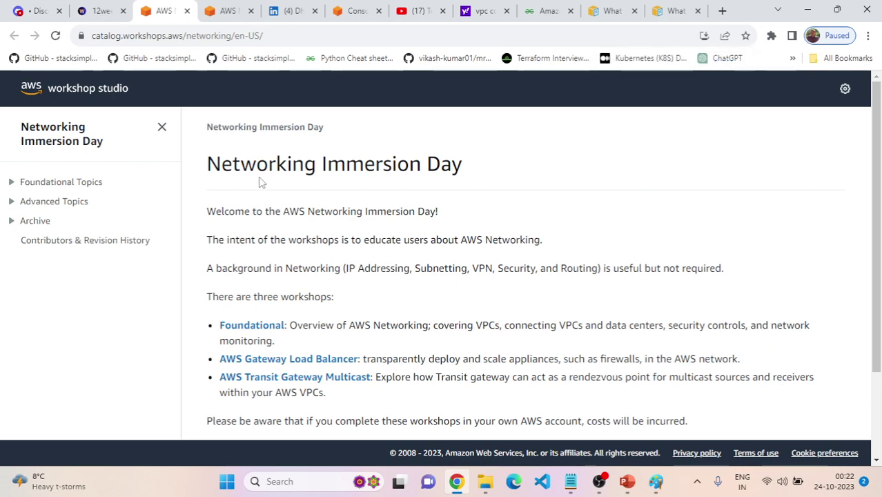
Review the beginner and intermediate topics of the Week 3 Networking workshop on the 12weeksworkshops page
{"action": "left_click", "coordinate": [94, 10]}
{"action": "scroll", "coordinate": [331, 286], "scroll_direction": "up", "scroll_amount": 2}
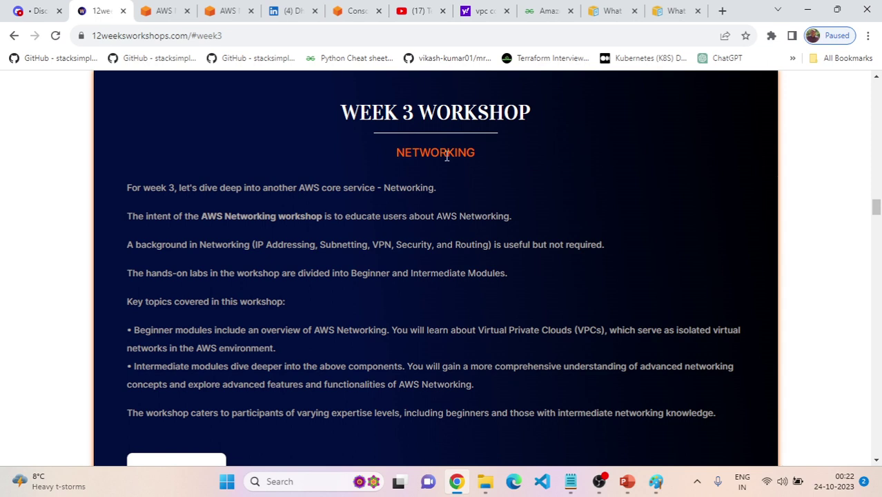
{"action": "scroll", "coordinate": [466, 218], "scroll_direction": "down", "scroll_amount": 1}
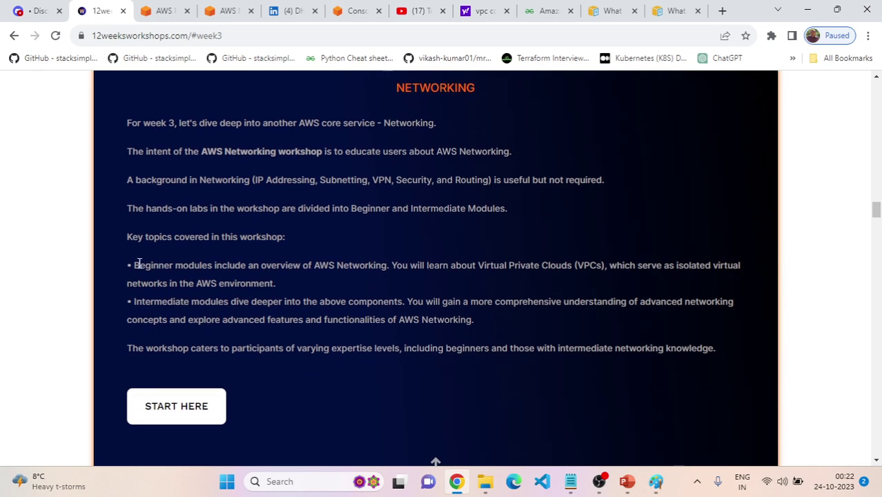
{"action": "left_click_drag", "start_coordinate": [138, 264], "coordinate": [426, 291]}
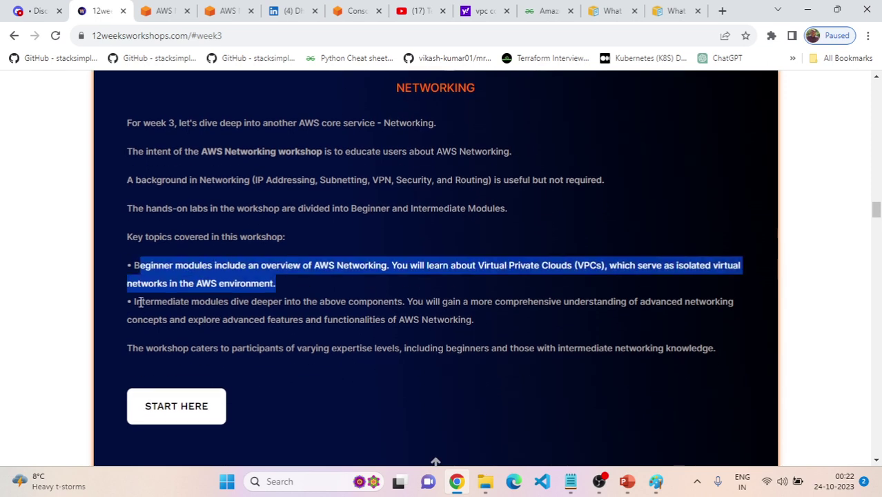
{"action": "left_click_drag", "start_coordinate": [138, 301], "coordinate": [501, 321]}
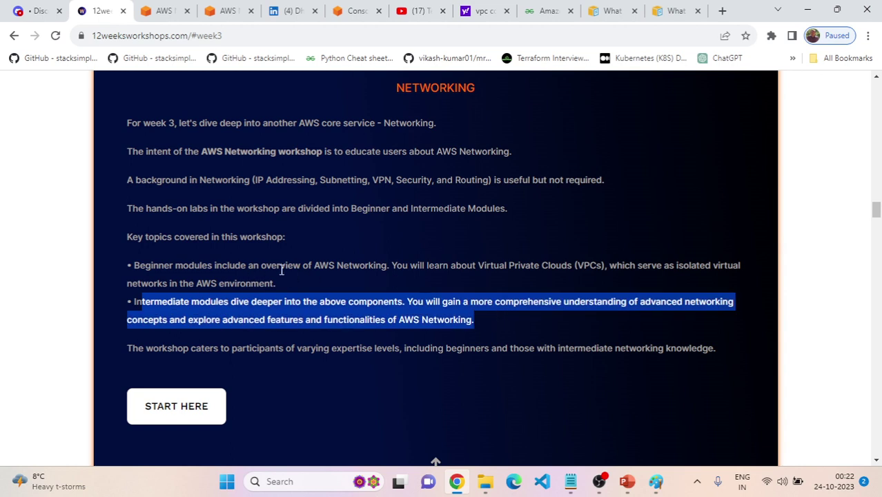
{"action": "left_click", "coordinate": [607, 404]}
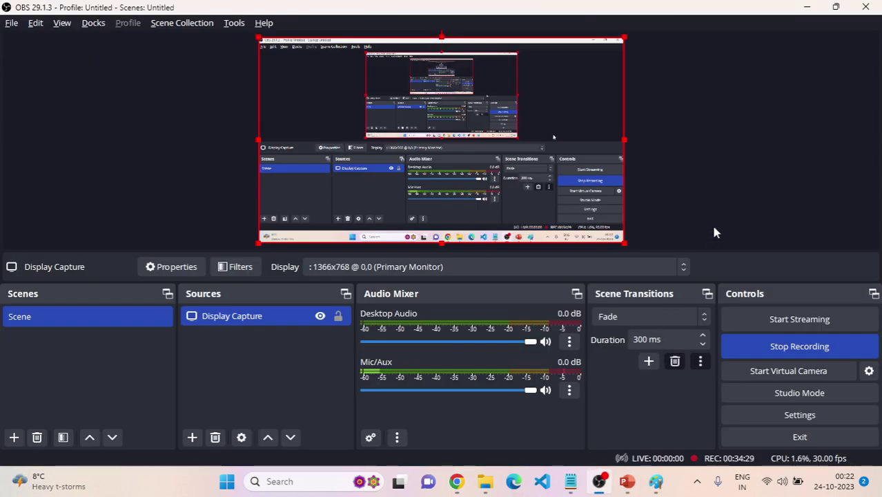
{"action": "left_click", "coordinate": [807, 7]}
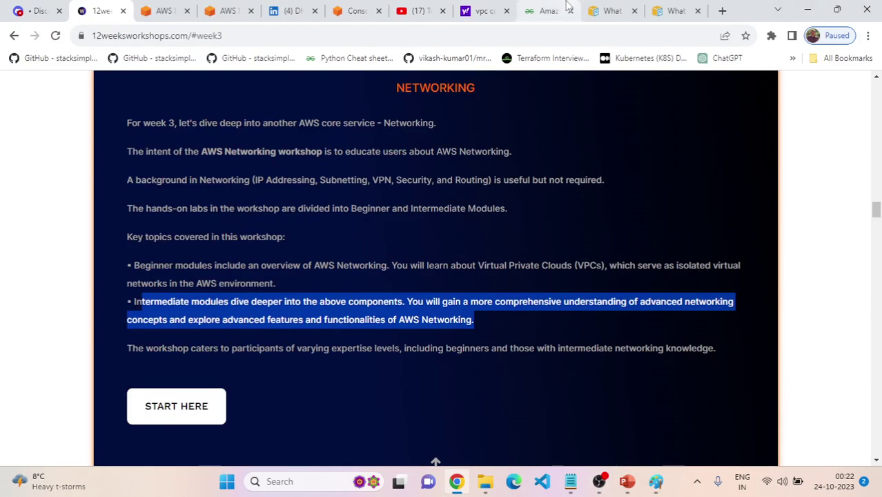
Close the YouTube, VPC components search, GeeksforGeeks and both Amazon VPC user guide pages
{"action": "left_click", "coordinate": [442, 11]}
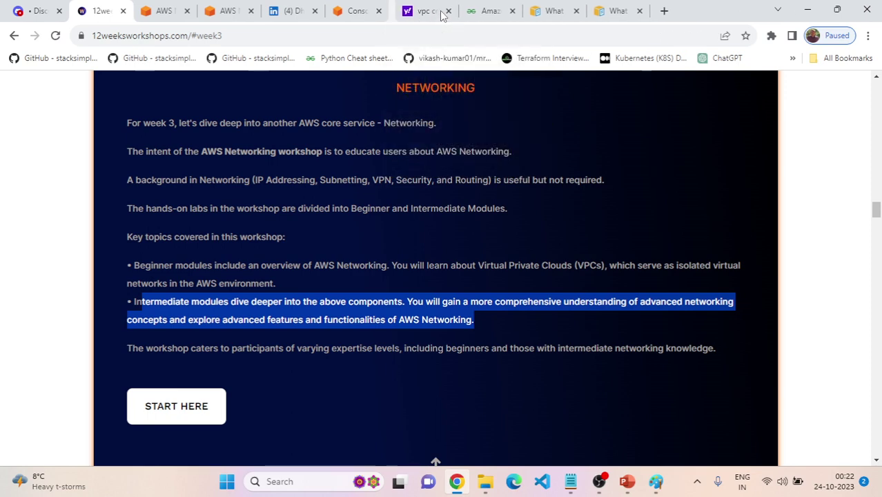
{"action": "left_click", "coordinate": [443, 11]}
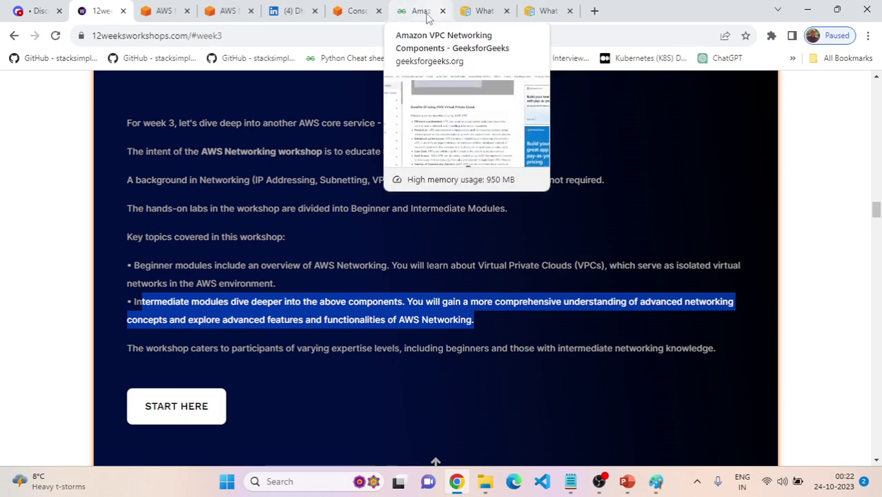
{"action": "left_click", "coordinate": [421, 13]}
{"action": "left_click", "coordinate": [442, 12]}
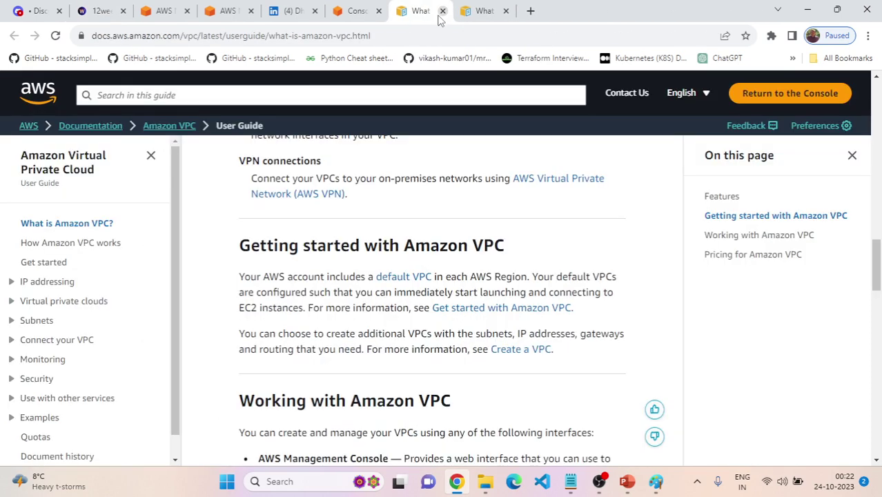
{"action": "left_click", "coordinate": [482, 13]}
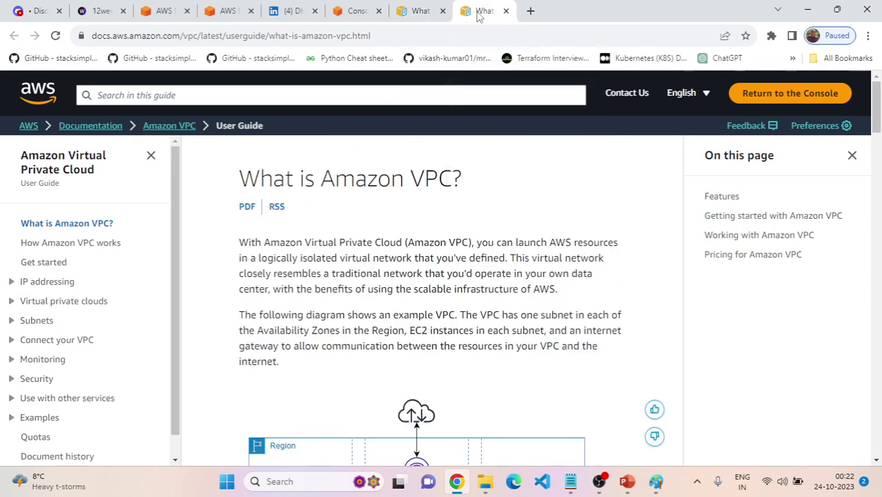
{"action": "left_click", "coordinate": [364, 11]}
{"action": "left_click", "coordinate": [418, 11]}
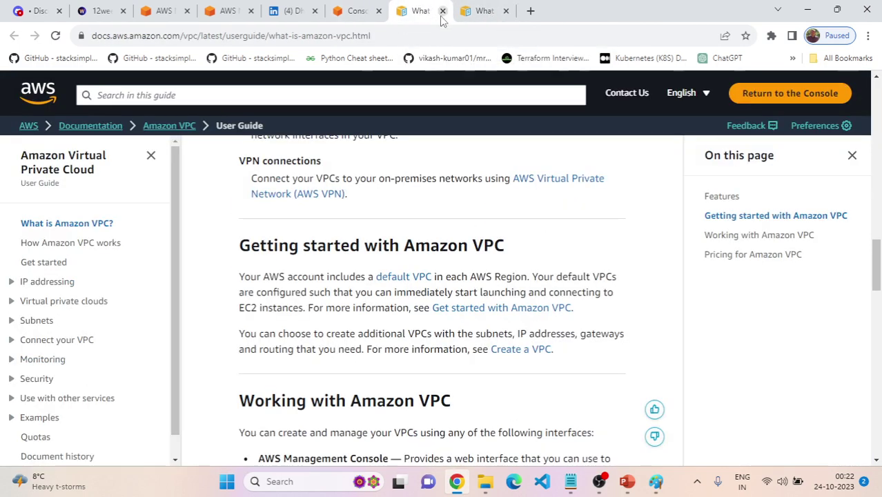
{"action": "left_click", "coordinate": [443, 12]}
{"action": "left_click", "coordinate": [443, 12]}
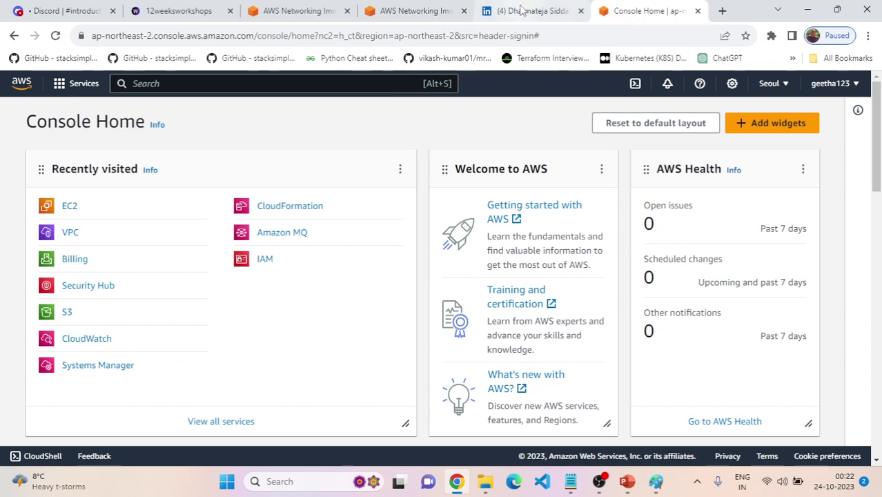
Close the LinkedIn profile page and the separately opened Lab 1 workshop page, keeping the Networking Immersion Day home page
{"action": "left_click", "coordinate": [483, 12]}
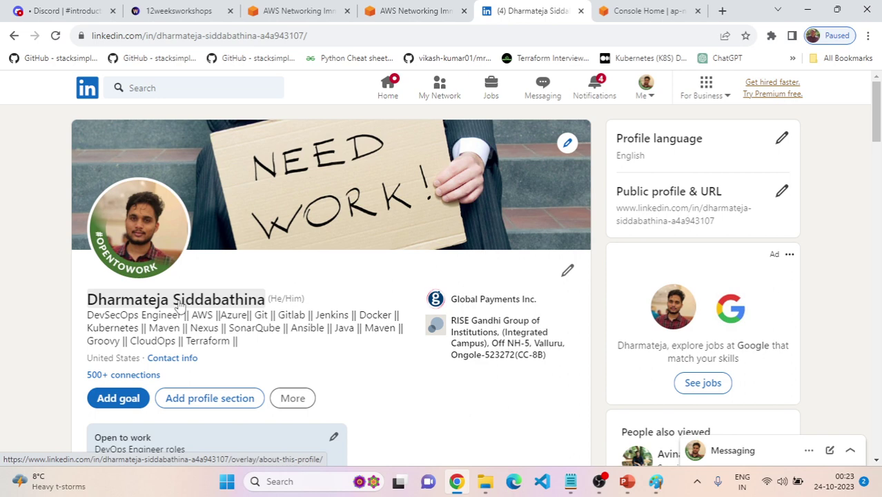
{"action": "left_click", "coordinate": [580, 11]}
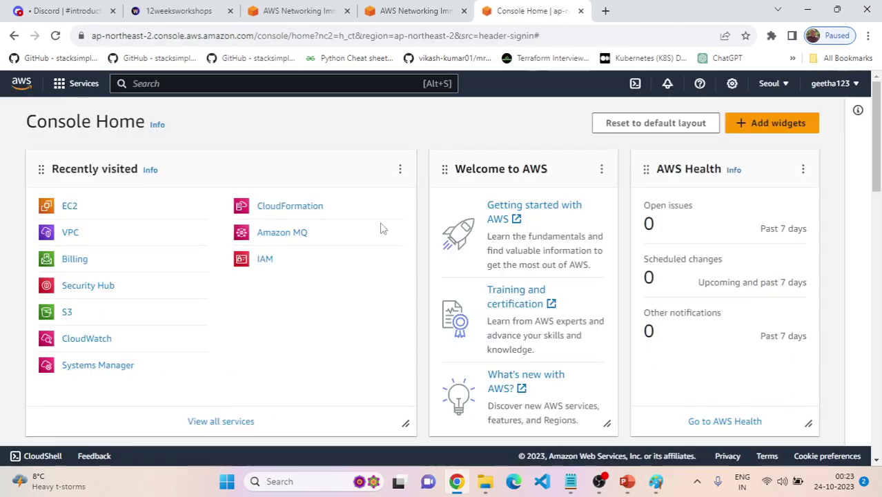
{"action": "left_click", "coordinate": [511, 10]}
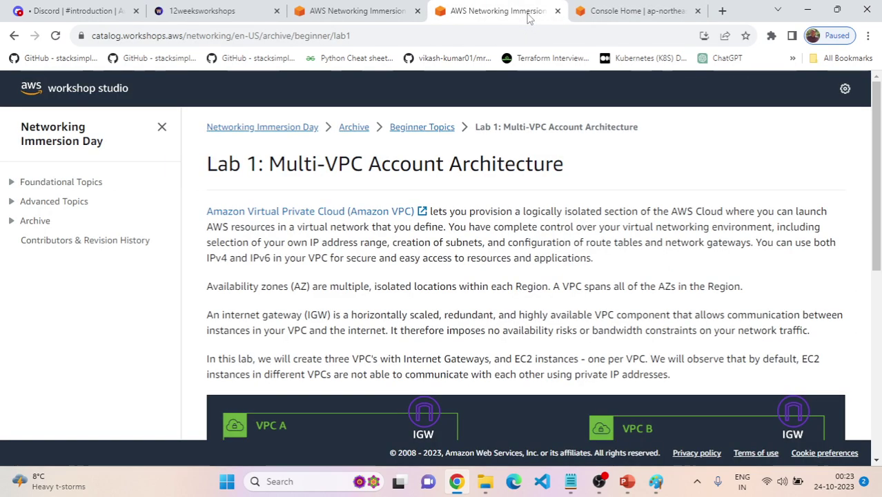
{"action": "left_click", "coordinate": [385, 6]}
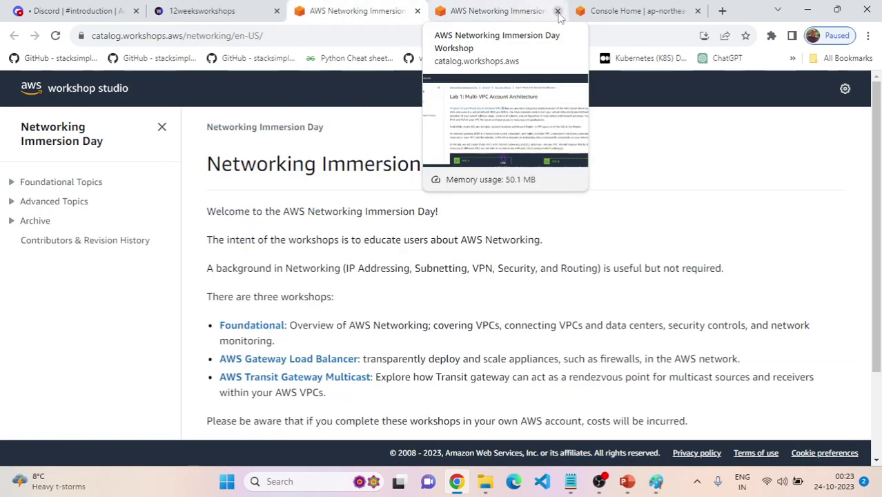
{"action": "left_click", "coordinate": [558, 11]}
Open Lab 1: Multi-VPC Account Architecture from the Archive's Beginner Topics in the Networking Immersion Day workshop
{"action": "left_click", "coordinate": [13, 226]}
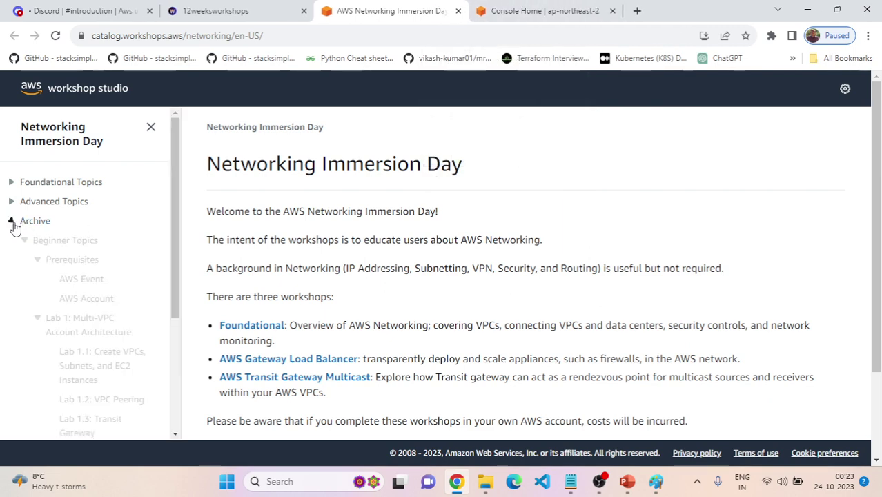
{"action": "scroll", "coordinate": [63, 232], "scroll_direction": "down", "scroll_amount": 1}
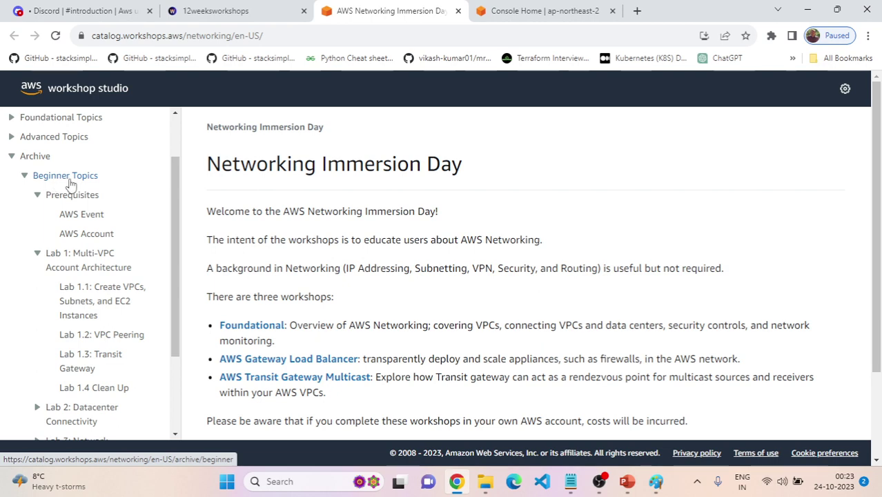
{"action": "scroll", "coordinate": [67, 261], "scroll_direction": "down", "scroll_amount": 2}
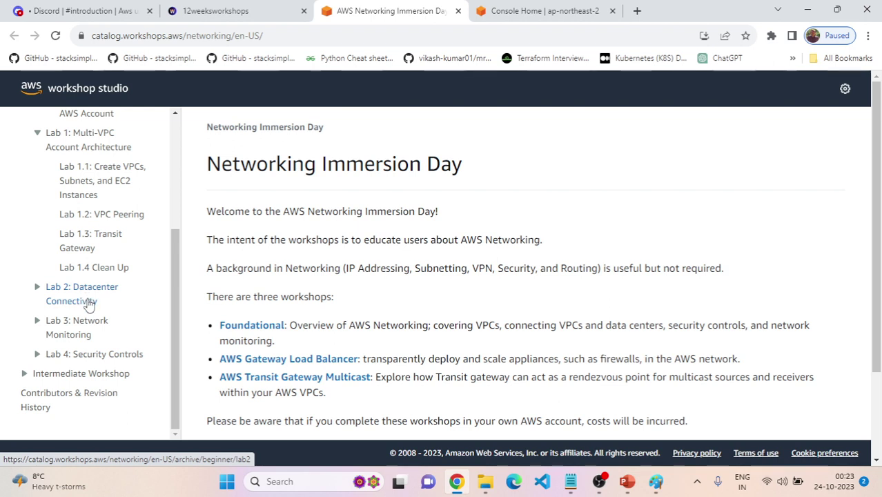
{"action": "scroll", "coordinate": [88, 304], "scroll_direction": "up", "scroll_amount": 1}
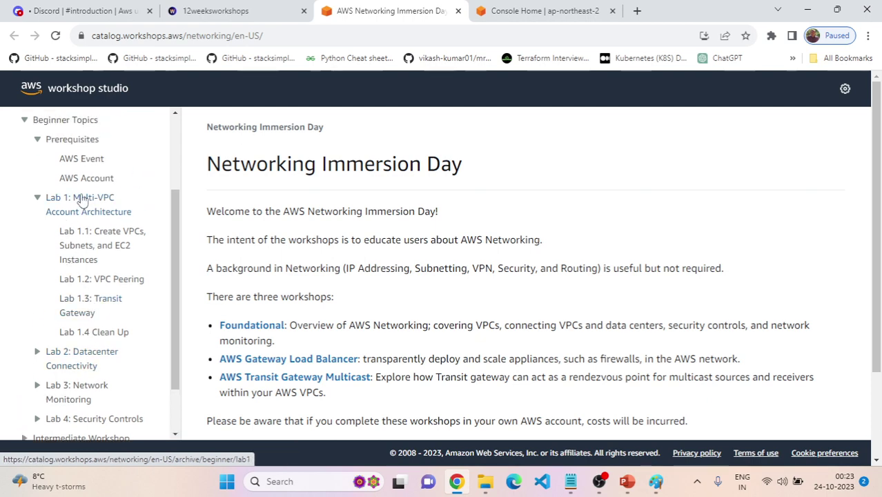
{"action": "left_click", "coordinate": [82, 199]}
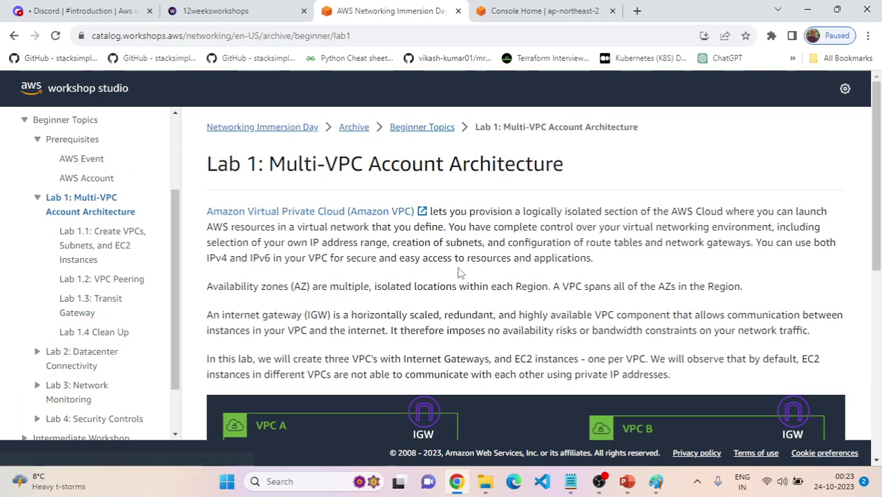
Examine Lab 1's three-VPC architecture diagram and its text on Amazon VPC, IPv4 and IPv6, availability zones and internet gateways
{"action": "scroll", "coordinate": [457, 273], "scroll_direction": "down", "scroll_amount": 4}
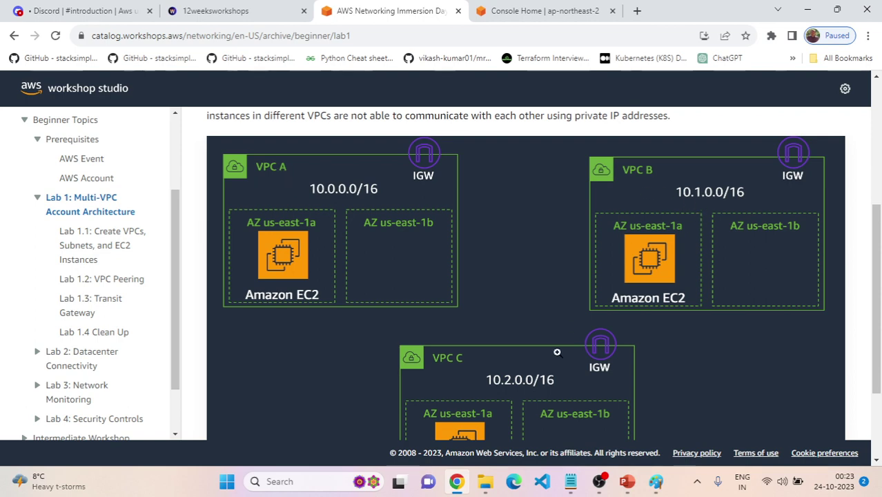
{"action": "scroll", "coordinate": [476, 373], "scroll_direction": "down", "scroll_amount": 1}
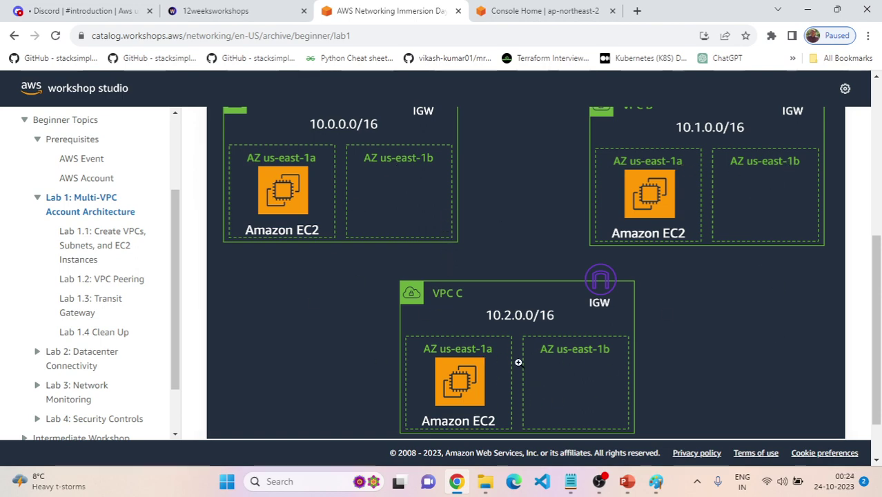
{"action": "scroll", "coordinate": [517, 364], "scroll_direction": "up", "scroll_amount": 1}
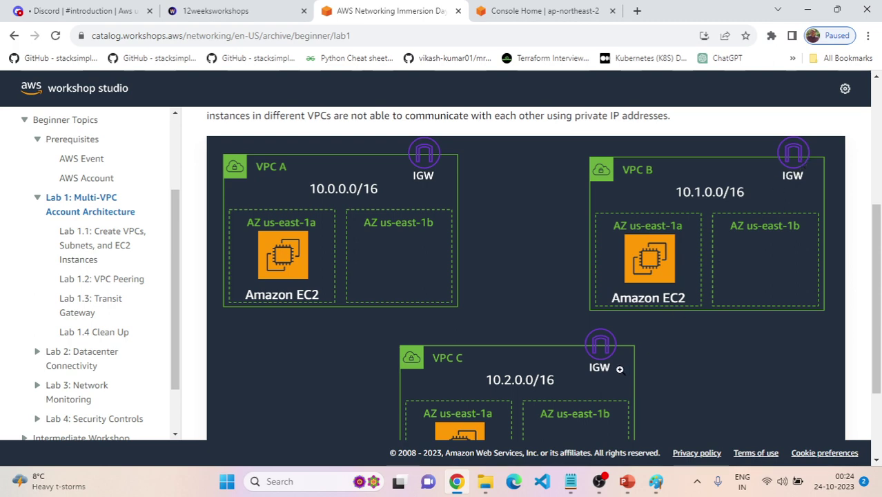
{"action": "scroll", "coordinate": [606, 354], "scroll_direction": "up", "scroll_amount": 3}
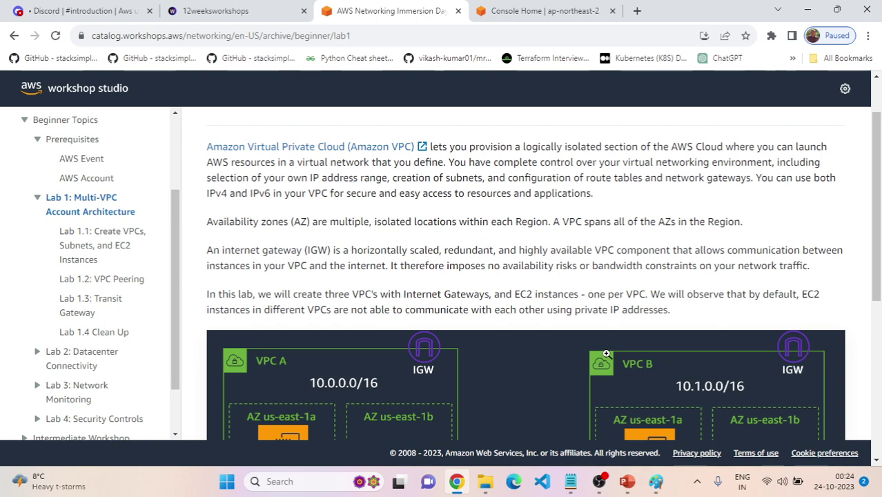
{"action": "scroll", "coordinate": [596, 353], "scroll_direction": "up", "scroll_amount": 2}
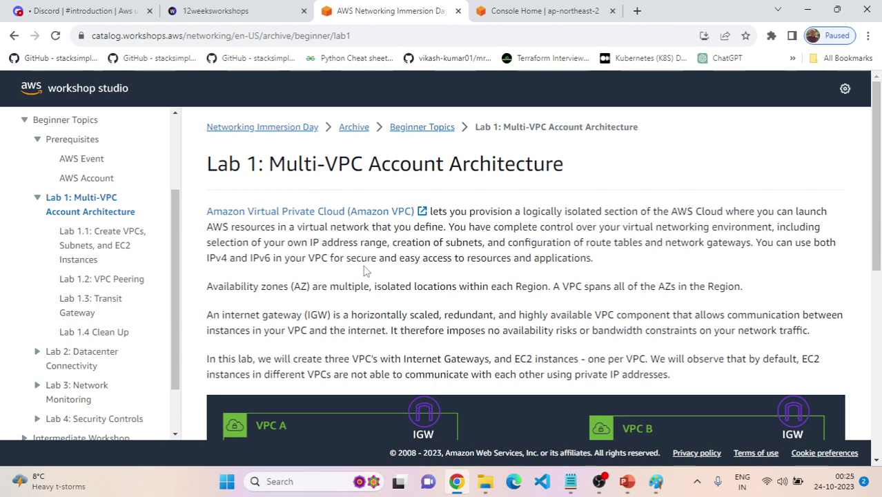
{"action": "left_click_drag", "start_coordinate": [600, 266], "coordinate": [185, 219]}
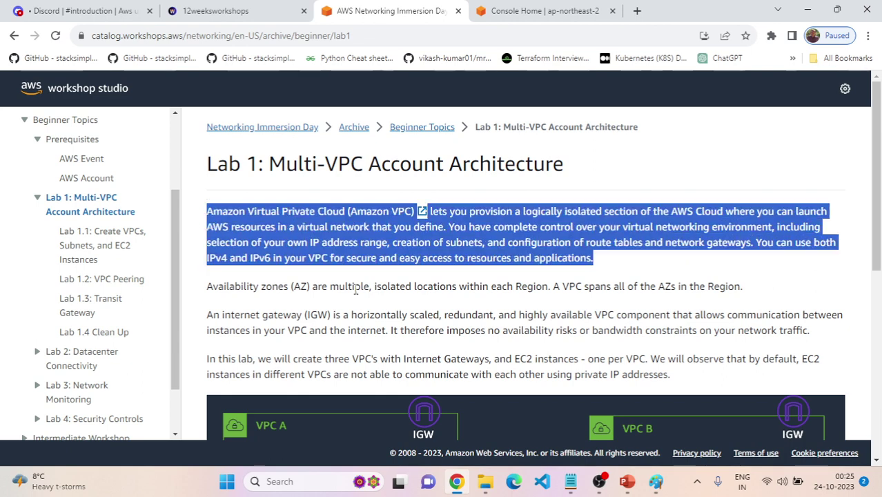
{"action": "double_click", "coordinate": [220, 257]}
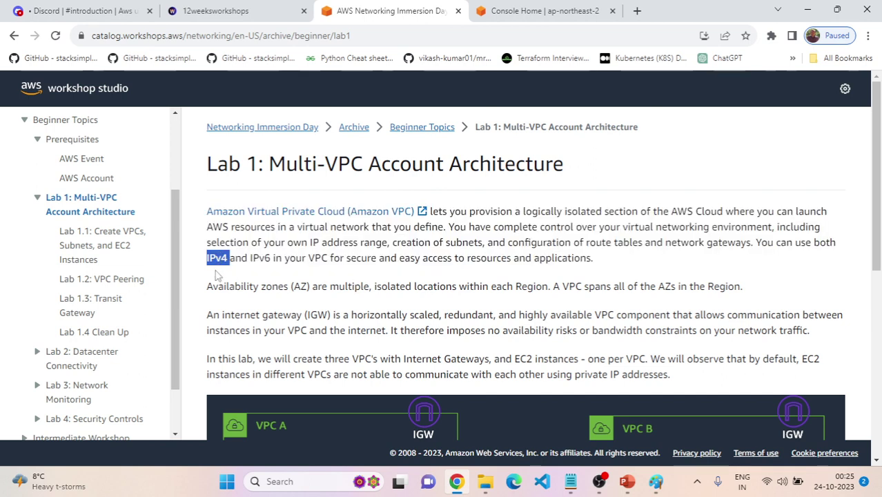
{"action": "double_click", "coordinate": [267, 258]}
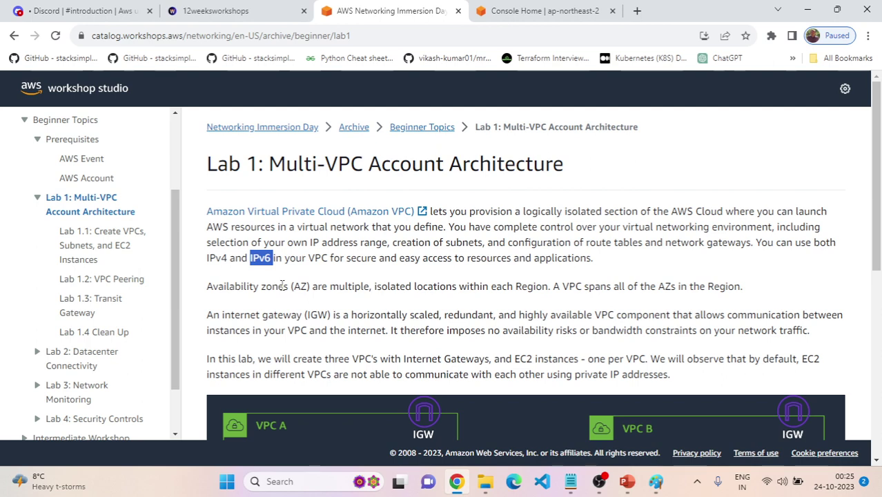
{"action": "left_click", "coordinate": [283, 303]}
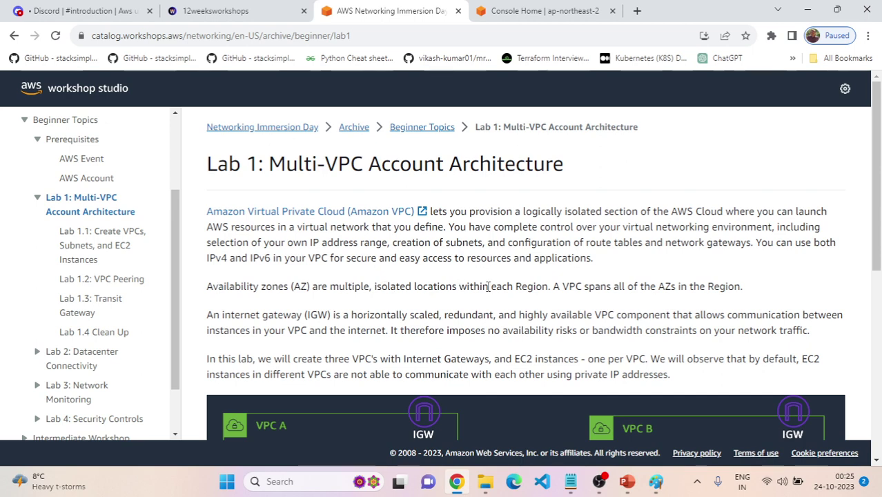
{"action": "scroll", "coordinate": [512, 333], "scroll_direction": "down", "scroll_amount": 2}
{"action": "scroll", "coordinate": [512, 333], "scroll_direction": "up", "scroll_amount": 1}
{"action": "scroll", "coordinate": [512, 332], "scroll_direction": "down", "scroll_amount": 2}
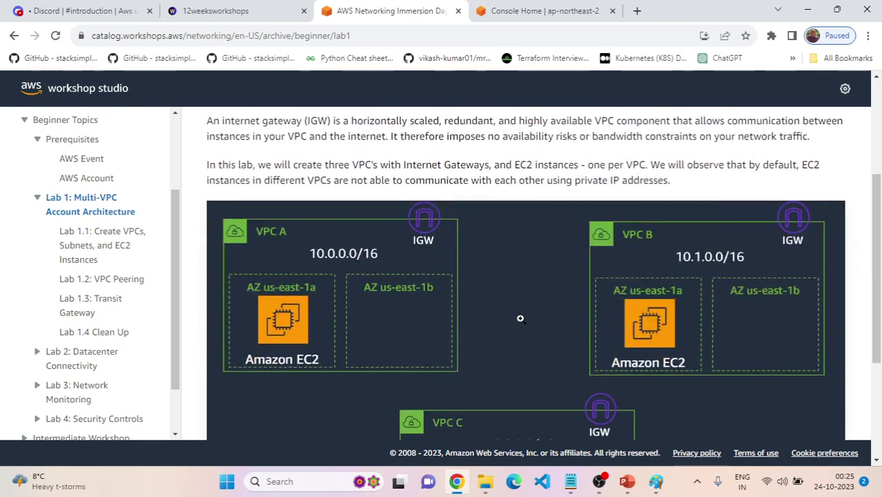
{"action": "scroll", "coordinate": [428, 292], "scroll_direction": "up", "scroll_amount": 2}
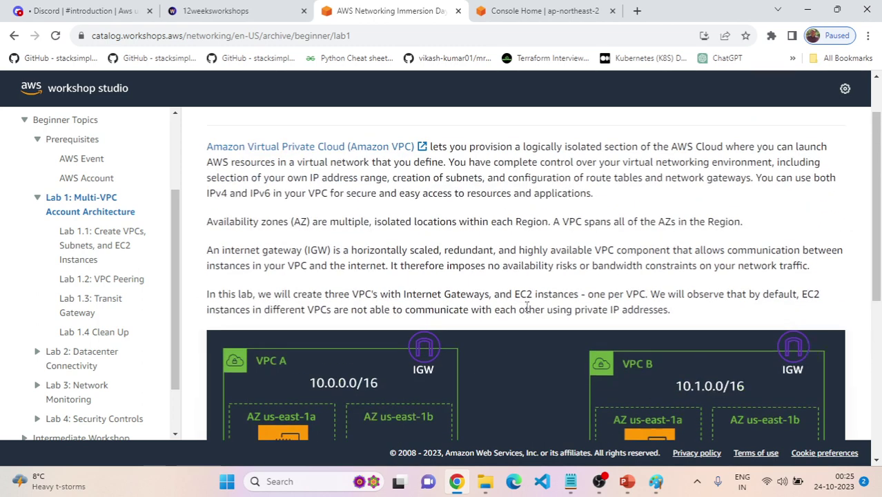
{"action": "scroll", "coordinate": [403, 385], "scroll_direction": "down", "scroll_amount": 1}
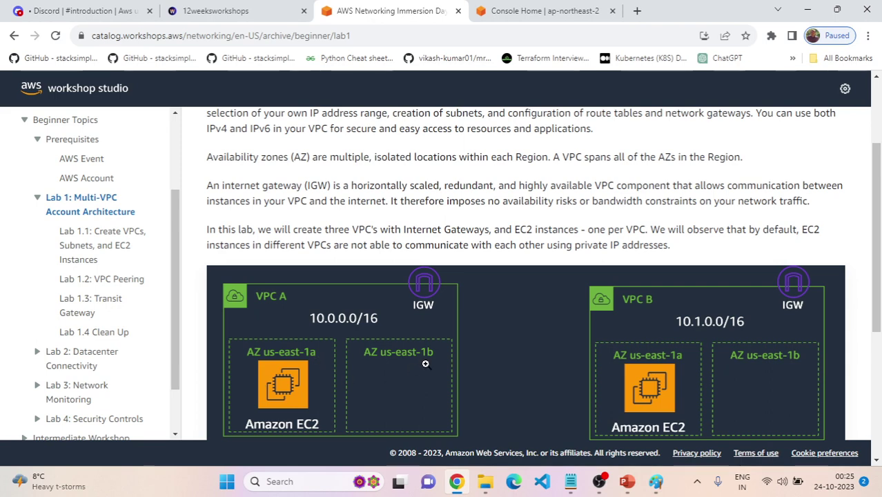
{"action": "scroll", "coordinate": [425, 364], "scroll_direction": "up", "scroll_amount": 5}
Check the region used in the Lab 1 diagram and switch the AWS console to US East (N. Virginia), us-east-1
{"action": "left_click", "coordinate": [545, 11]}
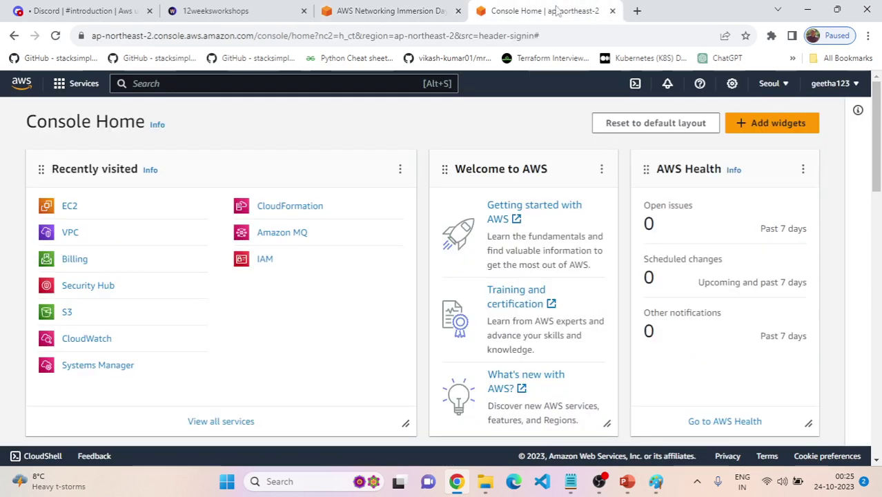
{"action": "left_click", "coordinate": [768, 84]}
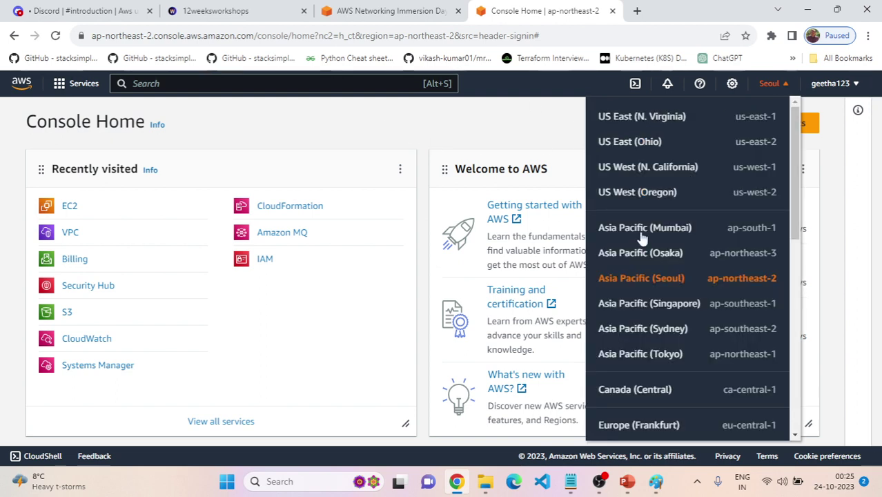
{"action": "scroll", "coordinate": [693, 296], "scroll_direction": "down", "scroll_amount": 2}
{"action": "scroll", "coordinate": [690, 289], "scroll_direction": "up", "scroll_amount": 2}
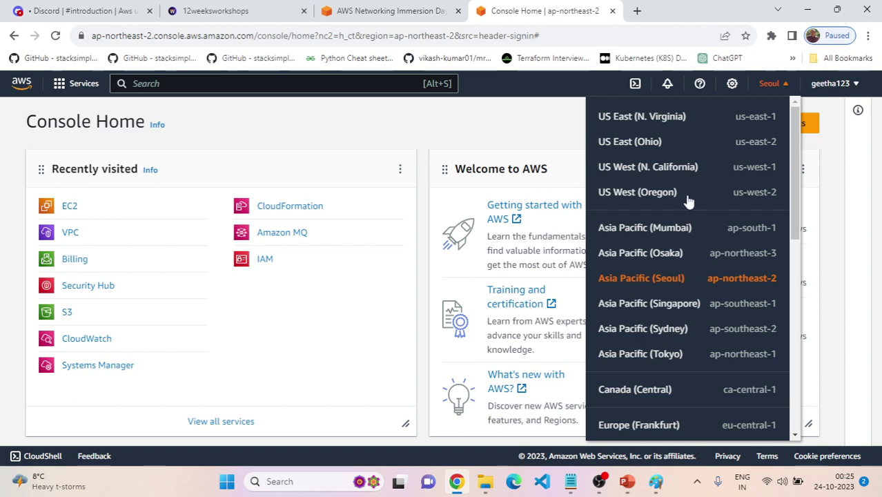
{"action": "left_click", "coordinate": [407, 11]}
{"action": "scroll", "coordinate": [483, 262], "scroll_direction": "down", "scroll_amount": 3}
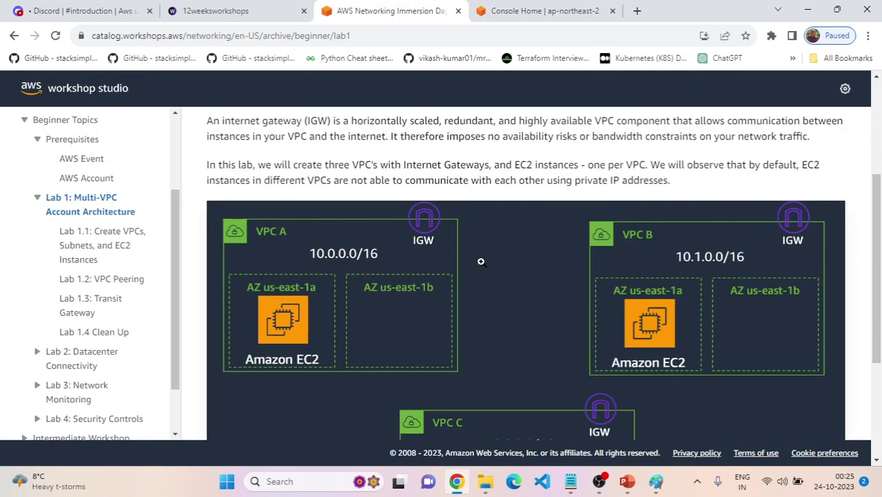
{"action": "left_click", "coordinate": [538, 12]}
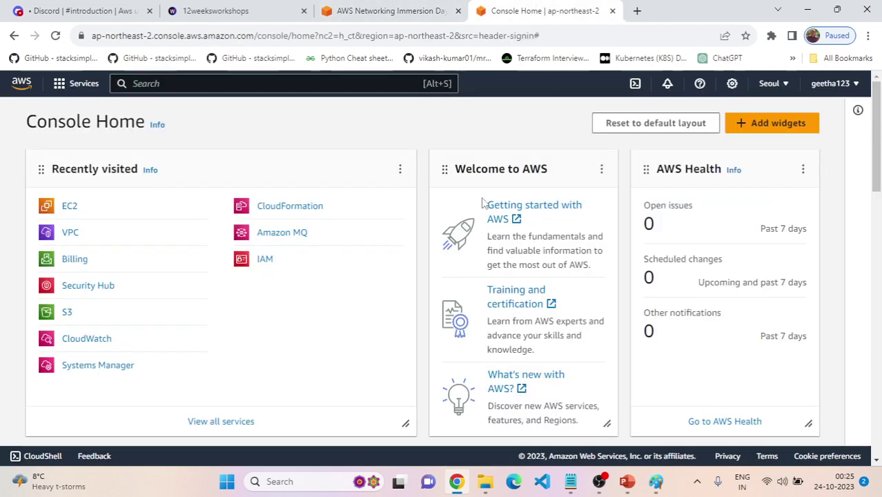
{"action": "left_click", "coordinate": [780, 86]}
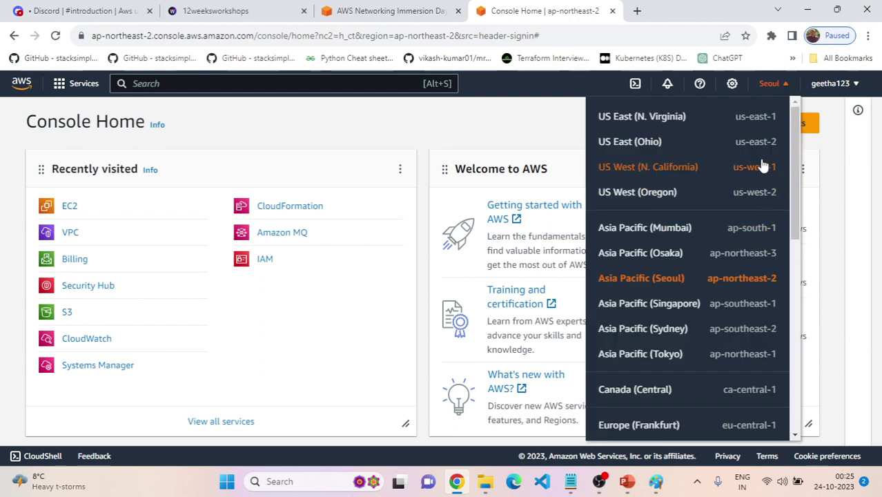
{"action": "left_click", "coordinate": [763, 123]}
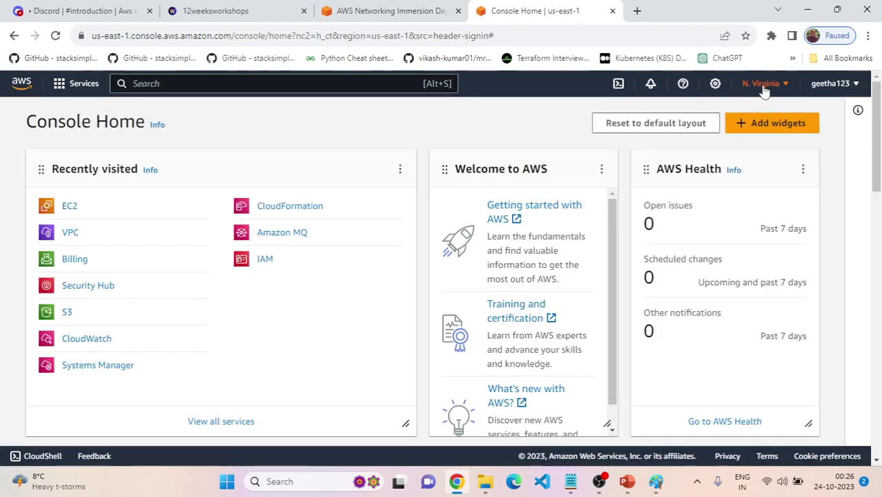
Return to the Lab 1 workshop page and examine the availability zones, EC2 instances, internet gateways and CIDR ranges of VPC A, B and C
{"action": "left_click", "coordinate": [387, 10]}
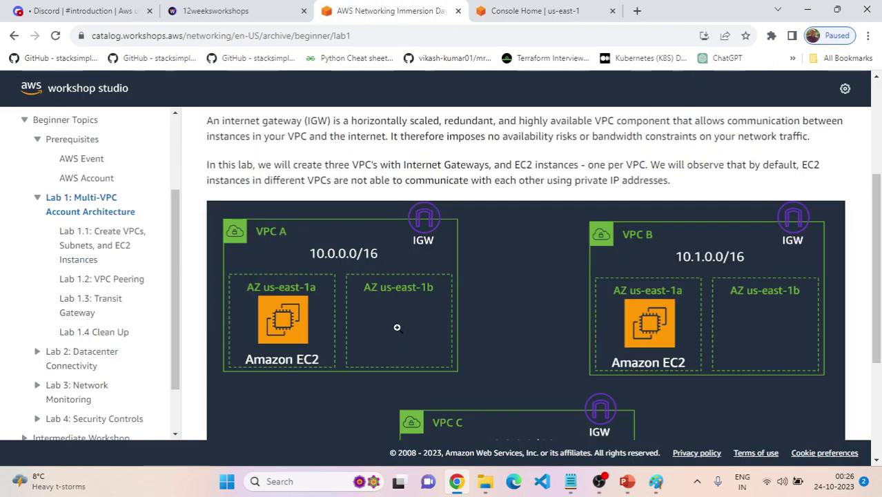
{"action": "scroll", "coordinate": [391, 336], "scroll_direction": "up", "scroll_amount": 3}
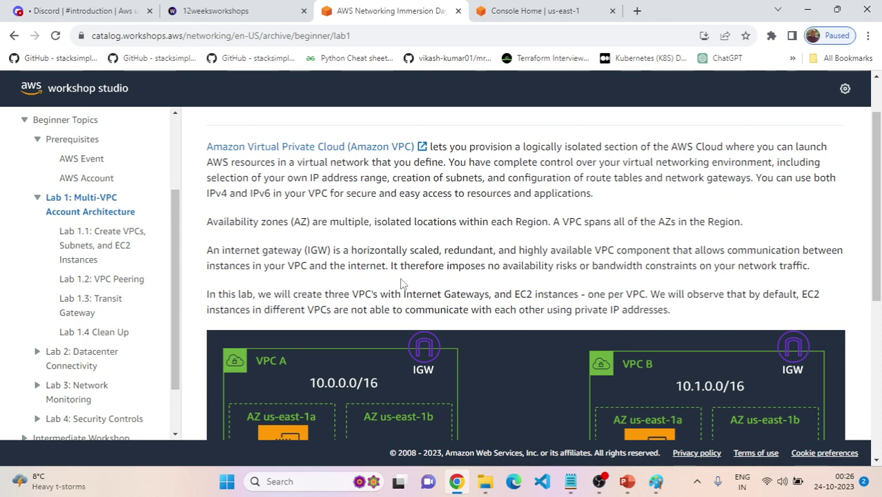
{"action": "scroll", "coordinate": [402, 284], "scroll_direction": "down", "scroll_amount": 1}
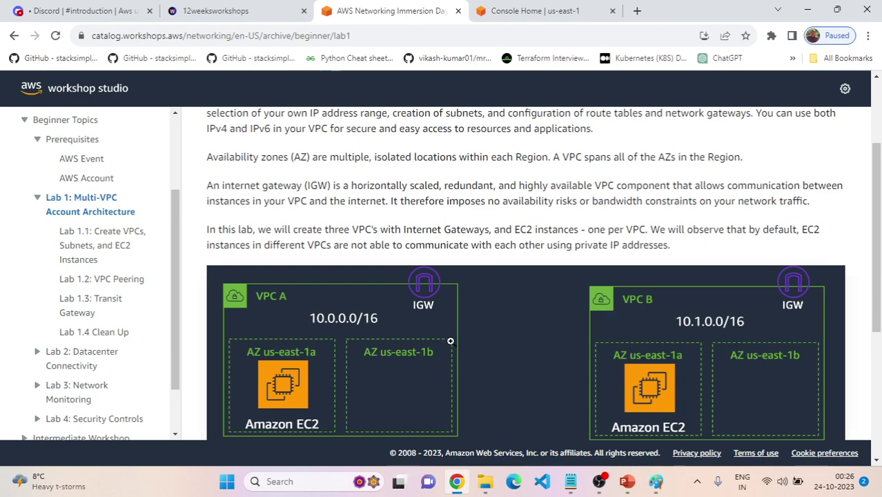
{"action": "scroll", "coordinate": [451, 340], "scroll_direction": "down", "scroll_amount": 3}
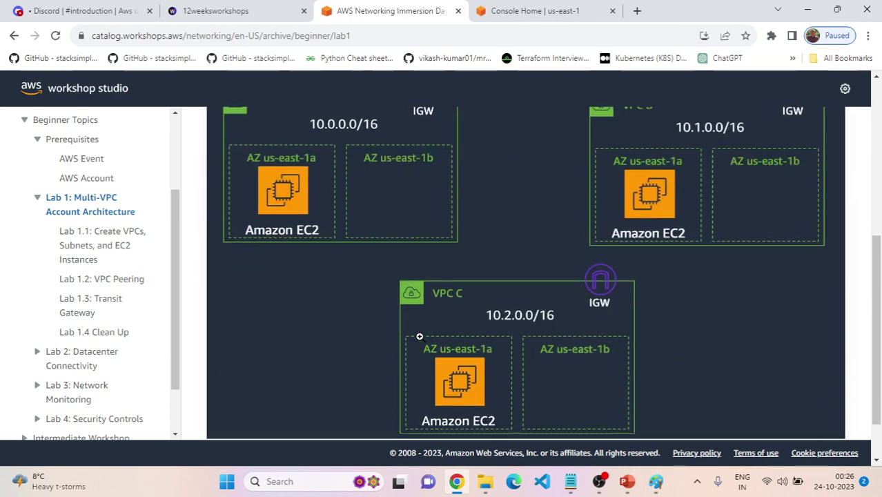
{"action": "scroll", "coordinate": [419, 336], "scroll_direction": "up", "scroll_amount": 3}
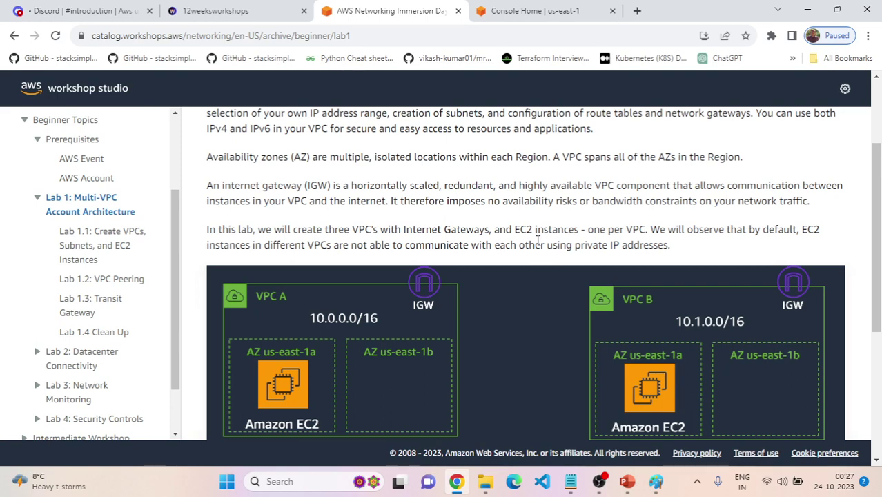
{"action": "scroll", "coordinate": [575, 239], "scroll_direction": "down", "scroll_amount": 1}
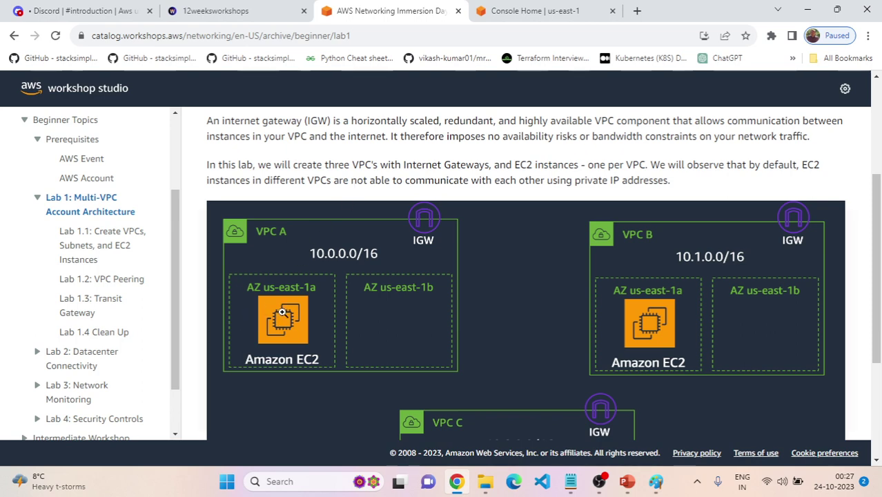
{"action": "scroll", "coordinate": [681, 332], "scroll_direction": "down", "scroll_amount": 1}
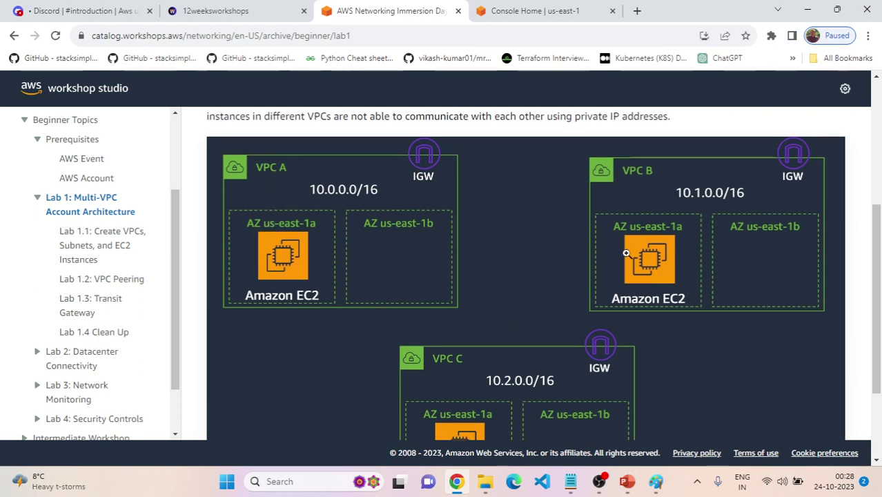
{"action": "scroll", "coordinate": [635, 252], "scroll_direction": "up", "scroll_amount": 1}
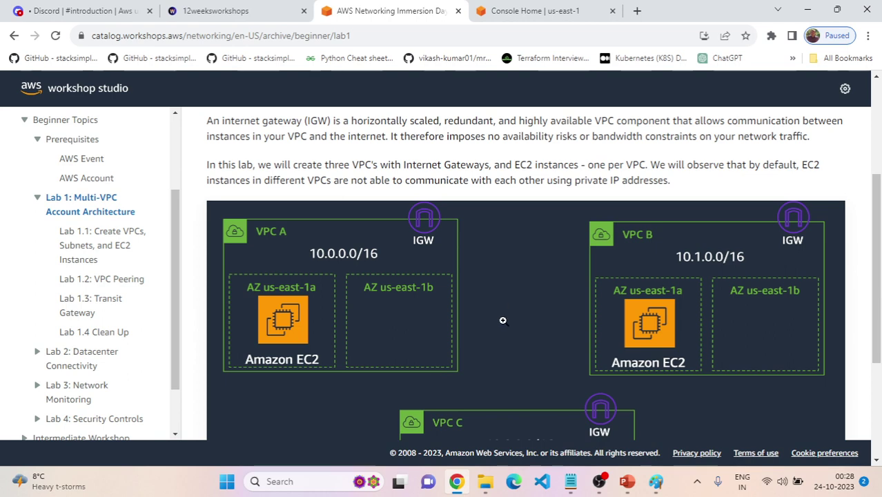
{"action": "scroll", "coordinate": [503, 348], "scroll_direction": "down", "scroll_amount": 2}
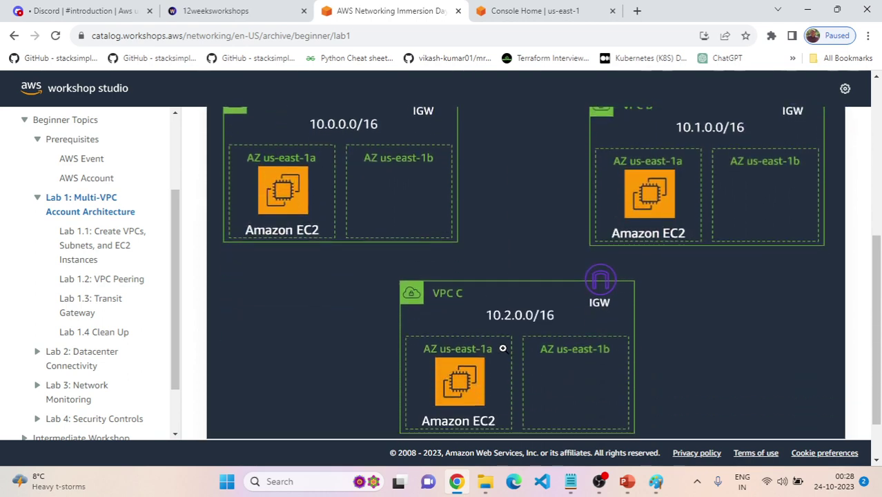
{"action": "scroll", "coordinate": [503, 348], "scroll_direction": "down", "scroll_amount": 1}
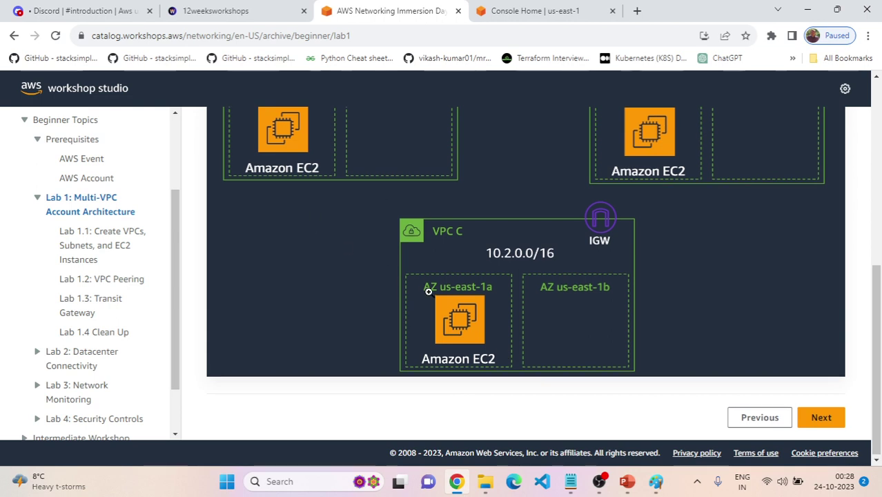
{"action": "scroll", "coordinate": [428, 292], "scroll_direction": "up", "scroll_amount": 2}
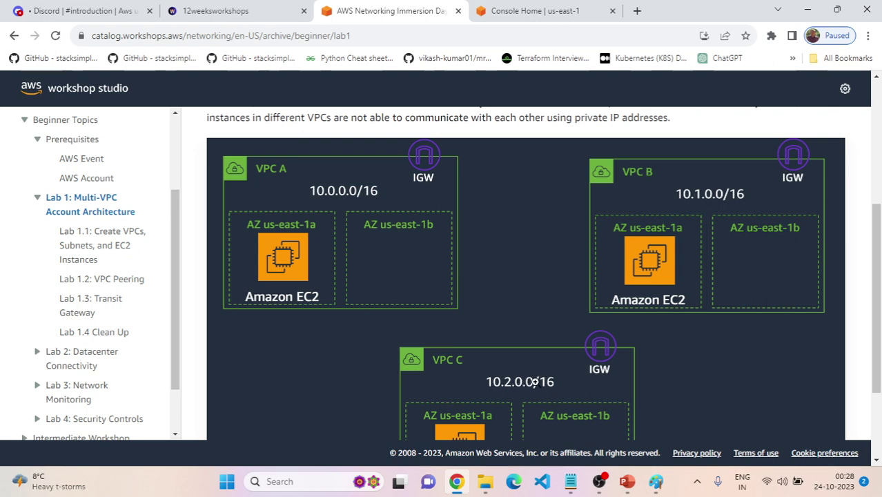
{"action": "scroll", "coordinate": [544, 380], "scroll_direction": "down", "scroll_amount": 1}
{"action": "scroll", "coordinate": [584, 362], "scroll_direction": "down", "scroll_amount": 1}
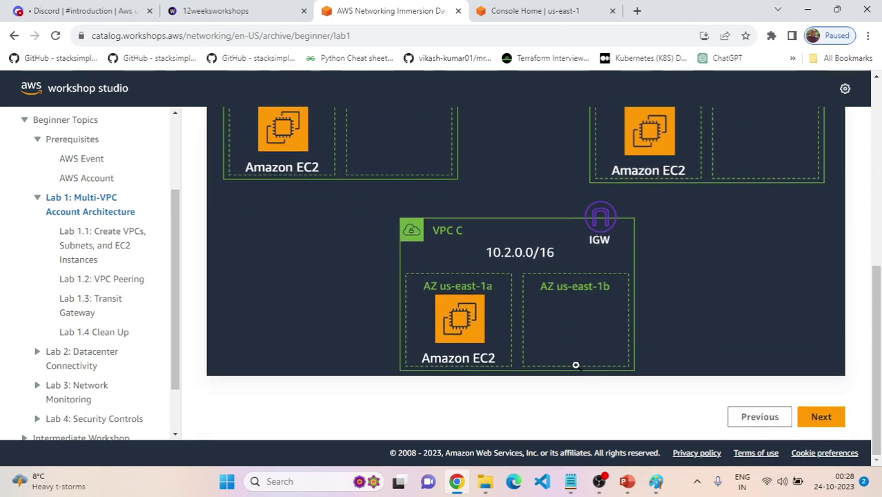
Advance past the Lab 1 overview and review the resource deletion sections on the Lab 1.4 Clean Up page
{"action": "left_click", "coordinate": [822, 416]}
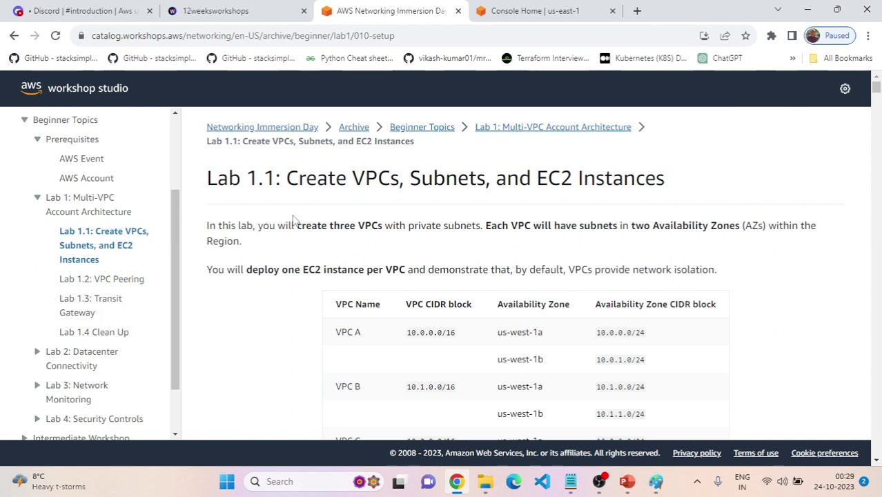
{"action": "left_click", "coordinate": [109, 335]}
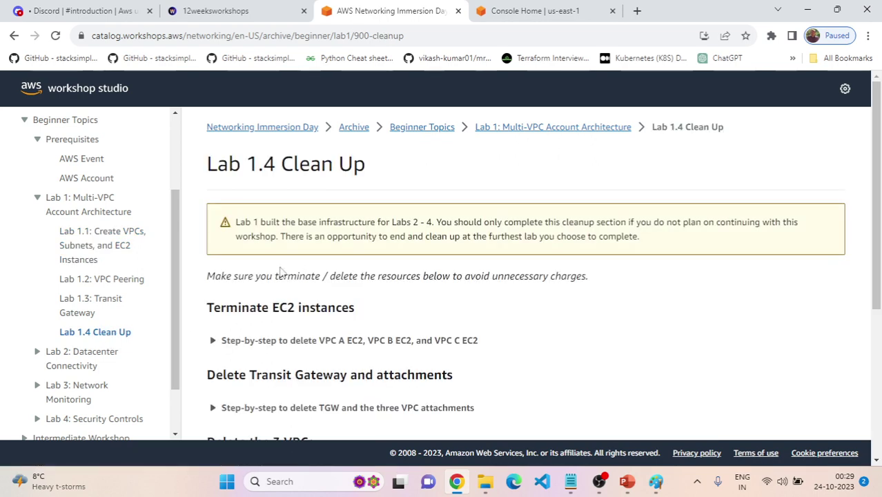
{"action": "scroll", "coordinate": [246, 391], "scroll_direction": "down", "scroll_amount": 2}
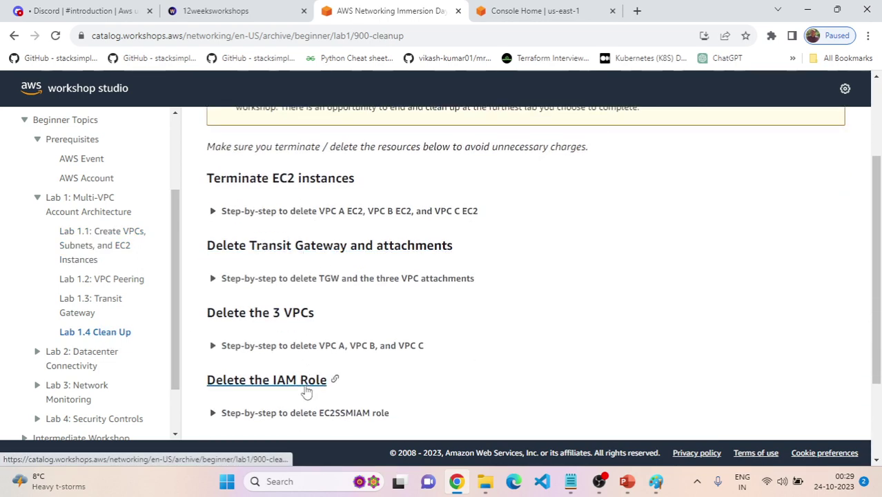
{"action": "scroll", "coordinate": [306, 388], "scroll_direction": "down", "scroll_amount": 1}
{"action": "scroll", "coordinate": [306, 388], "scroll_direction": "up", "scroll_amount": 1}
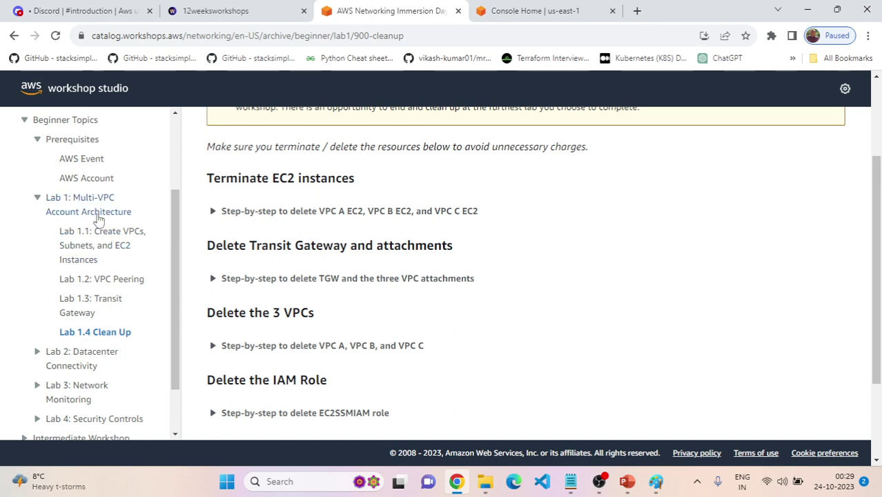
Open Lab 1.1: Create VPCs, Subnets, and EC2 Instances and examine its CIDR allocation table, especially VPC A's block and its two availability zone blocks
{"action": "left_click", "coordinate": [97, 241]}
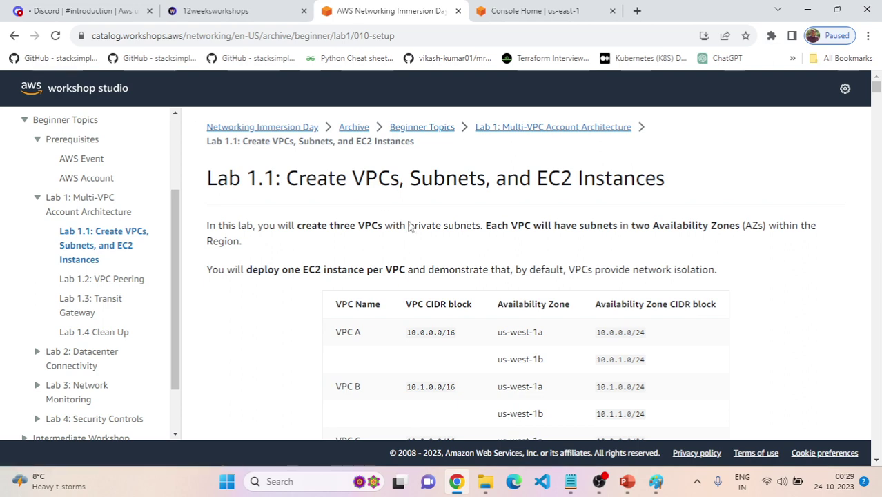
{"action": "scroll", "coordinate": [391, 259], "scroll_direction": "down", "scroll_amount": 1}
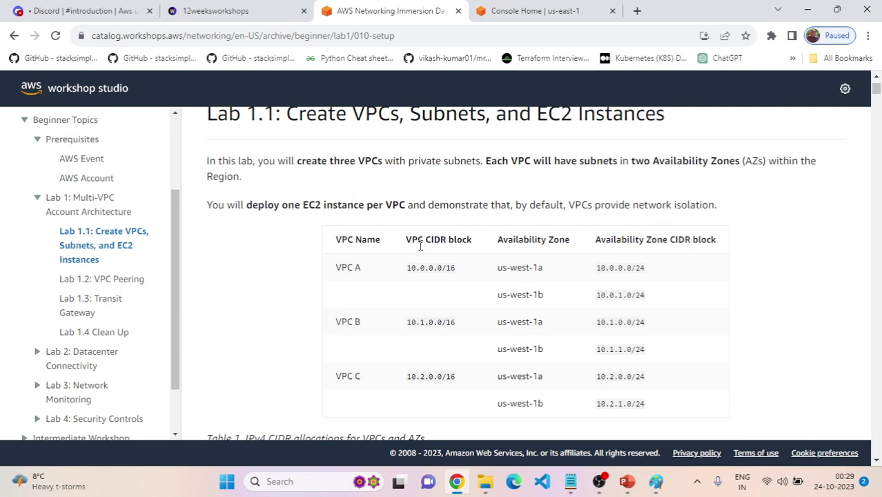
{"action": "left_click_drag", "start_coordinate": [408, 241], "coordinate": [469, 239]}
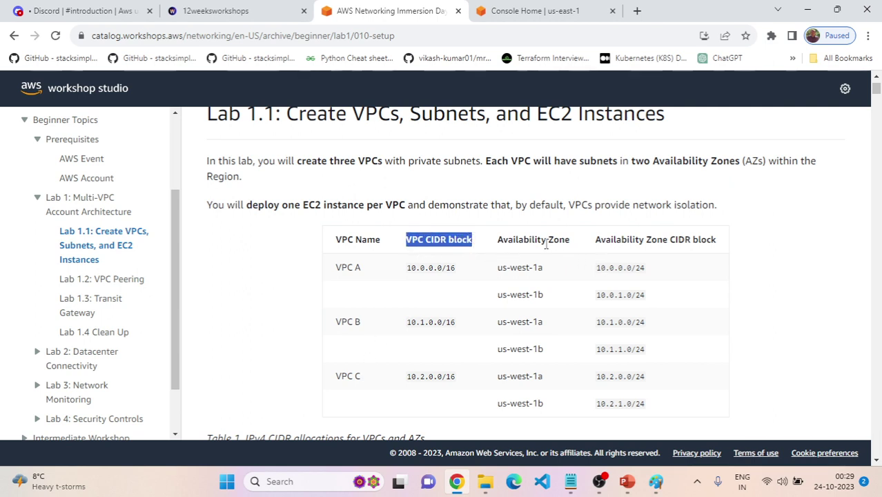
{"action": "left_click", "coordinate": [542, 295]}
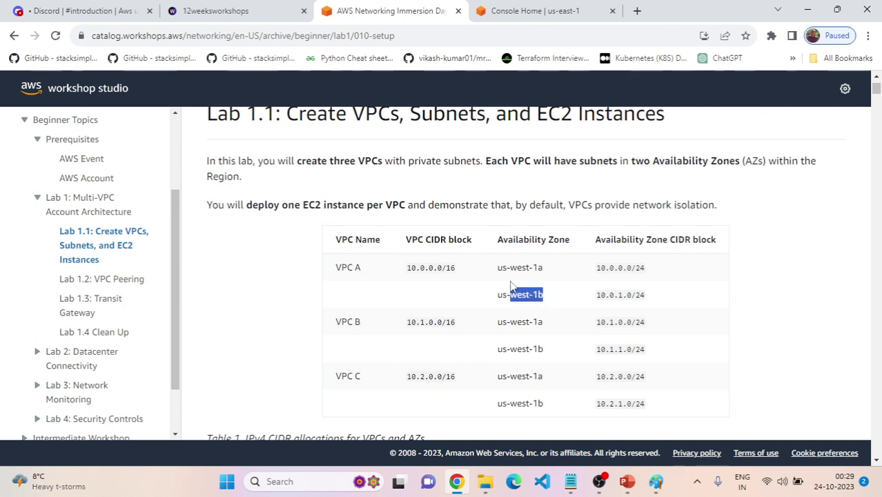
{"action": "left_click_drag", "start_coordinate": [513, 289], "coordinate": [499, 263]}
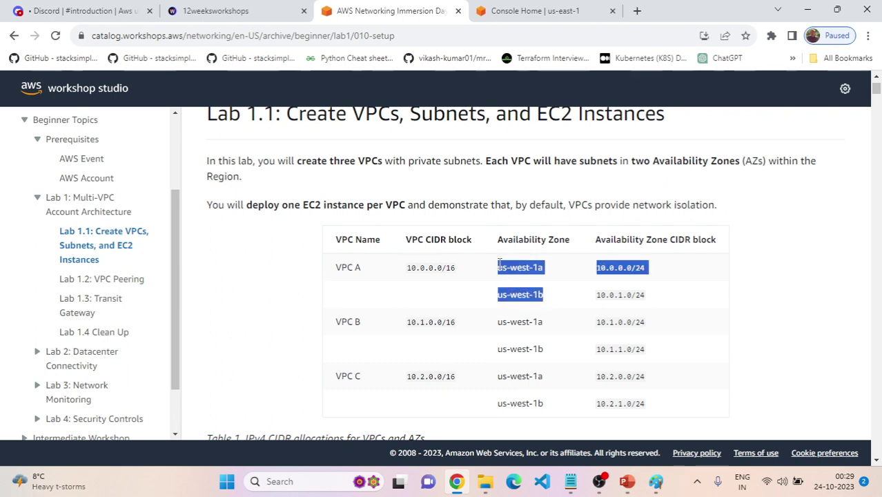
{"action": "left_click", "coordinate": [612, 268]}
{"action": "left_click_drag", "start_coordinate": [497, 268], "coordinate": [655, 273]}
{"action": "left_click", "coordinate": [598, 275]}
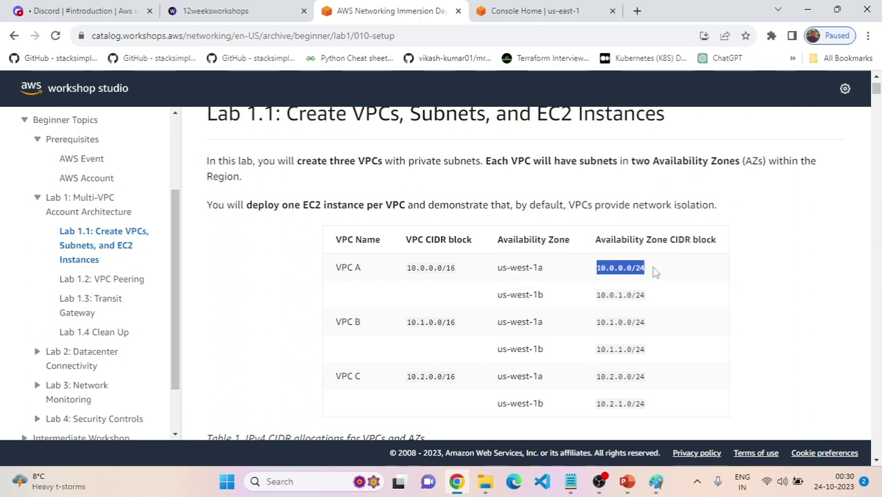
{"action": "left_click_drag", "start_coordinate": [594, 296], "coordinate": [635, 295]}
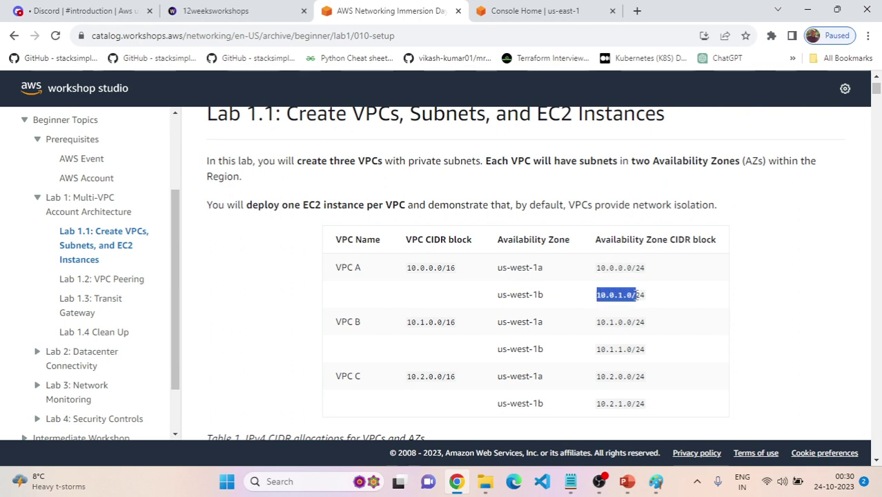
{"action": "left_click_drag", "start_coordinate": [596, 268], "coordinate": [659, 273]}
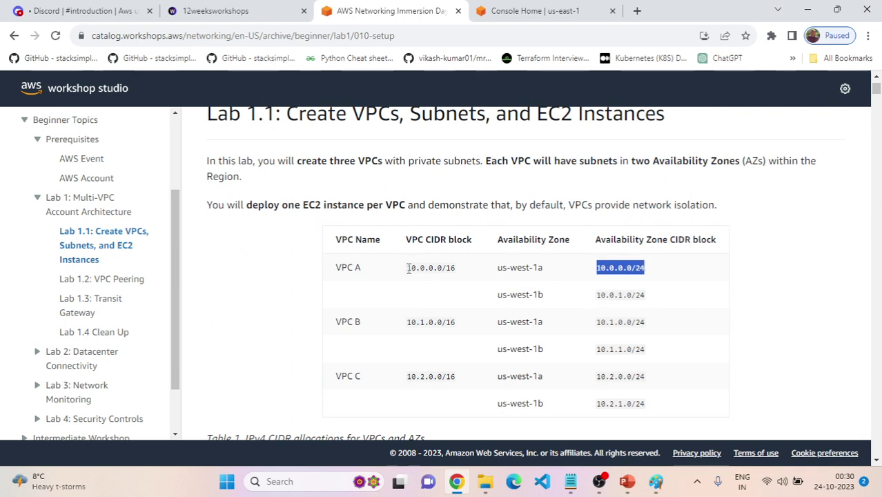
{"action": "left_click_drag", "start_coordinate": [408, 269], "coordinate": [460, 270]}
{"action": "left_click_drag", "start_coordinate": [596, 268], "coordinate": [636, 271]}
{"action": "left_click_drag", "start_coordinate": [596, 296], "coordinate": [645, 292]}
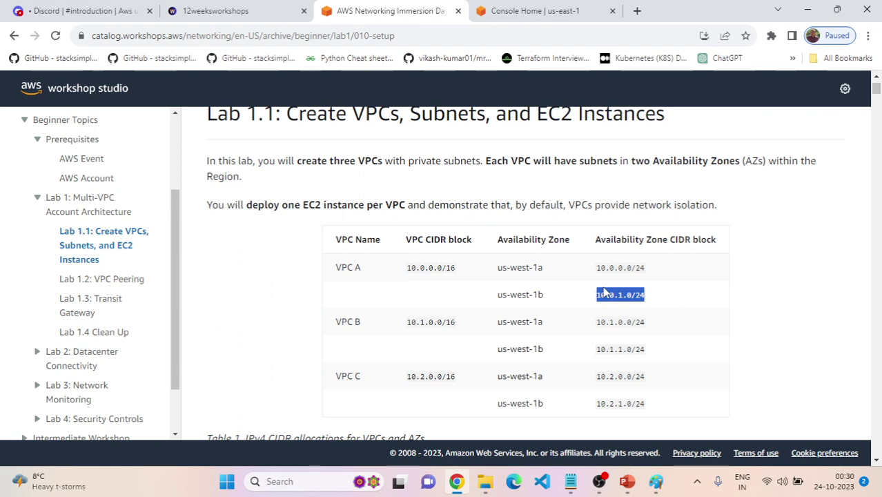
Read the region note and the 1.1 Create VPCs section with its diagram of non-overlapping CIDR blocks
{"action": "scroll", "coordinate": [418, 320], "scroll_direction": "down", "scroll_amount": 1}
{"action": "scroll", "coordinate": [418, 320], "scroll_direction": "down", "scroll_amount": 4}
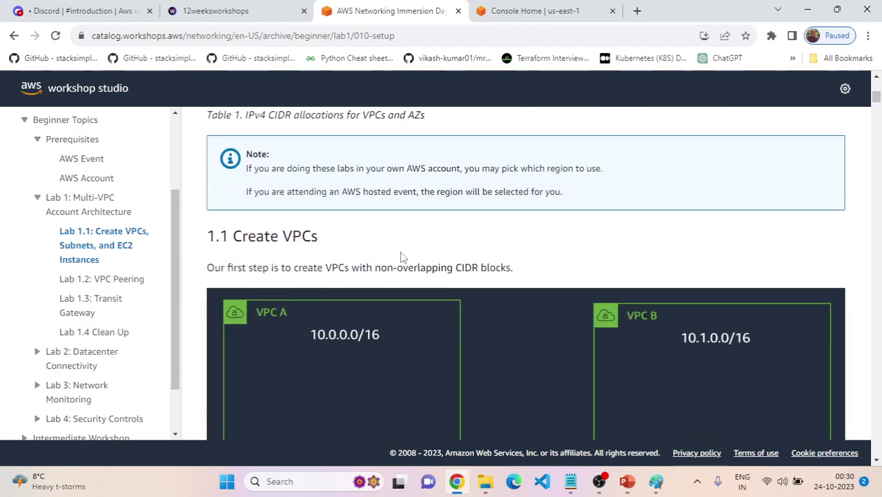
{"action": "scroll", "coordinate": [325, 256], "scroll_direction": "down", "scroll_amount": 1}
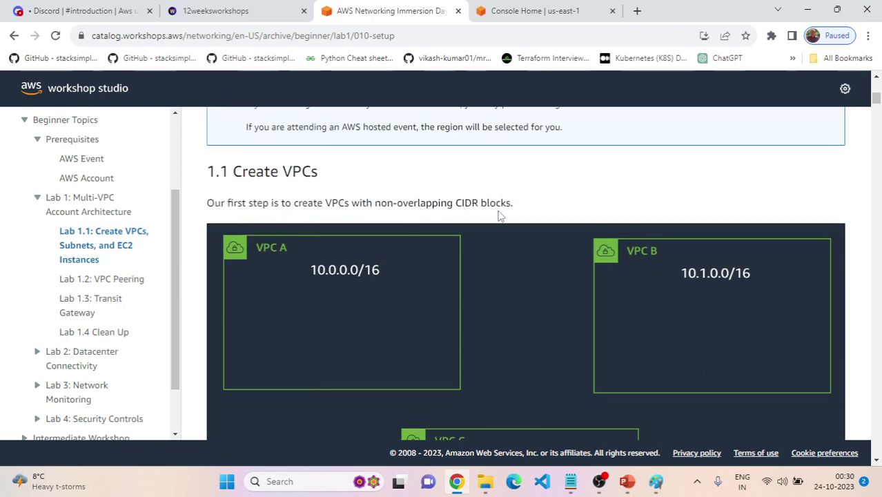
{"action": "scroll", "coordinate": [499, 216], "scroll_direction": "down", "scroll_amount": 1}
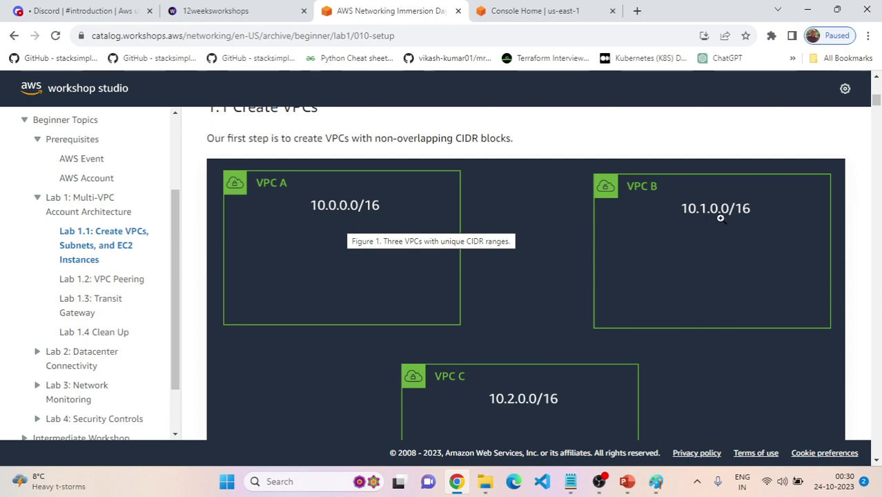
Review the VPC A, B and C diagram and the first instruction and default VPC note in section 1.1
{"action": "scroll", "coordinate": [734, 226], "scroll_direction": "down", "scroll_amount": 1}
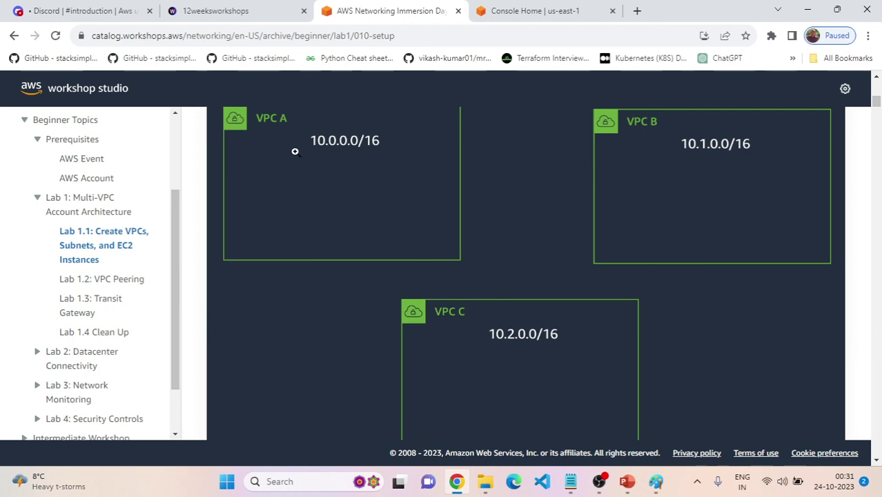
{"action": "scroll", "coordinate": [449, 210], "scroll_direction": "up", "scroll_amount": 2}
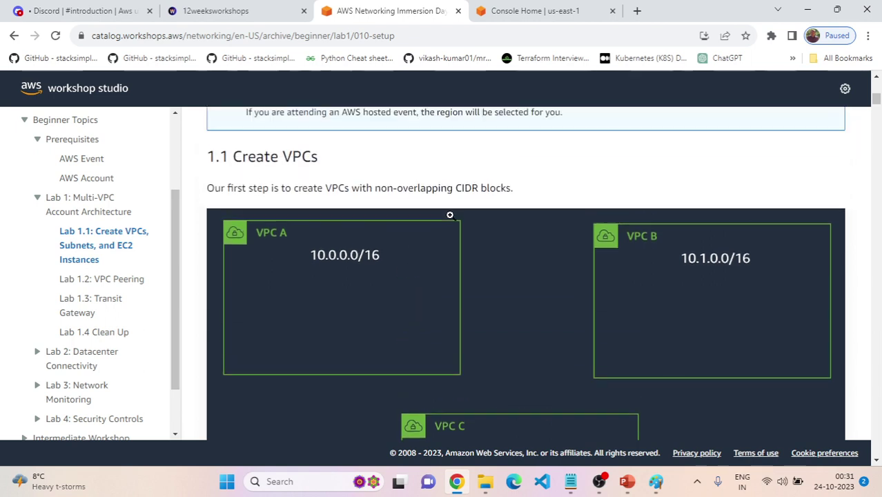
{"action": "scroll", "coordinate": [450, 222], "scroll_direction": "down", "scroll_amount": 1}
{"action": "scroll", "coordinate": [450, 224], "scroll_direction": "down", "scroll_amount": 7}
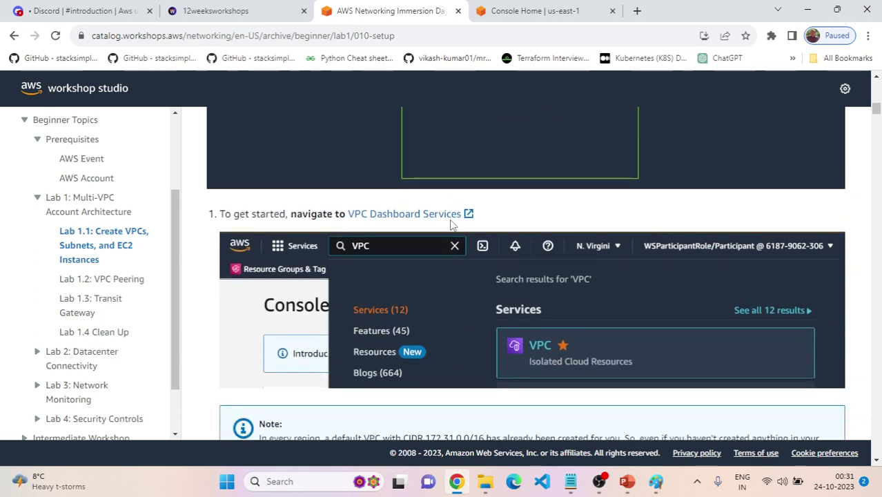
{"action": "scroll", "coordinate": [428, 244], "scroll_direction": "up", "scroll_amount": 1}
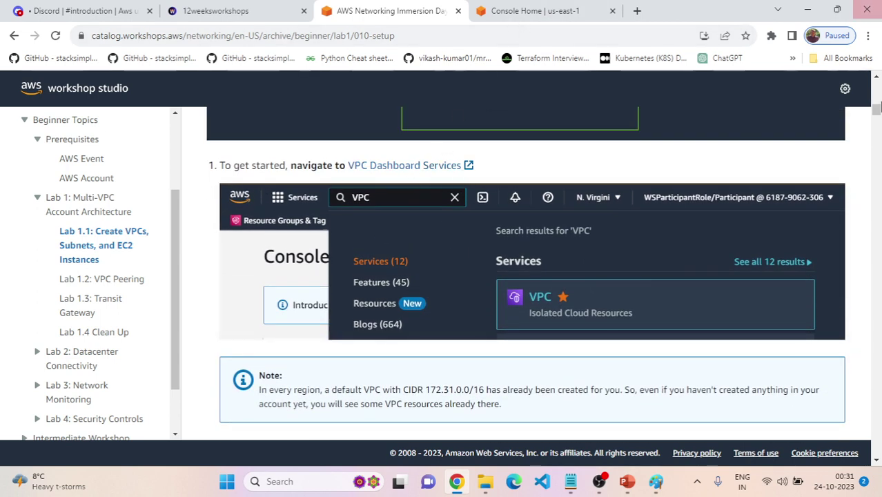
Switch to the AWS console, search for VPC and open the VPC service dashboard
{"action": "left_click", "coordinate": [500, 9]}
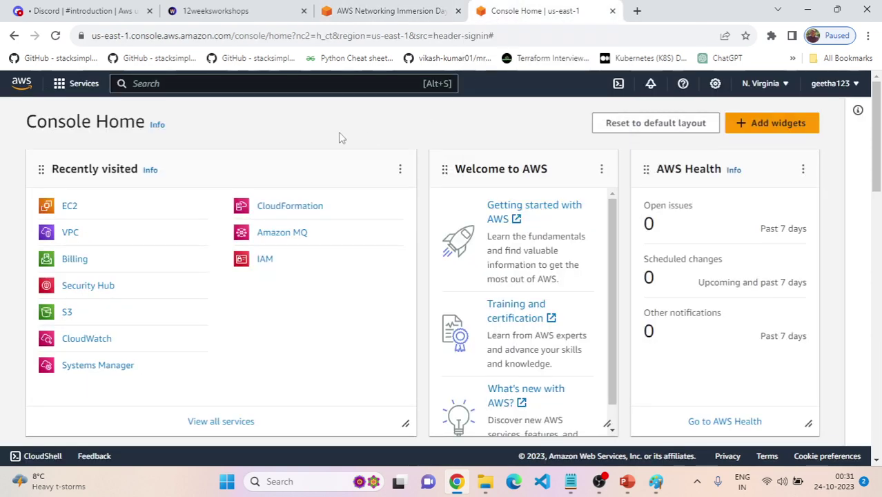
{"action": "left_click", "coordinate": [227, 83]}
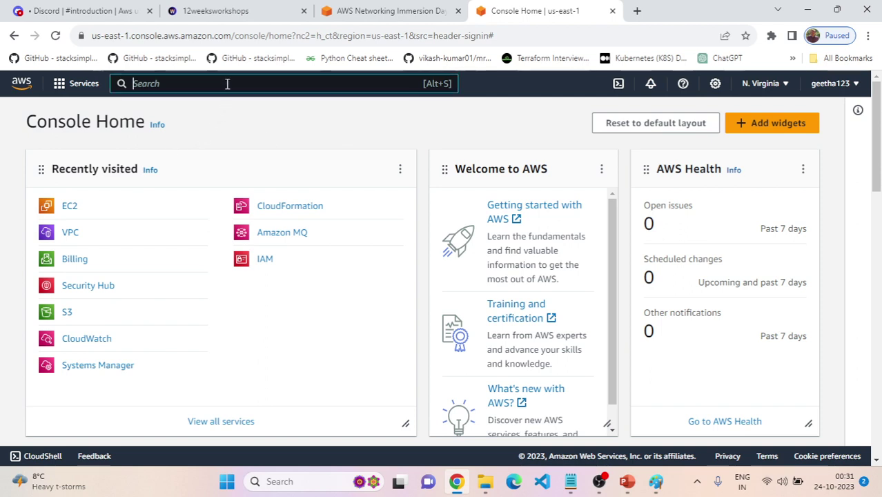
{"action": "type", "text": "VPC"}
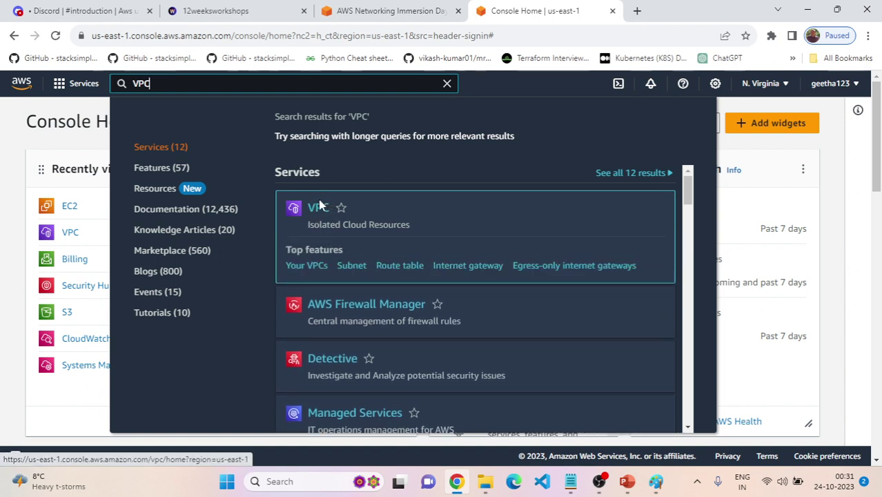
{"action": "left_click", "coordinate": [319, 208]}
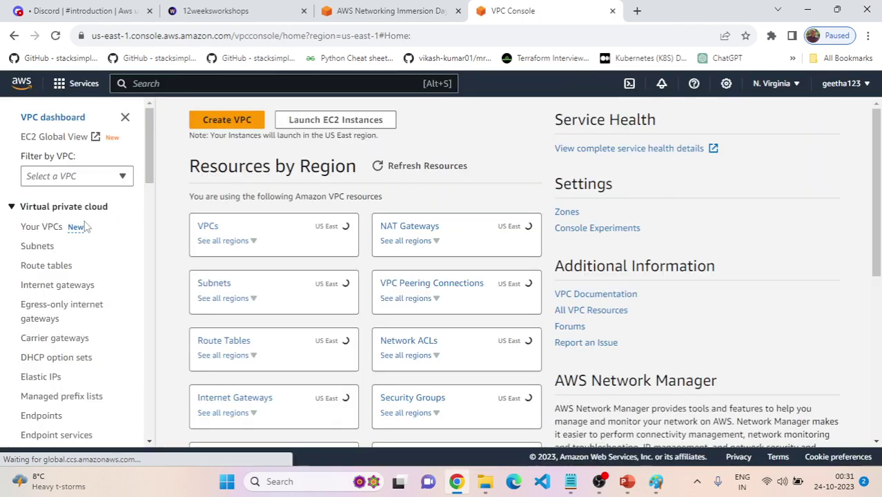
Look through the VPC dashboard's feature sections, from Virtual private cloud and Security to Traffic Mirroring and VPC Lattice
{"action": "scroll", "coordinate": [81, 268], "scroll_direction": "down", "scroll_amount": 2}
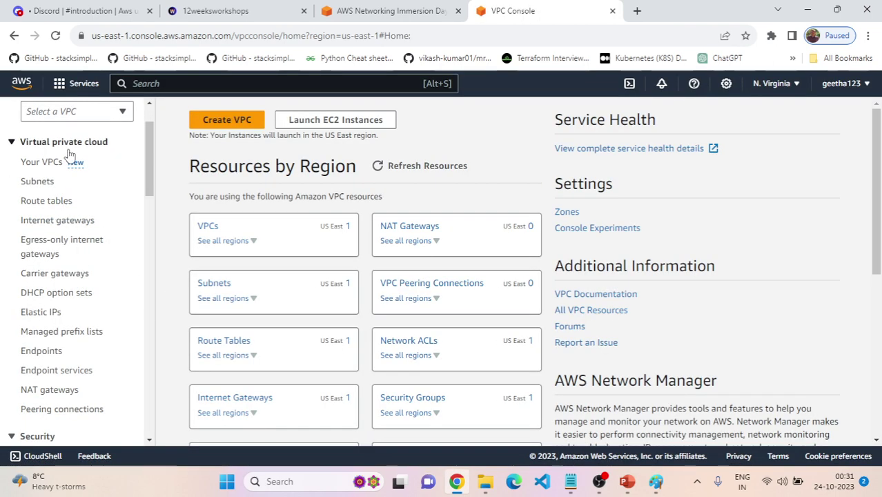
{"action": "scroll", "coordinate": [73, 221], "scroll_direction": "down", "scroll_amount": 8}
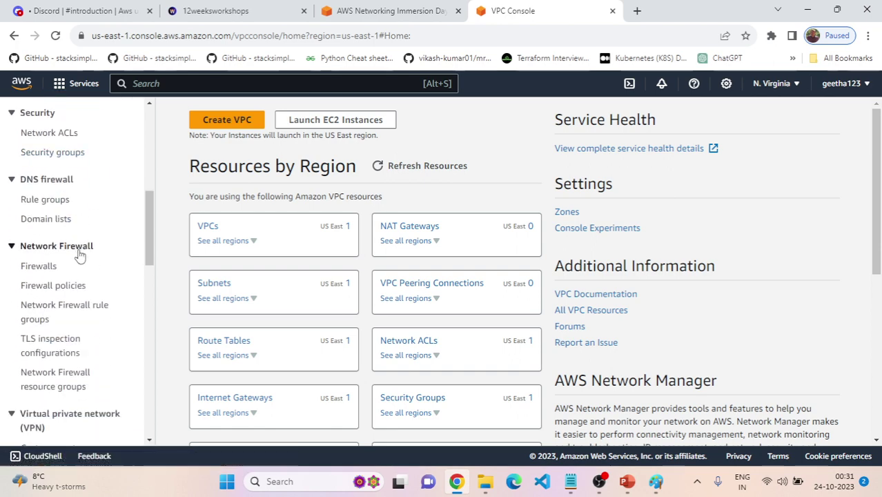
{"action": "scroll", "coordinate": [80, 255], "scroll_direction": "down", "scroll_amount": 10}
{"action": "scroll", "coordinate": [80, 256], "scroll_direction": "down", "scroll_amount": 7}
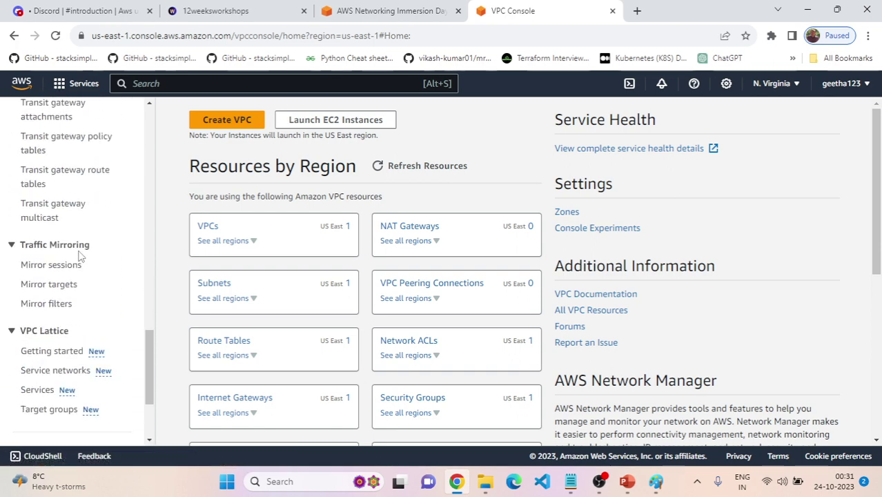
{"action": "scroll", "coordinate": [78, 309], "scroll_direction": "up", "scroll_amount": 14}
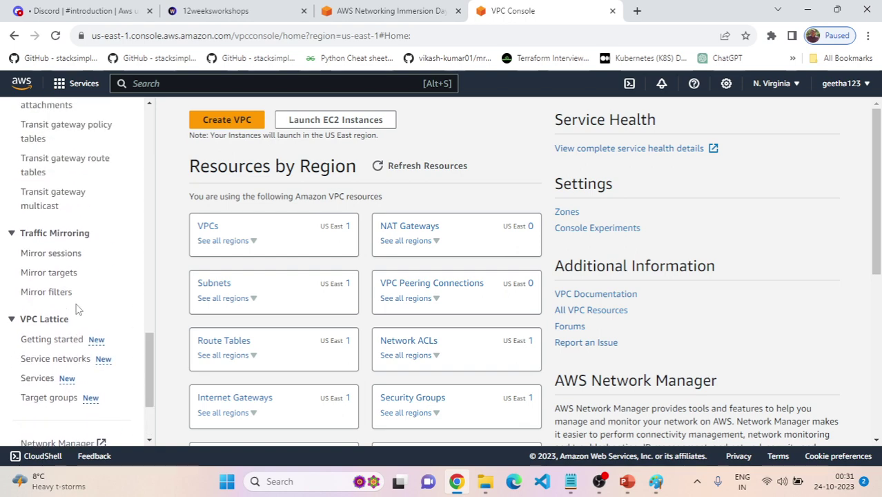
{"action": "scroll", "coordinate": [78, 309], "scroll_direction": "up", "scroll_amount": 12}
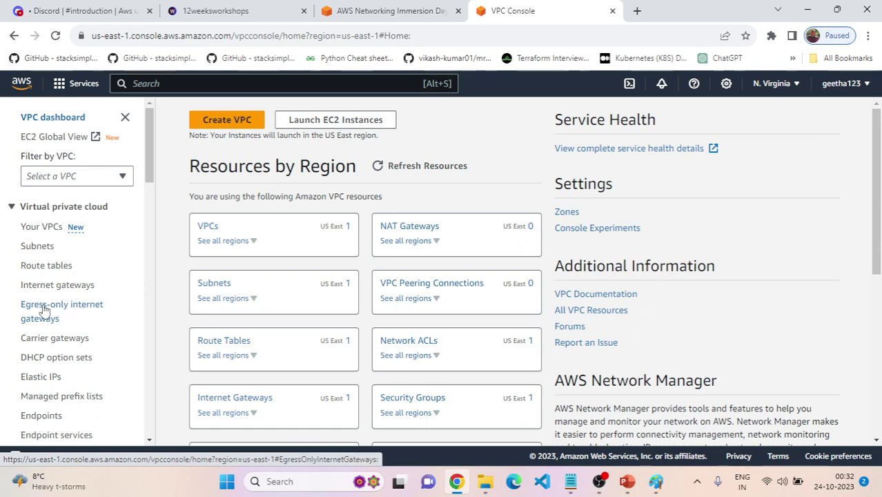
{"action": "scroll", "coordinate": [63, 321], "scroll_direction": "down", "scroll_amount": 5}
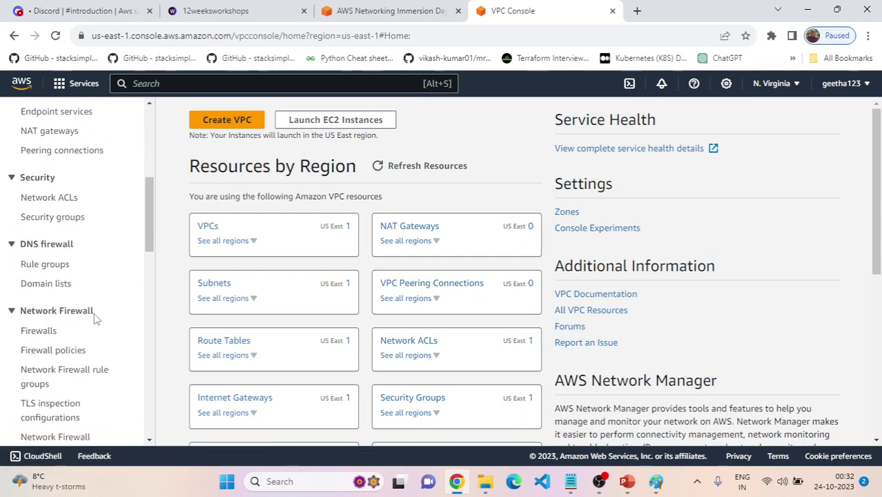
{"action": "scroll", "coordinate": [96, 321], "scroll_direction": "down", "scroll_amount": 2}
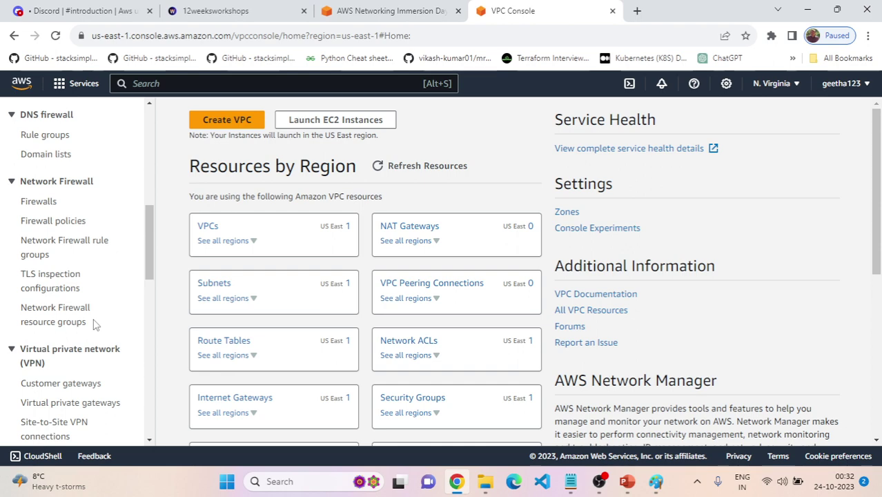
{"action": "scroll", "coordinate": [83, 321], "scroll_direction": "up", "scroll_amount": 8}
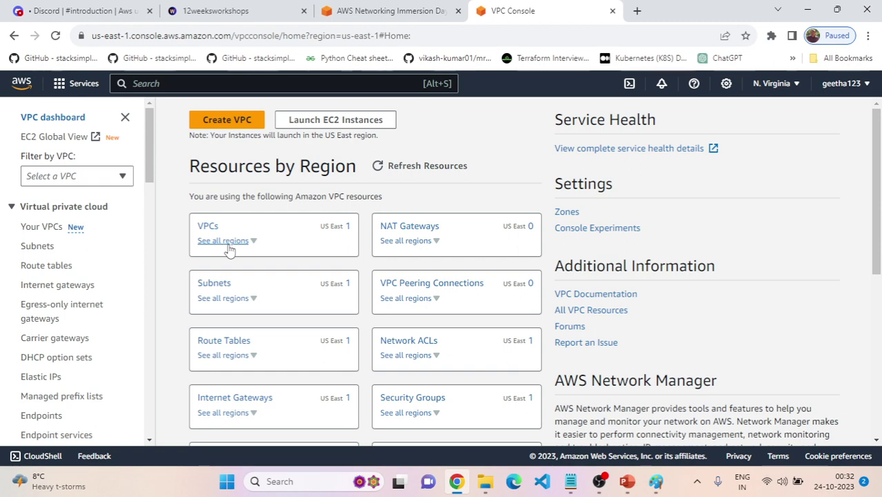
Return to the Lab 1.1 workshop page and read step 2's instructions for creating VPC A
{"action": "left_click", "coordinate": [466, 6]}
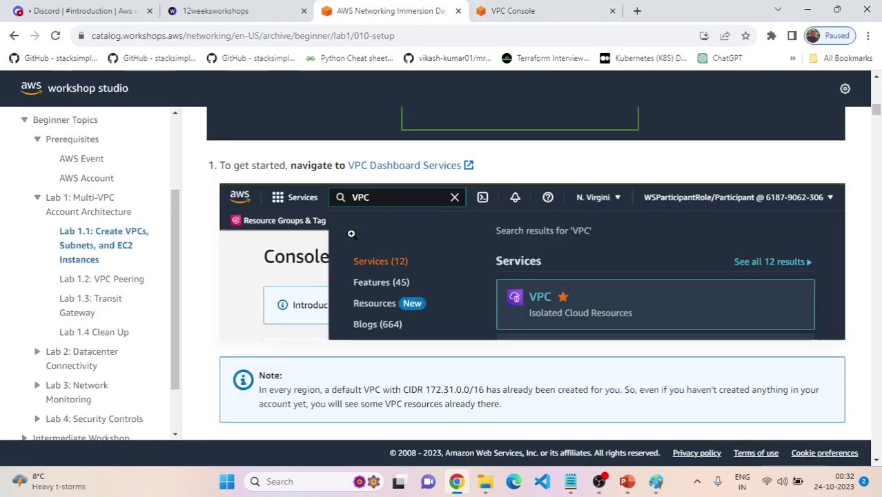
{"action": "scroll", "coordinate": [488, 318], "scroll_direction": "down", "scroll_amount": 4}
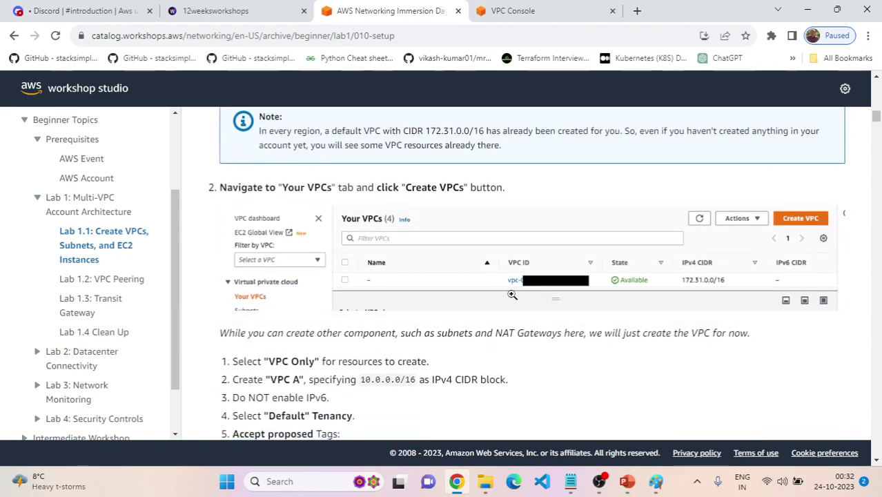
{"action": "scroll", "coordinate": [430, 277], "scroll_direction": "down", "scroll_amount": 1}
{"action": "scroll", "coordinate": [429, 277], "scroll_direction": "up", "scroll_amount": 1}
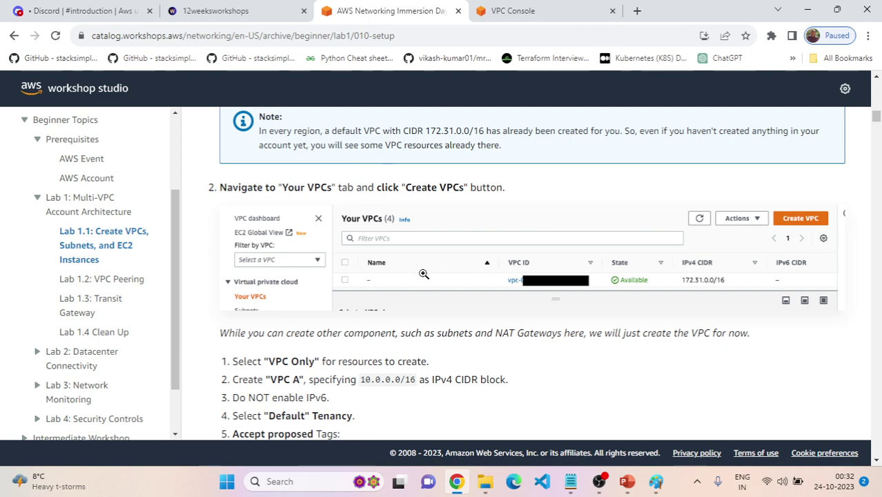
{"action": "scroll", "coordinate": [424, 274], "scroll_direction": "down", "scroll_amount": 4}
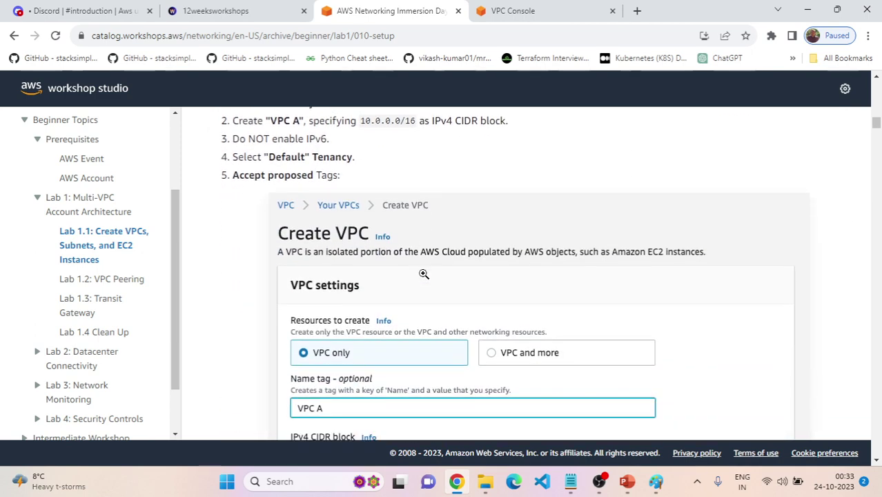
{"action": "scroll", "coordinate": [424, 274], "scroll_direction": "up", "scroll_amount": 1}
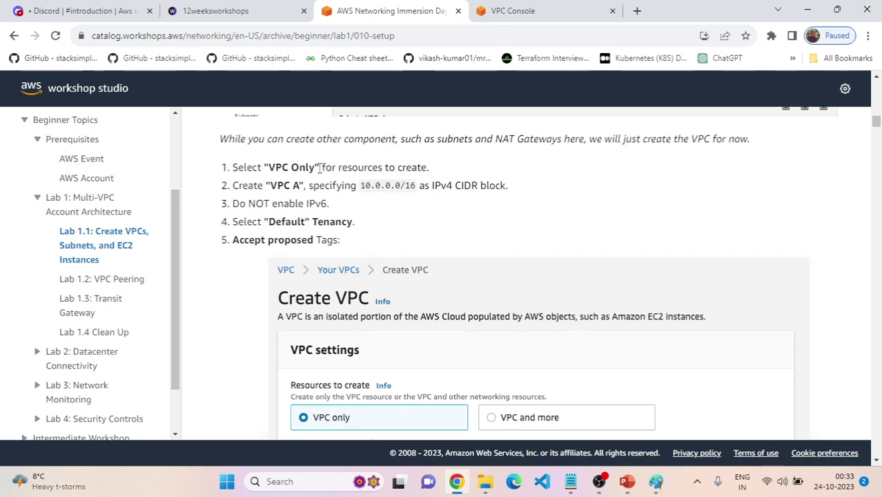
Separate the VPC console tab into its own browser window and switch between it and the workshop page
{"action": "key", "text": "alt+Tab"}
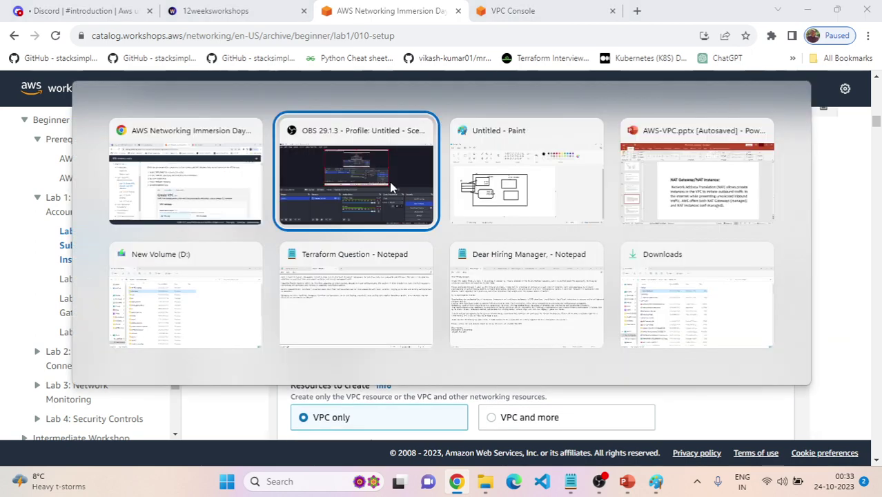
{"action": "left_click", "coordinate": [390, 182]}
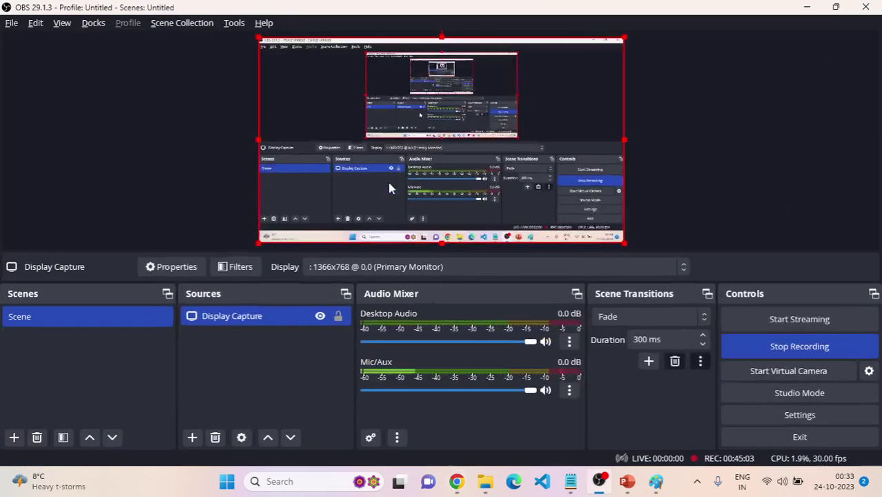
{"action": "key", "text": "alt+Tab"}
{"action": "left_click", "coordinate": [524, 10]}
{"action": "left_click_drag", "start_coordinate": [528, 13], "coordinate": [523, 98]}
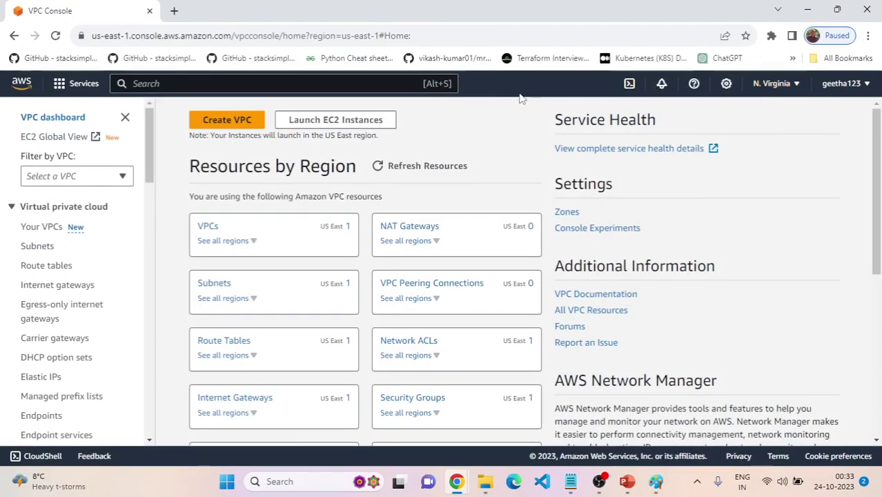
{"action": "key", "text": "alt+Tab"}
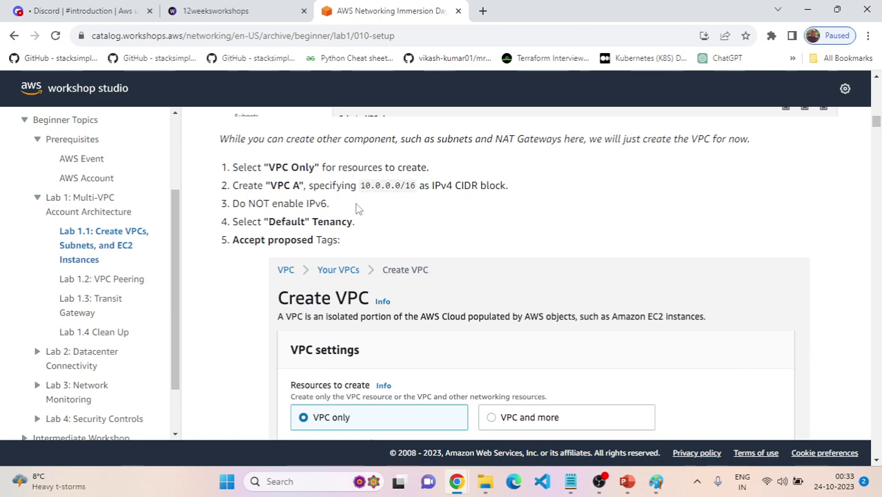
{"action": "key", "text": "alt+Tab"}
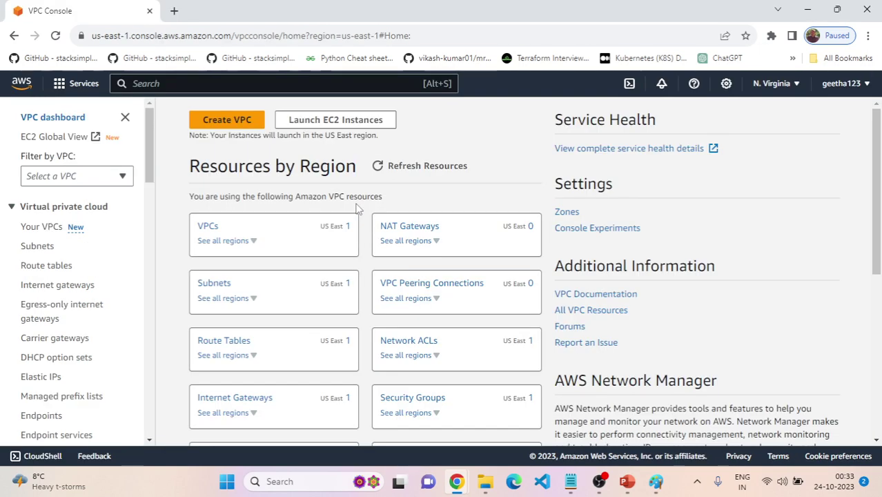
Revisit the Week 3 Networking description on the 12weeksworkshops page and return to the Lab 1.1 instructions
{"action": "key", "text": "alt+Tab"}
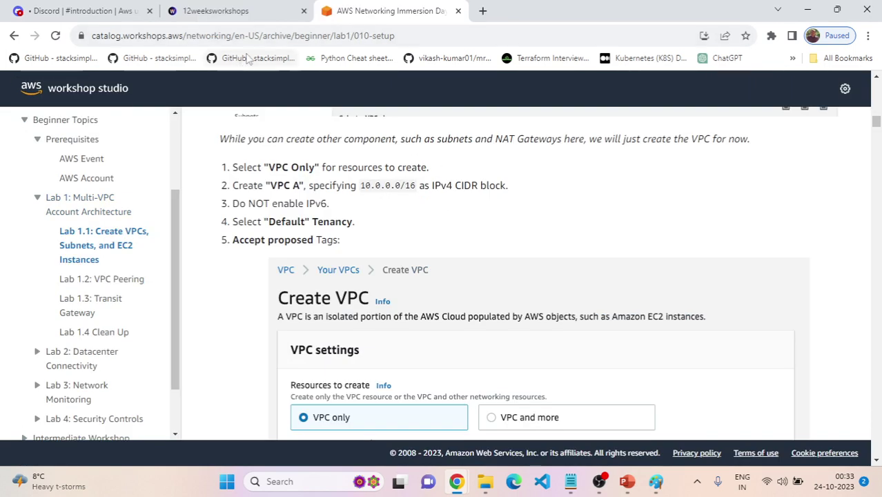
{"action": "left_click", "coordinate": [215, 11]}
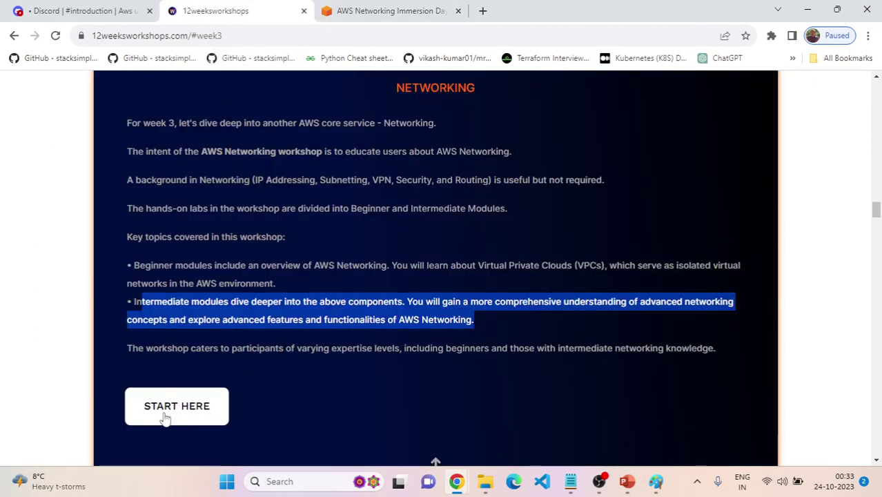
{"action": "scroll", "coordinate": [319, 246], "scroll_direction": "up", "scroll_amount": 3}
{"action": "scroll", "coordinate": [386, 273], "scroll_direction": "down", "scroll_amount": 4}
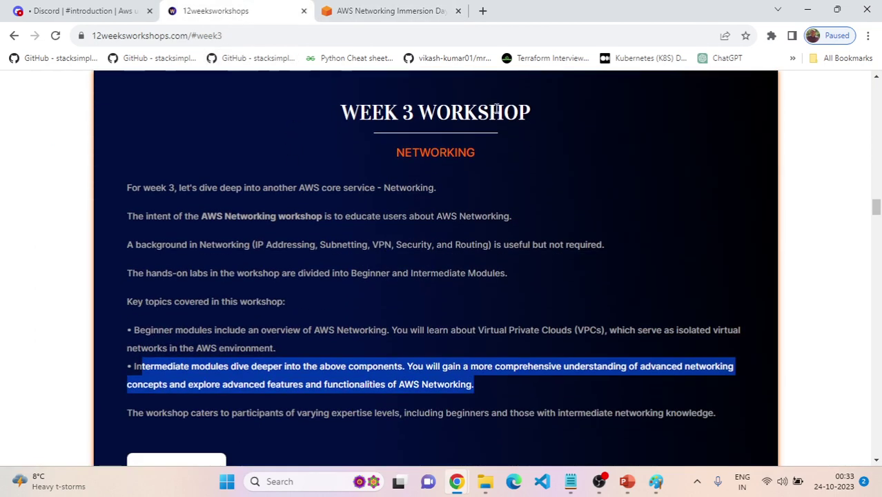
{"action": "left_click", "coordinate": [408, 11]}
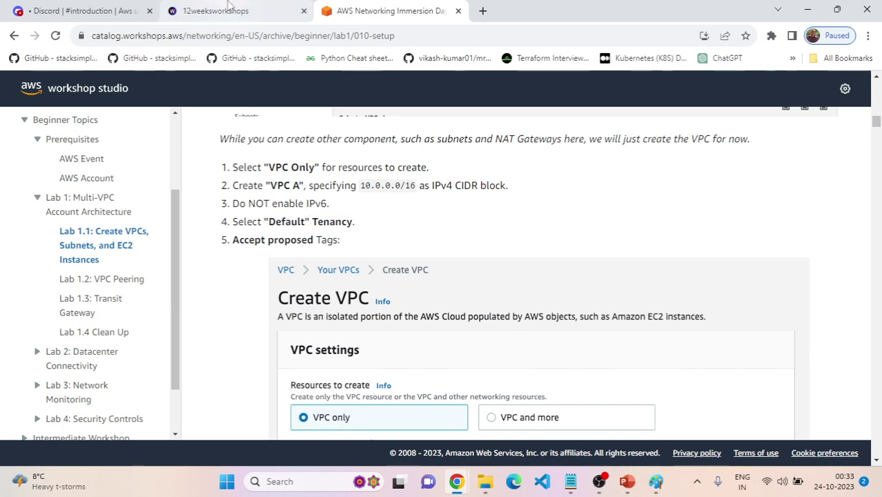
Open the Create VPC form in the VPC console and examine the workshop's sample settings for VPC A
{"action": "left_click", "coordinate": [230, 9]}
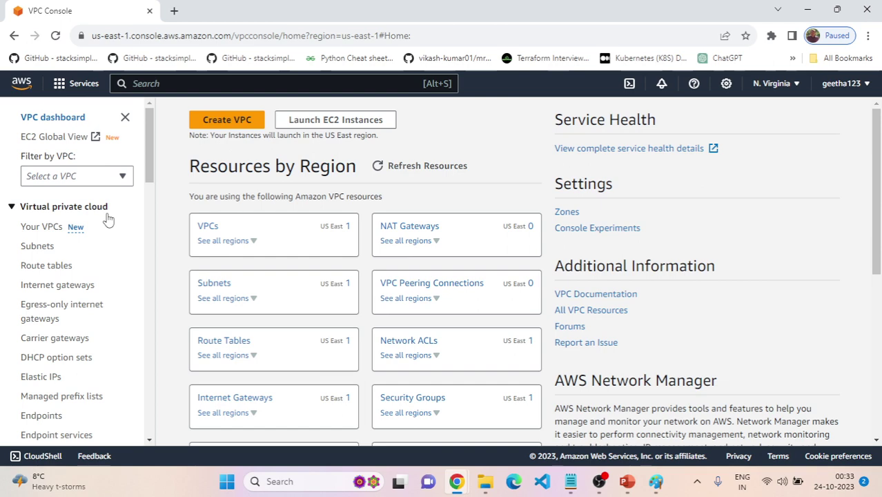
{"action": "left_click", "coordinate": [209, 125]}
{"action": "key", "text": "alt+Tab"}
{"action": "scroll", "coordinate": [416, 264], "scroll_direction": "down", "scroll_amount": 2}
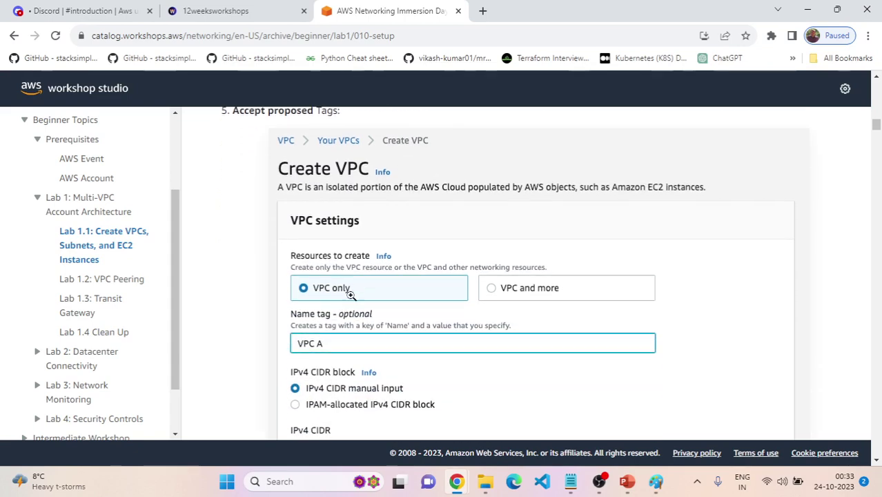
{"action": "scroll", "coordinate": [351, 293], "scroll_direction": "down", "scroll_amount": 2}
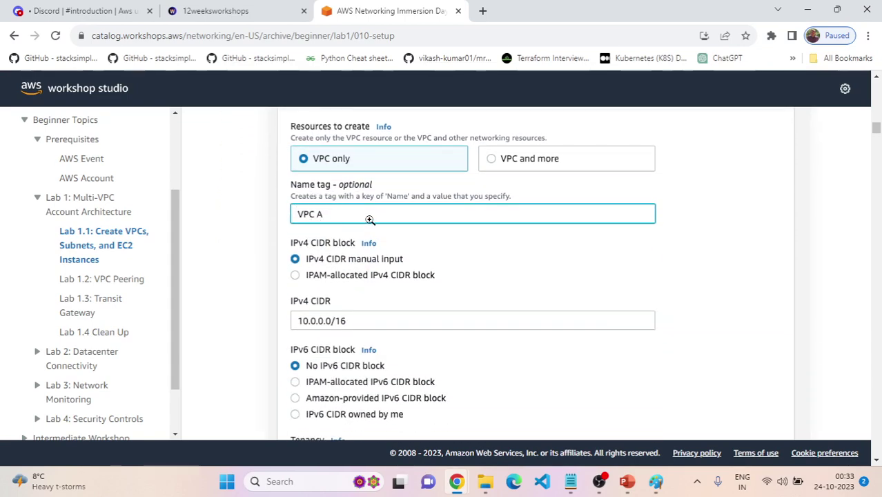
Select VPC only as the resources to create and enter VPC A as the name tag
{"action": "key", "text": "alt+Tab"}
{"action": "left_click", "coordinate": [67, 275]}
{"action": "scroll", "coordinate": [128, 238], "scroll_direction": "down", "scroll_amount": 2}
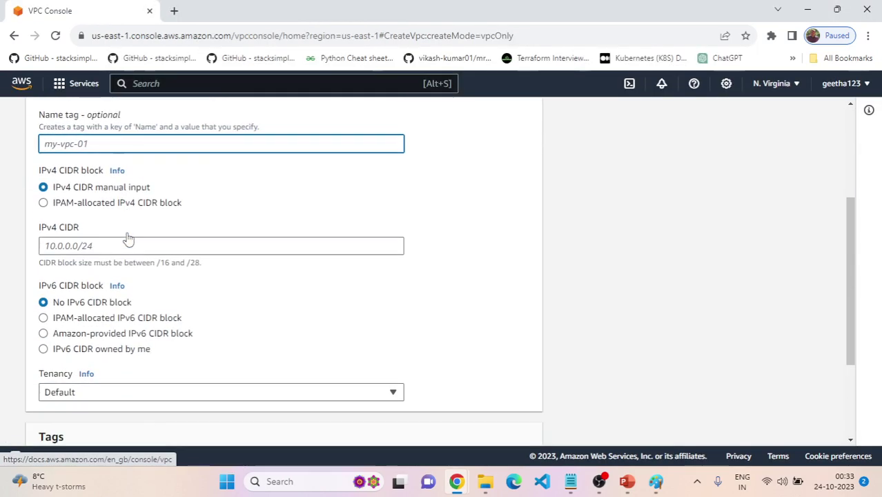
{"action": "scroll", "coordinate": [92, 207], "scroll_direction": "up", "scroll_amount": 2}
{"action": "type", "text": "VPC A"}
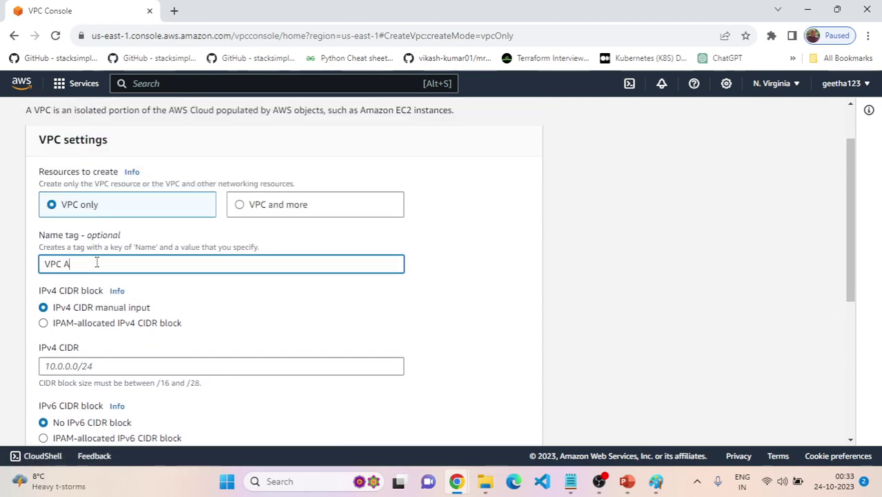
Check VPC A's address range in the workshop diagram and set its IPv4 CIDR to 10.0.0.0/16
{"action": "scroll", "coordinate": [128, 311], "scroll_direction": "down", "scroll_amount": 1}
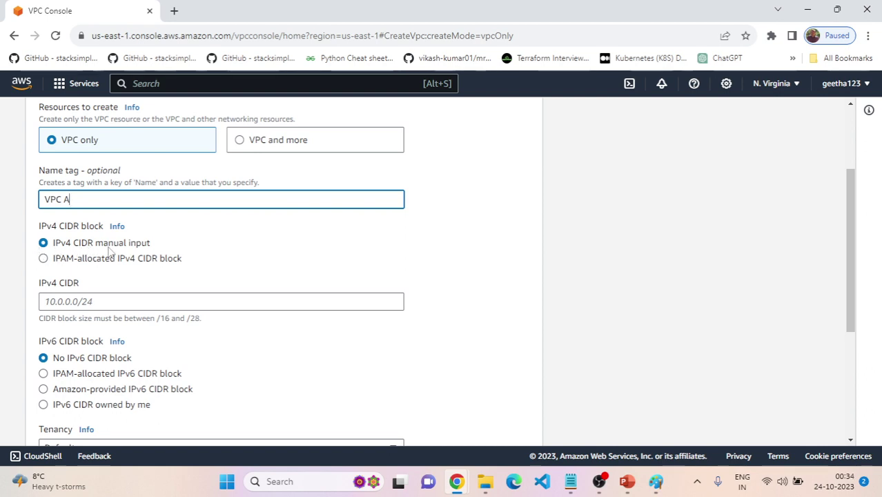
{"action": "scroll", "coordinate": [69, 294], "scroll_direction": "down", "scroll_amount": 1}
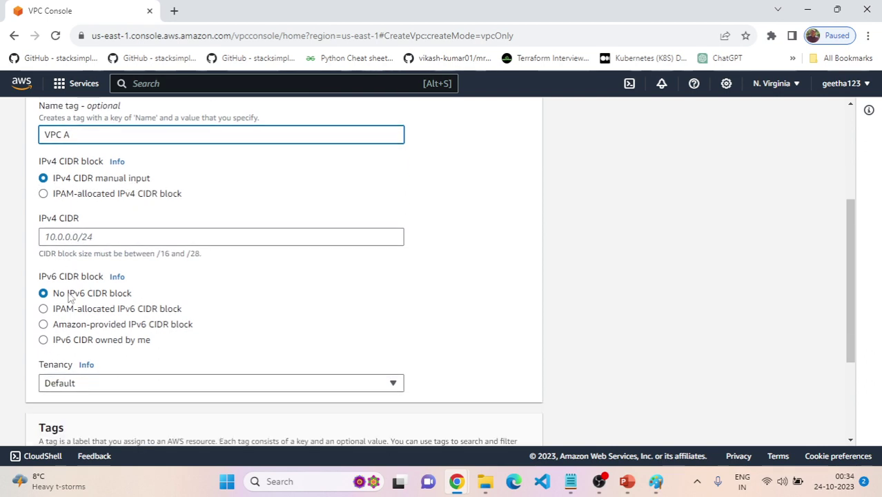
{"action": "left_click", "coordinate": [76, 241]}
{"action": "key", "text": "alt+Tab"}
{"action": "scroll", "coordinate": [448, 317], "scroll_direction": "up", "scroll_amount": 4}
{"action": "scroll", "coordinate": [448, 316], "scroll_direction": "up", "scroll_amount": 15}
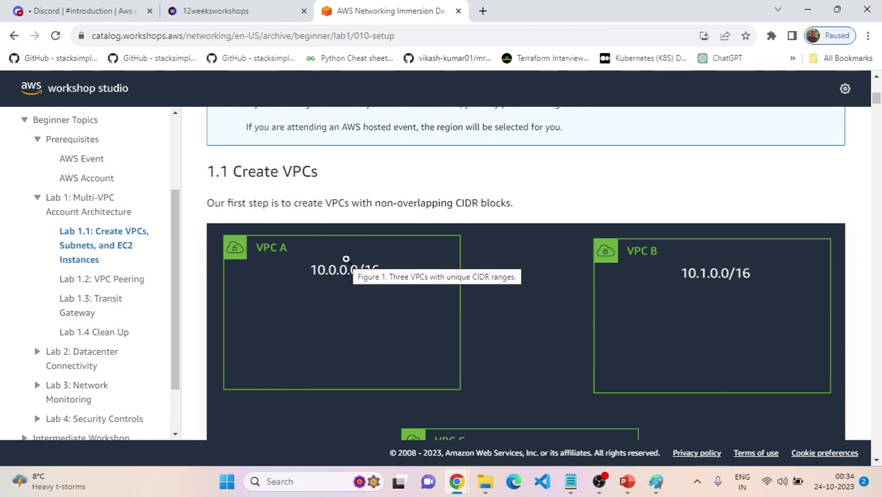
{"action": "key", "text": "alt+Tab"}
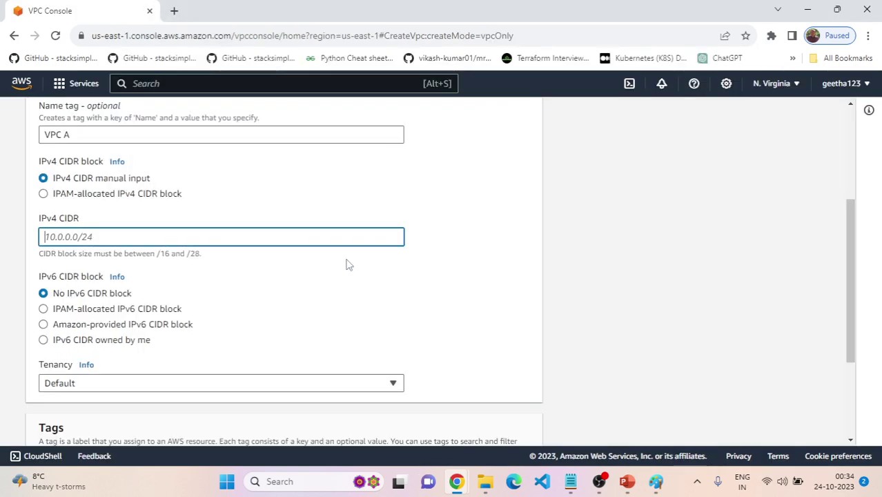
{"action": "type", "text": "10"}
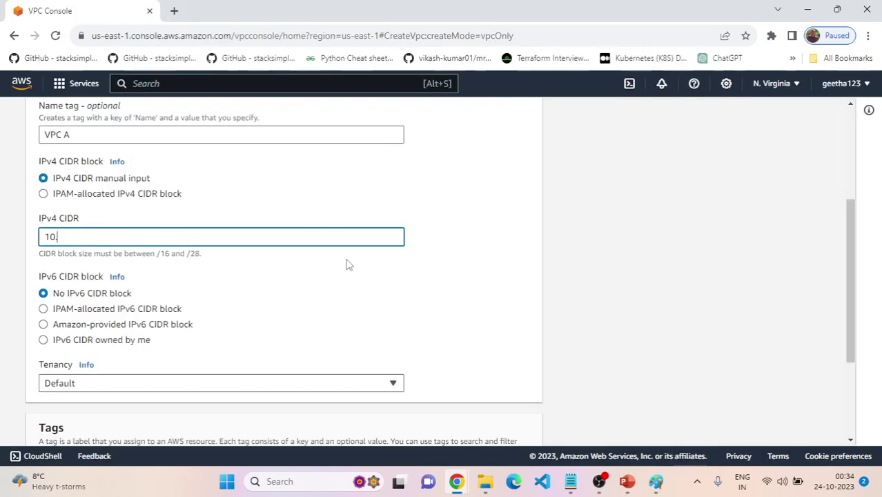
{"action": "type", "text": ".0.0.0/"}
{"action": "left_click", "coordinate": [360, 278]}
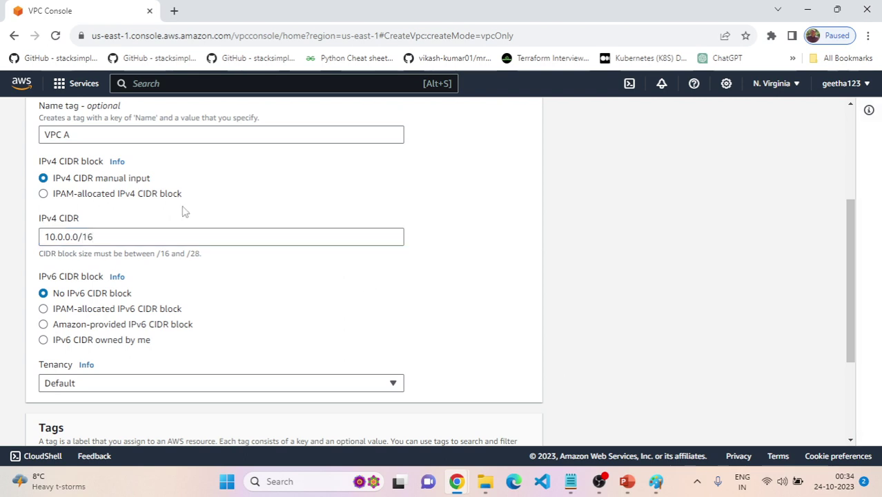
Compare the IPv6, tenancy and tag settings for VPC A with the workshop's sample Create VPC form
{"action": "scroll", "coordinate": [310, 276], "scroll_direction": "down", "scroll_amount": 2}
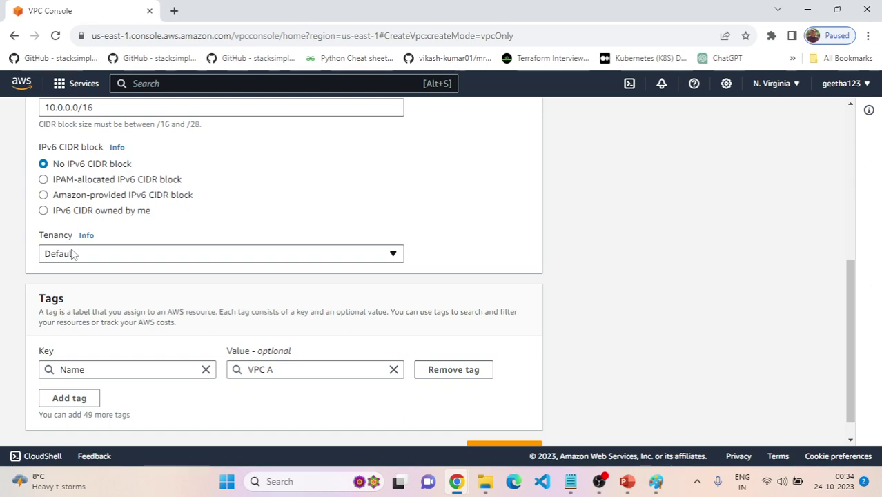
{"action": "key", "text": "alt+Tab"}
{"action": "scroll", "coordinate": [376, 282], "scroll_direction": "down", "scroll_amount": 10}
{"action": "scroll", "coordinate": [384, 312], "scroll_direction": "down", "scroll_amount": 15}
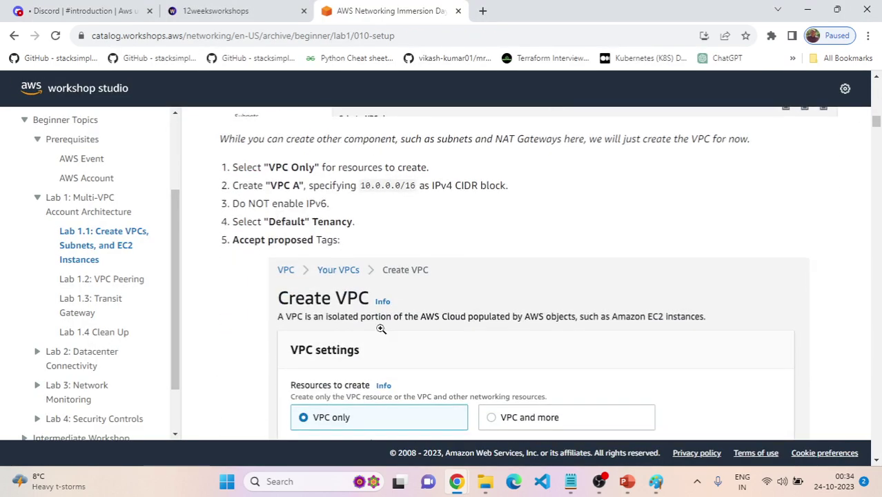
{"action": "scroll", "coordinate": [393, 319], "scroll_direction": "down", "scroll_amount": 2}
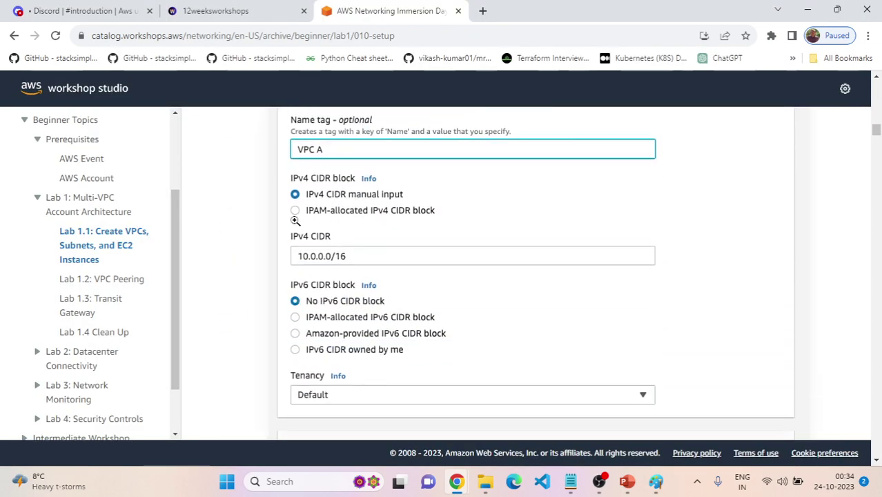
{"action": "scroll", "coordinate": [420, 302], "scroll_direction": "down", "scroll_amount": 3}
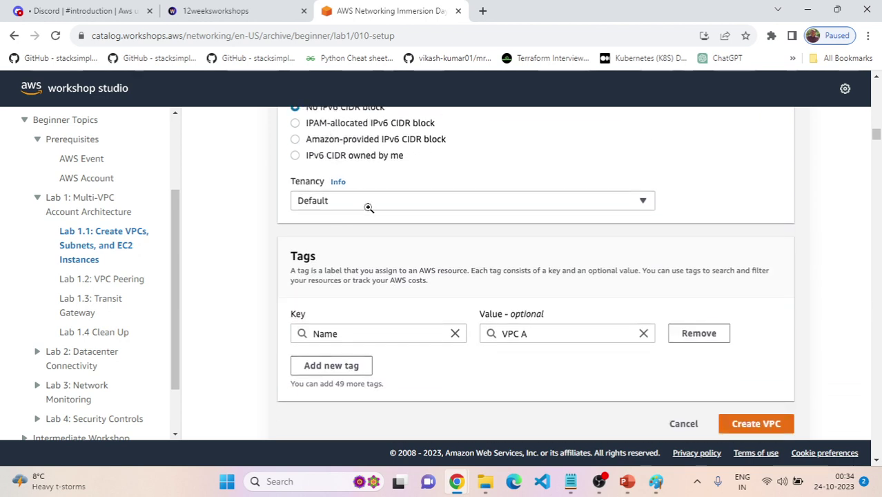
{"action": "scroll", "coordinate": [341, 220], "scroll_direction": "down", "scroll_amount": 1}
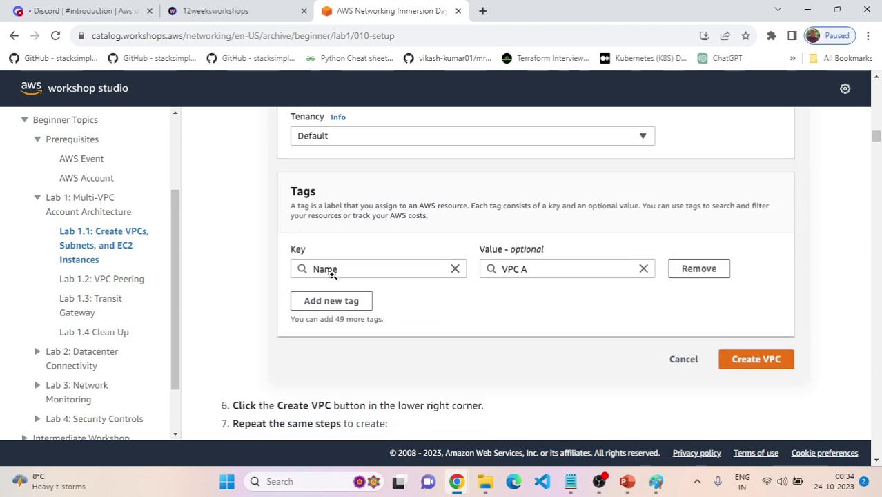
{"action": "key", "text": "alt+Tab"}
{"action": "scroll", "coordinate": [147, 336], "scroll_direction": "down", "scroll_amount": 1}
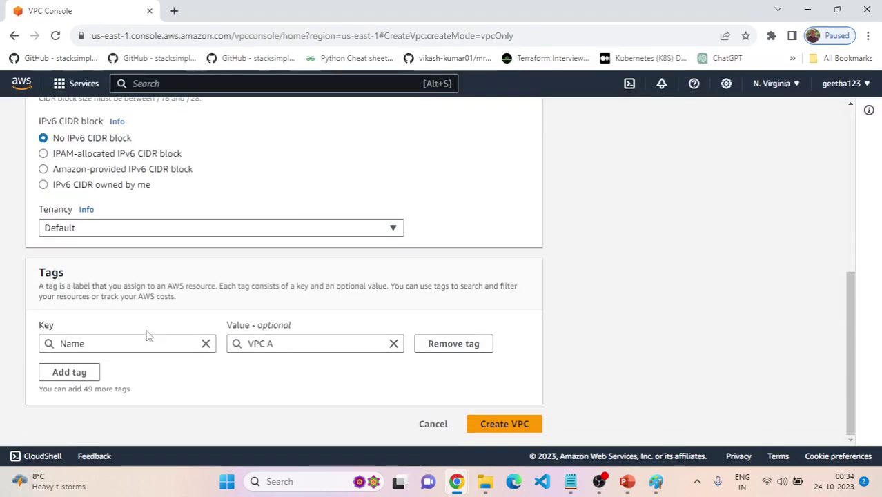
Check the workshop's final instruction and create VPC A with no IPv6 block, default tenancy and the proposed Name tag
{"action": "key", "text": "alt+Tab"}
{"action": "scroll", "coordinate": [528, 370], "scroll_direction": "down", "scroll_amount": 2}
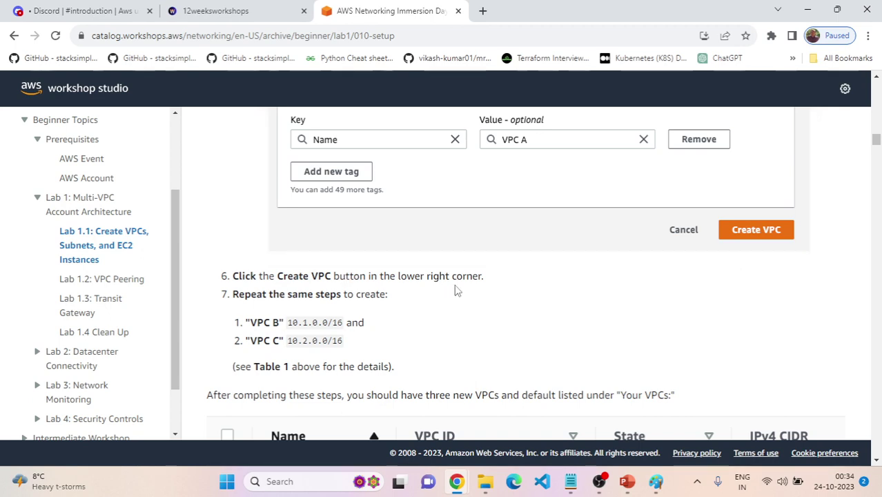
{"action": "key", "text": "alt+Tab"}
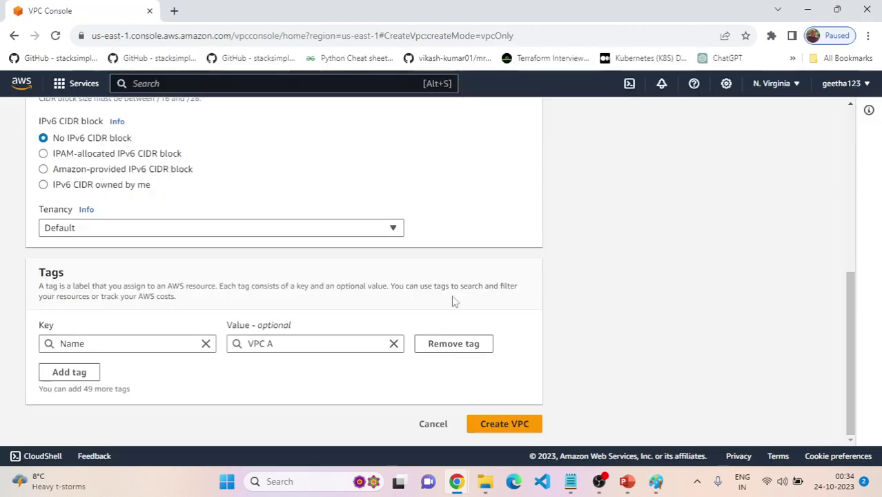
{"action": "left_click", "coordinate": [490, 424]}
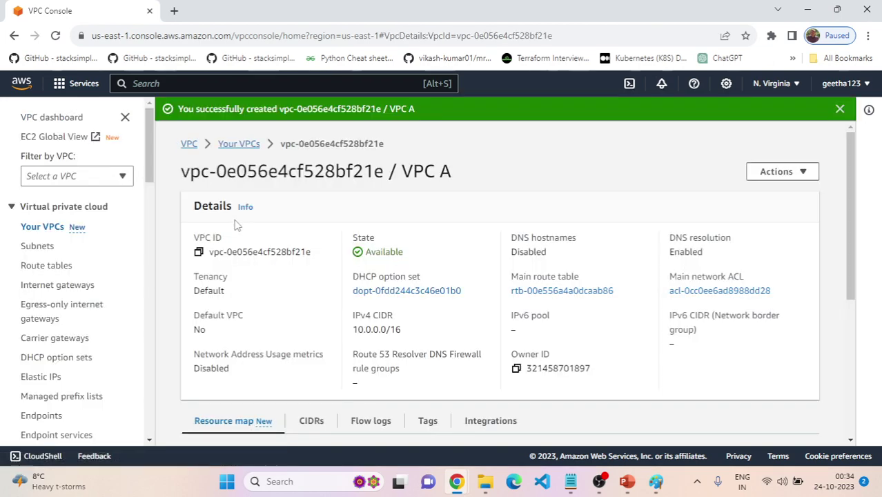
Read the workshop instructions for creating VPC B and VPC C and examine the expected list of VPCs
{"action": "scroll", "coordinate": [374, 290], "scroll_direction": "down", "scroll_amount": 5}
{"action": "key", "text": "alt+Tab"}
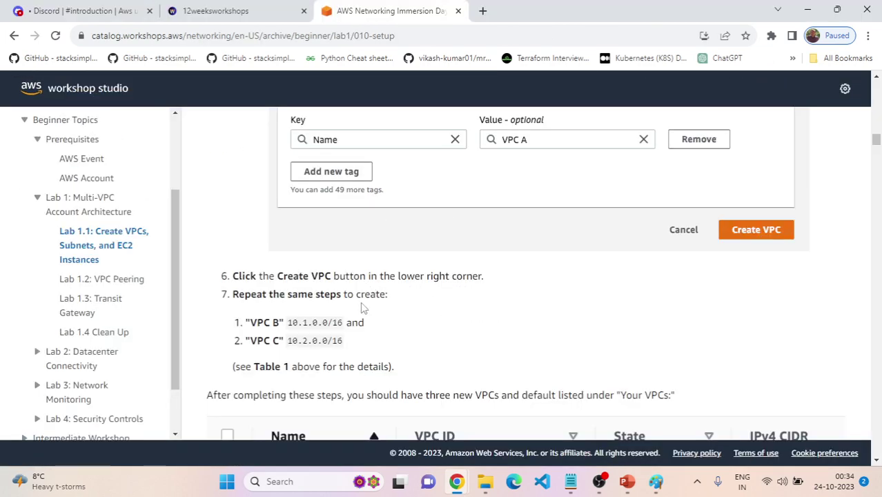
{"action": "scroll", "coordinate": [359, 318], "scroll_direction": "down", "scroll_amount": 1}
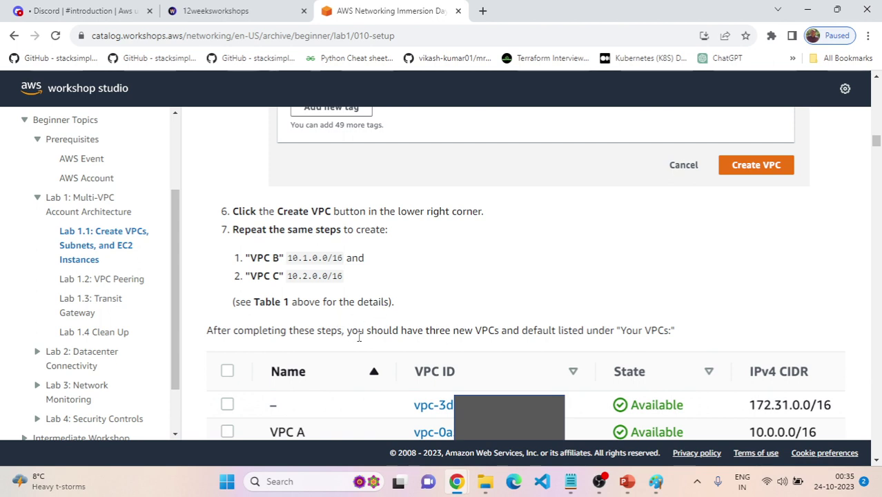
{"action": "scroll", "coordinate": [359, 338], "scroll_direction": "down", "scroll_amount": 1}
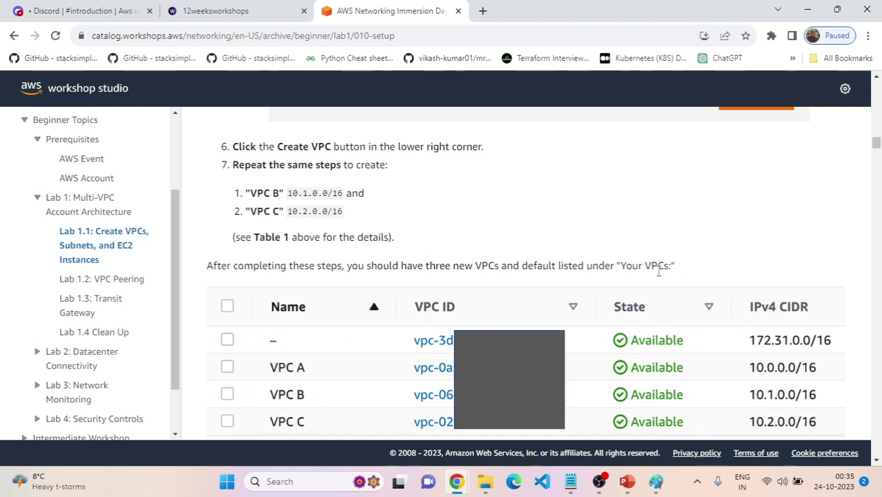
{"action": "scroll", "coordinate": [299, 283], "scroll_direction": "down", "scroll_amount": 1}
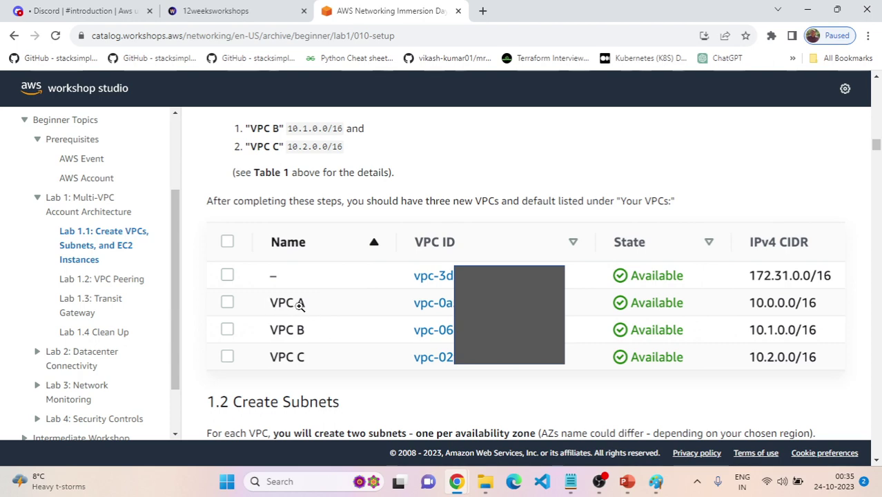
Return to the VPC console and open the list of VPCs from the dashboard to review the existing ones
{"action": "key", "text": "alt+Tab"}
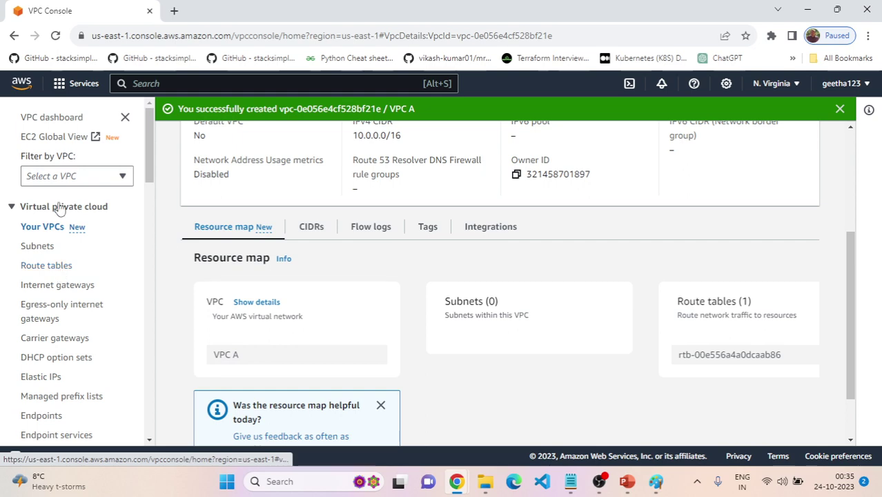
{"action": "left_click", "coordinate": [51, 119]}
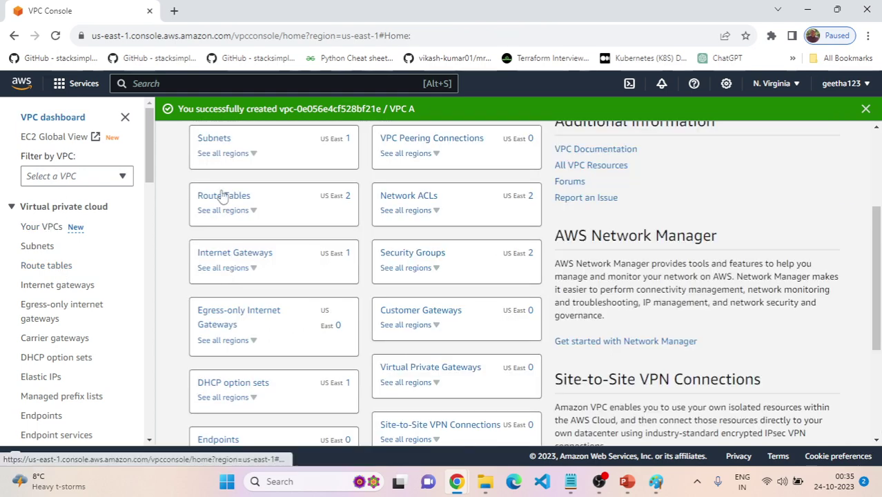
{"action": "scroll", "coordinate": [228, 214], "scroll_direction": "up", "scroll_amount": 3}
{"action": "left_click", "coordinate": [211, 252]}
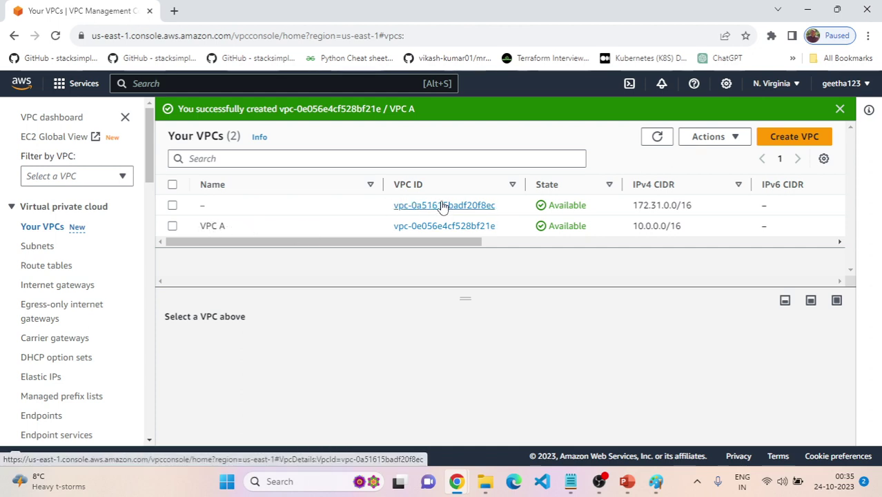
Check the next VPC's name in the workshop, start a new VPC-only creation form and enter VPC B as the name tag
{"action": "key", "text": "alt+Tab"}
{"action": "scroll", "coordinate": [412, 283], "scroll_direction": "up", "scroll_amount": 2}
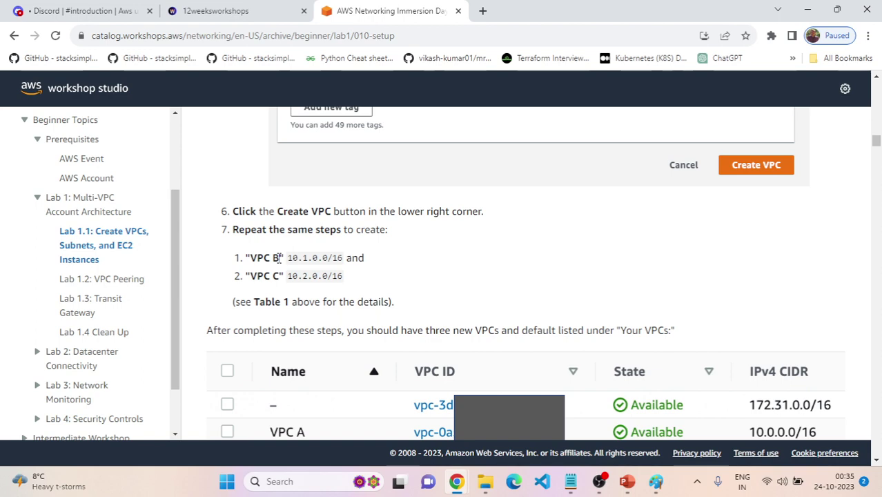
{"action": "key", "text": "alt+Tab"}
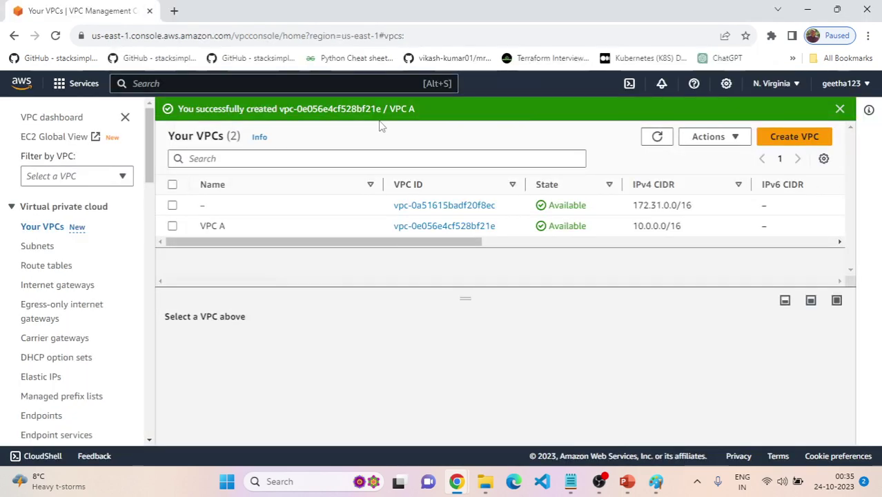
{"action": "left_click", "coordinate": [787, 136]}
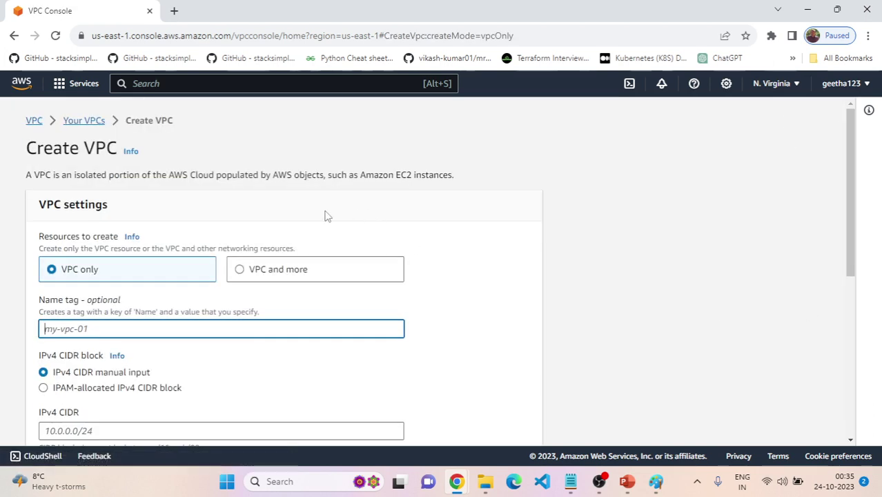
{"action": "scroll", "coordinate": [131, 276], "scroll_direction": "down", "scroll_amount": 1}
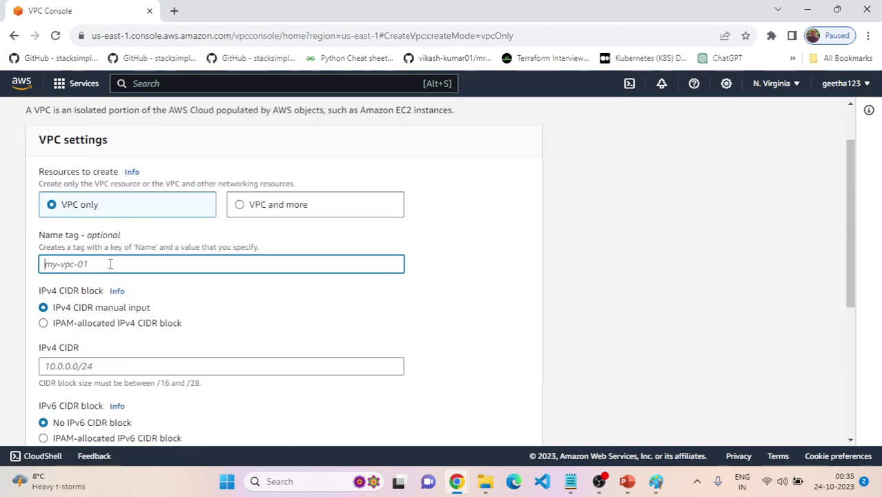
{"action": "type", "text": "VPC B"}
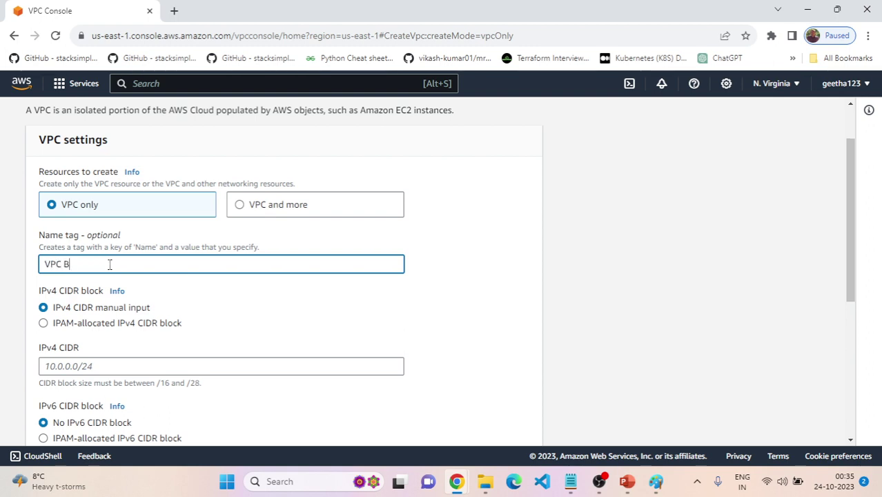
Look up VPC B's address range in the workshop diagram and set its IPv4 CIDR to 10.1.0.0/16
{"action": "scroll", "coordinate": [108, 262], "scroll_direction": "down", "scroll_amount": 2}
{"action": "key", "text": "alt+Tab"}
{"action": "scroll", "coordinate": [388, 270], "scroll_direction": "up", "scroll_amount": 10}
{"action": "scroll", "coordinate": [386, 274], "scroll_direction": "up", "scroll_amount": 10}
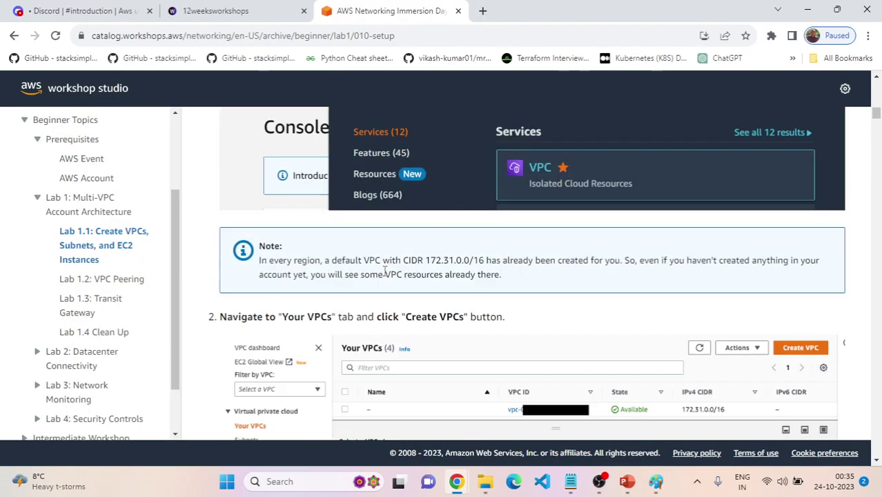
{"action": "scroll", "coordinate": [380, 276], "scroll_direction": "down", "scroll_amount": 1}
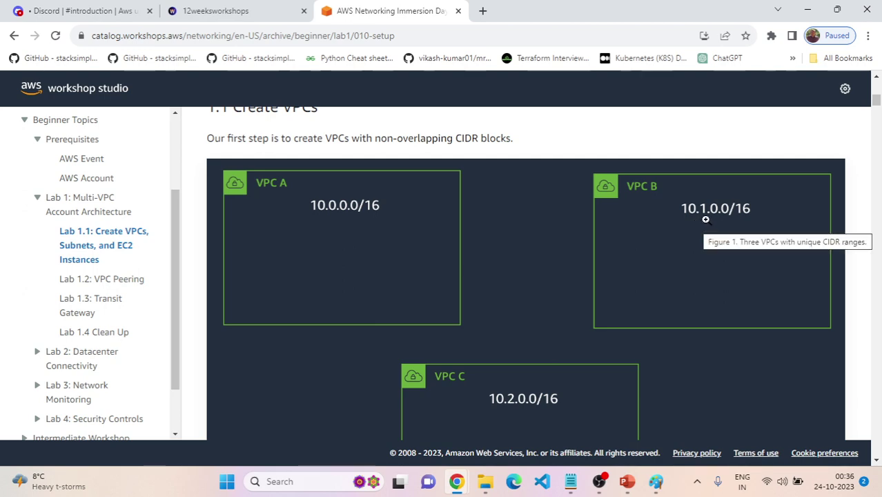
{"action": "key", "text": "alt+Tab"}
{"action": "left_click", "coordinate": [216, 237]}
{"action": "type", "text": "10"}
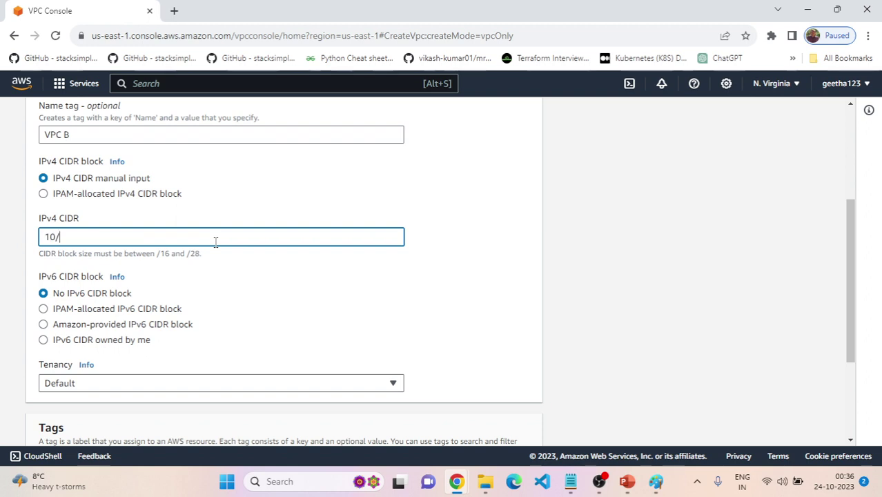
{"action": "type", "text": ".1.0.0/"}
{"action": "left_click", "coordinate": [310, 287]}
Create VPC B with no IPv6 CIDR block, default tenancy and the proposed Name tag
{"action": "scroll", "coordinate": [304, 297], "scroll_direction": "down", "scroll_amount": 1}
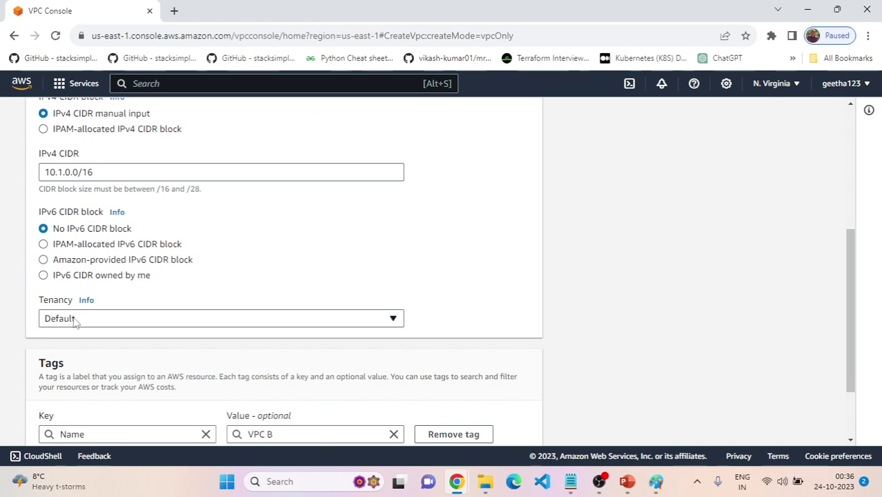
{"action": "scroll", "coordinate": [100, 354], "scroll_direction": "down", "scroll_amount": 2}
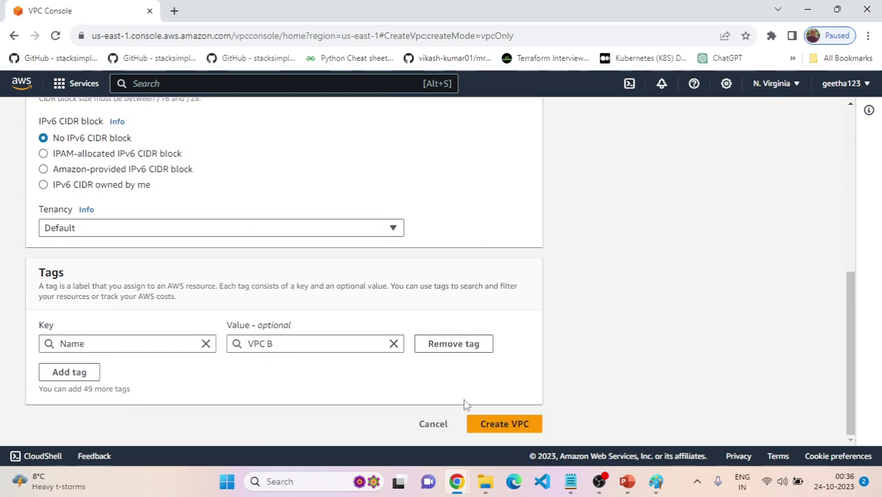
{"action": "left_click", "coordinate": [495, 425]}
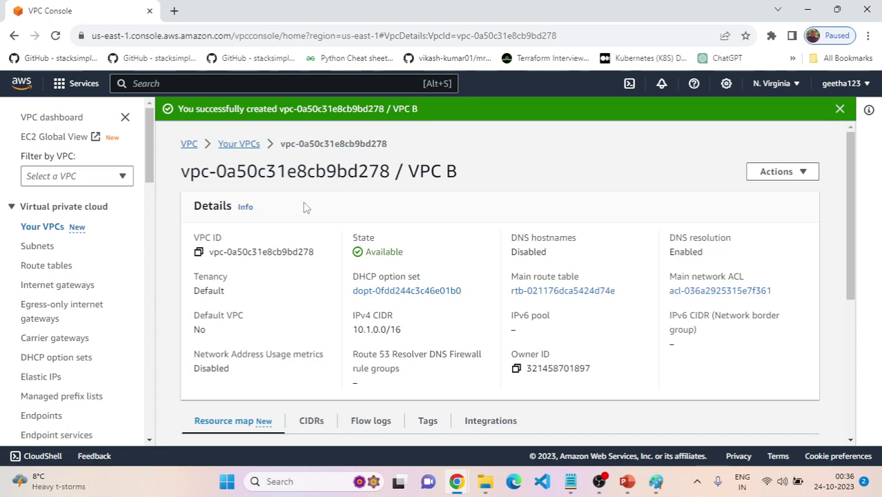
Start another VPC-only creation form from the VPC dashboard and enter VPC C as the name tag
{"action": "left_click", "coordinate": [191, 145]}
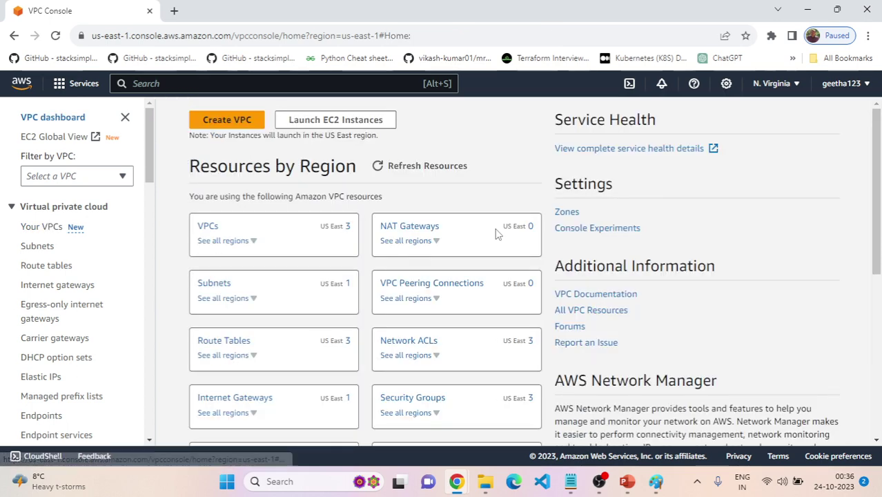
{"action": "left_click", "coordinate": [225, 122]}
{"action": "scroll", "coordinate": [127, 265], "scroll_direction": "down", "scroll_amount": 2}
{"action": "left_click", "coordinate": [114, 207]}
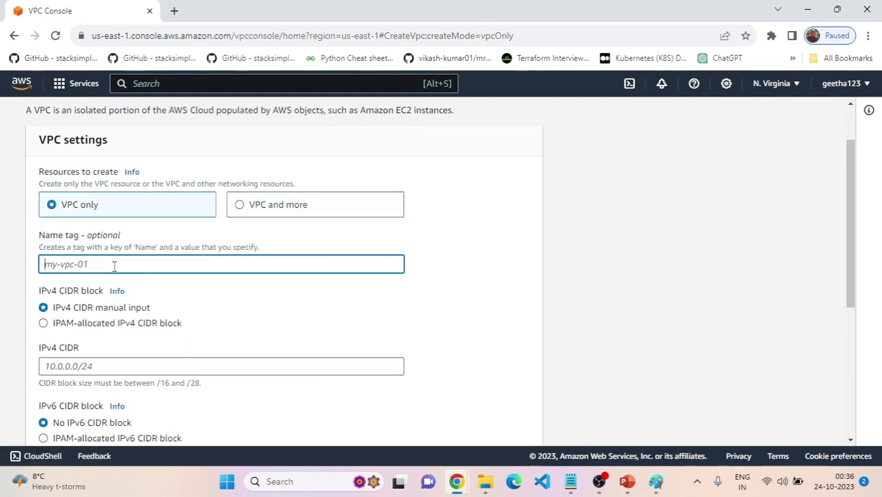
{"action": "type", "text": "VPC"}
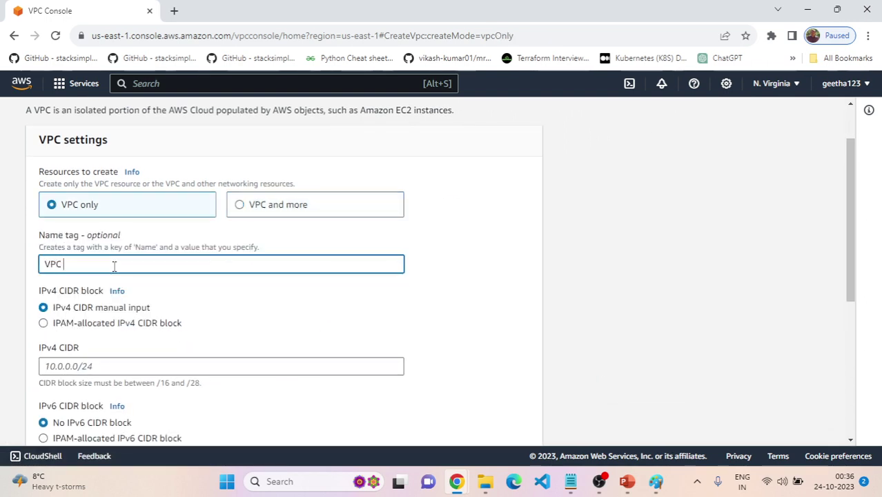
{"action": "type", "text": " C"}
Look up VPC C's address range in the workshop diagram and set its IPv4 CIDR to 10.2.0.0/16
{"action": "key", "text": "alt+Tab"}
{"action": "scroll", "coordinate": [429, 280], "scroll_direction": "down", "scroll_amount": 3}
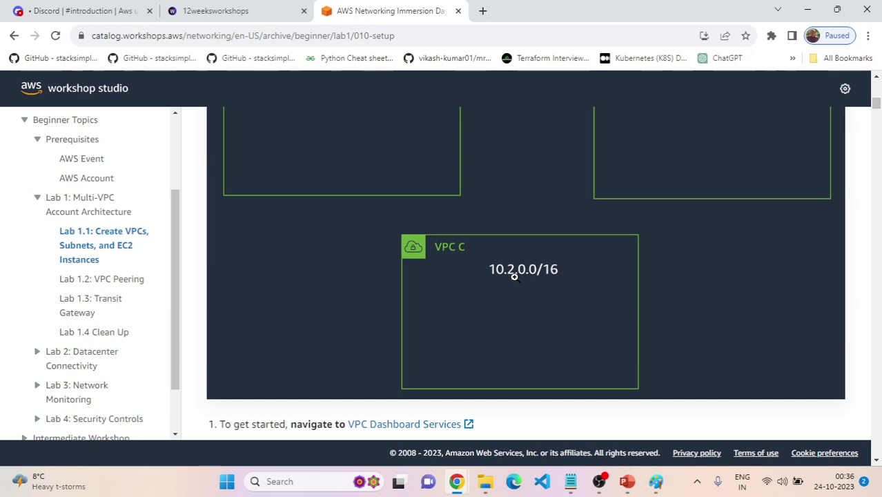
{"action": "key", "text": "alt+Tab"}
{"action": "left_click", "coordinate": [225, 366]}
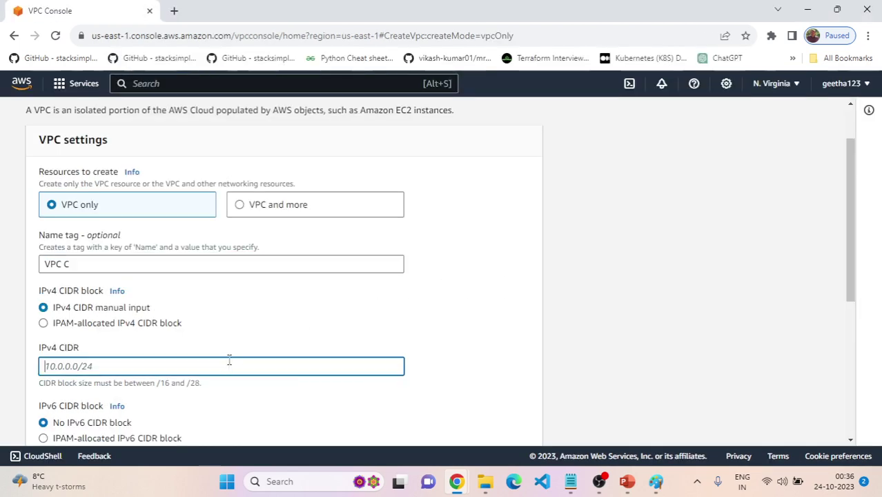
{"action": "scroll", "coordinate": [258, 310], "scroll_direction": "down", "scroll_amount": 1}
{"action": "type", "text": "10"}
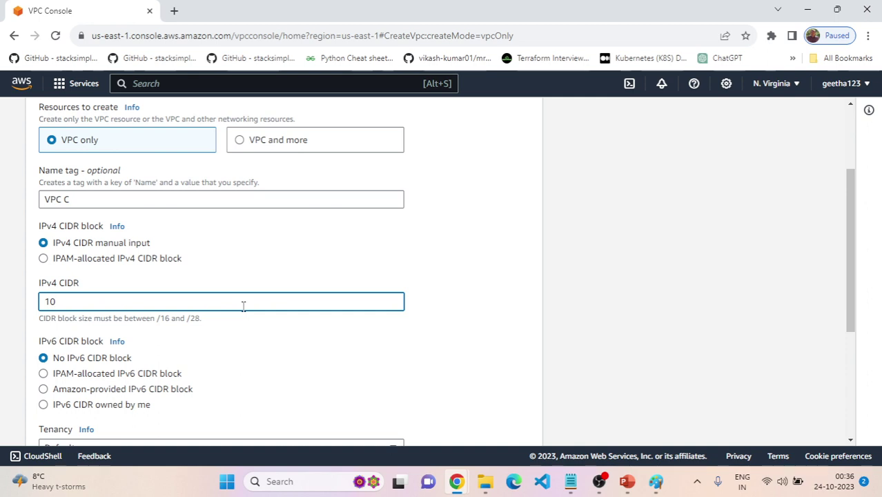
{"action": "type", "text": ".2.0.0/16"}
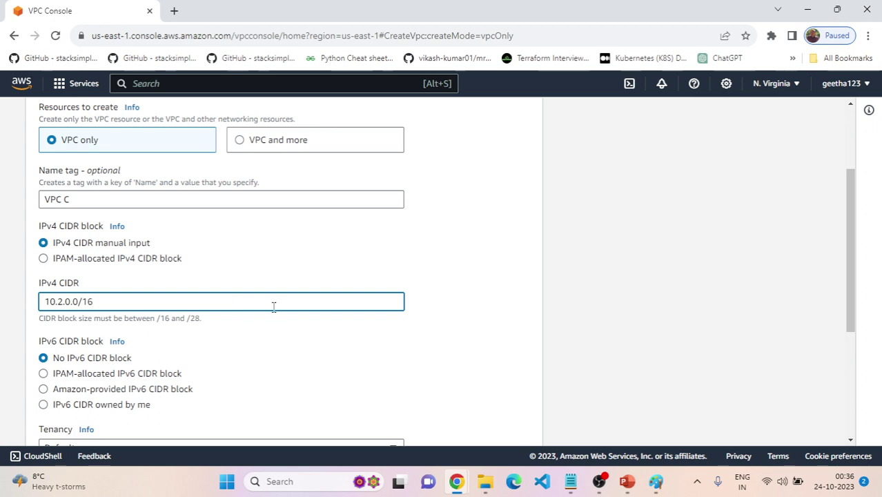
Create VPC C with no IPv6 CIDR block, default tenancy and the proposed Name tag
{"action": "scroll", "coordinate": [19, 286], "scroll_direction": "down", "scroll_amount": 2}
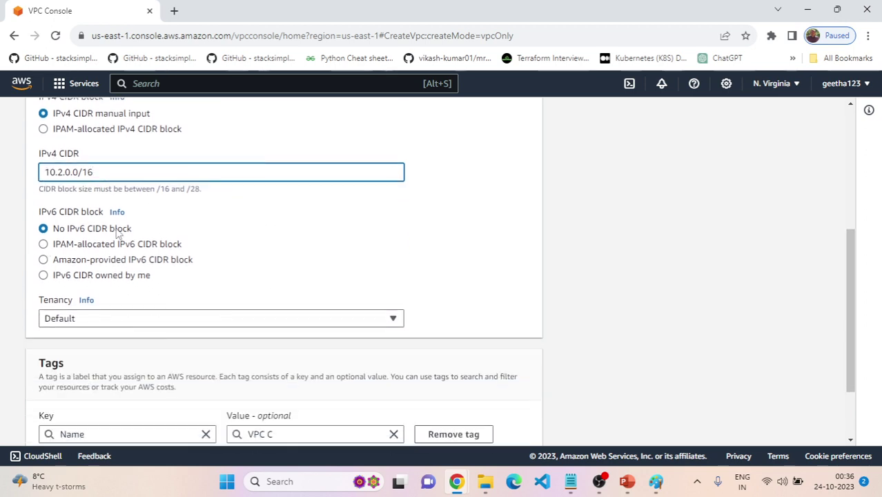
{"action": "scroll", "coordinate": [295, 297], "scroll_direction": "down", "scroll_amount": 2}
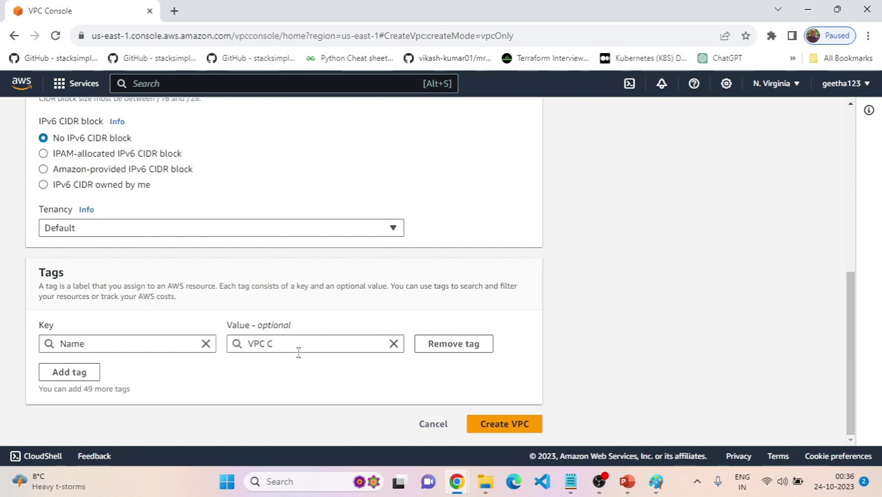
{"action": "left_click", "coordinate": [514, 427]}
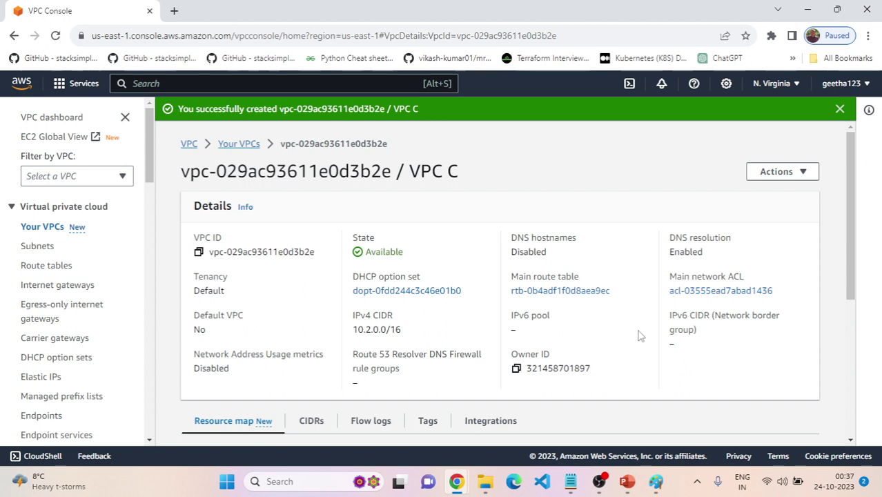
Review the workshop's VPC creation instructions through to the table of VPCs expected after completing them
{"action": "key", "text": "alt+Tab"}
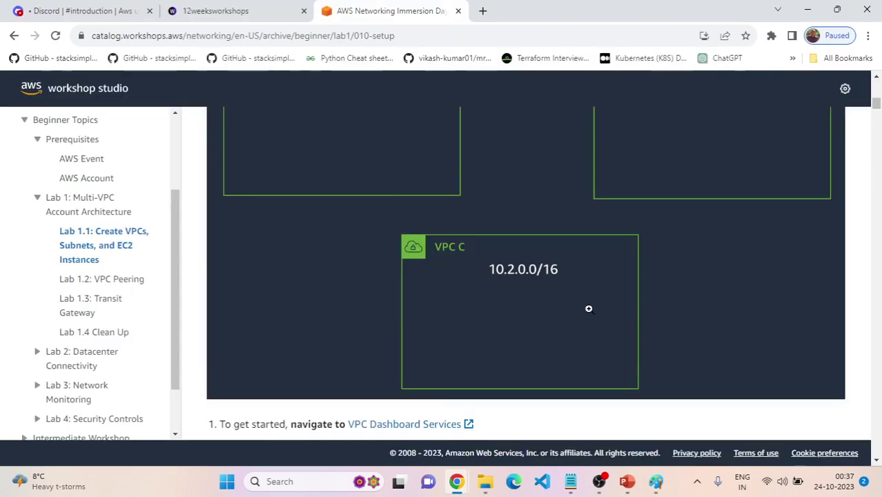
{"action": "scroll", "coordinate": [589, 308], "scroll_direction": "down", "scroll_amount": 10}
{"action": "scroll", "coordinate": [551, 361], "scroll_direction": "up", "scroll_amount": 2}
{"action": "scroll", "coordinate": [550, 357], "scroll_direction": "down", "scroll_amount": 5}
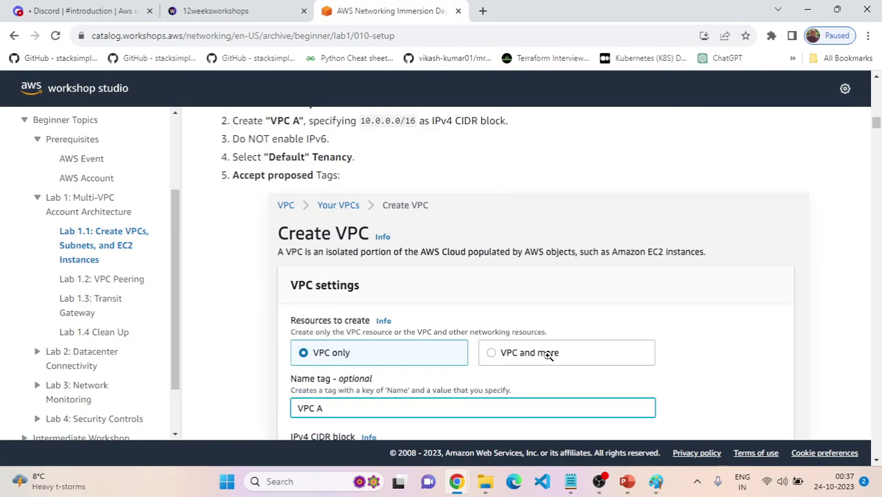
{"action": "scroll", "coordinate": [550, 356], "scroll_direction": "up", "scroll_amount": 3}
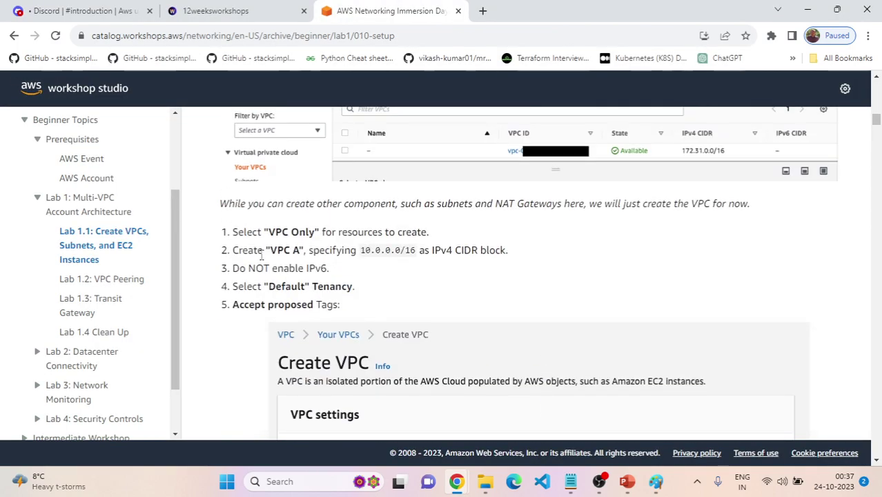
{"action": "scroll", "coordinate": [280, 264], "scroll_direction": "down", "scroll_amount": 1}
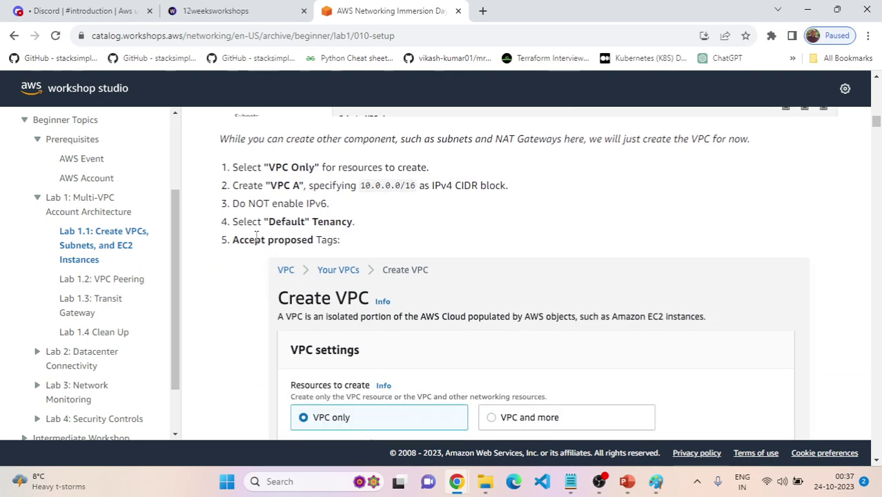
{"action": "scroll", "coordinate": [316, 236], "scroll_direction": "down", "scroll_amount": 12}
{"action": "scroll", "coordinate": [315, 279], "scroll_direction": "down", "scroll_amount": 3}
{"action": "scroll", "coordinate": [281, 216], "scroll_direction": "up", "scroll_amount": 3}
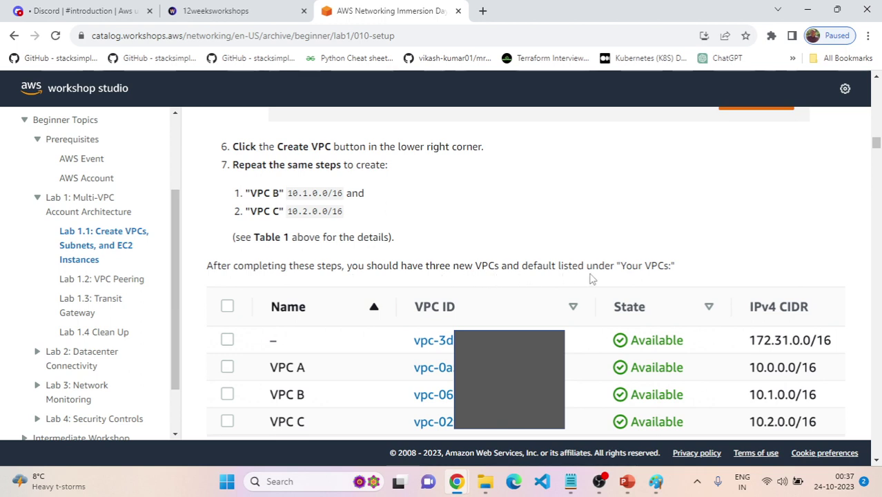
{"action": "scroll", "coordinate": [652, 272], "scroll_direction": "down", "scroll_amount": 1}
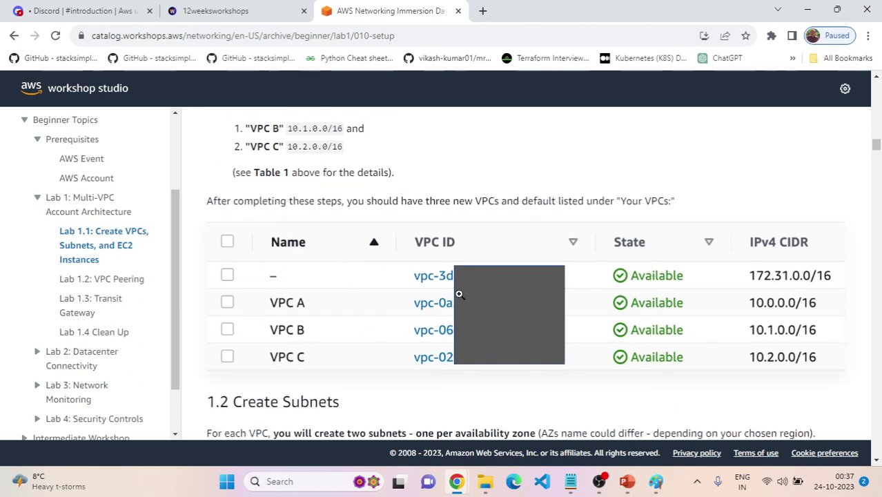
Return to the VPC console and open the list of VPCs to compare it with the workshop's table
{"action": "key", "text": "alt+Tab"}
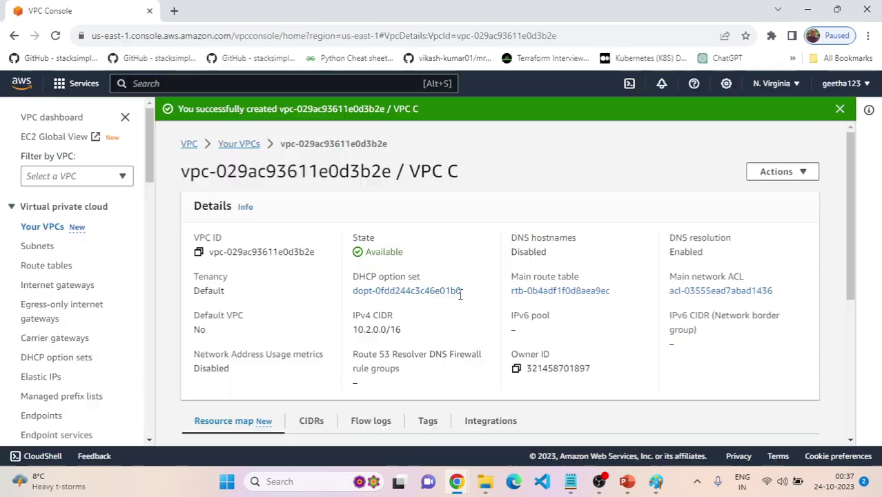
{"action": "left_click", "coordinate": [55, 118]}
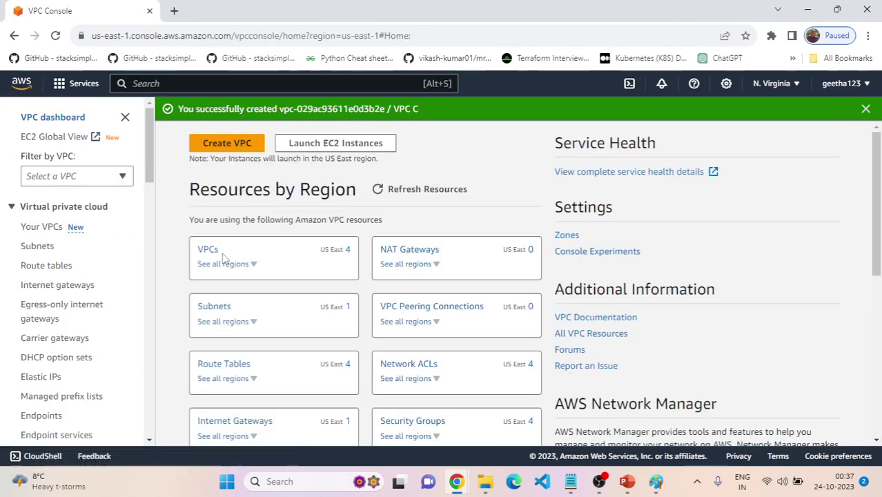
{"action": "left_click", "coordinate": [208, 250]}
{"action": "left_click_drag", "start_coordinate": [467, 293], "coordinate": [471, 381]}
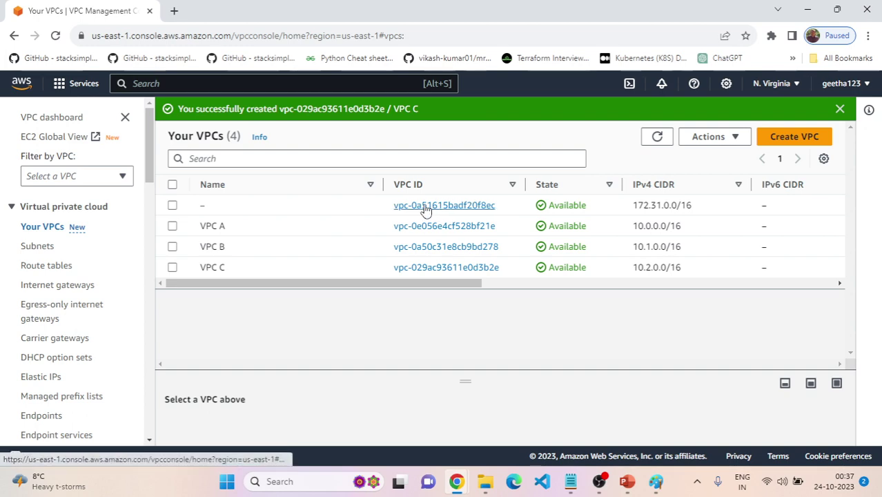
Read the workshop's Create Subnets section, examining the subnet allocation diagram and the instruction for reaching the subnets
{"action": "key", "text": "alt+Tab"}
{"action": "scroll", "coordinate": [447, 305], "scroll_direction": "down", "scroll_amount": 3}
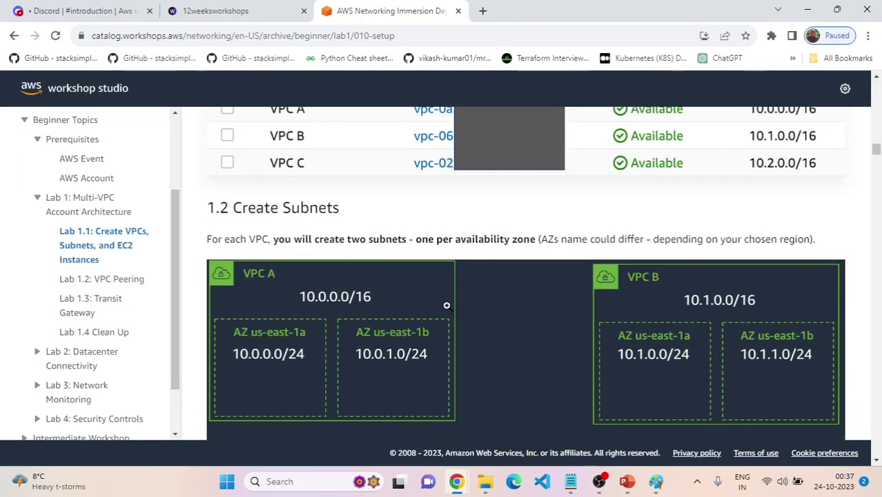
{"action": "scroll", "coordinate": [447, 305], "scroll_direction": "down", "scroll_amount": 1}
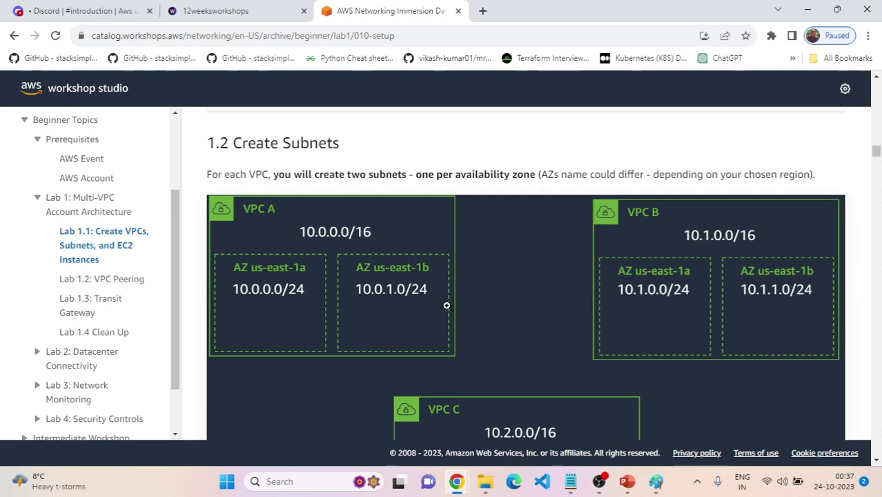
{"action": "scroll", "coordinate": [324, 283], "scroll_direction": "down", "scroll_amount": 1}
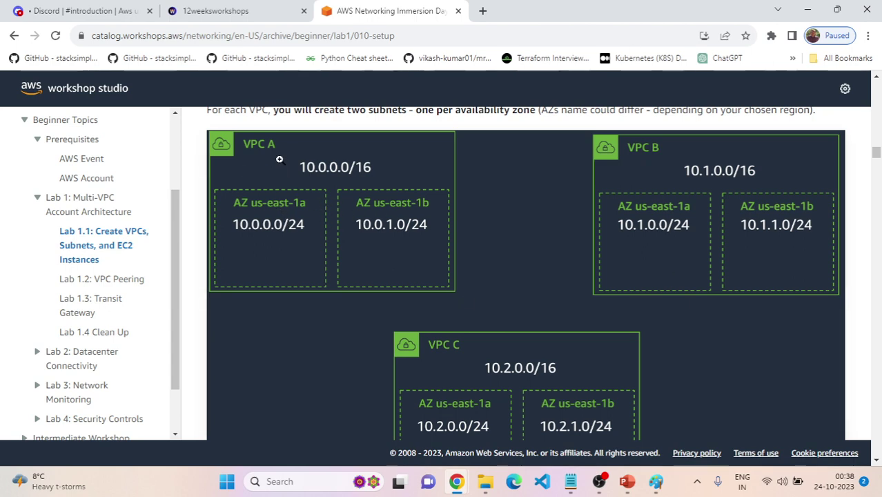
{"action": "scroll", "coordinate": [294, 186], "scroll_direction": "down", "scroll_amount": 5}
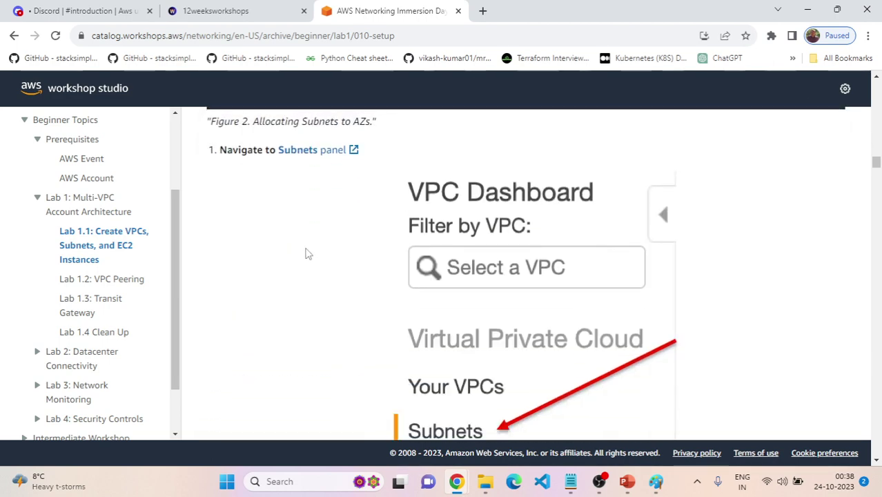
{"action": "scroll", "coordinate": [345, 247], "scroll_direction": "down", "scroll_amount": 1}
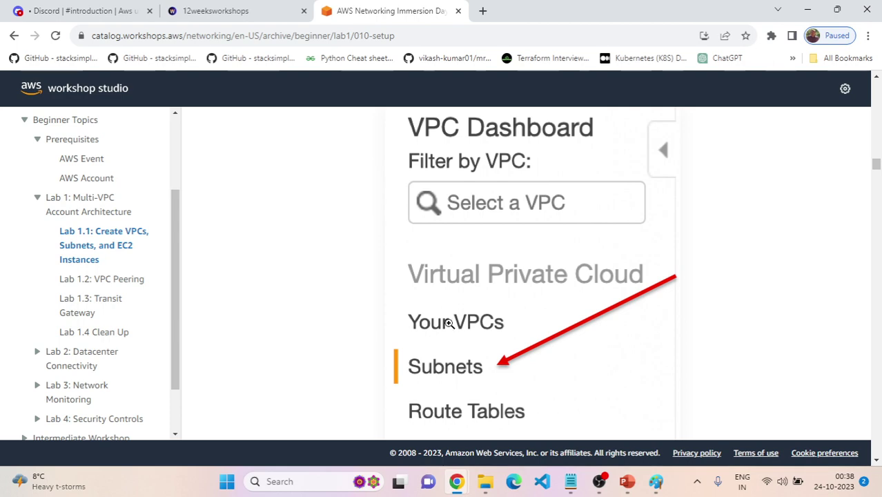
Open the subnet list in the VPC console and start creating a new subnet
{"action": "key", "text": "alt+Tab"}
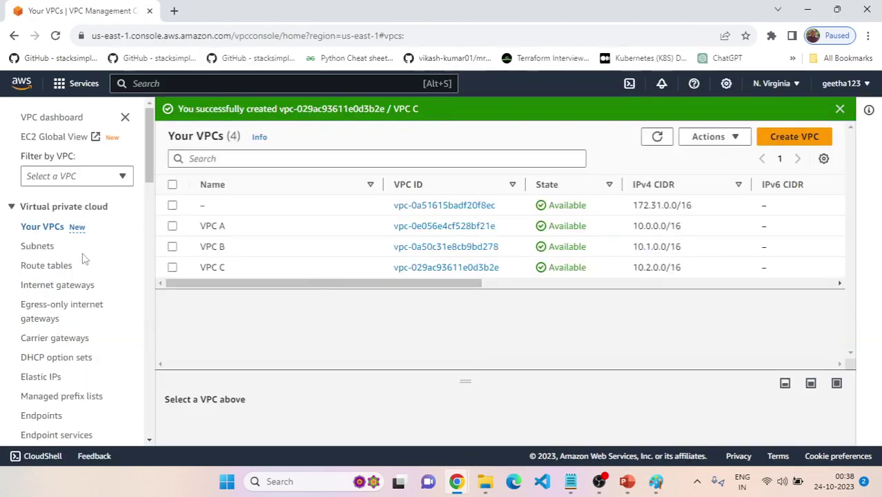
{"action": "left_click", "coordinate": [37, 246]}
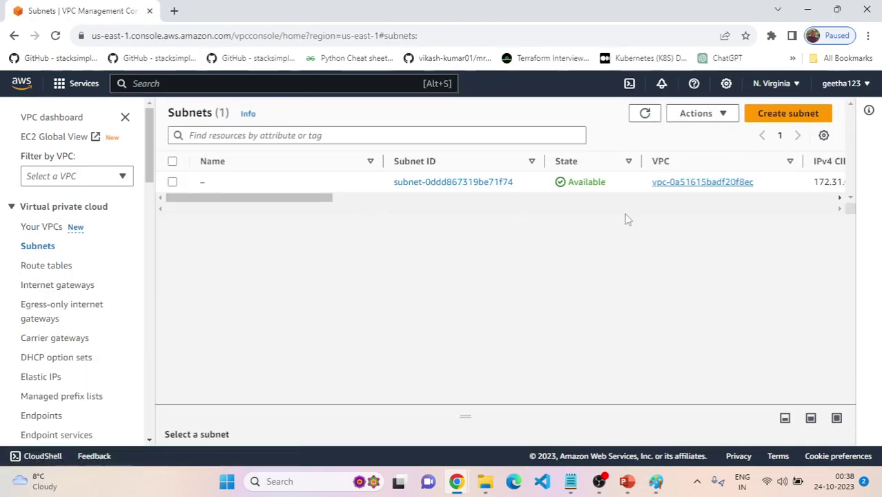
{"action": "left_click", "coordinate": [773, 119]}
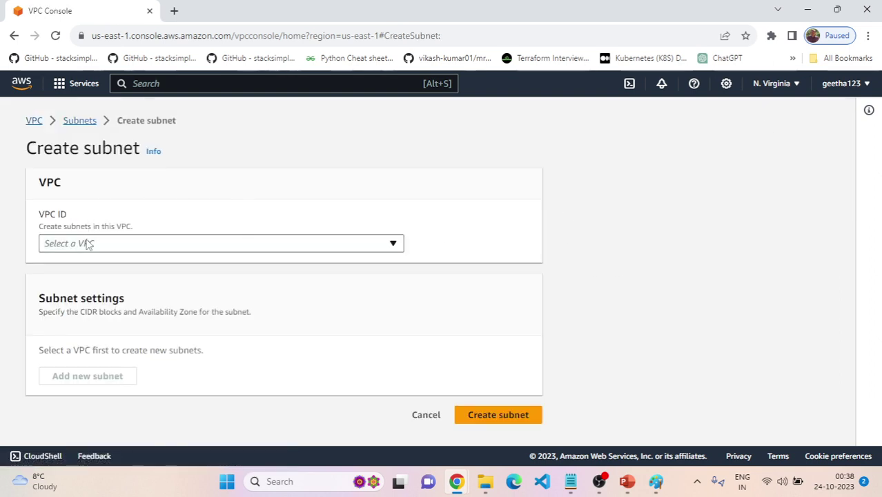
Check the subnet layout in the workshop diagram and select VPC A as the VPC for the new subnet
{"action": "left_click", "coordinate": [189, 248]}
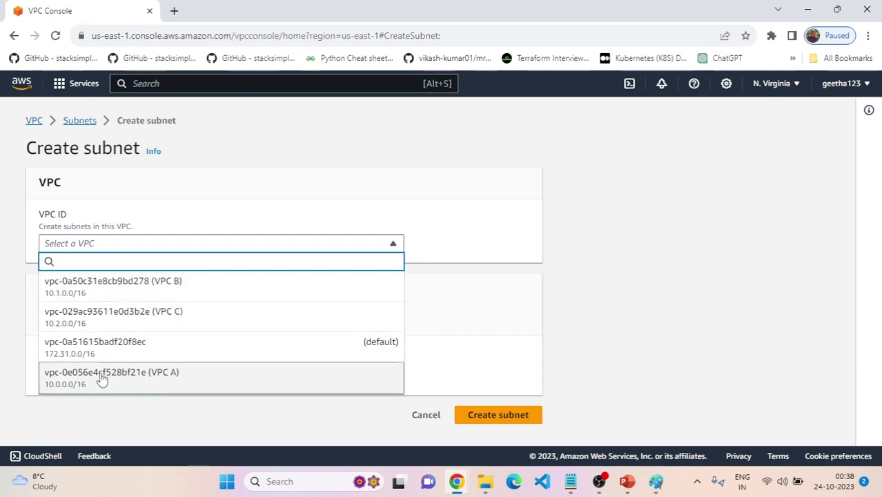
{"action": "key", "text": "alt+Tab"}
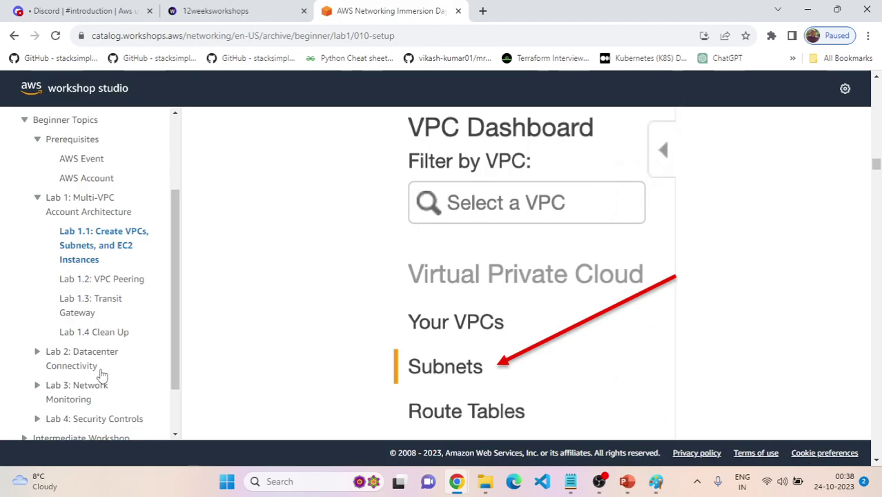
{"action": "scroll", "coordinate": [309, 258], "scroll_direction": "up", "scroll_amount": 6}
{"action": "scroll", "coordinate": [310, 260], "scroll_direction": "up", "scroll_amount": 1}
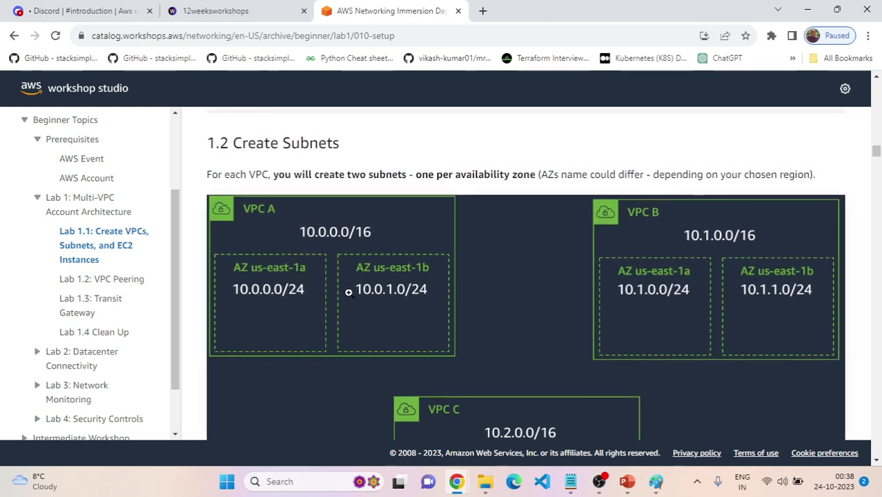
{"action": "key", "text": "alt+Tab"}
{"action": "left_click", "coordinate": [160, 246]}
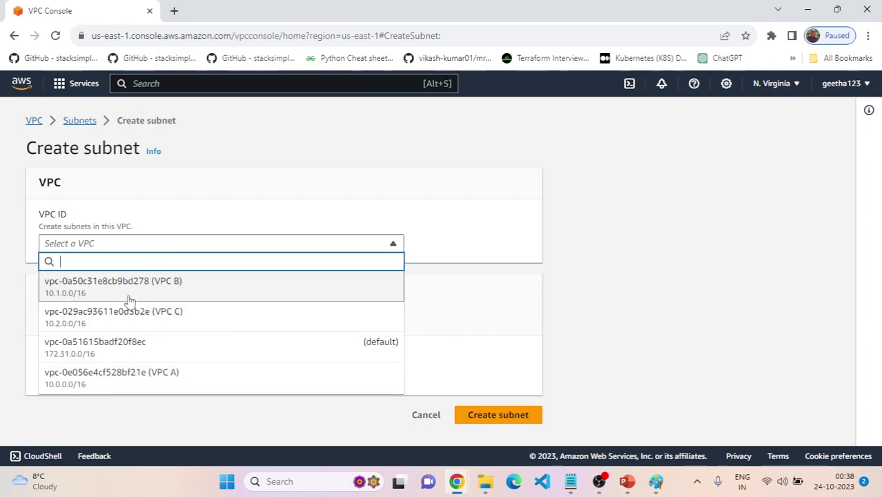
{"action": "left_click", "coordinate": [154, 382]}
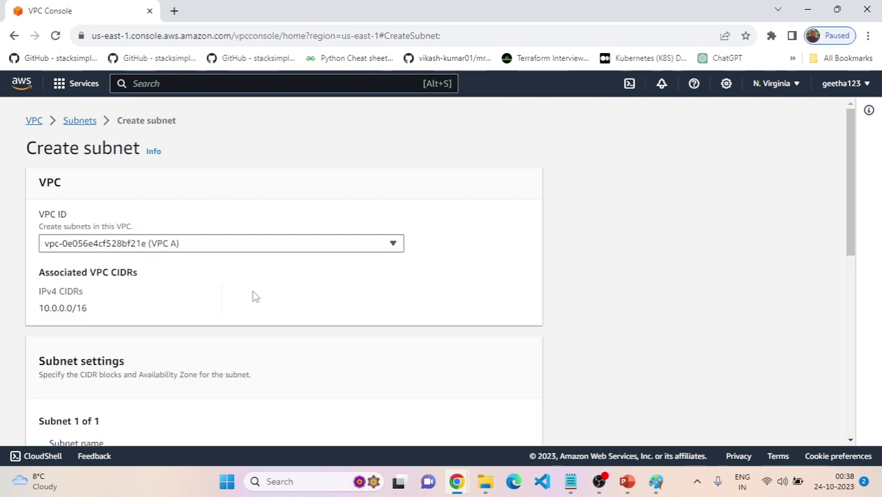
Consult the workshop's subnet settings example and name the new subnet VPC A - AZ1
{"action": "scroll", "coordinate": [253, 296], "scroll_direction": "down", "scroll_amount": 4}
{"action": "left_click", "coordinate": [108, 214]}
{"action": "key", "text": "alt+Tab"}
{"action": "scroll", "coordinate": [432, 279], "scroll_direction": "down", "scroll_amount": 8}
{"action": "scroll", "coordinate": [432, 279], "scroll_direction": "down", "scroll_amount": 7}
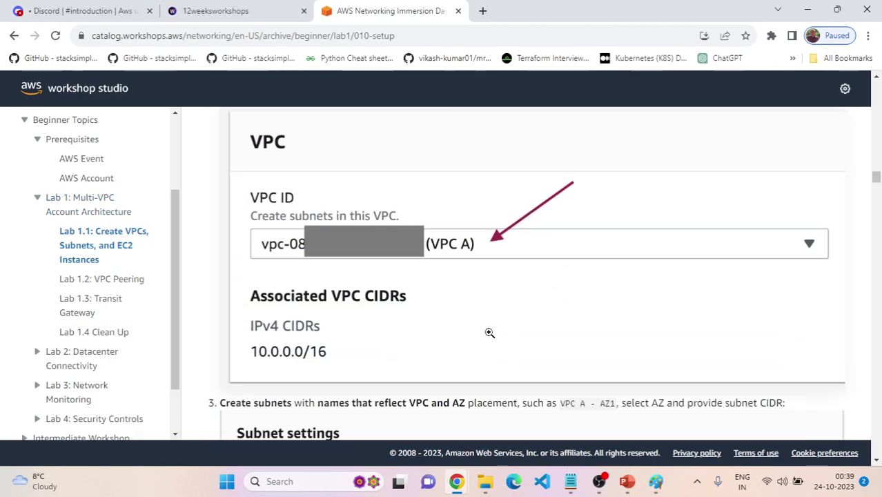
{"action": "scroll", "coordinate": [489, 331], "scroll_direction": "down", "scroll_amount": 2}
{"action": "scroll", "coordinate": [487, 330], "scroll_direction": "up", "scroll_amount": 1}
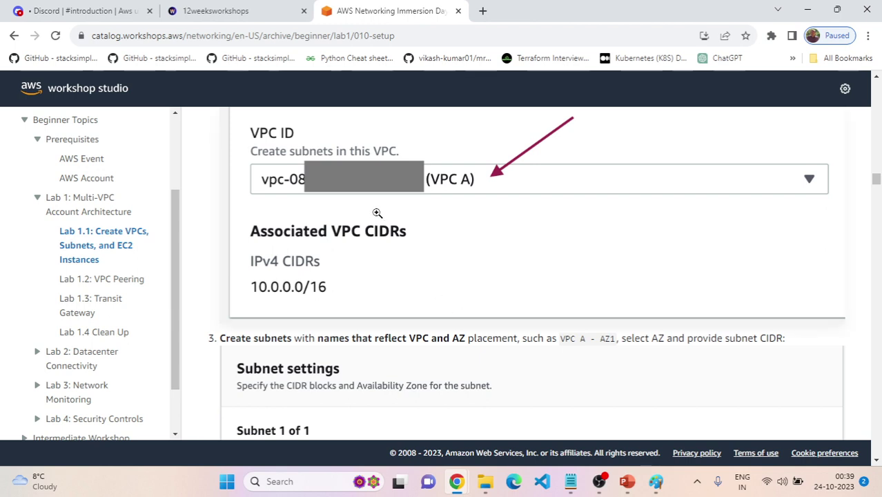
{"action": "scroll", "coordinate": [414, 242], "scroll_direction": "down", "scroll_amount": 4}
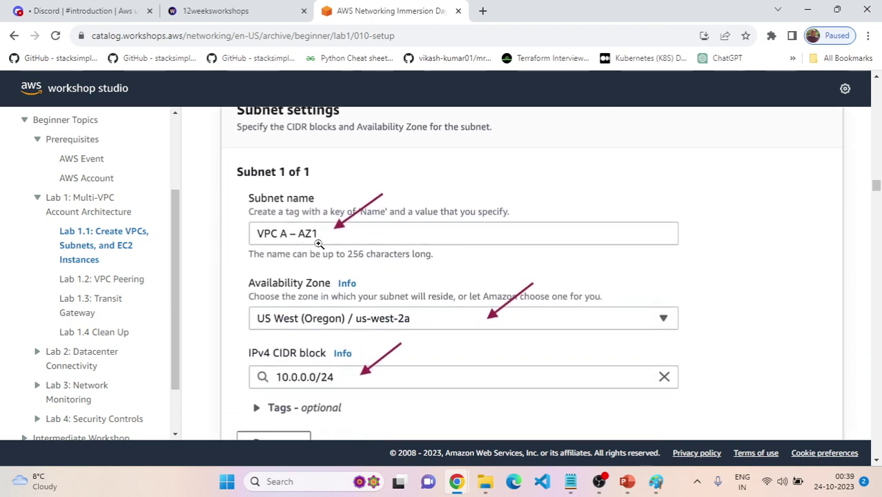
{"action": "key", "text": "alt+Tab"}
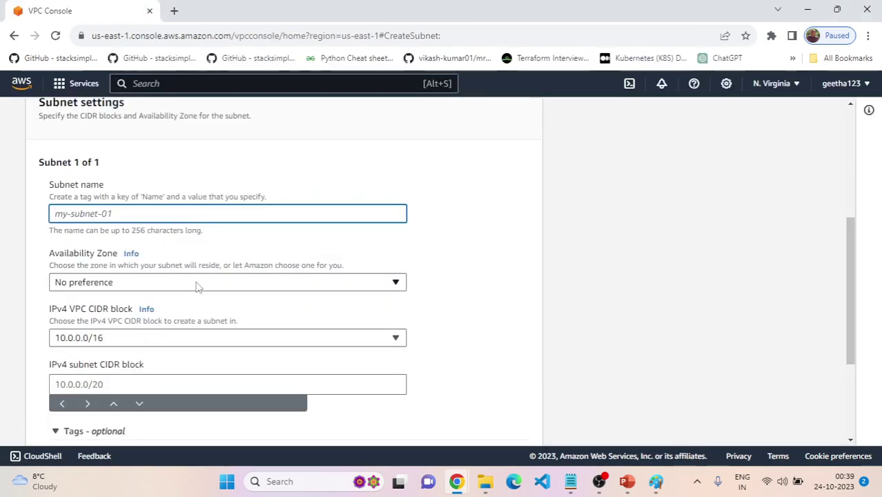
{"action": "type", "text": "VPC A"}
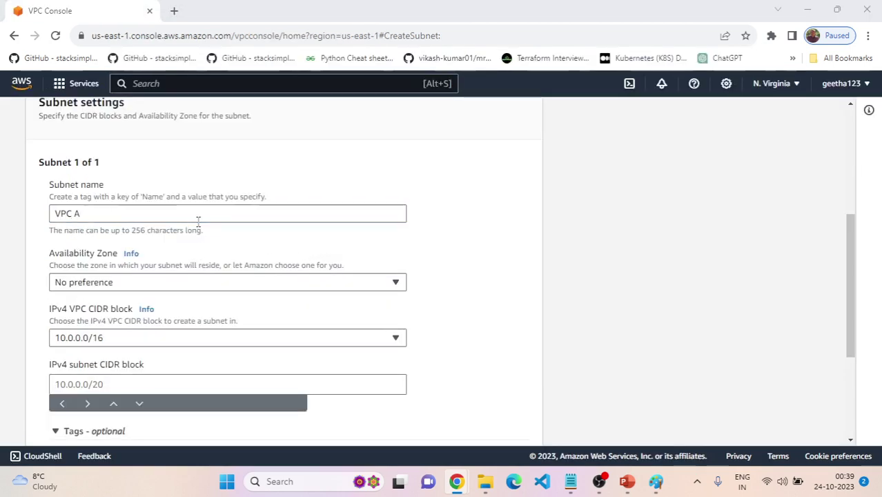
{"action": "key", "text": "alt+Tab"}
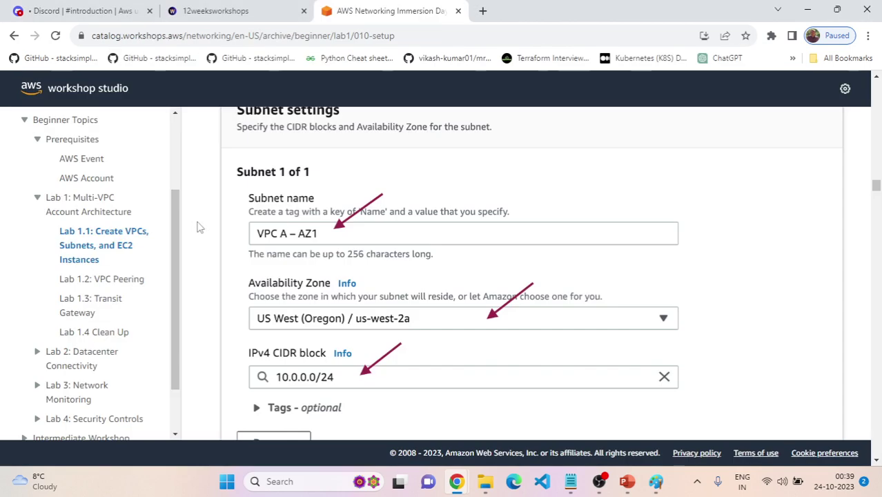
{"action": "key", "text": "alt+Tab"}
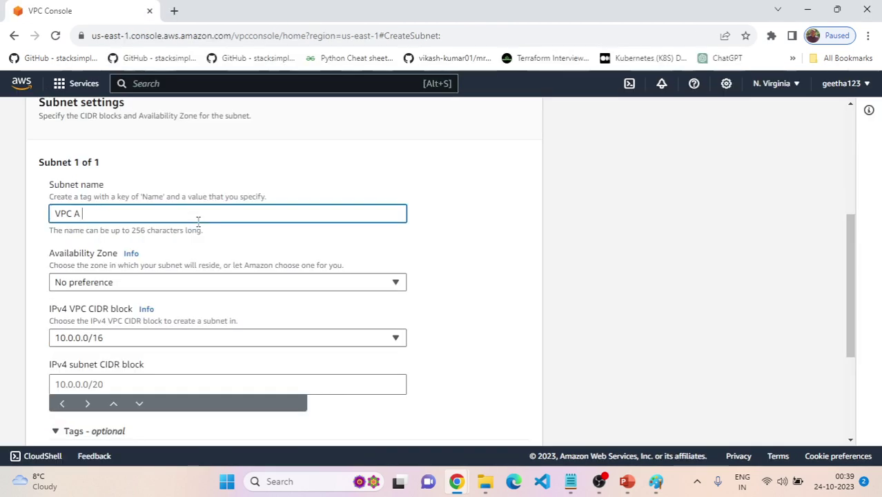
{"action": "type", "text": "PC A - AZ1"}
Check the workshop's availability zone example and browse the zones offered for the new subnet
{"action": "key", "text": "alt+Tab"}
{"action": "scroll", "coordinate": [457, 255], "scroll_direction": "down", "scroll_amount": 1}
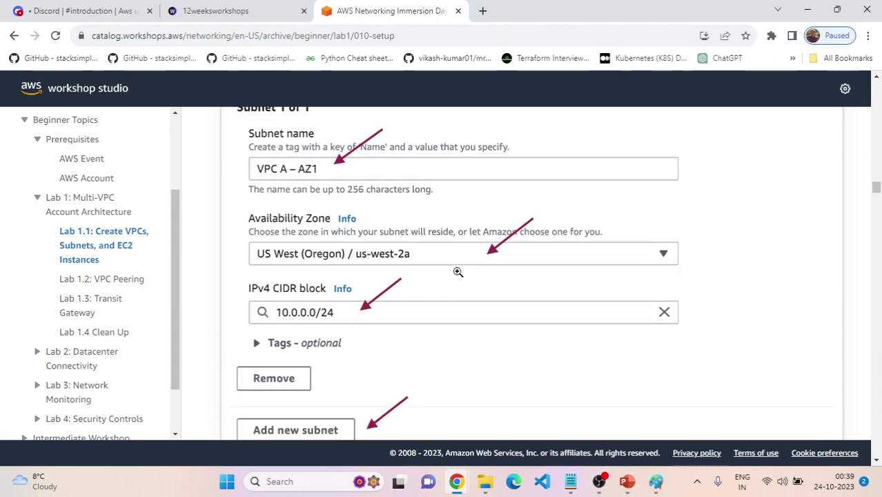
{"action": "key", "text": "alt+Tab"}
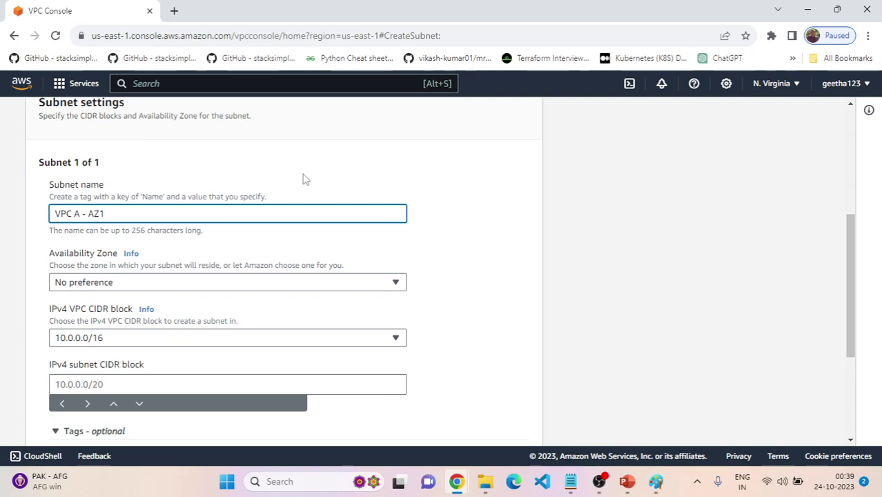
{"action": "key", "text": "alt+Tab"}
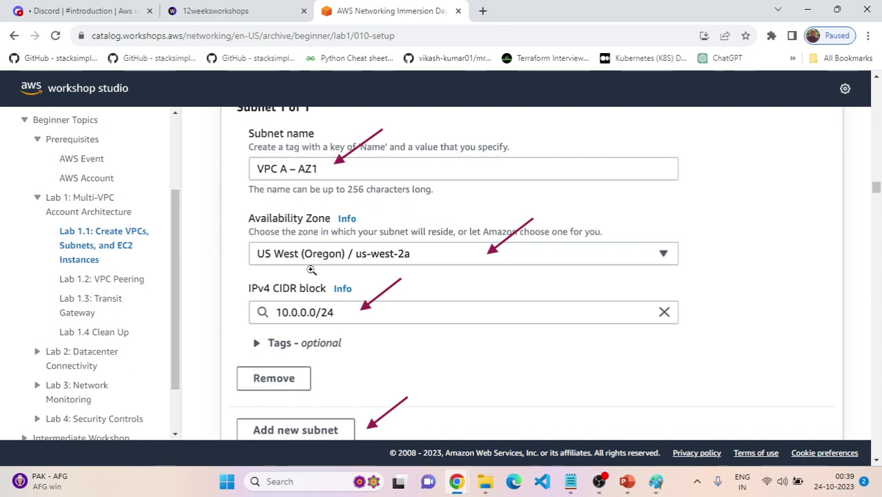
{"action": "key", "text": "alt+Tab"}
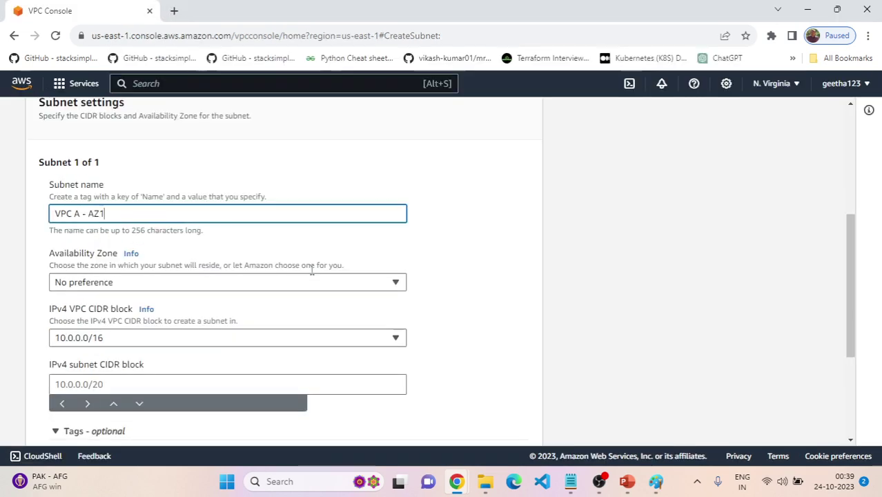
{"action": "left_click", "coordinate": [158, 283]}
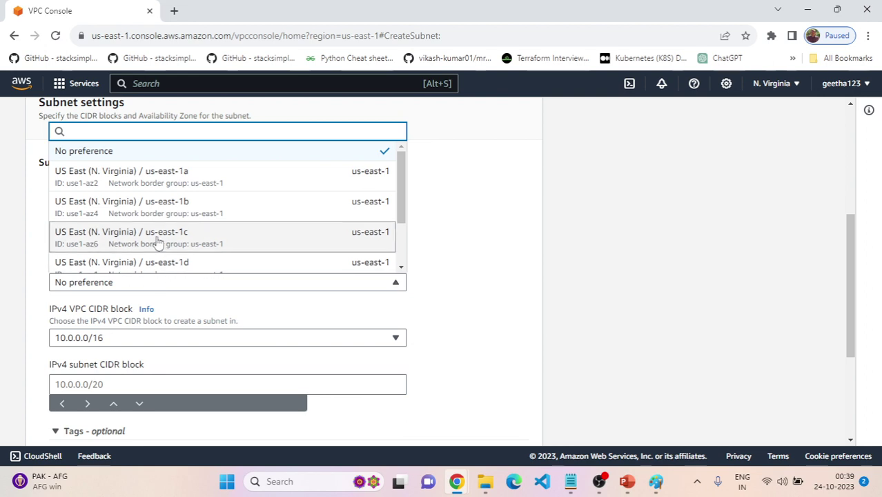
{"action": "scroll", "coordinate": [169, 198], "scroll_direction": "down", "scroll_amount": 2}
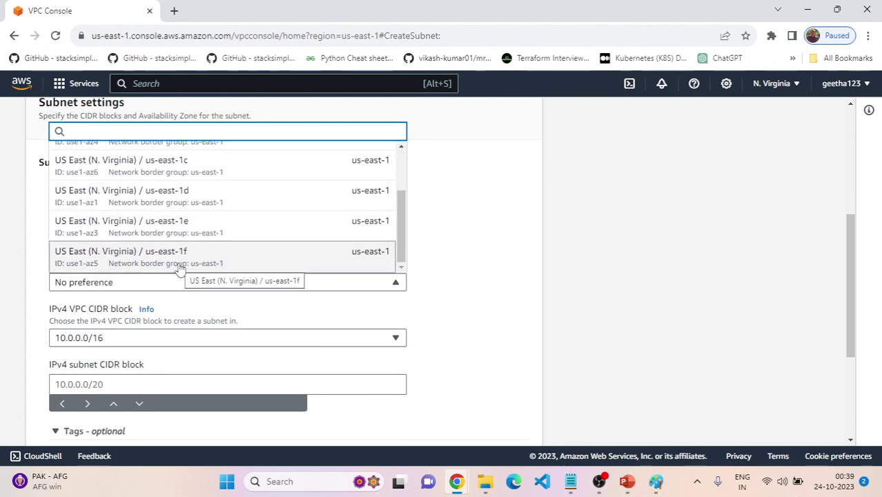
{"action": "scroll", "coordinate": [188, 266], "scroll_direction": "up", "scroll_amount": 3}
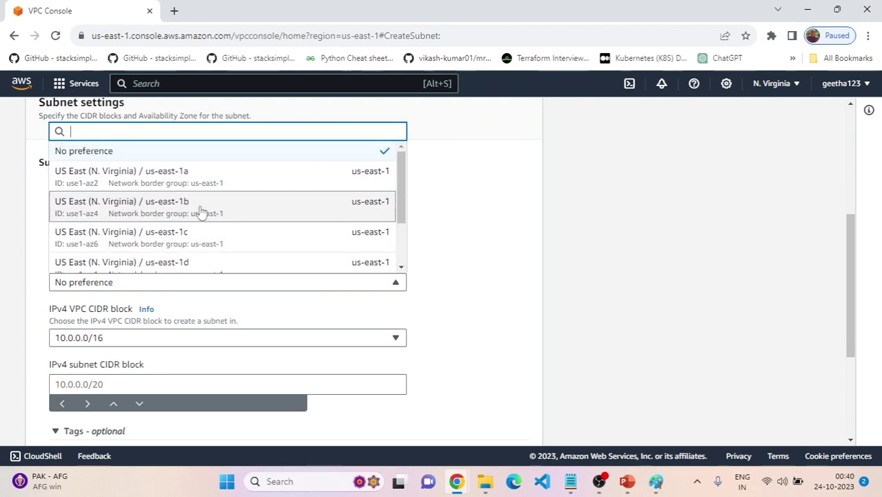
Check VPC A's zones in the workshop's subnet diagram and set the subnet's availability zone to us-east-1a
{"action": "key", "text": "alt+Tab"}
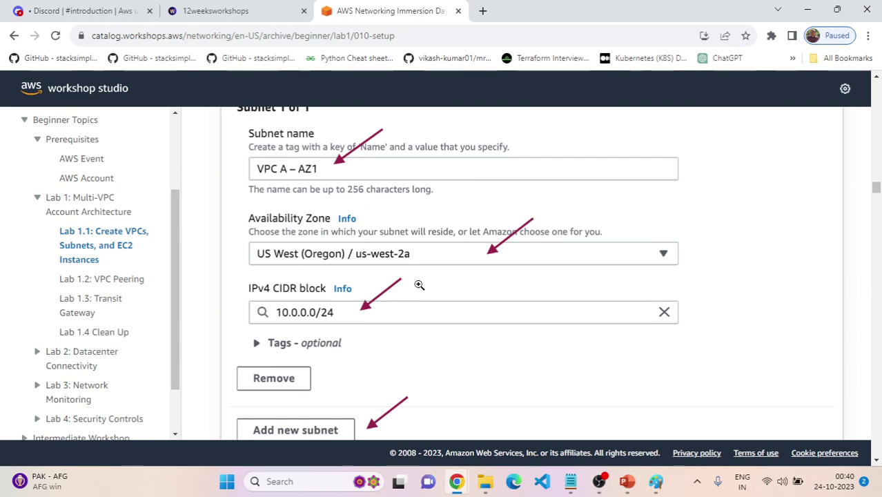
{"action": "scroll", "coordinate": [419, 286], "scroll_direction": "up", "scroll_amount": 4}
{"action": "scroll", "coordinate": [419, 286], "scroll_direction": "down", "scroll_amount": 4}
{"action": "scroll", "coordinate": [417, 286], "scroll_direction": "up", "scroll_amount": 1}
{"action": "scroll", "coordinate": [418, 286], "scroll_direction": "up", "scroll_amount": 10}
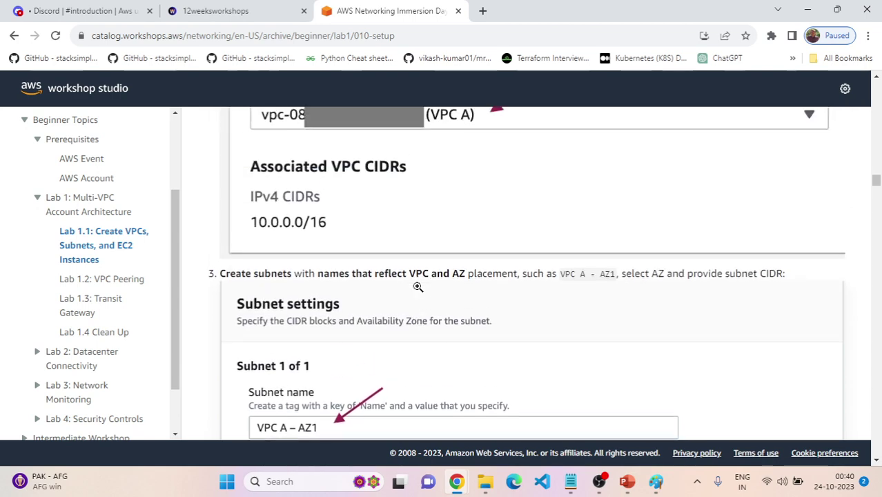
{"action": "scroll", "coordinate": [418, 287], "scroll_direction": "up", "scroll_amount": 5}
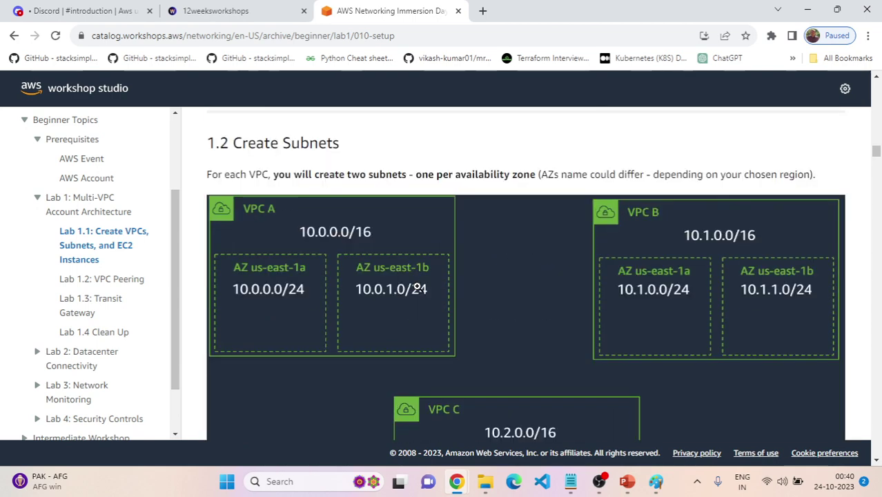
{"action": "scroll", "coordinate": [418, 286], "scroll_direction": "down", "scroll_amount": 2}
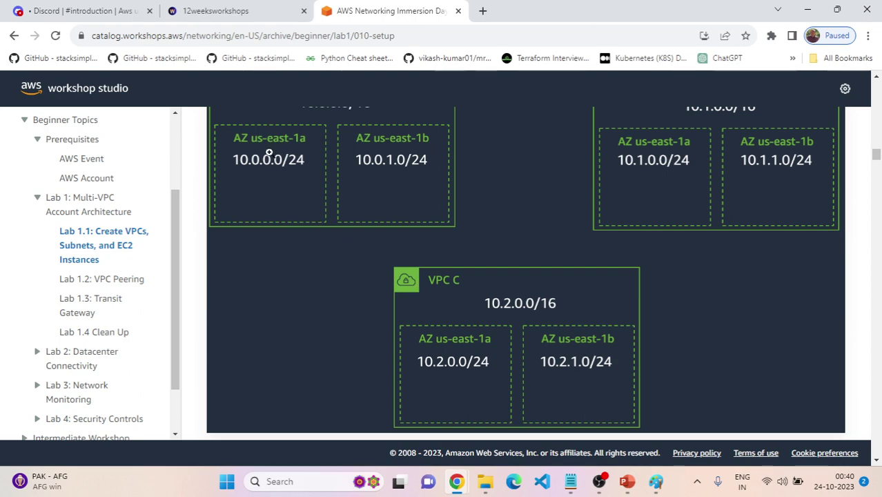
{"action": "scroll", "coordinate": [315, 186], "scroll_direction": "down", "scroll_amount": 20}
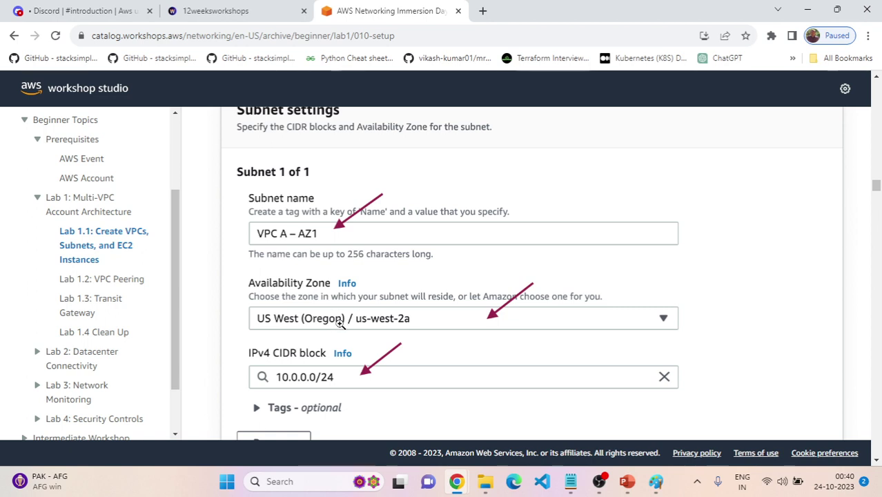
{"action": "key", "text": "alt+Tab"}
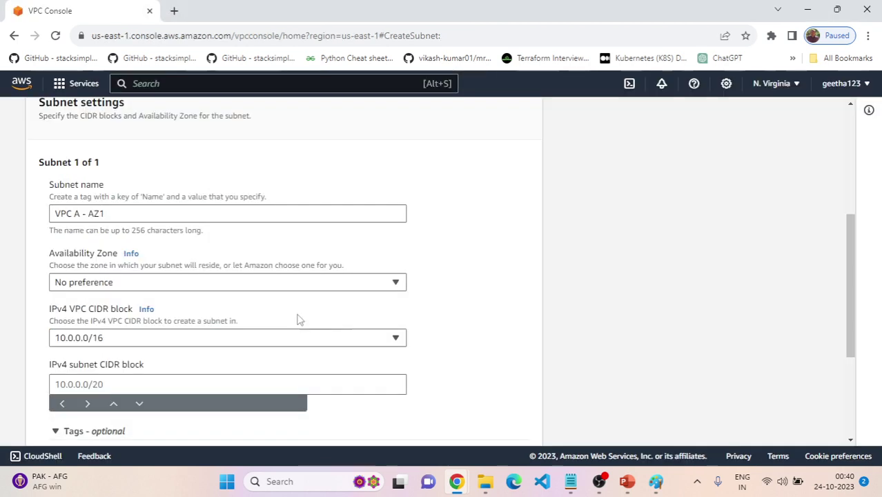
{"action": "left_click", "coordinate": [138, 285]}
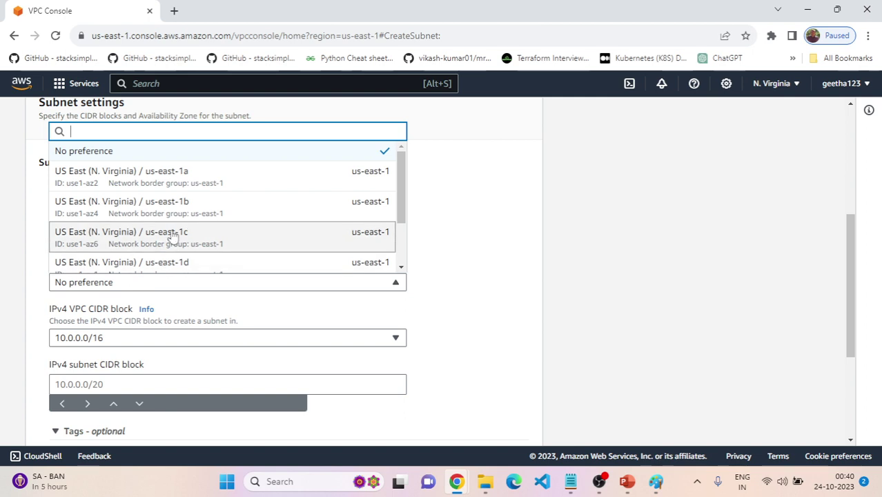
{"action": "left_click", "coordinate": [196, 181]}
Set the IPv4 subnet CIDR block to 10.0.0.0/24 following the workshop example, and inspect its number of IPs
{"action": "scroll", "coordinate": [172, 309], "scroll_direction": "down", "scroll_amount": 1}
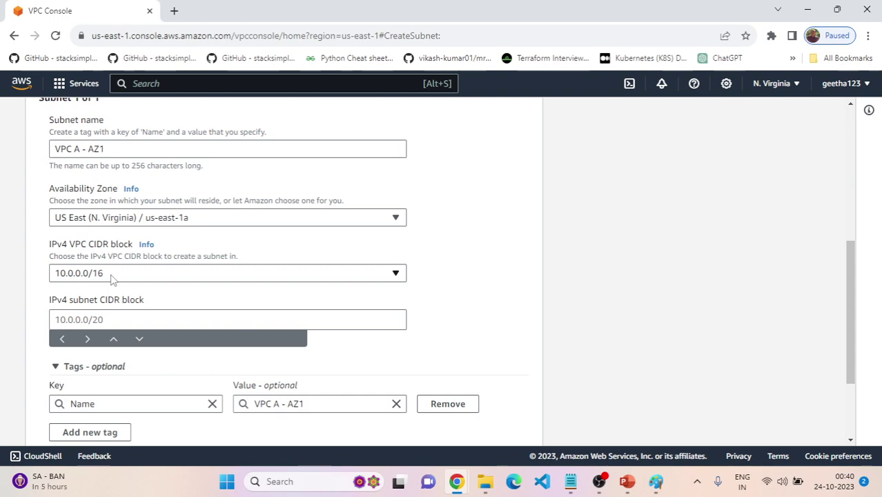
{"action": "left_click", "coordinate": [112, 318]}
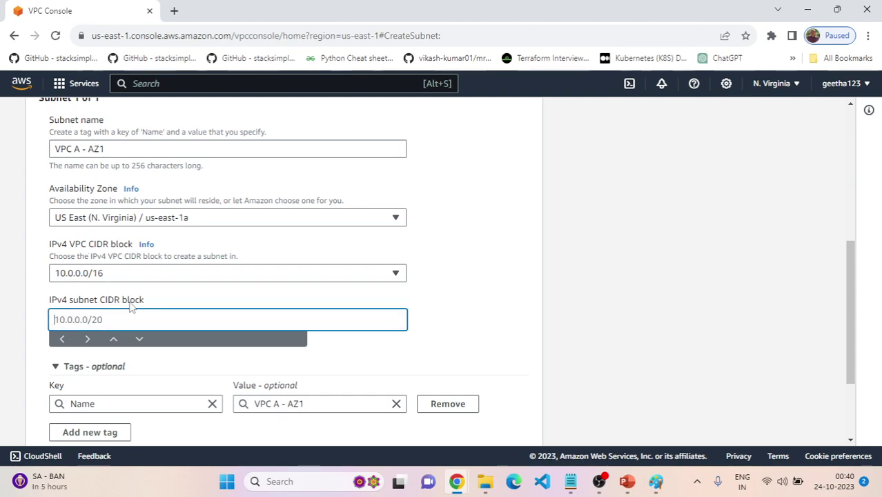
{"action": "key", "text": "alt+Tab"}
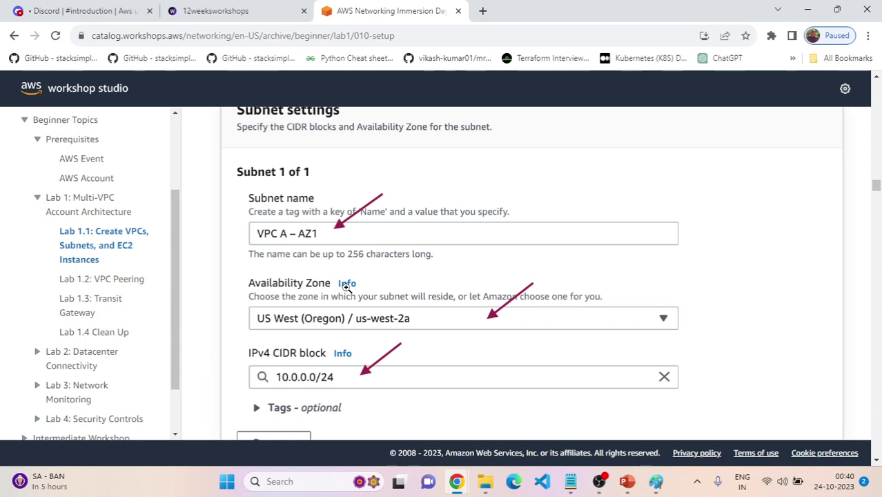
{"action": "scroll", "coordinate": [348, 289], "scroll_direction": "up", "scroll_amount": 2}
{"action": "scroll", "coordinate": [346, 288], "scroll_direction": "down", "scroll_amount": 4}
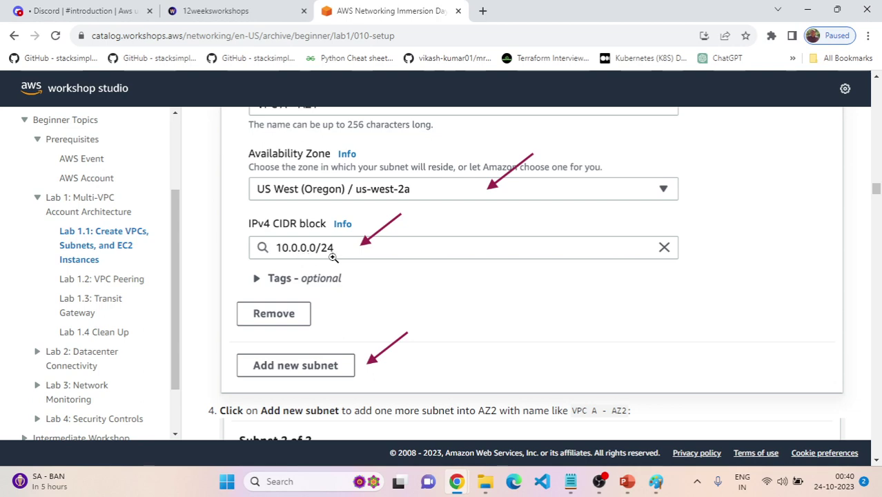
{"action": "key", "text": "alt+Tab"}
{"action": "type", "text": "10.0"}
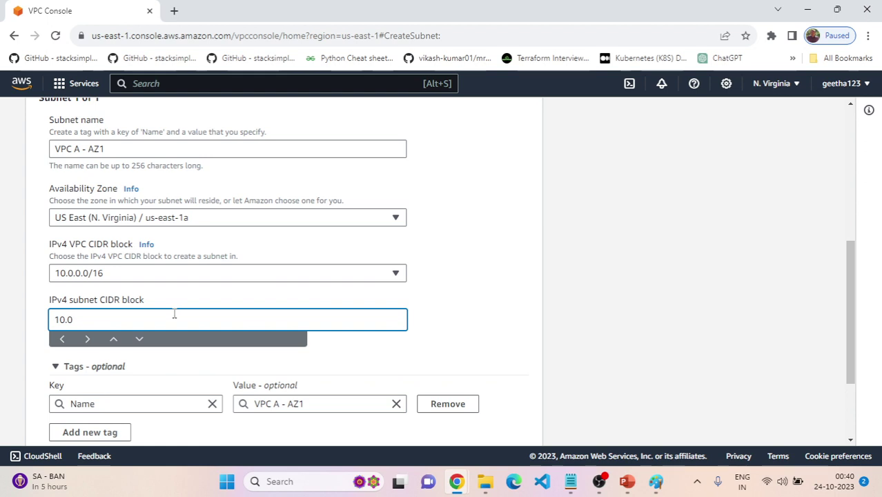
{"action": "type", "text": ".0.0/24"}
{"action": "left_click", "coordinate": [398, 320]}
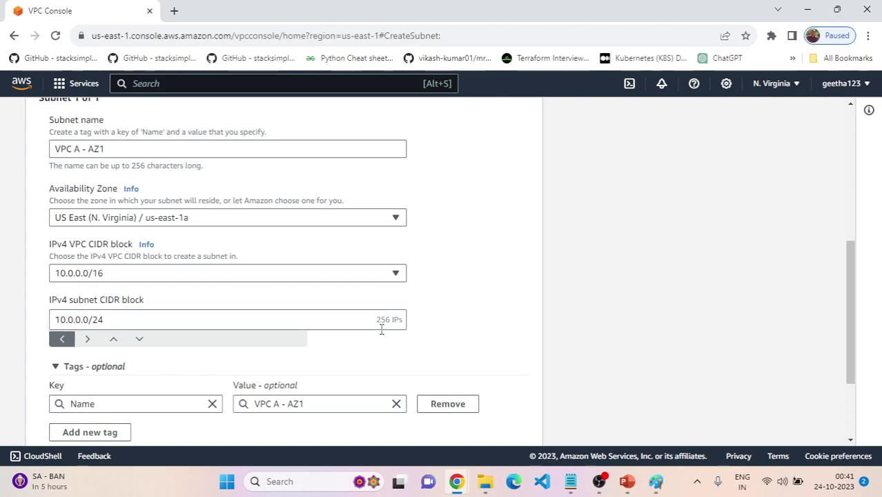
{"action": "left_click_drag", "start_coordinate": [378, 320], "coordinate": [400, 320]}
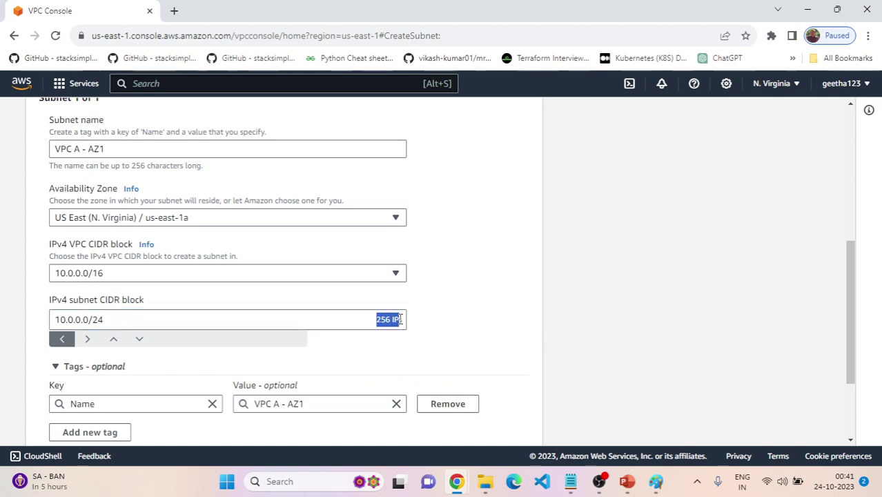
{"action": "left_click", "coordinate": [436, 330]}
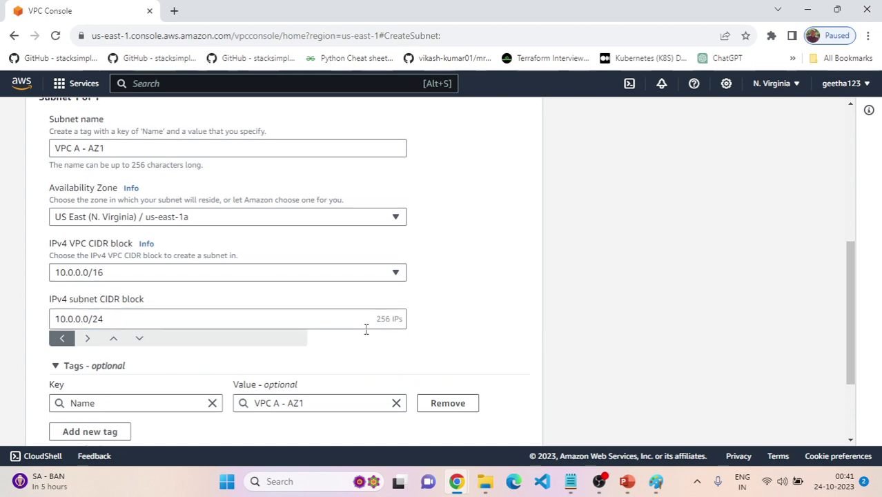
Review the tags and the workshop's remaining subnet instructions, and create the VPC A - AZ1 subnet
{"action": "scroll", "coordinate": [366, 329], "scroll_direction": "down", "scroll_amount": 1}
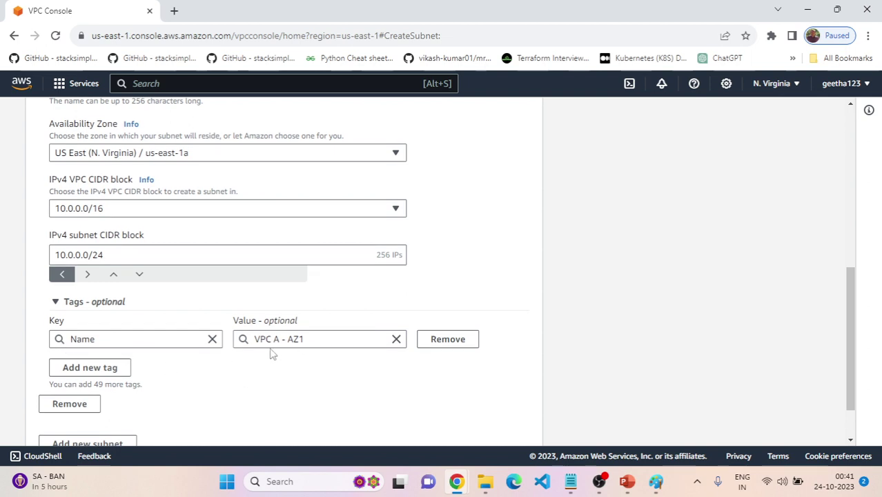
{"action": "scroll", "coordinate": [318, 388], "scroll_direction": "down", "scroll_amount": 1}
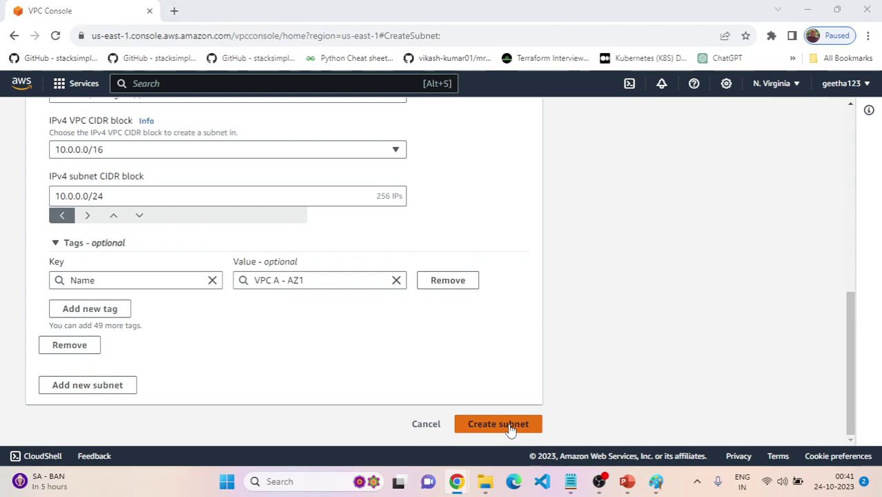
{"action": "key", "text": "alt+Tab"}
{"action": "scroll", "coordinate": [527, 388], "scroll_direction": "down", "scroll_amount": 8}
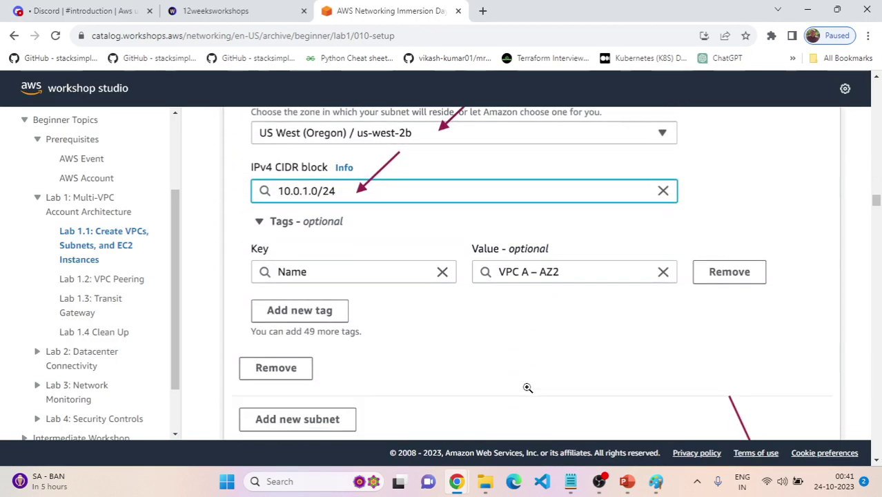
{"action": "scroll", "coordinate": [527, 388], "scroll_direction": "down", "scroll_amount": 2}
{"action": "key", "text": "alt+Tab"}
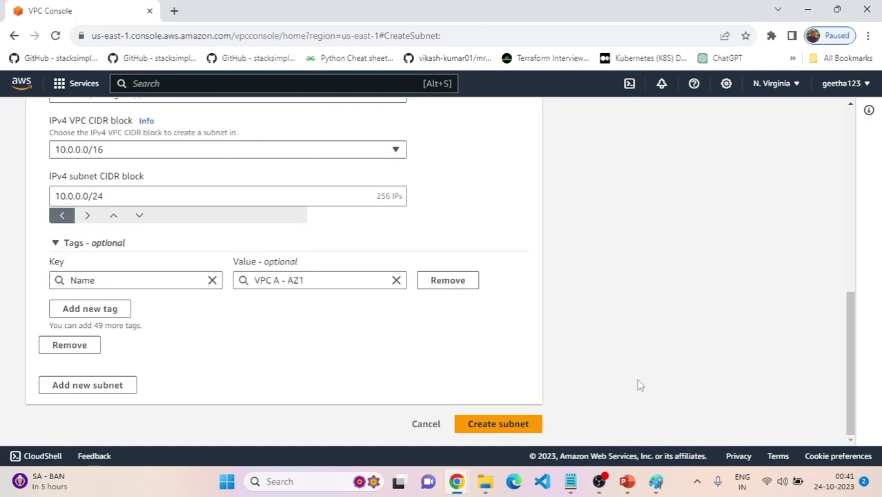
{"action": "left_click", "coordinate": [516, 426]}
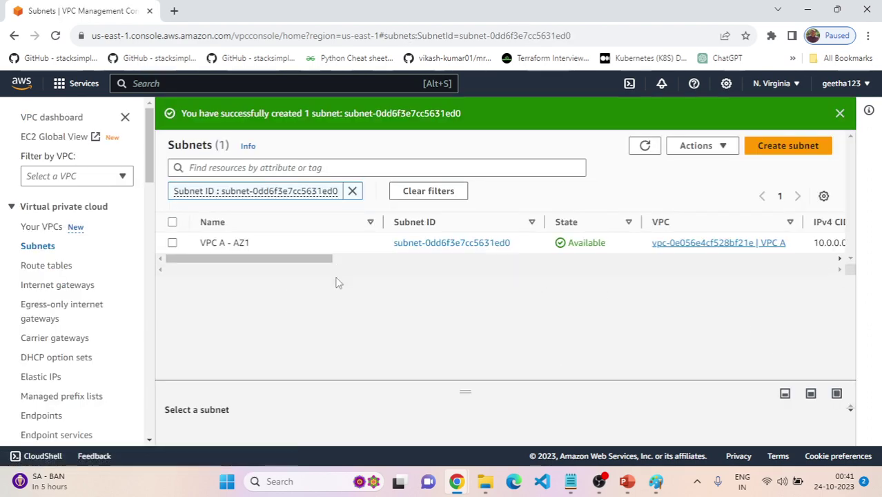
Return to the workshop and examine the step on creating the VPC B and VPC C subnets and the expected subnet list
{"action": "key", "text": "alt+Tab"}
{"action": "scroll", "coordinate": [380, 304], "scroll_direction": "down", "scroll_amount": 3}
{"action": "scroll", "coordinate": [253, 271], "scroll_direction": "up", "scroll_amount": 1}
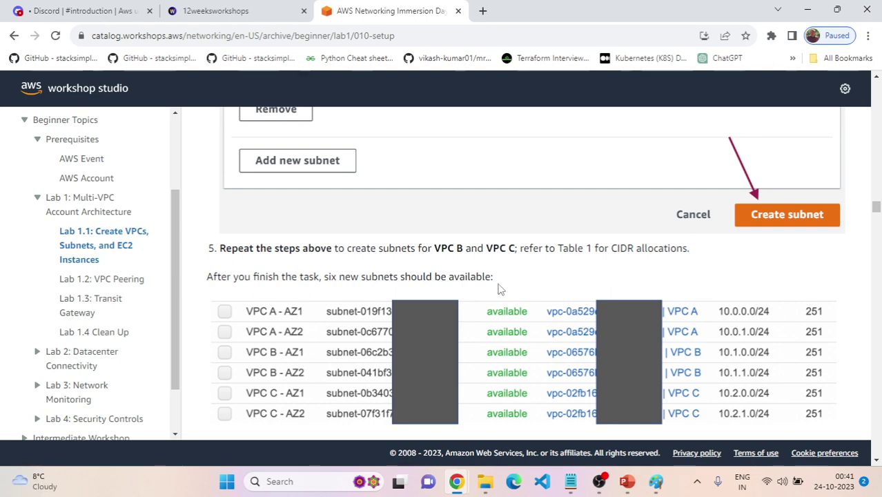
Review VPC A's subnets in the workshop's subnet diagram, and start a new subnet in the VPC console with VPC A selected
{"action": "scroll", "coordinate": [518, 290], "scroll_direction": "up", "scroll_amount": 20}
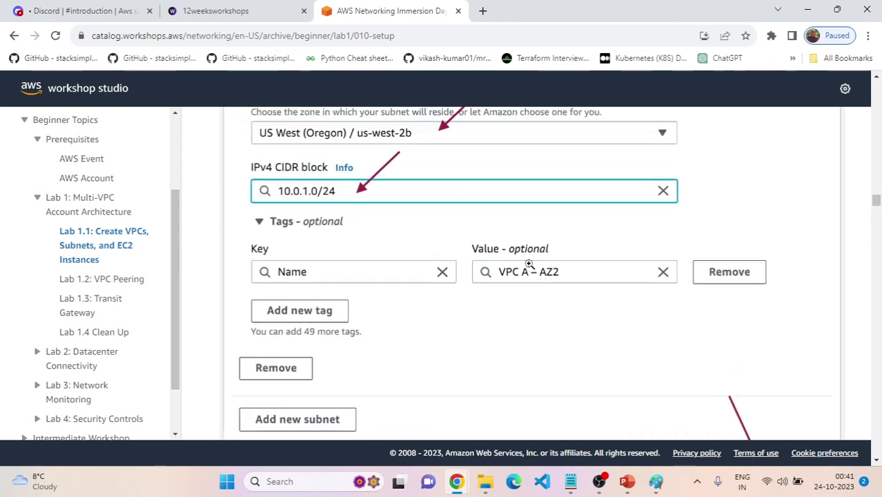
{"action": "scroll", "coordinate": [529, 264], "scroll_direction": "up", "scroll_amount": 20}
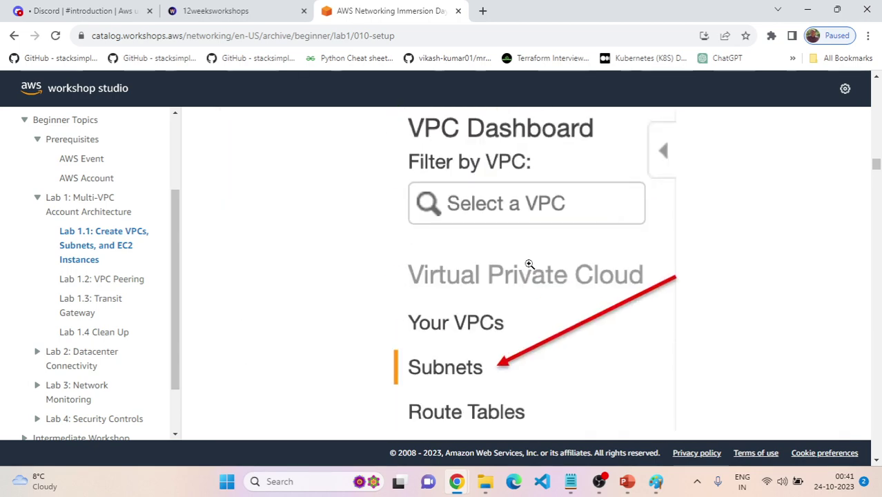
{"action": "scroll", "coordinate": [530, 264], "scroll_direction": "up", "scroll_amount": 1}
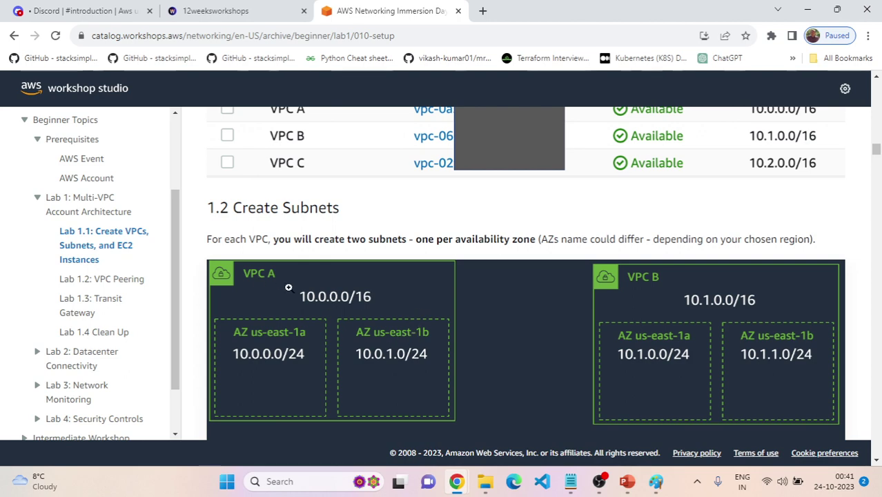
{"action": "key", "text": "alt+Tab"}
{"action": "left_click", "coordinate": [786, 147]}
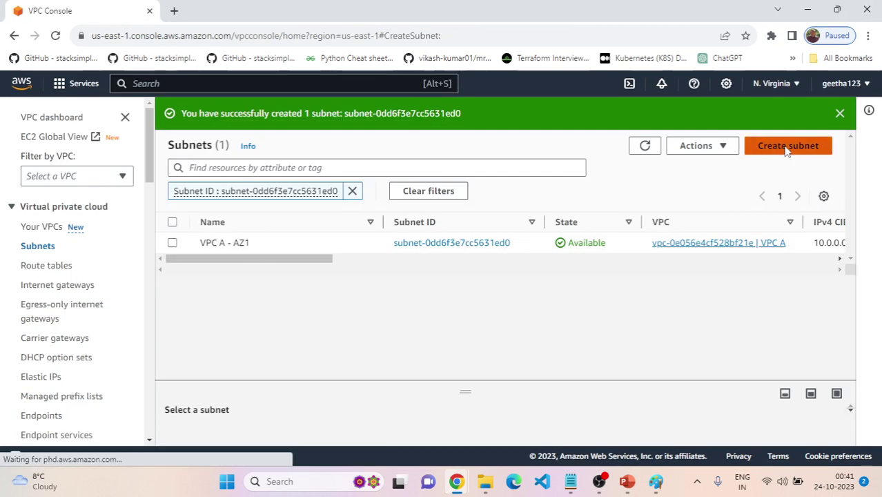
{"action": "left_click", "coordinate": [244, 252]}
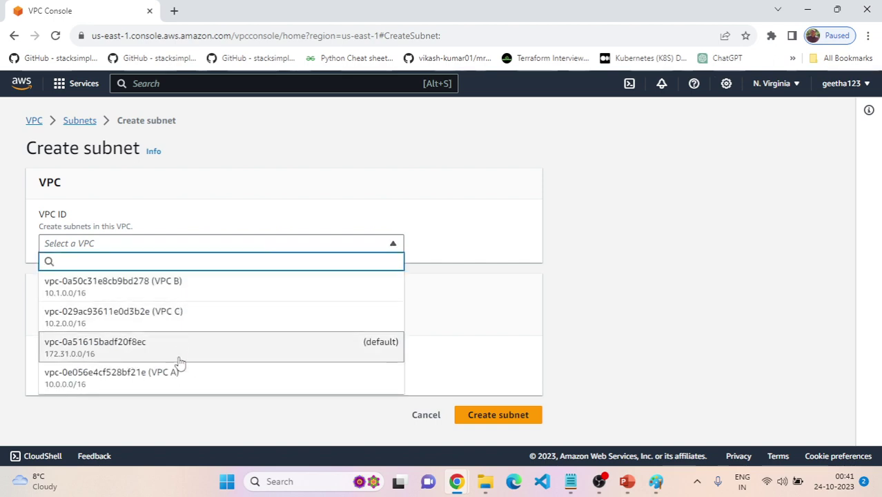
{"action": "left_click", "coordinate": [179, 380]}
{"action": "scroll", "coordinate": [356, 272], "scroll_direction": "down", "scroll_amount": 3}
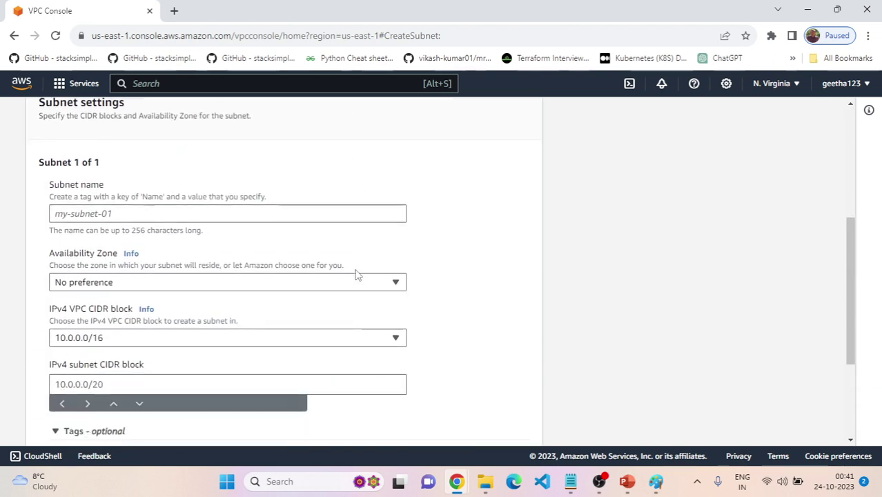
Check the subnet naming in the workshop instructions and name the new subnet VPC A - AZ2
{"action": "left_click", "coordinate": [123, 218]}
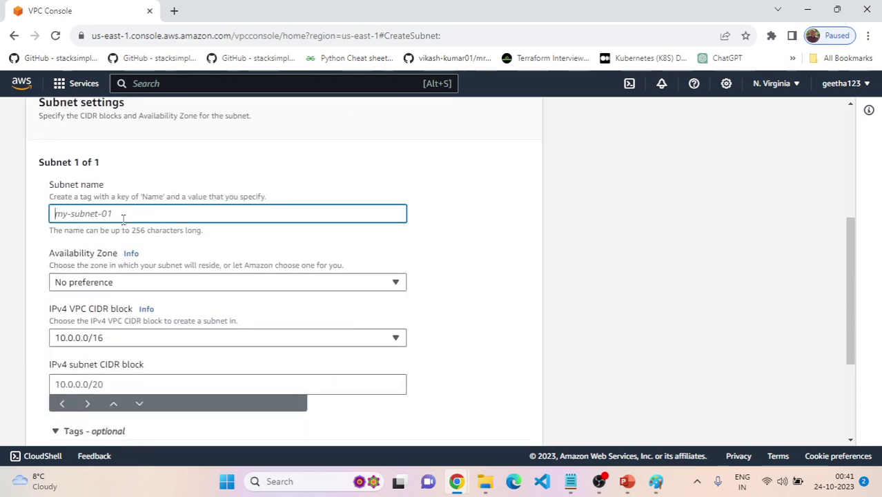
{"action": "key", "text": "alt+Tab"}
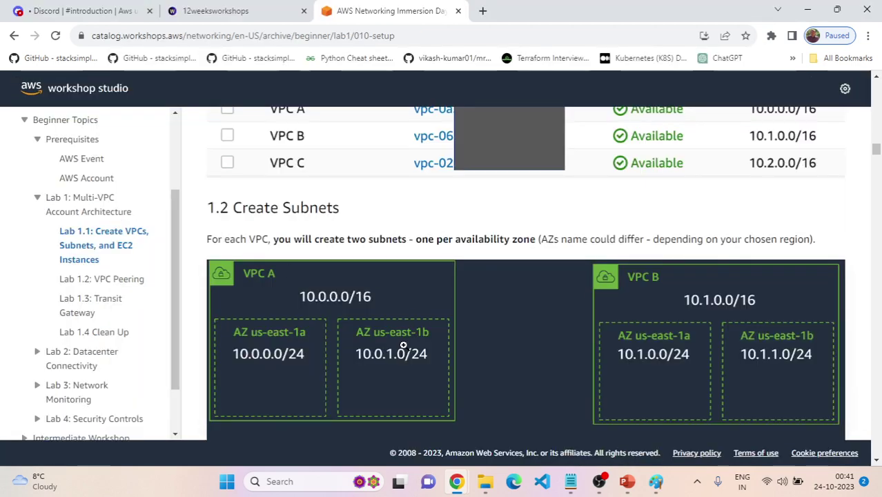
{"action": "scroll", "coordinate": [404, 345], "scroll_direction": "down", "scroll_amount": 8}
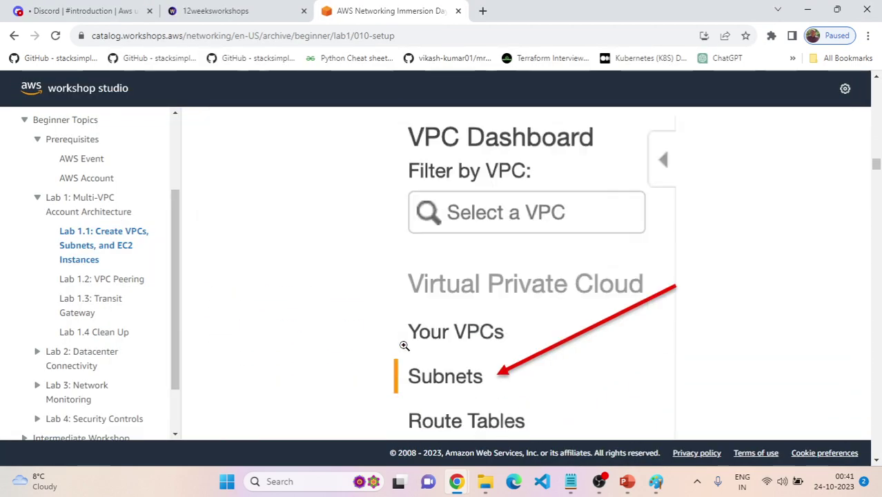
{"action": "scroll", "coordinate": [404, 345], "scroll_direction": "down", "scroll_amount": 15}
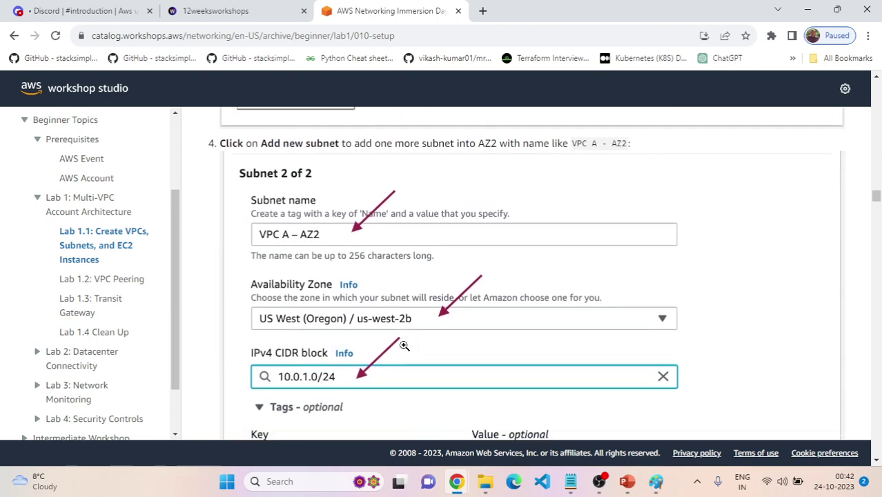
{"action": "scroll", "coordinate": [404, 345], "scroll_direction": "down", "scroll_amount": 3}
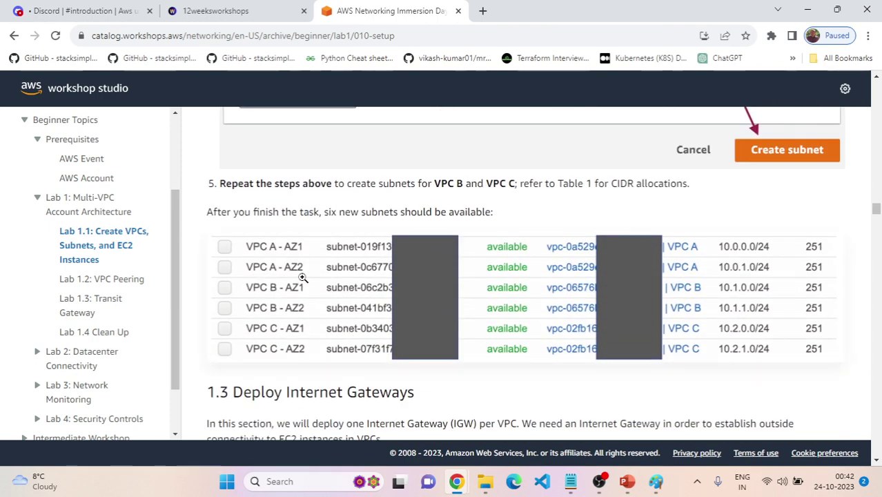
{"action": "key", "text": "alt+Tab"}
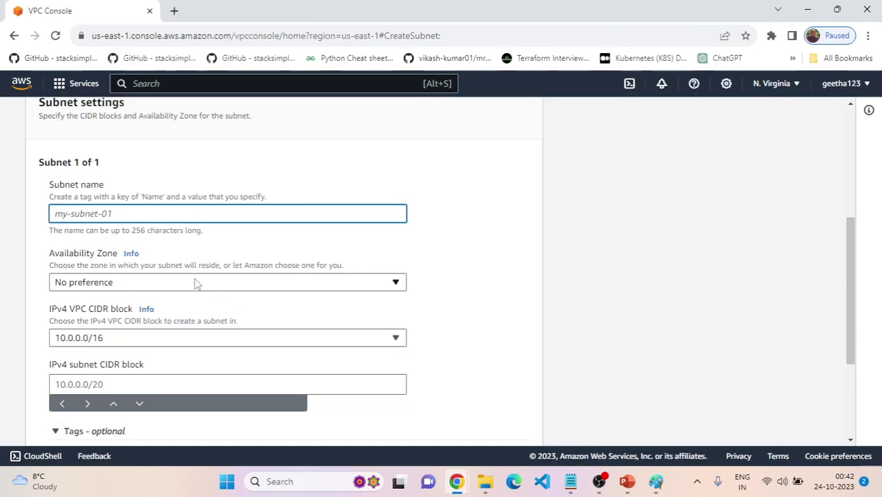
{"action": "type", "text": "VPC A -"}
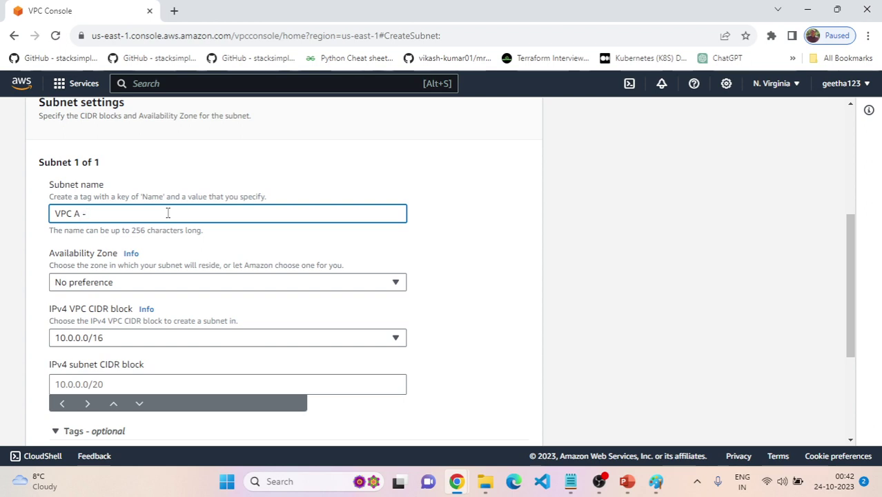
{"action": "type", "text": "AZ2"}
Set the VPC A - AZ2 subnet's availability zone to us-east-1b
{"action": "scroll", "coordinate": [116, 211], "scroll_direction": "up", "scroll_amount": 1}
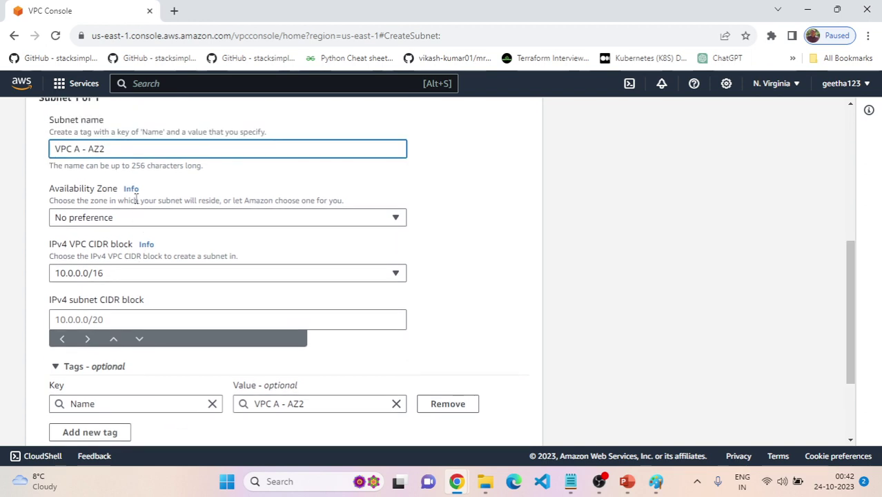
{"action": "left_click", "coordinate": [123, 219]}
{"action": "left_click", "coordinate": [204, 311]}
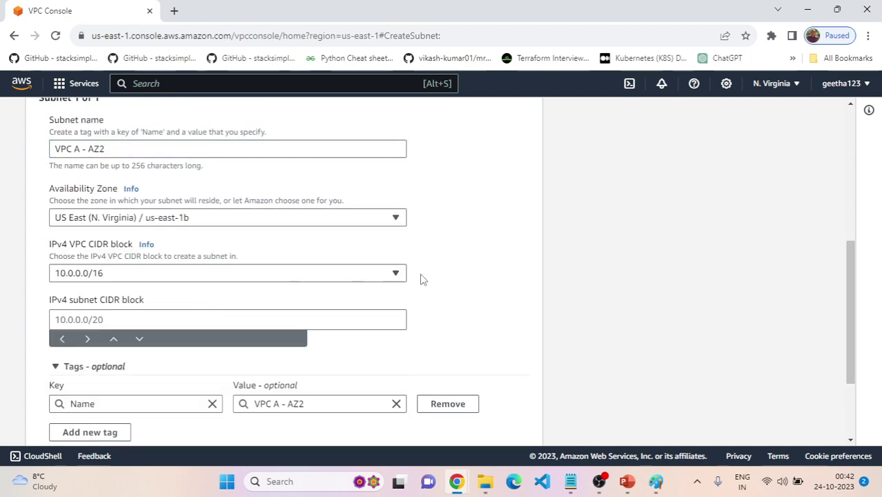
Look up VPC A's us-east-1b allocation in the workshop diagram and set the IPv4 subnet CIDR block to 10.0.1.0/24
{"action": "scroll", "coordinate": [182, 273], "scroll_direction": "down", "scroll_amount": 1}
{"action": "left_click", "coordinate": [160, 257]}
{"action": "key", "text": "alt+Tab"}
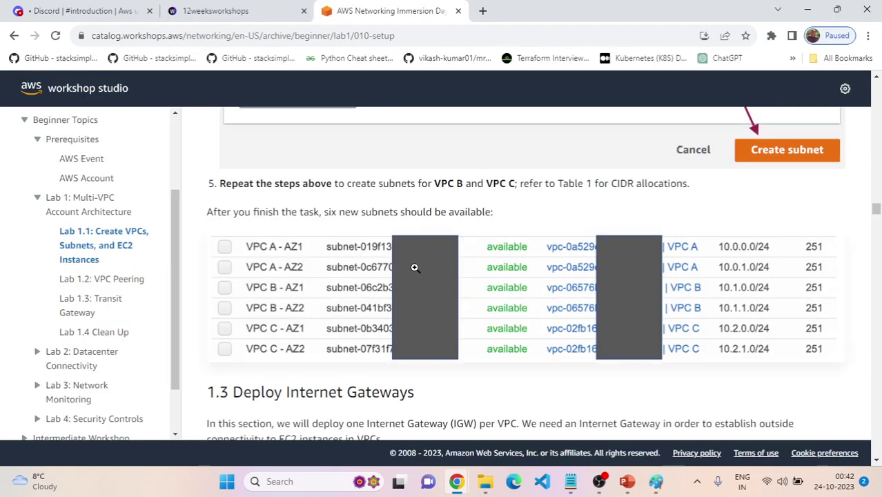
{"action": "scroll", "coordinate": [381, 277], "scroll_direction": "up", "scroll_amount": 15}
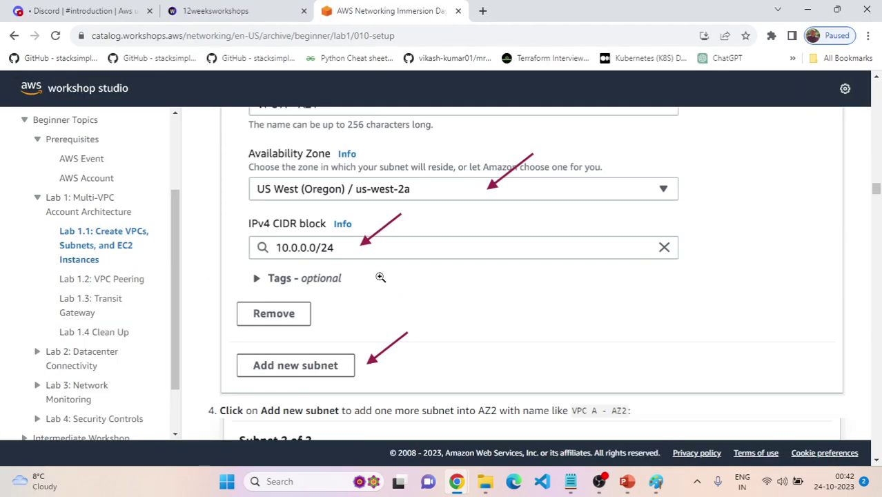
{"action": "scroll", "coordinate": [380, 277], "scroll_direction": "up", "scroll_amount": 15}
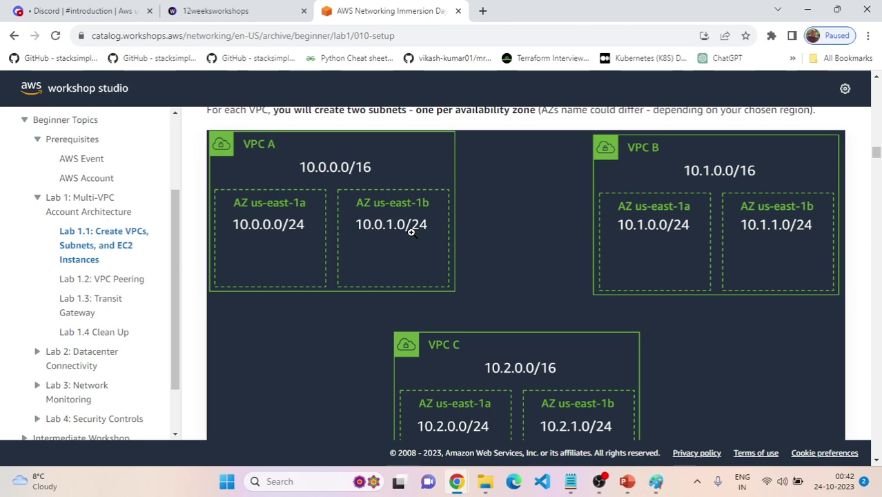
{"action": "key", "text": "alt+Tab"}
{"action": "type", "text": "10.0"}
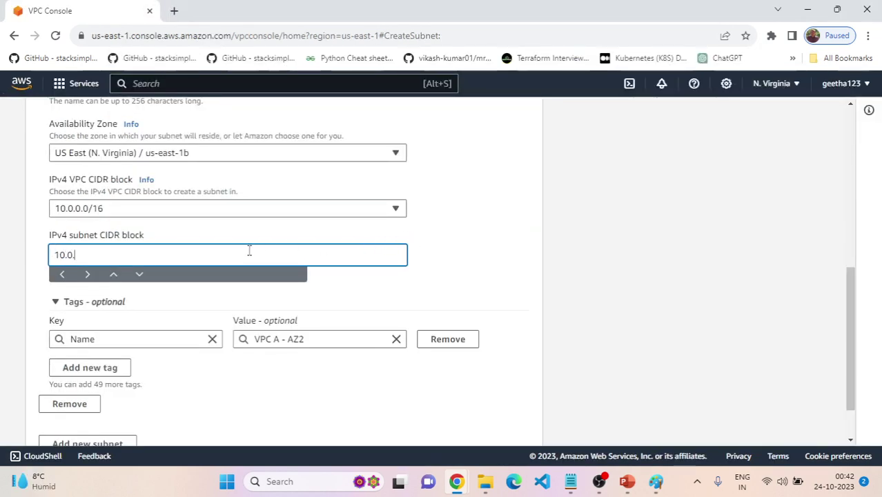
{"action": "type", "text": ".1.0/24"}
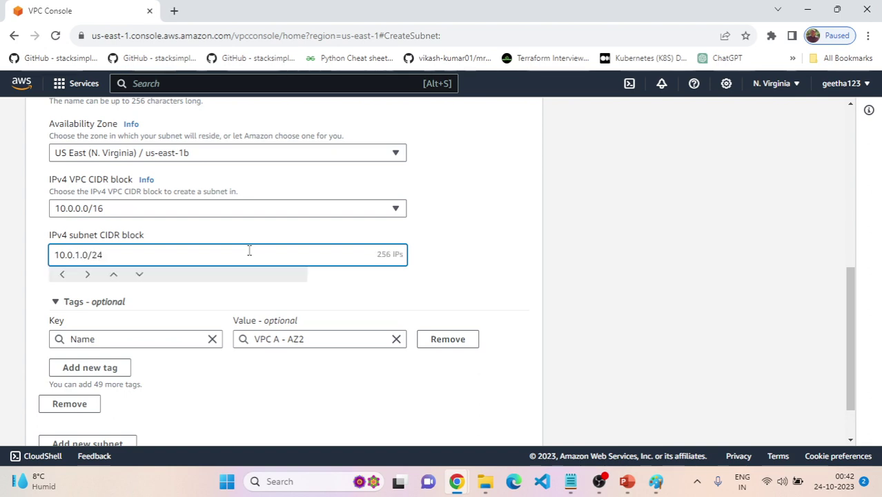
{"action": "left_click", "coordinate": [448, 284]}
Create the VPC A - AZ2 subnet and display the unfiltered list of all subnets
{"action": "scroll", "coordinate": [445, 299], "scroll_direction": "down", "scroll_amount": 2}
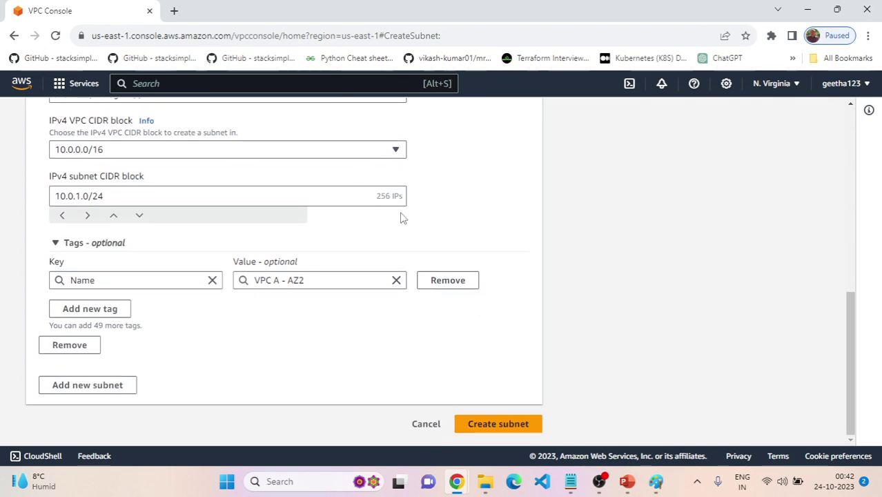
{"action": "left_click", "coordinate": [492, 423]}
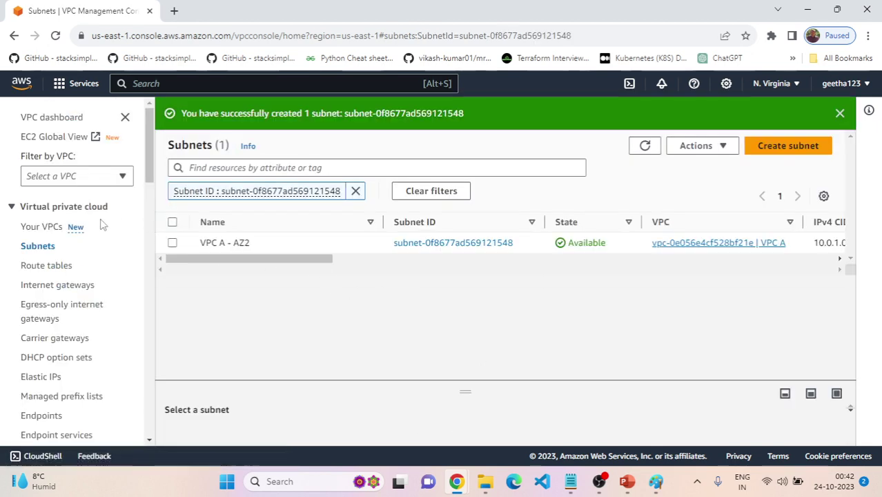
{"action": "left_click", "coordinate": [38, 246]}
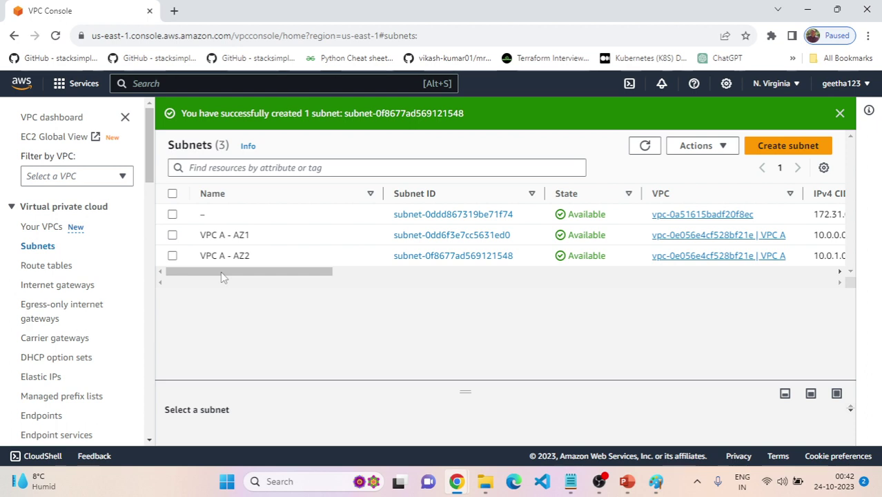
Start another subnet in VPC B and name it VPC B - AZ1
{"action": "left_click", "coordinate": [794, 150]}
{"action": "left_click", "coordinate": [283, 250]}
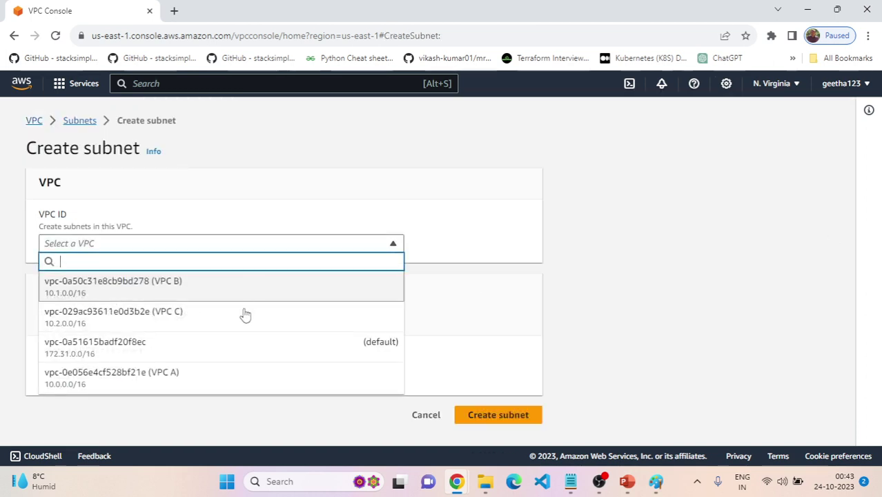
{"action": "left_click", "coordinate": [207, 292]}
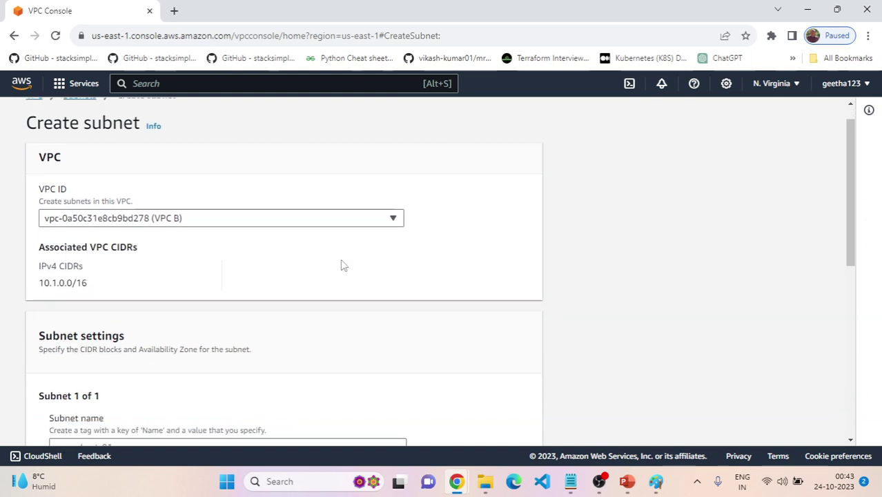
{"action": "scroll", "coordinate": [341, 264], "scroll_direction": "down", "scroll_amount": 3}
{"action": "left_click", "coordinate": [184, 279]}
{"action": "key", "text": "alt"}
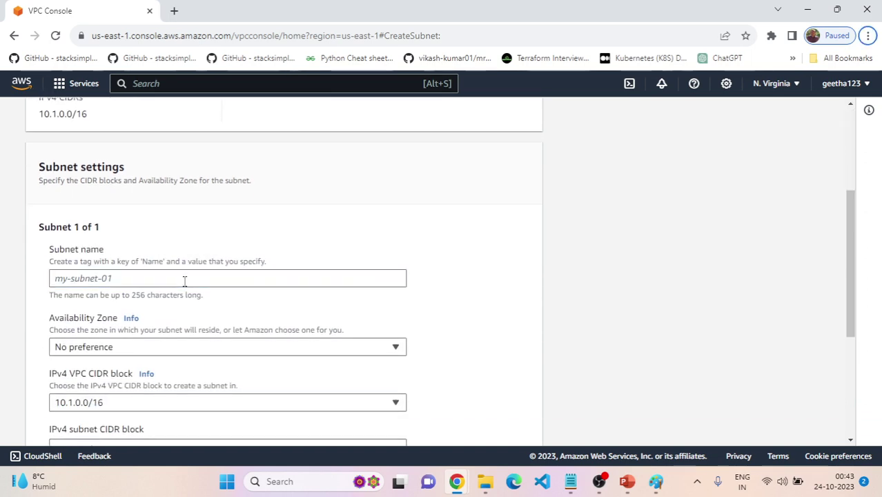
{"action": "key", "text": "Return"}
{"action": "left_click", "coordinate": [185, 281]}
{"action": "type", "text": "VPC B - AZ1"}
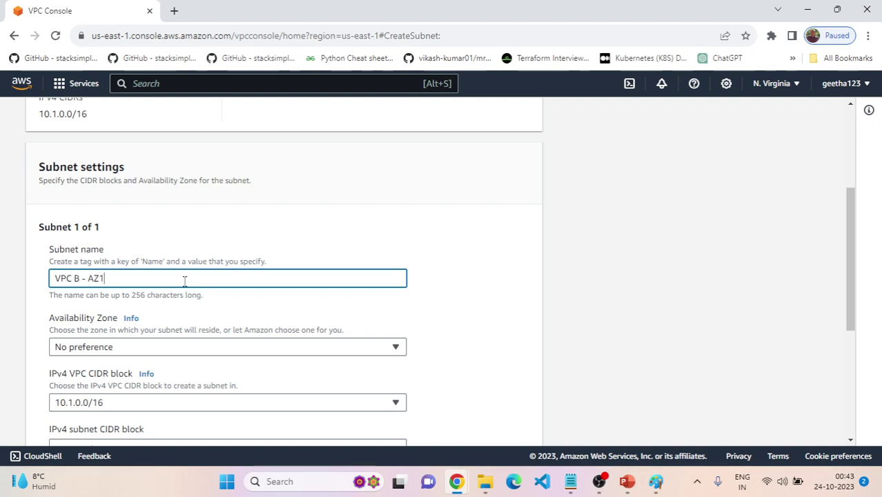
Look up VPC B's us-east-1a allocation in the workshop diagram and set the IPv4 subnet CIDR block to 10.1.0.0/24
{"action": "key", "text": "alt+Tab"}
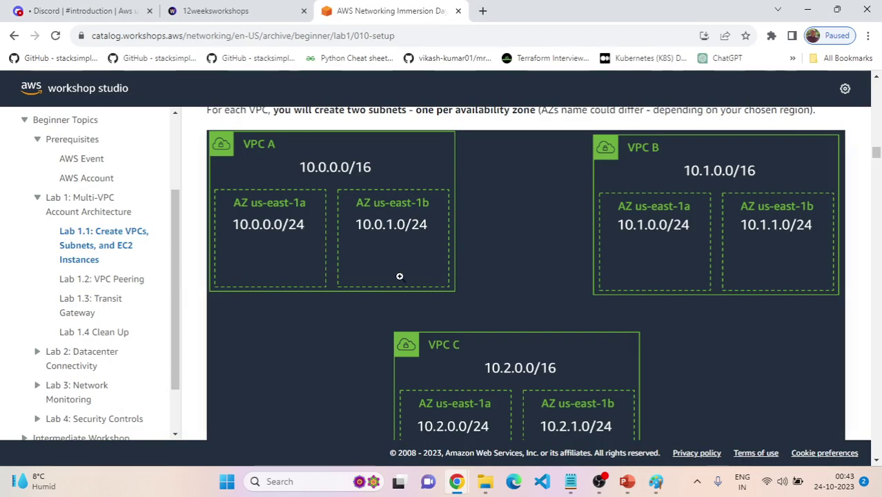
{"action": "scroll", "coordinate": [399, 277], "scroll_direction": "down", "scroll_amount": 20}
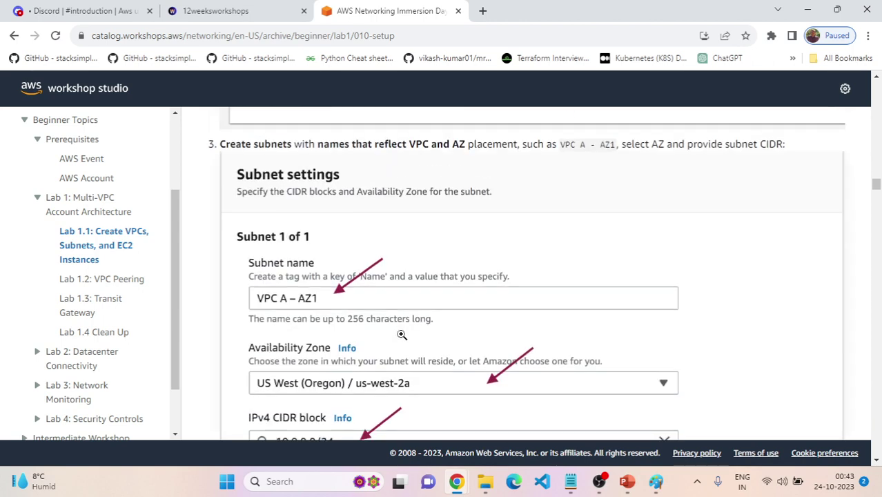
{"action": "key", "text": "alt+Tab"}
{"action": "key", "text": "alt+Tab"}
{"action": "scroll", "coordinate": [402, 335], "scroll_direction": "down", "scroll_amount": 3}
{"action": "scroll", "coordinate": [402, 335], "scroll_direction": "down", "scroll_amount": 5}
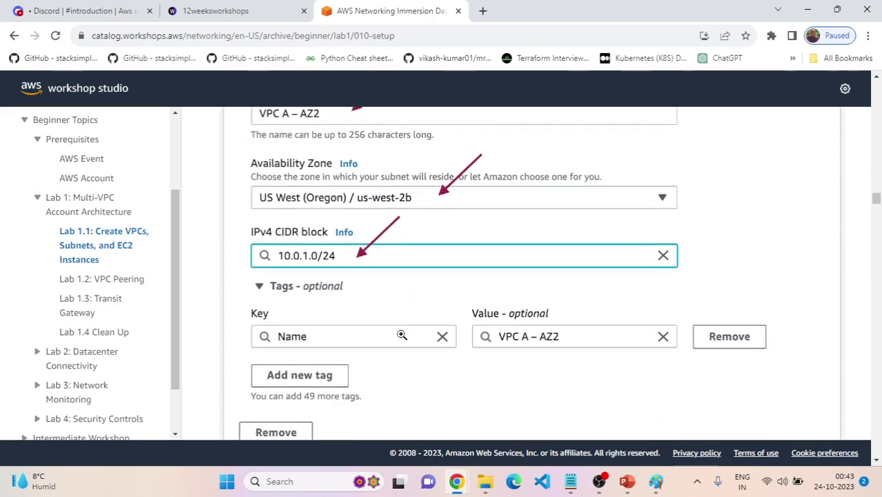
{"action": "scroll", "coordinate": [402, 334], "scroll_direction": "up", "scroll_amount": 20}
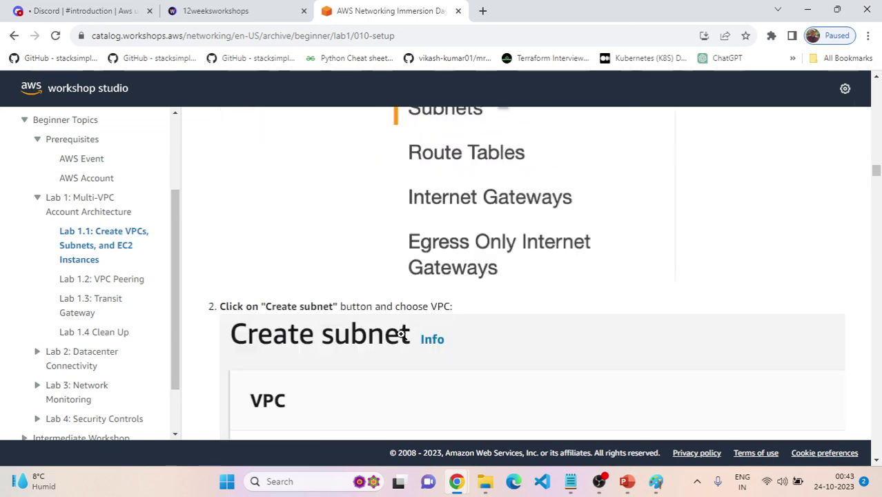
{"action": "scroll", "coordinate": [402, 335], "scroll_direction": "up", "scroll_amount": 5}
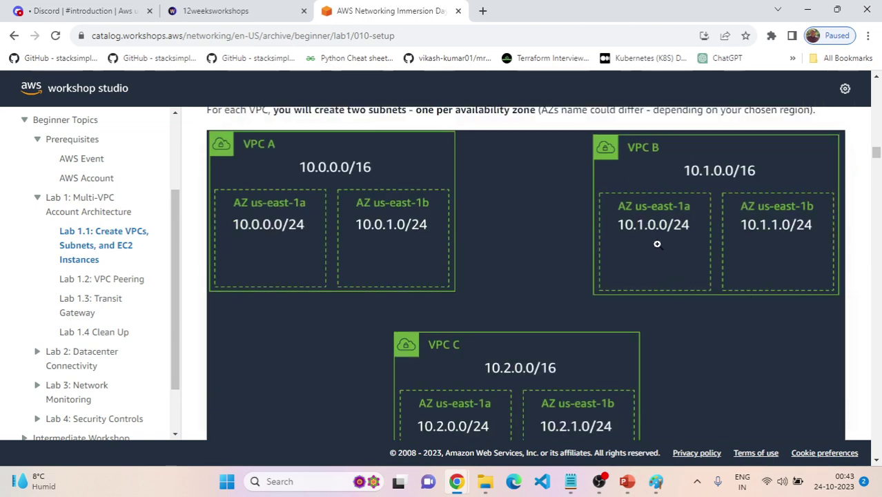
{"action": "key", "text": "alt+Tab"}
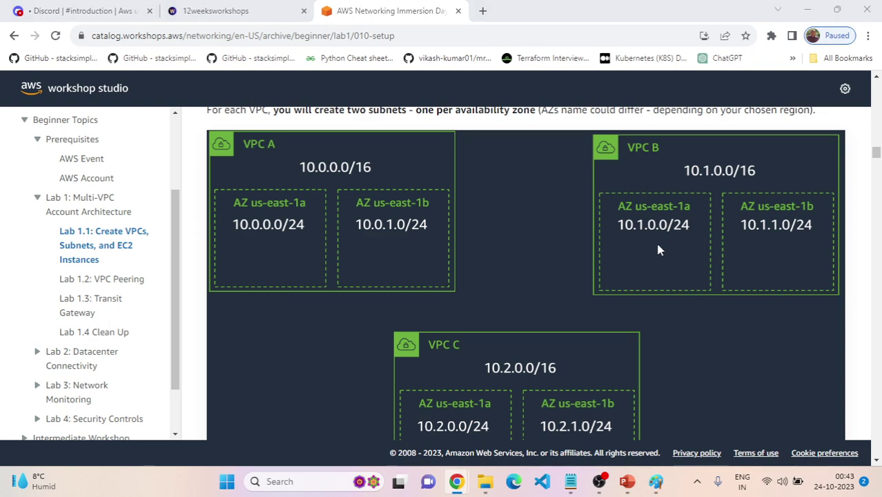
{"action": "scroll", "coordinate": [145, 354], "scroll_direction": "down", "scroll_amount": 2}
{"action": "left_click", "coordinate": [125, 319]}
{"action": "type", "text": "10"}
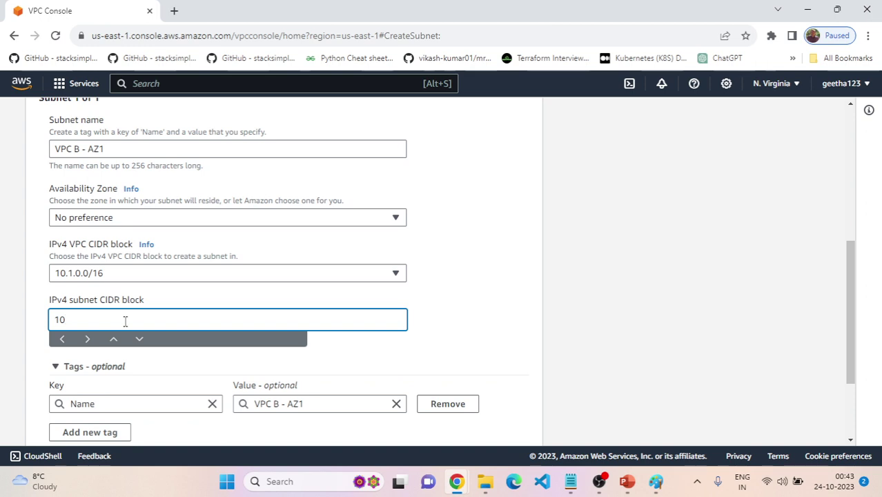
{"action": "type", "text": ".1.0.0/24"}
{"action": "left_click", "coordinate": [467, 329]}
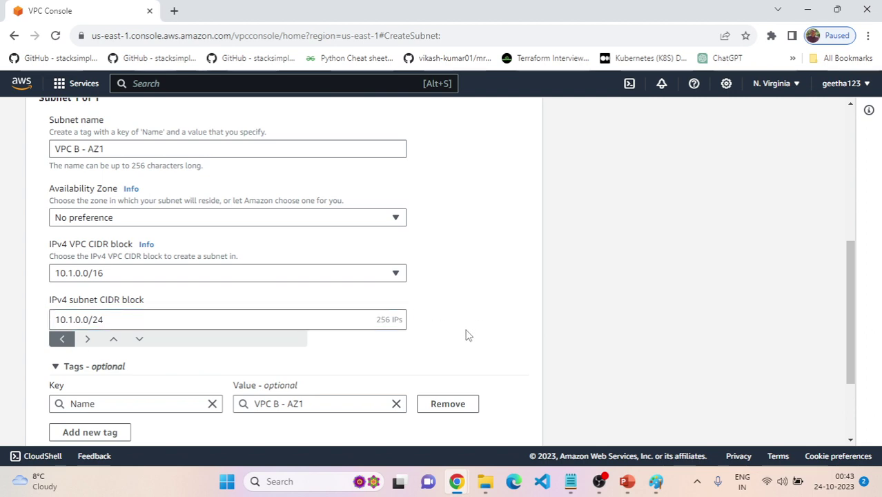
Create the VPC B - AZ1 subnet and start another subnet in VPC B
{"action": "scroll", "coordinate": [467, 335], "scroll_direction": "down", "scroll_amount": 2}
{"action": "left_click", "coordinate": [496, 425]}
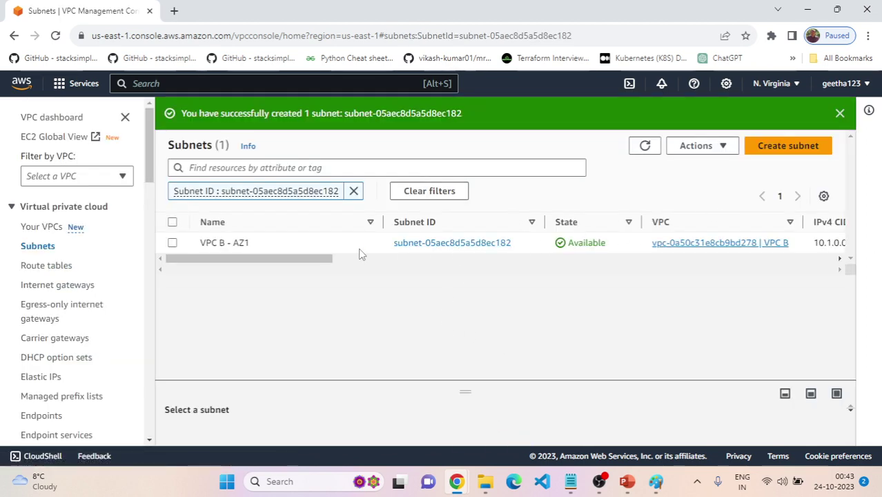
{"action": "left_click", "coordinate": [793, 146]}
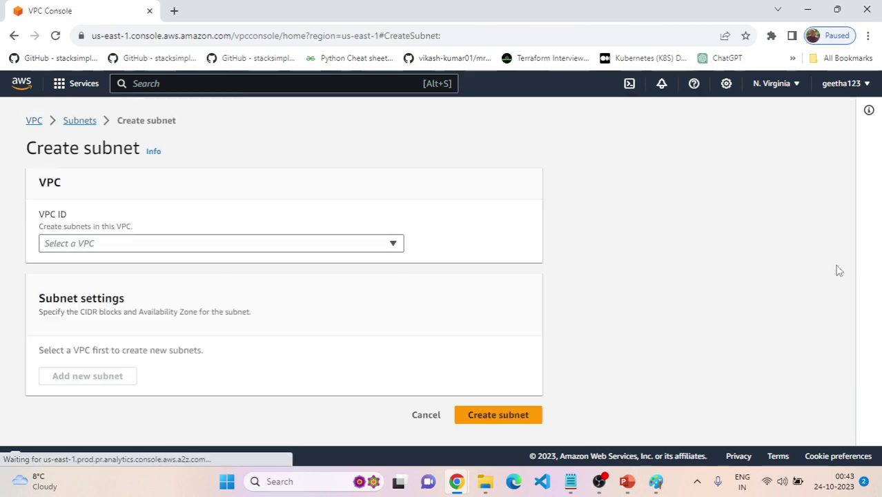
{"action": "left_click", "coordinate": [242, 246]}
{"action": "left_click", "coordinate": [191, 289]}
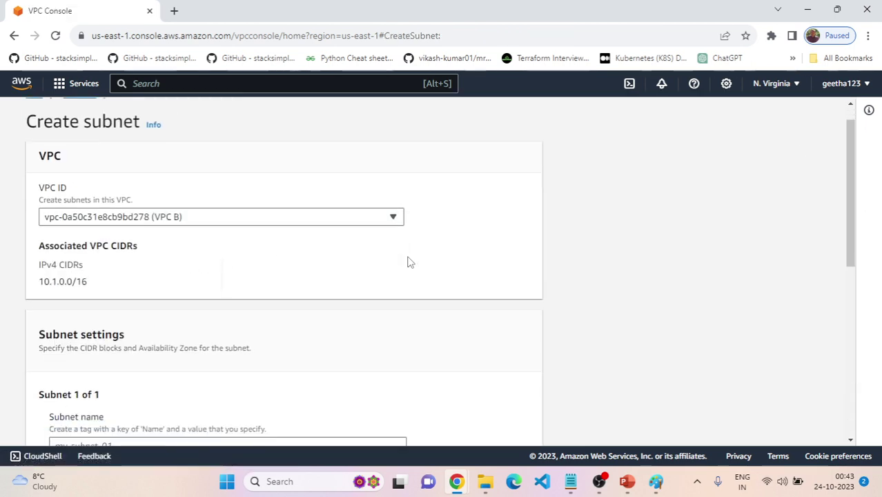
Name the new subnet VPC B - AZ2 and set its Availability Zone to us-east-1b
{"action": "scroll", "coordinate": [407, 262], "scroll_direction": "down", "scroll_amount": 3}
{"action": "left_click", "coordinate": [217, 277]}
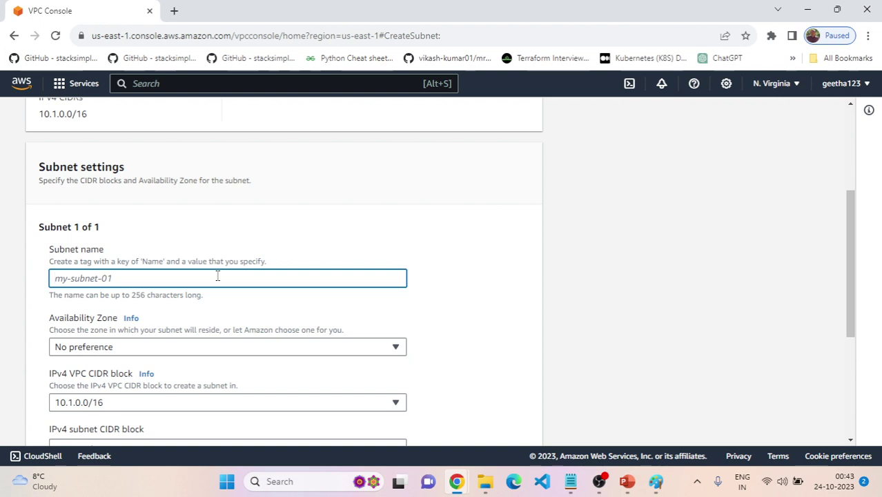
{"action": "type", "text": "VPC B"}
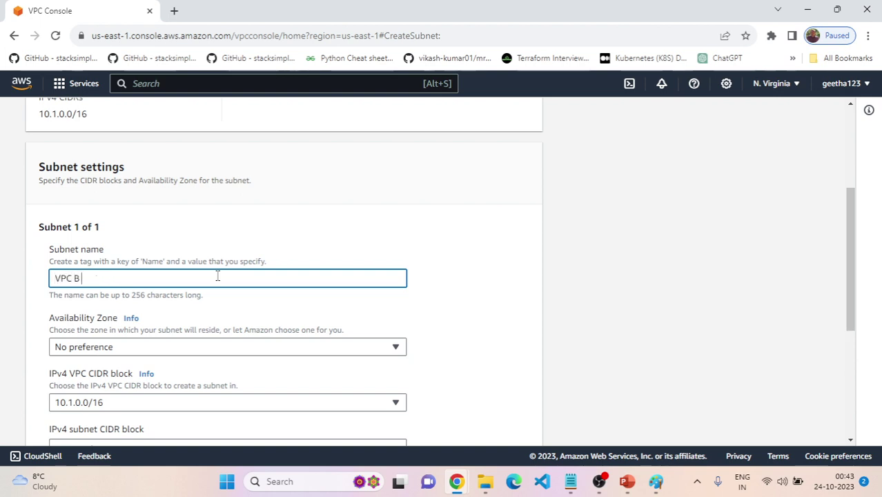
{"action": "type", "text": " - AZ"}
{"action": "scroll", "coordinate": [332, 254], "scroll_direction": "down", "scroll_amount": 1}
{"action": "left_click", "coordinate": [168, 289]}
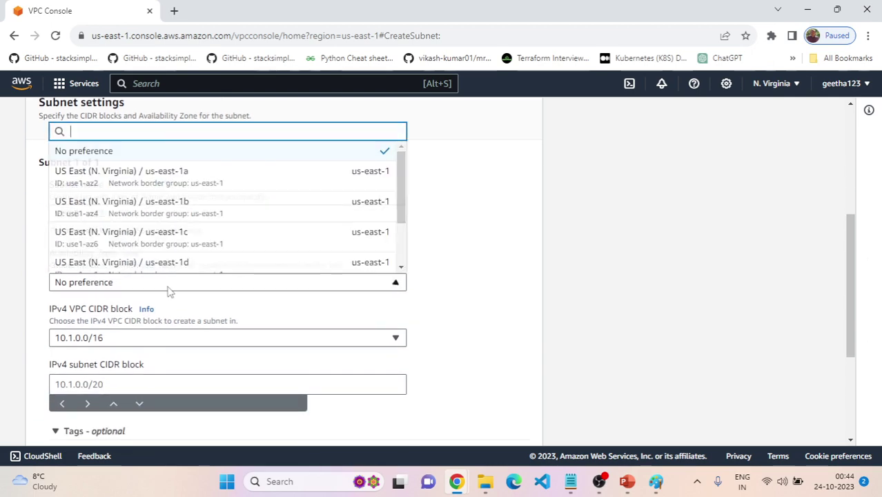
{"action": "left_click", "coordinate": [210, 201]}
Look up VPC B's us-east-1b allocation in the workshop diagram and set the IPv4 subnet CIDR block to 10.1.1.0/24
{"action": "scroll", "coordinate": [484, 314], "scroll_direction": "down", "scroll_amount": 1}
{"action": "left_click", "coordinate": [227, 322]}
{"action": "key", "text": "alt+Tab"}
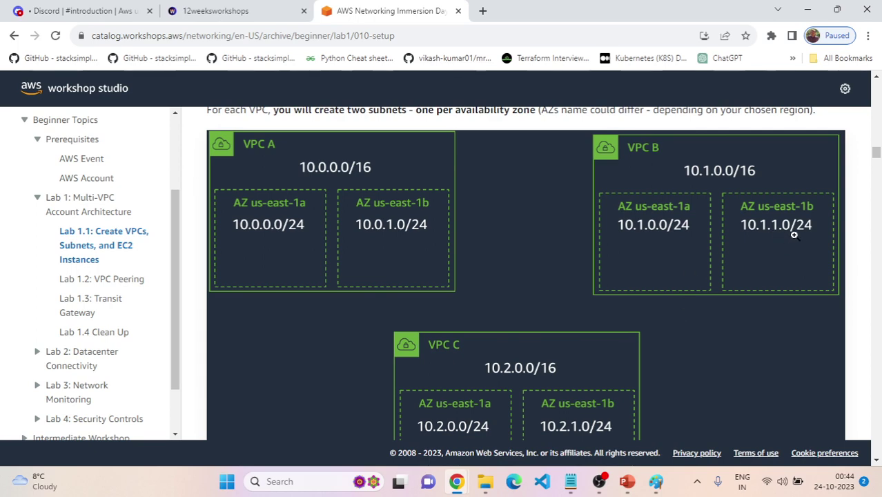
{"action": "key", "text": "alt+Tab"}
{"action": "type", "text": "10"}
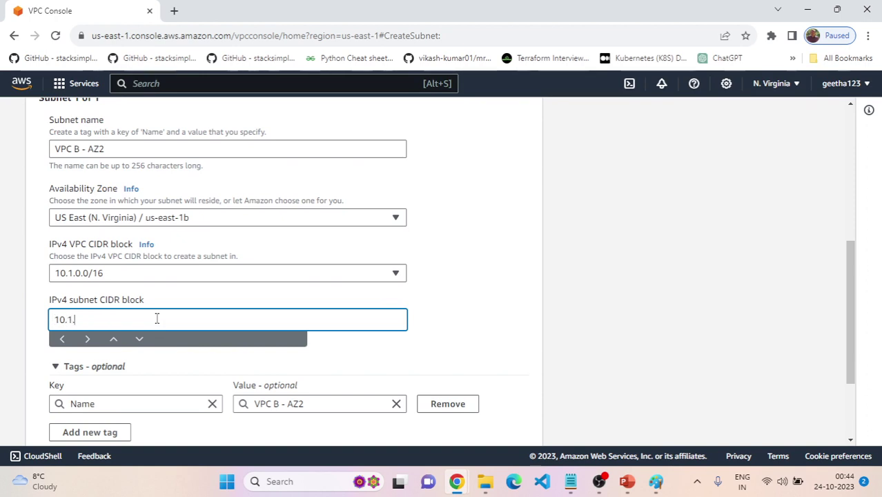
{"action": "type", "text": ".1.1.0/24"}
{"action": "left_click", "coordinate": [460, 328]}
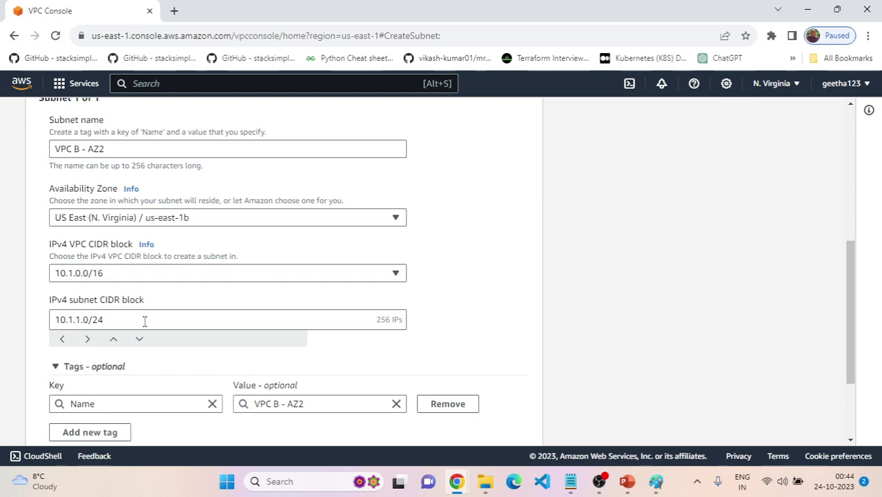
{"action": "key", "text": "alt+Tab"}
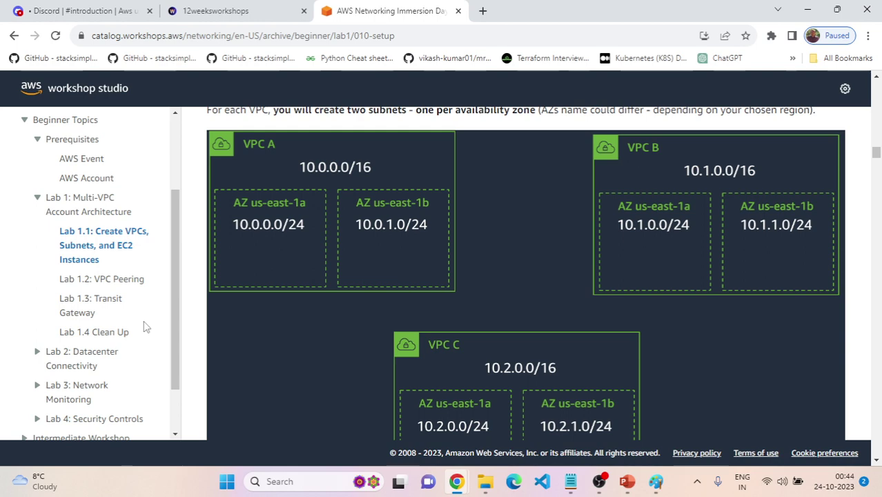
{"action": "key", "text": "alt+Tab"}
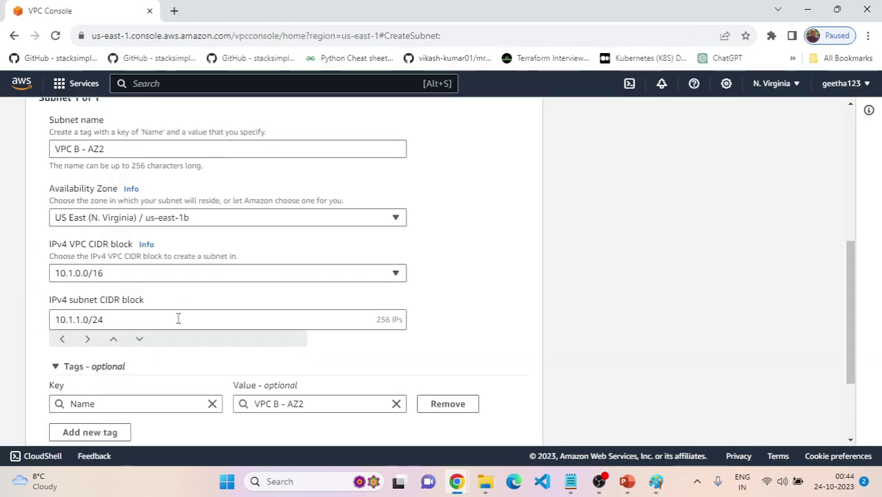
Create the VPC B - AZ2 subnet and review the VPC A and VPC B entries in the unfiltered subnet list
{"action": "scroll", "coordinate": [457, 378], "scroll_direction": "down", "scroll_amount": 2}
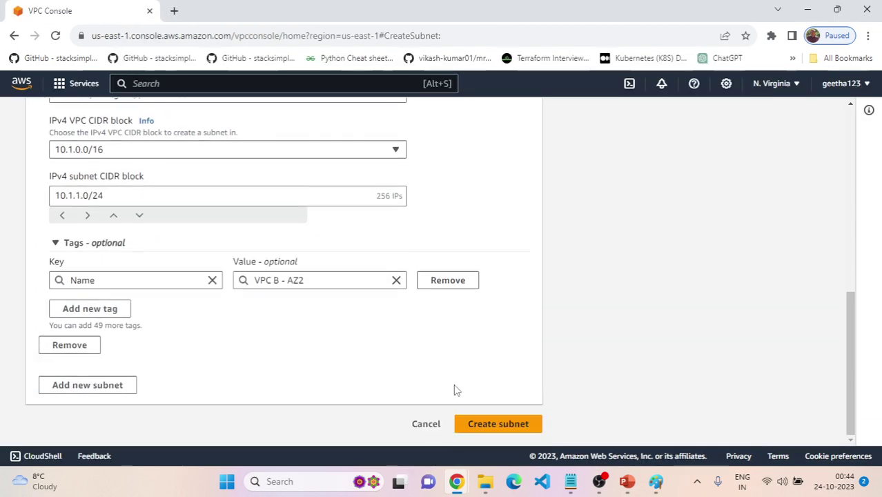
{"action": "left_click", "coordinate": [489, 429]}
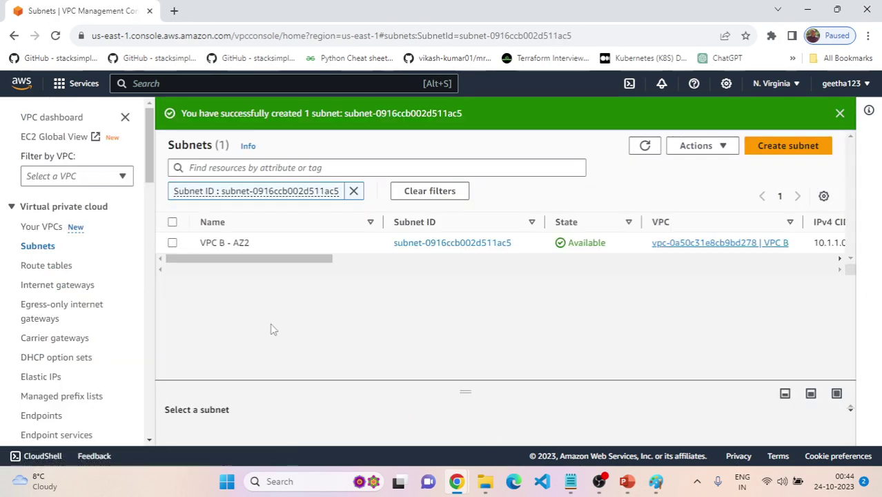
{"action": "key", "text": "alt+Tab"}
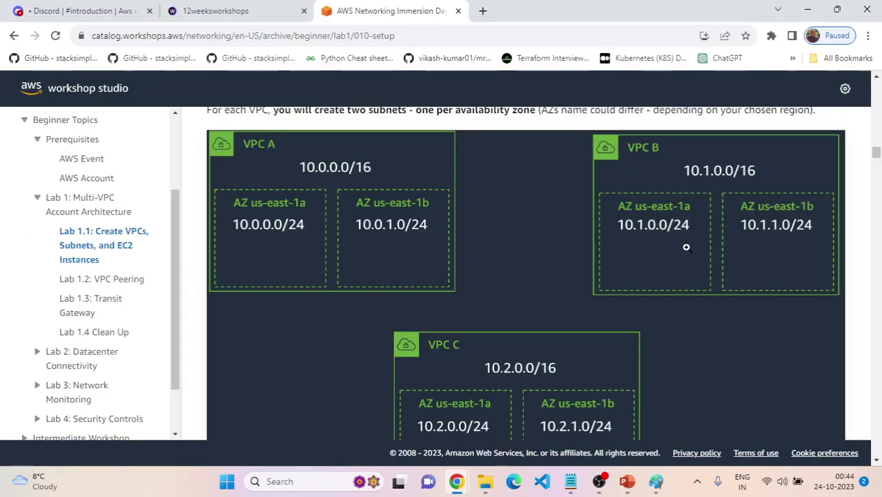
{"action": "key", "text": "alt+Tab"}
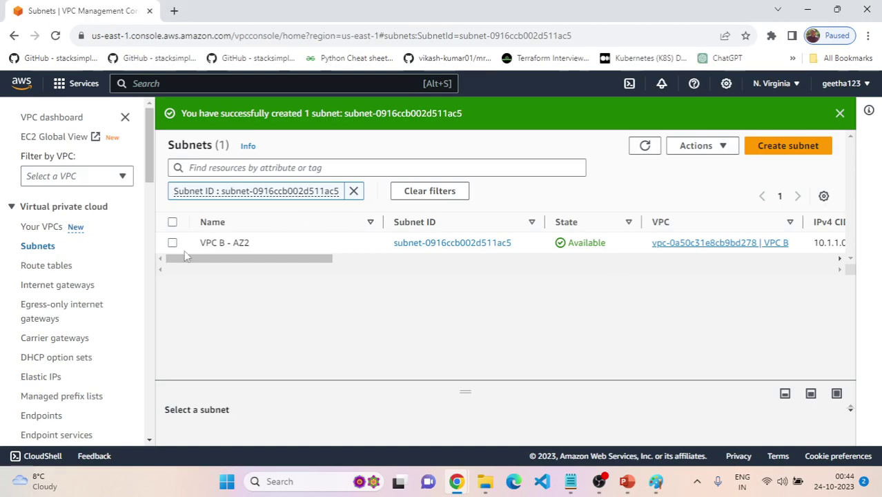
{"action": "left_click", "coordinate": [58, 247]}
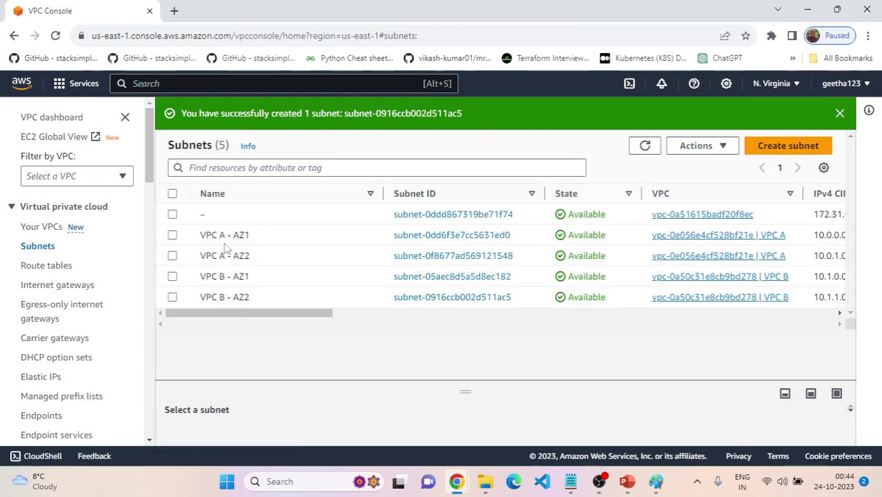
{"action": "left_click_drag", "start_coordinate": [200, 235], "coordinate": [245, 259]}
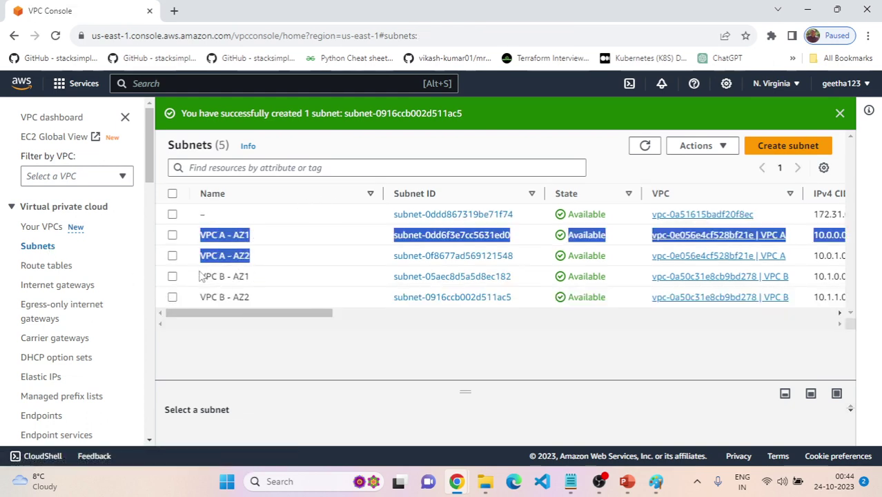
{"action": "left_click_drag", "start_coordinate": [200, 275], "coordinate": [286, 337]}
{"action": "left_click", "coordinate": [276, 334]}
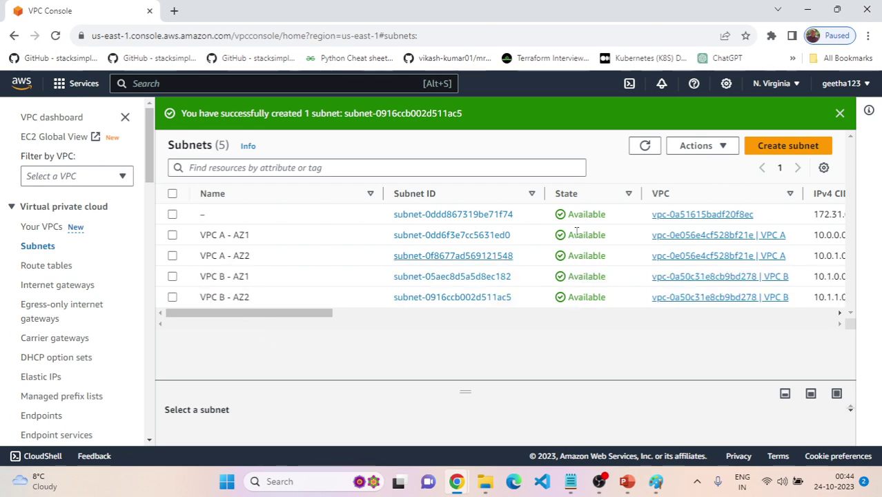
Start a subnet in VPC C named VPC C - AZ1 and set its Availability Zone to us-east-1a
{"action": "left_click", "coordinate": [765, 154]}
{"action": "left_click", "coordinate": [266, 247]}
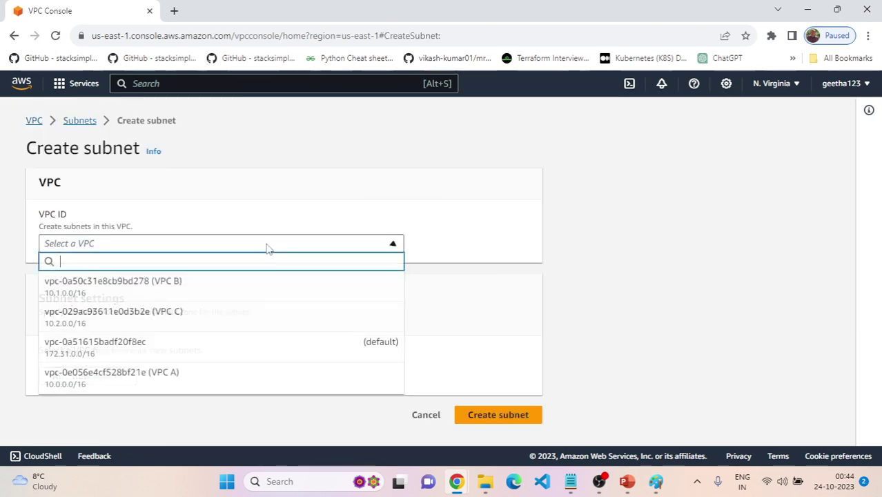
{"action": "left_click", "coordinate": [208, 312]}
{"action": "scroll", "coordinate": [365, 275], "scroll_direction": "down", "scroll_amount": 3}
{"action": "left_click", "coordinate": [224, 211]}
{"action": "type", "text": "VPC"}
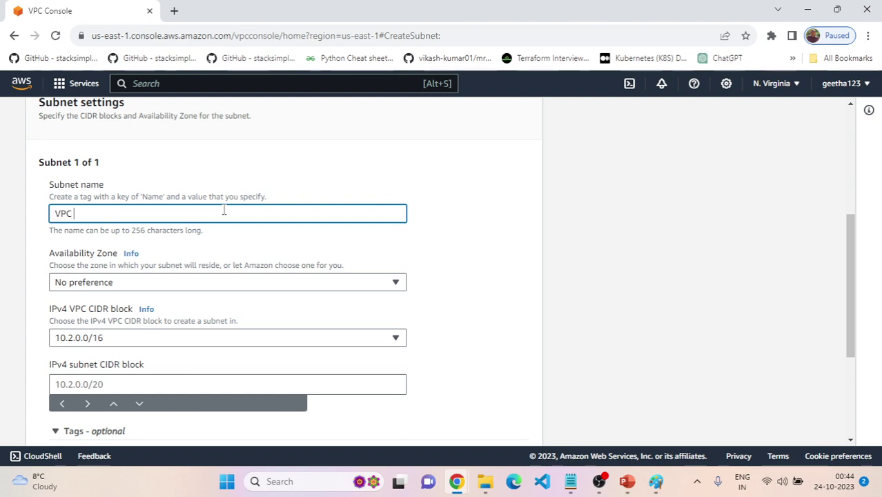
{"action": "type", "text": " C - AZ1"}
{"action": "scroll", "coordinate": [305, 224], "scroll_direction": "down", "scroll_amount": 1}
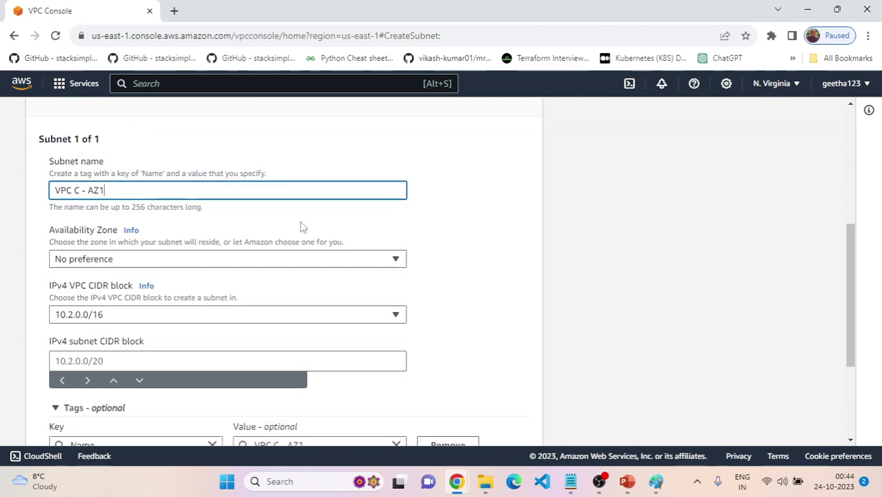
{"action": "left_click", "coordinate": [195, 217]}
{"action": "left_click", "coordinate": [198, 278]}
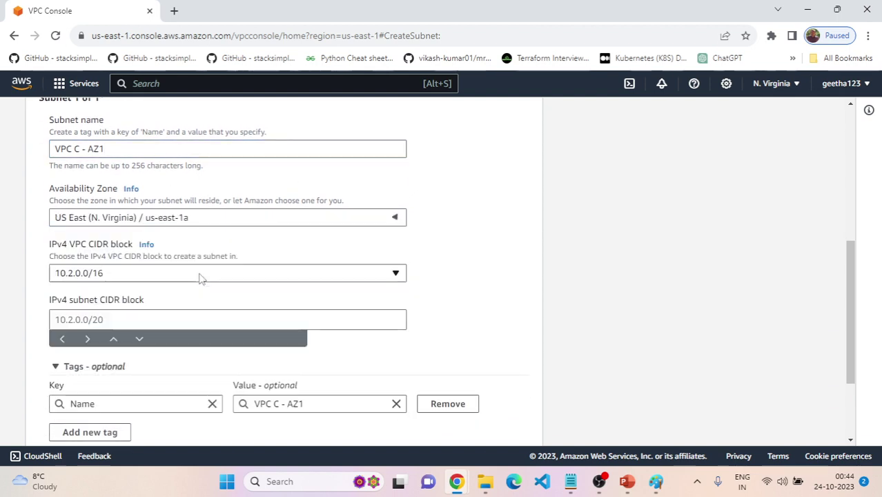
Look up VPC C's us-east-1a allocation in the workshop diagram and set the IPv4 subnet CIDR block to 10.2.0.0/24
{"action": "scroll", "coordinate": [300, 272], "scroll_direction": "down", "scroll_amount": 1}
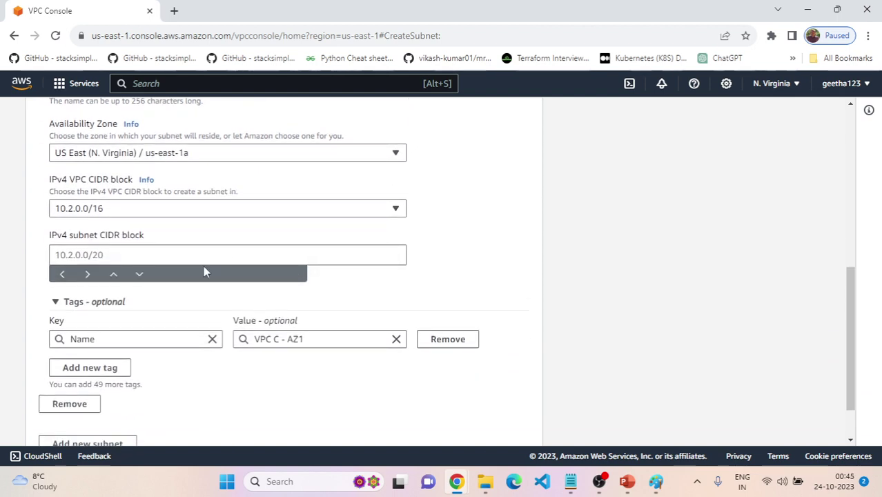
{"action": "key", "text": "alt+Tab"}
{"action": "scroll", "coordinate": [584, 312], "scroll_direction": "down", "scroll_amount": 1}
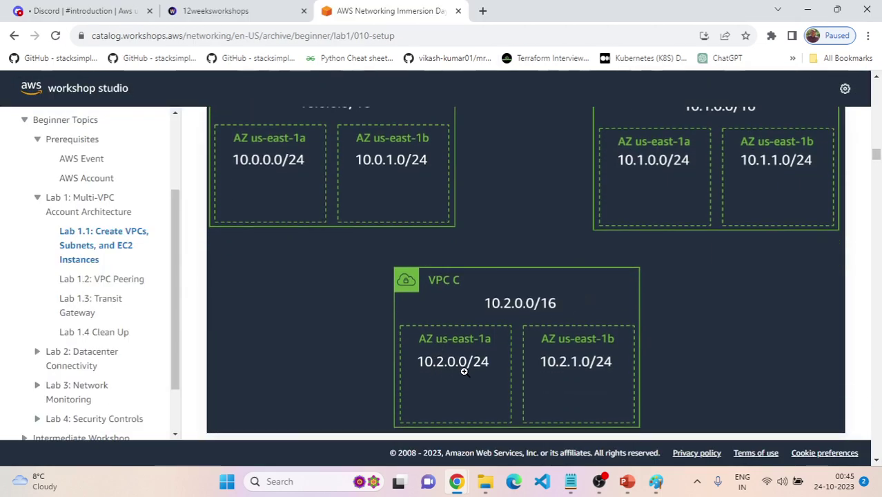
{"action": "key", "text": "alt+Tab"}
{"action": "left_click", "coordinate": [215, 258]}
{"action": "type", "text": "10.2"}
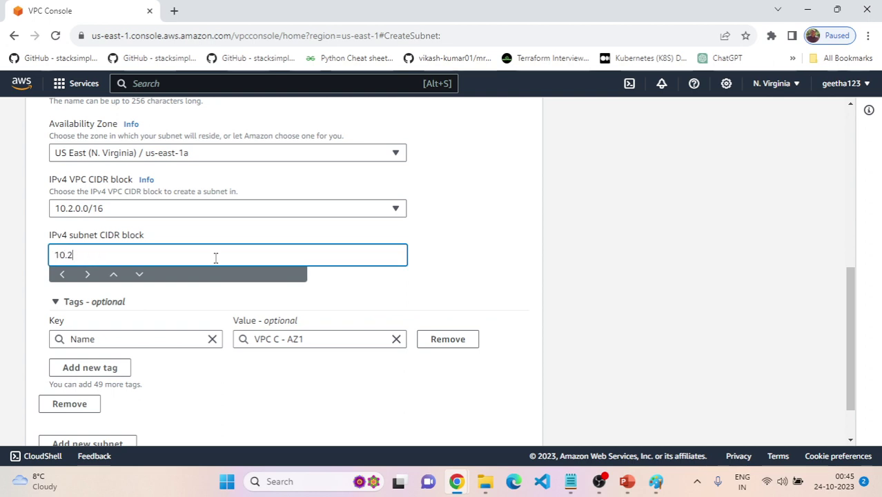
{"action": "type", "text": ".0.0/24"}
{"action": "key", "text": "alt+Tab"}
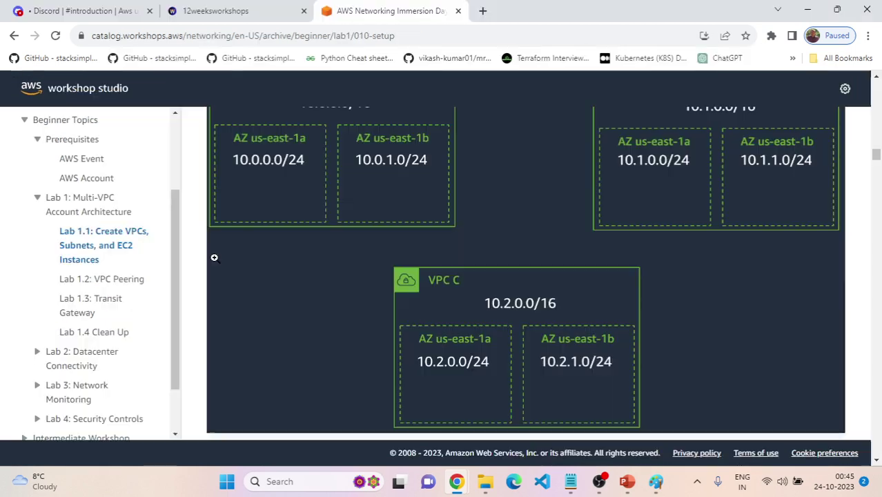
{"action": "key", "text": "alt+Tab"}
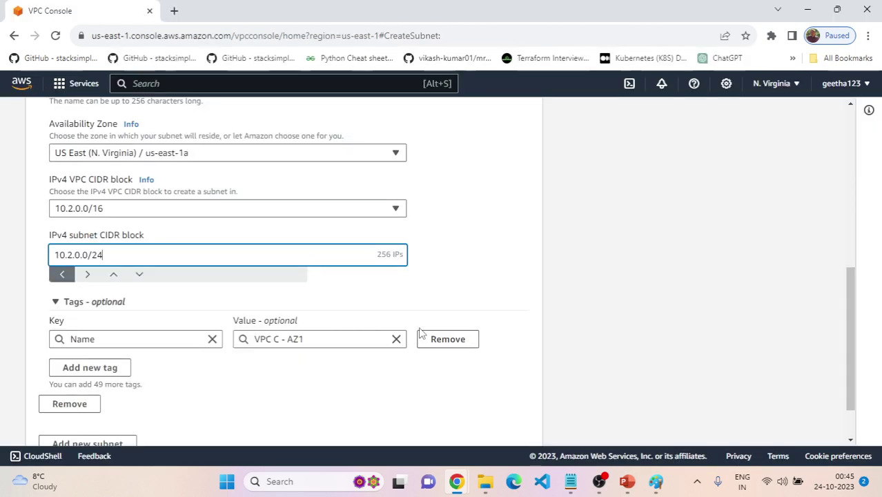
Create the VPC C - AZ1 subnet and start another subnet in VPC C
{"action": "scroll", "coordinate": [280, 300], "scroll_direction": "down", "scroll_amount": 1}
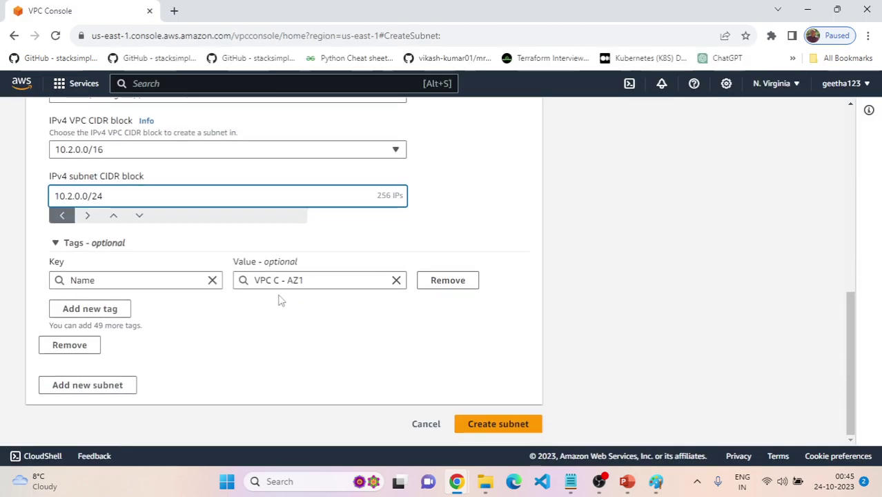
{"action": "left_click", "coordinate": [483, 423]}
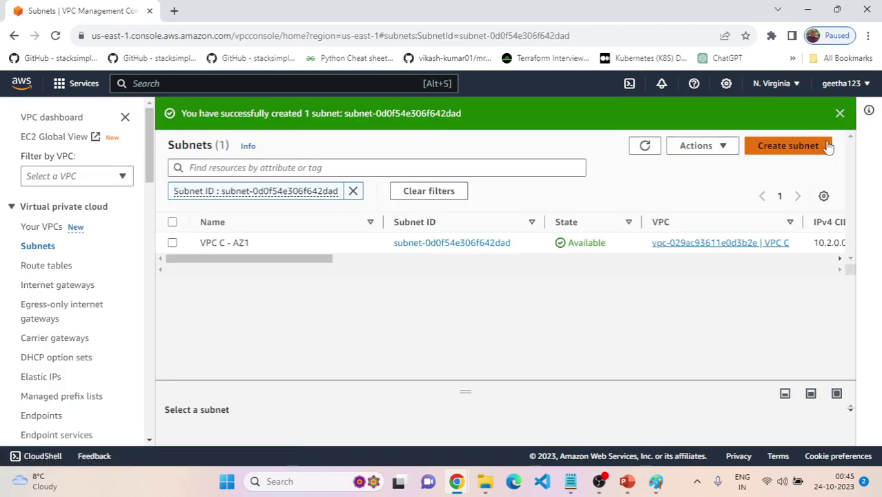
{"action": "left_click", "coordinate": [805, 153]}
{"action": "left_click", "coordinate": [236, 245]}
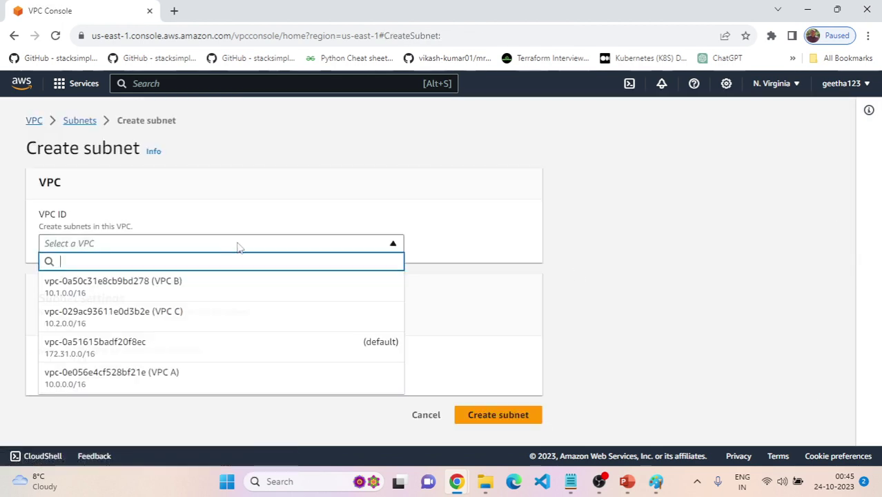
{"action": "left_click", "coordinate": [197, 311]}
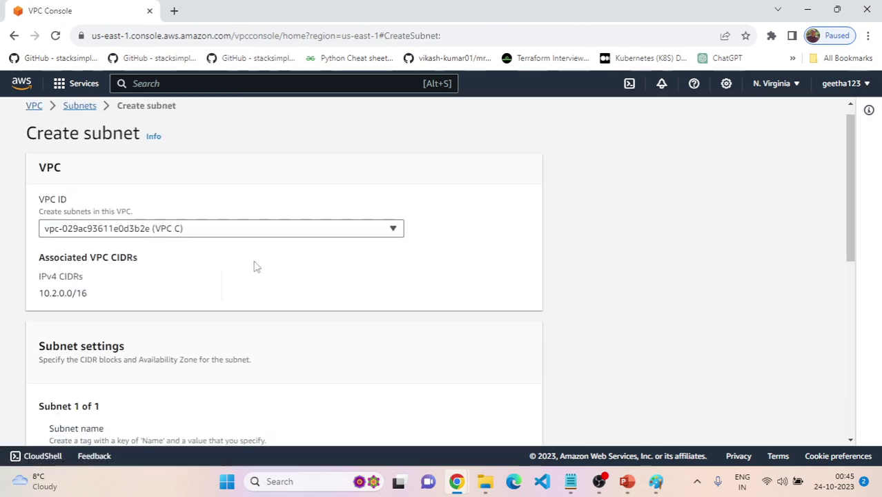
Name the new subnet VPC C - AZ2 and set its Availability Zone to us-east-1b
{"action": "scroll", "coordinate": [254, 264], "scroll_direction": "down", "scroll_amount": 3}
{"action": "left_click", "coordinate": [147, 278]}
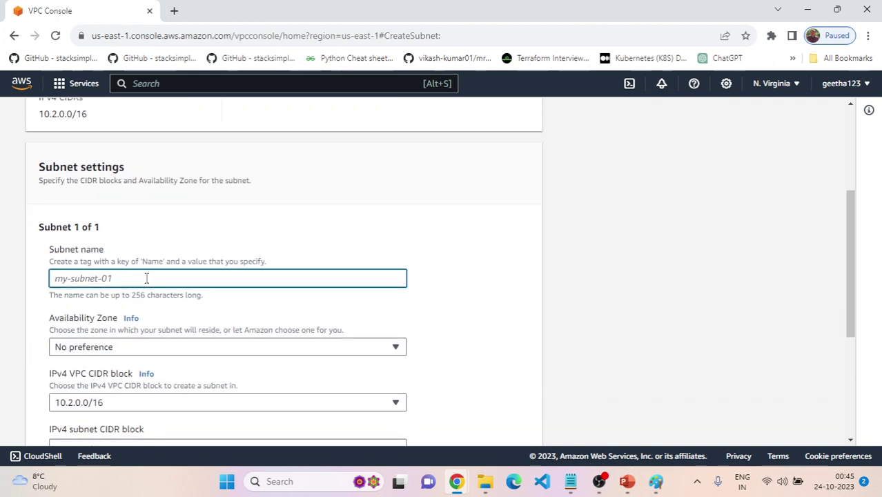
{"action": "type", "text": "VPC"}
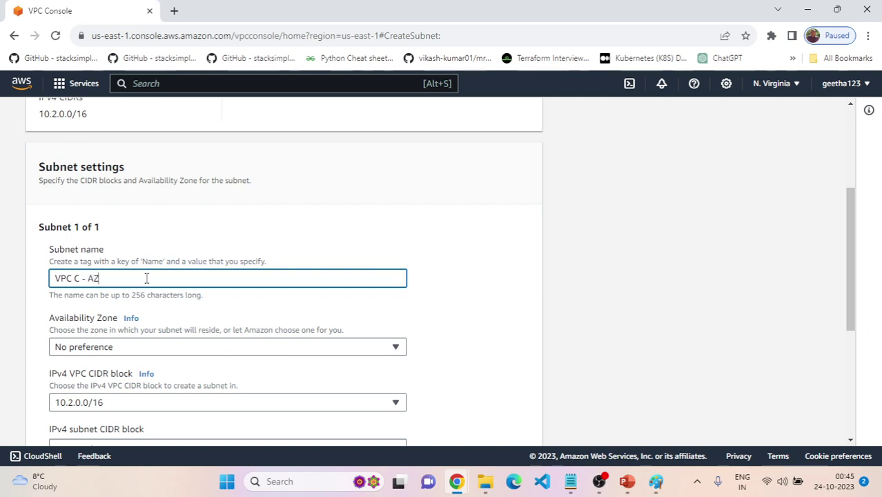
{"action": "type", "text": "C - AZ2"}
{"action": "scroll", "coordinate": [222, 286], "scroll_direction": "down", "scroll_amount": 1}
{"action": "left_click", "coordinate": [185, 211]}
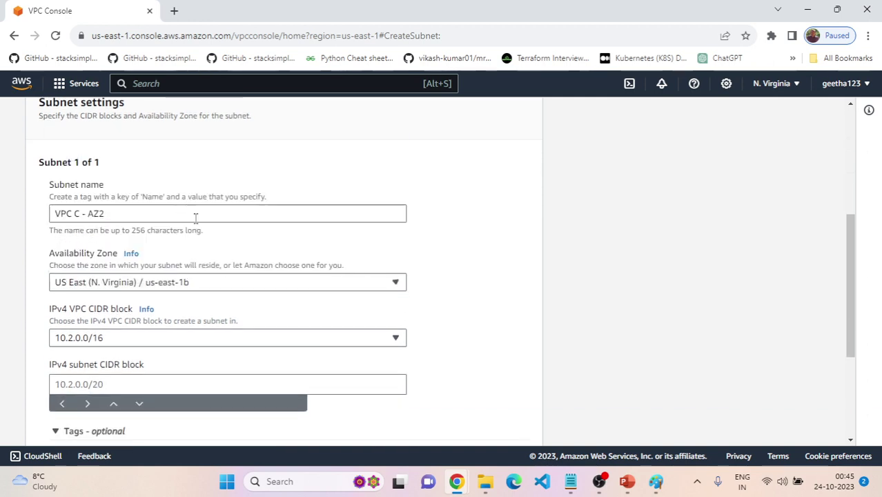
Set the VPC C - AZ2 subnet's IPv4 CIDR block to 10.2.1.0/24, as allocated in the workshop diagram, and create the subnet
{"action": "scroll", "coordinate": [464, 297], "scroll_direction": "down", "scroll_amount": 1}
{"action": "left_click", "coordinate": [226, 314]}
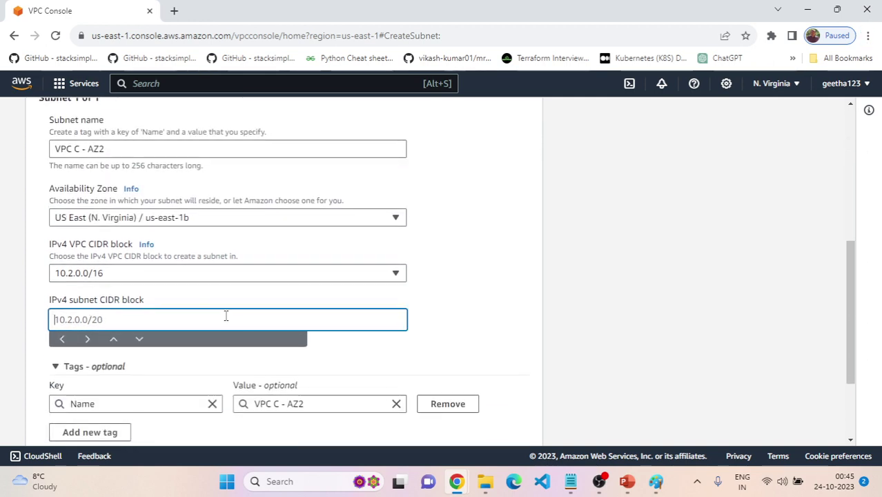
{"action": "key", "text": "alt+Tab"}
{"action": "scroll", "coordinate": [553, 331], "scroll_direction": "down", "scroll_amount": 1}
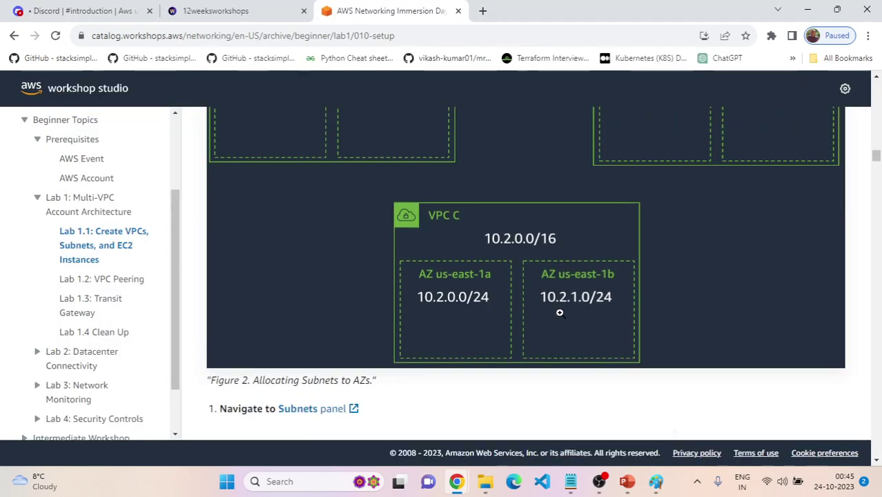
{"action": "key", "text": "alt+Tab"}
{"action": "type", "text": "10.2.1.0/24"}
{"action": "left_click", "coordinate": [455, 317]}
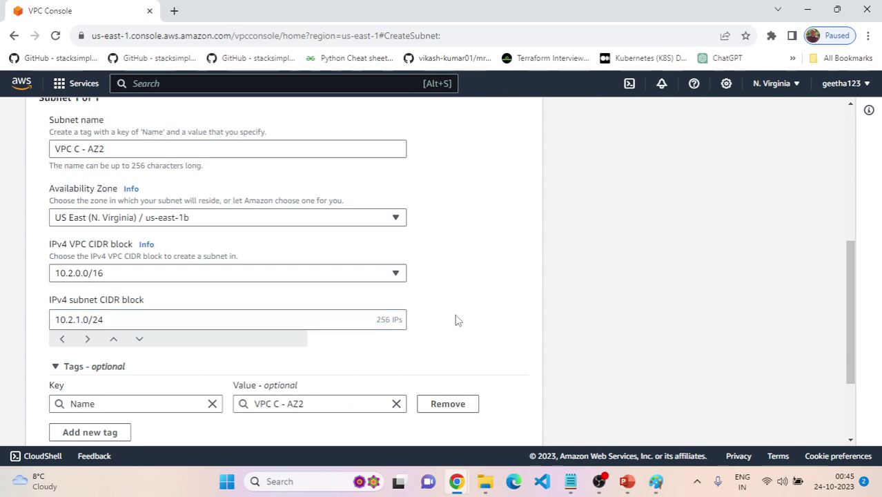
{"action": "scroll", "coordinate": [455, 325], "scroll_direction": "down", "scroll_amount": 3}
{"action": "left_click", "coordinate": [499, 422]}
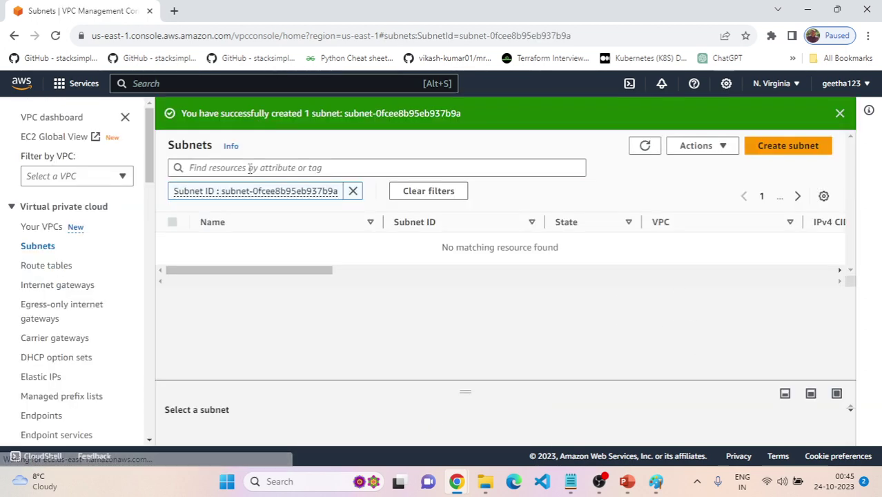
List all subnets and review the VPC A, B and C entries, including their IPv4 CIDRs and available addresses
{"action": "left_click", "coordinate": [49, 251]}
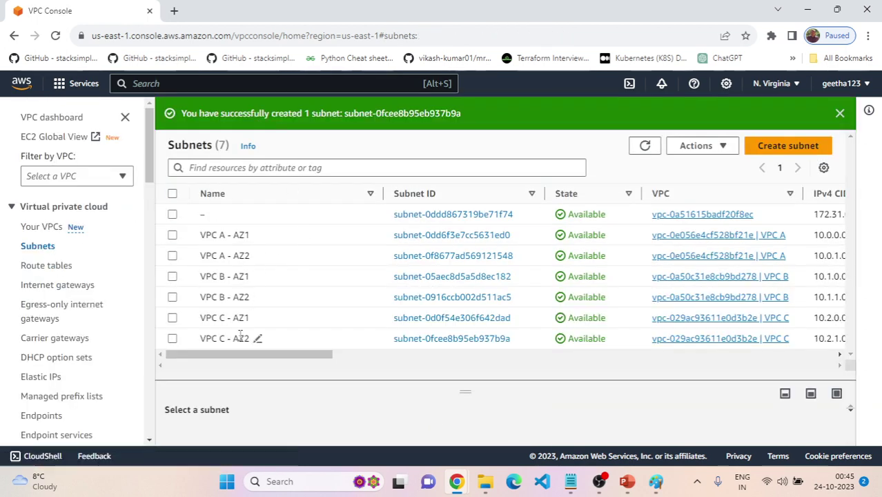
{"action": "left_click_drag", "start_coordinate": [199, 236], "coordinate": [514, 259]}
{"action": "left_click_drag", "start_coordinate": [200, 276], "coordinate": [295, 292]}
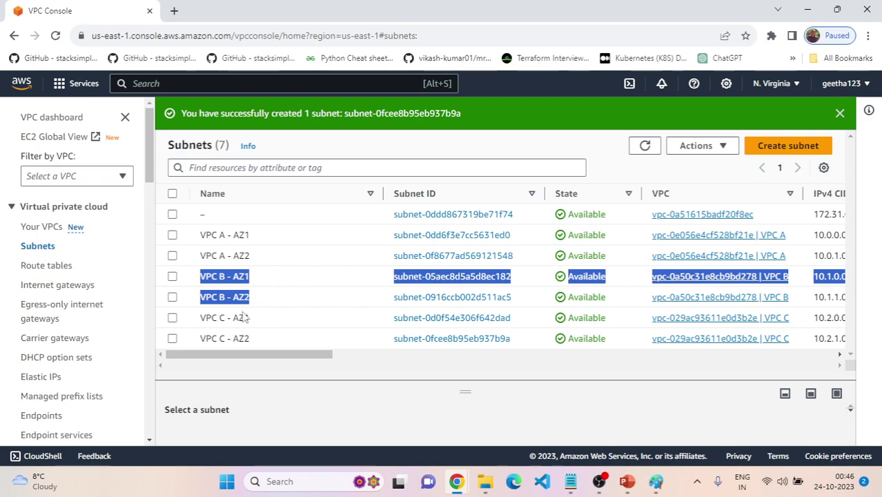
{"action": "left_click_drag", "start_coordinate": [200, 318], "coordinate": [399, 359]}
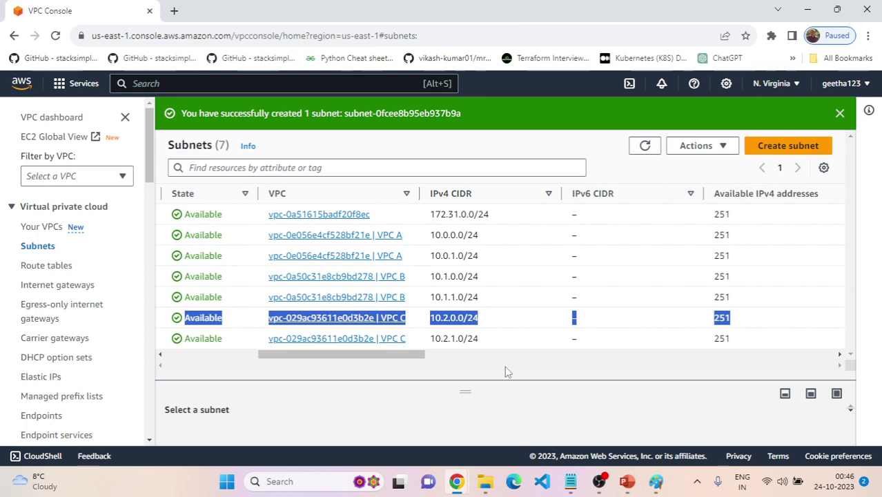
{"action": "left_click_drag", "start_coordinate": [433, 235], "coordinate": [749, 355]}
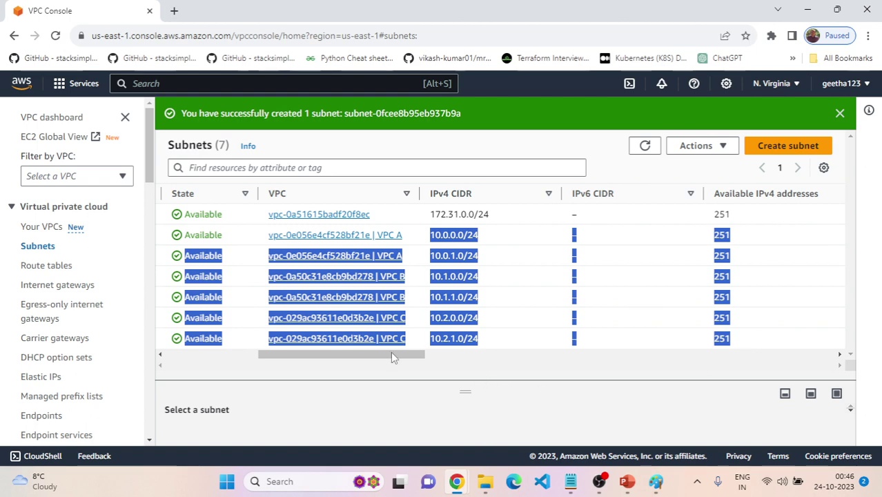
{"action": "left_click_drag", "start_coordinate": [391, 357], "coordinate": [398, 357]}
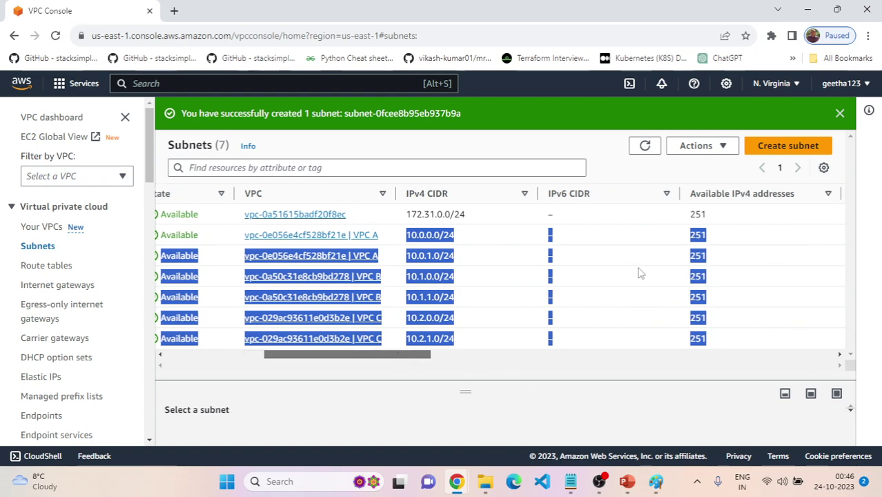
{"action": "left_click", "coordinate": [676, 243]}
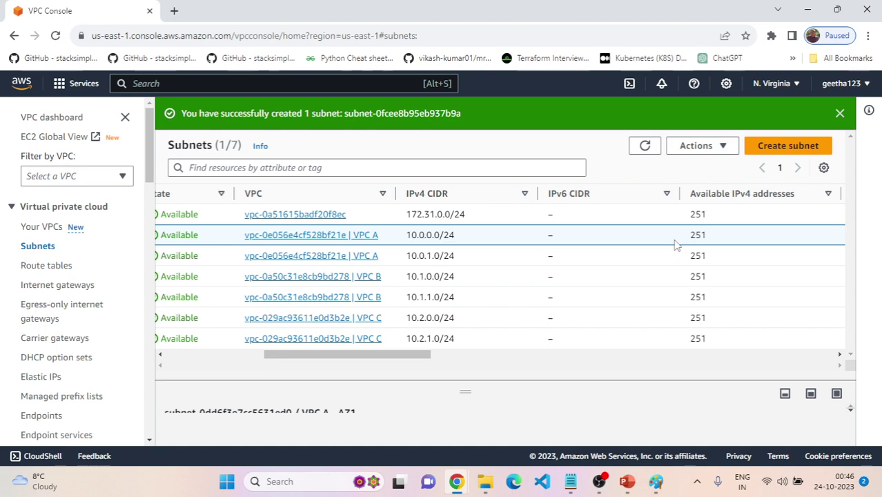
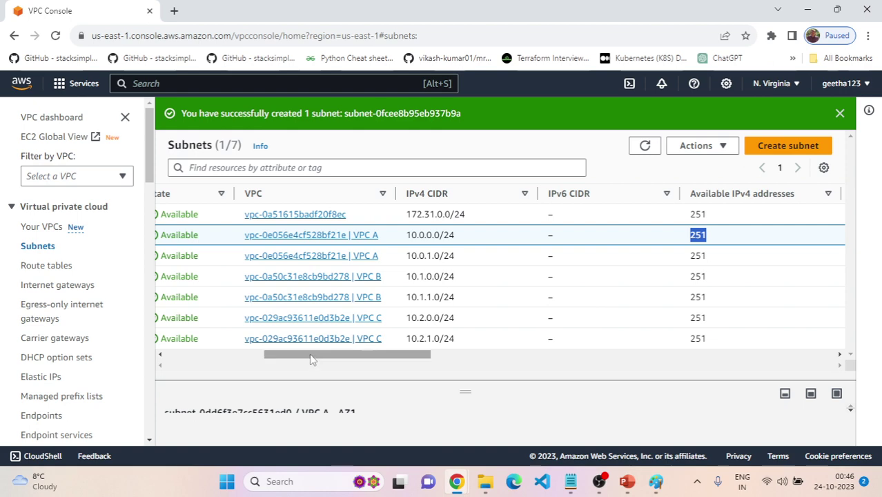
{"action": "scroll", "coordinate": [269, 353], "scroll_direction": "left", "scroll_amount": 4}
Compare the workshop's expected subnet list and read section 1.3 on deploying internet gateways
{"action": "key", "text": "alt+Tab"}
{"action": "scroll", "coordinate": [404, 283], "scroll_direction": "down", "scroll_amount": 10}
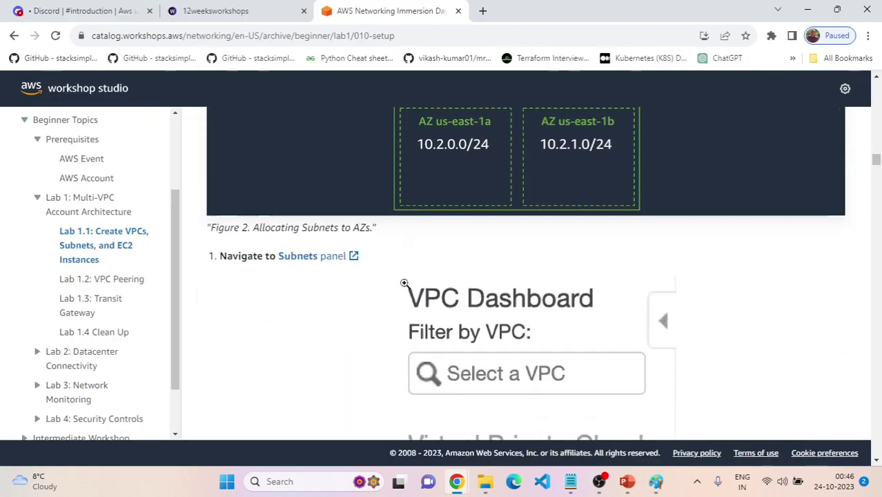
{"action": "scroll", "coordinate": [405, 283], "scroll_direction": "down", "scroll_amount": 12}
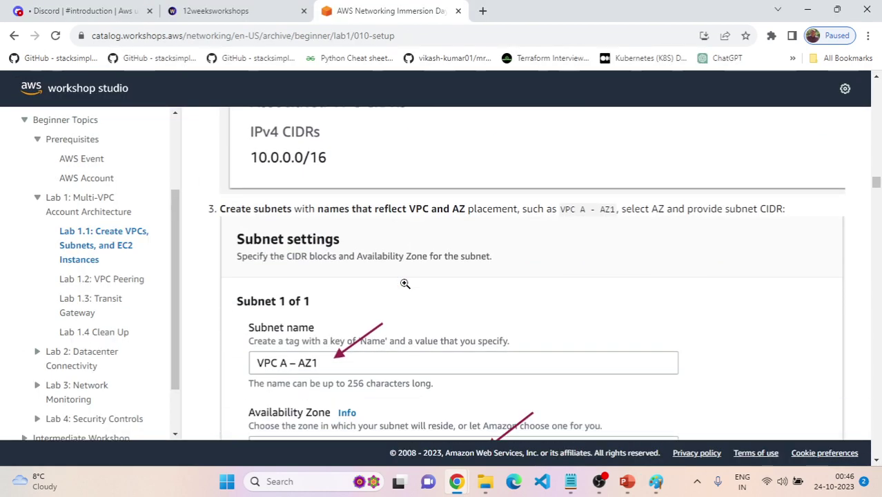
{"action": "scroll", "coordinate": [405, 283], "scroll_direction": "down", "scroll_amount": 12}
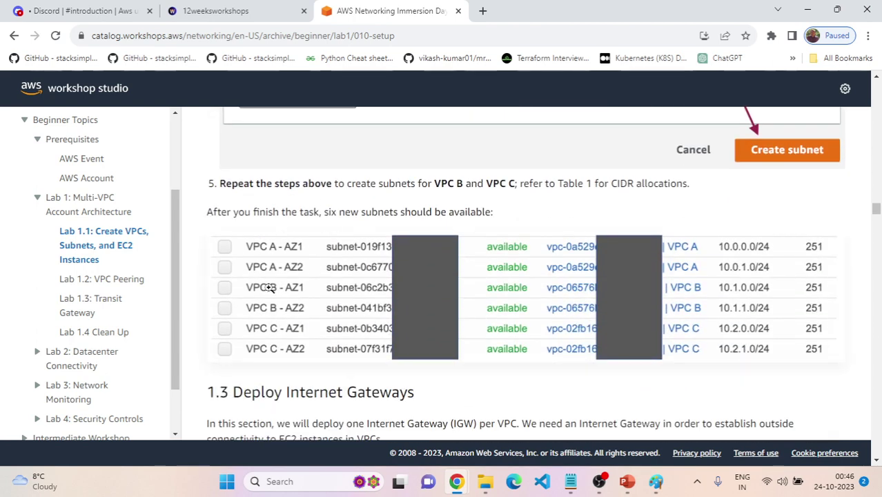
{"action": "scroll", "coordinate": [259, 272], "scroll_direction": "down", "scroll_amount": 3}
{"action": "scroll", "coordinate": [317, 216], "scroll_direction": "down", "scroll_amount": 1}
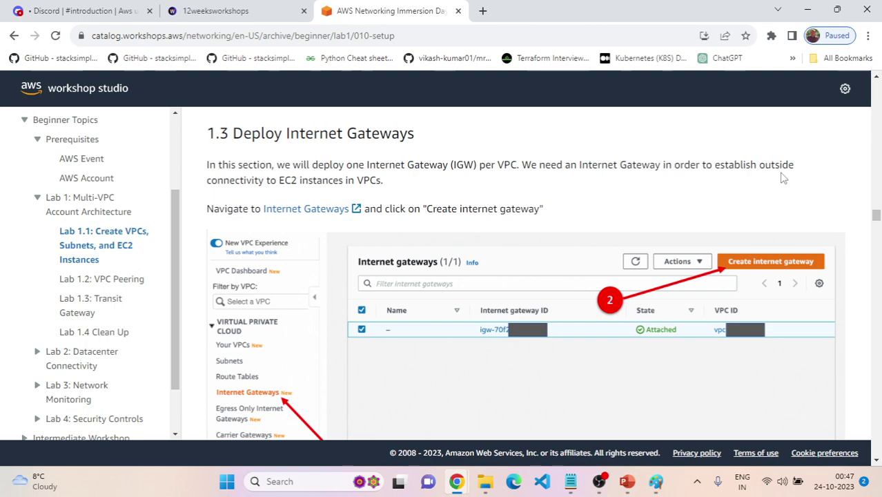
{"action": "scroll", "coordinate": [568, 200], "scroll_direction": "down", "scroll_amount": 1}
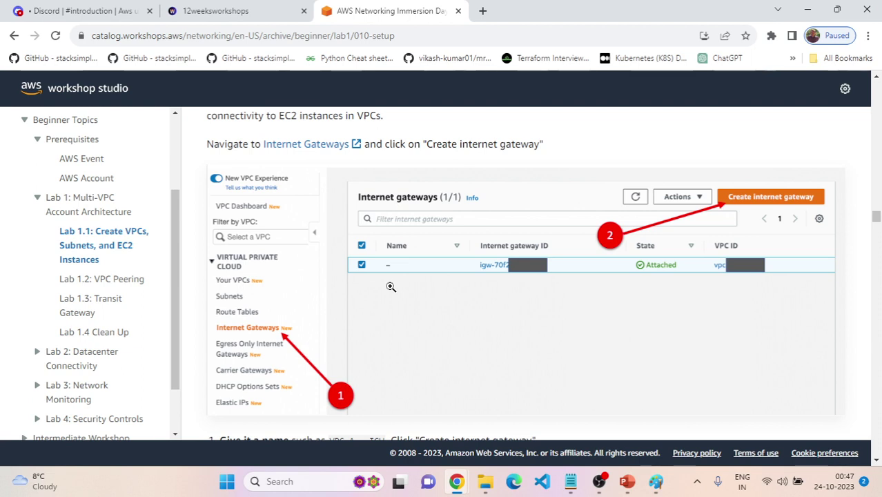
{"action": "scroll", "coordinate": [353, 313], "scroll_direction": "down", "scroll_amount": 1}
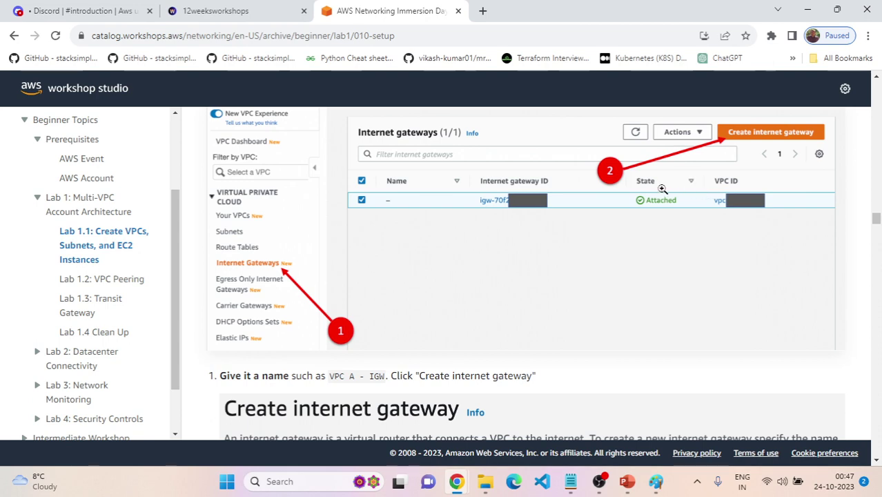
Start creating a new internet gateway in the VPC console
{"action": "key", "text": "alt+Tab"}
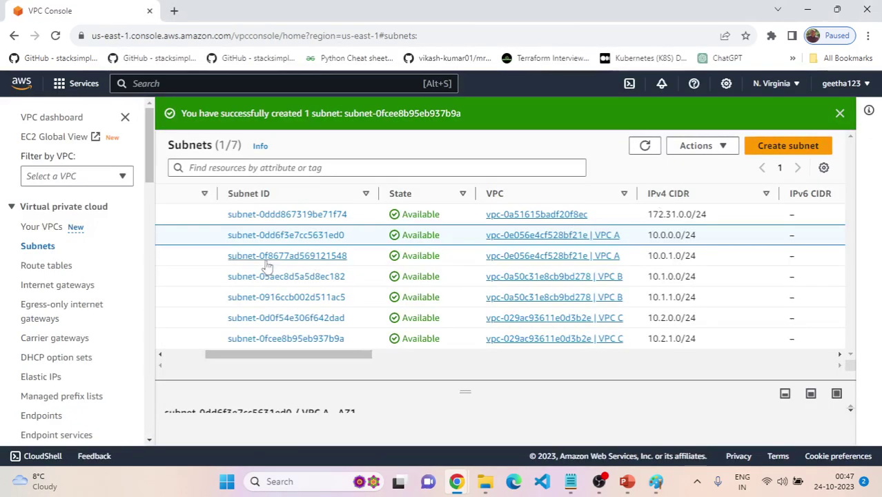
{"action": "left_click", "coordinate": [60, 285]}
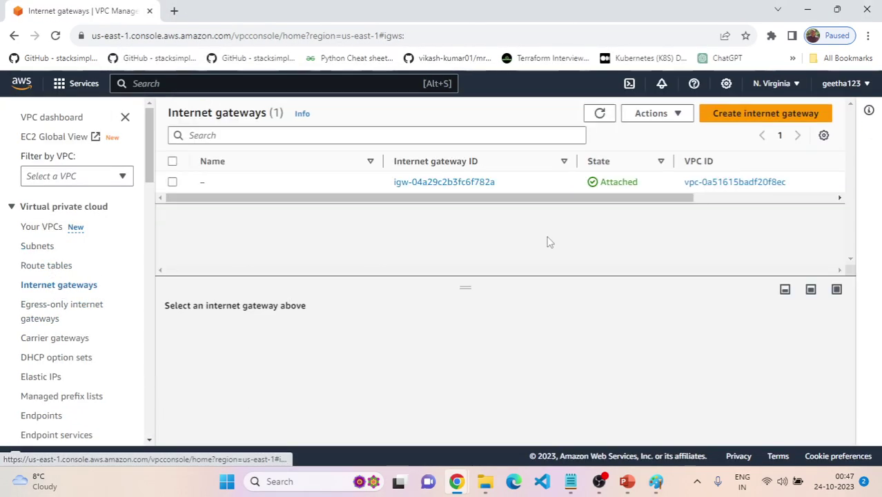
{"action": "left_click", "coordinate": [787, 114]}
{"action": "left_click", "coordinate": [243, 268]}
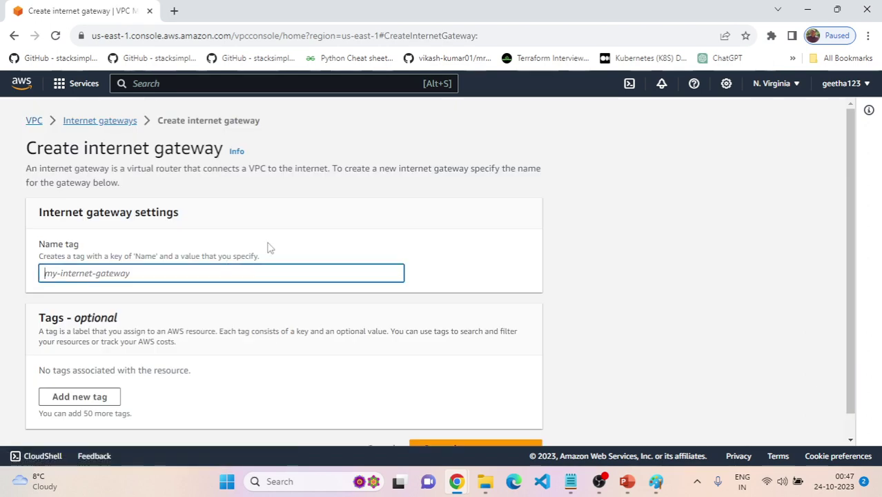
{"action": "scroll", "coordinate": [310, 222], "scroll_direction": "down", "scroll_amount": 1}
Look up the gateway naming example in the workshop guide and set the internet gateway's name tag to VPC A - IGW
{"action": "key", "text": "alt+Tab"}
{"action": "scroll", "coordinate": [601, 276], "scroll_direction": "down", "scroll_amount": 2}
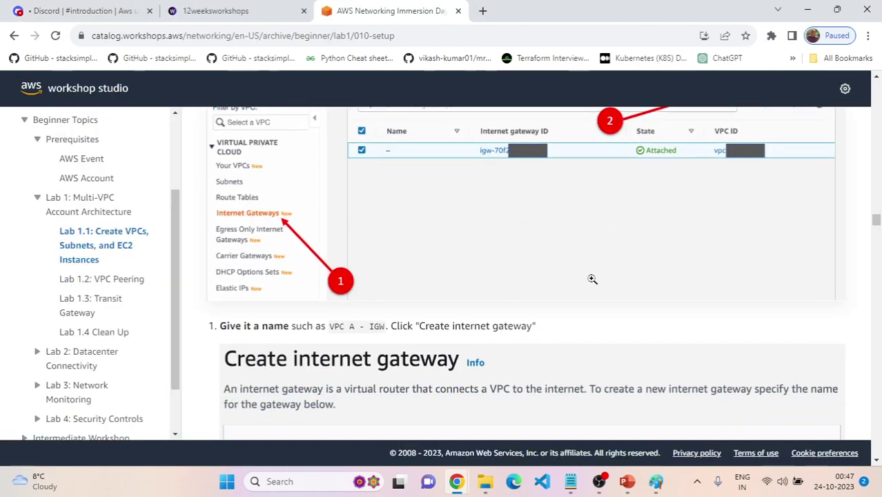
{"action": "scroll", "coordinate": [592, 279], "scroll_direction": "down", "scroll_amount": 3}
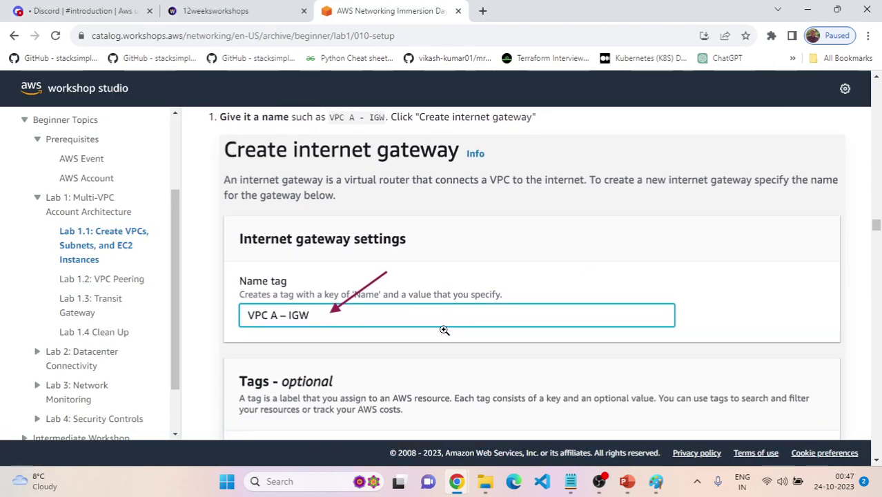
{"action": "scroll", "coordinate": [283, 317], "scroll_direction": "down", "scroll_amount": 1}
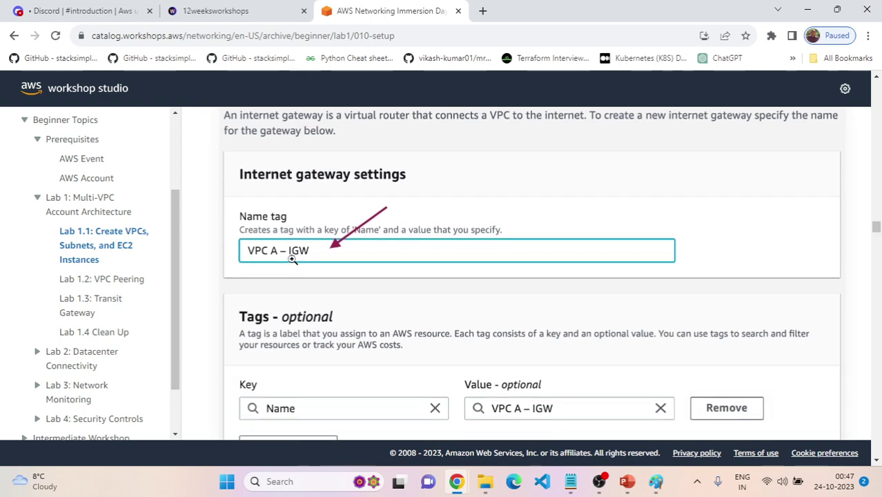
{"action": "key", "text": "alt+Tab"}
{"action": "type", "text": "V"}
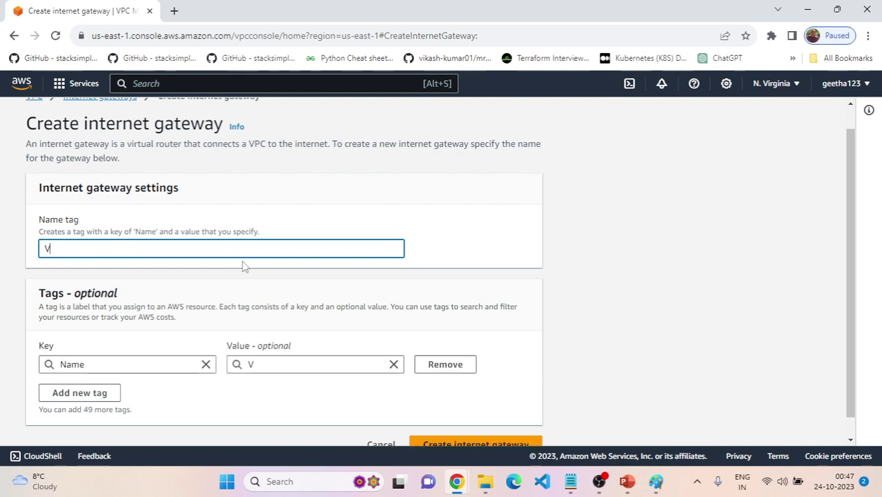
{"action": "type", "text": "PC A -IGW"}
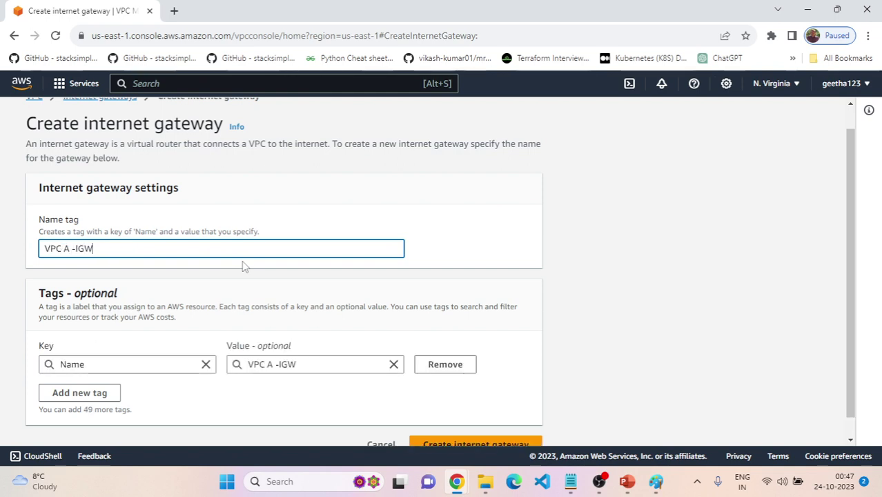
{"action": "key", "text": "alt+Tab"}
{"action": "key", "text": "alt+Tab"}
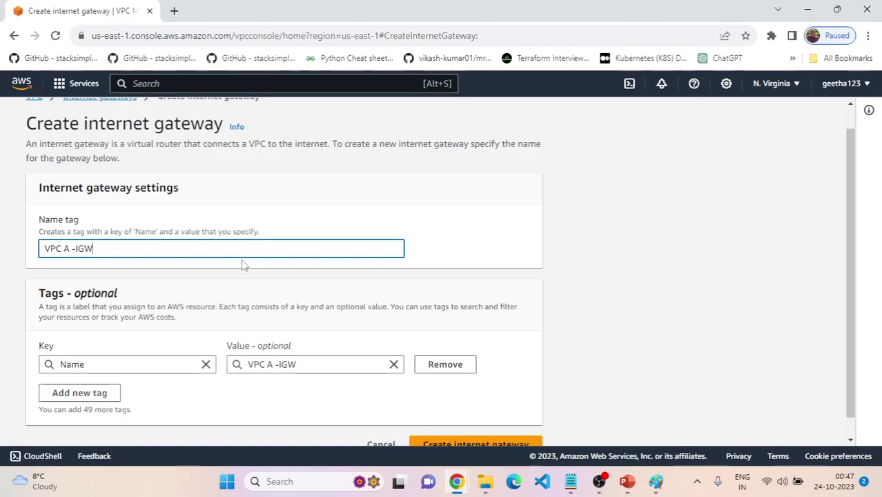
{"action": "left_click", "coordinate": [76, 249]}
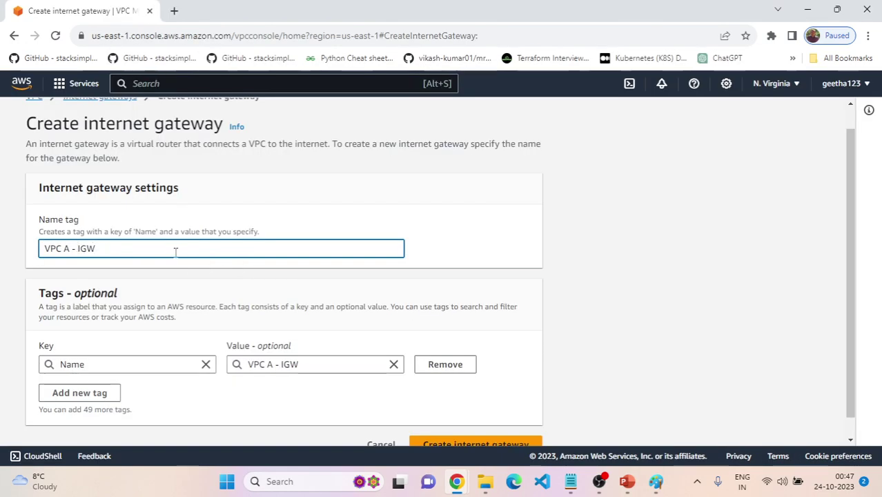
Check the remaining creation instructions in the workshop guide and create the VPC A - IGW internet gateway
{"action": "key", "text": "alt+Tab"}
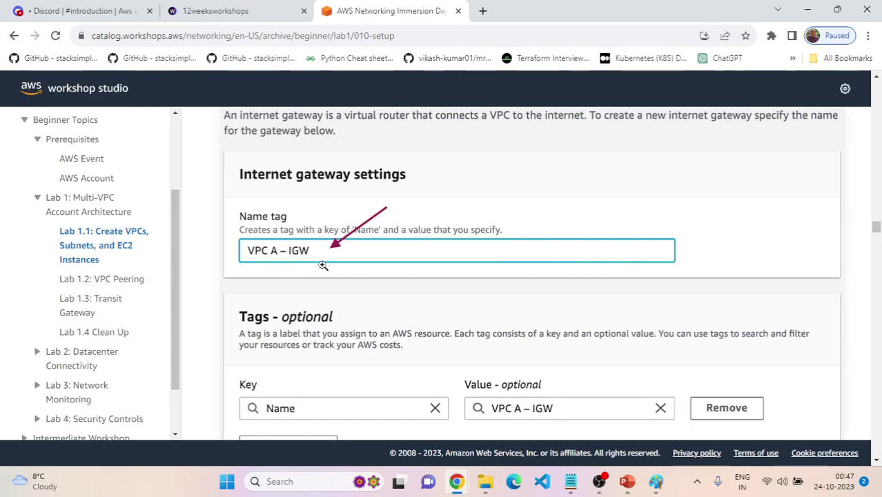
{"action": "scroll", "coordinate": [331, 268], "scroll_direction": "down", "scroll_amount": 1}
{"action": "scroll", "coordinate": [332, 268], "scroll_direction": "down", "scroll_amount": 2}
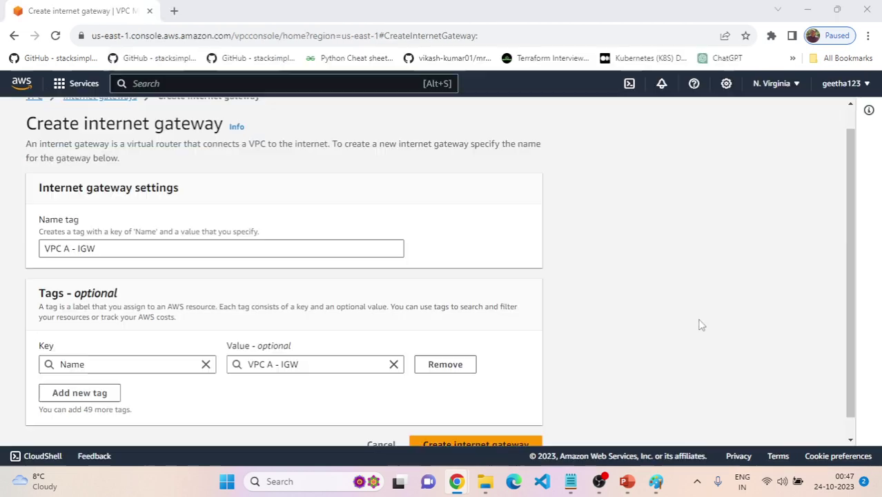
{"action": "key", "text": "alt+Tab"}
{"action": "scroll", "coordinate": [374, 343], "scroll_direction": "down", "scroll_amount": 1}
{"action": "left_click", "coordinate": [508, 425]}
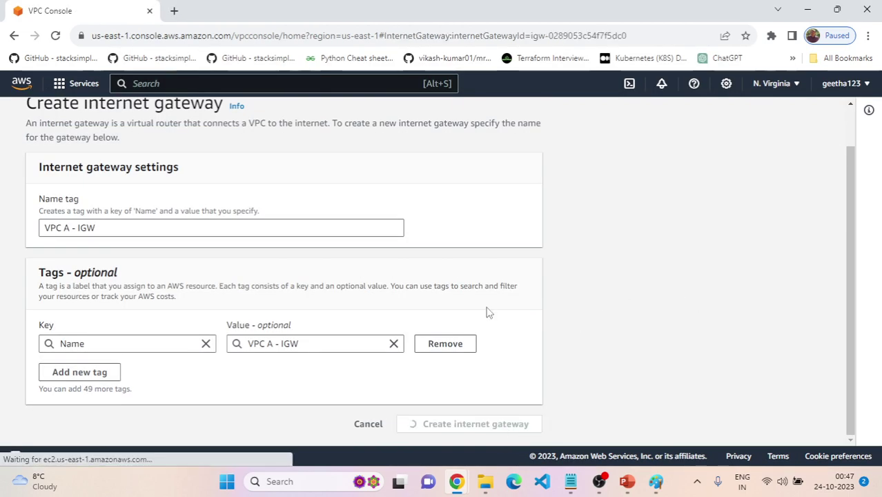
Check the workshop guide's instructions for attaching a gateway, and attach the VPC A - IGW internet gateway to VPC A
{"action": "key", "text": "alt+Tab"}
{"action": "scroll", "coordinate": [442, 298], "scroll_direction": "down", "scroll_amount": 2}
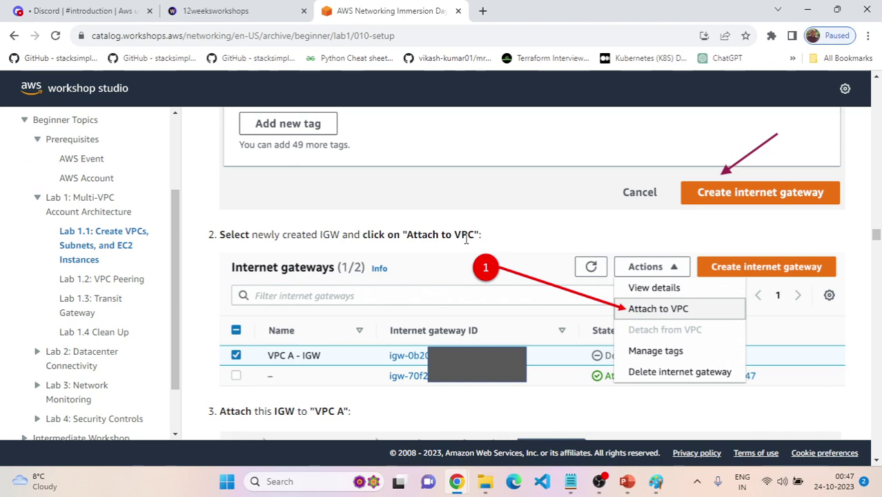
{"action": "key", "text": "alt+Tab"}
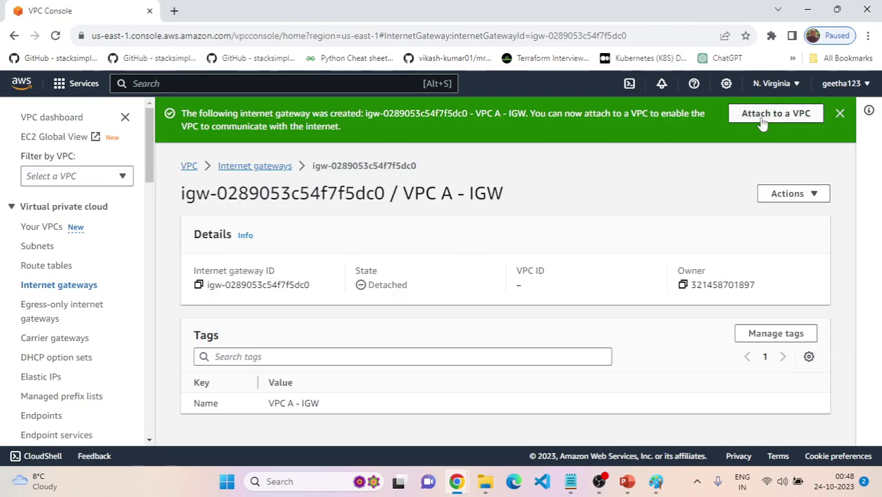
{"action": "key", "text": "alt+Tab"}
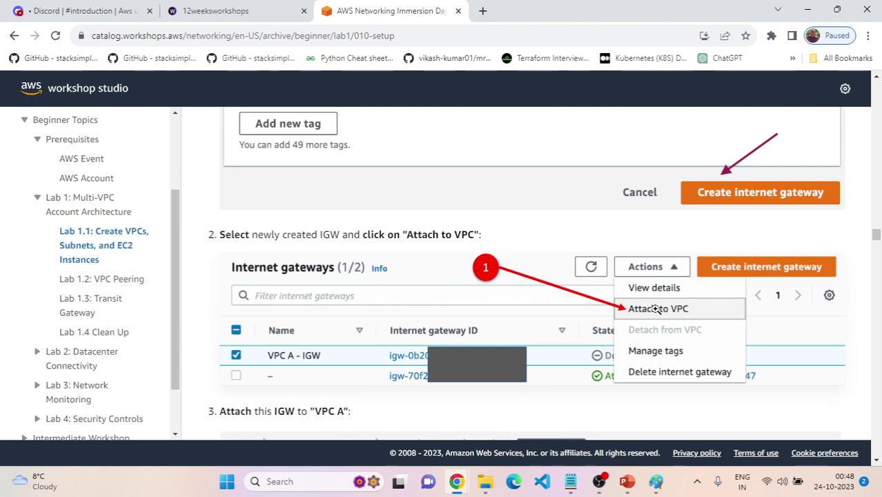
{"action": "key", "text": "alt+Tab"}
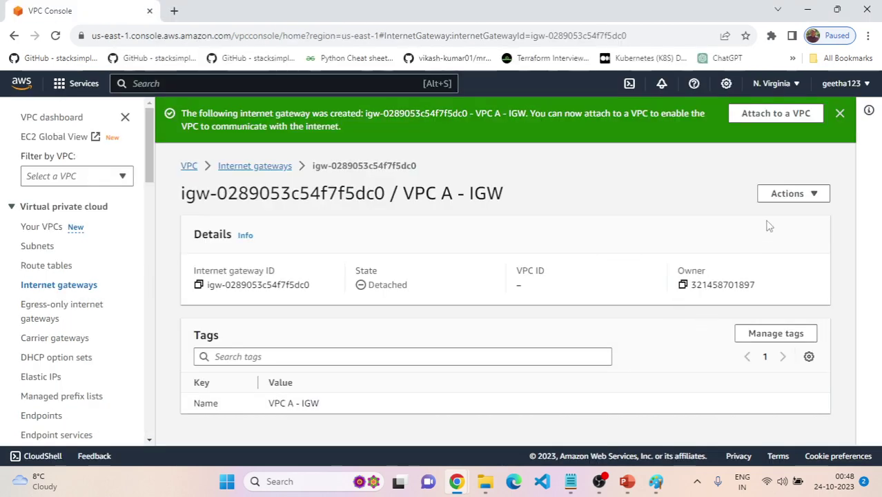
{"action": "left_click", "coordinate": [787, 194]}
{"action": "left_click", "coordinate": [767, 214]}
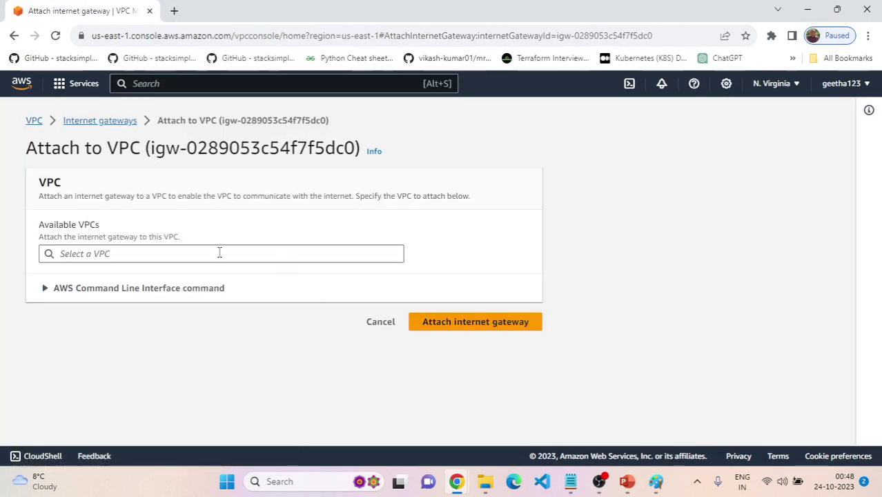
{"action": "left_click", "coordinate": [220, 252]}
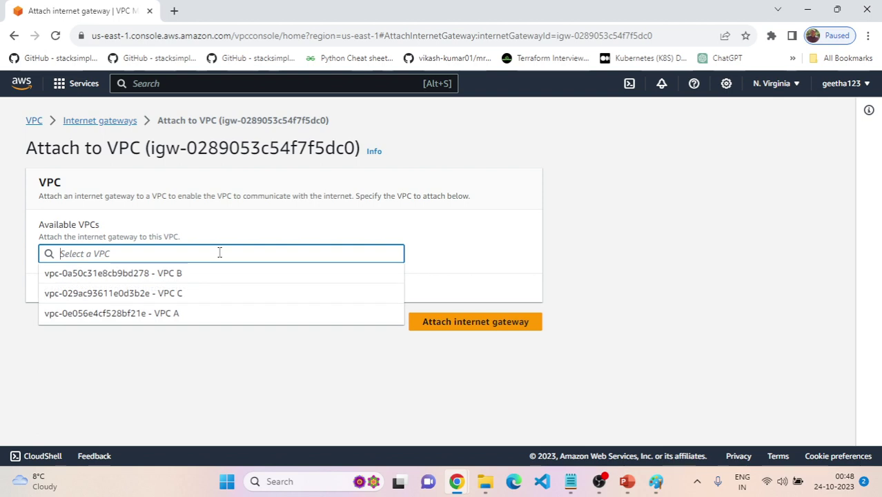
{"action": "left_click", "coordinate": [164, 321]}
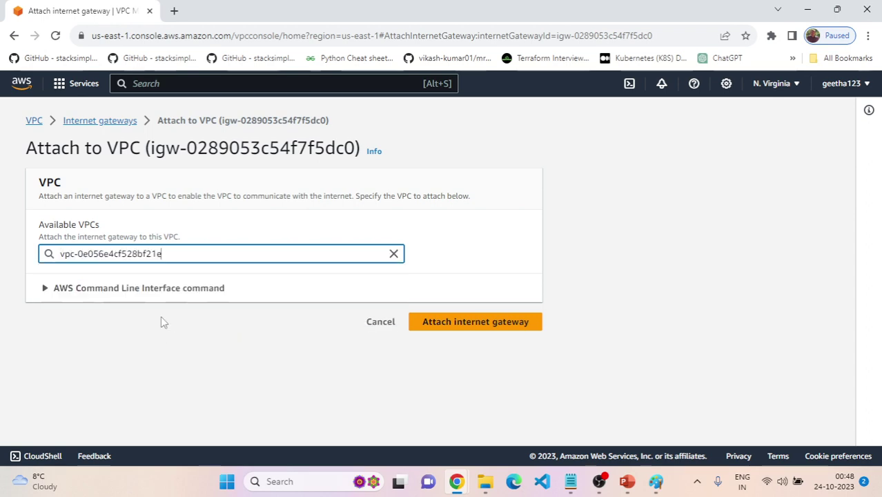
{"action": "left_click", "coordinate": [461, 332]}
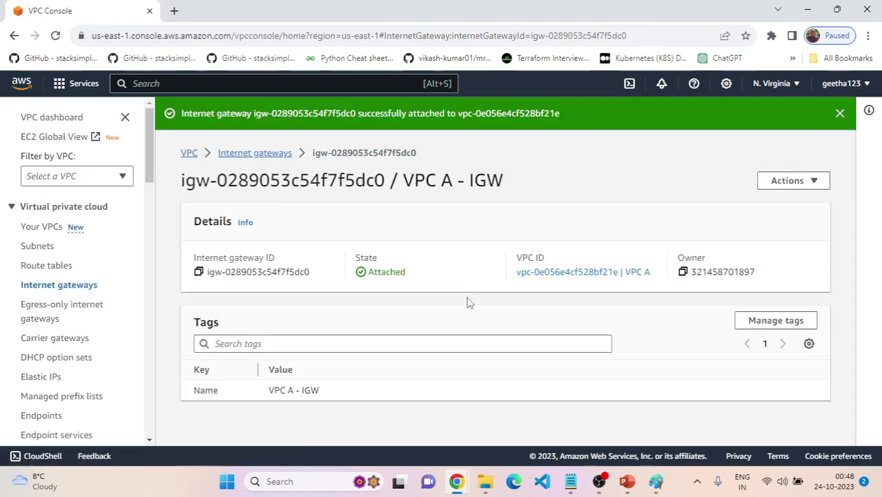
Read the workshop guide's remaining internet gateway instructions, including the repeat step and gateway names for VPC B and VPC C
{"action": "key", "text": "alt+Tab"}
{"action": "scroll", "coordinate": [447, 238], "scroll_direction": "down", "scroll_amount": 3}
{"action": "scroll", "coordinate": [448, 239], "scroll_direction": "up", "scroll_amount": 2}
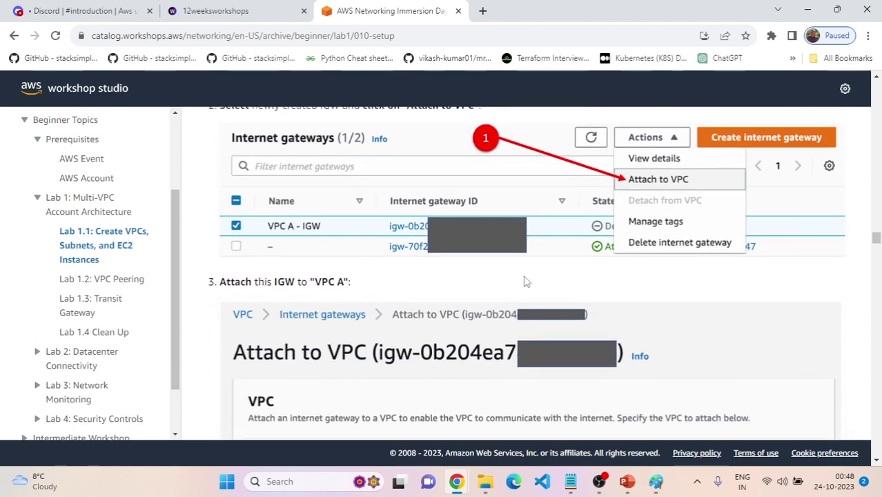
{"action": "scroll", "coordinate": [525, 281], "scroll_direction": "up", "scroll_amount": 2}
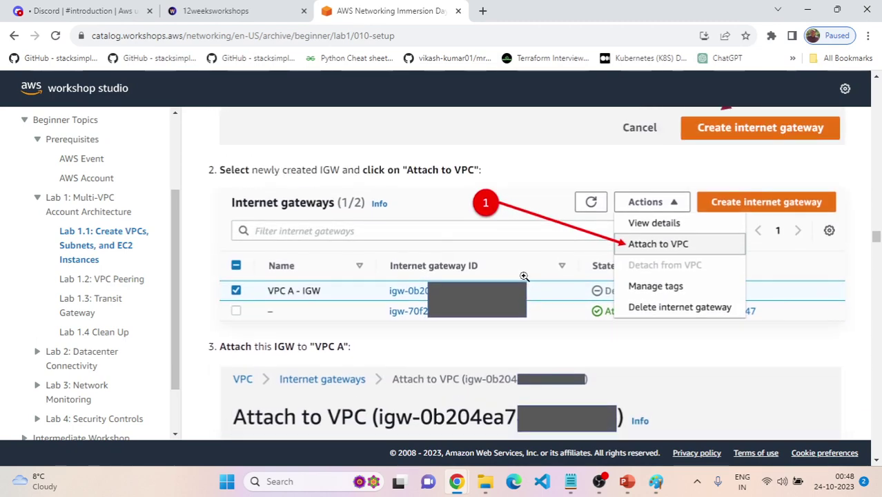
{"action": "scroll", "coordinate": [525, 276], "scroll_direction": "down", "scroll_amount": 10}
{"action": "scroll", "coordinate": [525, 276], "scroll_direction": "down", "scroll_amount": 7}
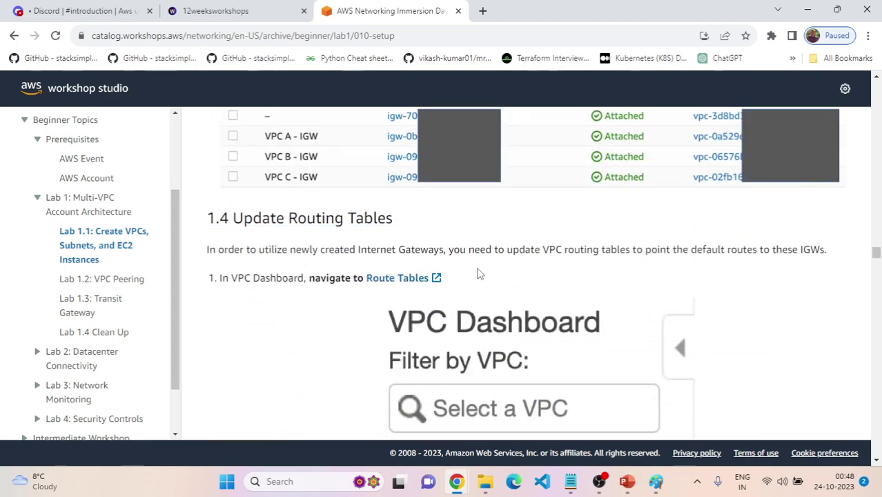
{"action": "scroll", "coordinate": [470, 259], "scroll_direction": "up", "scroll_amount": 4}
{"action": "scroll", "coordinate": [398, 307], "scroll_direction": "up", "scroll_amount": 2}
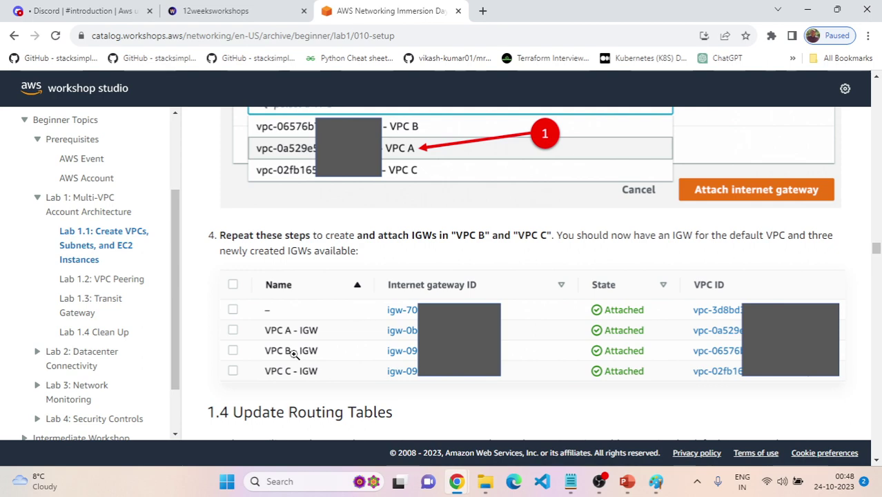
Return to the VPC console and create an internet gateway with the name tag VPC B - IGW
{"action": "key", "text": "alt+Tab"}
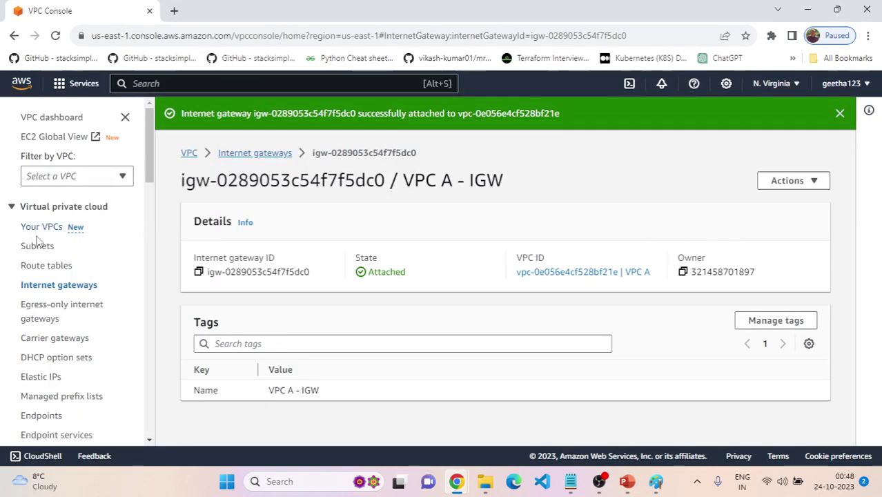
{"action": "left_click", "coordinate": [49, 287]}
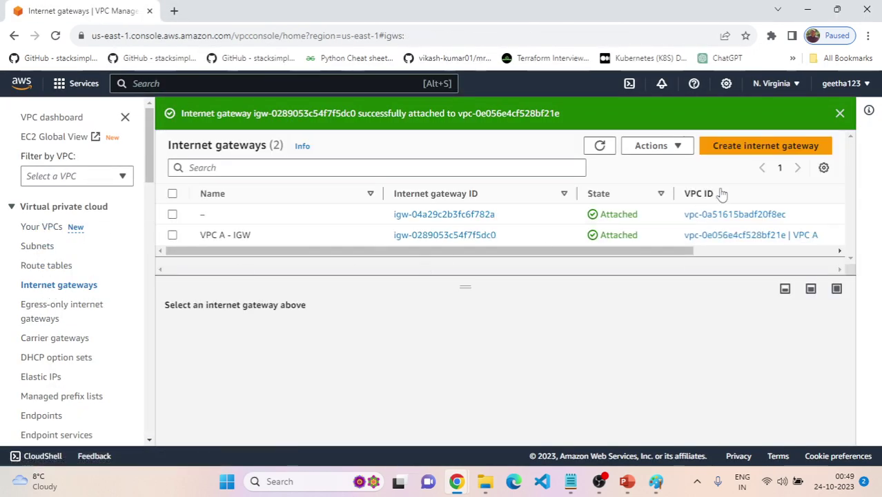
{"action": "left_click", "coordinate": [729, 146]}
{"action": "left_click", "coordinate": [77, 273]}
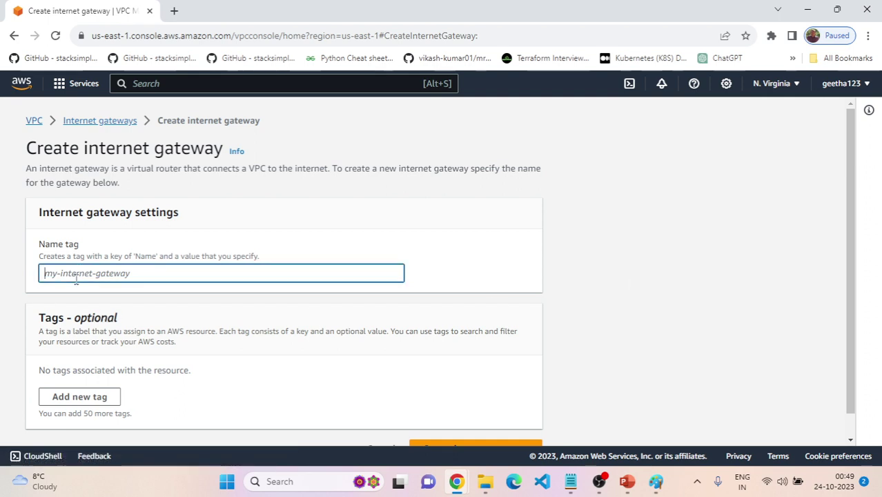
{"action": "type", "text": "VPC"}
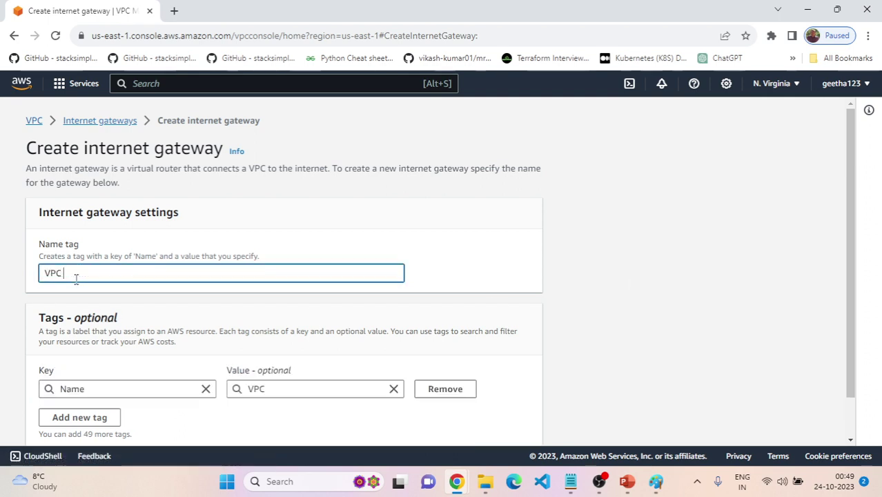
{"action": "type", "text": " B - IGW"}
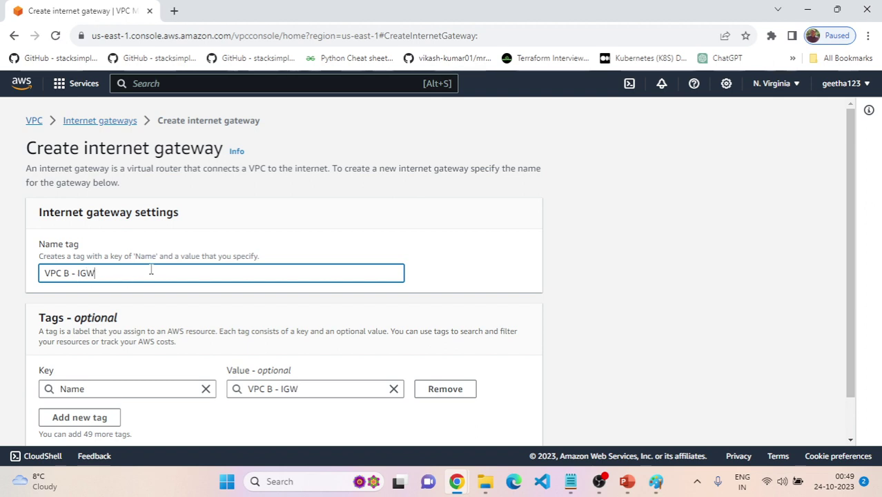
{"action": "scroll", "coordinate": [235, 247], "scroll_direction": "down", "scroll_amount": 1}
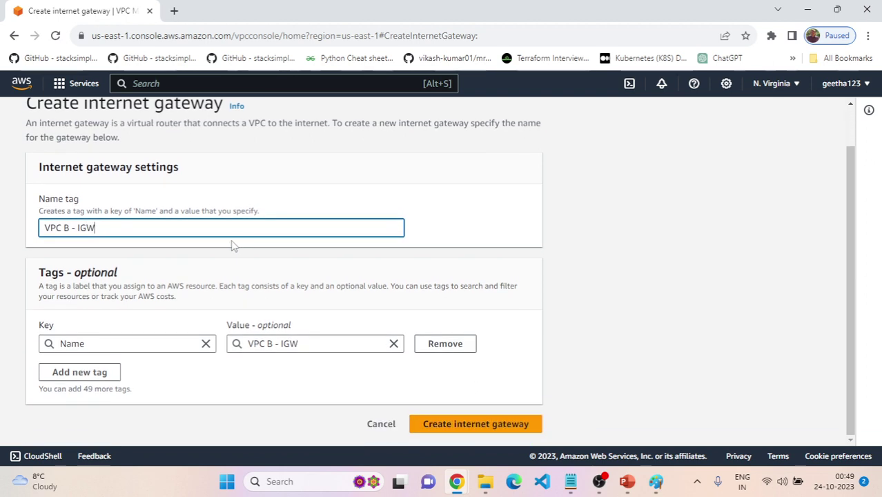
{"action": "left_click", "coordinate": [443, 425]}
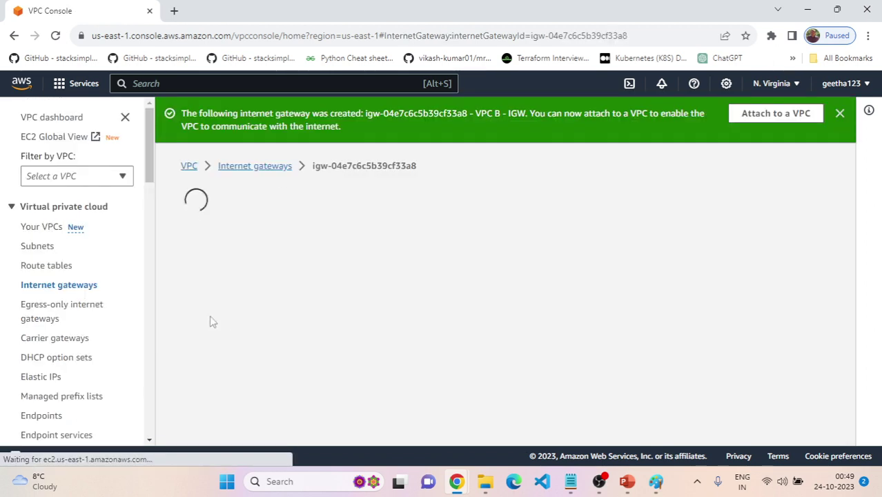
Attach the VPC B - IGW internet gateway to VPC B
{"action": "left_click", "coordinate": [781, 195]}
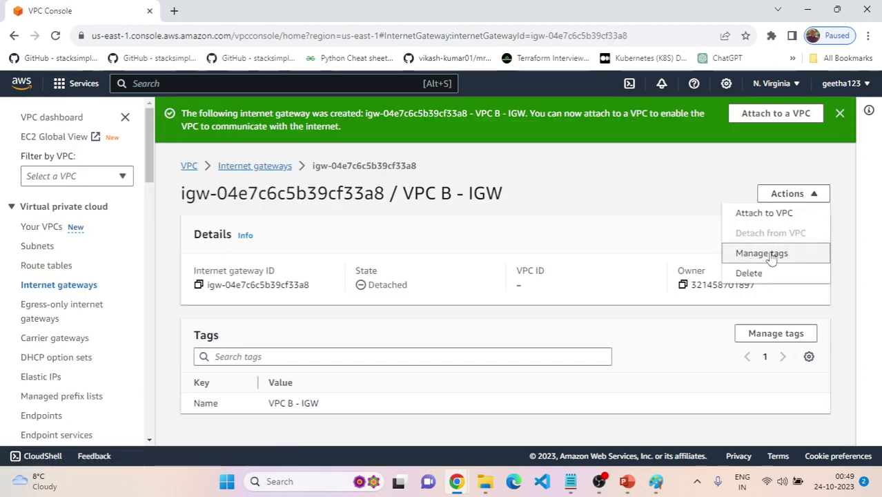
{"action": "left_click", "coordinate": [778, 213]}
{"action": "left_click", "coordinate": [303, 251]}
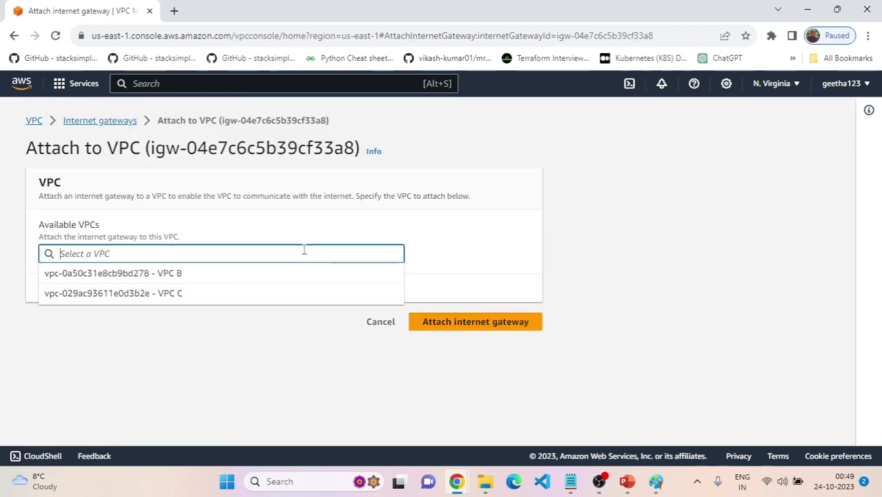
{"action": "left_click", "coordinate": [193, 275]}
{"action": "left_click", "coordinate": [461, 323]}
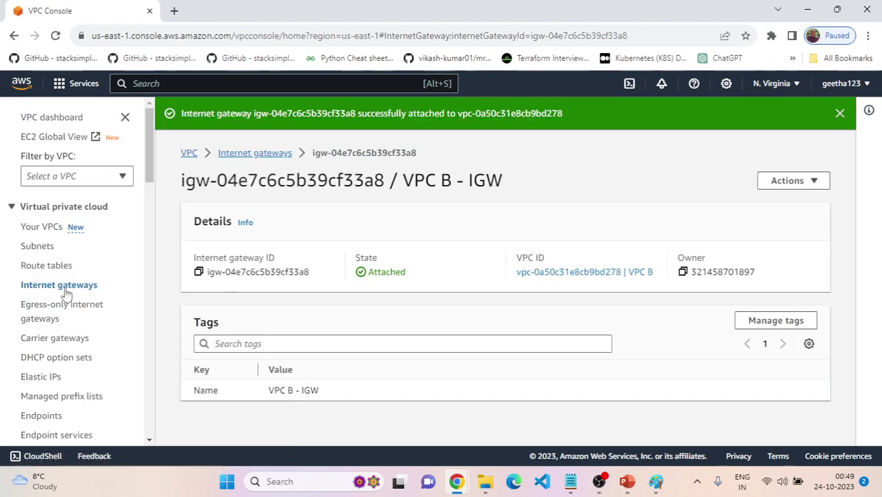
Create another internet gateway with the name tag VPC C - IGW
{"action": "left_click", "coordinate": [62, 288]}
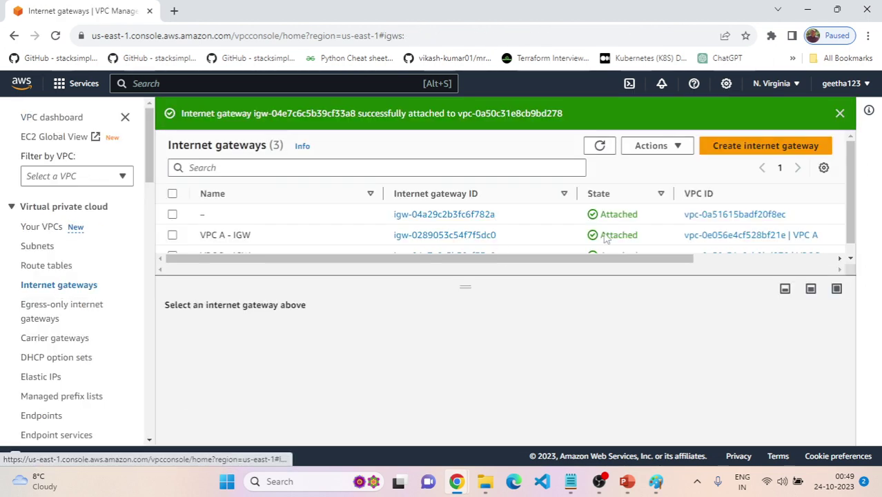
{"action": "left_click", "coordinate": [753, 147]}
{"action": "left_click", "coordinate": [178, 276]}
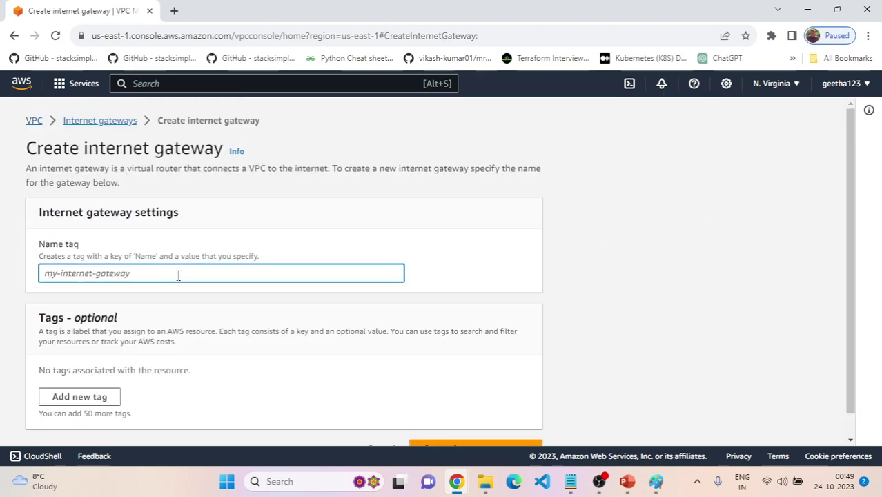
{"action": "type", "text": "VPC C - "}
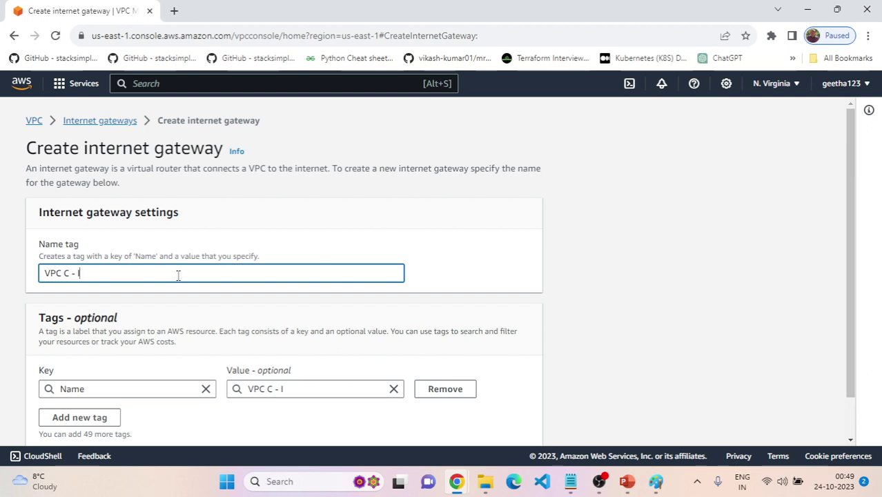
{"action": "type", "text": "IGW"}
{"action": "scroll", "coordinate": [404, 367], "scroll_direction": "down", "scroll_amount": 1}
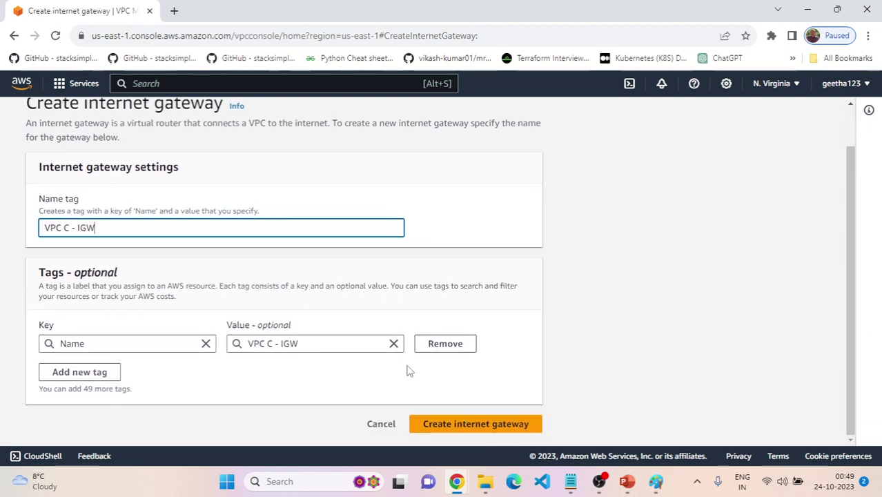
{"action": "left_click", "coordinate": [445, 432]}
Attach the VPC C - IGW internet gateway to VPC C and enlarge the internet gateways list to show every gateway
{"action": "left_click", "coordinate": [787, 194]}
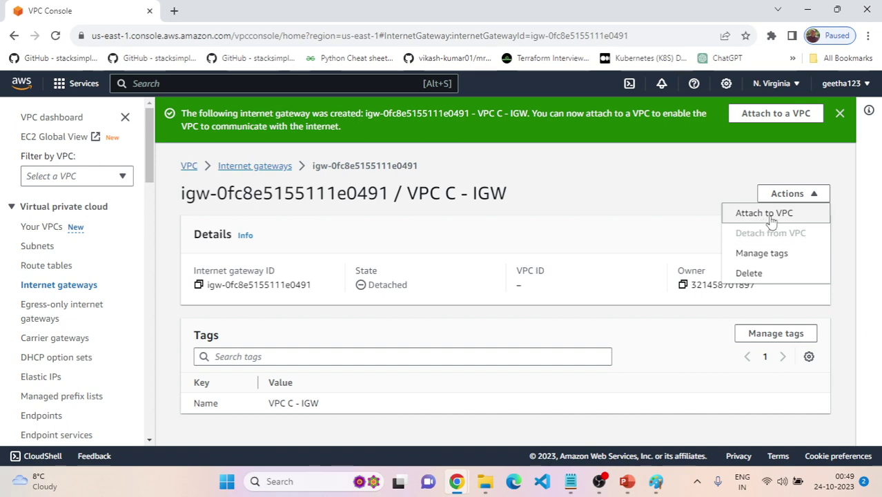
{"action": "left_click", "coordinate": [771, 216]}
{"action": "left_click", "coordinate": [277, 257]}
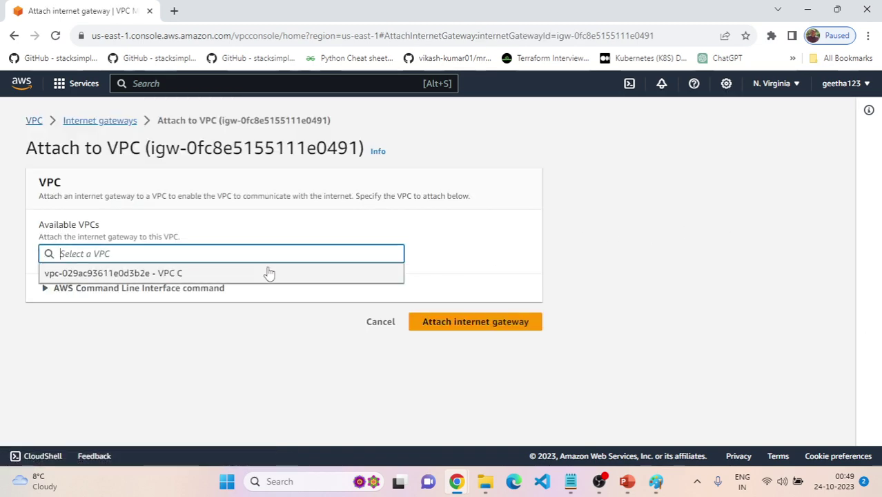
{"action": "left_click", "coordinate": [242, 276]}
{"action": "left_click", "coordinate": [462, 323]}
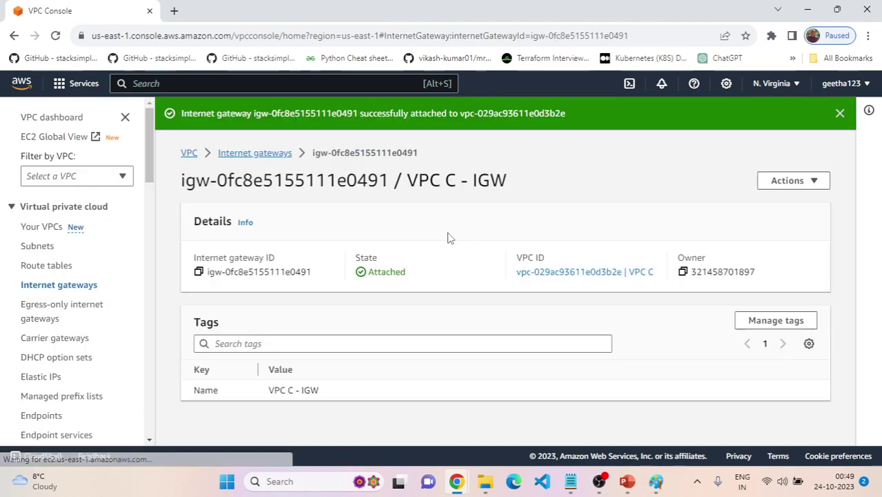
{"action": "left_click", "coordinate": [49, 282]}
{"action": "left_click_drag", "start_coordinate": [461, 280], "coordinate": [476, 386]}
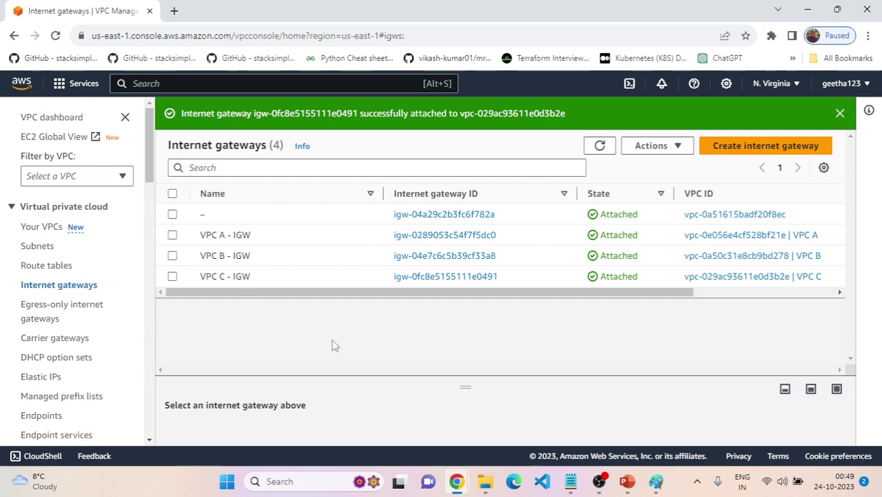
Read section 1.4 of the workshop guide on updating routing tables and naming each route table by its VPC
{"action": "key", "text": "alt+Tab"}
{"action": "scroll", "coordinate": [456, 318], "scroll_direction": "down", "scroll_amount": 1}
{"action": "scroll", "coordinate": [456, 317], "scroll_direction": "down", "scroll_amount": 3}
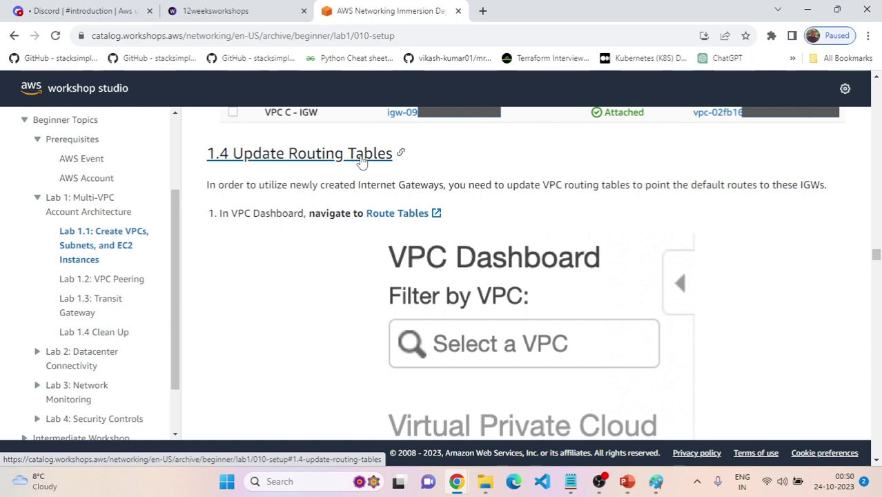
{"action": "scroll", "coordinate": [379, 231], "scroll_direction": "down", "scroll_amount": 1}
{"action": "scroll", "coordinate": [379, 231], "scroll_direction": "up", "scroll_amount": 1}
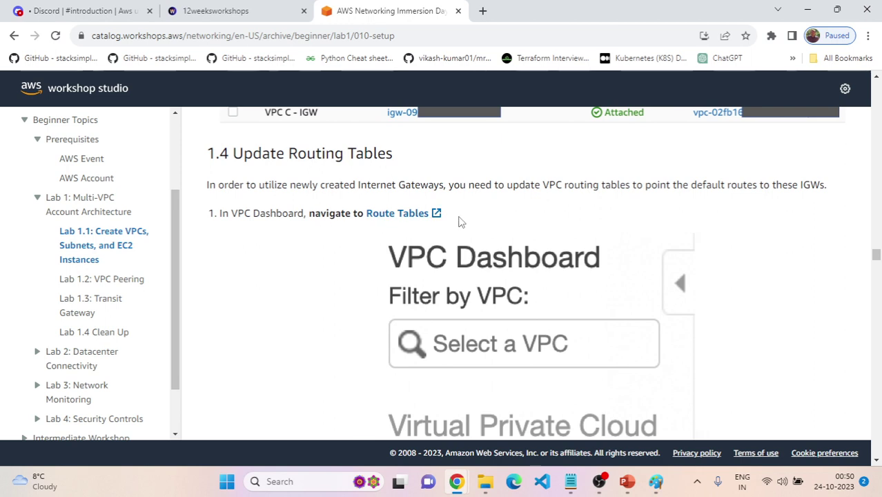
{"action": "scroll", "coordinate": [456, 229], "scroll_direction": "down", "scroll_amount": 5}
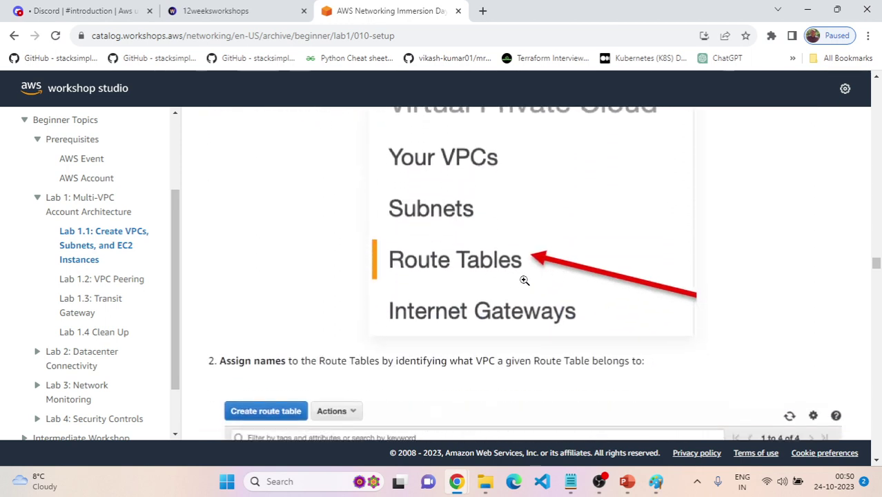
{"action": "scroll", "coordinate": [542, 280], "scroll_direction": "down", "scroll_amount": 2}
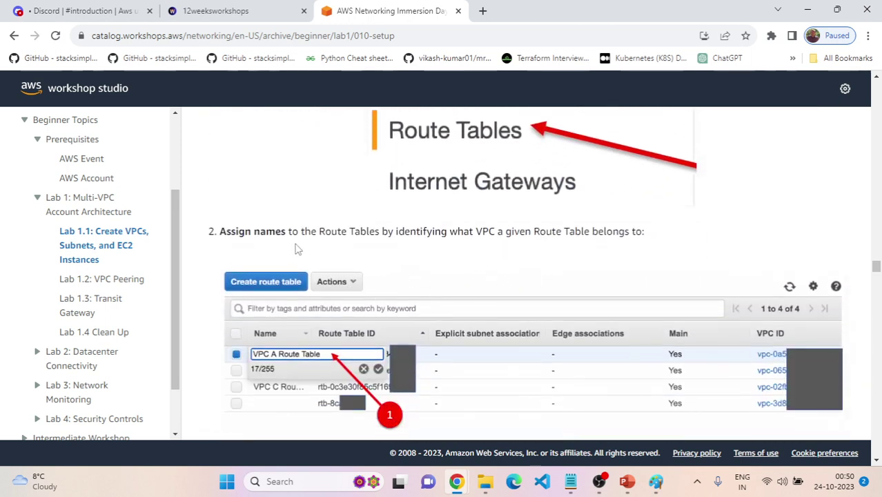
{"action": "key", "text": "alt+Tab"}
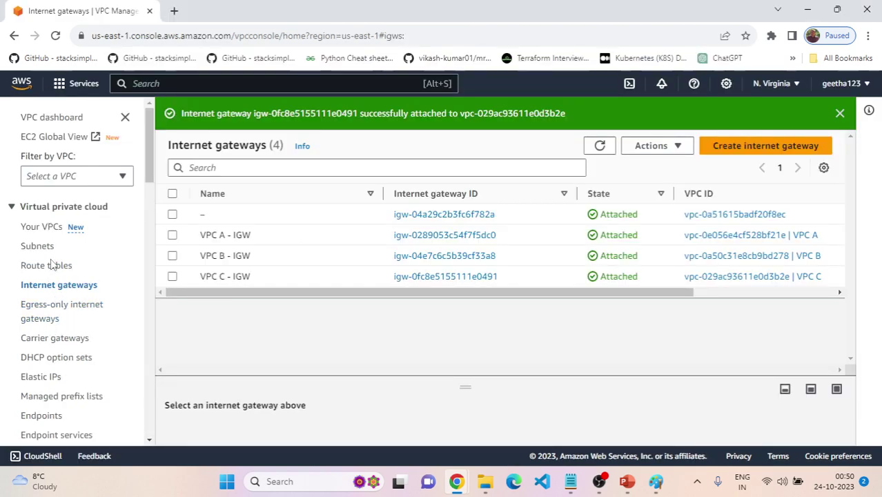
Open the list of route tables and read the workshop guide's instruction on assigning names to them
{"action": "left_click", "coordinate": [46, 266]}
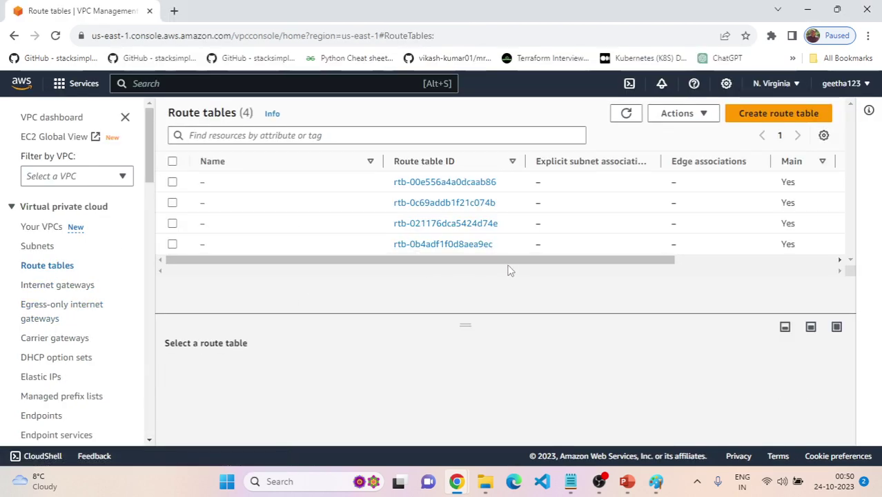
{"action": "key", "text": "alt+Tab"}
{"action": "scroll", "coordinate": [511, 269], "scroll_direction": "up", "scroll_amount": 1}
{"action": "scroll", "coordinate": [492, 262], "scroll_direction": "down", "scroll_amount": 1}
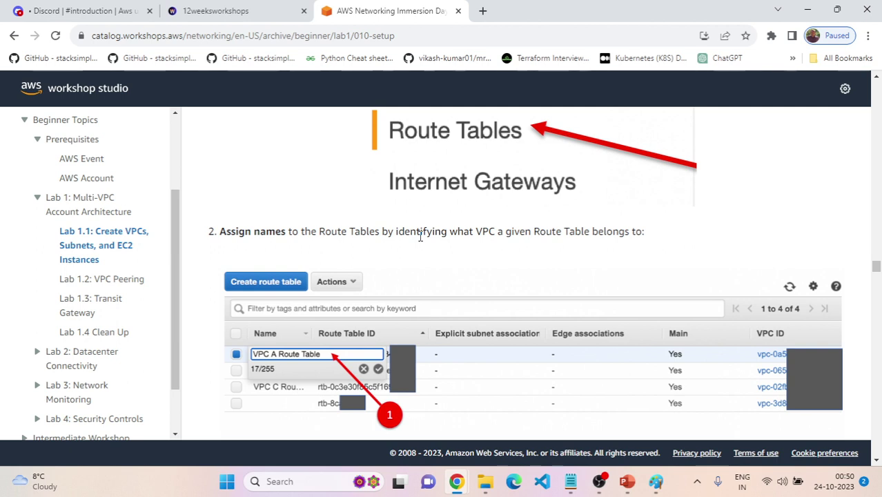
{"action": "scroll", "coordinate": [419, 237], "scroll_direction": "down", "scroll_amount": 1}
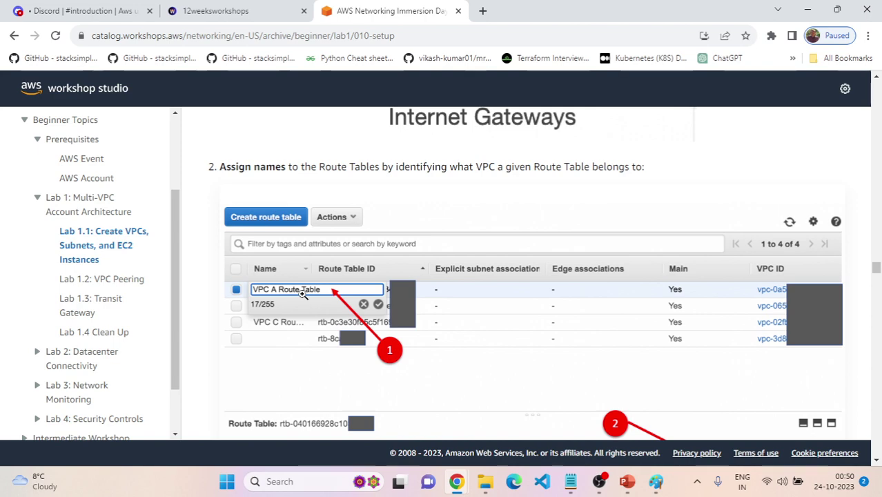
{"action": "key", "text": "alt+Tab"}
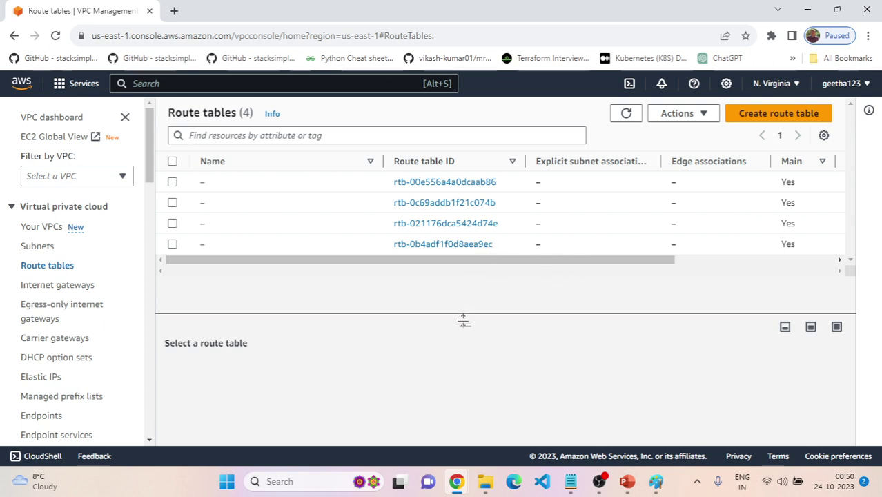
Inspect the details and routes of route table rtb-0c69addb1f21c074b
{"action": "left_click_drag", "start_coordinate": [464, 319], "coordinate": [456, 349]}
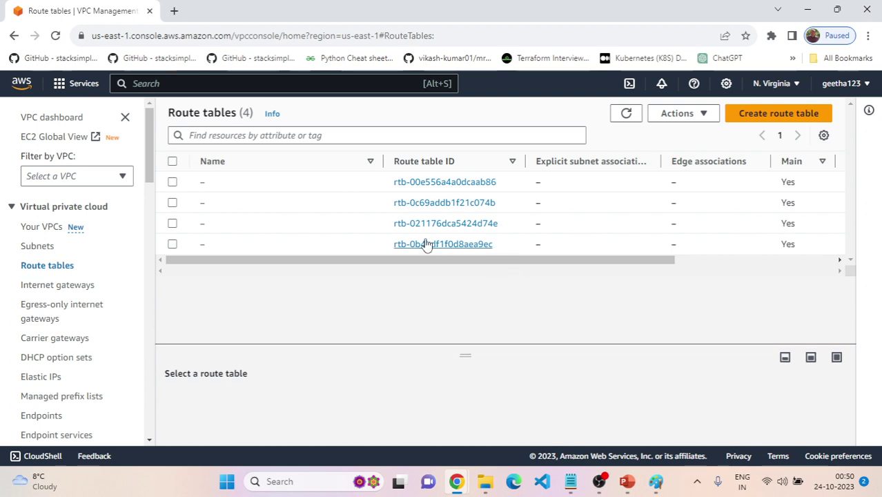
{"action": "left_click", "coordinate": [172, 203]}
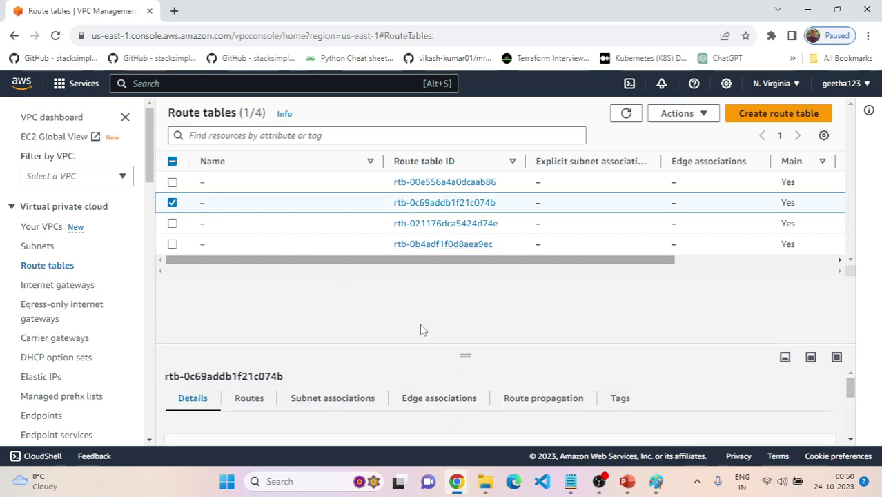
{"action": "left_click_drag", "start_coordinate": [464, 349], "coordinate": [481, 212]}
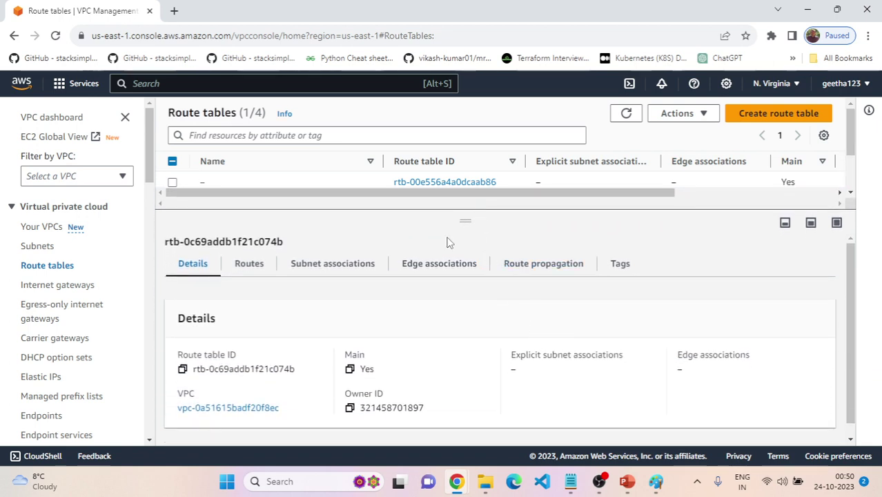
{"action": "left_click", "coordinate": [257, 266]}
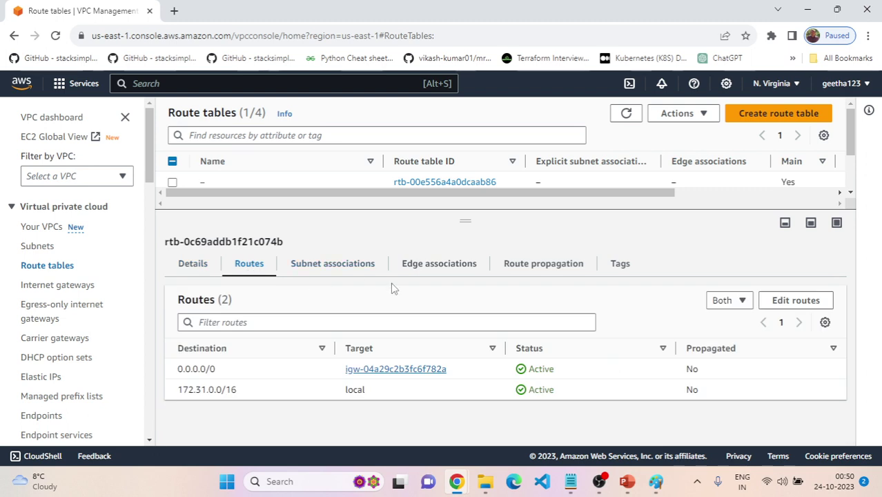
{"action": "left_click_drag", "start_coordinate": [466, 222], "coordinate": [469, 325]}
Read in the workshop guide where a route table's details show the VPC it belongs to
{"action": "key", "text": "alt+Tab"}
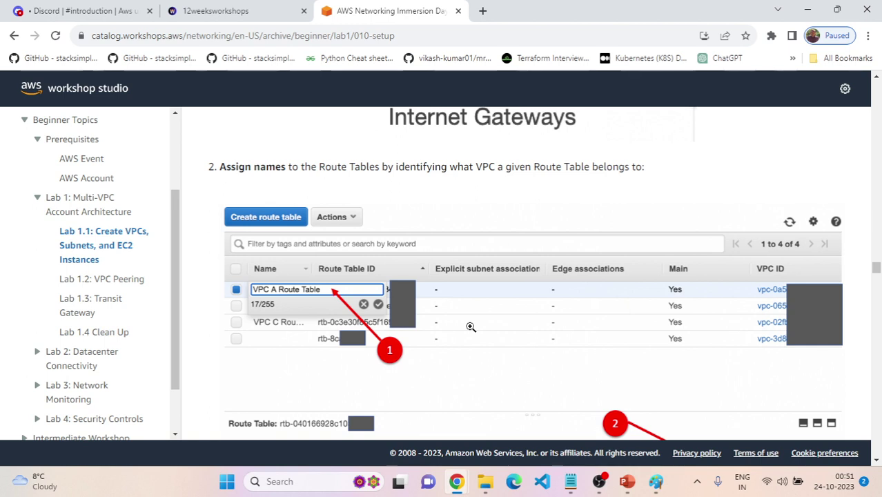
{"action": "scroll", "coordinate": [471, 327], "scroll_direction": "down", "scroll_amount": 1}
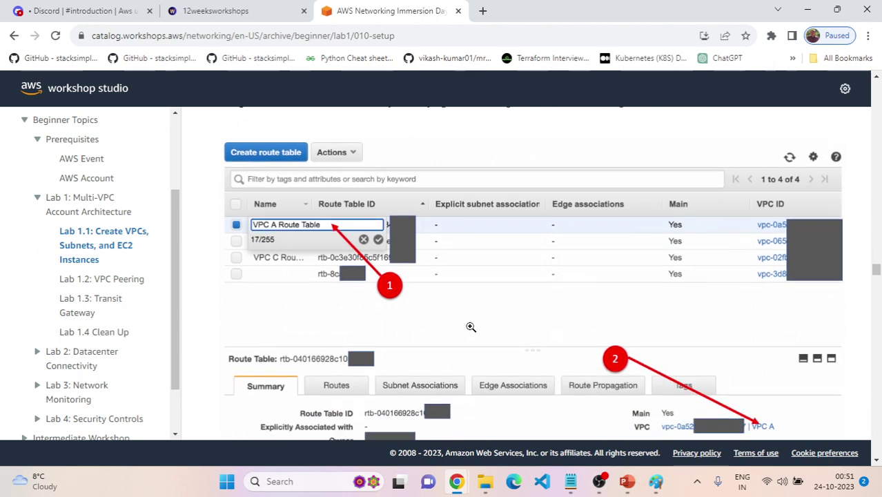
{"action": "scroll", "coordinate": [471, 326], "scroll_direction": "down", "scroll_amount": 1}
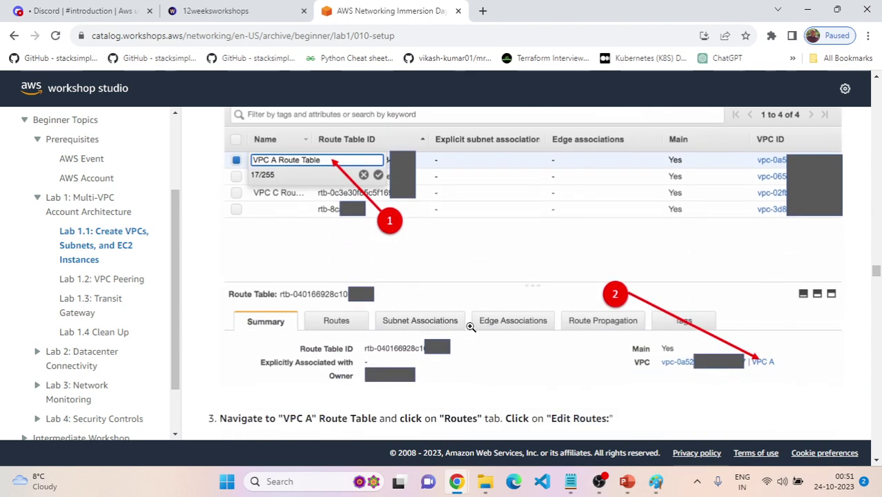
{"action": "key", "text": "alt+Tab"}
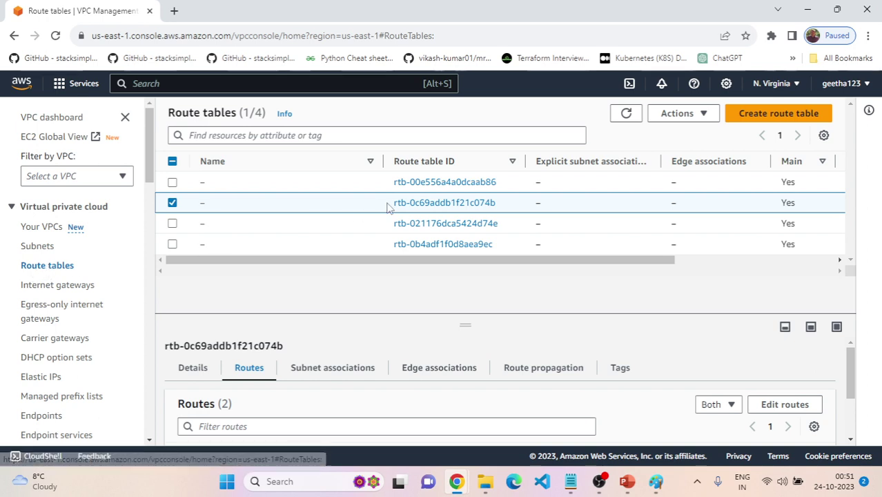
Check in the details of route table rtb-00e556a4a0dcaab86 which VPC it belongs to, and clear the selection
{"action": "left_click", "coordinate": [172, 181]}
{"action": "left_click", "coordinate": [171, 202]}
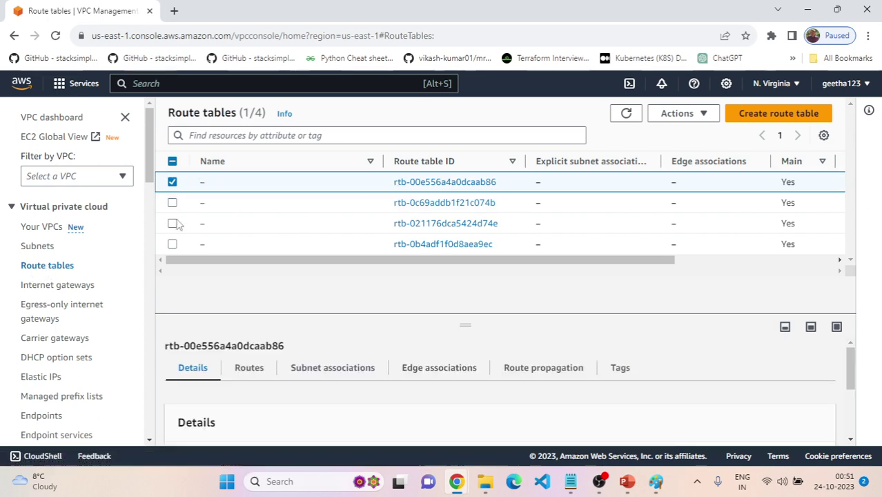
{"action": "scroll", "coordinate": [439, 389], "scroll_direction": "down", "scroll_amount": 3}
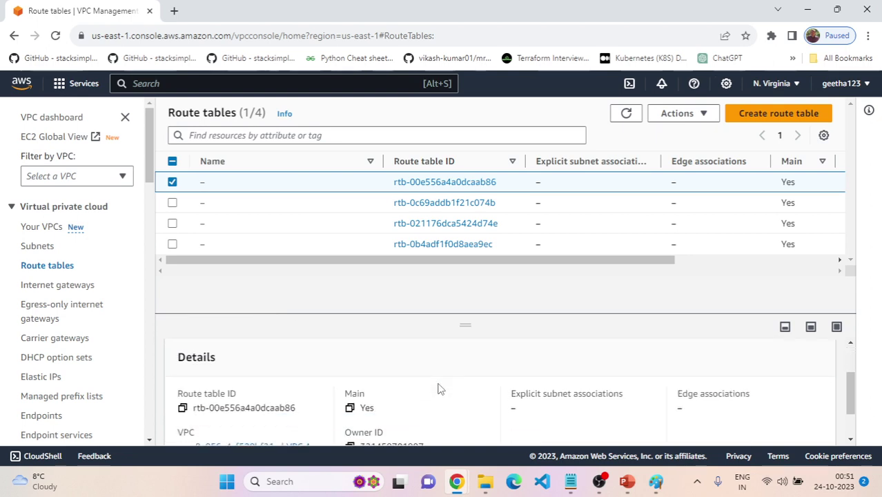
{"action": "scroll", "coordinate": [439, 389], "scroll_direction": "up", "scroll_amount": 1}
{"action": "scroll", "coordinate": [439, 389], "scroll_direction": "down", "scroll_amount": 1}
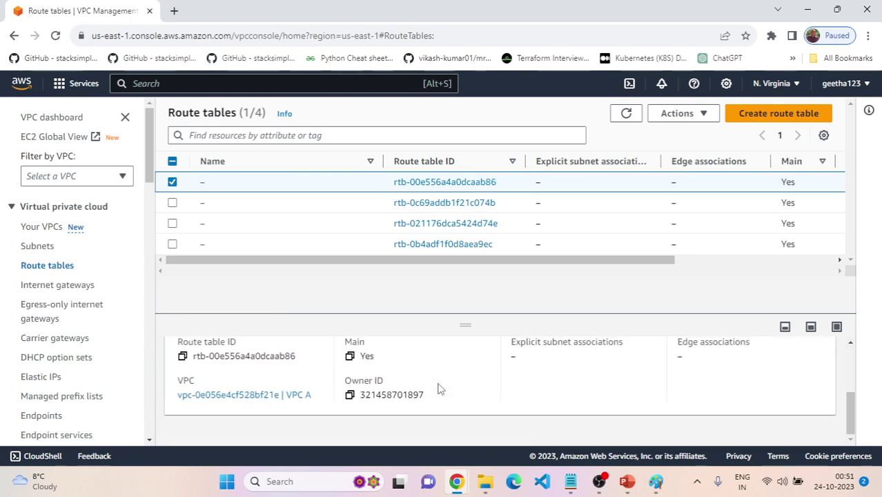
{"action": "scroll", "coordinate": [439, 389], "scroll_direction": "up", "scroll_amount": 1}
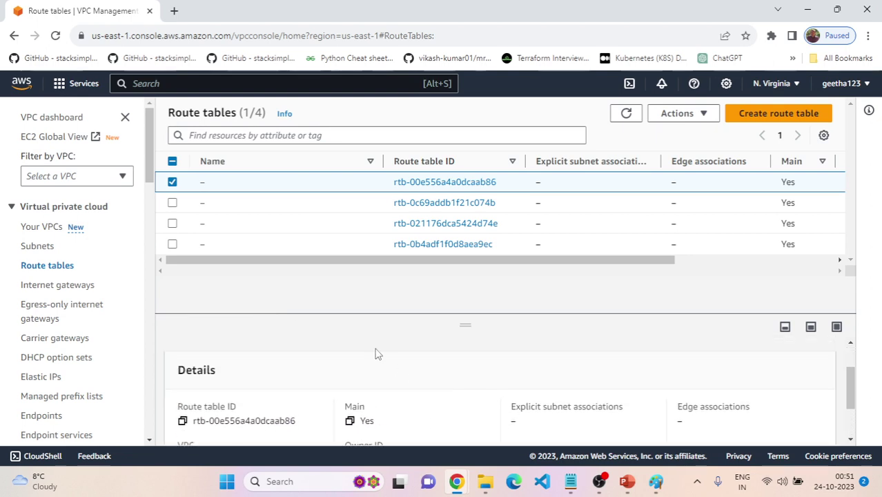
{"action": "left_click", "coordinate": [177, 187]}
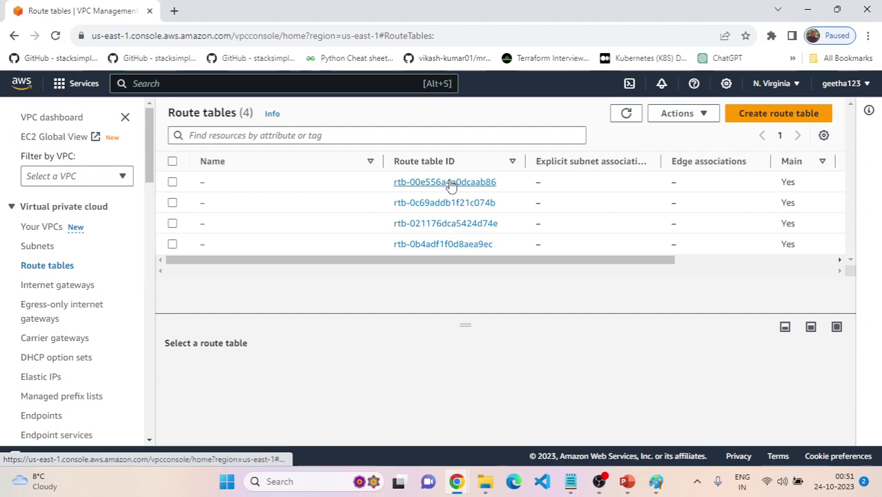
Review the guide's example of a route table name and the VPC field it is based on
{"action": "key", "text": "alt+Tab"}
{"action": "scroll", "coordinate": [313, 261], "scroll_direction": "up", "scroll_amount": 2}
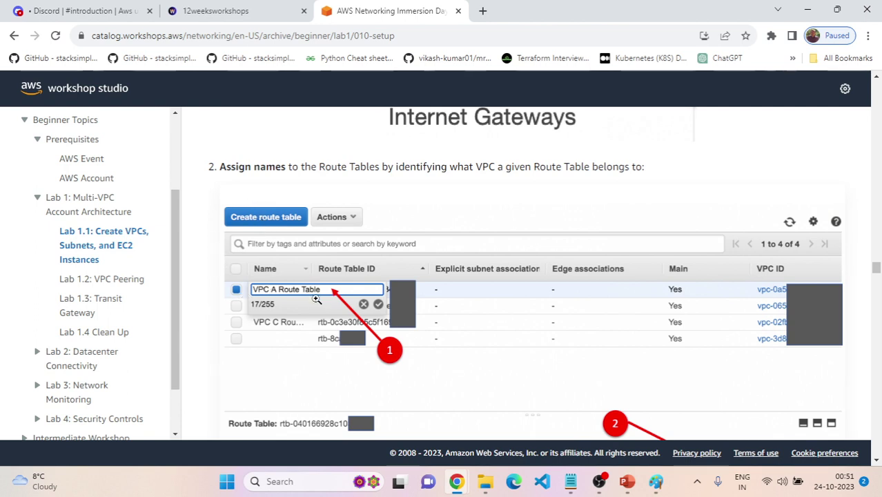
{"action": "scroll", "coordinate": [316, 299], "scroll_direction": "down", "scroll_amount": 1}
{"action": "scroll", "coordinate": [302, 367], "scroll_direction": "down", "scroll_amount": 1}
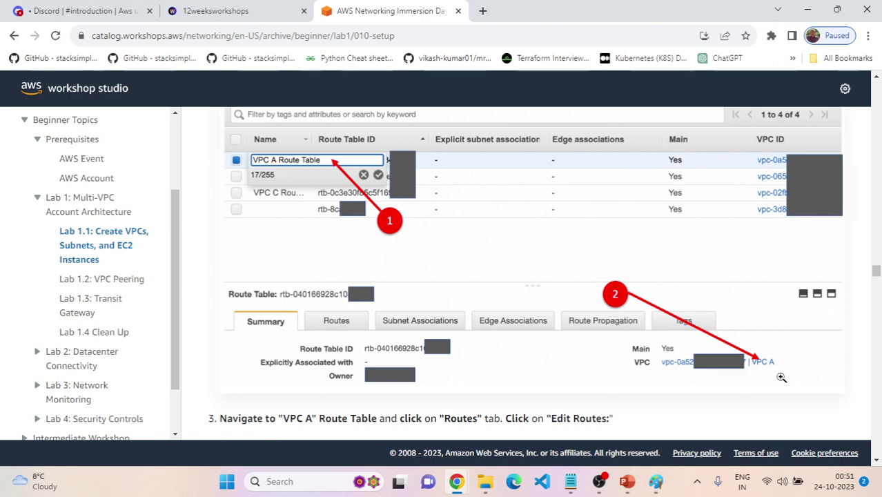
{"action": "key", "text": "alt+Tab"}
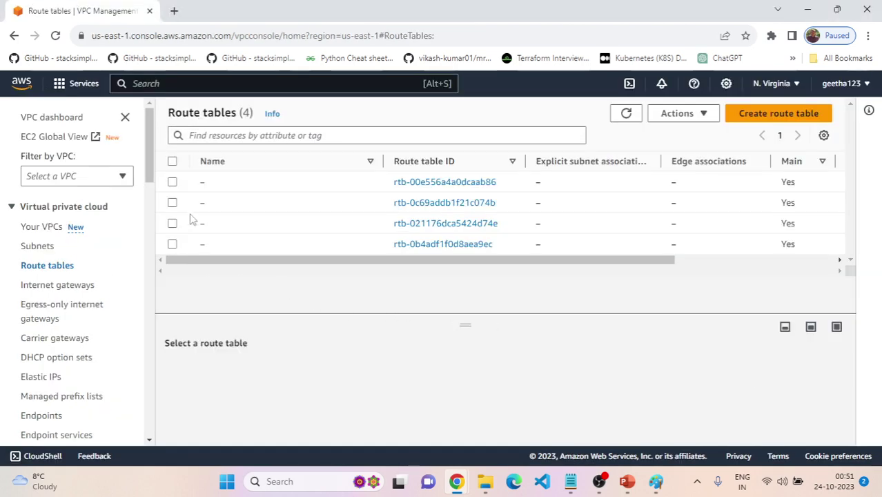
Name route table rtb-00e556a4a0dcaab86, which belongs to VPC A, "VPC A Route Table" and save the name
{"action": "left_click", "coordinate": [173, 183]}
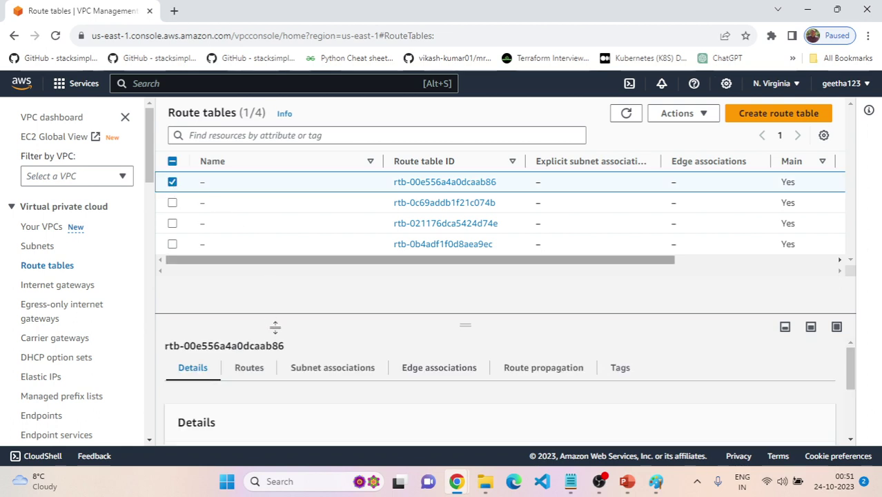
{"action": "scroll", "coordinate": [268, 391], "scroll_direction": "down", "scroll_amount": 1}
{"action": "scroll", "coordinate": [268, 393], "scroll_direction": "down", "scroll_amount": 2}
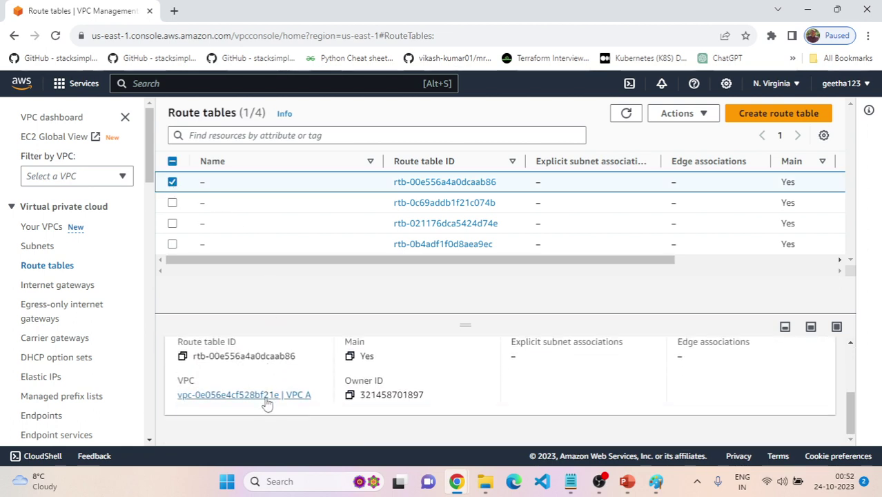
{"action": "scroll", "coordinate": [297, 404], "scroll_direction": "up", "scroll_amount": 3}
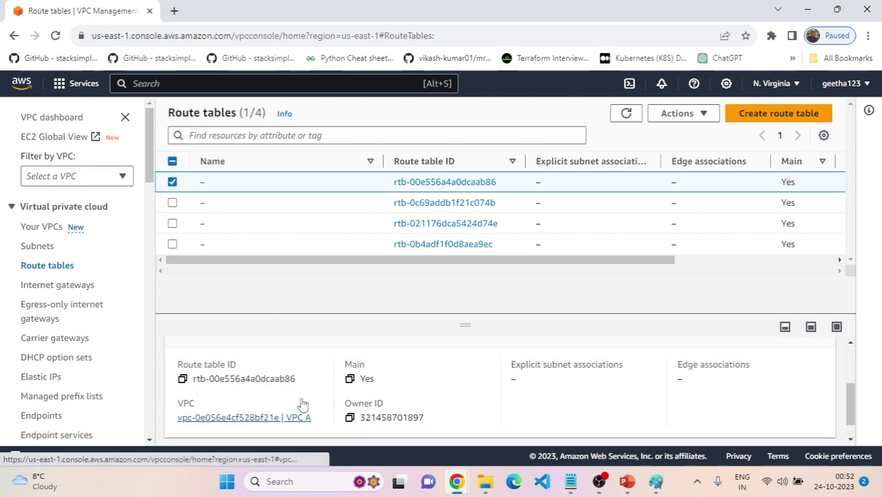
{"action": "left_click", "coordinate": [213, 183]}
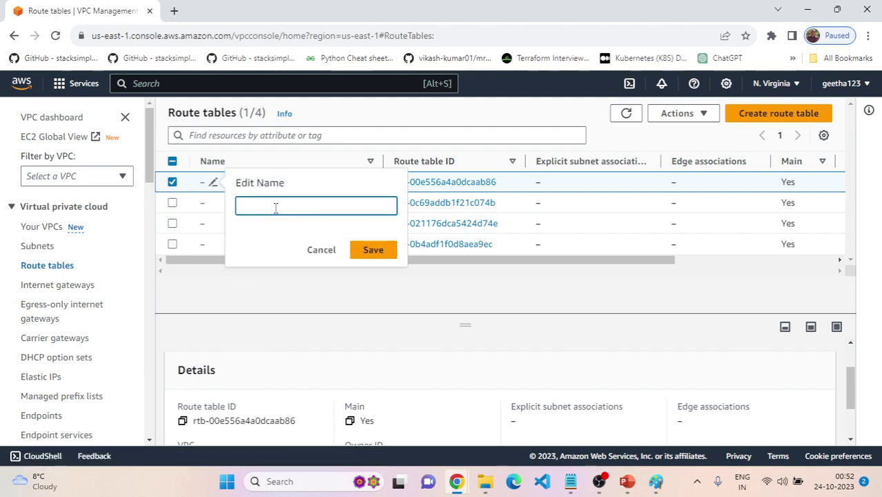
{"action": "key", "text": "alt+Tab"}
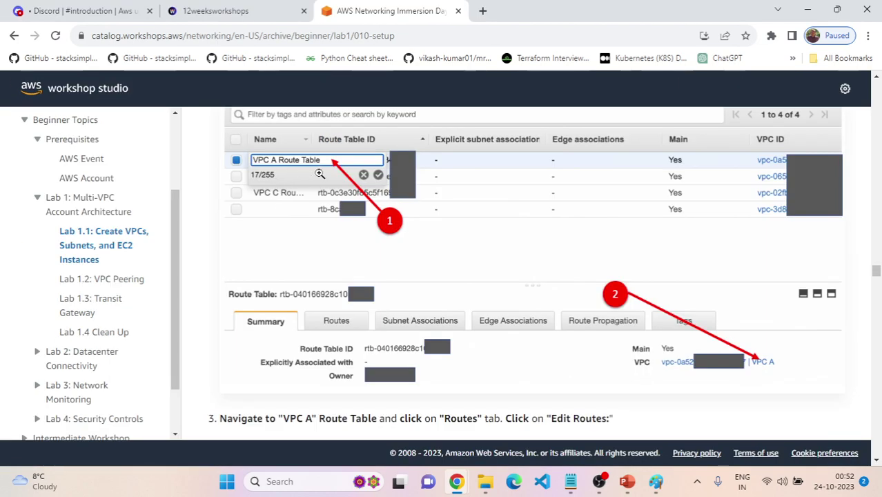
{"action": "key", "text": "alt+Tab"}
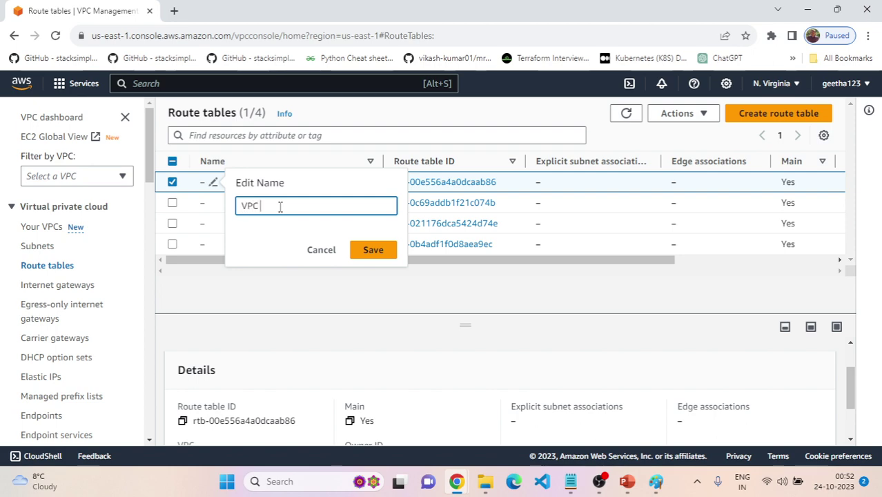
{"action": "key", "text": "alt+Tab"}
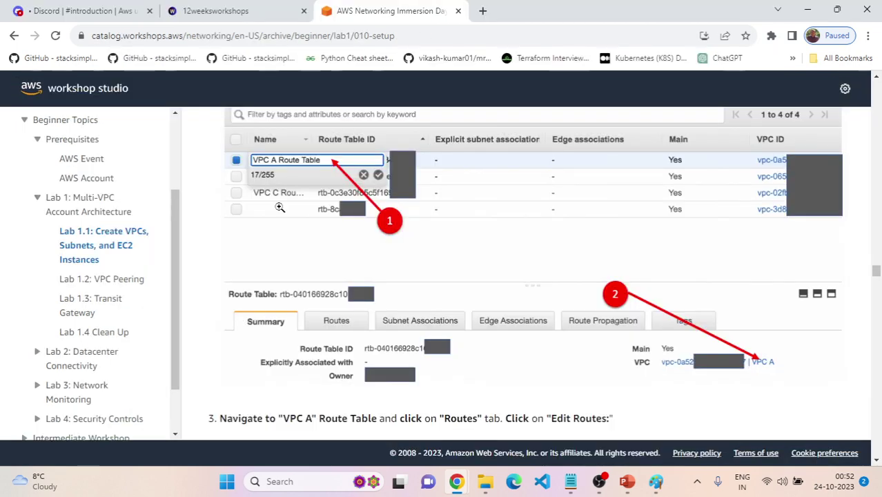
{"action": "key", "text": "alt+Tab"}
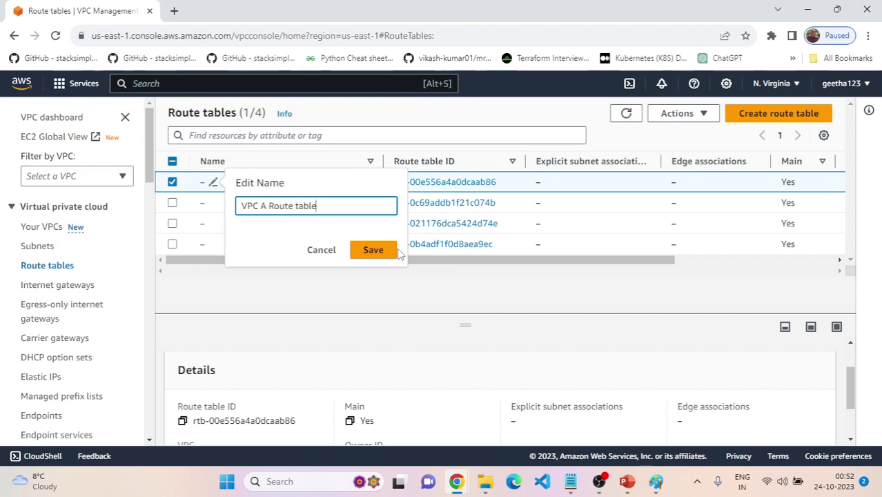
{"action": "key", "text": "Left"}
{"action": "key", "text": "Left"}
{"action": "key", "text": "Left"}
{"action": "key", "text": "Left"}
{"action": "key", "text": "BackSpace"}
{"action": "type", "text": "T"}
{"action": "left_click", "coordinate": [376, 250]}
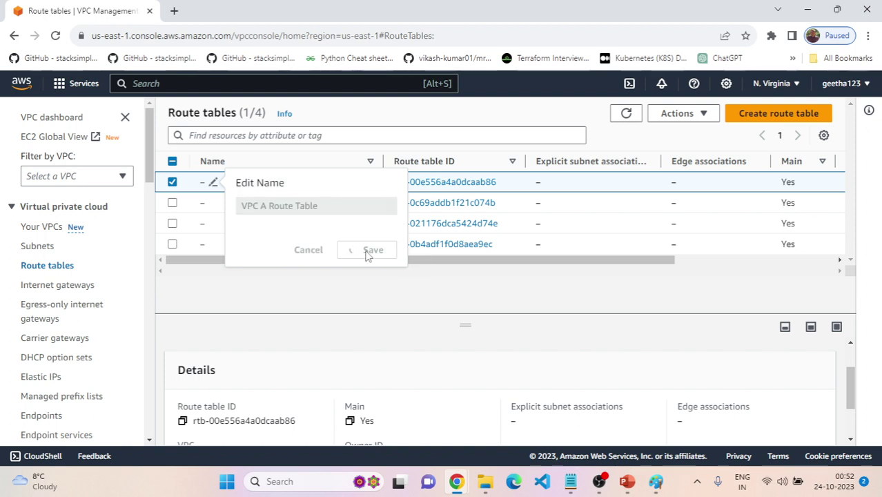
Check in the details of route table rtb-0c69addb1f21c074b which VPC it belongs to
{"action": "left_click", "coordinate": [172, 183]}
{"action": "left_click", "coordinate": [172, 202]}
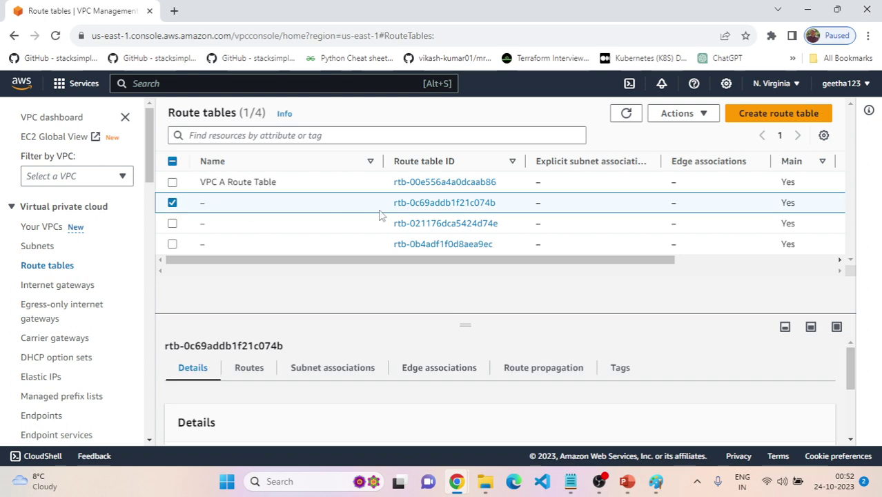
{"action": "scroll", "coordinate": [255, 386], "scroll_direction": "down", "scroll_amount": 3}
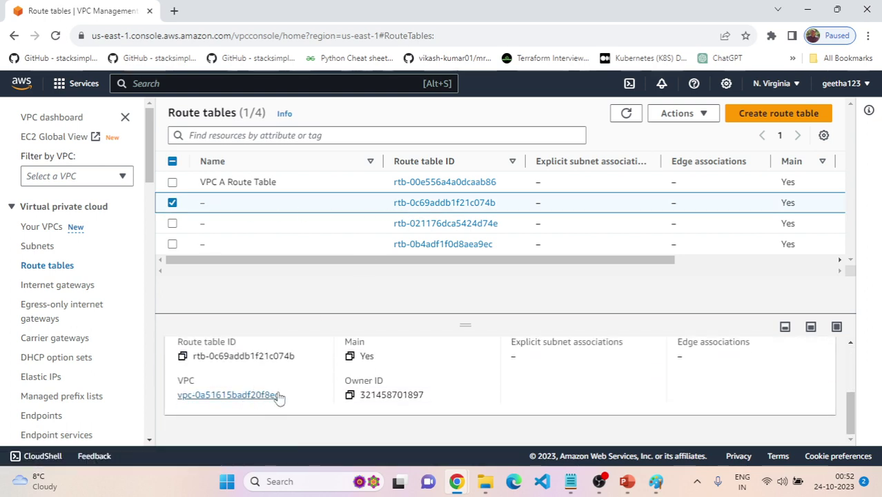
Name route table rtb-021176dca5424d74e, which belongs to VPC B, "VPC B Route Table" and save the name
{"action": "left_click", "coordinate": [173, 203]}
{"action": "left_click", "coordinate": [171, 223]}
{"action": "scroll", "coordinate": [291, 360], "scroll_direction": "down", "scroll_amount": 3}
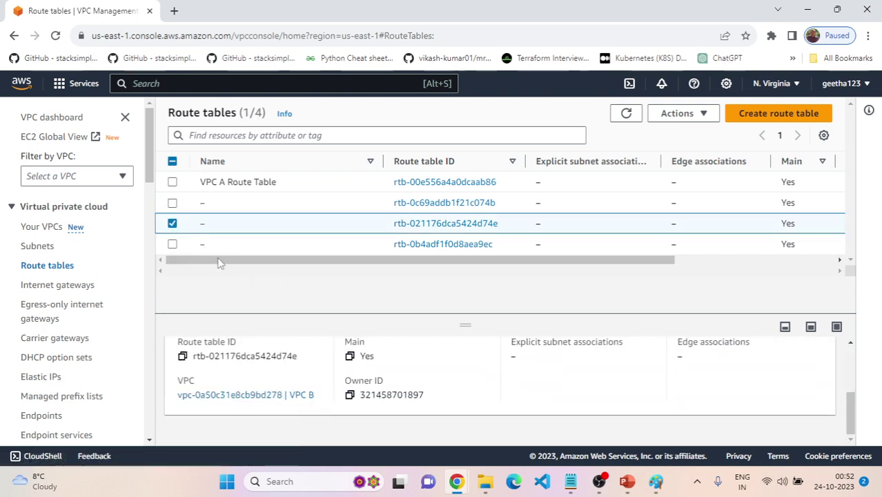
{"action": "left_click", "coordinate": [213, 226]}
{"action": "type", "text": "VPC B Ro"}
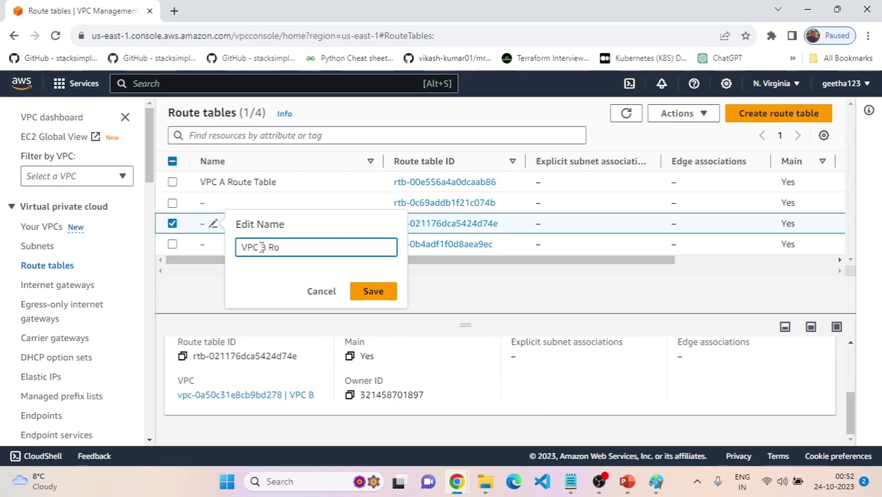
{"action": "type", "text": "ute Table"}
{"action": "left_click", "coordinate": [378, 297]}
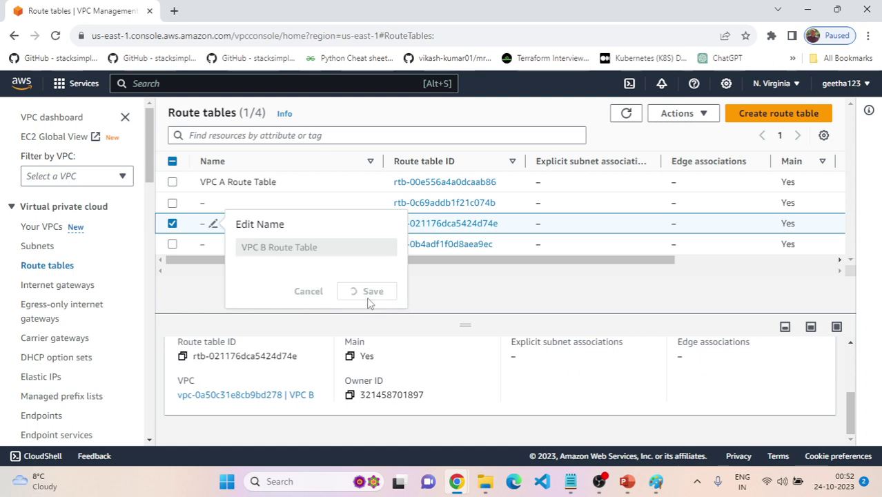
Name route table rtb-0b4adf1f0d8aea9ec, which belongs to VPC C, "VPC C Route Table" and save the name
{"action": "left_click", "coordinate": [172, 223]}
{"action": "left_click", "coordinate": [173, 245]}
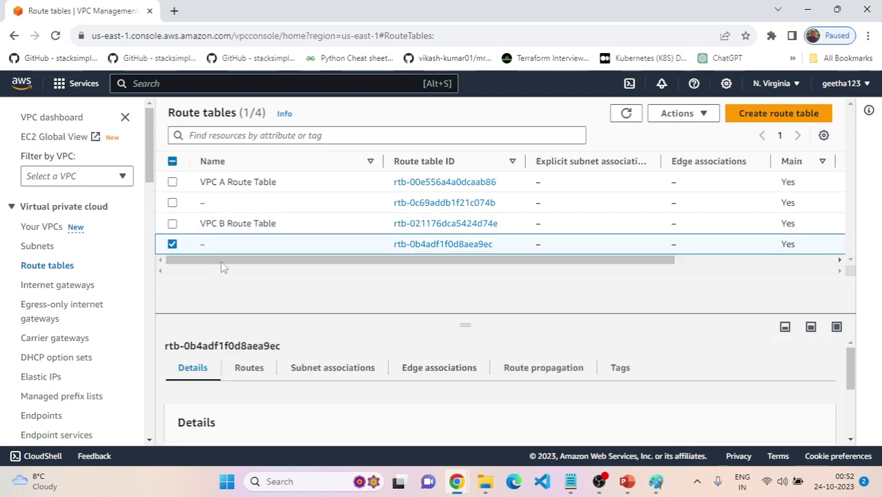
{"action": "scroll", "coordinate": [249, 390], "scroll_direction": "down", "scroll_amount": 3}
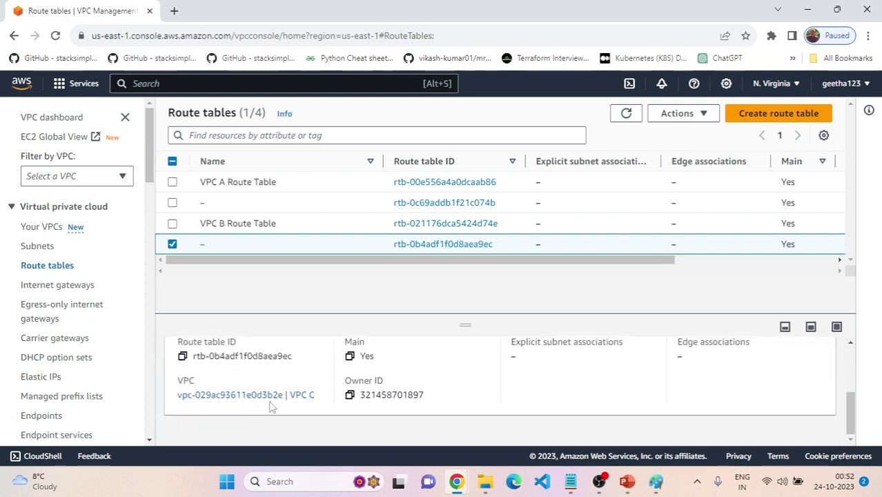
{"action": "left_click", "coordinate": [214, 246]}
{"action": "type", "text": "VPC"}
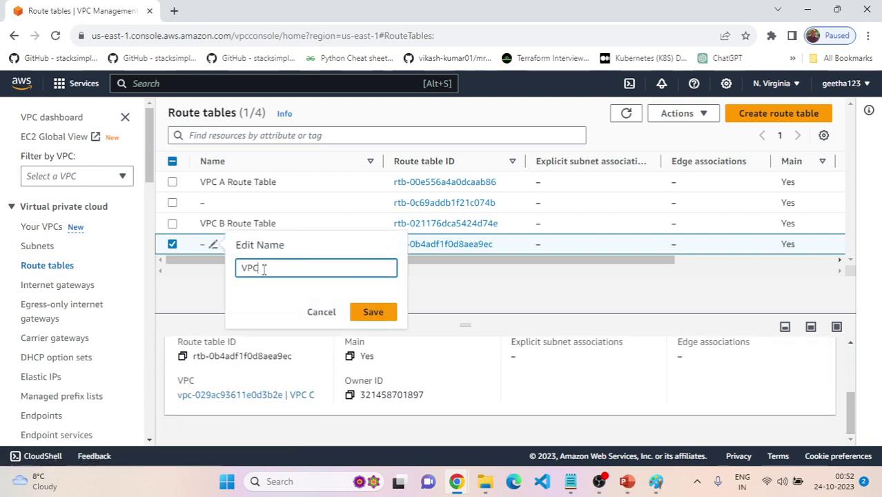
{"action": "type", "text": " C Route Table"}
{"action": "left_click", "coordinate": [361, 313]}
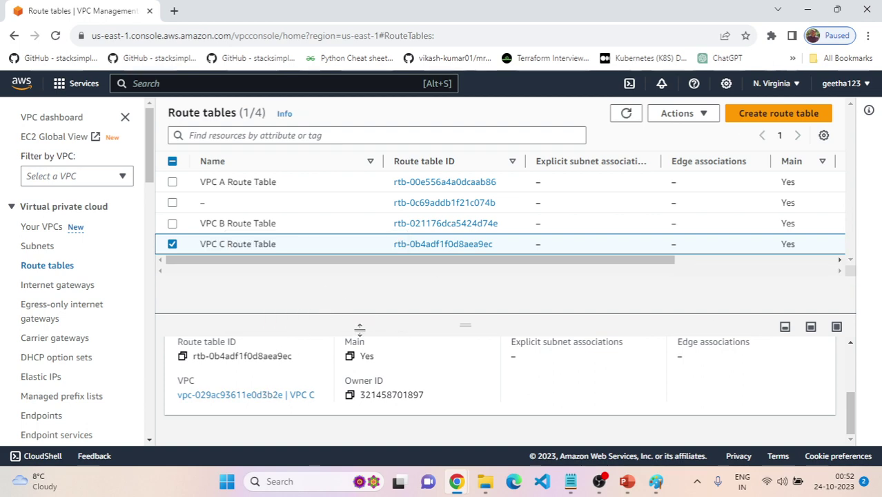
Consult step 3 of the lab guide and open the routes of VPC A Route Table for editing
{"action": "key", "text": "alt+Tab"}
{"action": "scroll", "coordinate": [437, 343], "scroll_direction": "down", "scroll_amount": 3}
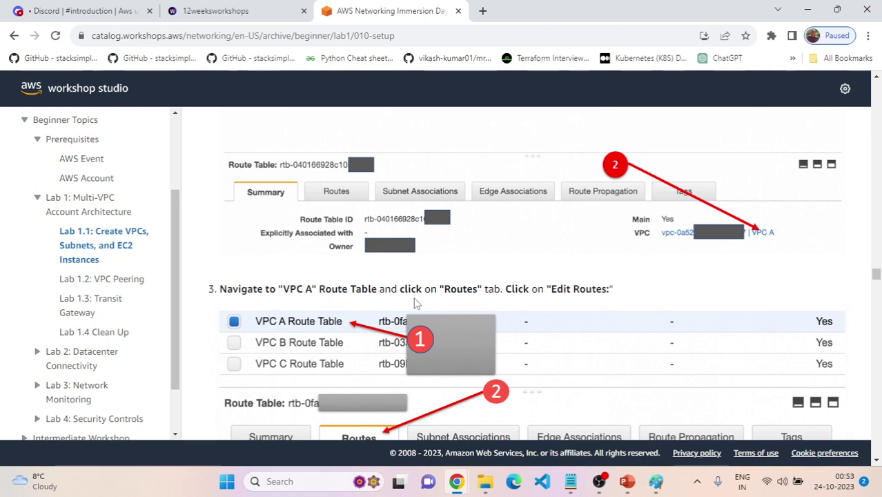
{"action": "scroll", "coordinate": [485, 299], "scroll_direction": "down", "scroll_amount": 1}
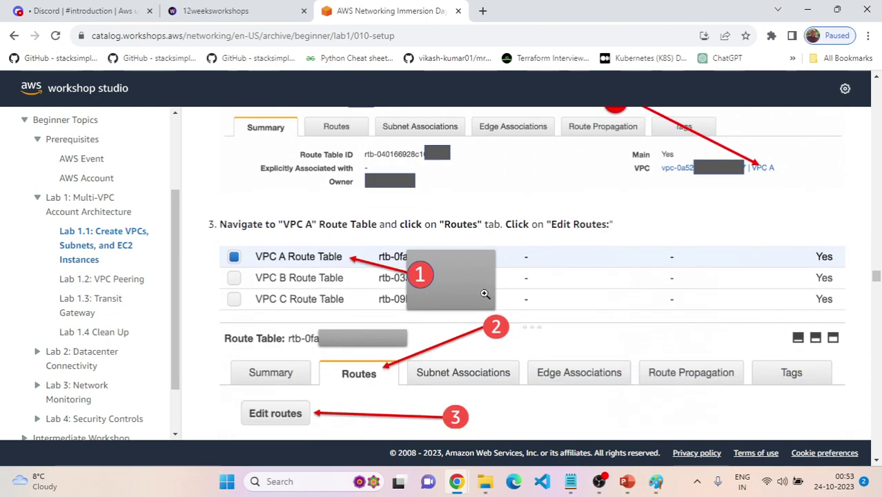
{"action": "scroll", "coordinate": [597, 226], "scroll_direction": "down", "scroll_amount": 1}
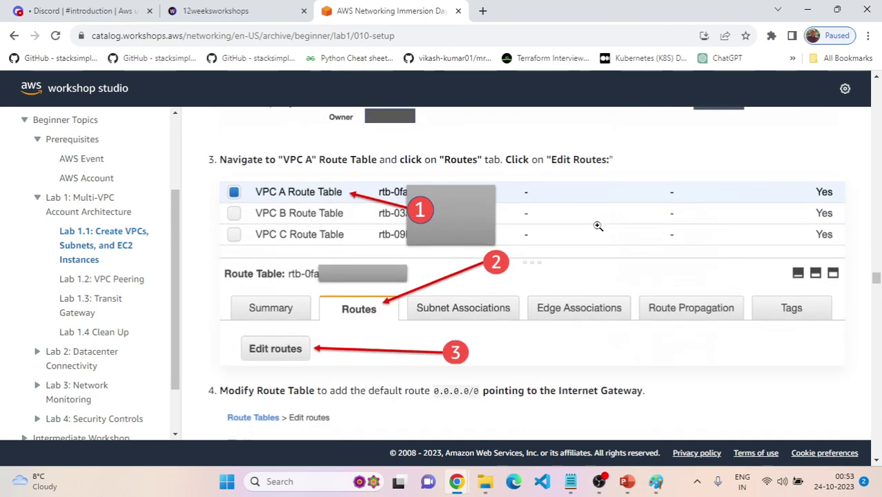
{"action": "key", "text": "alt+Tab"}
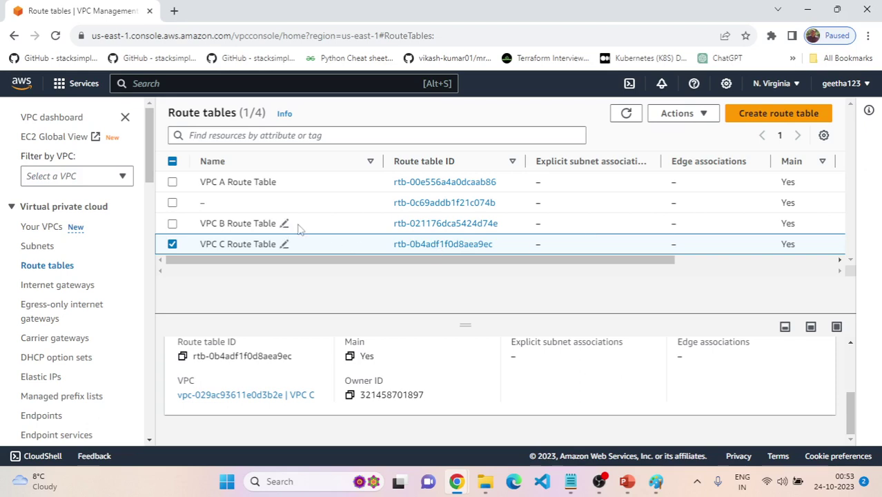
{"action": "left_click", "coordinate": [173, 183]}
{"action": "left_click", "coordinate": [173, 244]}
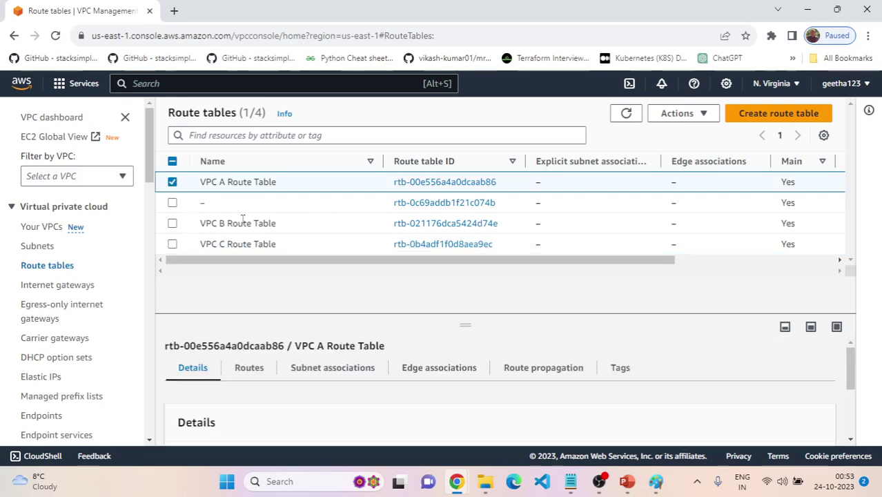
{"action": "left_click", "coordinate": [284, 183]}
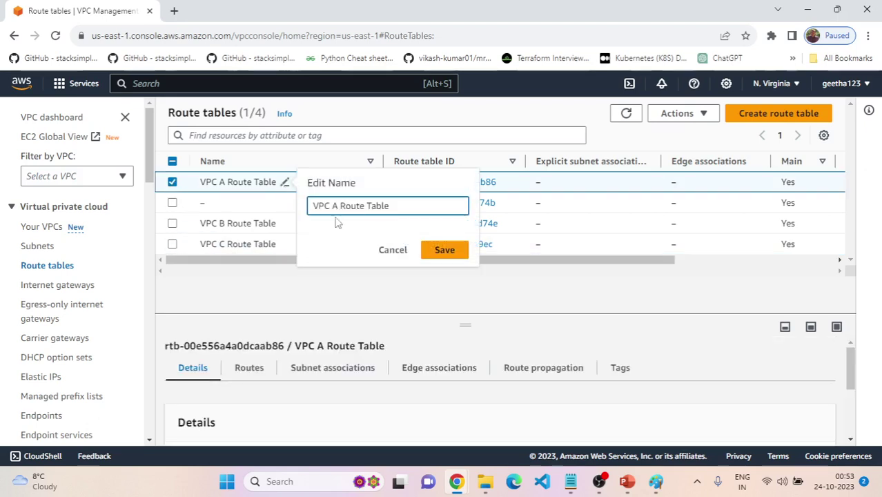
{"action": "left_click", "coordinate": [298, 317]}
{"action": "left_click", "coordinate": [259, 380]}
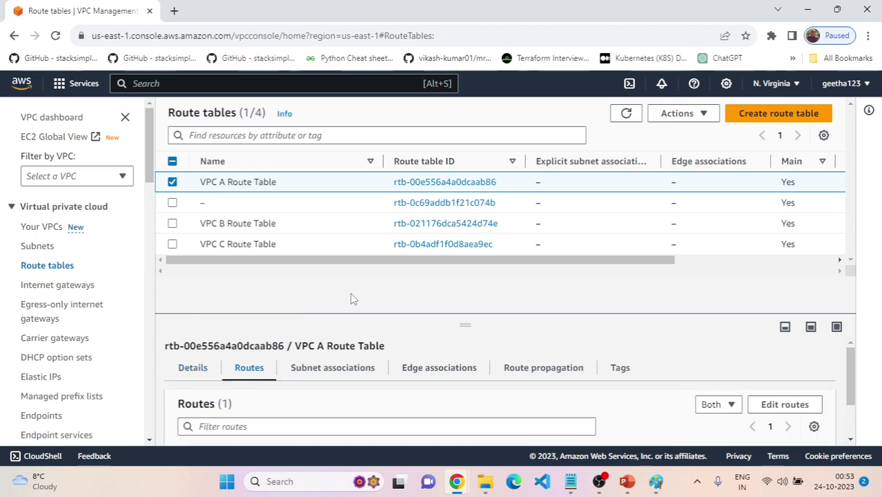
{"action": "scroll", "coordinate": [477, 390], "scroll_direction": "down", "scroll_amount": 2}
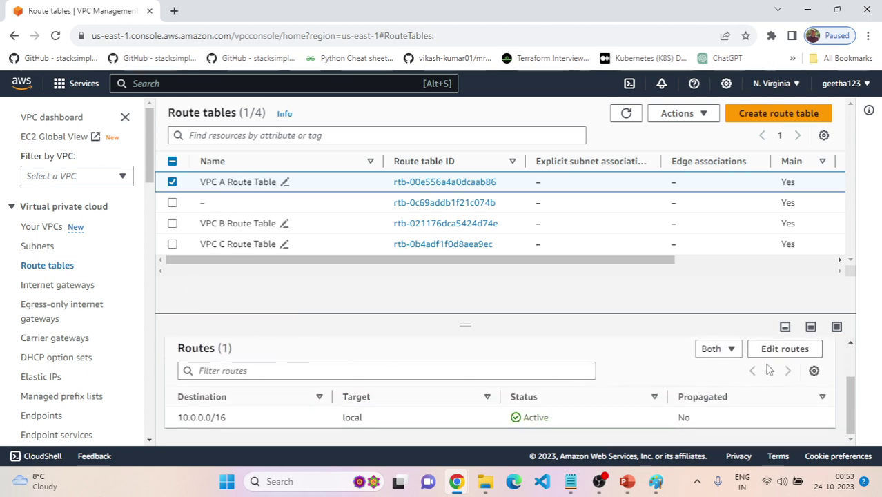
{"action": "left_click", "coordinate": [785, 350]}
Following step 4 of the lab guide, add a route with destination 0.0.0.0/0 and the Internet Gateway "VPC A - IGW" as target
{"action": "key", "text": "alt+Tab"}
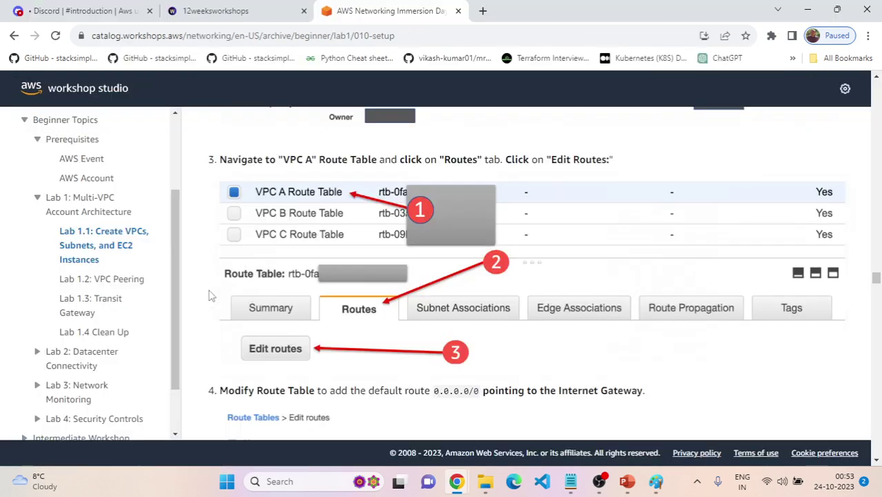
{"action": "scroll", "coordinate": [360, 315], "scroll_direction": "down", "scroll_amount": 4}
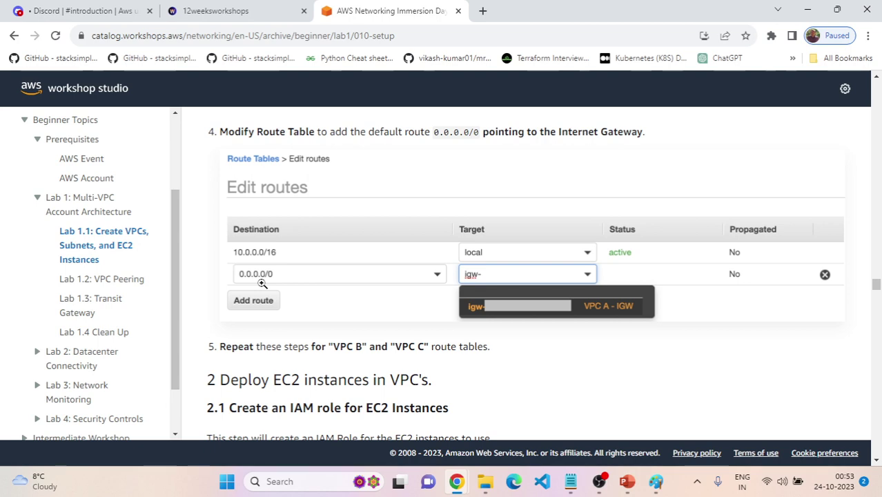
{"action": "key", "text": "alt+Tab"}
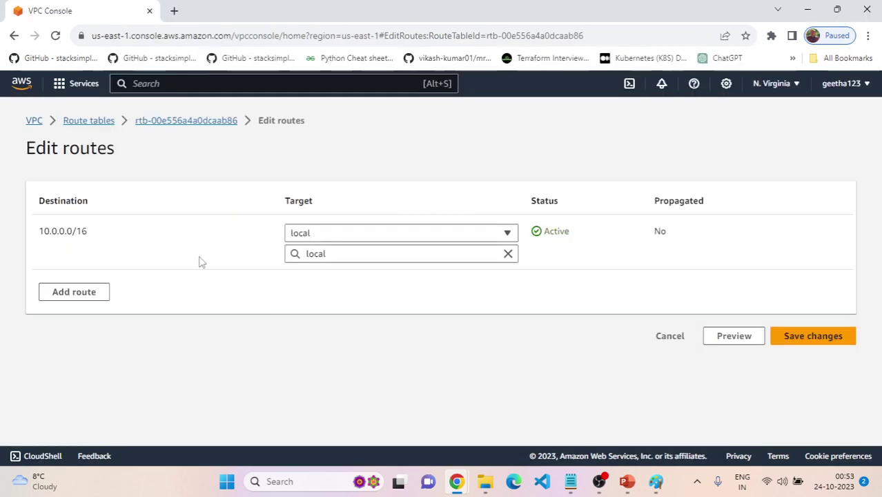
{"action": "left_click", "coordinate": [92, 295]}
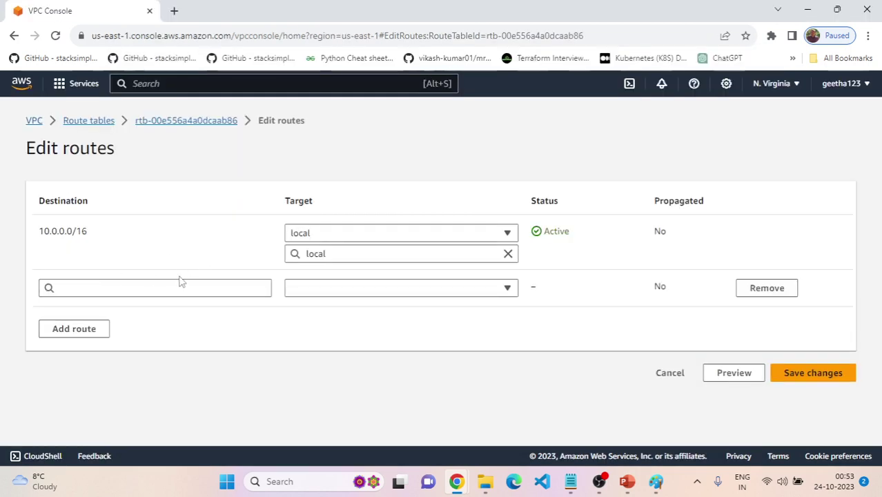
{"action": "left_click", "coordinate": [178, 289]}
{"action": "left_click", "coordinate": [173, 141]}
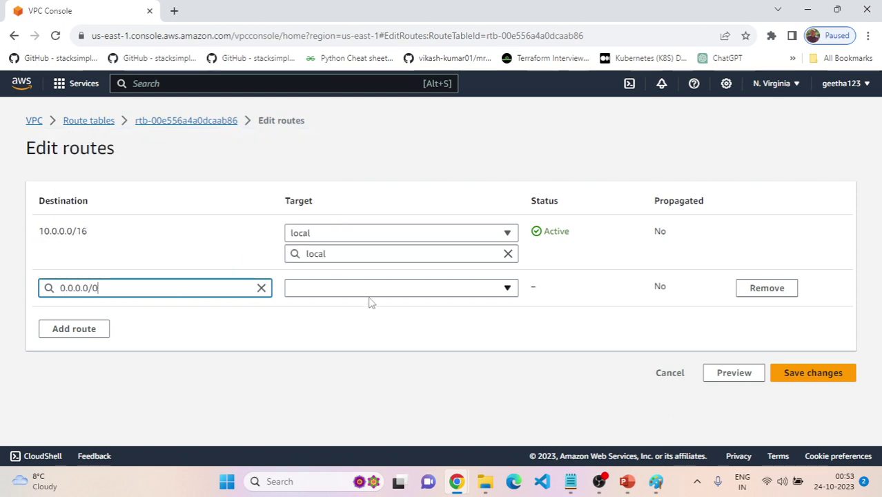
{"action": "left_click", "coordinate": [366, 289]}
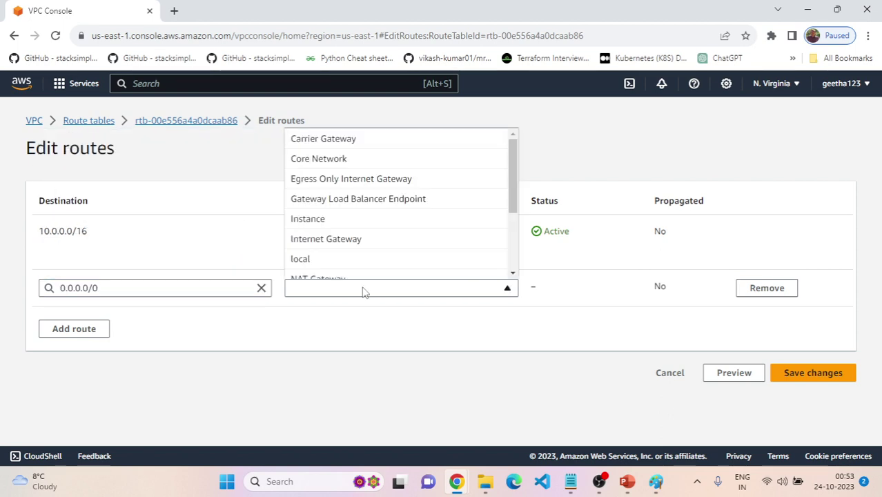
{"action": "left_click", "coordinate": [361, 241]}
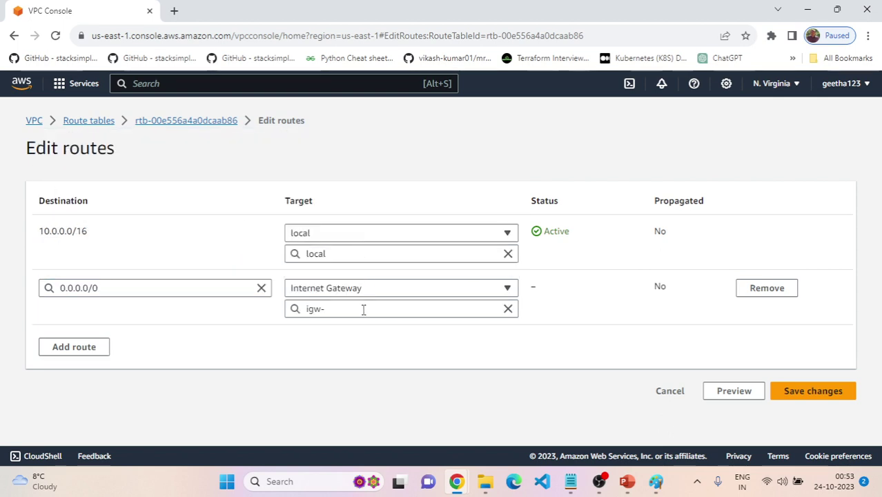
{"action": "left_click", "coordinate": [364, 309]}
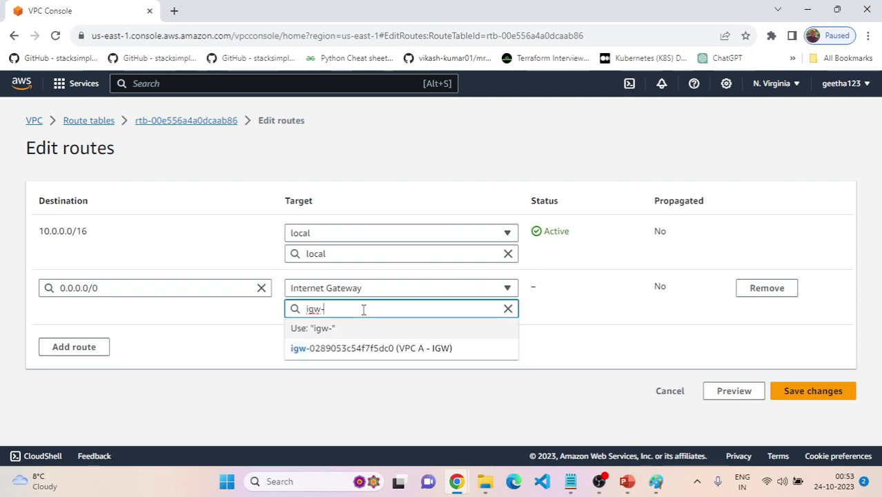
{"action": "left_click", "coordinate": [379, 350]}
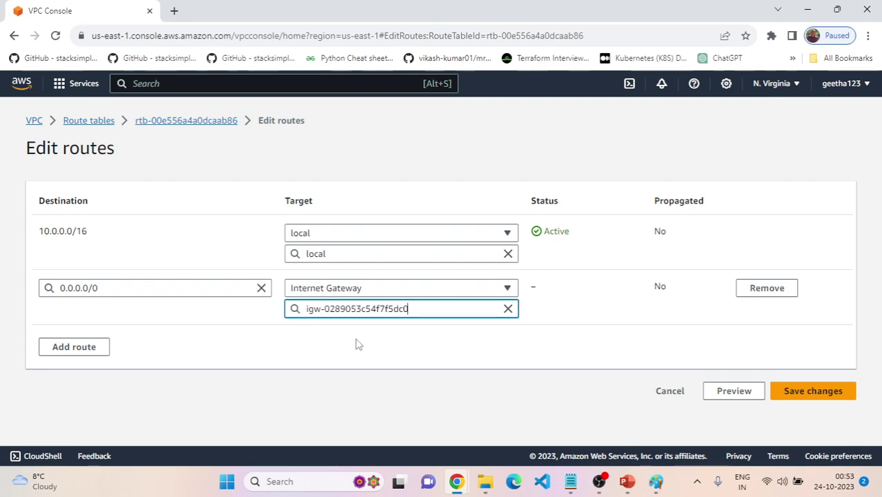
Point the 0.0.0.0/0 route of the VPC A route table to the internet gateway VPC A - IGW and save the routes
{"action": "key", "text": "alt+Tab"}
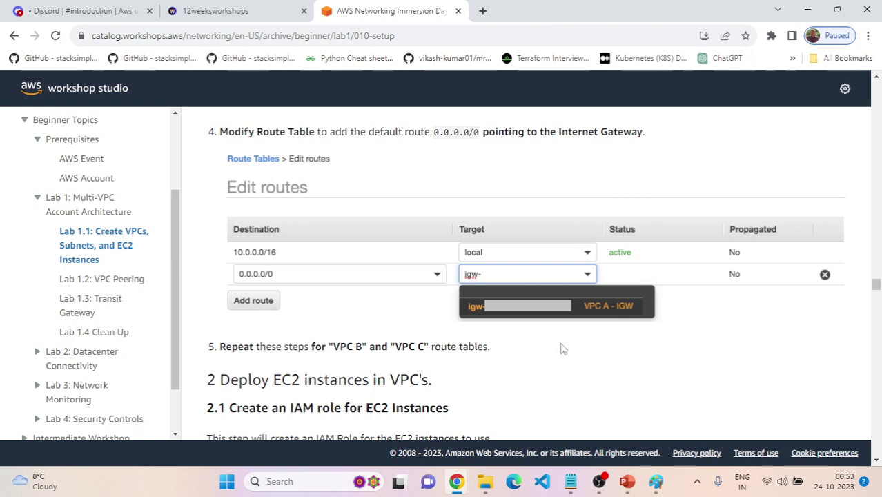
{"action": "scroll", "coordinate": [545, 352], "scroll_direction": "down", "scroll_amount": 1}
{"action": "scroll", "coordinate": [519, 357], "scroll_direction": "up", "scroll_amount": 1}
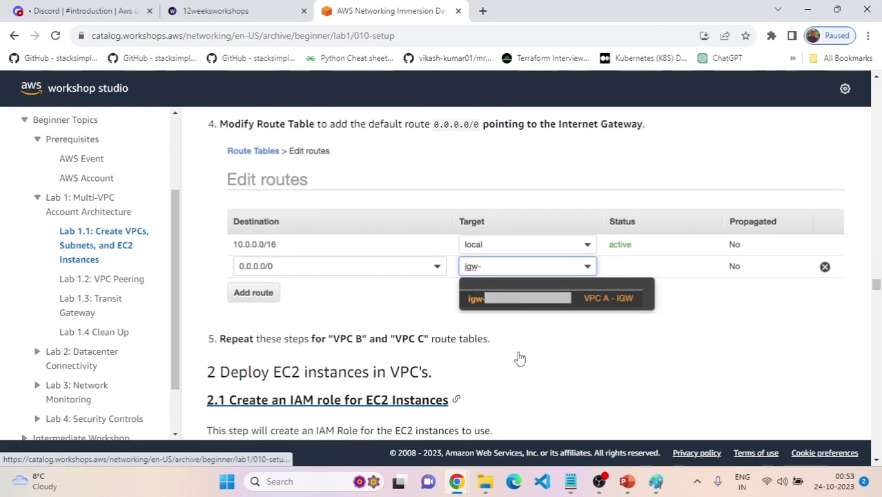
{"action": "scroll", "coordinate": [521, 357], "scroll_direction": "up", "scroll_amount": 1}
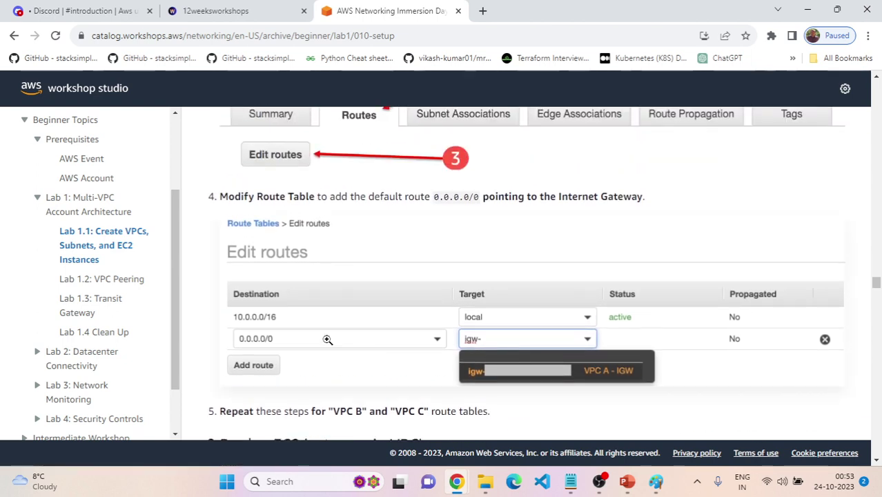
{"action": "key", "text": "alt+Tab"}
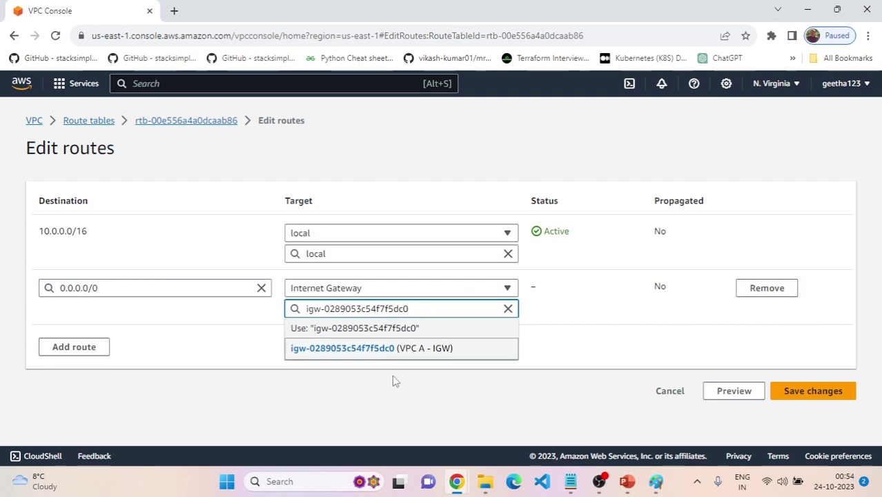
{"action": "left_click", "coordinate": [407, 350]}
{"action": "left_click", "coordinate": [816, 390]}
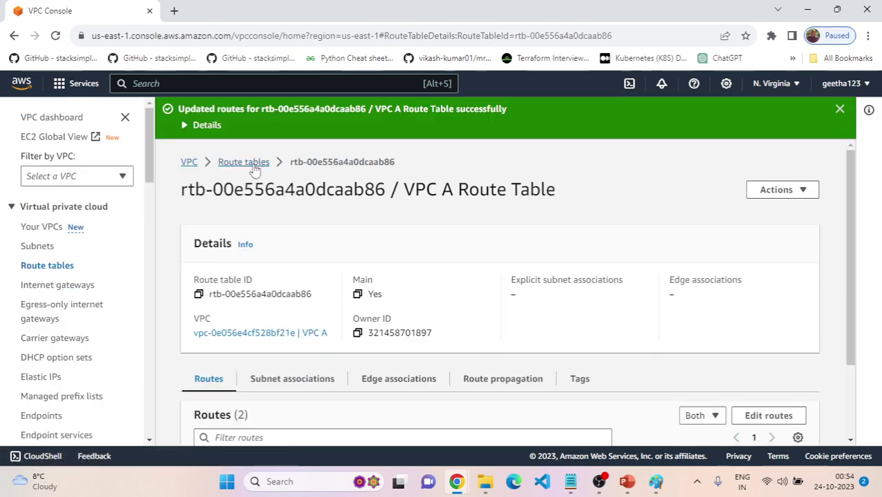
Edit the routes of the VPC B Route Table and add a route with destination 0.0.0.0/0
{"action": "left_click", "coordinate": [253, 166]}
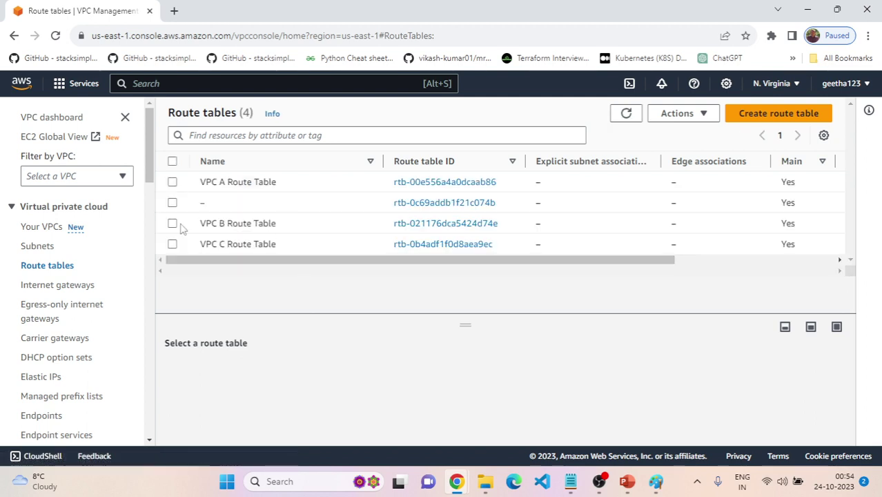
{"action": "left_click", "coordinate": [172, 223]}
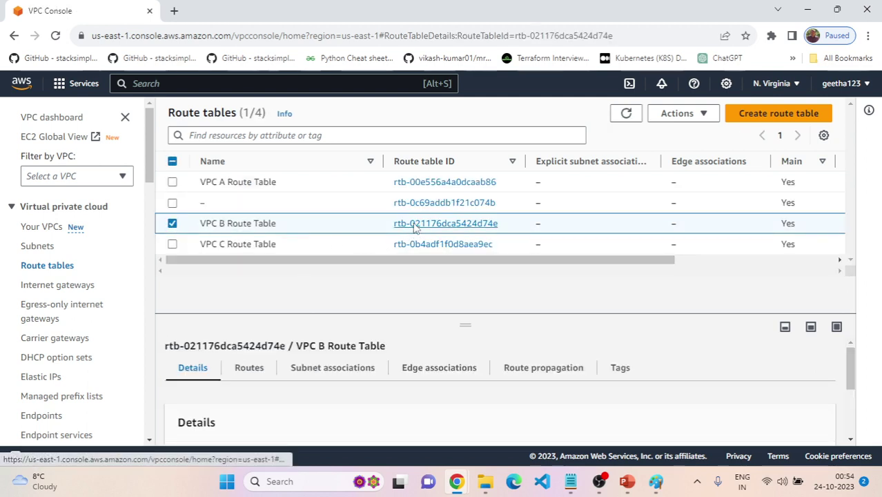
{"action": "left_click", "coordinate": [409, 225]}
{"action": "scroll", "coordinate": [386, 270], "scroll_direction": "down", "scroll_amount": 1}
{"action": "left_click", "coordinate": [770, 338]}
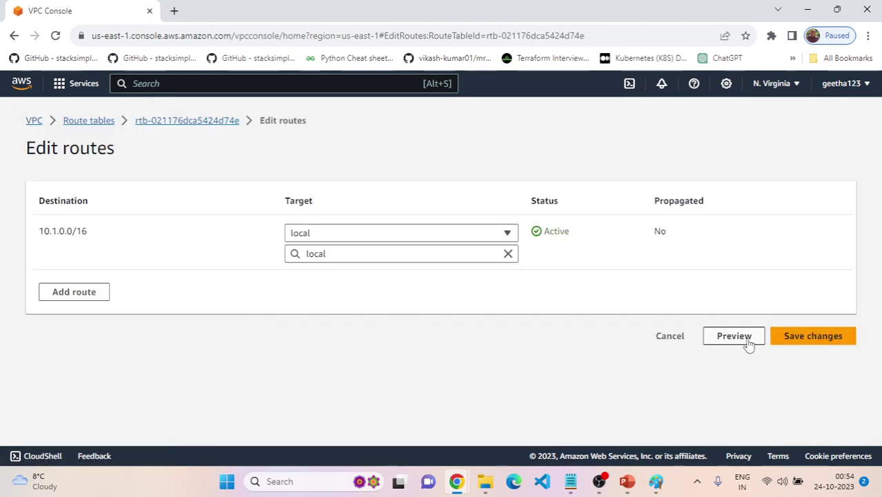
{"action": "left_click", "coordinate": [95, 292]}
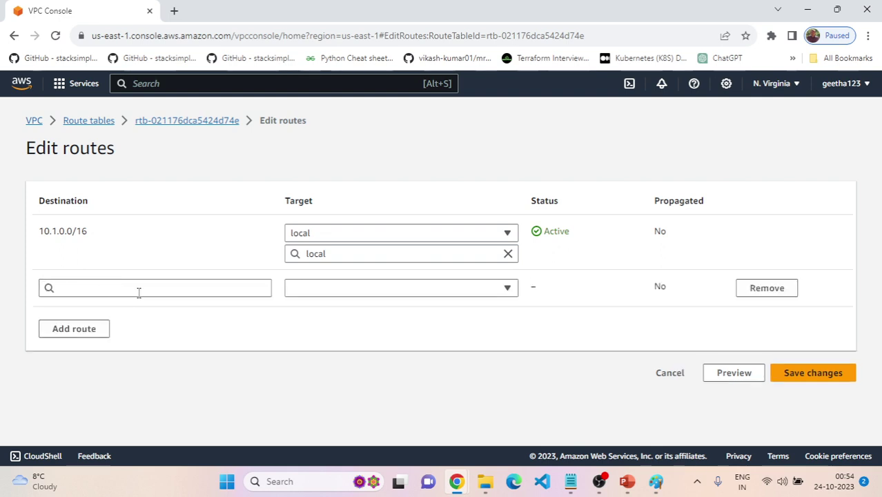
{"action": "left_click", "coordinate": [143, 290]}
{"action": "left_click", "coordinate": [155, 140]}
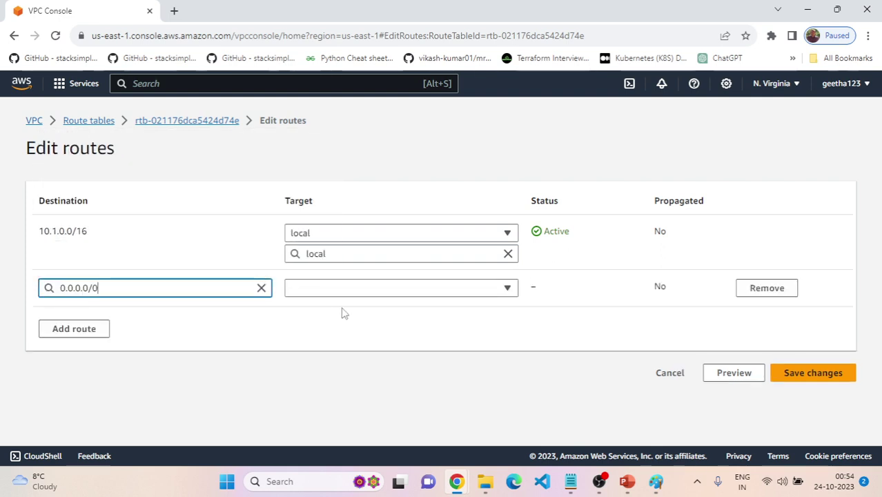
Set the new VPC B route's target to the internet gateway VPC B - IGW and save the routes
{"action": "left_click", "coordinate": [370, 293]}
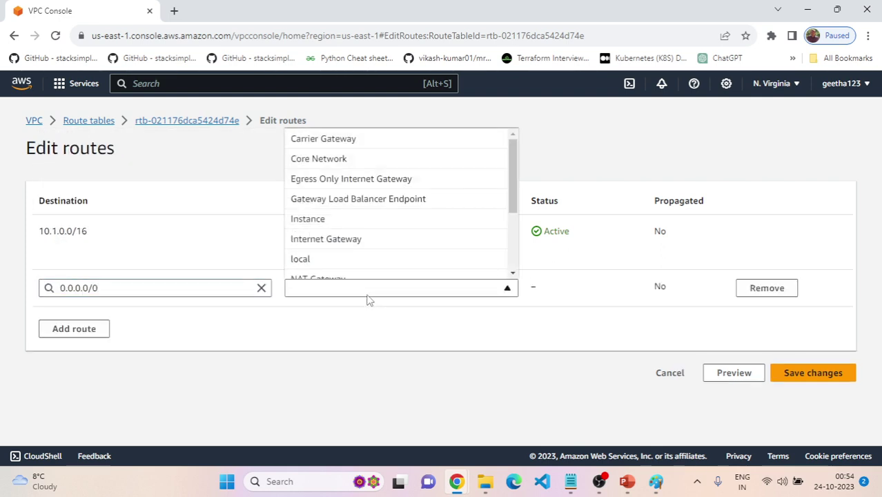
{"action": "left_click", "coordinate": [383, 239]}
{"action": "left_click", "coordinate": [435, 309]}
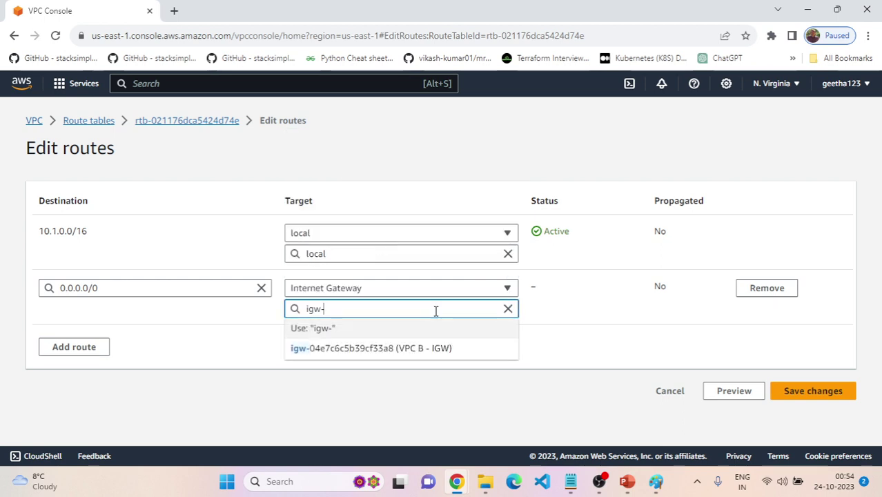
{"action": "left_click", "coordinate": [412, 352]}
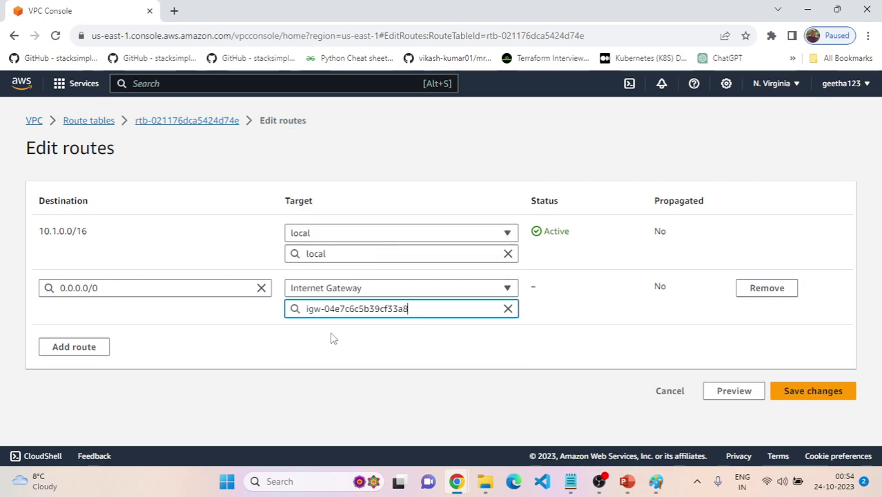
{"action": "left_click", "coordinate": [798, 404]}
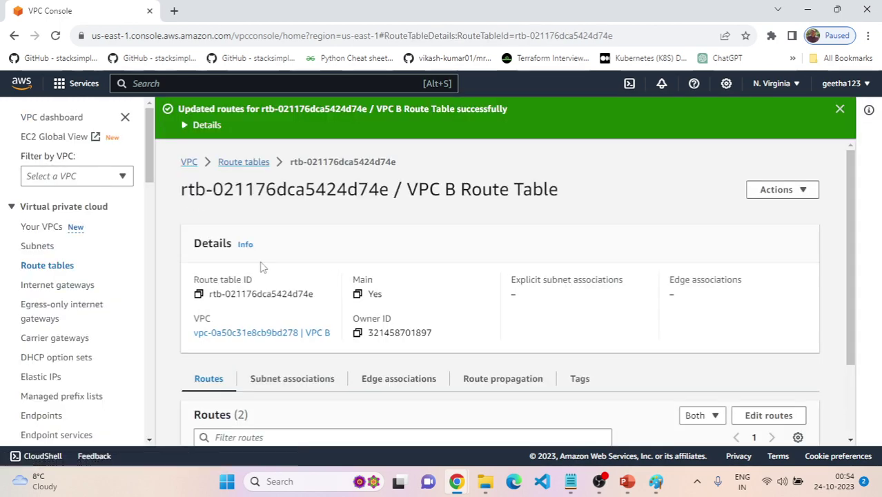
Edit the routes of the VPC C Route Table and add a route with destination 0.0.0.0/0
{"action": "left_click", "coordinate": [234, 165]}
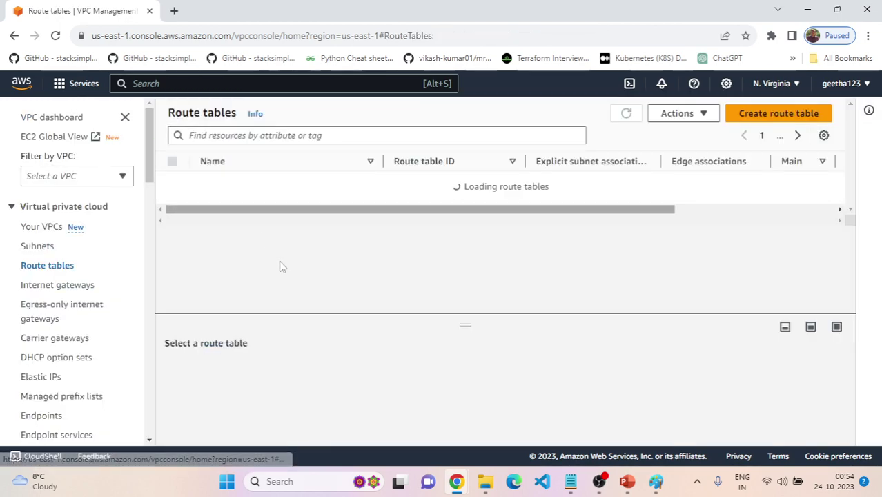
{"action": "left_click", "coordinate": [429, 245]}
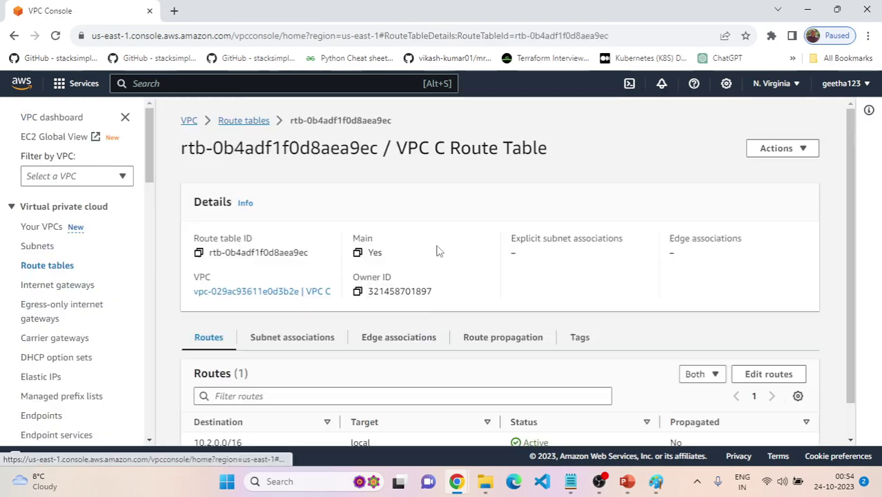
{"action": "left_click", "coordinate": [769, 375]}
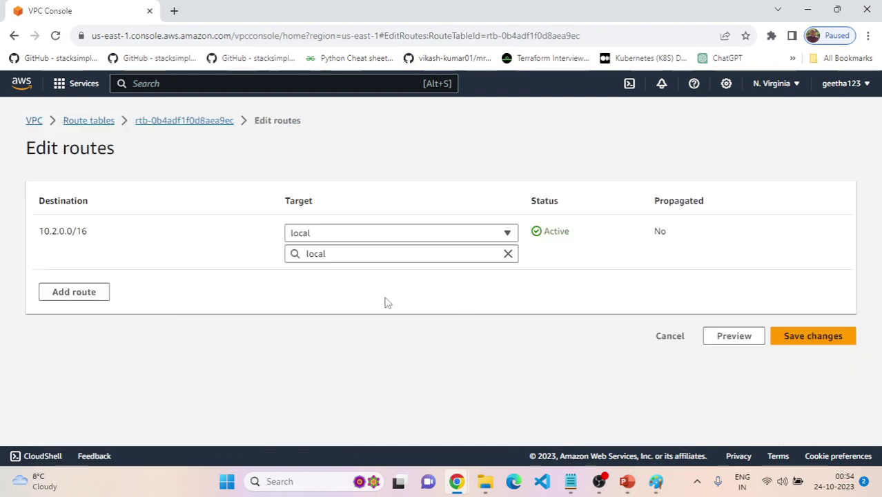
{"action": "left_click", "coordinate": [99, 291]}
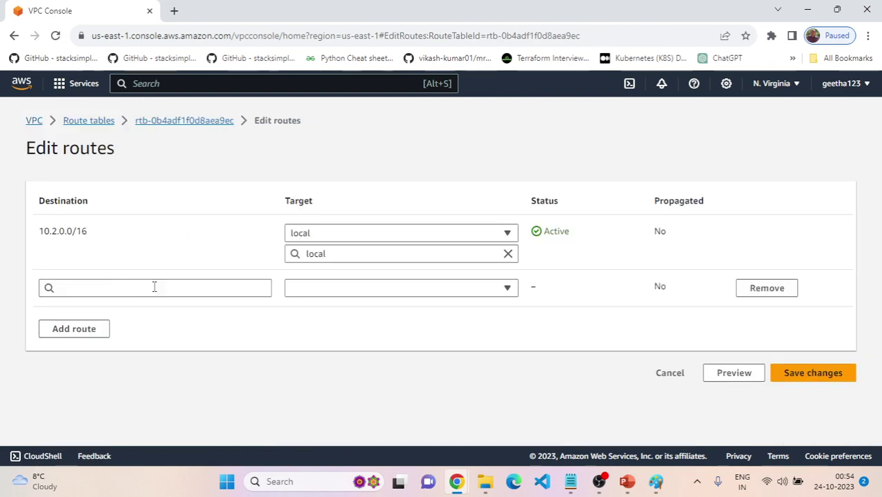
{"action": "left_click", "coordinate": [157, 287]}
{"action": "left_click", "coordinate": [134, 140]}
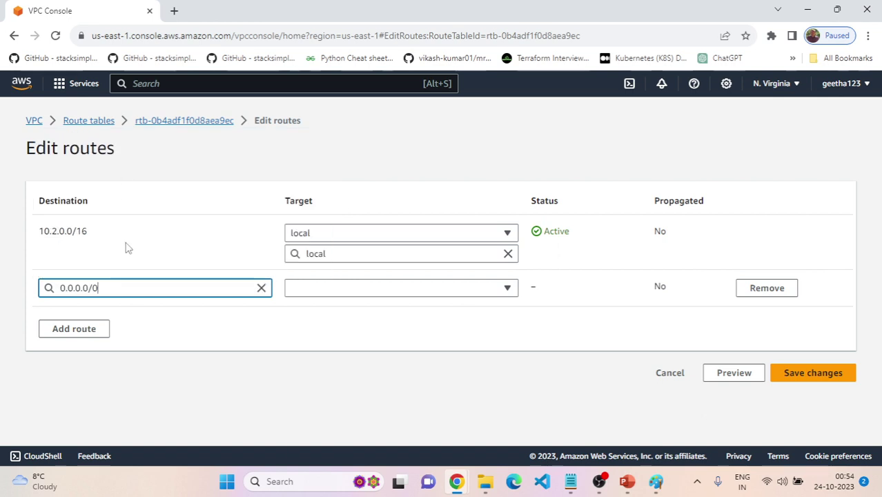
Set the new VPC C route's target to the internet gateway VPC C - IGW and save the routes
{"action": "left_click", "coordinate": [341, 290]}
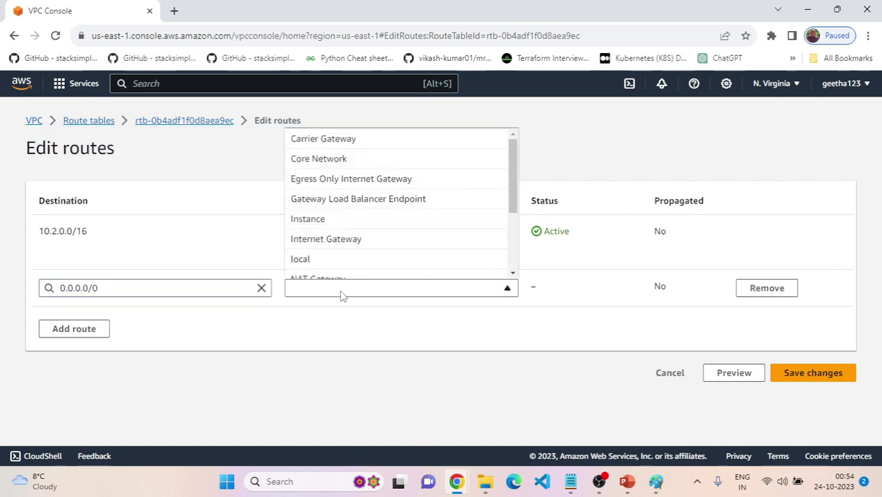
{"action": "left_click", "coordinate": [361, 241]}
{"action": "left_click", "coordinate": [447, 307]}
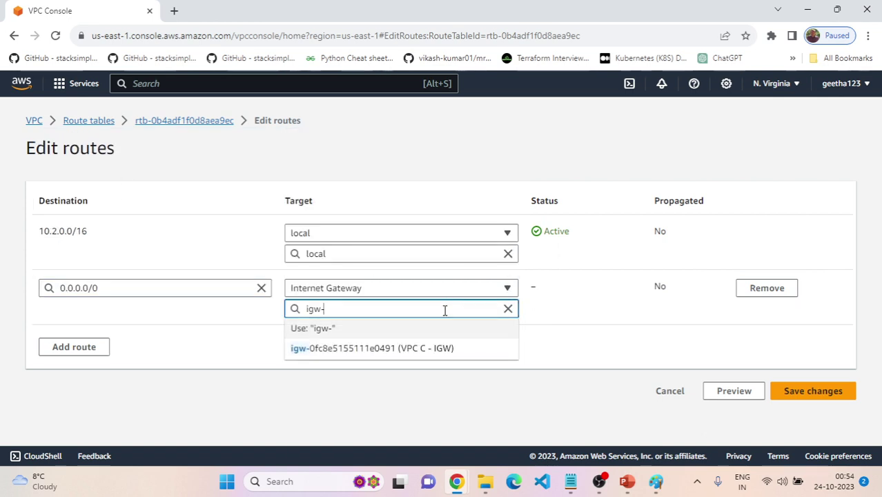
{"action": "left_click", "coordinate": [436, 355]}
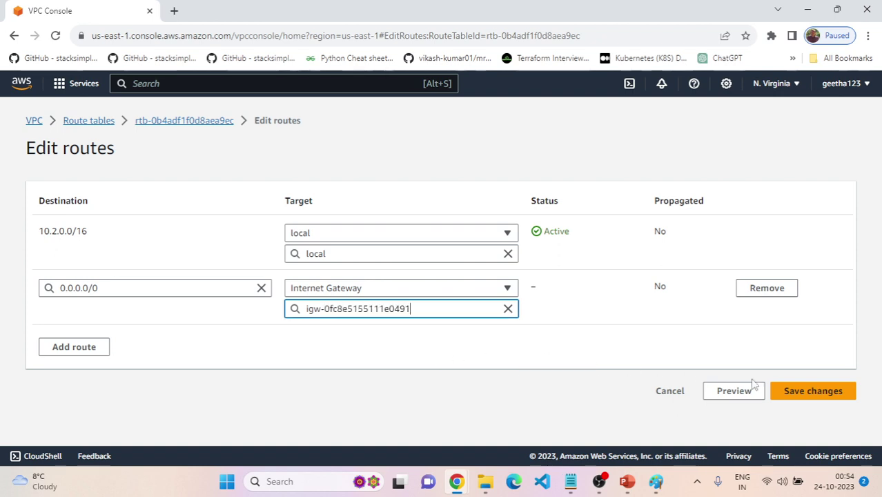
{"action": "left_click", "coordinate": [794, 390]}
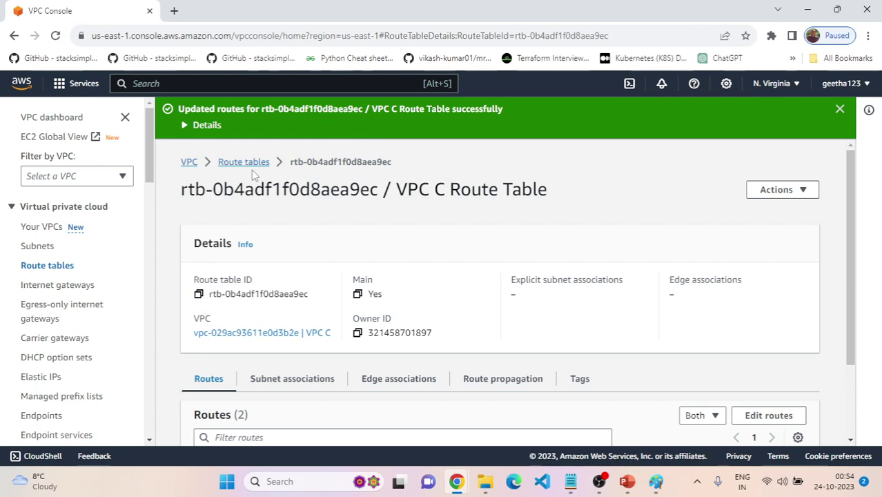
Switch to the workshop guide and read section 2.1 on creating an IAM role for EC2 instances
{"action": "key", "text": "alt+Tab"}
{"action": "scroll", "coordinate": [356, 240], "scroll_direction": "down", "scroll_amount": 3}
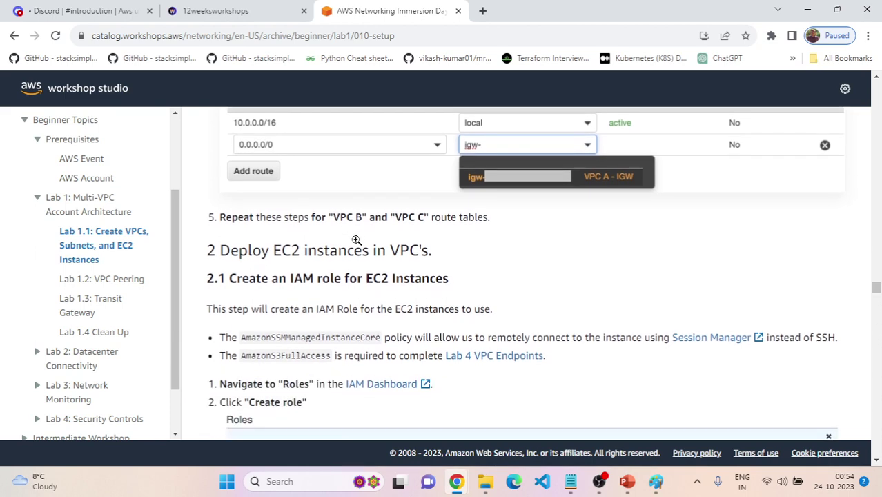
{"action": "left_click_drag", "start_coordinate": [347, 218], "coordinate": [548, 219]}
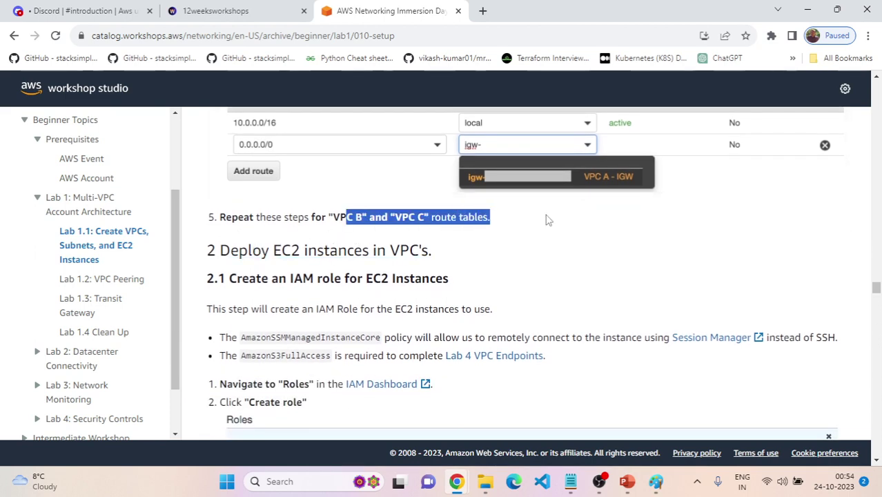
{"action": "scroll", "coordinate": [548, 275], "scroll_direction": "down", "scroll_amount": 2}
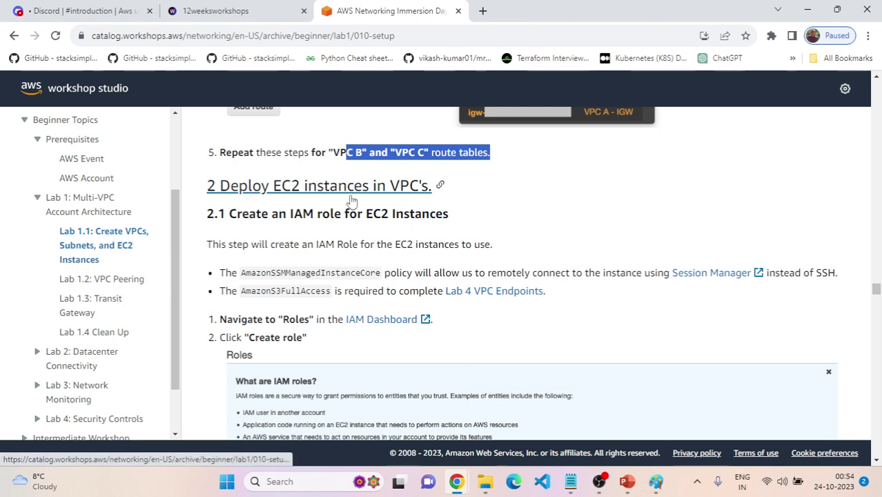
{"action": "scroll", "coordinate": [540, 218], "scroll_direction": "down", "scroll_amount": 2}
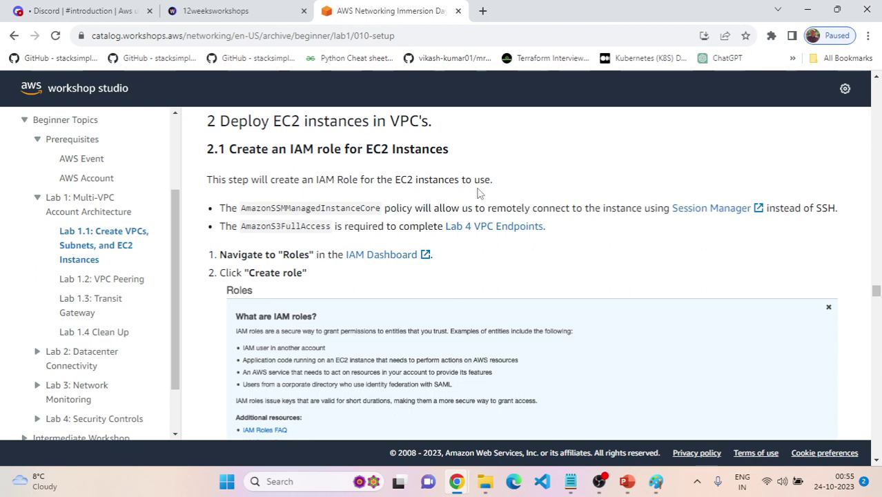
{"action": "scroll", "coordinate": [500, 191], "scroll_direction": "down", "scroll_amount": 1}
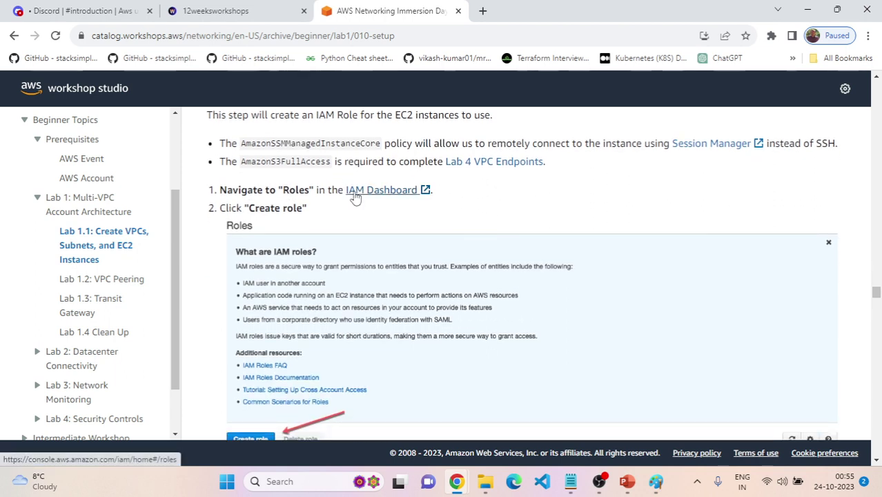
Switch back to the AWS console, open the VPC dashboard in a new browser tab, and go from there to the IAM service
{"action": "key", "text": "alt+Tab"}
{"action": "right_click", "coordinate": [76, 123]}
{"action": "left_click", "coordinate": [114, 127]}
{"action": "key", "text": "ctrl+Tab"}
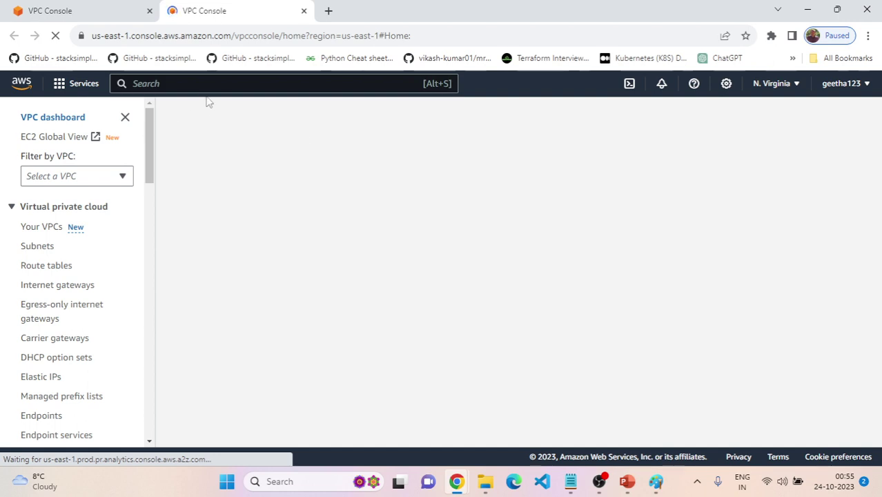
{"action": "left_click", "coordinate": [209, 83]}
{"action": "type", "text": "IAM"}
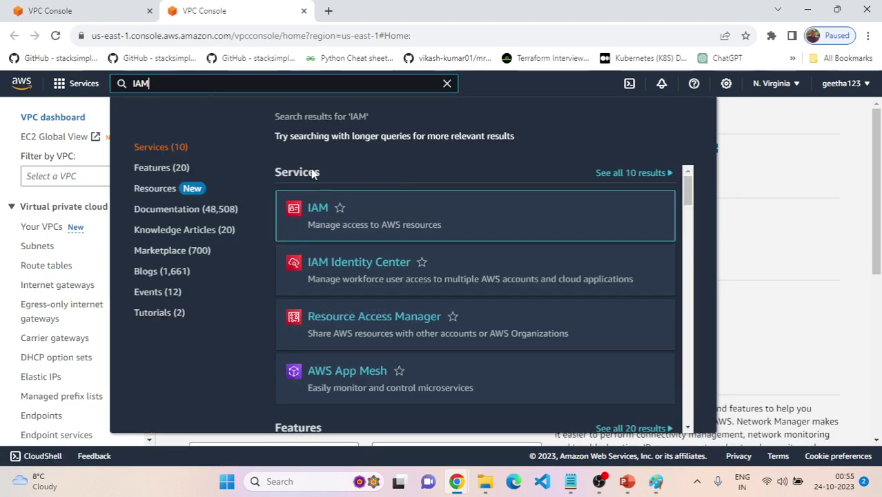
{"action": "left_click", "coordinate": [314, 209]}
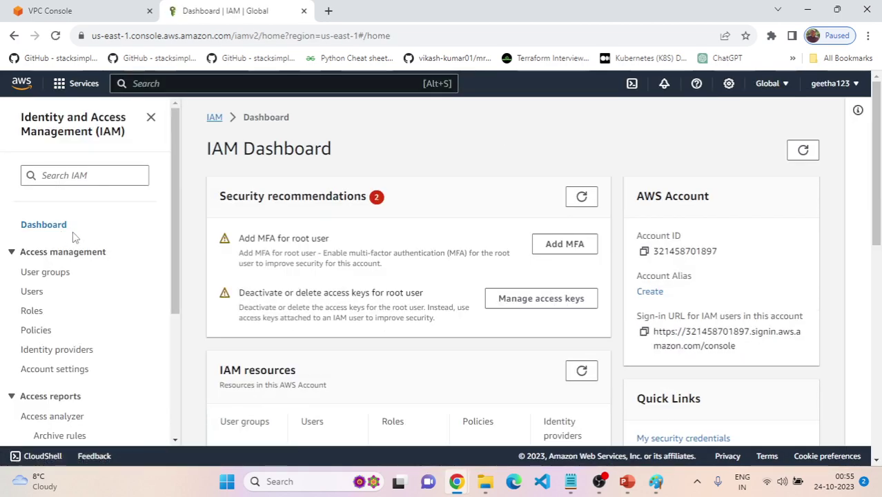
Open the IAM roles list and start creating a new role
{"action": "scroll", "coordinate": [76, 238], "scroll_direction": "down", "scroll_amount": 1}
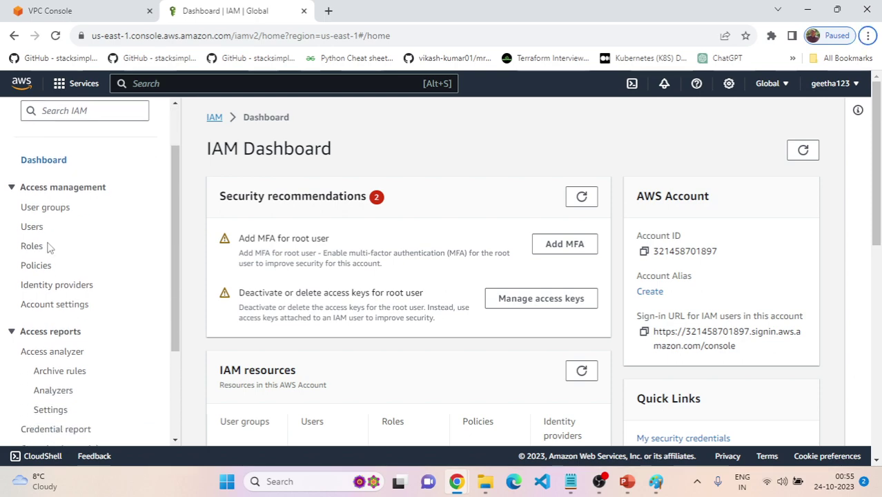
{"action": "left_click", "coordinate": [32, 246]}
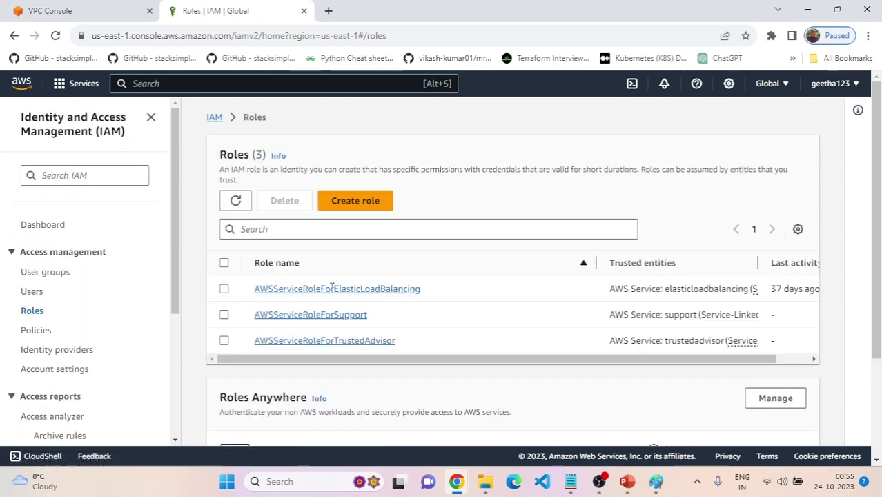
{"action": "left_click", "coordinate": [350, 204]}
Check the workshop guide's trusted entity settings and choose EC2 as the new role's service and use case
{"action": "scroll", "coordinate": [390, 245], "scroll_direction": "down", "scroll_amount": 4}
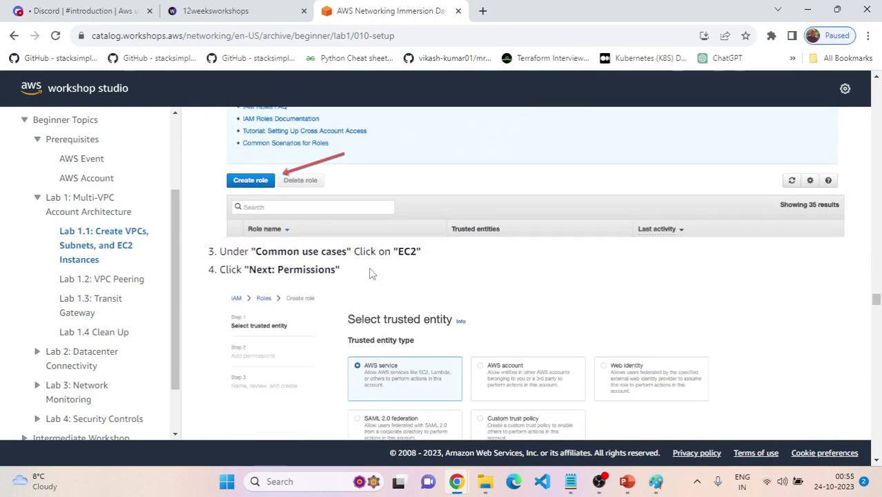
{"action": "scroll", "coordinate": [288, 223], "scroll_direction": "down", "scroll_amount": 1}
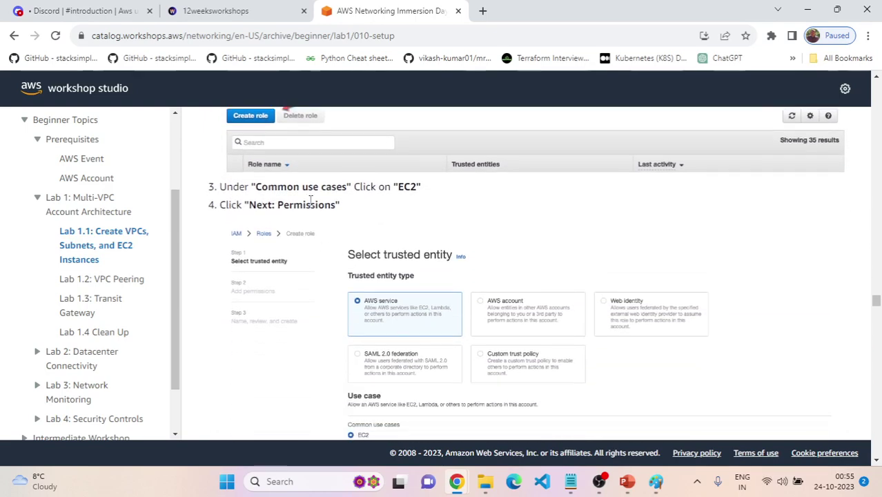
{"action": "scroll", "coordinate": [432, 216], "scroll_direction": "down", "scroll_amount": 1}
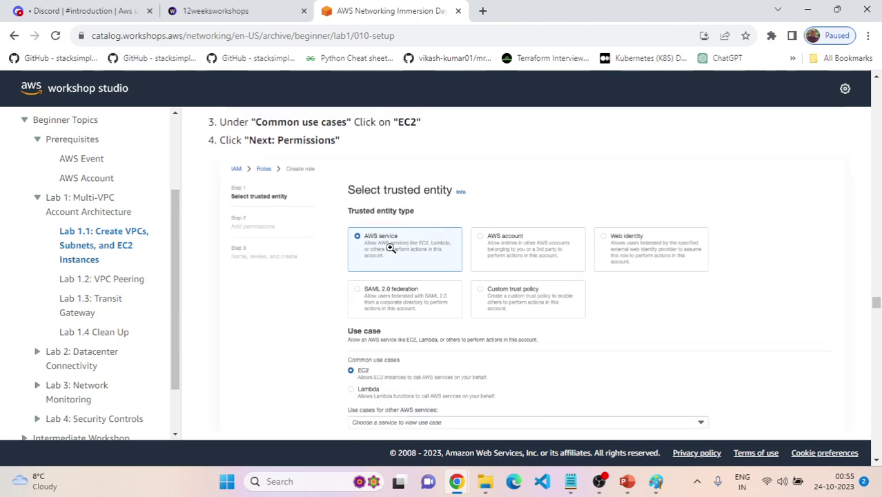
{"action": "key", "text": "alt+Tab"}
{"action": "scroll", "coordinate": [359, 352], "scroll_direction": "down", "scroll_amount": 4}
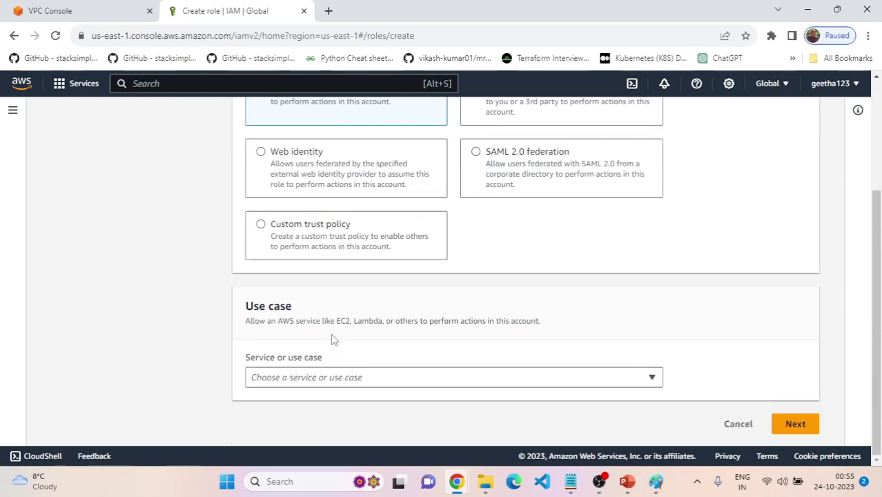
{"action": "left_click", "coordinate": [371, 378]}
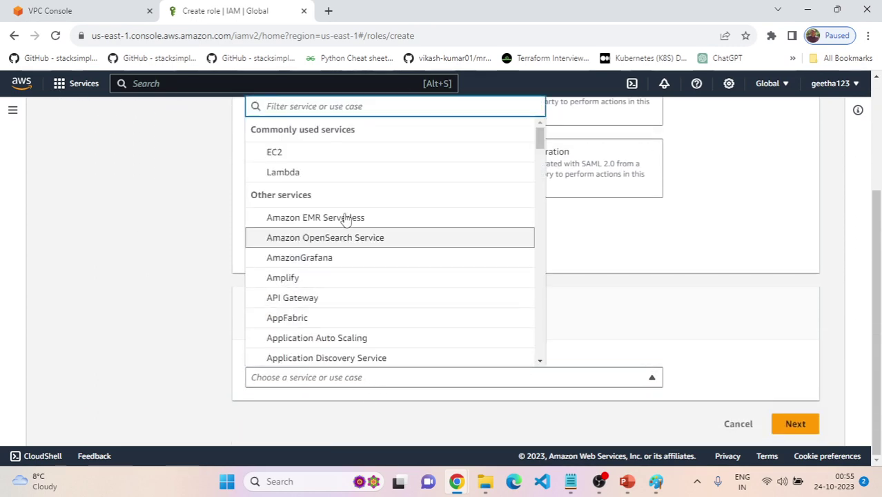
{"action": "left_click", "coordinate": [339, 159]}
{"action": "scroll", "coordinate": [485, 271], "scroll_direction": "down", "scroll_amount": 3}
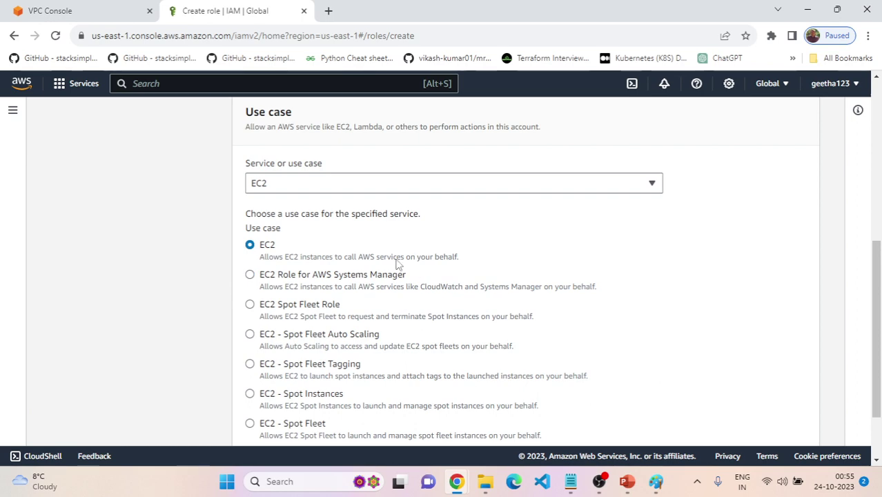
Switch to the workshop guide, read the policy instructions in item 5 and copy the policy name AmazonSSMManagedInstanceCore
{"action": "key", "text": "alt+Tab"}
{"action": "scroll", "coordinate": [419, 263], "scroll_direction": "down", "scroll_amount": 3}
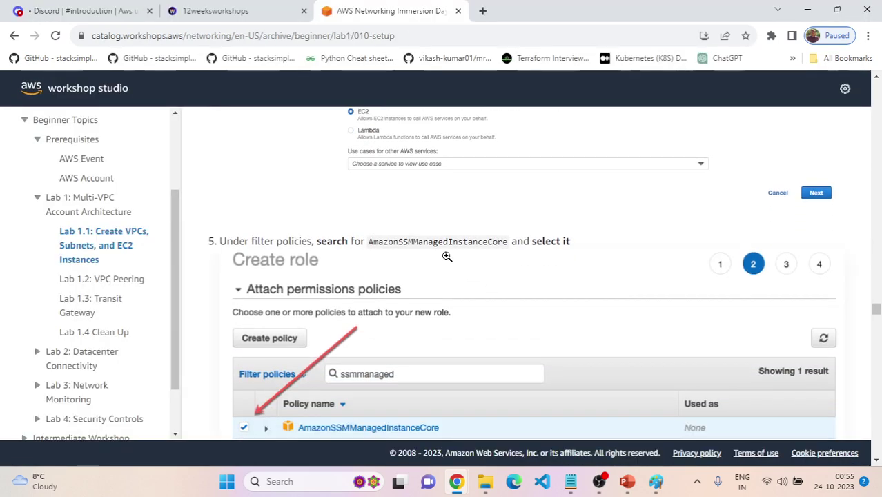
{"action": "scroll", "coordinate": [447, 256], "scroll_direction": "down", "scroll_amount": 2}
{"action": "scroll", "coordinate": [447, 256], "scroll_direction": "up", "scroll_amount": 1}
{"action": "scroll", "coordinate": [447, 256], "scroll_direction": "down", "scroll_amount": 1}
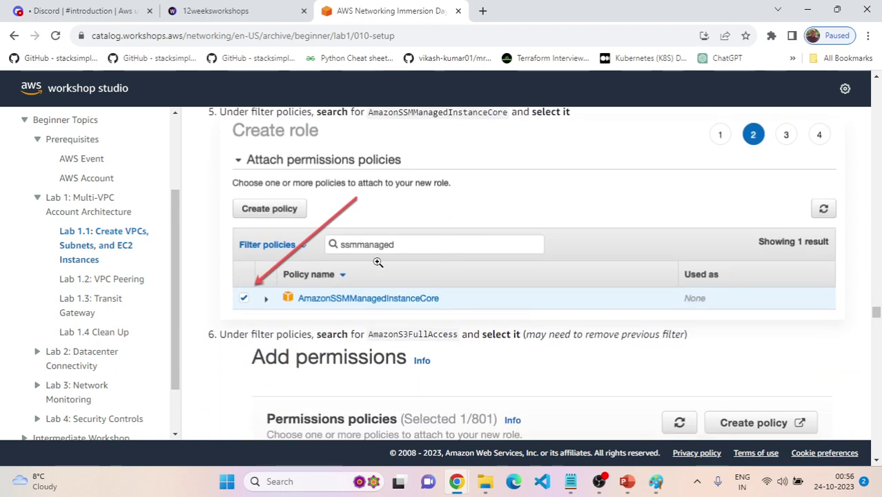
{"action": "scroll", "coordinate": [378, 262], "scroll_direction": "up", "scroll_amount": 1}
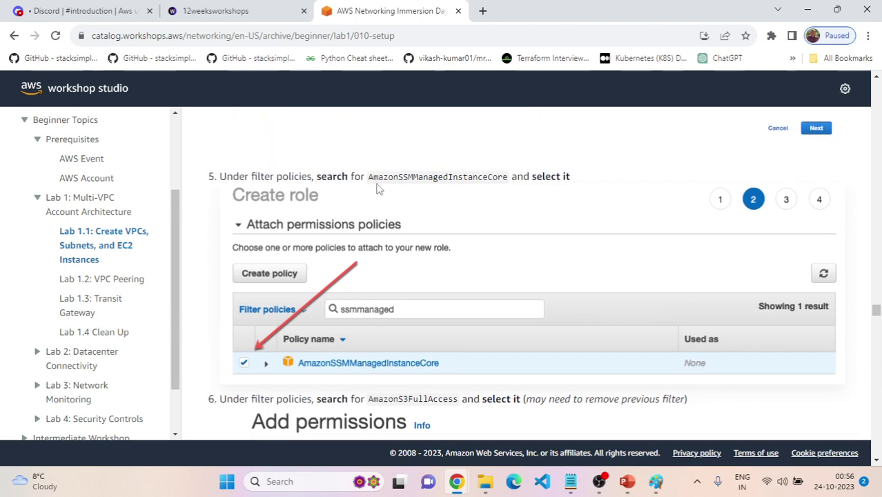
{"action": "left_click_drag", "start_coordinate": [369, 178], "coordinate": [499, 174]}
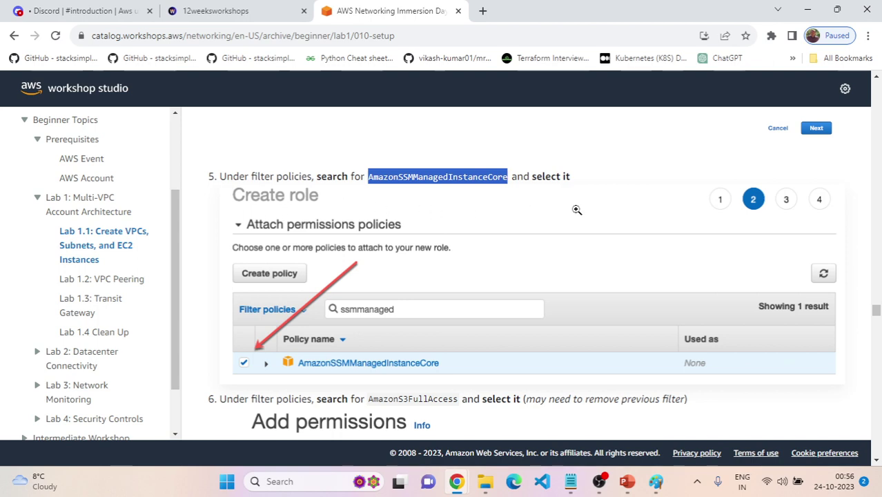
{"action": "scroll", "coordinate": [780, 276], "scroll_direction": "up", "scroll_amount": 2}
Return to the AWS console, continue to the role's permissions and filter the policies by AmazonSSMManagedInstanceCore
{"action": "key", "text": "alt+Tab"}
{"action": "scroll", "coordinate": [484, 338], "scroll_direction": "down", "scroll_amount": 2}
{"action": "left_click", "coordinate": [792, 421]}
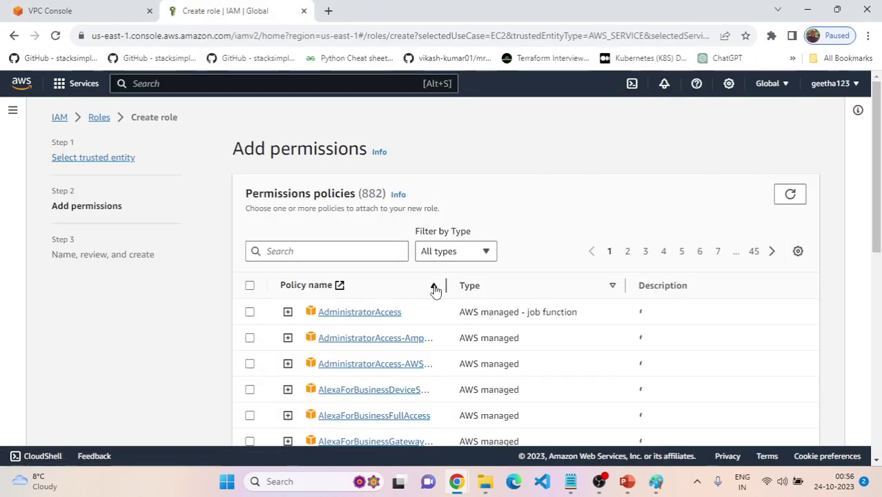
{"action": "left_click", "coordinate": [303, 248]}
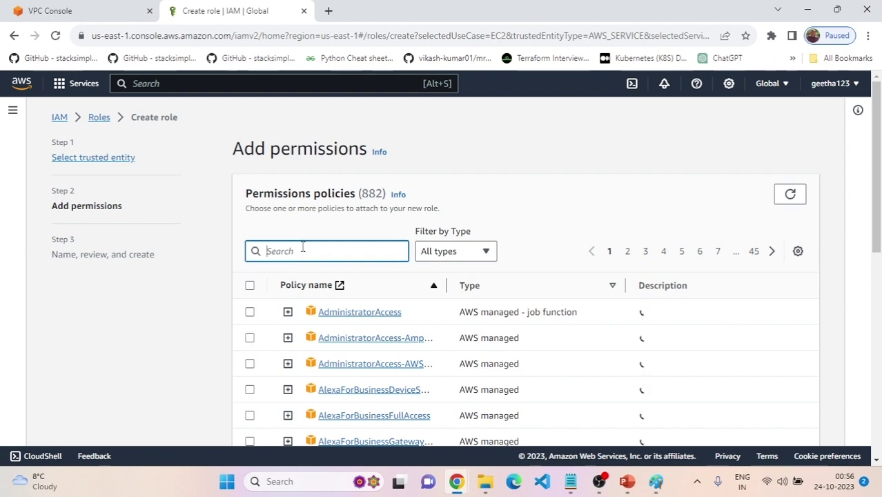
{"action": "type", "text": "AmazonSSMManagedInstanceCore"}
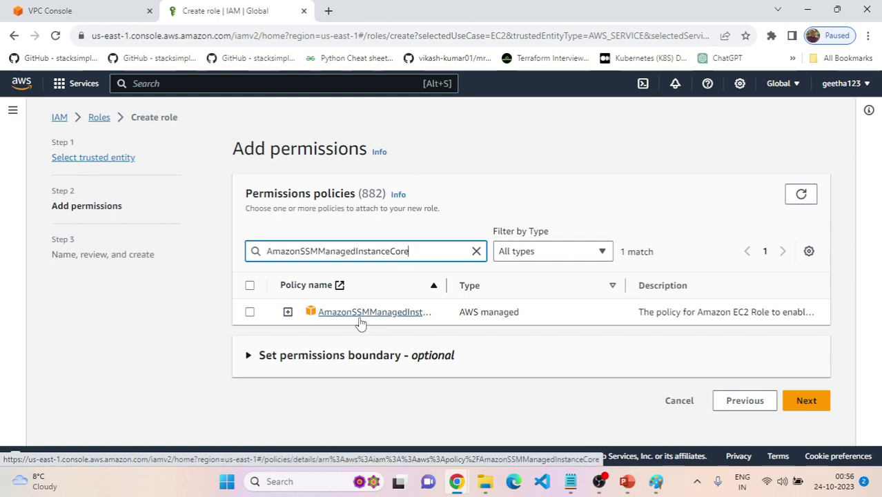
Check the policy instructions in the workshop guide and select the AmazonSSMManagedInstanceCore policy for the role
{"action": "key", "text": "alt+Tab"}
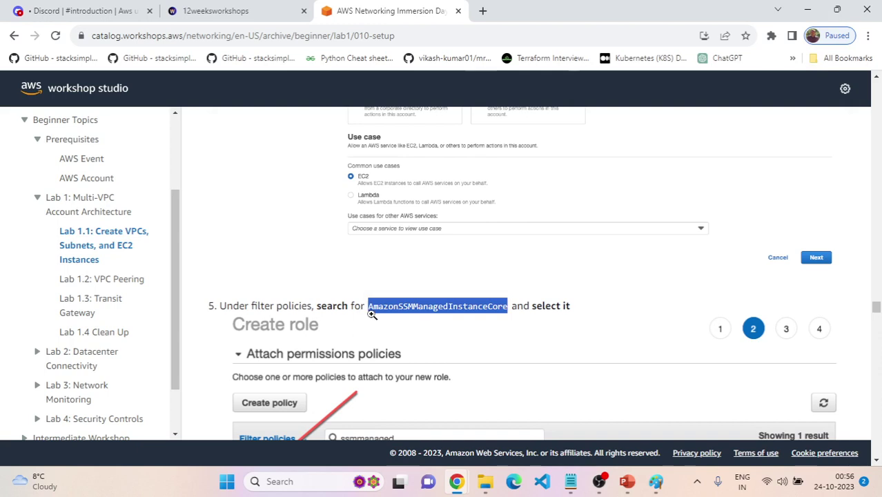
{"action": "scroll", "coordinate": [397, 259], "scroll_direction": "down", "scroll_amount": 2}
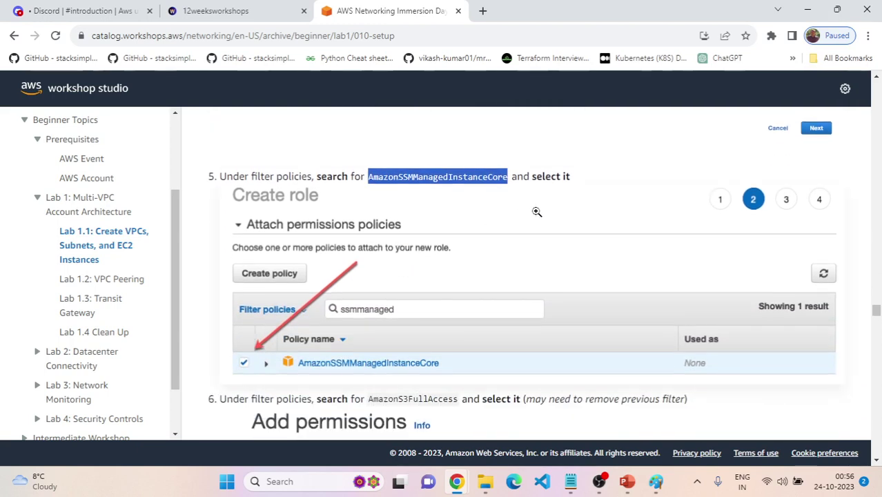
{"action": "scroll", "coordinate": [472, 274], "scroll_direction": "down", "scroll_amount": 2}
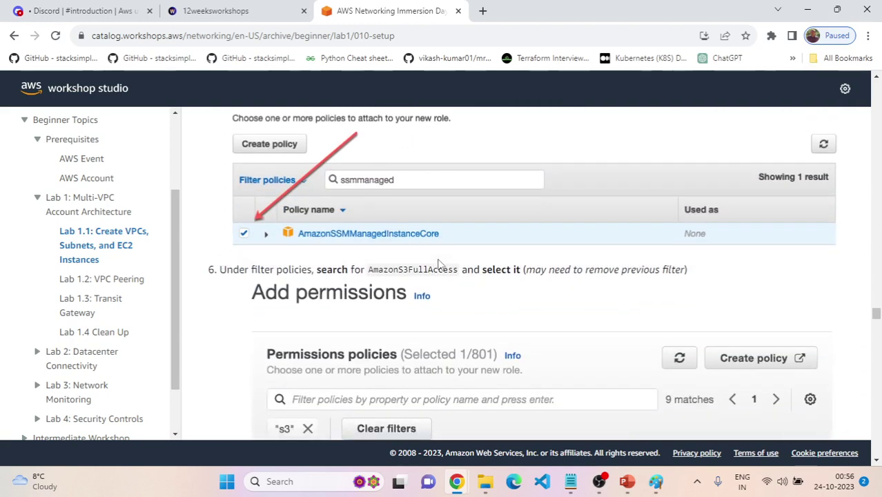
{"action": "key", "text": "alt+Tab"}
{"action": "left_click", "coordinate": [250, 312]}
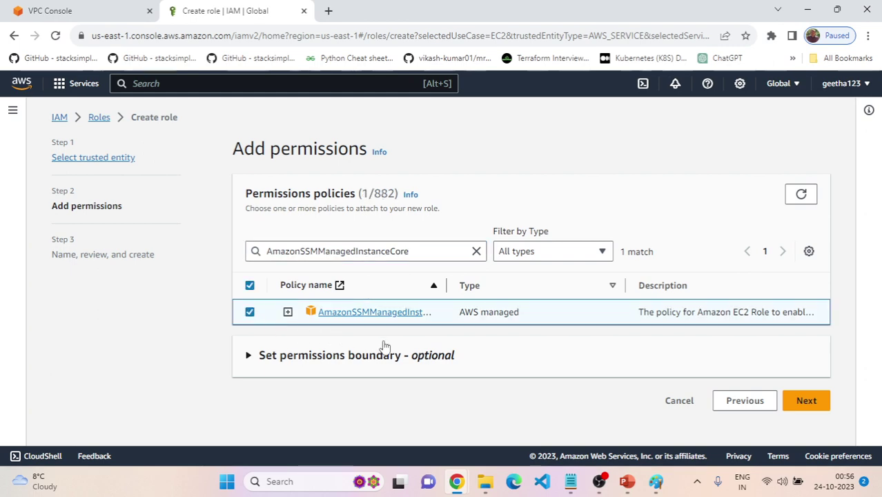
Read guide items 6 to 10 about the remaining policy and role name, and advance the role to its naming and review stage
{"action": "key", "text": "alt+Tab"}
{"action": "scroll", "coordinate": [402, 284], "scroll_direction": "down", "scroll_amount": 3}
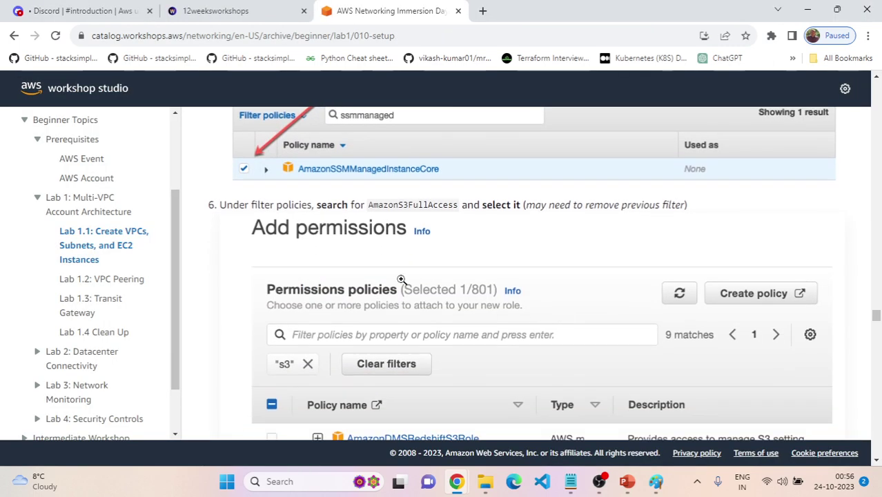
{"action": "scroll", "coordinate": [610, 370], "scroll_direction": "down", "scroll_amount": 6}
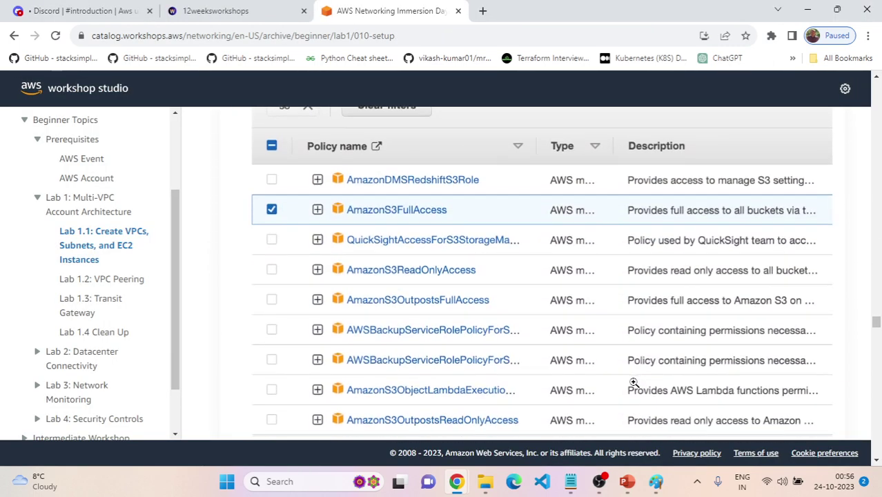
{"action": "scroll", "coordinate": [749, 354], "scroll_direction": "down", "scroll_amount": 3}
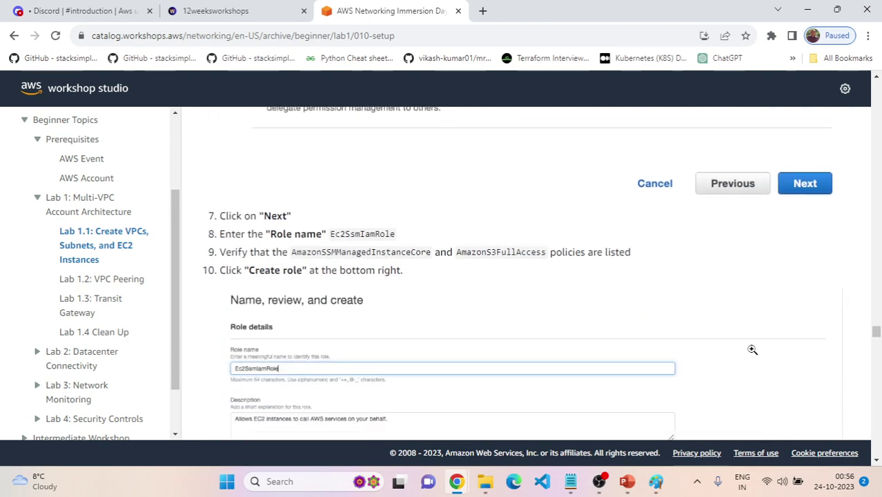
{"action": "key", "text": "alt+Tab"}
{"action": "left_click", "coordinate": [805, 400]}
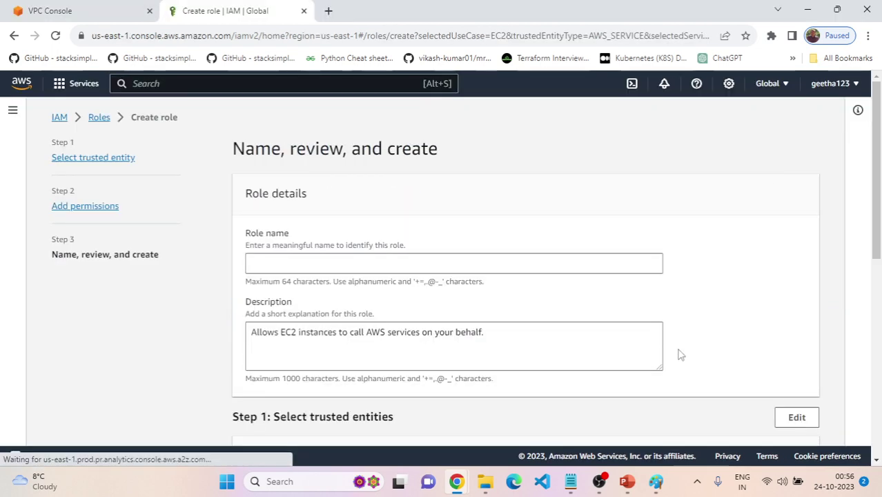
{"action": "scroll", "coordinate": [598, 337], "scroll_direction": "down", "scroll_amount": 3}
Copy the role name Ec2SsmIamRole from the workshop guide, enter it as the new role's name and try to create the role
{"action": "key", "text": "alt+Tab"}
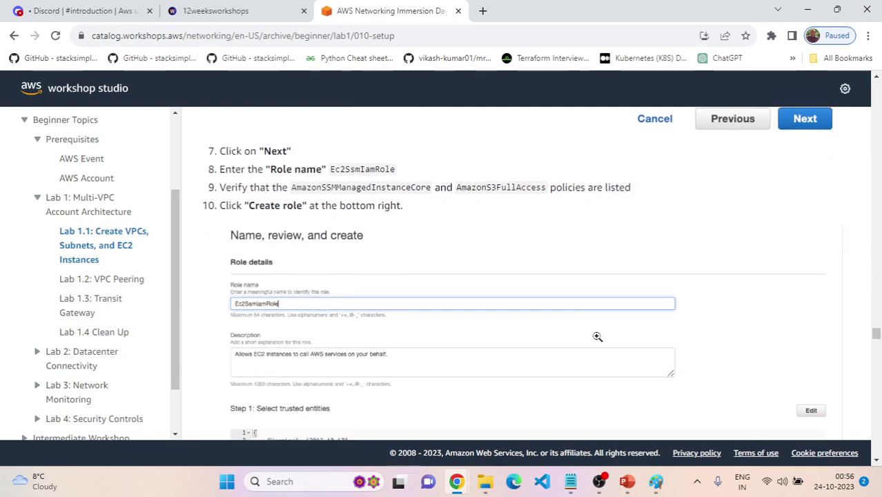
{"action": "scroll", "coordinate": [598, 337], "scroll_direction": "up", "scroll_amount": 1}
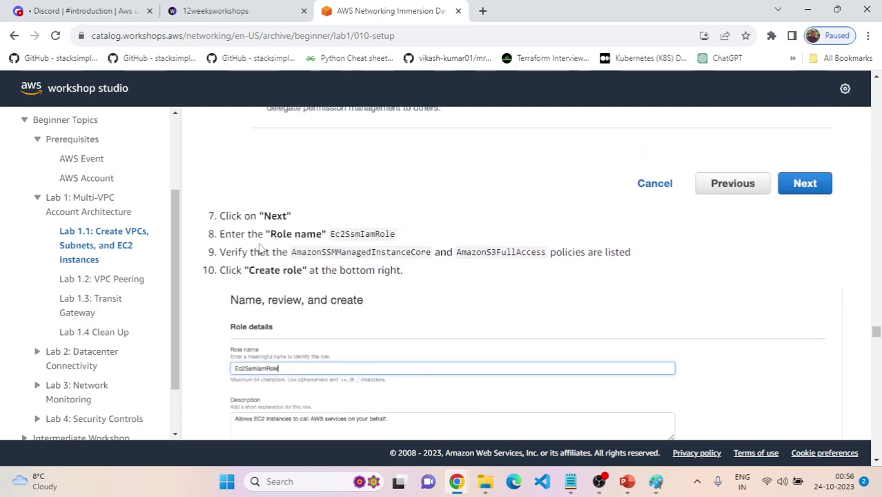
{"action": "left_click_drag", "start_coordinate": [330, 234], "coordinate": [404, 238]}
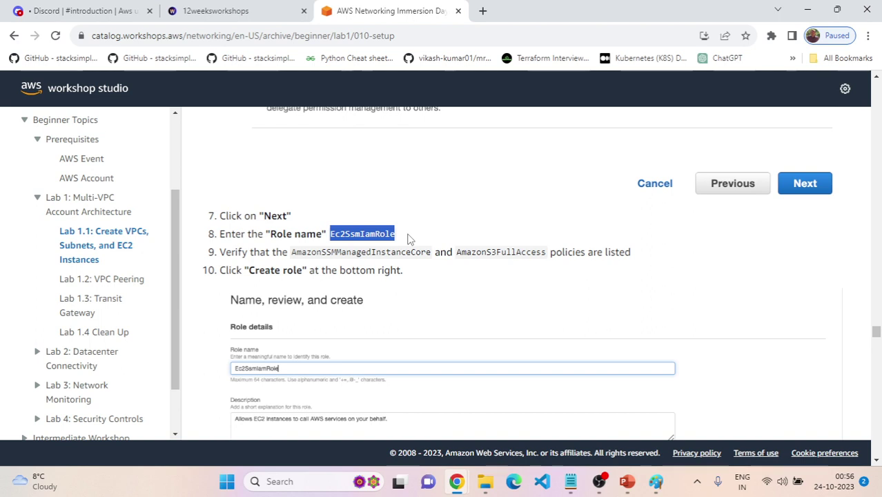
{"action": "key", "text": "alt+Tab"}
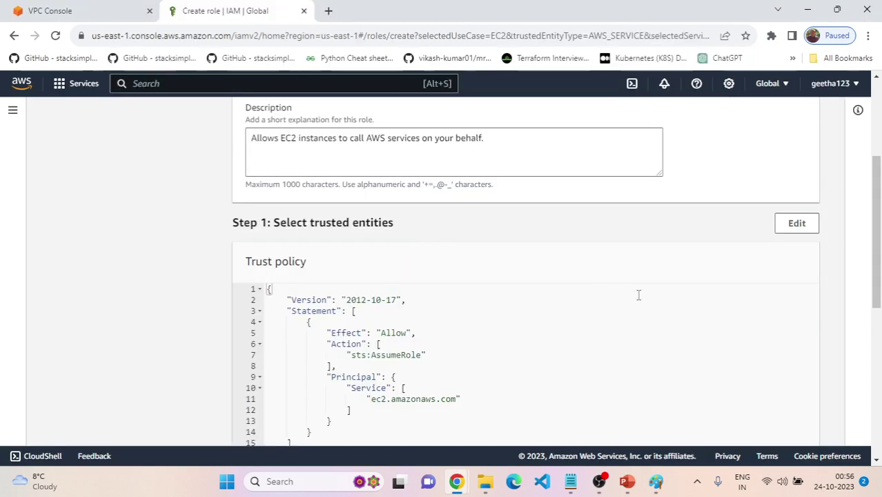
{"action": "scroll", "coordinate": [635, 293], "scroll_direction": "down", "scroll_amount": 10}
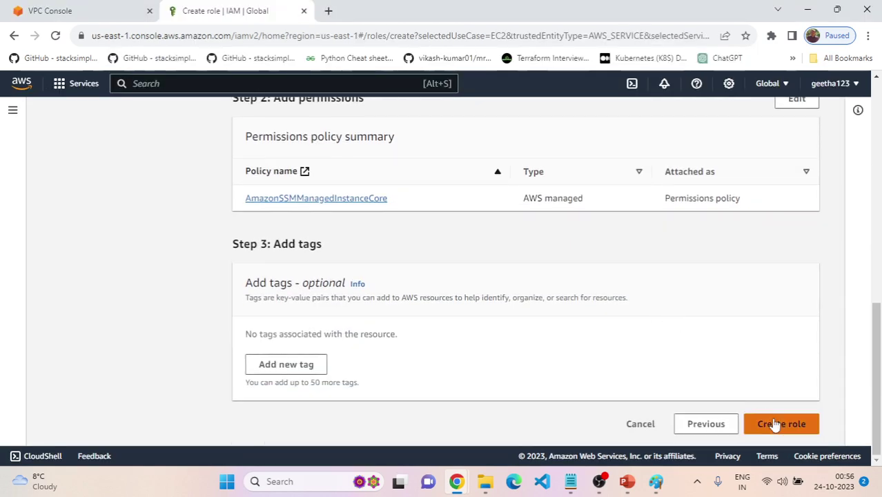
{"action": "left_click", "coordinate": [778, 424]}
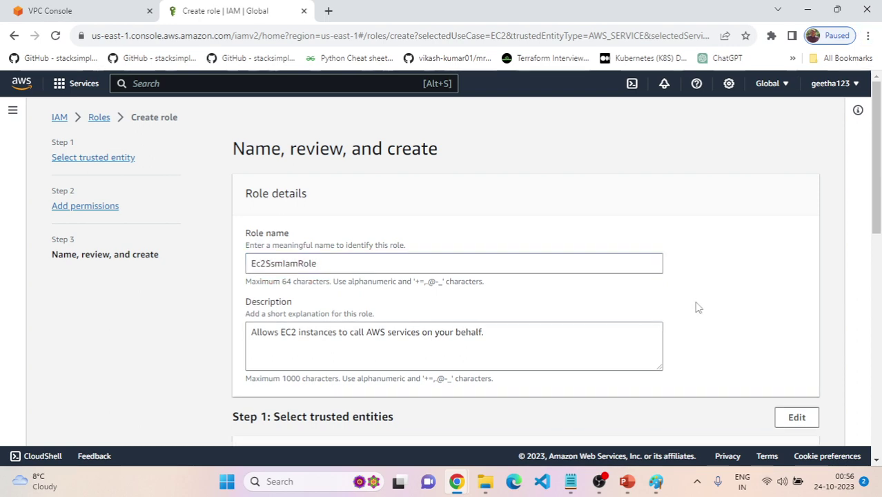
Compare the role's trust policy and permissions policy summary with the policies and review example in the workshop guide
{"action": "key", "text": "alt+Tab"}
{"action": "scroll", "coordinate": [510, 296], "scroll_direction": "down", "scroll_amount": 1}
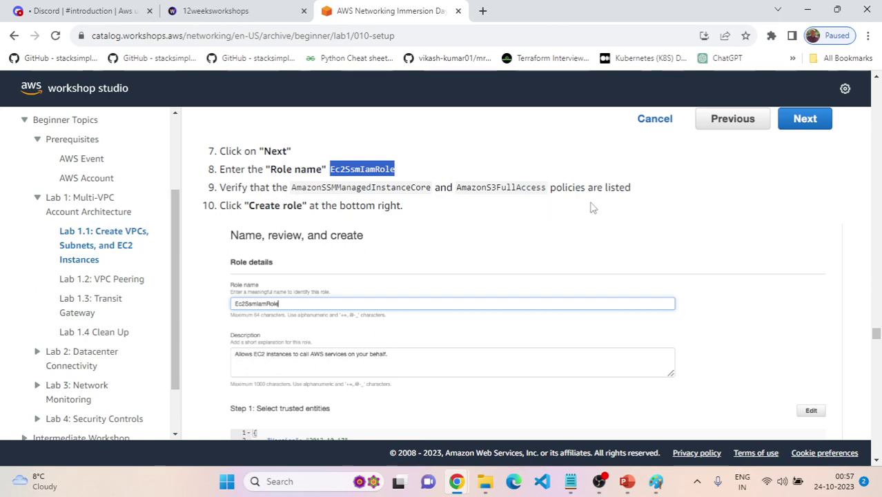
{"action": "key", "text": "alt+Tab"}
{"action": "scroll", "coordinate": [578, 272], "scroll_direction": "down", "scroll_amount": 5}
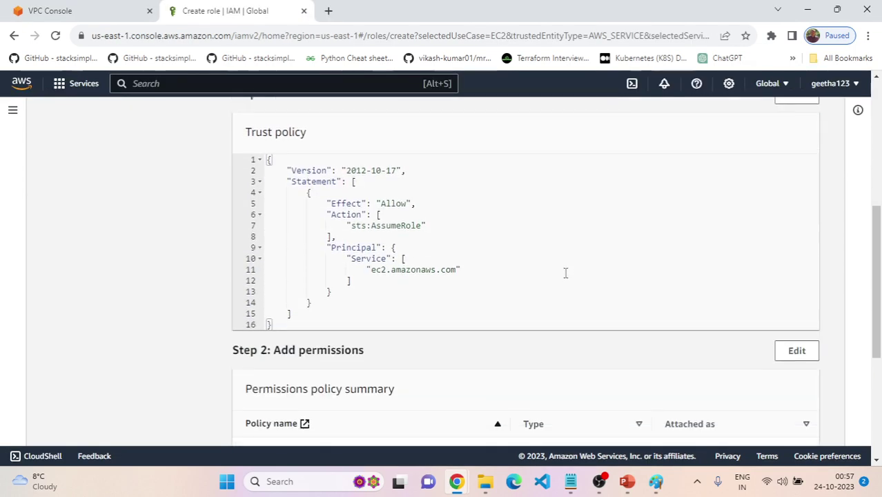
{"action": "left_click_drag", "start_coordinate": [434, 270], "coordinate": [268, 160]}
{"action": "scroll", "coordinate": [431, 294], "scroll_direction": "down", "scroll_amount": 2}
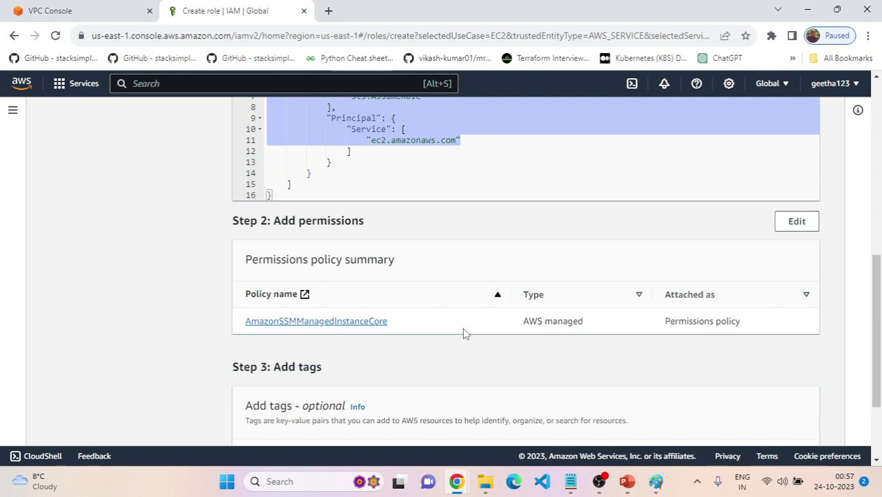
{"action": "scroll", "coordinate": [388, 262], "scroll_direction": "down", "scroll_amount": 2}
{"action": "scroll", "coordinate": [387, 257], "scroll_direction": "up", "scroll_amount": 5}
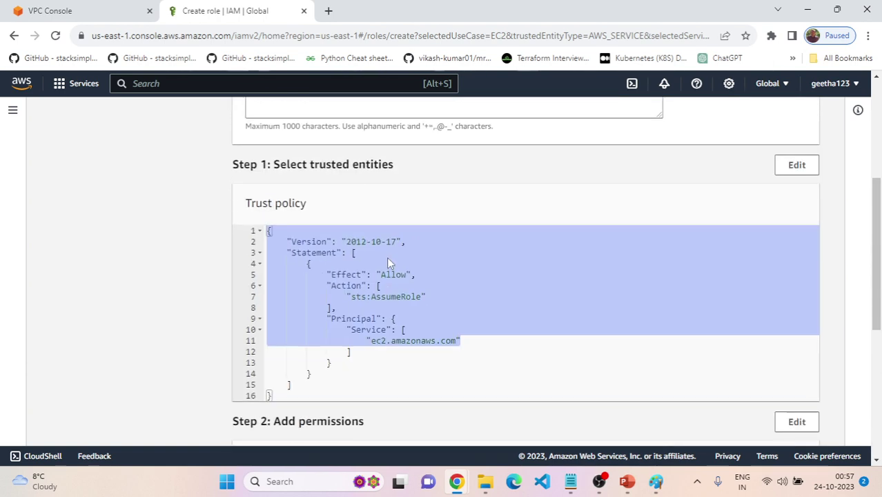
{"action": "scroll", "coordinate": [389, 258], "scroll_direction": "down", "scroll_amount": 5}
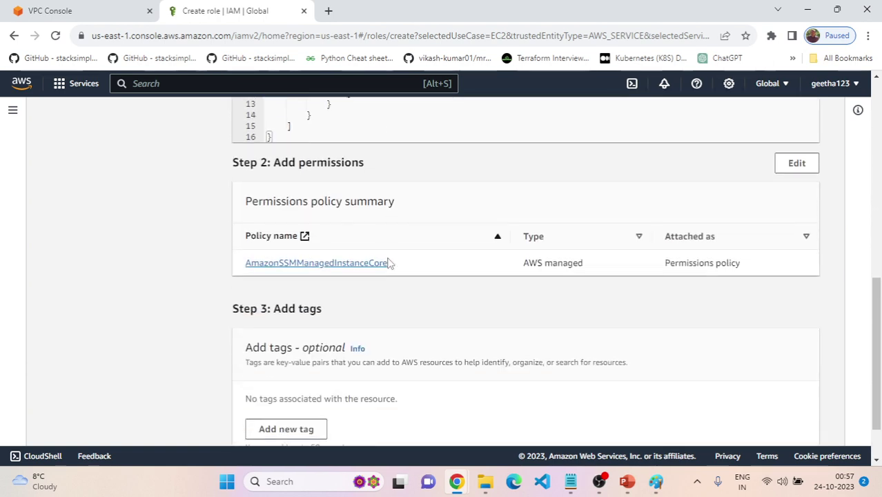
{"action": "key", "text": "alt+Tab"}
{"action": "scroll", "coordinate": [495, 293], "scroll_direction": "down", "scroll_amount": 1}
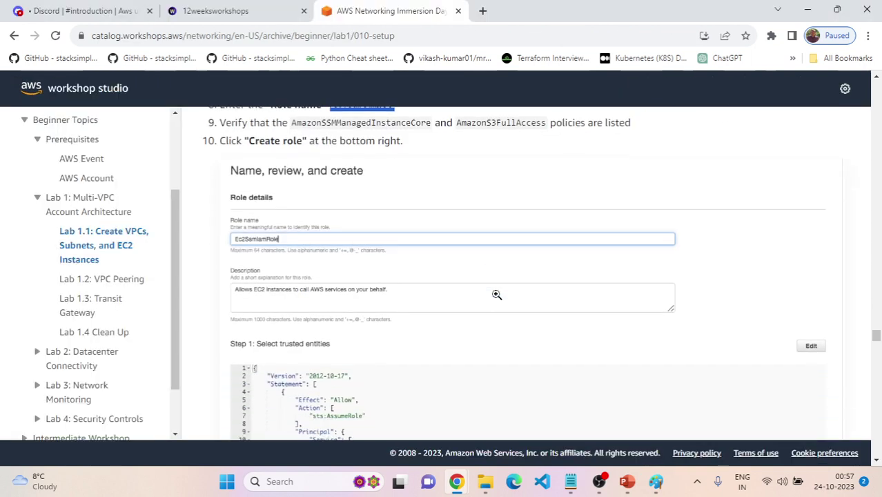
Compare the policies listed in the workshop guide's role review example with the new role's permissions policy summary
{"action": "scroll", "coordinate": [496, 295], "scroll_direction": "up", "scroll_amount": 1}
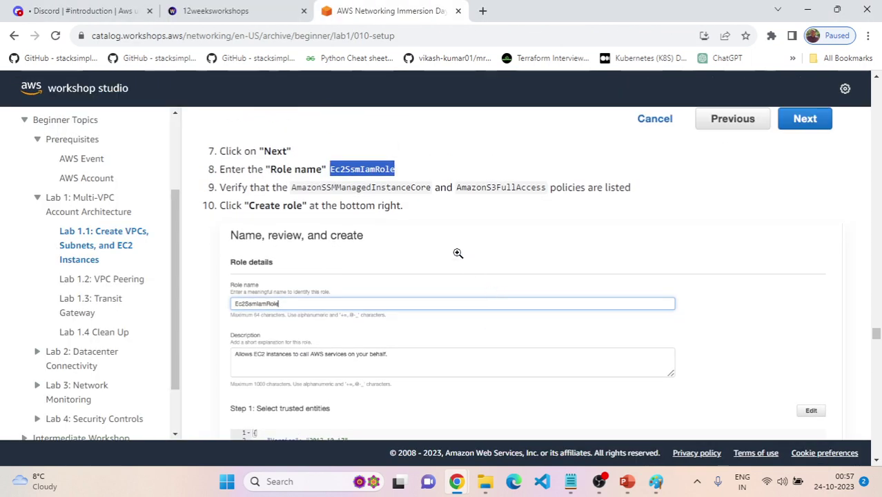
{"action": "scroll", "coordinate": [373, 229], "scroll_direction": "down", "scroll_amount": 3}
{"action": "scroll", "coordinate": [373, 229], "scroll_direction": "down", "scroll_amount": 3}
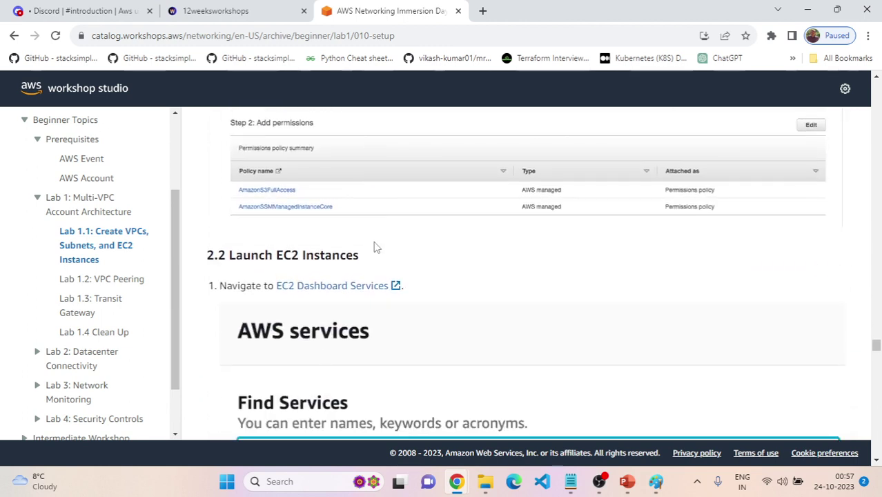
{"action": "scroll", "coordinate": [374, 236], "scroll_direction": "up", "scroll_amount": 1}
{"action": "scroll", "coordinate": [374, 242], "scroll_direction": "down", "scroll_amount": 1}
{"action": "scroll", "coordinate": [434, 252], "scroll_direction": "up", "scroll_amount": 2}
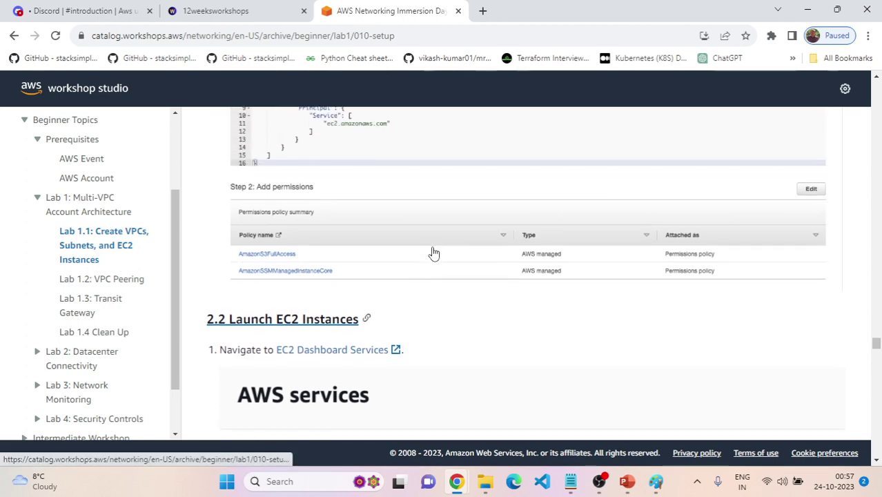
{"action": "key", "text": "alt+Tab"}
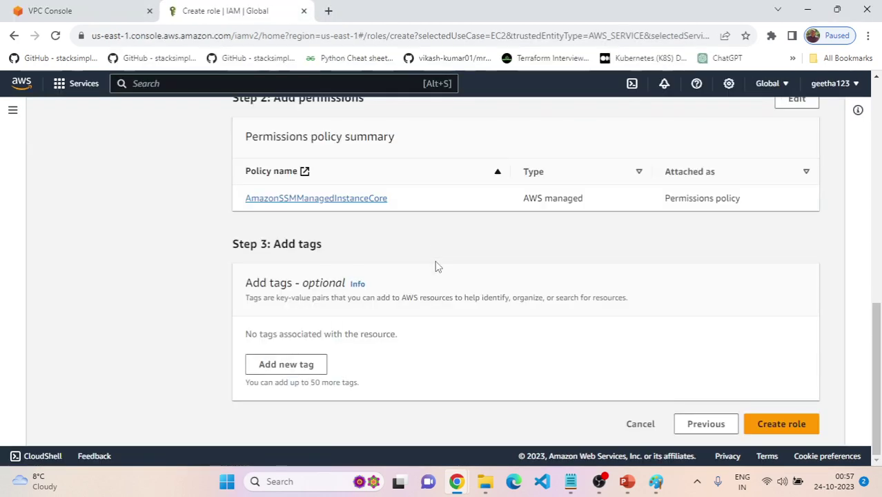
{"action": "scroll", "coordinate": [435, 267], "scroll_direction": "up", "scroll_amount": 2}
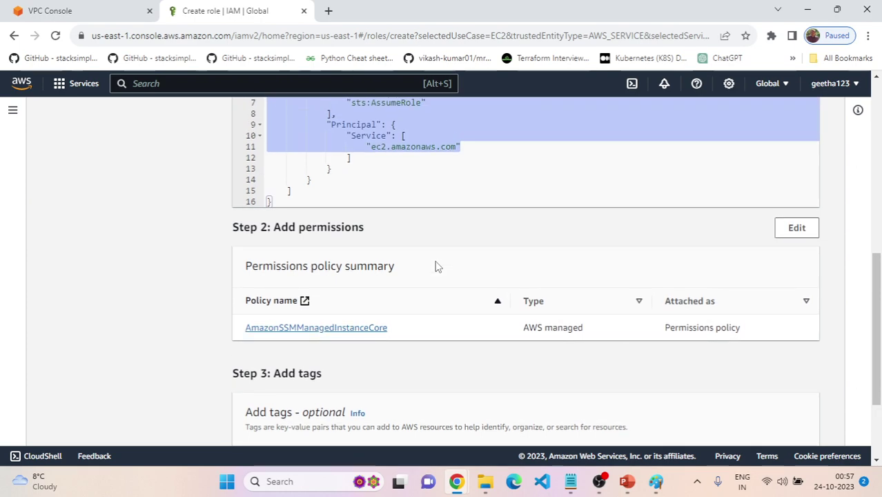
Copy the AmazonS3FullAccess policy name from the workshop guide, add that policy to the role's permissions and return to the review stage
{"action": "key", "text": "alt+Tab"}
{"action": "scroll", "coordinate": [436, 261], "scroll_direction": "up", "scroll_amount": 5}
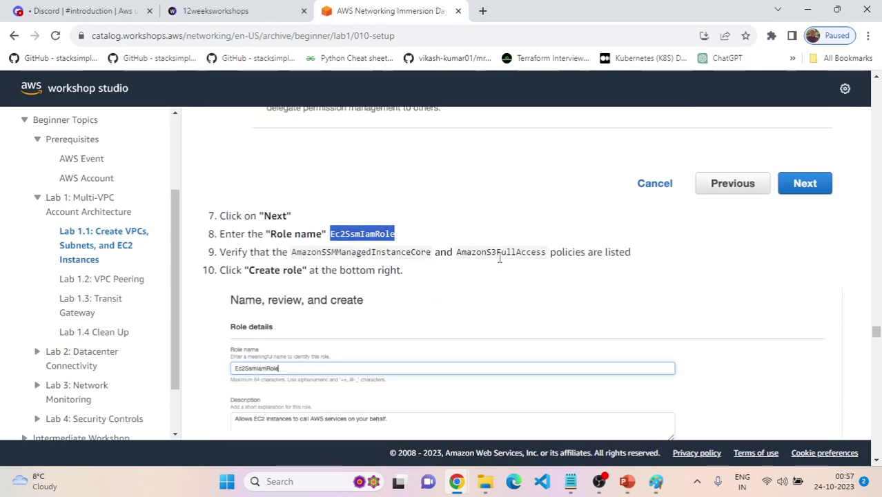
{"action": "left_click_drag", "start_coordinate": [457, 252], "coordinate": [545, 253]}
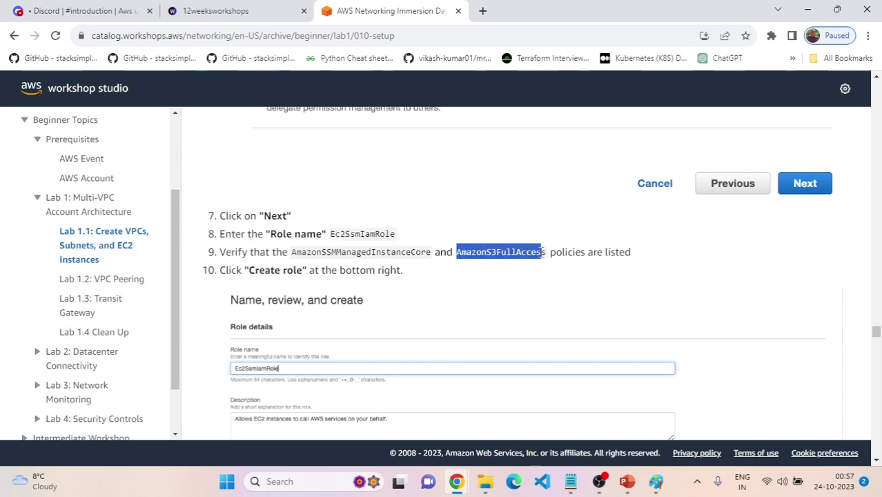
{"action": "key", "text": "alt+Tab"}
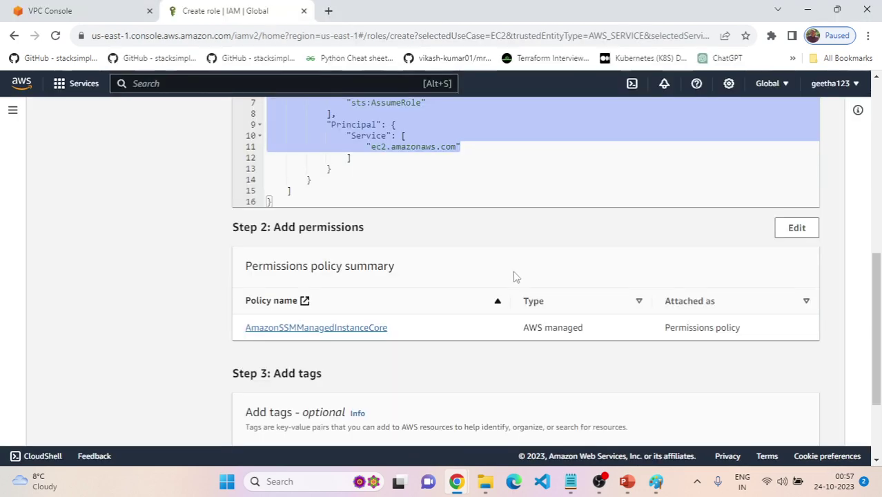
{"action": "scroll", "coordinate": [470, 268], "scroll_direction": "up", "scroll_amount": 8}
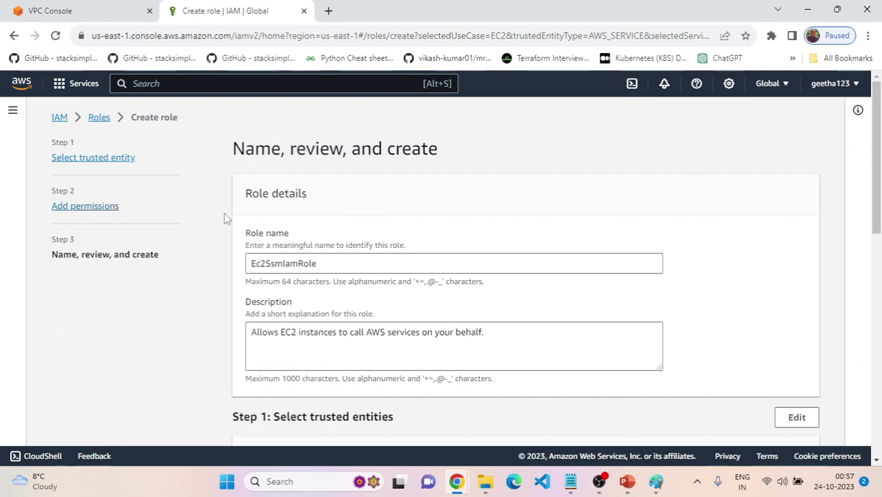
{"action": "key", "text": "alt+Left"}
{"action": "left_click", "coordinate": [346, 249]}
{"action": "type", "text": "AmazonS3FullAccess"}
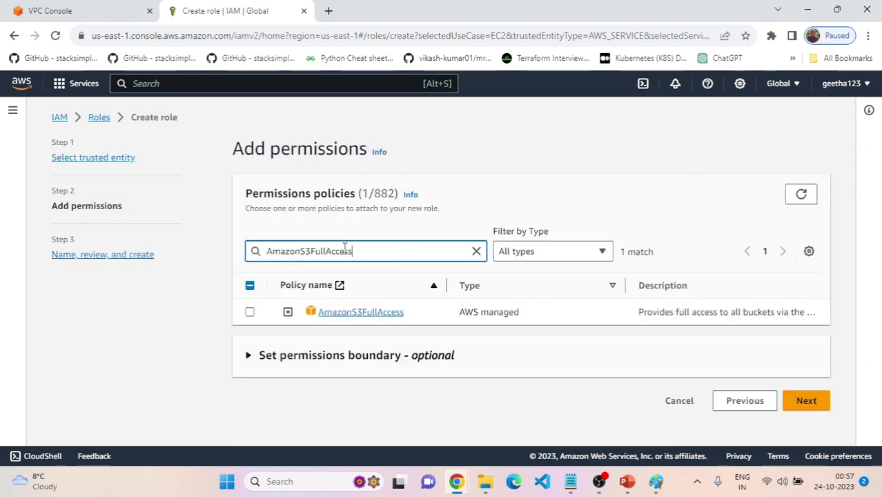
{"action": "left_click", "coordinate": [250, 313]}
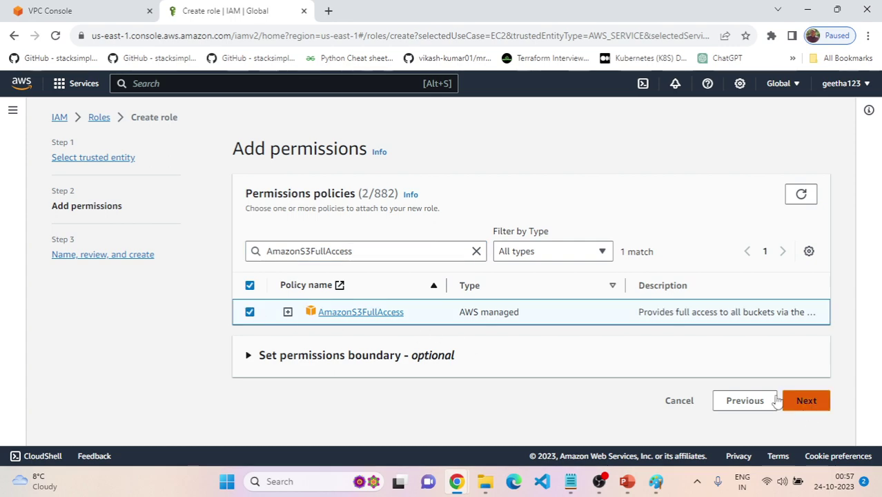
{"action": "left_click", "coordinate": [806, 400]}
Review the role's trust policy and permissions policy summary, create the Ec2SsmIamRole role and locate it in the roles list
{"action": "scroll", "coordinate": [384, 277], "scroll_direction": "down", "scroll_amount": 8}
{"action": "scroll", "coordinate": [382, 272], "scroll_direction": "up", "scroll_amount": 6}
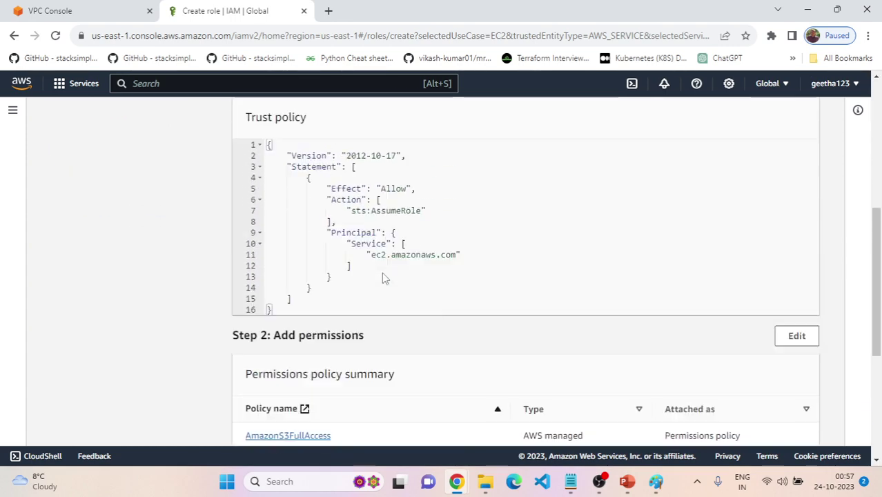
{"action": "scroll", "coordinate": [339, 234], "scroll_direction": "down", "scroll_amount": 8}
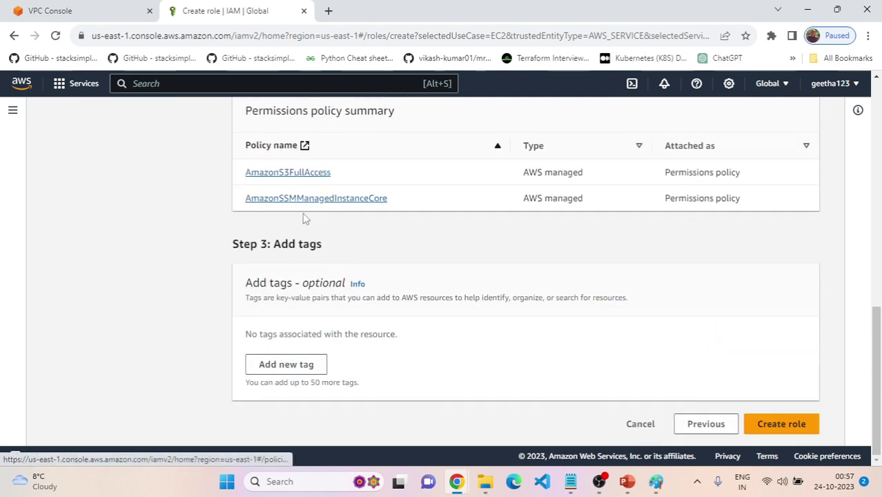
{"action": "left_click", "coordinate": [791, 424]}
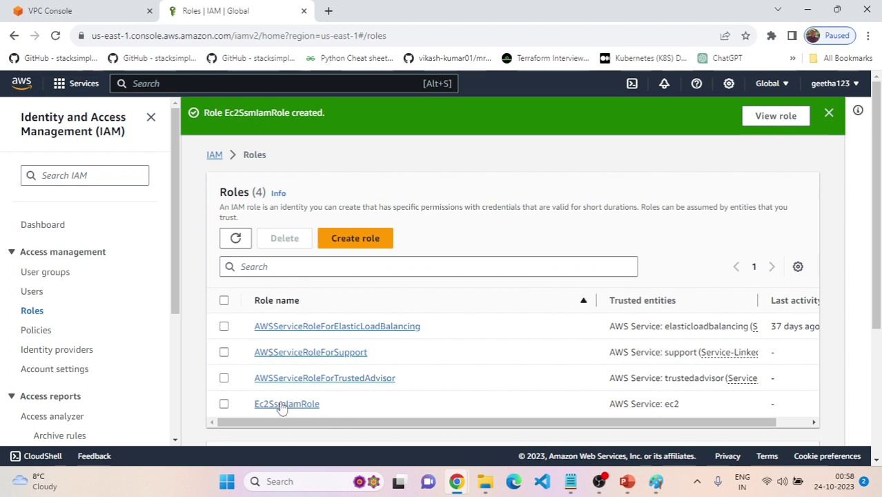
{"action": "left_click_drag", "start_coordinate": [321, 406], "coordinate": [249, 406]}
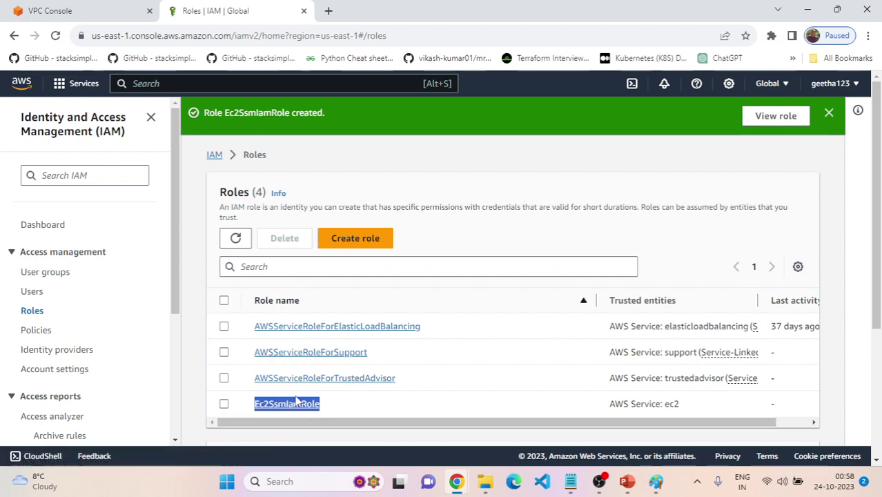
Read the start of guide section 2.2 Launch EC2 Instances and open the EC2 service dashboard in the AWS console
{"action": "key", "text": "alt+Tab"}
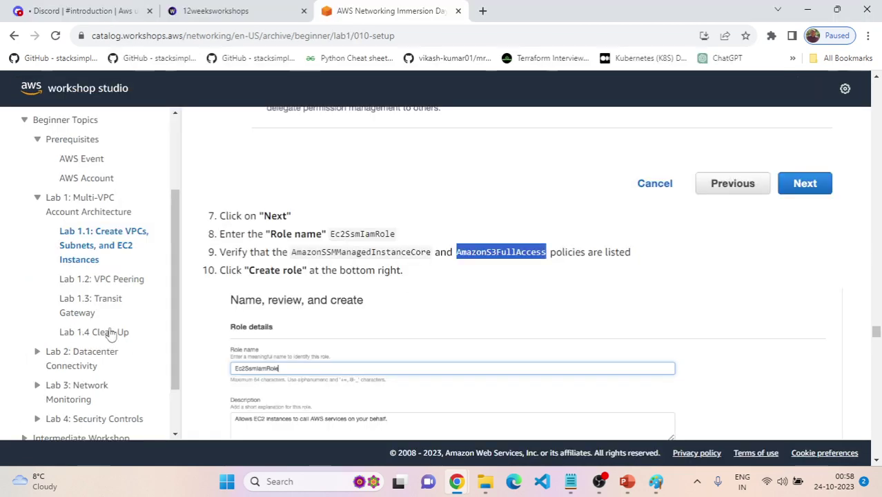
{"action": "scroll", "coordinate": [388, 276], "scroll_direction": "down", "scroll_amount": 10}
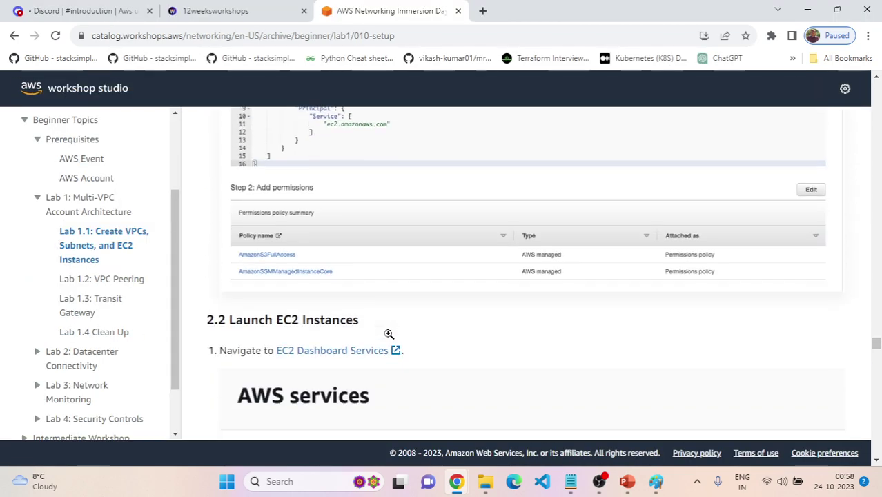
{"action": "scroll", "coordinate": [366, 323], "scroll_direction": "down", "scroll_amount": 1}
{"action": "scroll", "coordinate": [357, 325], "scroll_direction": "down", "scroll_amount": 2}
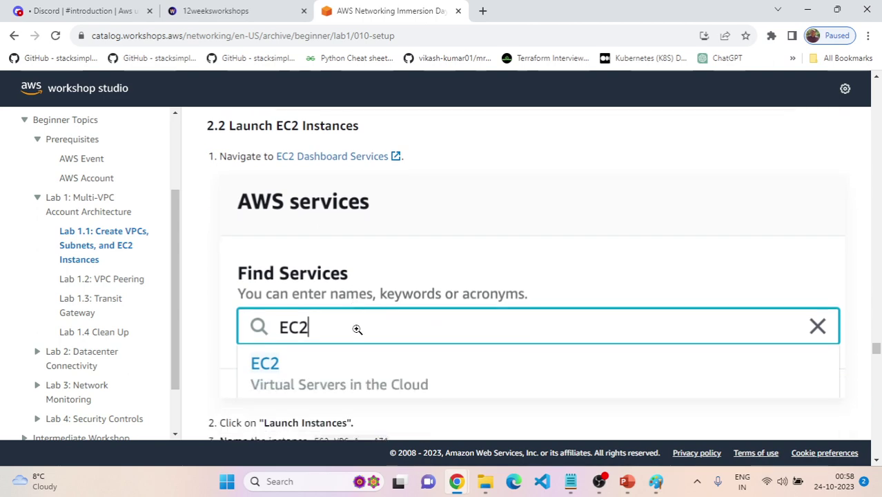
{"action": "scroll", "coordinate": [357, 330], "scroll_direction": "down", "scroll_amount": 1}
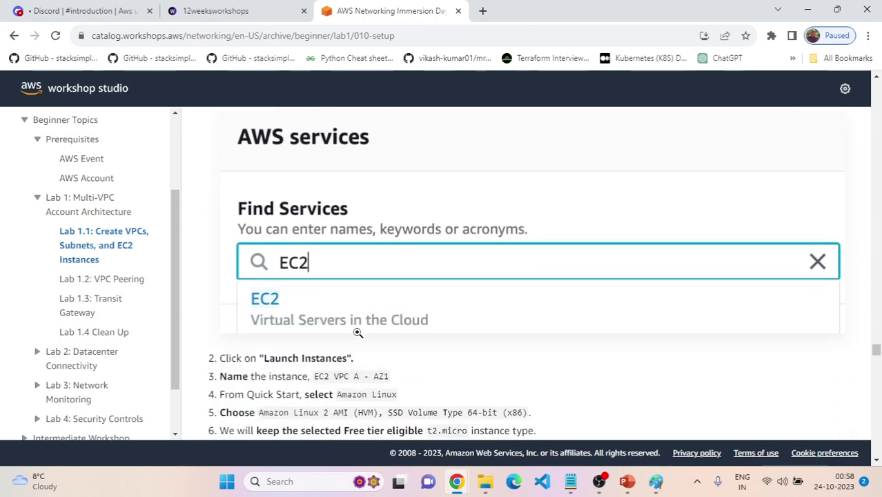
{"action": "key", "text": "alt+Tab"}
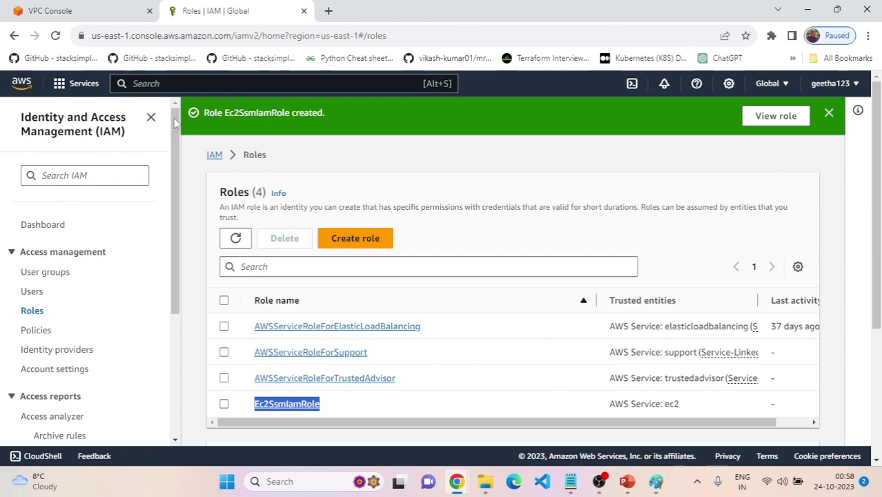
{"action": "left_click", "coordinate": [200, 78]}
{"action": "type", "text": "EC2"}
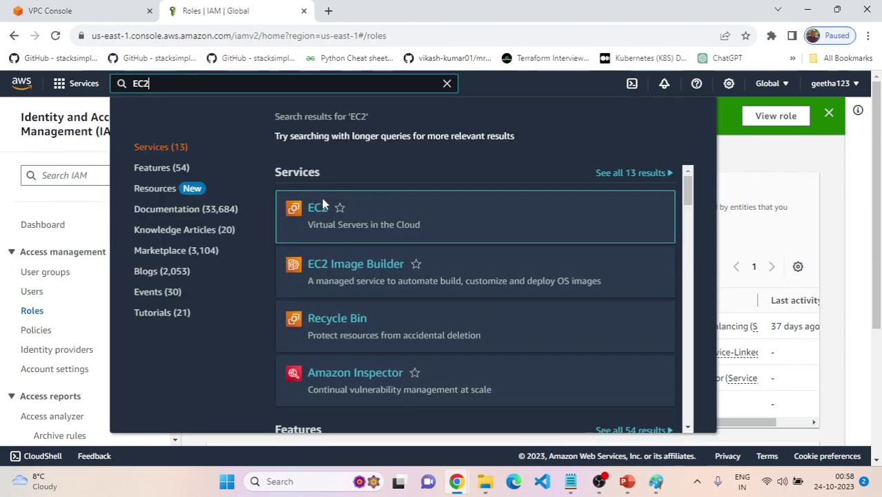
{"action": "left_click", "coordinate": [322, 208]}
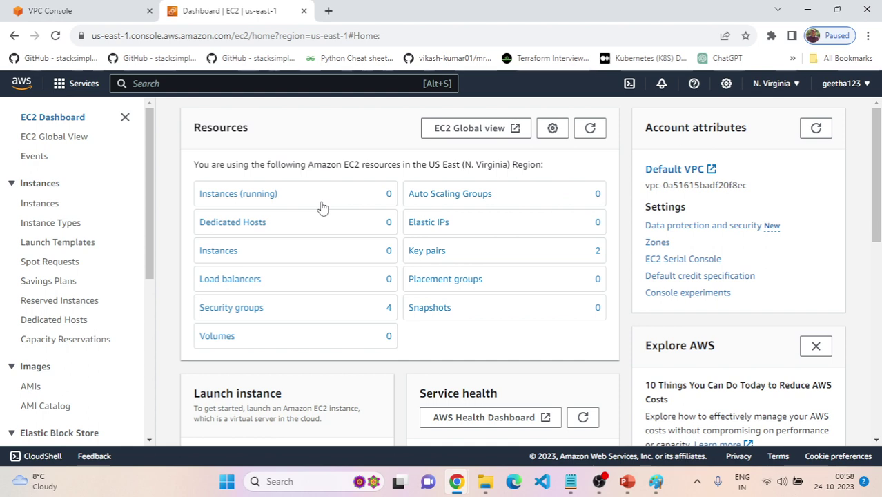
Go to the EC2 instances list and start launching a new instance
{"action": "left_click", "coordinate": [49, 209]}
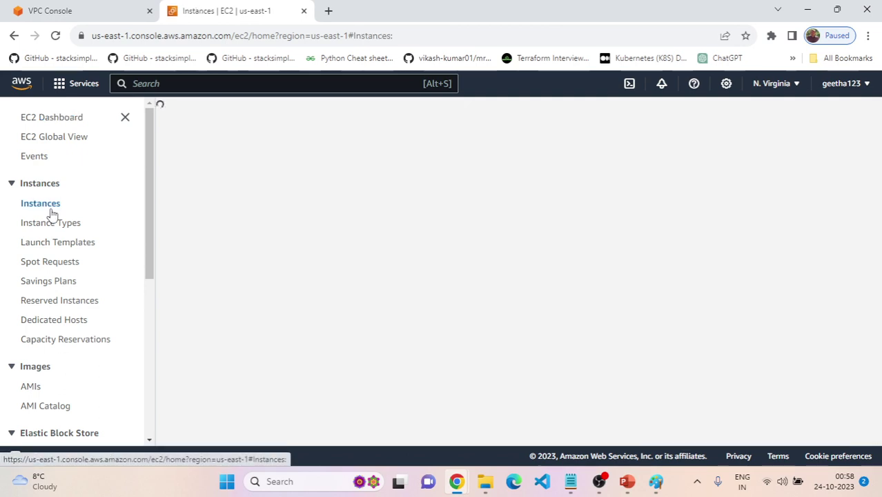
{"action": "left_click", "coordinate": [778, 117]}
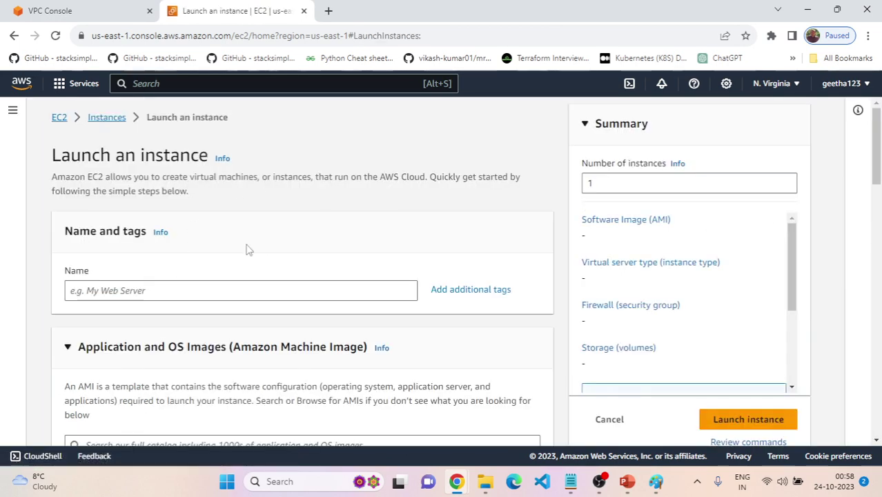
{"action": "scroll", "coordinate": [243, 231], "scroll_direction": "down", "scroll_amount": 3}
{"action": "scroll", "coordinate": [239, 203], "scroll_direction": "up", "scroll_amount": 2}
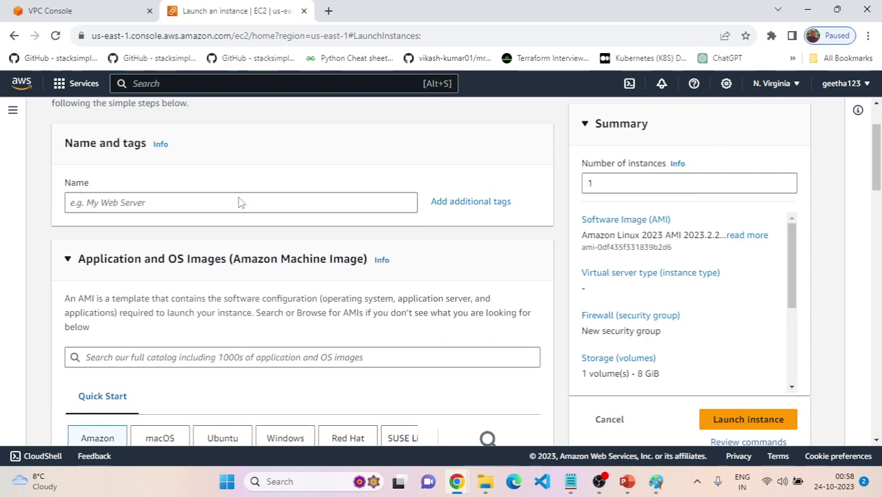
Copy the instance name EC2 VPC A - AZ1 from guide item 3 and enter it as the new instance's name
{"action": "key", "text": "alt+Tab"}
{"action": "scroll", "coordinate": [322, 236], "scroll_direction": "down", "scroll_amount": 1}
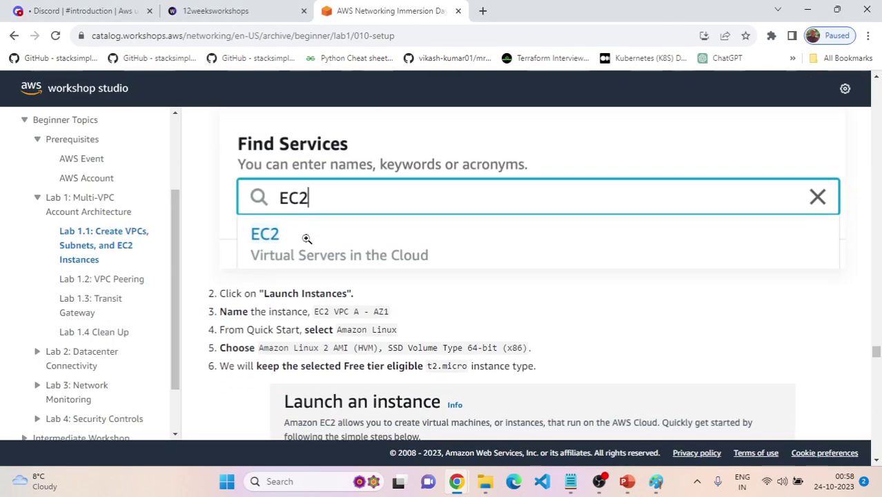
{"action": "scroll", "coordinate": [307, 238], "scroll_direction": "down", "scroll_amount": 2}
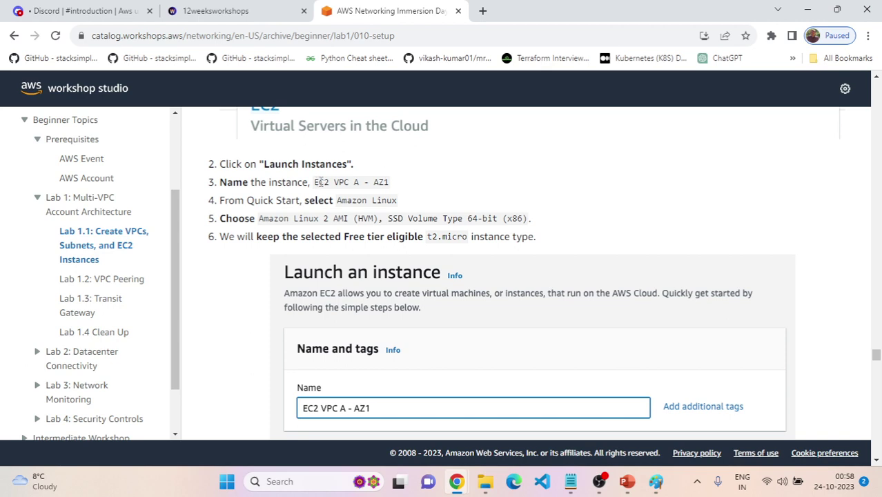
{"action": "left_click_drag", "start_coordinate": [315, 182], "coordinate": [400, 187]}
{"action": "key", "text": "ctrl+c"}
{"action": "key", "text": "alt+Tab"}
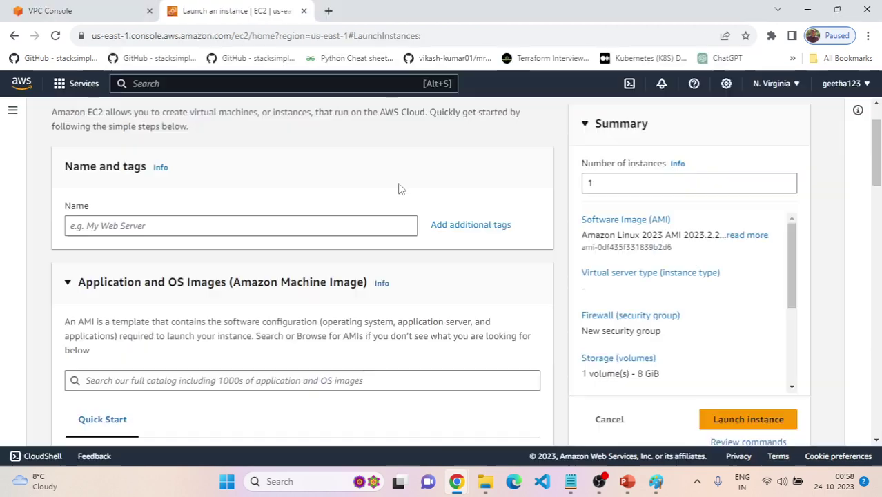
{"action": "left_click", "coordinate": [303, 221]}
{"action": "key", "text": "ctrl+v"}
{"action": "left_click", "coordinate": [339, 191]}
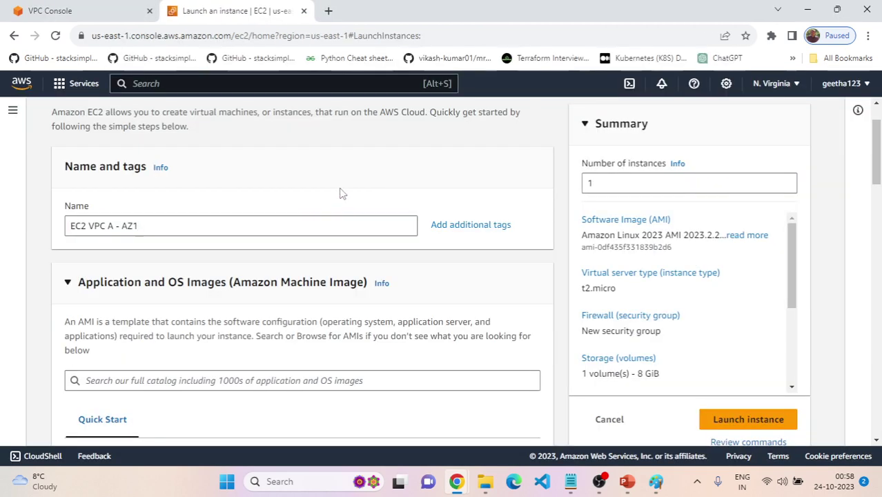
Compare the launch form's Amazon Linux image and architecture settings with guide items 4 and 5
{"action": "scroll", "coordinate": [351, 207], "scroll_direction": "down", "scroll_amount": 3}
{"action": "key", "text": "alt+Tab"}
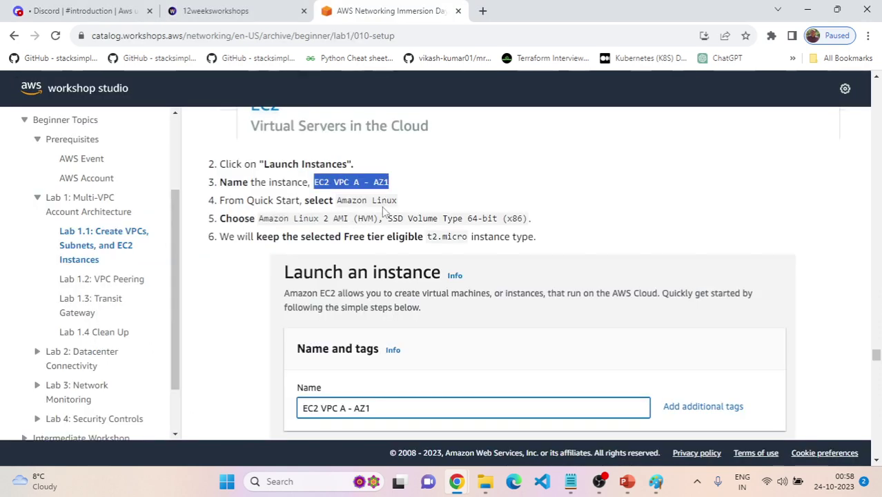
{"action": "scroll", "coordinate": [384, 214], "scroll_direction": "down", "scroll_amount": 1}
{"action": "key", "text": "alt+Tab"}
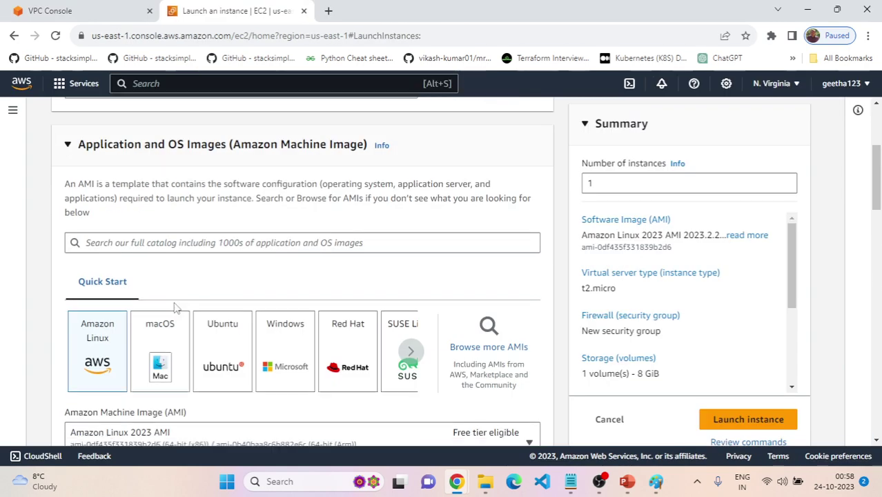
{"action": "scroll", "coordinate": [86, 317], "scroll_direction": "down", "scroll_amount": 2}
{"action": "key", "text": "alt+Tab"}
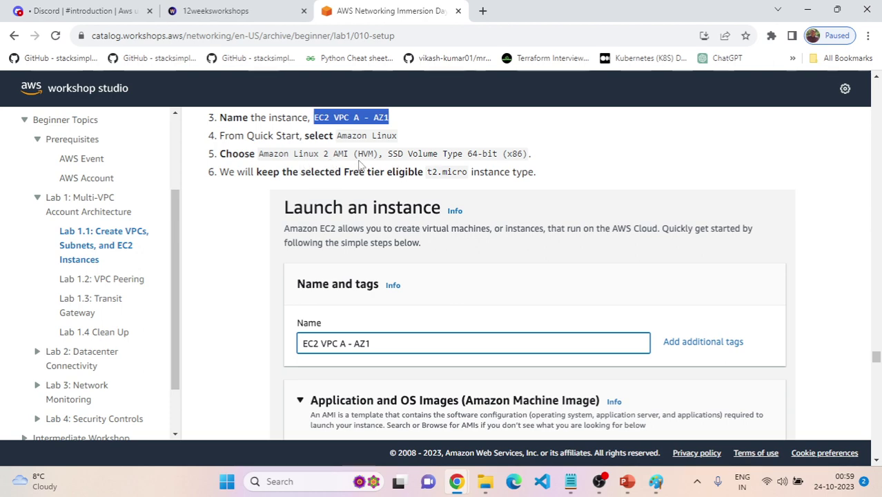
{"action": "key", "text": "alt+Tab"}
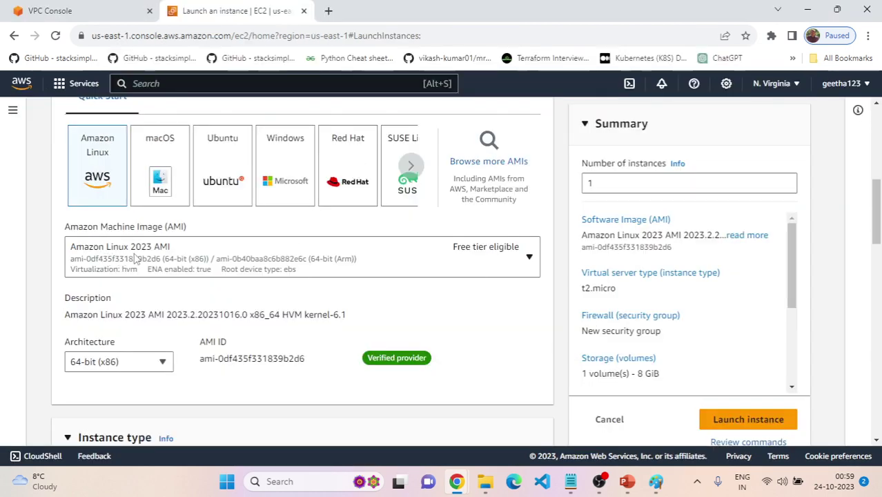
{"action": "key", "text": "alt+Tab"}
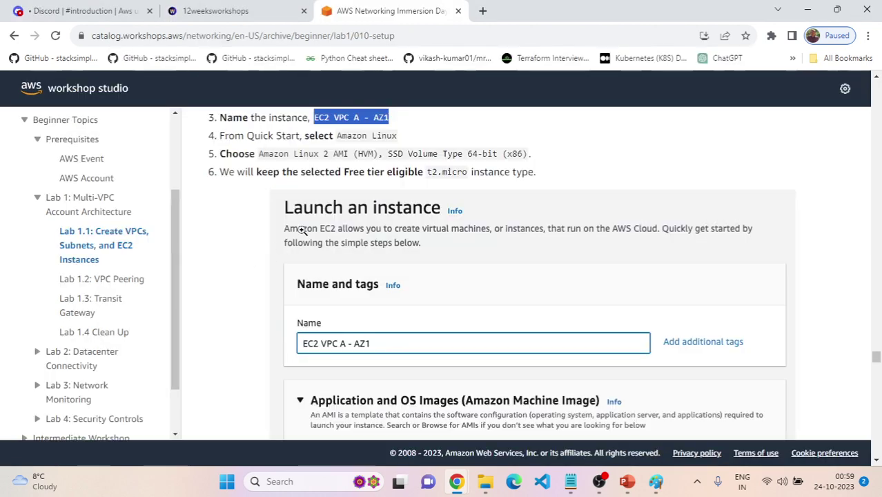
{"action": "key", "text": "alt+Tab"}
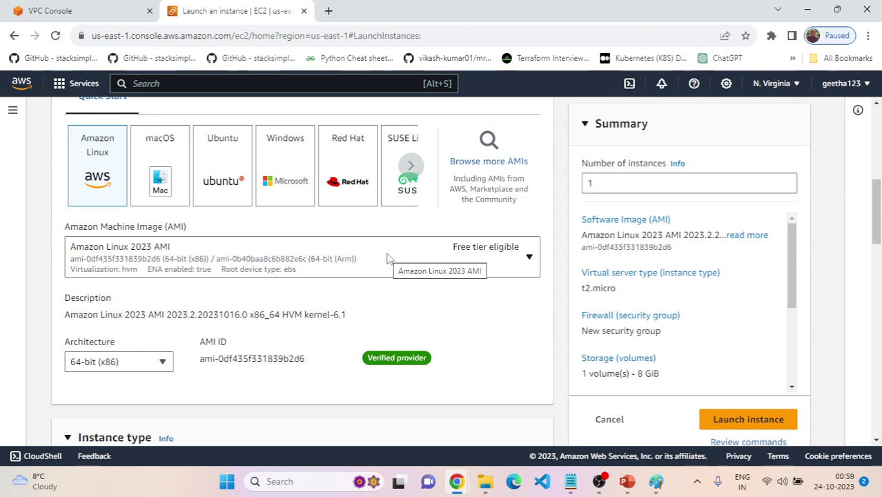
Compare the launch form's AMI, architecture and instance type with guide items 4 to 6 and the guide's screenshots
{"action": "key", "text": "alt+Tab"}
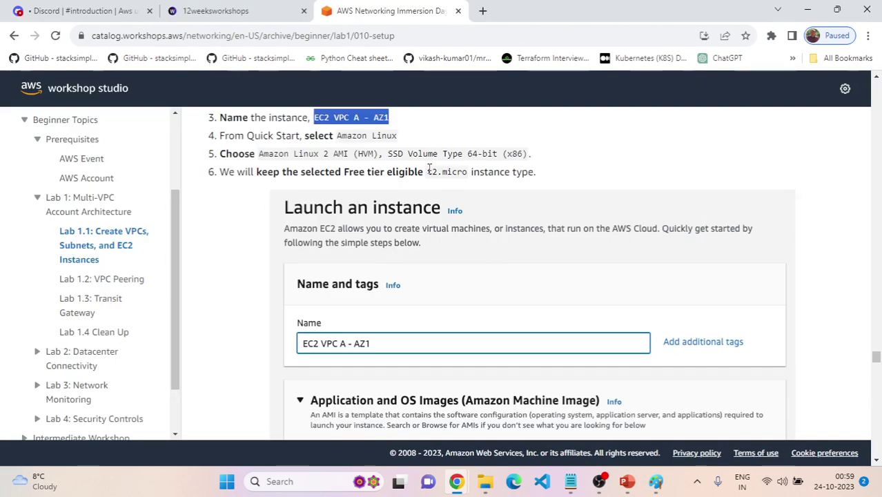
{"action": "key", "text": "alt+Tab"}
{"action": "scroll", "coordinate": [158, 323], "scroll_direction": "down", "scroll_amount": 1}
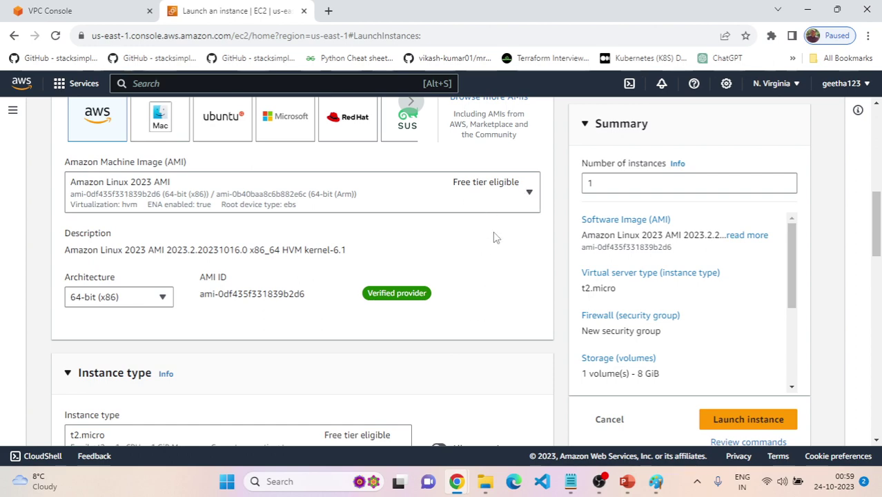
{"action": "scroll", "coordinate": [515, 242], "scroll_direction": "down", "scroll_amount": 1}
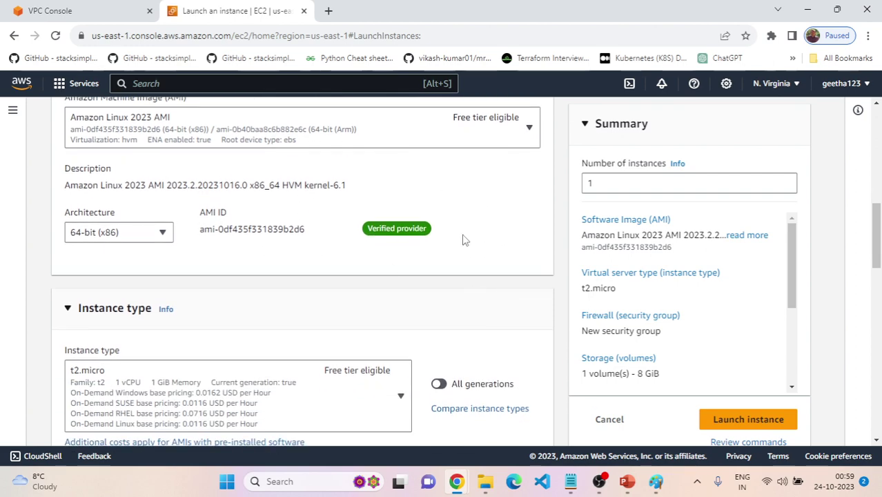
{"action": "key", "text": "alt+Tab"}
{"action": "scroll", "coordinate": [481, 228], "scroll_direction": "down", "scroll_amount": 4}
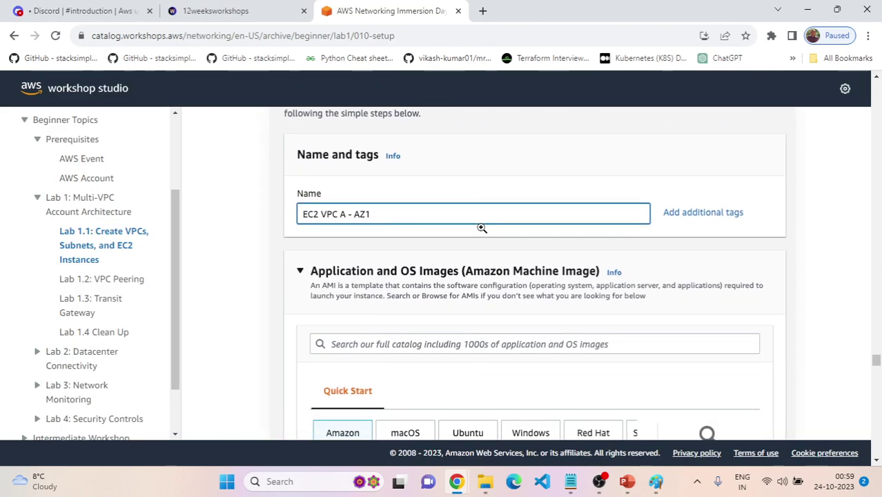
{"action": "scroll", "coordinate": [479, 232], "scroll_direction": "down", "scroll_amount": 5}
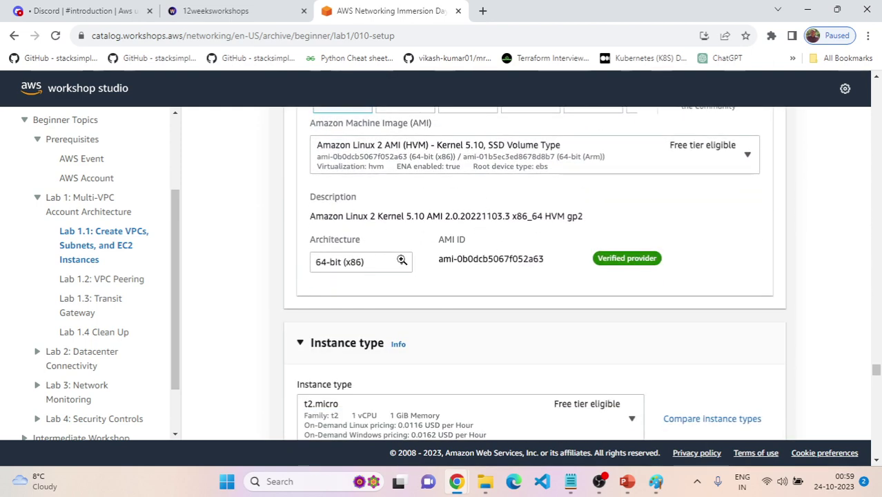
Read guide item 7 and set the instance's key pair to Proceed without a key pair (Not recommended)
{"action": "scroll", "coordinate": [466, 287], "scroll_direction": "down", "scroll_amount": 3}
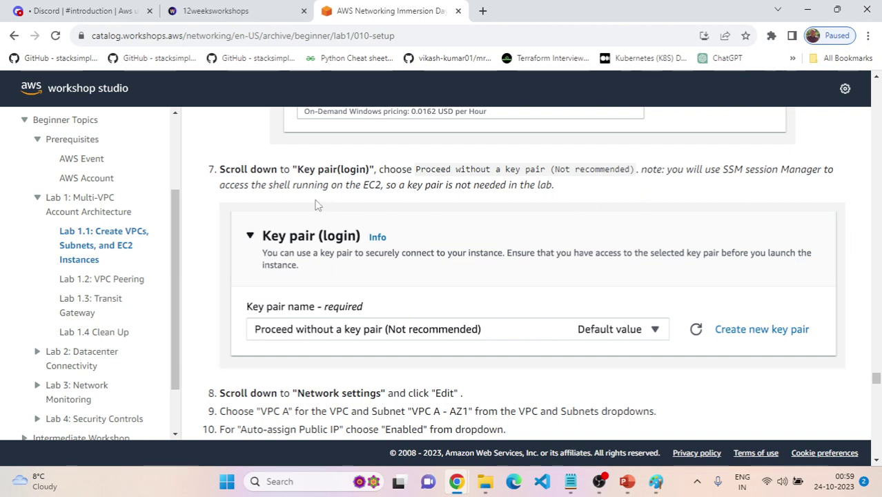
{"action": "left_click_drag", "start_coordinate": [221, 169], "coordinate": [578, 198]}
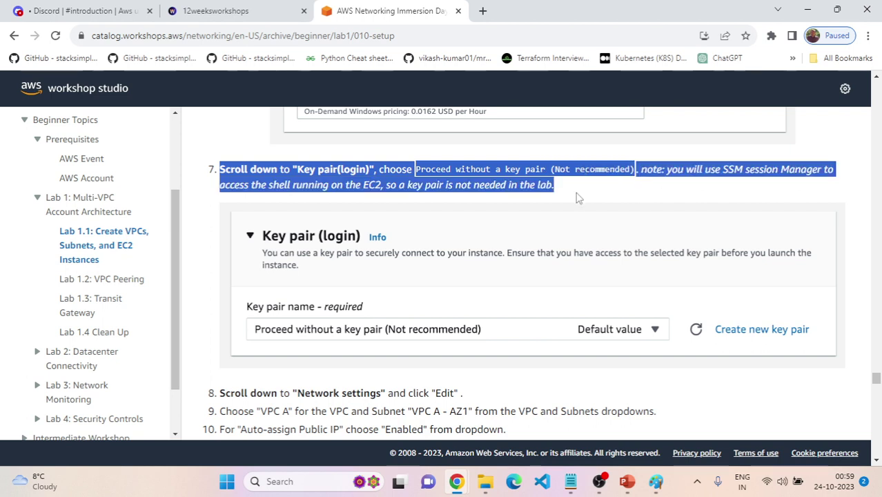
{"action": "left_click", "coordinate": [274, 181]}
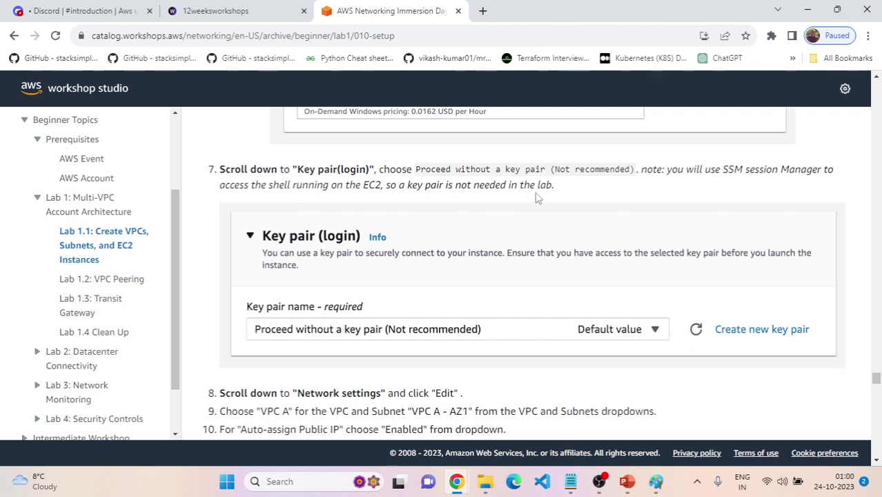
{"action": "scroll", "coordinate": [530, 241], "scroll_direction": "down", "scroll_amount": 1}
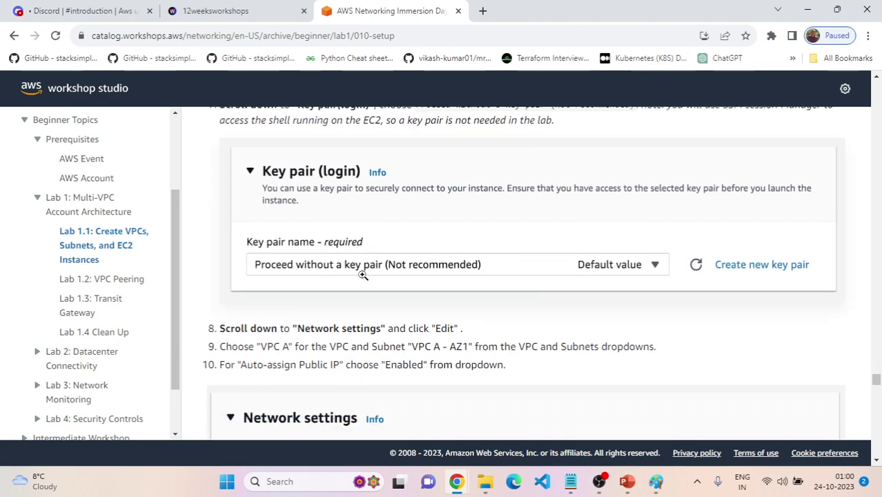
{"action": "key", "text": "alt+Tab"}
{"action": "scroll", "coordinate": [177, 271], "scroll_direction": "down", "scroll_amount": 5}
{"action": "left_click", "coordinate": [170, 274]}
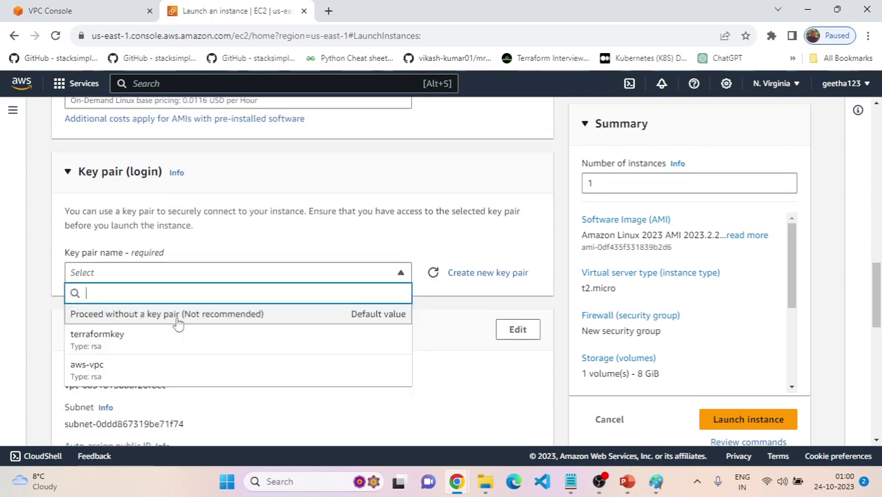
{"action": "left_click", "coordinate": [176, 319]}
Read guide items 8 to 10 and open the launch form's network settings for editing
{"action": "key", "text": "alt+Tab"}
{"action": "scroll", "coordinate": [316, 217], "scroll_direction": "down", "scroll_amount": 1}
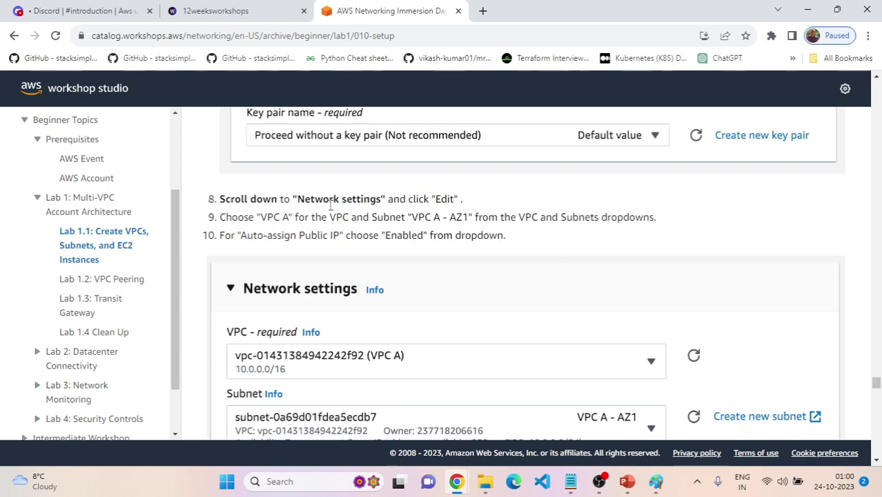
{"action": "scroll", "coordinate": [421, 218], "scroll_direction": "down", "scroll_amount": 1}
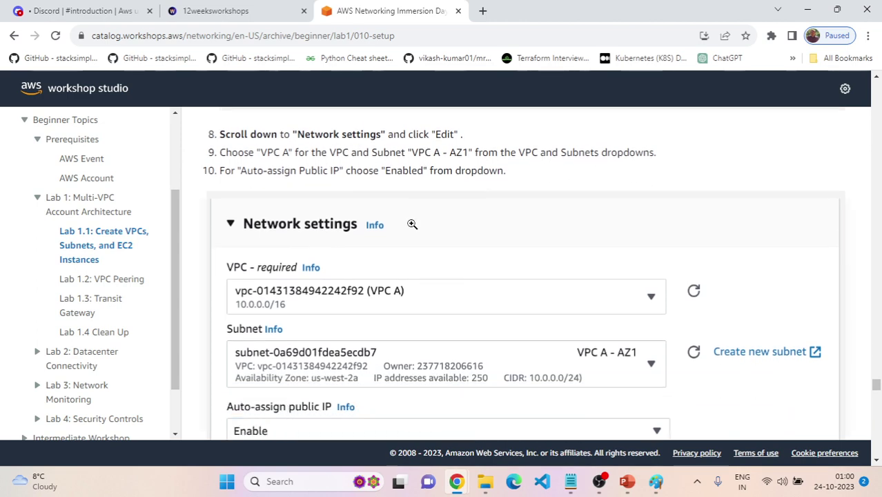
{"action": "key", "text": "alt+Tab"}
{"action": "scroll", "coordinate": [332, 255], "scroll_direction": "down", "scroll_amount": 2}
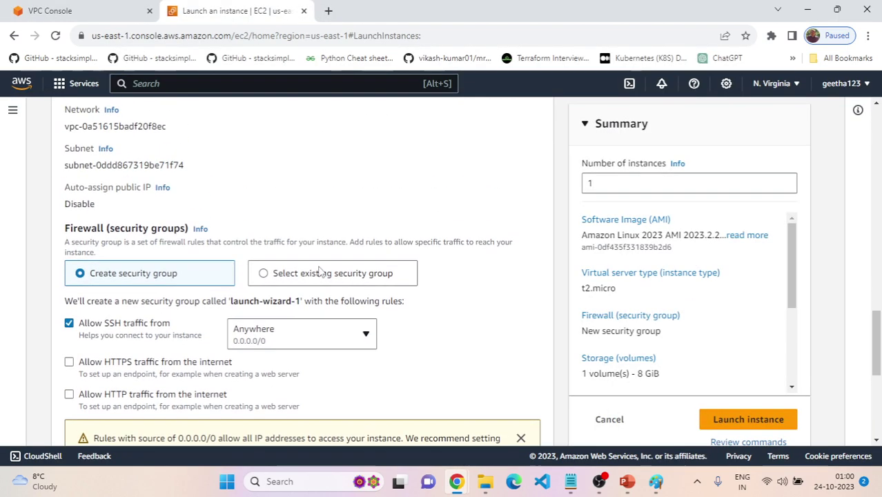
{"action": "scroll", "coordinate": [211, 226], "scroll_direction": "up", "scroll_amount": 1}
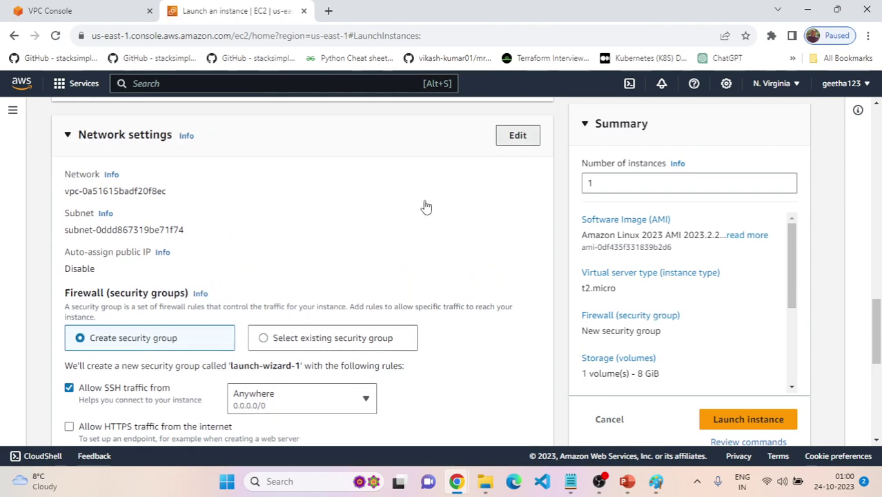
{"action": "left_click", "coordinate": [517, 135]}
Set the instance's network to VPC A with subnet VPC A - AZ1 and enable auto-assign public IP, following the guide
{"action": "key", "text": "alt+Tab"}
{"action": "scroll", "coordinate": [418, 264], "scroll_direction": "down", "scroll_amount": 2}
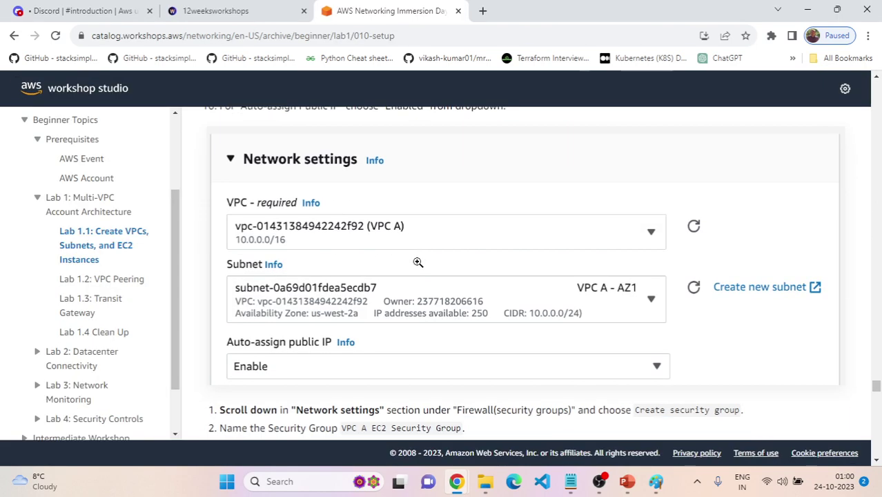
{"action": "scroll", "coordinate": [418, 265], "scroll_direction": "up", "scroll_amount": 1}
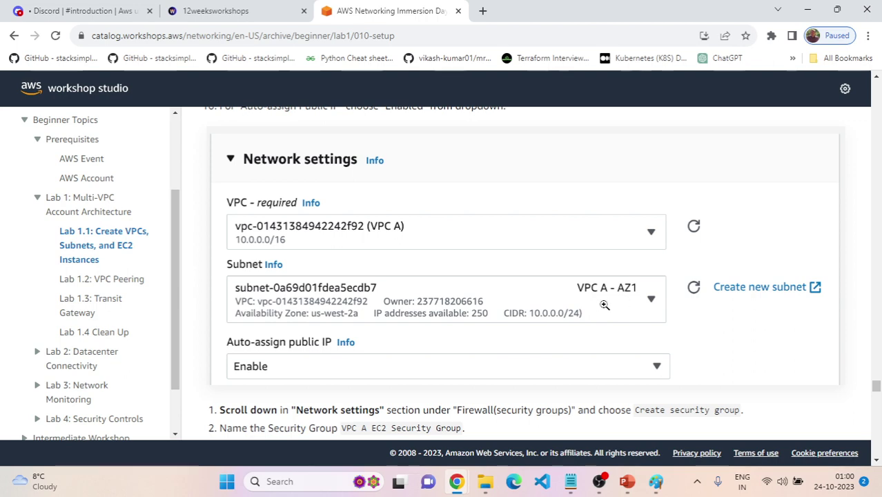
{"action": "key", "text": "alt+Tab"}
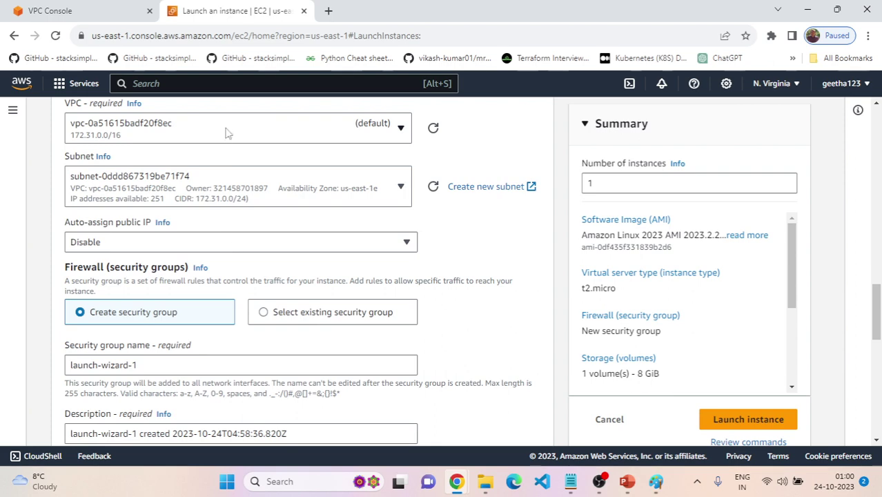
{"action": "left_click", "coordinate": [225, 135]}
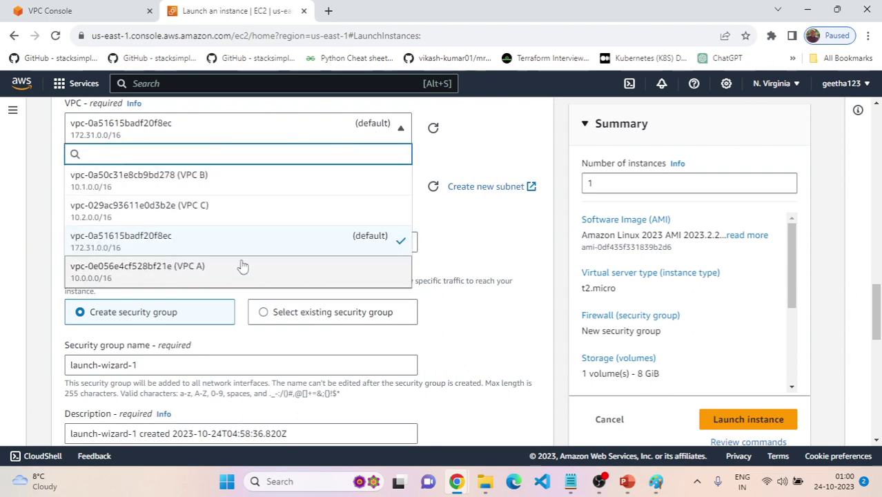
{"action": "left_click", "coordinate": [199, 272]}
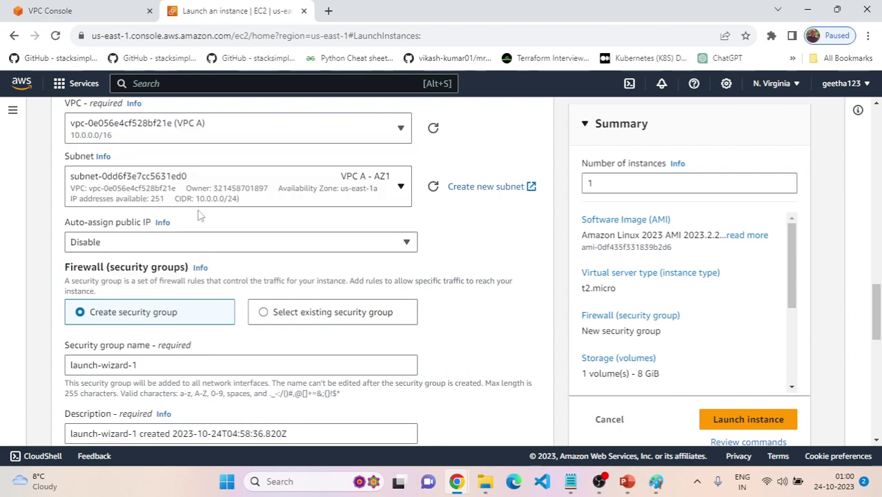
{"action": "left_click", "coordinate": [260, 201]}
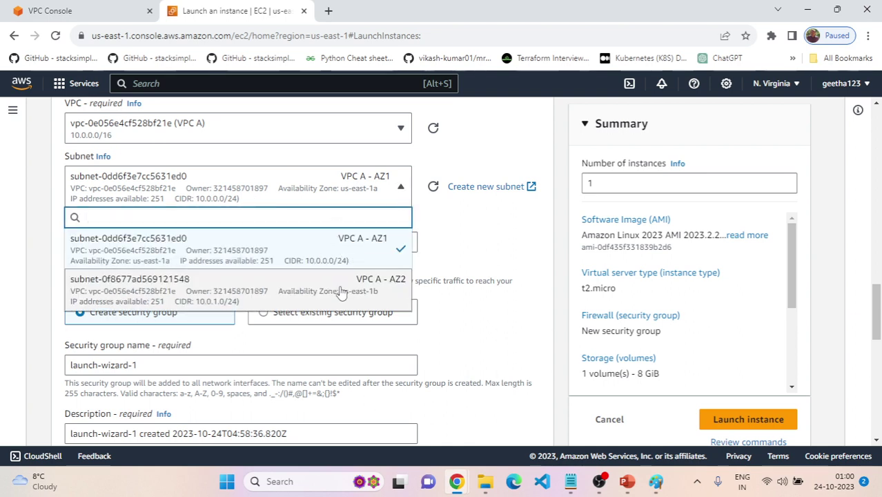
{"action": "left_click", "coordinate": [364, 252]}
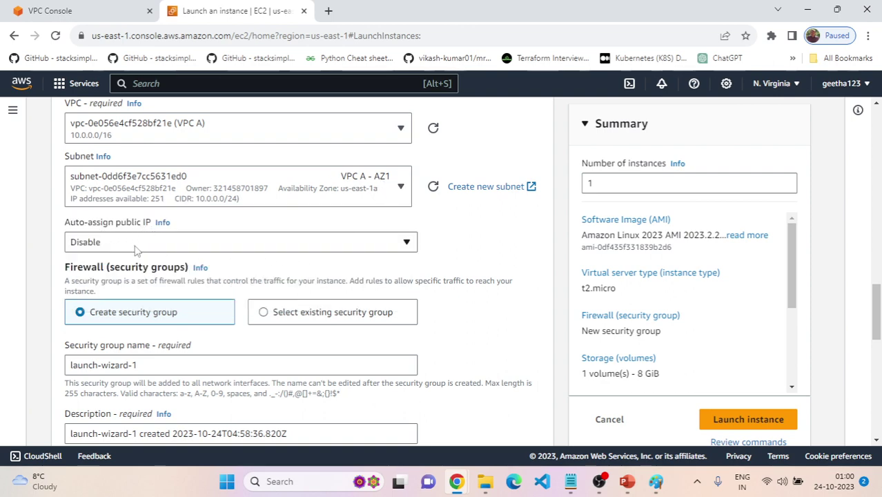
{"action": "left_click", "coordinate": [110, 242]}
{"action": "left_click", "coordinate": [102, 264]}
Copy the security group name VPC A EC2 Security Group from the guide and enter it as the new security group's name
{"action": "key", "text": "alt+Tab"}
{"action": "scroll", "coordinate": [310, 290], "scroll_direction": "down", "scroll_amount": 2}
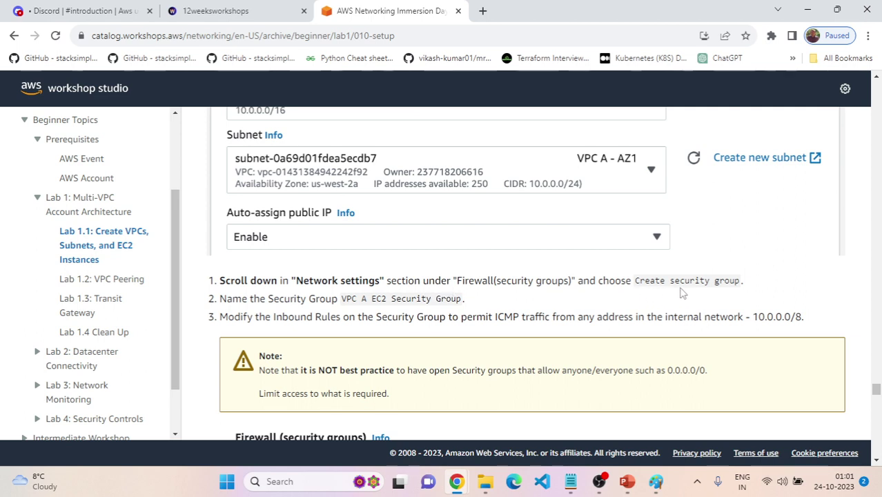
{"action": "scroll", "coordinate": [428, 281], "scroll_direction": "down", "scroll_amount": 1}
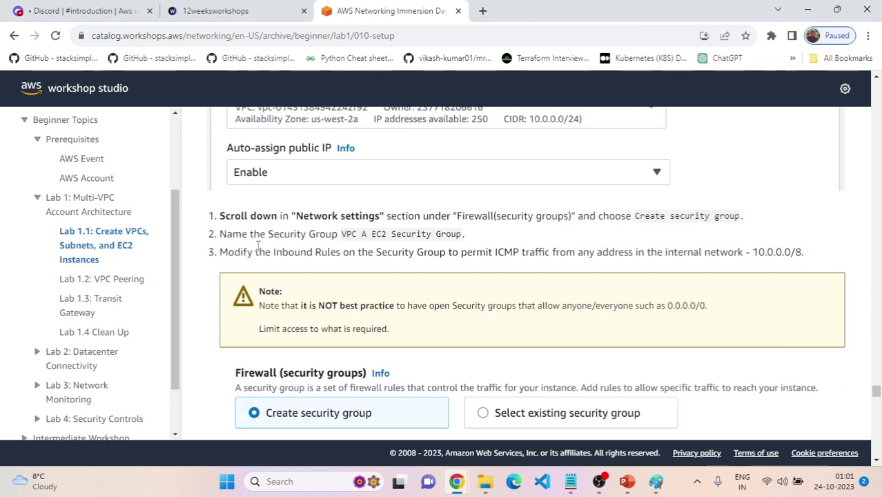
{"action": "left_click_drag", "start_coordinate": [343, 238], "coordinate": [461, 238]}
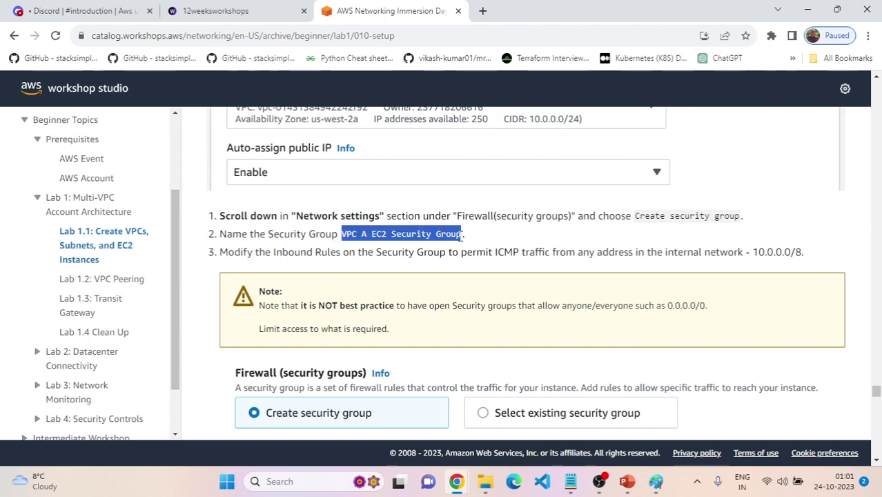
{"action": "key", "text": "alt+Tab"}
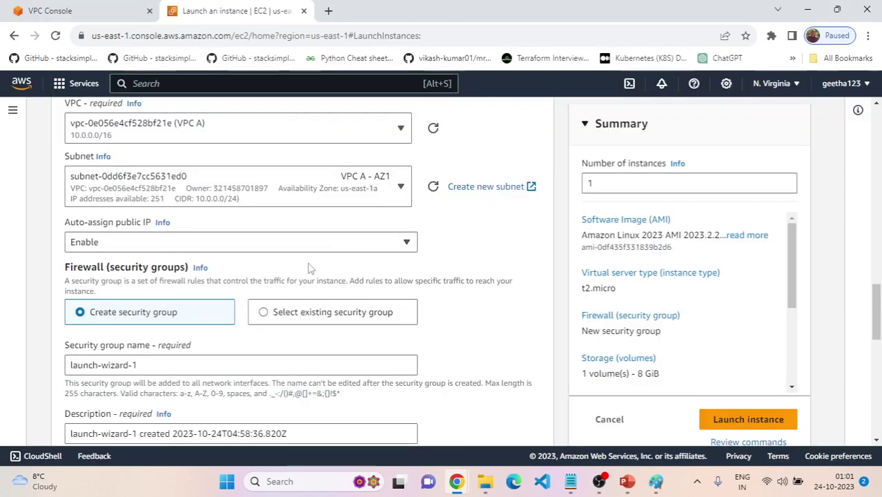
{"action": "scroll", "coordinate": [321, 266], "scroll_direction": "down", "scroll_amount": 1}
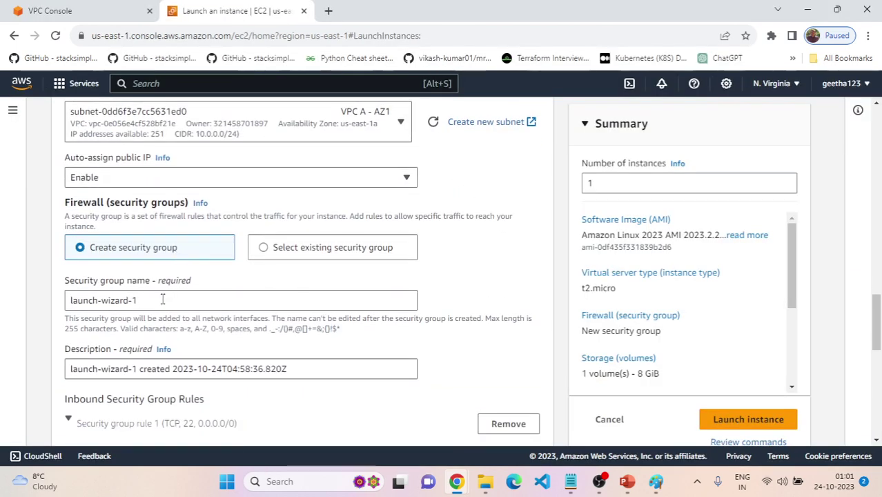
{"action": "left_click_drag", "start_coordinate": [162, 299], "coordinate": [66, 296]}
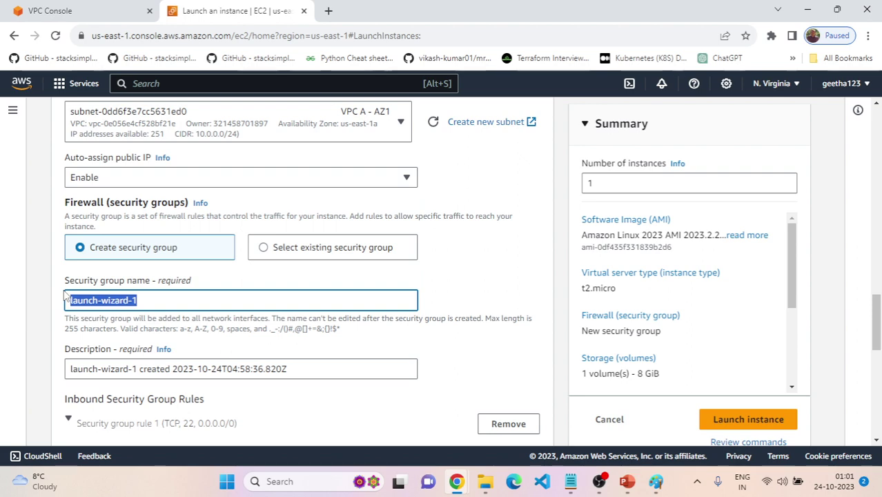
{"action": "type", "text": "VPC A EC2 Security Group"}
Compare the guide's security group description and inbound rule 1 settings with the launch form's security group section
{"action": "scroll", "coordinate": [159, 296], "scroll_direction": "down", "scroll_amount": 1}
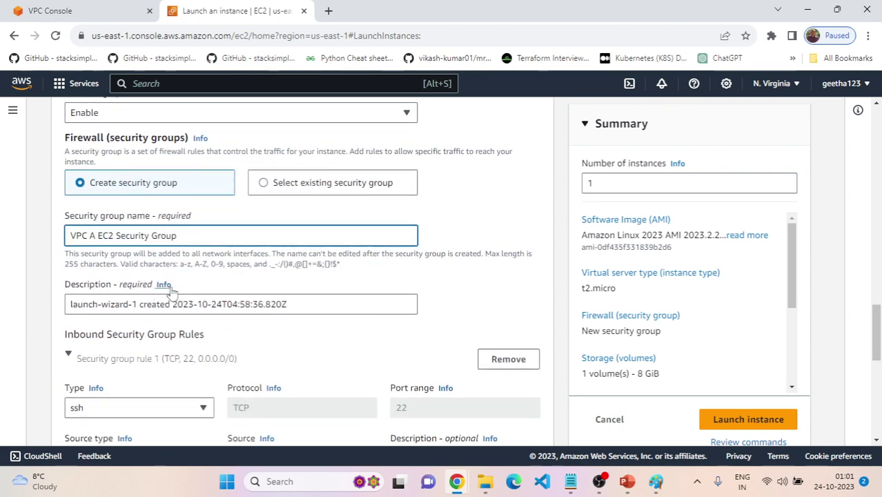
{"action": "key", "text": "alt+Tab"}
{"action": "scroll", "coordinate": [428, 307], "scroll_direction": "down", "scroll_amount": 3}
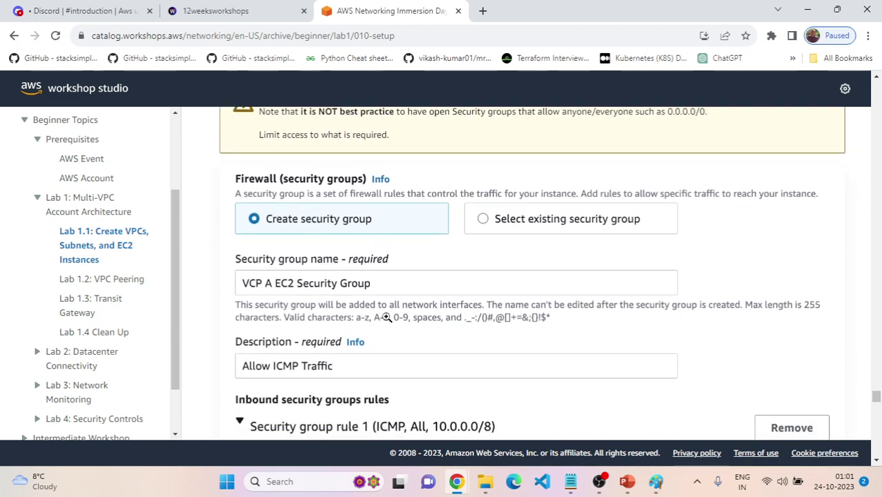
{"action": "scroll", "coordinate": [385, 317], "scroll_direction": "down", "scroll_amount": 1}
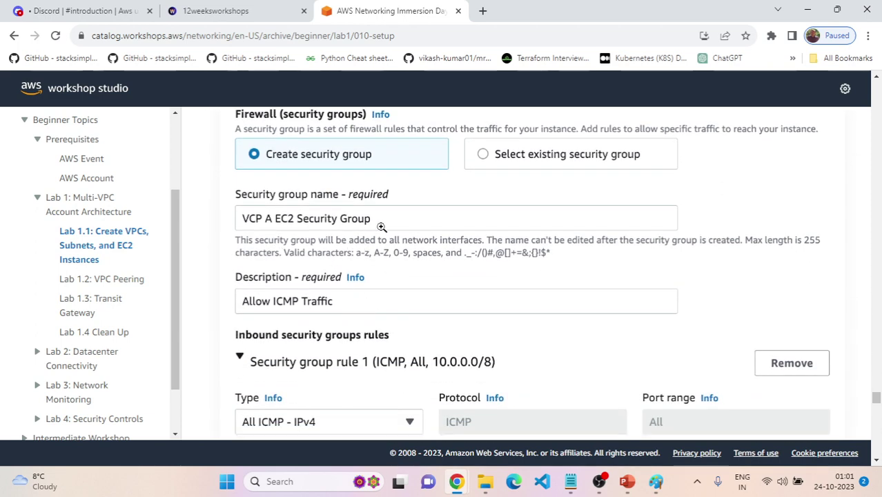
{"action": "scroll", "coordinate": [383, 223], "scroll_direction": "down", "scroll_amount": 2}
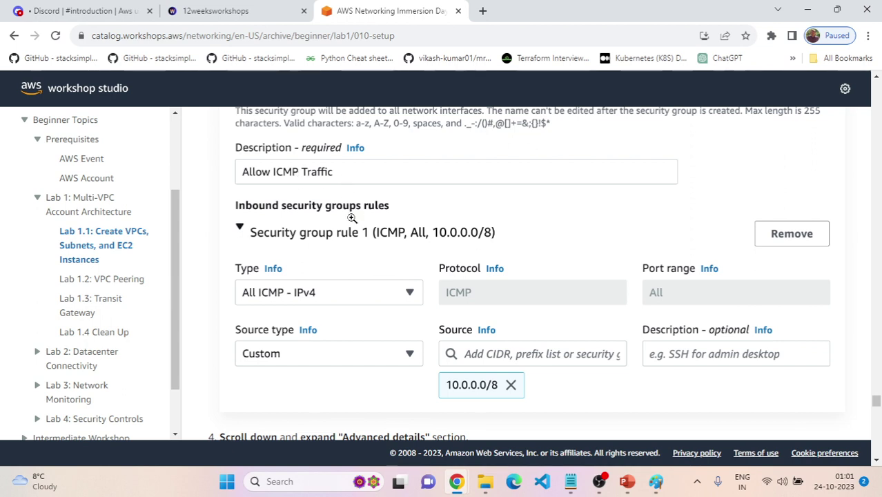
{"action": "key", "text": "alt+Tab"}
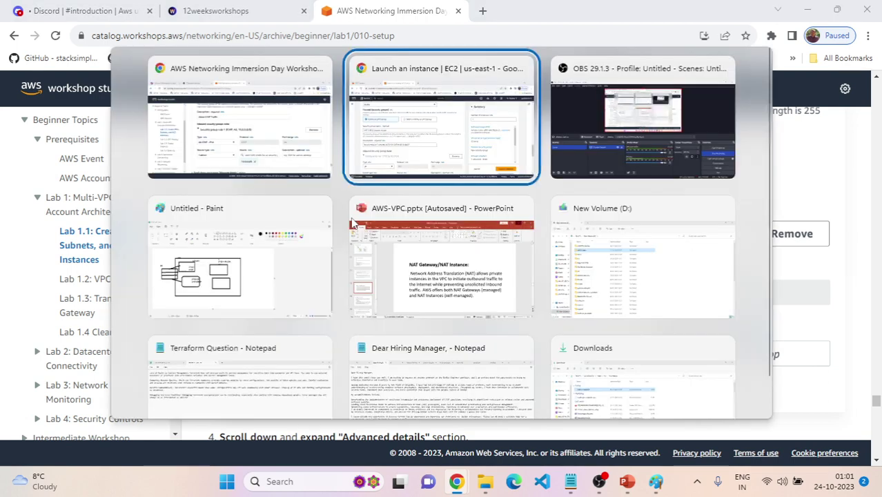
{"action": "scroll", "coordinate": [326, 292], "scroll_direction": "down", "scroll_amount": 3}
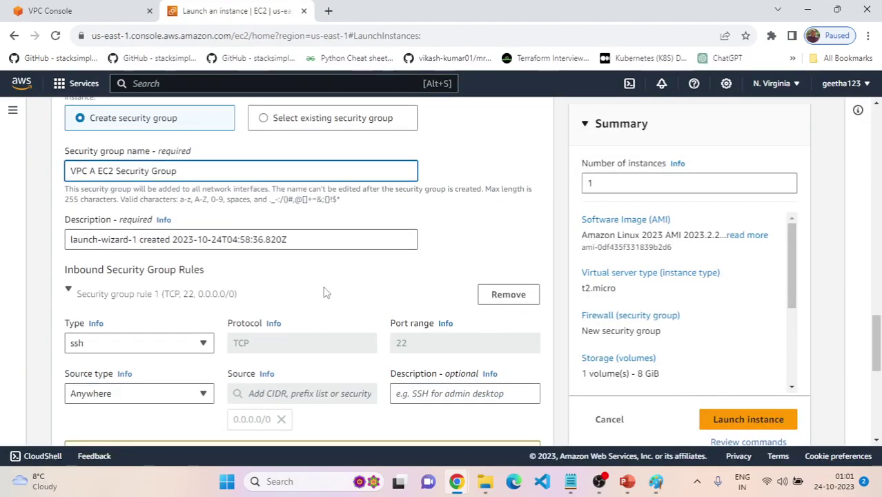
{"action": "scroll", "coordinate": [324, 292], "scroll_direction": "down", "scroll_amount": 1}
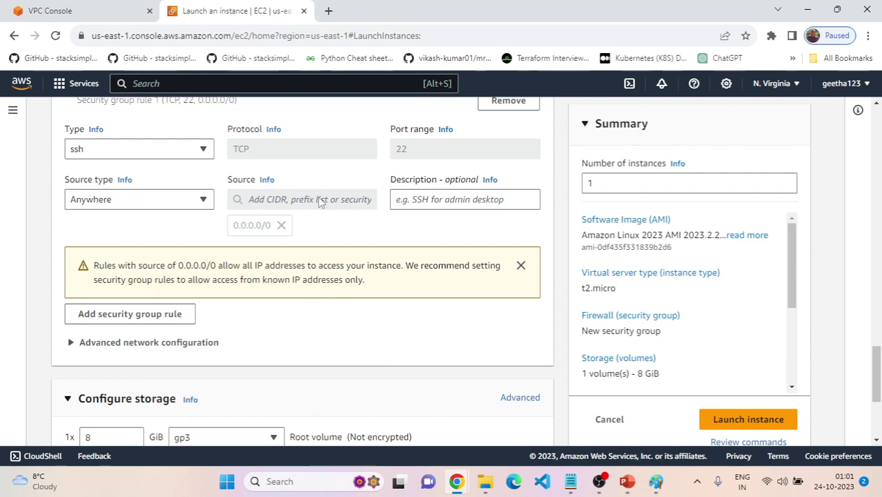
{"action": "key", "text": "alt+Tab"}
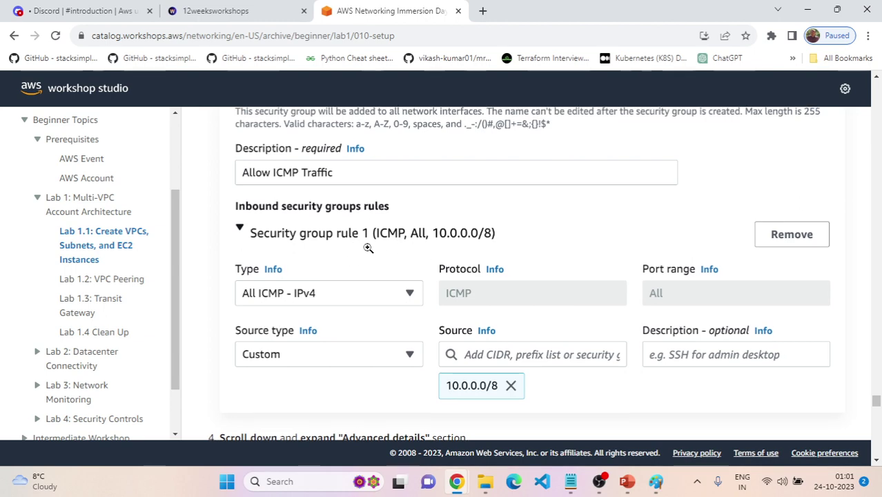
{"action": "scroll", "coordinate": [369, 248], "scroll_direction": "up", "scroll_amount": 1}
{"action": "key", "text": "alt+Tab"}
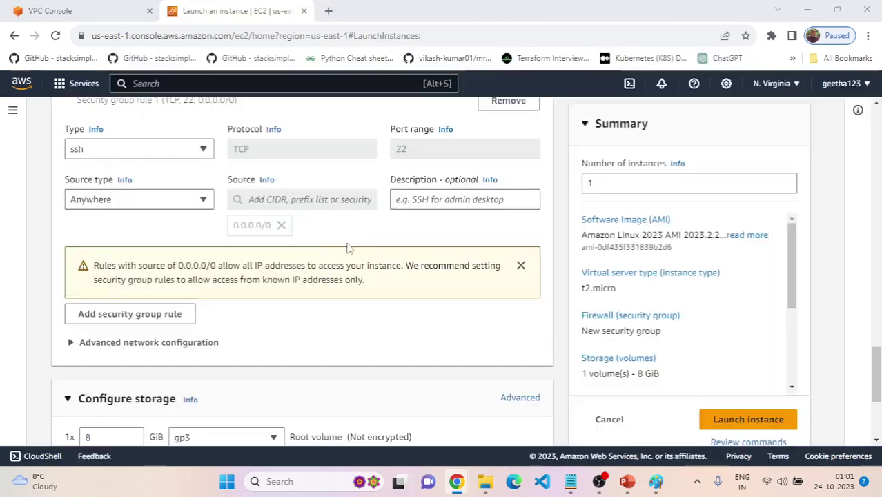
{"action": "scroll", "coordinate": [216, 266], "scroll_direction": "down", "scroll_amount": 1}
{"action": "scroll", "coordinate": [215, 266], "scroll_direction": "up", "scroll_amount": 1}
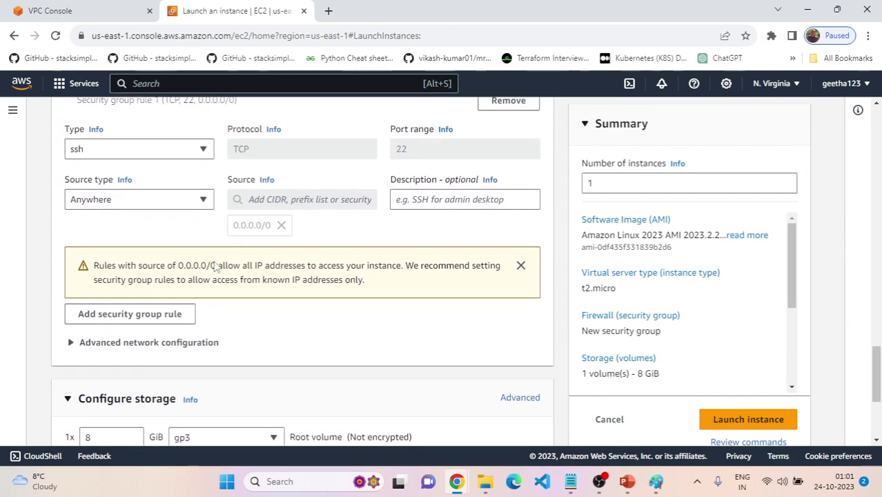
{"action": "scroll", "coordinate": [217, 266], "scroll_direction": "up", "scroll_amount": 2}
{"action": "scroll", "coordinate": [153, 235], "scroll_direction": "up", "scroll_amount": 1}
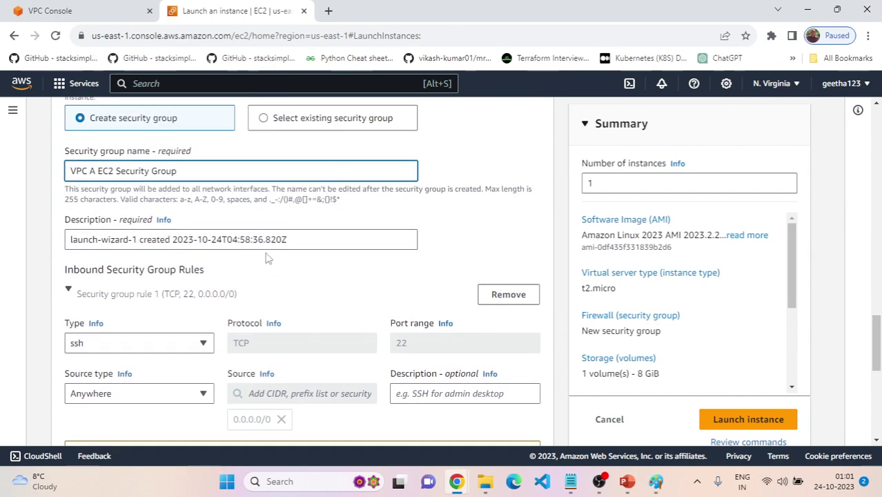
Replace the new security group's description with Allow ICMP Traffic
{"action": "left_click_drag", "start_coordinate": [301, 238], "coordinate": [55, 238]}
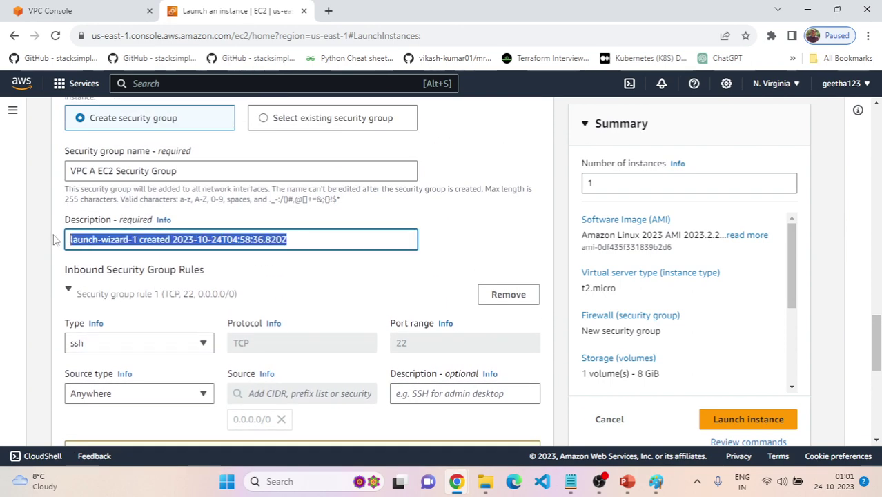
{"action": "key", "text": "BackSpace"}
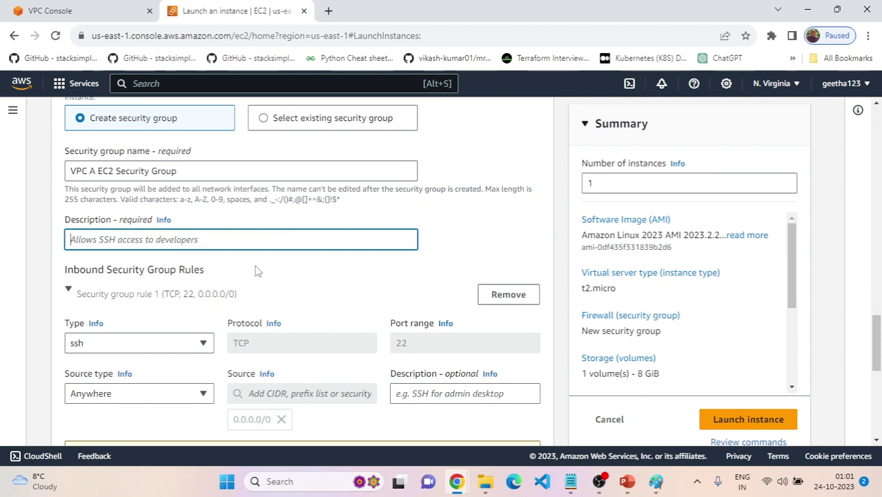
{"action": "type", "text": "Allo I"}
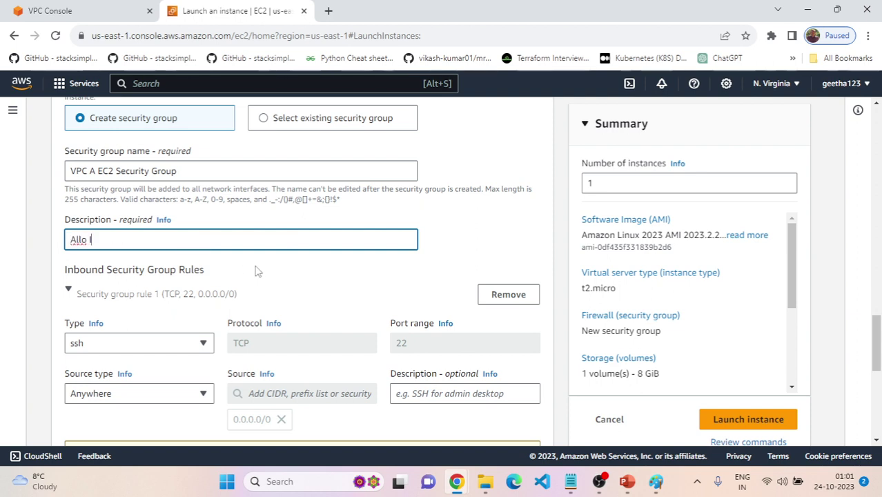
{"action": "type", "text": "CMP T"}
{"action": "left_click", "coordinate": [89, 239]}
{"action": "type", "text": "w"}
{"action": "left_click", "coordinate": [417, 265]}
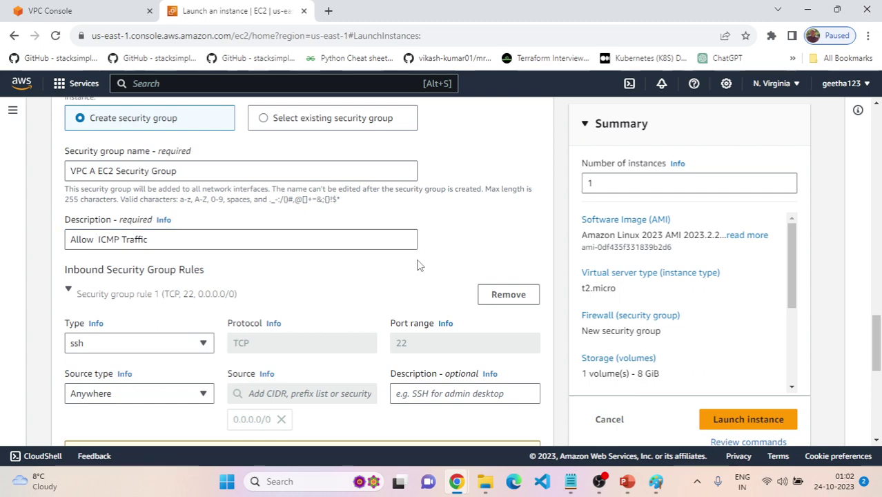
Check the guide's inbound rule settings and add a second inbound rule to the security group
{"action": "scroll", "coordinate": [390, 290], "scroll_direction": "down", "scroll_amount": 3}
{"action": "key", "text": "alt+Tab"}
{"action": "scroll", "coordinate": [360, 282], "scroll_direction": "down", "scroll_amount": 1}
{"action": "scroll", "coordinate": [360, 282], "scroll_direction": "down", "scroll_amount": 2}
{"action": "scroll", "coordinate": [359, 282], "scroll_direction": "up", "scroll_amount": 1}
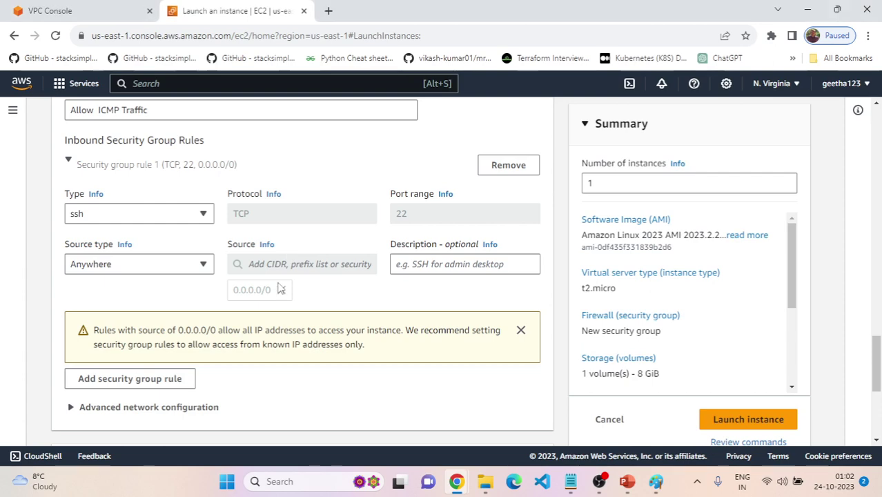
{"action": "left_click", "coordinate": [148, 378]}
{"action": "scroll", "coordinate": [149, 309], "scroll_direction": "down", "scroll_amount": 2}
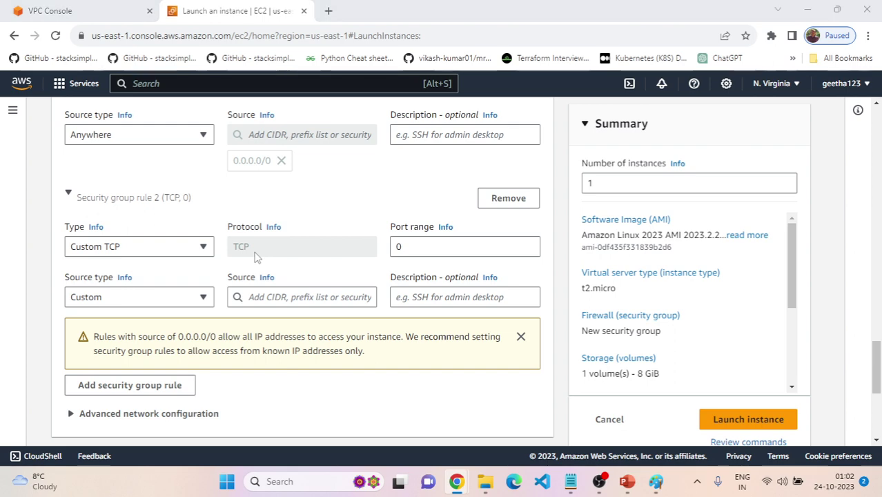
Set the type of security group rule 2 to All ICMP - IPv4, as shown in the guide
{"action": "key", "text": "alt+Tab"}
{"action": "key", "text": "alt+Tab"}
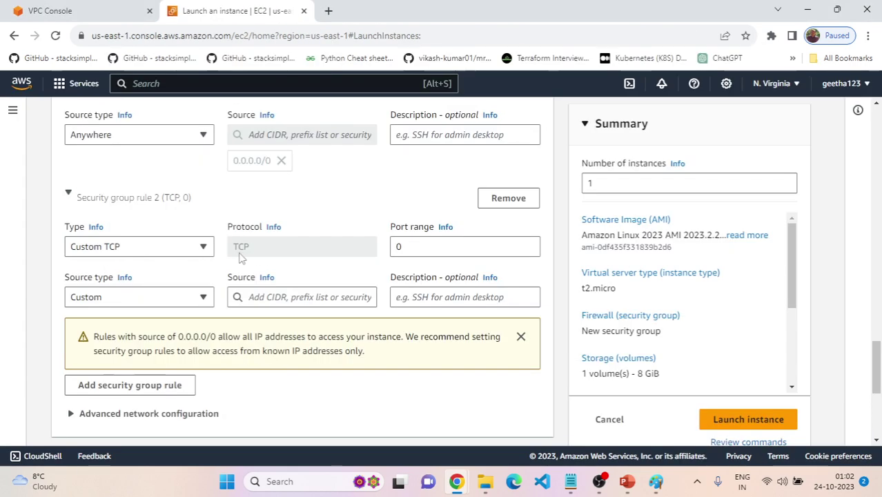
{"action": "left_click", "coordinate": [185, 250]}
{"action": "left_click", "coordinate": [174, 271]}
{"action": "left_click", "coordinate": [180, 252]}
{"action": "scroll", "coordinate": [168, 297], "scroll_direction": "down", "scroll_amount": 1}
{"action": "scroll", "coordinate": [167, 301], "scroll_direction": "down", "scroll_amount": 3}
{"action": "key", "text": "alt+Tab"}
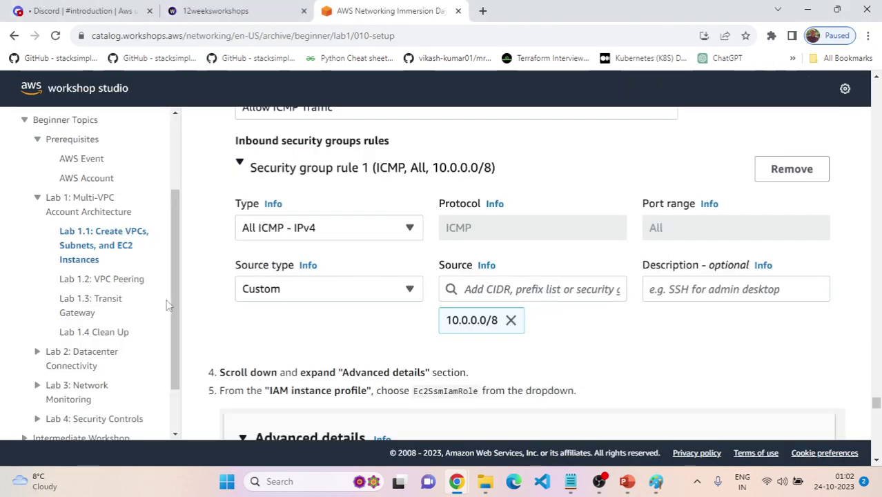
{"action": "key", "text": "alt+Tab"}
{"action": "left_click", "coordinate": [174, 296]}
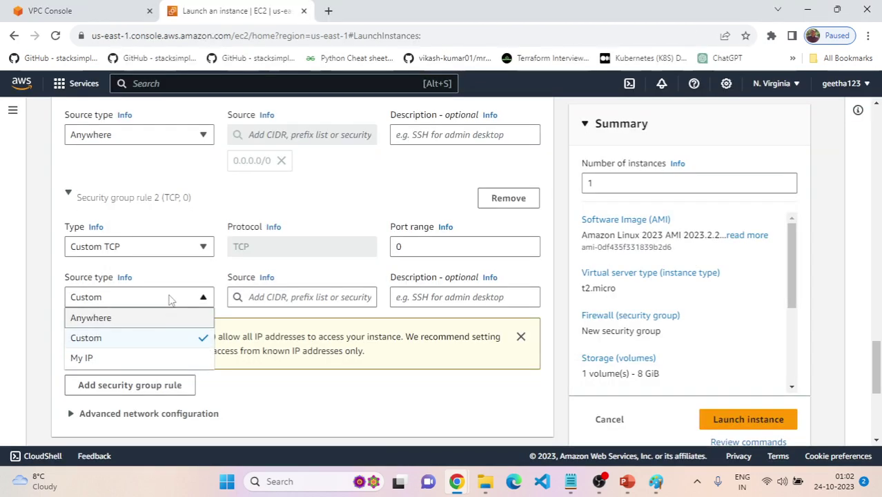
{"action": "left_click", "coordinate": [176, 250]}
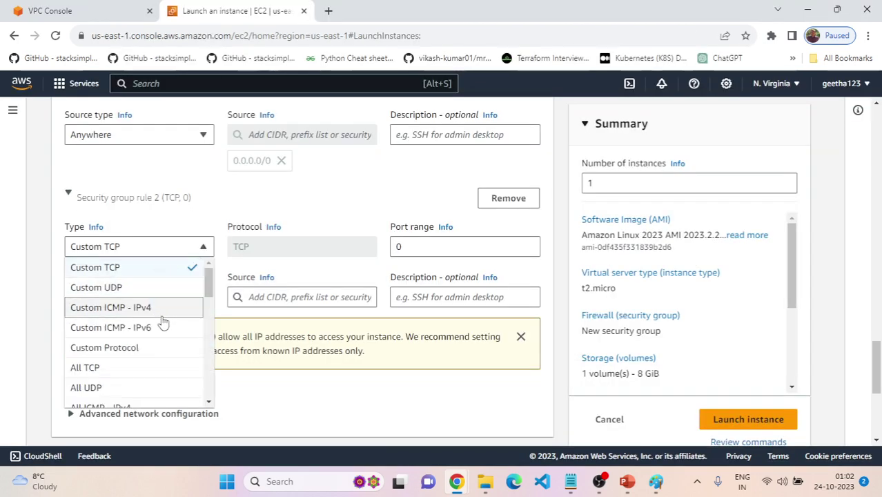
{"action": "scroll", "coordinate": [161, 335], "scroll_direction": "down", "scroll_amount": 1}
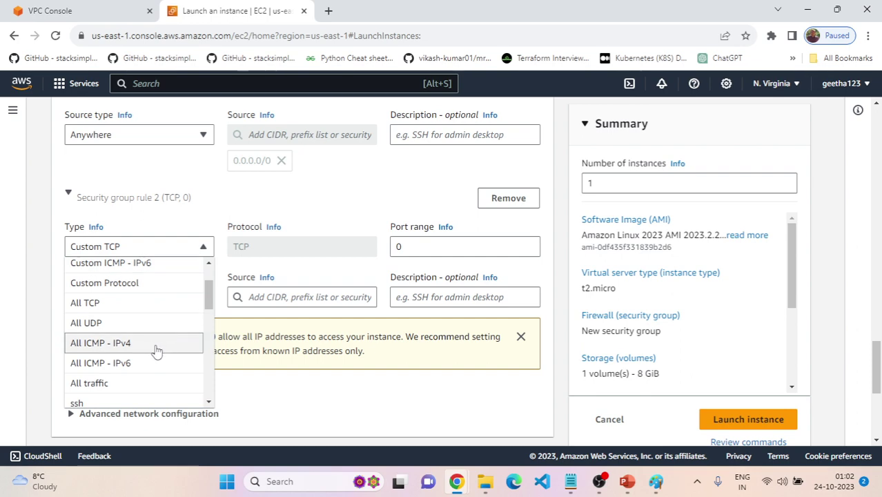
{"action": "left_click", "coordinate": [156, 345]}
Check the source in the guide and set the custom source of security group rule 2 to 10.0.0.0/8
{"action": "key", "text": "alt+Tab"}
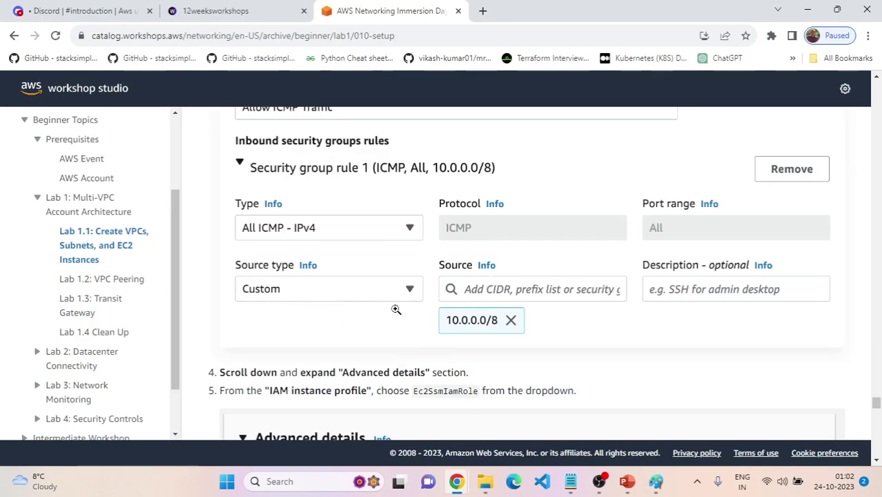
{"action": "key", "text": "alt+Tab"}
{"action": "left_click", "coordinate": [276, 297]}
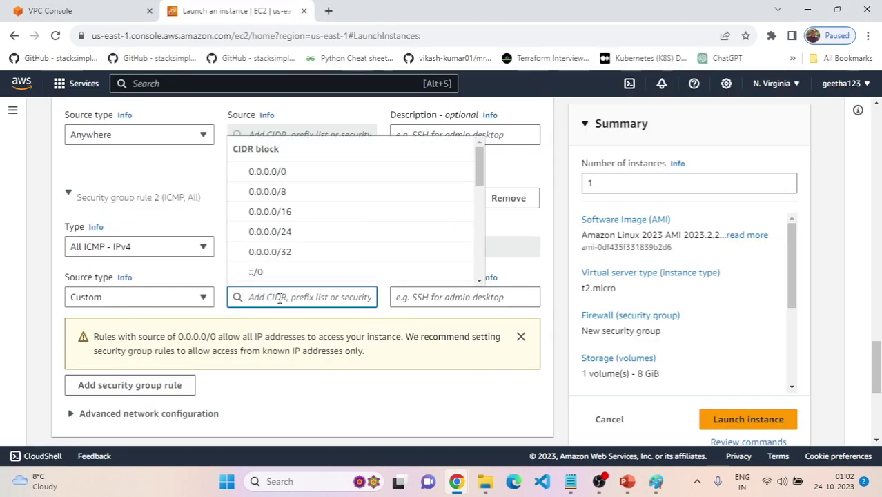
{"action": "scroll", "coordinate": [296, 251], "scroll_direction": "down", "scroll_amount": 2}
{"action": "scroll", "coordinate": [298, 248], "scroll_direction": "down", "scroll_amount": 4}
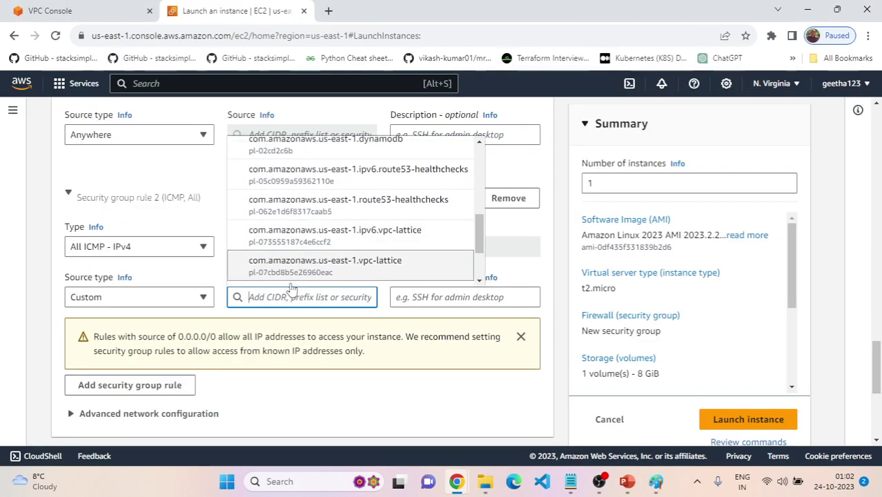
{"action": "key", "text": "alt+Tab"}
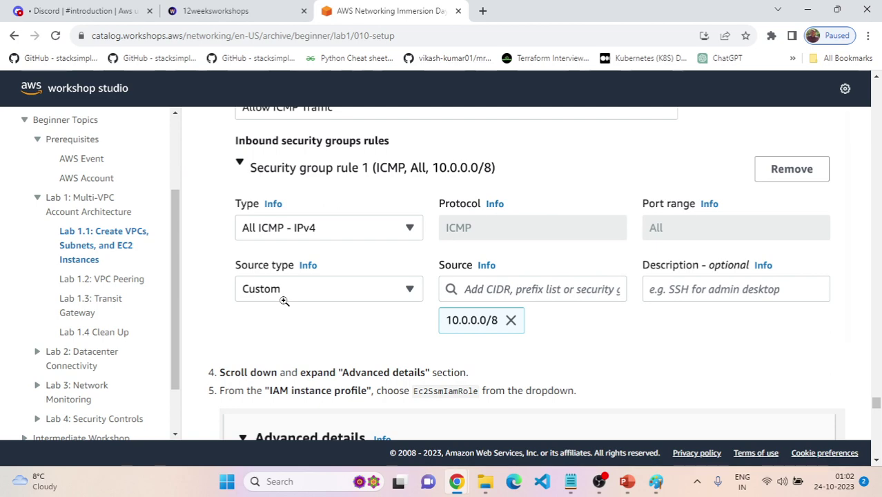
{"action": "key", "text": "alt+Tab"}
{"action": "type", "text": "10.0."}
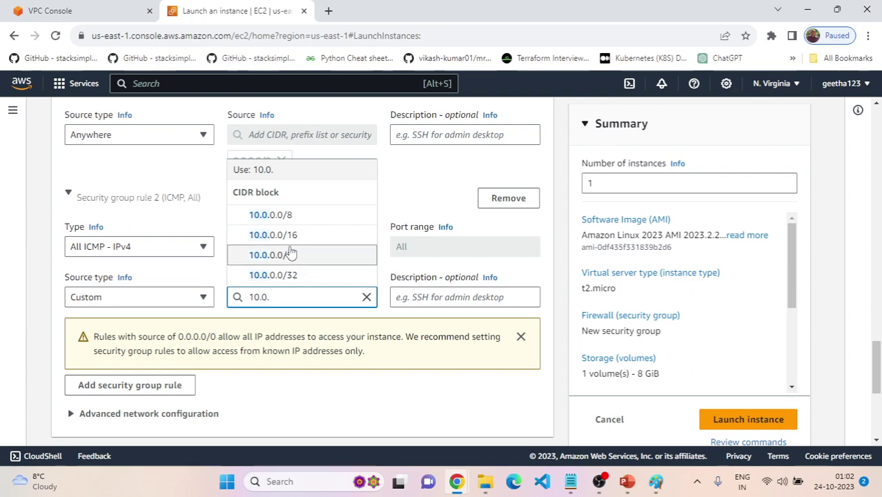
{"action": "left_click", "coordinate": [305, 214]}
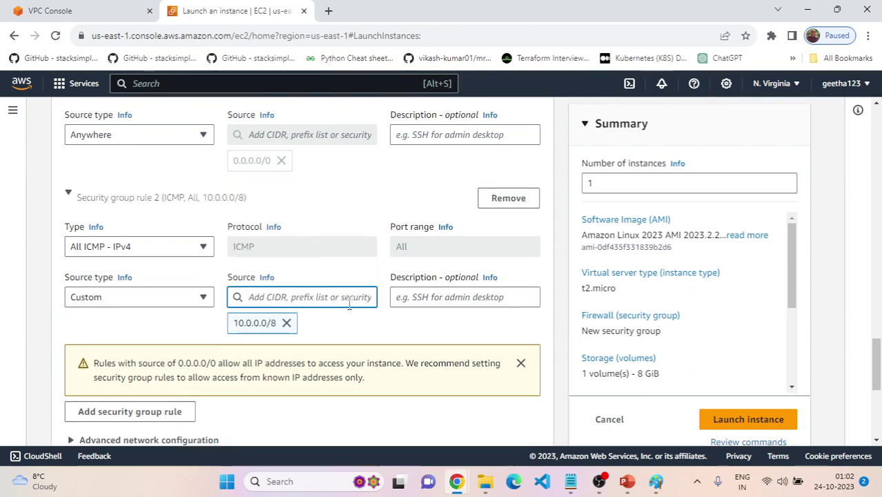
Check the guide's instructions for the Advanced details section and the IAM instance profile
{"action": "key", "text": "alt+Tab"}
{"action": "scroll", "coordinate": [605, 334], "scroll_direction": "down", "scroll_amount": 1}
{"action": "scroll", "coordinate": [605, 335], "scroll_direction": "down", "scroll_amount": 1}
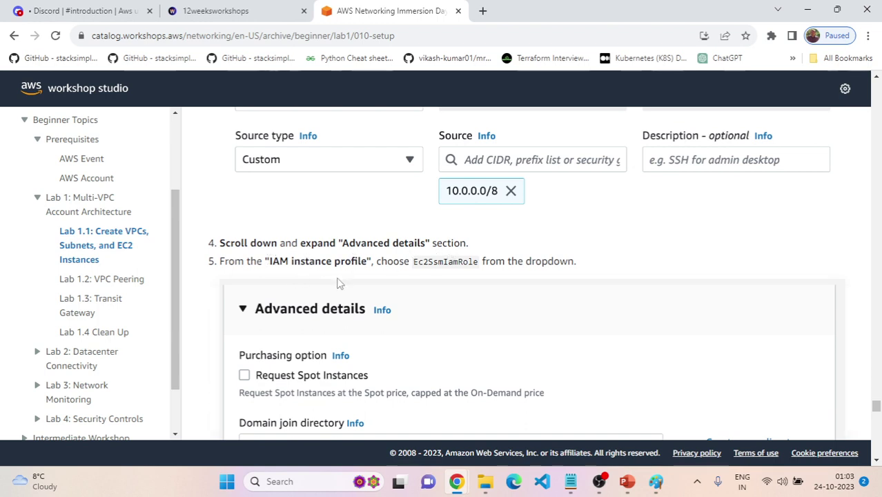
{"action": "scroll", "coordinate": [290, 235], "scroll_direction": "down", "scroll_amount": 1}
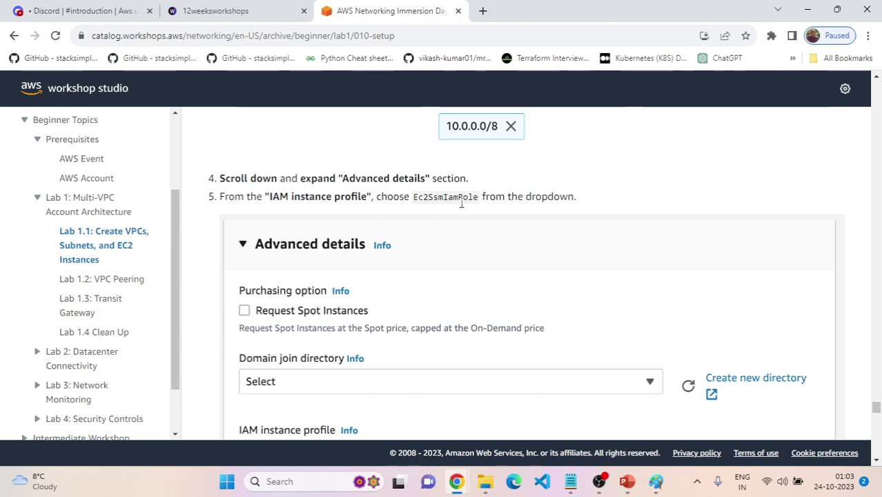
{"action": "scroll", "coordinate": [526, 210], "scroll_direction": "down", "scroll_amount": 1}
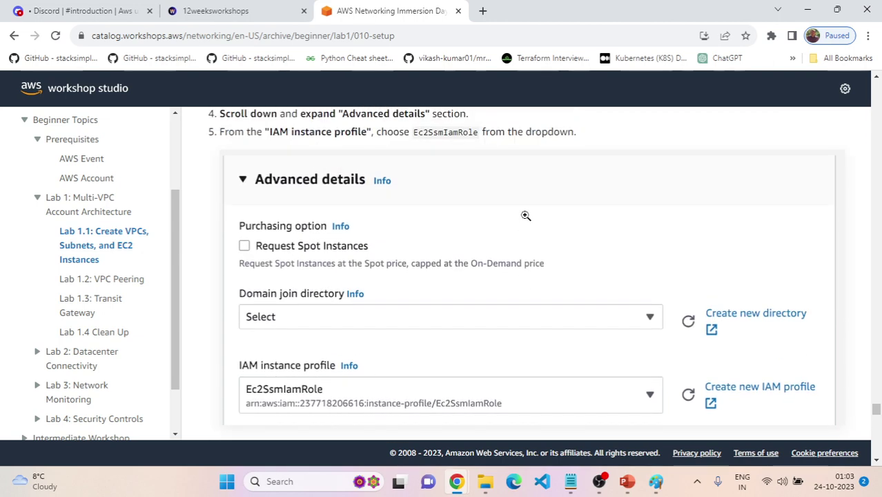
{"action": "scroll", "coordinate": [526, 218], "scroll_direction": "up", "scroll_amount": 1}
{"action": "key", "text": "alt+Tab"}
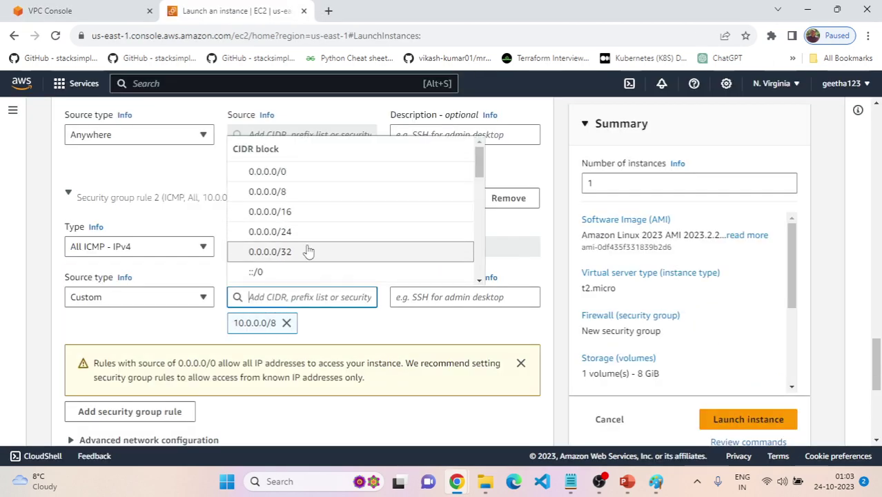
Expand the Advanced details section of the EC2 VPC A - AZ1 instance, as the guide instructs
{"action": "left_click", "coordinate": [414, 342]}
{"action": "scroll", "coordinate": [414, 342], "scroll_direction": "down", "scroll_amount": 3}
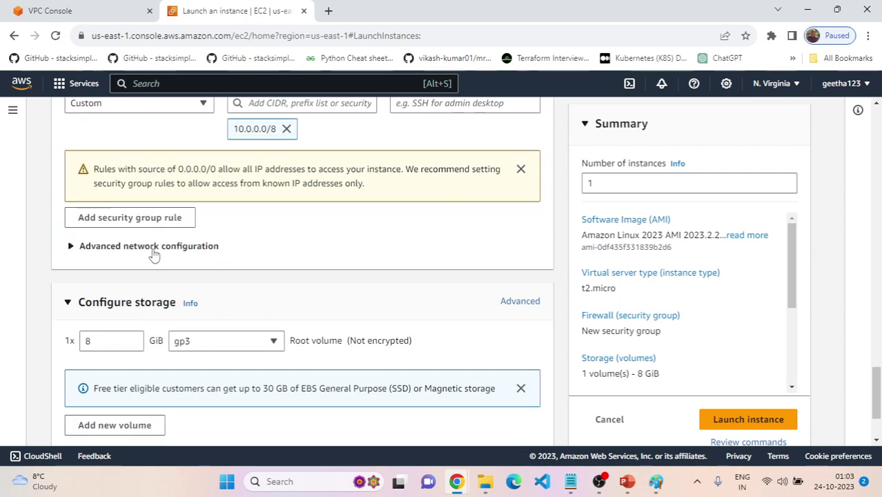
{"action": "key", "text": "alt+Tab"}
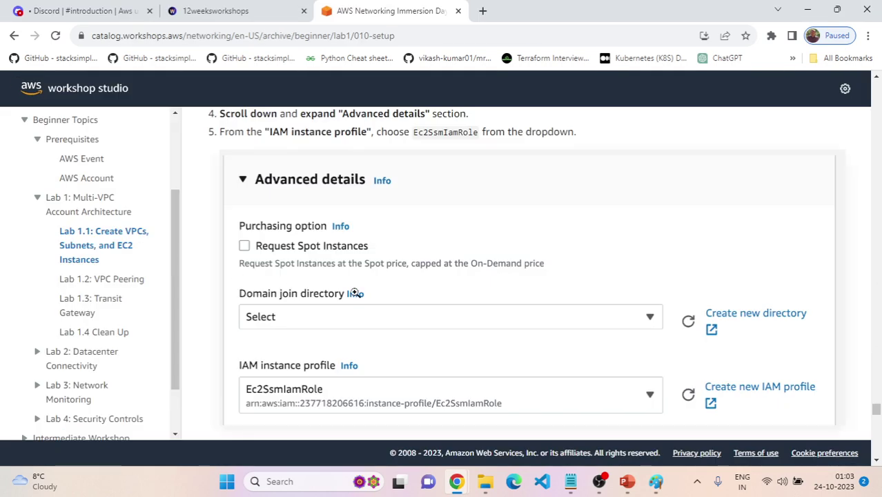
{"action": "scroll", "coordinate": [355, 292], "scroll_direction": "up", "scroll_amount": 1}
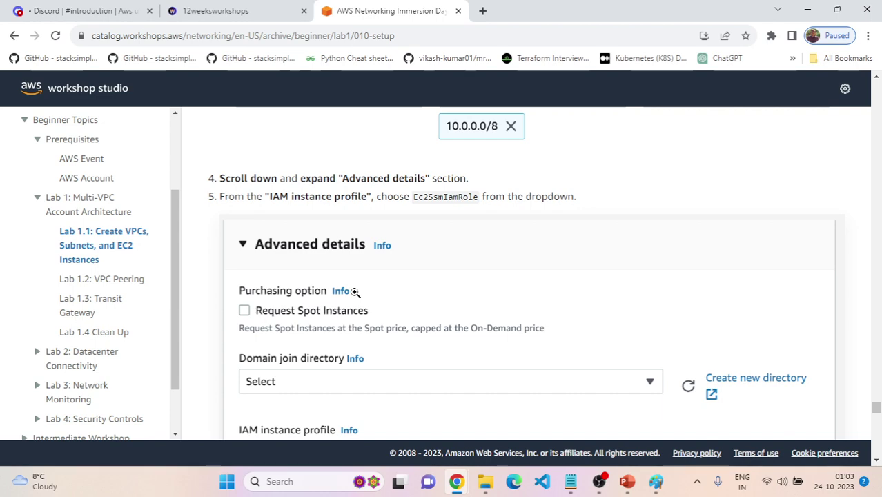
{"action": "key", "text": "alt+Tab"}
{"action": "scroll", "coordinate": [297, 295], "scroll_direction": "down", "scroll_amount": 2}
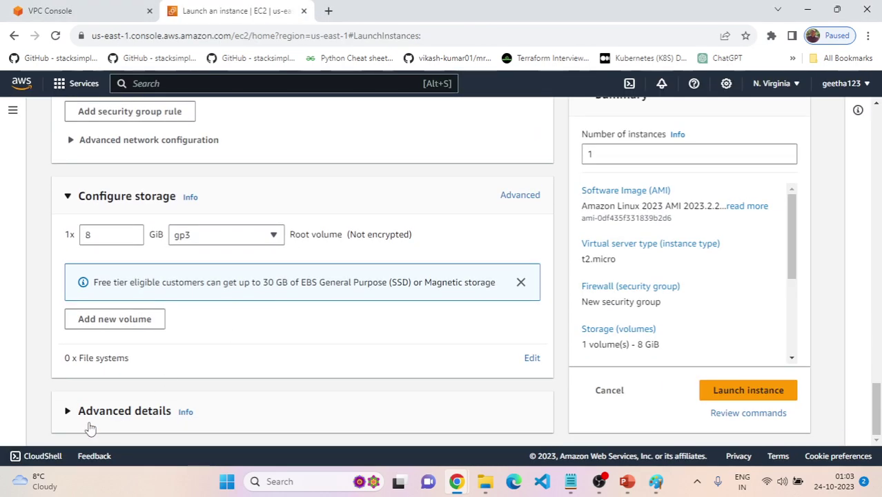
{"action": "left_click", "coordinate": [123, 394]}
{"action": "scroll", "coordinate": [221, 341], "scroll_direction": "down", "scroll_amount": 5}
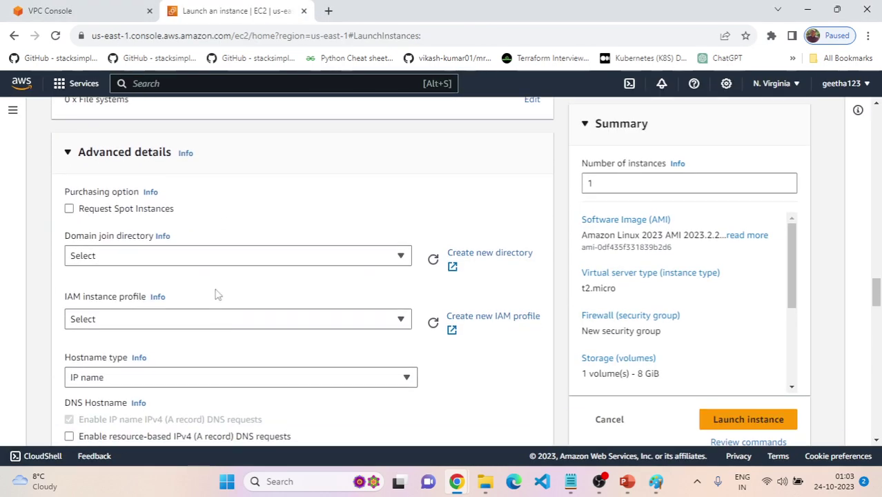
Check the role in the guide and set the IAM instance profile to Ec2SsmIamRole
{"action": "key", "text": "alt+Tab"}
{"action": "scroll", "coordinate": [391, 307], "scroll_direction": "down", "scroll_amount": 2}
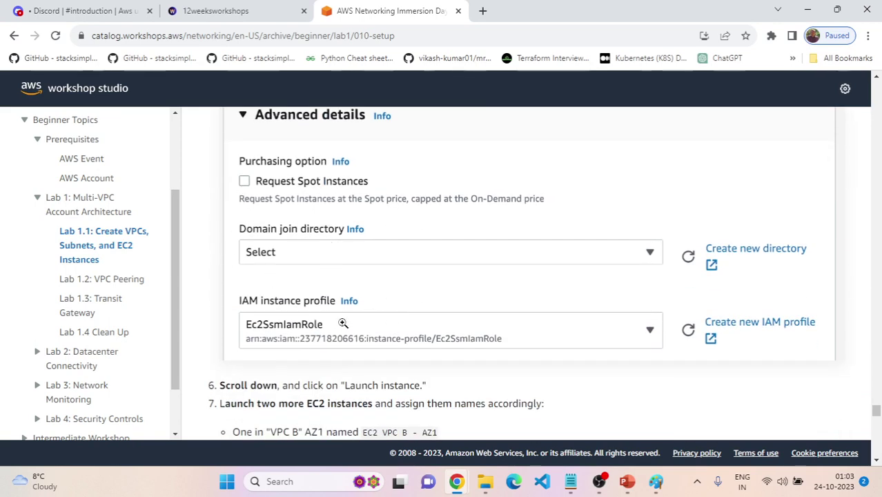
{"action": "scroll", "coordinate": [311, 304], "scroll_direction": "down", "scroll_amount": 1}
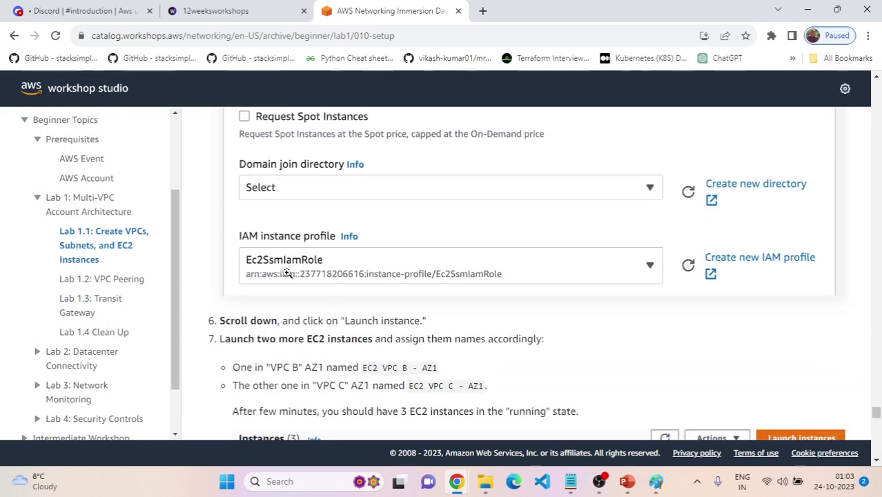
{"action": "key", "text": "alt+Tab"}
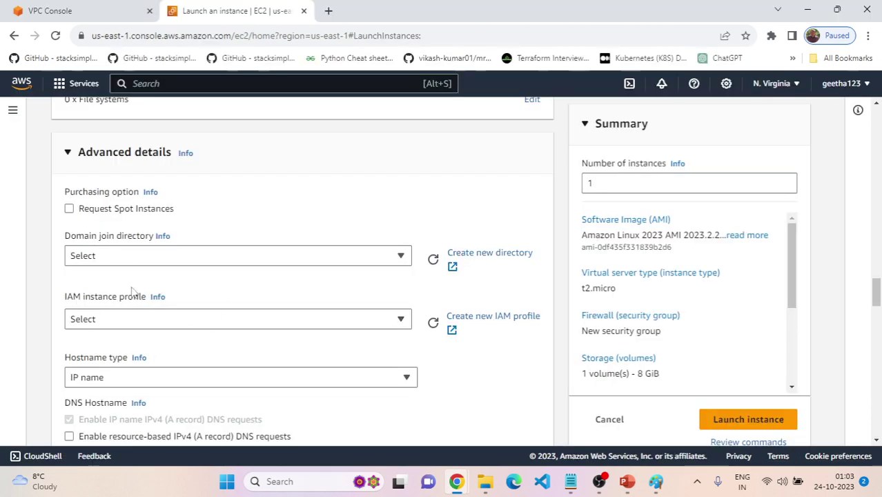
{"action": "left_click", "coordinate": [138, 320]}
{"action": "left_click", "coordinate": [173, 386]}
{"action": "scroll", "coordinate": [220, 321], "scroll_direction": "down", "scroll_amount": 1}
Read the guide's launch instructions and look through the instance's remaining advanced details
{"action": "key", "text": "alt+Tab"}
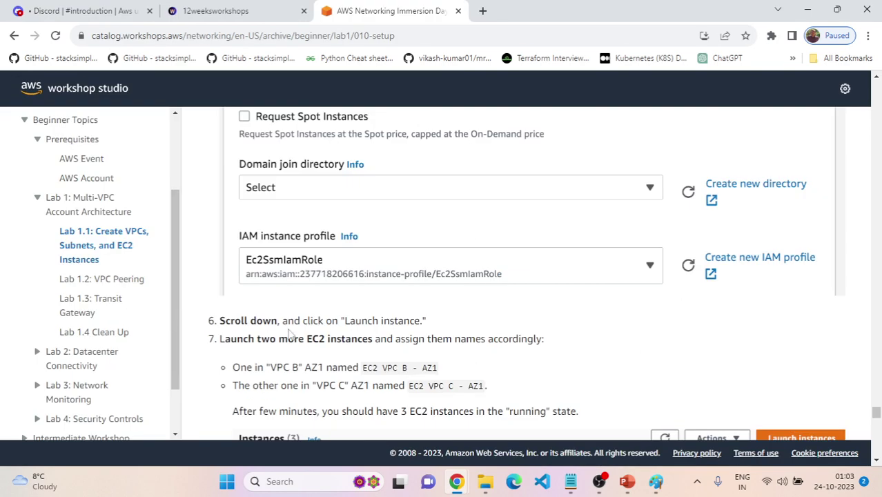
{"action": "scroll", "coordinate": [352, 314], "scroll_direction": "down", "scroll_amount": 1}
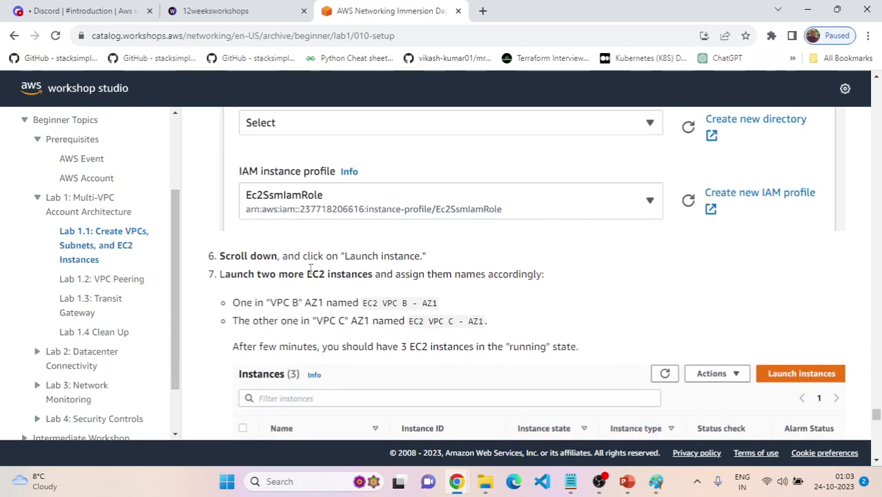
{"action": "scroll", "coordinate": [408, 309], "scroll_direction": "down", "scroll_amount": 1}
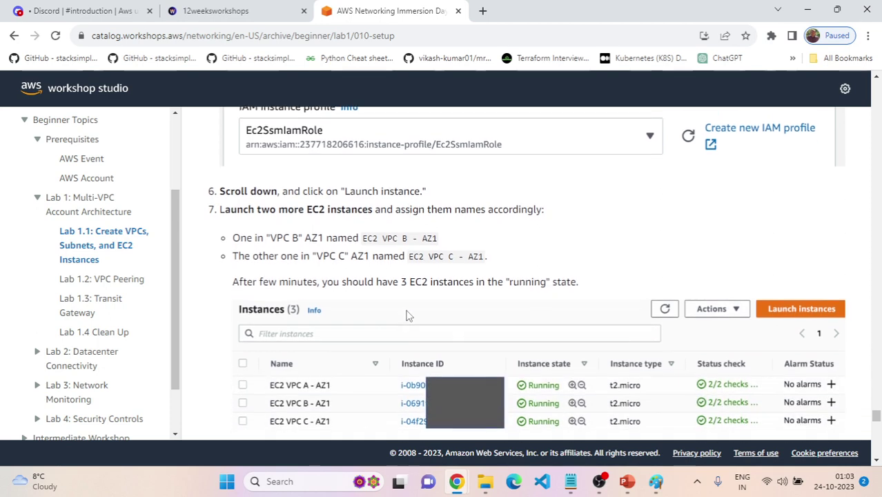
{"action": "key", "text": "alt+Tab"}
{"action": "scroll", "coordinate": [453, 357], "scroll_direction": "down", "scroll_amount": 3}
{"action": "scroll", "coordinate": [453, 360], "scroll_direction": "down", "scroll_amount": 13}
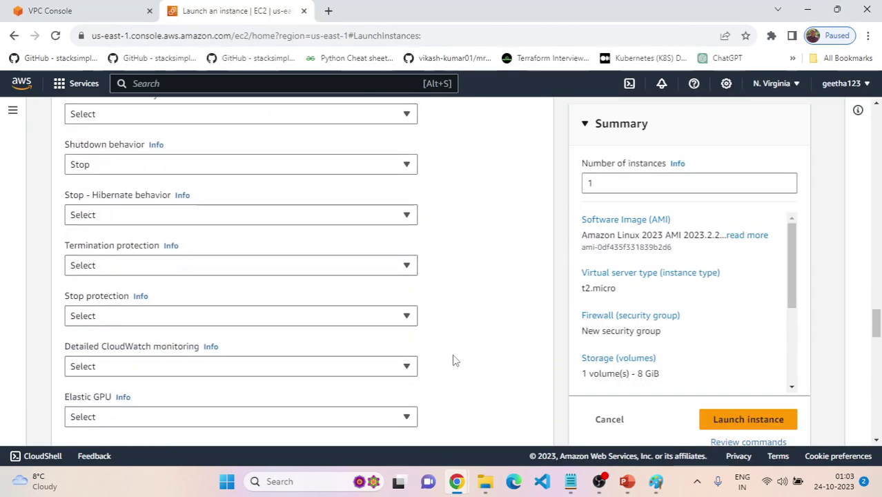
{"action": "scroll", "coordinate": [453, 359], "scroll_direction": "down", "scroll_amount": 6}
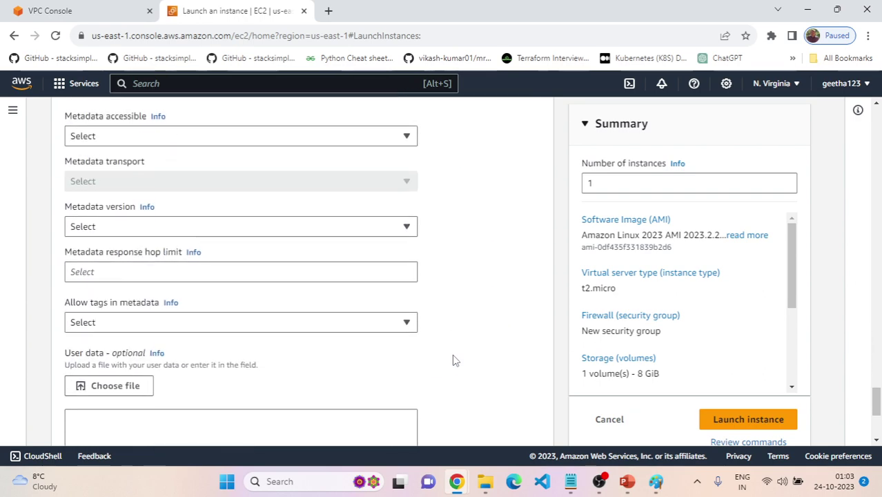
{"action": "scroll", "coordinate": [453, 359], "scroll_direction": "up", "scroll_amount": 3}
{"action": "scroll", "coordinate": [452, 354], "scroll_direction": "up", "scroll_amount": 2}
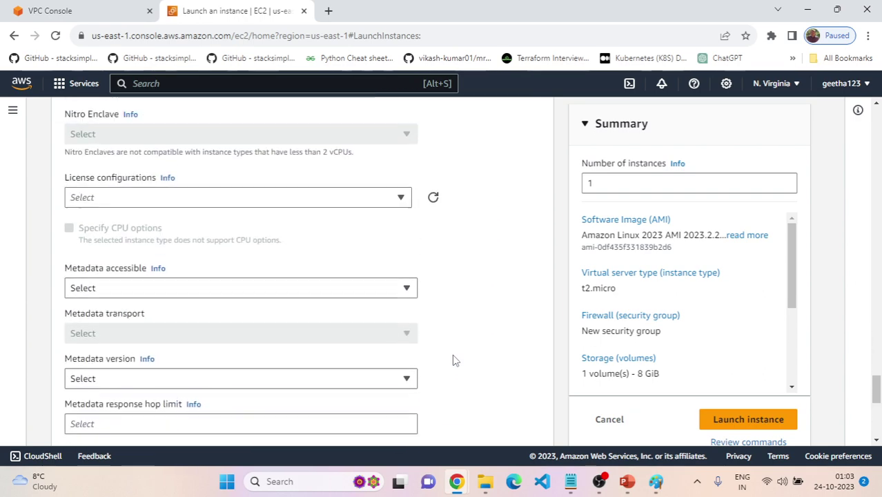
Recheck the launch step in the guide and launch the EC2 VPC A - AZ1 instance
{"action": "key", "text": "alt+Tab"}
{"action": "scroll", "coordinate": [453, 355], "scroll_direction": "up", "scroll_amount": 1}
{"action": "scroll", "coordinate": [453, 355], "scroll_direction": "down", "scroll_amount": 1}
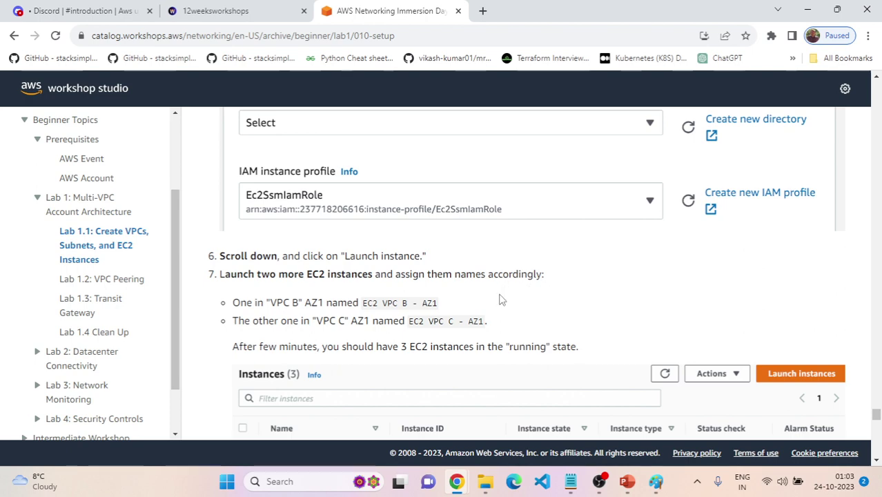
{"action": "key", "text": "alt+Tab"}
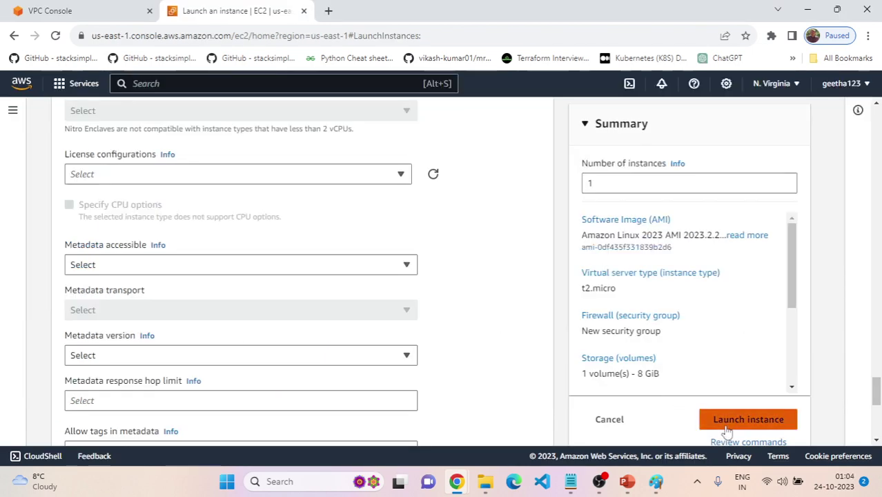
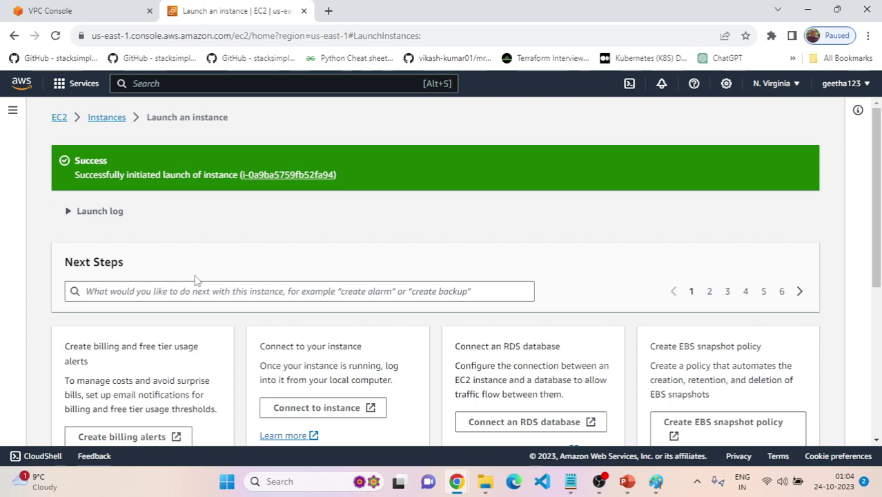
Start launching another instance and name it EC2 VPC B - AZ1, copying the name from the guide
{"action": "left_click", "coordinate": [107, 118]}
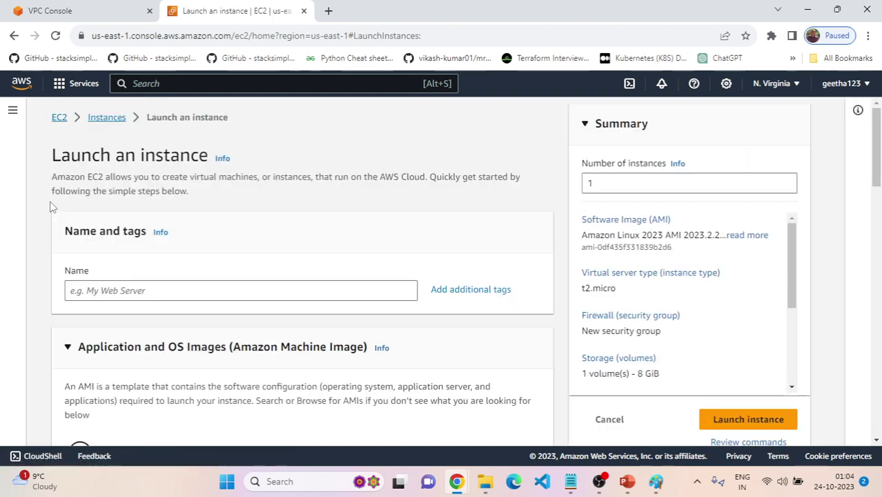
{"action": "scroll", "coordinate": [195, 216], "scroll_direction": "down", "scroll_amount": 2}
{"action": "left_click", "coordinate": [167, 162]}
{"action": "key", "text": "alt+Tab"}
{"action": "scroll", "coordinate": [373, 228], "scroll_direction": "down", "scroll_amount": 2}
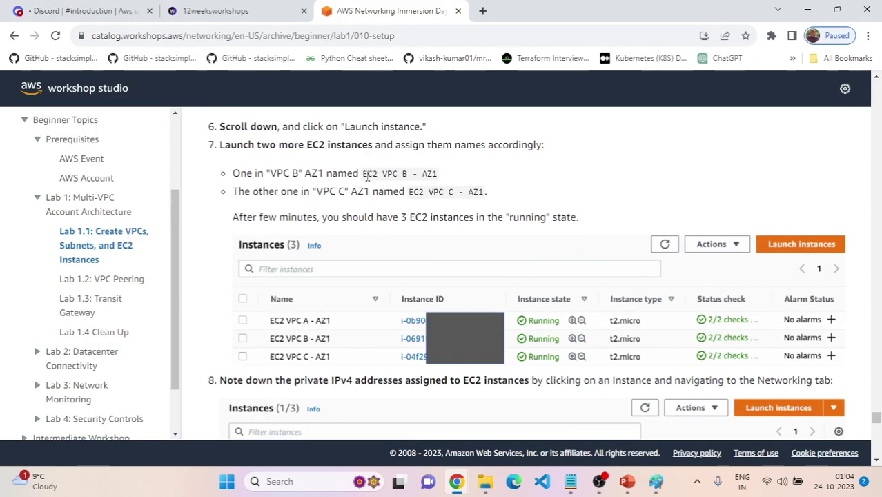
{"action": "left_click_drag", "start_coordinate": [363, 175], "coordinate": [442, 176]}
{"action": "key", "text": "ctrl+c"}
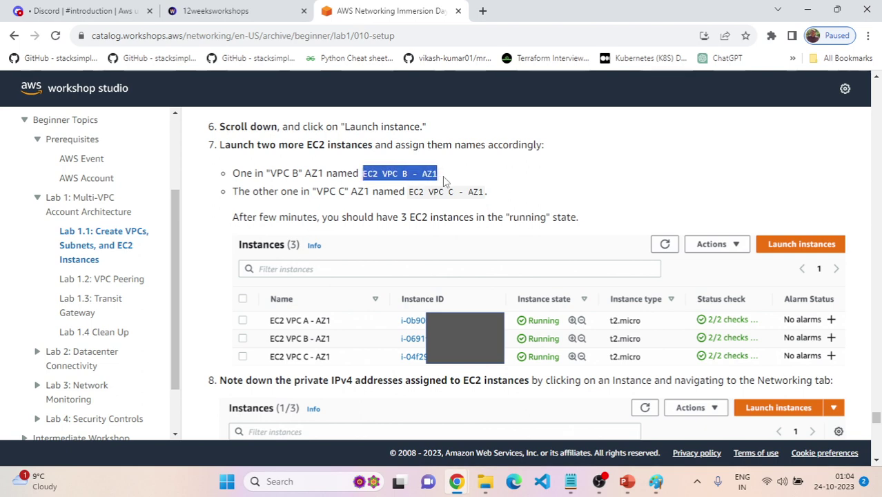
{"action": "key", "text": "alt+Tab"}
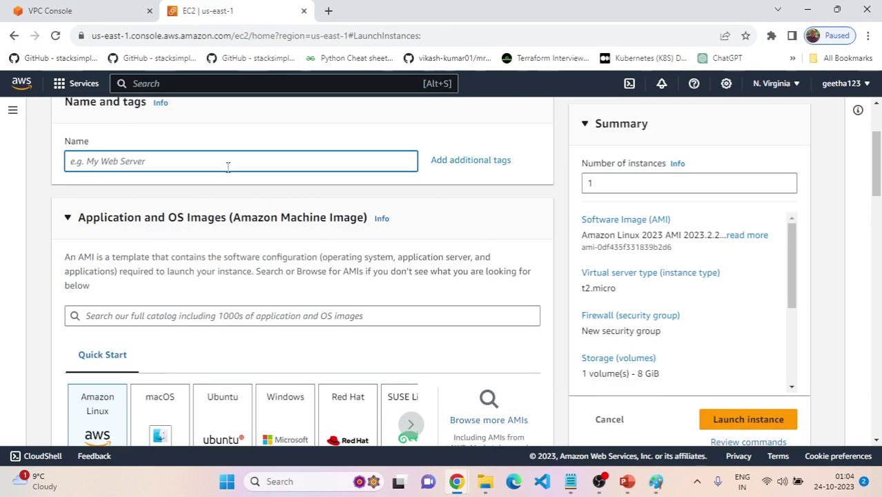
{"action": "key", "text": "ctrl+v"}
Keep the default image and t2.micro instance type, and choose to proceed without a key pair
{"action": "scroll", "coordinate": [325, 203], "scroll_direction": "down", "scroll_amount": 1}
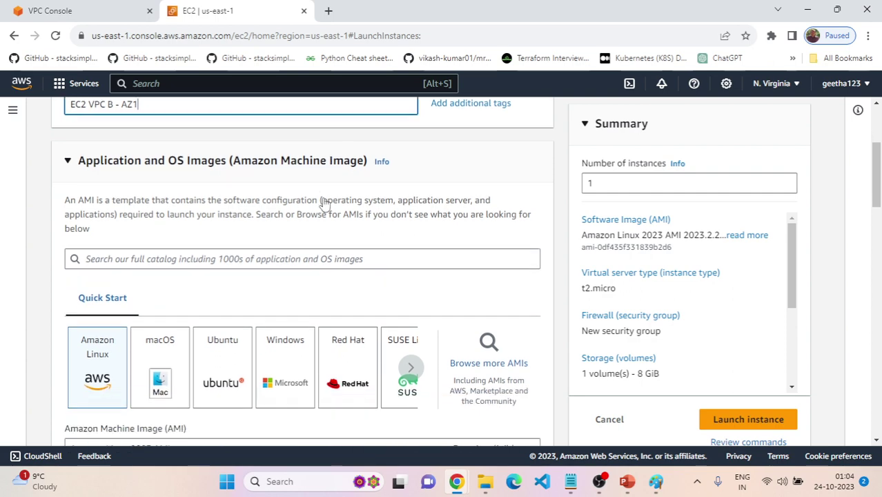
{"action": "scroll", "coordinate": [144, 256], "scroll_direction": "down", "scroll_amount": 2}
{"action": "scroll", "coordinate": [241, 331], "scroll_direction": "down", "scroll_amount": 1}
{"action": "scroll", "coordinate": [261, 343], "scroll_direction": "down", "scroll_amount": 3}
{"action": "scroll", "coordinate": [259, 345], "scroll_direction": "down", "scroll_amount": 1}
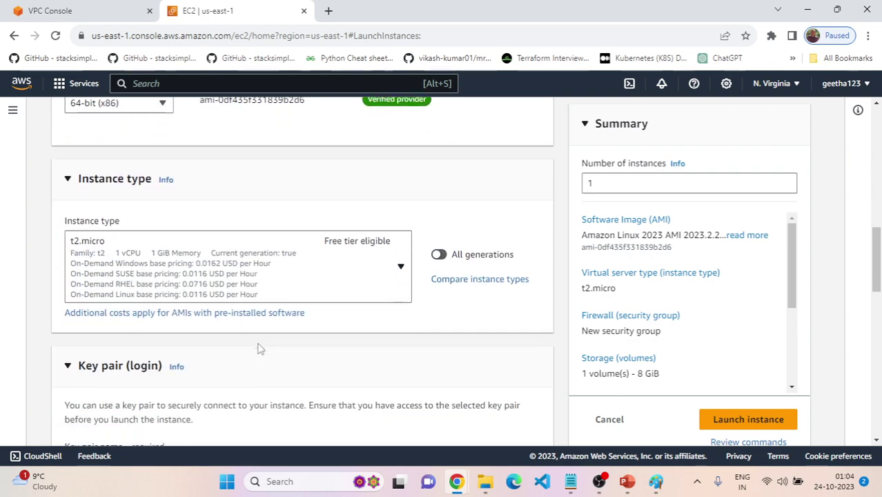
{"action": "scroll", "coordinate": [308, 335], "scroll_direction": "down", "scroll_amount": 3}
{"action": "left_click", "coordinate": [325, 273]}
{"action": "left_click", "coordinate": [307, 313]}
{"action": "scroll", "coordinate": [307, 301], "scroll_direction": "down", "scroll_amount": 1}
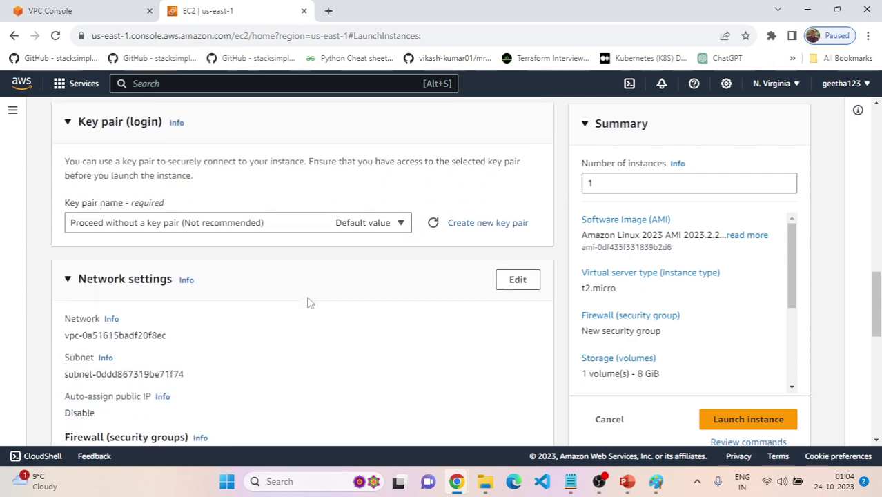
Edit the network settings to place the instance in VPC B with the subnet VPC B - AZ1
{"action": "left_click", "coordinate": [514, 267]}
{"action": "scroll", "coordinate": [237, 282], "scroll_direction": "down", "scroll_amount": 2}
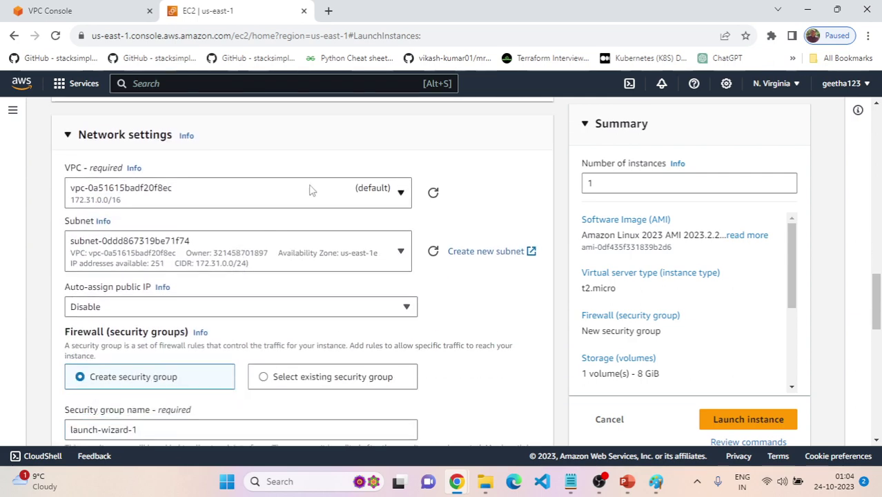
{"action": "left_click", "coordinate": [310, 191]}
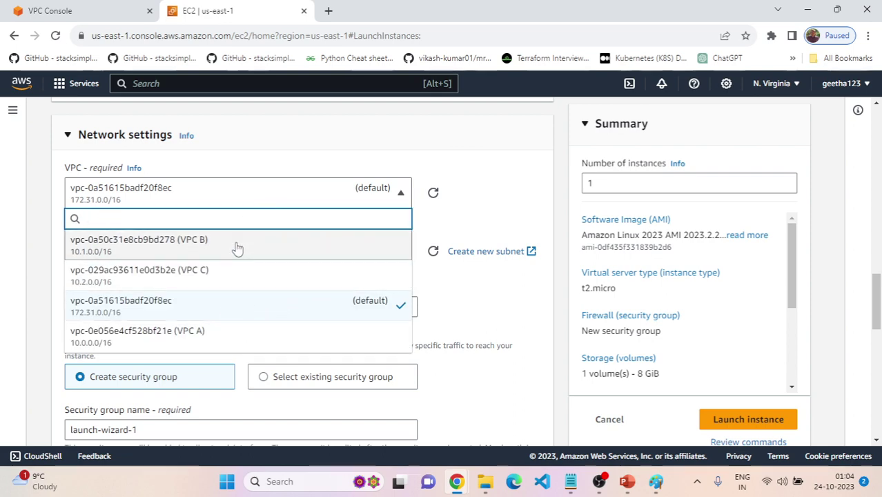
{"action": "left_click", "coordinate": [385, 257]}
{"action": "scroll", "coordinate": [386, 257], "scroll_direction": "down", "scroll_amount": 1}
{"action": "left_click", "coordinate": [349, 183]}
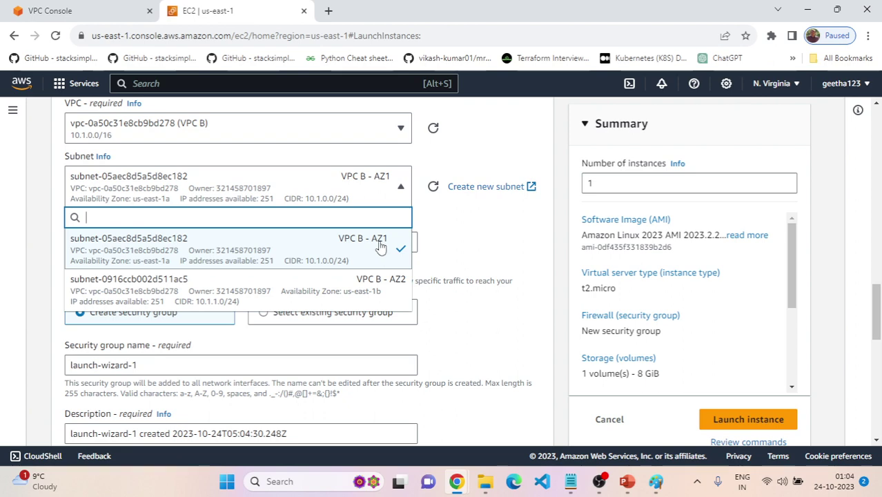
{"action": "left_click", "coordinate": [347, 244]}
Enable auto-assign public IP for the EC2 VPC B - AZ1 instance
{"action": "scroll", "coordinate": [478, 233], "scroll_direction": "down", "scroll_amount": 1}
{"action": "left_click", "coordinate": [325, 178]}
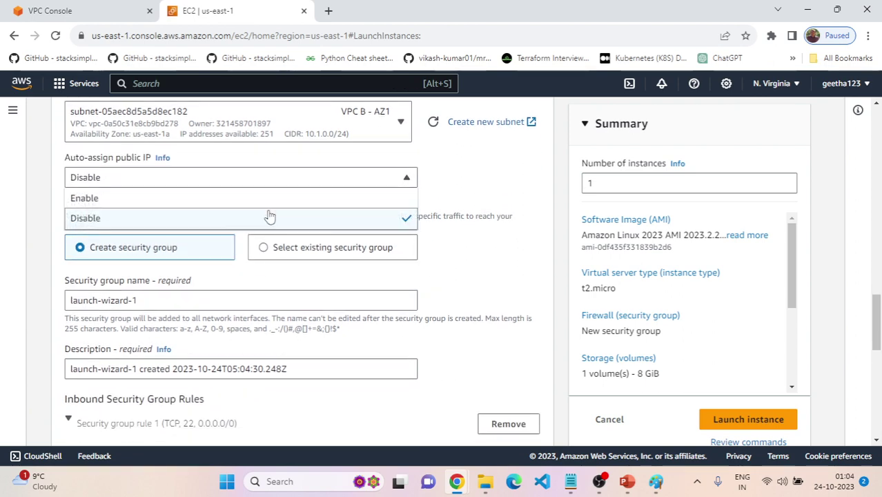
{"action": "left_click", "coordinate": [214, 201]}
Look through the workshop guide for the network settings and security group instructions that apply to the new instance
{"action": "scroll", "coordinate": [397, 225], "scroll_direction": "down", "scroll_amount": 1}
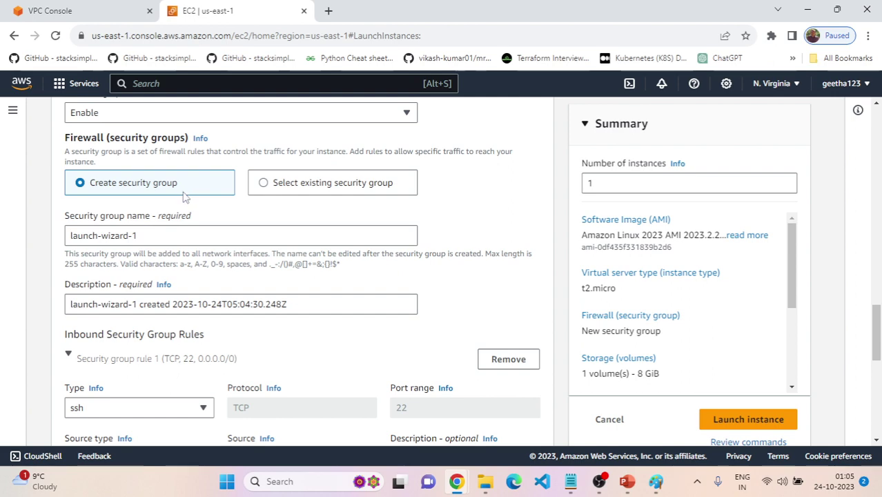
{"action": "key", "text": "alt+Tab"}
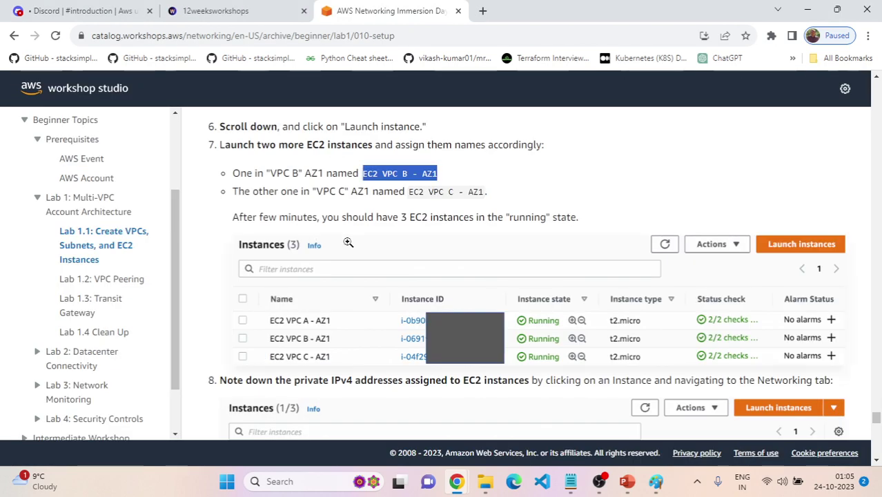
{"action": "scroll", "coordinate": [435, 216], "scroll_direction": "down", "scroll_amount": 2}
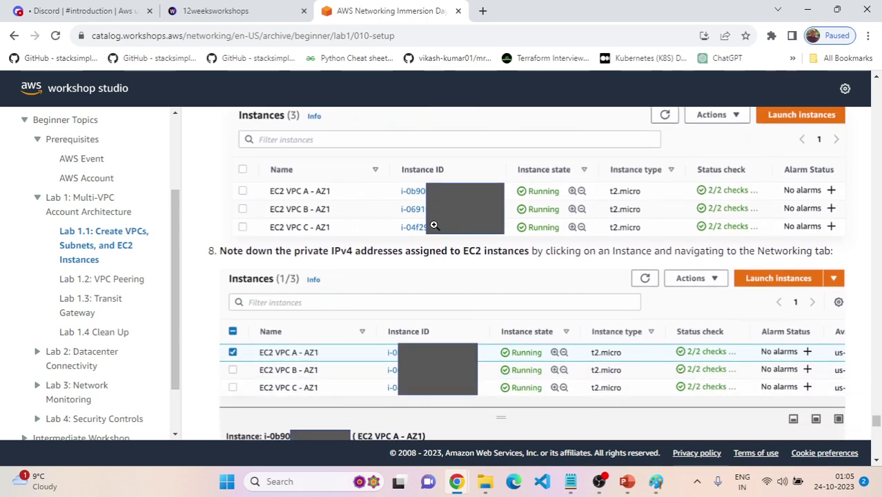
{"action": "scroll", "coordinate": [434, 226], "scroll_direction": "up", "scroll_amount": 1}
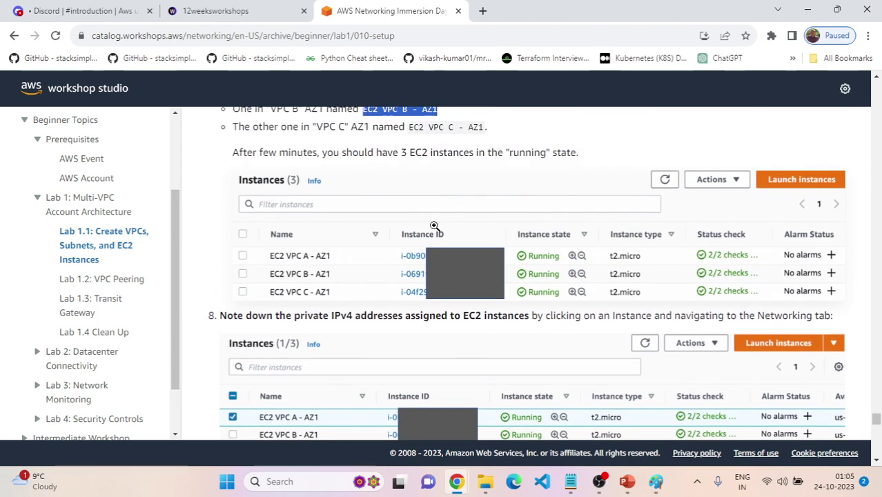
{"action": "scroll", "coordinate": [434, 225], "scroll_direction": "down", "scroll_amount": 2}
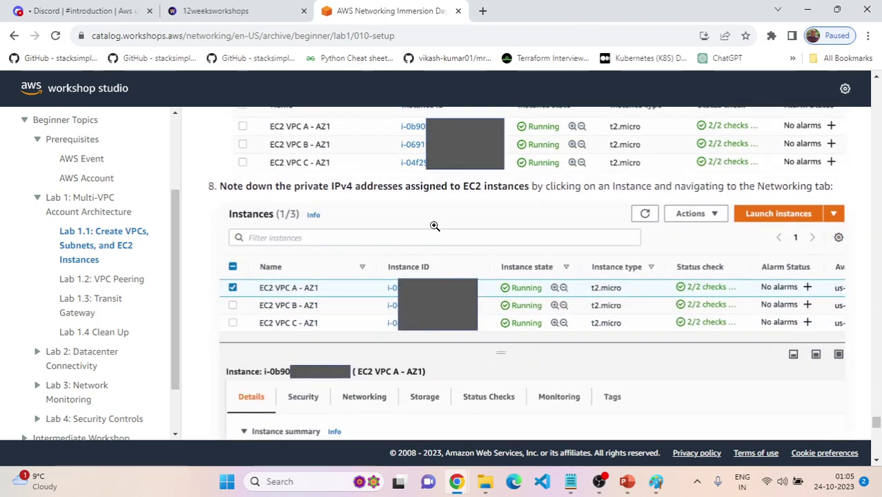
{"action": "scroll", "coordinate": [434, 226], "scroll_direction": "down", "scroll_amount": 1}
{"action": "scroll", "coordinate": [433, 226], "scroll_direction": "down", "scroll_amount": 1}
{"action": "scroll", "coordinate": [433, 226], "scroll_direction": "up", "scroll_amount": 4}
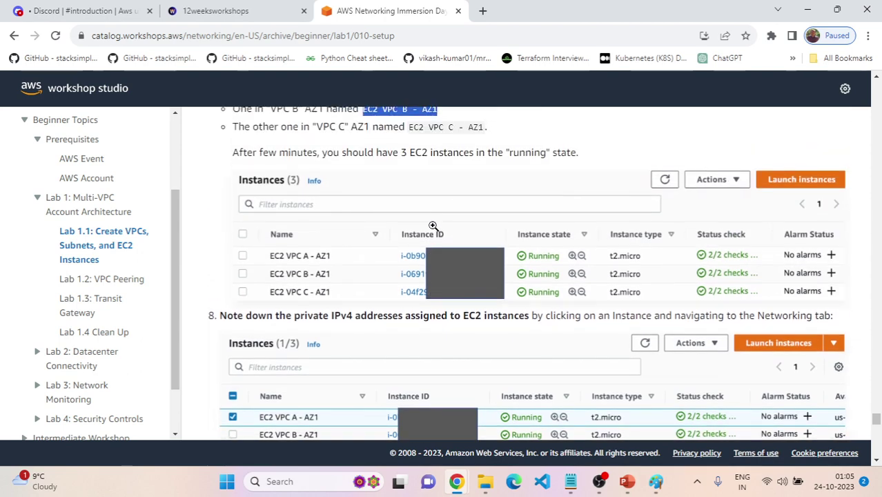
{"action": "scroll", "coordinate": [433, 226], "scroll_direction": "up", "scroll_amount": 1}
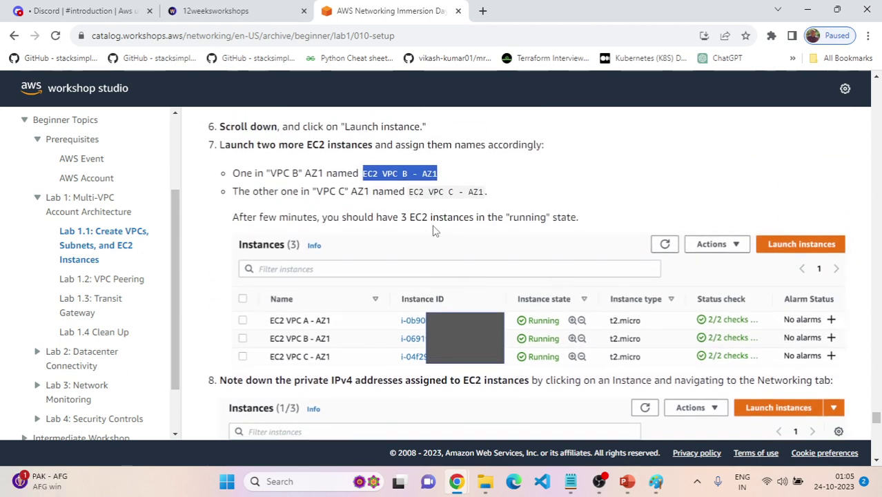
{"action": "scroll", "coordinate": [435, 231], "scroll_direction": "up", "scroll_amount": 8}
{"action": "scroll", "coordinate": [432, 225], "scroll_direction": "up", "scroll_amount": 6}
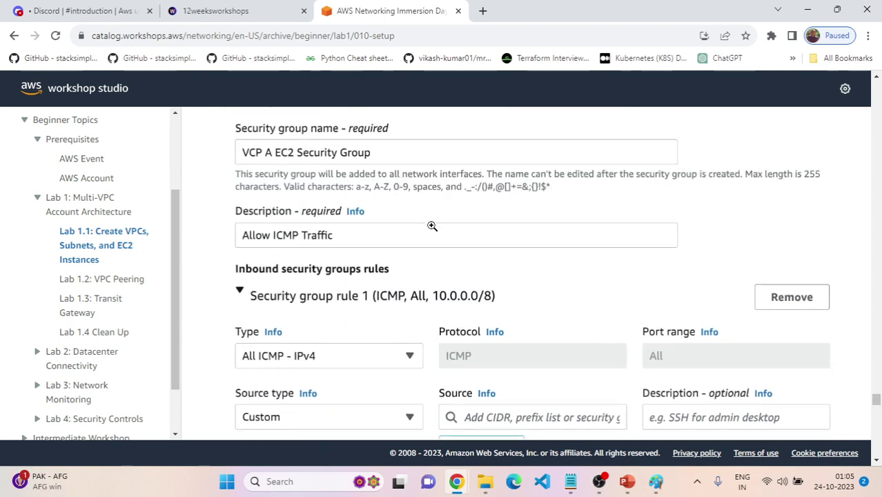
{"action": "scroll", "coordinate": [431, 231], "scroll_direction": "up", "scroll_amount": 8}
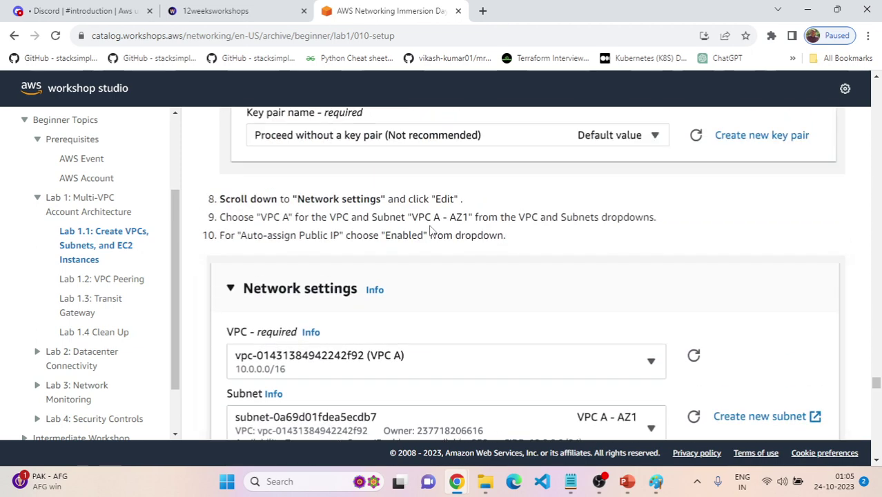
{"action": "scroll", "coordinate": [429, 233], "scroll_direction": "up", "scroll_amount": 3}
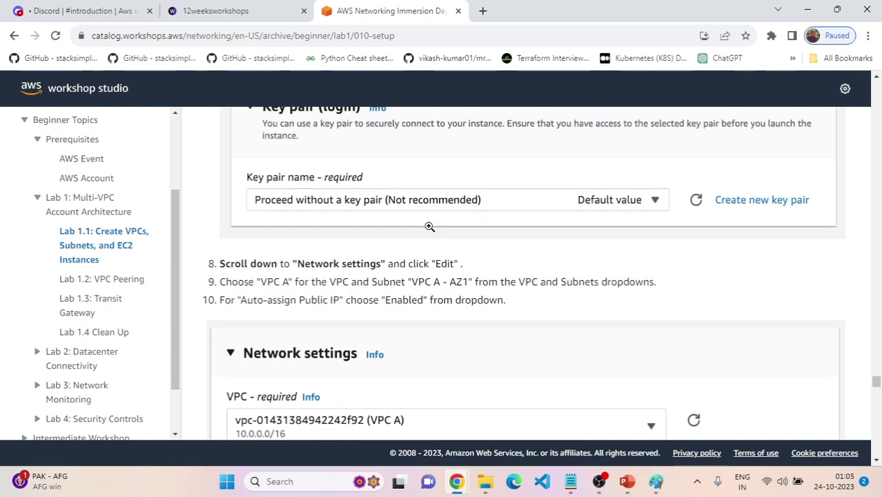
{"action": "scroll", "coordinate": [431, 231], "scroll_direction": "down", "scroll_amount": 3}
{"action": "scroll", "coordinate": [429, 231], "scroll_direction": "down", "scroll_amount": 3}
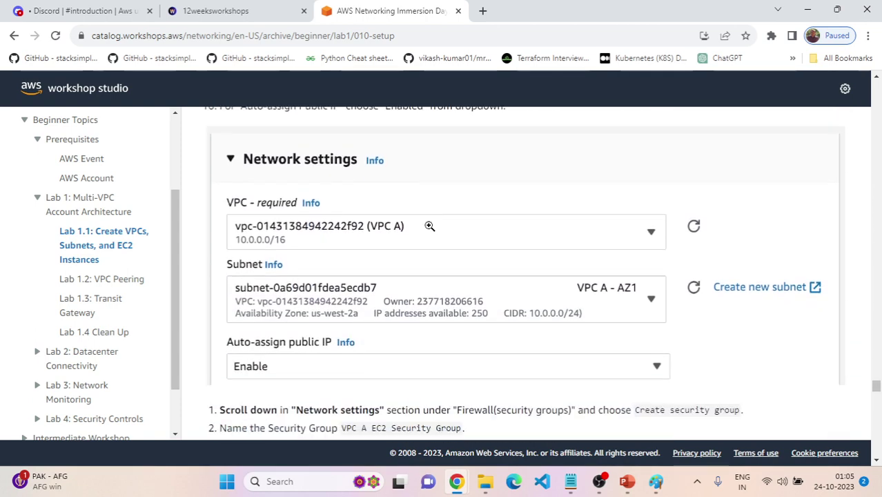
{"action": "scroll", "coordinate": [428, 227], "scroll_direction": "up", "scroll_amount": 2}
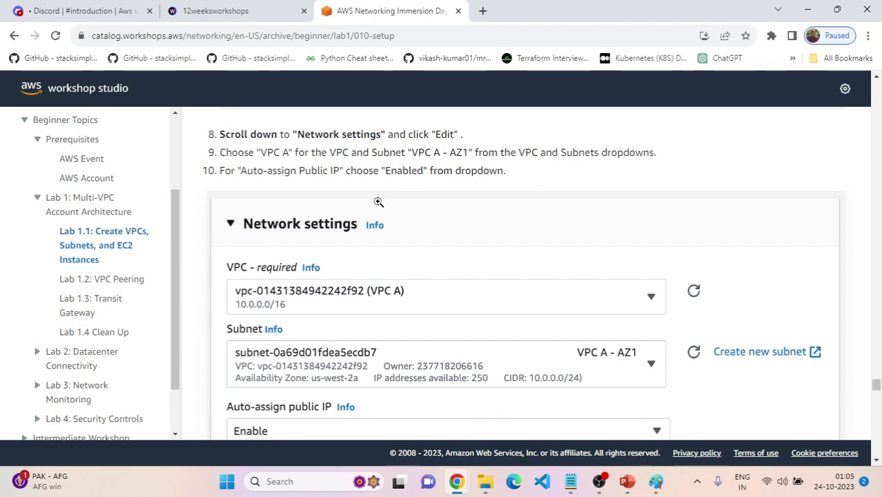
{"action": "scroll", "coordinate": [378, 201], "scroll_direction": "down", "scroll_amount": 1}
{"action": "scroll", "coordinate": [378, 201], "scroll_direction": "down", "scroll_amount": 4}
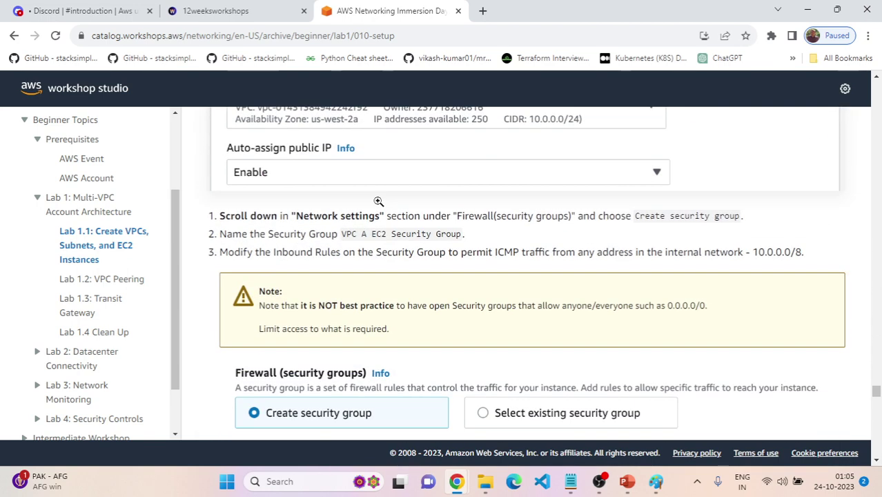
Name the new security group VPC B EC2 Security Group, adapting the VPC A name copied from the guide
{"action": "left_click_drag", "start_coordinate": [342, 169], "coordinate": [463, 170]}
{"action": "key", "text": "ctrl+c"}
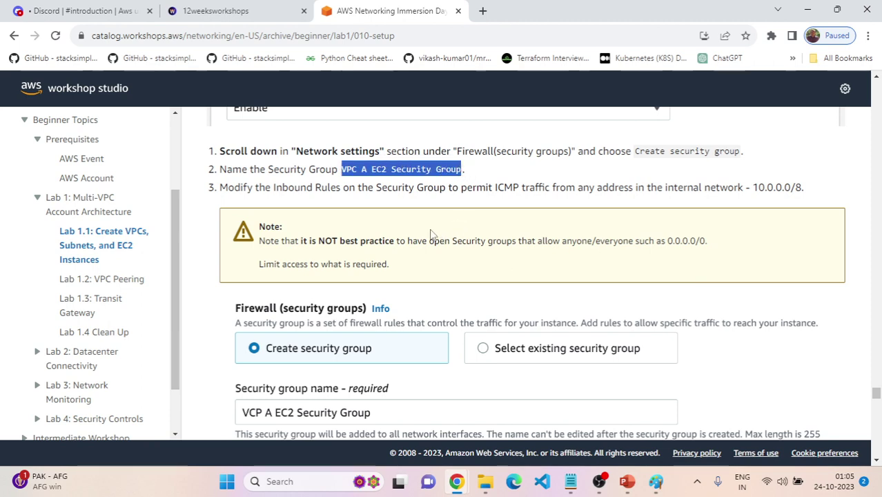
{"action": "key", "text": "alt+Tab"}
{"action": "left_click_drag", "start_coordinate": [154, 232], "coordinate": [74, 228]}
{"action": "key", "text": "ctrl+v"}
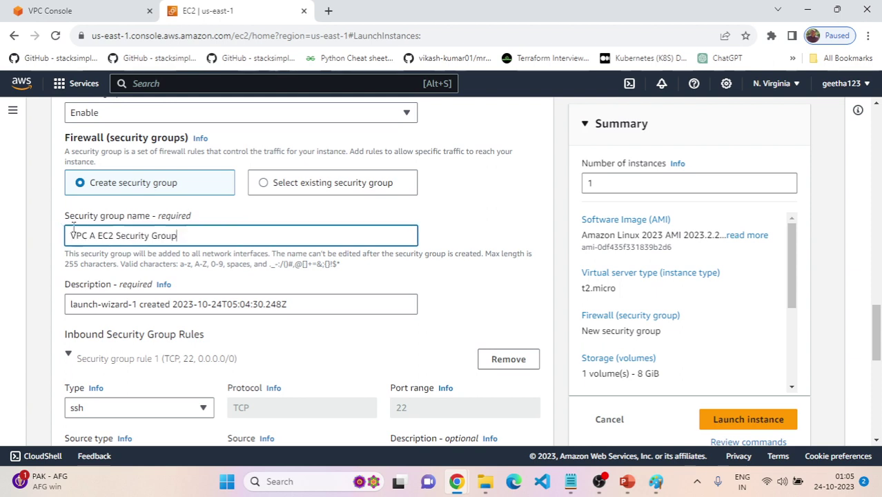
{"action": "key", "text": "BackSpace"}
{"action": "type", "text": "B"}
{"action": "left_click", "coordinate": [89, 237]}
{"action": "key", "text": "BackSpace"}
{"action": "type", "text": "_"}
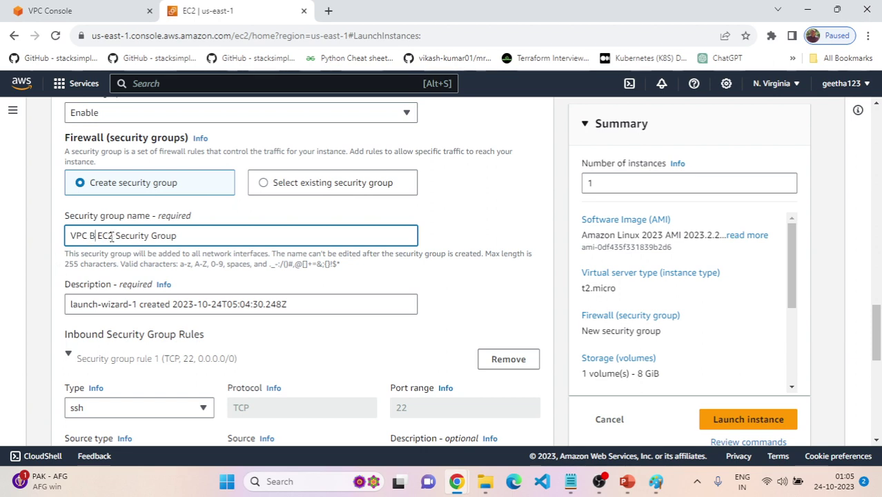
Replace the security group's description with "Allow ICMP traffic", following the guide's example
{"action": "scroll", "coordinate": [106, 247], "scroll_direction": "down", "scroll_amount": 1}
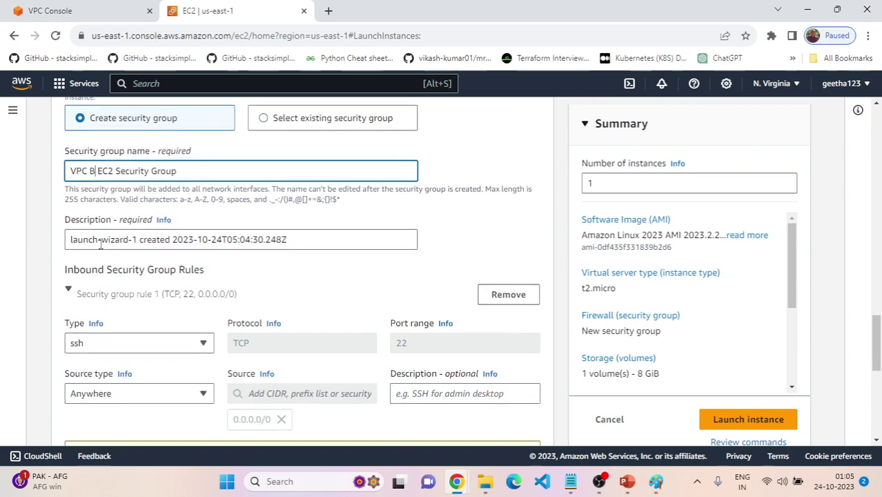
{"action": "left_click_drag", "start_coordinate": [305, 242], "coordinate": [43, 247]}
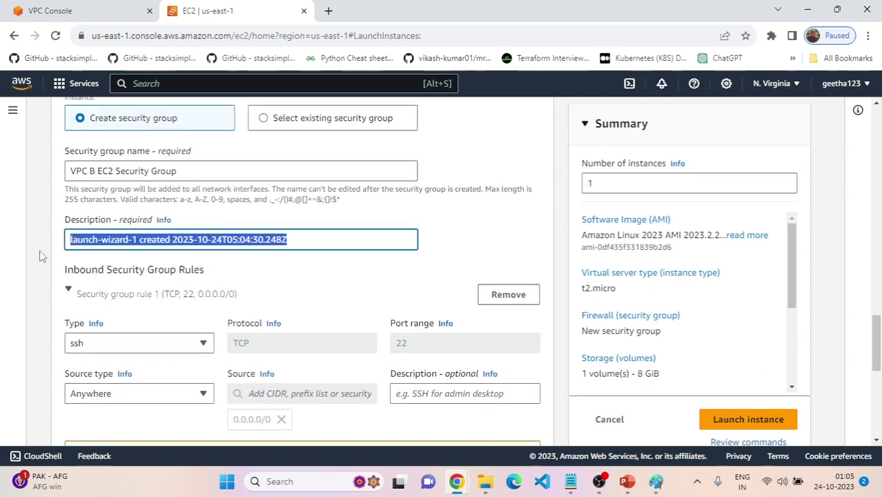
{"action": "key", "text": "alt+Tab"}
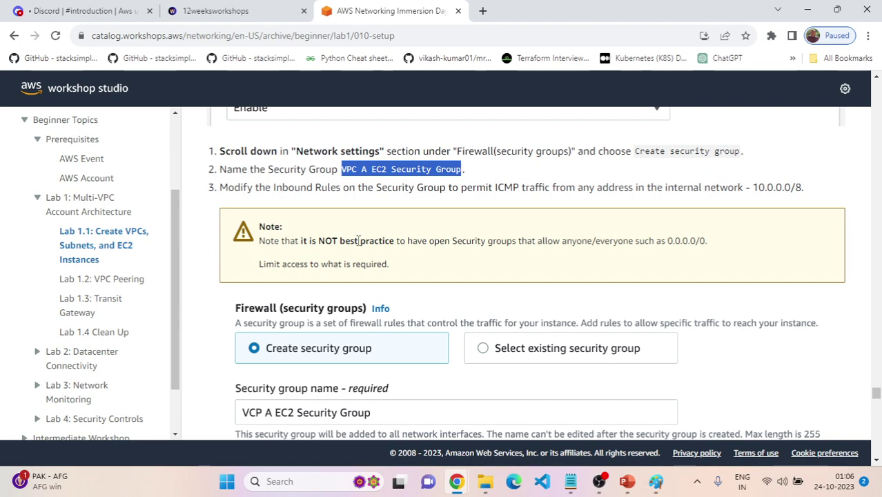
{"action": "scroll", "coordinate": [504, 207], "scroll_direction": "down", "scroll_amount": 4}
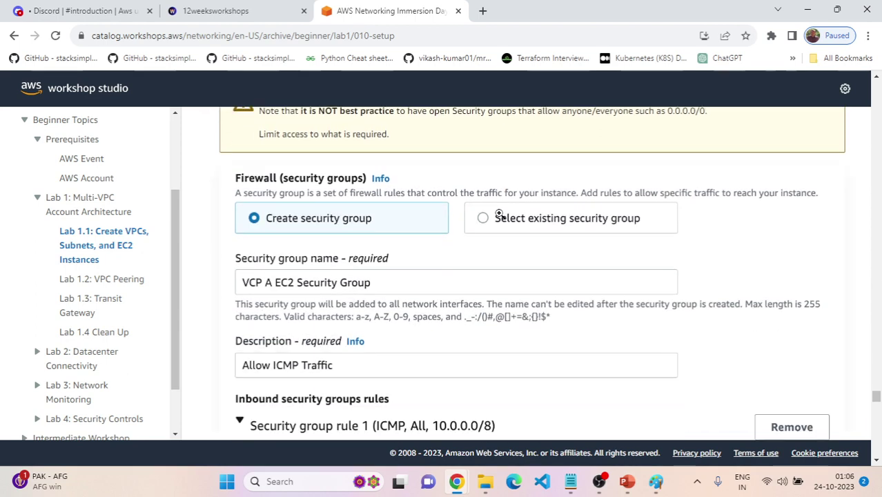
{"action": "scroll", "coordinate": [500, 215], "scroll_direction": "down", "scroll_amount": 1}
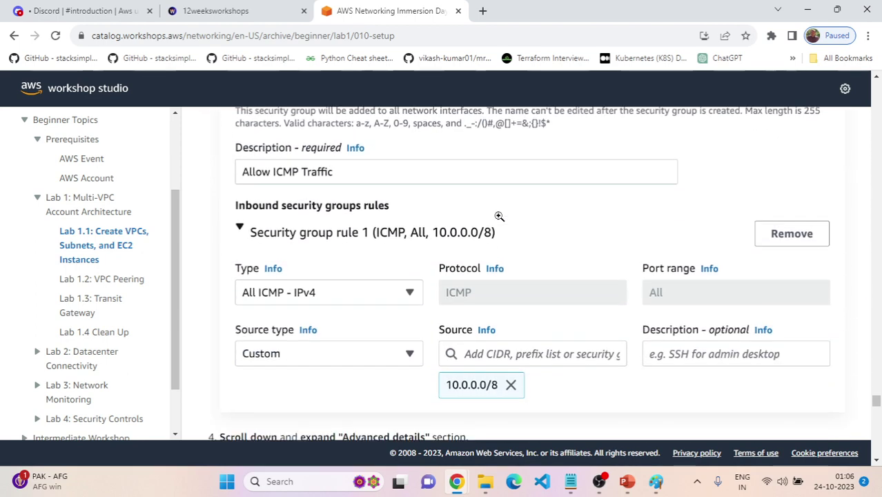
{"action": "scroll", "coordinate": [499, 216], "scroll_direction": "up", "scroll_amount": 1}
{"action": "key", "text": "alt+Tab"}
{"action": "left_click", "coordinate": [250, 237]}
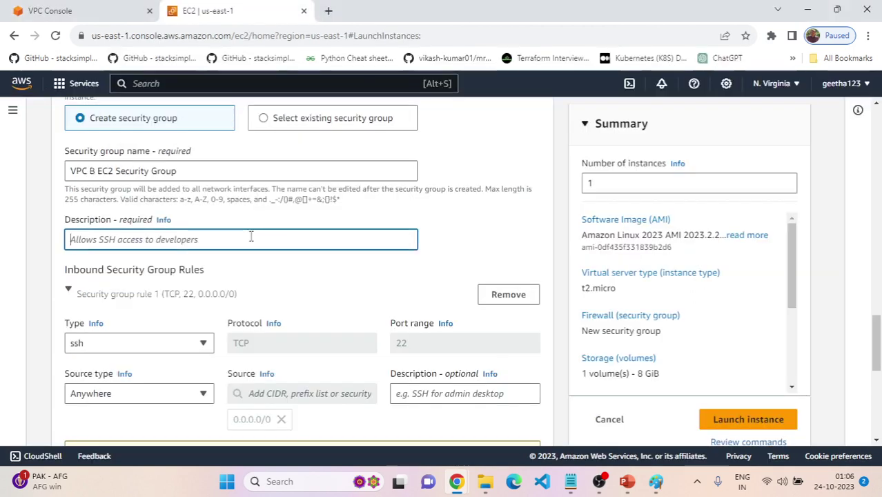
{"action": "type", "text": "Allow "}
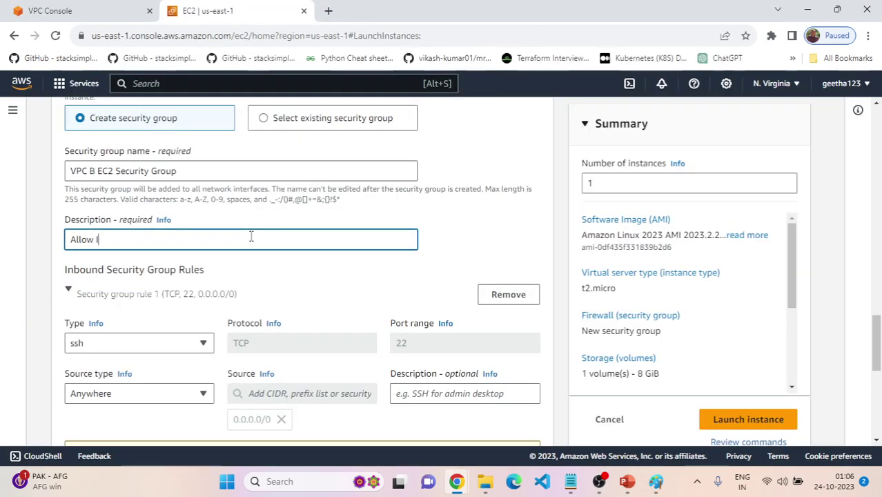
{"action": "type", "text": "ICMP traffic"}
Add a second inbound security group rule of type All ICMP - IPv4 with the Custom source type
{"action": "scroll", "coordinate": [50, 315], "scroll_direction": "down", "scroll_amount": 2}
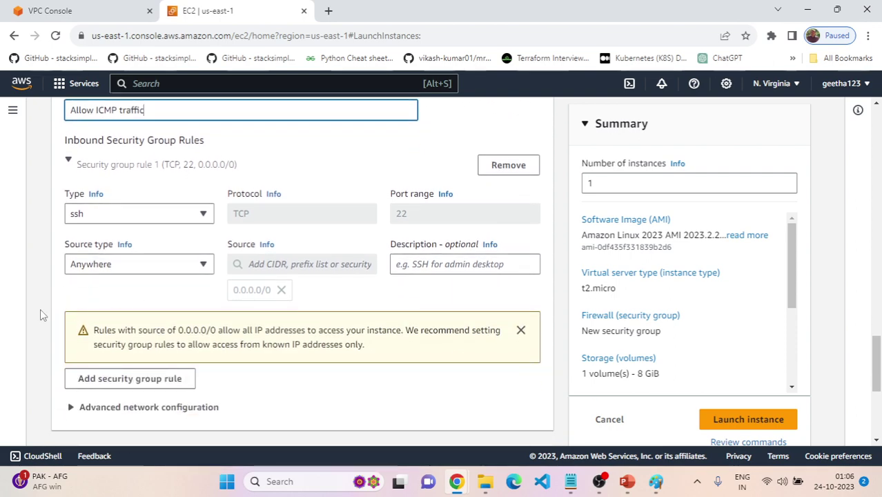
{"action": "scroll", "coordinate": [136, 318], "scroll_direction": "down", "scroll_amount": 1}
{"action": "scroll", "coordinate": [145, 321], "scroll_direction": "up", "scroll_amount": 1}
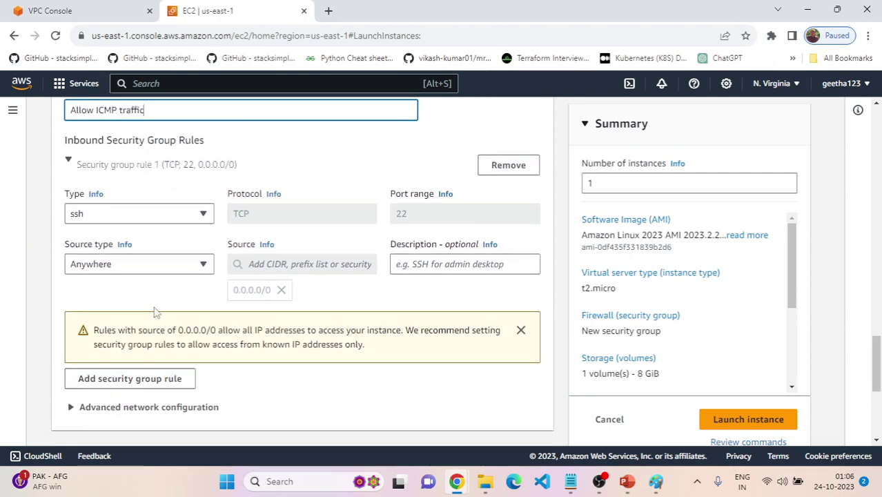
{"action": "scroll", "coordinate": [156, 312], "scroll_direction": "down", "scroll_amount": 1}
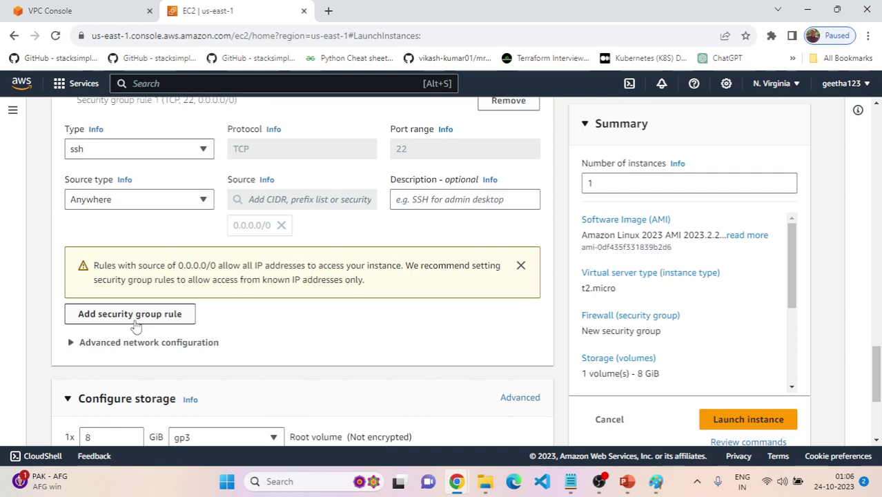
{"action": "left_click", "coordinate": [136, 315]}
{"action": "scroll", "coordinate": [174, 315], "scroll_direction": "down", "scroll_amount": 1}
{"action": "left_click", "coordinate": [175, 246]}
{"action": "scroll", "coordinate": [142, 298], "scroll_direction": "down", "scroll_amount": 3}
{"action": "left_click", "coordinate": [201, 281]}
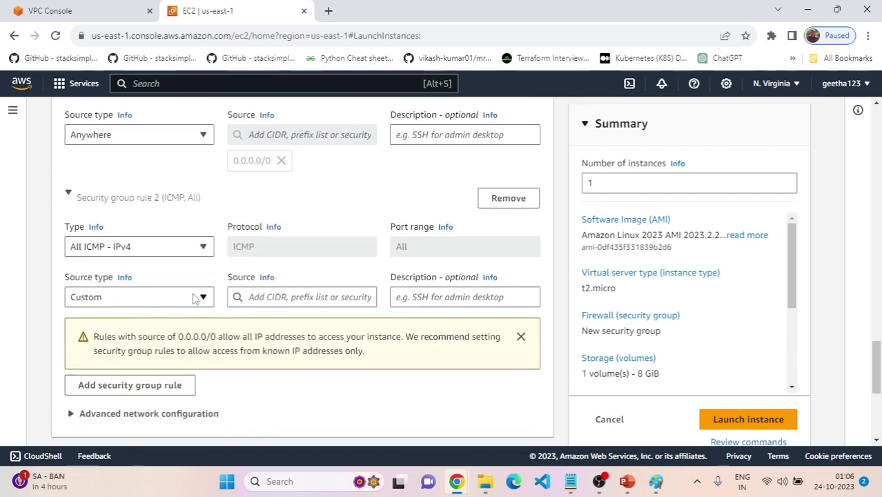
Check the guide for the ICMP rule's source range and browse the CIDR blocks offered as its source
{"action": "left_click", "coordinate": [255, 298]}
{"action": "key", "text": "alt+Tab"}
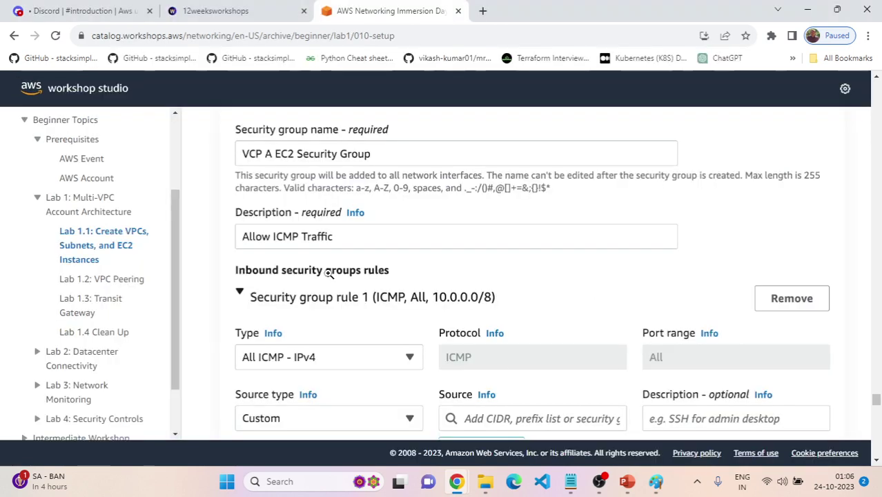
{"action": "scroll", "coordinate": [331, 283], "scroll_direction": "down", "scroll_amount": 5}
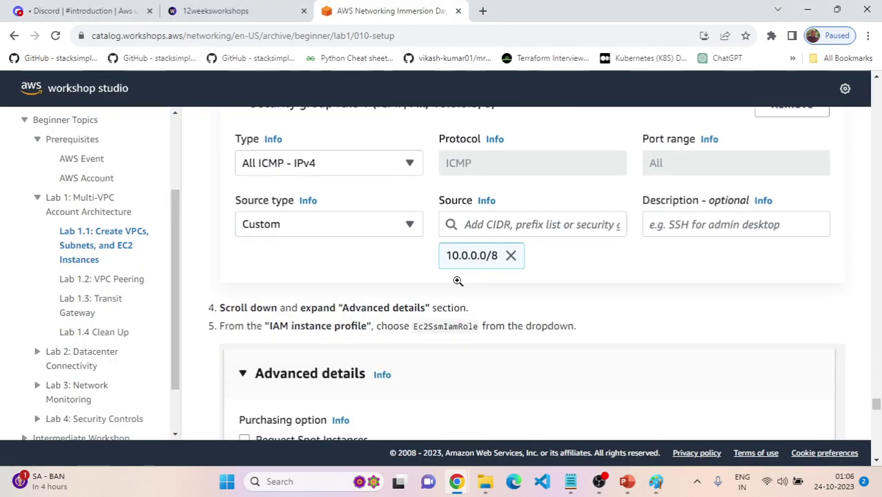
{"action": "key", "text": "alt+Tab"}
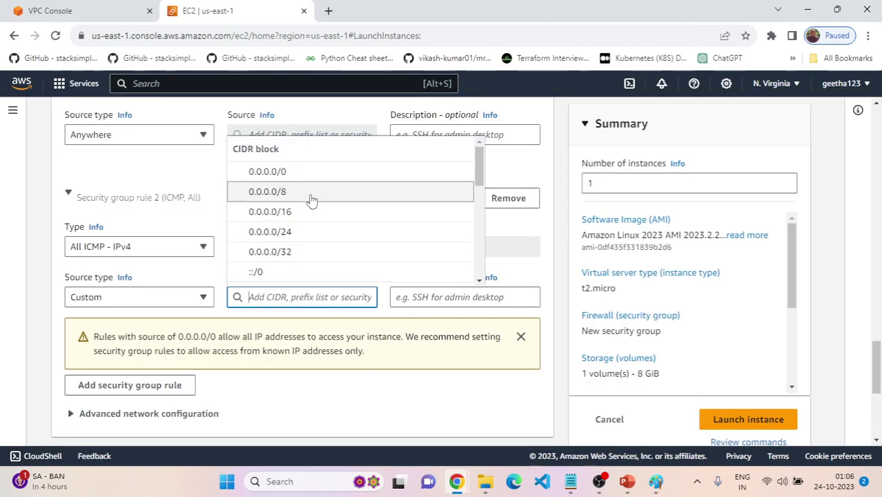
{"action": "scroll", "coordinate": [306, 207], "scroll_direction": "down", "scroll_amount": 3}
Review the guide's remaining instructions on the IAM instance profile, launching the other two instances and noting their private IPv4 addresses
{"action": "key", "text": "alt+Tab"}
{"action": "scroll", "coordinate": [437, 321], "scroll_direction": "down", "scroll_amount": 5}
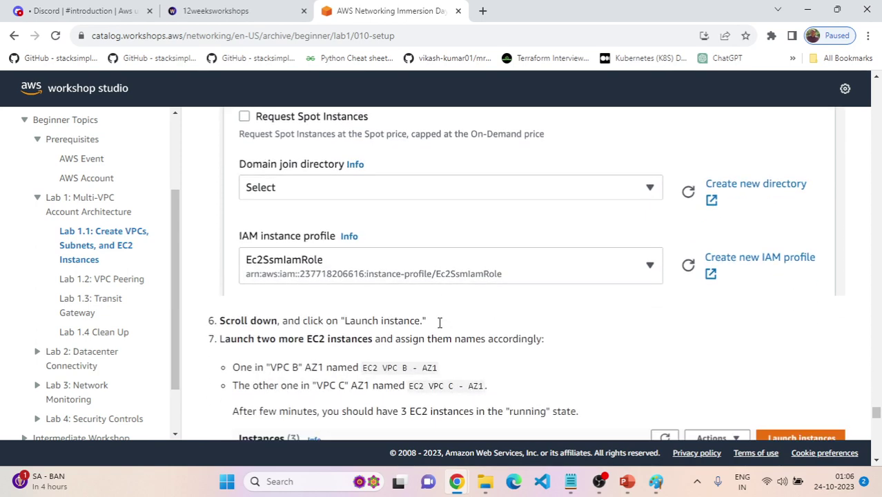
{"action": "scroll", "coordinate": [439, 322], "scroll_direction": "down", "scroll_amount": 3}
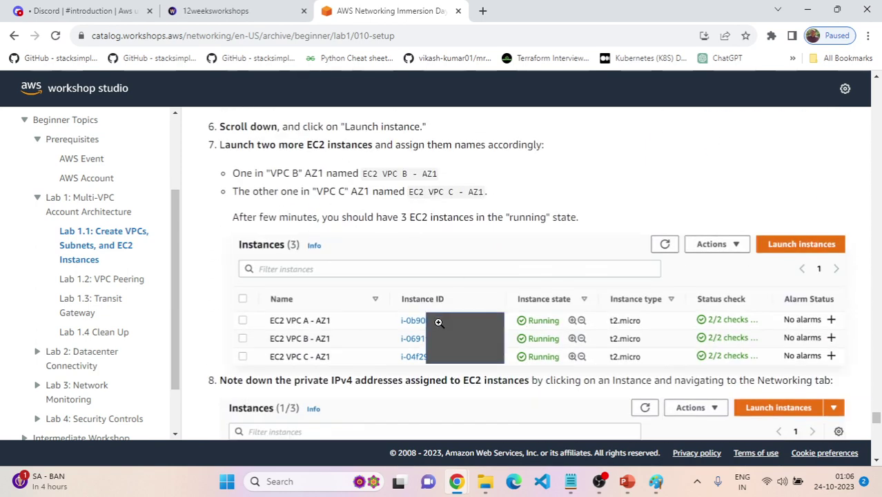
{"action": "scroll", "coordinate": [438, 322], "scroll_direction": "down", "scroll_amount": 2}
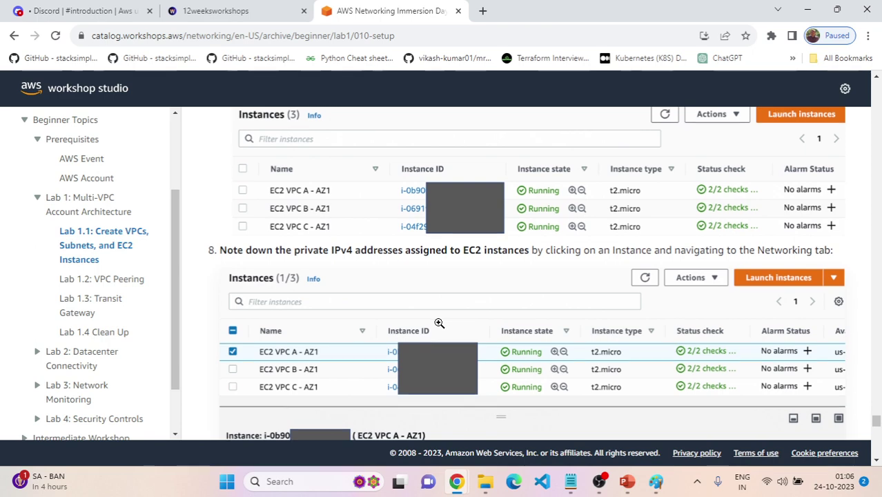
{"action": "scroll", "coordinate": [438, 323], "scroll_direction": "down", "scroll_amount": 1}
{"action": "scroll", "coordinate": [438, 323], "scroll_direction": "up", "scroll_amount": 5}
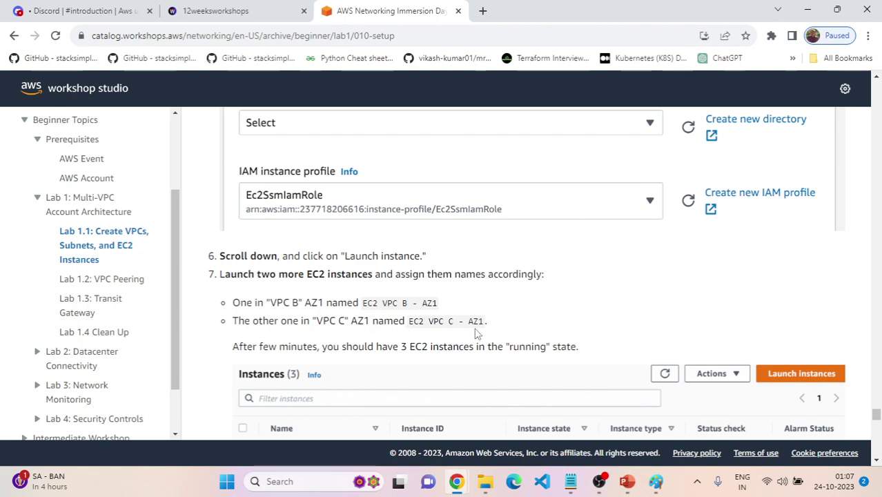
{"action": "scroll", "coordinate": [452, 342], "scroll_direction": "down", "scroll_amount": 5}
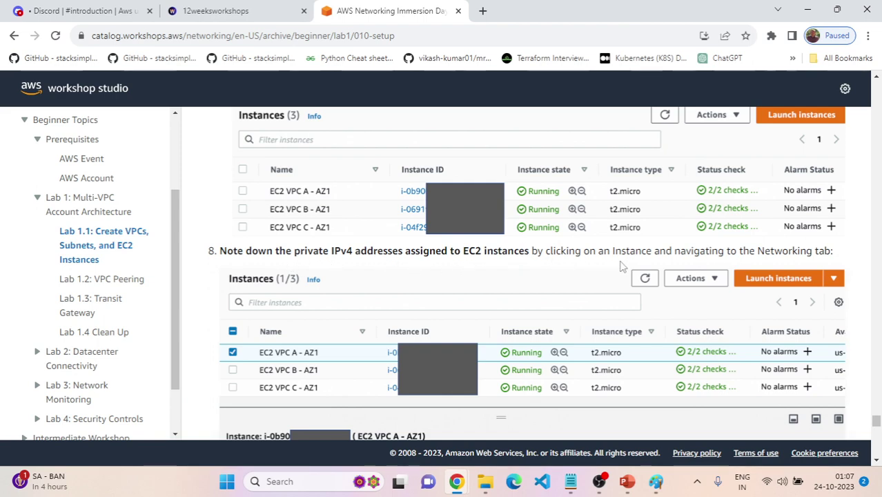
Read the guide's private IP address table and the opening instructions for testing inter-VPC communication
{"action": "scroll", "coordinate": [621, 269], "scroll_direction": "down", "scroll_amount": 2}
{"action": "scroll", "coordinate": [469, 277], "scroll_direction": "down", "scroll_amount": 5}
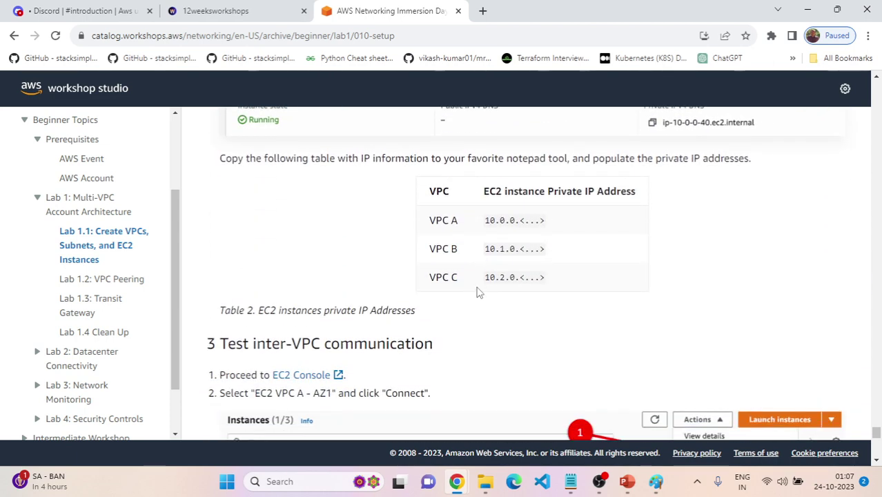
{"action": "scroll", "coordinate": [476, 293], "scroll_direction": "down", "scroll_amount": 2}
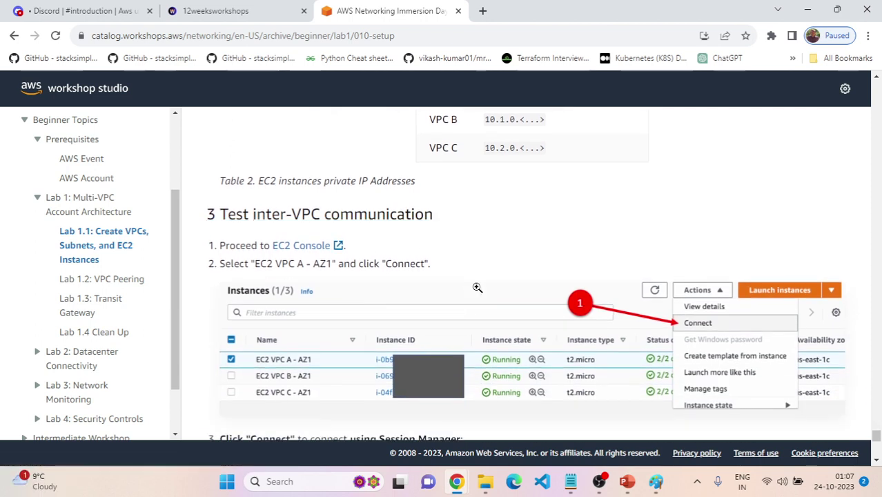
{"action": "scroll", "coordinate": [478, 289], "scroll_direction": "up", "scroll_amount": 9}
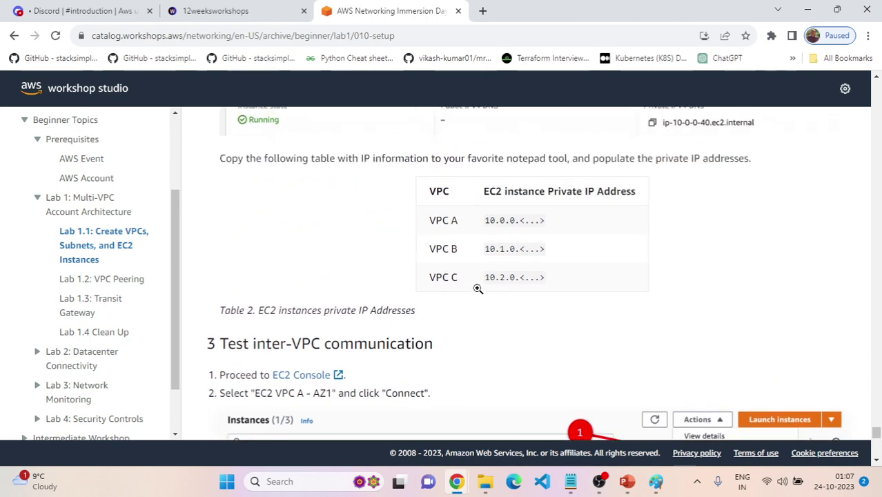
Set the source of the All ICMP - IPv4 security group rule to the CIDR block 10.0.0.0/8
{"action": "key", "text": "alt+Tab"}
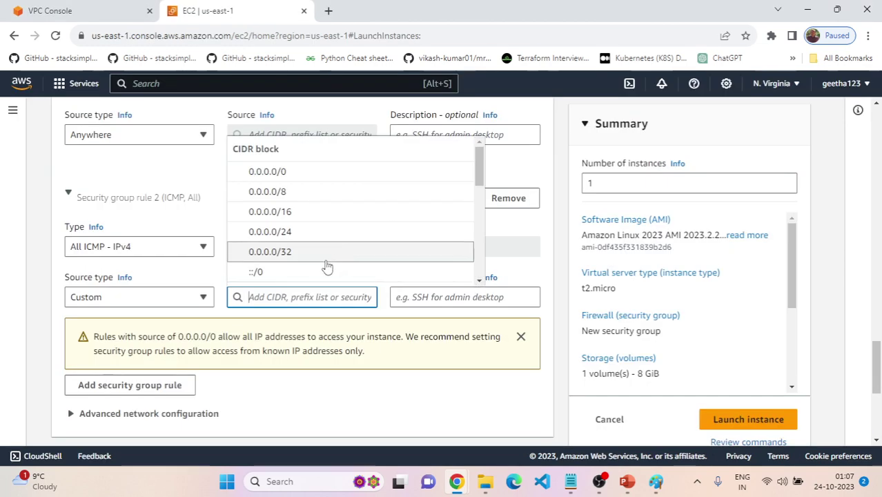
{"action": "scroll", "coordinate": [302, 265], "scroll_direction": "down", "scroll_amount": 1}
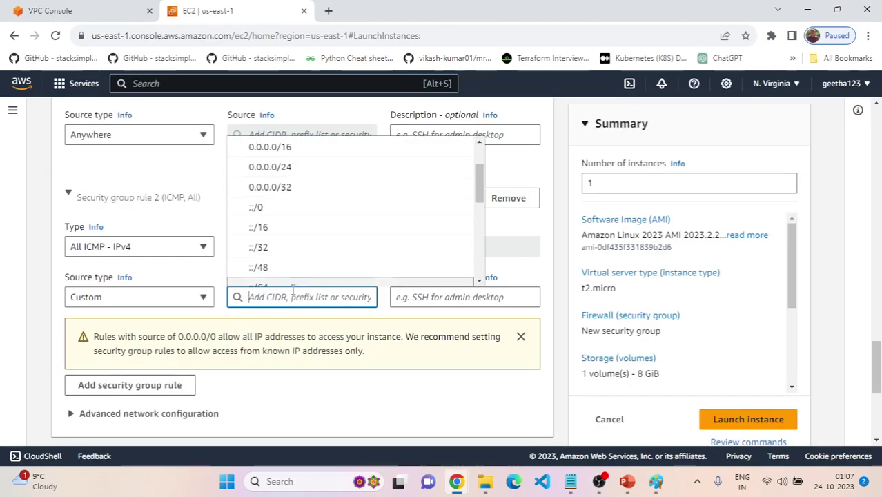
{"action": "type", "text": "10"}
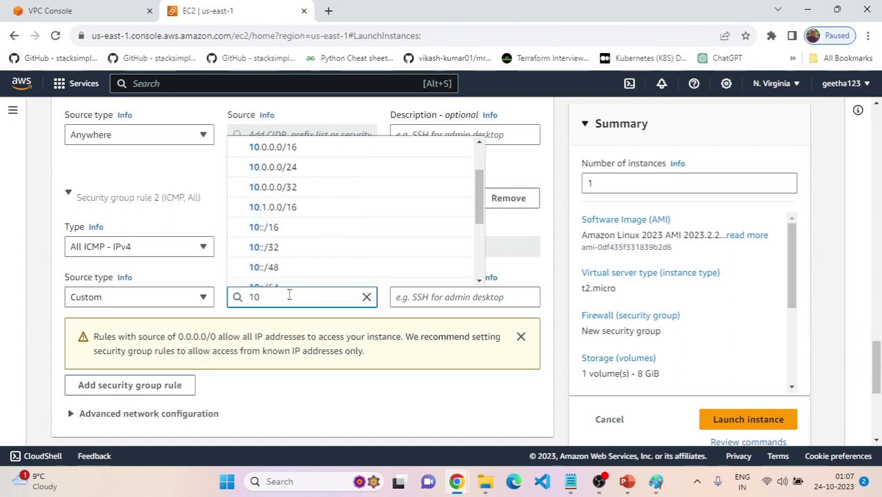
{"action": "type", "text": ".0.0"}
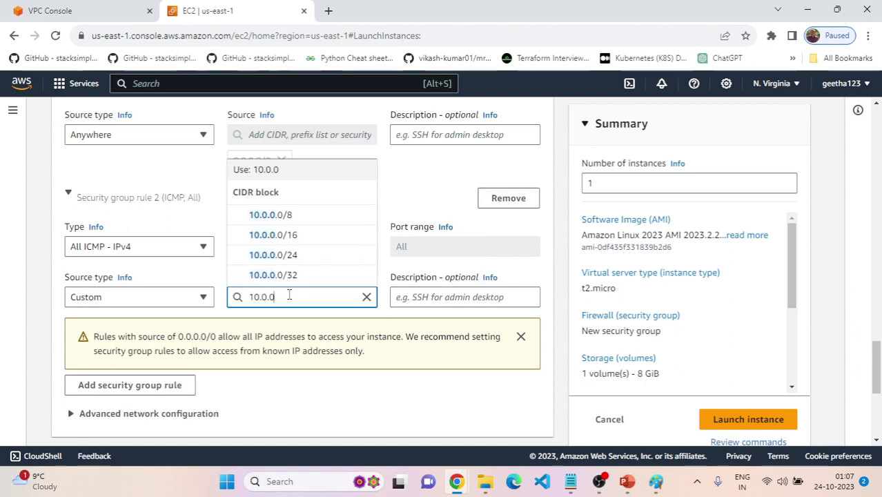
{"action": "left_click", "coordinate": [293, 215]}
{"action": "scroll", "coordinate": [346, 335], "scroll_direction": "down", "scroll_amount": 5}
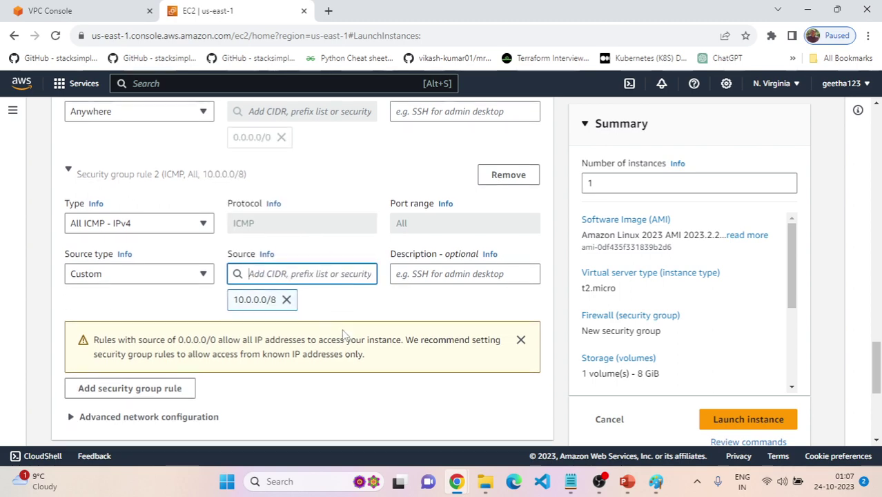
{"action": "scroll", "coordinate": [344, 335], "scroll_direction": "up", "scroll_amount": 1}
{"action": "scroll", "coordinate": [343, 335], "scroll_direction": "down", "scroll_amount": 1}
Expand the instance's advanced details and choose Ec2SsmIamRole as the IAM instance profile
{"action": "left_click", "coordinate": [67, 412]}
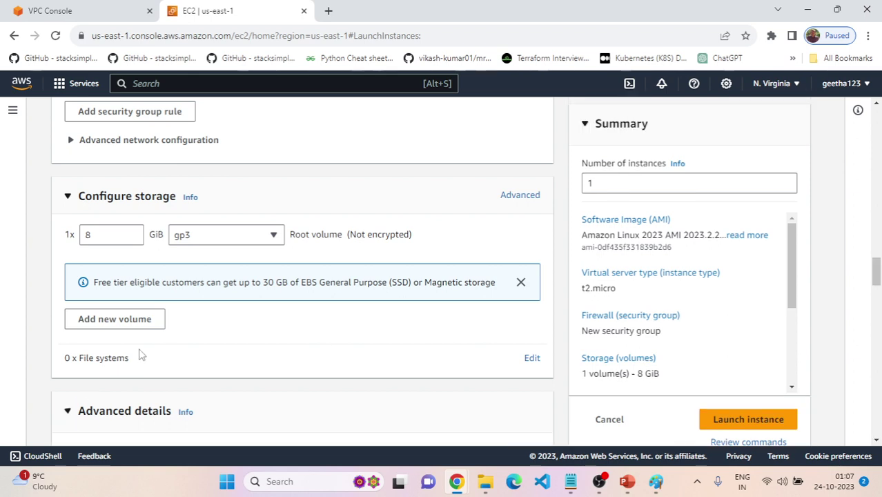
{"action": "scroll", "coordinate": [140, 354], "scroll_direction": "down", "scroll_amount": 3}
{"action": "left_click", "coordinate": [145, 320]}
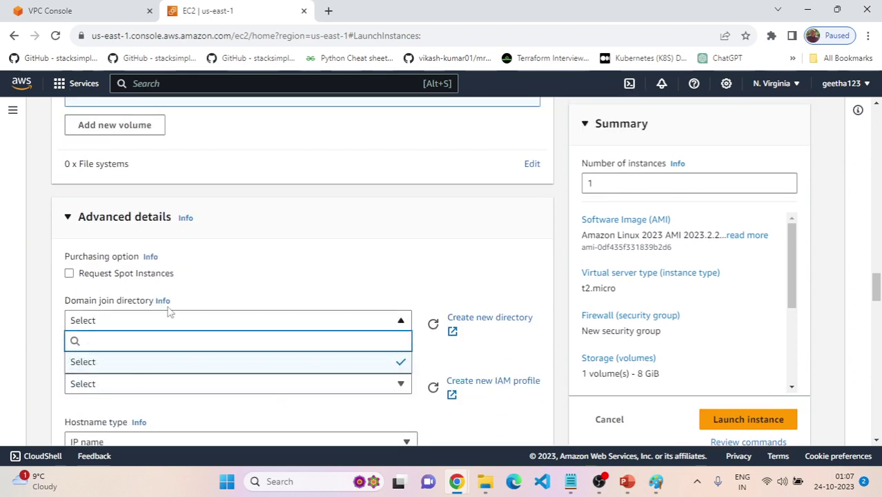
{"action": "scroll", "coordinate": [227, 270], "scroll_direction": "down", "scroll_amount": 1}
{"action": "left_click", "coordinate": [306, 218]}
{"action": "scroll", "coordinate": [273, 286], "scroll_direction": "down", "scroll_amount": 2}
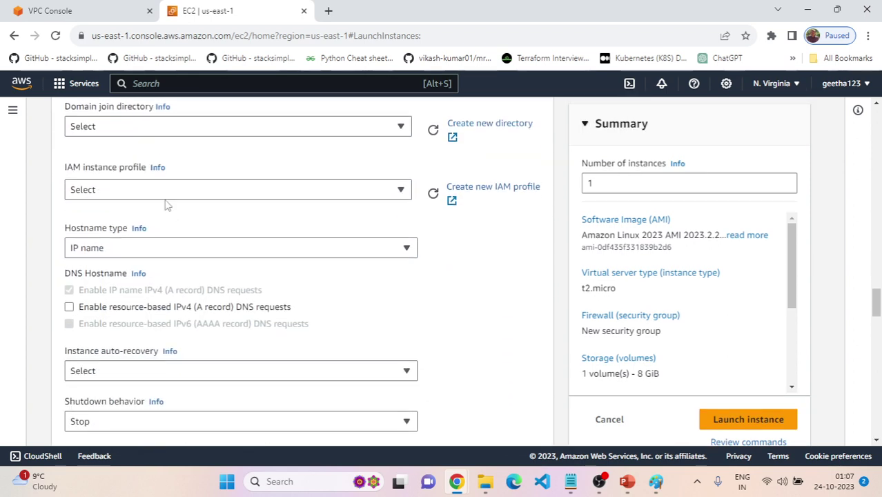
{"action": "left_click", "coordinate": [168, 195]}
{"action": "left_click", "coordinate": [111, 257]}
{"action": "scroll", "coordinate": [130, 200], "scroll_direction": "down", "scroll_amount": 1}
{"action": "scroll", "coordinate": [217, 257], "scroll_direction": "up", "scroll_amount": 3}
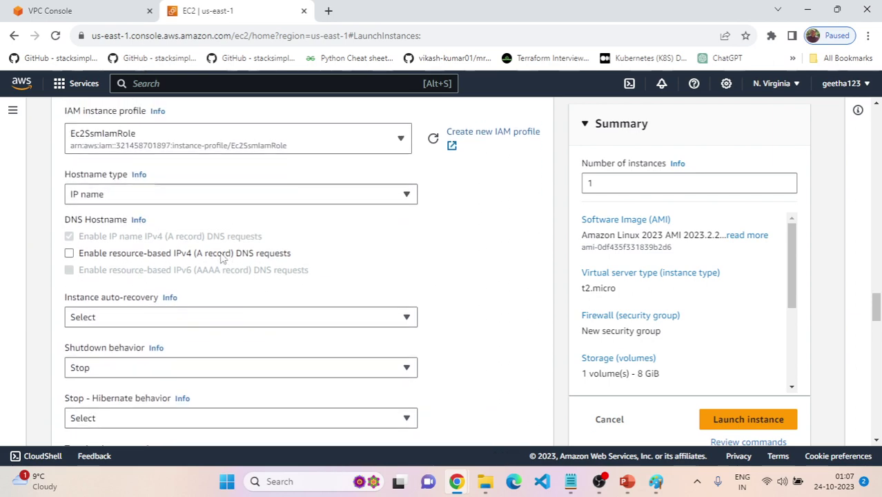
Compare the IAM profile and ICMP rule with the workshop guide, and launch the EC2 VPC B - AZ1 instance
{"action": "key", "text": "alt+Tab"}
{"action": "scroll", "coordinate": [307, 254], "scroll_direction": "up", "scroll_amount": 10}
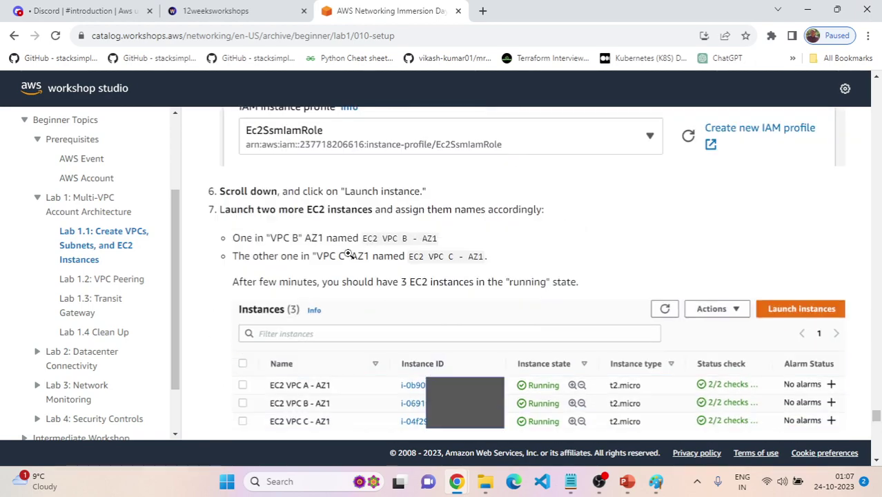
{"action": "scroll", "coordinate": [346, 256], "scroll_direction": "down", "scroll_amount": 2}
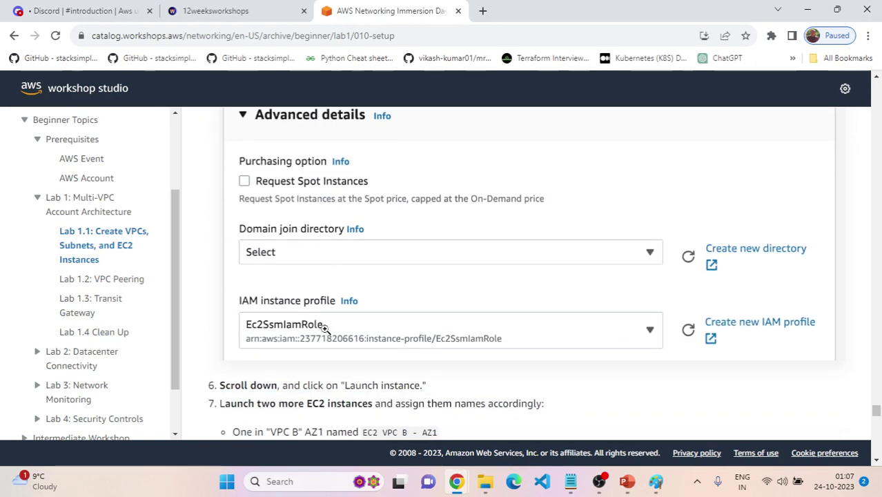
{"action": "scroll", "coordinate": [351, 326], "scroll_direction": "up", "scroll_amount": 3}
{"action": "scroll", "coordinate": [351, 321], "scroll_direction": "up", "scroll_amount": 3}
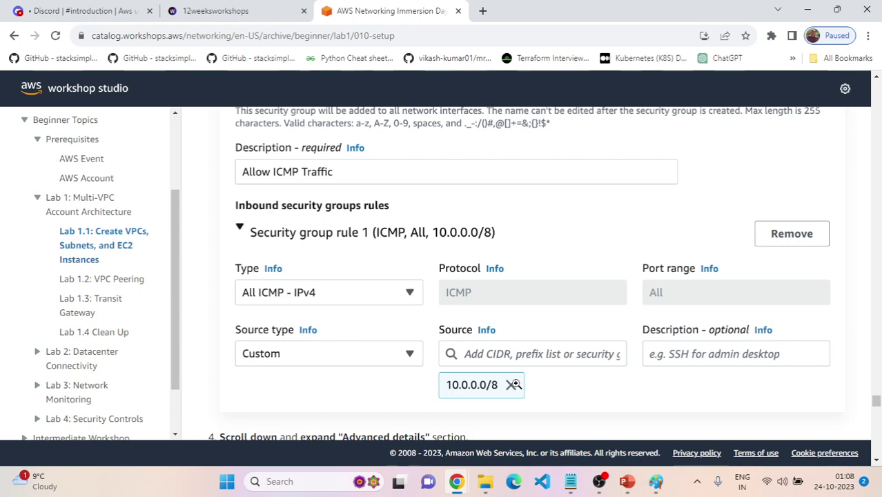
{"action": "key", "text": "alt+Tab"}
{"action": "scroll", "coordinate": [490, 378], "scroll_direction": "down", "scroll_amount": 6}
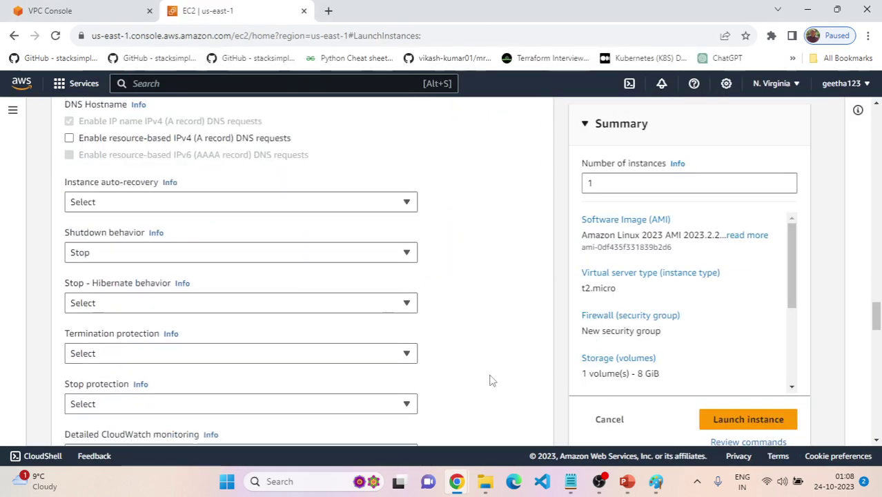
{"action": "scroll", "coordinate": [490, 378], "scroll_direction": "down", "scroll_amount": 10}
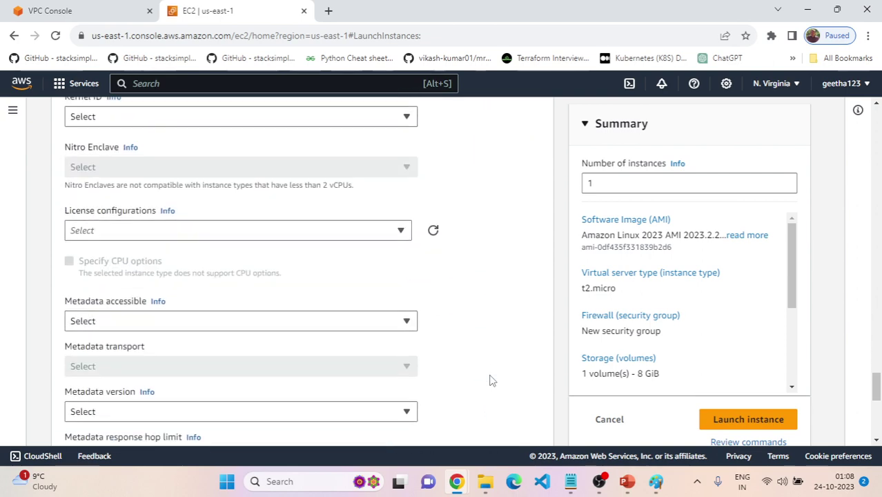
{"action": "scroll", "coordinate": [490, 378], "scroll_direction": "down", "scroll_amount": 3}
{"action": "left_click", "coordinate": [712, 391]}
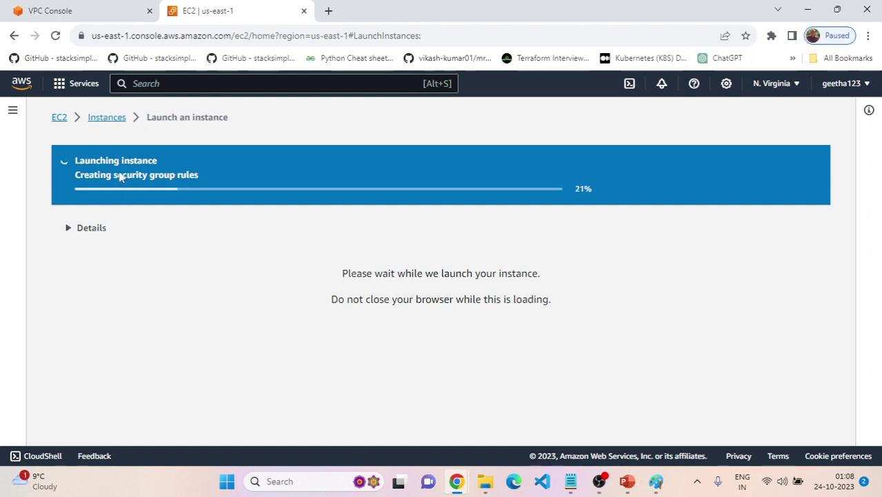
Return to the instances list and start launching another EC2 instance
{"action": "left_click", "coordinate": [109, 119]}
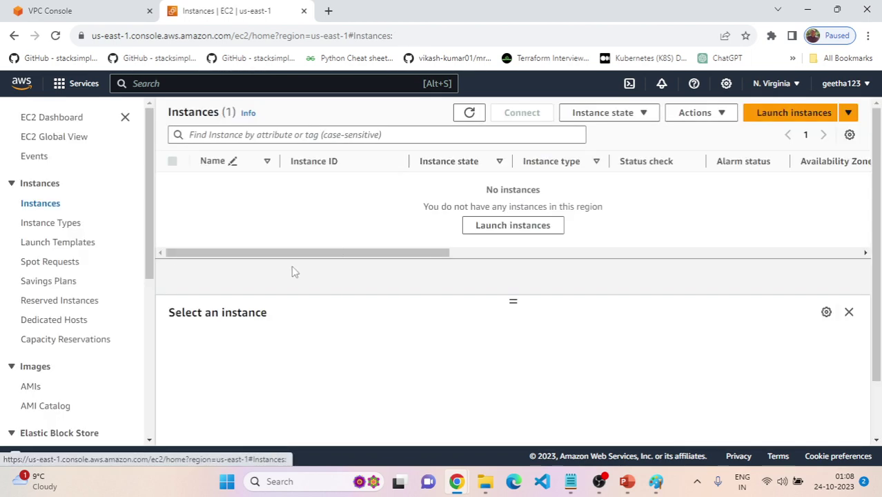
{"action": "left_click", "coordinate": [759, 116]}
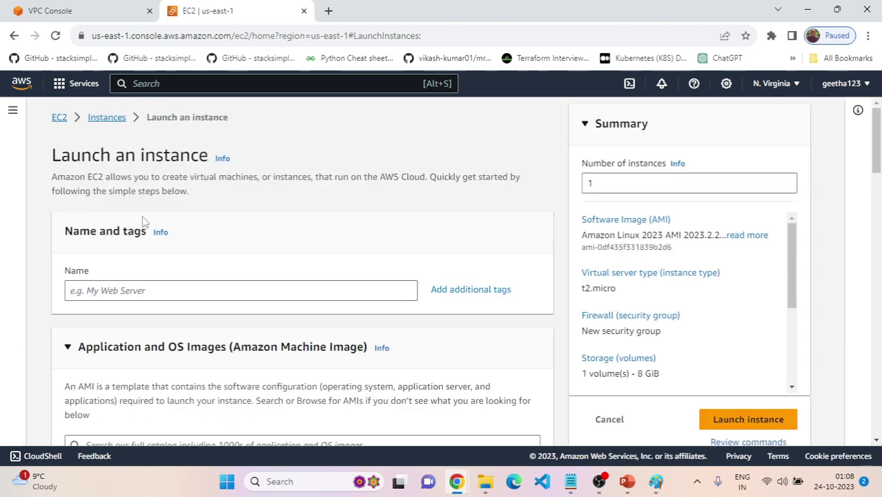
{"action": "scroll", "coordinate": [142, 275], "scroll_direction": "down", "scroll_amount": 1}
{"action": "left_click", "coordinate": [152, 227]}
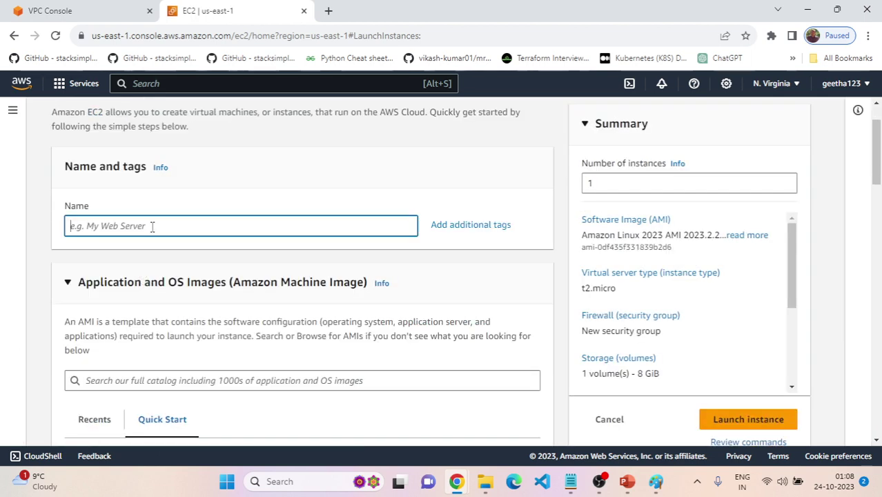
{"action": "type", "text": "VPC A EC2 Security Group"}
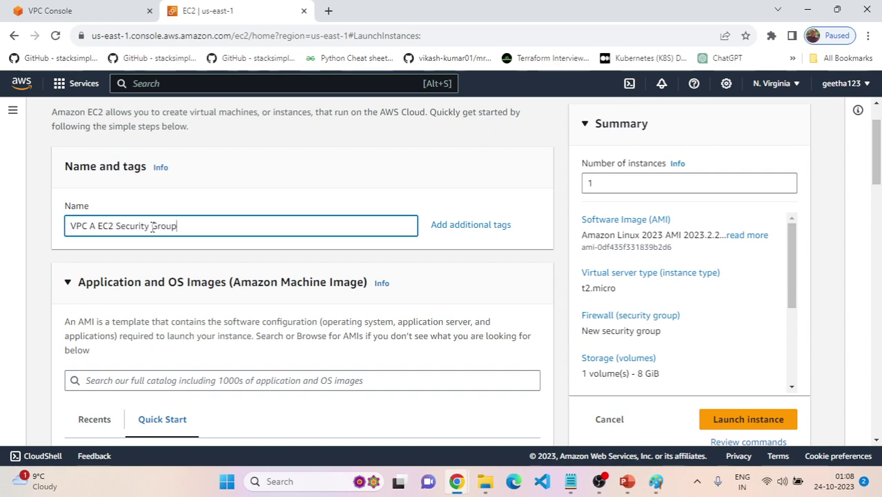
{"action": "left_click", "coordinate": [95, 227]}
{"action": "key", "text": "BackSpace"}
{"action": "key", "text": "ctrl+a"}
Find the instance naming instruction in the workshop guide and copy the name "EC2 VPC A - AZ1"
{"action": "key", "text": "alt+Tab"}
{"action": "scroll", "coordinate": [359, 235], "scroll_direction": "up", "scroll_amount": 8}
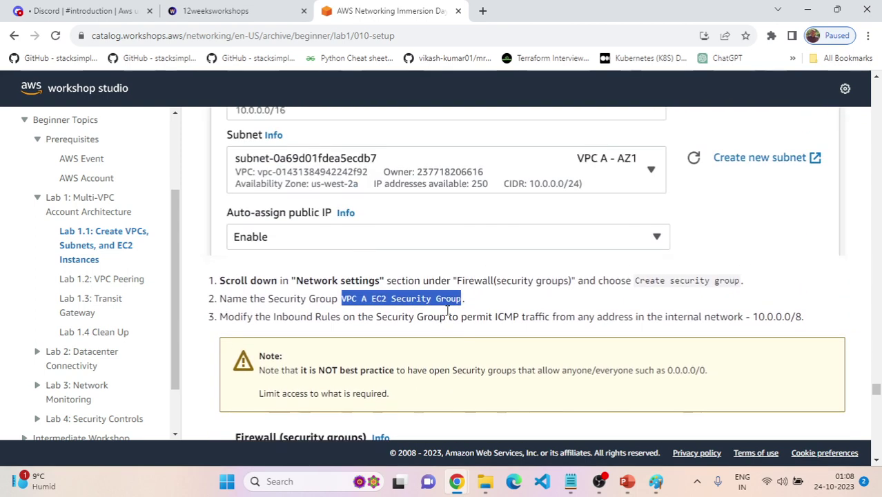
{"action": "scroll", "coordinate": [415, 295], "scroll_direction": "up", "scroll_amount": 2}
{"action": "scroll", "coordinate": [414, 295], "scroll_direction": "up", "scroll_amount": 3}
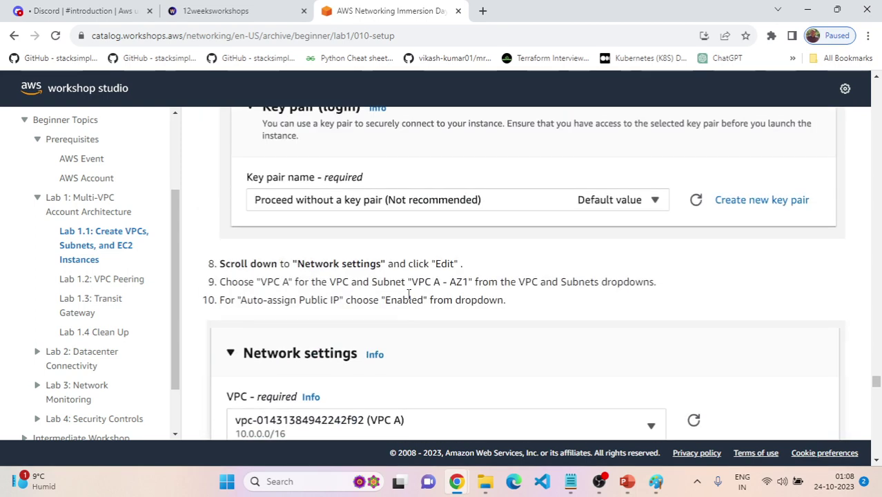
{"action": "scroll", "coordinate": [409, 294], "scroll_direction": "up", "scroll_amount": 10}
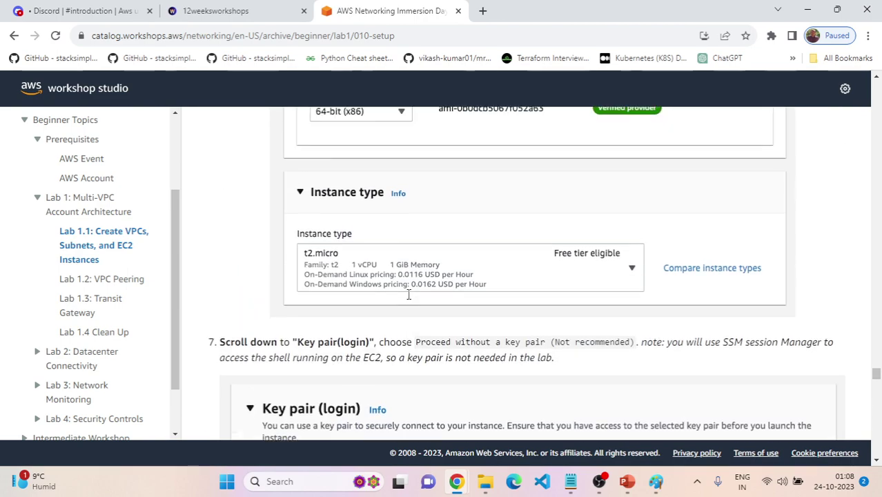
{"action": "scroll", "coordinate": [406, 295], "scroll_direction": "up", "scroll_amount": 7}
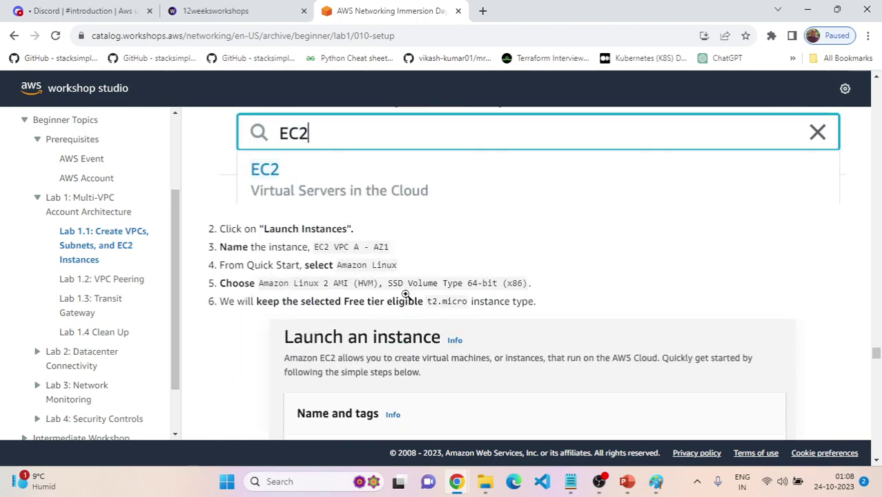
{"action": "left_click_drag", "start_coordinate": [316, 250], "coordinate": [404, 249]}
{"action": "key", "text": "ctrl+c"}
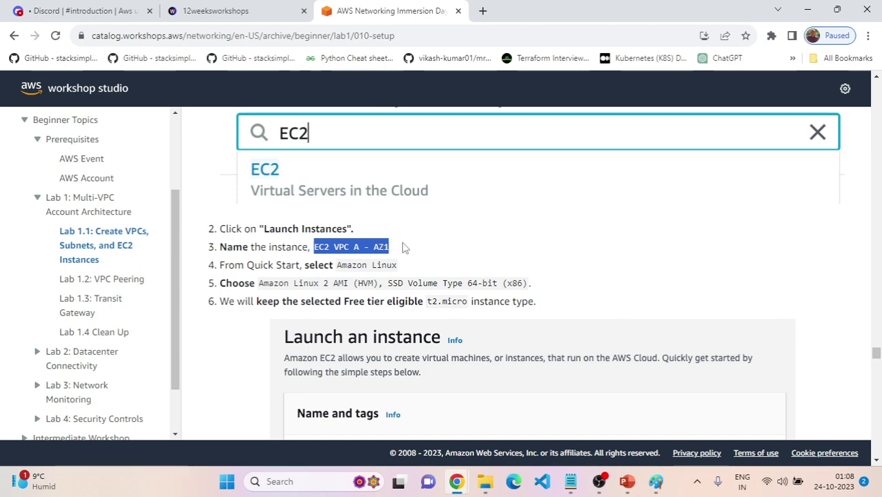
Name the new instance "EC2 VPC C - AZ1", adapting the name copied from the guide
{"action": "key", "text": "alt+Tab"}
{"action": "key", "text": "ctrl+v"}
{"action": "left_click", "coordinate": [112, 228]}
{"action": "key", "text": "BackSpace"}
{"action": "key", "text": "BackSpace"}
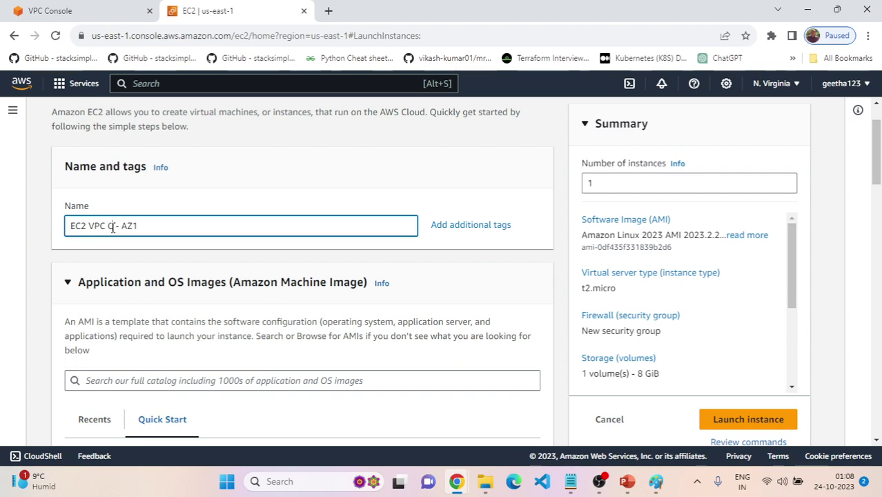
Keep the default Amazon Linux image and t2.micro type, and choose to proceed without a key pair
{"action": "scroll", "coordinate": [233, 257], "scroll_direction": "down", "scroll_amount": 8}
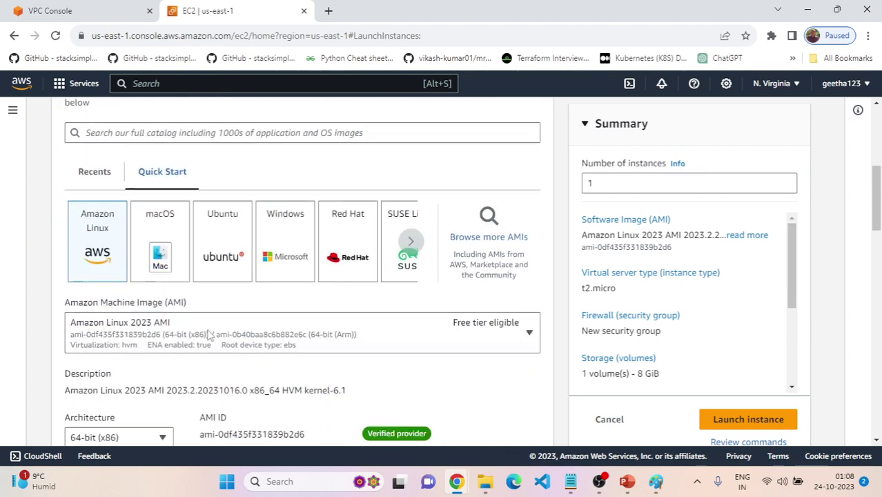
{"action": "scroll", "coordinate": [211, 338], "scroll_direction": "down", "scroll_amount": 3}
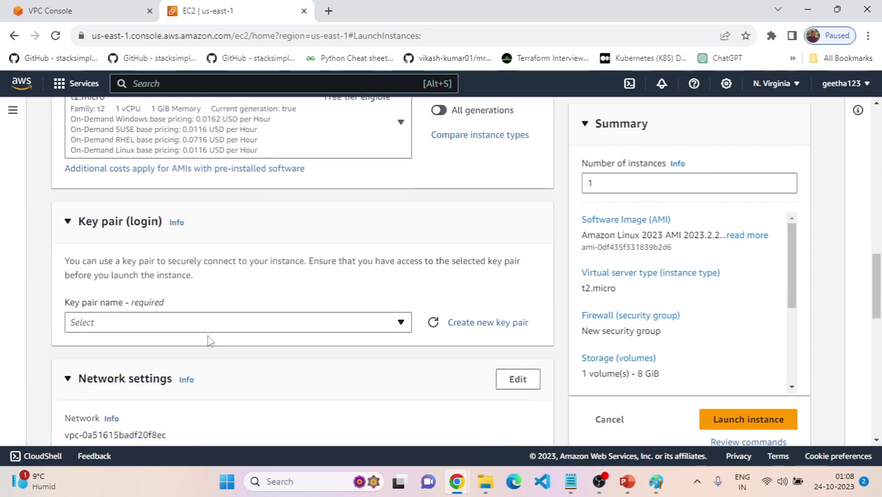
{"action": "left_click", "coordinate": [185, 274]}
{"action": "left_click", "coordinate": [138, 319]}
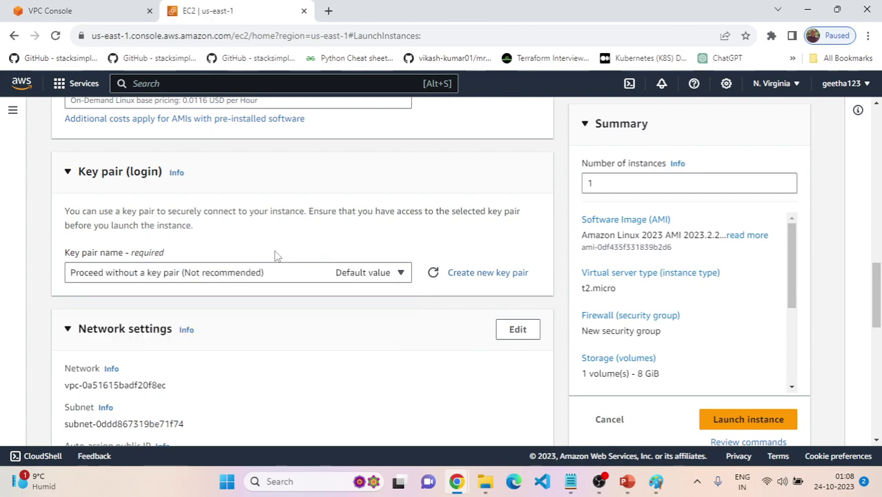
Edit the network settings to place the instance in VPC C and enable auto-assigned public IP
{"action": "scroll", "coordinate": [273, 259], "scroll_direction": "down", "scroll_amount": 3}
{"action": "left_click", "coordinate": [511, 138]}
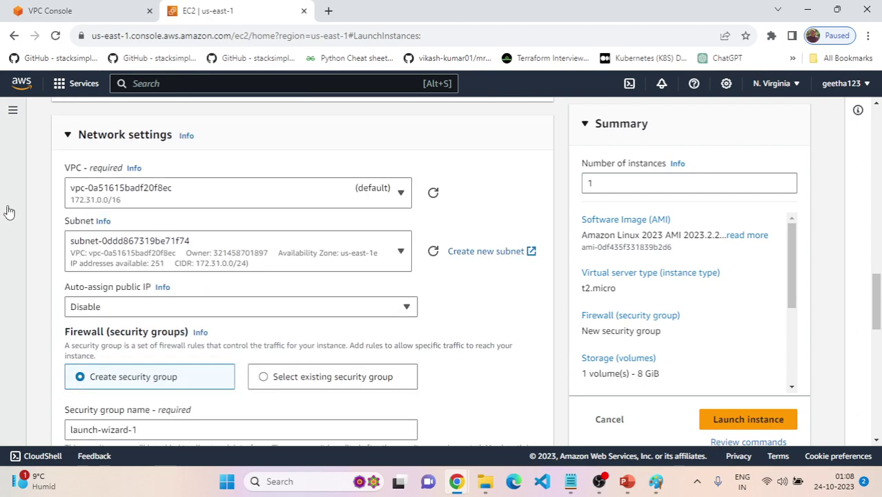
{"action": "left_click", "coordinate": [214, 198]}
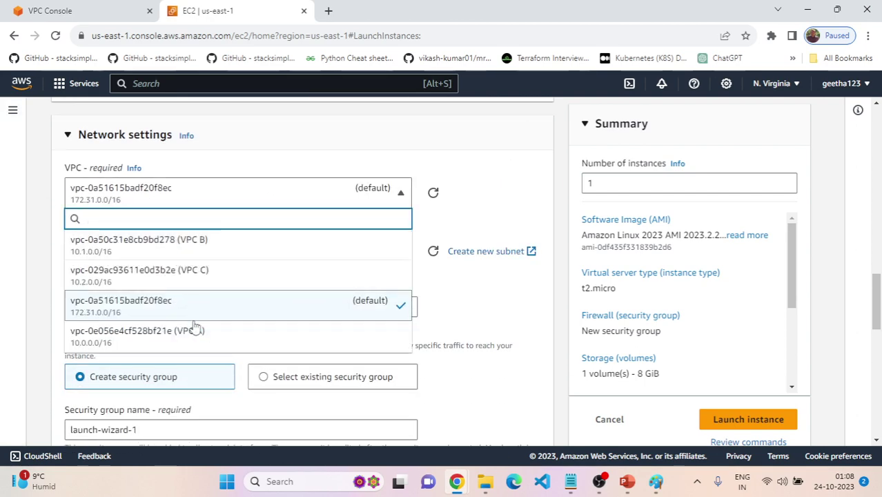
{"action": "left_click", "coordinate": [221, 277]}
{"action": "scroll", "coordinate": [280, 193], "scroll_direction": "down", "scroll_amount": 2}
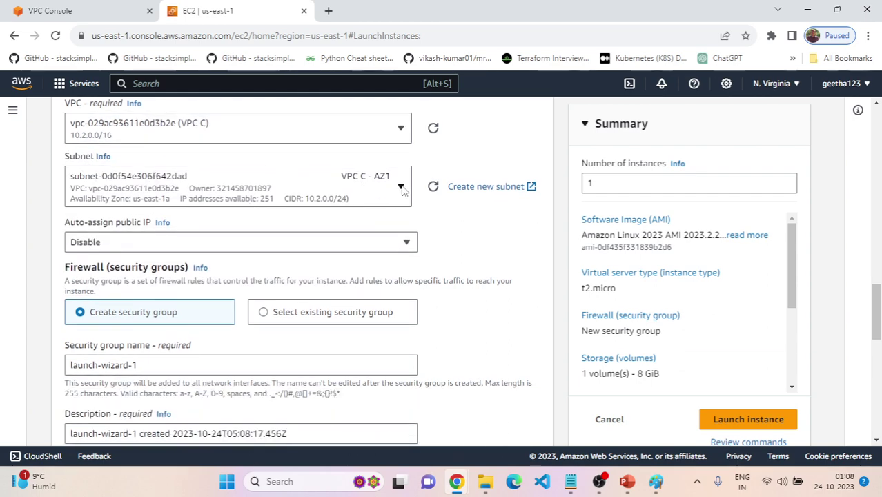
{"action": "scroll", "coordinate": [247, 194], "scroll_direction": "down", "scroll_amount": 2}
{"action": "left_click", "coordinate": [148, 201]}
{"action": "scroll", "coordinate": [207, 249], "scroll_direction": "down", "scroll_amount": 1}
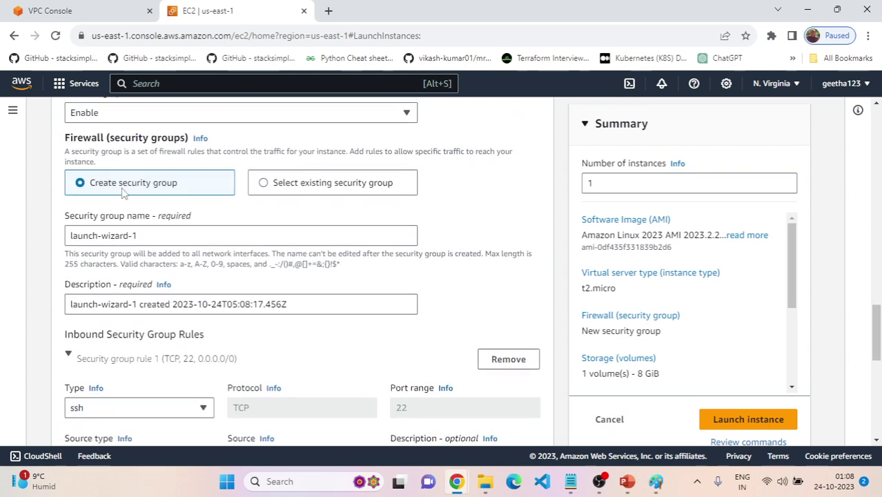
Find the security group naming instruction in the workshop guide and copy the name "VPC A EC2 Security Group"
{"action": "left_click", "coordinate": [163, 237]}
{"action": "left_click_drag", "start_coordinate": [164, 237], "coordinate": [38, 231]}
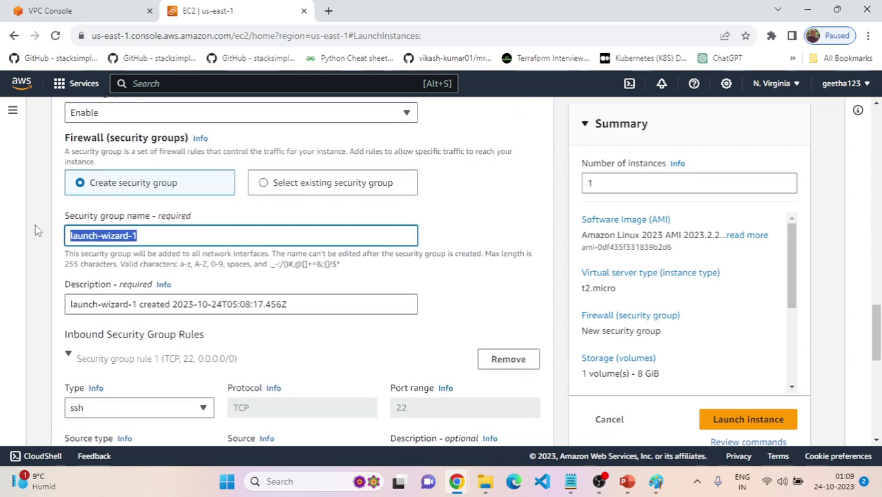
{"action": "key", "text": "alt+Tab"}
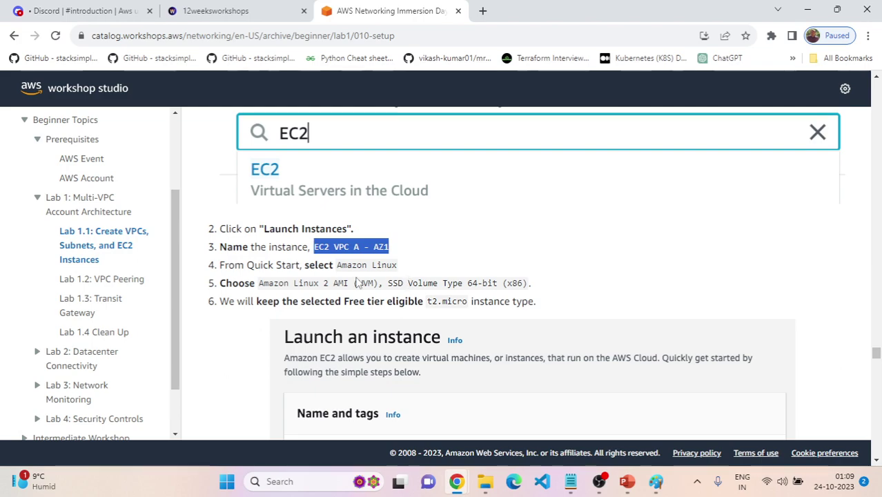
{"action": "scroll", "coordinate": [350, 296], "scroll_direction": "down", "scroll_amount": 5}
{"action": "scroll", "coordinate": [350, 295], "scroll_direction": "down", "scroll_amount": 10}
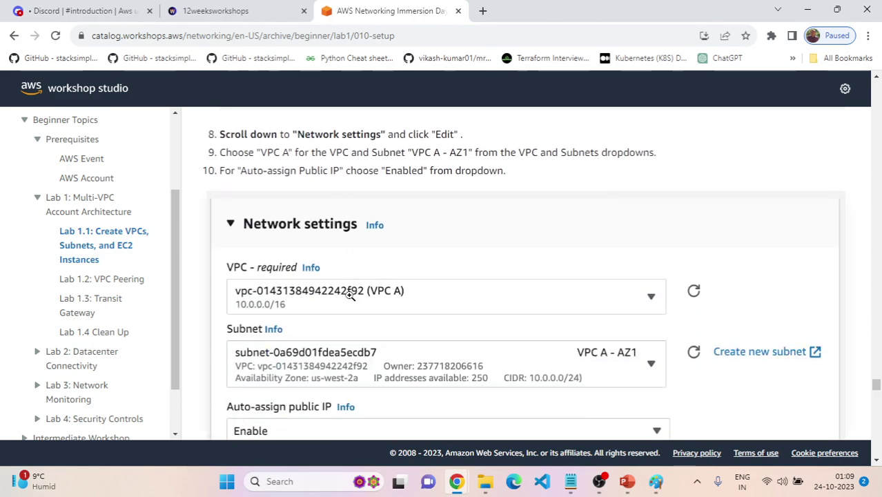
{"action": "scroll", "coordinate": [350, 296], "scroll_direction": "down", "scroll_amount": 10}
{"action": "scroll", "coordinate": [350, 301], "scroll_direction": "down", "scroll_amount": 4}
{"action": "scroll", "coordinate": [350, 301], "scroll_direction": "up", "scroll_amount": 2}
{"action": "scroll", "coordinate": [350, 297], "scroll_direction": "up", "scroll_amount": 8}
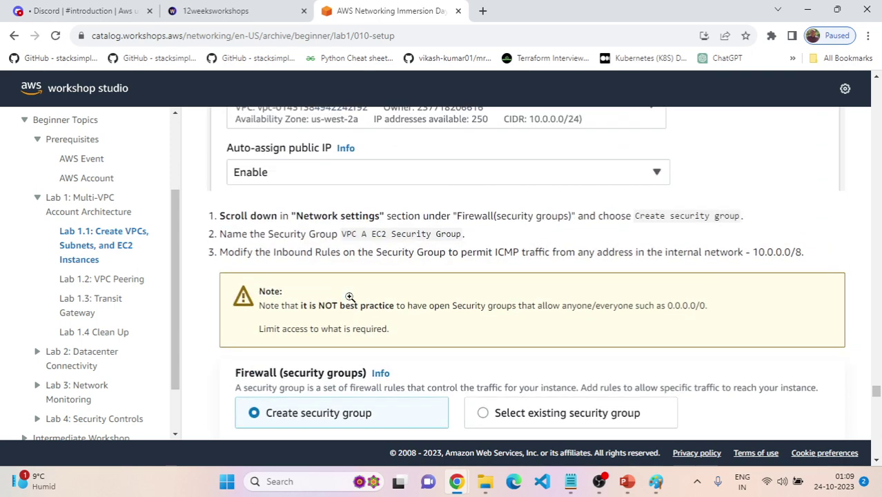
{"action": "left_click_drag", "start_coordinate": [343, 235], "coordinate": [463, 234]}
{"action": "key", "text": "ctrl+c"}
{"action": "key", "text": "alt+Tab"}
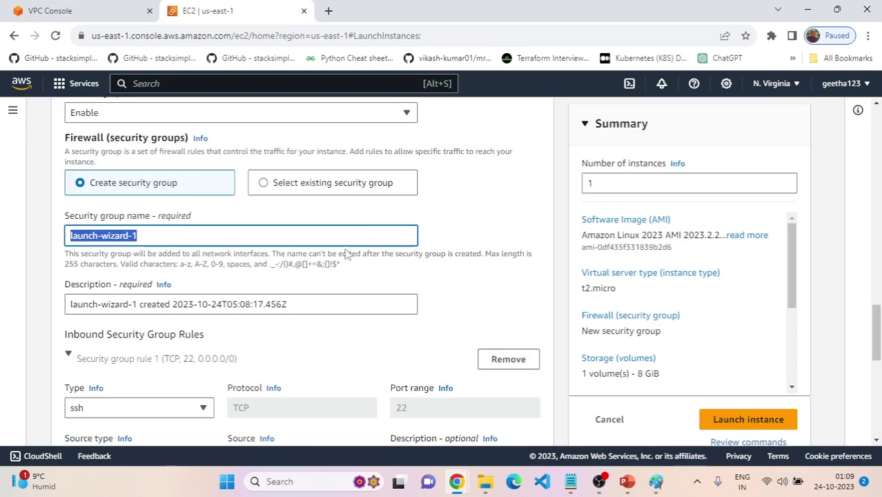
Name the new security group "VPC C EC2 Security Group" in the launch form, adapting the name copied from the guide
{"action": "key", "text": "ctrl+v"}
{"action": "left_click", "coordinate": [97, 236]}
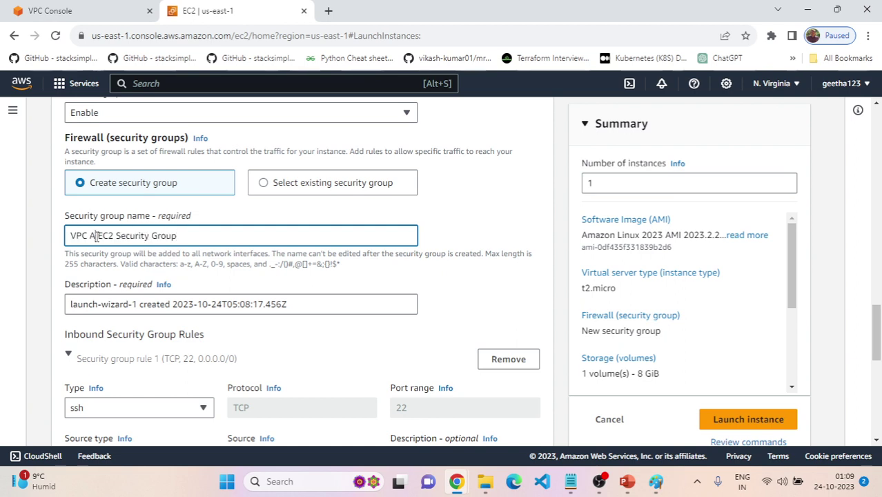
{"action": "key", "text": "BackSpace"}
{"action": "type", "text": "C"}
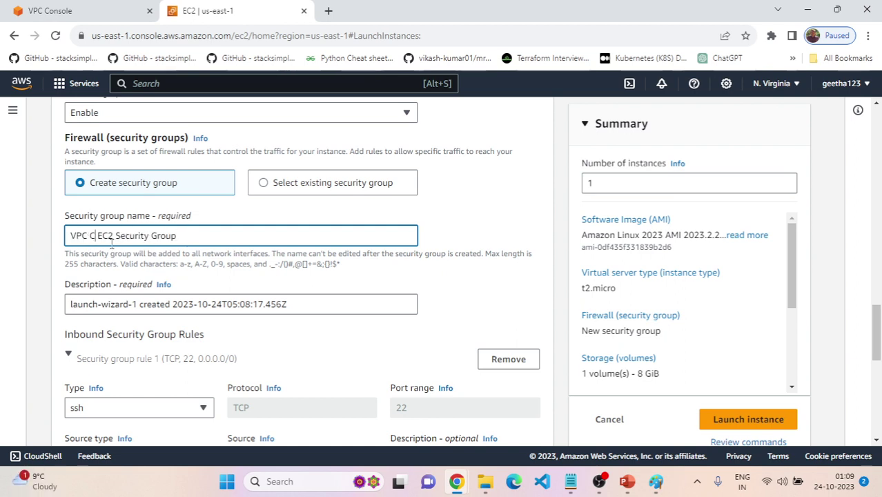
{"action": "left_click", "coordinate": [428, 290]}
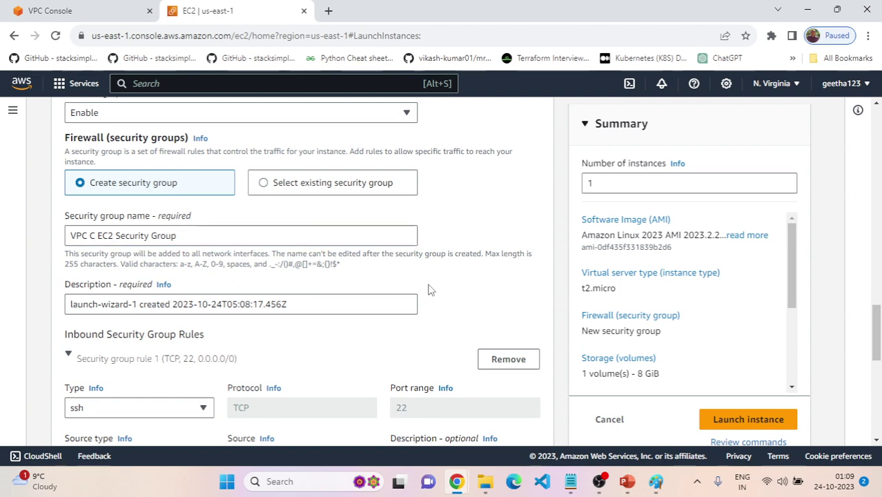
Replace the security group's description with "Allow ICMP Traffic"
{"action": "triple_click", "coordinate": [329, 305]}
{"action": "key", "text": "BackSpace"}
{"action": "type", "text": "Allow"}
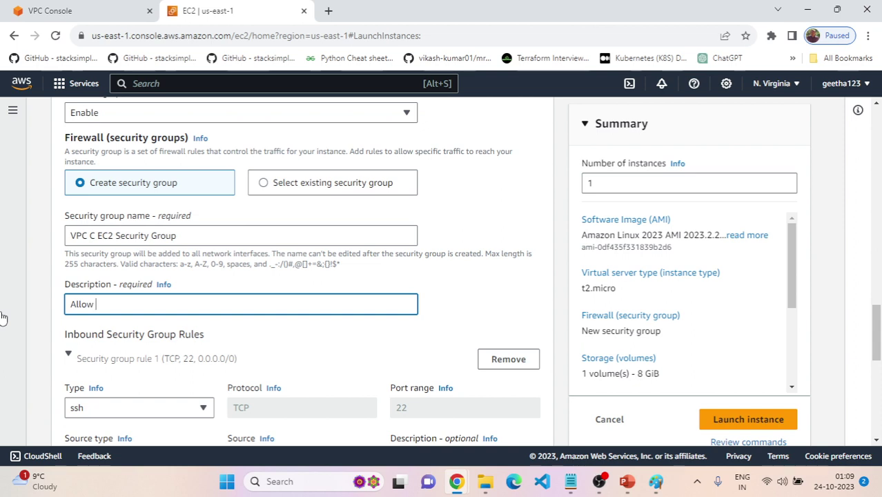
{"action": "type", "text": " ICMP traffic"}
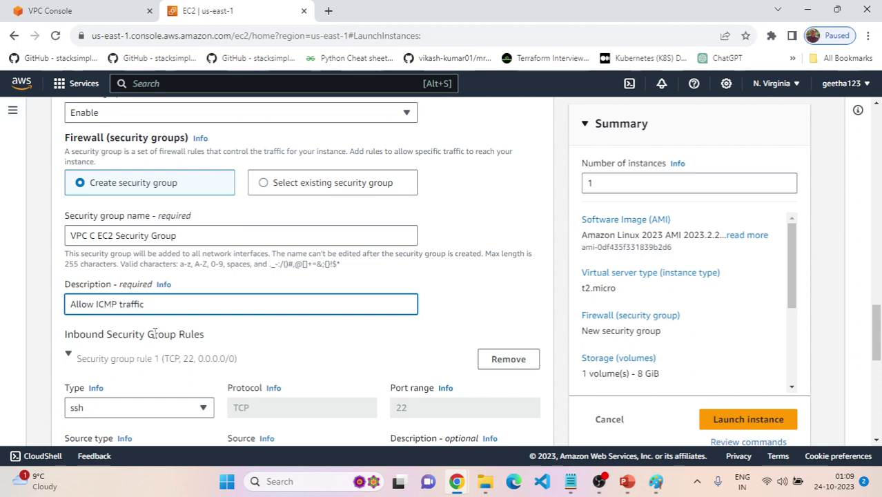
{"action": "left_click", "coordinate": [121, 304]}
{"action": "key", "text": "BackSpace"}
{"action": "type", "text": "T"}
{"action": "left_click", "coordinate": [447, 303]}
Add a second inbound security group rule of type All ICMP - IPv4 with custom source 10.0.0.0/8
{"action": "scroll", "coordinate": [492, 332], "scroll_direction": "down", "scroll_amount": 4}
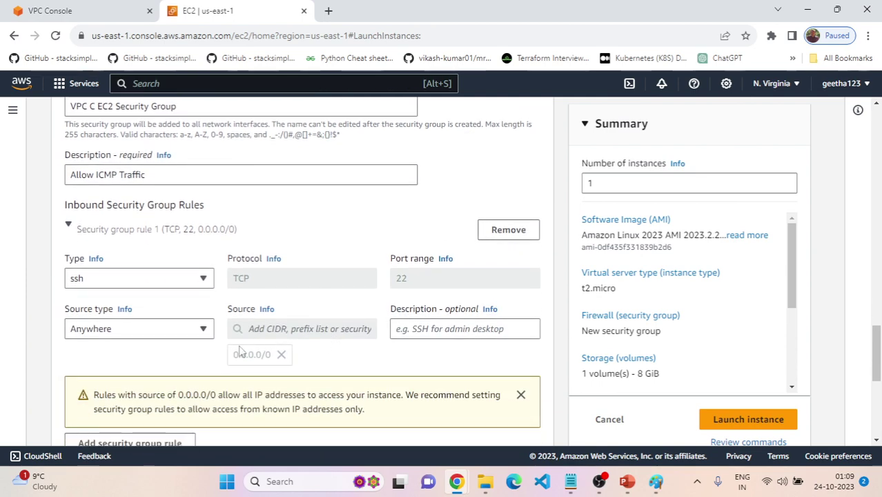
{"action": "left_click", "coordinate": [115, 320]}
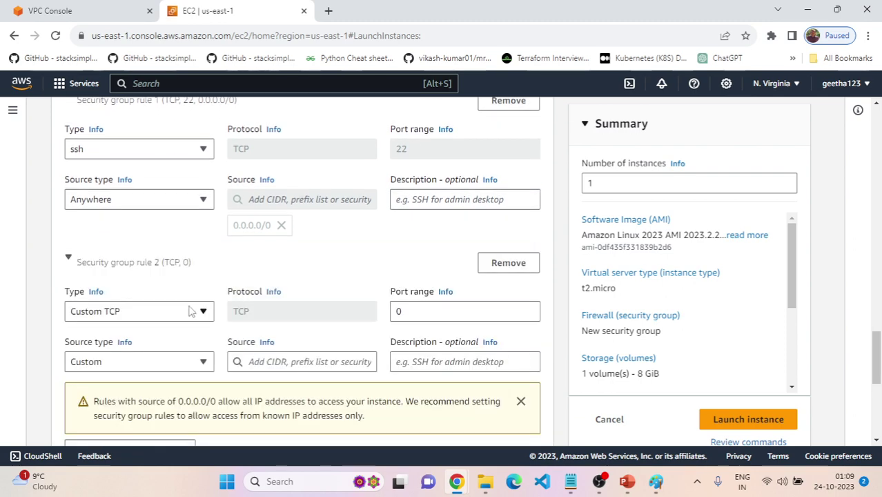
{"action": "scroll", "coordinate": [205, 297], "scroll_direction": "down", "scroll_amount": 2}
{"action": "left_click", "coordinate": [148, 184]}
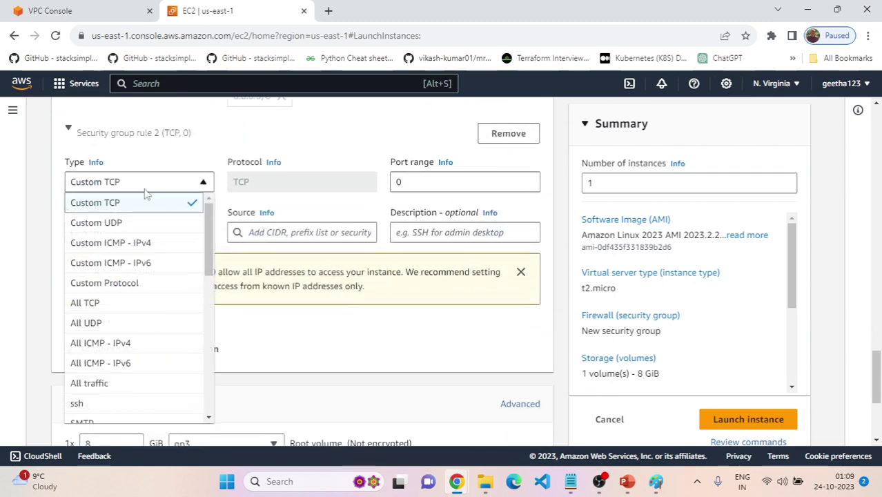
{"action": "scroll", "coordinate": [121, 280], "scroll_direction": "down", "scroll_amount": 2}
{"action": "left_click", "coordinate": [136, 280]}
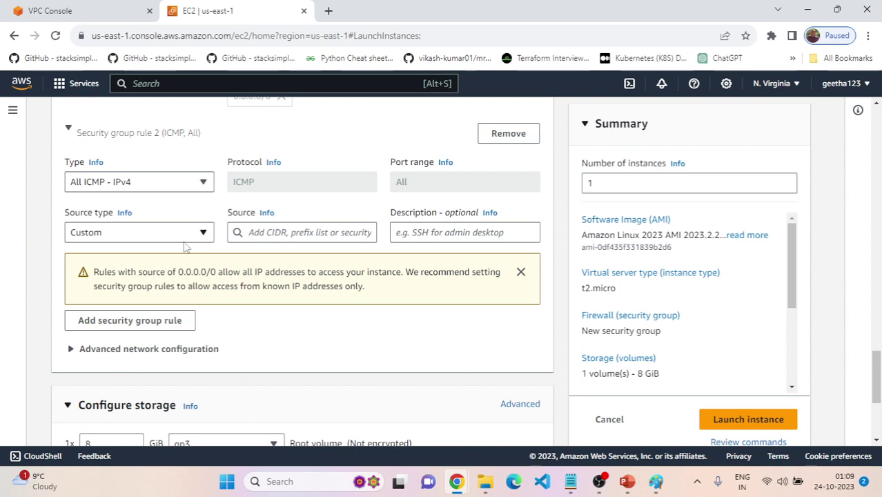
{"action": "left_click", "coordinate": [282, 233]}
{"action": "type", "text": "10"}
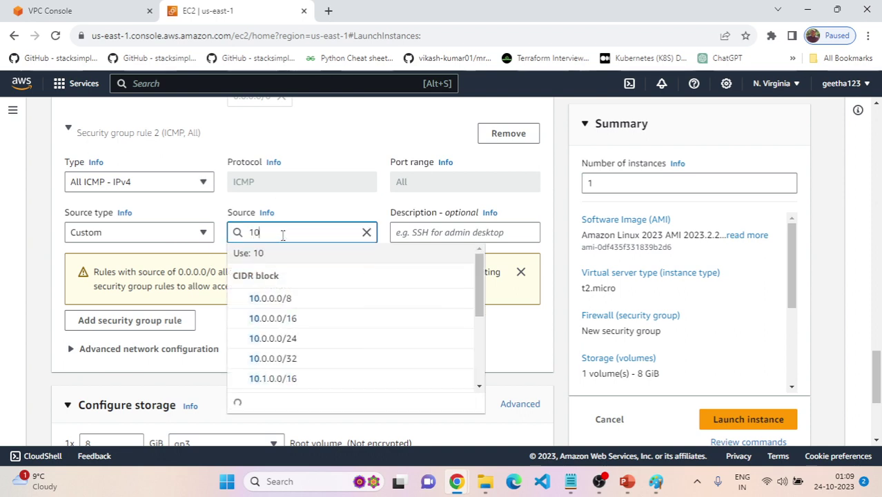
{"action": "type", "text": ".0.0.0"}
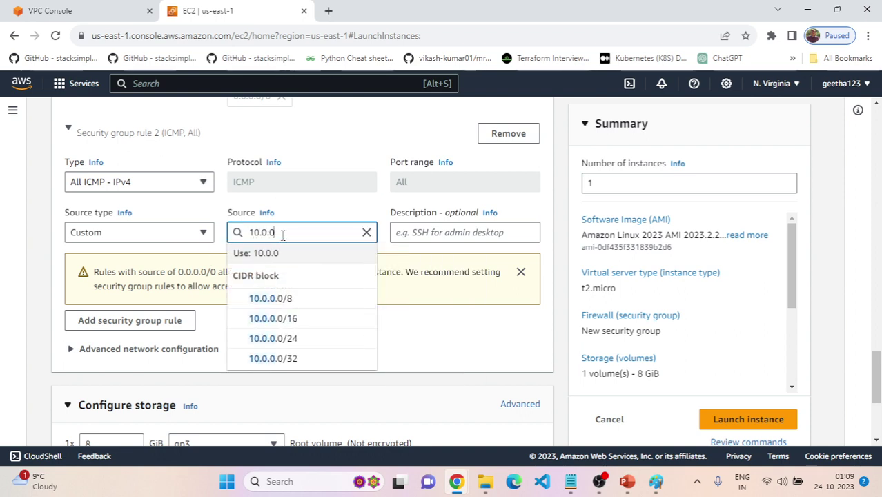
{"action": "left_click", "coordinate": [307, 302]}
Assign the Ec2SsmIamRole IAM instance profile in the advanced details and launch the instance
{"action": "scroll", "coordinate": [354, 327], "scroll_direction": "down", "scroll_amount": 3}
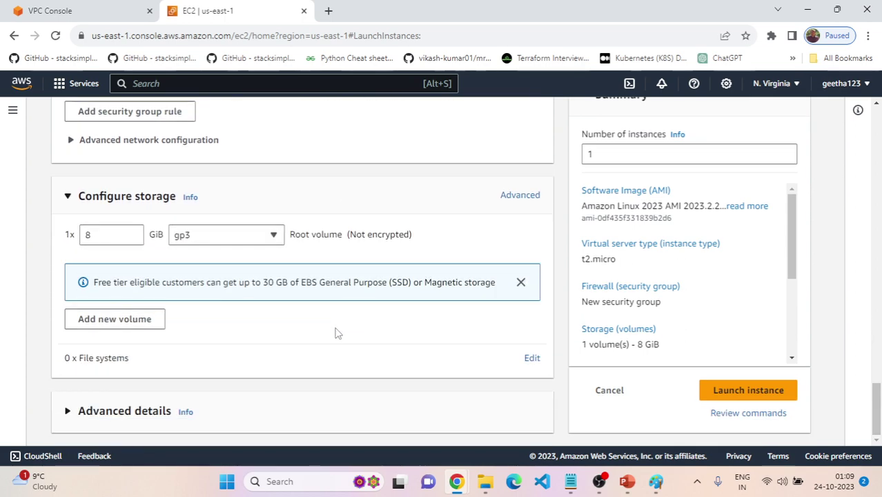
{"action": "left_click", "coordinate": [165, 141]}
{"action": "left_click", "coordinate": [116, 141]}
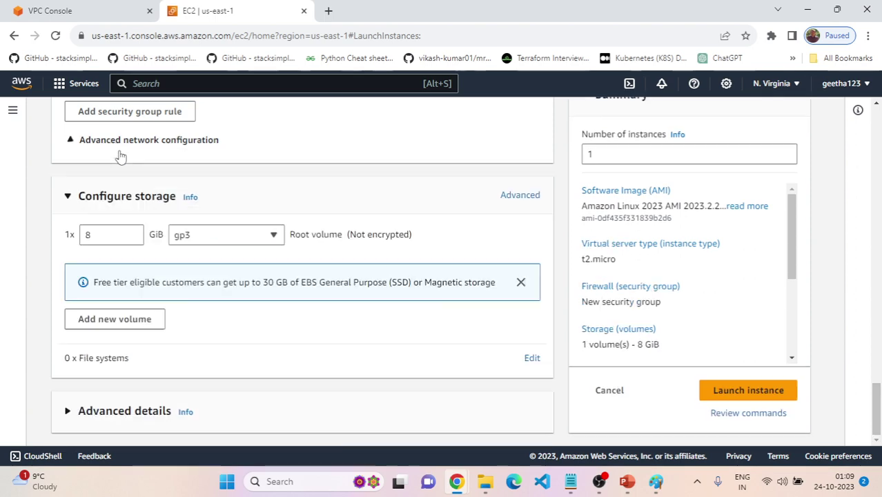
{"action": "scroll", "coordinate": [221, 313], "scroll_direction": "down", "scroll_amount": 5}
{"action": "left_click", "coordinate": [129, 258]}
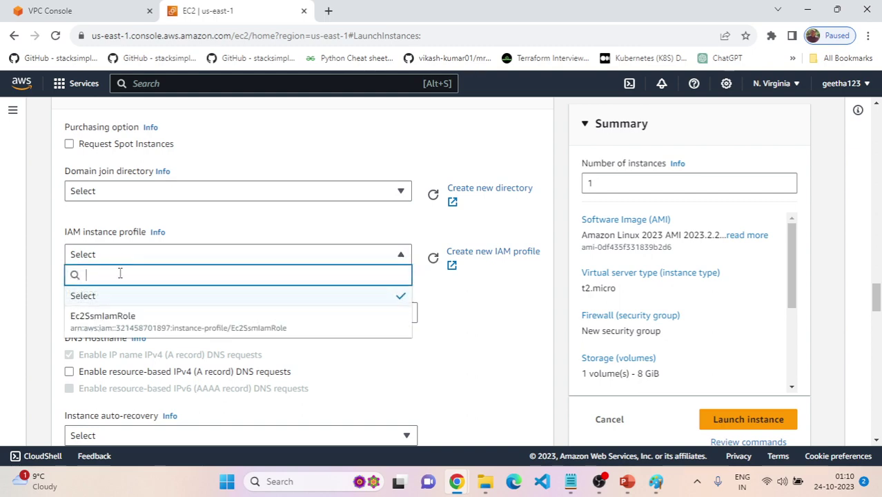
{"action": "left_click", "coordinate": [101, 316]}
{"action": "scroll", "coordinate": [180, 276], "scroll_direction": "down", "scroll_amount": 2}
{"action": "scroll", "coordinate": [185, 275], "scroll_direction": "down", "scroll_amount": 10}
{"action": "left_click", "coordinate": [705, 422]}
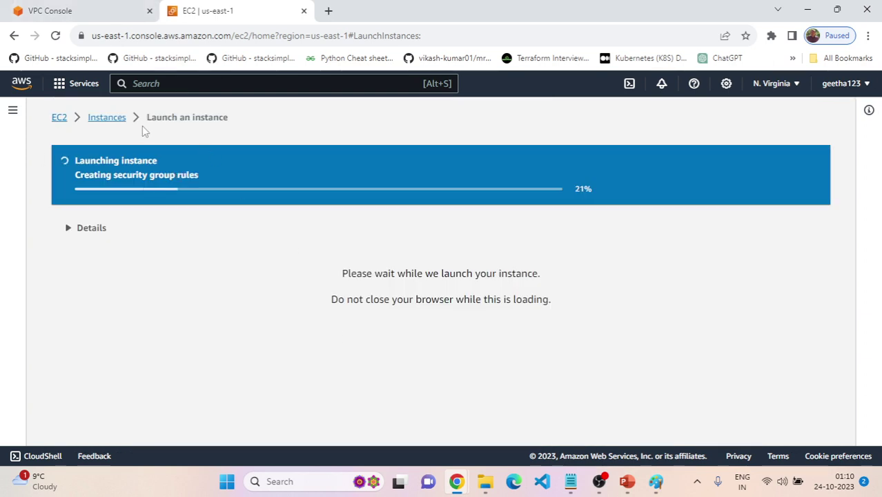
Open the EC2 instances list, reload it and enlarge the list area to check the state of the launched instances
{"action": "left_click", "coordinate": [111, 119]}
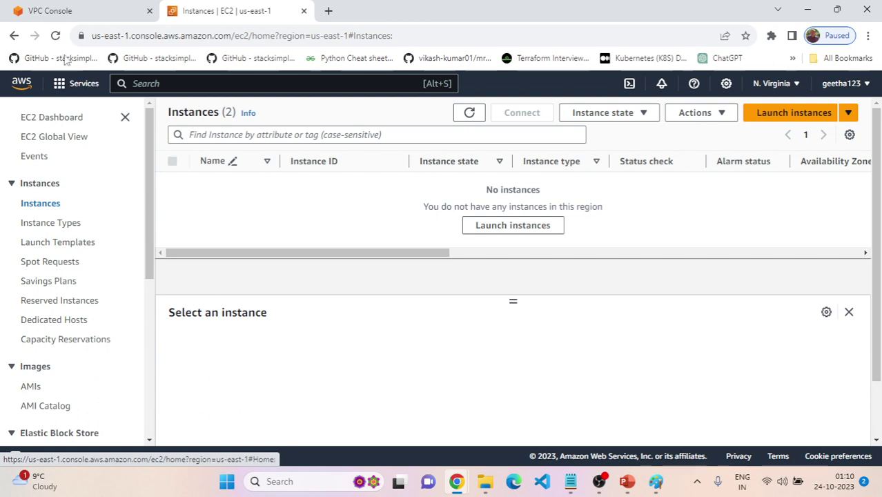
{"action": "left_click", "coordinate": [33, 119]}
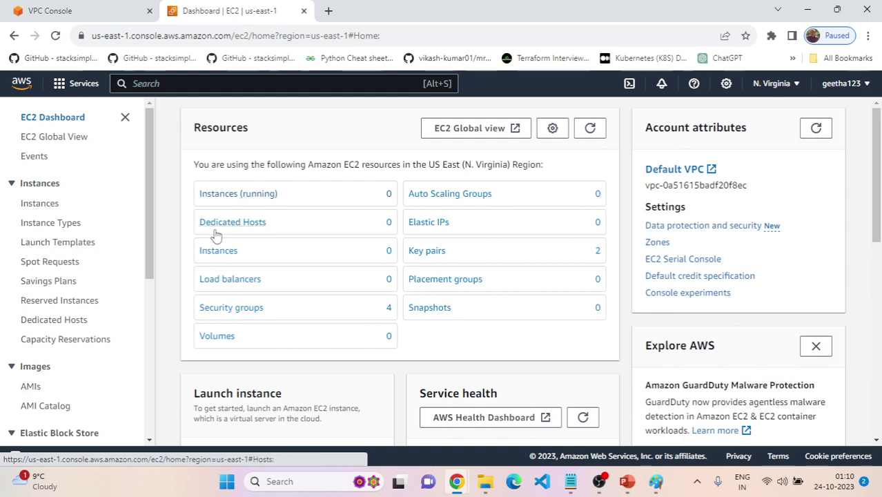
{"action": "left_click", "coordinate": [219, 251]}
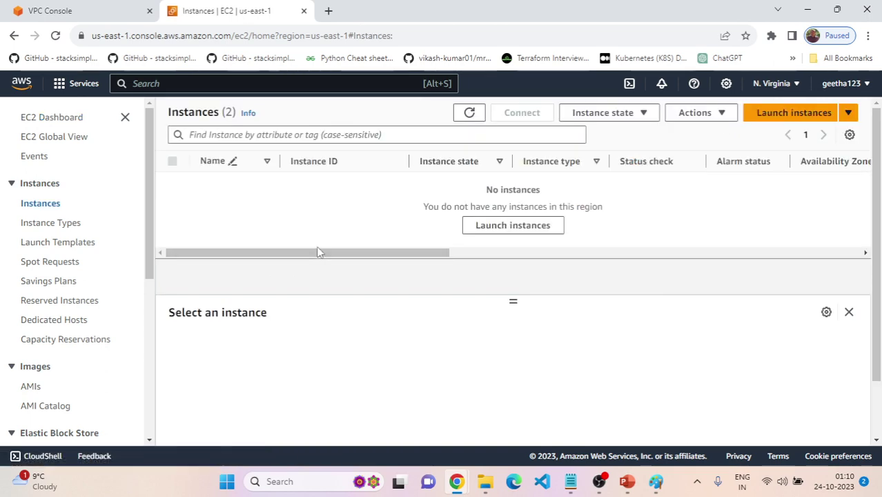
{"action": "left_click", "coordinate": [55, 35]}
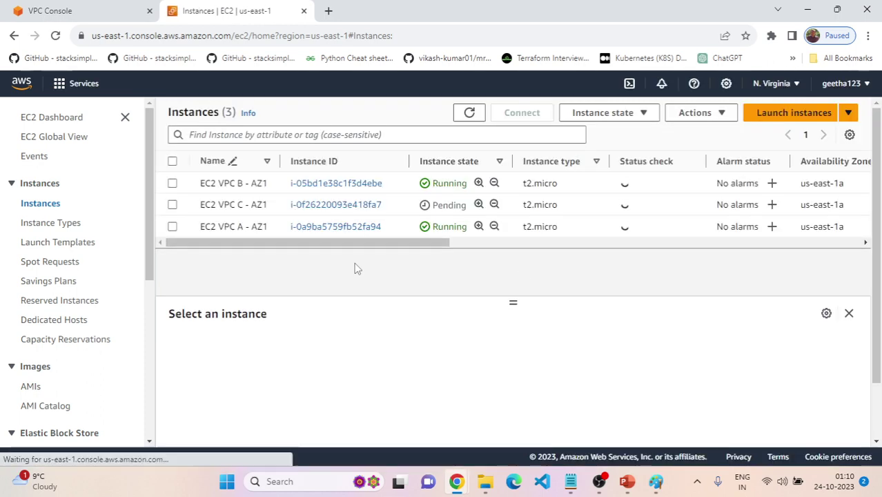
{"action": "left_click_drag", "start_coordinate": [514, 301], "coordinate": [513, 364]}
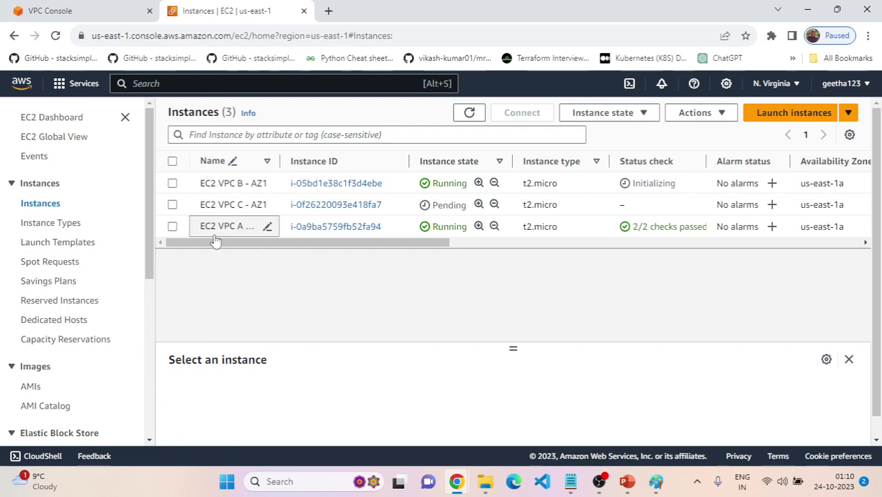
Read the post-launch instructions in the workshop guide and copy the table of EC2 instance private IP addresses
{"action": "key", "text": "alt+Tab"}
{"action": "scroll", "coordinate": [505, 249], "scroll_direction": "down", "scroll_amount": 5}
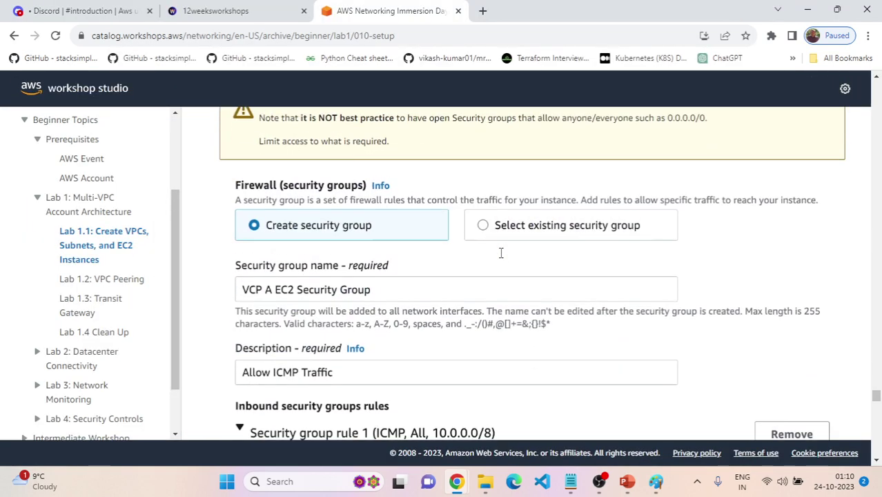
{"action": "scroll", "coordinate": [501, 253], "scroll_direction": "down", "scroll_amount": 15}
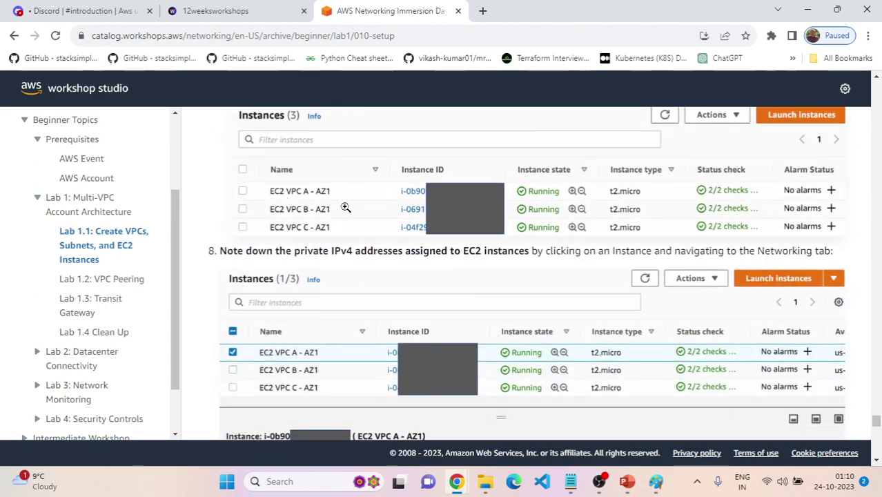
{"action": "scroll", "coordinate": [304, 236], "scroll_direction": "down", "scroll_amount": 1}
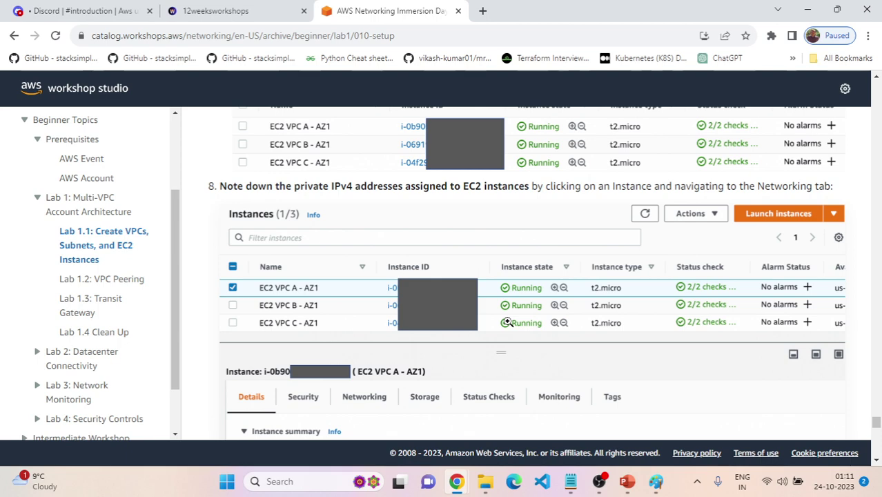
{"action": "scroll", "coordinate": [509, 323], "scroll_direction": "down", "scroll_amount": 1}
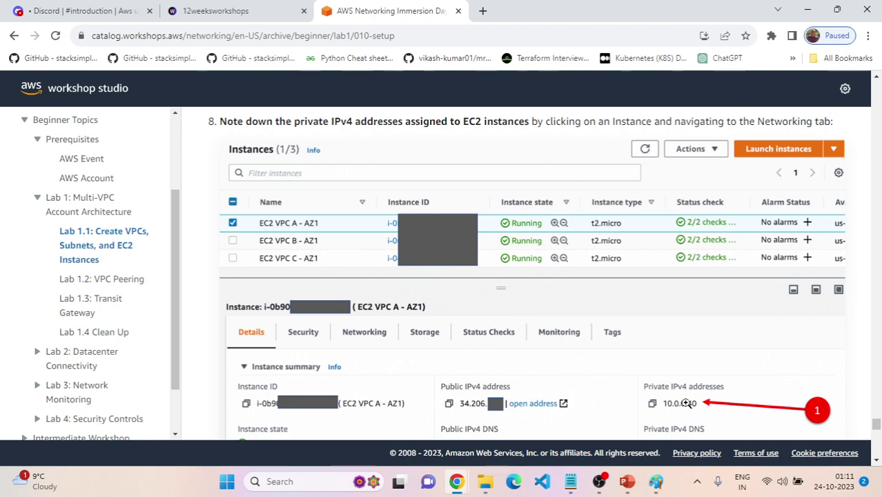
{"action": "scroll", "coordinate": [642, 380], "scroll_direction": "down", "scroll_amount": 1}
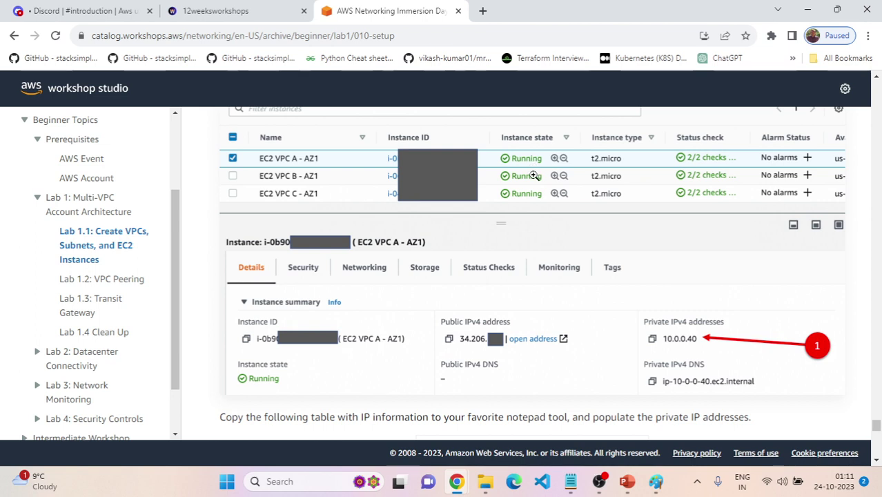
{"action": "scroll", "coordinate": [533, 176], "scroll_direction": "down", "scroll_amount": 2}
{"action": "scroll", "coordinate": [518, 319], "scroll_direction": "down", "scroll_amount": 1}
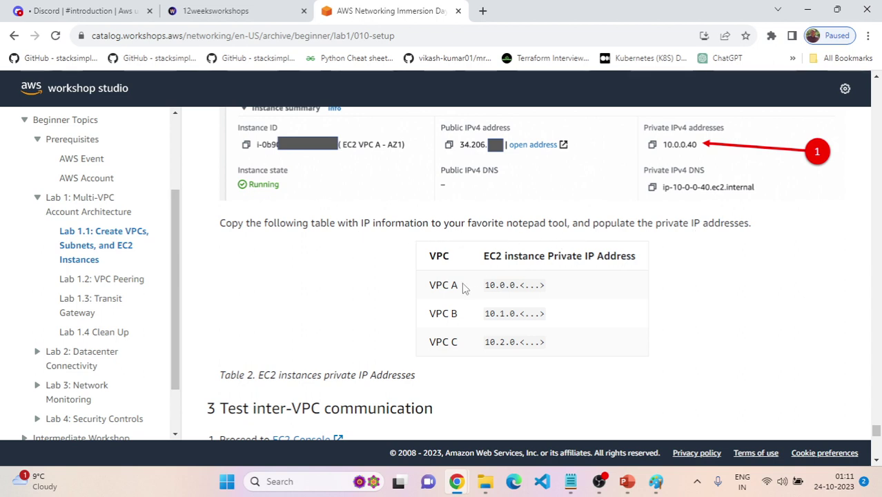
{"action": "left_click_drag", "start_coordinate": [428, 254], "coordinate": [601, 358]}
{"action": "key", "text": "ctrl+c"}
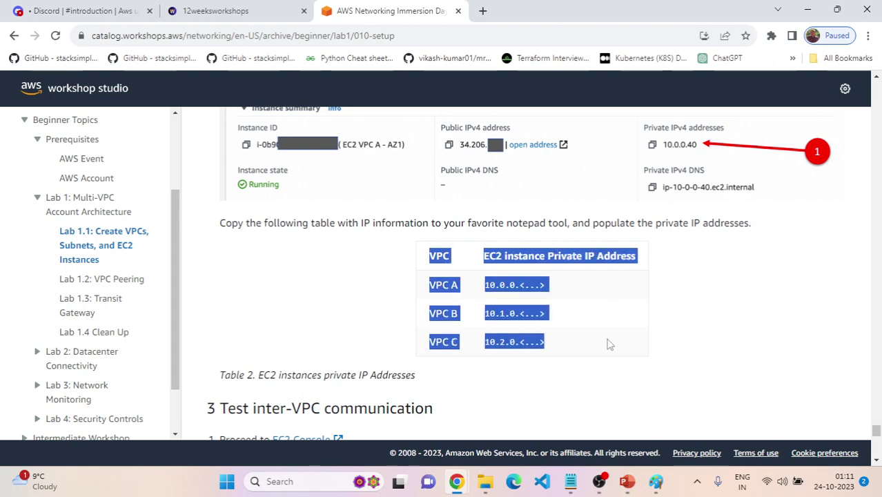
Open a maximized Notepad window and paste the copied private IP address table into the blank document
{"action": "left_click", "coordinate": [322, 482]}
{"action": "type", "text": "note"}
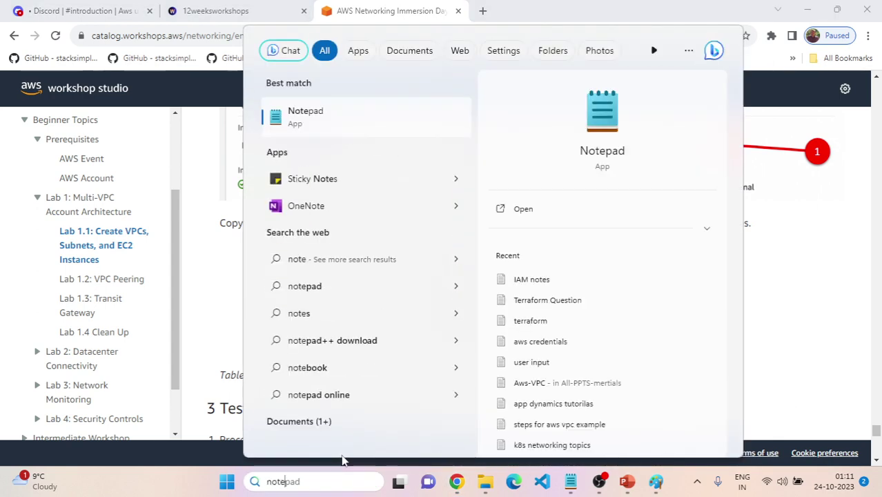
{"action": "left_click", "coordinate": [338, 129]}
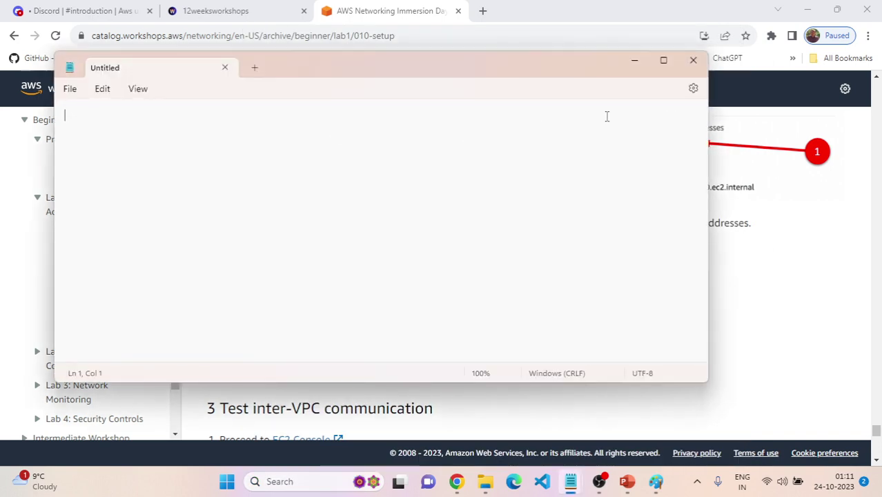
{"action": "left_click", "coordinate": [673, 63]}
{"action": "key", "text": "ctrl+v"}
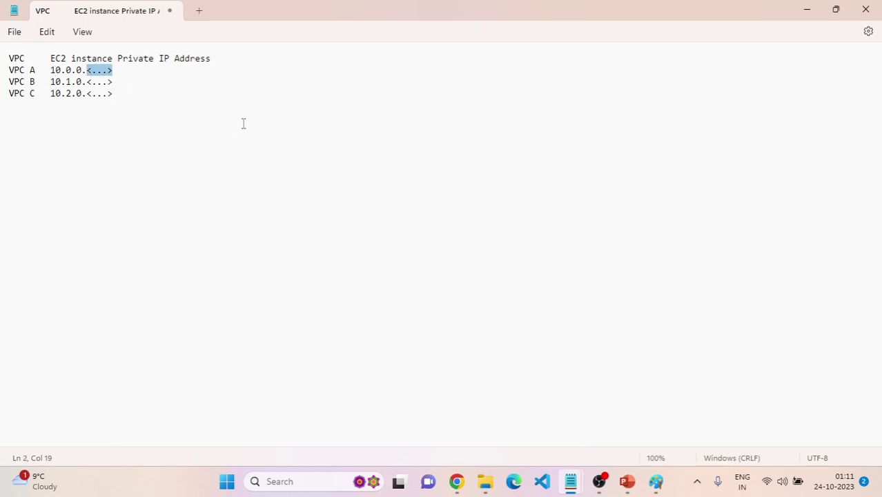
Clear the placeholder addresses from the VPC A, B and C rows in Notepad and review the workshop guide's private IP address instructions
{"action": "key", "text": "BackSpace"}
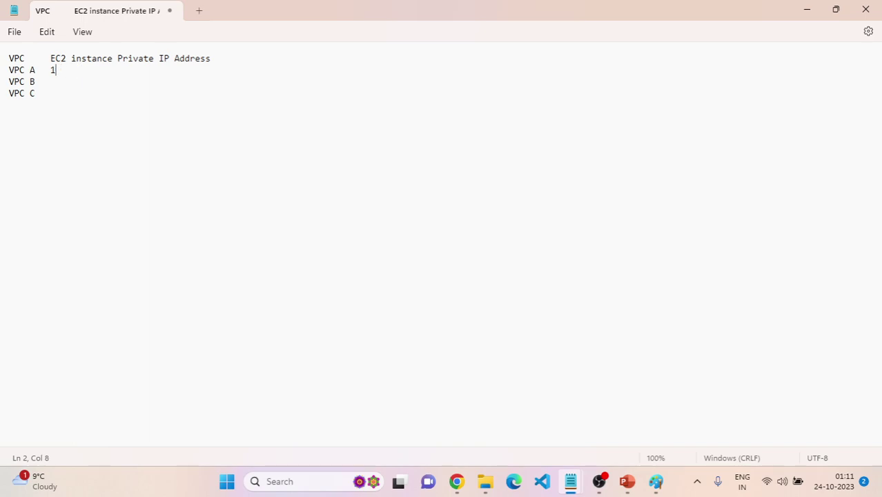
{"action": "key", "text": "alt+Tab"}
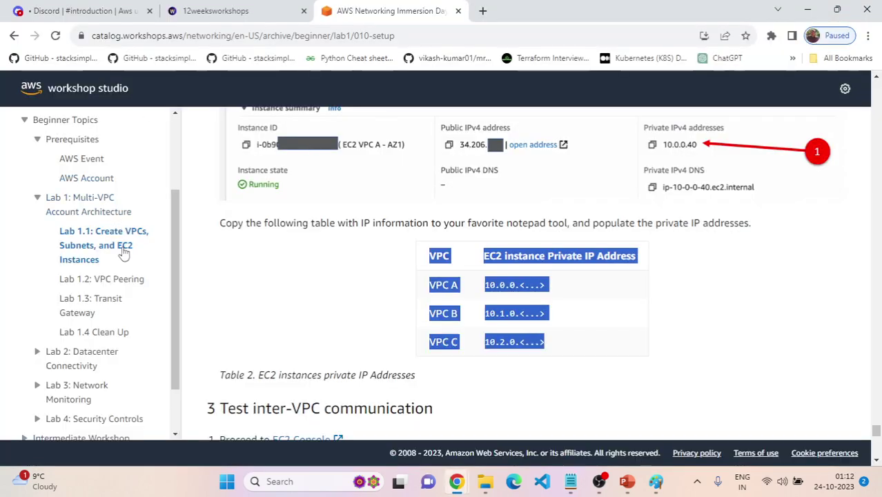
{"action": "scroll", "coordinate": [376, 275], "scroll_direction": "up", "scroll_amount": 3}
{"action": "scroll", "coordinate": [376, 275], "scroll_direction": "down", "scroll_amount": 3}
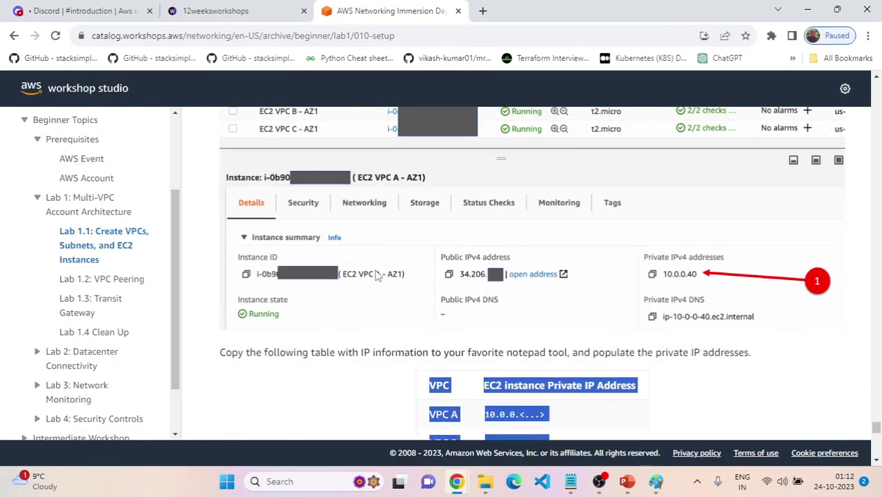
{"action": "scroll", "coordinate": [377, 275], "scroll_direction": "down", "scroll_amount": 2}
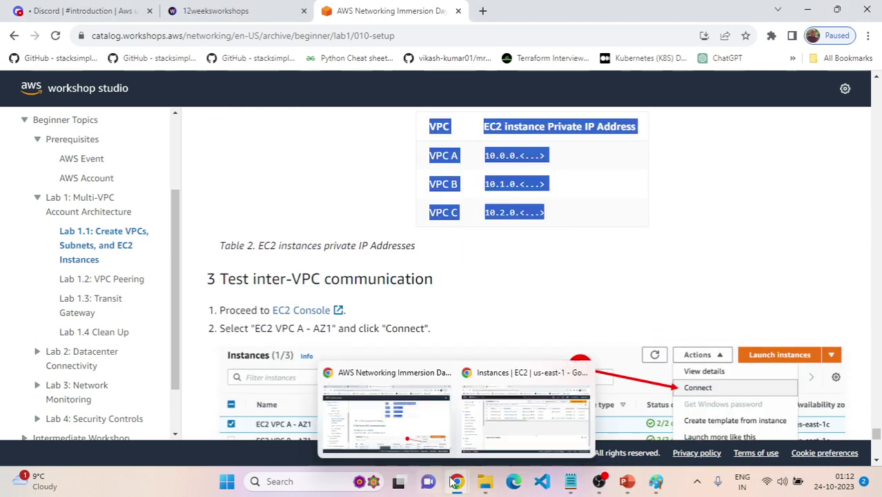
Copy the private IPv4 address of EC2 VPC A - AZ1 from the EC2 console and record 10.0.0.199 in Notepad's VPC A row
{"action": "left_click", "coordinate": [497, 428]}
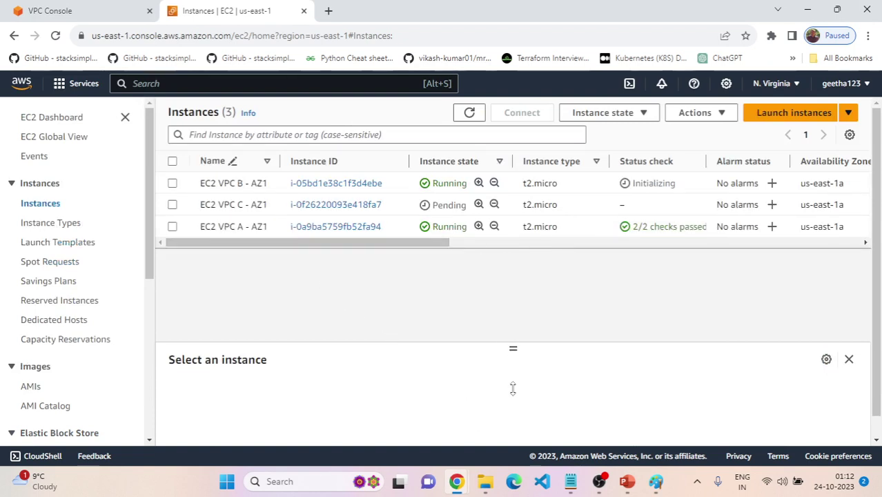
{"action": "left_click", "coordinate": [174, 230]}
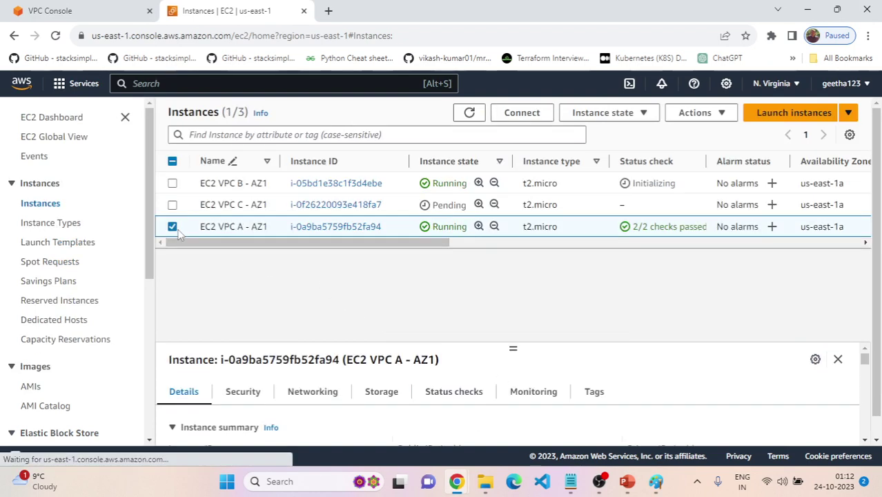
{"action": "left_click", "coordinate": [342, 234]}
{"action": "scroll", "coordinate": [447, 342], "scroll_direction": "up", "scroll_amount": 2}
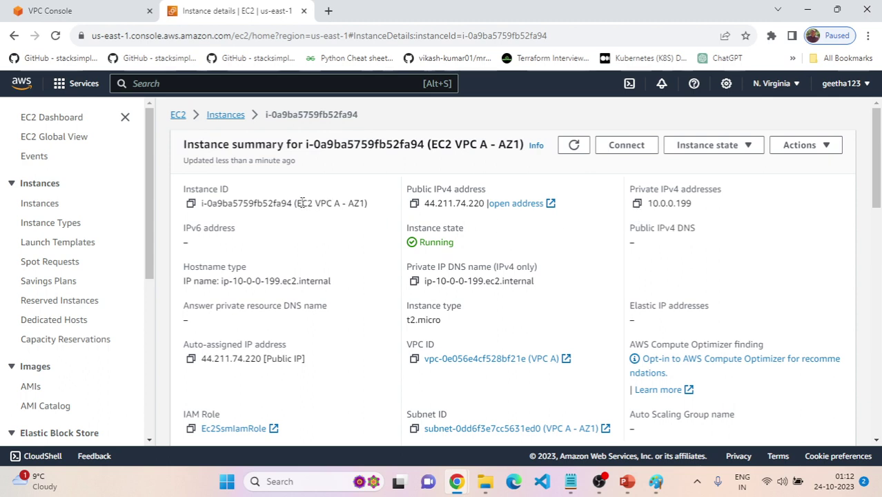
{"action": "left_click_drag", "start_coordinate": [302, 203], "coordinate": [341, 204]}
{"action": "left_click", "coordinate": [637, 205]}
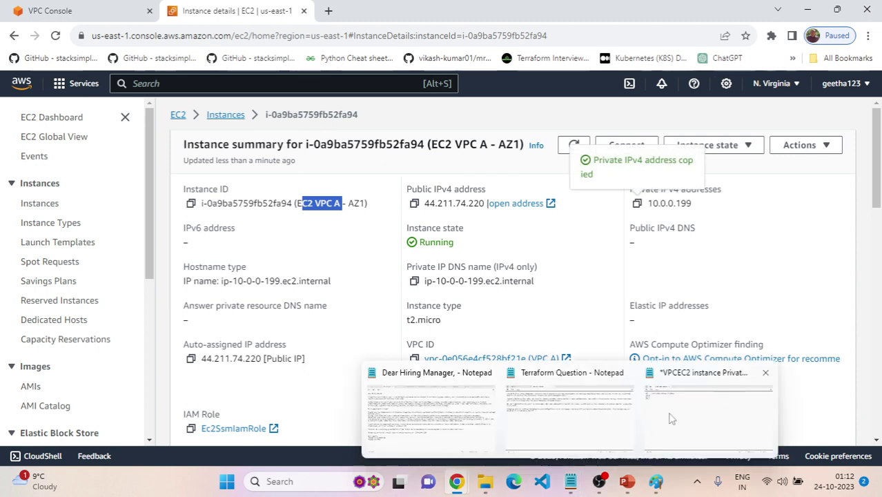
{"action": "left_click", "coordinate": [564, 480]}
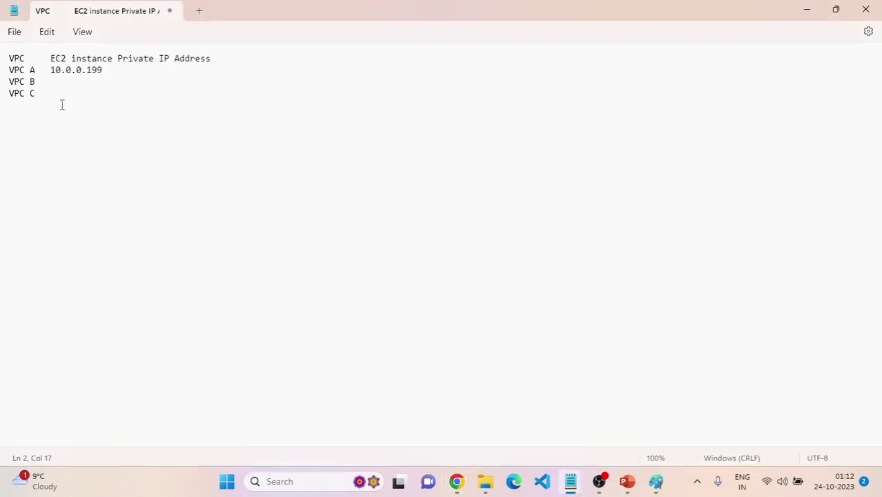
Copy the private IPv4 address of EC2 VPC B - AZ1 from its instance summary and record 10.1.0.78 in Notepad's VPC B row
{"action": "key", "text": "alt+Tab"}
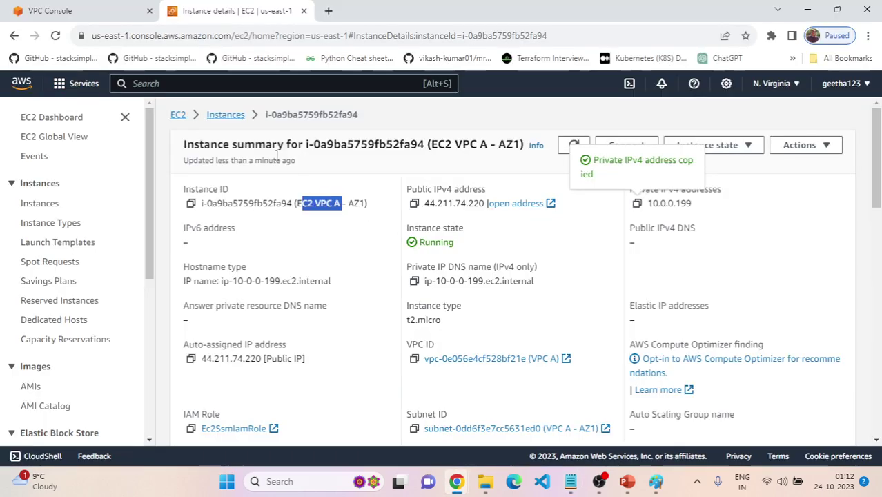
{"action": "left_click", "coordinate": [226, 115]}
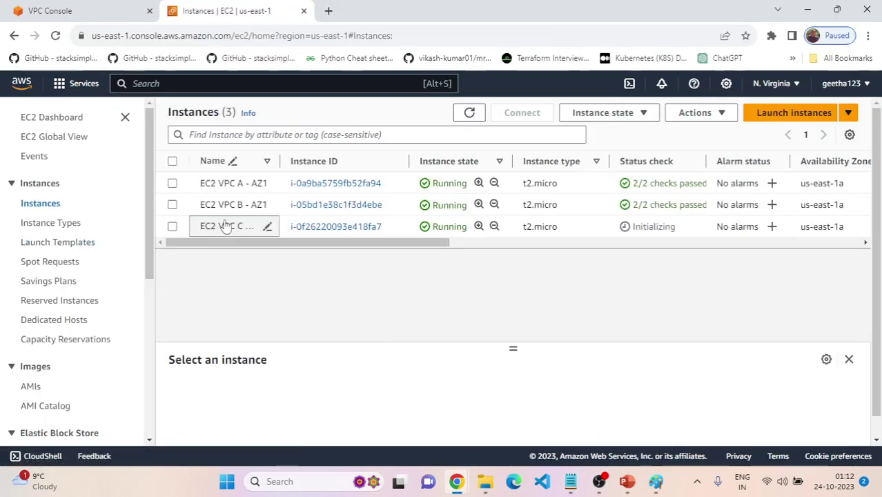
{"action": "left_click", "coordinate": [360, 206]}
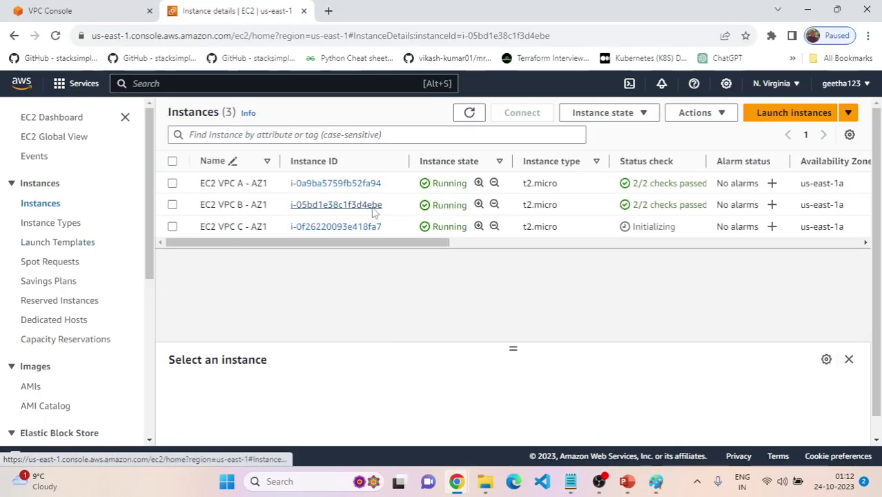
{"action": "left_click", "coordinate": [637, 221]}
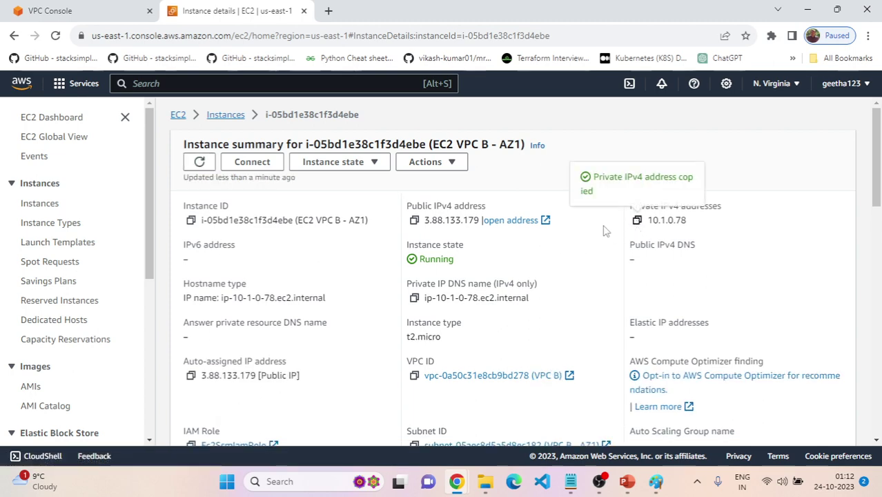
{"action": "key", "text": "alt+Tab"}
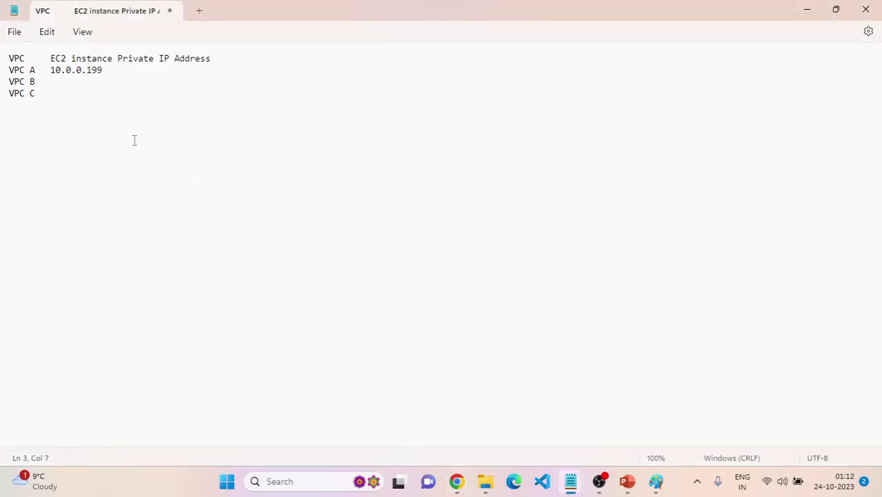
{"action": "key", "text": "alt+Tab"}
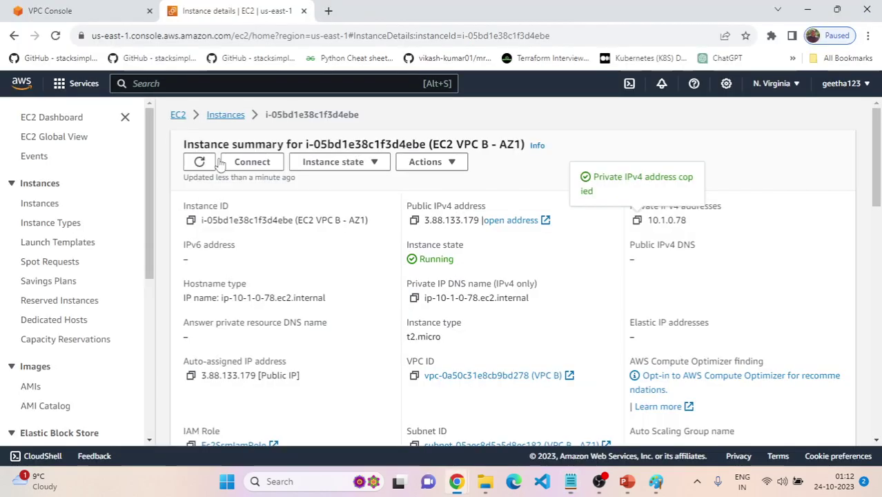
{"action": "left_click", "coordinate": [221, 116]}
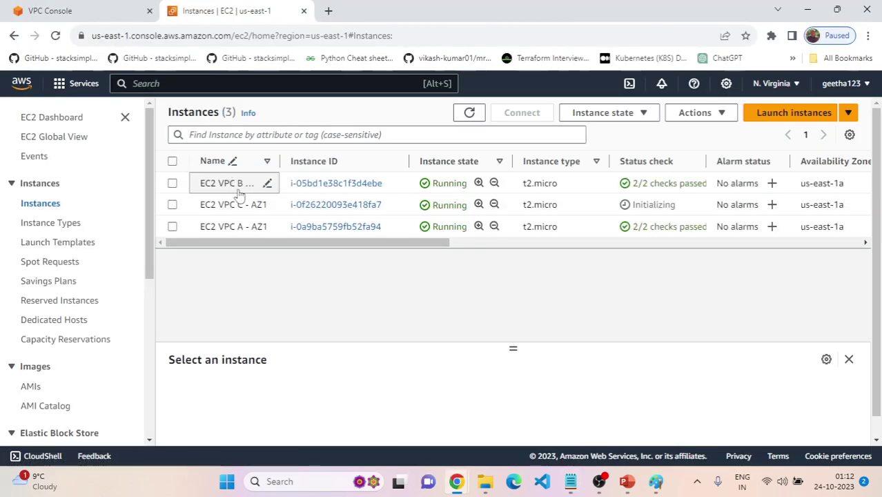
{"action": "left_click", "coordinate": [332, 186]}
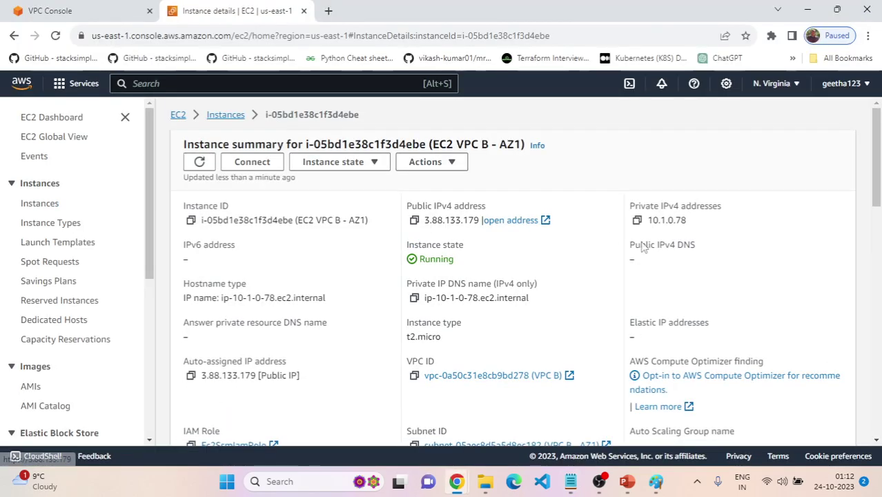
Copy the private IPv4 address of EC2 VPC C - AZ1 from its instance summary and record 10.2.0.45 in Notepad's VPC C row
{"action": "left_click", "coordinate": [232, 115]}
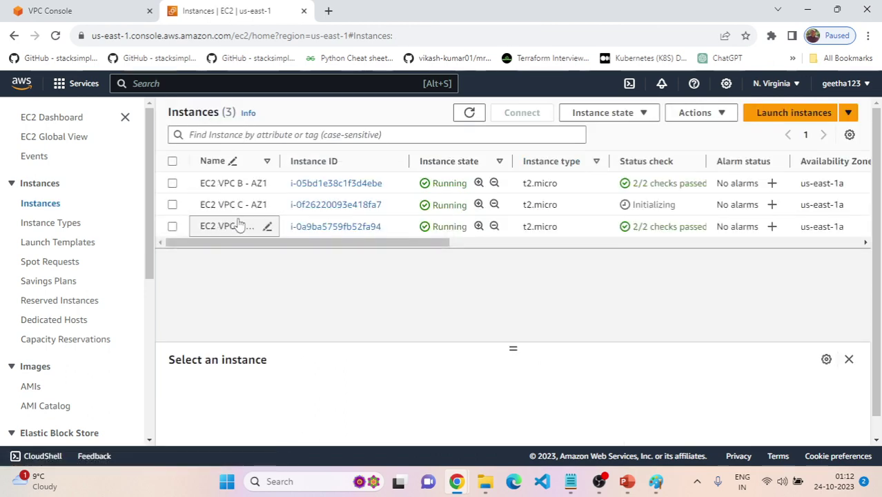
{"action": "left_click", "coordinate": [314, 205]}
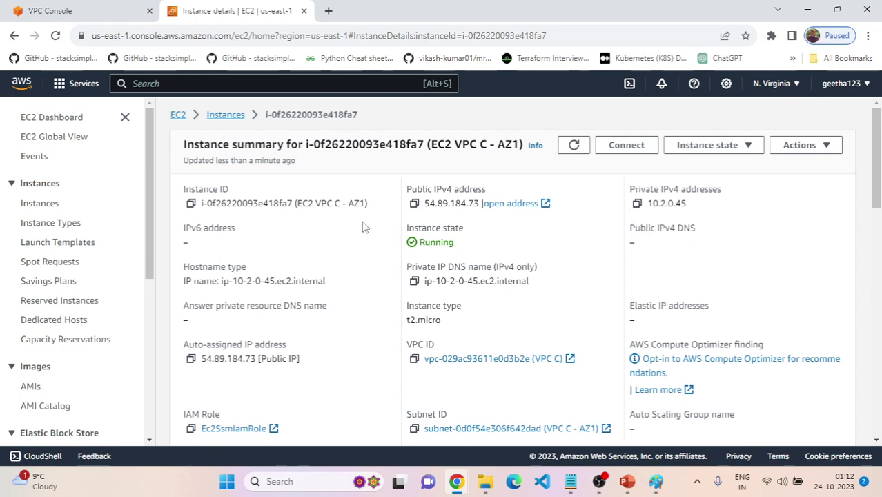
{"action": "left_click", "coordinate": [637, 203]}
{"action": "key", "text": "alt+Tab"}
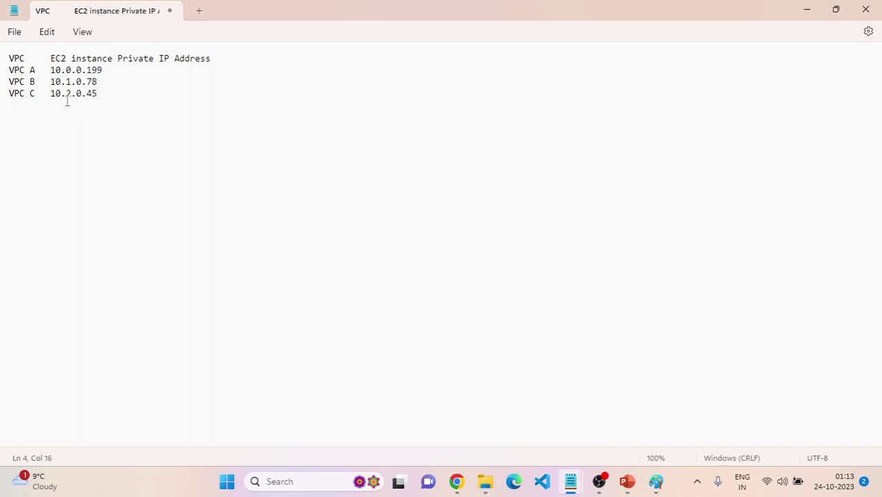
{"action": "key", "text": "alt+Tab"}
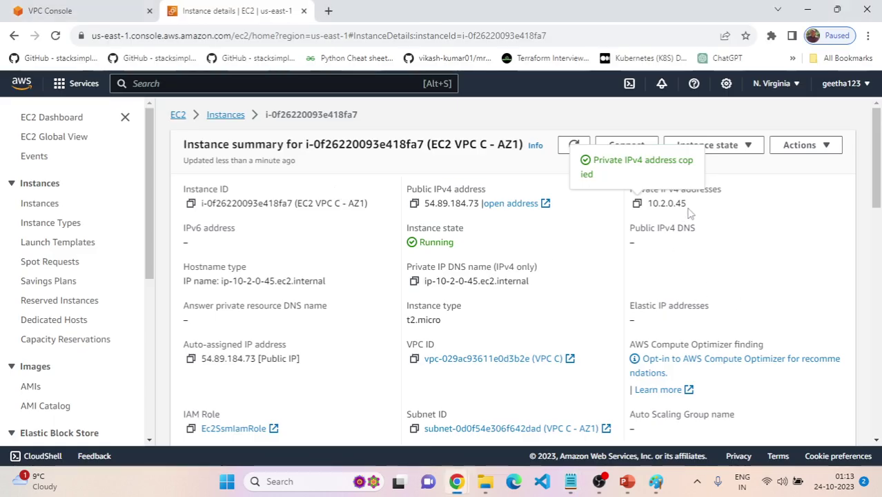
{"action": "key", "text": "alt+Tab"}
{"action": "key", "text": "ctrl+v"}
{"action": "key", "text": "alt+Tab"}
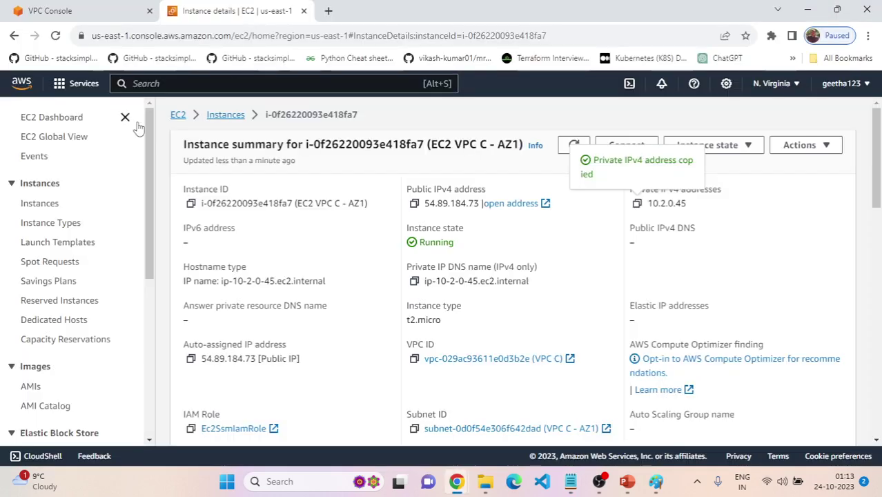
Compare the VPC B and VPC A addresses recorded in Notepad with the private IPv4 addresses in the instance summaries
{"action": "left_click", "coordinate": [228, 113]}
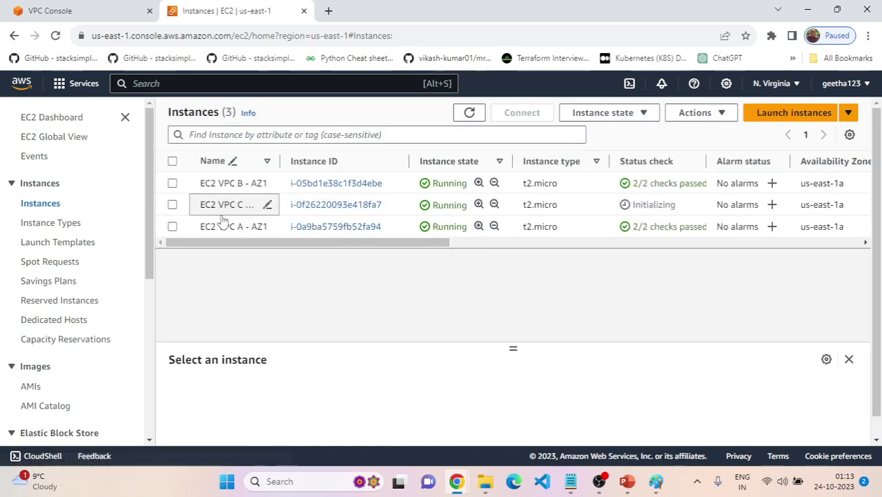
{"action": "left_click", "coordinate": [337, 185]}
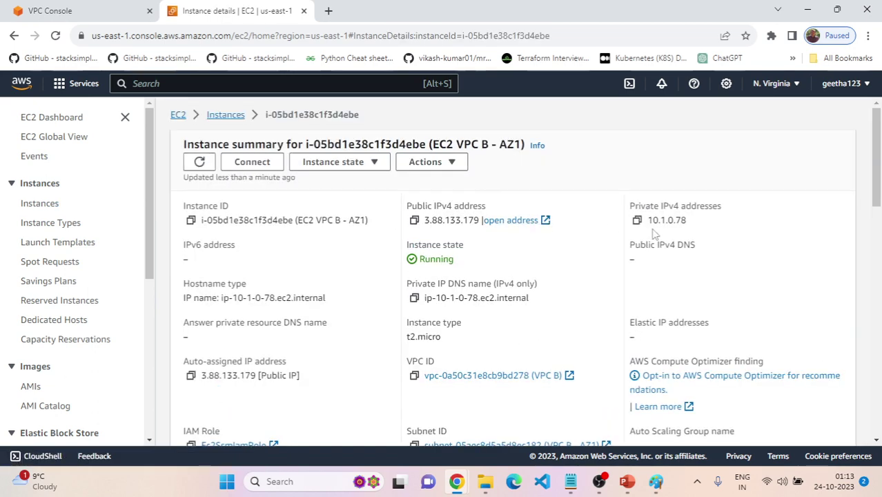
{"action": "key", "text": "alt+Tab"}
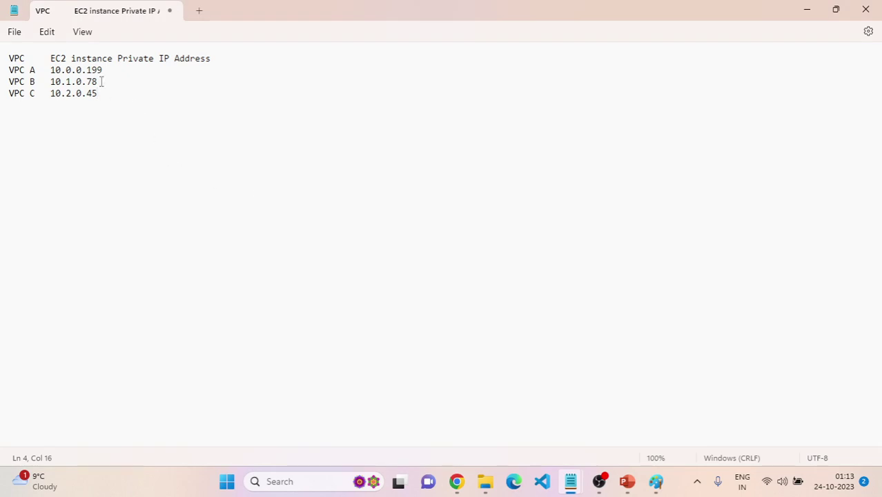
{"action": "key", "text": "alt+Tab"}
{"action": "left_click", "coordinate": [225, 116]}
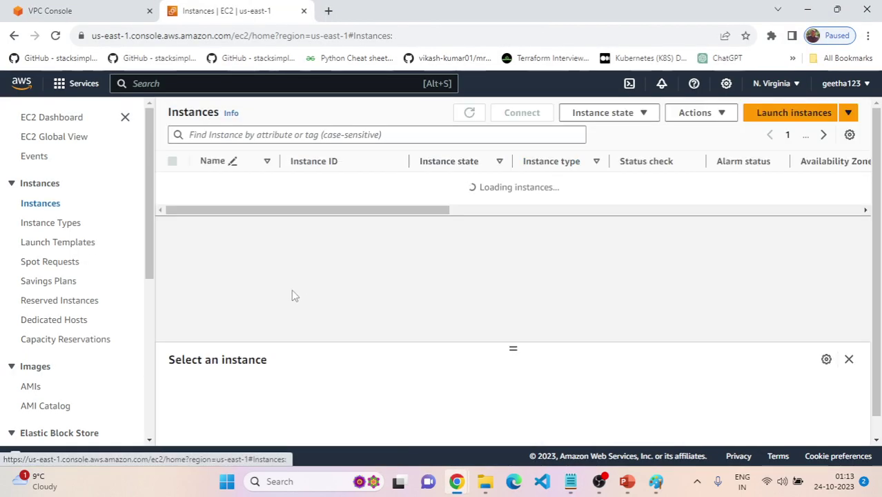
{"action": "left_click", "coordinate": [373, 226]}
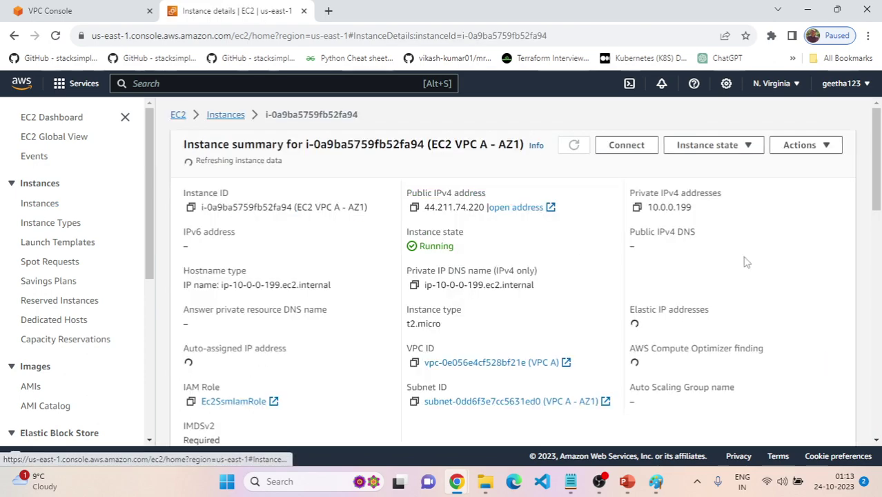
{"action": "left_click_drag", "start_coordinate": [681, 204], "coordinate": [711, 205]}
{"action": "left_click", "coordinate": [714, 228]}
{"action": "key", "text": "alt+Tab"}
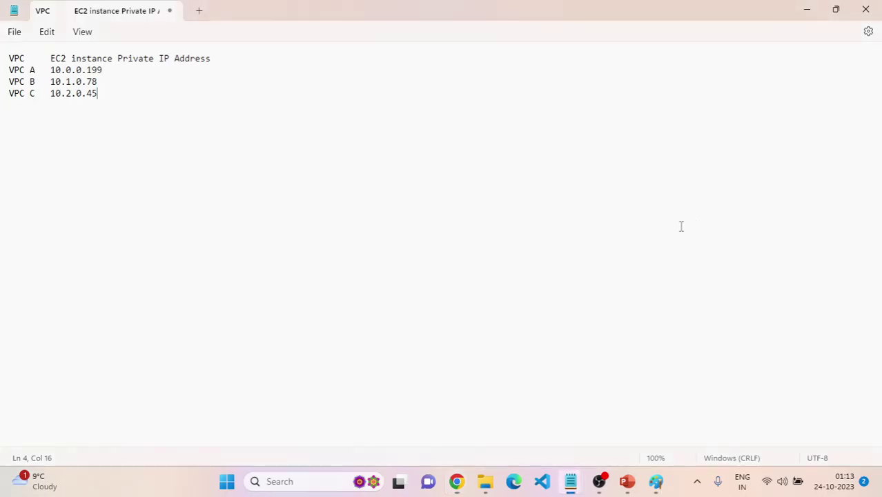
{"action": "key", "text": "alt+Tab"}
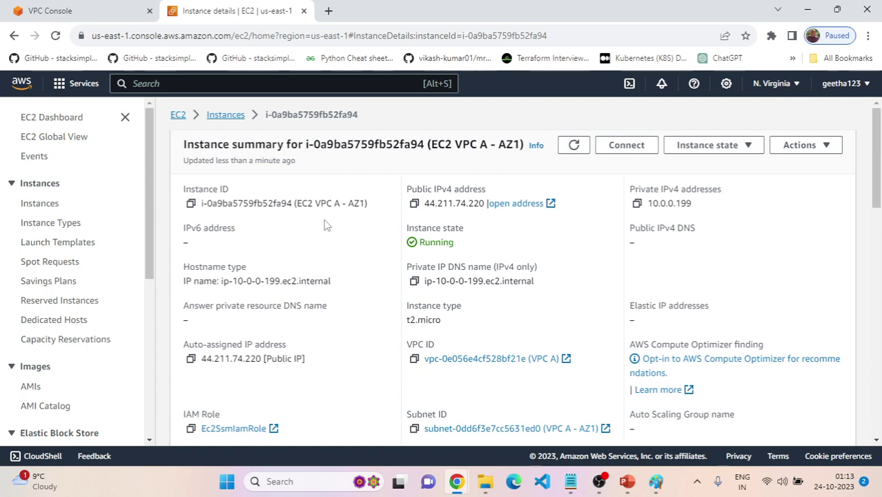
Return to the EC2 instances list and read the Test inter-VPC communication section of the workshop guide
{"action": "left_click", "coordinate": [231, 117]}
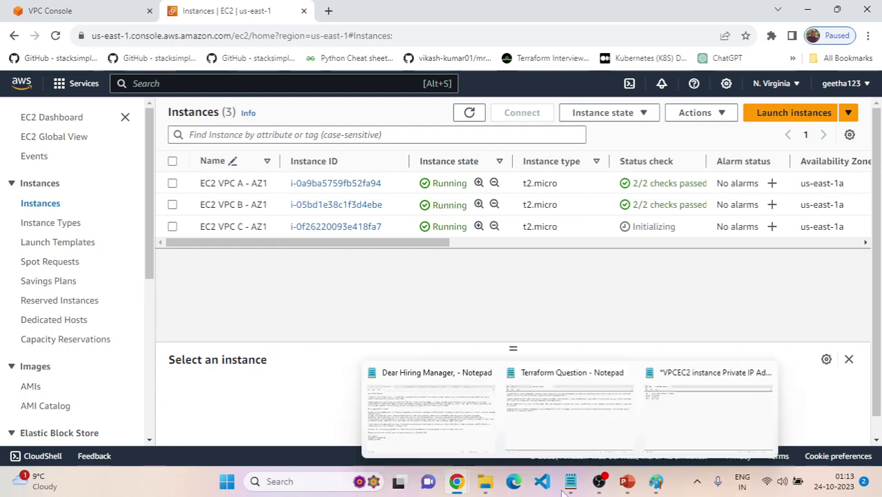
{"action": "mouse_move", "coordinate": [463, 488]}
{"action": "left_click", "coordinate": [386, 414]}
{"action": "scroll", "coordinate": [468, 326], "scroll_direction": "down", "scroll_amount": 3}
{"action": "scroll", "coordinate": [441, 325], "scroll_direction": "up", "scroll_amount": 2}
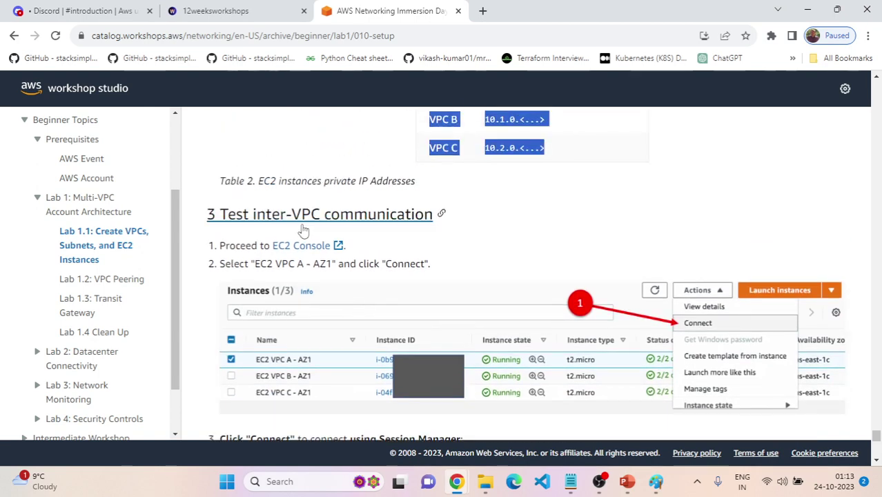
{"action": "scroll", "coordinate": [385, 249], "scroll_direction": "down", "scroll_amount": 1}
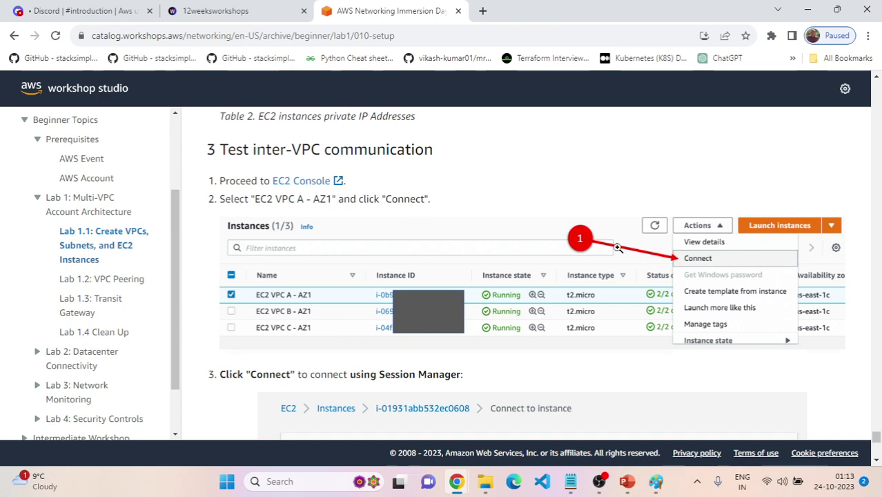
Open the Connect to instance page for EC2 VPC A - AZ1 in the EC2 console and switch back to the workshop guide
{"action": "key", "text": "alt+Tab"}
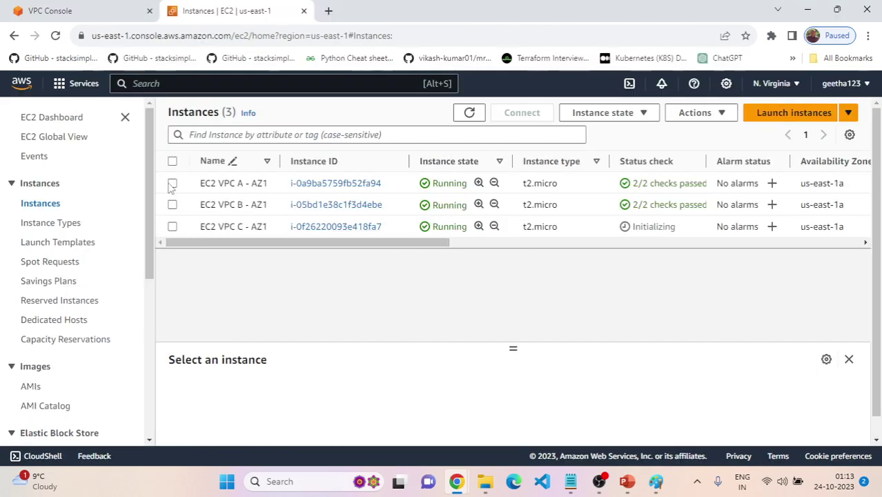
{"action": "left_click", "coordinate": [172, 184]}
{"action": "left_click", "coordinate": [693, 112]}
{"action": "left_click", "coordinate": [725, 137]}
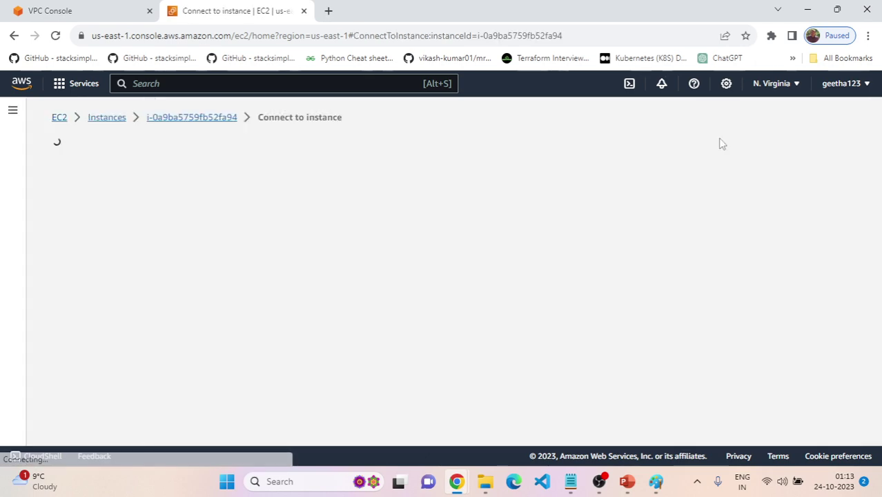
{"action": "key", "text": "alt+Tab"}
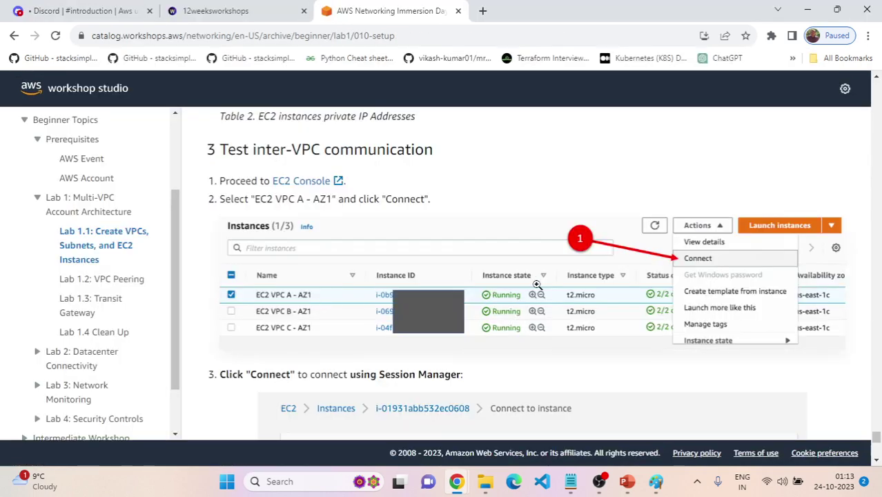
Choose Session Manager as the connection method for EC2 VPC A - AZ1 and read the workshop guide's connect and ping instructions
{"action": "scroll", "coordinate": [532, 283], "scroll_direction": "down", "scroll_amount": 5}
{"action": "scroll", "coordinate": [423, 231], "scroll_direction": "down", "scroll_amount": 3}
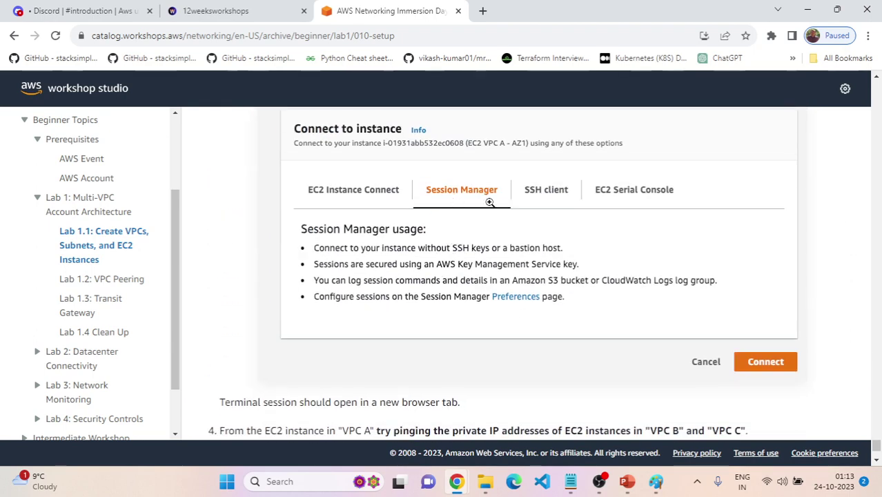
{"action": "key", "text": "alt+Tab"}
{"action": "left_click", "coordinate": [200, 210]}
{"action": "key", "text": "alt+Tab"}
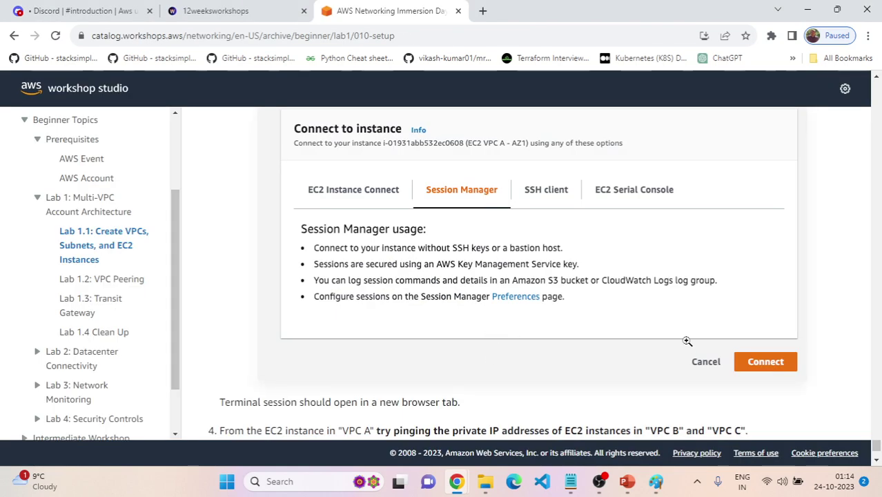
{"action": "scroll", "coordinate": [665, 363], "scroll_direction": "down", "scroll_amount": 2}
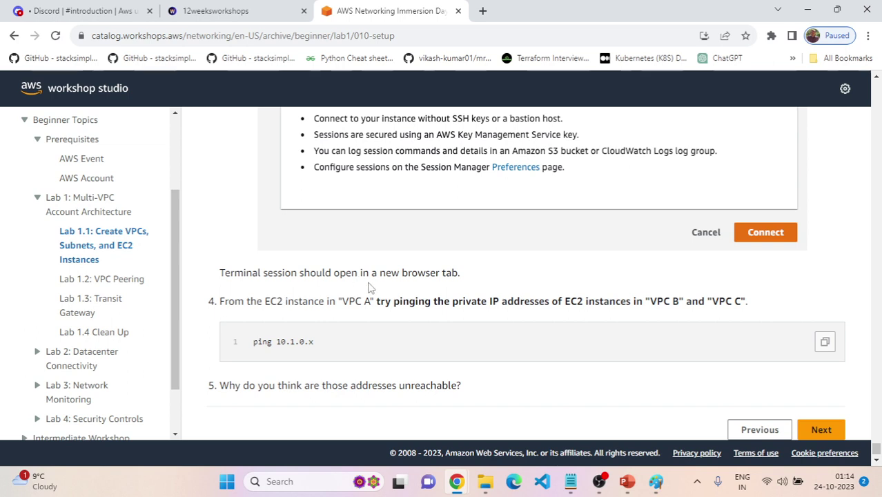
{"action": "scroll", "coordinate": [463, 286], "scroll_direction": "down", "scroll_amount": 1}
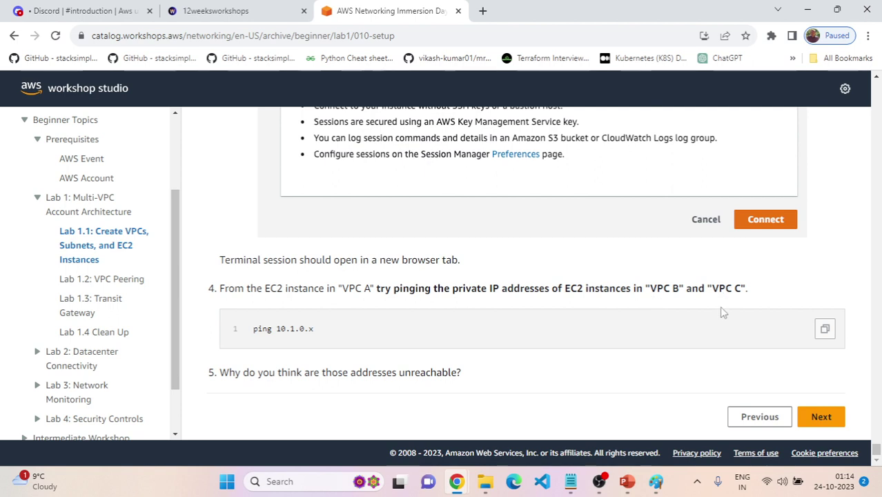
Open the EC2 instances list in a separate browser tab from the Connect to instance page
{"action": "key", "text": "alt+Tab"}
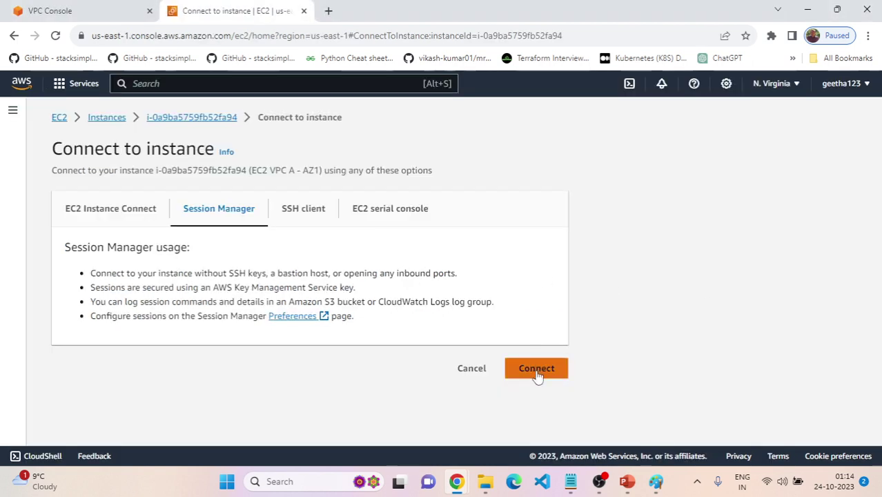
{"action": "right_click", "coordinate": [127, 125]}
{"action": "left_click", "coordinate": [158, 131]}
{"action": "left_click", "coordinate": [383, 10]}
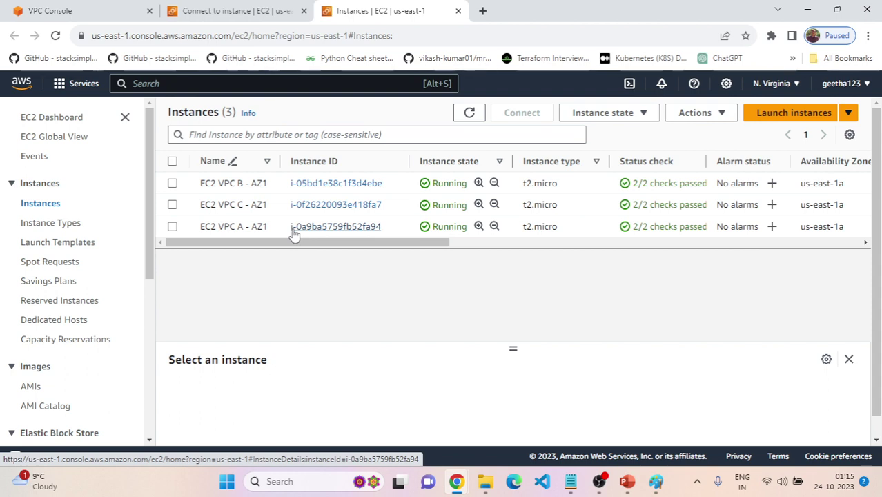
Start a Session Manager terminal session on EC2 VPC A - AZ1 and check that its shell prompt responds
{"action": "left_click", "coordinate": [221, 12]}
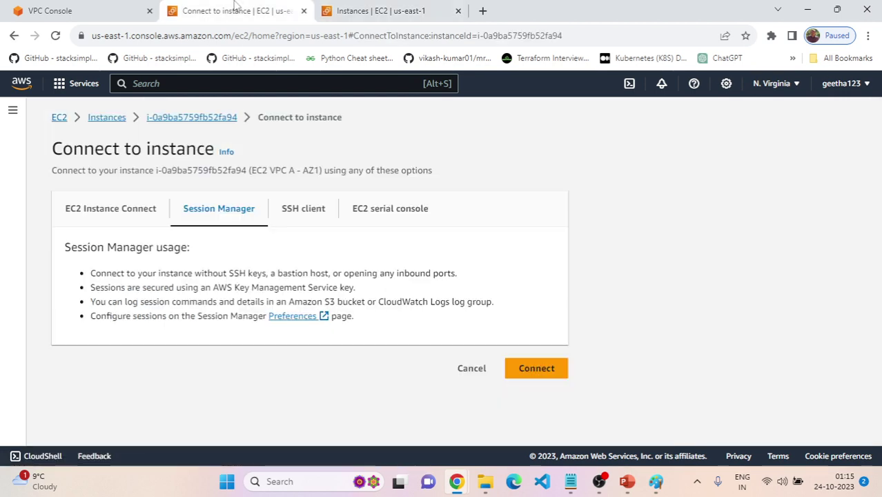
{"action": "left_click", "coordinate": [542, 379]}
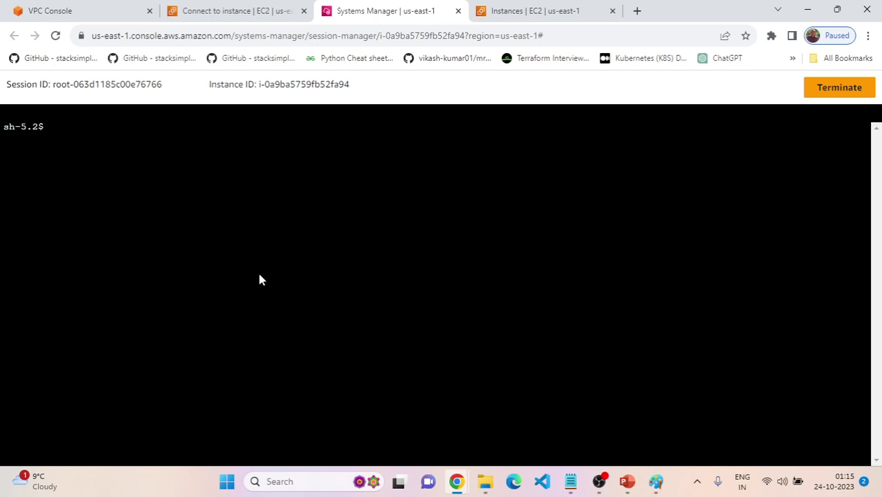
{"action": "key", "text": "Return"}
{"action": "key", "text": "Return"}
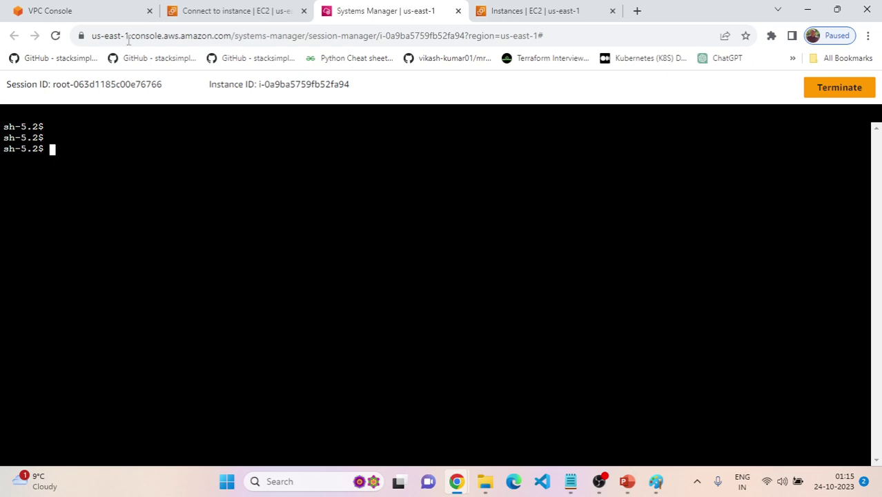
Look over the EC2 console tabs and highlight the sample command ping 10.1.0.x in the workshop guide
{"action": "left_click", "coordinate": [217, 8]}
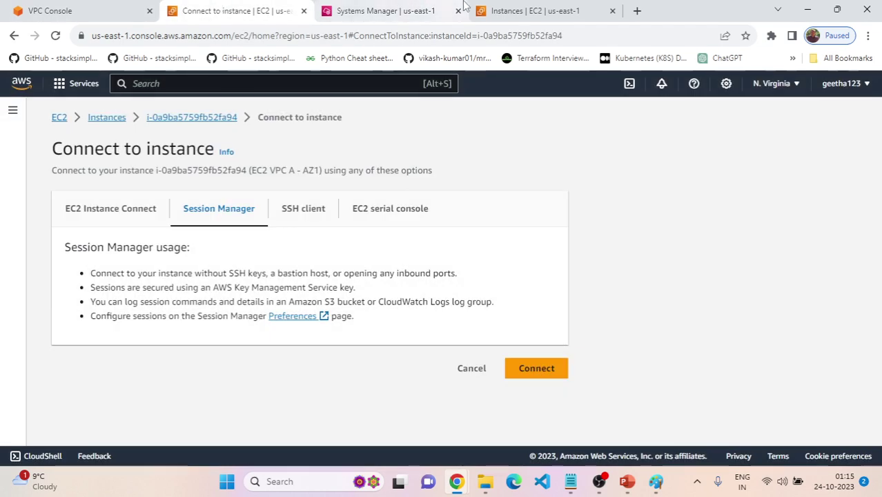
{"action": "left_click", "coordinate": [524, 9]}
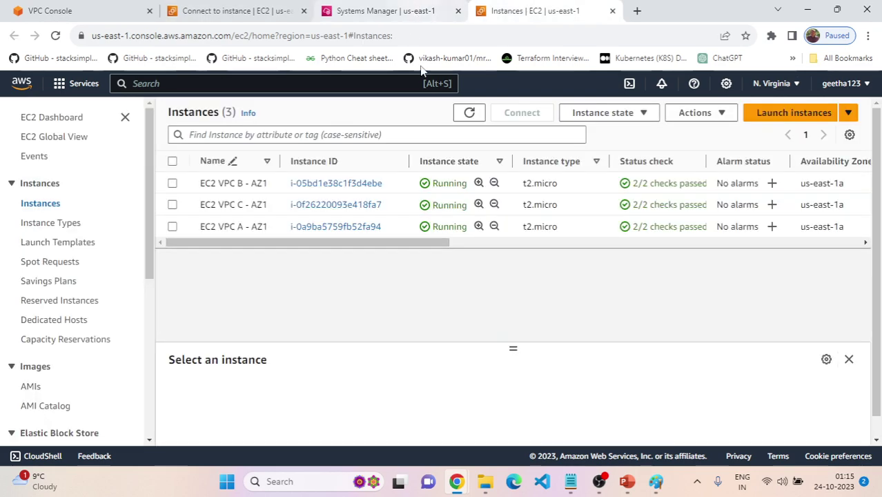
{"action": "mouse_move", "coordinate": [457, 482]}
{"action": "left_click", "coordinate": [415, 386]}
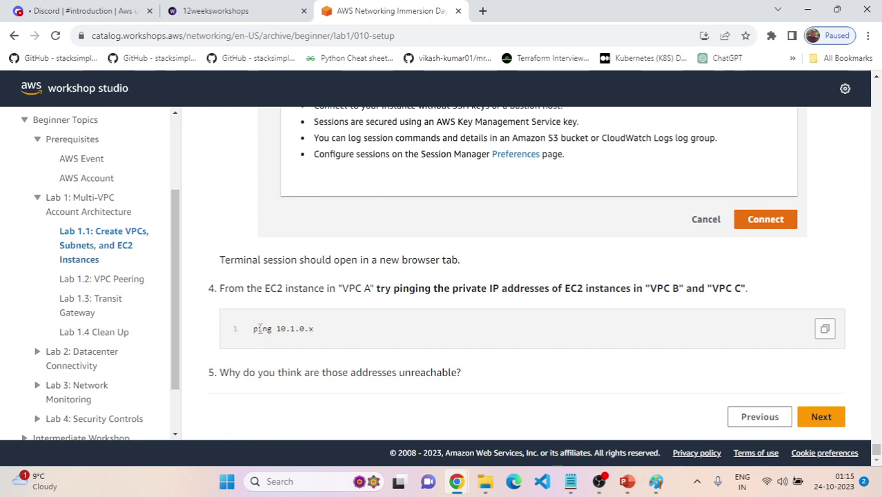
{"action": "left_click_drag", "start_coordinate": [250, 329], "coordinate": [316, 330]}
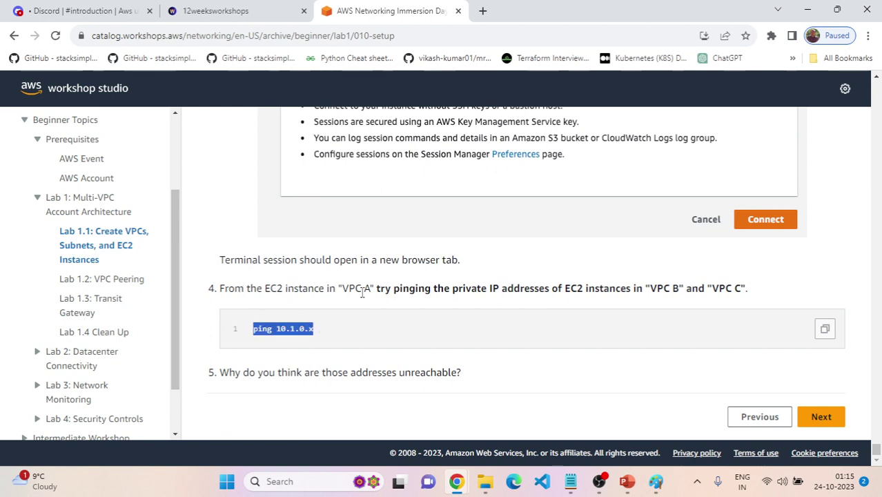
In Notepad, add separate lines vpc a, vpc b and vpc c below the recorded private IP addresses
{"action": "mouse_move", "coordinate": [577, 486]}
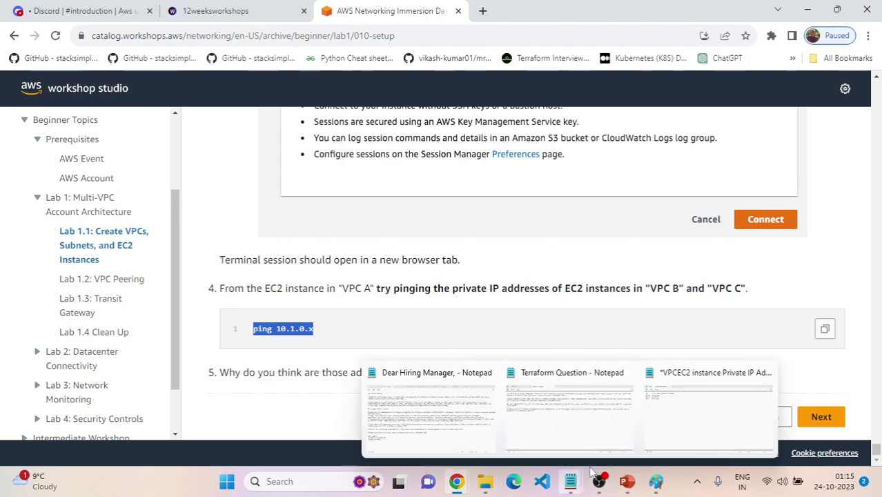
{"action": "left_click", "coordinate": [583, 397]}
{"action": "key", "text": "Return"}
{"action": "key", "text": "Return"}
{"action": "key", "text": "Return"}
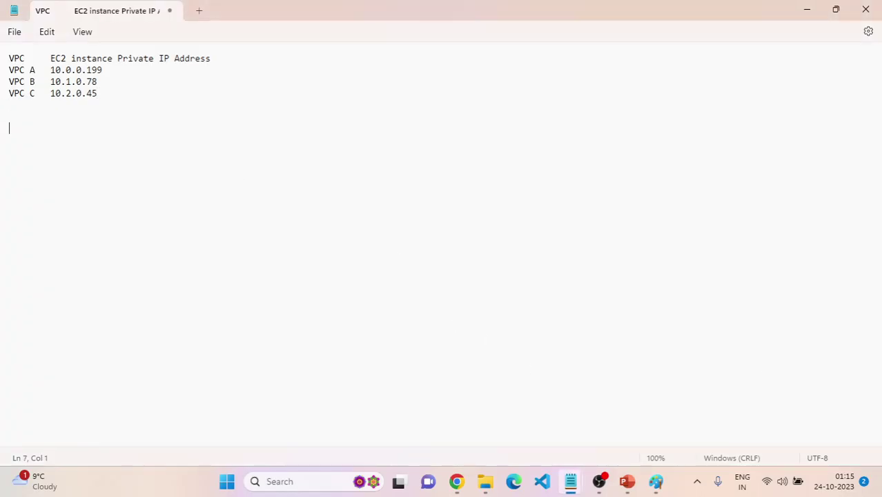
{"action": "type", "text": "vpa "}
{"action": "type", "text": "a"}
{"action": "key", "text": "Return"}
{"action": "type", "text": "vpc b"}
{"action": "key", "text": "Return"}
{"action": "key", "text": "Return"}
{"action": "type", "text": "vpc"}
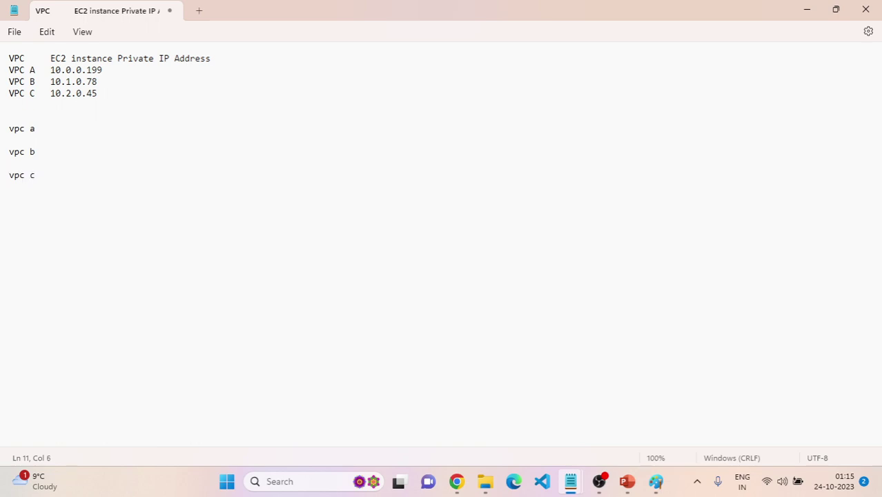
Add ec2 a, ec2 b and ec2 c beside the matching vpc a, vpc b and vpc c lines
{"action": "left_click", "coordinate": [128, 131]}
{"action": "type", "text": "ec2 a"}
{"action": "left_click", "coordinate": [99, 145]}
{"action": "left_click", "coordinate": [70, 149]}
{"action": "type", "text": "ec2 b"}
{"action": "left_click", "coordinate": [65, 169]}
{"action": "type", "text": "ec2"}
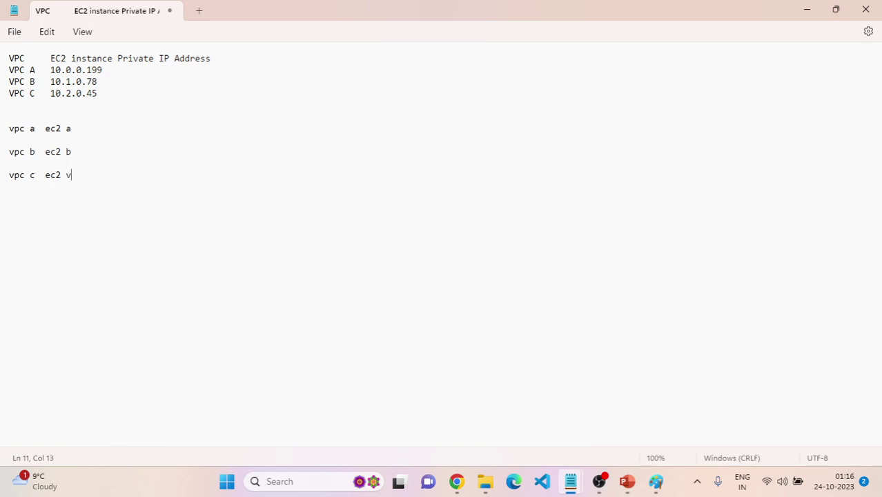
{"action": "type", "text": " c"}
Add the note "by usuing session manager we just login to ec2a in vpca -->" below the VPC lines
{"action": "key", "text": "Return"}
{"action": "type", "text": "by usuing session manager we just login to ec2a"}
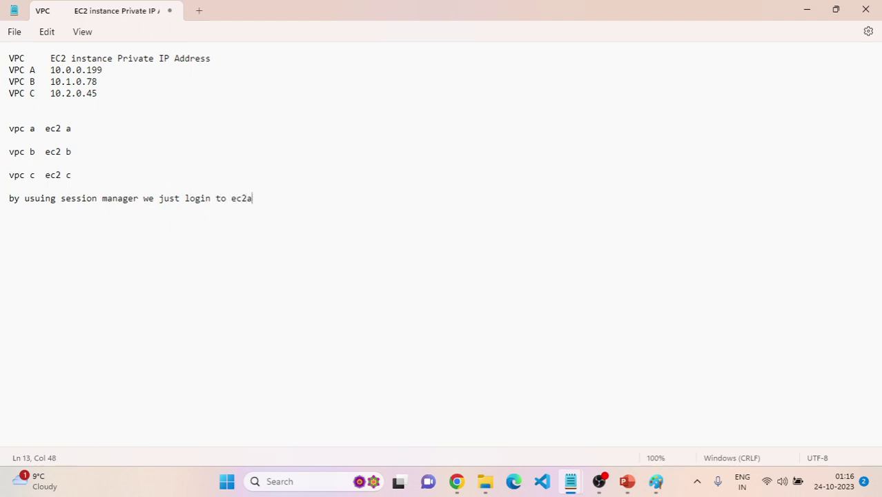
{"action": "type", "text": " in vpca -->"}
Review the Session Manager terminal and the guide's ping instruction, and return to the Notepad notes
{"action": "key", "text": "alt+Tab"}
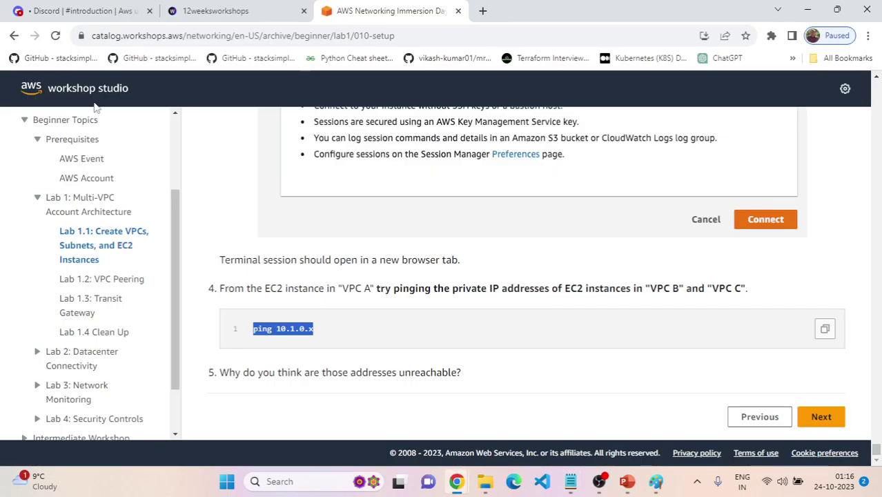
{"action": "mouse_move", "coordinate": [455, 477]}
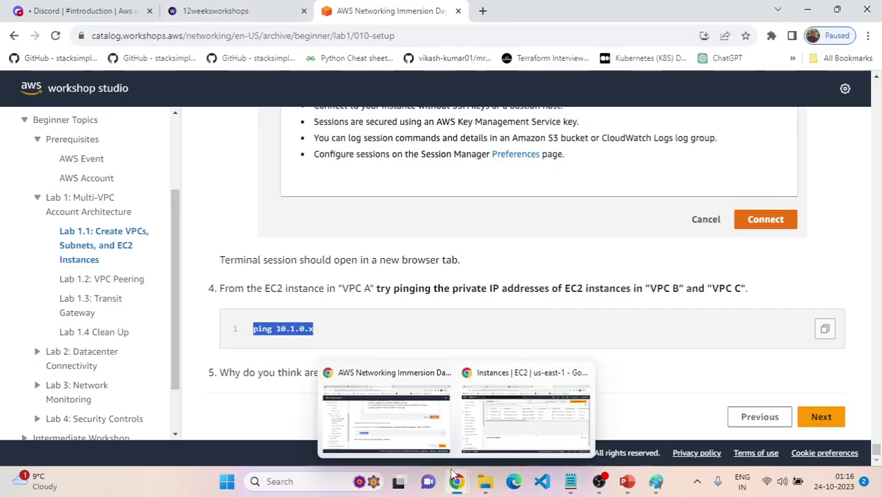
{"action": "left_click", "coordinate": [491, 426]}
{"action": "left_click", "coordinate": [383, 11]}
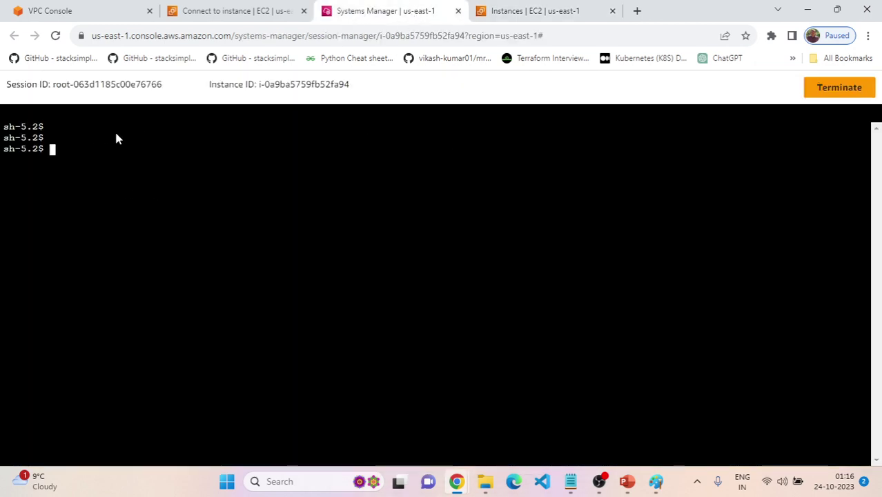
{"action": "key", "text": "alt+Tab"}
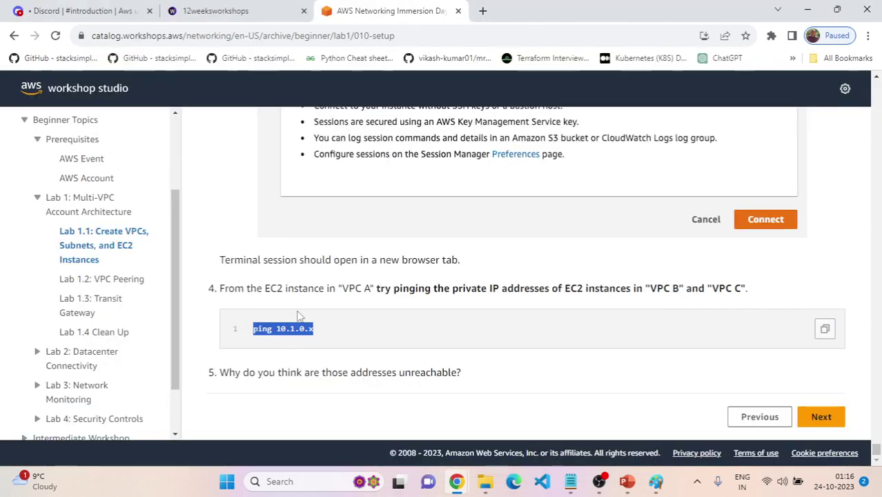
{"action": "key", "text": "alt+Tab"}
{"action": "key", "text": "alt+Tab"}
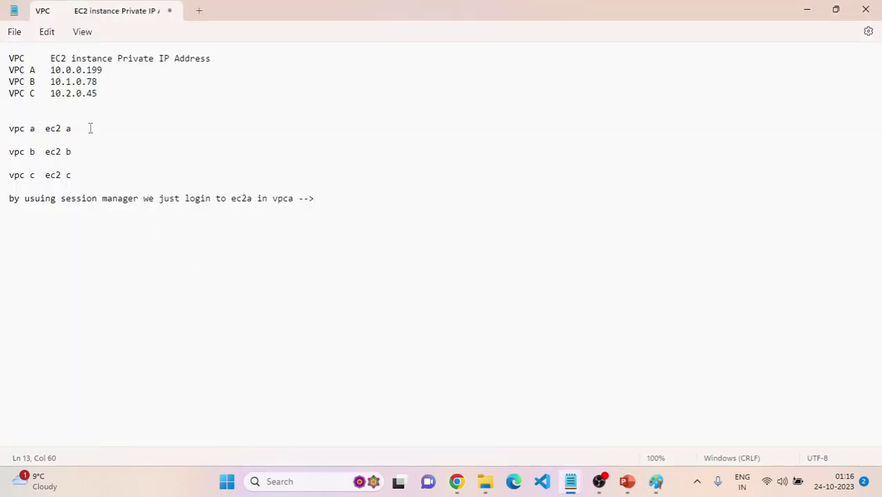
Compare the VPC A and VPC B addresses in Notepad with the guide's ping example and return to the Session Manager terminal
{"action": "left_click_drag", "start_coordinate": [90, 129], "coordinate": [2, 128]}
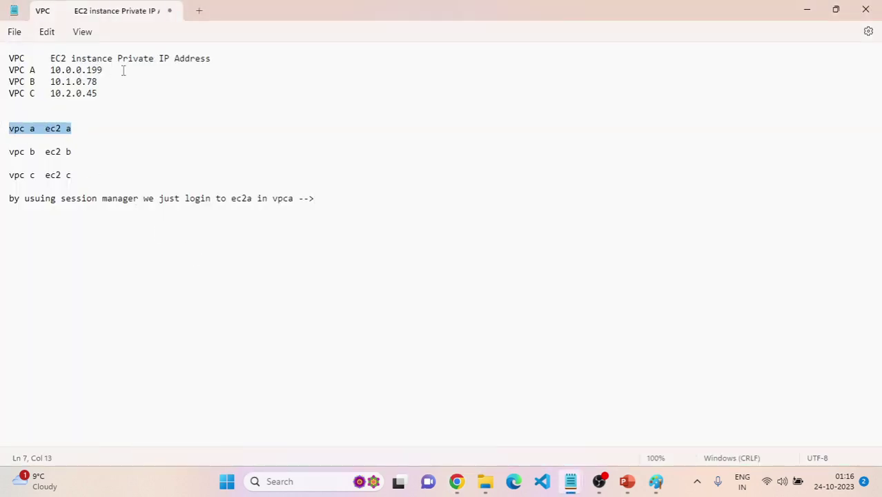
{"action": "left_click_drag", "start_coordinate": [123, 71], "coordinate": [2, 69]}
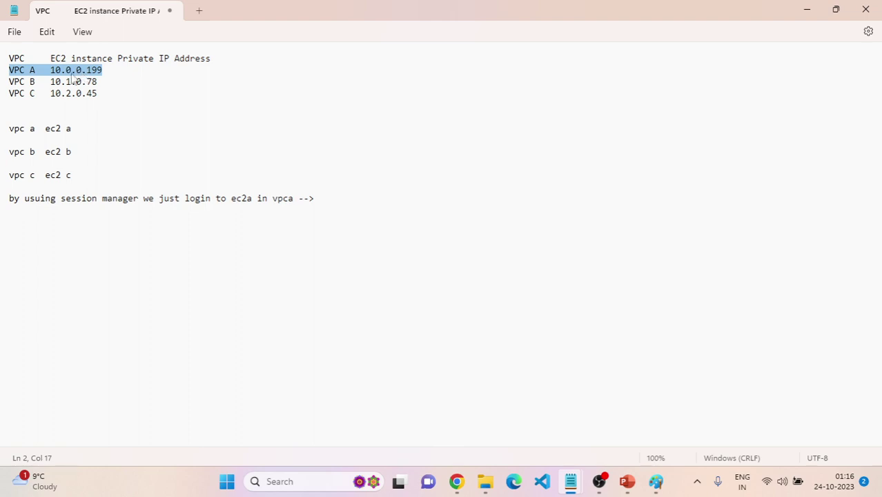
{"action": "left_click_drag", "start_coordinate": [60, 81], "coordinate": [65, 83]}
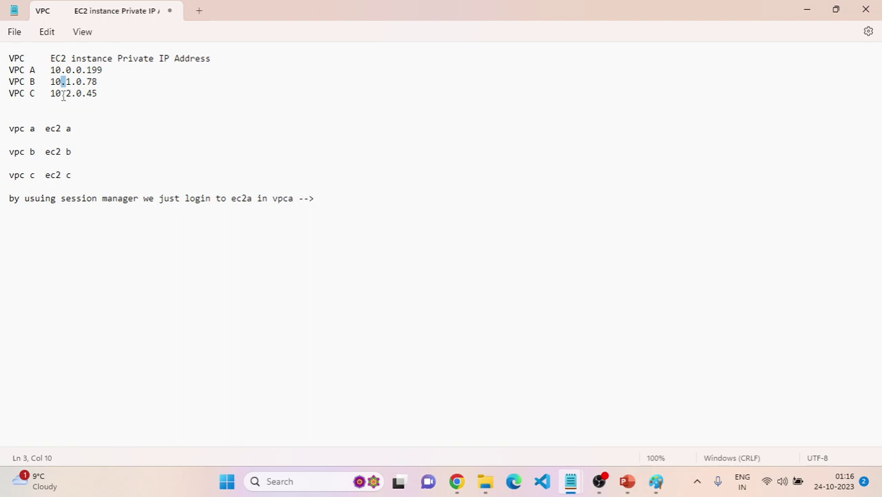
{"action": "key", "text": "alt+Tab"}
{"action": "left_click", "coordinate": [264, 338]}
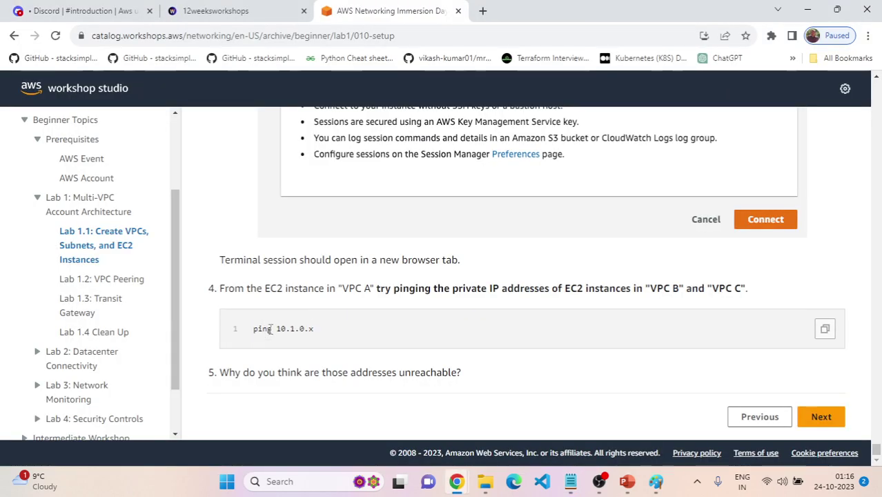
{"action": "key", "text": "alt+Tab"}
{"action": "left_click", "coordinate": [114, 69]}
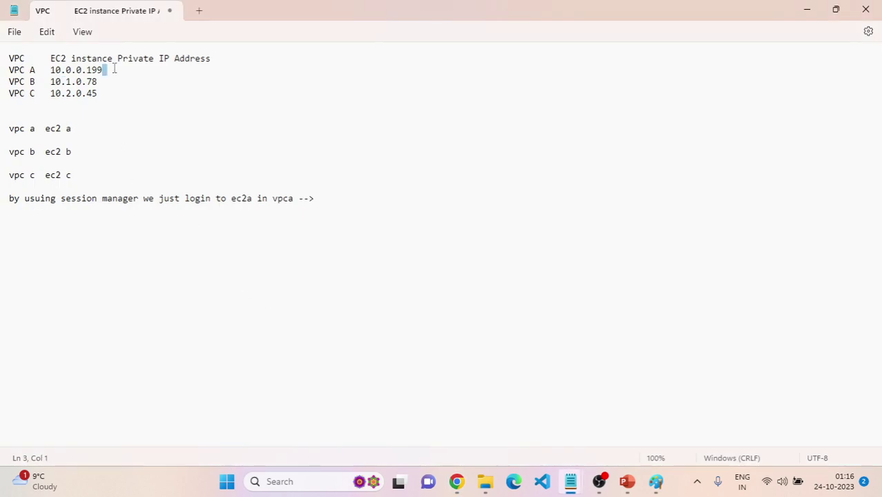
{"action": "left_click_drag", "start_coordinate": [102, 81], "coordinate": [51, 82]}
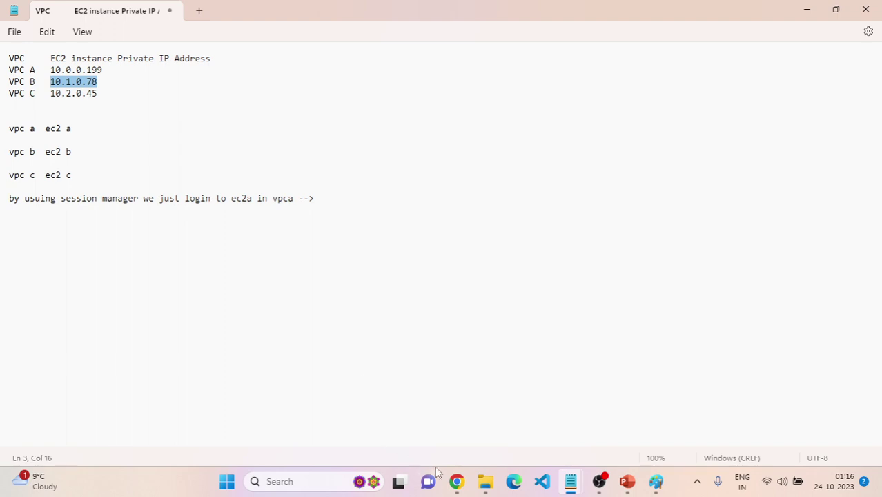
{"action": "mouse_move", "coordinate": [457, 481]}
{"action": "left_click", "coordinate": [525, 407]}
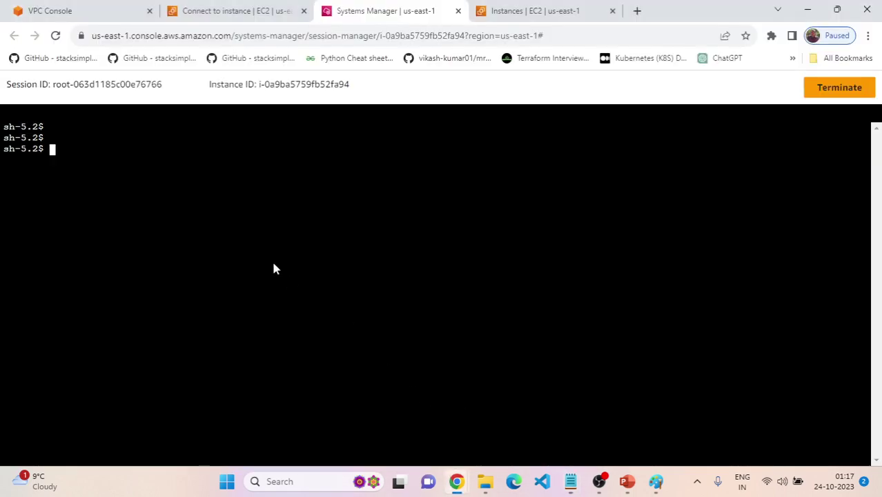
Add the test line "vpc a --> ec2 a --> connect --> vpc b Ec2 B ---> o/p" at the end of the Notepad notes
{"action": "key", "text": "alt+Tab"}
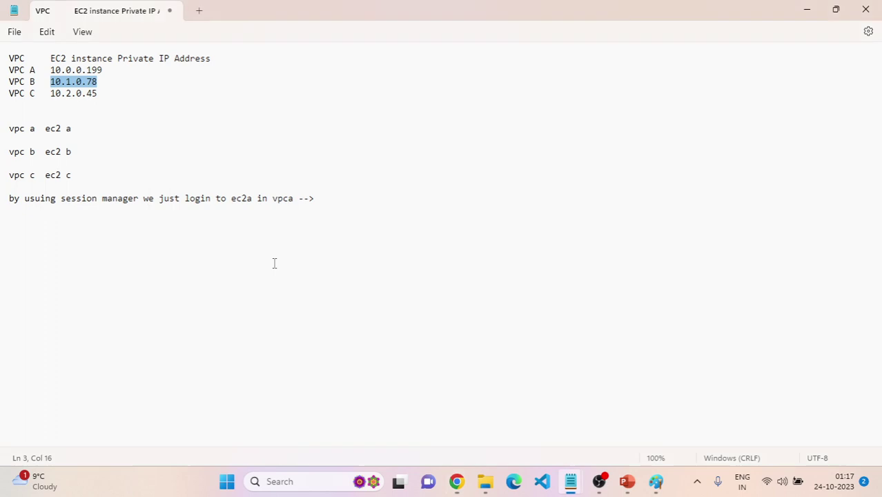
{"action": "left_click", "coordinate": [317, 207]}
{"action": "key", "text": "Return"}
{"action": "key", "text": "Return"}
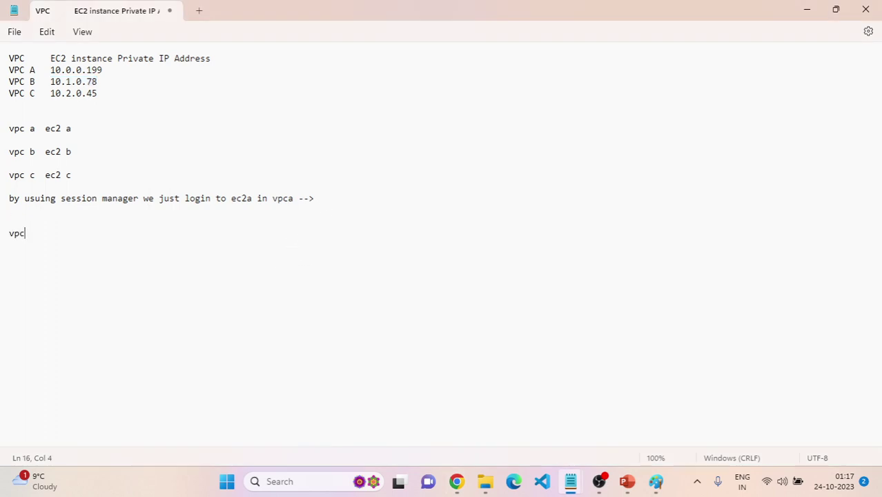
{"action": "type", "text": "vpc a --> ec2 a --> connect --"}
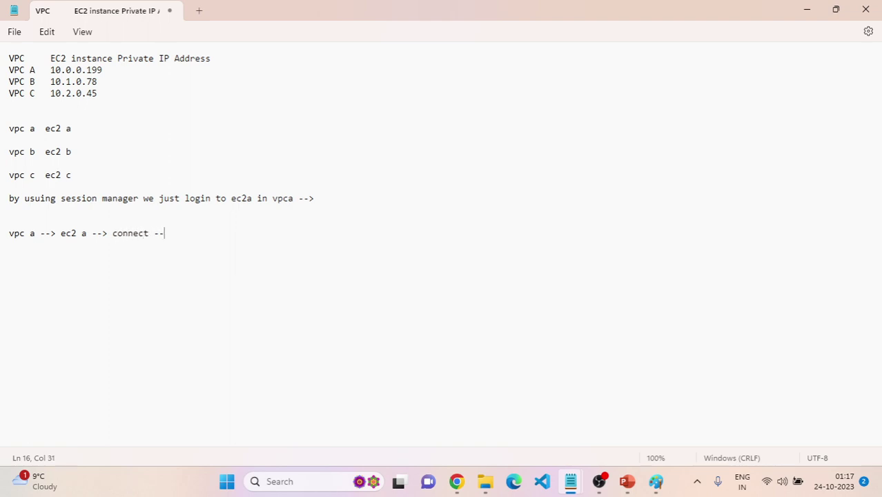
{"action": "type", "text": "> vpc b Ece"}
{"action": "type", "text": " B ---> o/p"}
Add the test line "vpc a--> ec2 a--> connect ---> vpc c ec2 c--> o/p" at the end of the Notepad notes
{"action": "key", "text": "Return"}
{"action": "type", "text": "vpc a"}
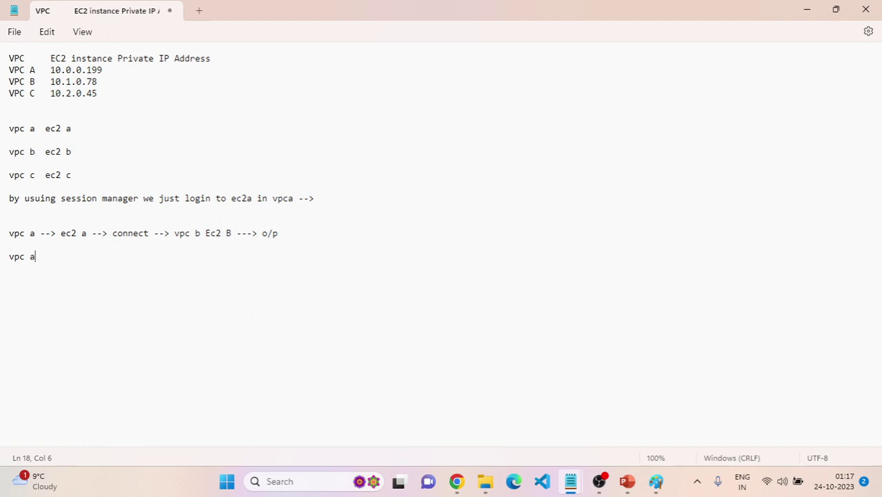
{"action": "type", "text": "--> ec2 a--> connect ---> c"}
{"action": "key", "text": "BackSpace"}
{"action": "type", "text": "vpc "}
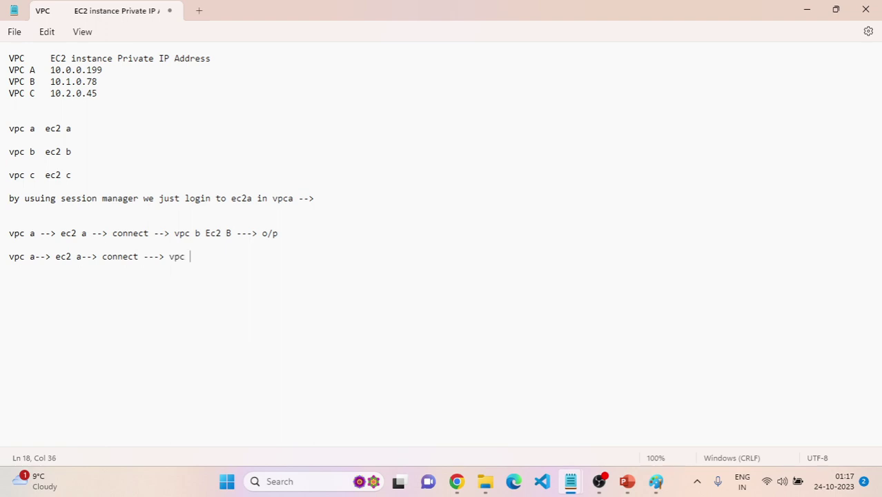
{"action": "type", "text": "c ec2 c--> o/p"}
Copy the VPC B address 10.1.0.78 from the notes, ping it from the Session Manager terminal, and stop the ping
{"action": "left_click_drag", "start_coordinate": [97, 82], "coordinate": [52, 83]}
{"action": "key", "text": "ctrl+c"}
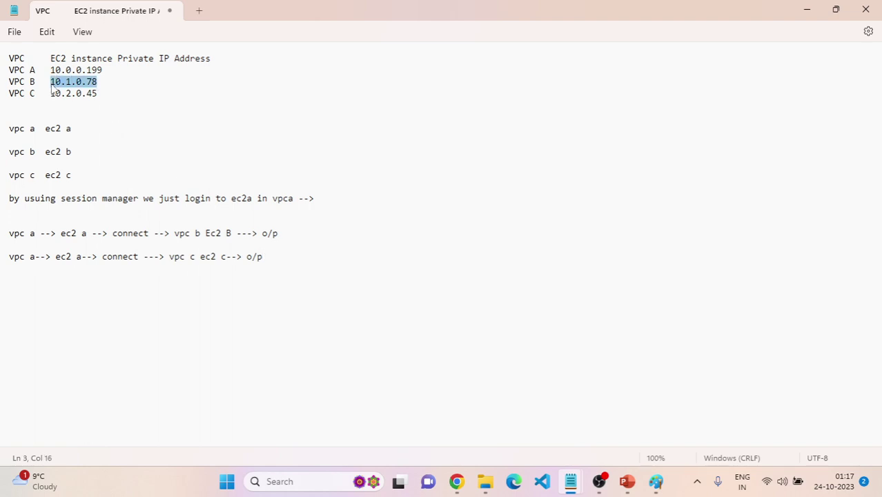
{"action": "key", "text": "alt+Tab"}
{"action": "type", "text": "ping"}
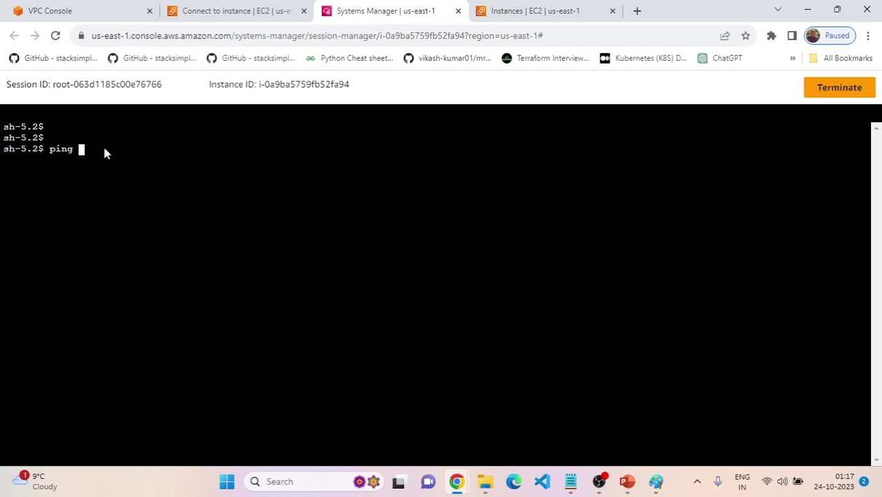
{"action": "right_click", "coordinate": [105, 150]}
{"action": "left_click", "coordinate": [122, 244]}
{"action": "key", "text": "Return"}
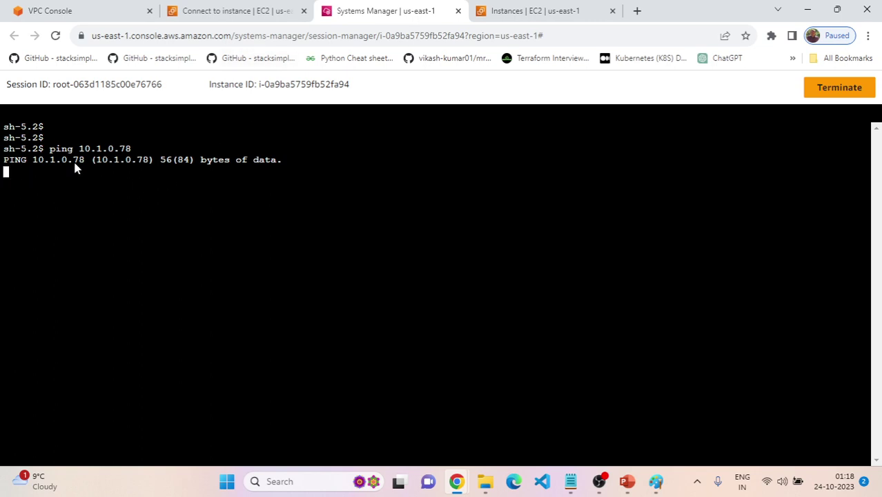
{"action": "key", "text": "ctrl+c"}
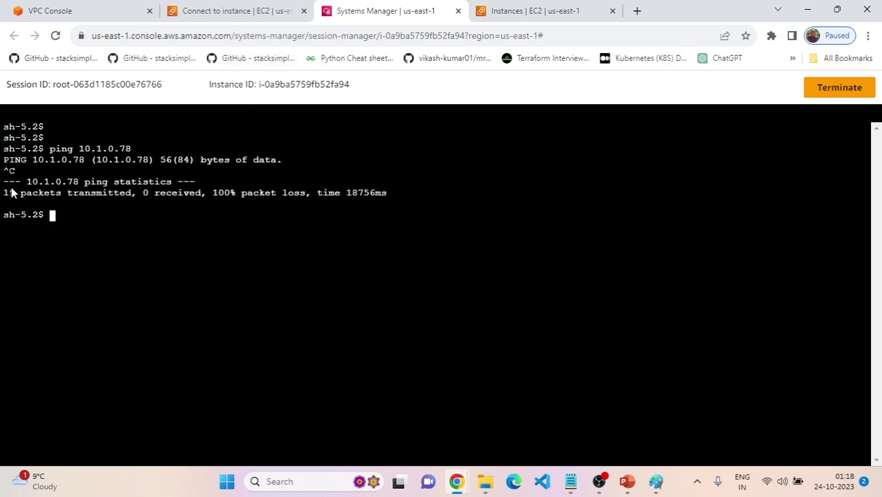
Examine the transmitted, received and packet loss figures in the ping statistics for the VPC B instance
{"action": "left_click_drag", "start_coordinate": [6, 197], "coordinate": [132, 197]}
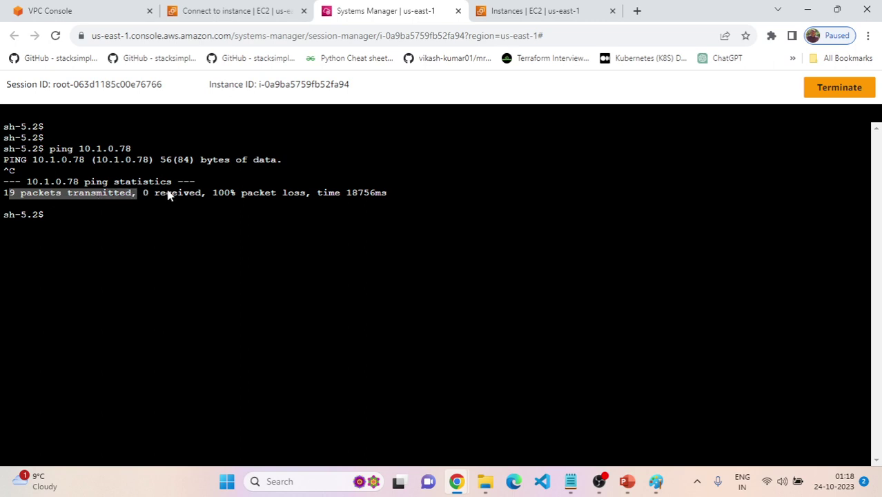
{"action": "left_click", "coordinate": [165, 197]}
{"action": "left_click_drag", "start_coordinate": [226, 187], "coordinate": [294, 197]}
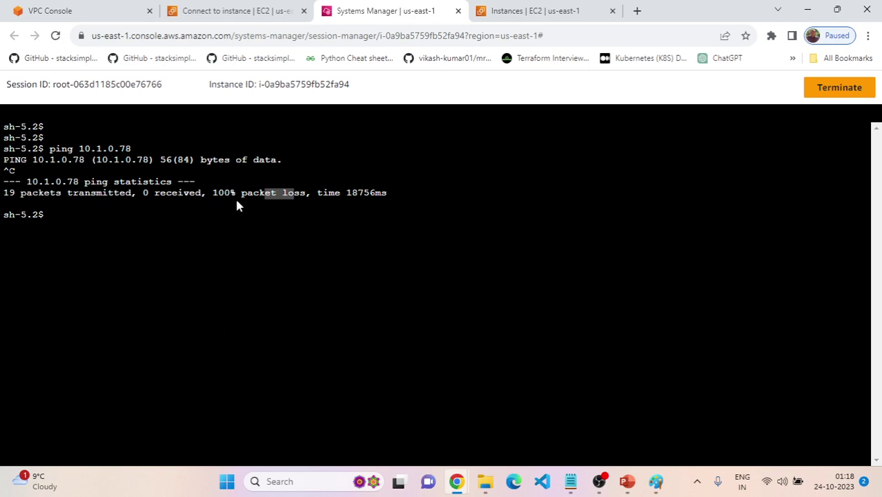
{"action": "left_click_drag", "start_coordinate": [408, 195], "coordinate": [1, 188]}
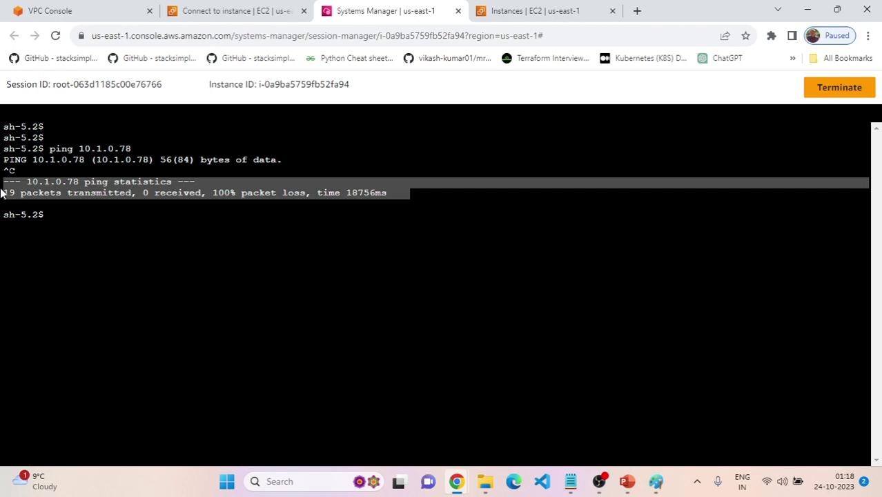
In Notepad, append "--> data loss" to the VPC B test line and "->>" to the VPC C test line
{"action": "key", "text": "alt+Tab"}
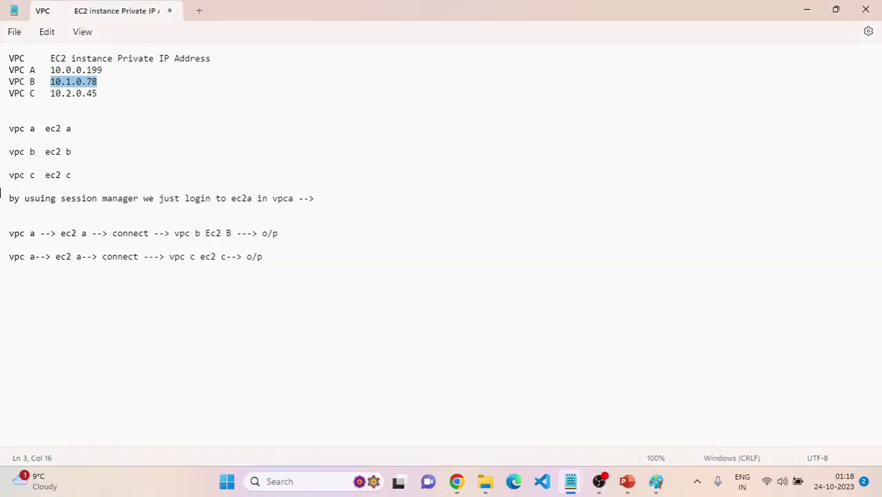
{"action": "left_click", "coordinate": [297, 231]}
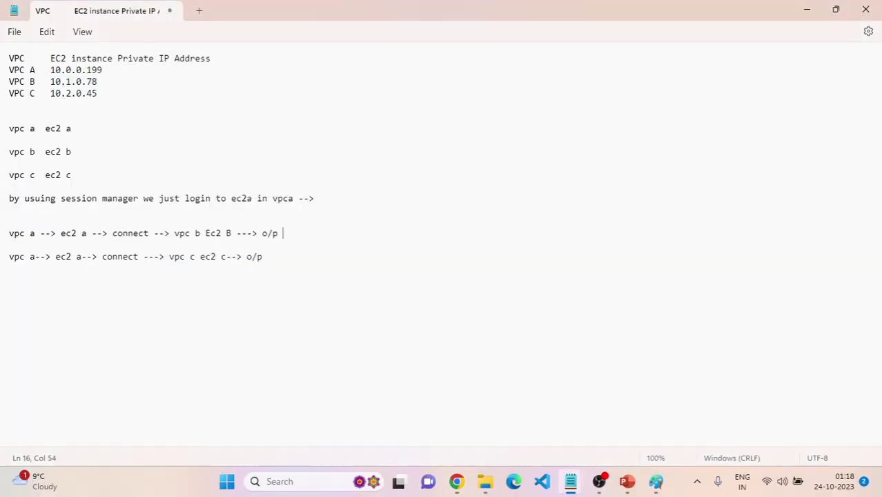
{"action": "type", "text": "--> data loss"}
Ping the VPC C address 10.2.0.45 from the Session Manager terminal, stop the ping, and check its packet loss statistics
{"action": "left_click_drag", "start_coordinate": [98, 93], "coordinate": [51, 97]}
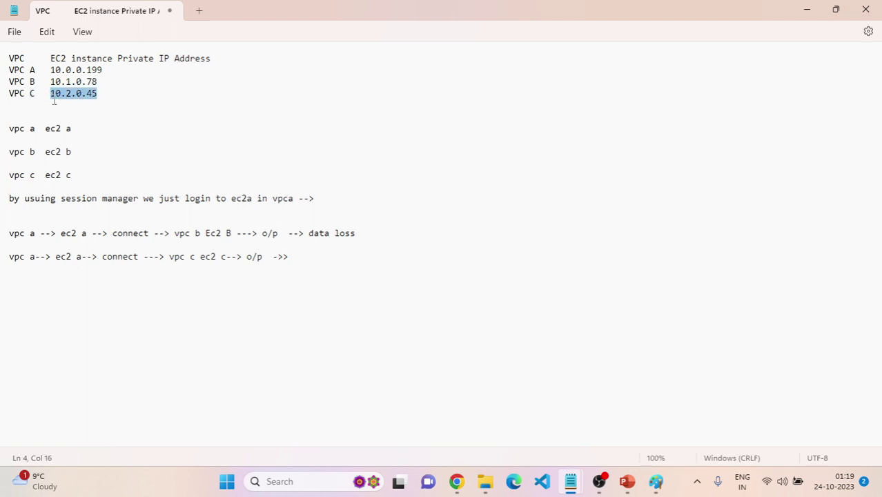
{"action": "key", "text": "alt+Tab"}
{"action": "left_click", "coordinate": [171, 277]}
{"action": "key", "text": "Return"}
{"action": "key", "text": "Return"}
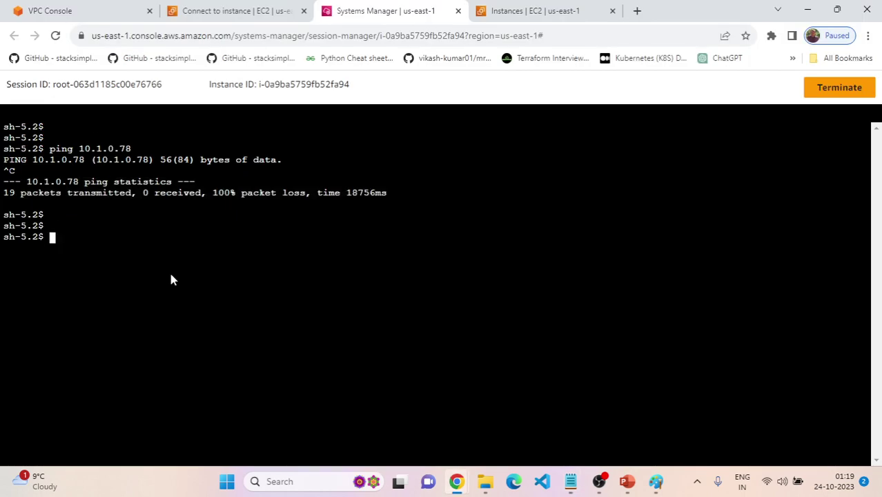
{"action": "type", "text": "ping"}
{"action": "right_click", "coordinate": [178, 268]}
{"action": "left_click", "coordinate": [228, 164]}
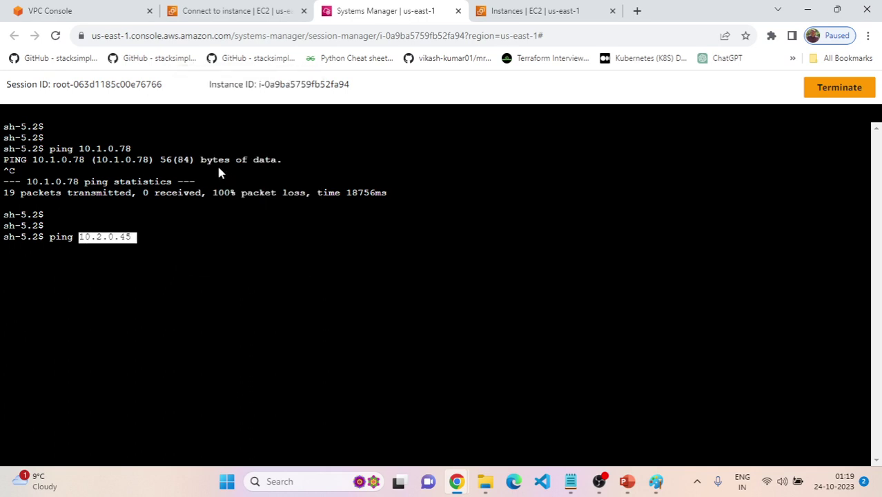
{"action": "key", "text": "Return"}
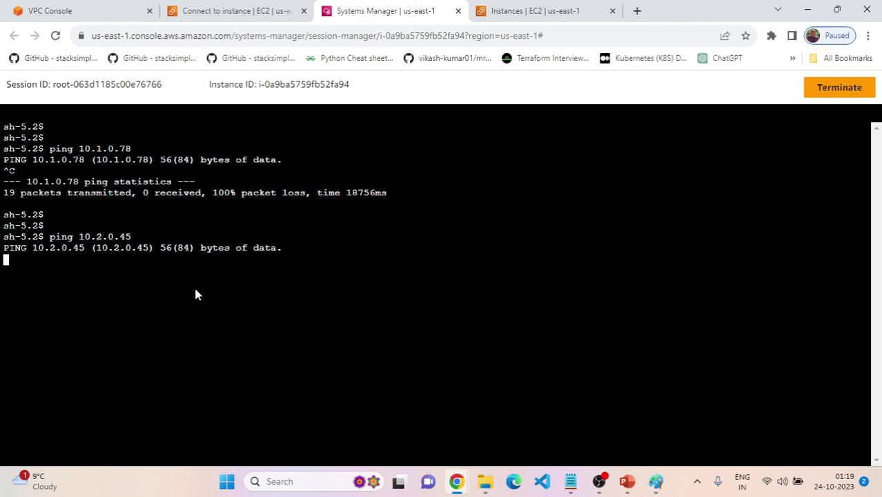
{"action": "key", "text": "ctrl+c"}
{"action": "left_click_drag", "start_coordinate": [188, 284], "coordinate": [295, 284]}
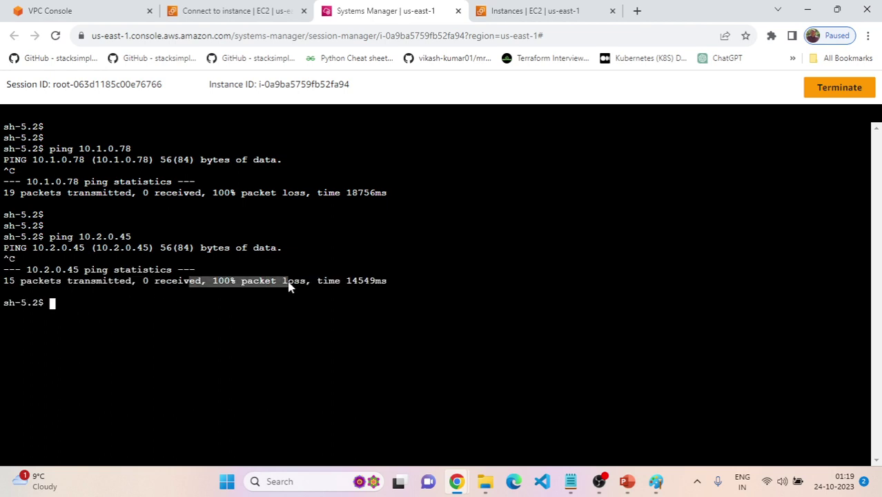
Complete the VPC C test line in Notepad with "data loss" and review the connection notes
{"action": "key", "text": "alt+Tab"}
{"action": "left_click", "coordinate": [351, 268]}
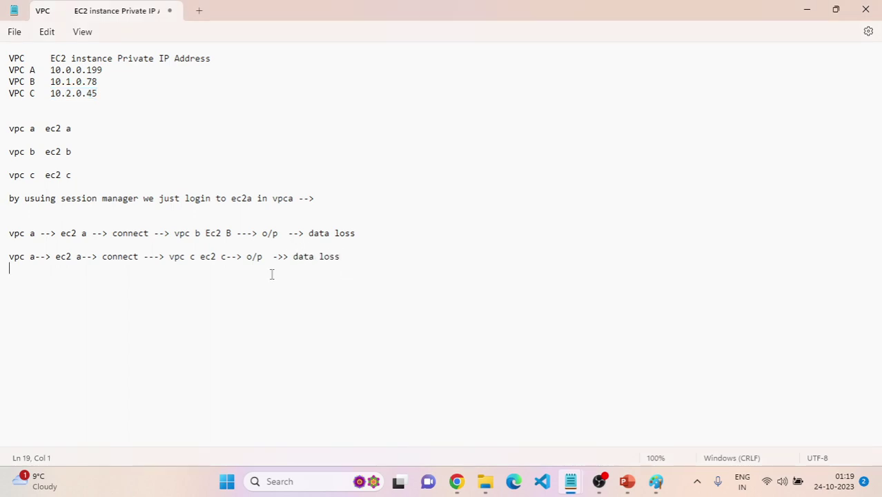
{"action": "left_click_drag", "start_coordinate": [341, 264], "coordinate": [2, 187]}
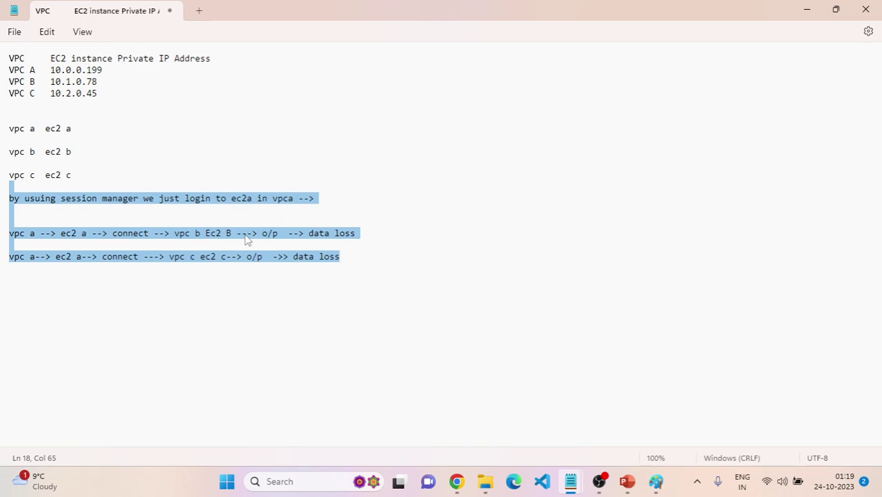
Return to the workshop guide in Chrome and proceed to the Lab 1.2: VPC Peering page
{"action": "key", "text": "alt+Tab"}
{"action": "key", "text": "alt+Tab"}
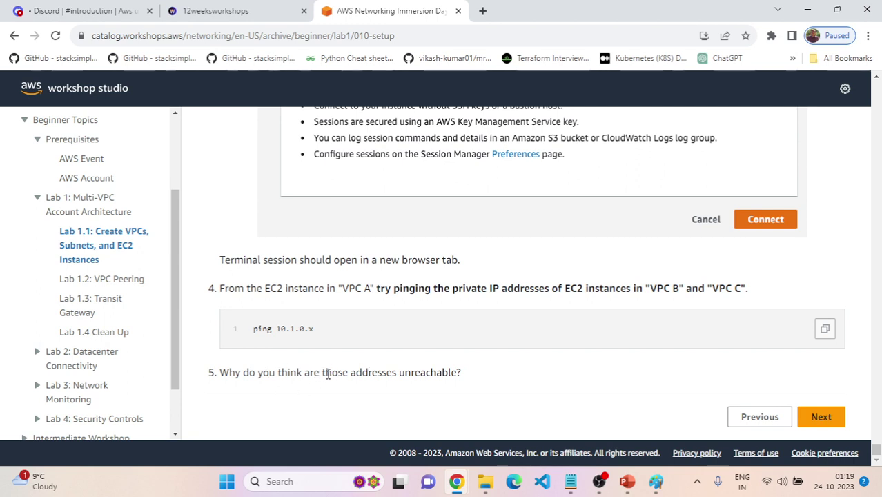
{"action": "left_click", "coordinate": [820, 415]}
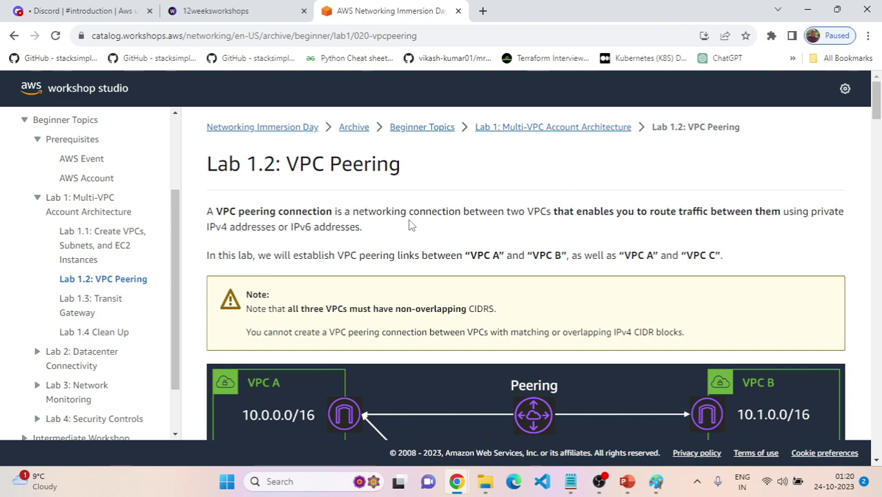
Read the VPC peering introduction, the non-overlapping CIDR note, the peering diagram and the first Setup VPC Peering instructions
{"action": "left_click_drag", "start_coordinate": [208, 226], "coordinate": [234, 228]}
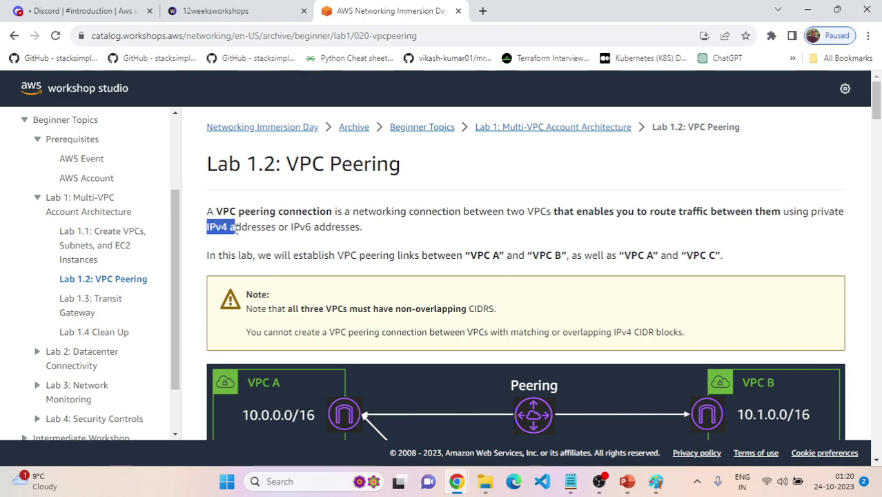
{"action": "scroll", "coordinate": [271, 241], "scroll_direction": "down", "scroll_amount": 1}
{"action": "scroll", "coordinate": [272, 255], "scroll_direction": "down", "scroll_amount": 3}
{"action": "scroll", "coordinate": [296, 266], "scroll_direction": "up", "scroll_amount": 4}
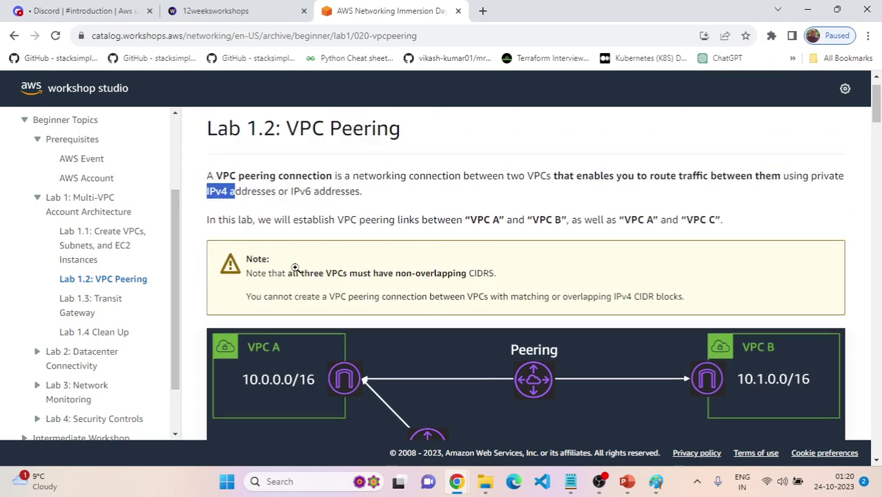
{"action": "left_click_drag", "start_coordinate": [289, 163], "coordinate": [428, 172]}
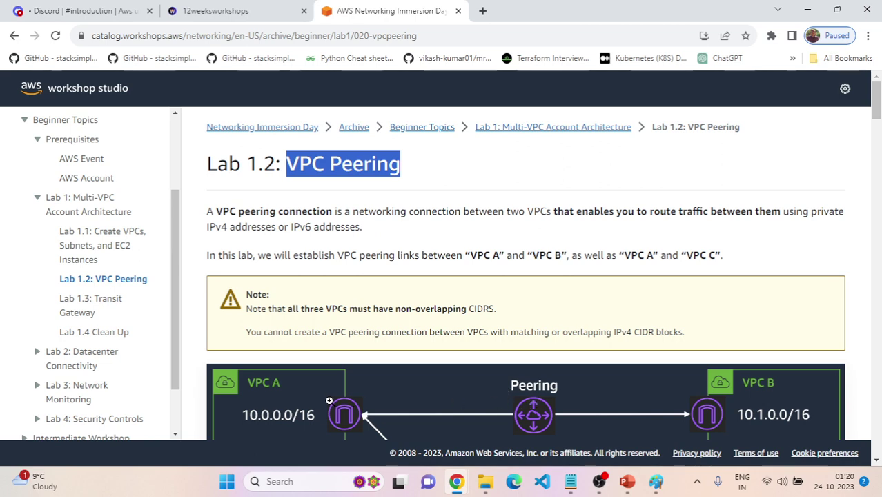
{"action": "scroll", "coordinate": [324, 386], "scroll_direction": "down", "scroll_amount": 1}
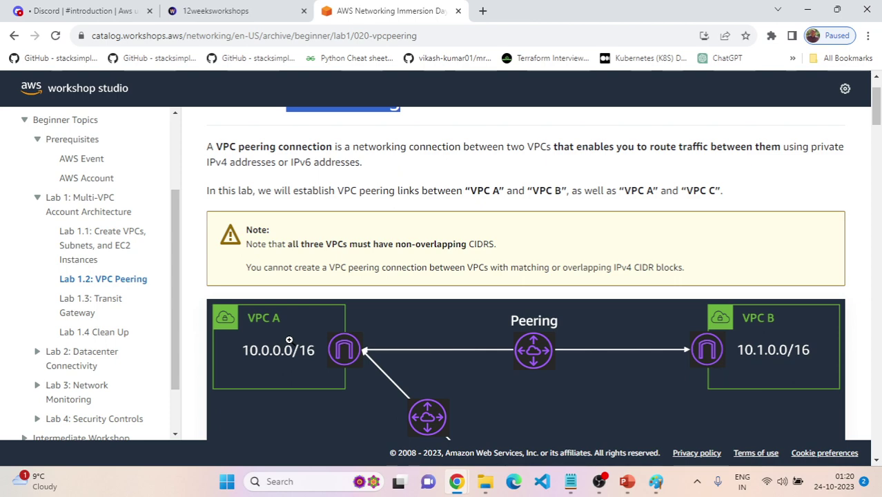
{"action": "scroll", "coordinate": [290, 339], "scroll_direction": "down", "scroll_amount": 1}
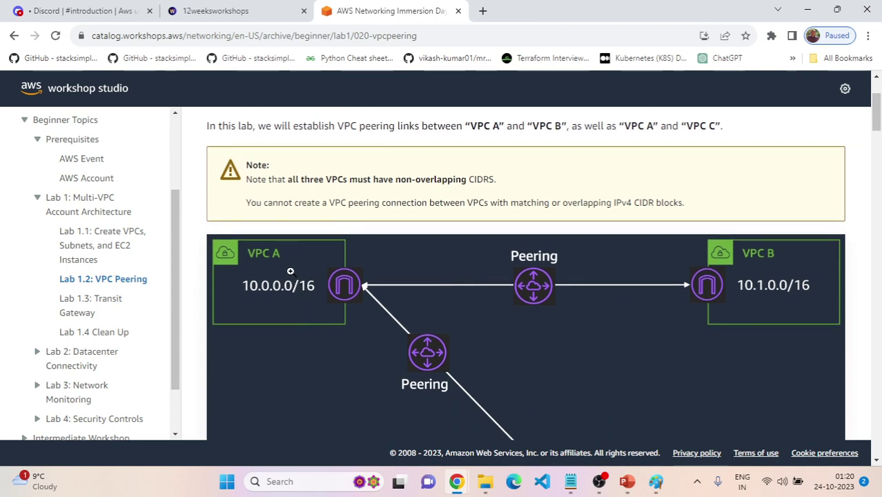
{"action": "scroll", "coordinate": [291, 271], "scroll_direction": "down", "scroll_amount": 2}
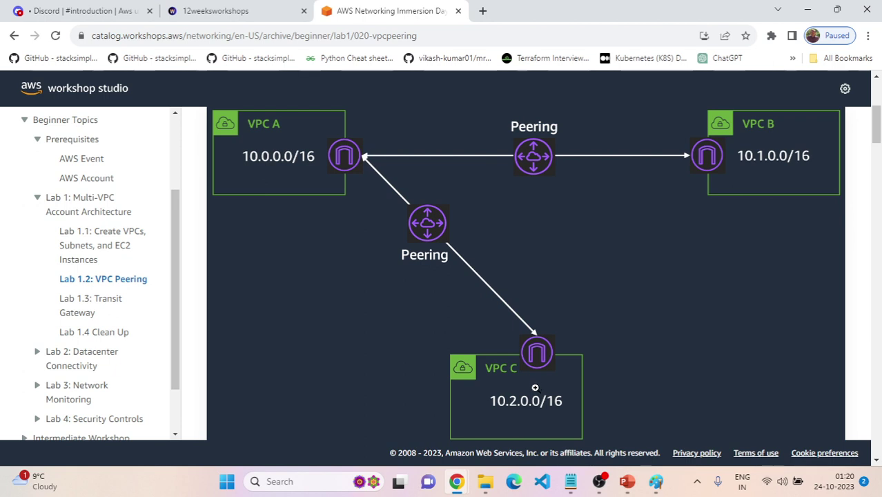
{"action": "scroll", "coordinate": [536, 388], "scroll_direction": "up", "scroll_amount": 1}
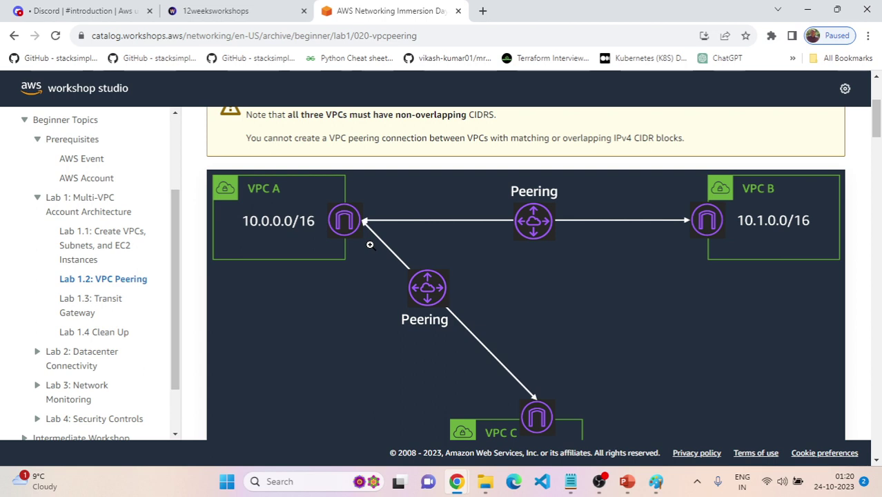
{"action": "scroll", "coordinate": [370, 244], "scroll_direction": "up", "scroll_amount": 2}
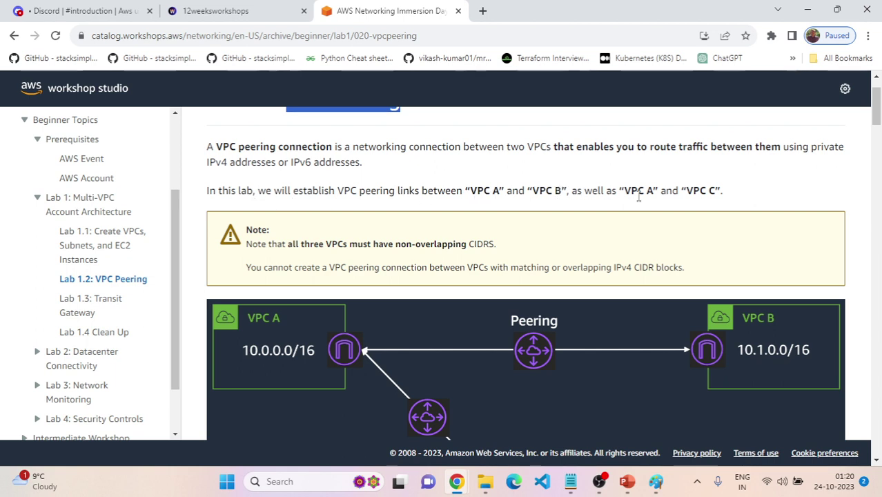
{"action": "scroll", "coordinate": [690, 201], "scroll_direction": "down", "scroll_amount": 1}
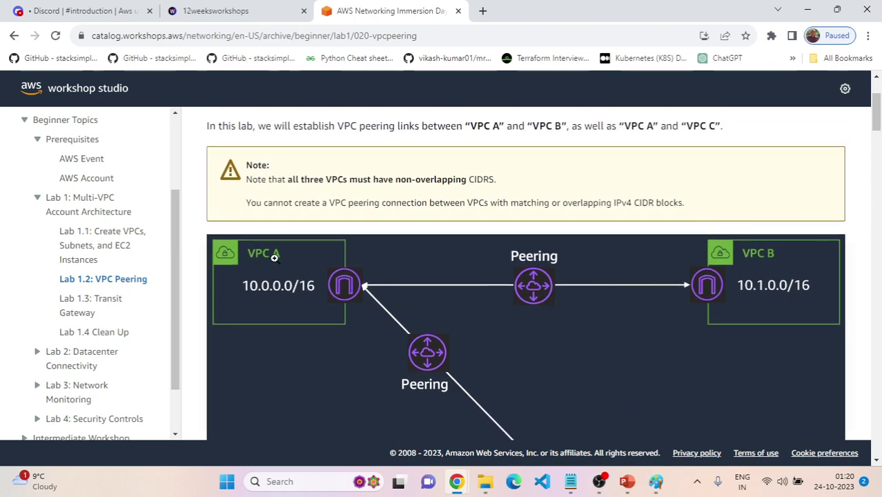
{"action": "scroll", "coordinate": [713, 291], "scroll_direction": "down", "scroll_amount": 2}
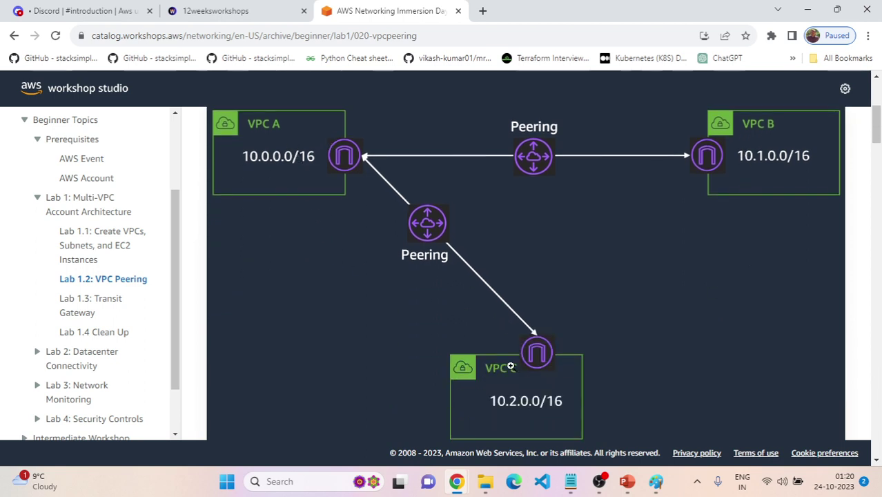
{"action": "scroll", "coordinate": [518, 382], "scroll_direction": "down", "scroll_amount": 4}
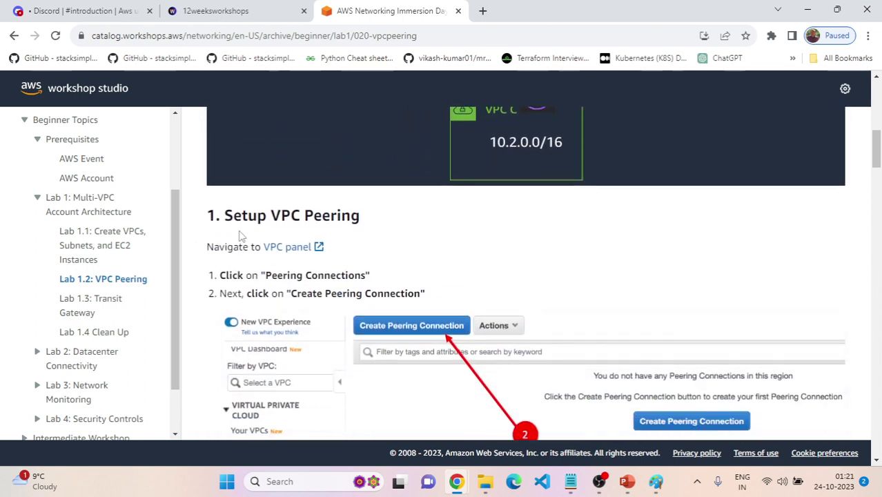
{"action": "scroll", "coordinate": [442, 230], "scroll_direction": "down", "scroll_amount": 2}
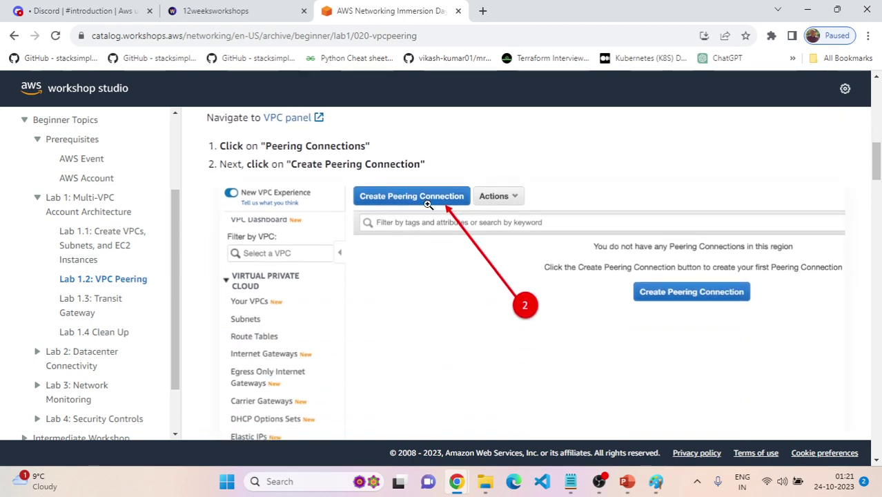
Switch from the workshop guide to the AWS console browser window and bring up the VPC console page
{"action": "key", "text": "alt+Tab"}
{"action": "key", "text": "alt+Tab"}
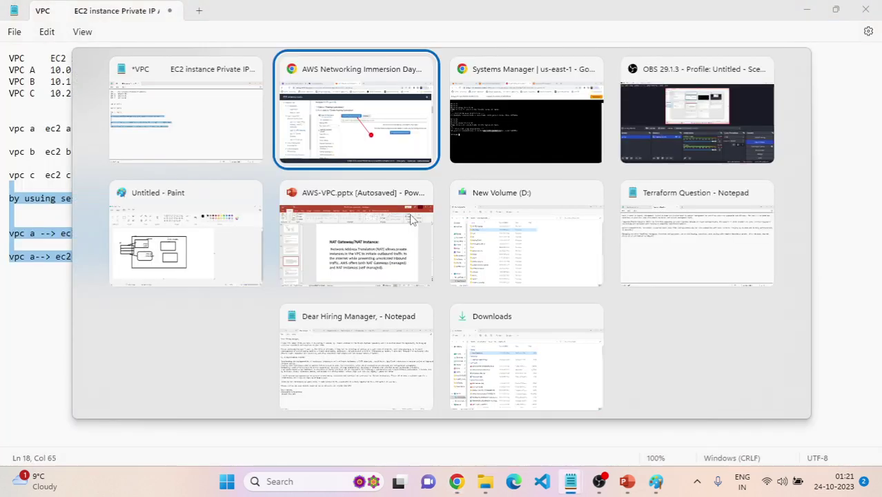
{"action": "key", "text": "alt+Tab"}
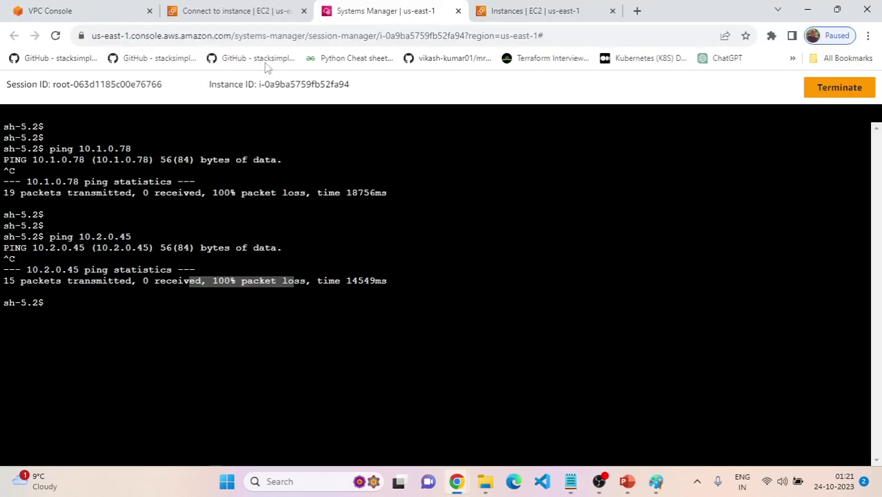
{"action": "left_click", "coordinate": [258, 15]}
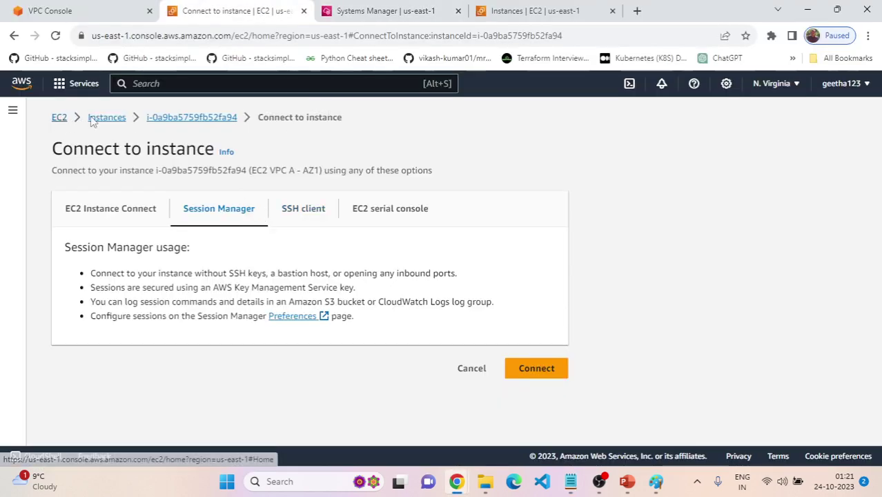
{"action": "left_click", "coordinate": [158, 83]}
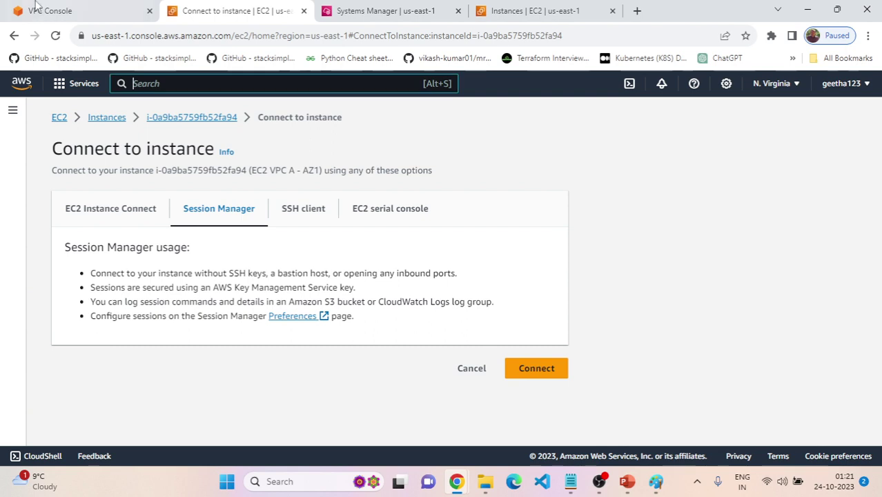
{"action": "left_click", "coordinate": [36, 6]}
Open the VPC service's peering connections list and start creating a new peering connection
{"action": "scroll", "coordinate": [65, 304], "scroll_direction": "down", "scroll_amount": 2}
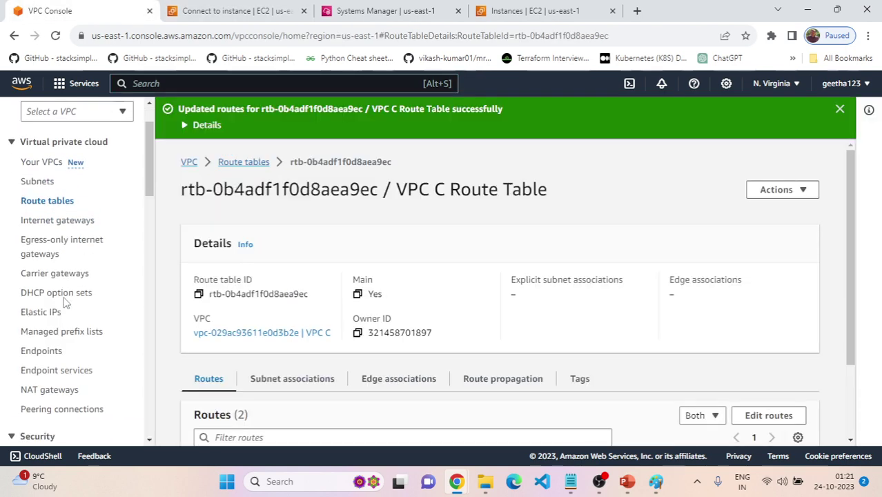
{"action": "scroll", "coordinate": [65, 303], "scroll_direction": "down", "scroll_amount": 3}
{"action": "scroll", "coordinate": [75, 331], "scroll_direction": "down", "scroll_amount": 5}
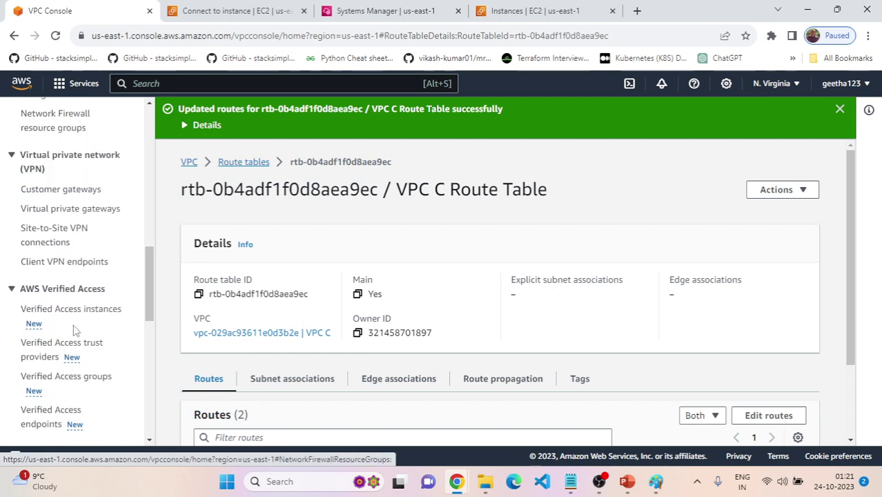
{"action": "scroll", "coordinate": [75, 332], "scroll_direction": "down", "scroll_amount": 5}
{"action": "scroll", "coordinate": [75, 331], "scroll_direction": "down", "scroll_amount": 4}
{"action": "scroll", "coordinate": [75, 331], "scroll_direction": "up", "scroll_amount": 6}
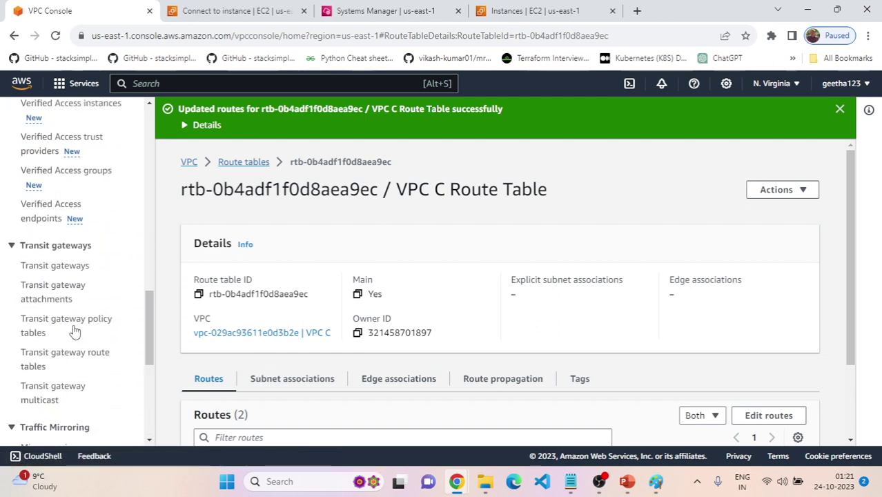
{"action": "scroll", "coordinate": [74, 332], "scroll_direction": "up", "scroll_amount": 8}
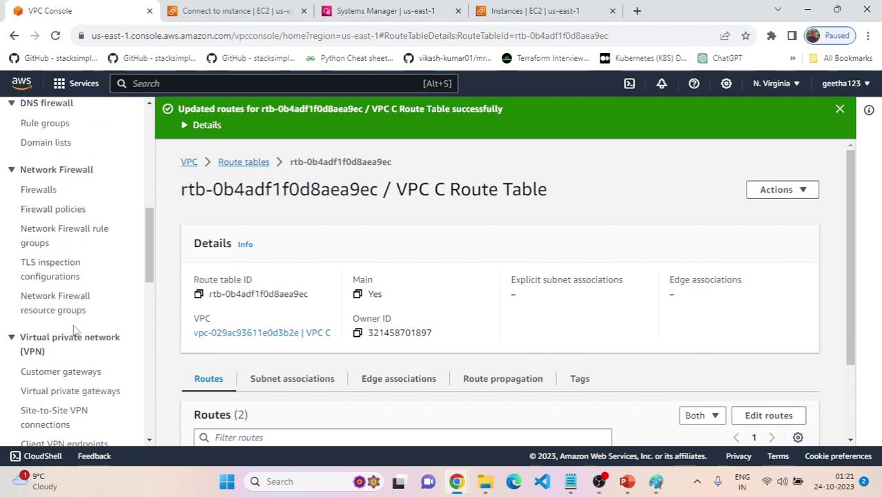
{"action": "scroll", "coordinate": [74, 332], "scroll_direction": "up", "scroll_amount": 4}
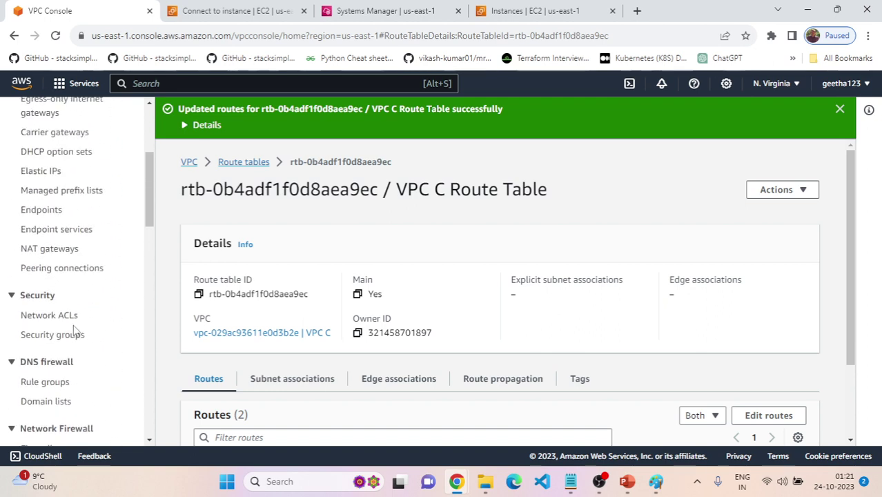
{"action": "scroll", "coordinate": [75, 330], "scroll_direction": "up", "scroll_amount": 3}
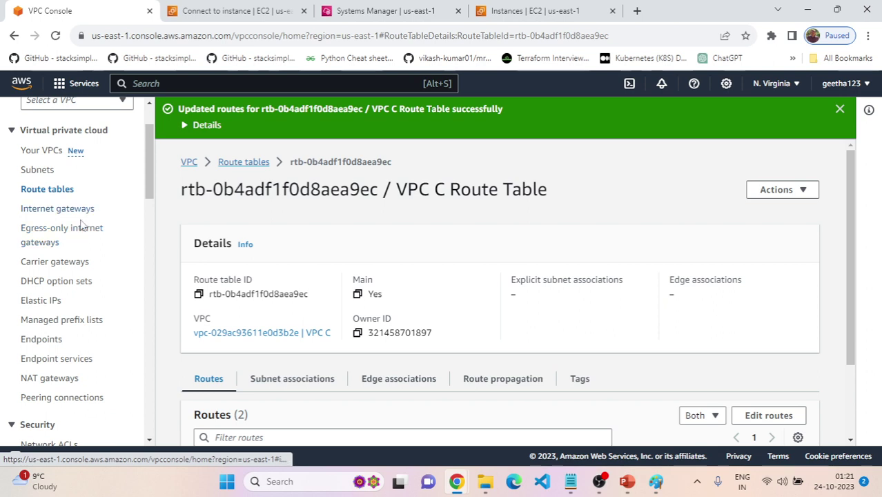
{"action": "left_click", "coordinate": [71, 405]}
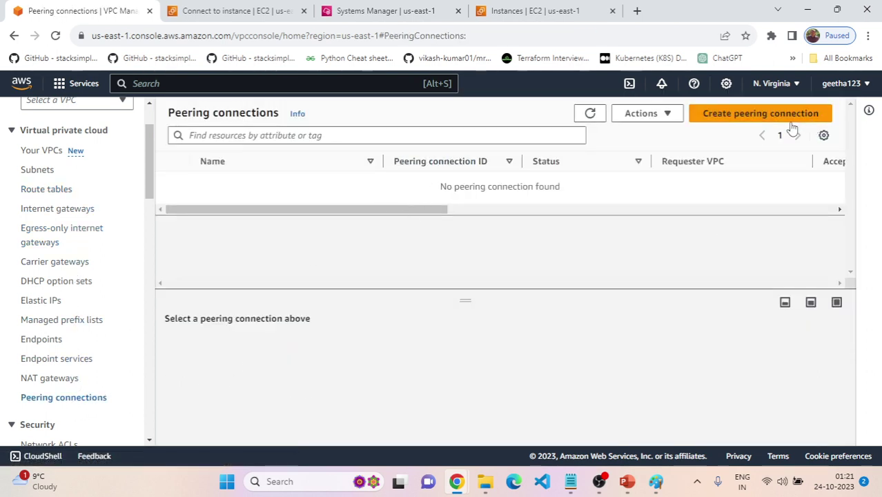
{"action": "left_click", "coordinate": [793, 122]}
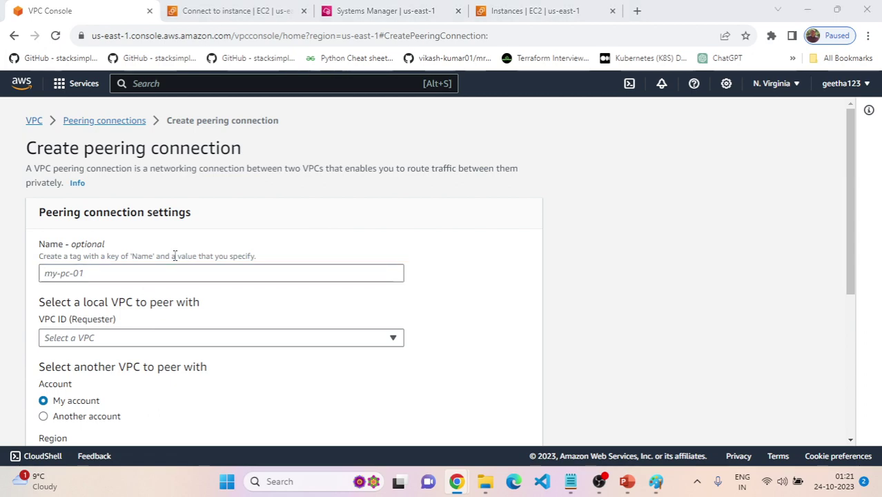
Switch to the workshop guide and read the Lab 1.2 peering diagram and the instructions for the name, requester and accepter settings
{"action": "key", "text": "alt+Tab"}
{"action": "key", "text": "alt+Tab"}
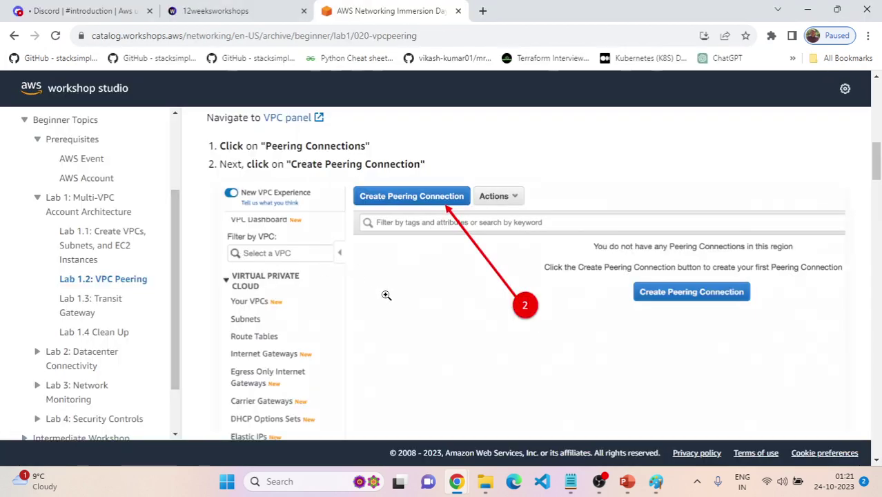
{"action": "scroll", "coordinate": [387, 297], "scroll_direction": "down", "scroll_amount": 2}
{"action": "key", "text": "alt+Tab"}
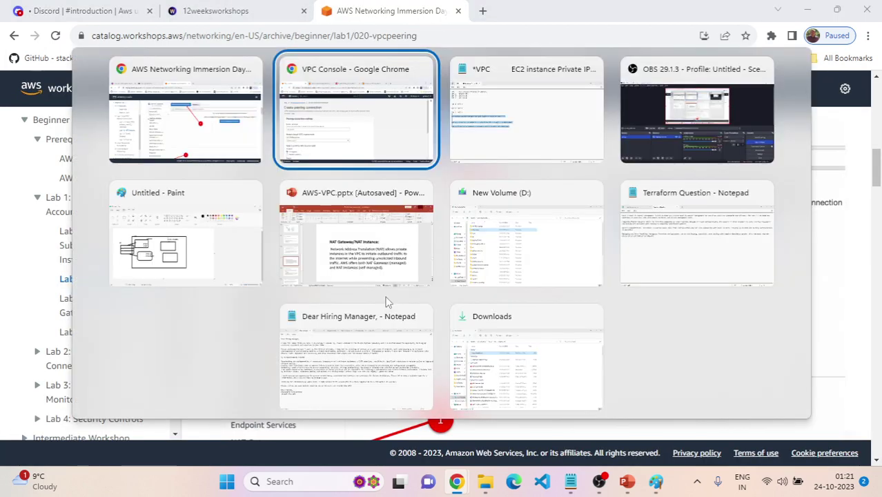
{"action": "key", "text": "alt+Tab"}
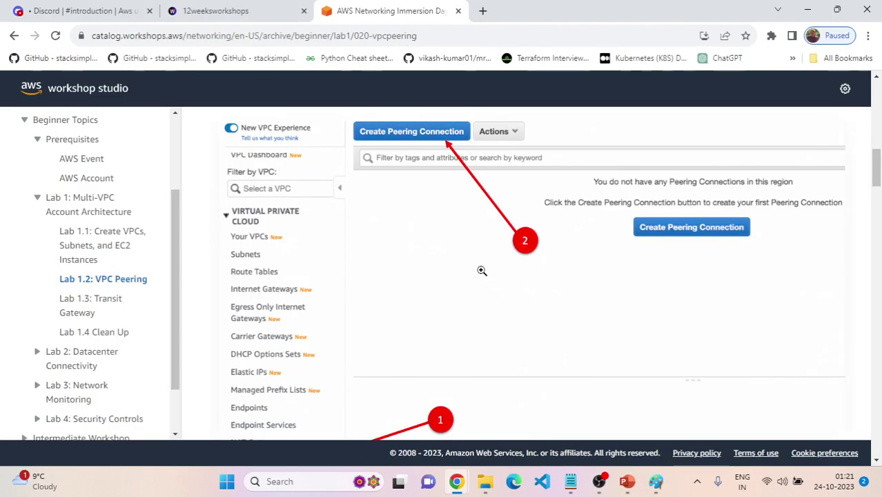
{"action": "scroll", "coordinate": [467, 296], "scroll_direction": "down", "scroll_amount": 1}
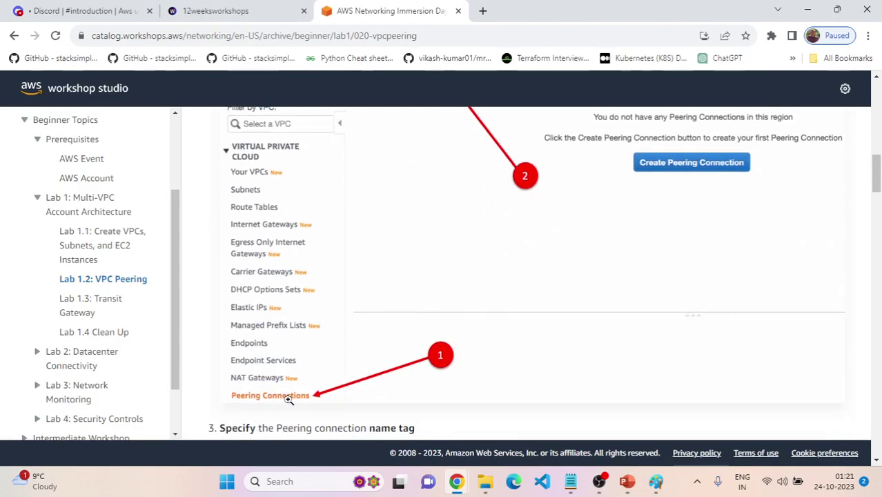
{"action": "scroll", "coordinate": [479, 378], "scroll_direction": "up", "scroll_amount": 3}
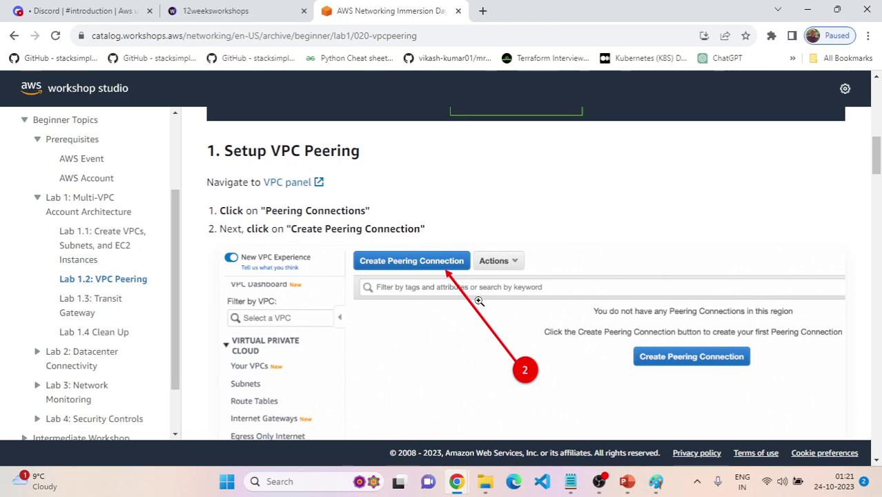
{"action": "scroll", "coordinate": [487, 373], "scroll_direction": "down", "scroll_amount": 6}
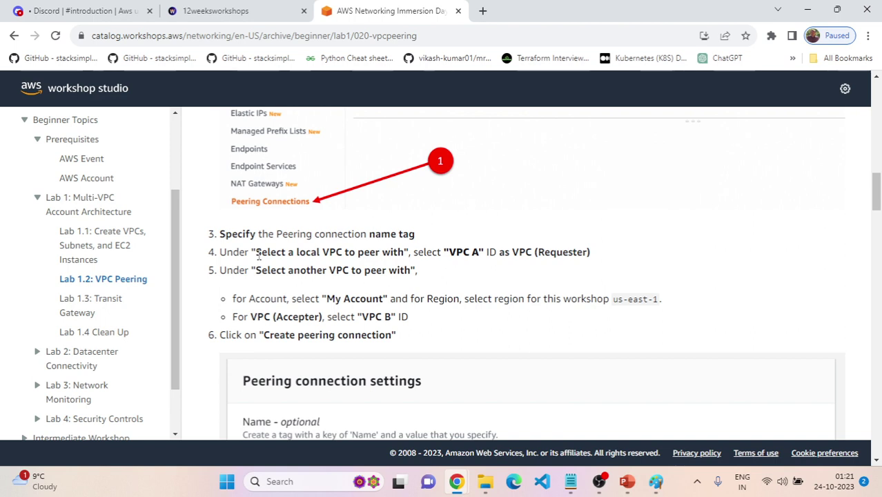
{"action": "scroll", "coordinate": [422, 285], "scroll_direction": "up", "scroll_amount": 10}
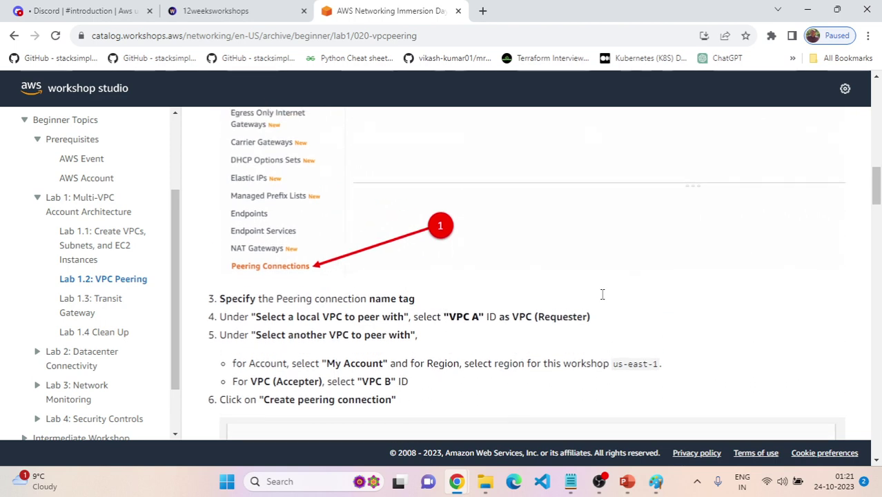
{"action": "scroll", "coordinate": [602, 295], "scroll_direction": "up", "scroll_amount": 3}
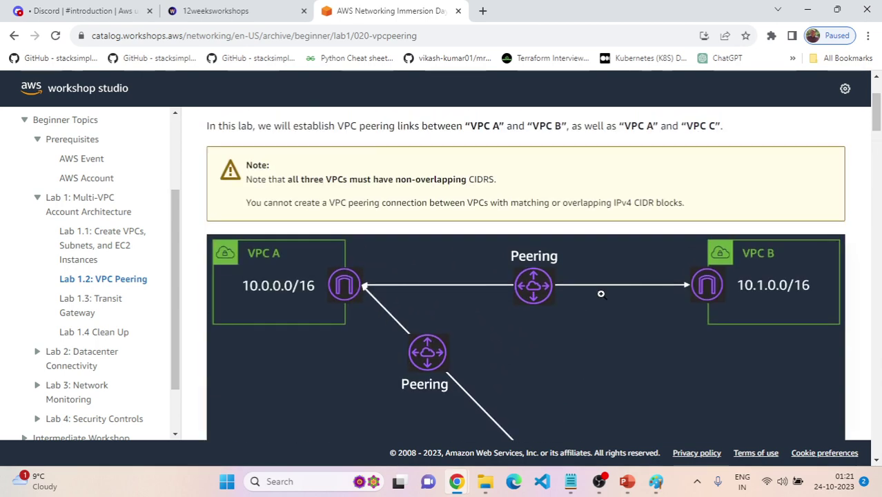
{"action": "scroll", "coordinate": [601, 294], "scroll_direction": "down", "scroll_amount": 6}
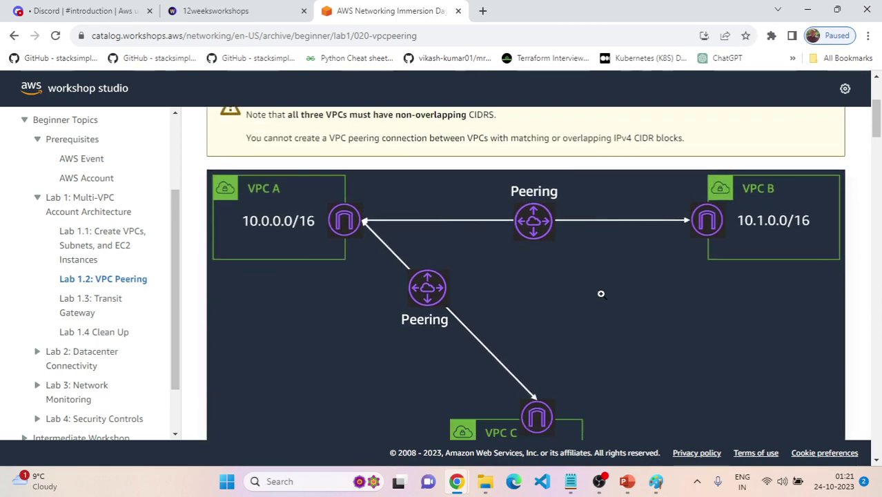
{"action": "scroll", "coordinate": [602, 295], "scroll_direction": "down", "scroll_amount": 8}
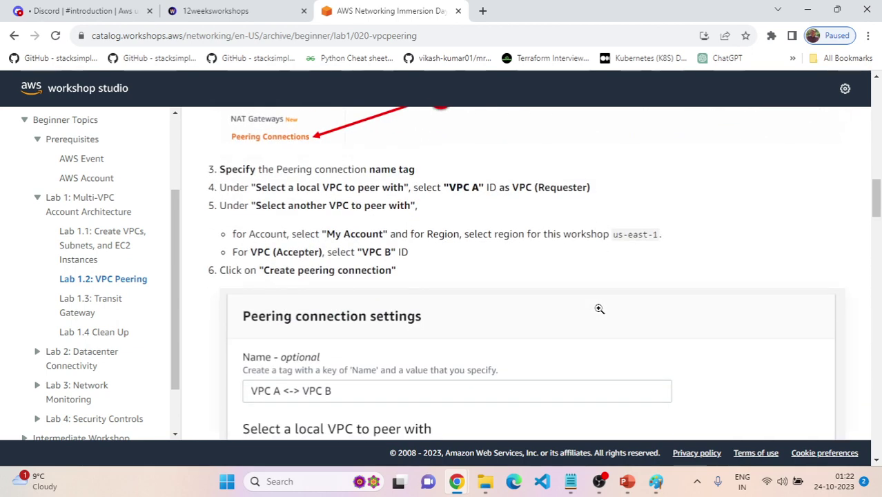
{"action": "scroll", "coordinate": [598, 306], "scroll_direction": "down", "scroll_amount": 1}
{"action": "scroll", "coordinate": [276, 332], "scroll_direction": "down", "scroll_amount": 1}
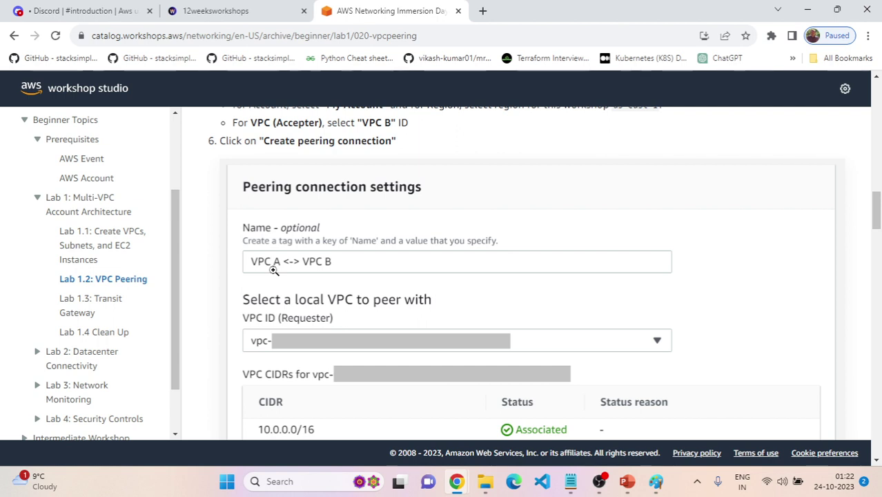
Return to the AWS console form and name the peering connection "VPC A <-> VPC B"
{"action": "key", "text": "alt+Tab"}
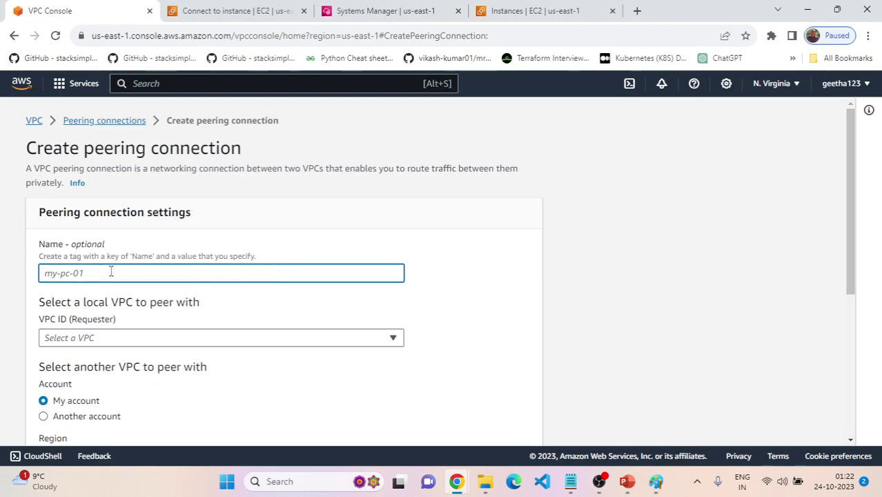
{"action": "type", "text": "V"}
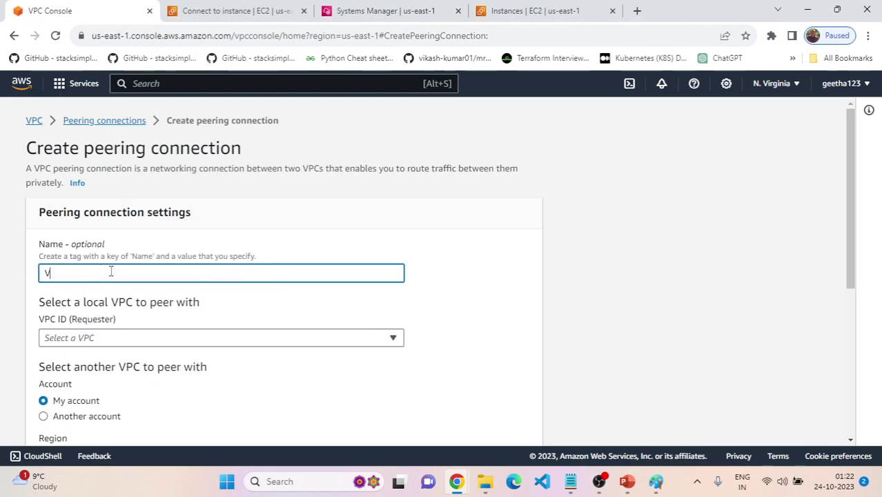
{"action": "type", "text": "PC A <-> VPC B"}
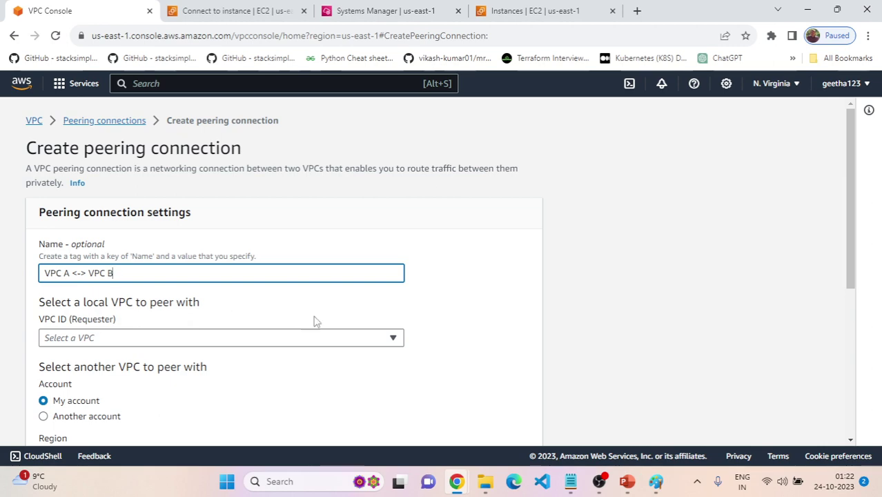
Check the requester setting in the workshop guide and choose VPC B as the local requester VPC in the console form
{"action": "scroll", "coordinate": [299, 317], "scroll_direction": "down", "scroll_amount": 1}
{"action": "left_click", "coordinate": [184, 276]}
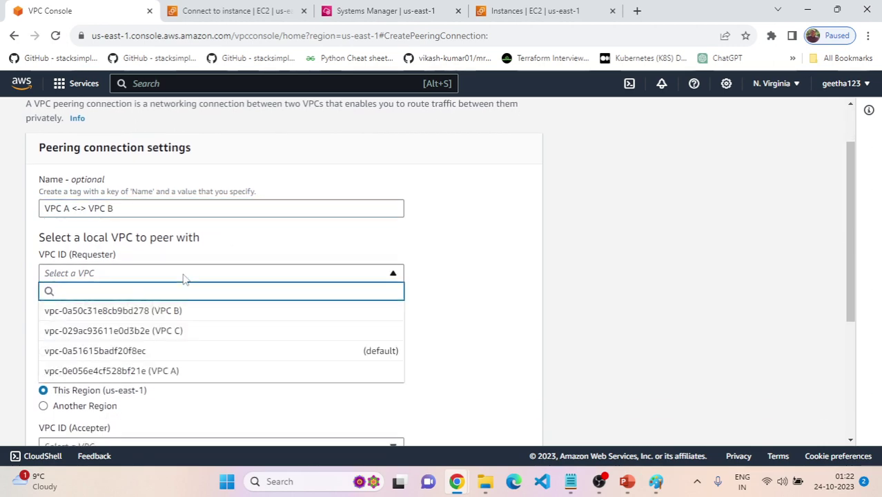
{"action": "left_click", "coordinate": [339, 233]}
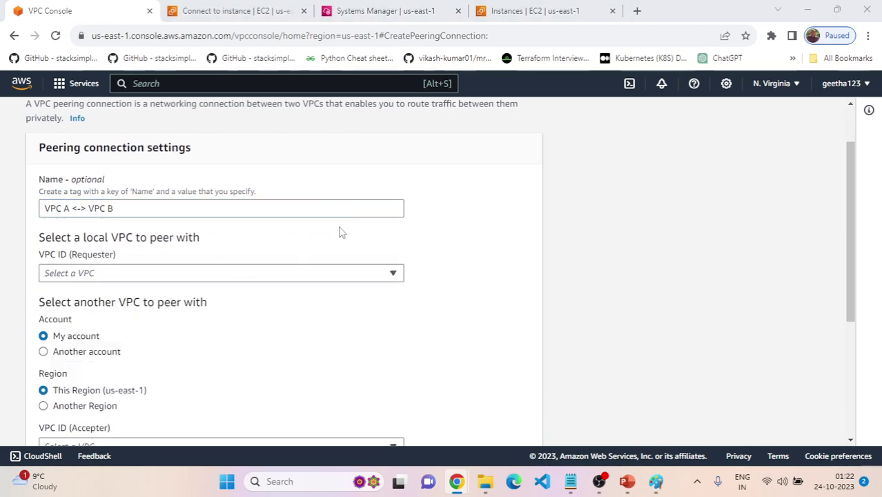
{"action": "key", "text": "alt+Tab"}
{"action": "scroll", "coordinate": [357, 275], "scroll_direction": "down", "scroll_amount": 3}
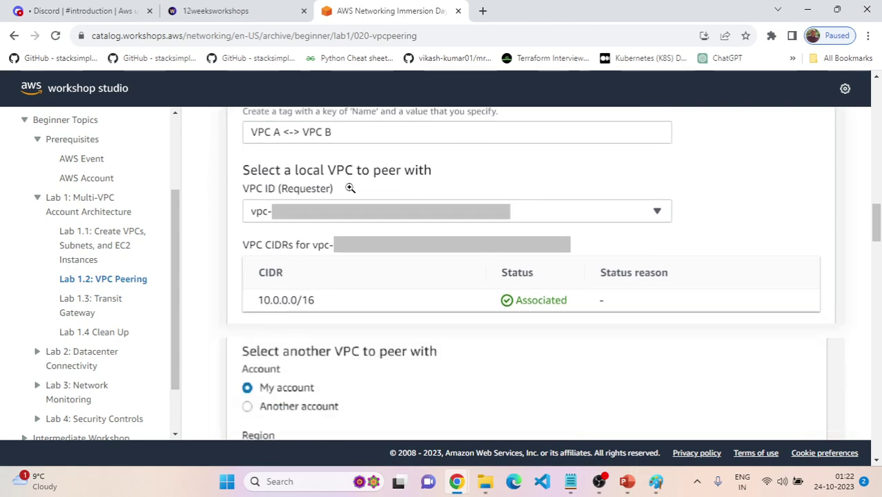
{"action": "key", "text": "alt+Tab"}
{"action": "left_click", "coordinate": [122, 274]}
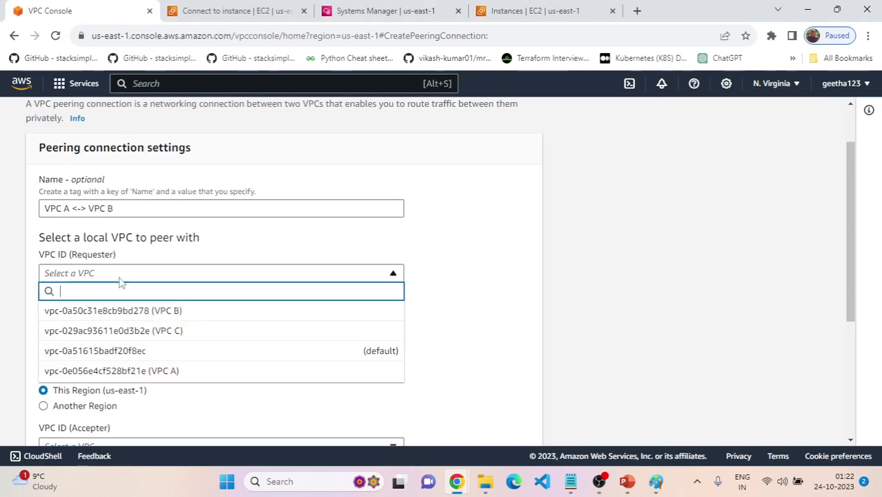
{"action": "left_click", "coordinate": [192, 311]}
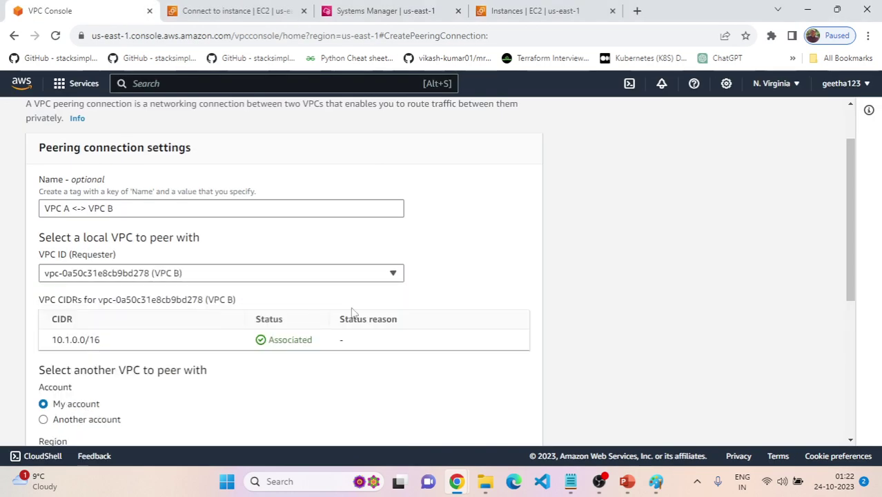
{"action": "scroll", "coordinate": [451, 314], "scroll_direction": "down", "scroll_amount": 1}
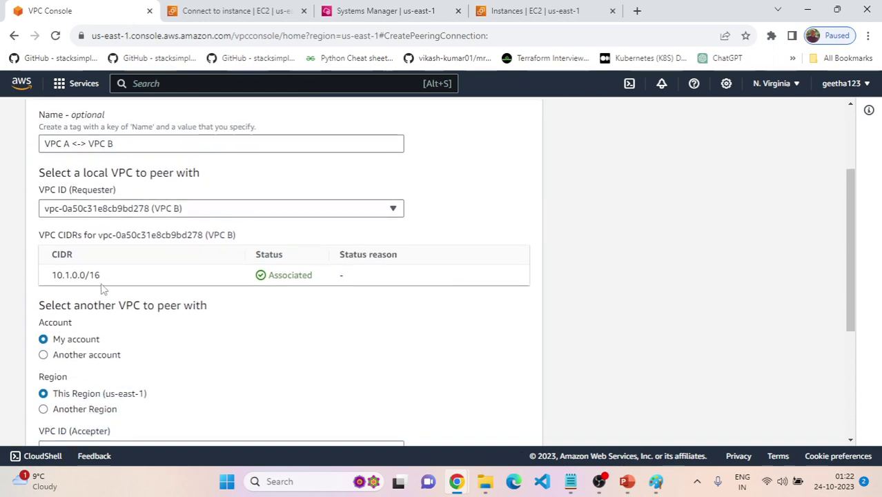
Review the guide's CIDR, account, region and accepter settings, and return to the second VPC's section of the console form
{"action": "key", "text": "alt+Tab"}
{"action": "scroll", "coordinate": [327, 314], "scroll_direction": "down", "scroll_amount": 1}
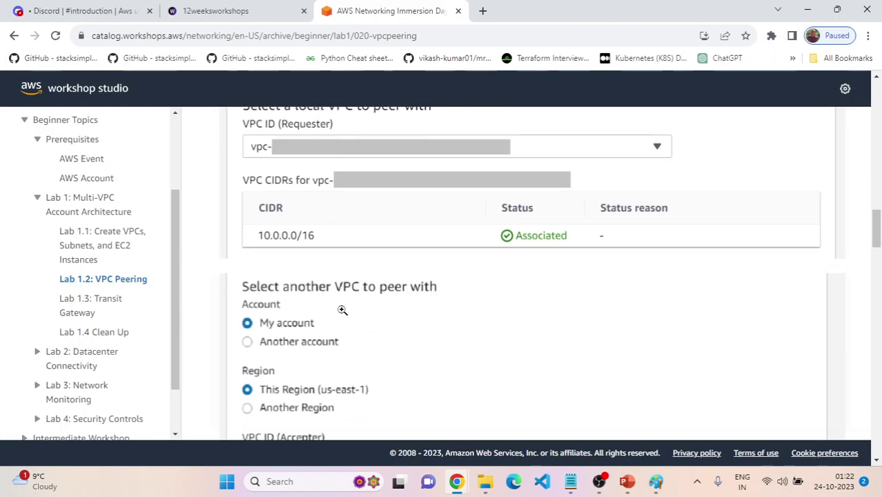
{"action": "scroll", "coordinate": [381, 314], "scroll_direction": "down", "scroll_amount": 1}
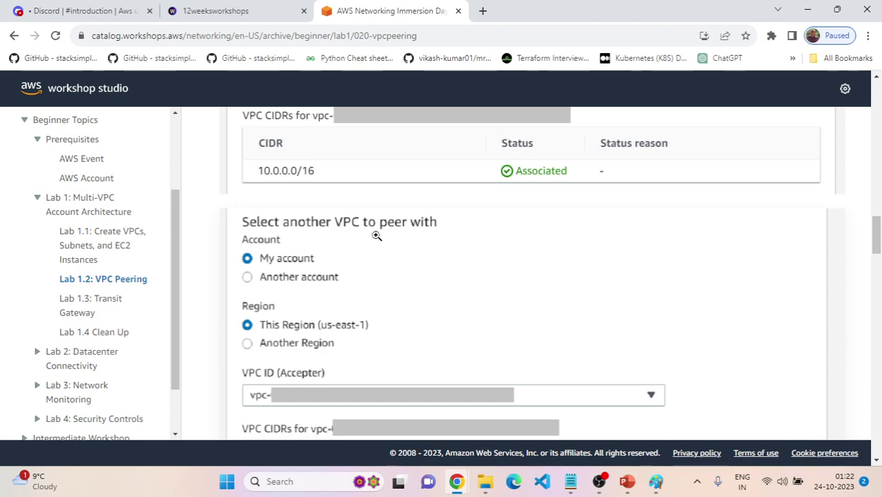
{"action": "scroll", "coordinate": [375, 236], "scroll_direction": "down", "scroll_amount": 1}
{"action": "key", "text": "alt+Tab"}
{"action": "scroll", "coordinate": [119, 314], "scroll_direction": "down", "scroll_amount": 1}
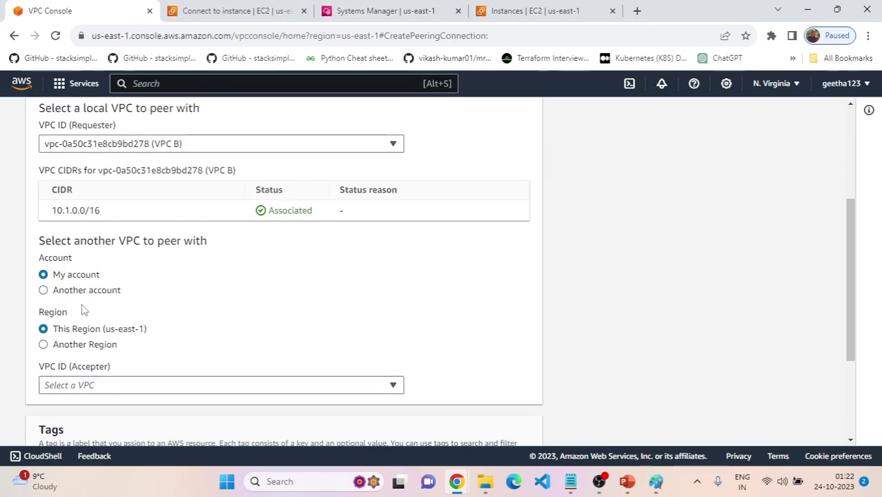
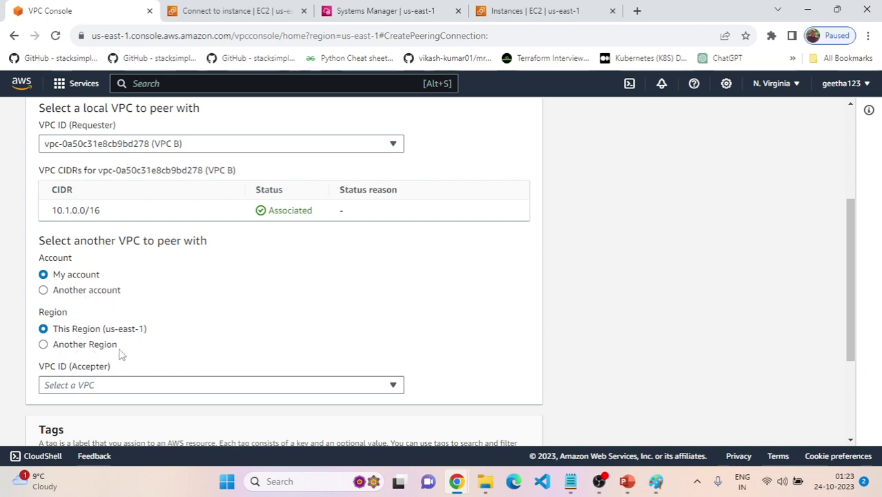
Compare the accepter example in the workshop guide with the accepter VPC choices in the console form
{"action": "scroll", "coordinate": [127, 353], "scroll_direction": "down", "scroll_amount": 1}
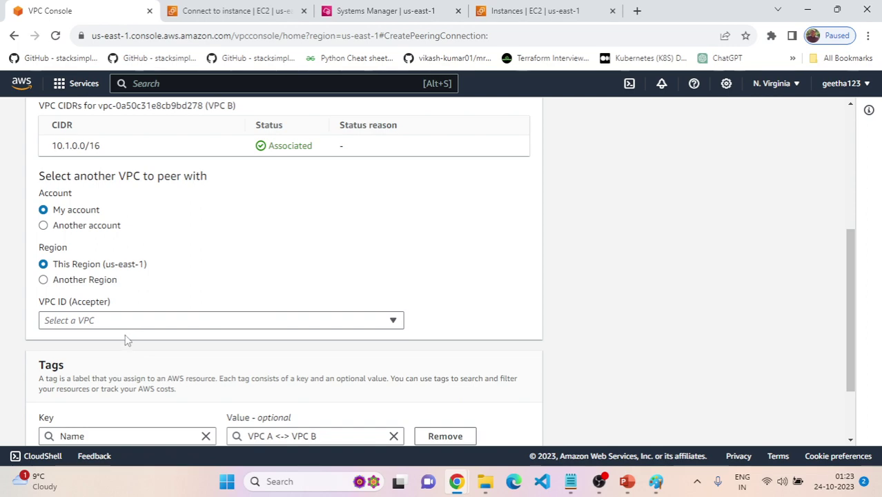
{"action": "key", "text": "alt+Tab"}
{"action": "scroll", "coordinate": [339, 311], "scroll_direction": "down", "scroll_amount": 2}
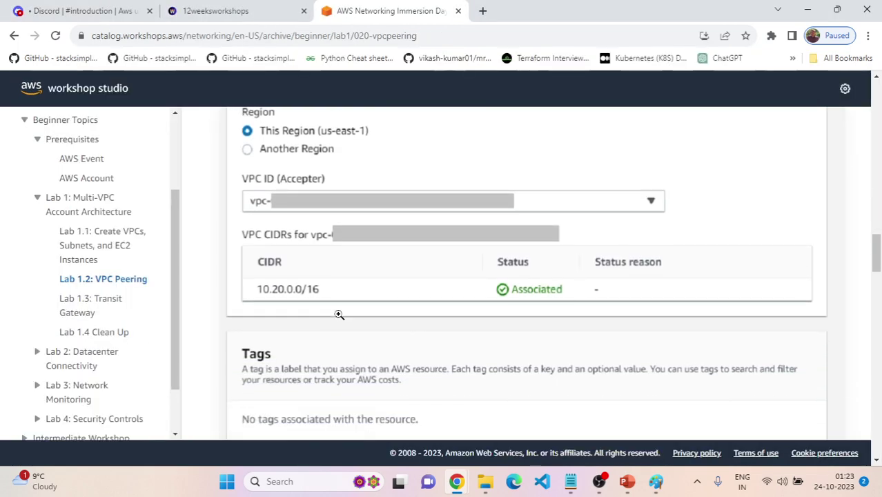
{"action": "key", "text": "alt+Tab"}
{"action": "left_click", "coordinate": [265, 322]}
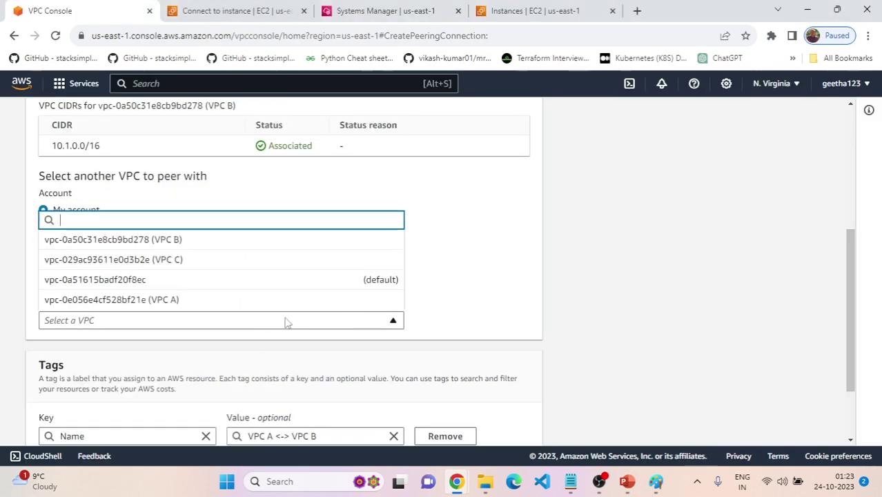
{"action": "left_click", "coordinate": [488, 317]}
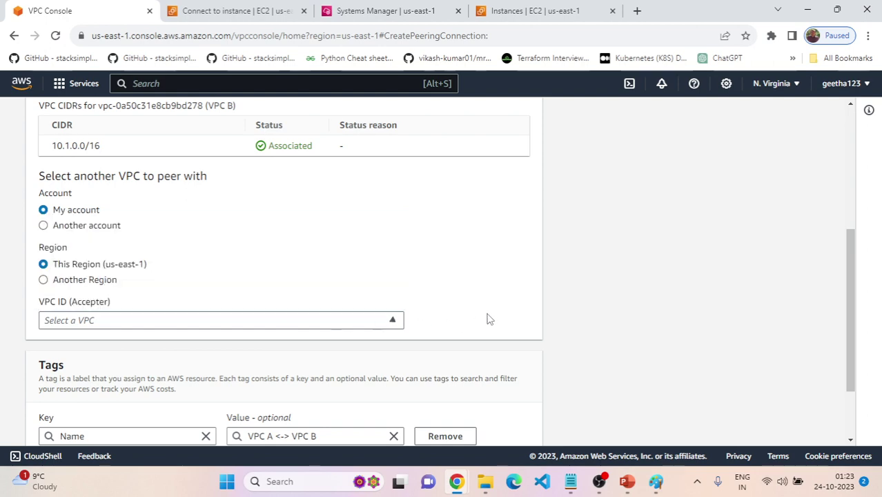
Reread the workshop guide's instructions 3 to 6 and its sample peering connection settings for the name, requester and accepter
{"action": "key", "text": "alt+Tab"}
{"action": "scroll", "coordinate": [480, 322], "scroll_direction": "up", "scroll_amount": 8}
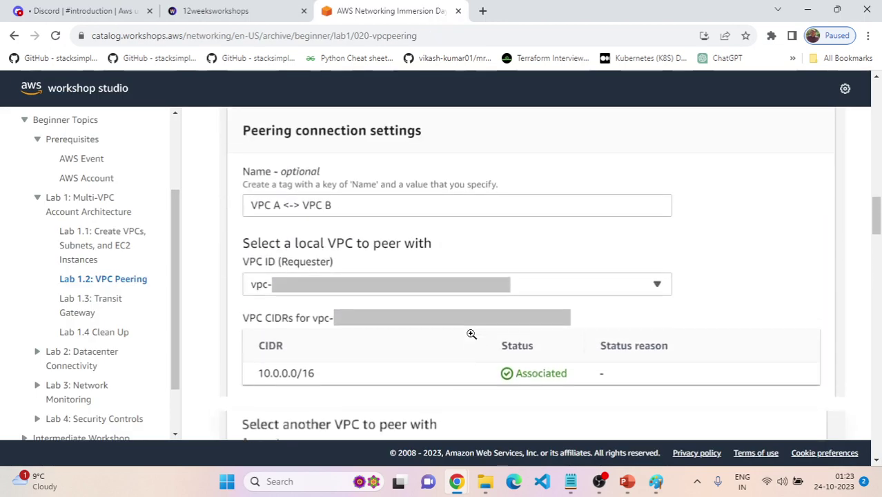
{"action": "scroll", "coordinate": [471, 333], "scroll_direction": "up", "scroll_amount": 1}
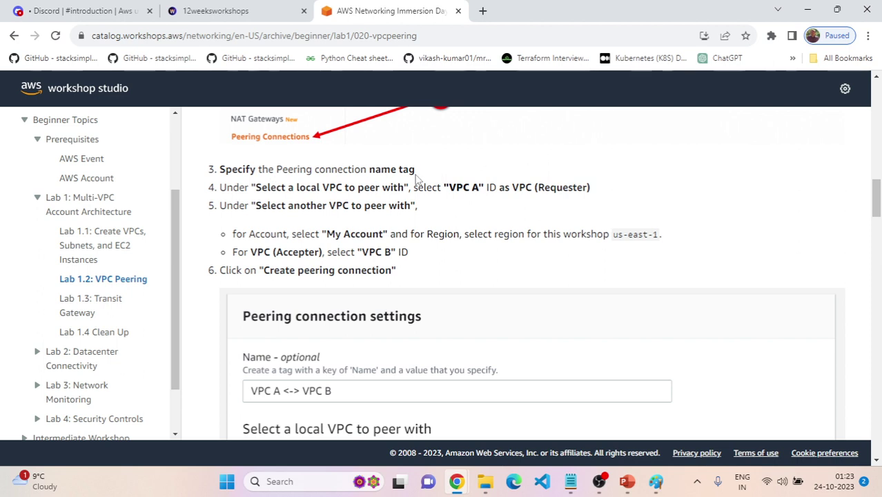
{"action": "left_click_drag", "start_coordinate": [415, 171], "coordinate": [377, 170]}
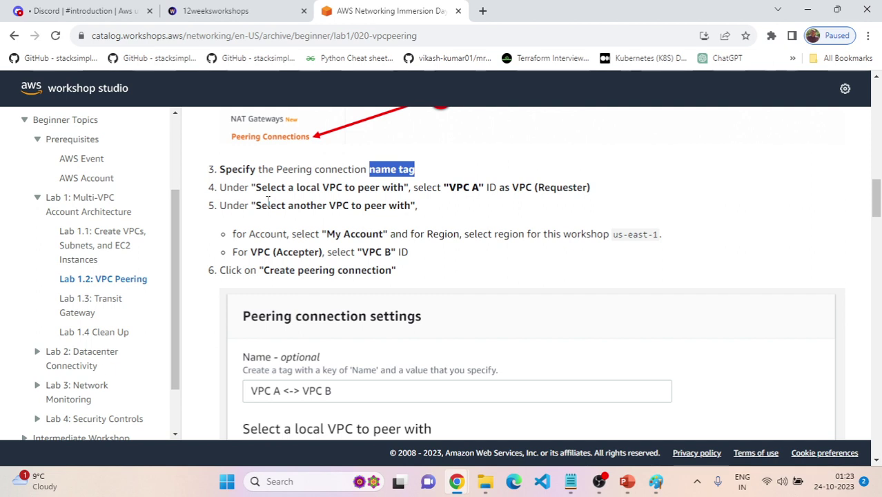
{"action": "scroll", "coordinate": [272, 210], "scroll_direction": "down", "scroll_amount": 2}
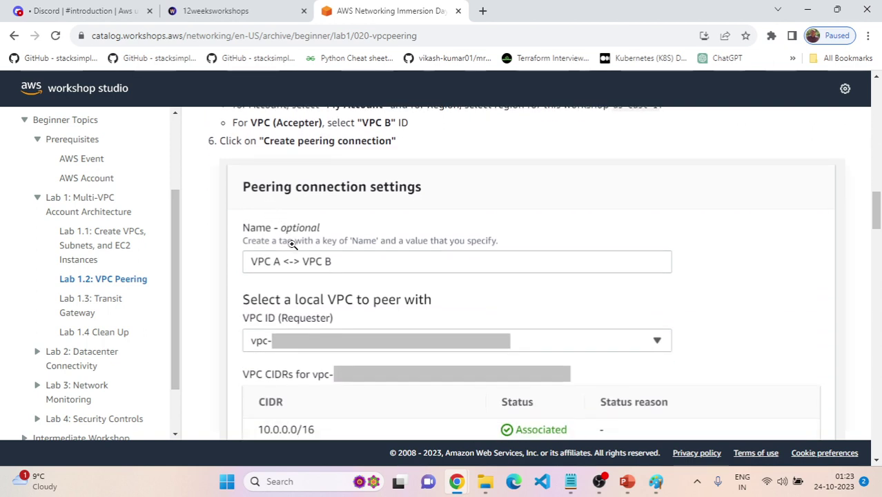
{"action": "scroll", "coordinate": [292, 245], "scroll_direction": "down", "scroll_amount": 1}
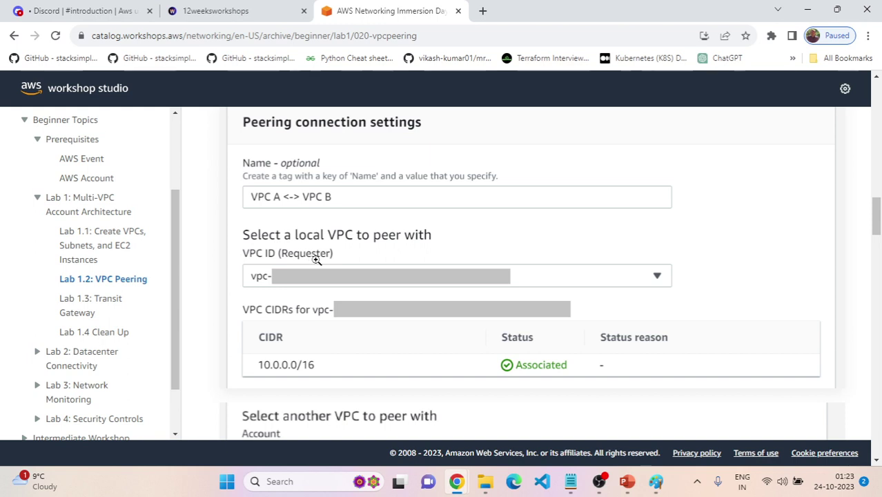
{"action": "scroll", "coordinate": [316, 259], "scroll_direction": "up", "scroll_amount": 3}
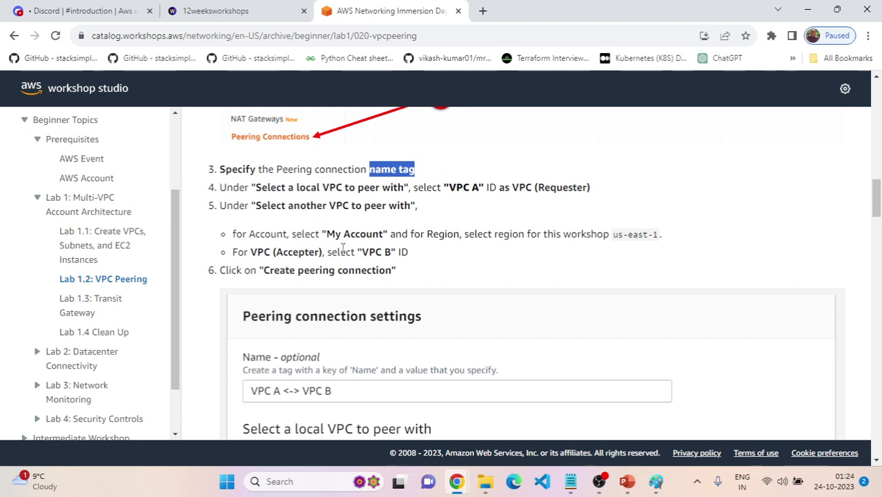
{"action": "scroll", "coordinate": [293, 252], "scroll_direction": "down", "scroll_amount": 3}
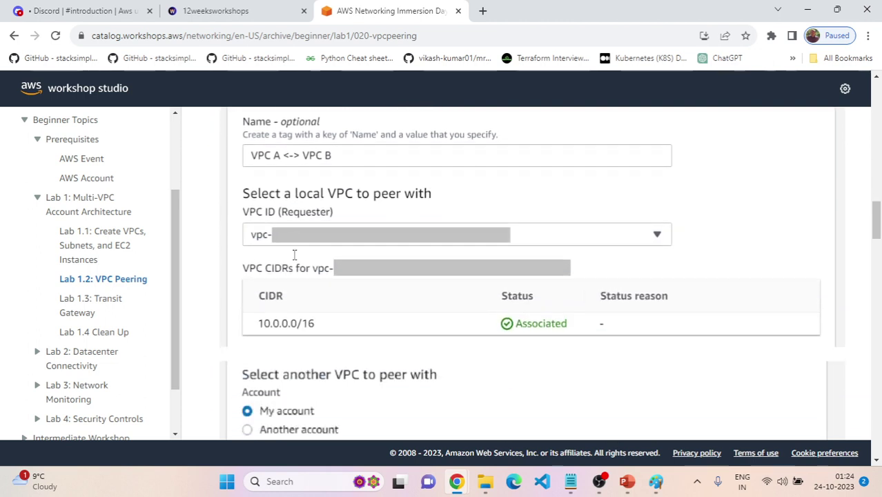
{"action": "scroll", "coordinate": [287, 256], "scroll_direction": "up", "scroll_amount": 5}
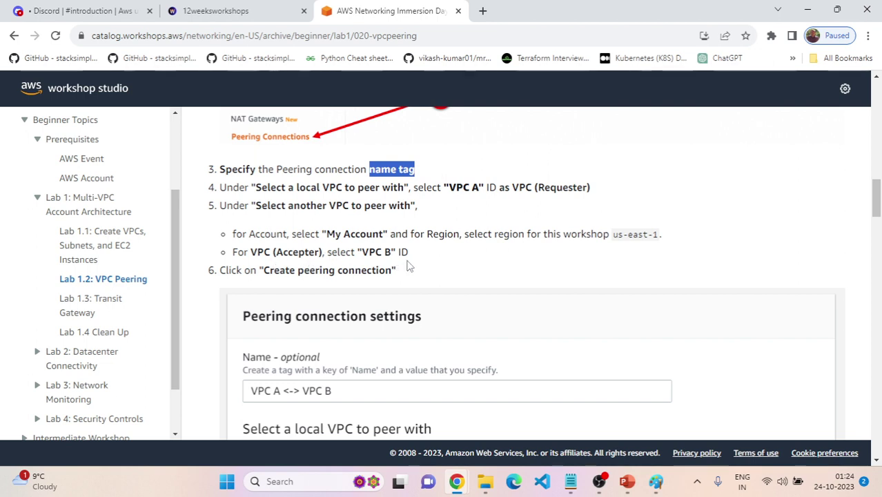
{"action": "scroll", "coordinate": [408, 266], "scroll_direction": "down", "scroll_amount": 3}
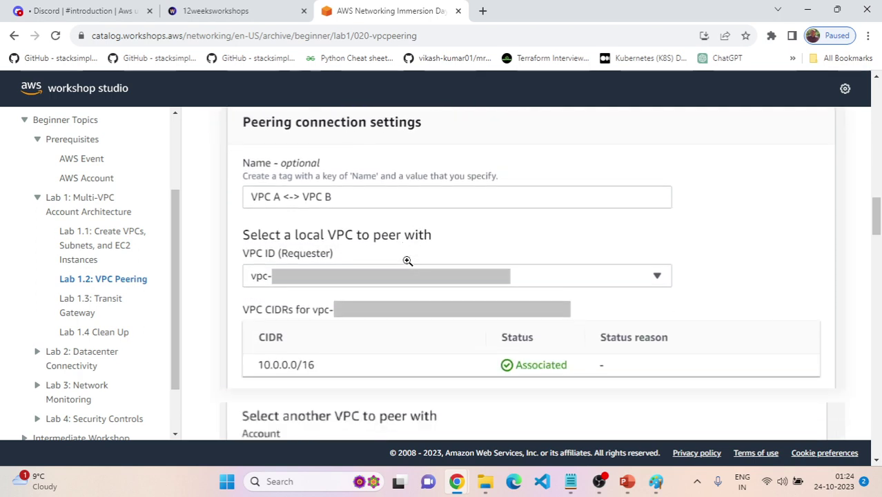
Return to the AWS console form and choose VPC A as the accepter VPC
{"action": "key", "text": "alt+Tab"}
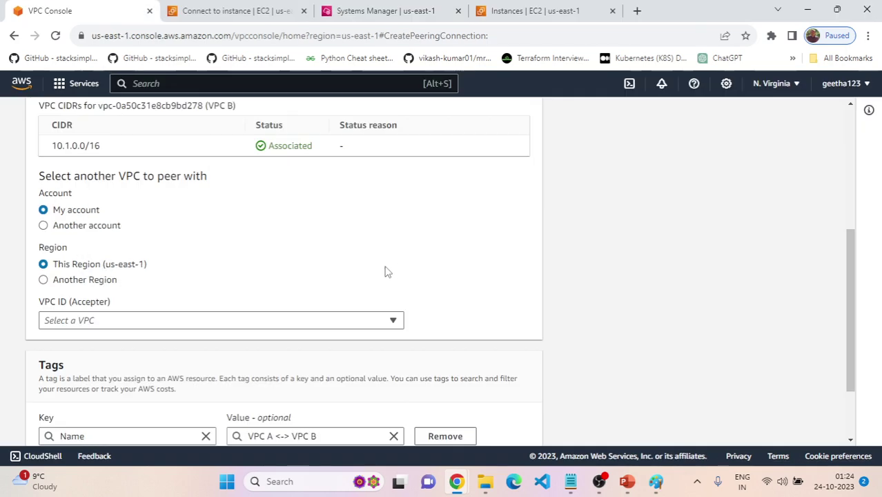
{"action": "left_click", "coordinate": [274, 327]}
{"action": "left_click", "coordinate": [250, 304]}
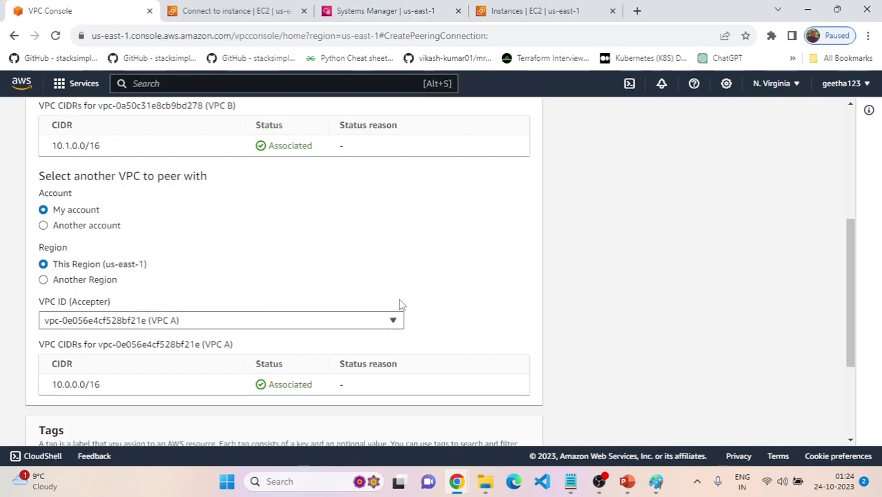
Recheck the guide's requester instruction, then create the peering connection from the console form and open the peering connections list
{"action": "key", "text": "alt+Tab"}
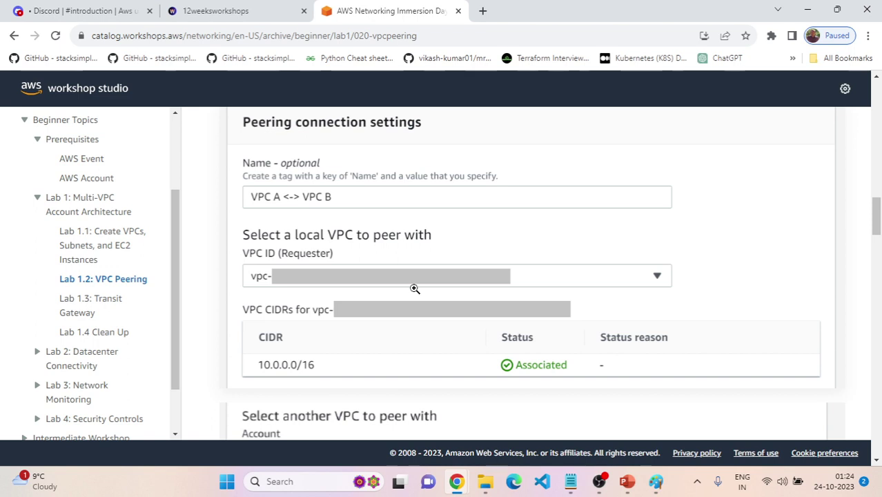
{"action": "scroll", "coordinate": [414, 289], "scroll_direction": "down", "scroll_amount": 1}
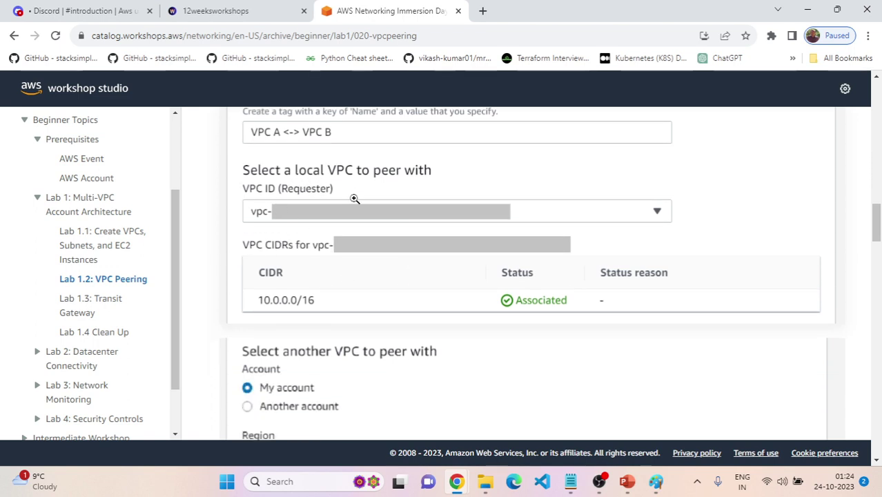
{"action": "scroll", "coordinate": [325, 190], "scroll_direction": "up", "scroll_amount": 4}
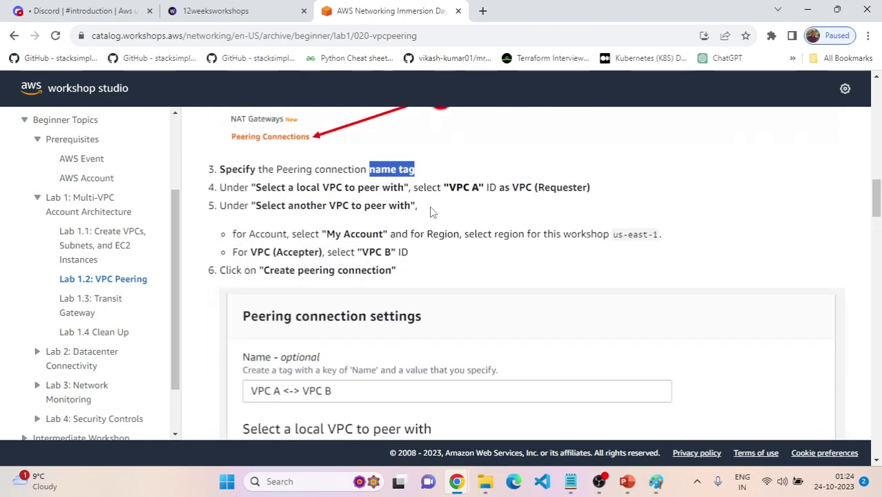
{"action": "left_click_drag", "start_coordinate": [414, 191], "coordinate": [533, 191]}
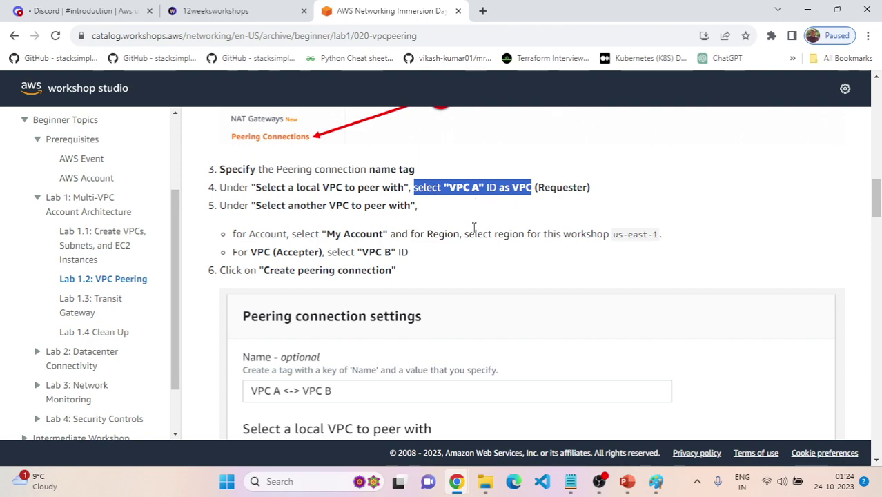
{"action": "key", "text": "alt+Tab"}
{"action": "scroll", "coordinate": [441, 304], "scroll_direction": "down", "scroll_amount": 3}
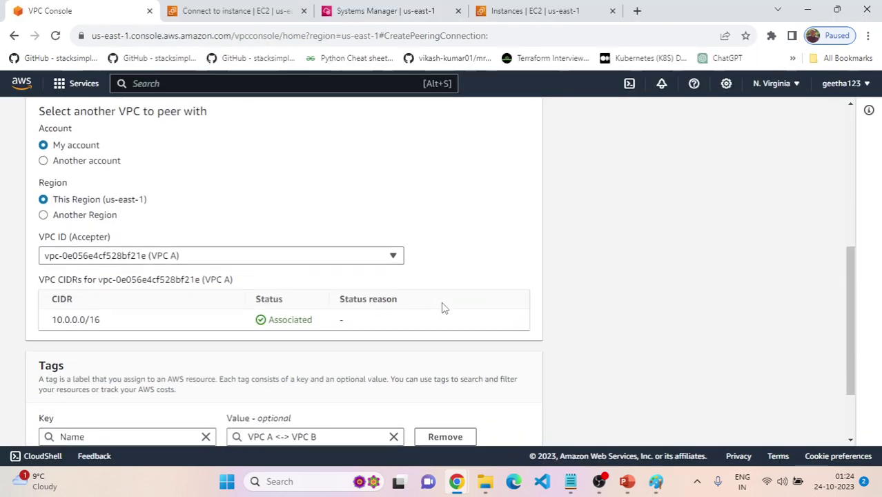
{"action": "scroll", "coordinate": [443, 308], "scroll_direction": "down", "scroll_amount": 1}
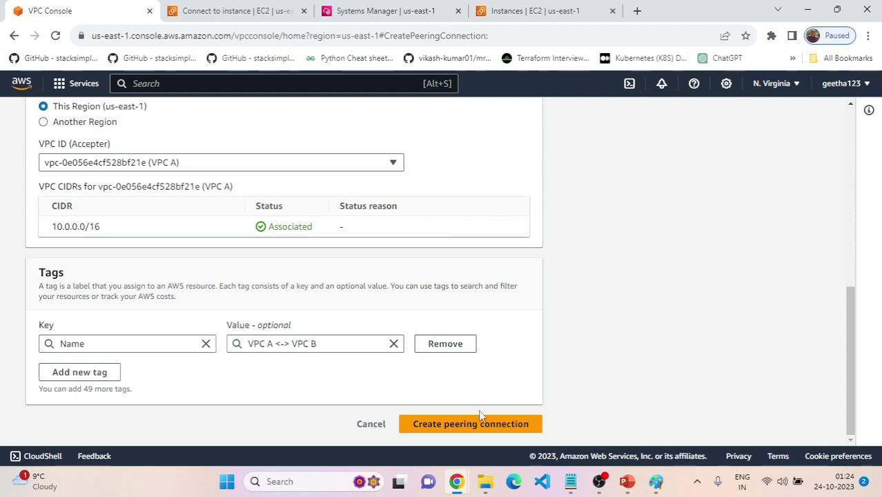
{"action": "left_click", "coordinate": [476, 425]}
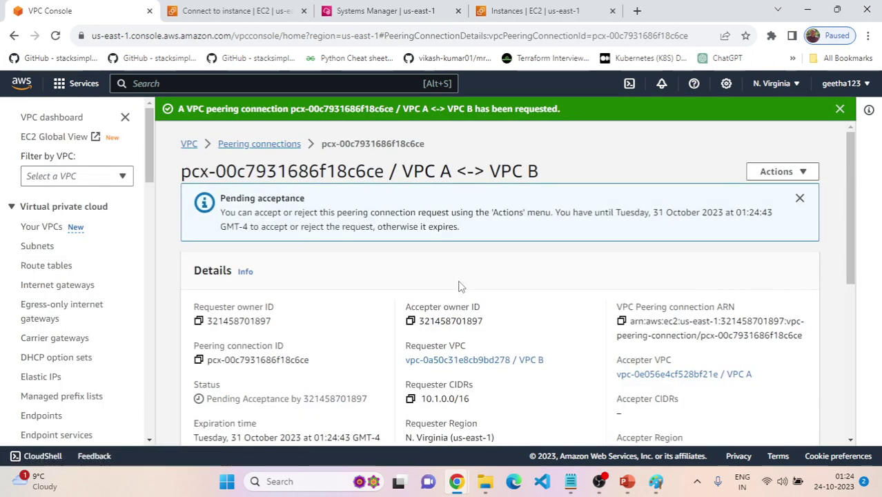
{"action": "left_click", "coordinate": [265, 145]}
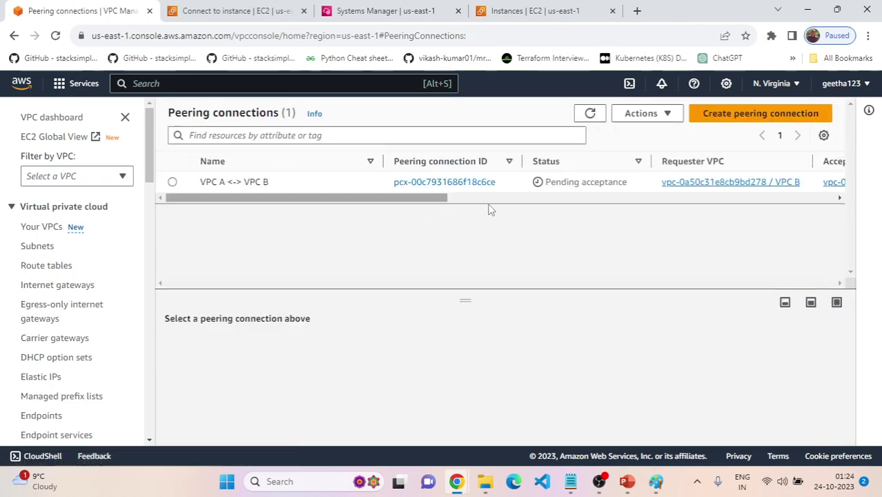
Read the workshop guide's instruction for accepting the pending peering connection, and return to the AWS console
{"action": "key", "text": "alt+Tab"}
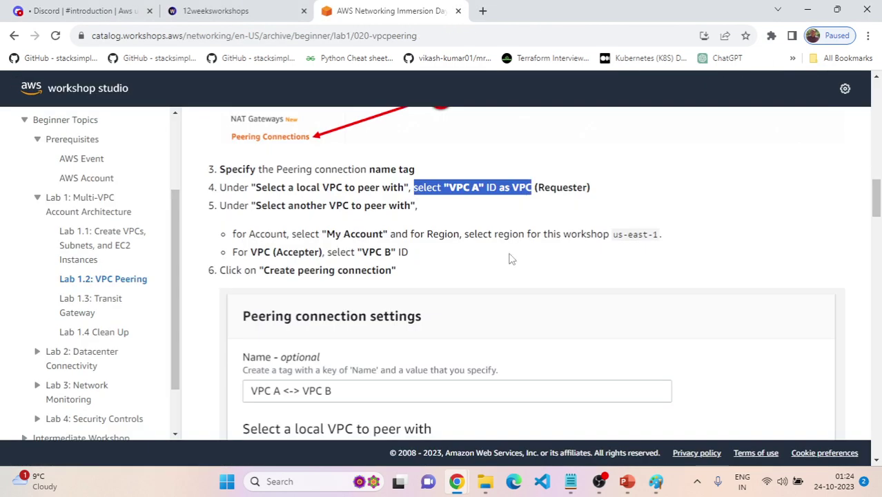
{"action": "scroll", "coordinate": [475, 319], "scroll_direction": "down", "scroll_amount": 4}
{"action": "scroll", "coordinate": [474, 319], "scroll_direction": "down", "scroll_amount": 4}
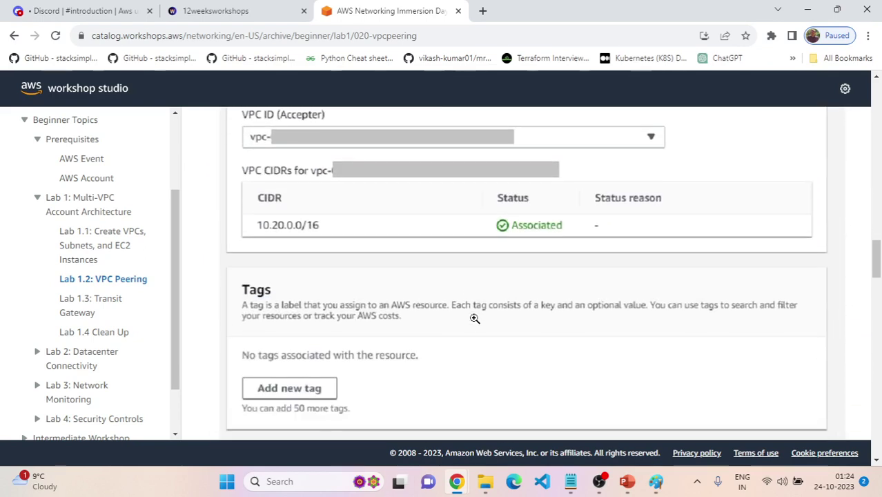
{"action": "scroll", "coordinate": [474, 318], "scroll_direction": "down", "scroll_amount": 3}
{"action": "scroll", "coordinate": [474, 318], "scroll_direction": "down", "scroll_amount": 2}
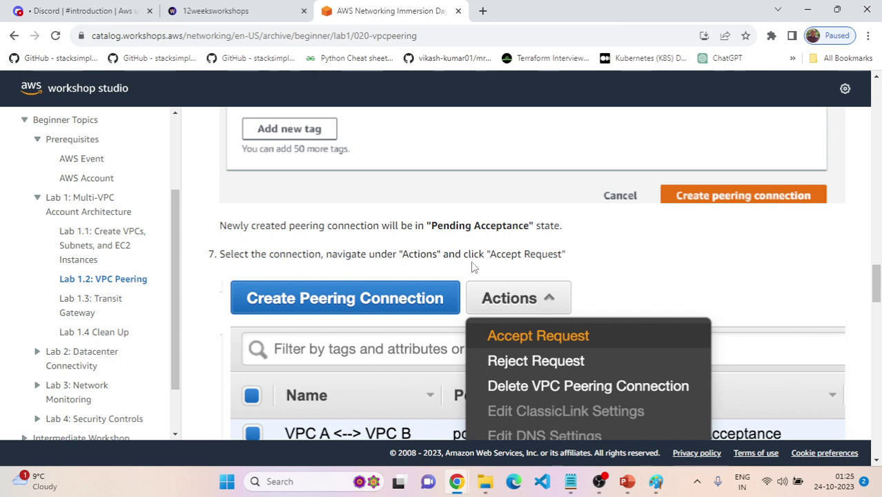
{"action": "key", "text": "alt+Tab"}
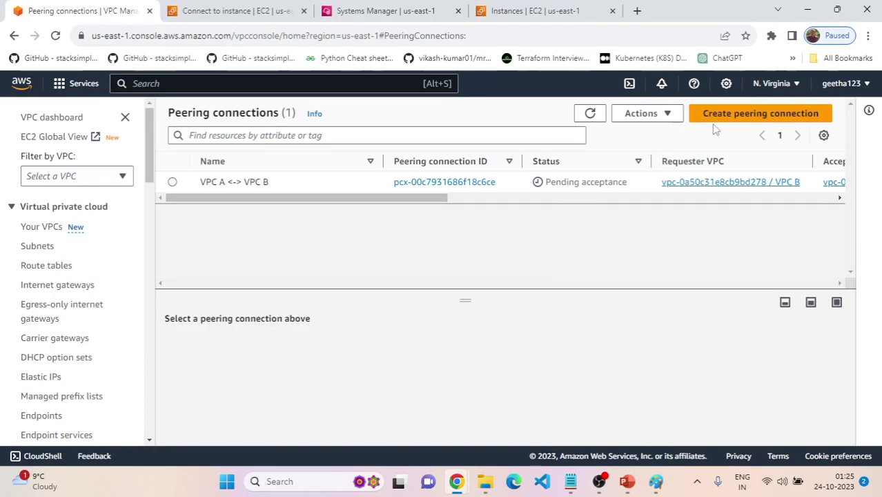
Open the "VPC A <-> VPC B" peering connection and accept its pending request
{"action": "left_click", "coordinate": [660, 120]}
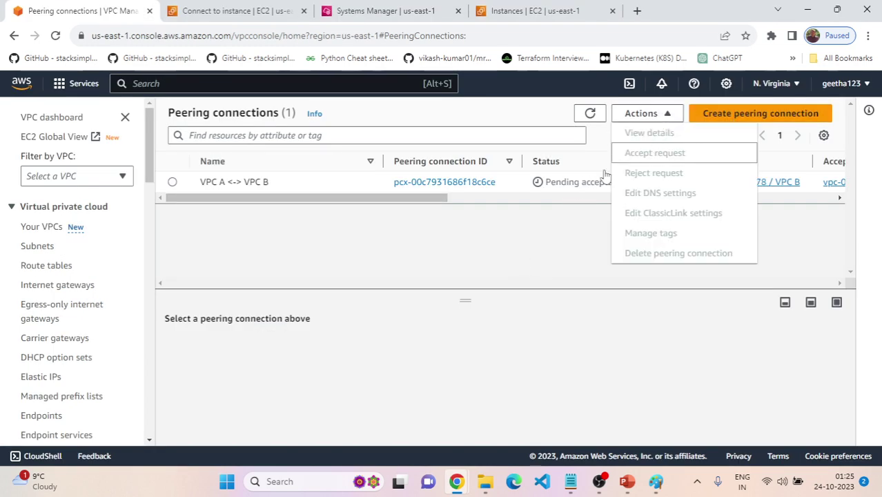
{"action": "left_click", "coordinate": [561, 239]}
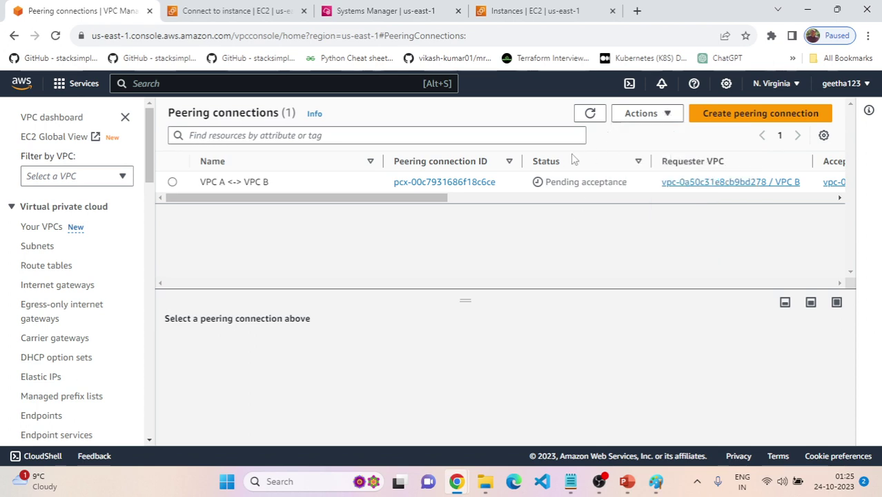
{"action": "left_click", "coordinate": [471, 184]}
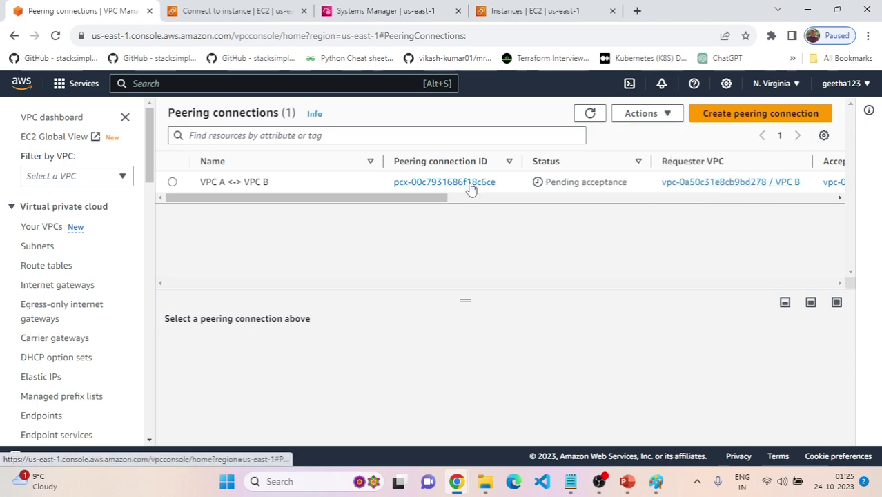
{"action": "left_click", "coordinate": [774, 147]}
{"action": "left_click", "coordinate": [721, 169]}
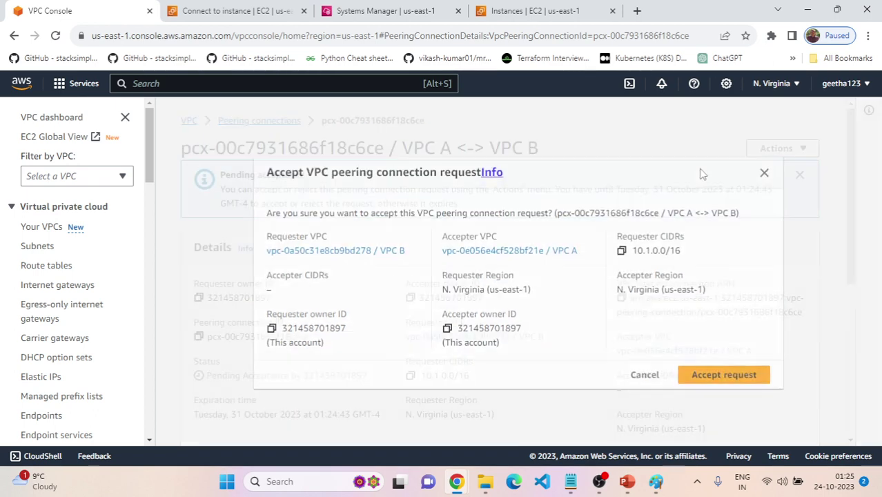
{"action": "left_click", "coordinate": [709, 374]}
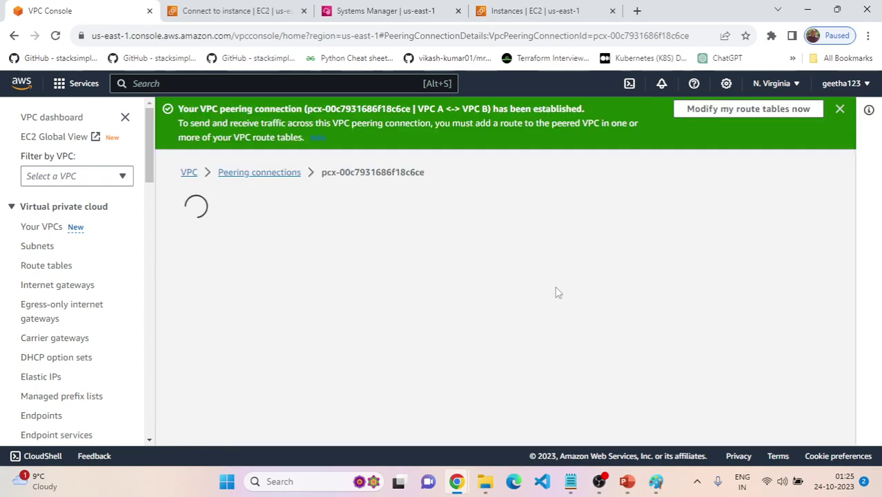
Return to the peering connections list and review the status, requester and accepter details of "VPC A <-> VPC B"
{"action": "left_click", "coordinate": [260, 172]}
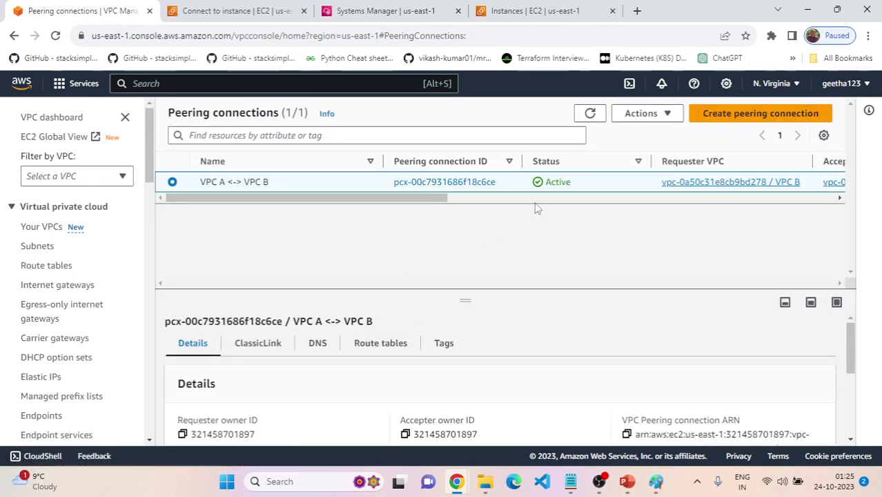
{"action": "scroll", "coordinate": [488, 349], "scroll_direction": "down", "scroll_amount": 1}
{"action": "scroll", "coordinate": [488, 359], "scroll_direction": "down", "scroll_amount": 1}
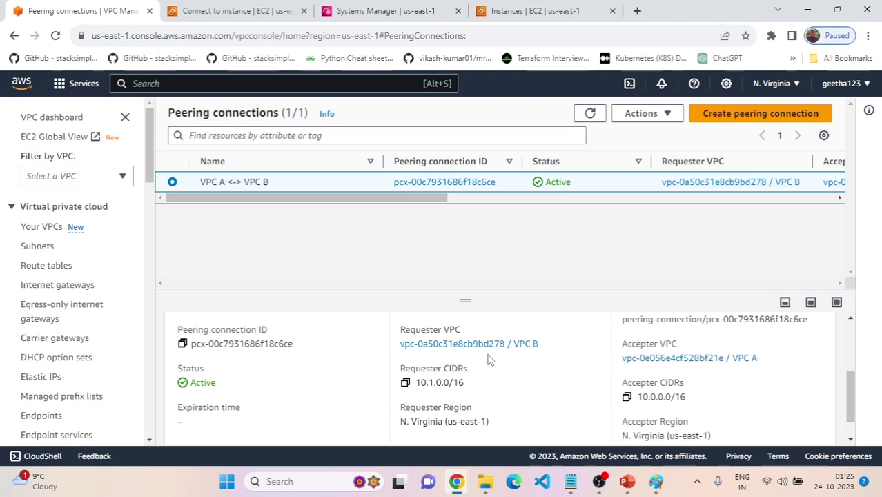
Examine the requester and accepter VPCs listed for the "VPC A <-> VPC B" peering connection
{"action": "scroll", "coordinate": [488, 359], "scroll_direction": "up", "scroll_amount": 2}
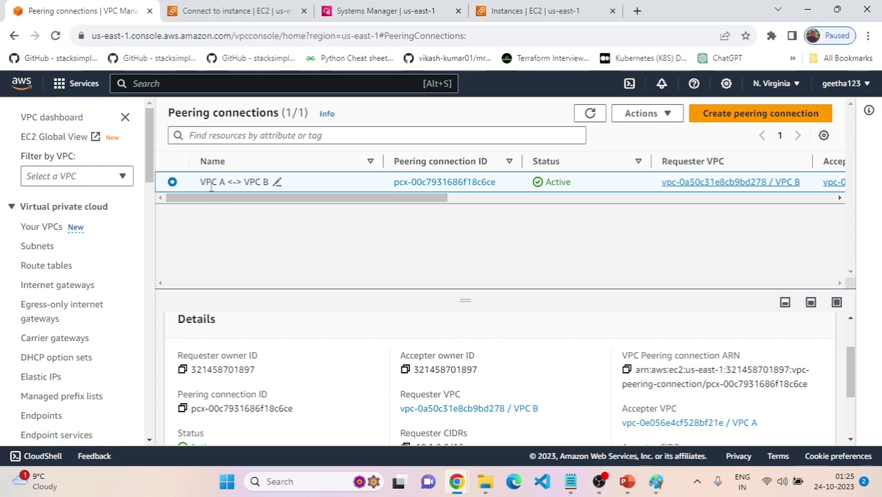
{"action": "scroll", "coordinate": [446, 373], "scroll_direction": "down", "scroll_amount": 1}
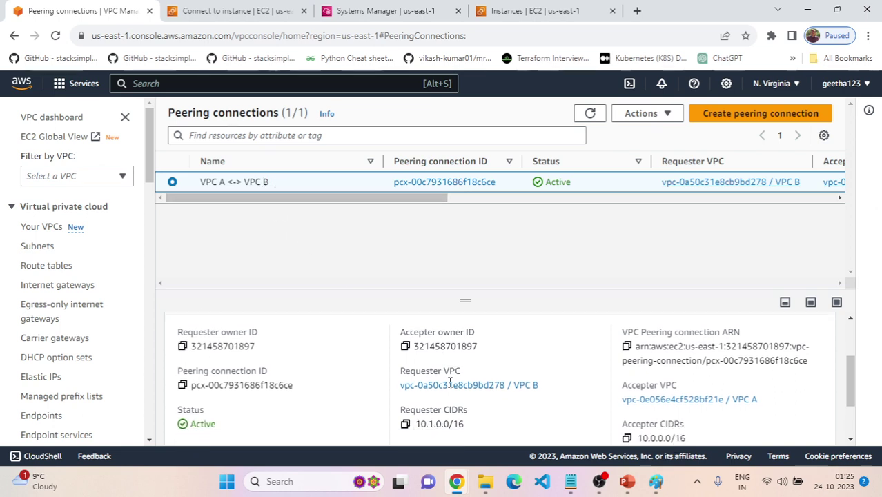
{"action": "left_click_drag", "start_coordinate": [408, 198], "coordinate": [510, 199]}
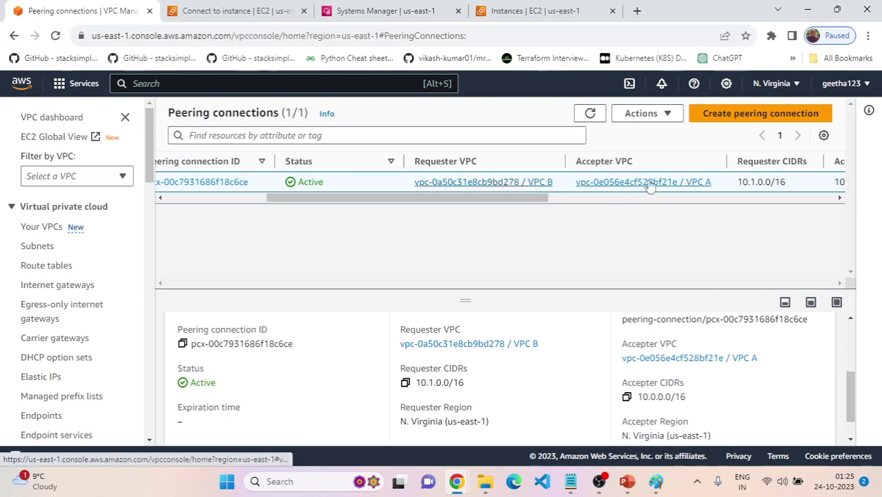
{"action": "left_click_drag", "start_coordinate": [532, 198], "coordinate": [375, 198]}
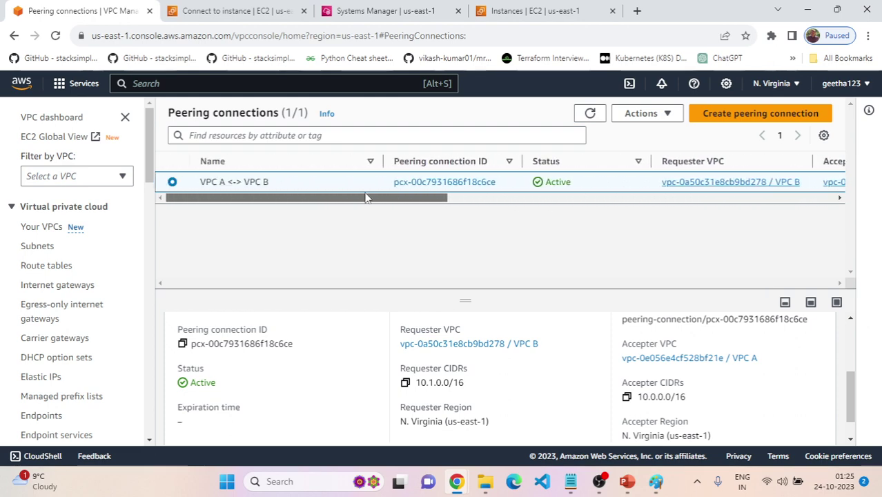
Switch to the workshop guide, read the instruction for peering VPC A with VPC C, and return to the AWS console
{"action": "key", "text": "alt+Tab"}
{"action": "scroll", "coordinate": [392, 335], "scroll_direction": "down", "scroll_amount": 5}
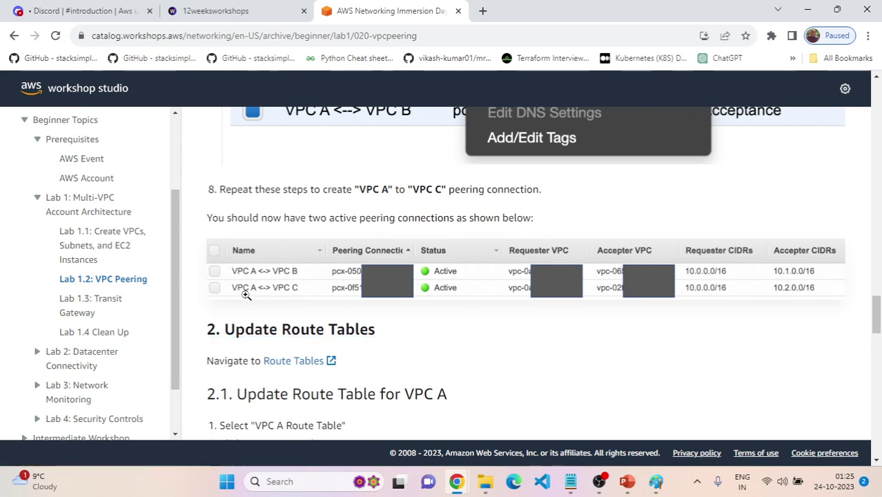
{"action": "key", "text": "alt+Tab"}
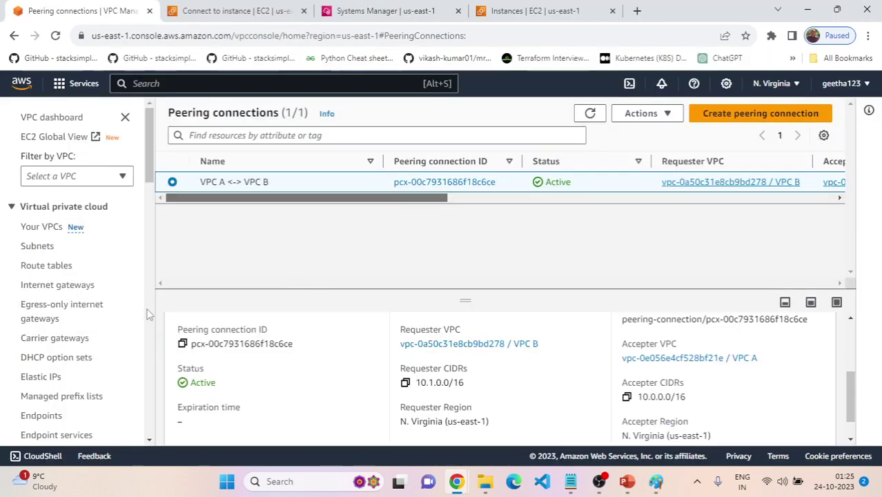
Start a new peering connection named "VPC A <-> VPC C" with VPC C as the requester
{"action": "scroll", "coordinate": [109, 399], "scroll_direction": "down", "scroll_amount": 1}
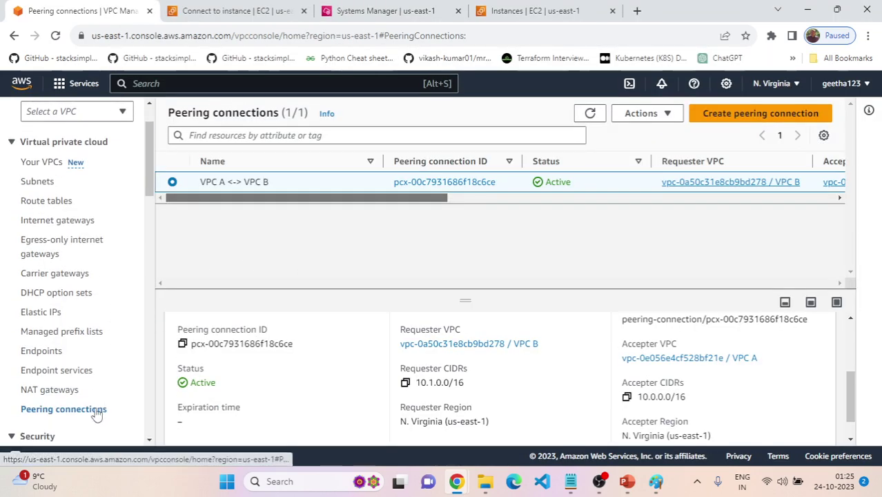
{"action": "left_click", "coordinate": [721, 116]}
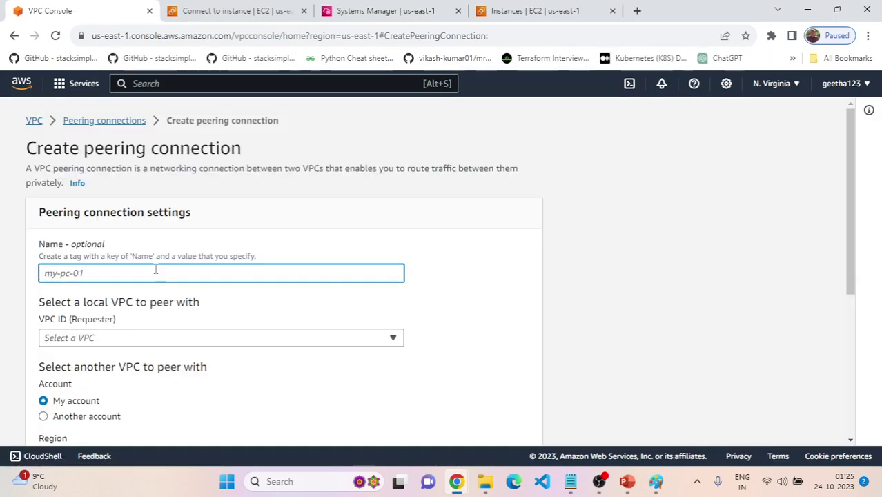
{"action": "type", "text": "VPC A"}
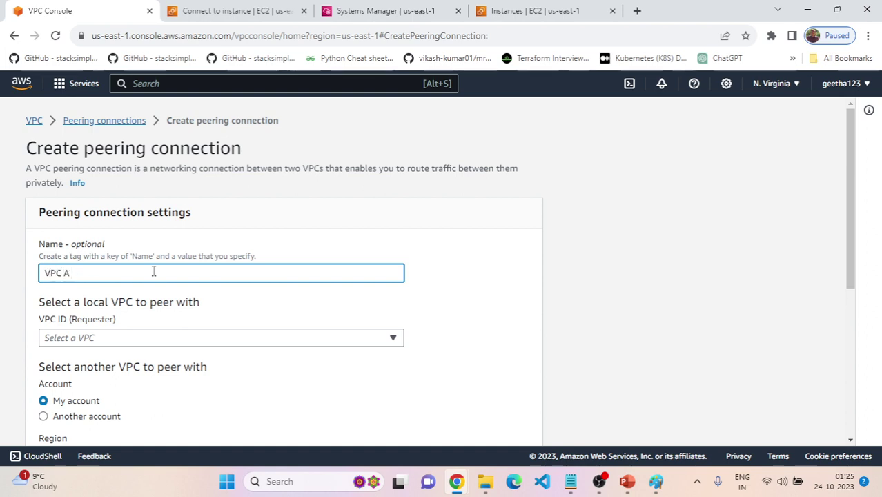
{"action": "type", "text": " <-> VPC C"}
{"action": "scroll", "coordinate": [158, 290], "scroll_direction": "down", "scroll_amount": 1}
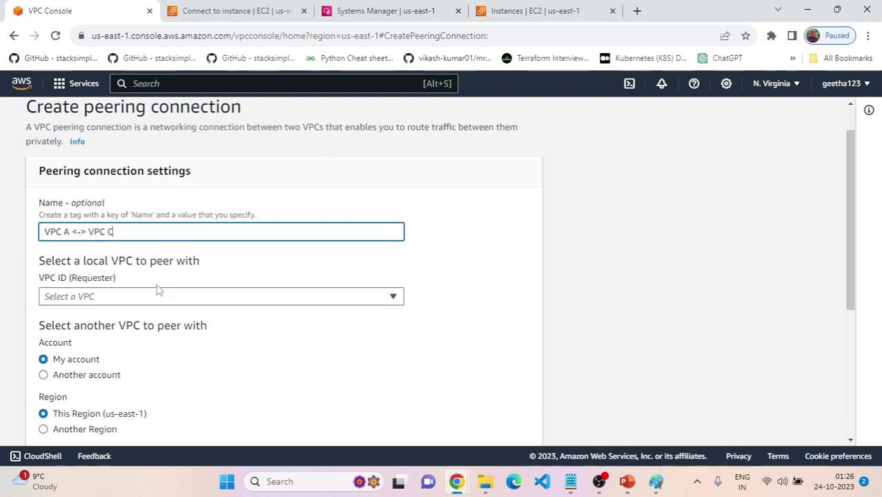
{"action": "left_click", "coordinate": [102, 272]}
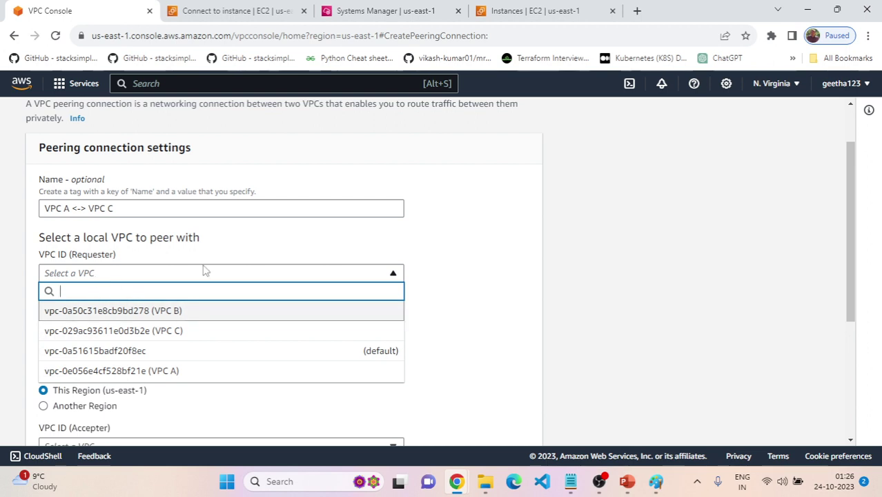
{"action": "left_click", "coordinate": [195, 332]}
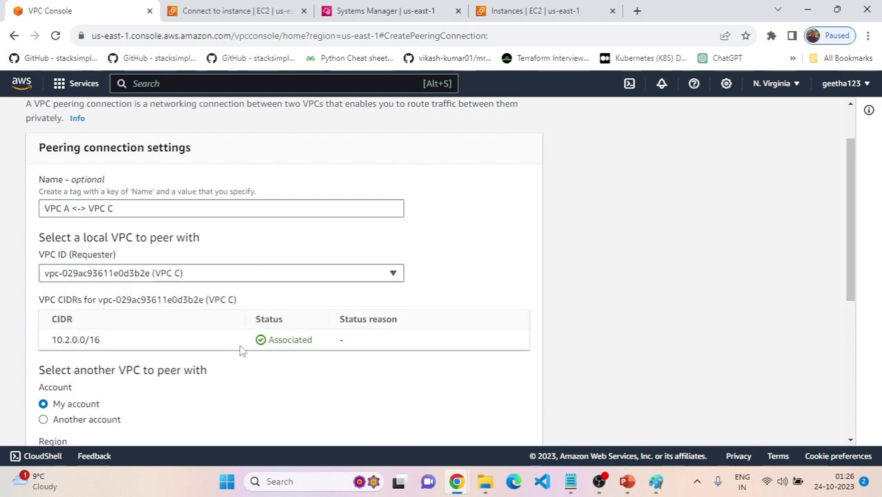
Set VPC A as the accepter in the same account and region, and create the peering connection
{"action": "scroll", "coordinate": [270, 374], "scroll_direction": "down", "scroll_amount": 1}
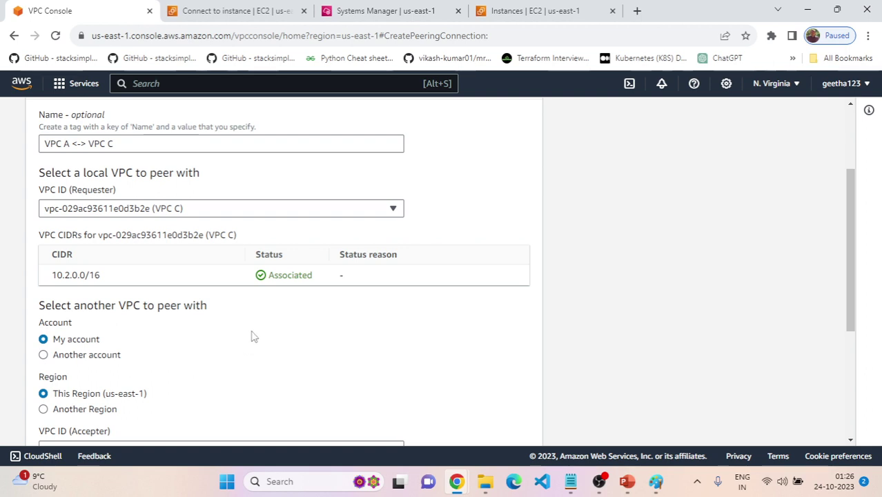
{"action": "scroll", "coordinate": [253, 336], "scroll_direction": "down", "scroll_amount": 1}
{"action": "scroll", "coordinate": [253, 336], "scroll_direction": "down", "scroll_amount": 1}
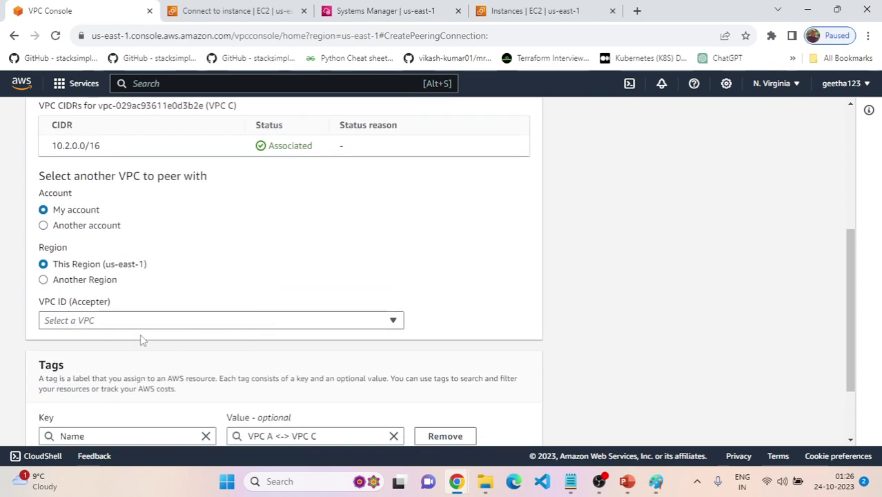
{"action": "left_click", "coordinate": [121, 321]}
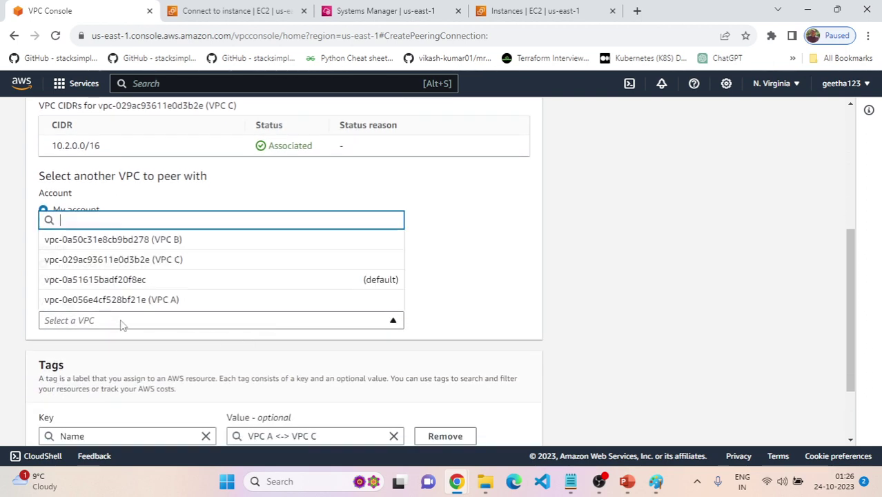
{"action": "left_click", "coordinate": [188, 301]}
{"action": "scroll", "coordinate": [455, 303], "scroll_direction": "up", "scroll_amount": 2}
{"action": "scroll", "coordinate": [455, 304], "scroll_direction": "down", "scroll_amount": 1}
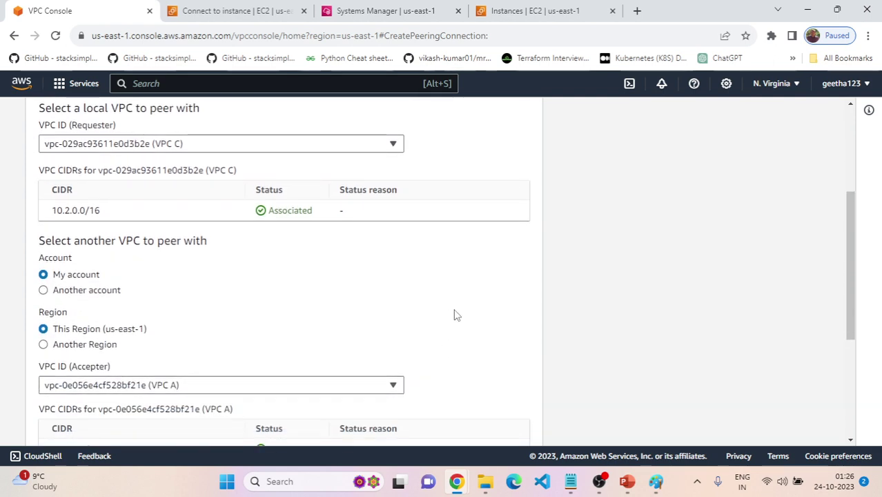
{"action": "scroll", "coordinate": [455, 312], "scroll_direction": "down", "scroll_amount": 3}
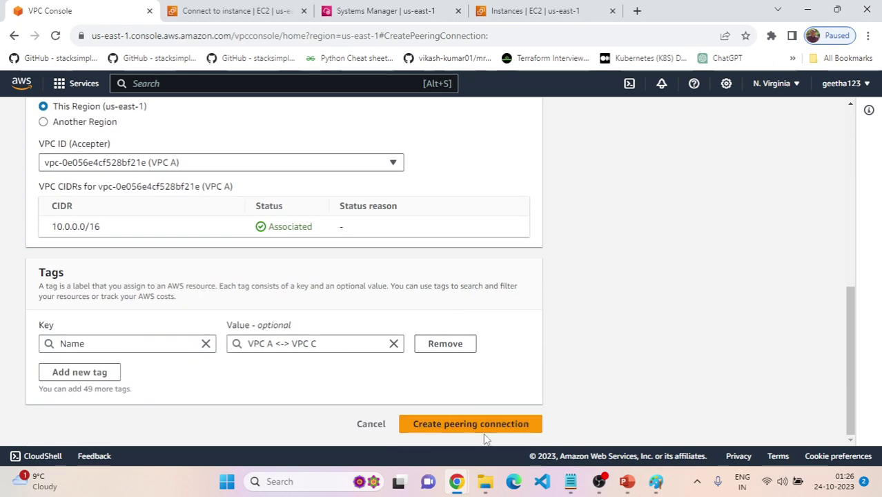
{"action": "left_click", "coordinate": [486, 429]}
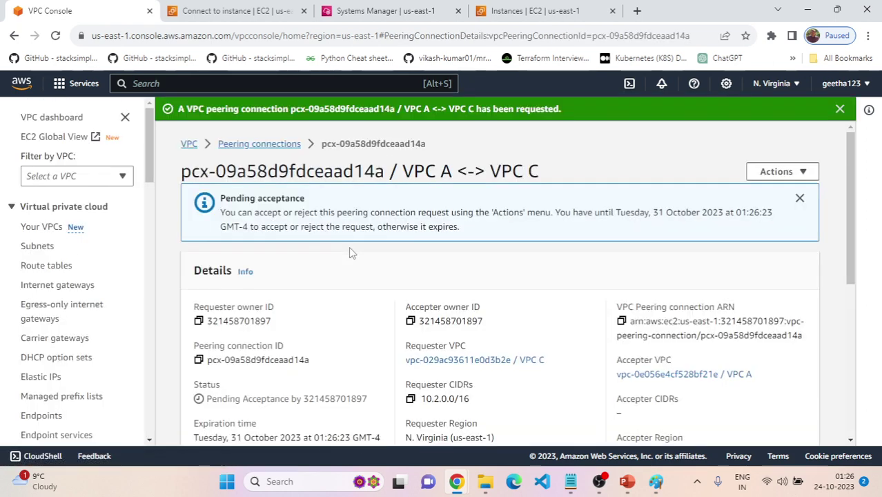
Accept the pending request for the "VPC A <-> VPC C" peering connection
{"action": "left_click", "coordinate": [754, 173]}
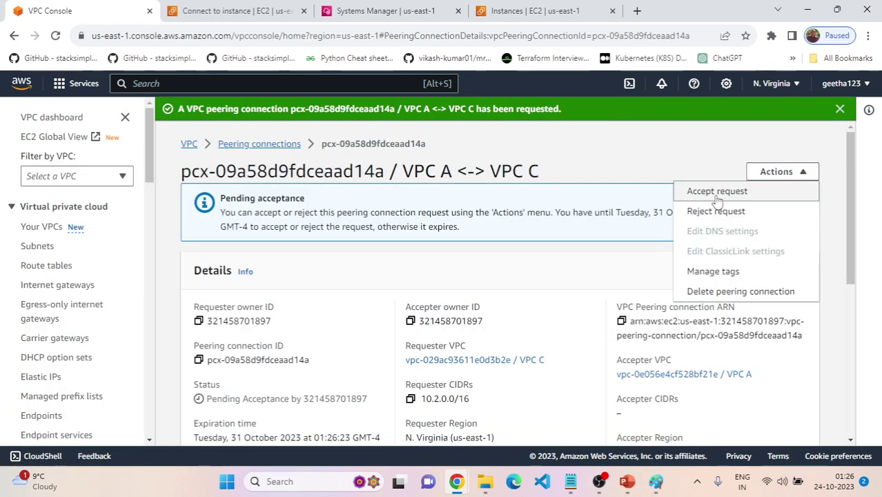
{"action": "left_click", "coordinate": [717, 191]}
{"action": "left_click", "coordinate": [736, 382]}
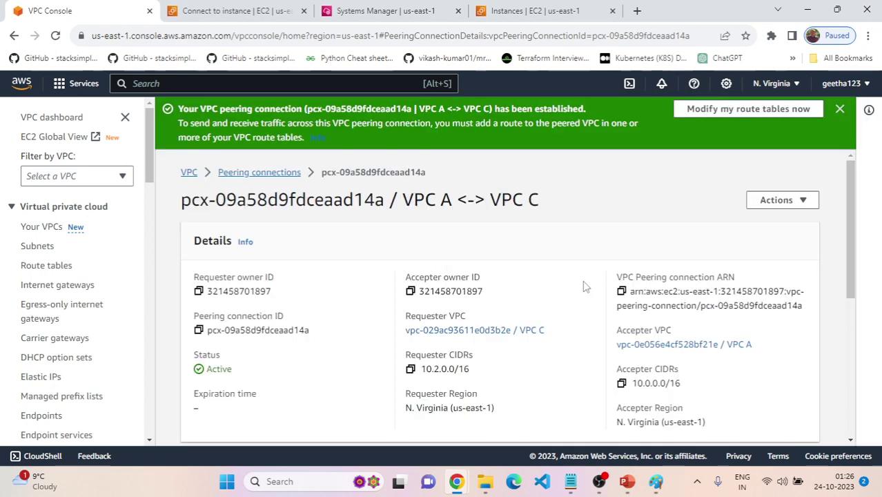
Open the peering connections list and check the status of the VPC B and VPC C connections
{"action": "scroll", "coordinate": [61, 395], "scroll_direction": "down", "scroll_amount": 2}
{"action": "left_click", "coordinate": [61, 343]}
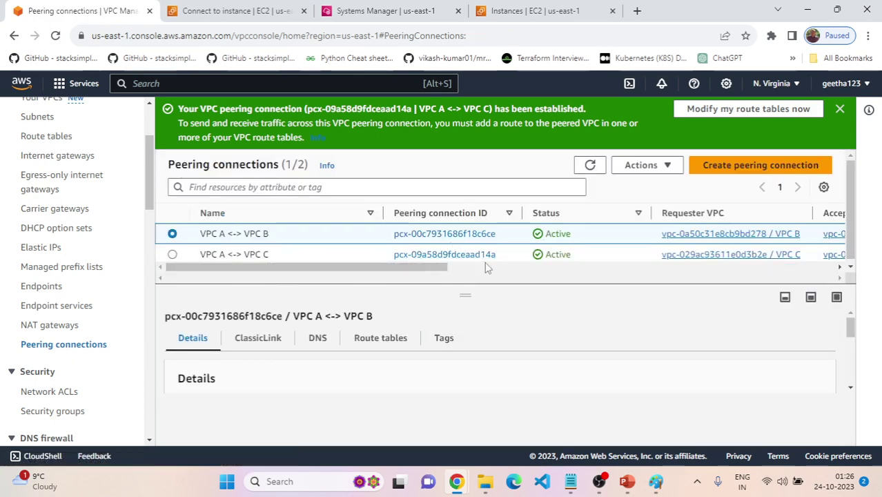
{"action": "left_click_drag", "start_coordinate": [422, 255], "coordinate": [388, 273]}
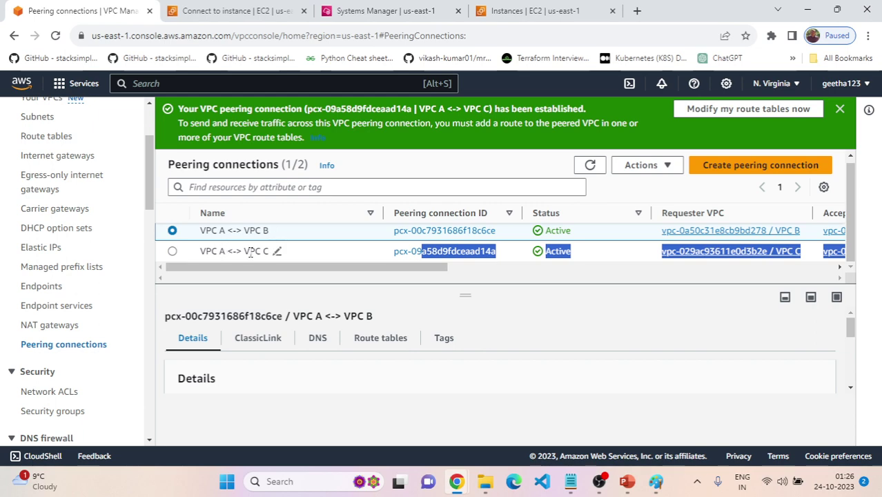
{"action": "left_click", "coordinate": [578, 354]}
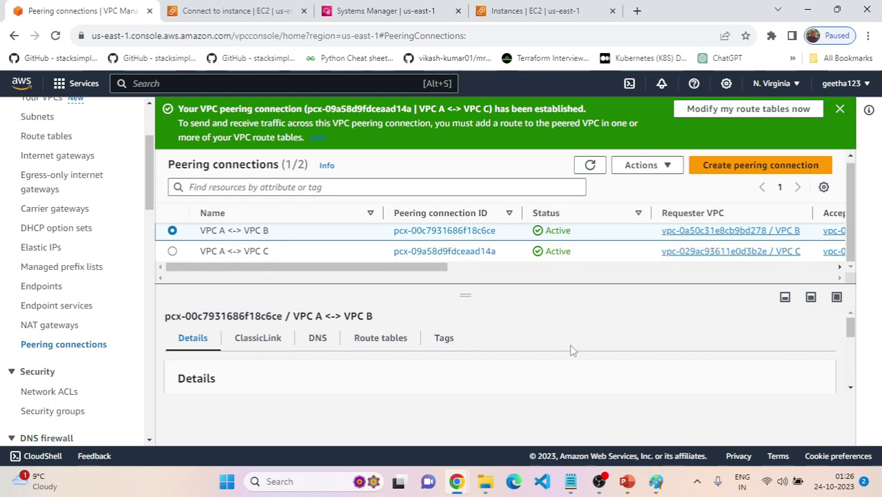
Read the workshop guide's section on updating the route table for VPC A, and return to the AWS console
{"action": "key", "text": "alt+Tab"}
{"action": "scroll", "coordinate": [504, 355], "scroll_direction": "down", "scroll_amount": 2}
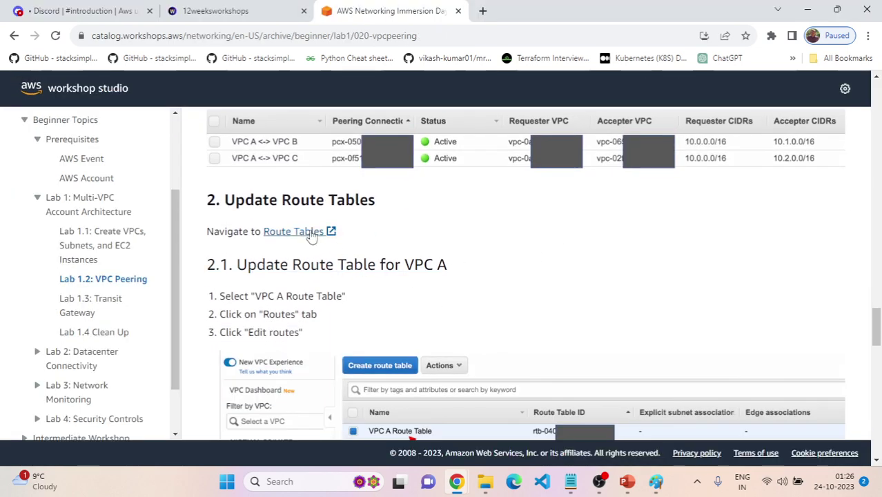
{"action": "scroll", "coordinate": [407, 242], "scroll_direction": "down", "scroll_amount": 1}
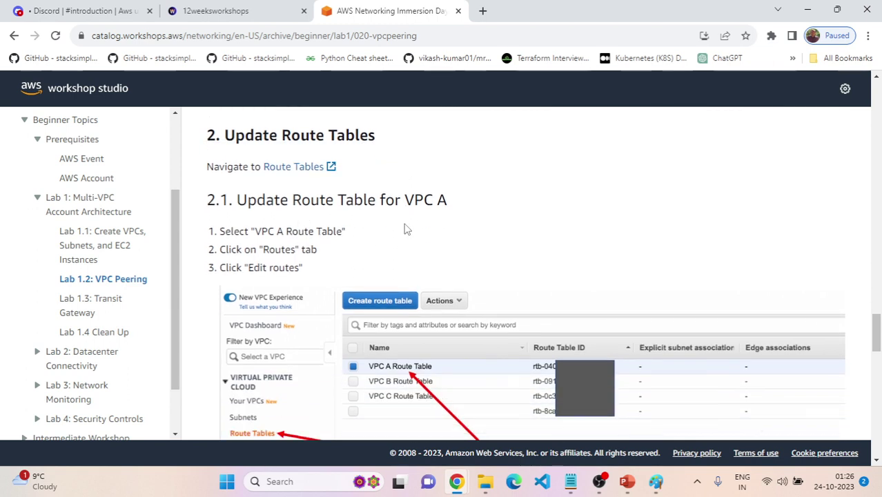
{"action": "scroll", "coordinate": [392, 227], "scroll_direction": "down", "scroll_amount": 1}
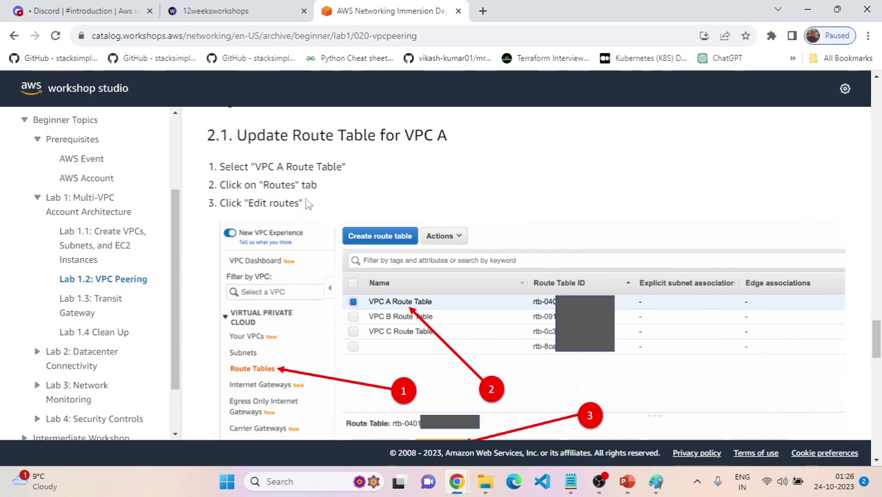
{"action": "scroll", "coordinate": [325, 200], "scroll_direction": "down", "scroll_amount": 1}
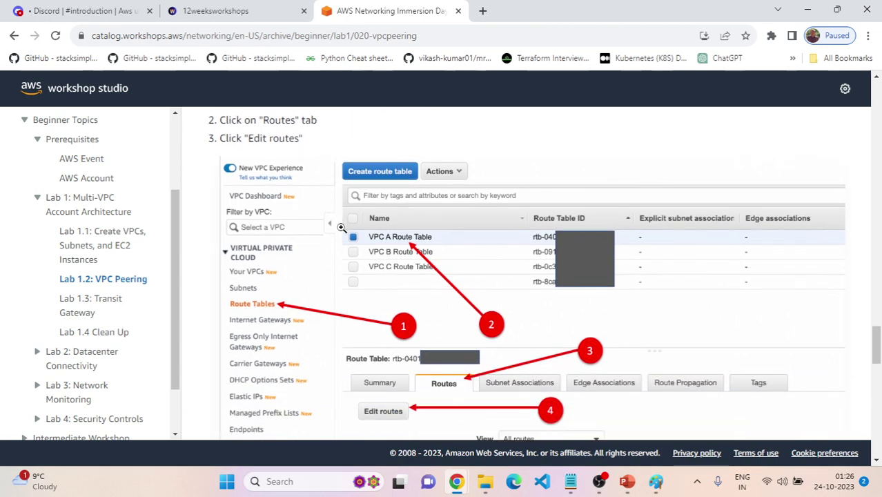
{"action": "key", "text": "alt+Tab"}
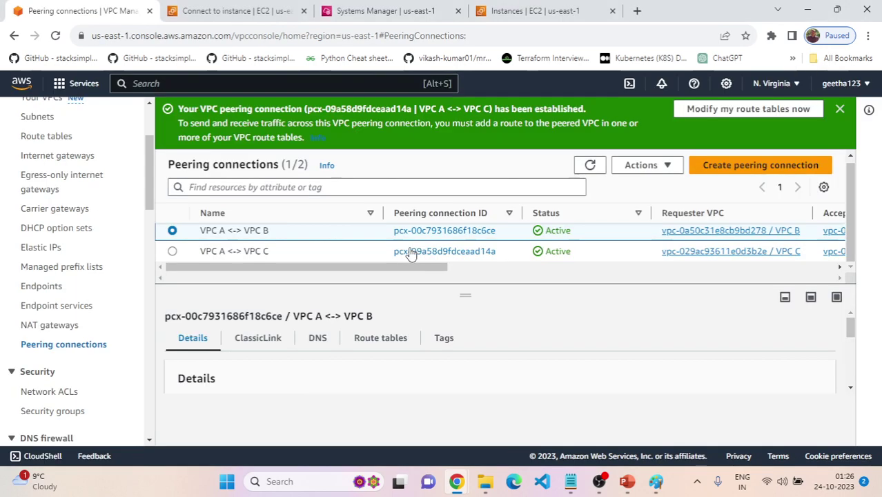
Select "VPC A Route Table" in the route tables list, recheck the guide, and open the table's routes for editing
{"action": "scroll", "coordinate": [48, 238], "scroll_direction": "up", "scroll_amount": 1}
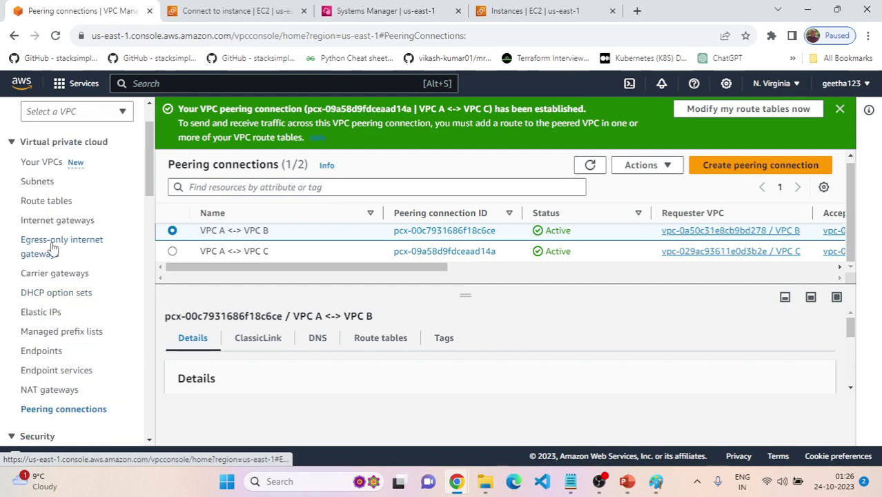
{"action": "left_click", "coordinate": [47, 200]}
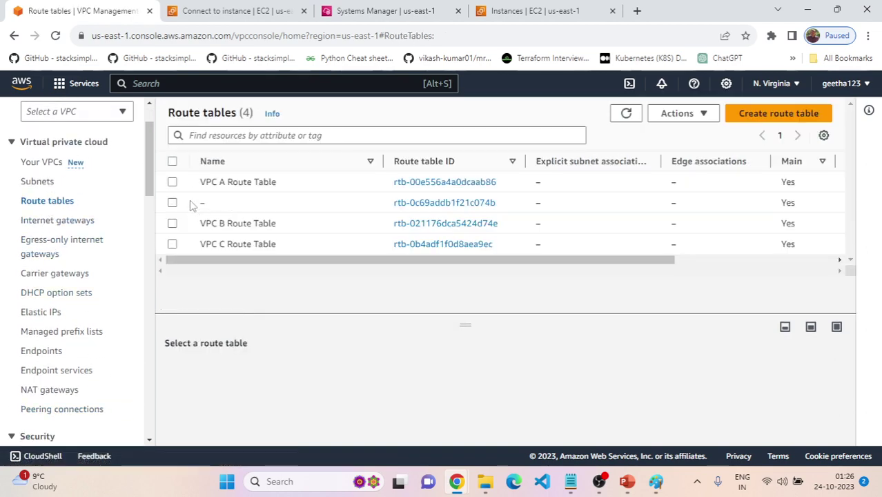
{"action": "left_click", "coordinate": [172, 182]}
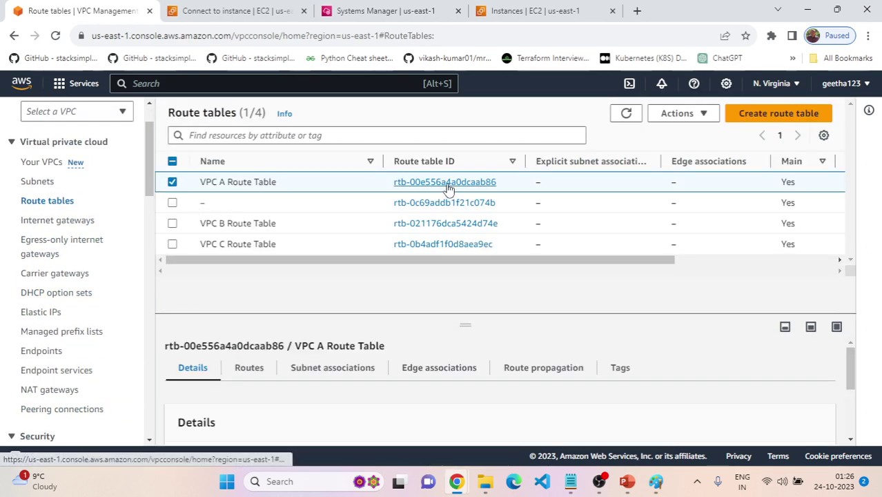
{"action": "key", "text": "alt+Tab"}
{"action": "scroll", "coordinate": [494, 318], "scroll_direction": "down", "scroll_amount": 1}
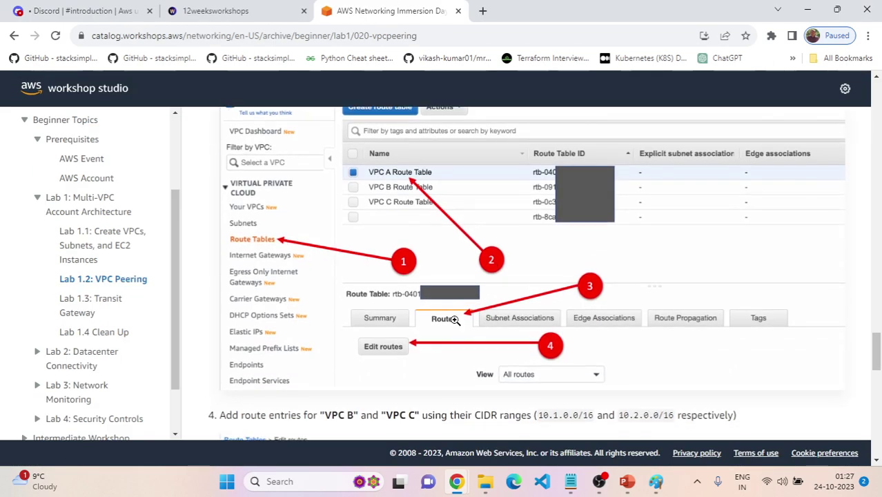
{"action": "key", "text": "alt+Tab"}
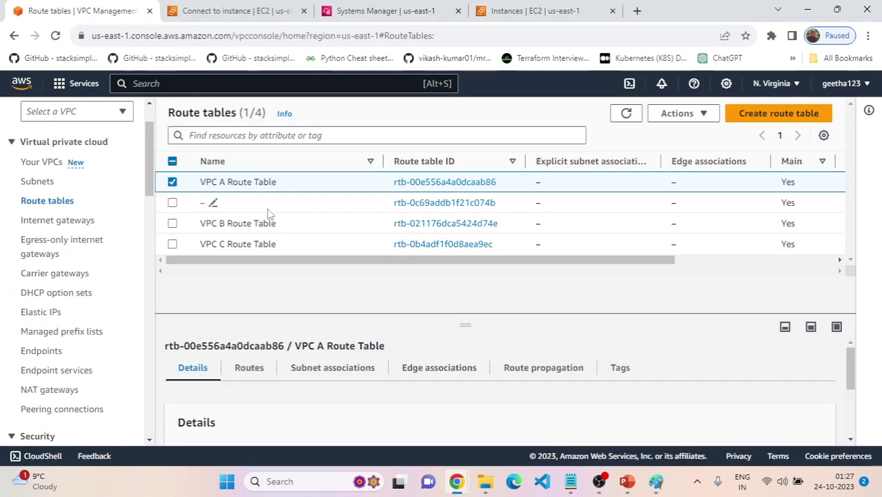
{"action": "left_click", "coordinate": [249, 371]}
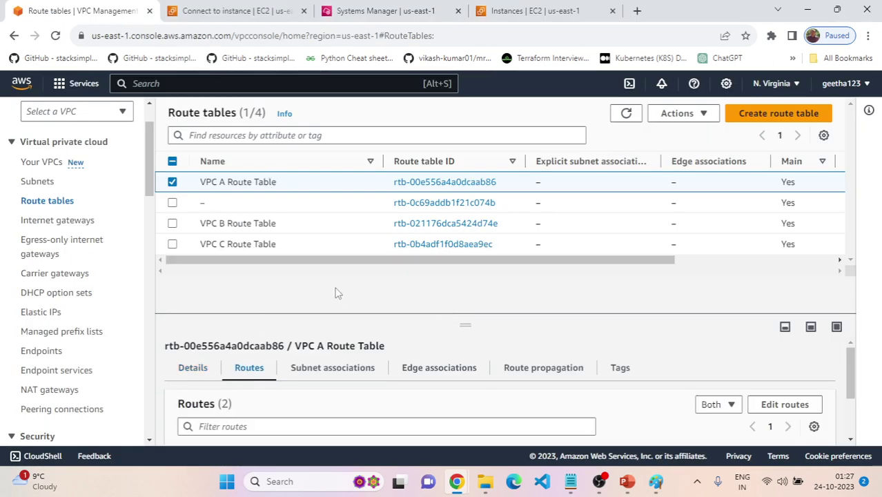
{"action": "left_click", "coordinate": [785, 404]}
Read the workshop guide's instructions for VPC A's route entries and add an empty route to VPC A's route table
{"action": "key", "text": "alt+Tab"}
{"action": "scroll", "coordinate": [516, 320], "scroll_direction": "down", "scroll_amount": 1}
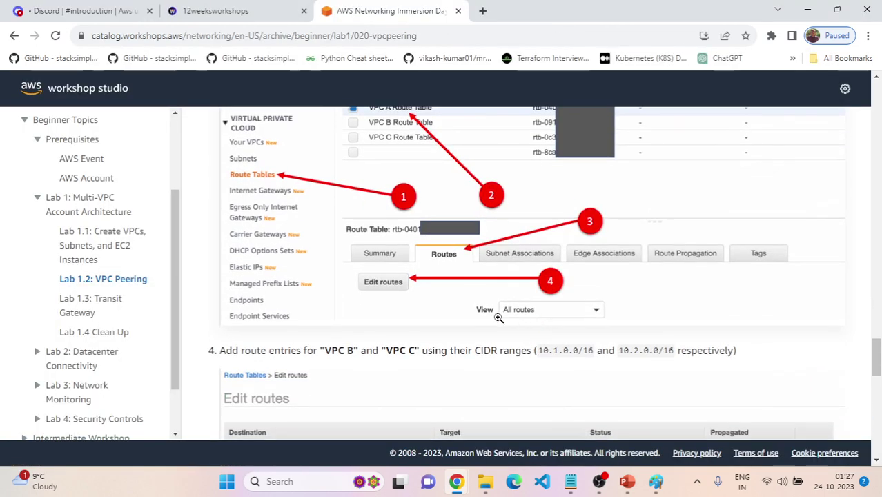
{"action": "scroll", "coordinate": [528, 307], "scroll_direction": "down", "scroll_amount": 3}
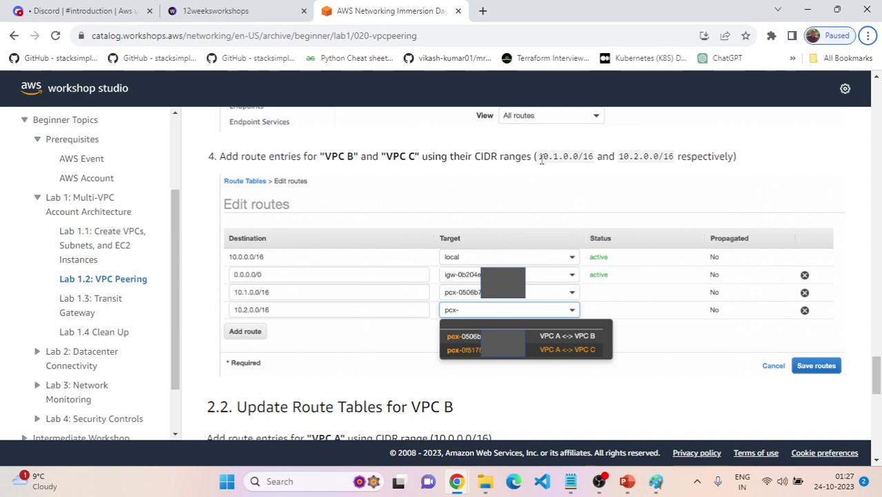
{"action": "key", "text": "alt+Tab"}
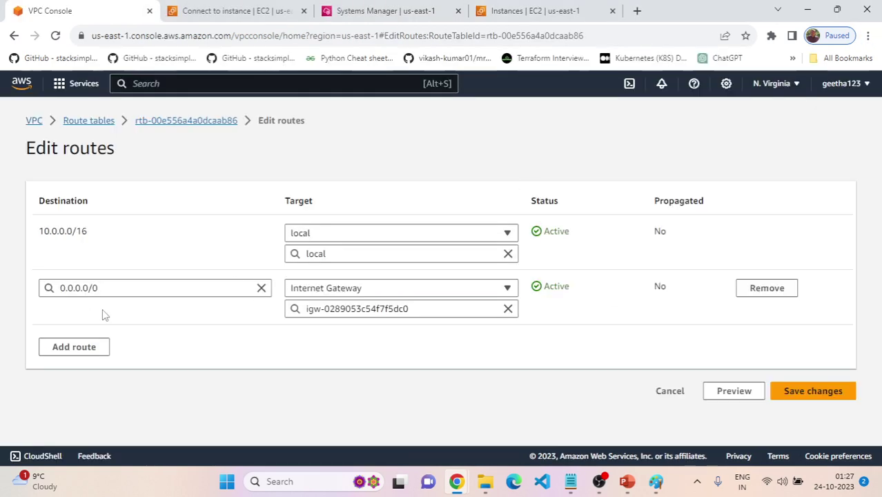
{"action": "left_click", "coordinate": [85, 348]}
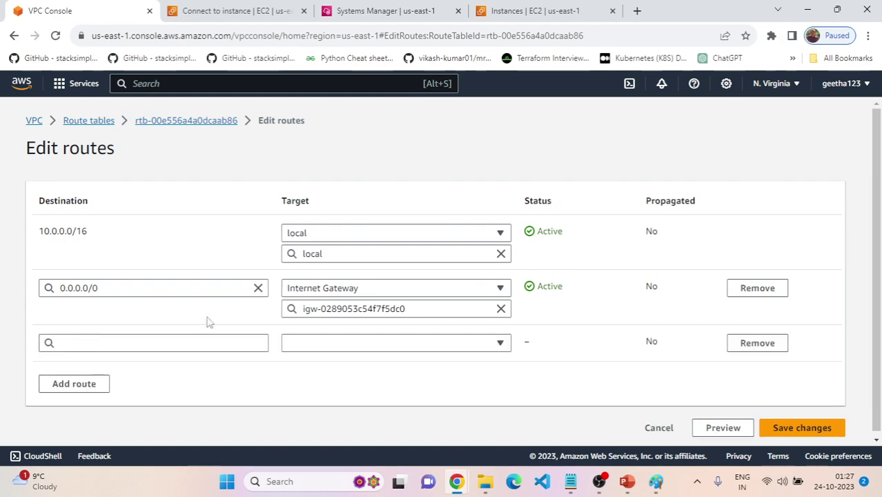
{"action": "left_click", "coordinate": [212, 341]}
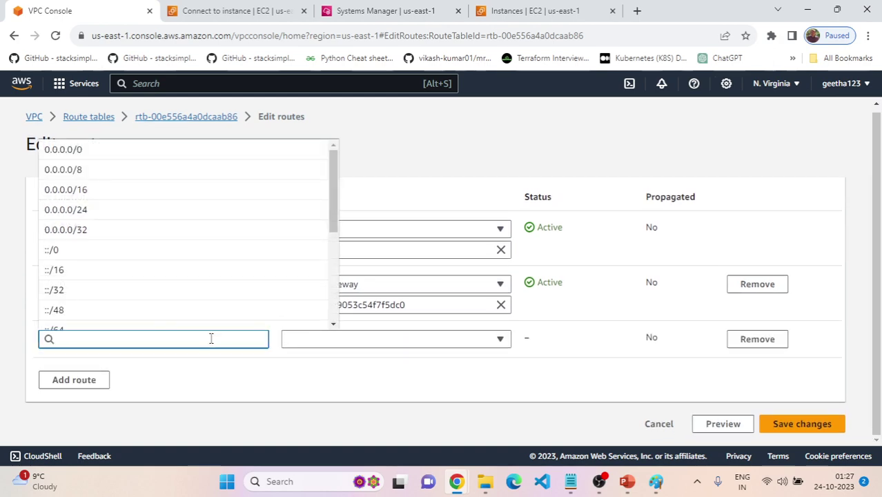
Copy VPC B's CIDR range 10.1.0.0/16 from the workshop guide and enter it as the new route's destination
{"action": "key", "text": "alt+Tab"}
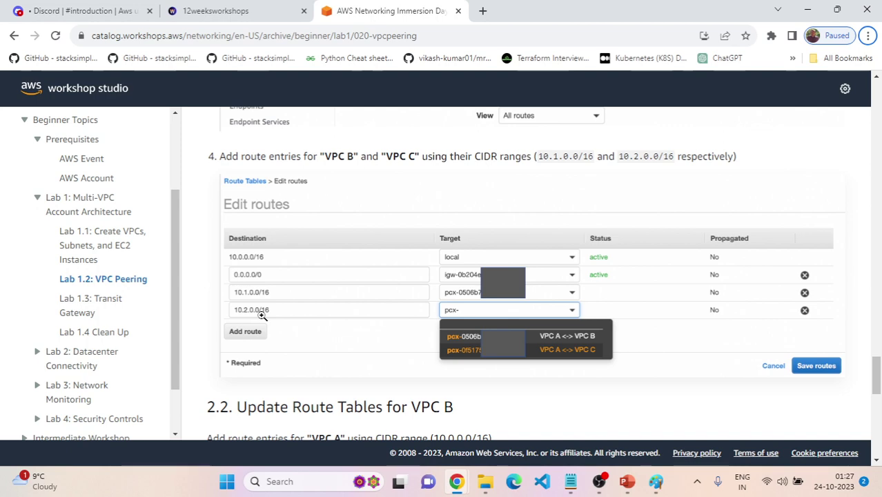
{"action": "key", "text": "alt+Tab"}
{"action": "left_click", "coordinate": [481, 171]}
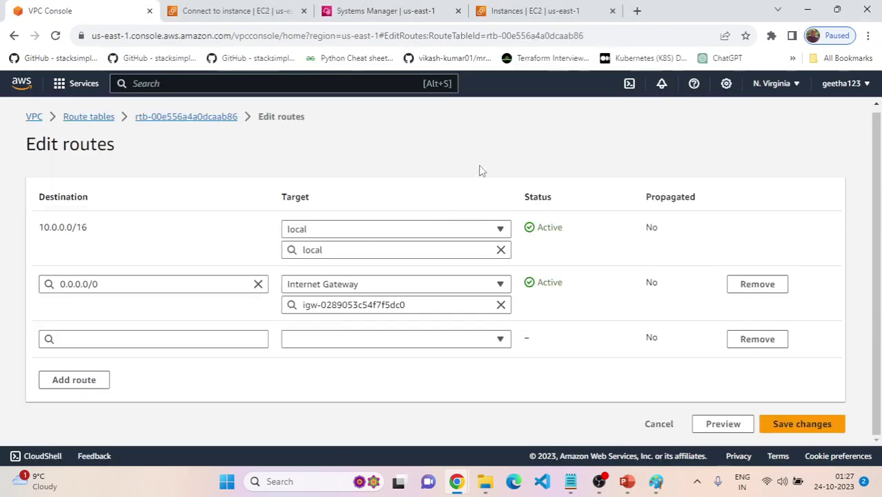
{"action": "key", "text": "alt+Tab"}
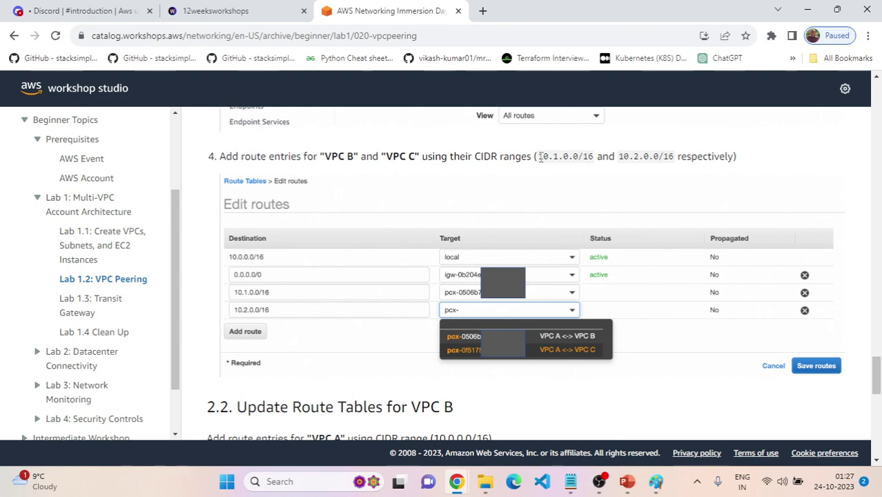
{"action": "left_click_drag", "start_coordinate": [540, 157], "coordinate": [600, 157]}
{"action": "key", "text": "ctrl+c"}
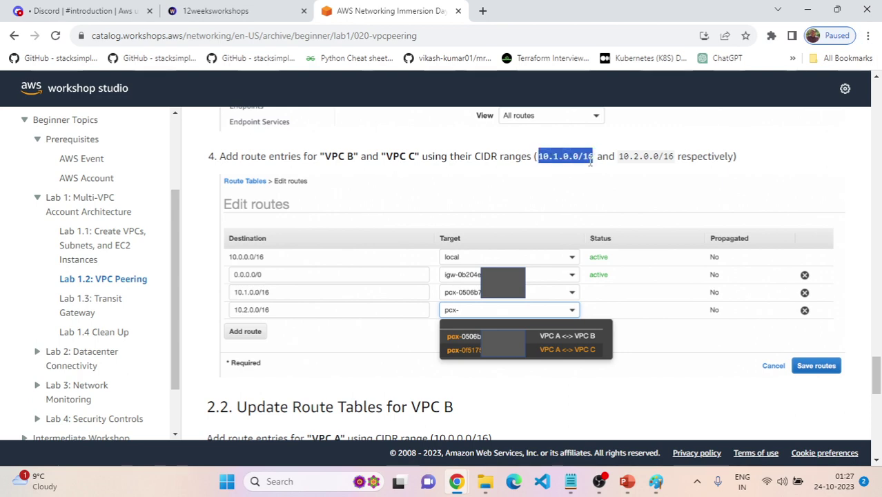
{"action": "key", "text": "alt+Tab"}
{"action": "left_click", "coordinate": [113, 335]}
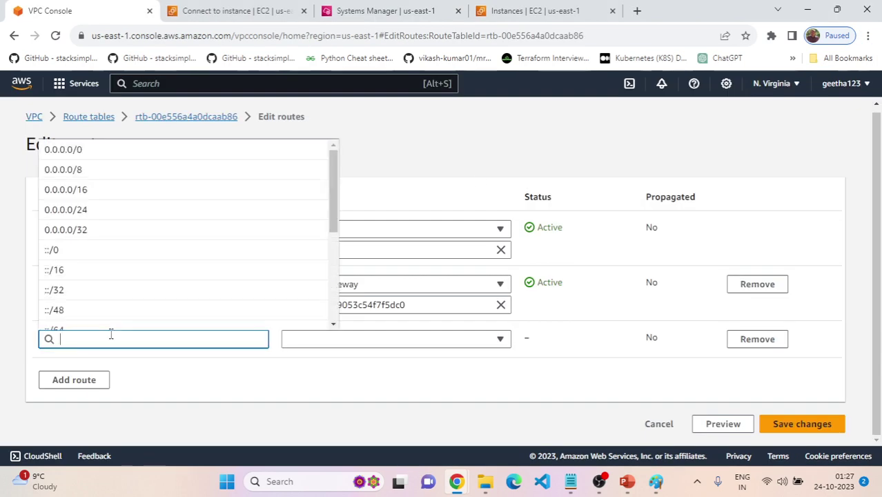
{"action": "key", "text": "ctrl+v"}
Set the target of the 10.1.0.0/16 route to the "VPC A <-> VPC B" peering connection
{"action": "left_click", "coordinate": [350, 343]}
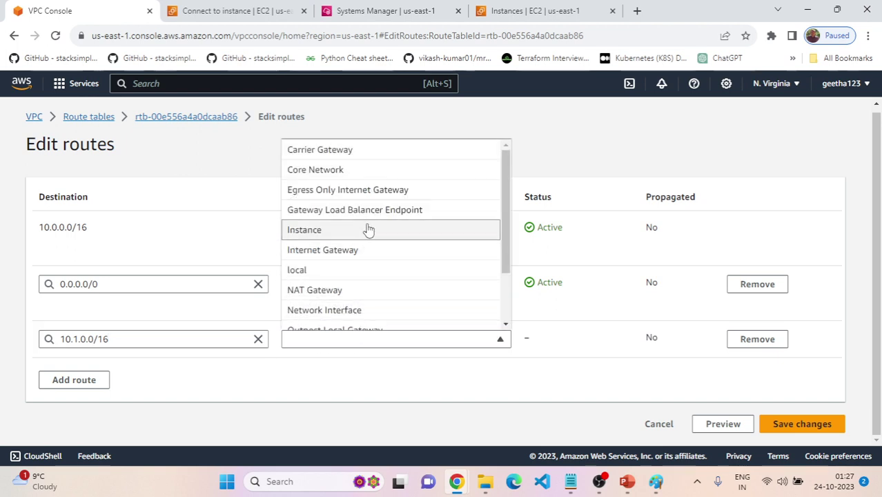
{"action": "scroll", "coordinate": [365, 249], "scroll_direction": "down", "scroll_amount": 1}
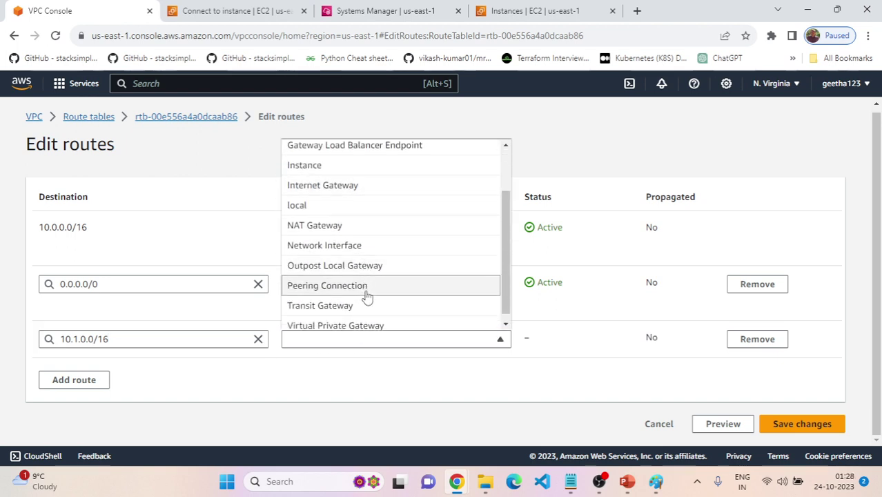
{"action": "left_click", "coordinate": [366, 287]}
{"action": "left_click", "coordinate": [412, 360]}
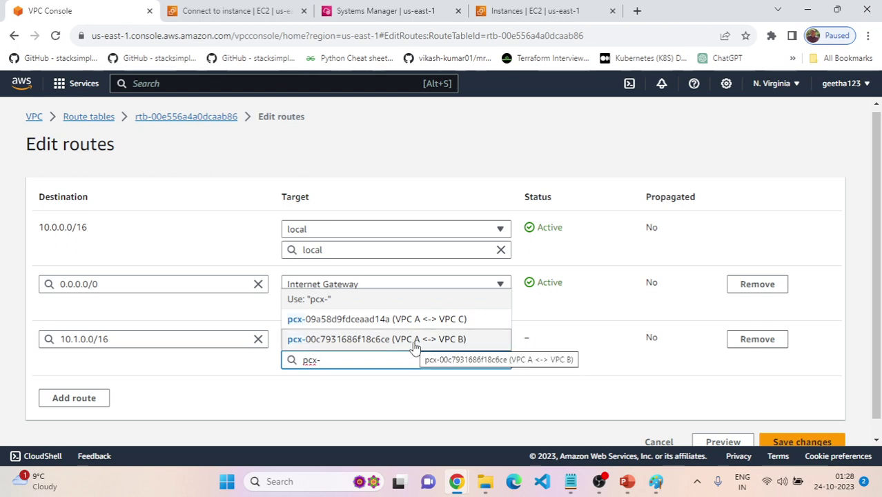
{"action": "left_click", "coordinate": [414, 341]}
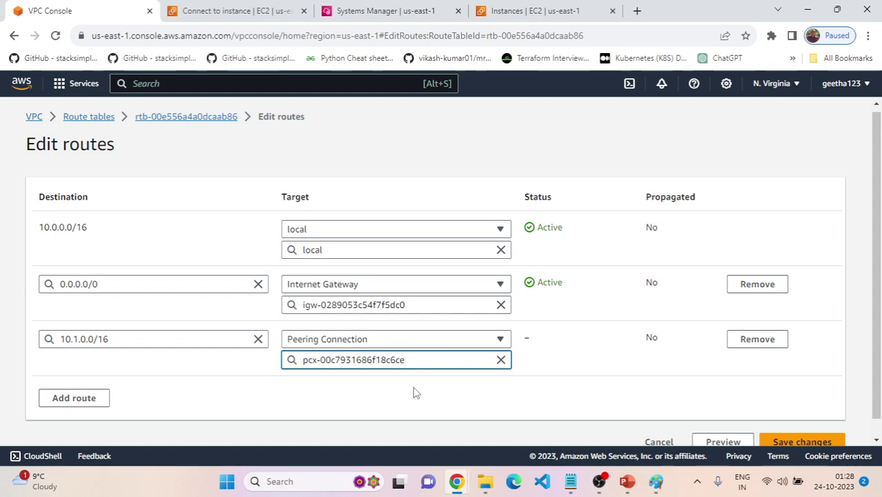
Add another route and enter VPC C's CIDR range 10.2.0.0/16, copied from the workshop guide, as its destination
{"action": "scroll", "coordinate": [453, 390], "scroll_direction": "down", "scroll_amount": 1}
{"action": "left_click", "coordinate": [90, 379]}
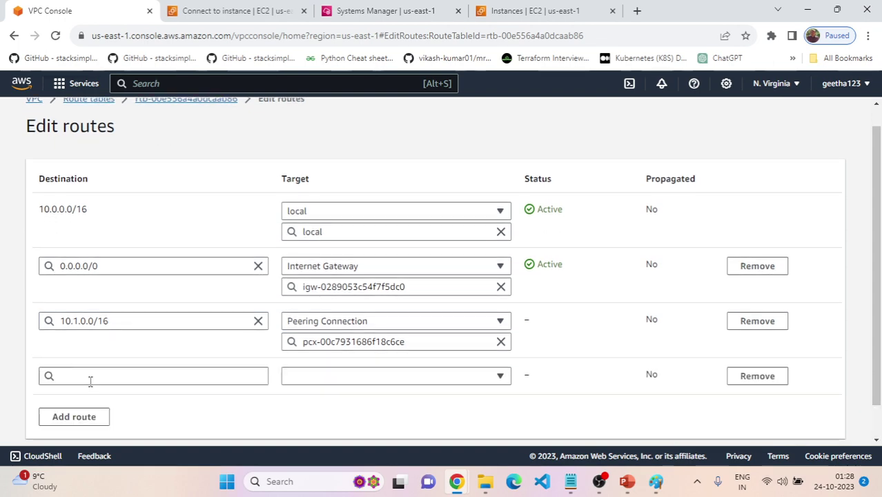
{"action": "key", "text": "alt+Tab"}
{"action": "left_click_drag", "start_coordinate": [618, 157], "coordinate": [667, 157]}
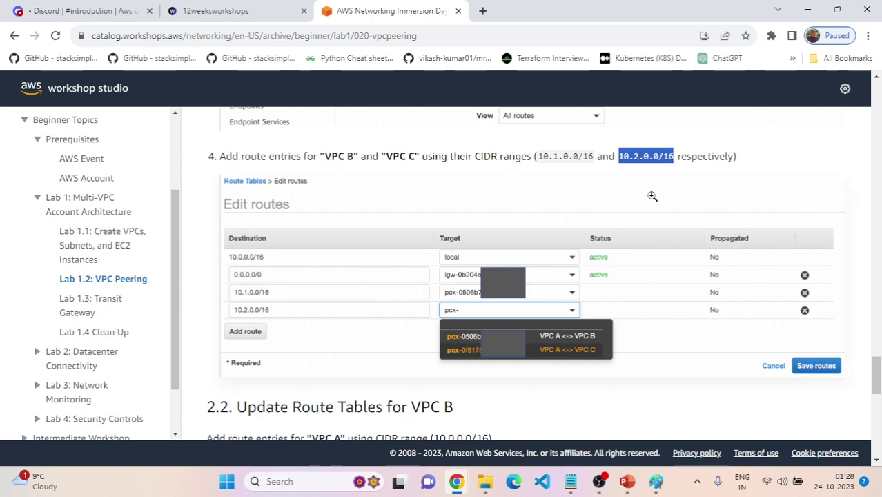
{"action": "key", "text": "alt+Tab"}
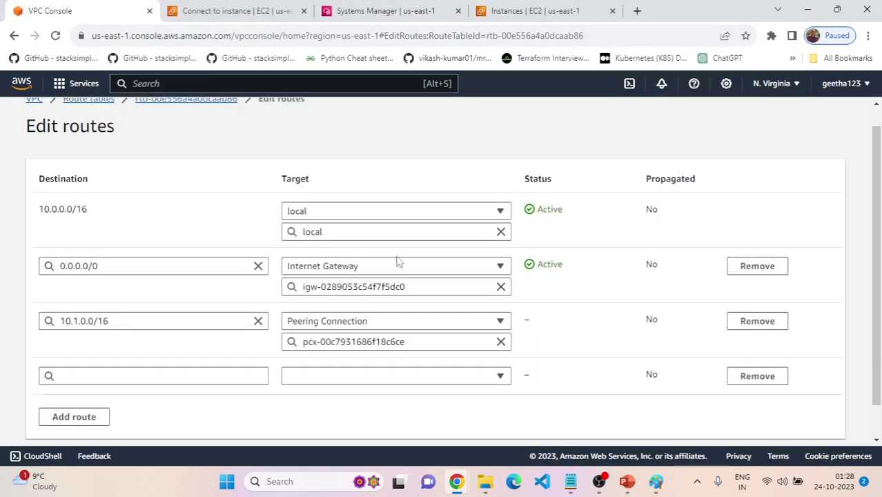
{"action": "left_click", "coordinate": [122, 377]}
{"action": "type", "text": "10.2.0.0/16"}
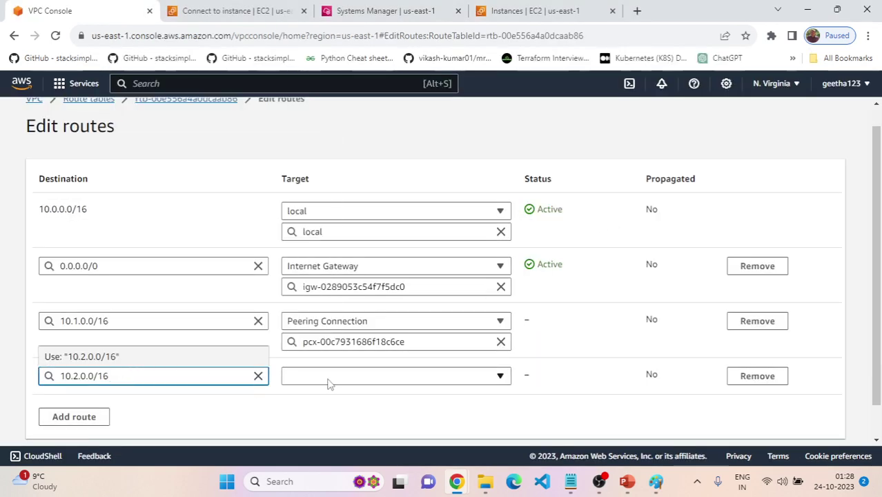
{"action": "left_click", "coordinate": [169, 404]}
Set the target of the 10.2.0.0/16 route to the "VPC A <-> VPC C" peering connection
{"action": "scroll", "coordinate": [181, 387], "scroll_direction": "down", "scroll_amount": 1}
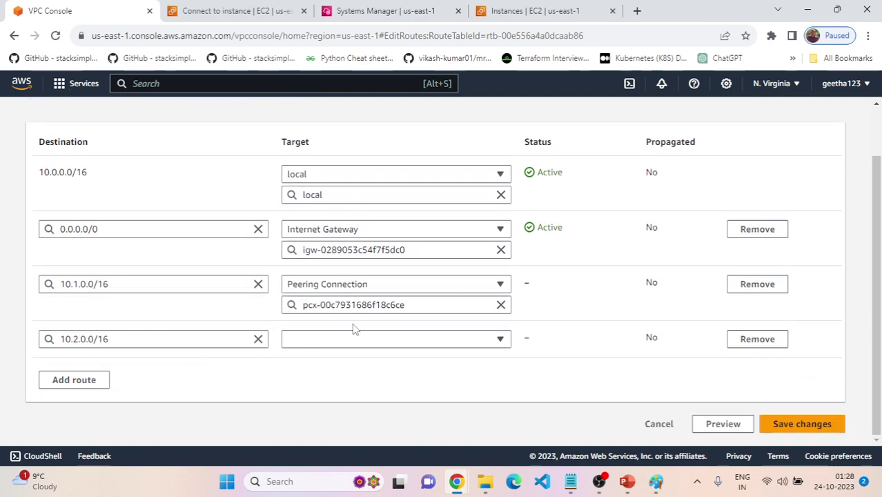
{"action": "left_click", "coordinate": [360, 341]}
{"action": "scroll", "coordinate": [372, 283], "scroll_direction": "down", "scroll_amount": 1}
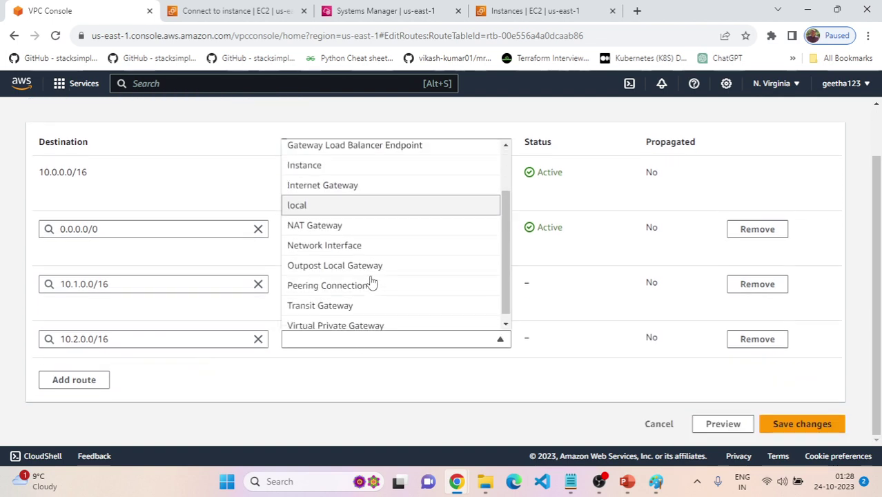
{"action": "left_click", "coordinate": [368, 289]}
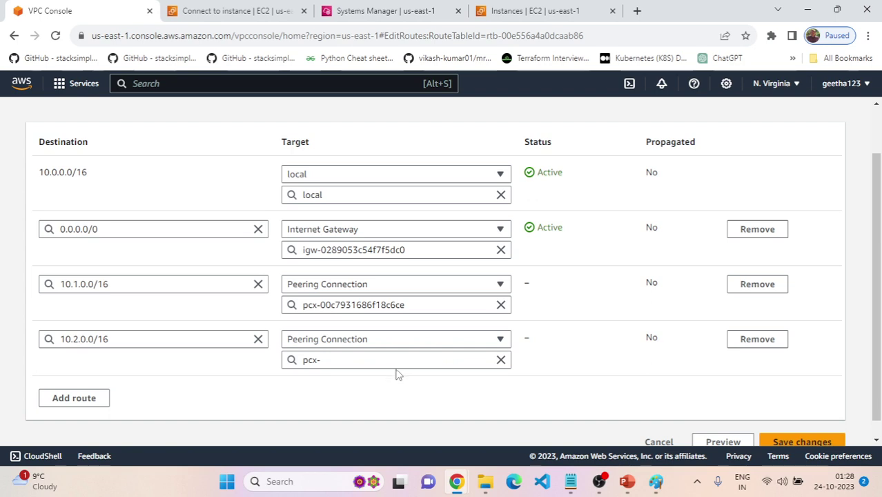
{"action": "left_click", "coordinate": [396, 362]}
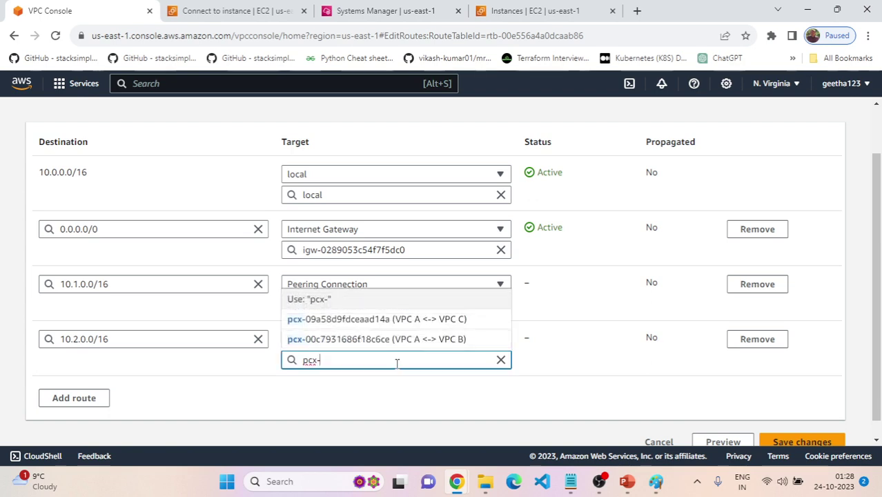
{"action": "left_click", "coordinate": [424, 322]}
{"action": "left_click", "coordinate": [458, 394]}
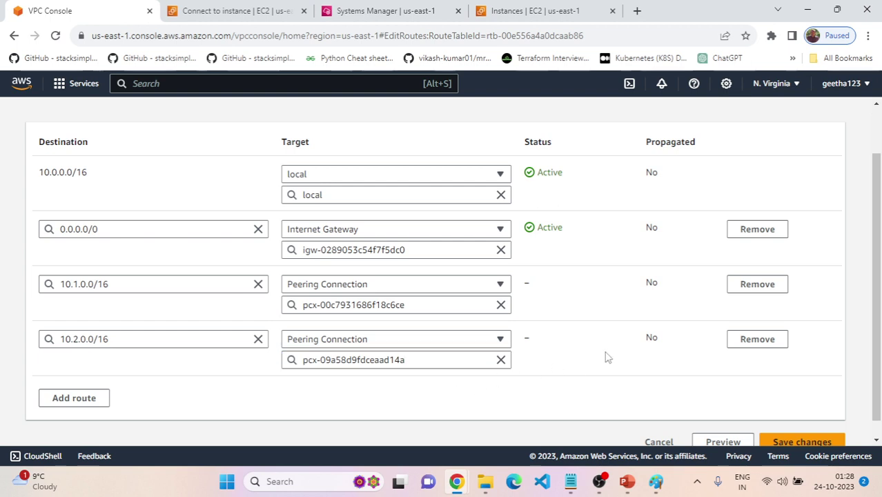
Check the workshop guide's remaining instructions for VPC A and save the changes to VPC A's route table
{"action": "scroll", "coordinate": [597, 358], "scroll_direction": "down", "scroll_amount": 1}
{"action": "key", "text": "alt+Tab"}
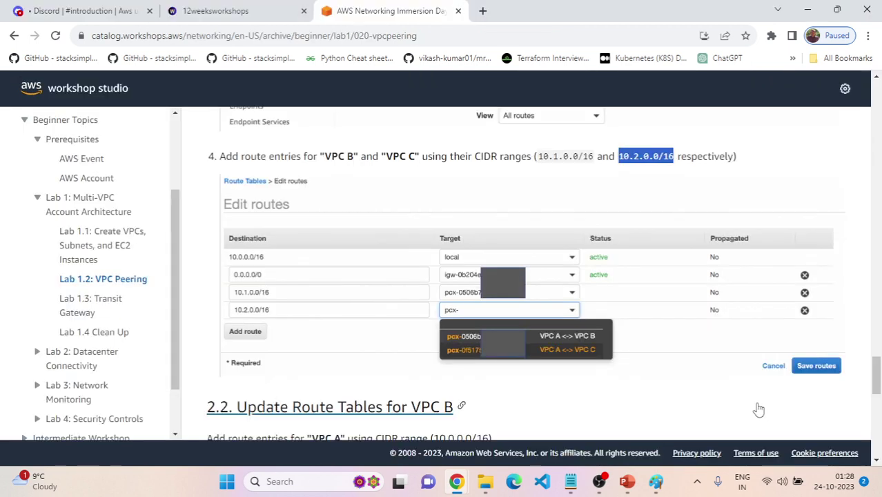
{"action": "scroll", "coordinate": [664, 388], "scroll_direction": "down", "scroll_amount": 2}
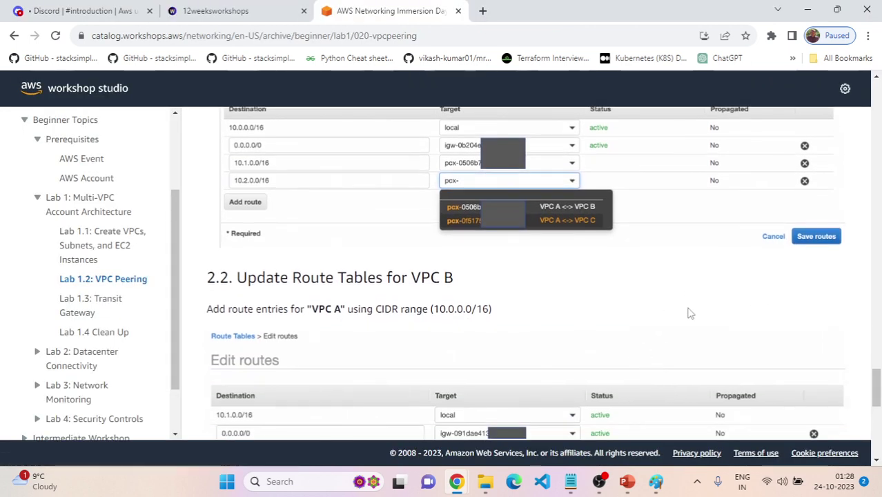
{"action": "scroll", "coordinate": [687, 313], "scroll_direction": "down", "scroll_amount": 1}
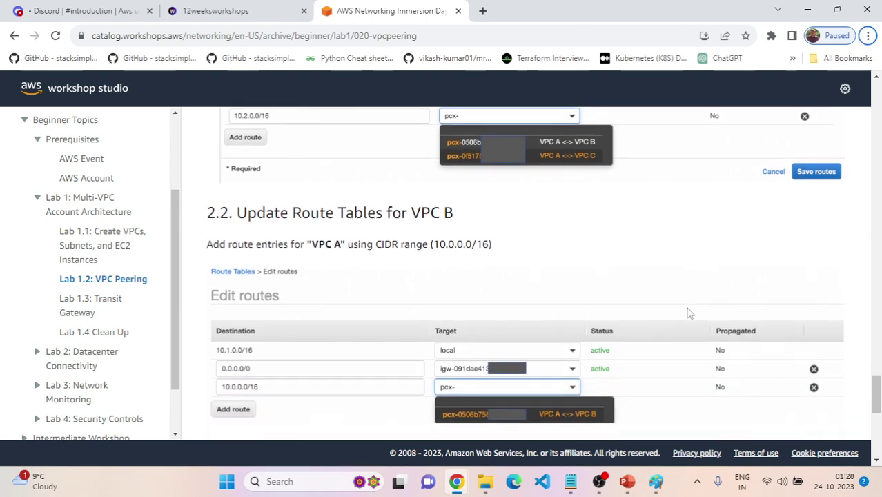
{"action": "key", "text": "alt+Tab"}
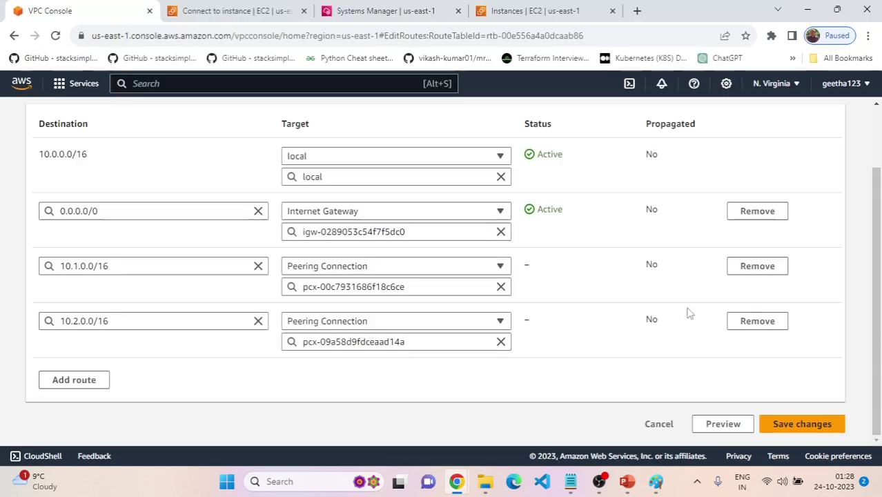
{"action": "left_click", "coordinate": [784, 426]}
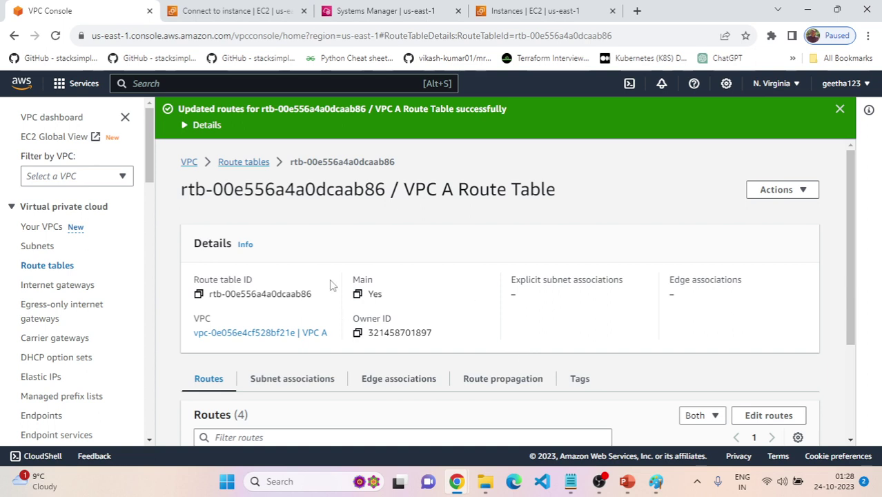
Return to the route tables list and read the workshop guide's section 2.2 on updating the route tables for VPC B
{"action": "left_click", "coordinate": [65, 267]}
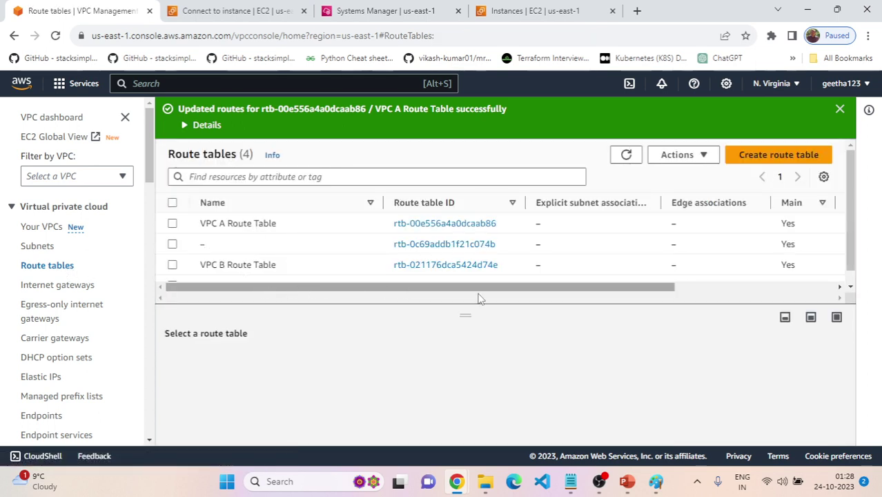
{"action": "left_click_drag", "start_coordinate": [469, 315], "coordinate": [469, 342]}
{"action": "key", "text": "alt+Tab"}
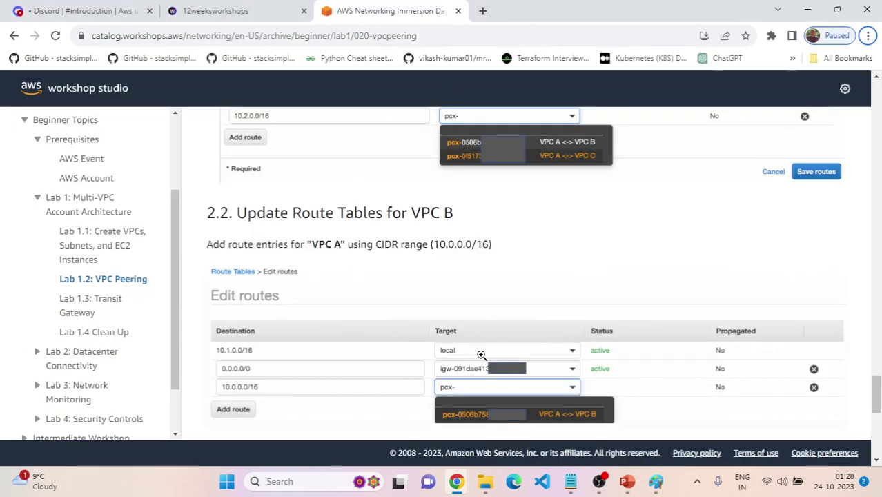
{"action": "scroll", "coordinate": [474, 364], "scroll_direction": "down", "scroll_amount": 1}
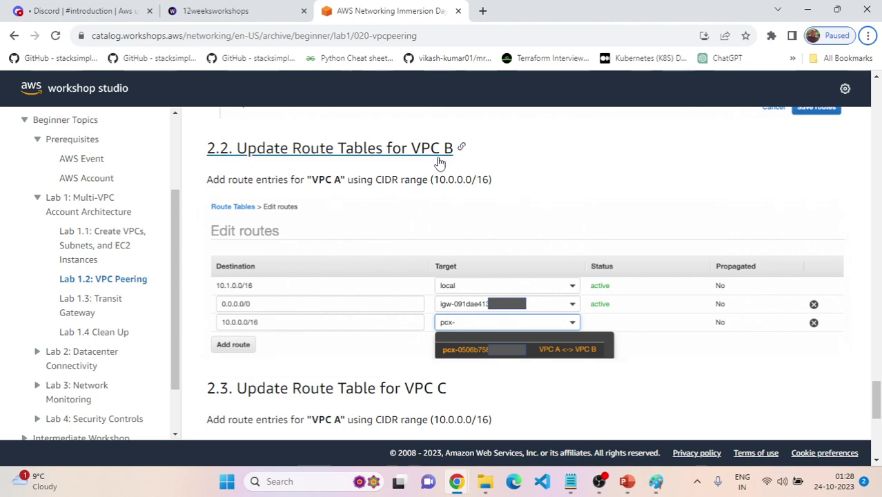
In the AWS console, open "VPC B Route Table" from the list and open its routes for editing
{"action": "key", "text": "alt+Tab"}
{"action": "left_click", "coordinate": [391, 271]}
{"action": "left_click", "coordinate": [434, 266]}
{"action": "scroll", "coordinate": [297, 330], "scroll_direction": "down", "scroll_amount": 2}
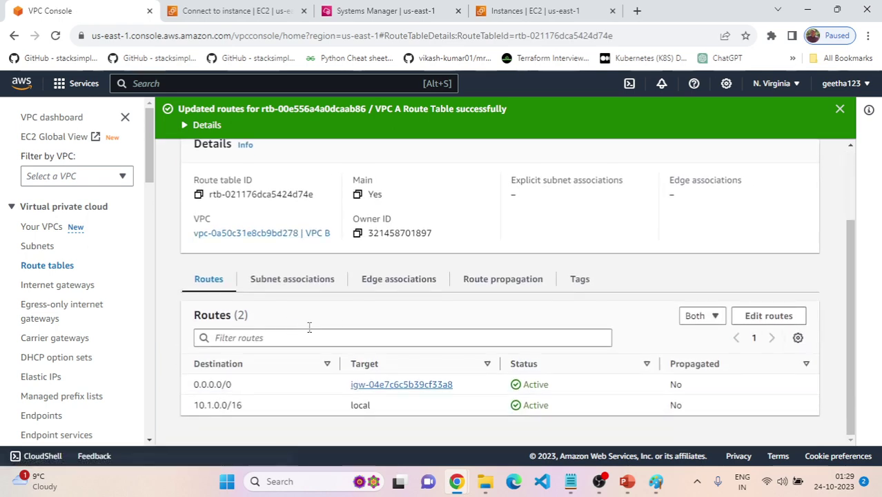
{"action": "left_click", "coordinate": [754, 319]}
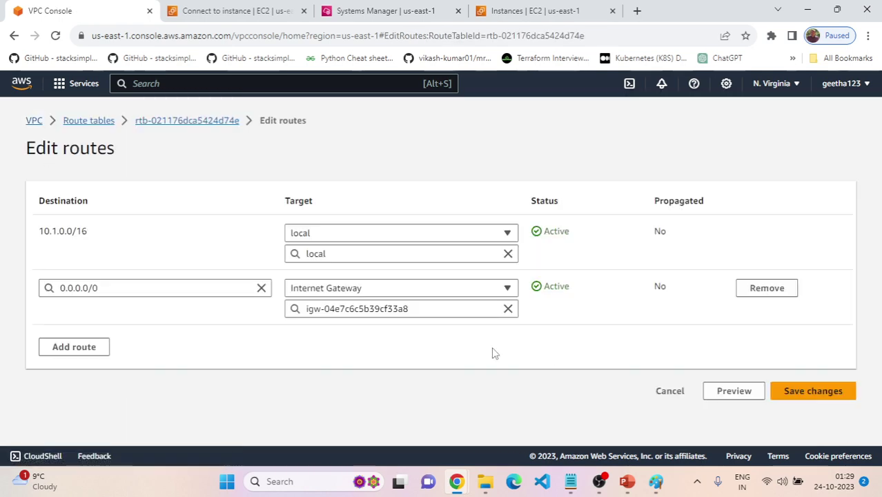
In the workshop guide's section 2.2, copy VPC A's CIDR range 10.0.0.0/16
{"action": "key", "text": "alt+Tab"}
{"action": "scroll", "coordinate": [449, 330], "scroll_direction": "down", "scroll_amount": 1}
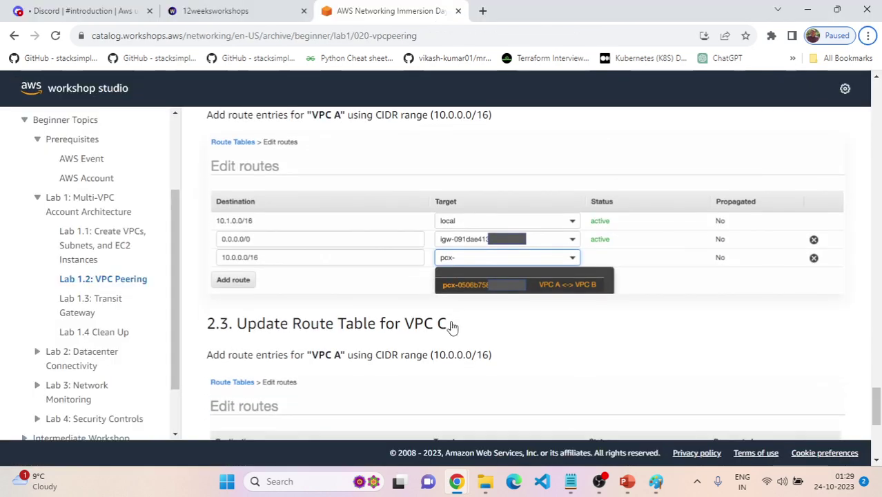
{"action": "scroll", "coordinate": [449, 323], "scroll_direction": "up", "scroll_amount": 1}
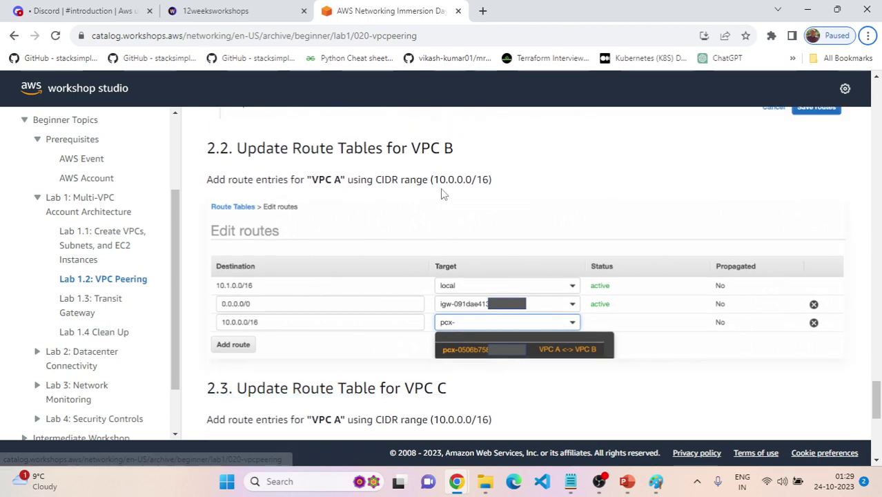
{"action": "left_click_drag", "start_coordinate": [437, 179], "coordinate": [493, 180]}
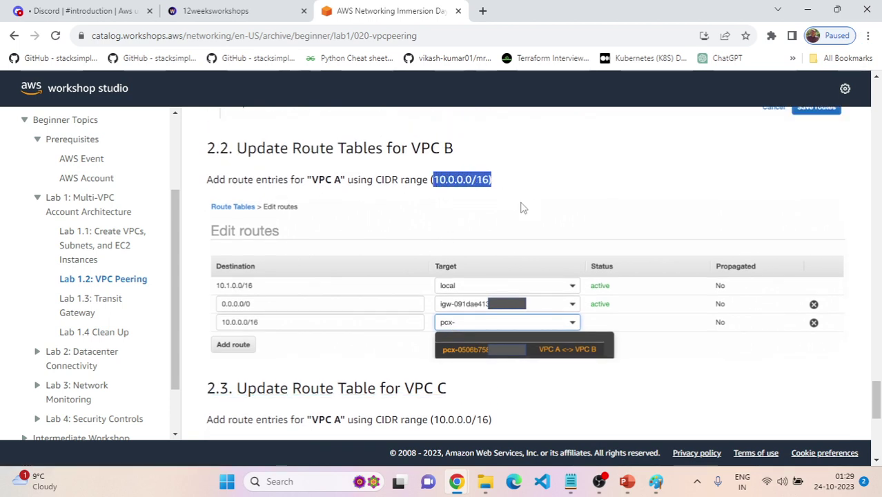
{"action": "left_click", "coordinate": [516, 205]}
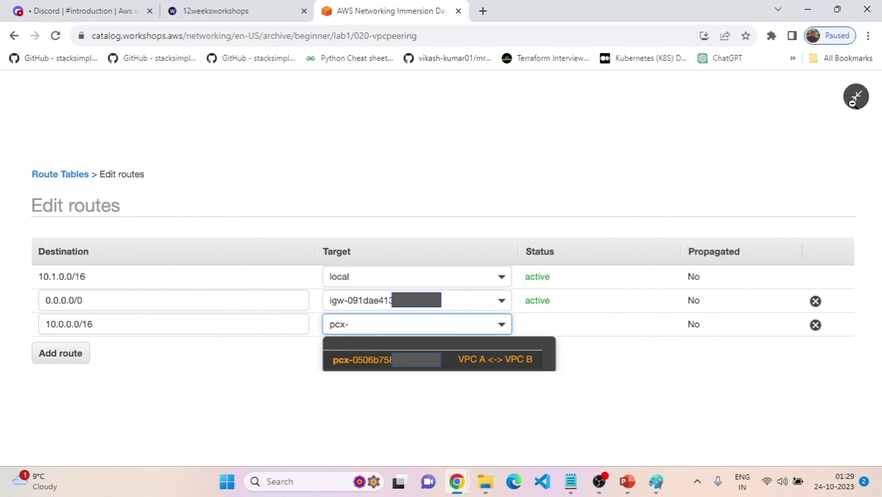
{"action": "left_click", "coordinate": [855, 98]}
{"action": "left_click_drag", "start_coordinate": [435, 179], "coordinate": [490, 181]}
{"action": "key", "text": "ctrl+c"}
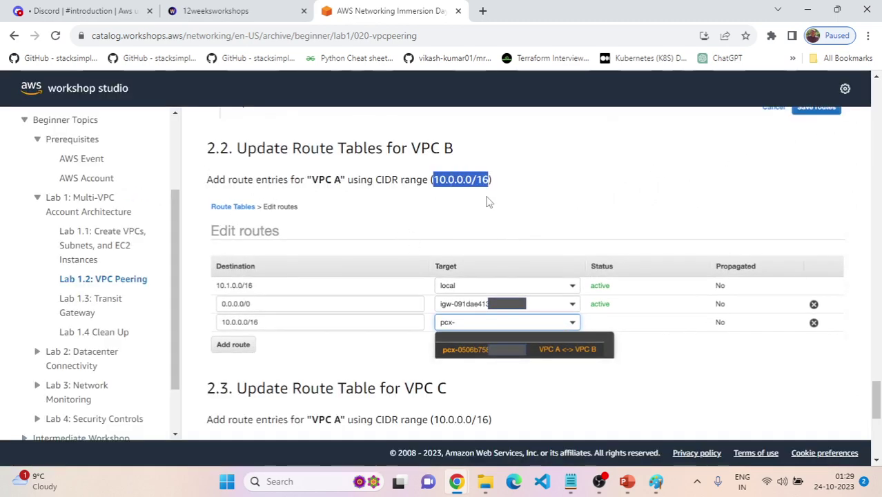
In the AWS console, add a route with destination 10.0.0.0/16 to VPC B's route table
{"action": "key", "text": "alt+Tab"}
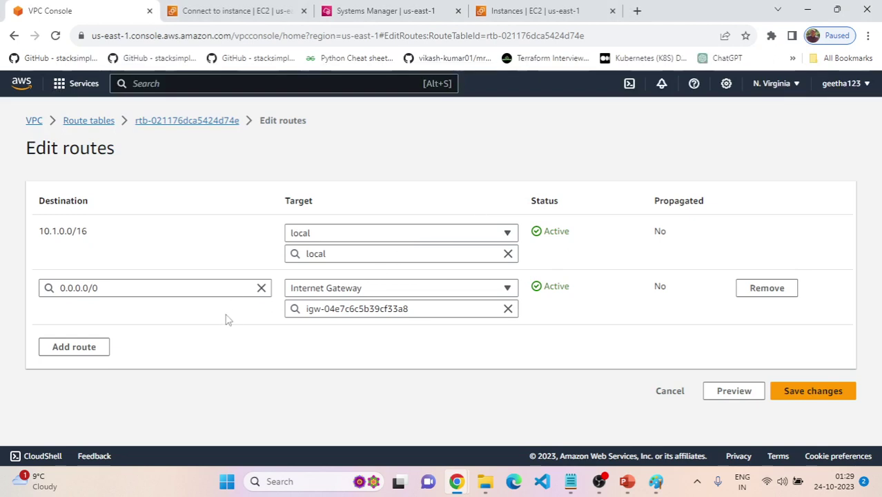
{"action": "left_click", "coordinate": [88, 347]}
{"action": "left_click", "coordinate": [115, 342]}
{"action": "key", "text": "ctrl+v"}
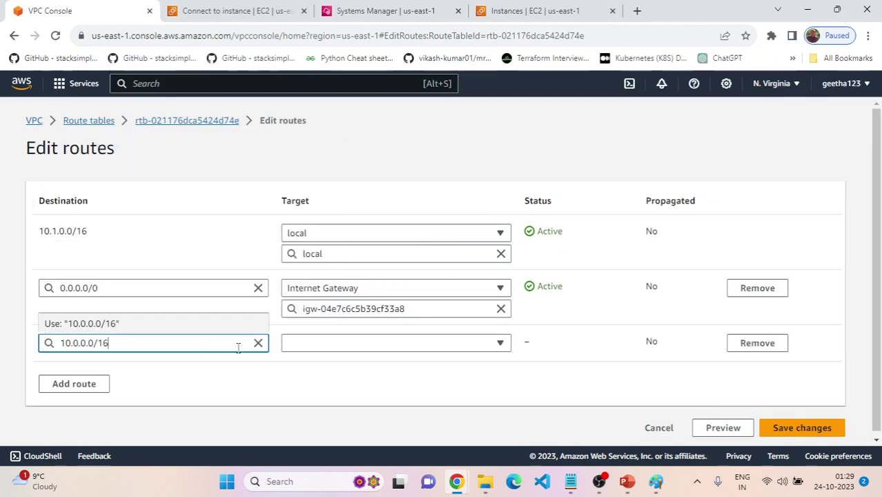
{"action": "left_click", "coordinate": [272, 370]}
Set the 10.0.0.0/16 route's target to the "VPC A <-> VPC B" peering connection, checking it against the workshop guide
{"action": "left_click", "coordinate": [330, 345]}
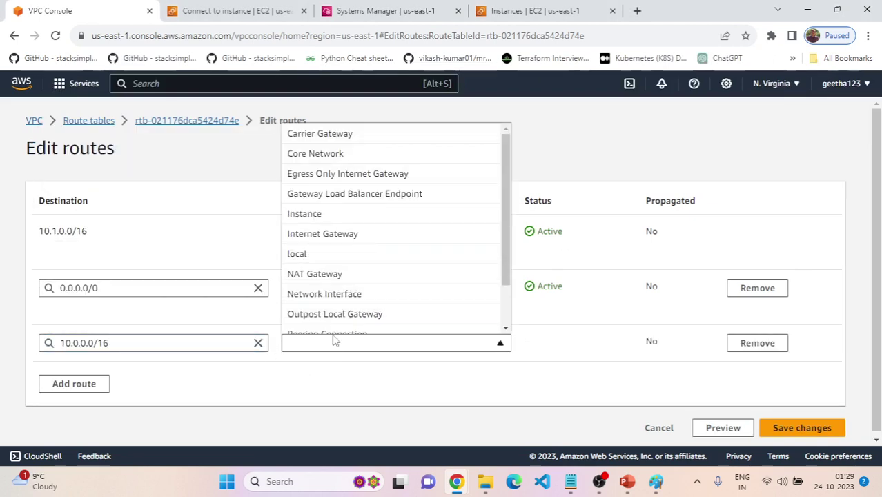
{"action": "scroll", "coordinate": [369, 286], "scroll_direction": "down", "scroll_amount": 2}
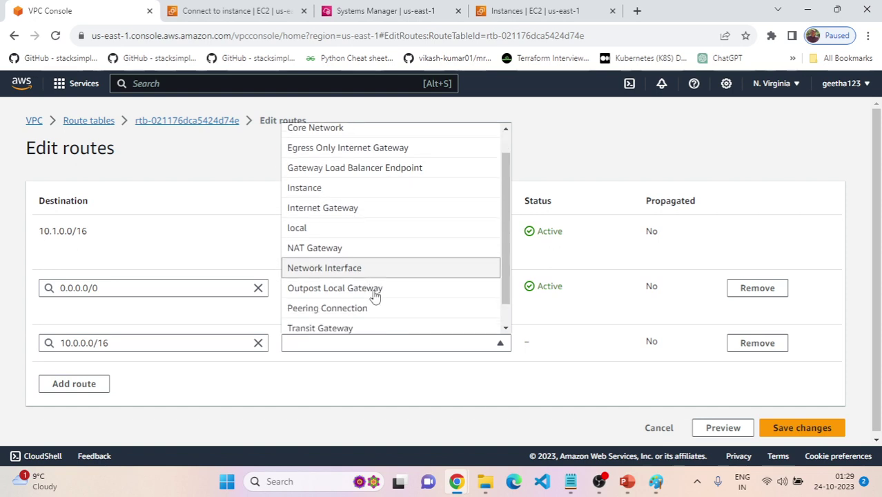
{"action": "left_click", "coordinate": [364, 286]}
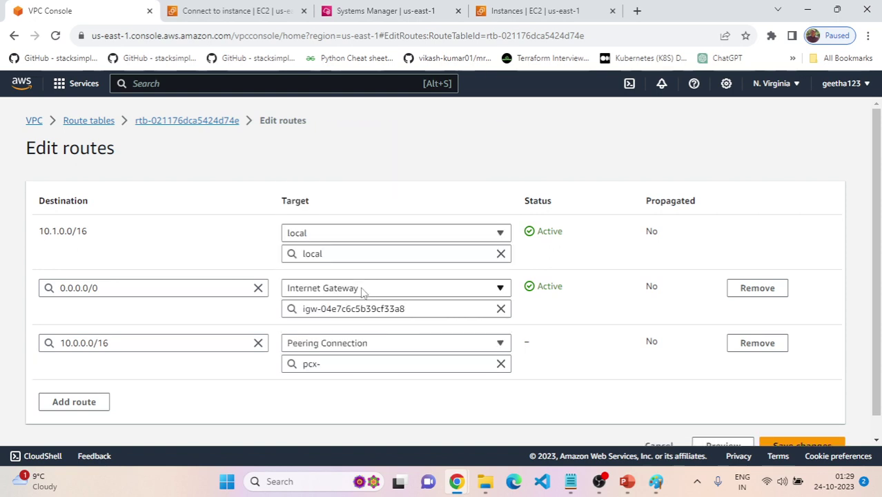
{"action": "left_click", "coordinate": [398, 364]}
{"action": "key", "text": "alt+Tab"}
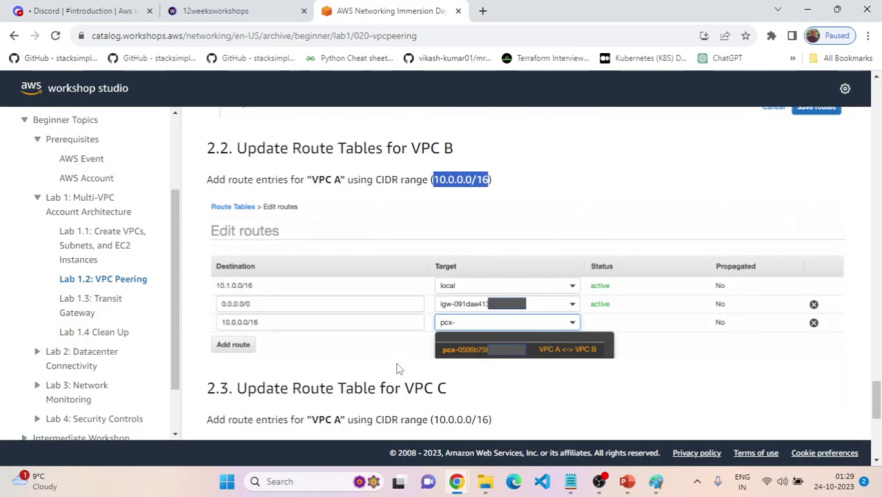
{"action": "key", "text": "alt+Tab"}
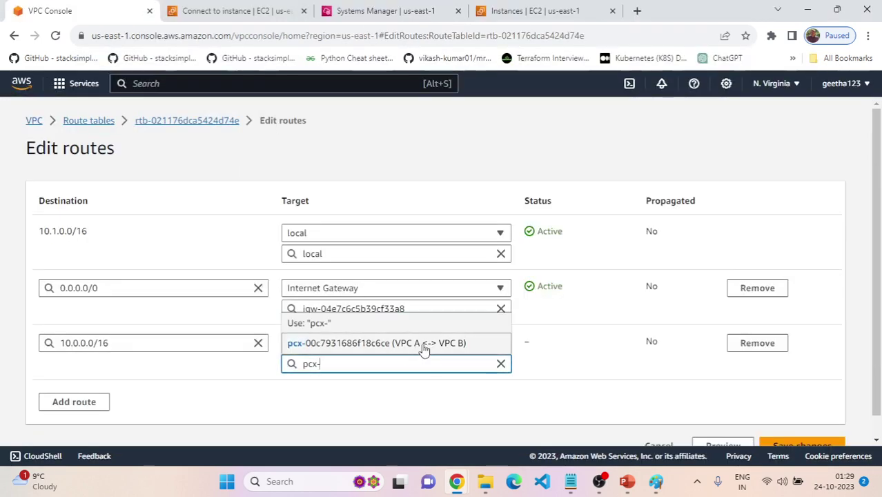
{"action": "left_click", "coordinate": [424, 350]}
Check the end of section 2.2 in the workshop guide and save the changes to VPC B's route table
{"action": "key", "text": "alt+Tab"}
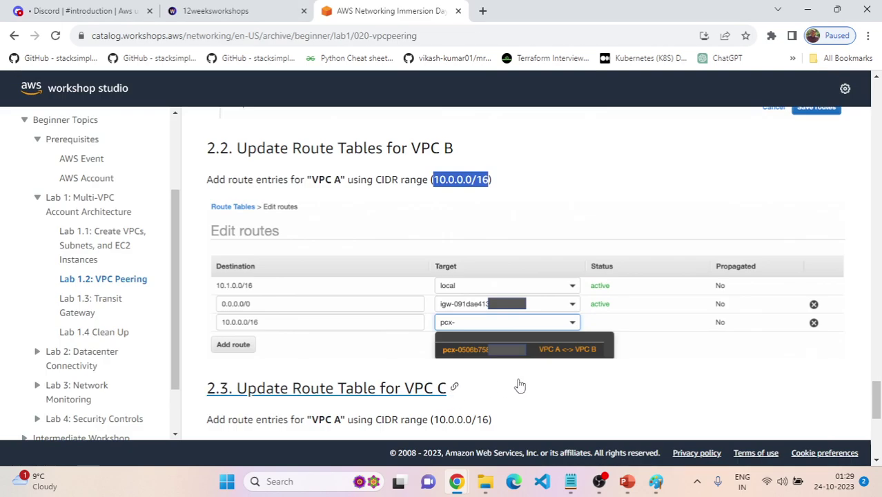
{"action": "scroll", "coordinate": [537, 382], "scroll_direction": "down", "scroll_amount": 1}
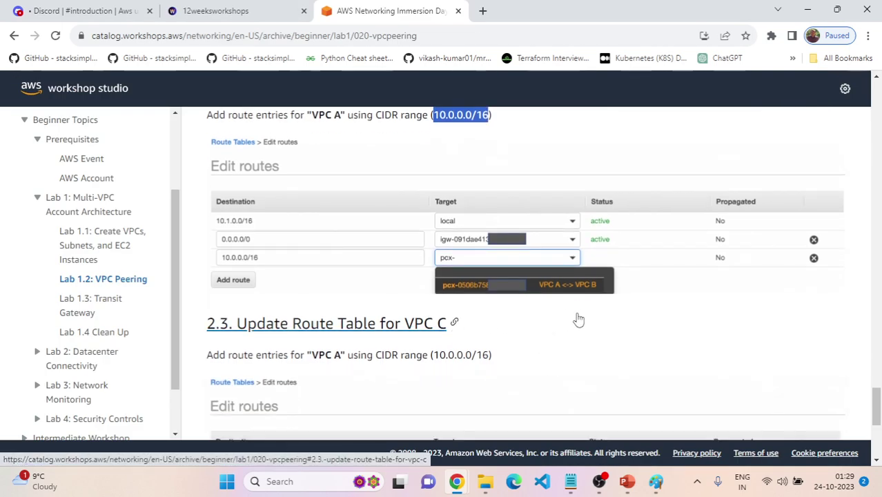
{"action": "key", "text": "alt+Tab"}
{"action": "left_click", "coordinate": [619, 407]}
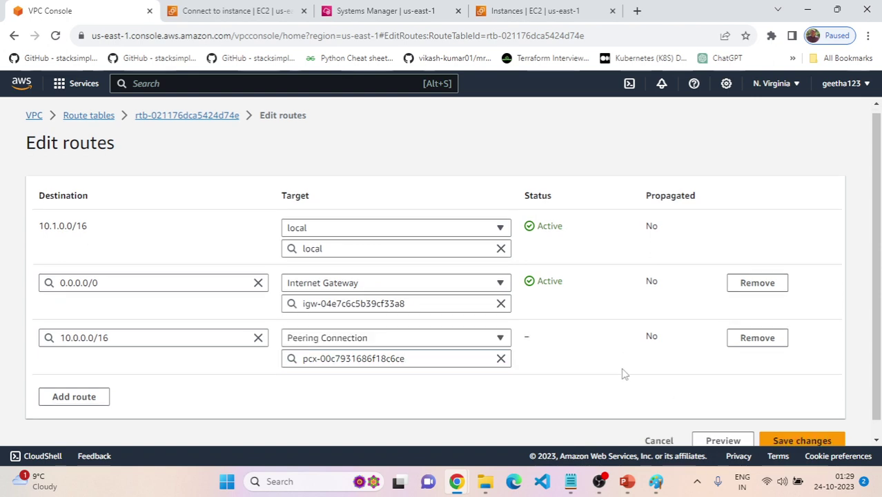
{"action": "scroll", "coordinate": [622, 372], "scroll_direction": "down", "scroll_amount": 1}
{"action": "left_click", "coordinate": [770, 422]}
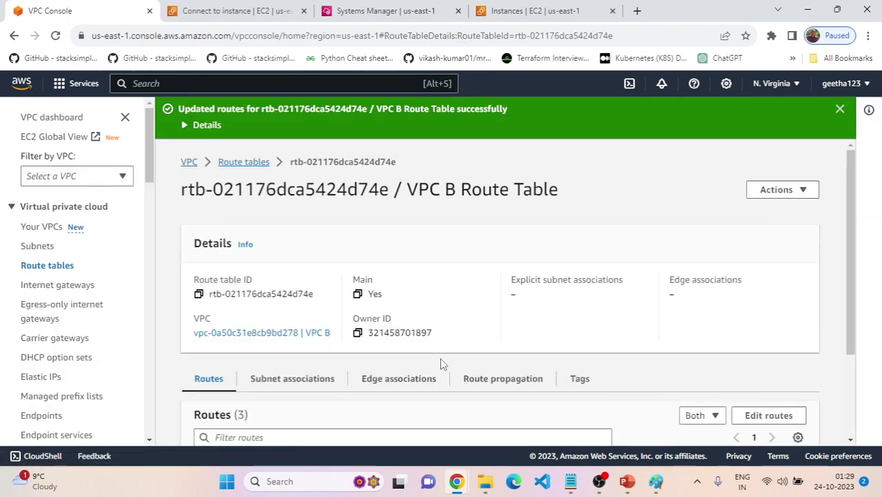
Return to the route tables list, select "VPC C Route Table" and open its routes for editing
{"action": "left_click", "coordinate": [62, 266]}
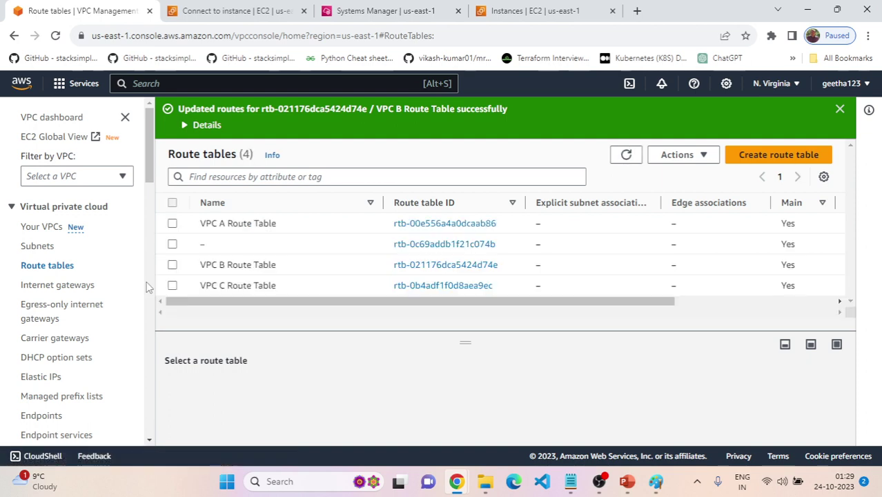
{"action": "left_click", "coordinate": [172, 286]}
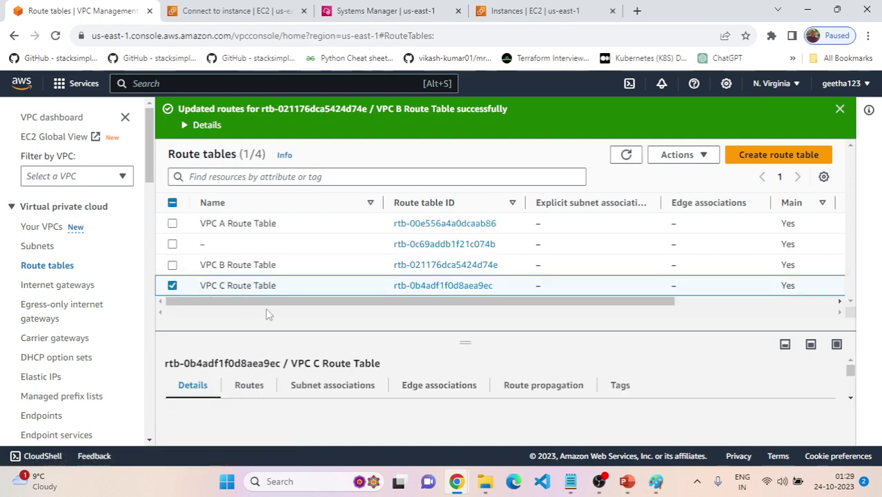
{"action": "left_click", "coordinate": [248, 384]}
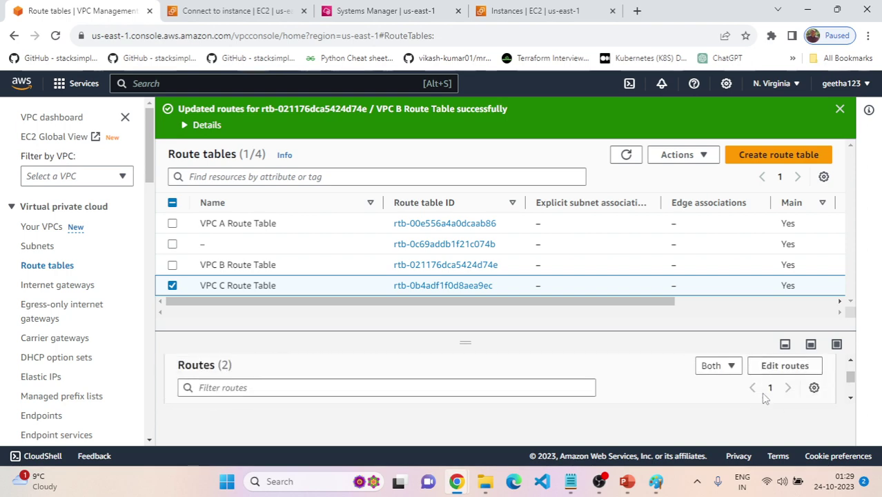
{"action": "left_click", "coordinate": [782, 363]}
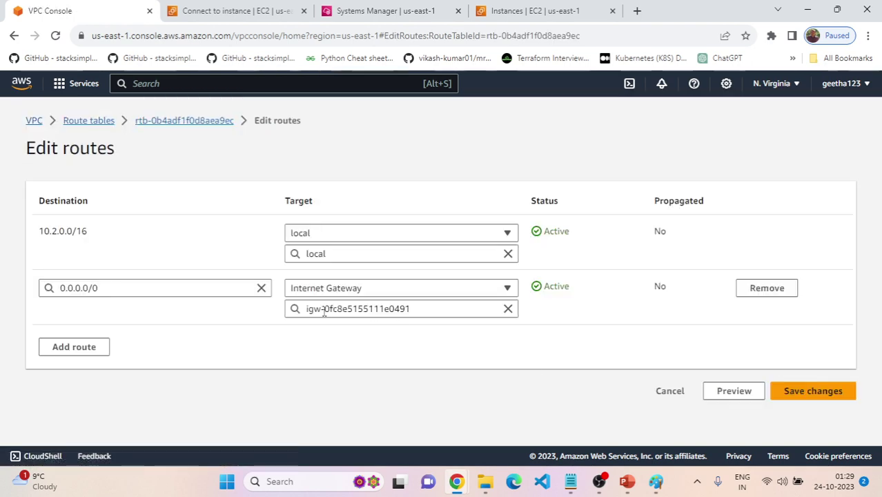
Add a route to VPC C's route table with VPC A's CIDR range from guide section 2.3, 10.0.0.0/16, as destination
{"action": "left_click", "coordinate": [74, 347]}
{"action": "left_click", "coordinate": [173, 341]}
{"action": "key", "text": "alt+Tab"}
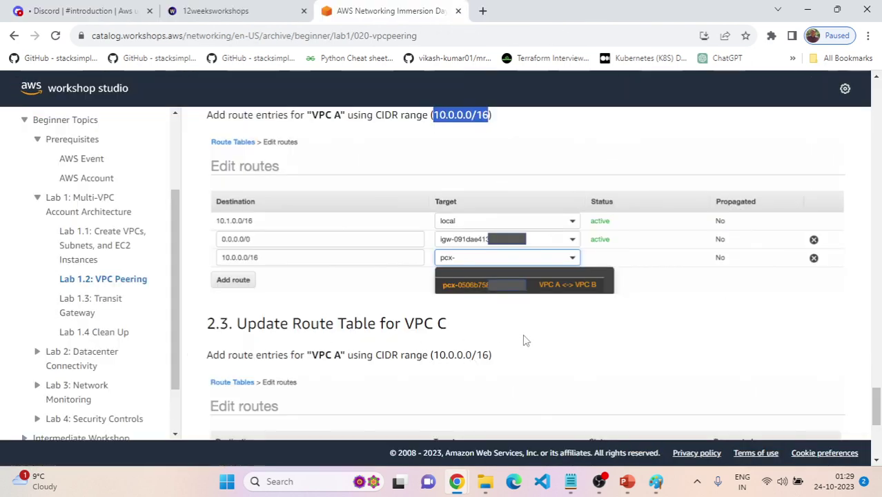
{"action": "scroll", "coordinate": [525, 338], "scroll_direction": "down", "scroll_amount": 1}
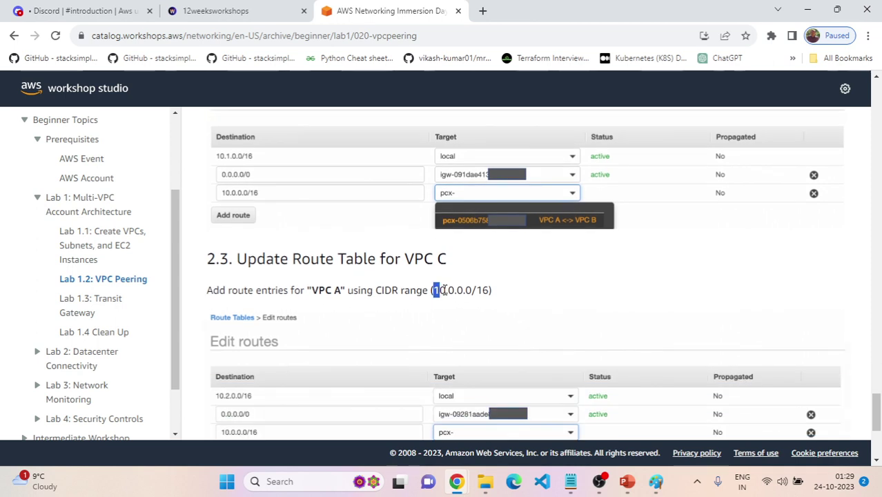
{"action": "left_click_drag", "start_coordinate": [434, 290], "coordinate": [480, 290]}
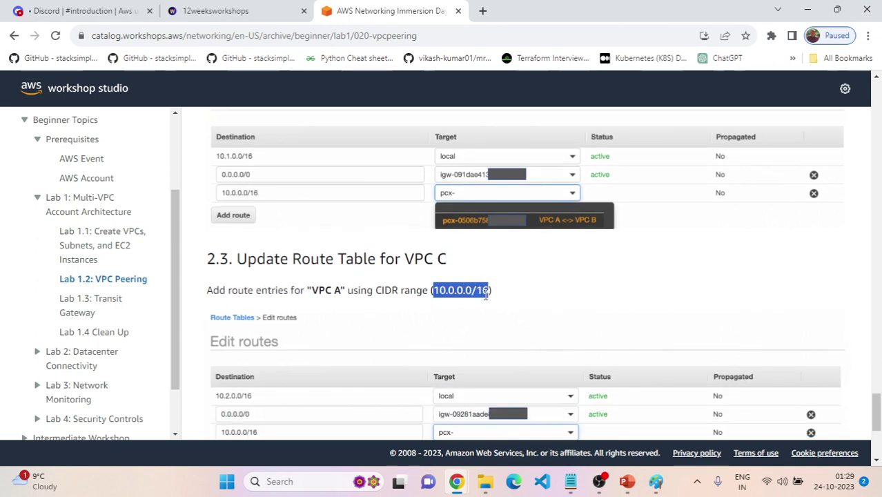
{"action": "key", "text": "alt+Tab"}
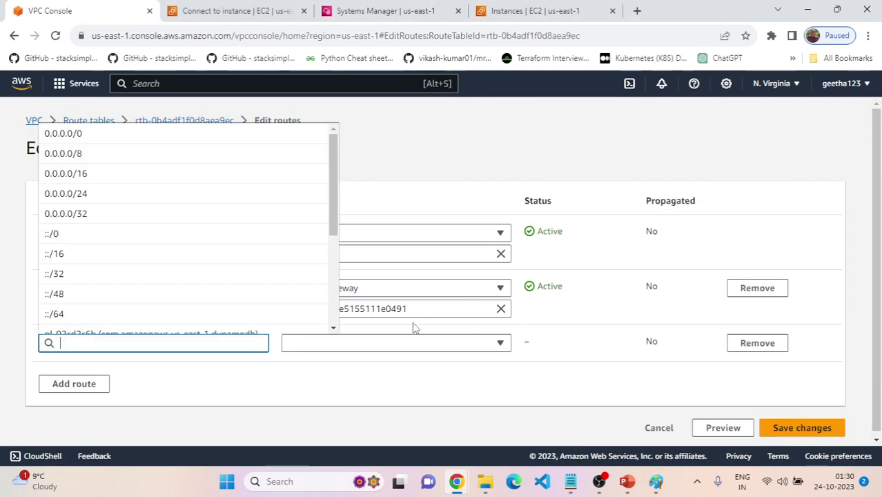
{"action": "type", "text": "10.0.0.0/16"}
Target the 10.0.0.0/16 route at the "VPC A <-> VPC C" peering connection, checking it against the guide, and save VPC C's route table
{"action": "left_click", "coordinate": [386, 343]}
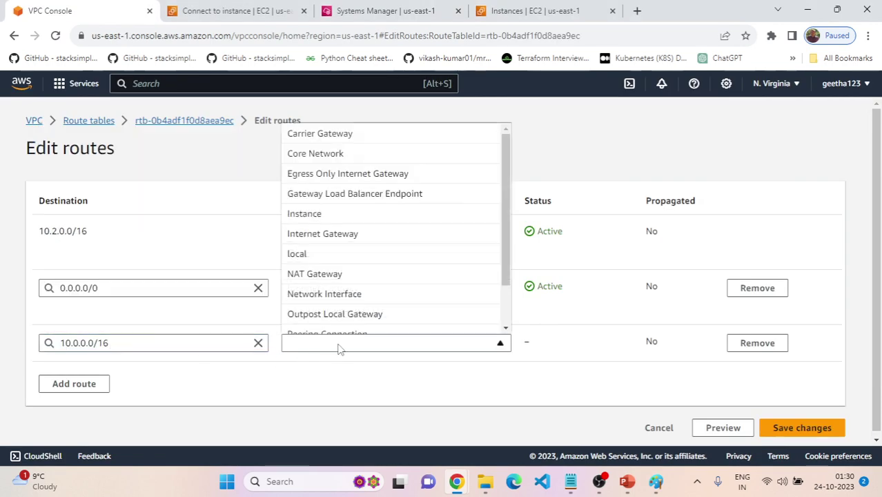
{"action": "scroll", "coordinate": [379, 297], "scroll_direction": "down", "scroll_amount": 2}
{"action": "left_click", "coordinate": [362, 284]}
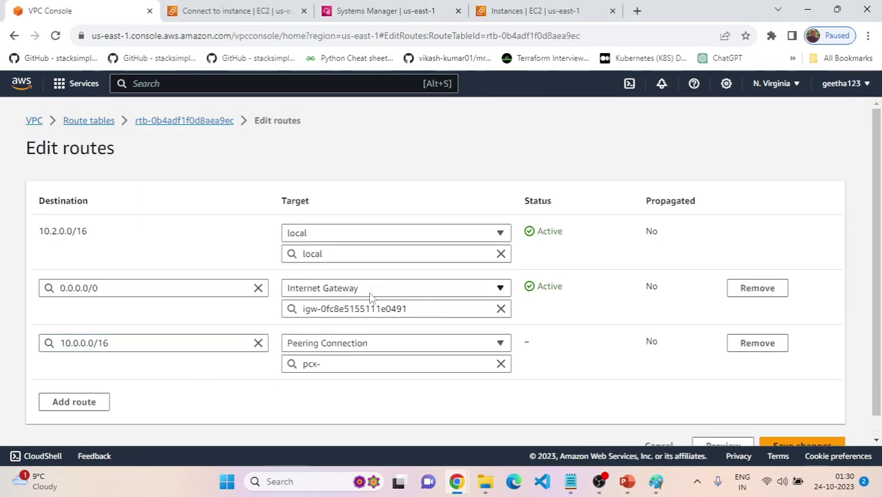
{"action": "key", "text": "alt+Tab"}
{"action": "scroll", "coordinate": [525, 366], "scroll_direction": "down", "scroll_amount": 1}
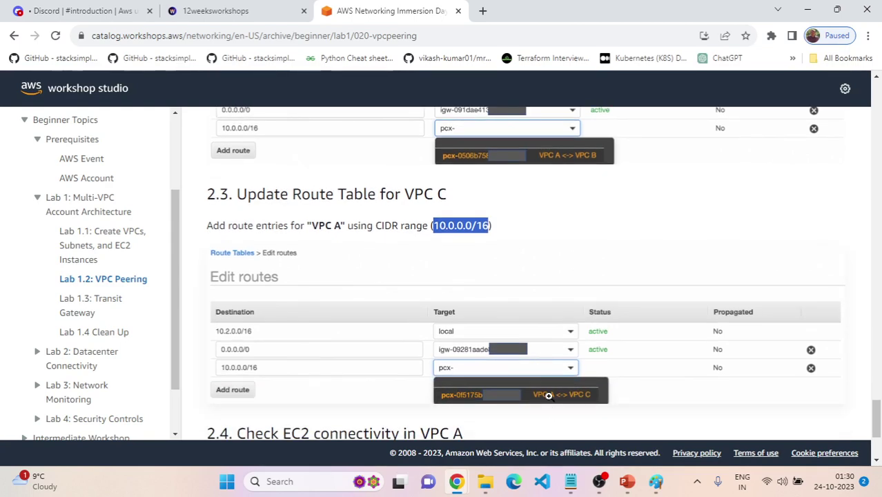
{"action": "key", "text": "alt+Tab"}
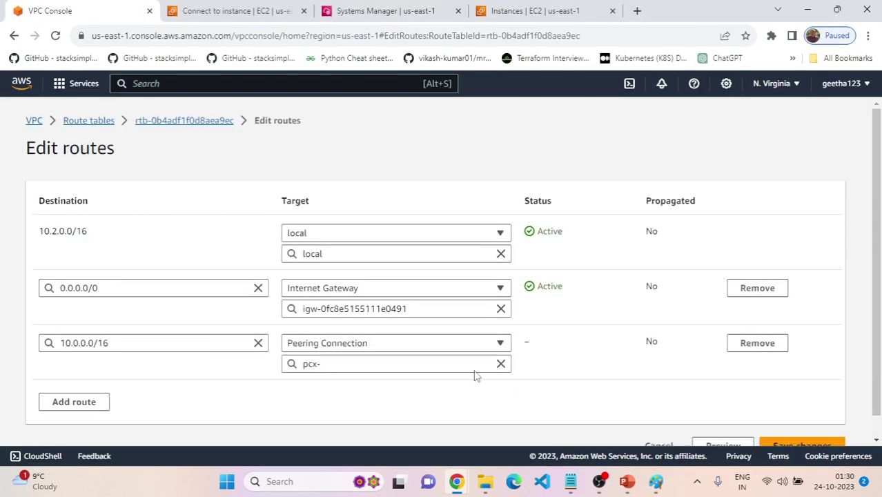
{"action": "left_click", "coordinate": [416, 361]}
{"action": "left_click", "coordinate": [419, 345]}
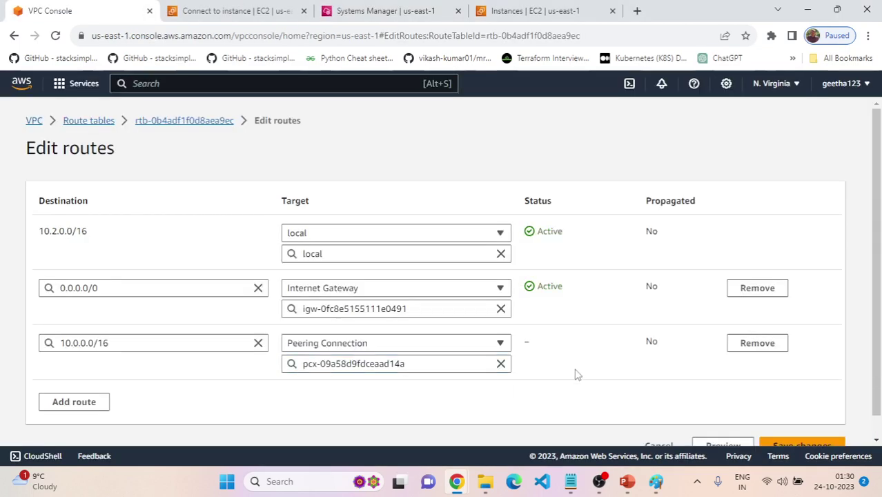
{"action": "scroll", "coordinate": [577, 372], "scroll_direction": "down", "scroll_amount": 1}
{"action": "left_click", "coordinate": [776, 417]}
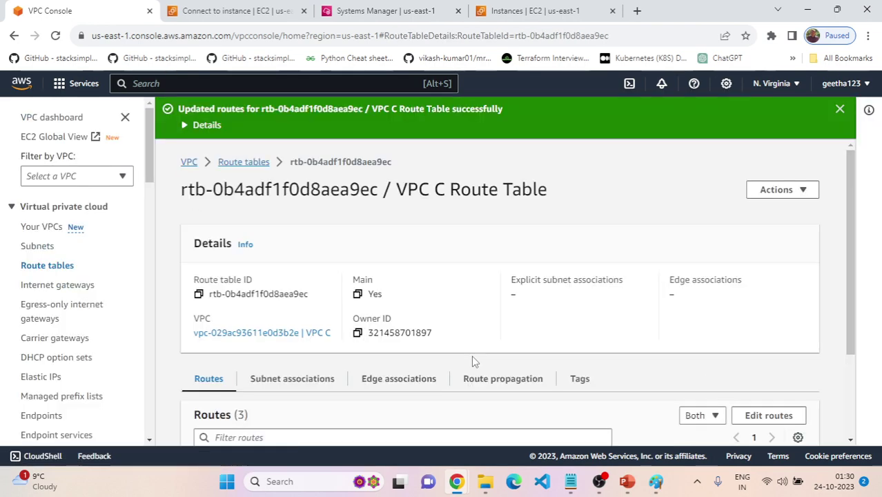
Read the workshop guide's section 2.4 on checking EC2 connectivity in VPC A and open the EC2 instances list in the AWS console
{"action": "key", "text": "alt+Tab"}
{"action": "scroll", "coordinate": [484, 276], "scroll_direction": "down", "scroll_amount": 3}
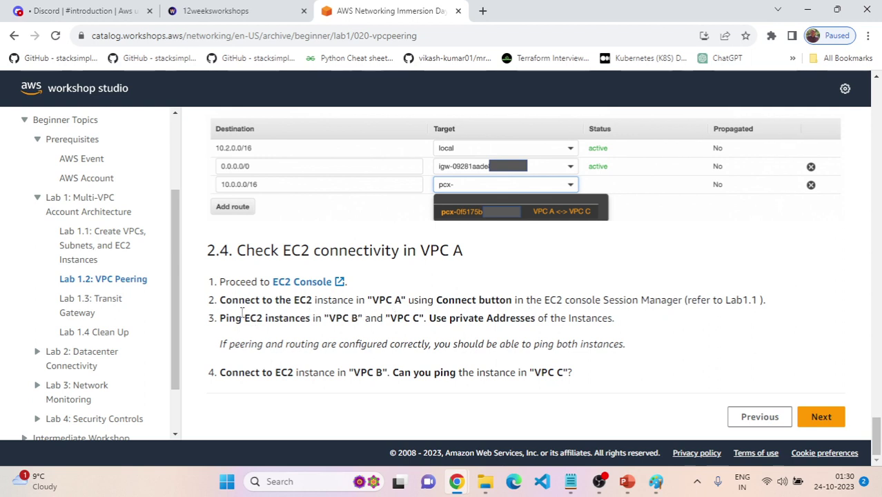
{"action": "left_click_drag", "start_coordinate": [220, 281], "coordinate": [598, 377]}
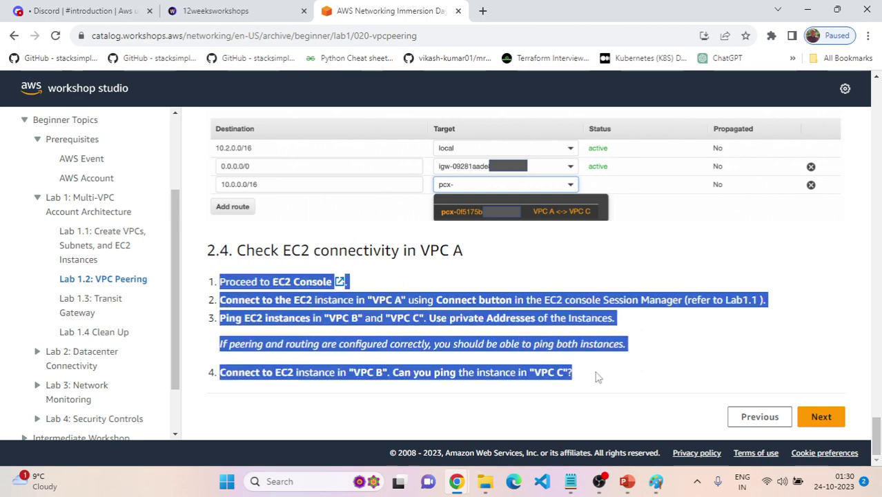
{"action": "left_click", "coordinate": [624, 358]}
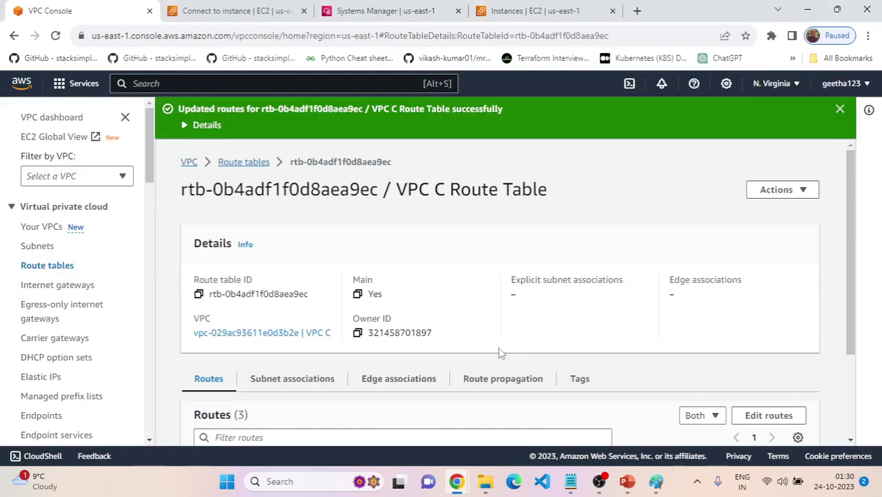
{"action": "left_click", "coordinate": [218, 13]}
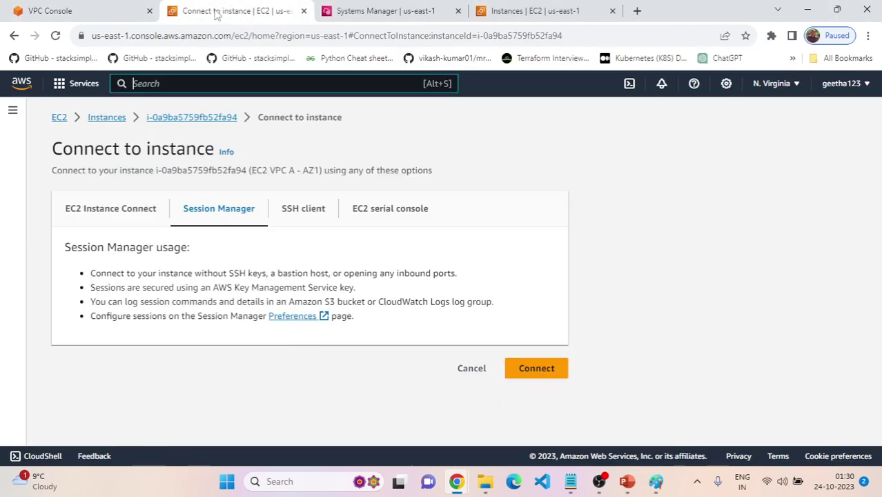
{"action": "left_click", "coordinate": [107, 119]}
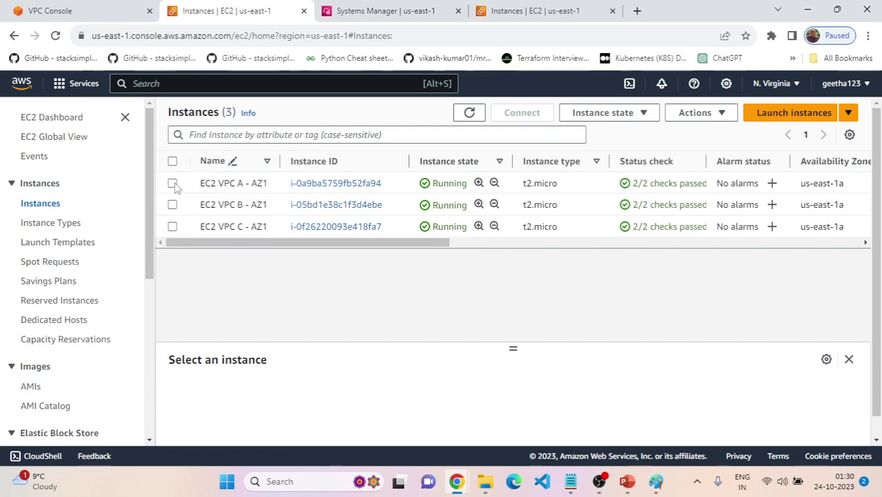
Open instance "EC2 VPC A - AZ1", connect to it through Session Manager and begin a ping command in its terminal
{"action": "left_click", "coordinate": [173, 183]}
{"action": "left_click", "coordinate": [336, 183]}
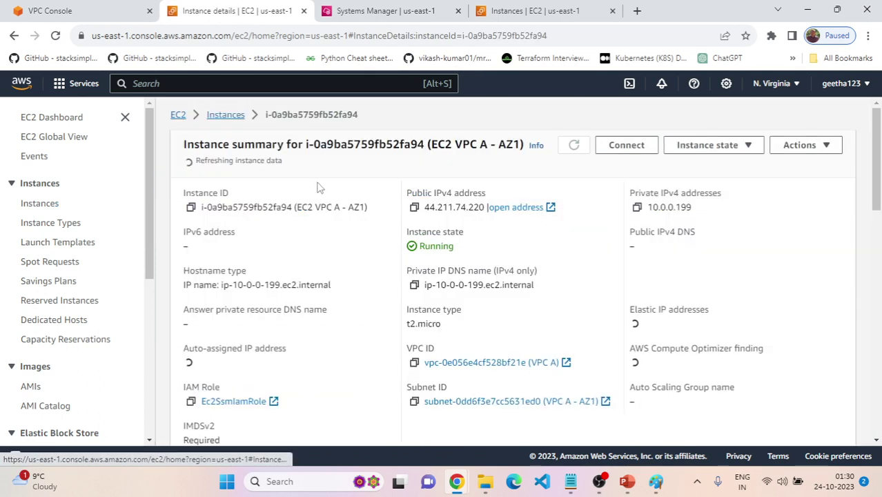
{"action": "left_click", "coordinate": [626, 147]}
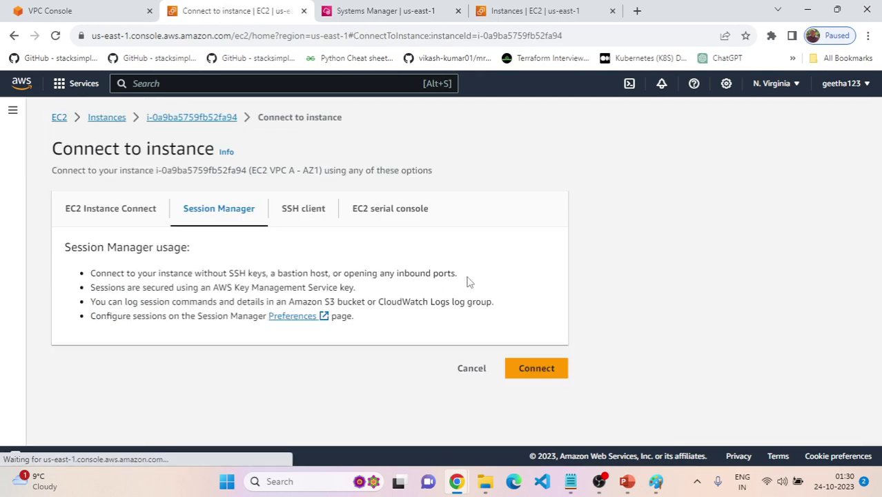
{"action": "left_click", "coordinate": [512, 368]}
{"action": "left_click", "coordinate": [558, 10]}
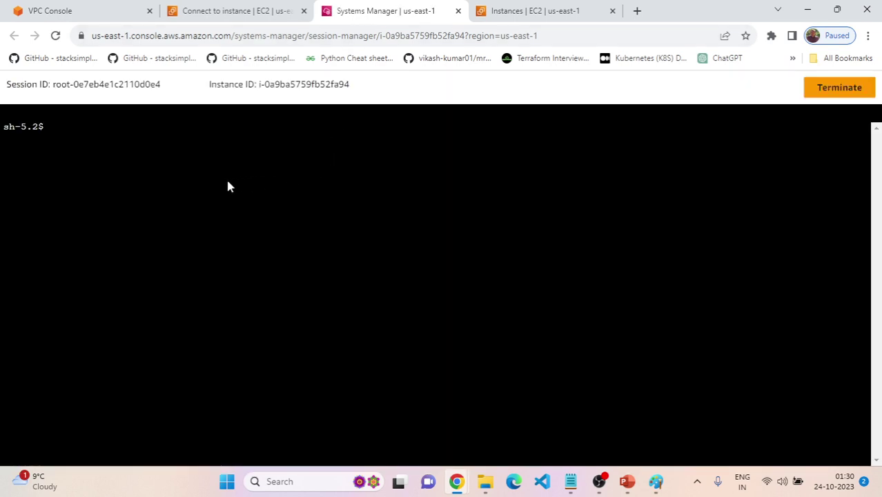
{"action": "type", "text": "ping"}
Switch to the Notepad notes and add the heading "perring connection established :" below the two data loss lines
{"action": "mouse_move", "coordinate": [571, 486]}
{"action": "left_click", "coordinate": [656, 420]}
{"action": "left_click", "coordinate": [382, 288]}
{"action": "key", "text": "Return"}
{"action": "key", "text": "Return"}
{"action": "type", "text": "perring connection estab"}
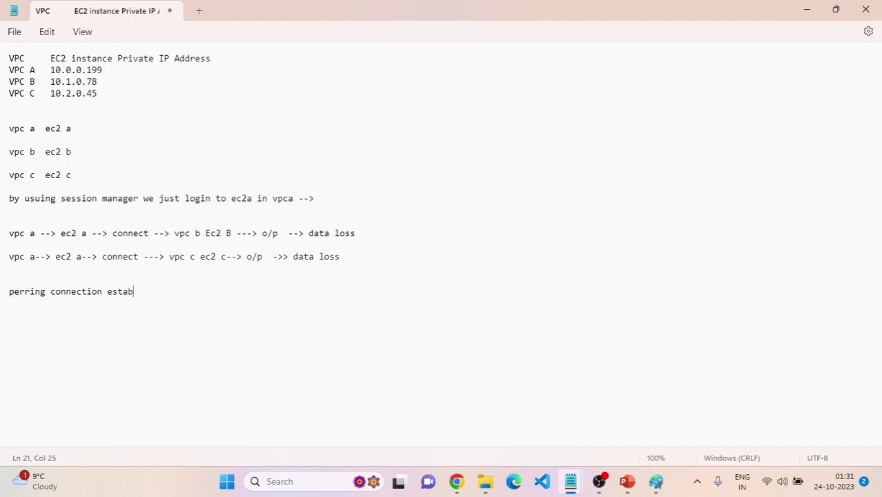
{"action": "type", "text": ":"}
{"action": "key", "text": "Return"}
Copy the two VPC A connectivity lines below the new heading and remove "data loss" from the end of each copy
{"action": "left_click_drag", "start_coordinate": [375, 258], "coordinate": [2, 221]}
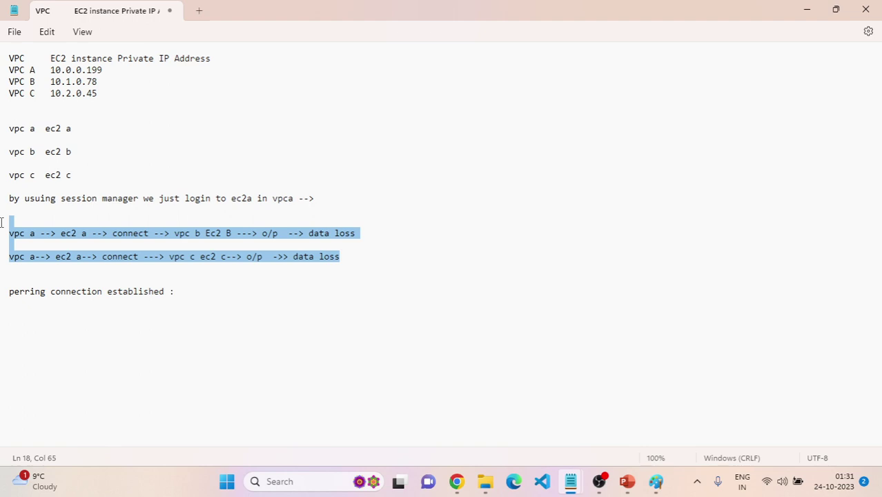
{"action": "left_click", "coordinate": [193, 299]}
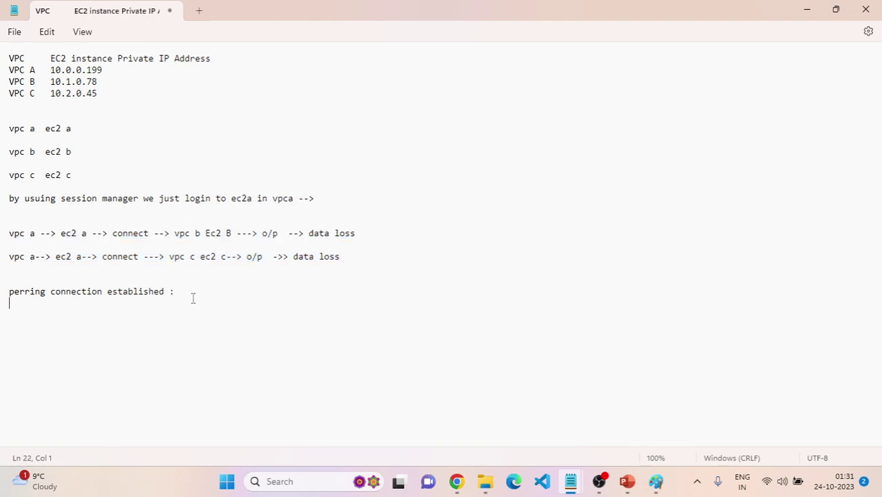
{"action": "type", "text": "vpc a --> ec2 a --> connect --> vpc b Ec2 B ---> o/p  --> data loss  vpc a--> ec2 a--> connect ---> vpc c ec2 c--> o/p  ->> data loss"}
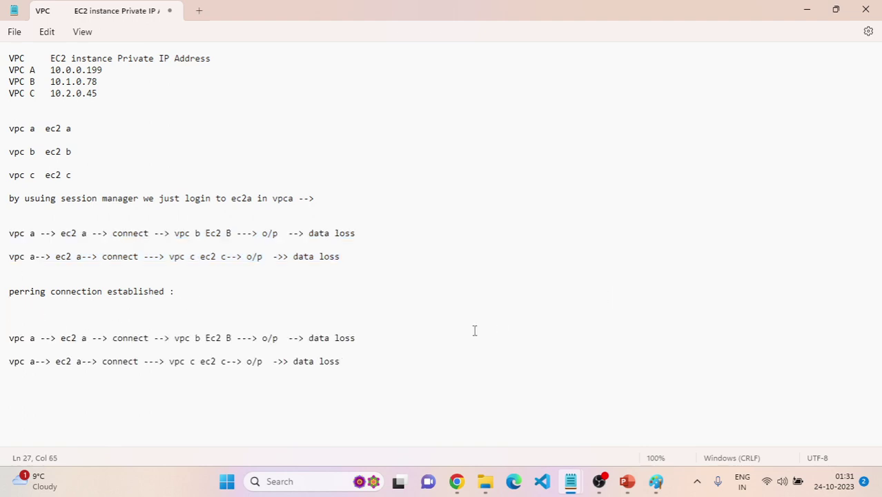
{"action": "left_click_drag", "start_coordinate": [352, 341], "coordinate": [314, 341]}
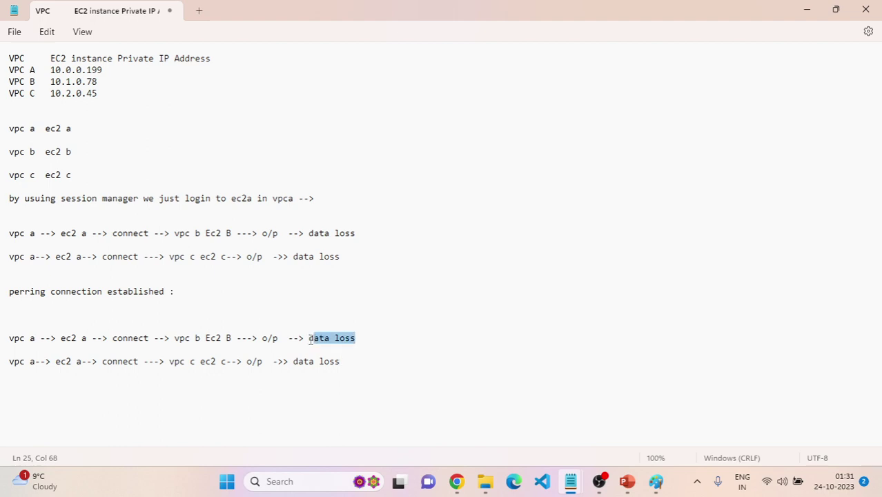
{"action": "key", "text": "BackSpace"}
{"action": "left_click_drag", "start_coordinate": [345, 361], "coordinate": [289, 366]}
{"action": "key", "text": "BackSpace"}
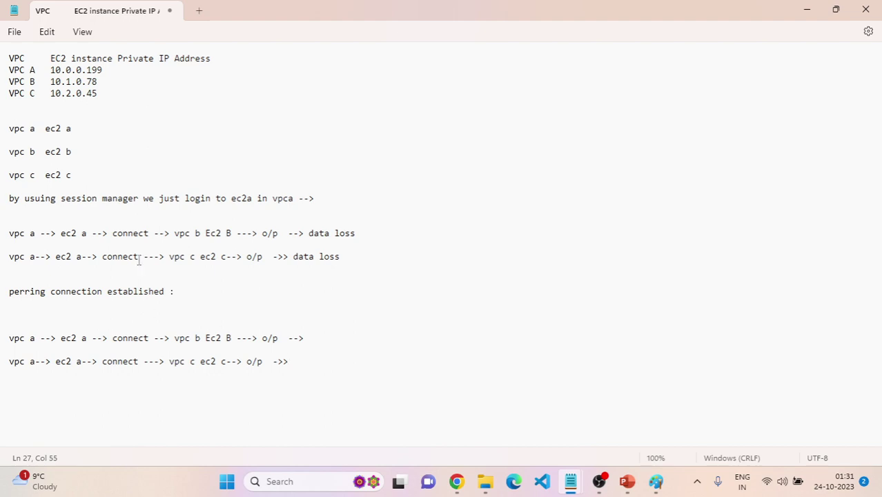
Ping VPC B's instance at the noted address 10.1.0.78 from the VPC A session, stop the ping and review its packet statistics
{"action": "left_click_drag", "start_coordinate": [103, 88], "coordinate": [54, 90]}
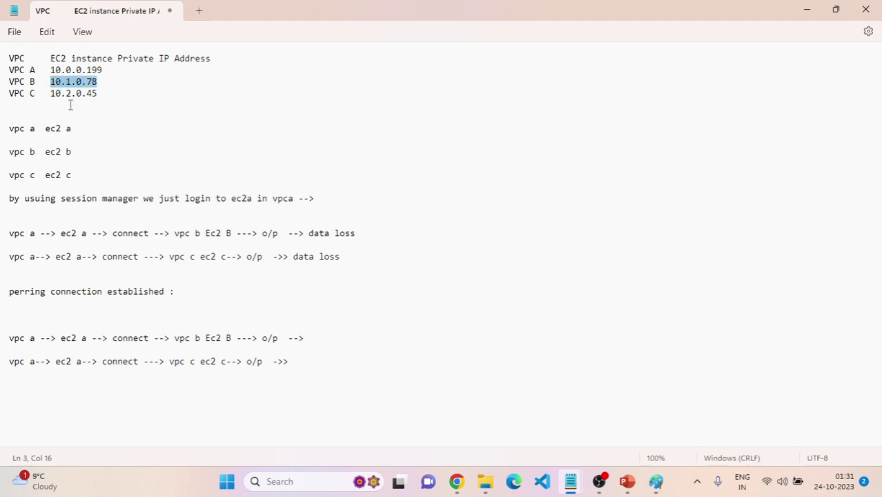
{"action": "key", "text": "alt+Tab"}
{"action": "right_click", "coordinate": [140, 166]}
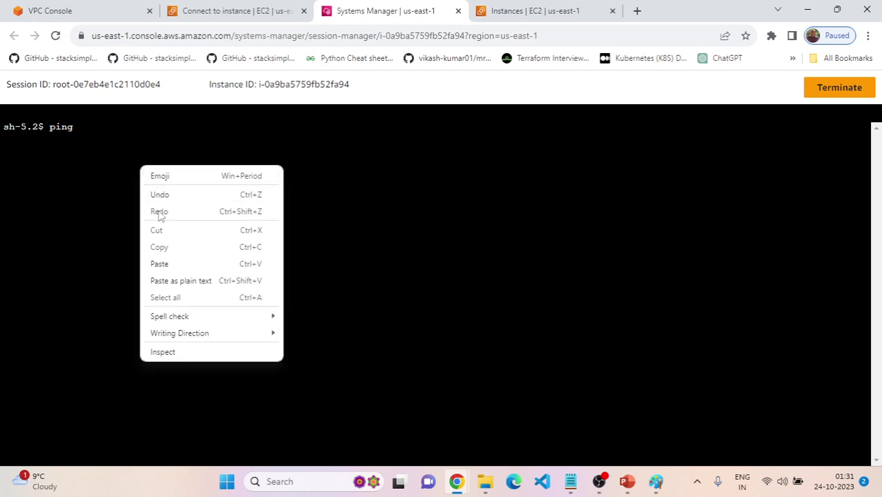
{"action": "left_click", "coordinate": [159, 261]}
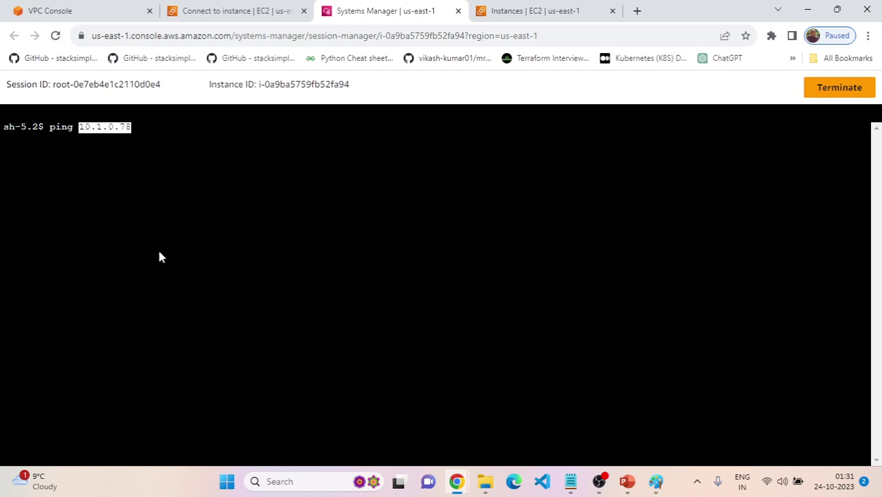
{"action": "key", "text": "Return"}
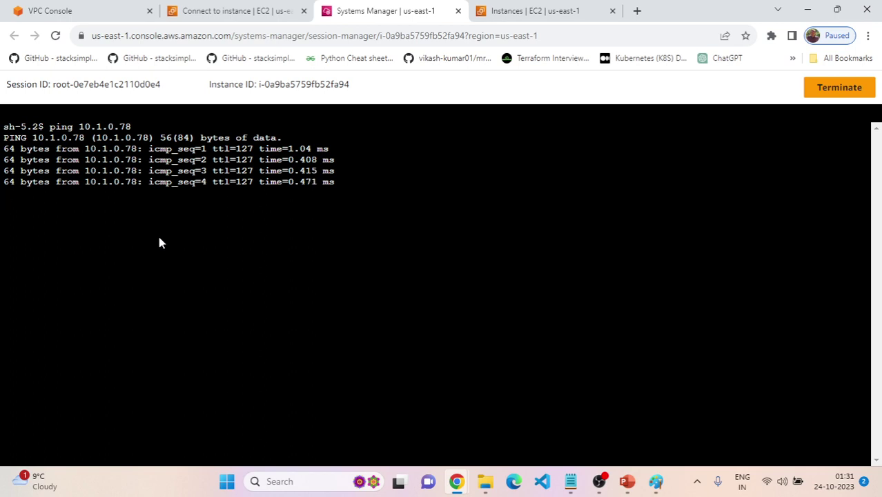
{"action": "left_click_drag", "start_coordinate": [10, 155], "coordinate": [172, 197]}
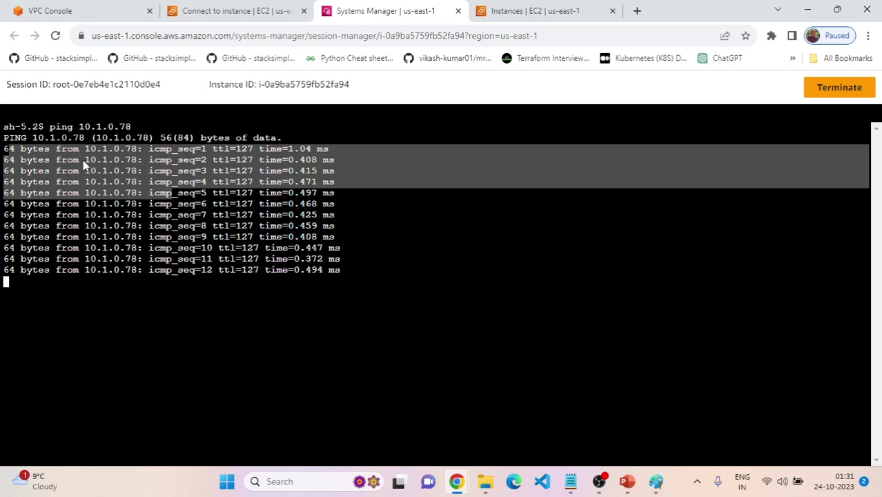
{"action": "key", "text": "ctrl+c"}
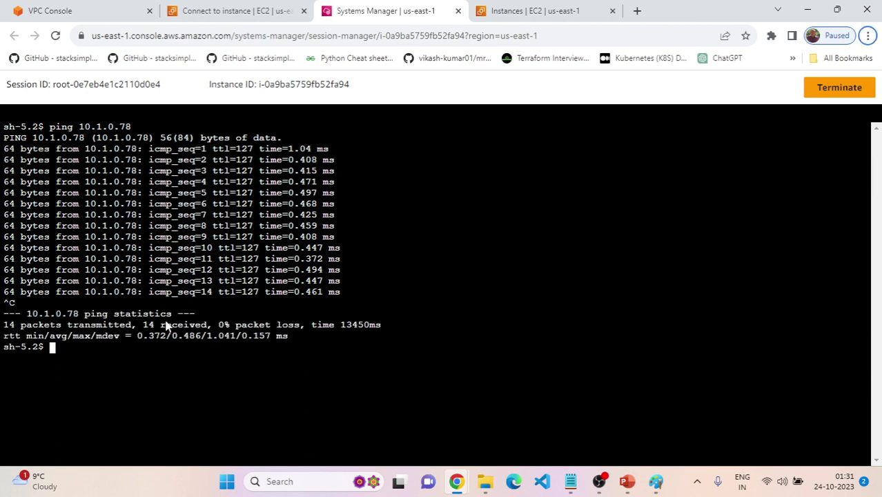
{"action": "left_click_drag", "start_coordinate": [141, 326], "coordinate": [195, 330]}
{"action": "left_click_drag", "start_coordinate": [25, 328], "coordinate": [118, 330]}
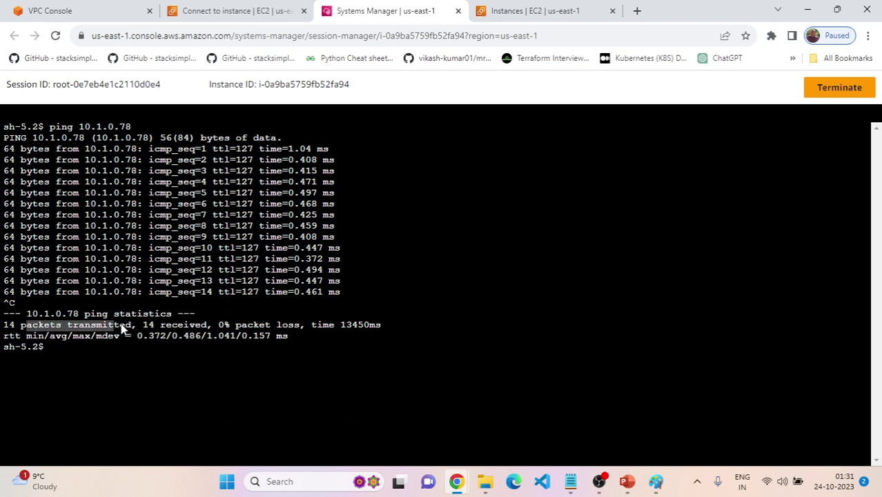
{"action": "left_click", "coordinate": [118, 330]}
{"action": "left_click_drag", "start_coordinate": [25, 329], "coordinate": [124, 330]}
{"action": "left_click", "coordinate": [108, 336]}
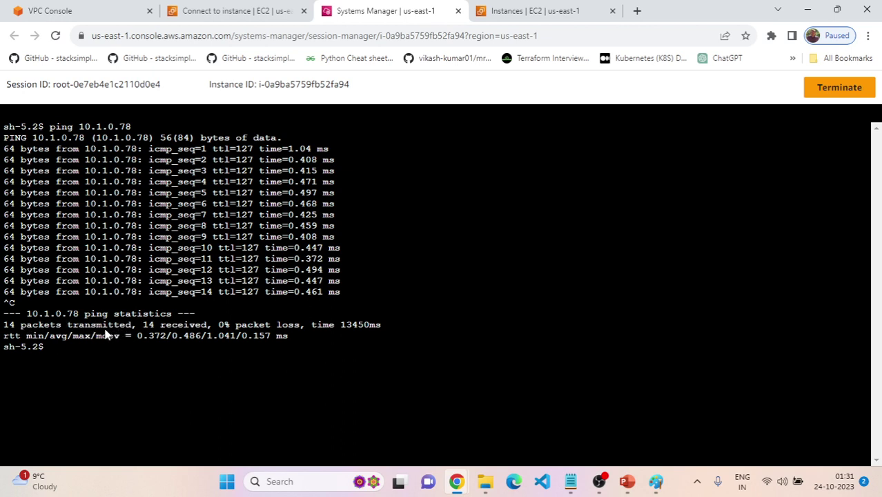
Record "data transmitted --> sucess" as the result of the new VPC A to VPC B line in the Notepad notes
{"action": "left_click_drag", "start_coordinate": [22, 329], "coordinate": [130, 330]}
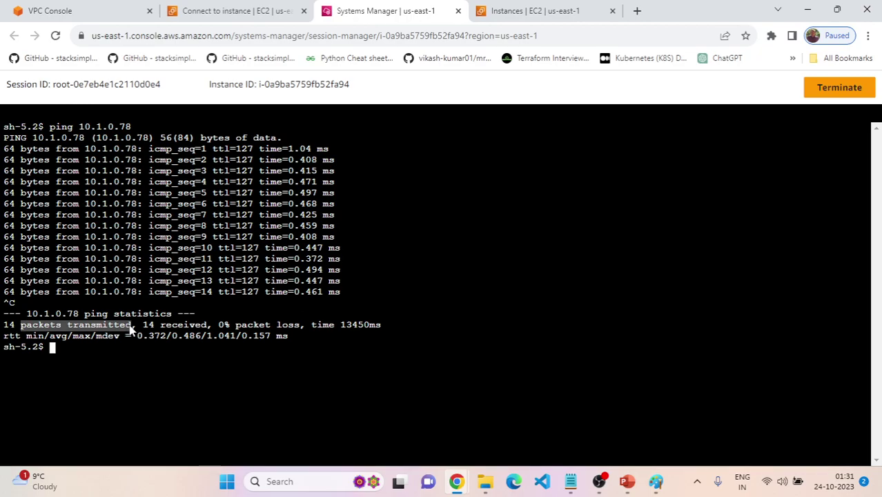
{"action": "key", "text": "ctrl+c"}
{"action": "key", "text": "alt+Tab"}
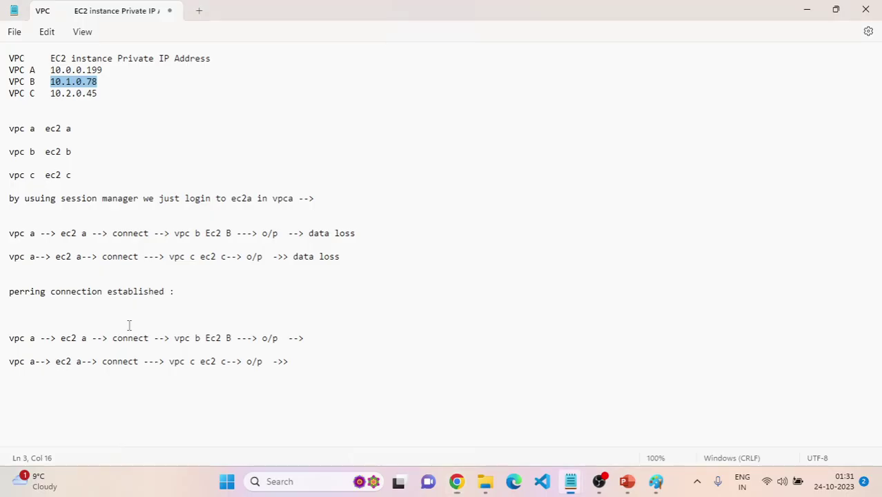
{"action": "left_click", "coordinate": [334, 346]}
{"action": "left_click", "coordinate": [328, 339]}
{"action": "key", "text": "ctrl+v"}
{"action": "left_click_drag", "start_coordinate": [370, 339], "coordinate": [306, 343]}
{"action": "key", "text": "BackSpace"}
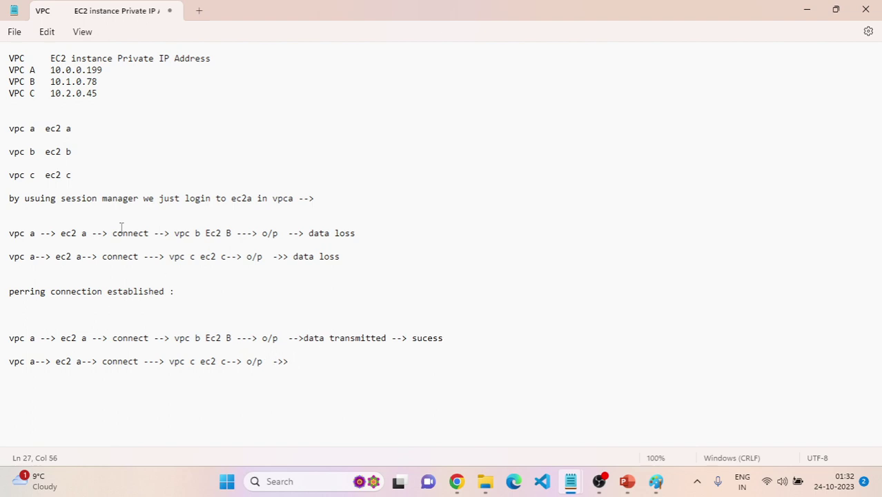
Ping VPC C's instance at the noted address 10.2.0.45 from the VPC A session and stop the ping after several replies
{"action": "left_click_drag", "start_coordinate": [98, 93], "coordinate": [52, 96]}
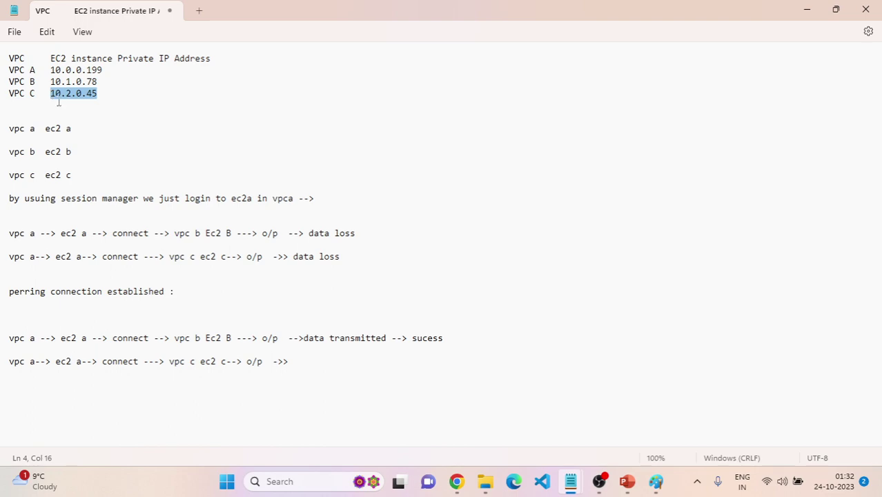
{"action": "key", "text": "alt+Tab"}
{"action": "type", "text": "pinr"}
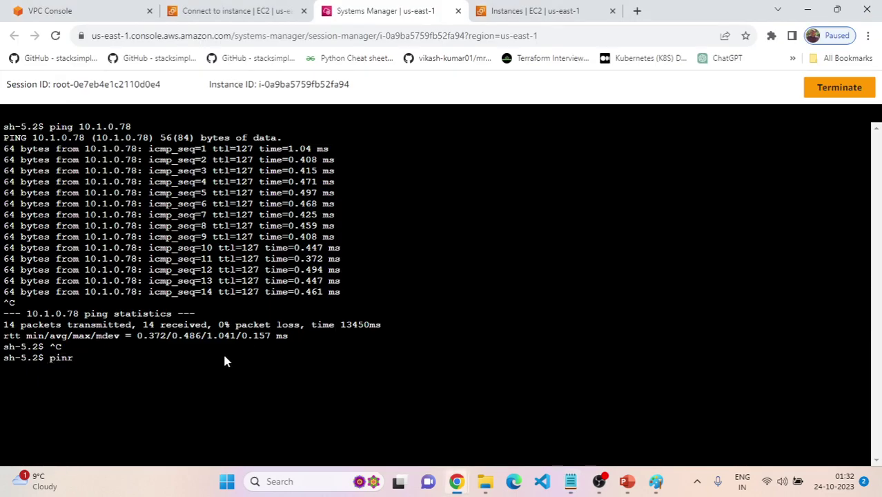
{"action": "key", "text": "BackSpace"}
{"action": "type", "text": "g"}
{"action": "right_click", "coordinate": [213, 370]}
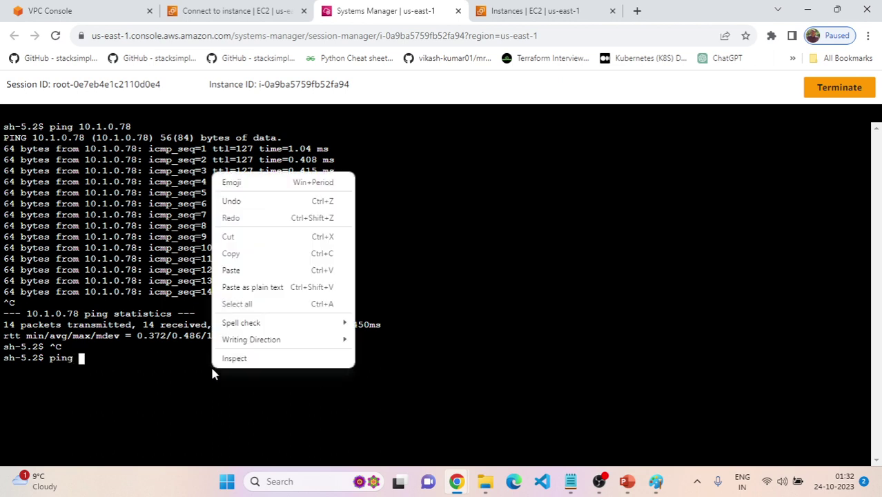
{"action": "left_click", "coordinate": [239, 271]}
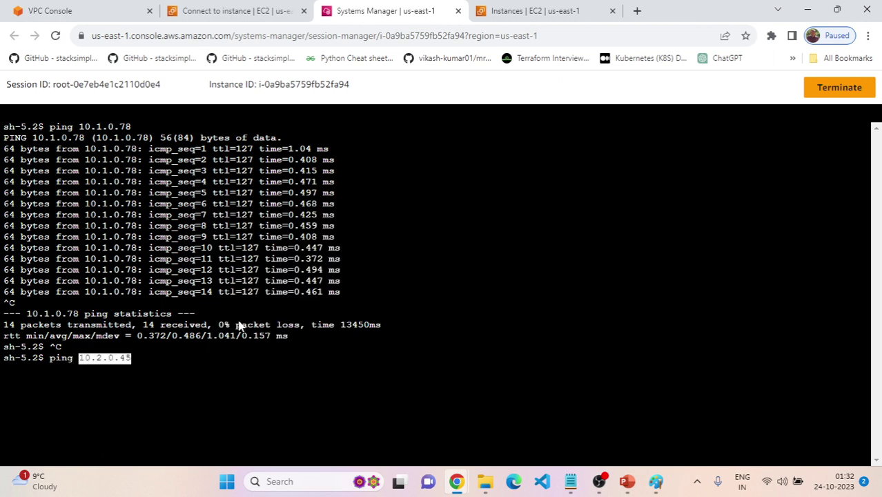
{"action": "key", "text": "Return"}
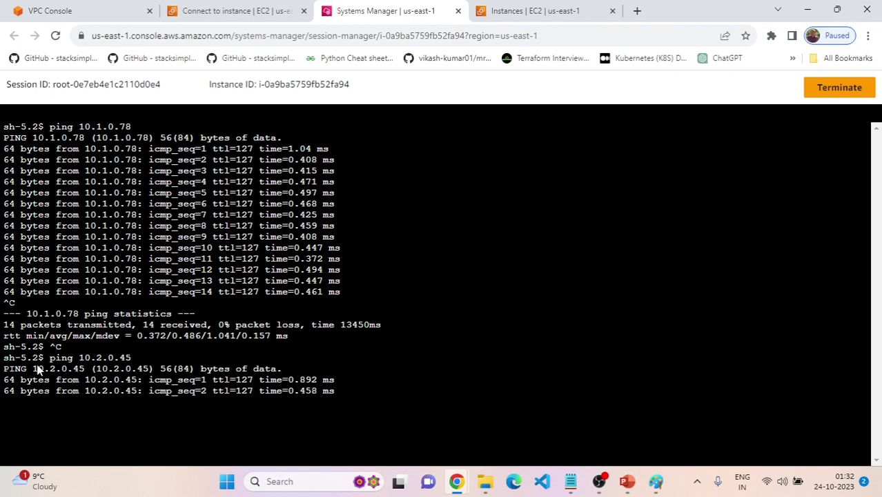
{"action": "left_click_drag", "start_coordinate": [4, 360], "coordinate": [290, 409]}
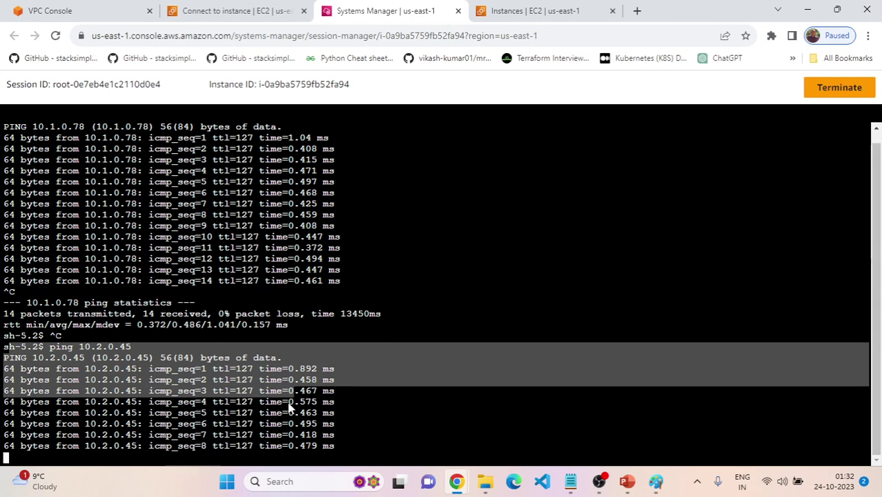
{"action": "key", "text": "ctrl+c"}
Record "data transmitted" as the result of the new VPC A to VPC C line in the Notepad notes
{"action": "key", "text": "alt+Tab"}
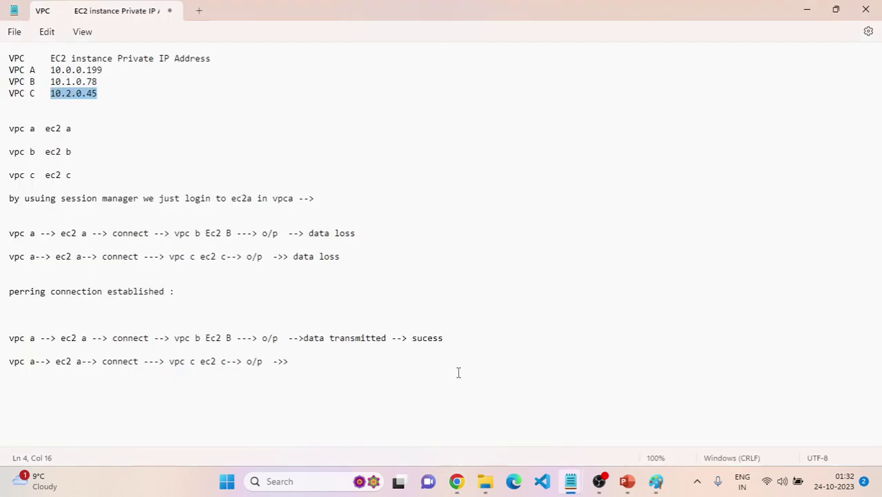
{"action": "left_click", "coordinate": [349, 363]}
{"action": "type", "text": "data tra"}
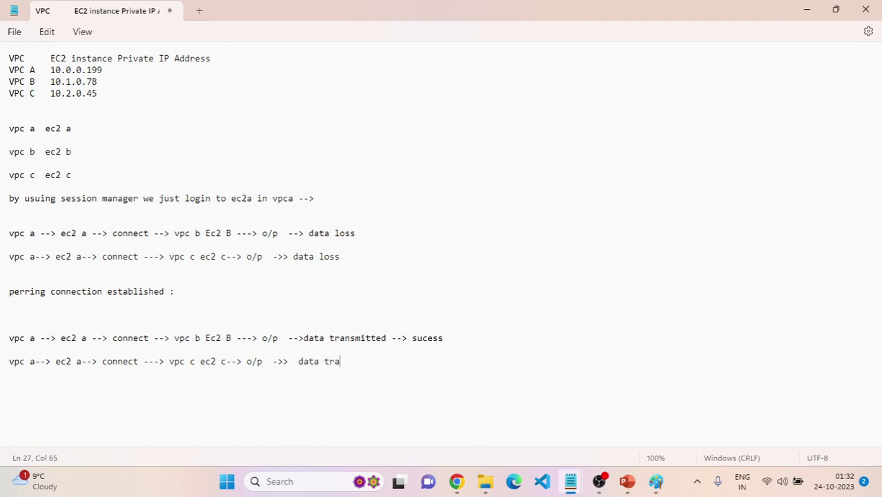
{"action": "type", "text": "nsmitte"}
Return to the workshop guide, read section 2.4 on pinging between the VPCs and examine the VPC peering diagram
{"action": "key", "text": "alt+Tab"}
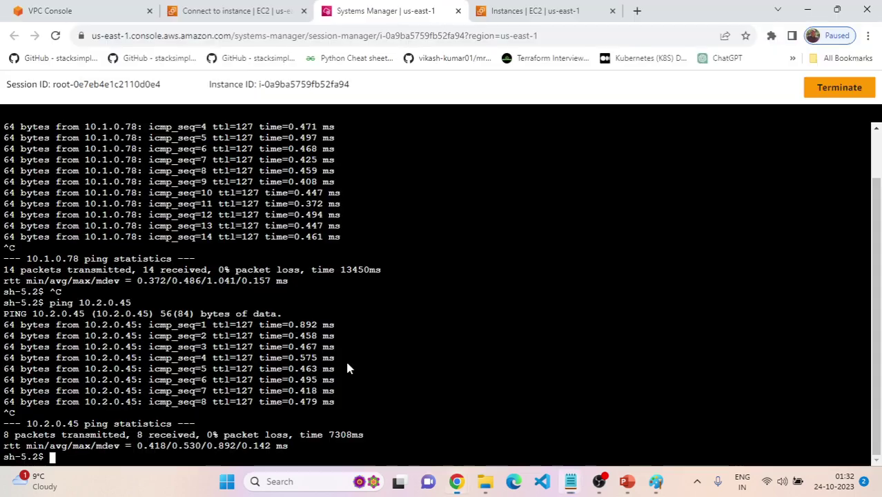
{"action": "left_click", "coordinate": [69, 11]}
{"action": "mouse_move", "coordinate": [457, 482]}
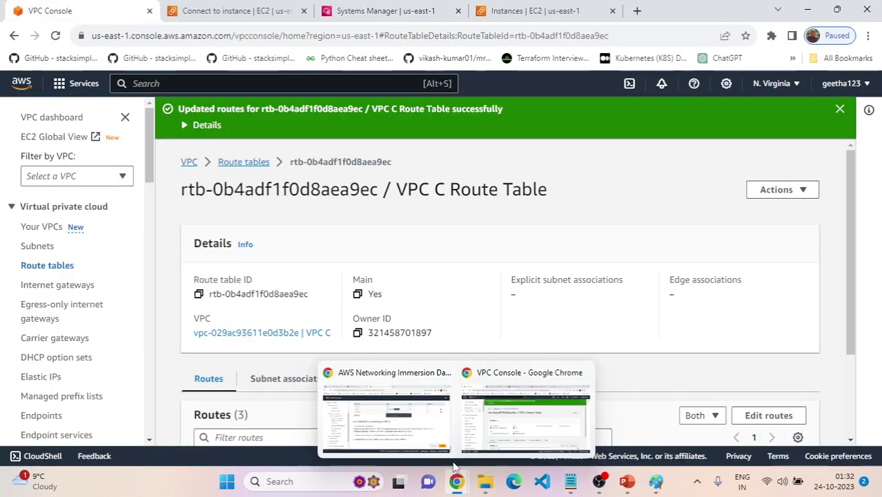
{"action": "left_click", "coordinate": [411, 440]}
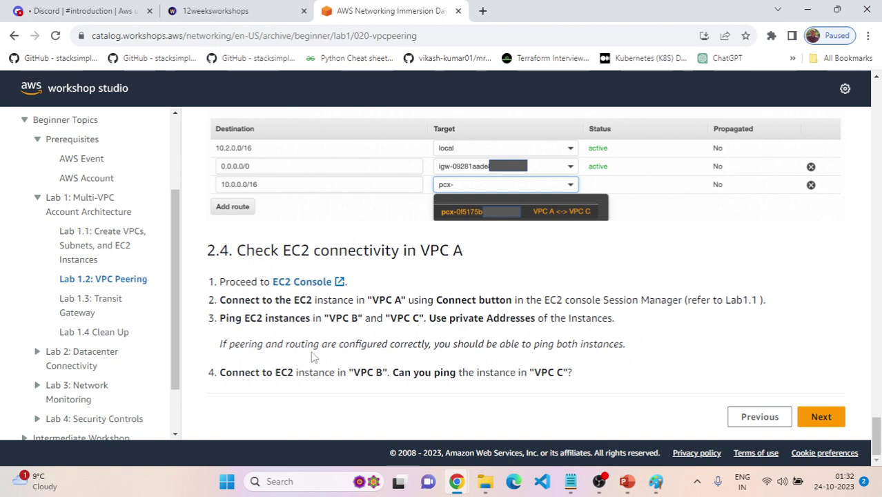
{"action": "left_click_drag", "start_coordinate": [446, 344], "coordinate": [624, 343]}
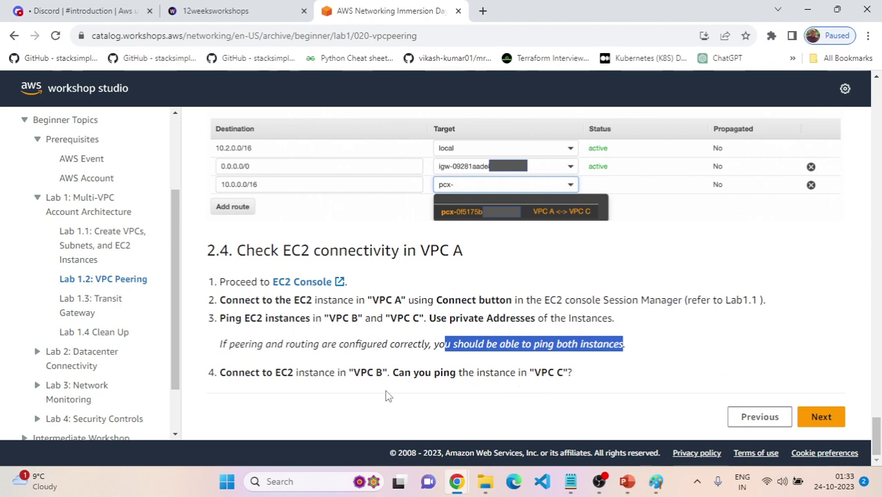
{"action": "scroll", "coordinate": [370, 382], "scroll_direction": "up", "scroll_amount": 5}
{"action": "left_click_drag", "start_coordinate": [878, 374], "coordinate": [878, 119]}
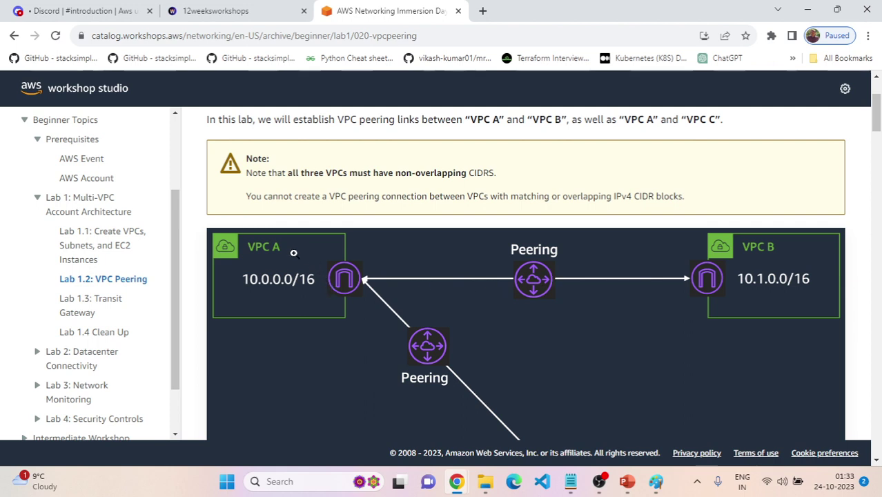
{"action": "scroll", "coordinate": [296, 254], "scroll_direction": "down", "scroll_amount": 1}
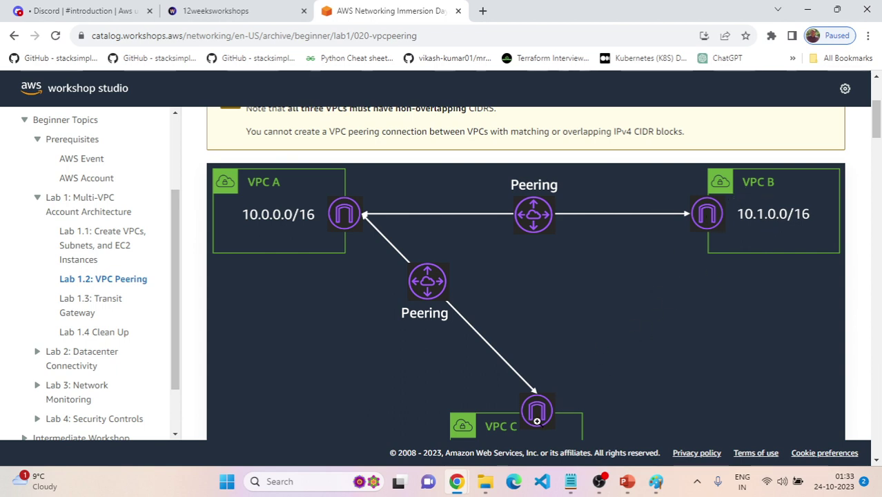
{"action": "scroll", "coordinate": [537, 421], "scroll_direction": "down", "scroll_amount": 1}
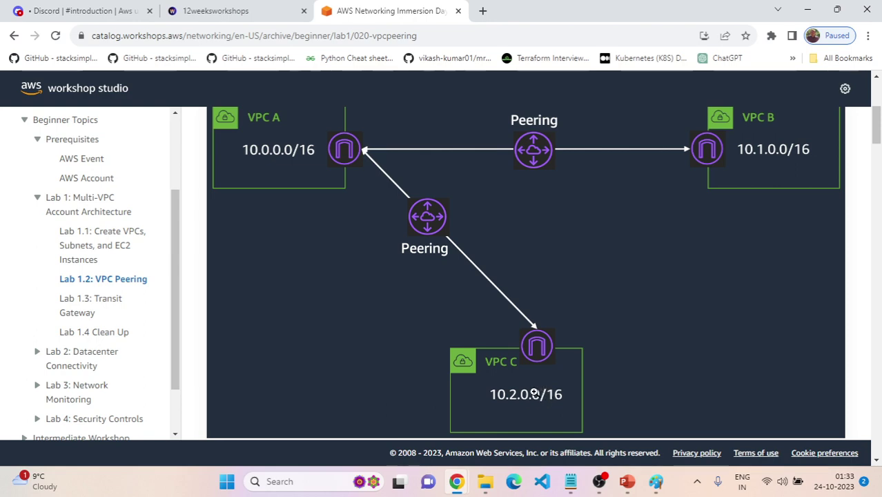
Switch to the AWS console and start a Session Manager session on the EC2 VPC B - AZ1 instance
{"action": "key", "text": "alt+Tab"}
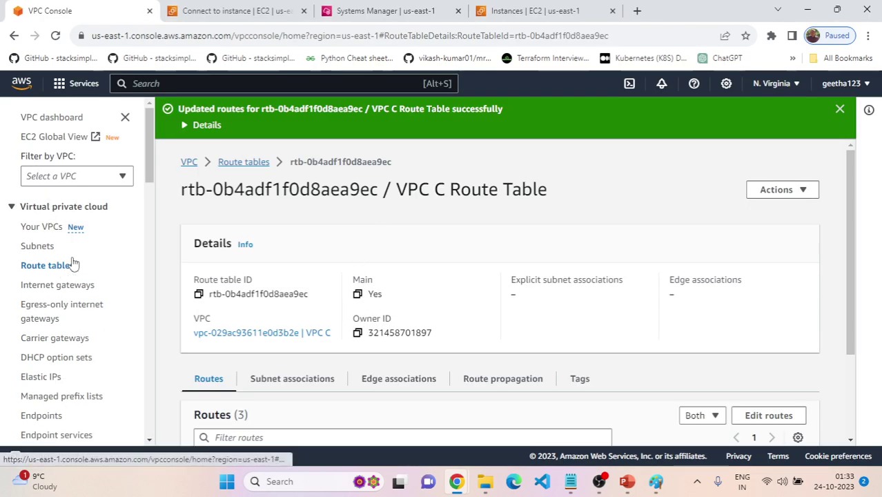
{"action": "key", "text": "ctrl+Tab"}
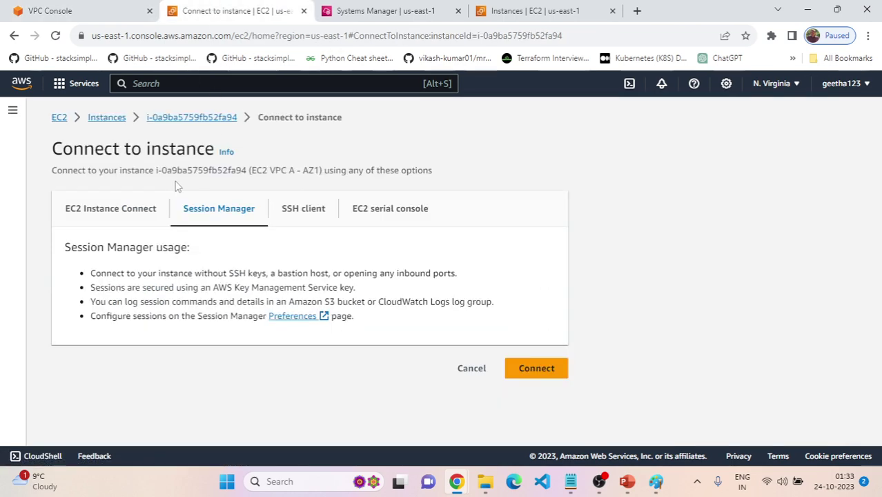
{"action": "left_click", "coordinate": [123, 119]}
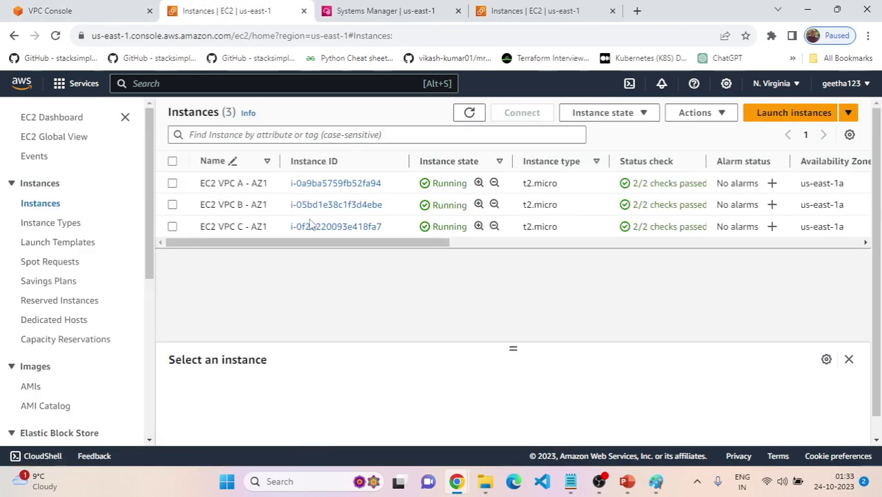
{"action": "left_click", "coordinate": [324, 205]}
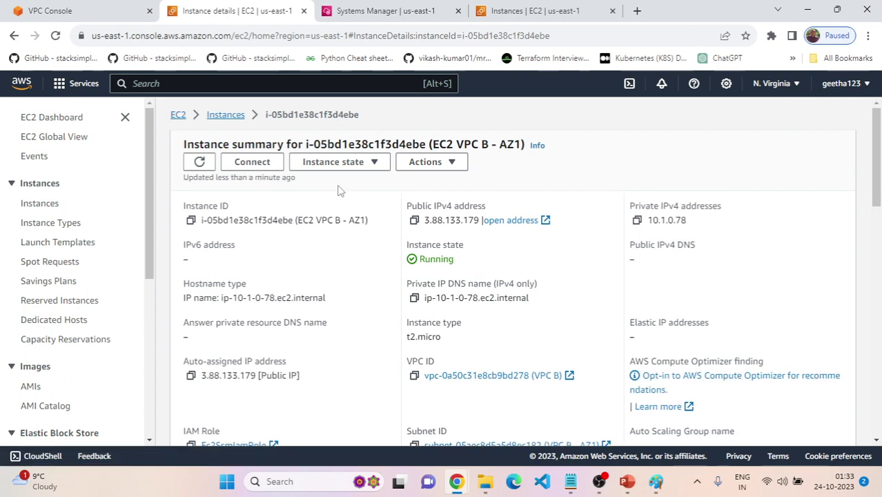
{"action": "left_click", "coordinate": [252, 162]}
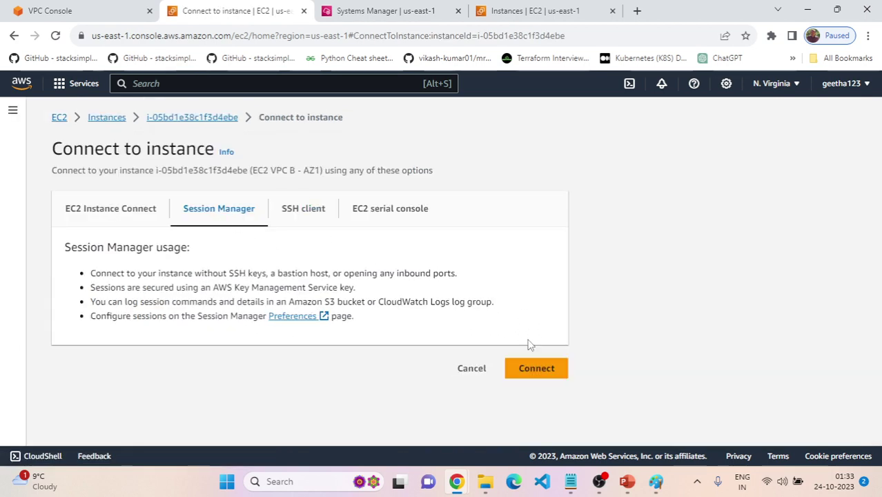
{"action": "left_click", "coordinate": [552, 368]}
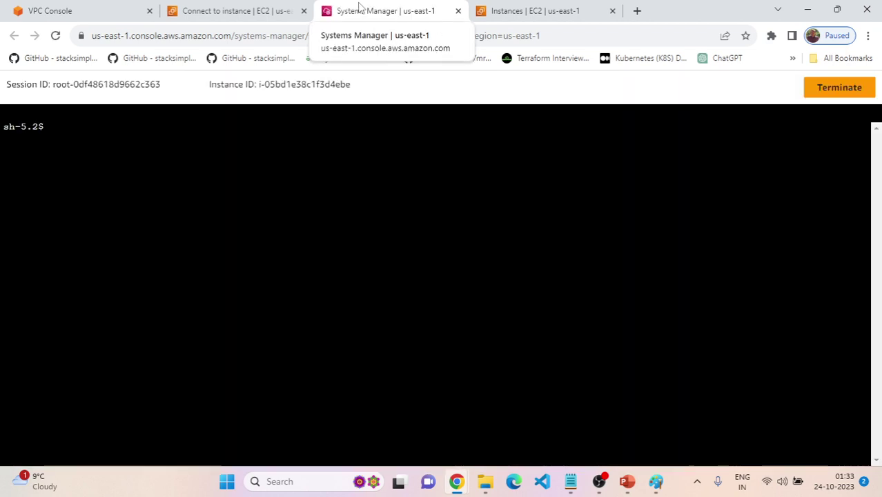
Ping VPC C's instance at the noted address 10.2.0.45 from the VPC B session and stop the ping after about 20 seconds
{"action": "left_click", "coordinate": [161, 134]}
{"action": "type", "text": "ping"}
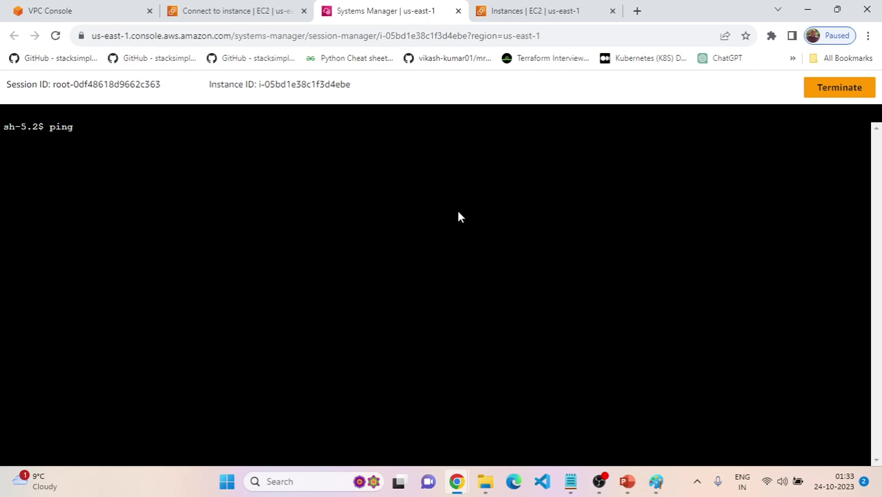
{"action": "mouse_move", "coordinate": [571, 481]}
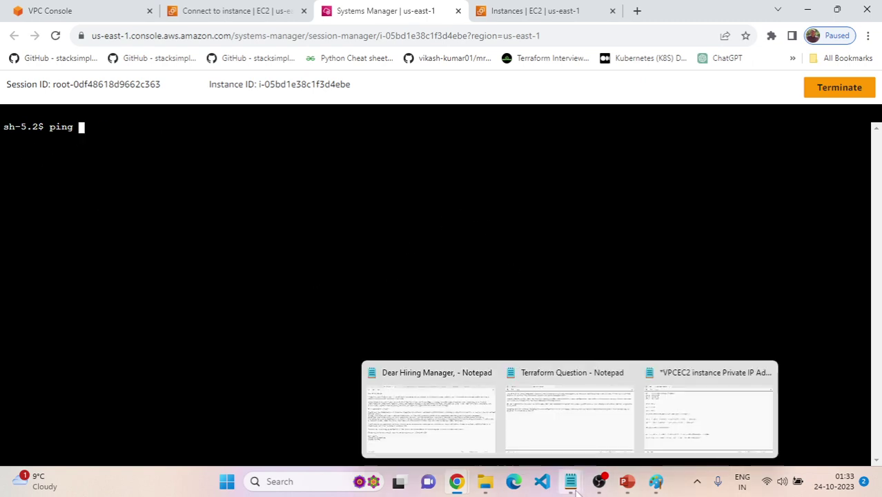
{"action": "left_click", "coordinate": [698, 414]}
{"action": "double_click", "coordinate": [88, 82]}
{"action": "left_click_drag", "start_coordinate": [105, 95], "coordinate": [57, 96]}
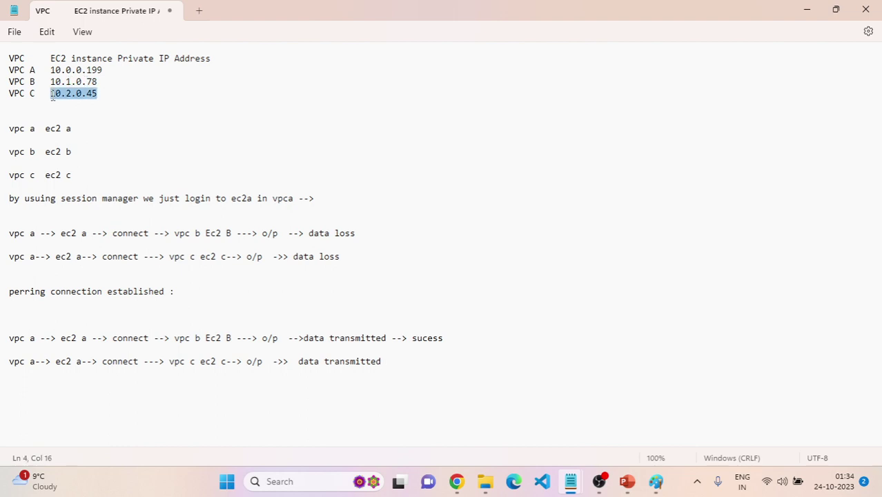
{"action": "key", "text": "alt+Tab"}
{"action": "right_click", "coordinate": [95, 146]}
{"action": "left_click", "coordinate": [117, 248]}
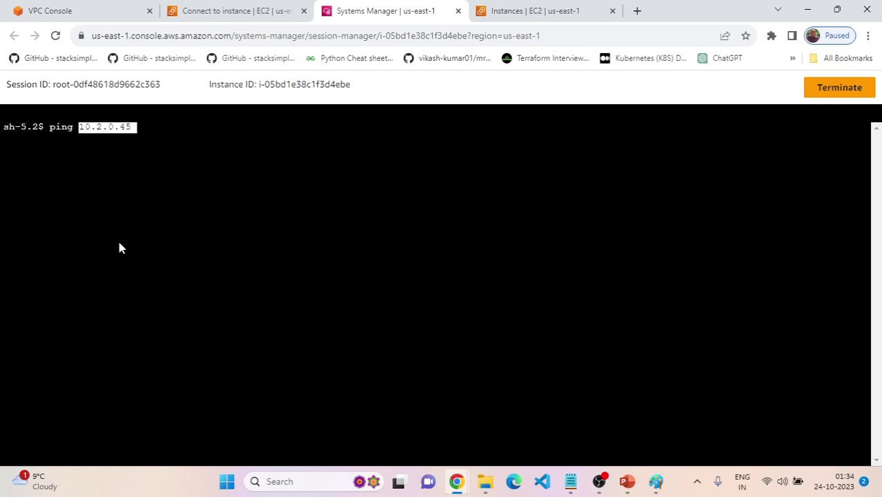
{"action": "key", "text": "Return"}
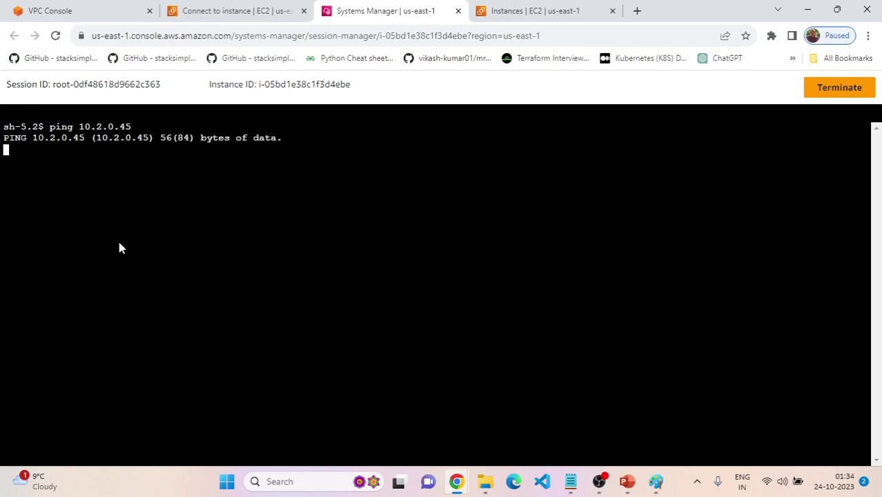
{"action": "left_click_drag", "start_coordinate": [305, 140], "coordinate": [2, 128]}
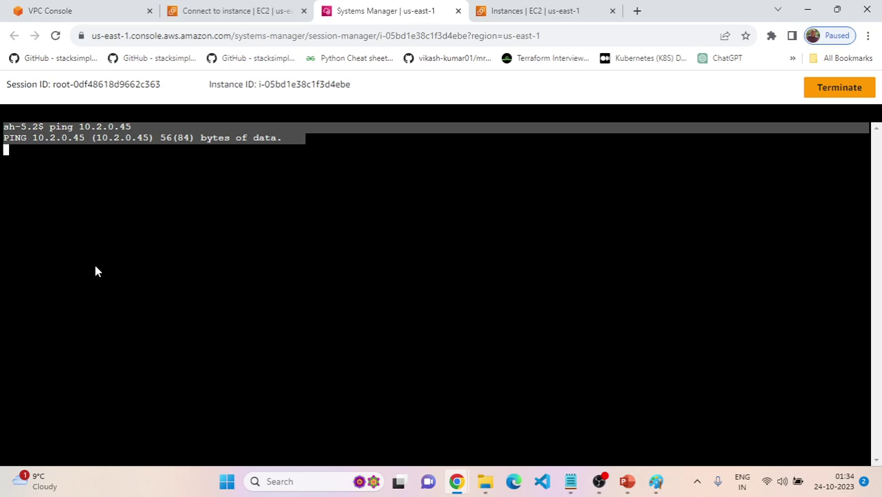
{"action": "key", "text": "ctrl+c"}
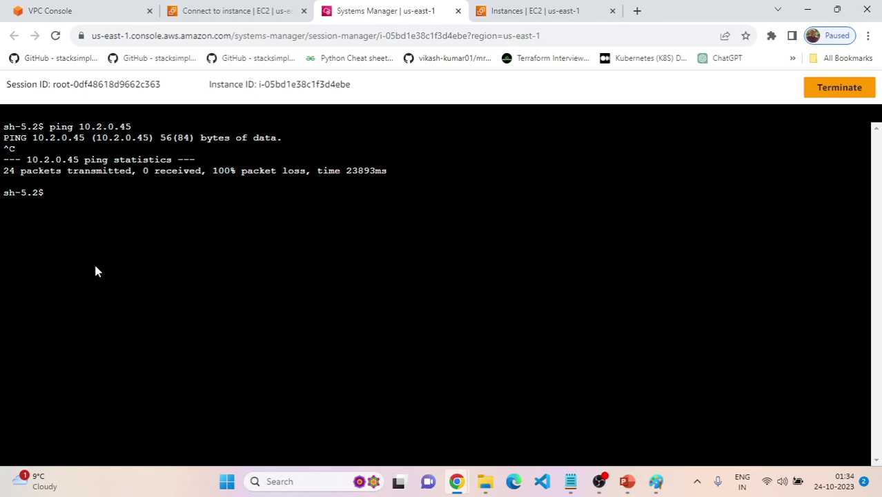
Return to the workshop guide and review the VPC peering diagram and the final questions of section 2.4
{"action": "mouse_move", "coordinate": [458, 482]}
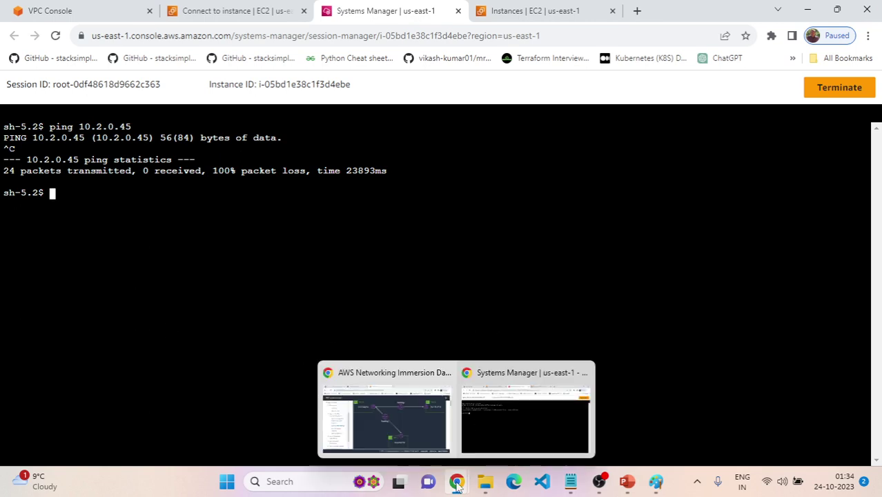
{"action": "left_click", "coordinate": [433, 434]}
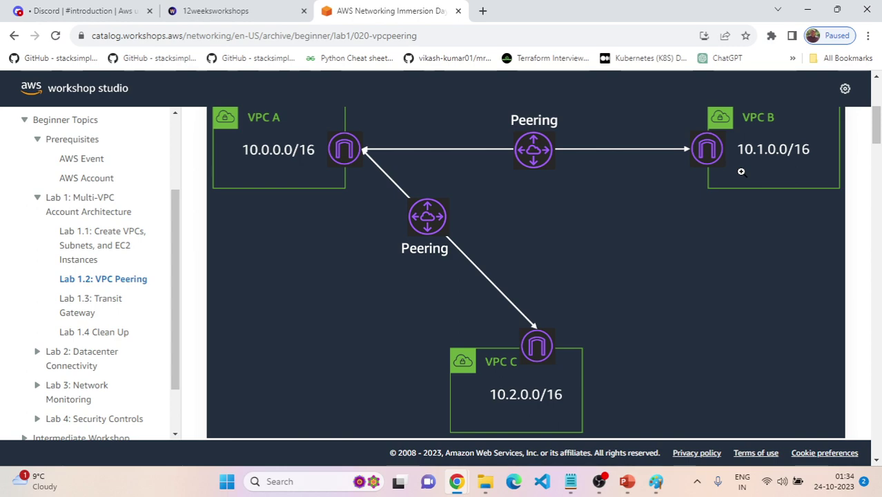
{"action": "scroll", "coordinate": [741, 172], "scroll_direction": "down", "scroll_amount": 10}
{"action": "scroll", "coordinate": [613, 318], "scroll_direction": "down", "scroll_amount": 12}
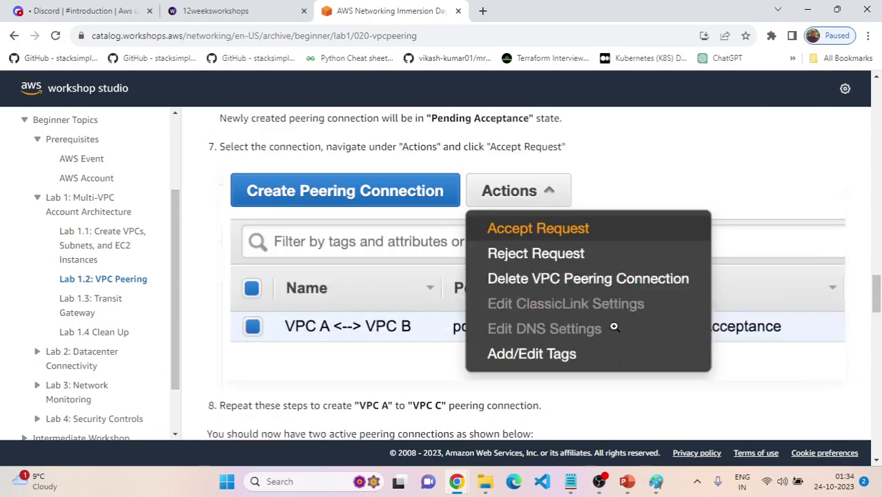
{"action": "scroll", "coordinate": [615, 327], "scroll_direction": "down", "scroll_amount": 5}
{"action": "left_click_drag", "start_coordinate": [878, 332], "coordinate": [879, 449]}
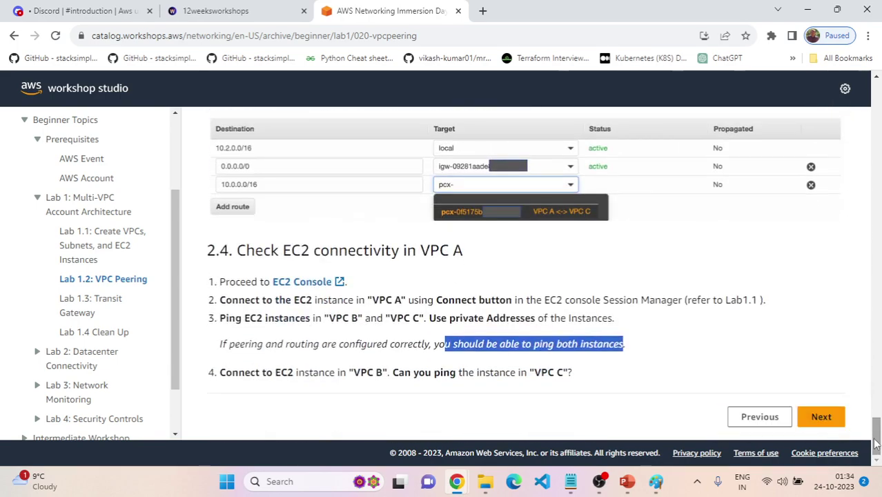
Go on to Lab 1.3: Transit Gateway and read its introduction, architecture diagram and the section on deleting VPC peering connections
{"action": "left_click", "coordinate": [820, 416]}
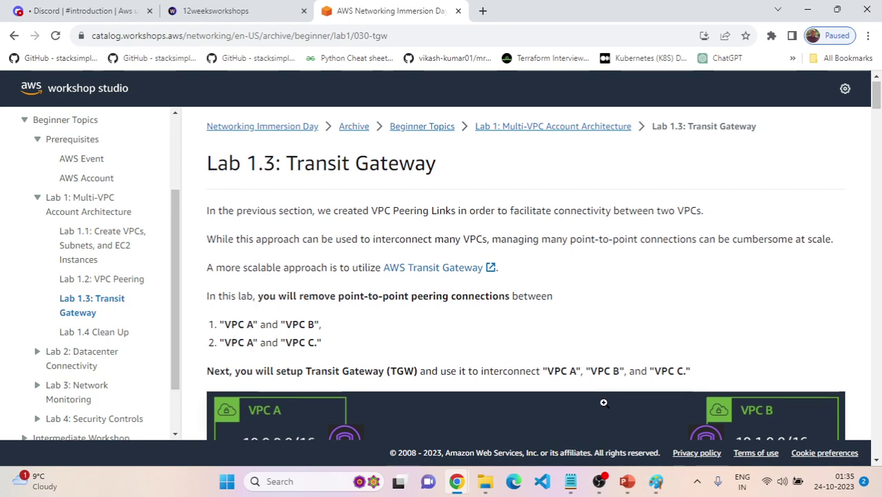
{"action": "scroll", "coordinate": [603, 402], "scroll_direction": "down", "scroll_amount": 1}
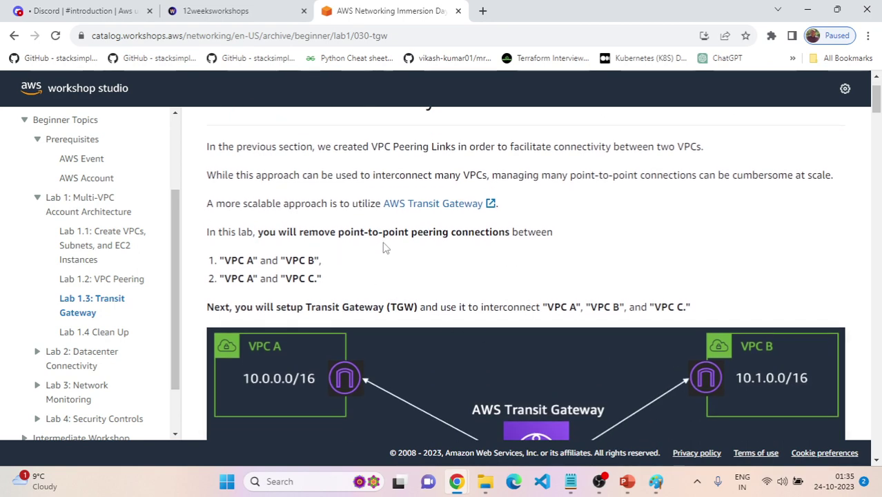
{"action": "scroll", "coordinate": [528, 247], "scroll_direction": "down", "scroll_amount": 1}
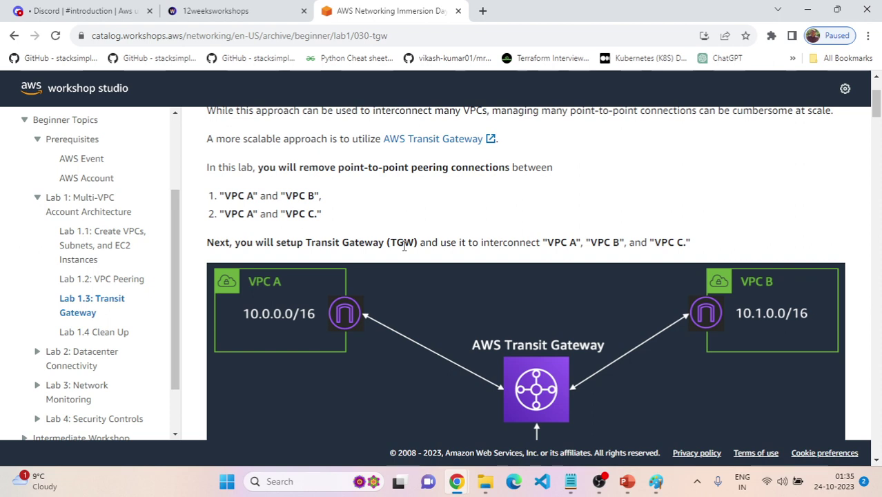
{"action": "scroll", "coordinate": [473, 150], "scroll_direction": "down", "scroll_amount": 2}
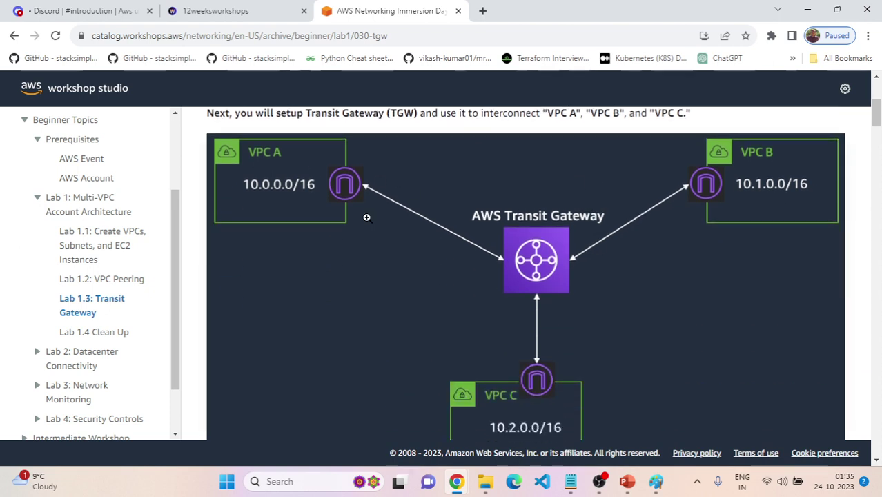
{"action": "scroll", "coordinate": [391, 283], "scroll_direction": "up", "scroll_amount": 1}
{"action": "left_click_drag", "start_coordinate": [222, 128], "coordinate": [334, 150]}
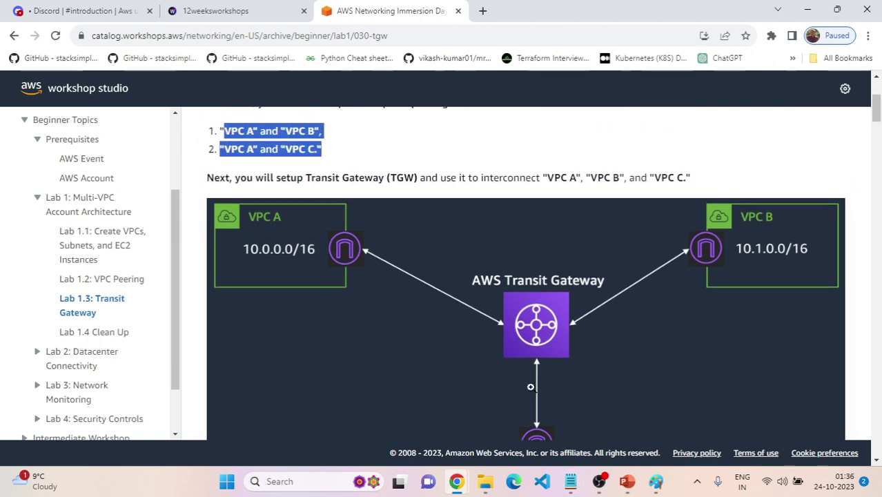
{"action": "scroll", "coordinate": [513, 334], "scroll_direction": "down", "scroll_amount": 1}
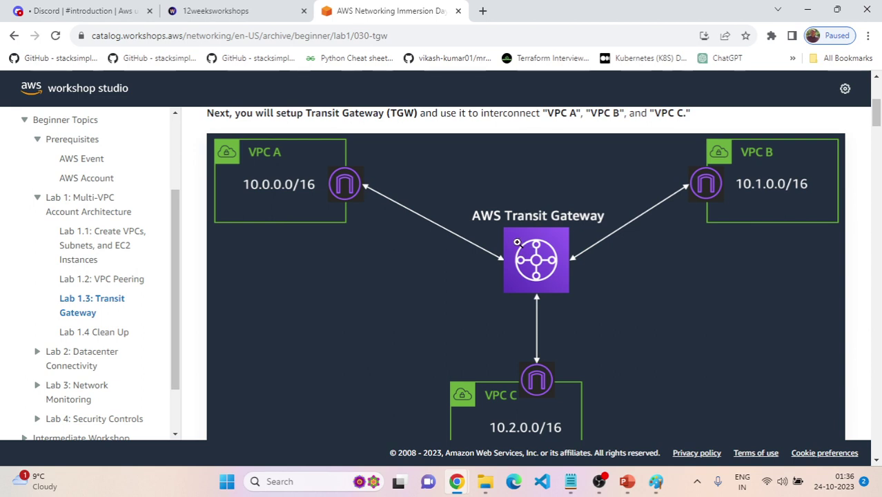
{"action": "scroll", "coordinate": [511, 256], "scroll_direction": "down", "scroll_amount": 4}
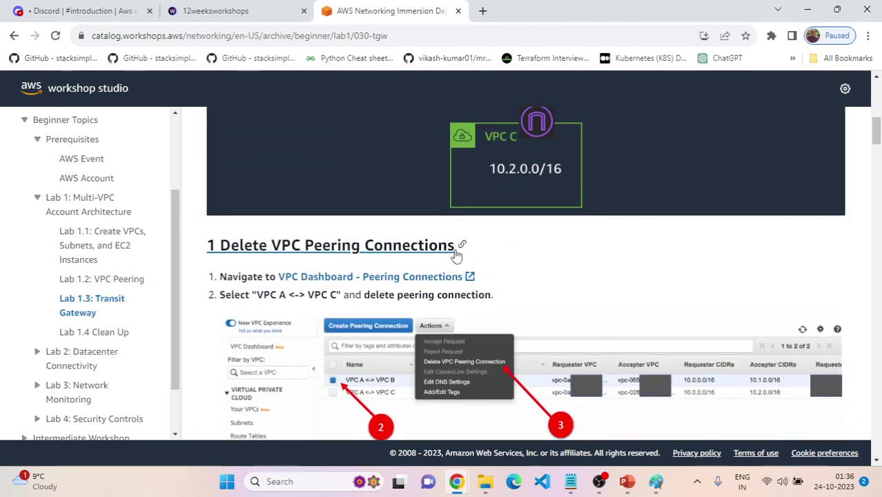
{"action": "scroll", "coordinate": [484, 255], "scroll_direction": "down", "scroll_amount": 1}
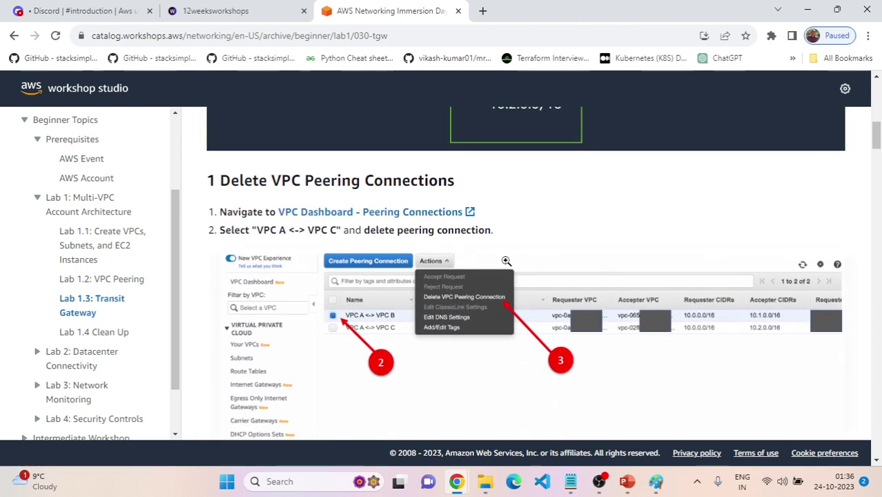
{"action": "scroll", "coordinate": [506, 261], "scroll_direction": "down", "scroll_amount": 1}
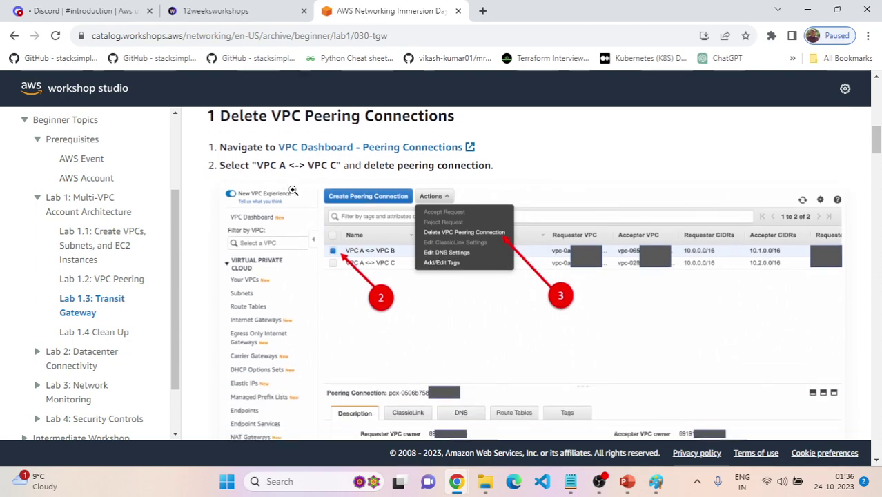
Switch back to the AWS console and close the VPC B session and both EC2 pages, keeping only the VPC console open
{"action": "key", "text": "alt+Tab"}
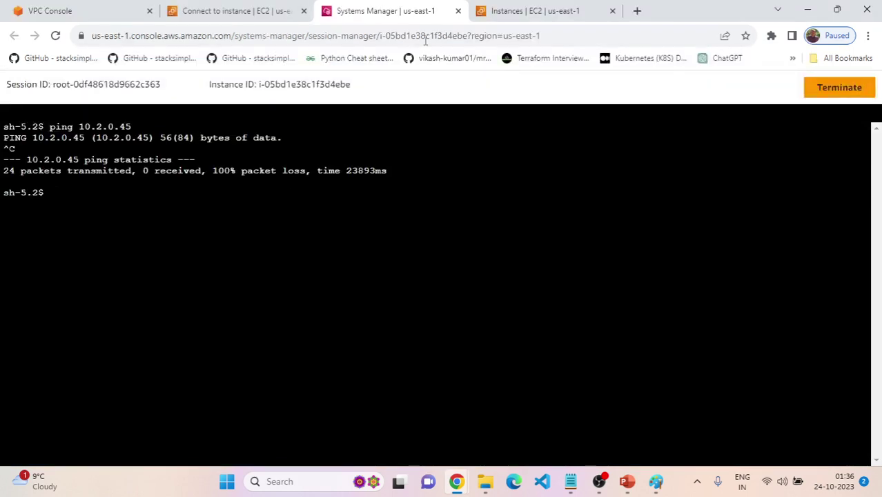
{"action": "left_click", "coordinate": [458, 14]}
{"action": "left_click", "coordinate": [449, 16]}
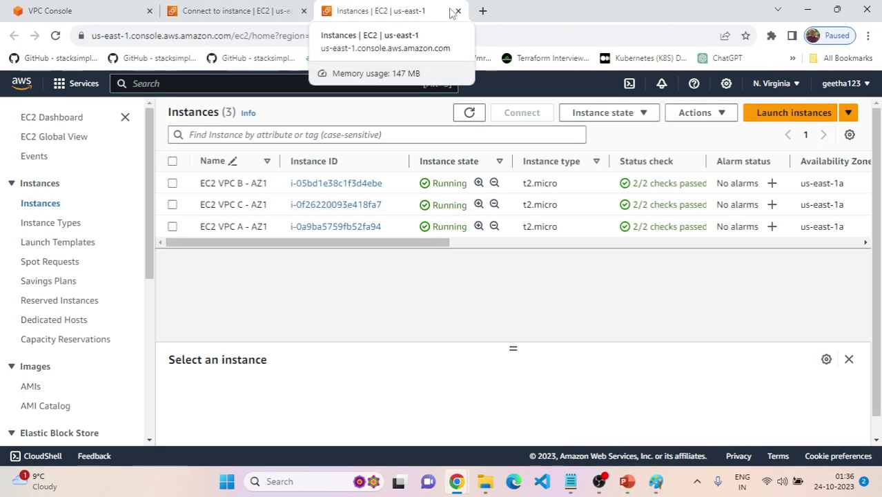
{"action": "left_click", "coordinate": [457, 13]}
{"action": "left_click", "coordinate": [304, 12]}
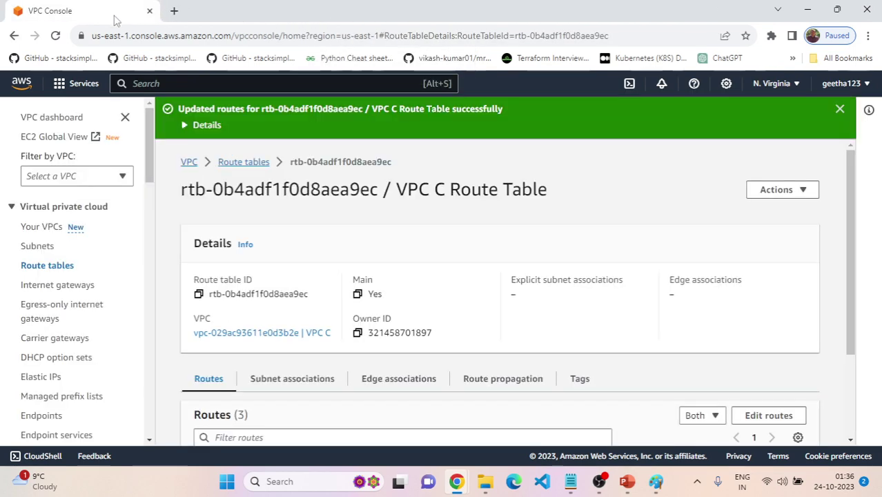
Go to the VPC peering connections and start deleting the VPC A <-> VPC B connection, bringing up its route table entry options
{"action": "scroll", "coordinate": [69, 373], "scroll_direction": "down", "scroll_amount": 1}
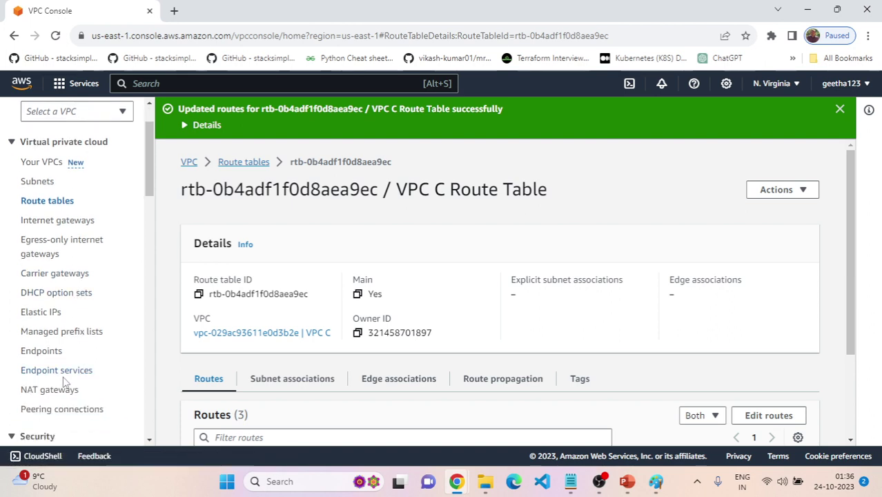
{"action": "left_click", "coordinate": [89, 410]}
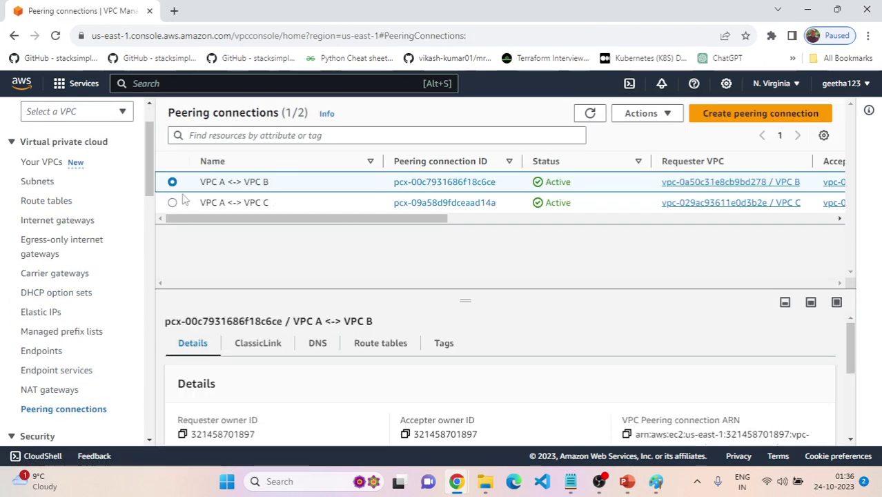
{"action": "key", "text": "alt+Tab"}
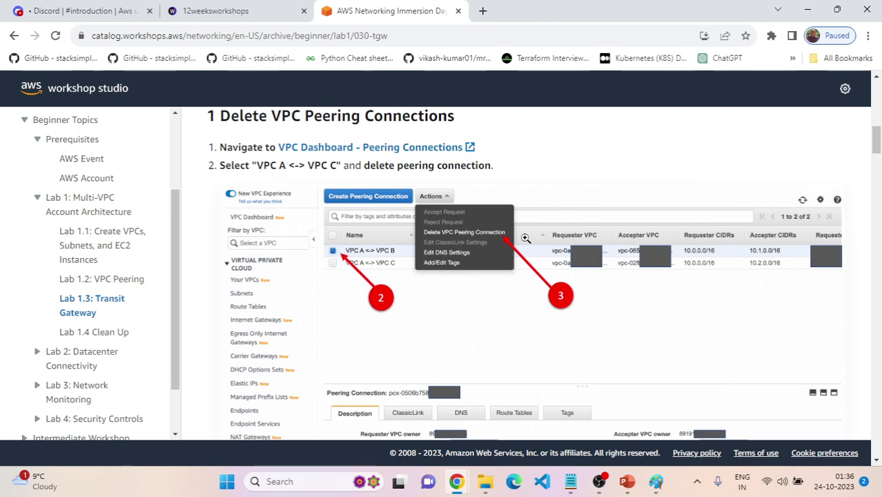
{"action": "key", "text": "alt+Tab"}
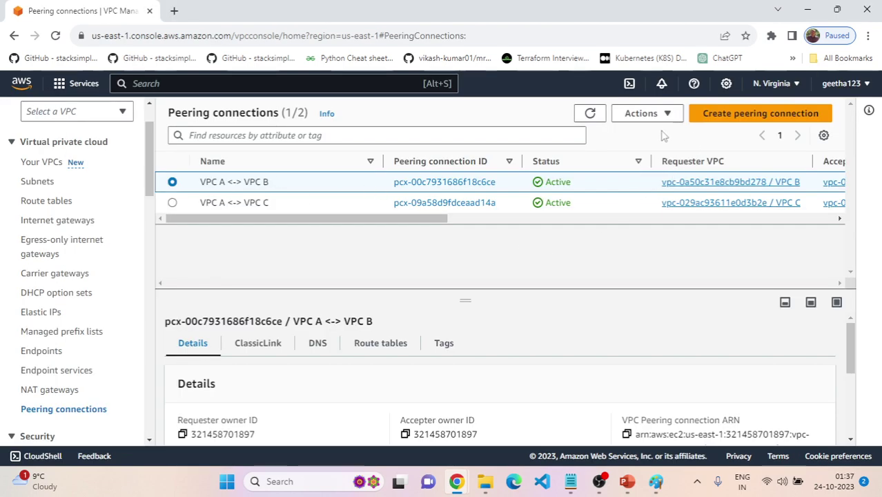
{"action": "left_click", "coordinate": [643, 113]}
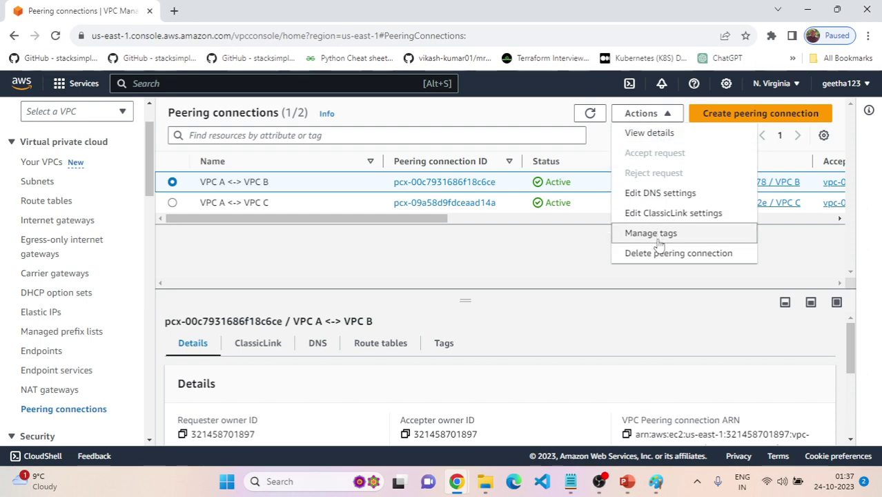
{"action": "left_click", "coordinate": [680, 254]}
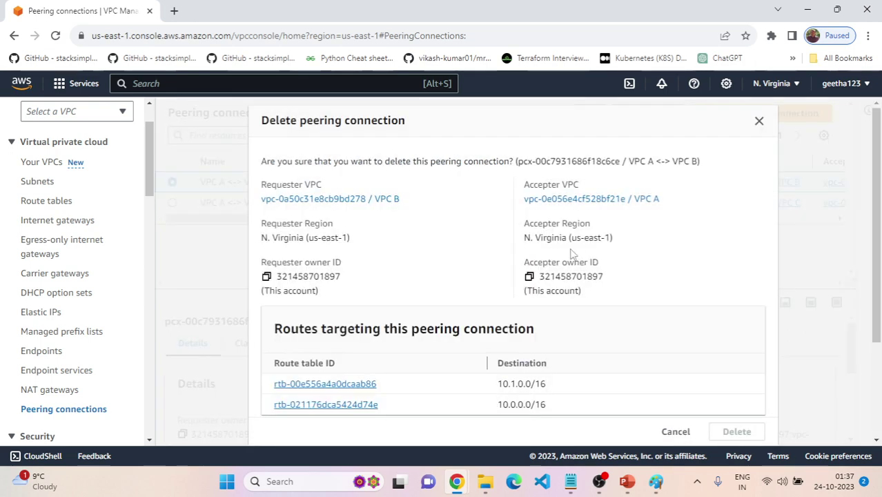
{"action": "scroll", "coordinate": [559, 254], "scroll_direction": "down", "scroll_amount": 2}
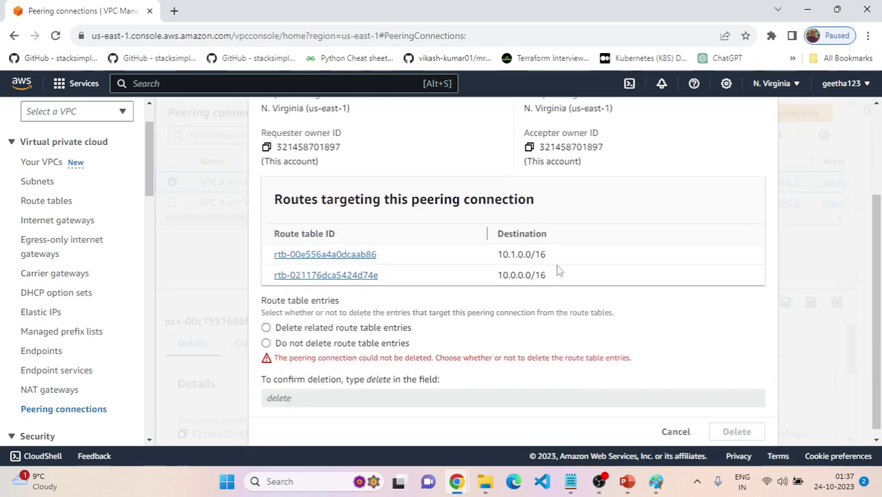
Check in the workshop guide how to handle related route table entries when deleting a peering connection, and return to the console
{"action": "key", "text": "alt+Tab"}
{"action": "scroll", "coordinate": [542, 276], "scroll_direction": "down", "scroll_amount": 2}
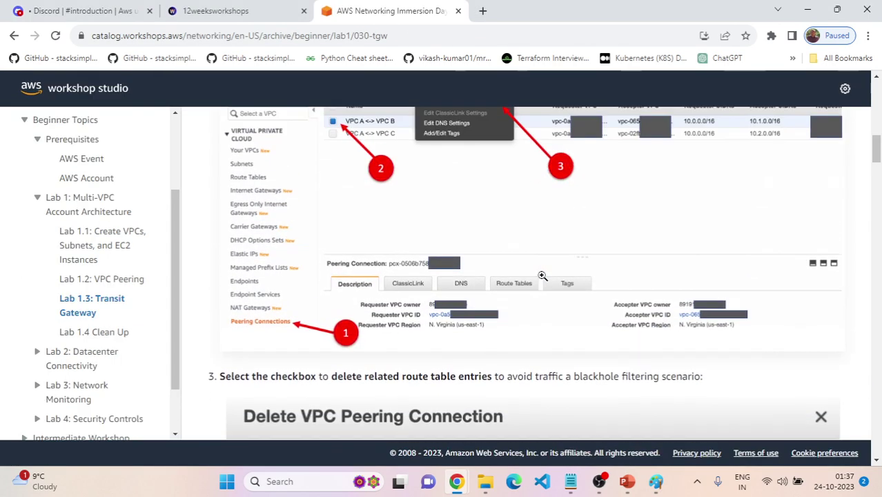
{"action": "scroll", "coordinate": [500, 237], "scroll_direction": "up", "scroll_amount": 1}
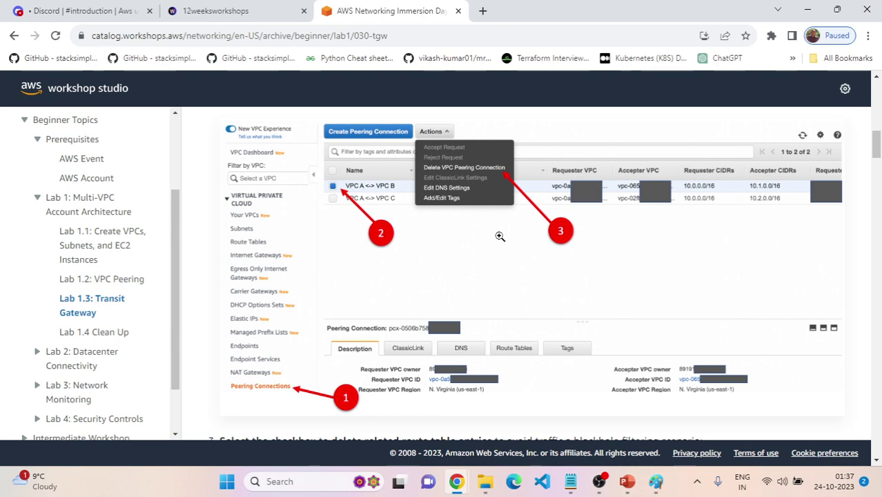
{"action": "scroll", "coordinate": [500, 236], "scroll_direction": "down", "scroll_amount": 4}
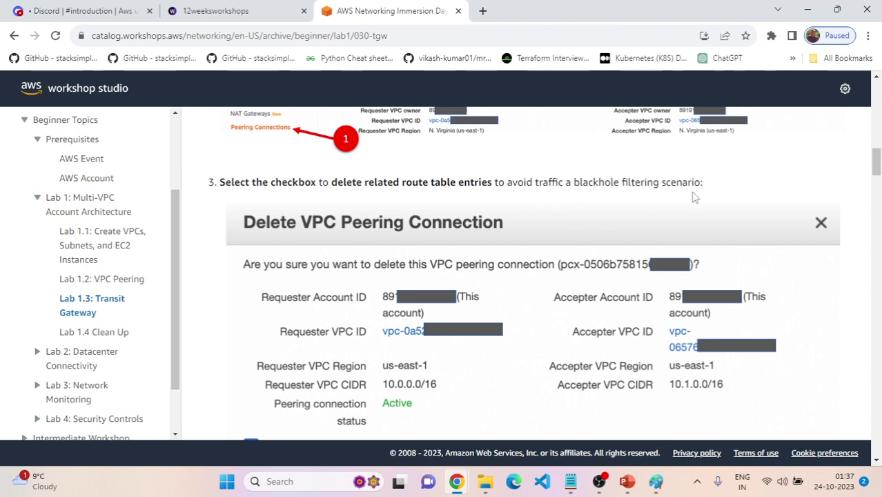
{"action": "scroll", "coordinate": [695, 197], "scroll_direction": "down", "scroll_amount": 1}
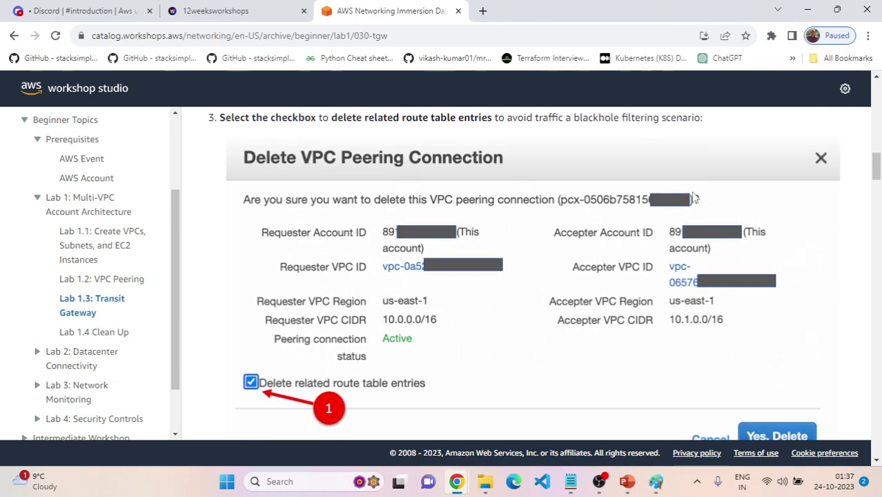
{"action": "scroll", "coordinate": [694, 196], "scroll_direction": "down", "scroll_amount": 1}
{"action": "key", "text": "alt+Tab"}
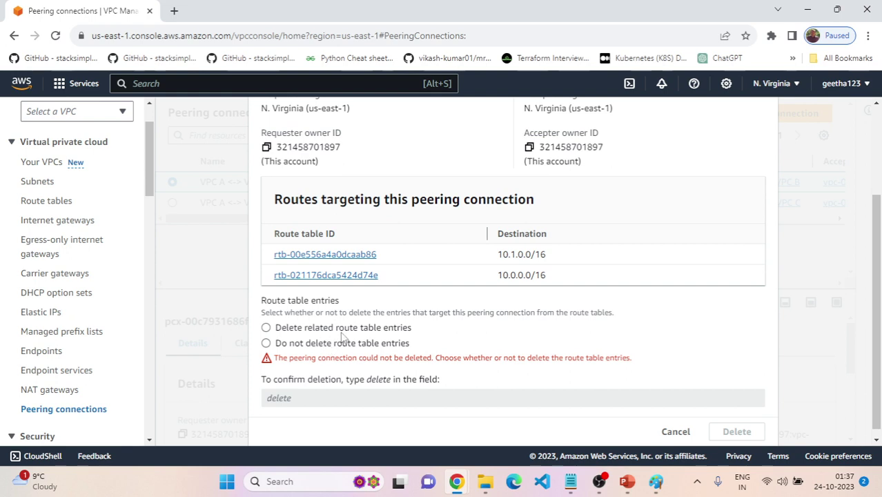
Delete the VPC A <-> VPC B peering connection with its related route table entries, confirming with "delete" after rechecking the guide
{"action": "left_click", "coordinate": [294, 330]}
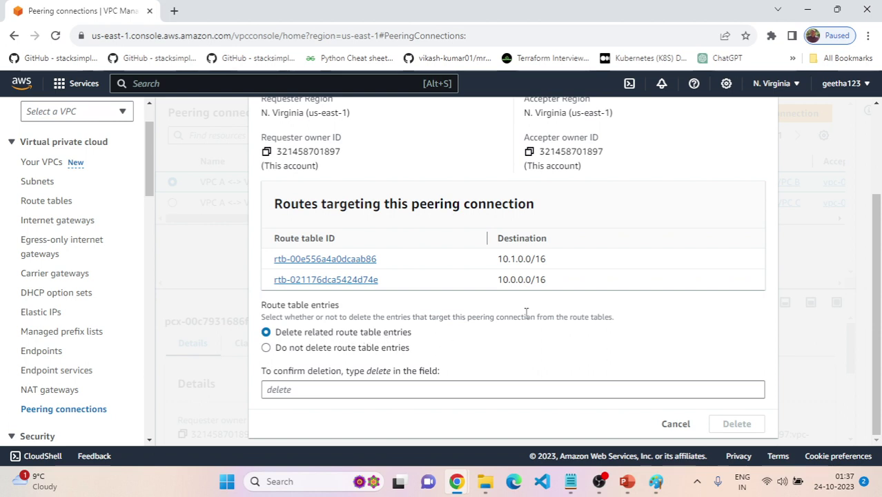
{"action": "left_click", "coordinate": [494, 385]}
{"action": "type", "text": "delete"}
{"action": "key", "text": "alt+Tab"}
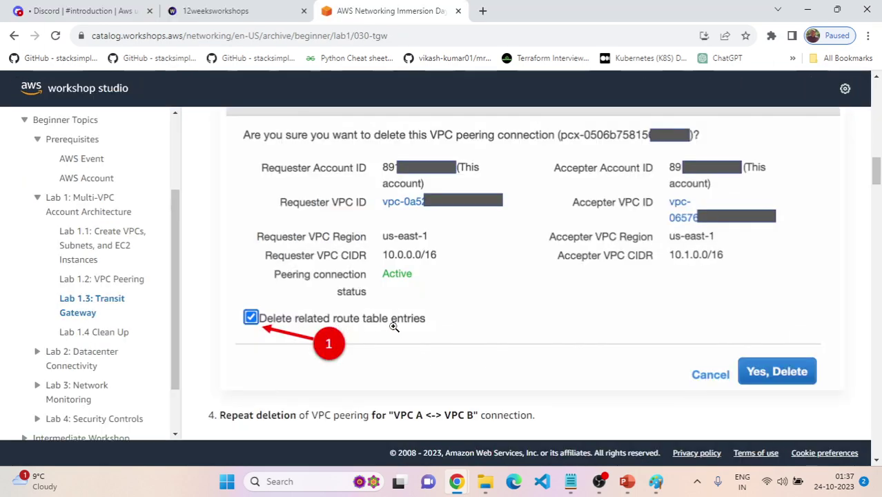
{"action": "scroll", "coordinate": [439, 321], "scroll_direction": "up", "scroll_amount": 2}
{"action": "scroll", "coordinate": [439, 327], "scroll_direction": "up", "scroll_amount": 1}
{"action": "scroll", "coordinate": [429, 339], "scroll_direction": "down", "scroll_amount": 5}
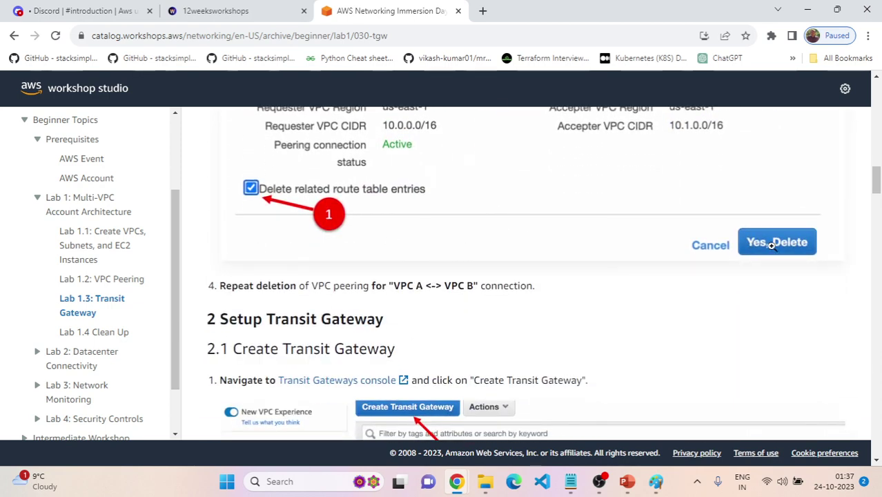
{"action": "scroll", "coordinate": [622, 308], "scroll_direction": "down", "scroll_amount": 1}
{"action": "key", "text": "alt+Tab"}
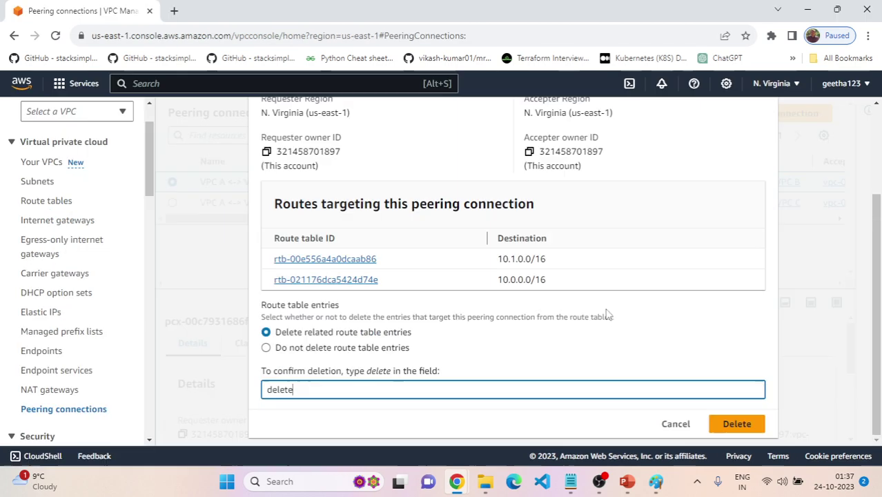
{"action": "left_click", "coordinate": [719, 423]}
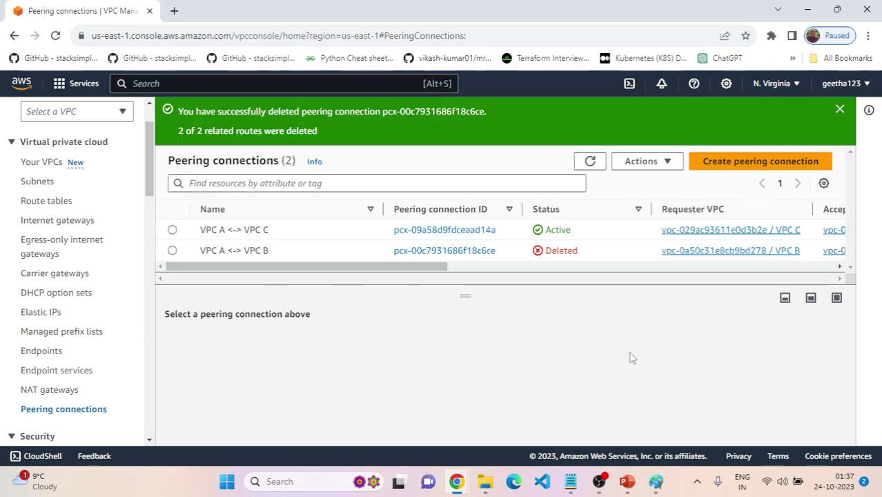
Check the guide's instruction to repeat the deletion and start deleting the VPC A <-> VPC C peering connection
{"action": "key", "text": "alt+Tab"}
{"action": "scroll", "coordinate": [571, 361], "scroll_direction": "down", "scroll_amount": 3}
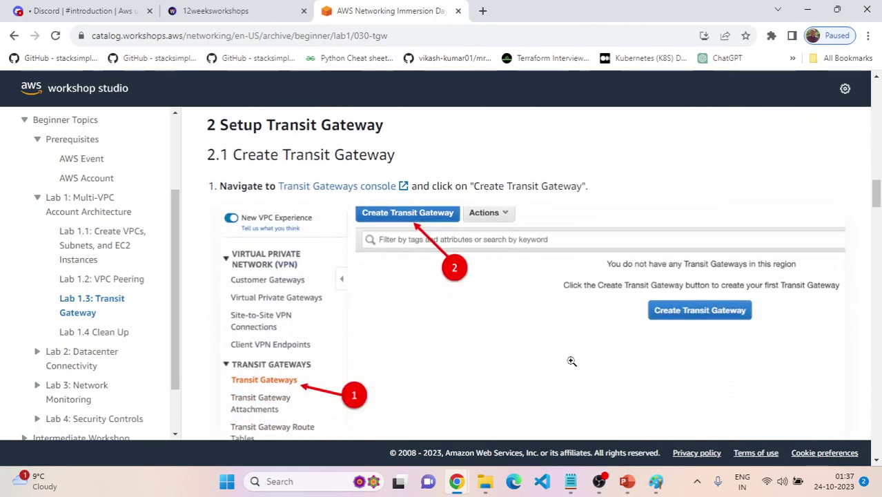
{"action": "scroll", "coordinate": [571, 361], "scroll_direction": "up", "scroll_amount": 1}
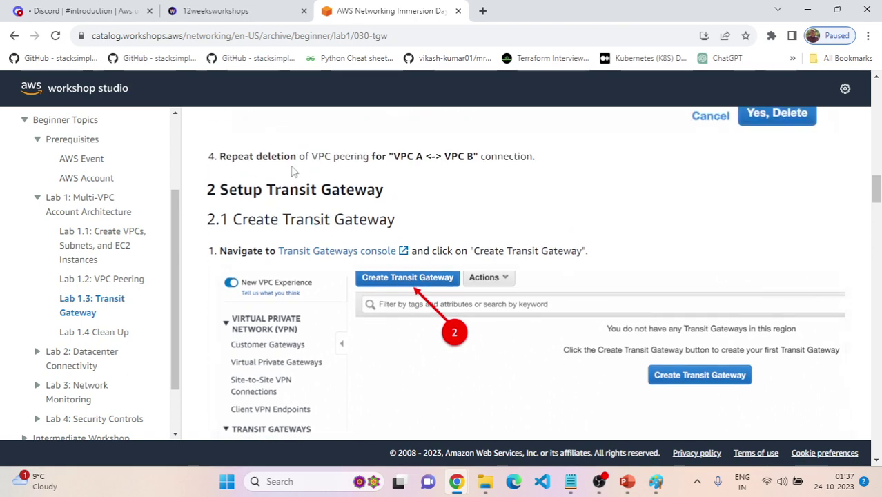
{"action": "key", "text": "alt+Tab"}
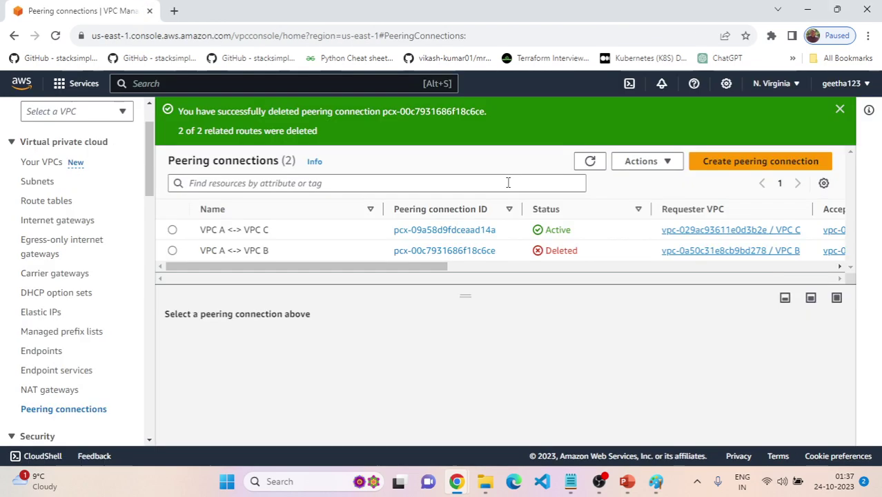
{"action": "left_click", "coordinate": [173, 252]}
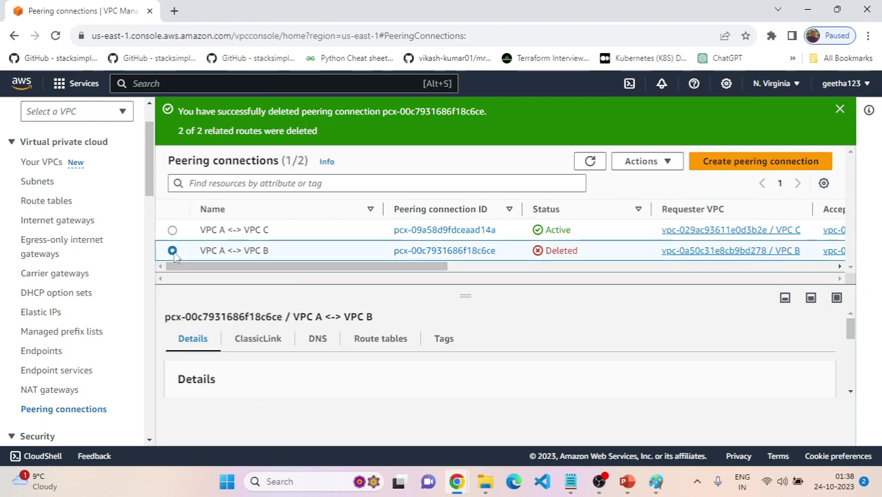
{"action": "left_click", "coordinate": [172, 230]}
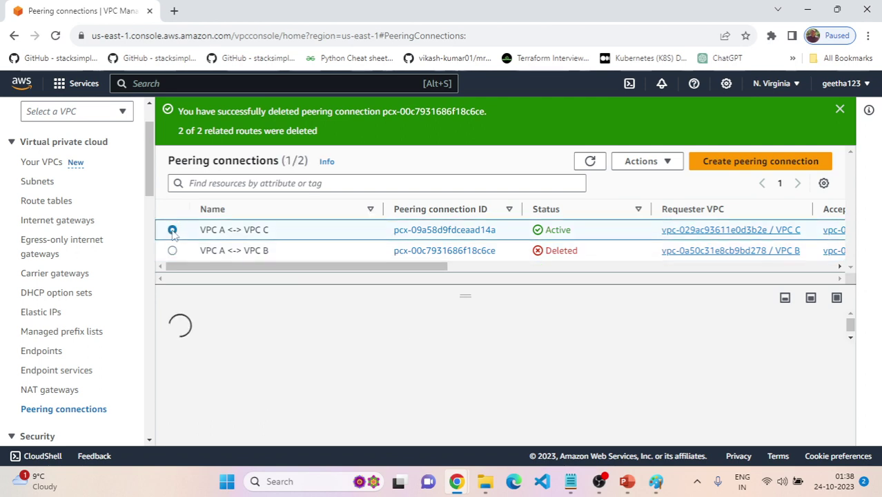
{"action": "left_click", "coordinate": [645, 161]}
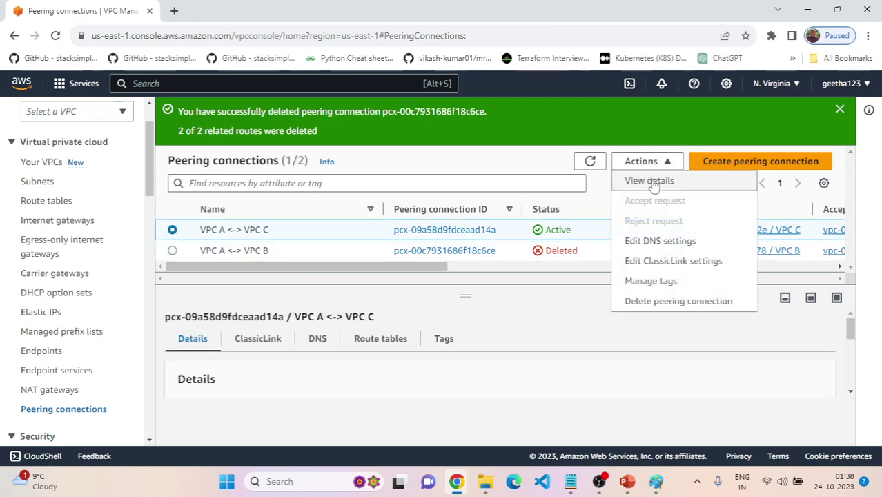
{"action": "left_click", "coordinate": [670, 300]}
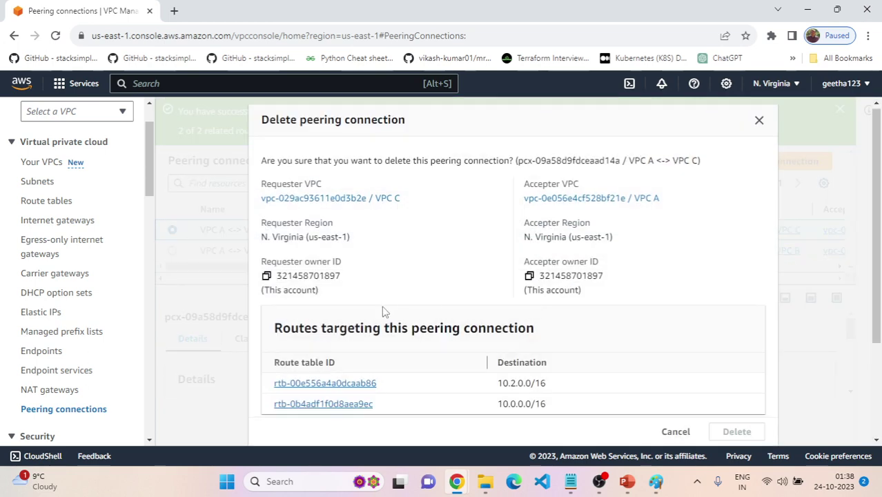
Delete the VPC A <-> VPC C connection with its related route table entries, confirming with "delete", and reopen the peering connections list
{"action": "scroll", "coordinate": [384, 309], "scroll_direction": "down", "scroll_amount": 2}
{"action": "left_click", "coordinate": [269, 320]}
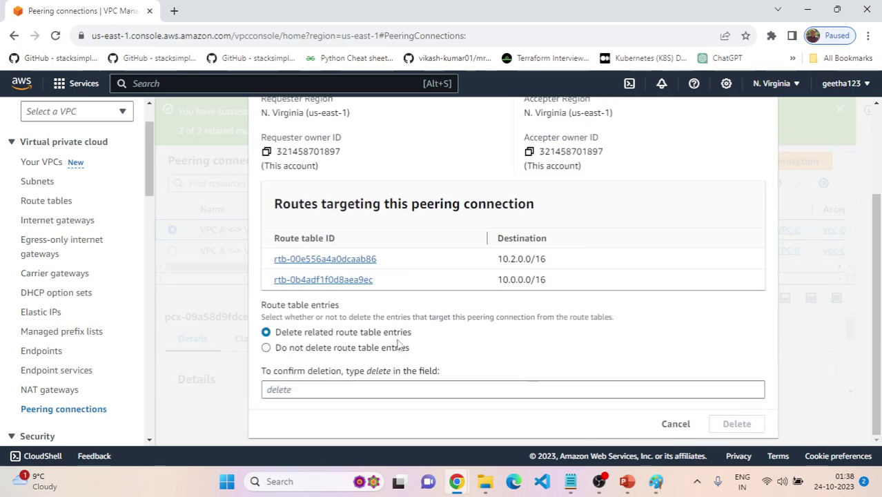
{"action": "left_click", "coordinate": [388, 387]}
{"action": "type", "text": "dele"}
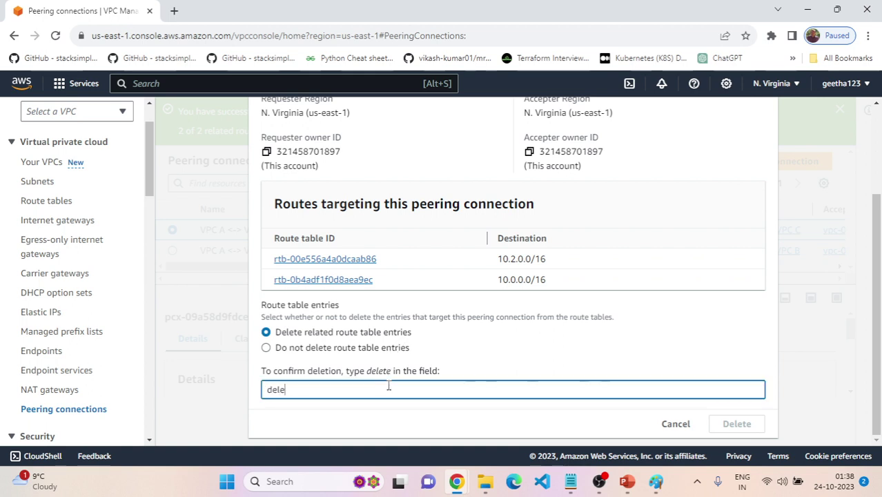
{"action": "type", "text": "te"}
{"action": "left_click", "coordinate": [739, 422]}
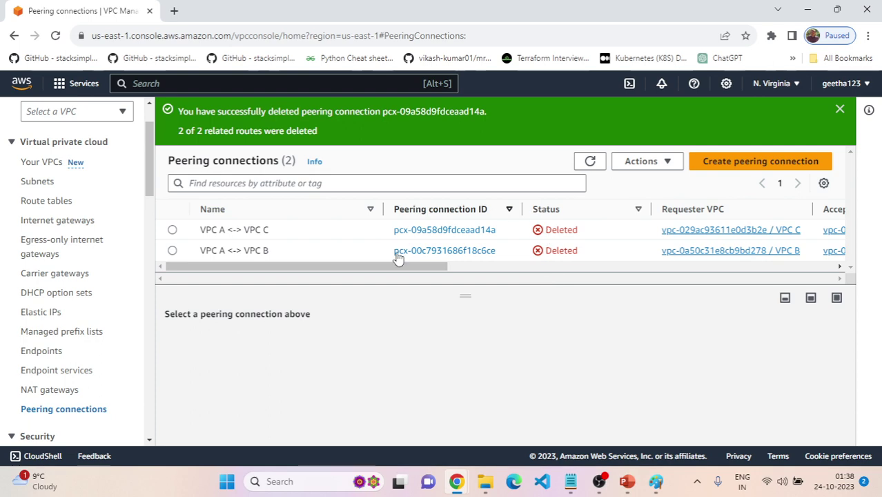
{"action": "left_click", "coordinate": [60, 392]}
{"action": "left_click", "coordinate": [64, 409]}
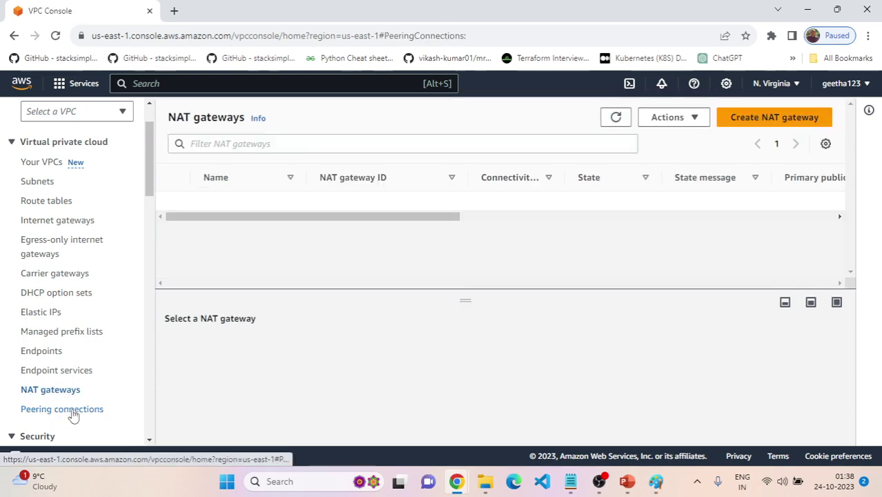
Read section 2.1 Create Transit Gateway in the workshop guide and open the transit gateways list in the VPC console
{"action": "key", "text": "alt+Tab"}
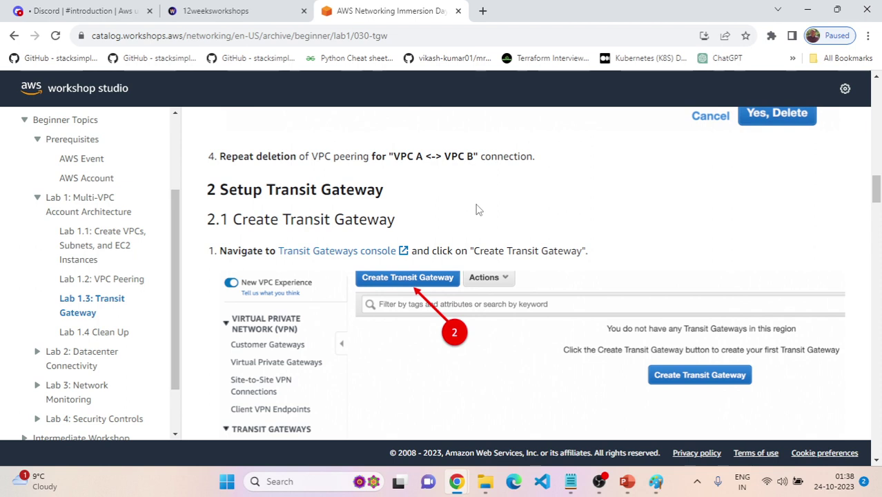
{"action": "scroll", "coordinate": [479, 210], "scroll_direction": "down", "scroll_amount": 1}
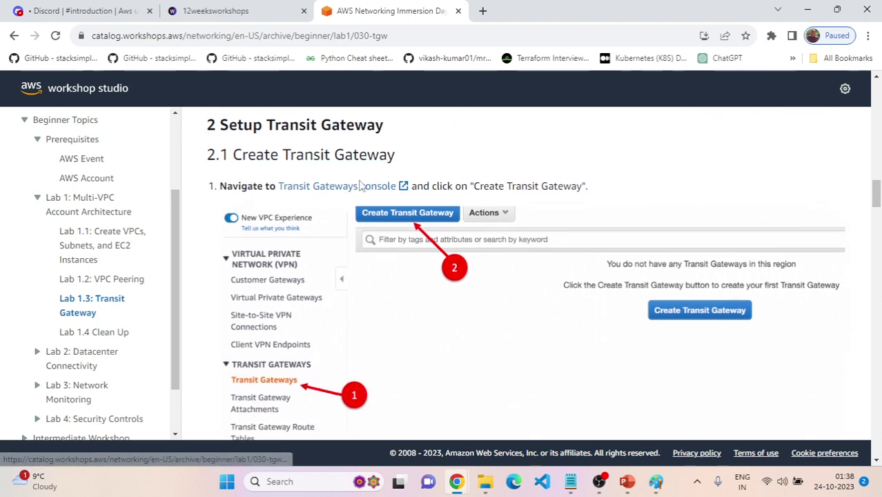
{"action": "scroll", "coordinate": [334, 383], "scroll_direction": "down", "scroll_amount": 1}
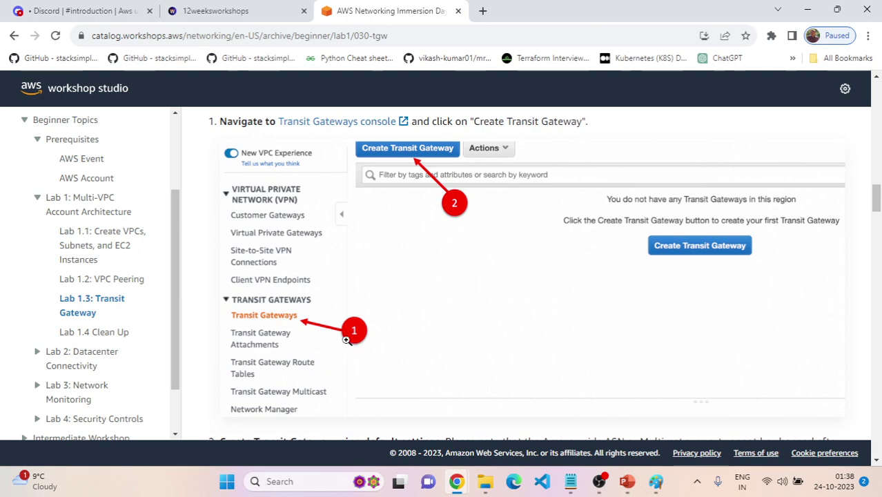
{"action": "key", "text": "alt+Tab"}
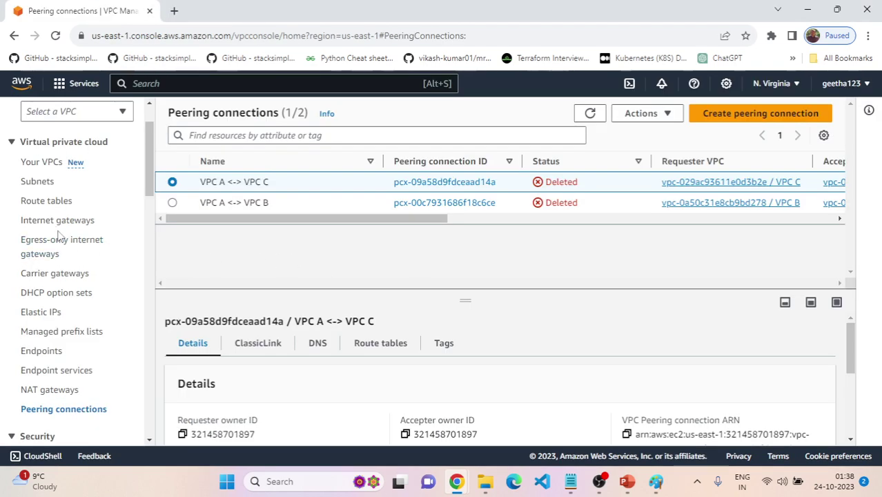
{"action": "scroll", "coordinate": [59, 235], "scroll_direction": "down", "scroll_amount": 6}
{"action": "scroll", "coordinate": [74, 330], "scroll_direction": "down", "scroll_amount": 4}
{"action": "scroll", "coordinate": [77, 334], "scroll_direction": "down", "scroll_amount": 1}
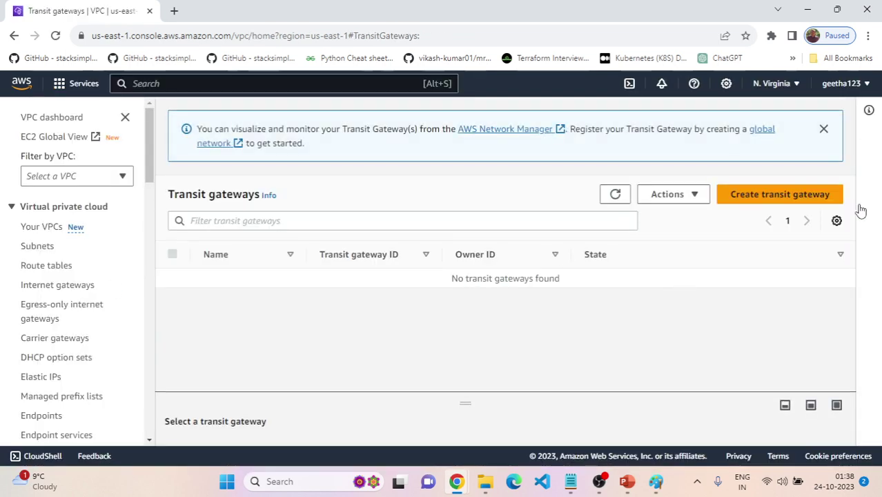
Start creating a transit gateway and set its name tag to TGW, as shown in the workshop guide
{"action": "left_click", "coordinate": [794, 197]}
{"action": "scroll", "coordinate": [223, 253], "scroll_direction": "down", "scroll_amount": 1}
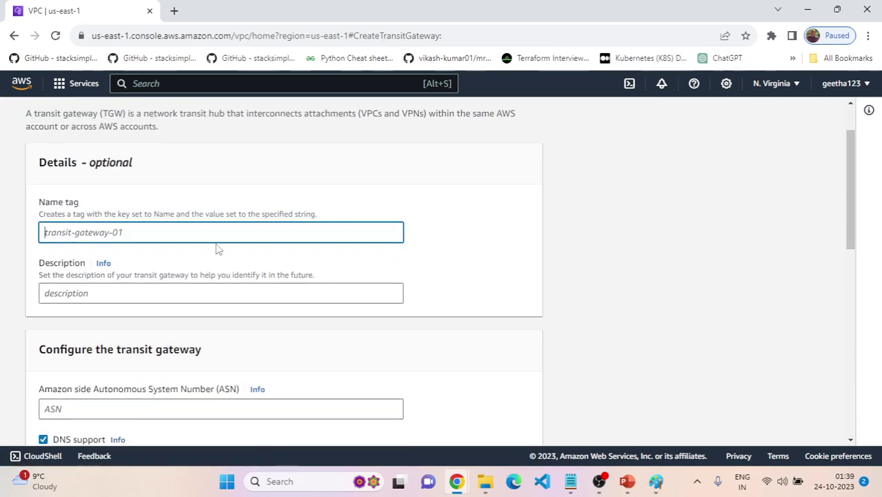
{"action": "key", "text": "alt+Tab"}
{"action": "scroll", "coordinate": [488, 291], "scroll_direction": "down", "scroll_amount": 4}
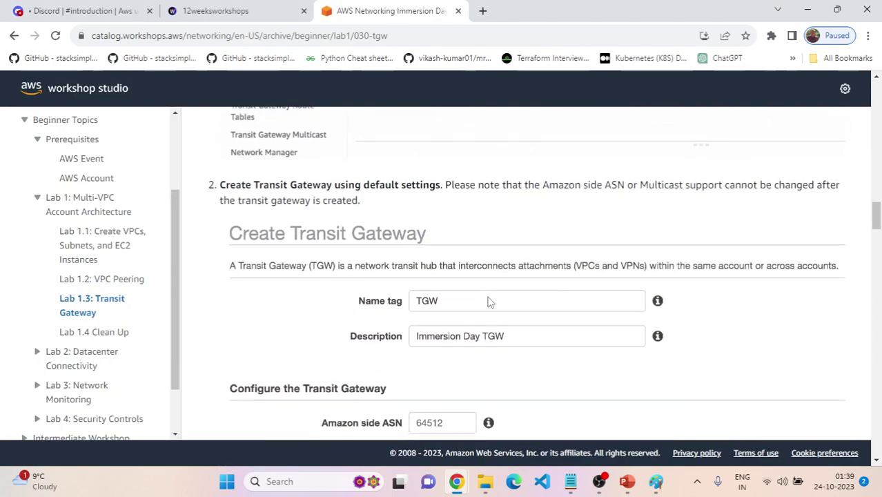
{"action": "key", "text": "alt+Tab"}
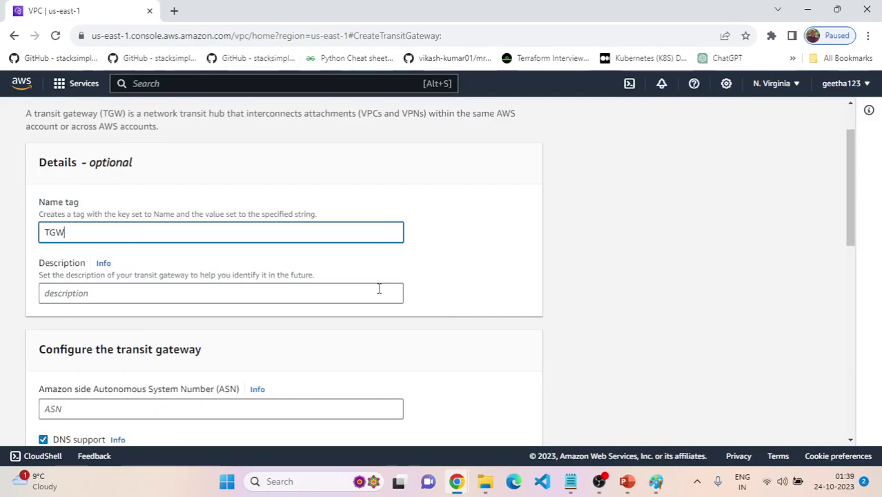
Set the transit gateway's description to "Immersion Day TGW", checking the wording against the workshop guide
{"action": "key", "text": "alt+Tab"}
{"action": "scroll", "coordinate": [494, 295], "scroll_direction": "down", "scroll_amount": 1}
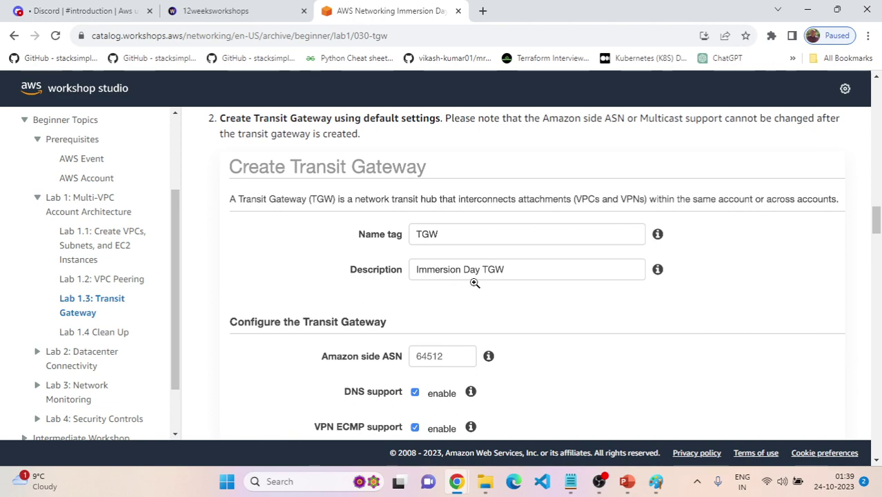
{"action": "key", "text": "alt+Tab"}
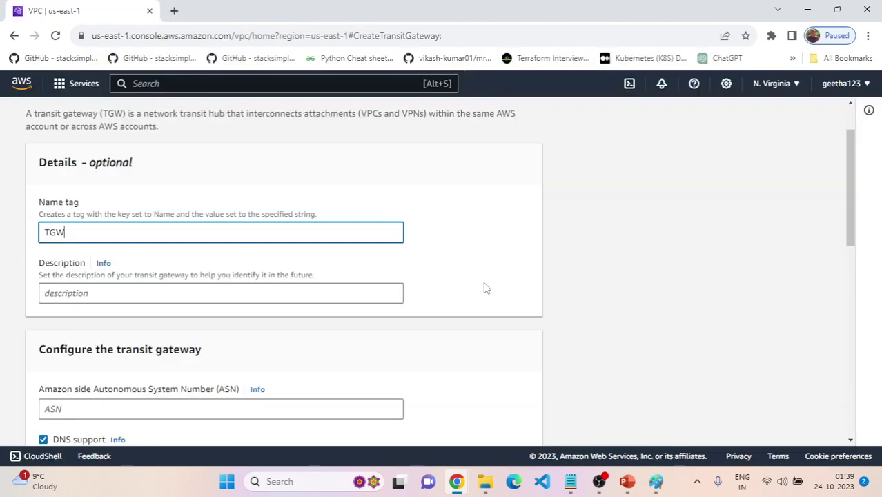
{"action": "left_click", "coordinate": [243, 297]}
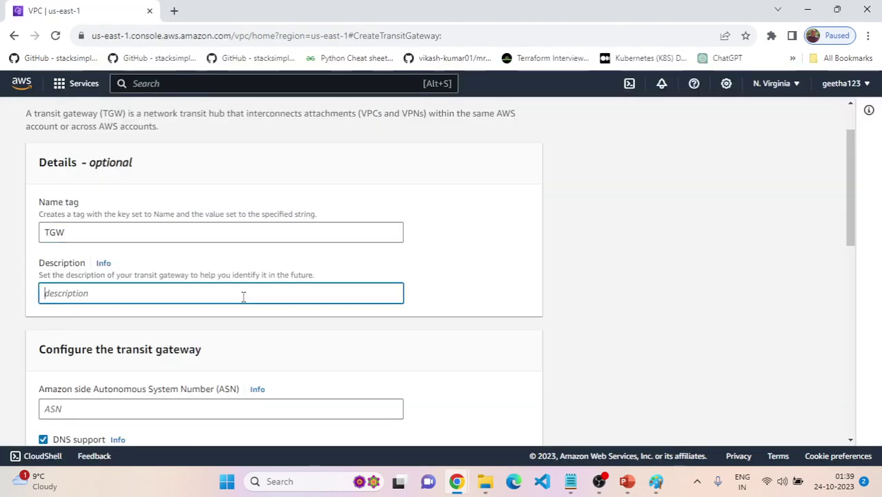
{"action": "type", "text": "Imme"}
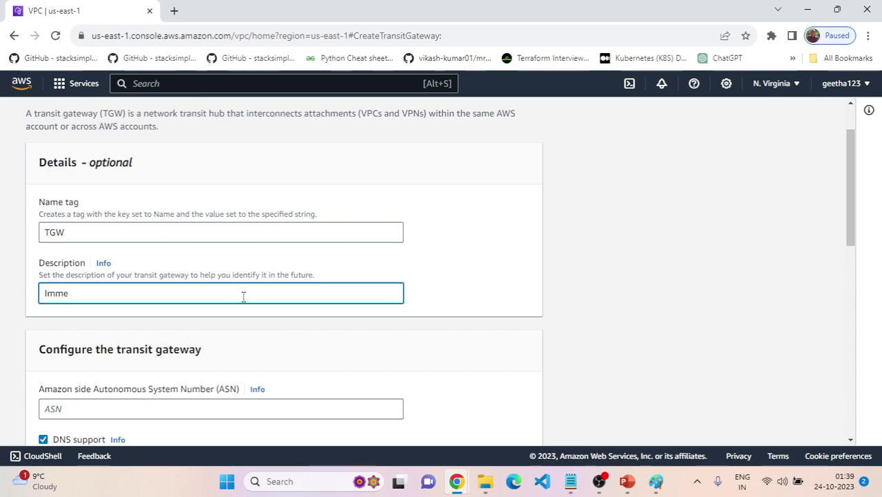
{"action": "key", "text": "alt+Tab"}
{"action": "key", "text": "alt+Tab"}
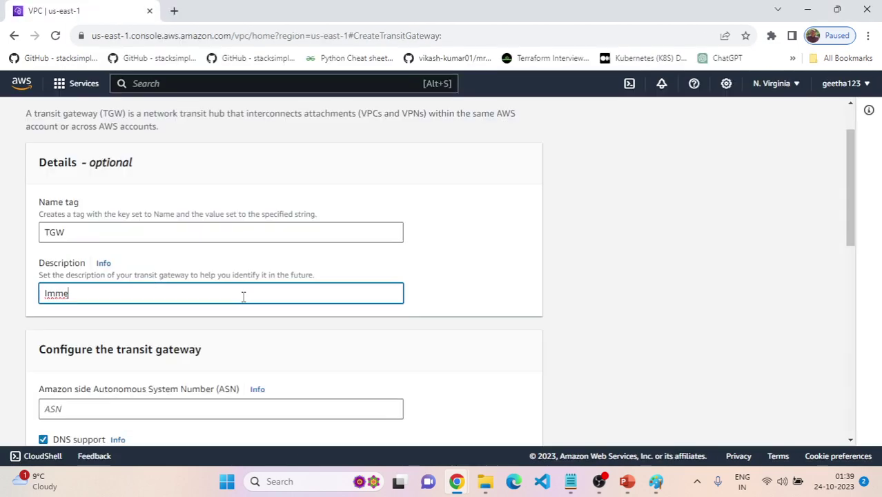
{"action": "type", "text": "mersion"}
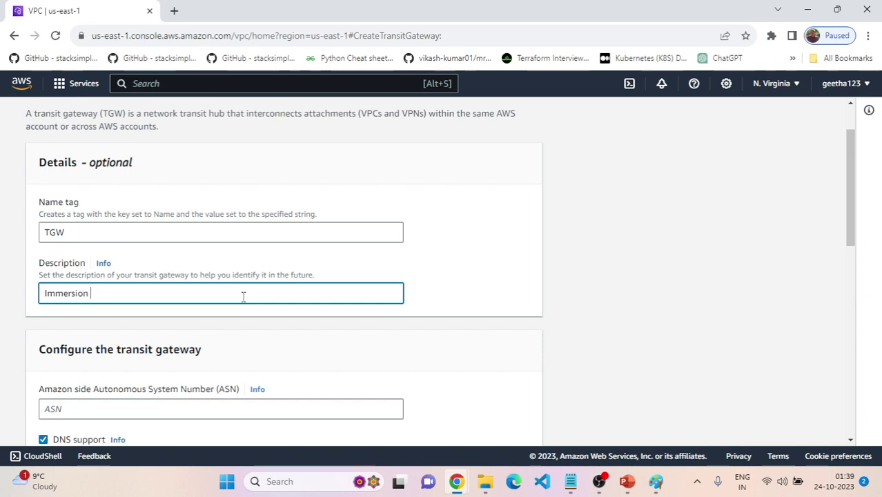
{"action": "key", "text": "alt+Tab"}
{"action": "key", "text": "alt+Tab"}
{"action": "type", "text": "Day"}
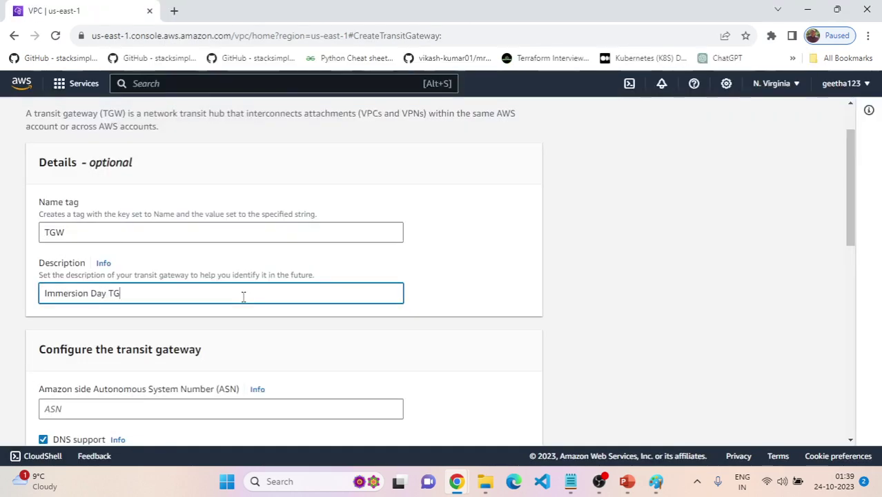
Compare the form's ASN, DNS, VPN ECMP, default route table and multicast options with the guide's default settings
{"action": "key", "text": "alt+Tab"}
{"action": "scroll", "coordinate": [511, 297], "scroll_direction": "down", "scroll_amount": 2}
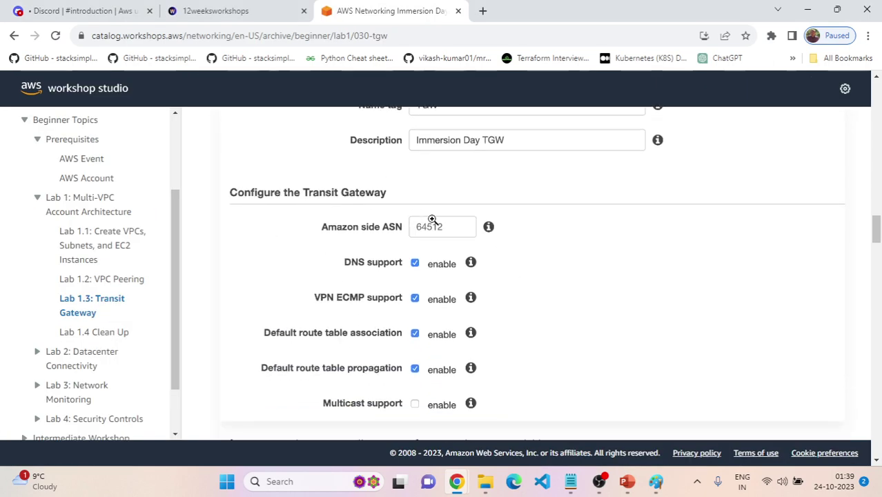
{"action": "scroll", "coordinate": [512, 266], "scroll_direction": "down", "scroll_amount": 1}
{"action": "key", "text": "alt+Tab"}
{"action": "scroll", "coordinate": [263, 325], "scroll_direction": "down", "scroll_amount": 2}
{"action": "scroll", "coordinate": [162, 277], "scroll_direction": "down", "scroll_amount": 1}
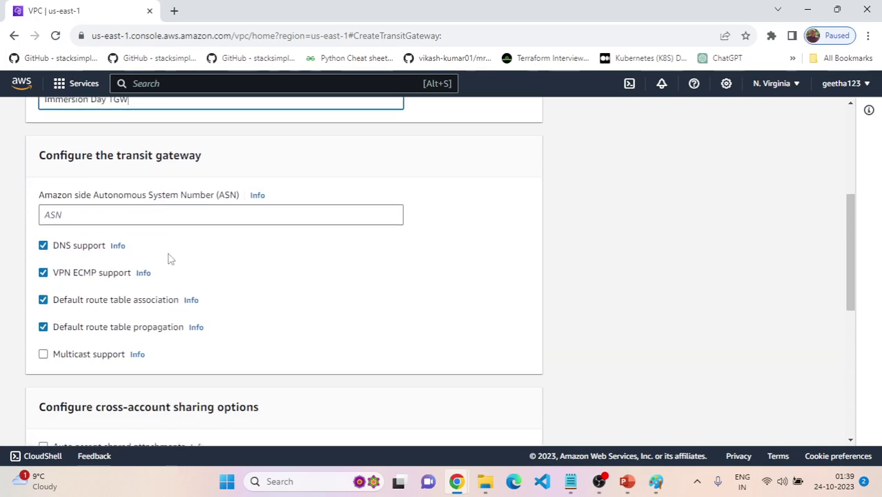
{"action": "key", "text": "alt+Tab"}
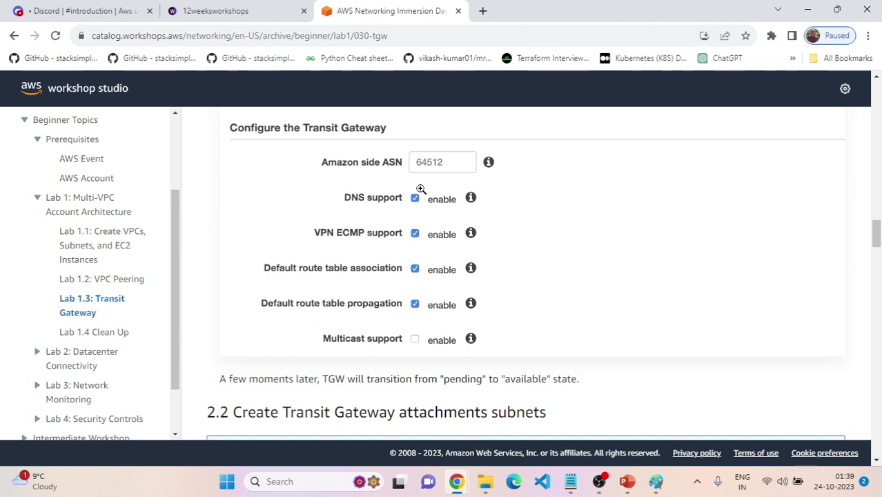
{"action": "scroll", "coordinate": [420, 190], "scroll_direction": "down", "scroll_amount": 1}
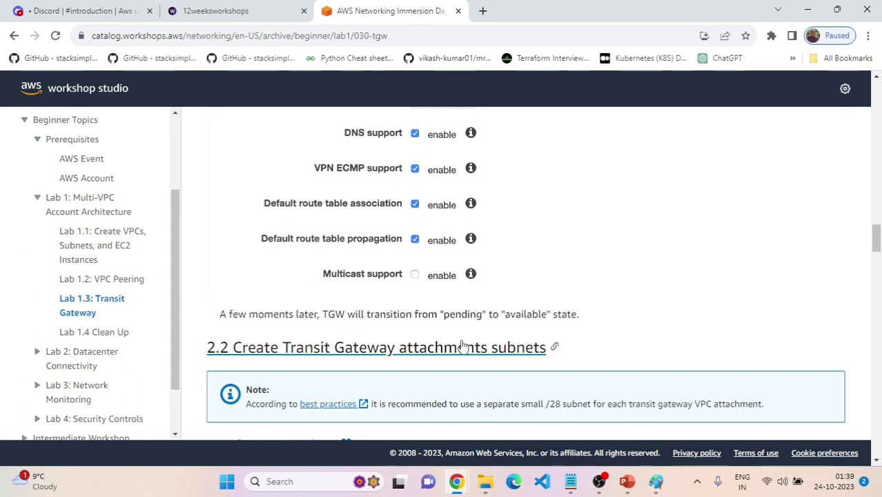
{"action": "key", "text": "alt+Tab"}
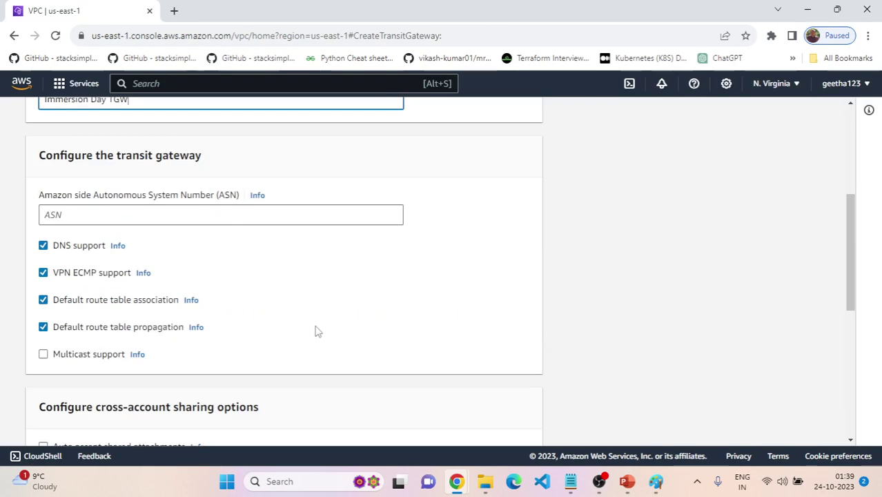
{"action": "scroll", "coordinate": [312, 329], "scroll_direction": "down", "scroll_amount": 1}
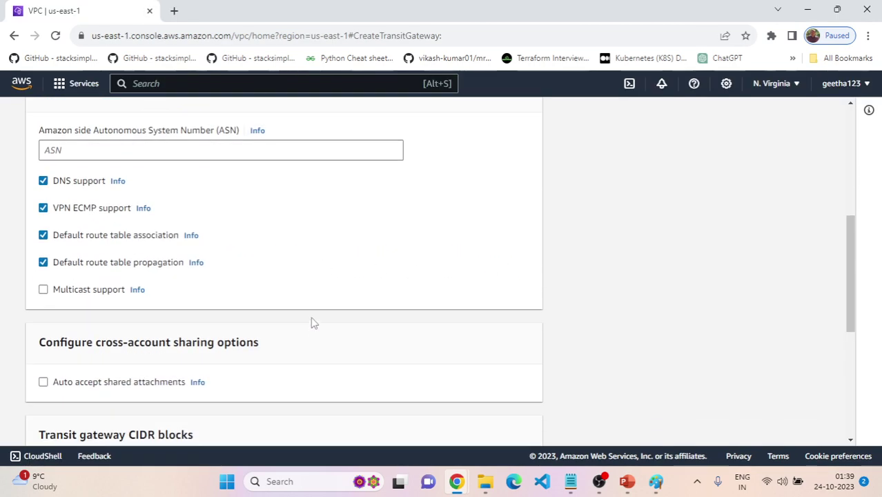
{"action": "left_click", "coordinate": [299, 152]}
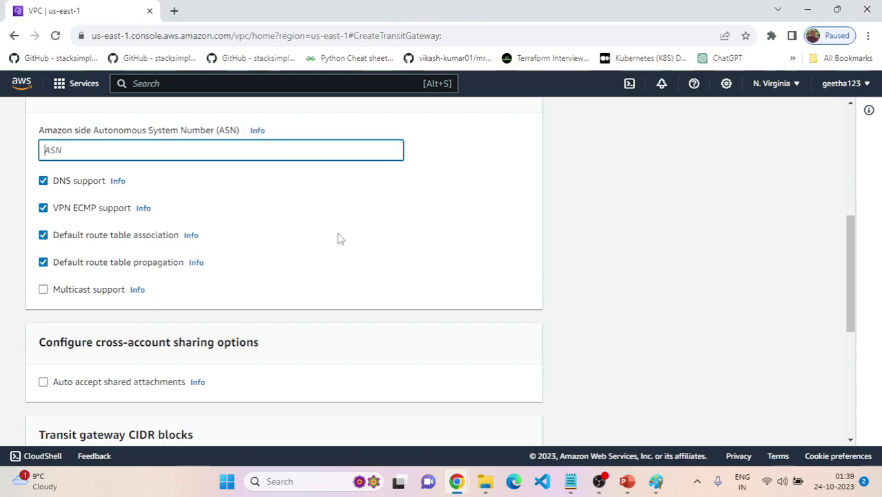
{"action": "scroll", "coordinate": [338, 238], "scroll_direction": "down", "scroll_amount": 4}
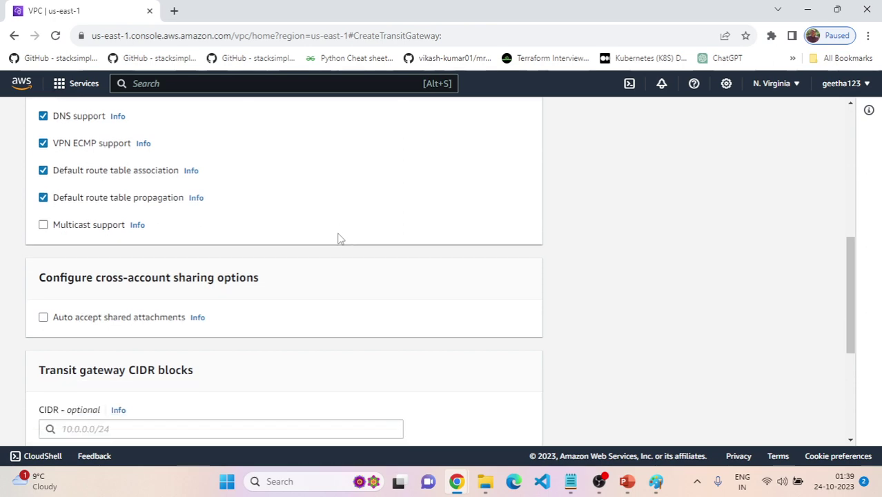
Look up the Amazon side ASN in the guide and set it to 64512 for the transit gateway
{"action": "key", "text": "alt+Tab"}
{"action": "scroll", "coordinate": [616, 302], "scroll_direction": "down", "scroll_amount": 2}
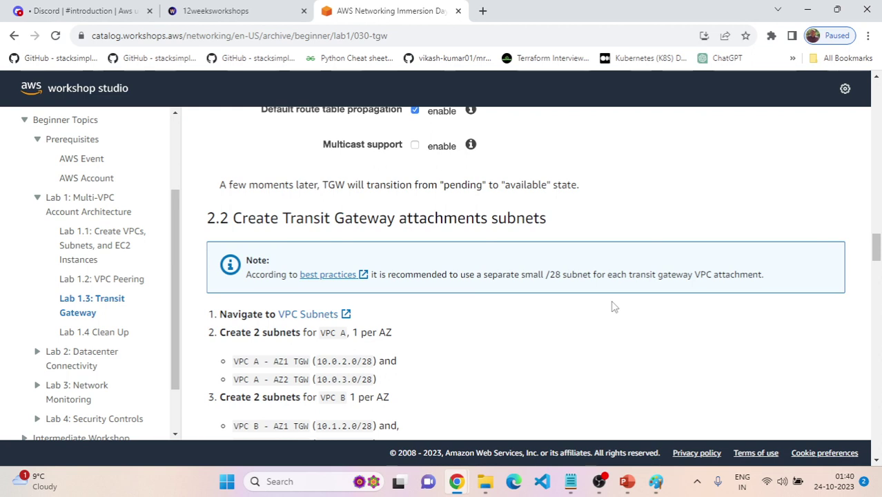
{"action": "scroll", "coordinate": [613, 307], "scroll_direction": "up", "scroll_amount": 2}
{"action": "scroll", "coordinate": [610, 306], "scroll_direction": "up", "scroll_amount": 2}
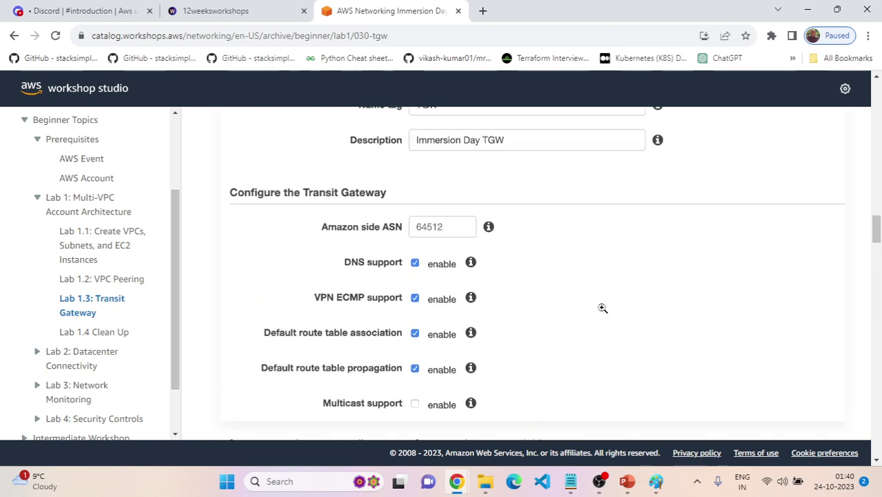
{"action": "left_click_drag", "start_coordinate": [443, 231], "coordinate": [391, 217]}
{"action": "key", "text": "alt+Tab"}
{"action": "scroll", "coordinate": [217, 222], "scroll_direction": "up", "scroll_amount": 5}
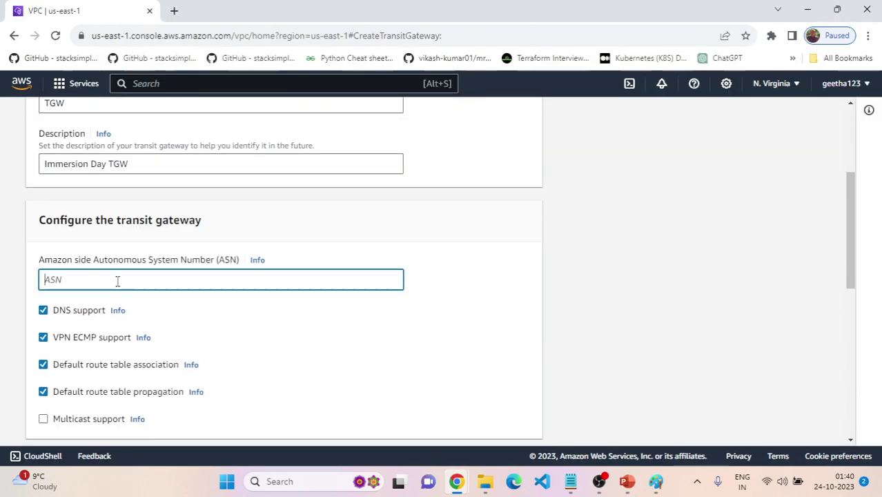
{"action": "type", "text": "12"}
{"action": "left_click", "coordinate": [462, 289]}
{"action": "scroll", "coordinate": [468, 309], "scroll_direction": "down", "scroll_amount": 5}
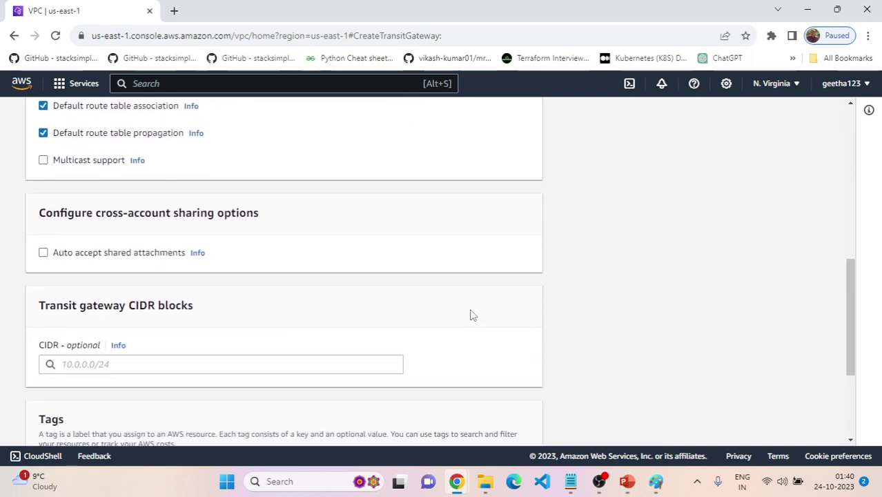
Check the guide from the gateway configuration through section 2.2 for any further settings needed before creating the gateway
{"action": "key", "text": "alt+Tab"}
{"action": "scroll", "coordinate": [521, 310], "scroll_direction": "down", "scroll_amount": 3}
{"action": "scroll", "coordinate": [522, 309], "scroll_direction": "down", "scroll_amount": 2}
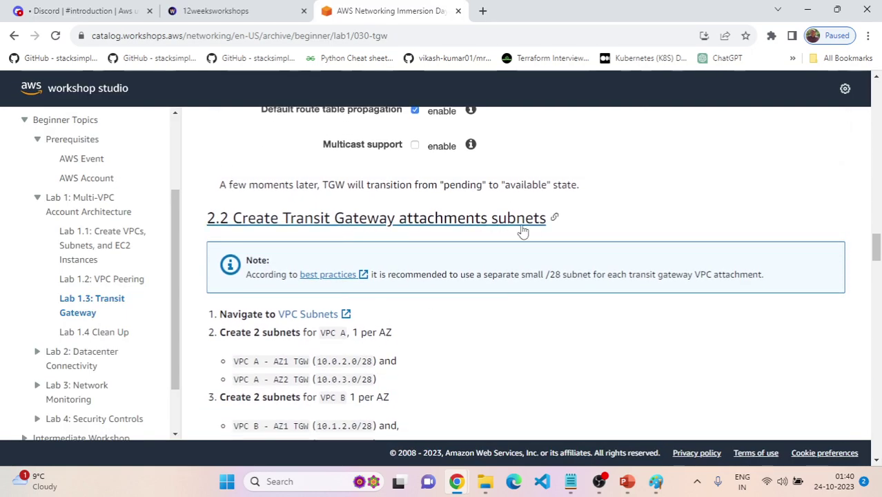
{"action": "scroll", "coordinate": [518, 232], "scroll_direction": "down", "scroll_amount": 1}
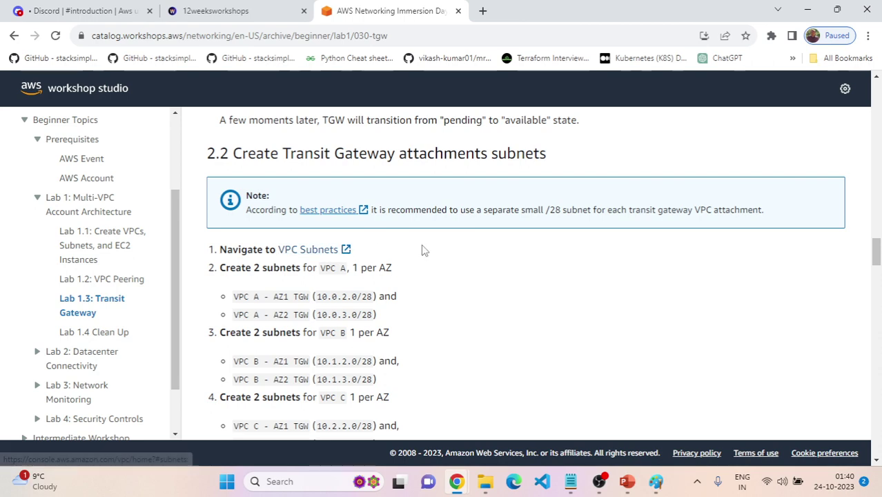
{"action": "scroll", "coordinate": [424, 250], "scroll_direction": "up", "scroll_amount": 7}
{"action": "key", "text": "alt+Tab"}
{"action": "scroll", "coordinate": [428, 261], "scroll_direction": "down", "scroll_amount": 1}
{"action": "scroll", "coordinate": [428, 258], "scroll_direction": "up", "scroll_amount": 1}
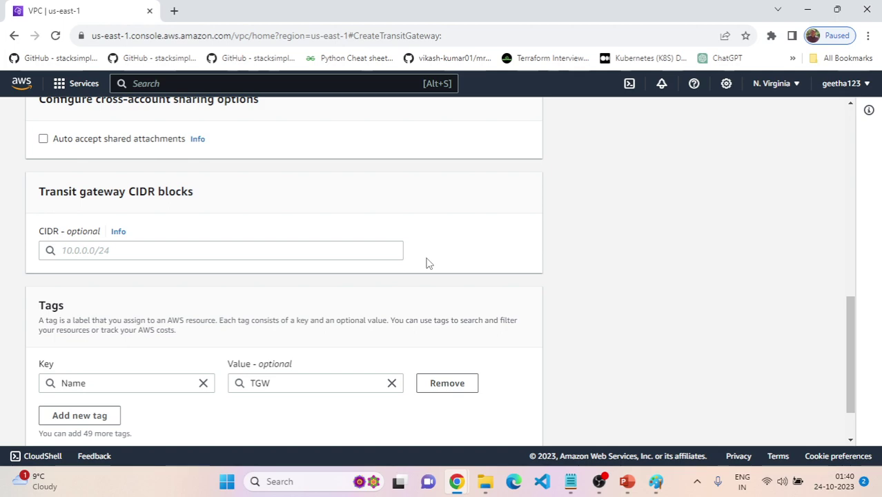
{"action": "key", "text": "alt+Tab"}
{"action": "scroll", "coordinate": [518, 290], "scroll_direction": "down", "scroll_amount": 6}
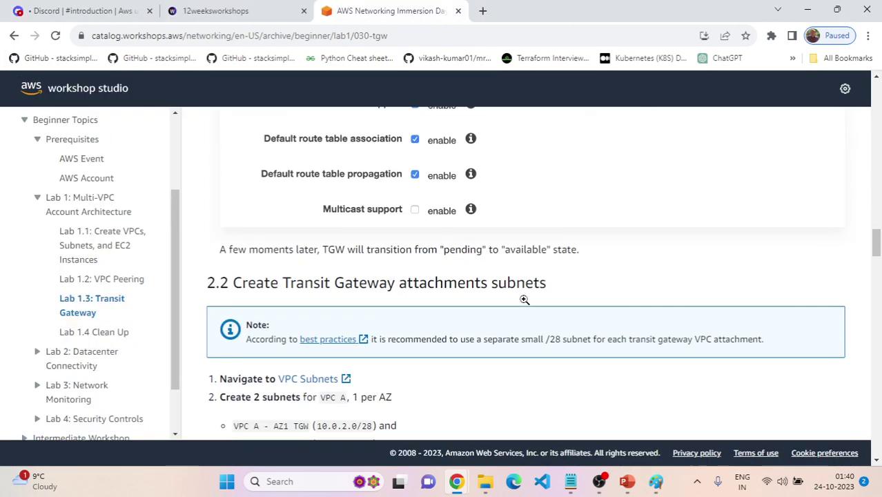
{"action": "scroll", "coordinate": [526, 305], "scroll_direction": "down", "scroll_amount": 1}
{"action": "scroll", "coordinate": [540, 306], "scroll_direction": "down", "scroll_amount": 1}
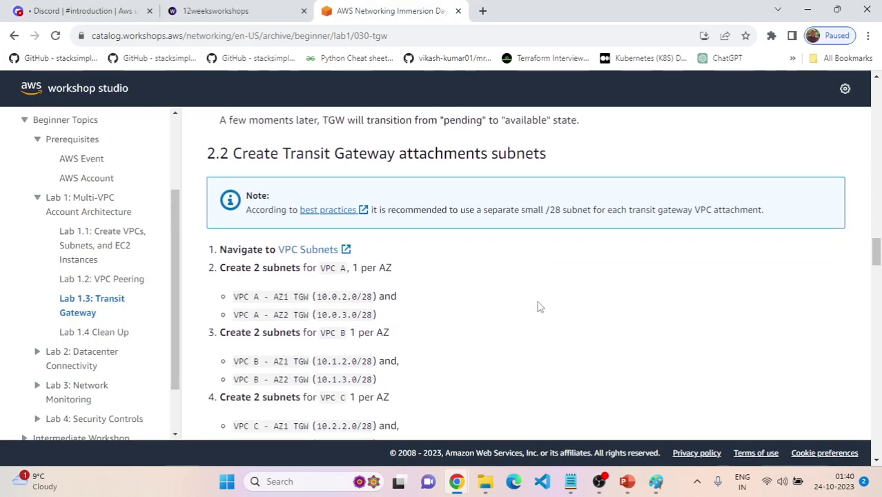
Create the transit gateway with the remaining settings at their defaults and reload the transit gateways list
{"action": "key", "text": "alt+Tab"}
{"action": "scroll", "coordinate": [485, 417], "scroll_direction": "down", "scroll_amount": 1}
{"action": "left_click", "coordinate": [496, 422]}
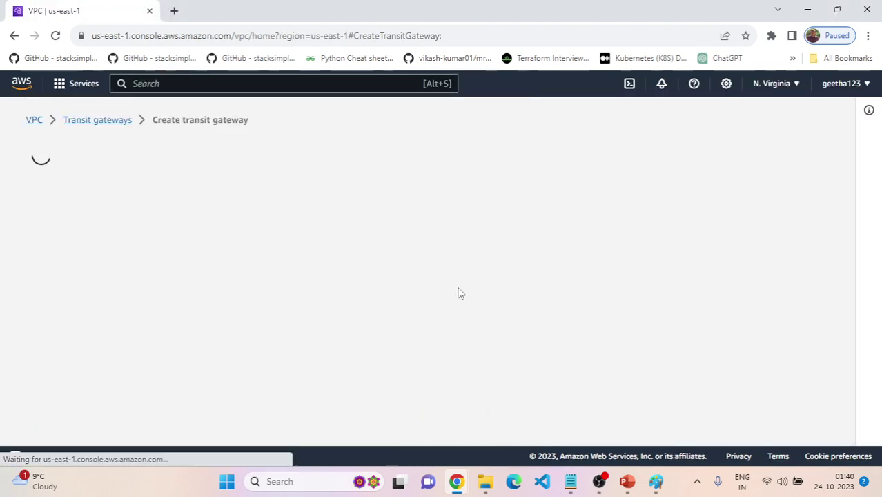
{"action": "scroll", "coordinate": [93, 391], "scroll_direction": "down", "scroll_amount": 5}
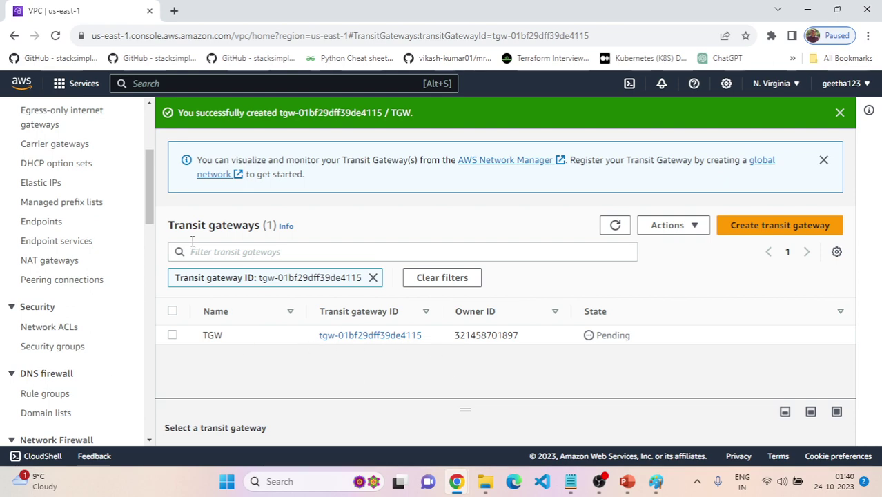
{"action": "left_click", "coordinate": [55, 36]}
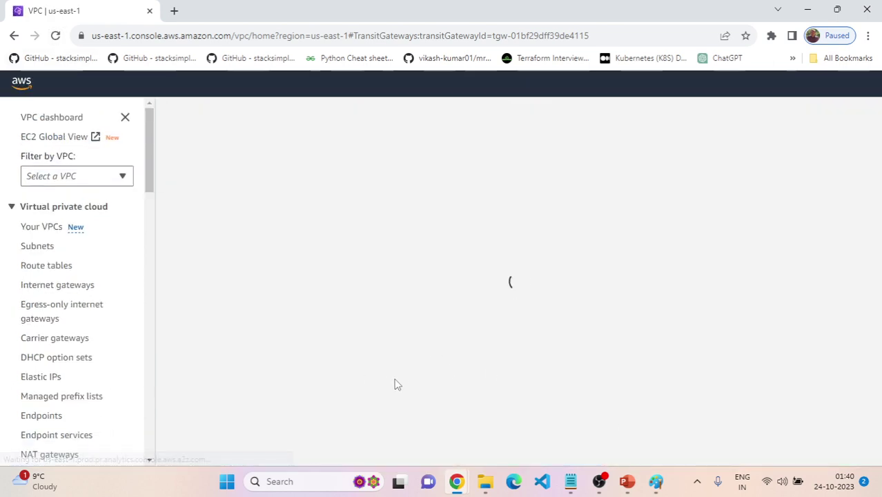
Skim the rest of the Lab 1.3 guide, from the attachment subnets through the EC2 connectivity check via TGW
{"action": "key", "text": "alt+Tab"}
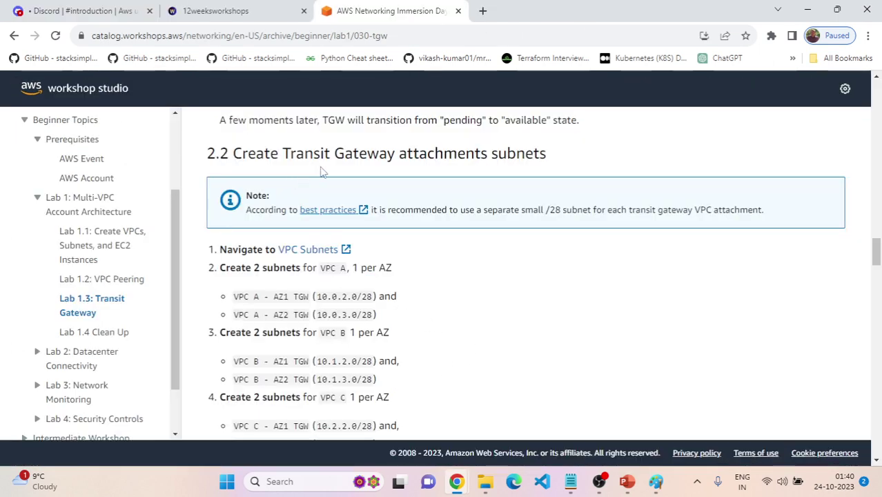
{"action": "scroll", "coordinate": [369, 260], "scroll_direction": "down", "scroll_amount": 5}
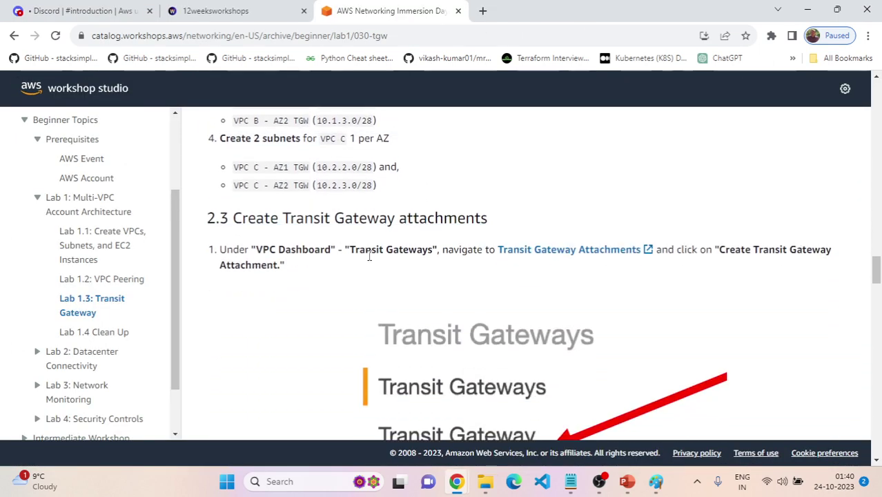
{"action": "scroll", "coordinate": [373, 276], "scroll_direction": "down", "scroll_amount": 10}
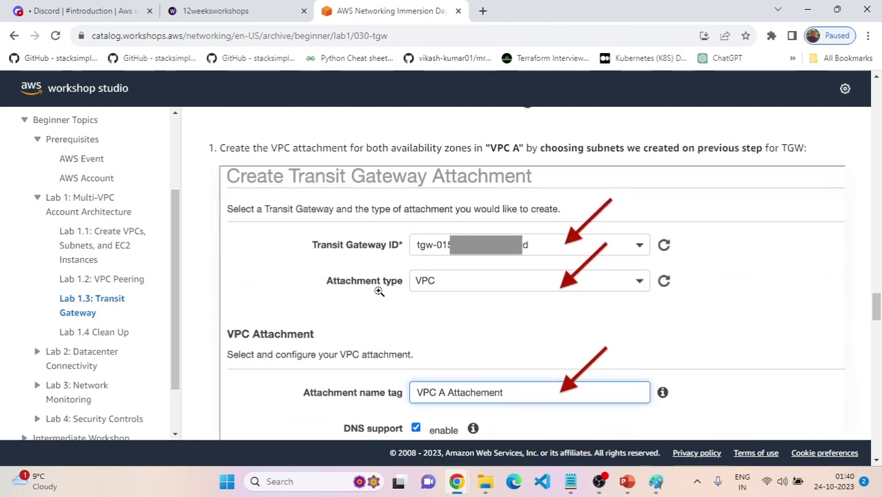
{"action": "scroll", "coordinate": [379, 295], "scroll_direction": "down", "scroll_amount": 15}
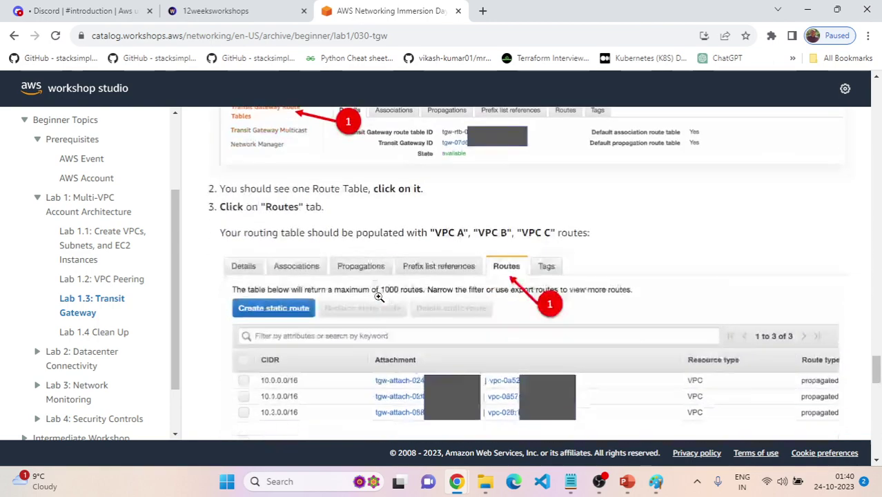
{"action": "scroll", "coordinate": [380, 302], "scroll_direction": "down", "scroll_amount": 15}
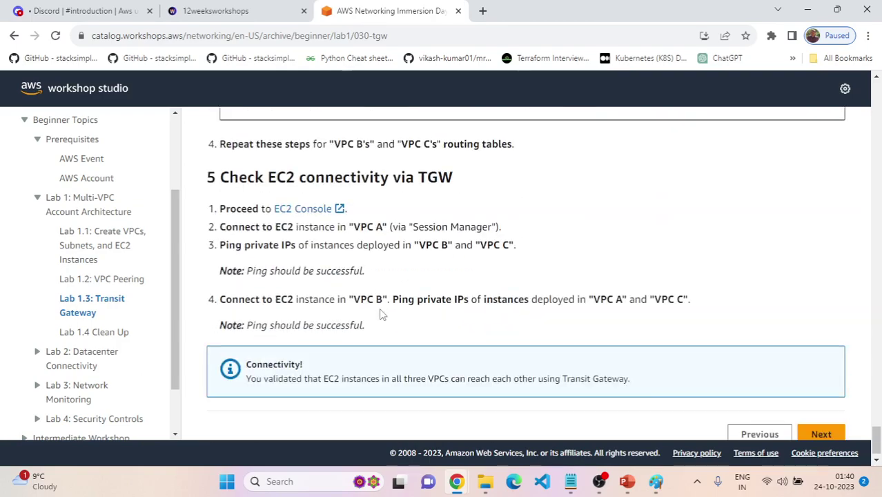
Go back to guide section 2.2 and review the names and CIDR ranges of the attachment subnets for VPC A, B and C
{"action": "scroll", "coordinate": [382, 315], "scroll_direction": "up", "scroll_amount": 15}
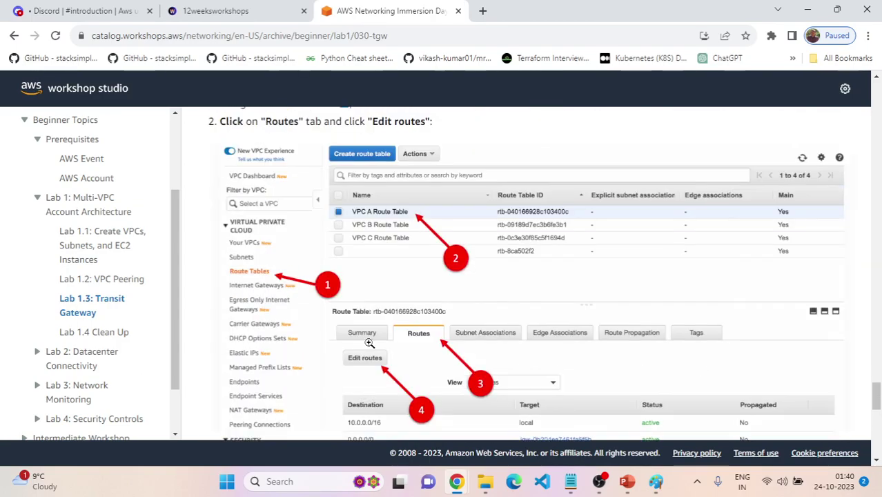
{"action": "scroll", "coordinate": [361, 339], "scroll_direction": "up", "scroll_amount": 15}
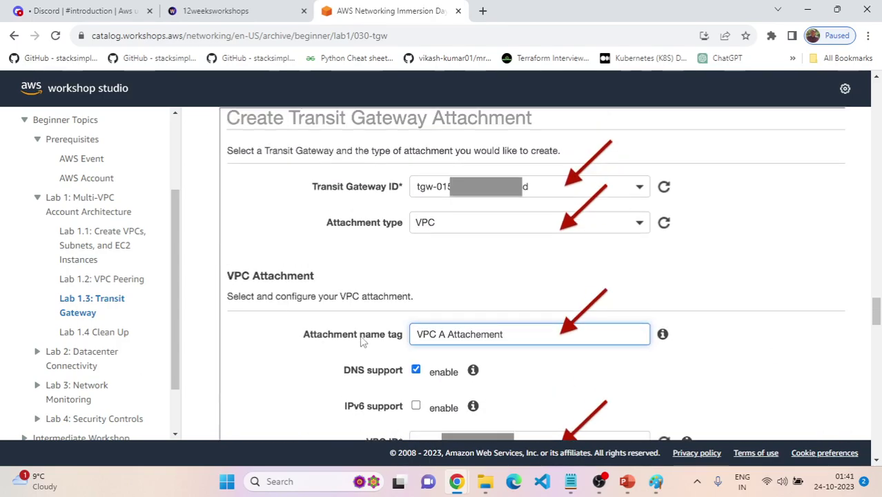
{"action": "scroll", "coordinate": [361, 339], "scroll_direction": "up", "scroll_amount": 15}
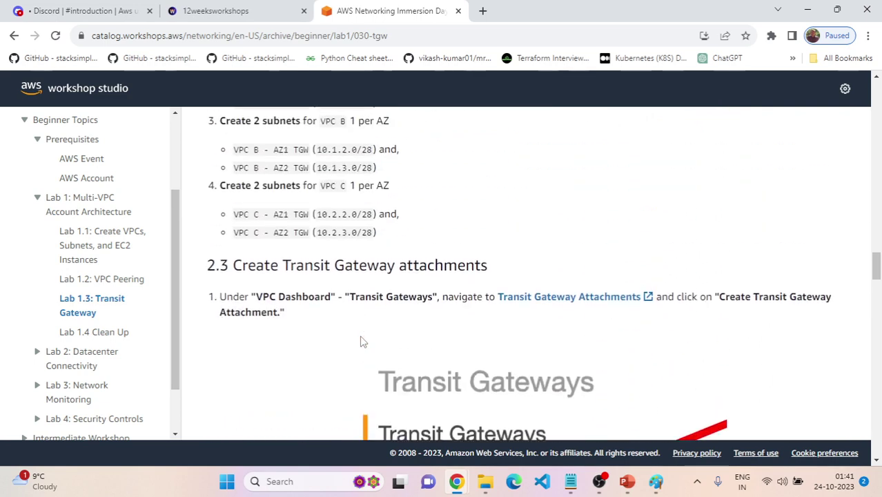
{"action": "scroll", "coordinate": [360, 339], "scroll_direction": "up", "scroll_amount": 1}
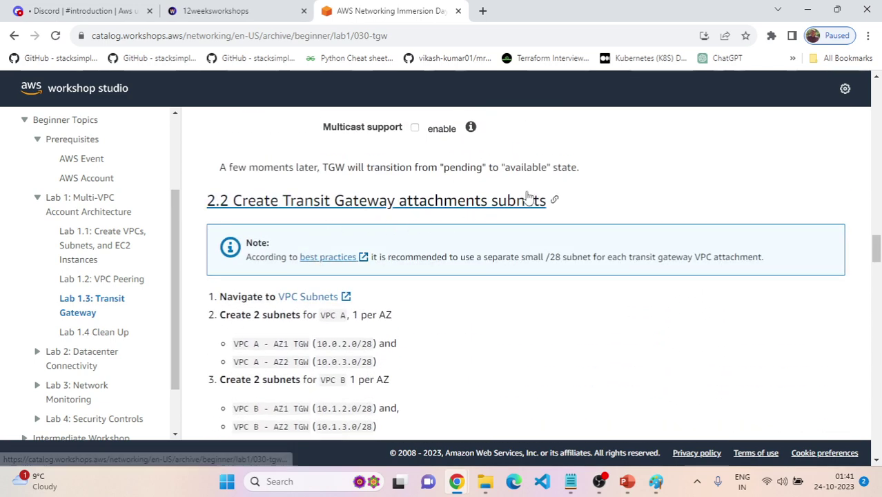
{"action": "scroll", "coordinate": [377, 228], "scroll_direction": "down", "scroll_amount": 1}
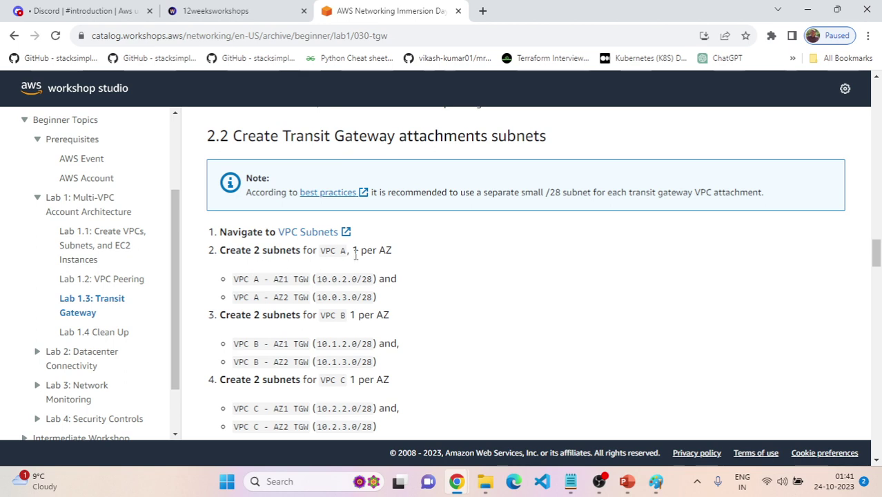
{"action": "scroll", "coordinate": [385, 263], "scroll_direction": "down", "scroll_amount": 1}
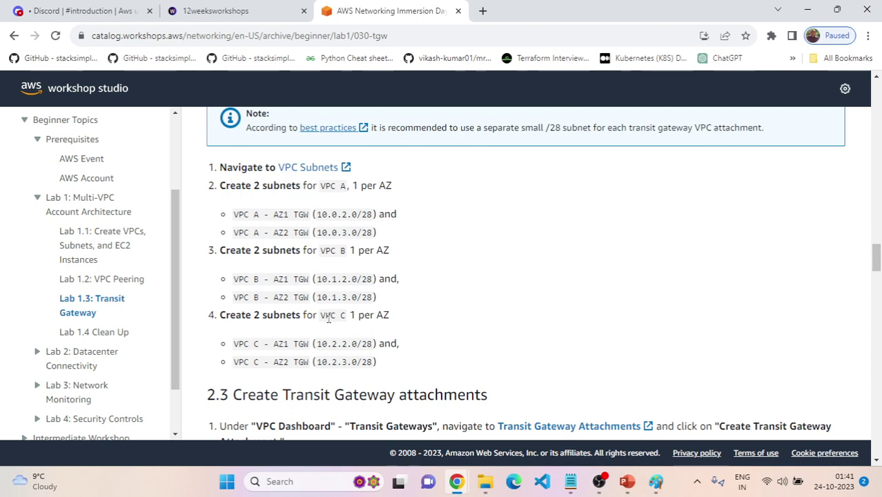
{"action": "scroll", "coordinate": [299, 322], "scroll_direction": "down", "scroll_amount": 1}
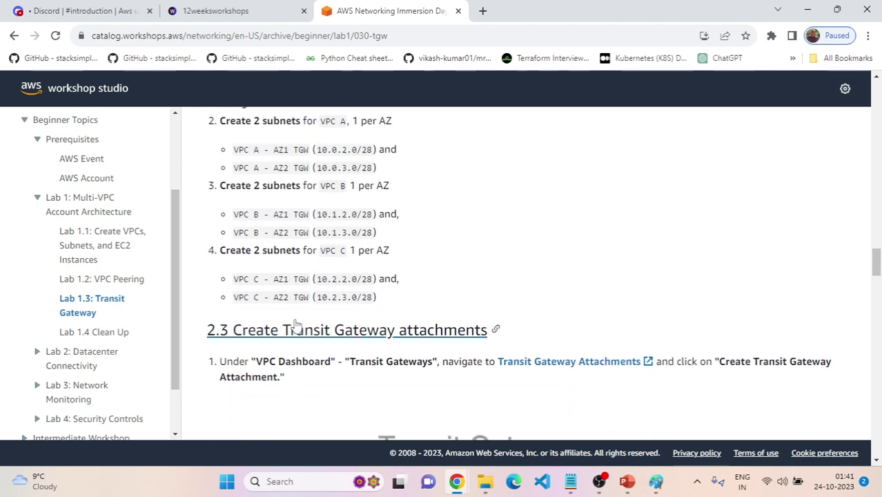
{"action": "scroll", "coordinate": [392, 315], "scroll_direction": "up", "scroll_amount": 1}
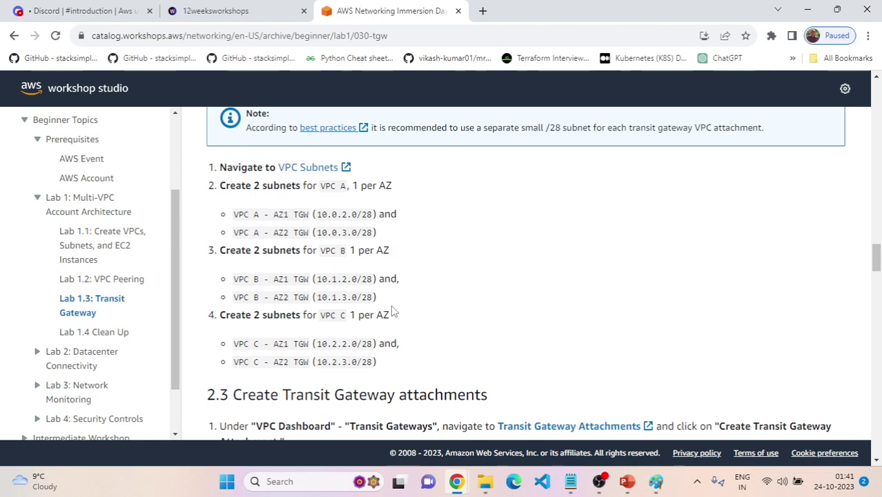
{"action": "left_click_drag", "start_coordinate": [390, 242], "coordinate": [231, 213]}
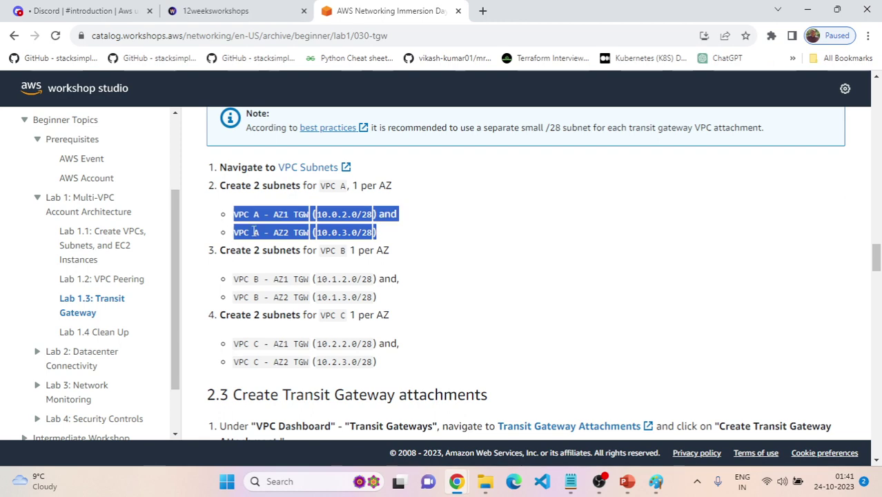
Switch to the AWS console and start a new subnet in VPC A
{"action": "key", "text": "alt+Tab"}
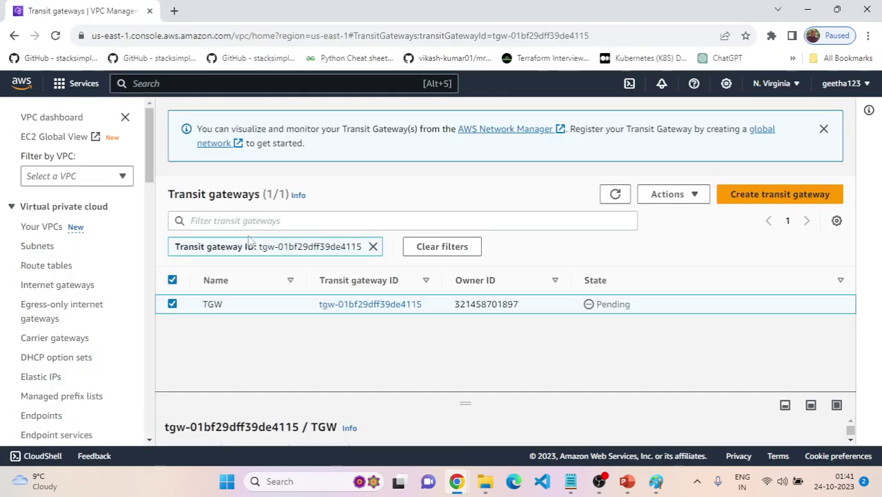
{"action": "left_click", "coordinate": [25, 247]}
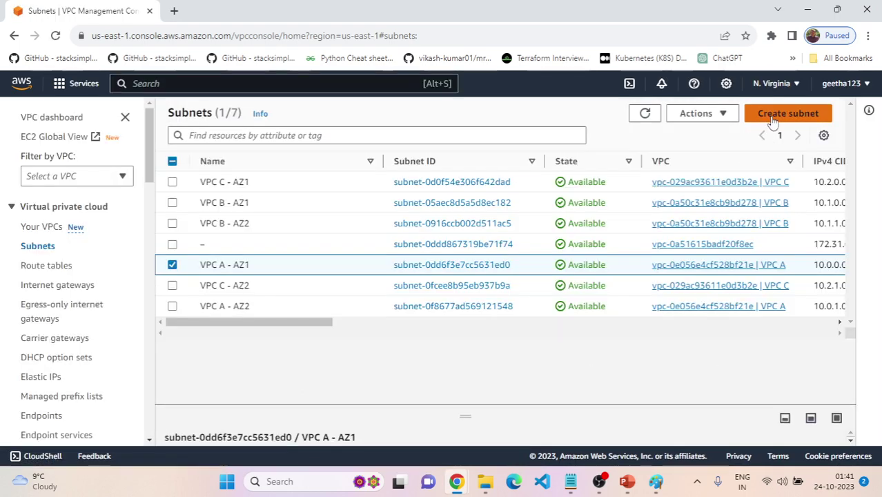
{"action": "left_click", "coordinate": [796, 114]}
{"action": "left_click", "coordinate": [278, 246]}
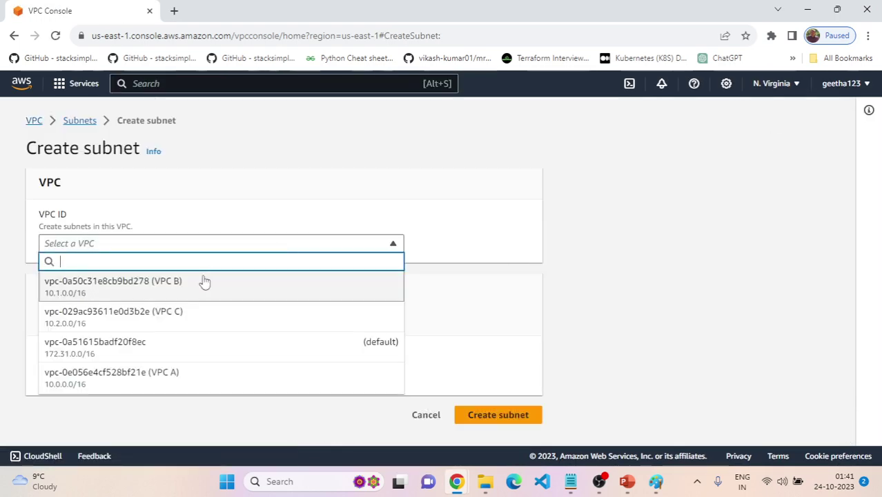
{"action": "left_click", "coordinate": [190, 376]}
{"action": "scroll", "coordinate": [372, 301], "scroll_direction": "down", "scroll_amount": 5}
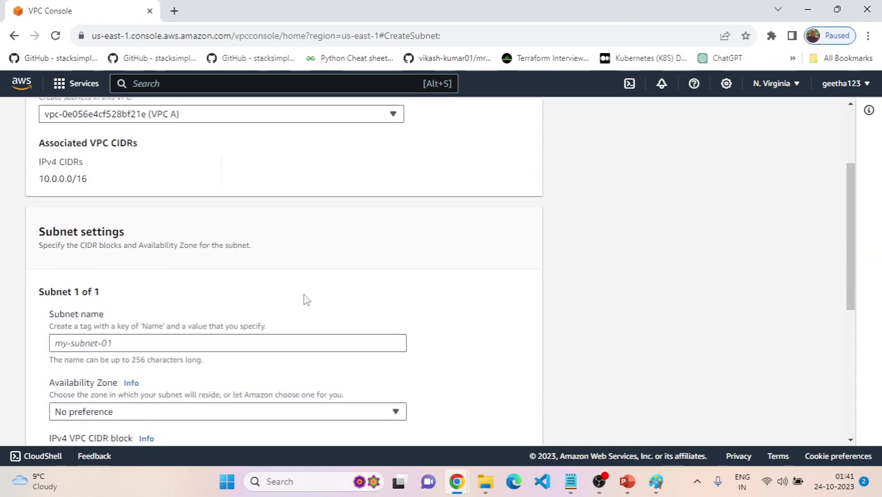
Copy the first VPC A subnet name from the guide and name the new subnet VPC A - AZ1 TGW
{"action": "left_click", "coordinate": [205, 214]}
{"action": "key", "text": "alt+Tab"}
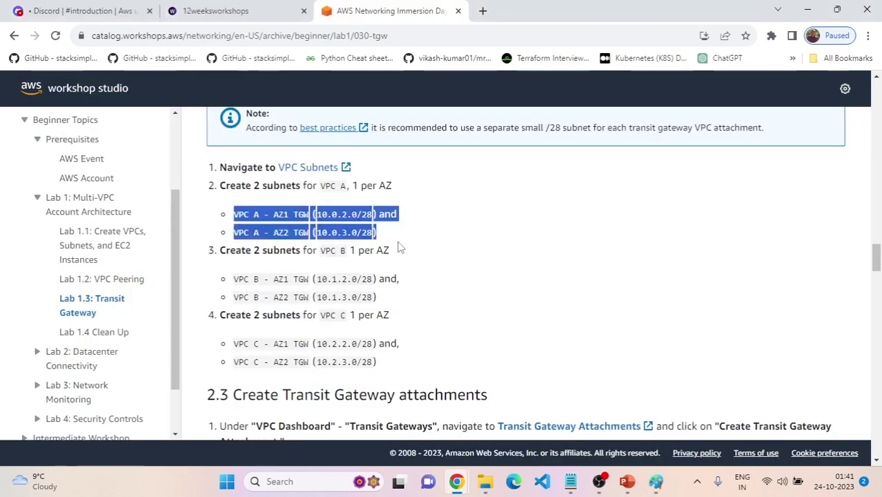
{"action": "left_click", "coordinate": [297, 226]}
{"action": "left_click_drag", "start_coordinate": [266, 211], "coordinate": [310, 214]}
{"action": "key", "text": "ctrl+c"}
{"action": "key", "text": "alt+Tab"}
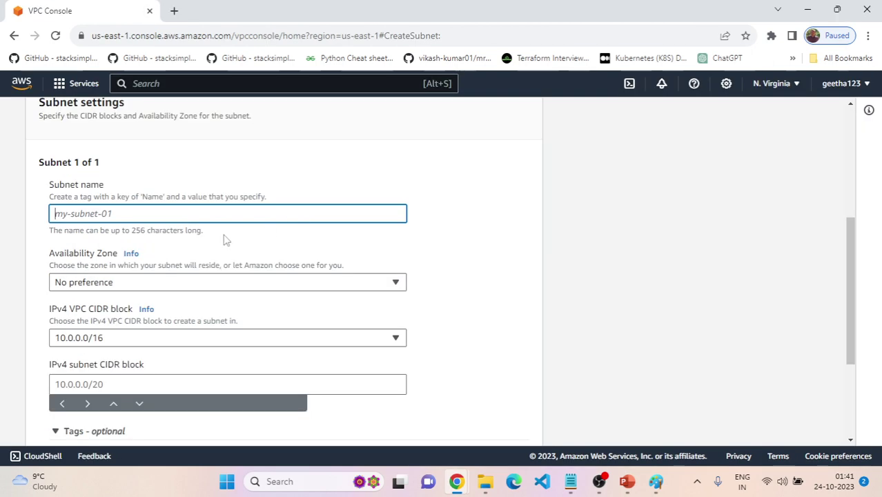
{"action": "key", "text": "ctrl+v"}
Take the CIDR range from the guide, set the subnet's IPv4 CIDR block to 10.0.2.0/28 and create the subnet
{"action": "key", "text": "alt+Tab"}
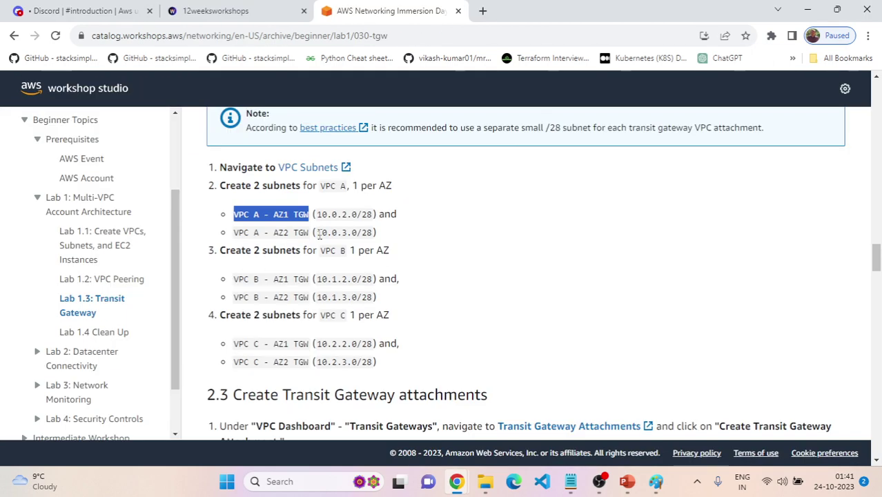
{"action": "left_click_drag", "start_coordinate": [318, 215], "coordinate": [367, 216]}
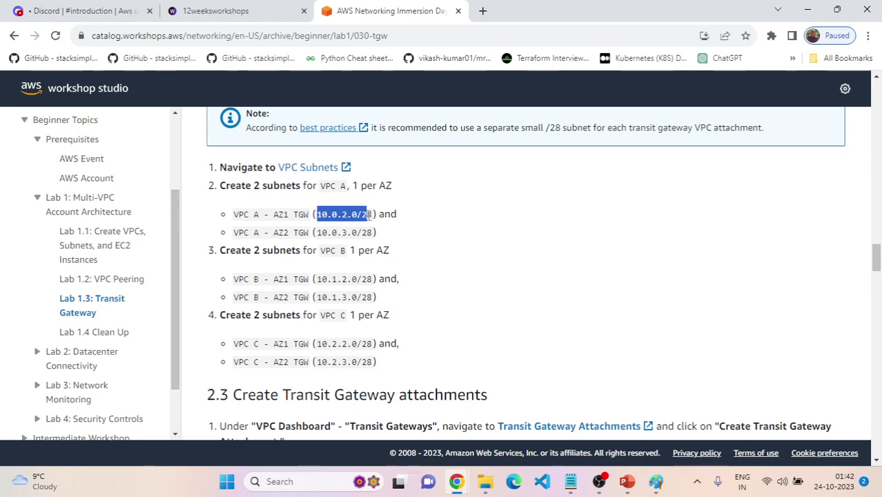
{"action": "key", "text": "alt+Tab"}
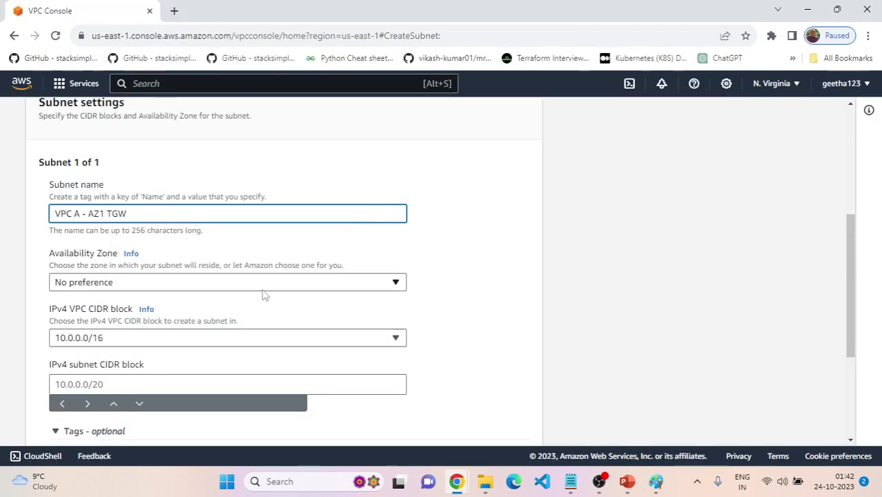
{"action": "scroll", "coordinate": [265, 294], "scroll_direction": "down", "scroll_amount": 1}
{"action": "left_click", "coordinate": [133, 320]}
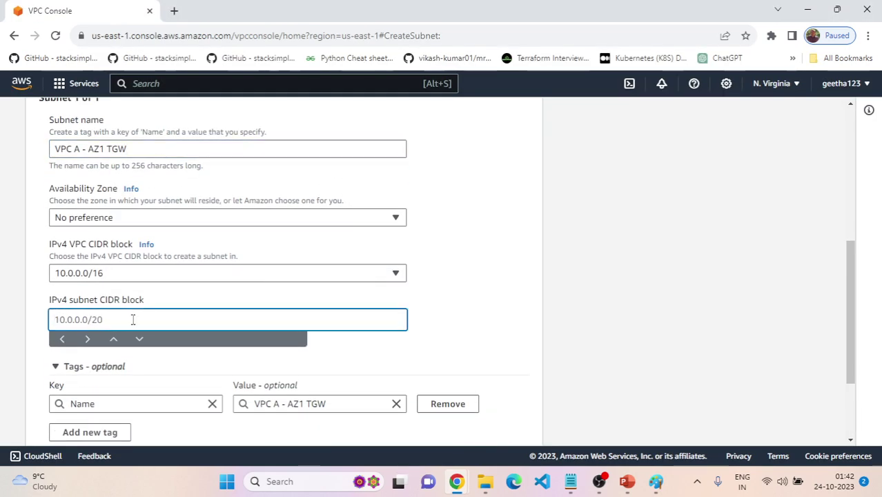
{"action": "type", "text": "10.0.2.0/28"}
{"action": "left_click", "coordinate": [490, 302]}
{"action": "scroll", "coordinate": [477, 316], "scroll_direction": "down", "scroll_amount": 1}
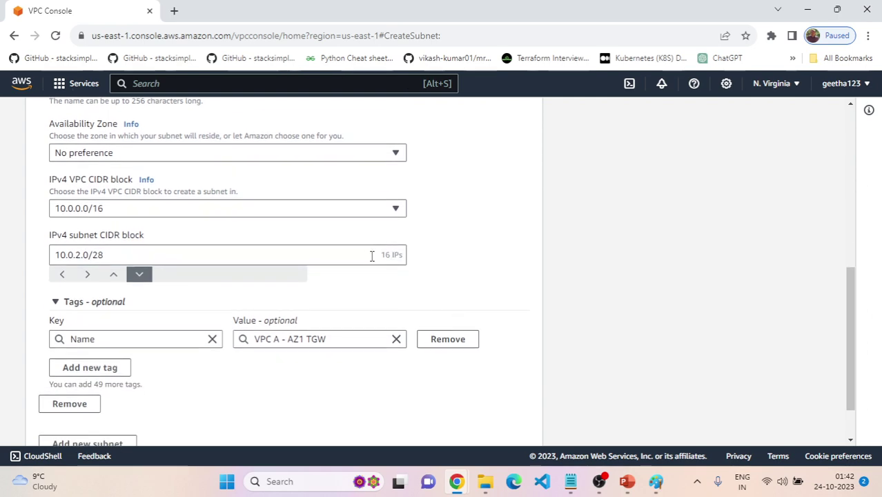
{"action": "scroll", "coordinate": [356, 357], "scroll_direction": "down", "scroll_amount": 1}
{"action": "left_click", "coordinate": [470, 422]}
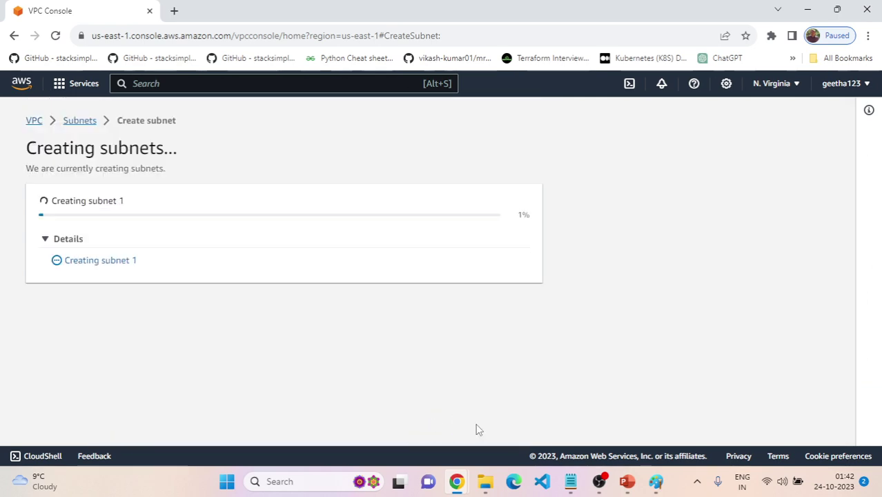
Start another subnet in VPC A and name it VPC A - AZ2 TGW, copying the name from the guide
{"action": "key", "text": "alt+Tab"}
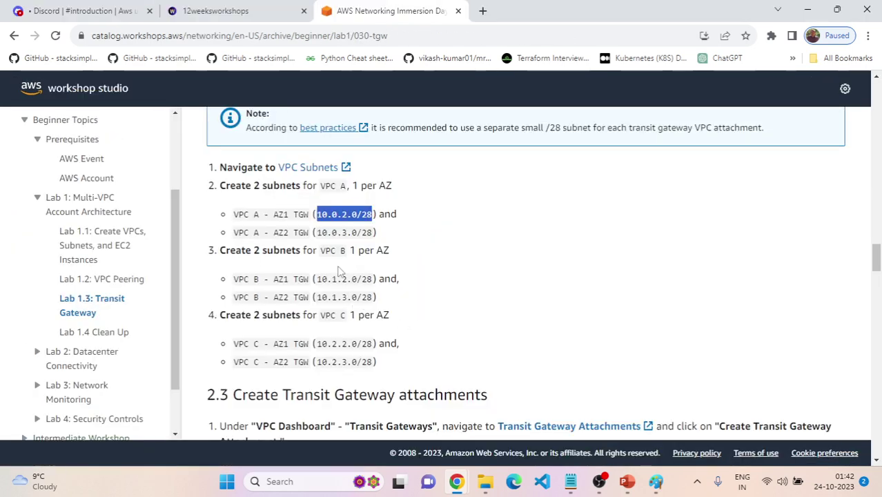
{"action": "left_click_drag", "start_coordinate": [235, 232], "coordinate": [302, 230]}
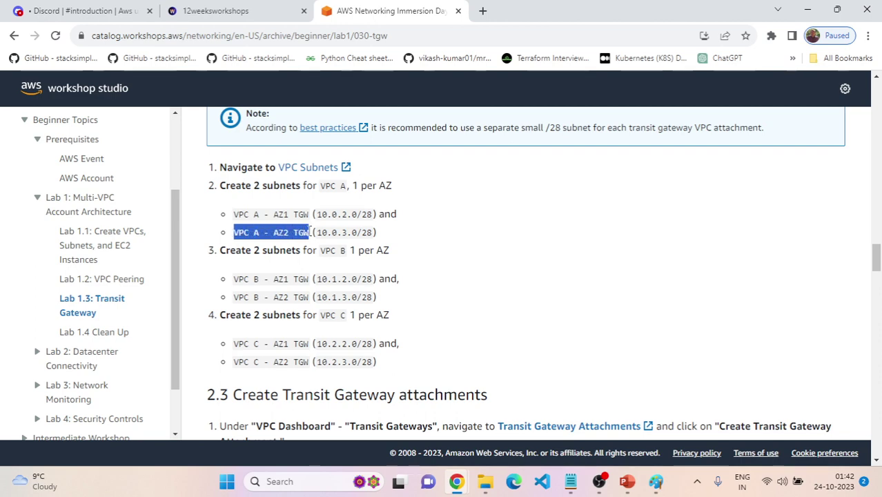
{"action": "key", "text": "alt+Tab"}
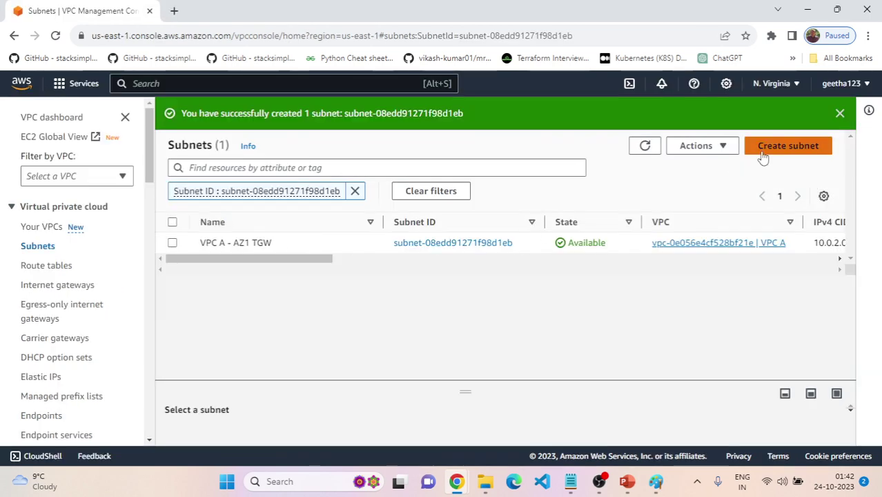
{"action": "left_click", "coordinate": [787, 145]}
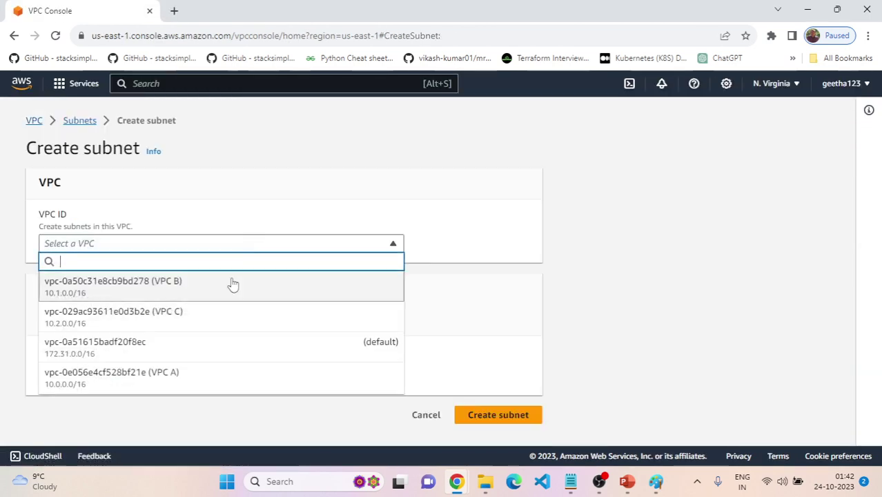
{"action": "left_click", "coordinate": [215, 372]}
{"action": "scroll", "coordinate": [393, 286], "scroll_direction": "down", "scroll_amount": 3}
{"action": "left_click", "coordinate": [196, 277]}
{"action": "type", "text": "VPC A - AZ2 TGW"}
Copy 10.0.3.0/28 from the guide as the IPv4 CIDR block of VPC A - AZ2 TGW and create the subnet
{"action": "scroll", "coordinate": [408, 310], "scroll_direction": "down", "scroll_amount": 2}
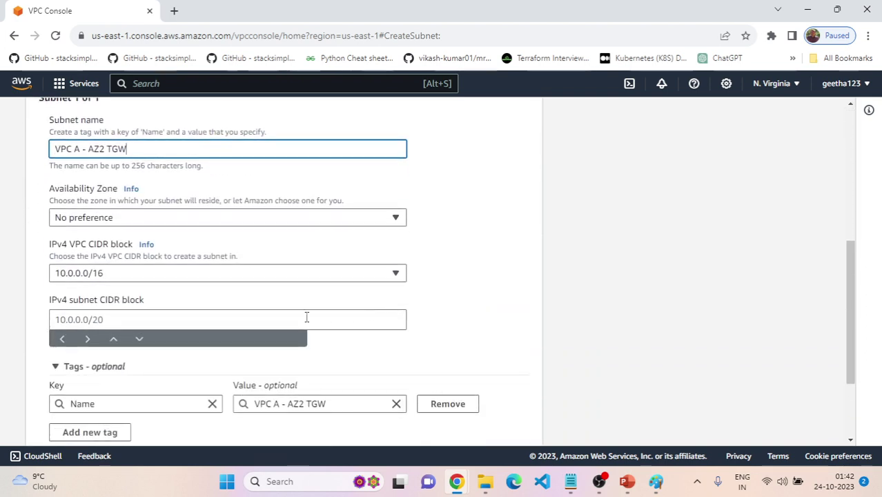
{"action": "key", "text": "alt+Tab"}
{"action": "left_click_drag", "start_coordinate": [318, 232], "coordinate": [373, 232]}
{"action": "key", "text": "ctrl+c"}
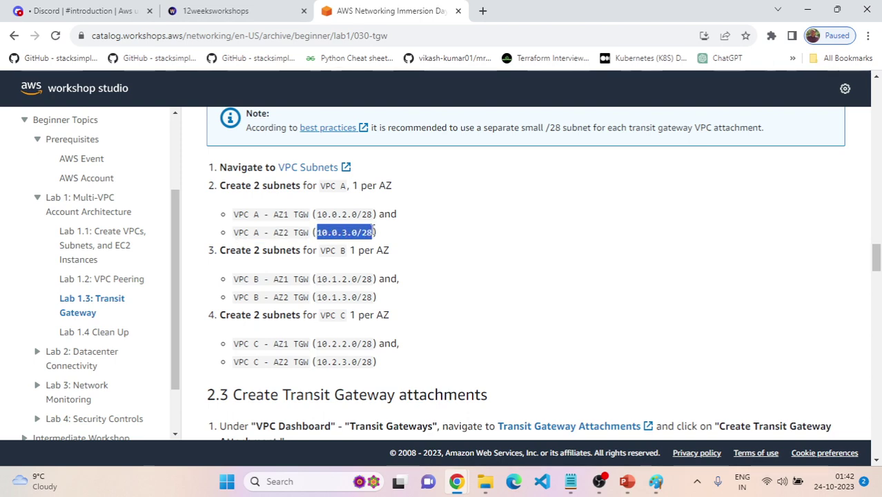
{"action": "key", "text": "alt+Tab"}
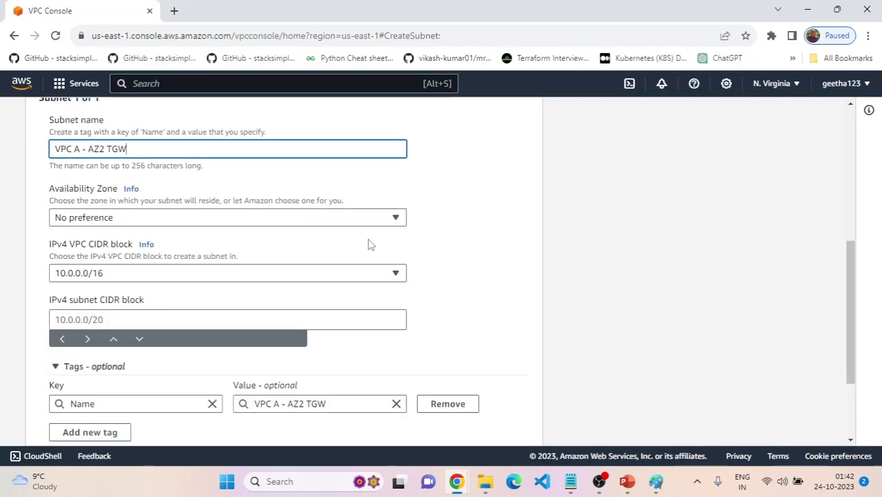
{"action": "left_click", "coordinate": [185, 320]}
{"action": "key", "text": "ctrl+v"}
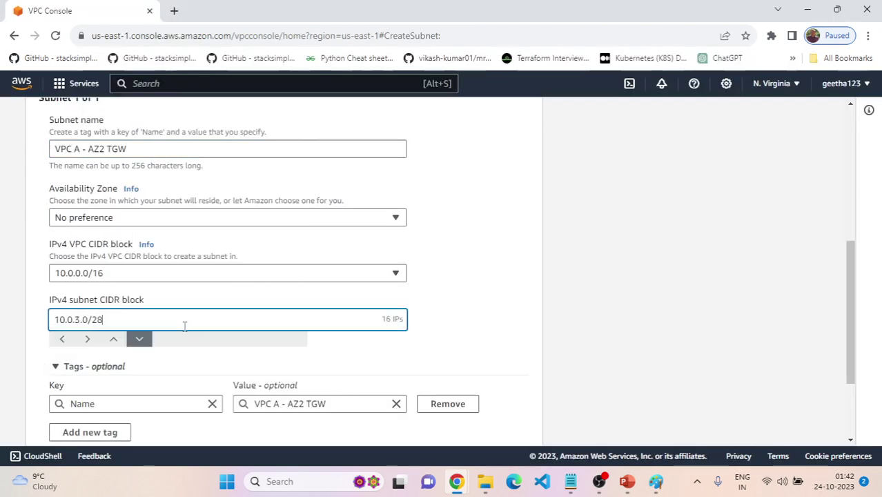
{"action": "left_click", "coordinate": [456, 335]}
{"action": "scroll", "coordinate": [455, 335], "scroll_direction": "down", "scroll_amount": 1}
{"action": "scroll", "coordinate": [455, 335], "scroll_direction": "down", "scroll_amount": 3}
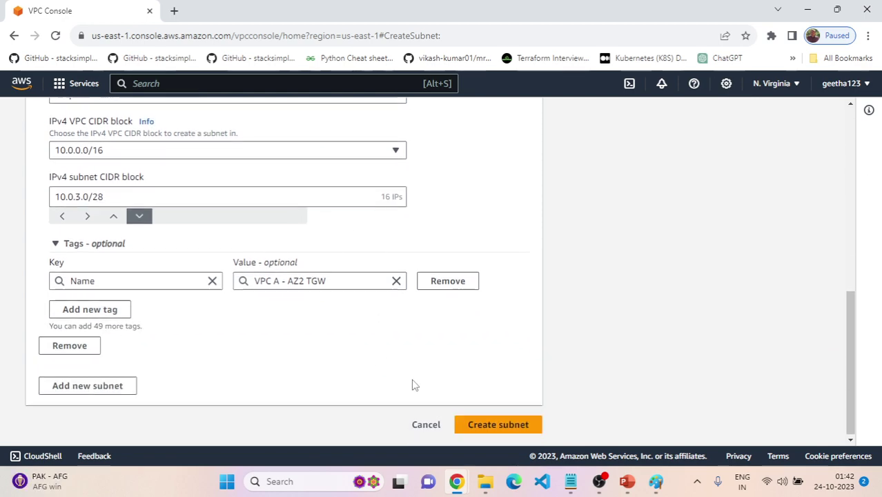
{"action": "left_click", "coordinate": [500, 426]}
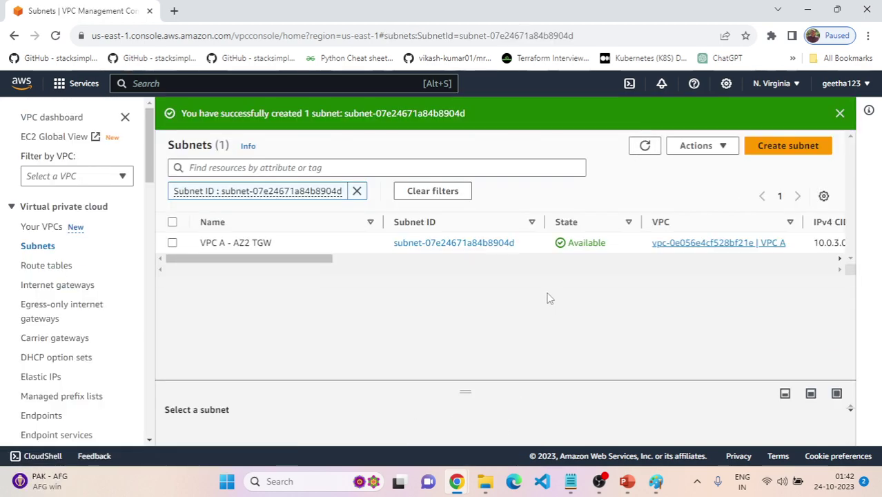
{"action": "key", "text": "alt+Tab"}
{"action": "scroll", "coordinate": [392, 279], "scroll_direction": "down", "scroll_amount": 1}
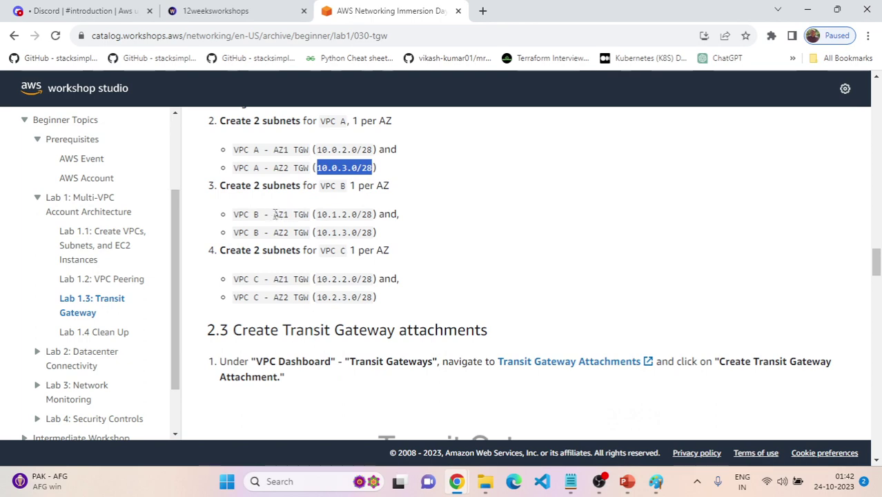
{"action": "left_click_drag", "start_coordinate": [235, 215], "coordinate": [268, 216]}
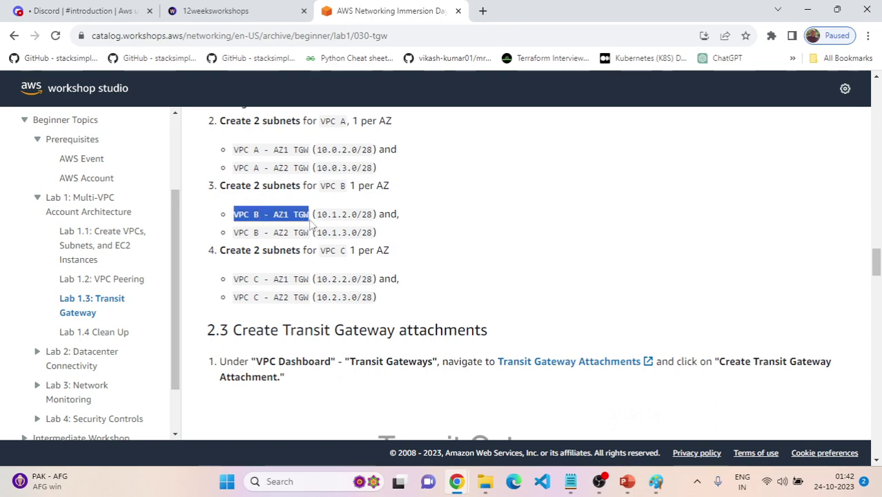
{"action": "key", "text": "alt+Tab"}
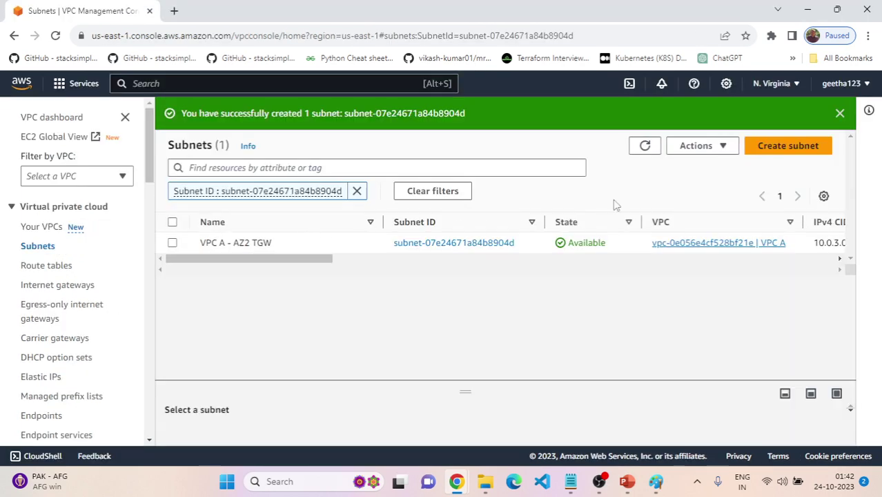
{"action": "left_click", "coordinate": [790, 144]}
{"action": "left_click", "coordinate": [172, 244]}
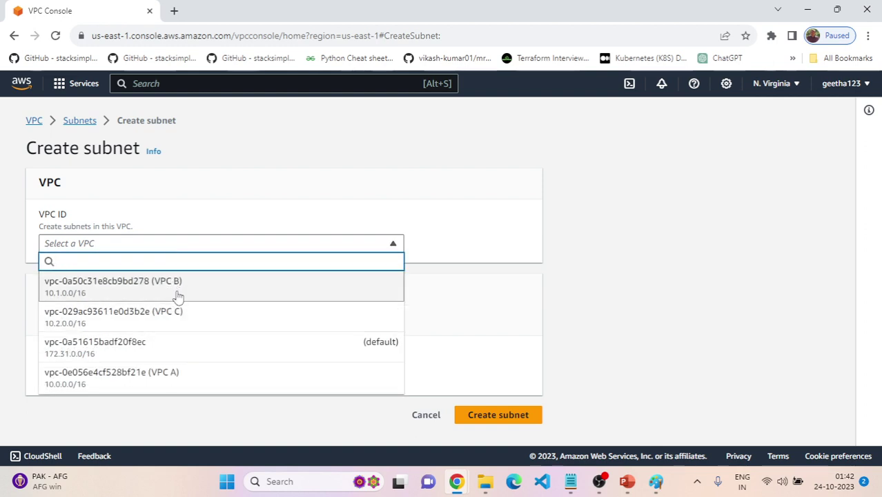
{"action": "left_click", "coordinate": [178, 290]}
{"action": "scroll", "coordinate": [314, 300], "scroll_direction": "down", "scroll_amount": 2}
{"action": "scroll", "coordinate": [315, 300], "scroll_direction": "down", "scroll_amount": 1}
{"action": "left_click", "coordinate": [256, 277]}
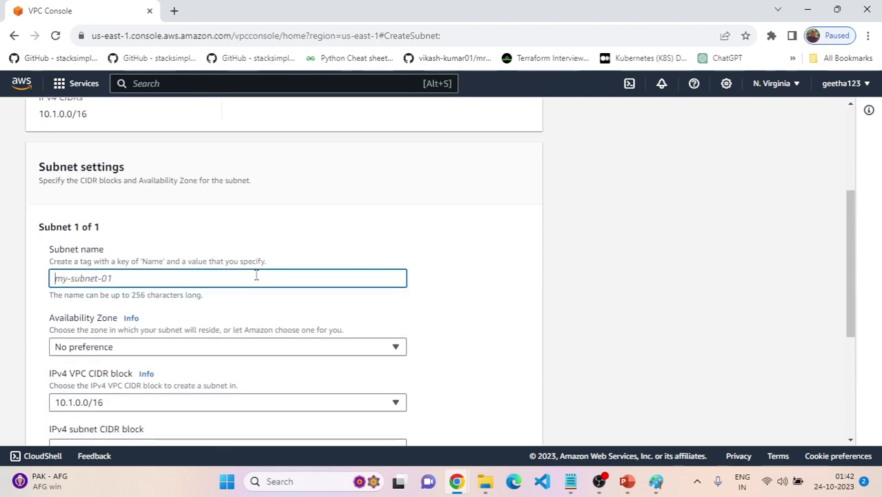
{"action": "left_click", "coordinate": [447, 292]}
{"action": "scroll", "coordinate": [447, 312], "scroll_direction": "down", "scroll_amount": 2}
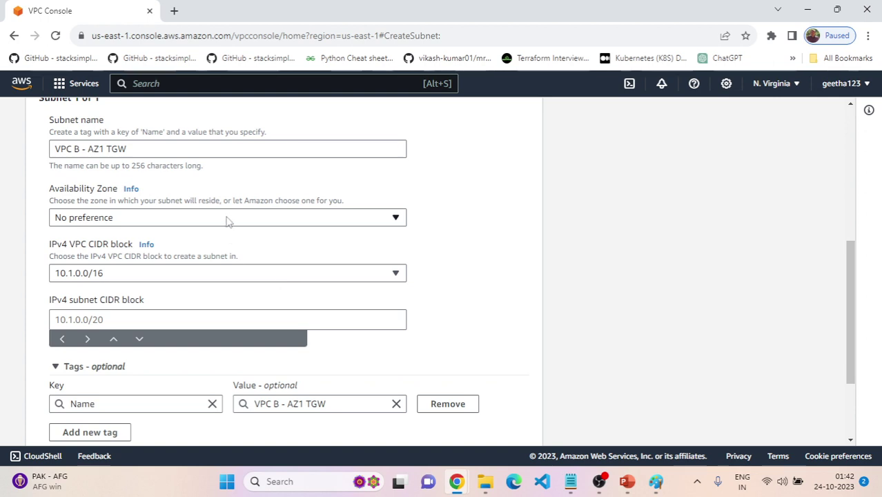
{"action": "scroll", "coordinate": [228, 221], "scroll_direction": "up", "scroll_amount": 2}
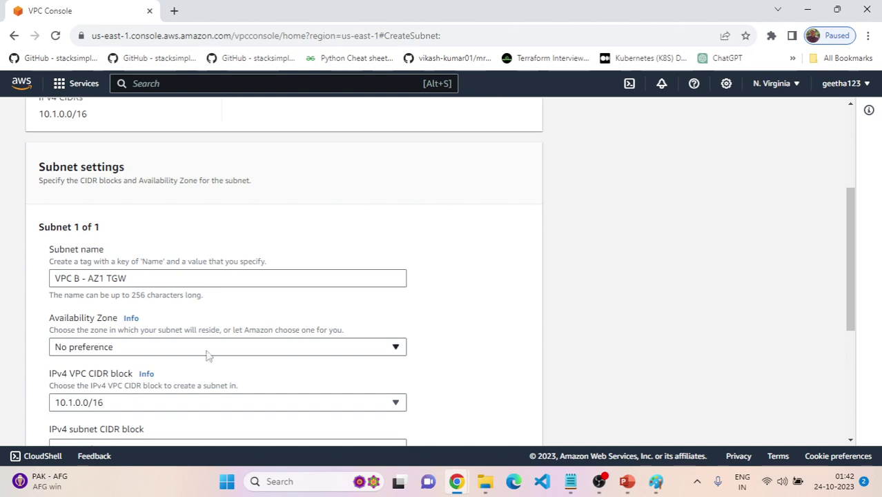
{"action": "scroll", "coordinate": [223, 295], "scroll_direction": "up", "scroll_amount": 3}
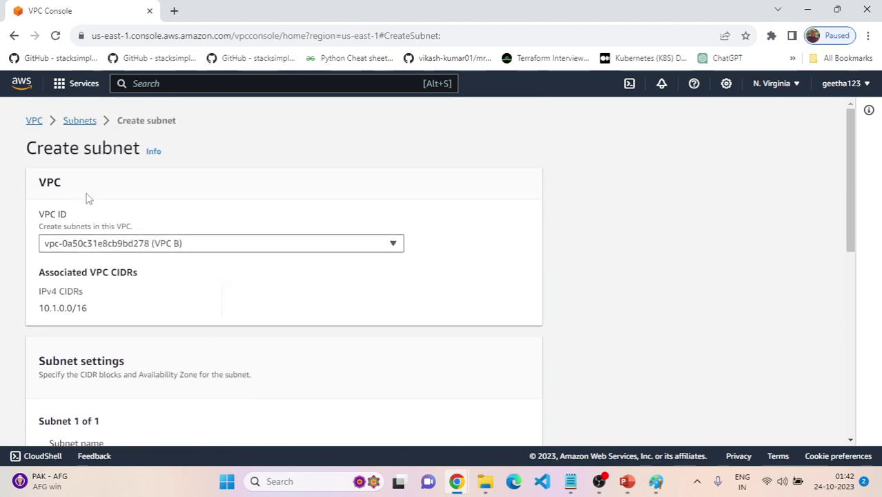
Check the Availability Zones of the VPC A - AZ1 TGW and VPC A - AZ2 TGW subnets in their details
{"action": "left_click", "coordinate": [80, 122]}
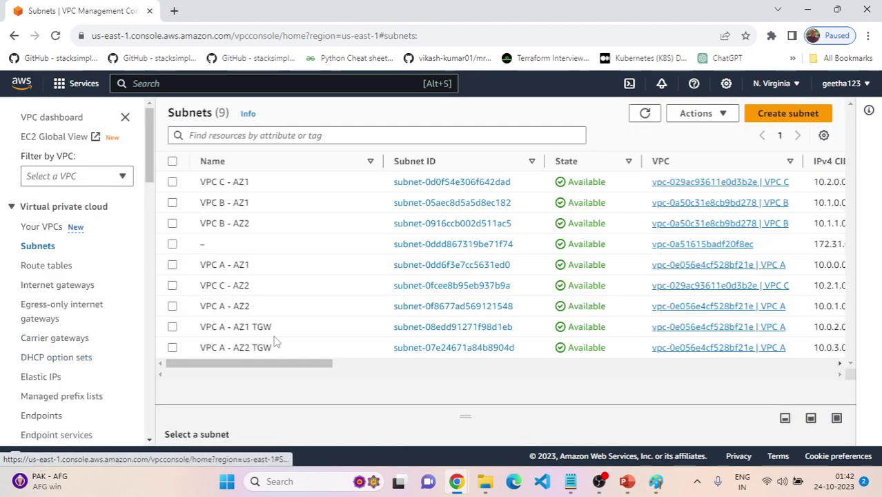
{"action": "left_click", "coordinate": [422, 328]}
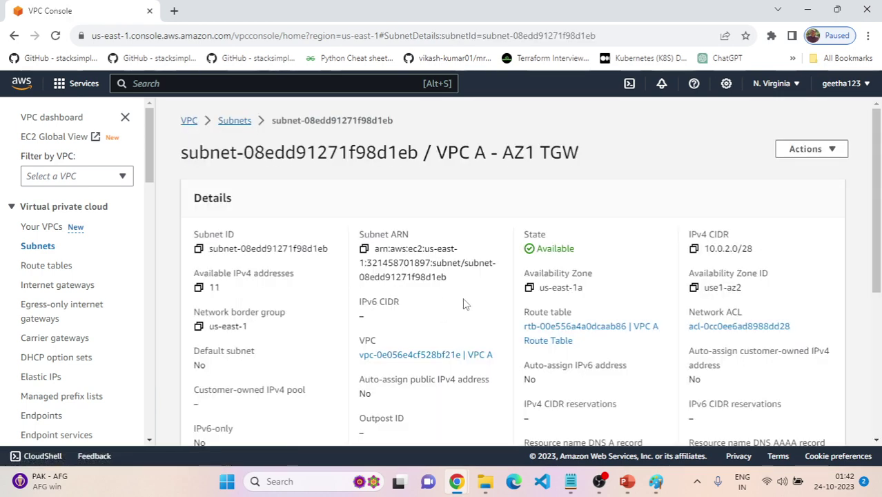
{"action": "left_click_drag", "start_coordinate": [550, 290], "coordinate": [589, 296]}
{"action": "left_click", "coordinate": [234, 121]}
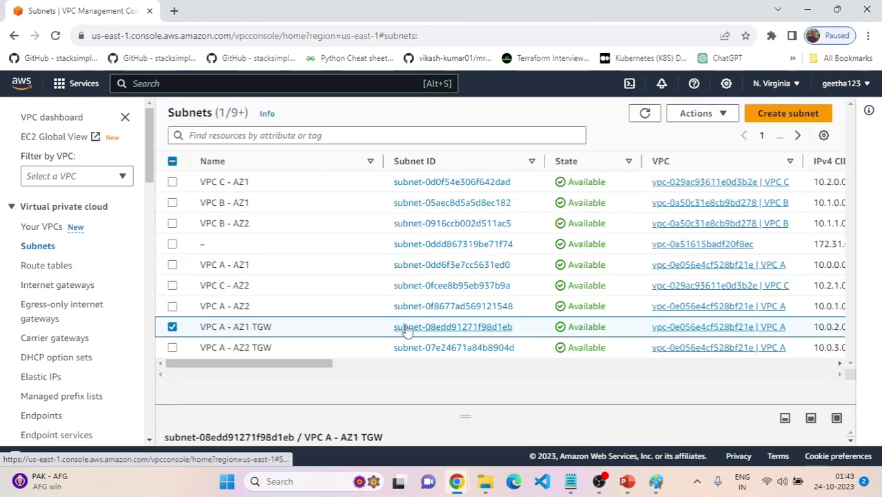
{"action": "left_click", "coordinate": [426, 349]}
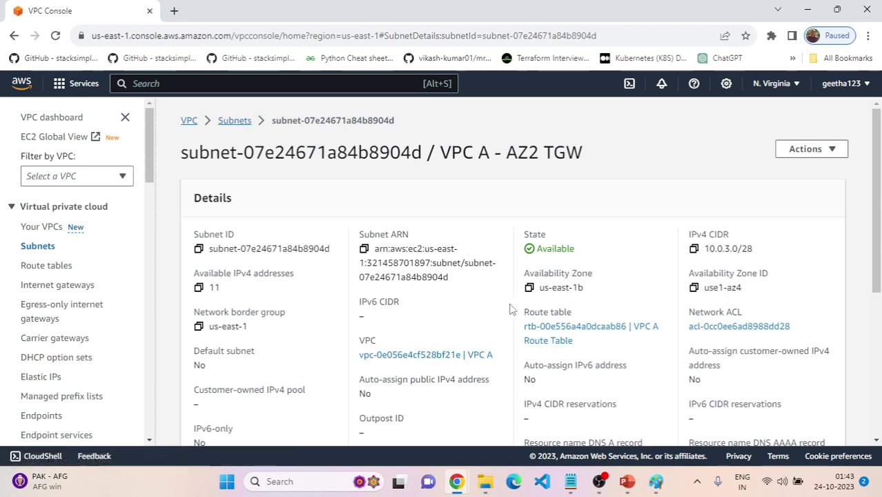
{"action": "left_click_drag", "start_coordinate": [537, 293], "coordinate": [585, 287]}
{"action": "key", "text": "alt+Tab"}
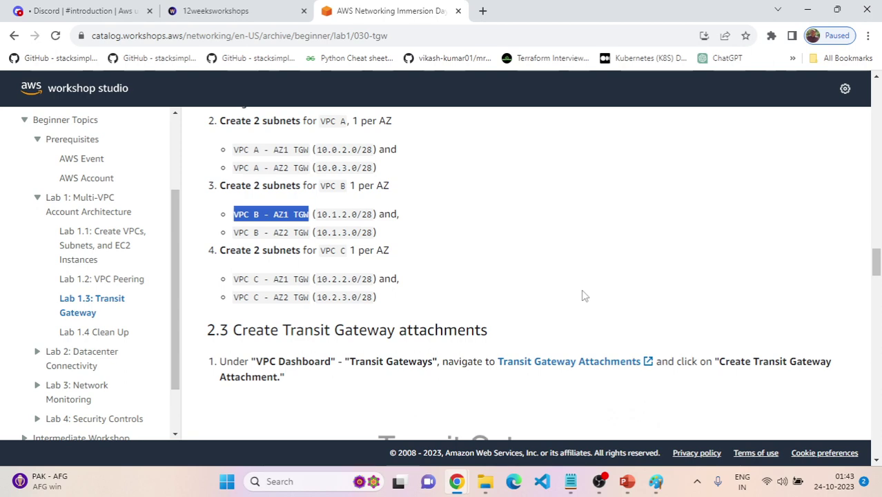
{"action": "key", "text": "alt+Tab"}
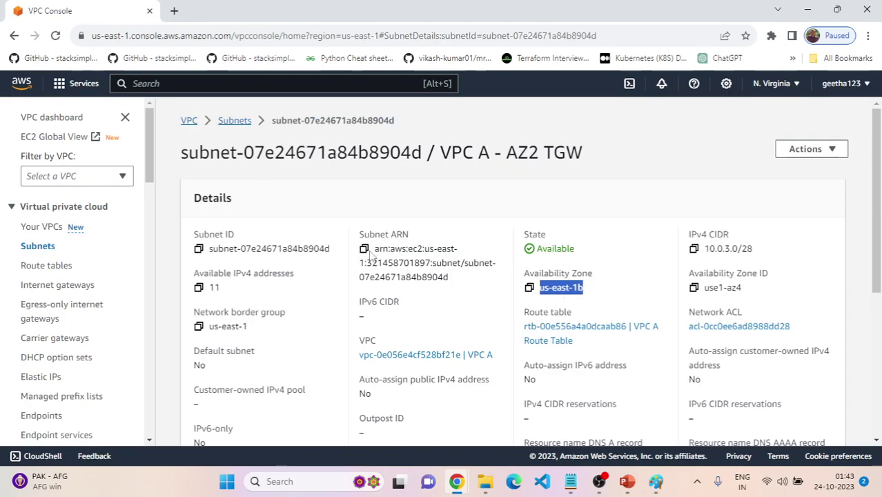
Compare the Availability Zones of the two VPC A TGW subnets once more and return to the subnet list
{"action": "left_click", "coordinate": [235, 120]}
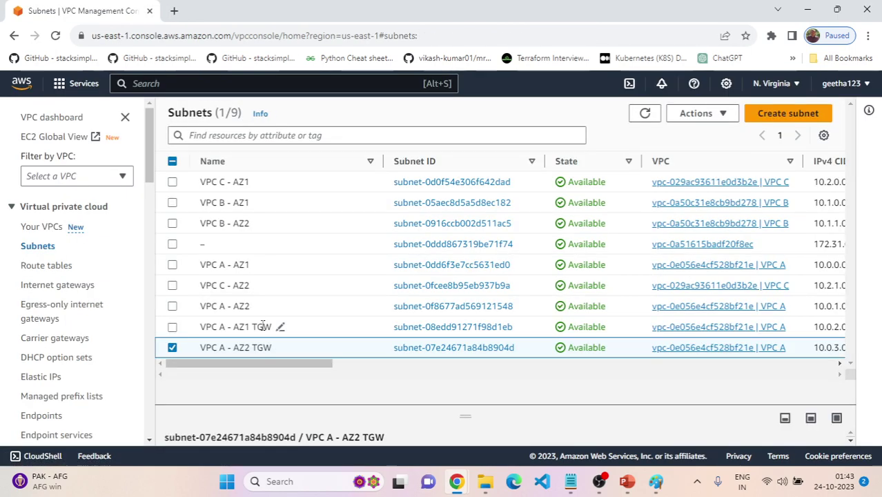
{"action": "left_click", "coordinate": [459, 332]}
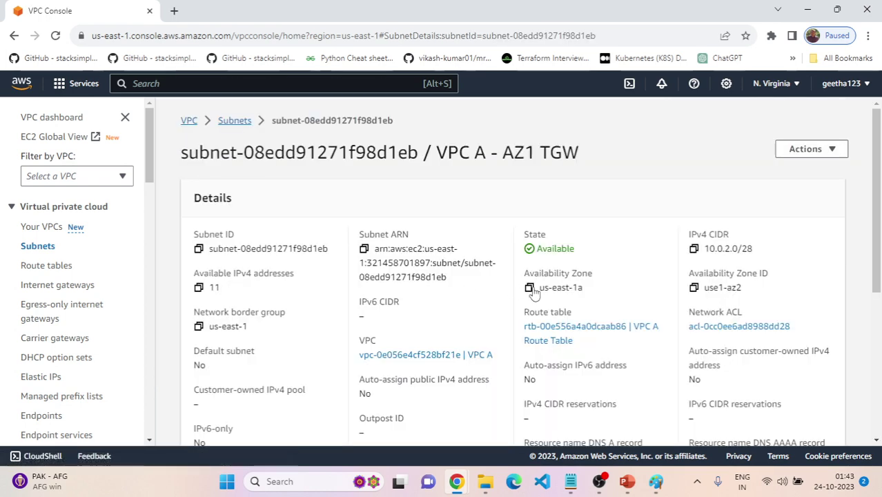
{"action": "left_click_drag", "start_coordinate": [534, 292], "coordinate": [622, 293]}
{"action": "left_click", "coordinate": [235, 121]}
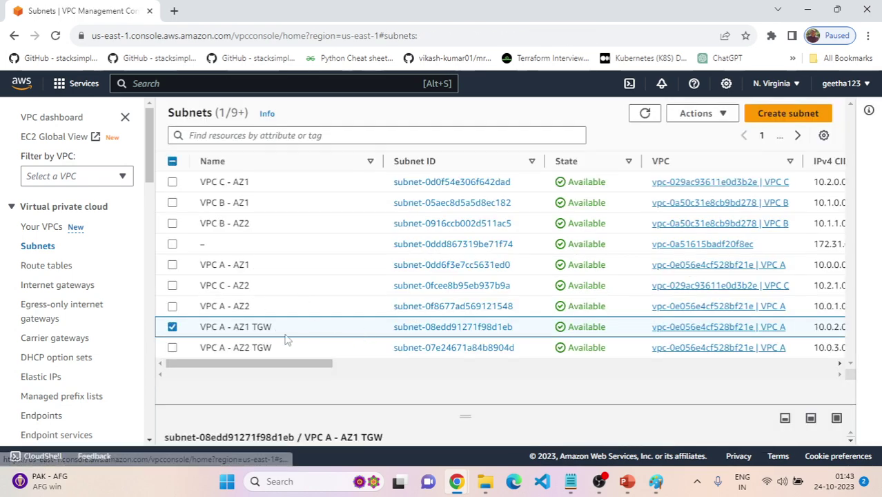
{"action": "left_click", "coordinate": [408, 348]}
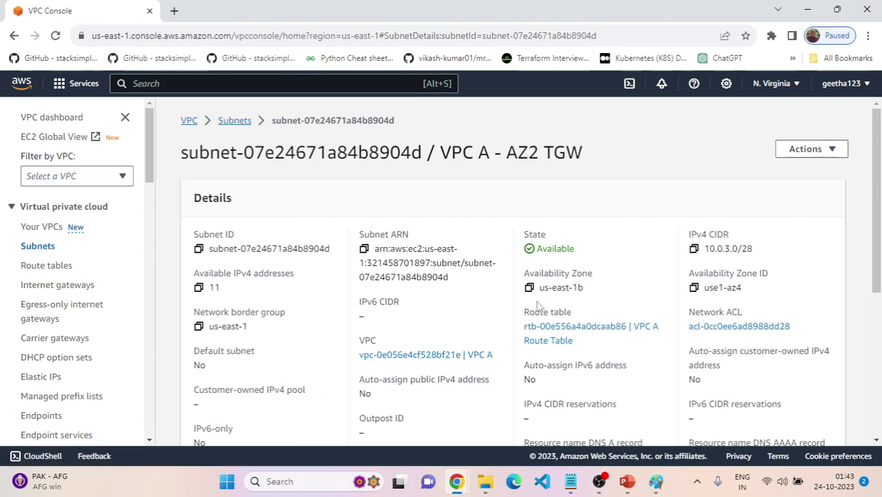
{"action": "left_click", "coordinate": [229, 127]}
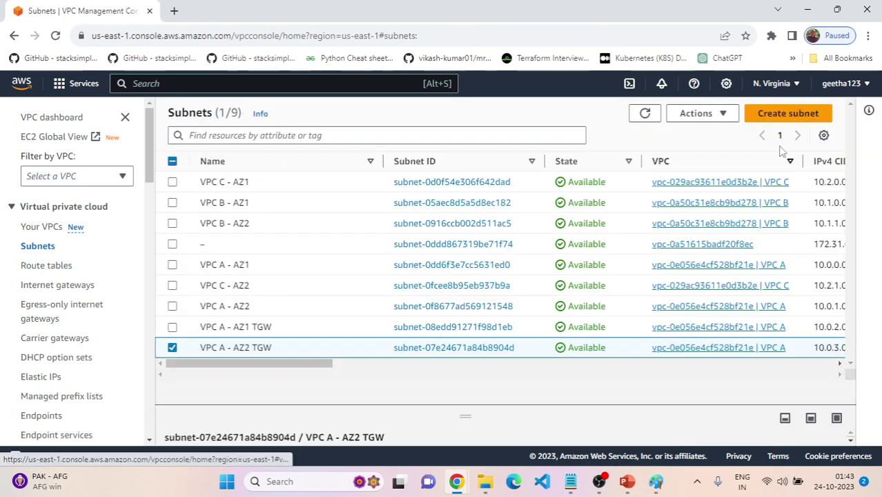
Start a new subnet in VPC B and name it VPC B - AZ1 TGW, copying the name from the guide
{"action": "left_click", "coordinate": [797, 113]}
{"action": "left_click", "coordinate": [172, 243]}
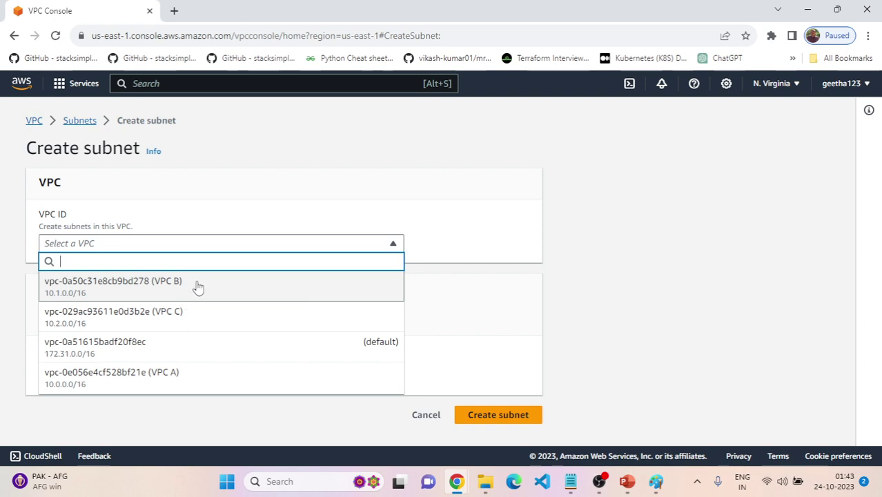
{"action": "left_click", "coordinate": [195, 287]}
{"action": "scroll", "coordinate": [285, 287], "scroll_direction": "down", "scroll_amount": 3}
{"action": "key", "text": "alt+Tab"}
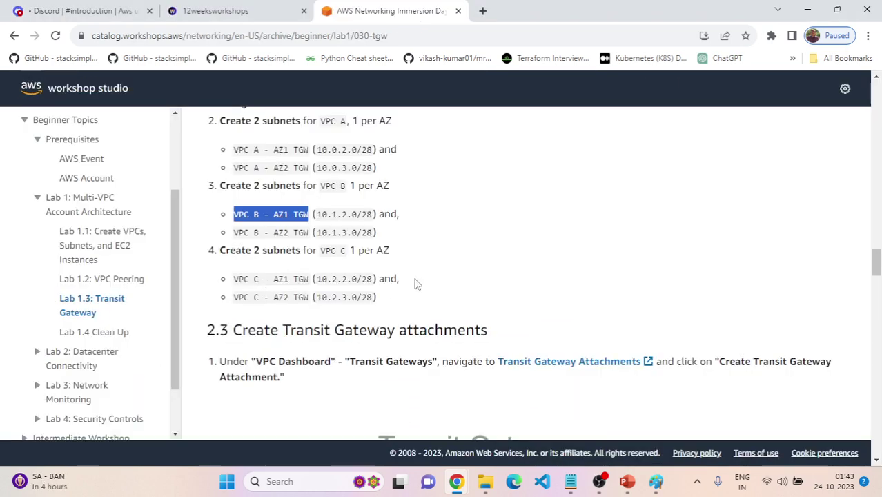
{"action": "left_click", "coordinate": [241, 217]}
{"action": "left_click_drag", "start_coordinate": [236, 216], "coordinate": [310, 219]}
{"action": "key", "text": "ctrl+c"}
{"action": "key", "text": "alt+Tab"}
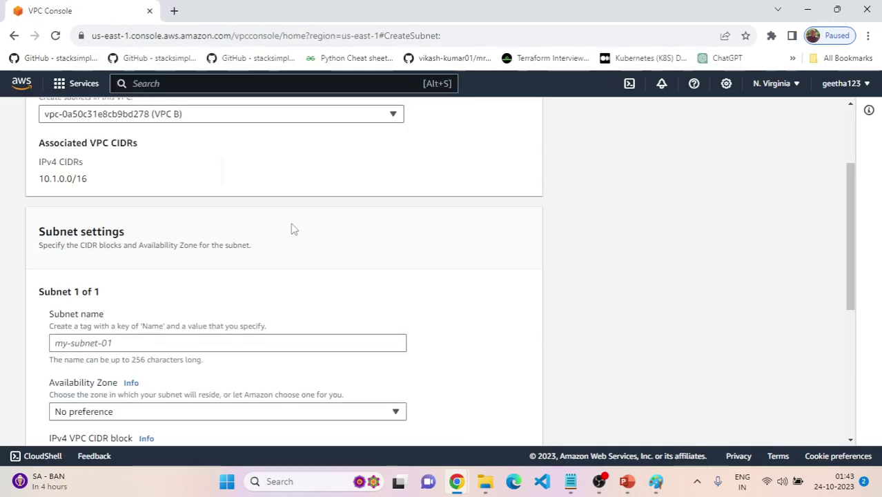
{"action": "scroll", "coordinate": [165, 337], "scroll_direction": "down", "scroll_amount": 1}
{"action": "left_click", "coordinate": [162, 276]}
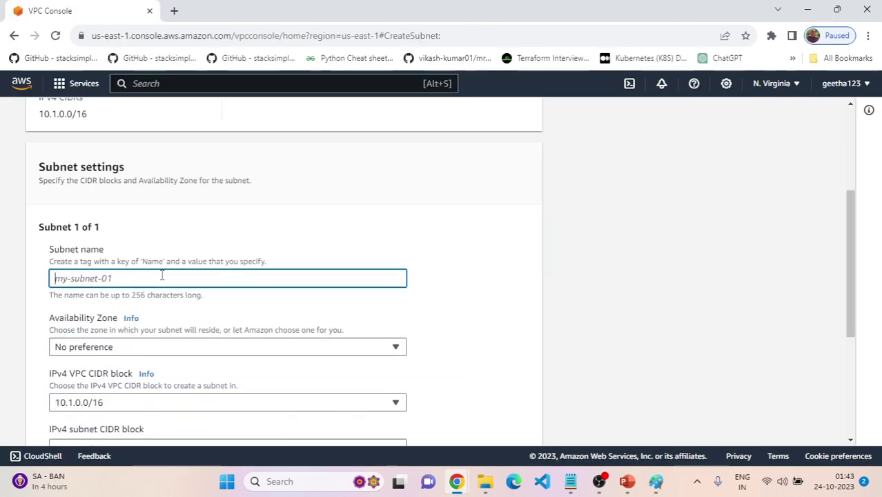
{"action": "key", "text": "ctrl+v"}
Set the Availability Zone of VPC B - AZ1 TGW to US East (N. Virginia) / us-east-1a
{"action": "scroll", "coordinate": [199, 301], "scroll_direction": "down", "scroll_amount": 1}
{"action": "left_click", "coordinate": [197, 283]}
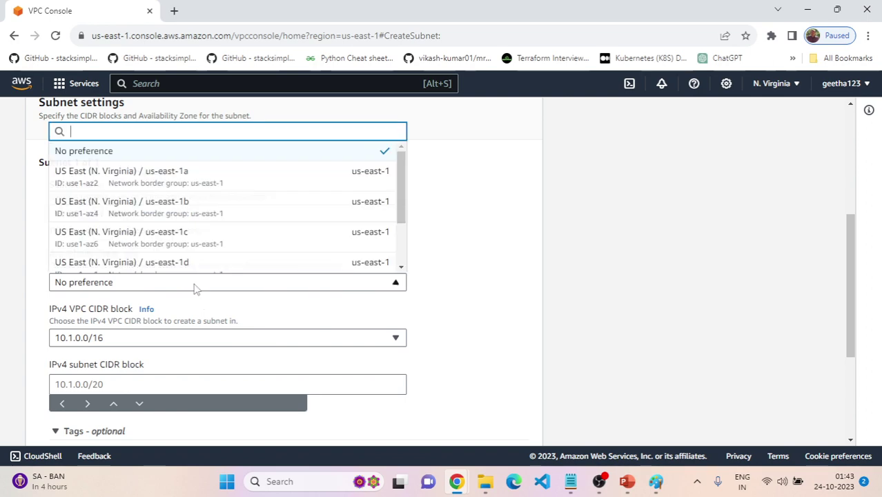
{"action": "left_click", "coordinate": [225, 178]}
Copy 10.1.2.0/28 from the guide as the IPv4 CIDR block of VPC B - AZ1 TGW and create the subnet
{"action": "scroll", "coordinate": [517, 288], "scroll_direction": "down", "scroll_amount": 2}
{"action": "left_click", "coordinate": [212, 257]}
{"action": "key", "text": "alt+Tab"}
{"action": "left_click_drag", "start_coordinate": [319, 215], "coordinate": [373, 214]}
{"action": "key", "text": "ctrl+c"}
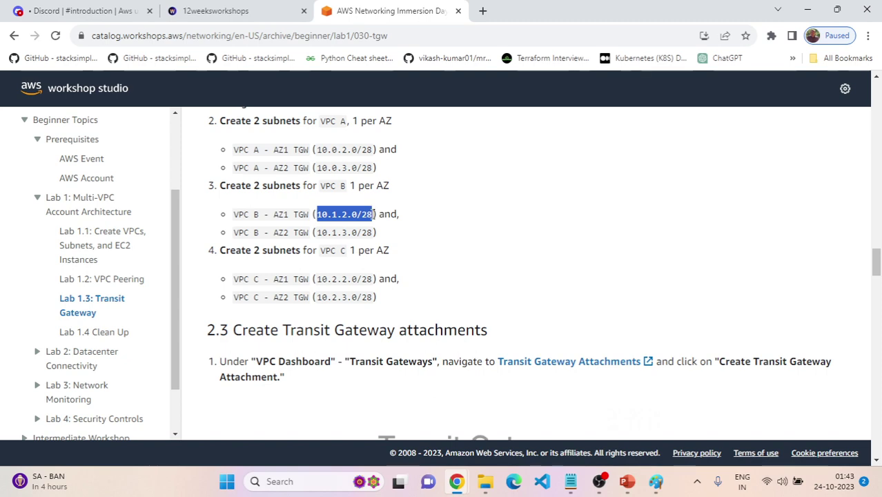
{"action": "key", "text": "alt+Tab"}
{"action": "key", "text": "ctrl+v"}
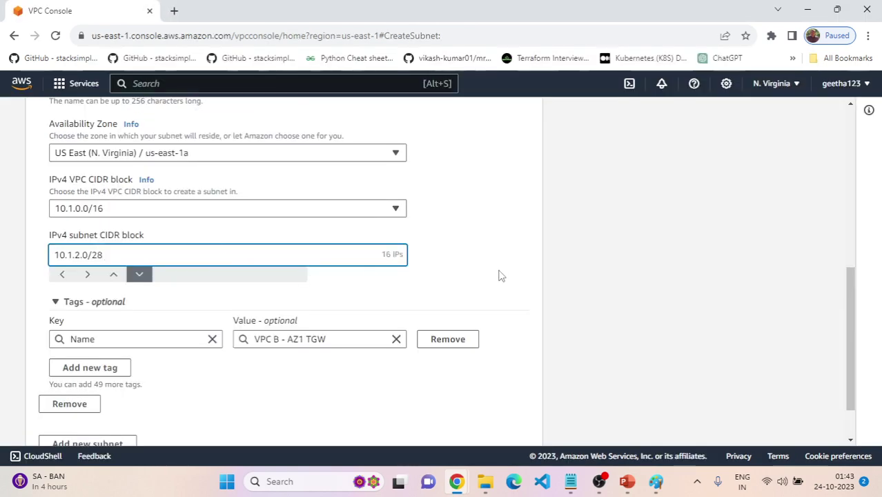
{"action": "scroll", "coordinate": [501, 274], "scroll_direction": "down", "scroll_amount": 2}
{"action": "left_click", "coordinate": [496, 422]}
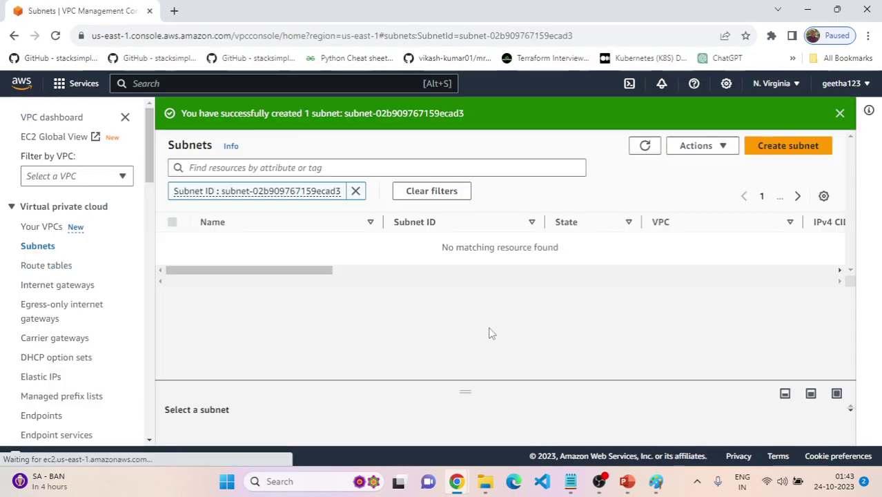
Start another subnet in VPC B and name it VPC B - AZ2 TGW, copying the name from the guide
{"action": "key", "text": "alt+Tab"}
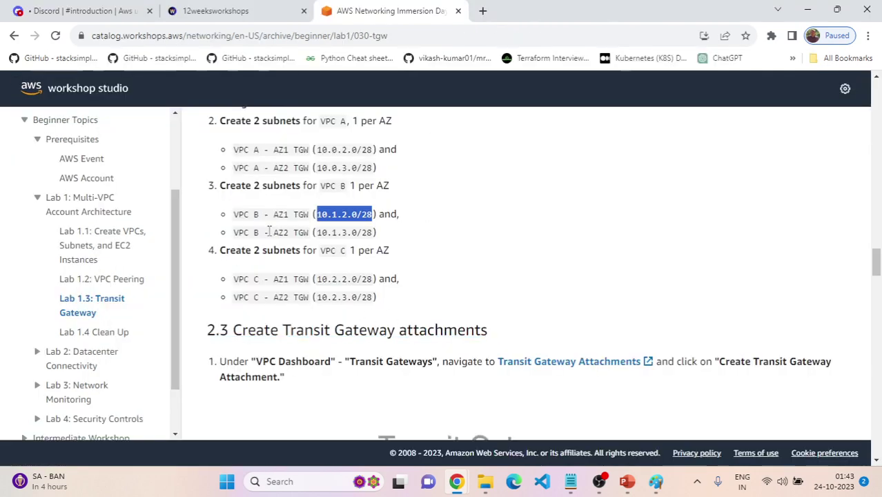
{"action": "left_click_drag", "start_coordinate": [236, 233], "coordinate": [273, 232]}
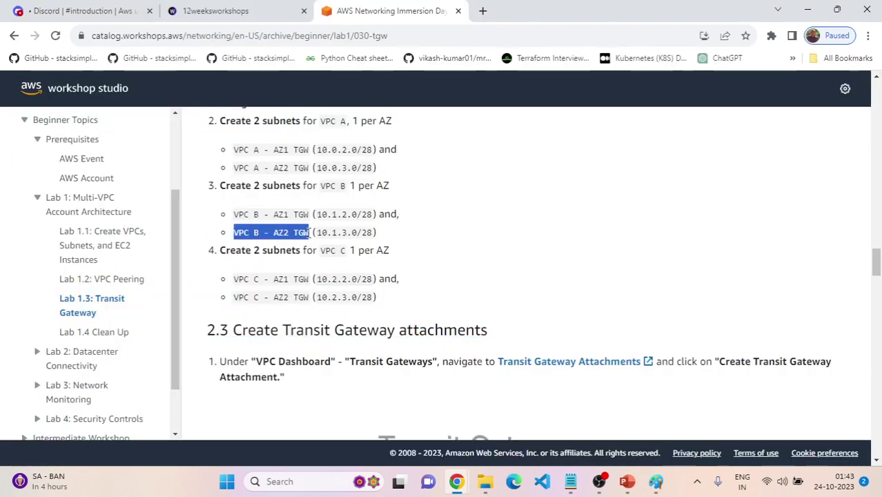
{"action": "key", "text": "alt+Tab"}
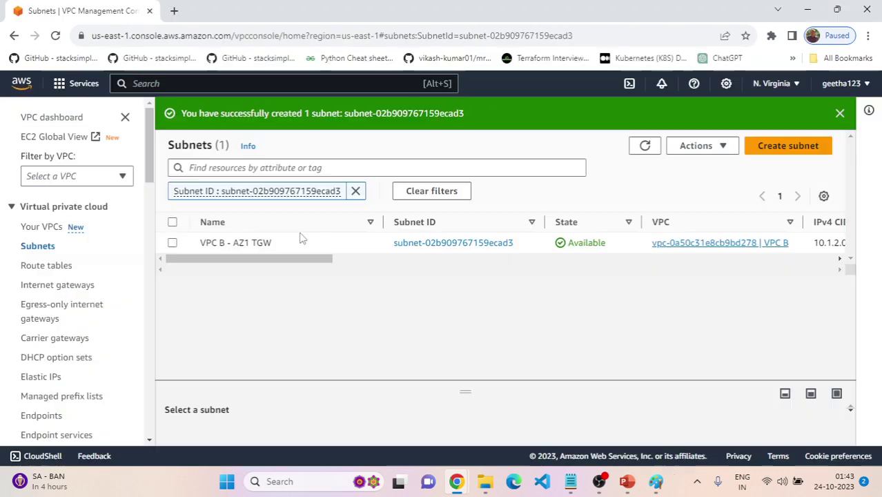
{"action": "left_click", "coordinate": [782, 152]}
{"action": "left_click", "coordinate": [207, 244]}
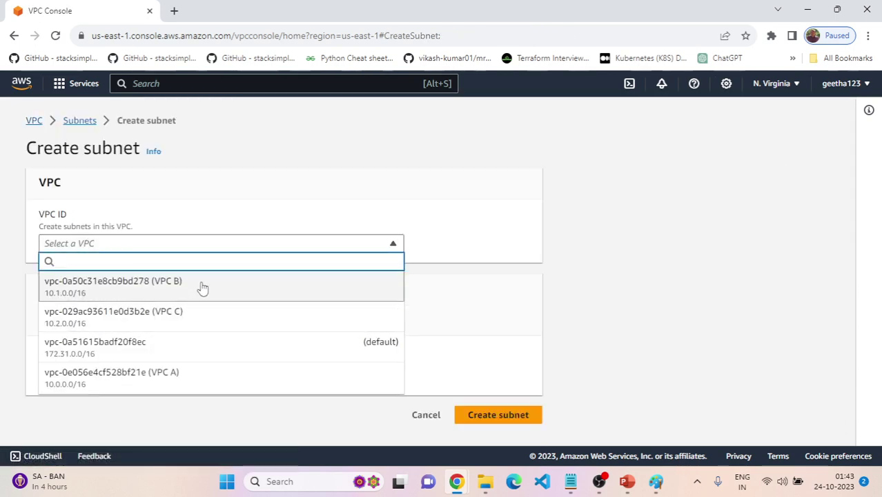
{"action": "left_click", "coordinate": [201, 286]}
{"action": "scroll", "coordinate": [445, 277], "scroll_direction": "down", "scroll_amount": 3}
{"action": "left_click", "coordinate": [305, 278]}
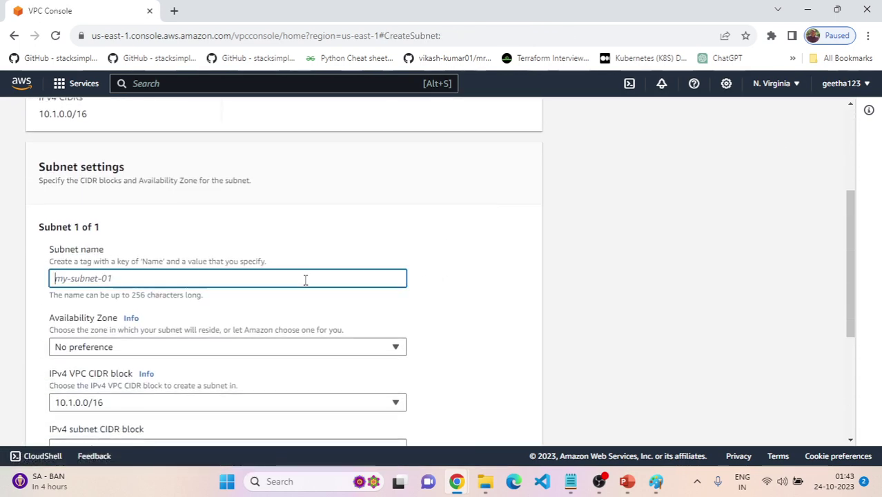
{"action": "type", "text": "VPC B - AZ2 TGW"}
Set the Availability Zone of VPC B - AZ2 TGW to US East (N. Virginia) / us-east-1b
{"action": "scroll", "coordinate": [546, 295], "scroll_direction": "down", "scroll_amount": 2}
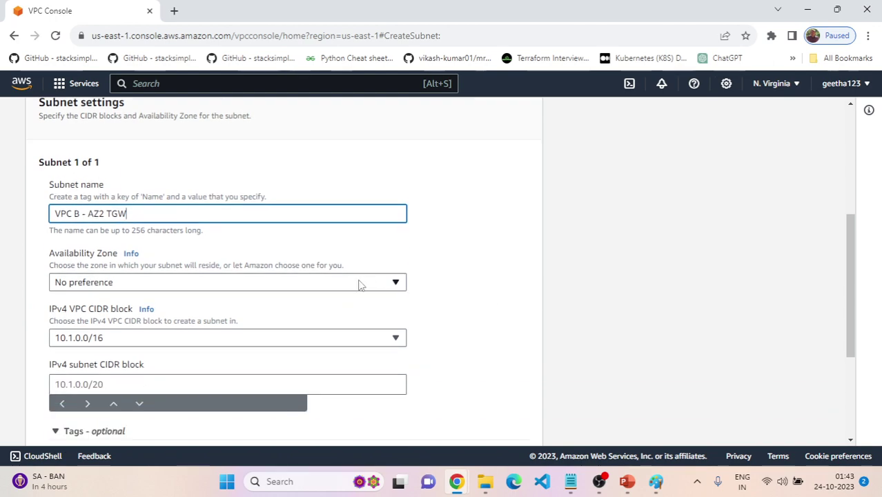
{"action": "left_click", "coordinate": [360, 282]}
{"action": "left_click", "coordinate": [252, 207]}
Copy 10.1.3.0/28 from the guide as the IPv4 CIDR block of VPC B - AZ2 TGW and create the subnet
{"action": "scroll", "coordinate": [476, 276], "scroll_direction": "down", "scroll_amount": 2}
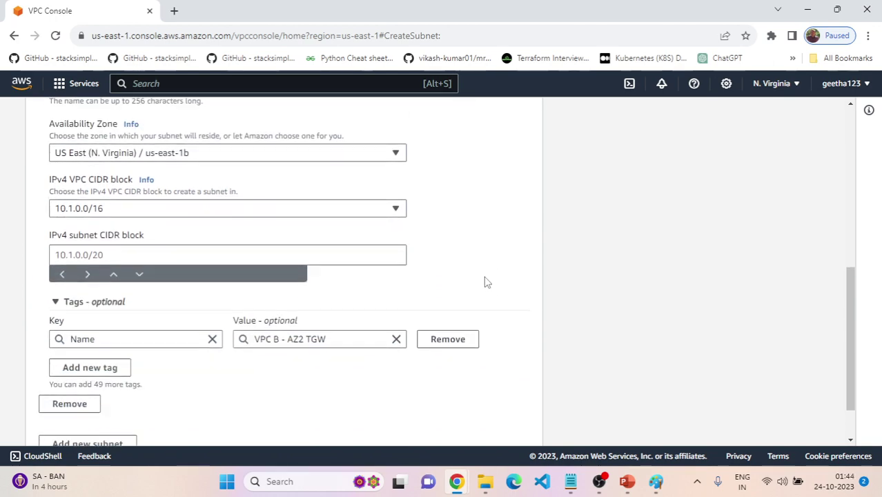
{"action": "key", "text": "alt+Tab"}
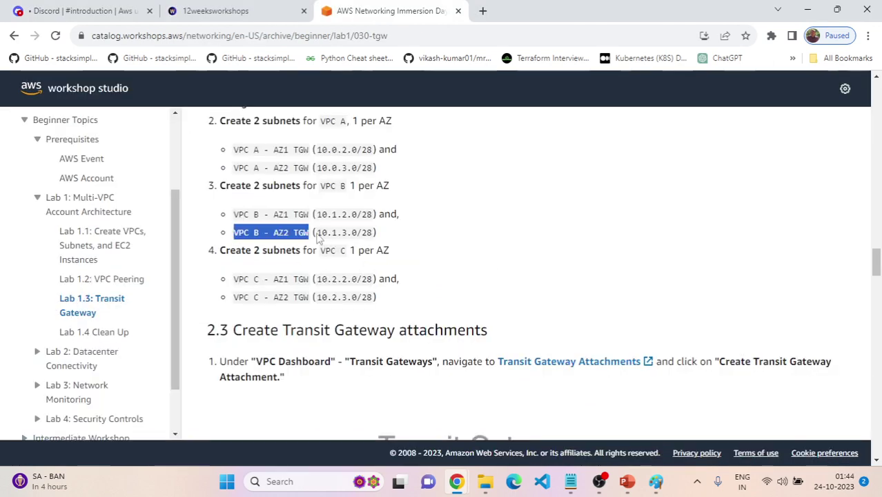
{"action": "left_click_drag", "start_coordinate": [317, 233], "coordinate": [358, 233]}
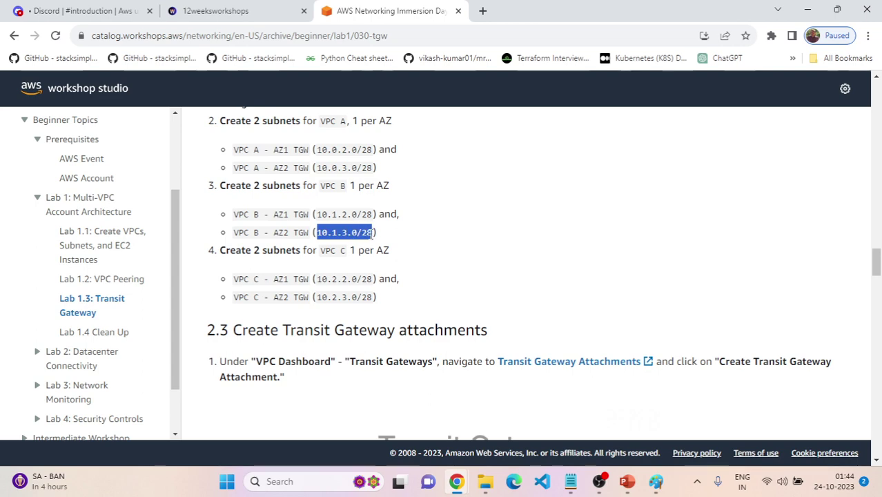
{"action": "key", "text": "alt+Tab"}
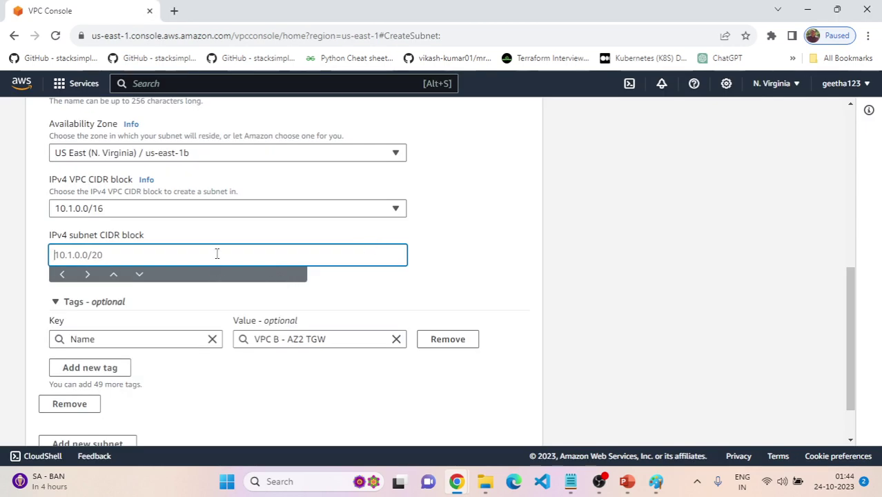
{"action": "type", "text": "10.1.3.0/28"}
{"action": "key", "text": "Tab"}
{"action": "scroll", "coordinate": [459, 292], "scroll_direction": "down", "scroll_amount": 2}
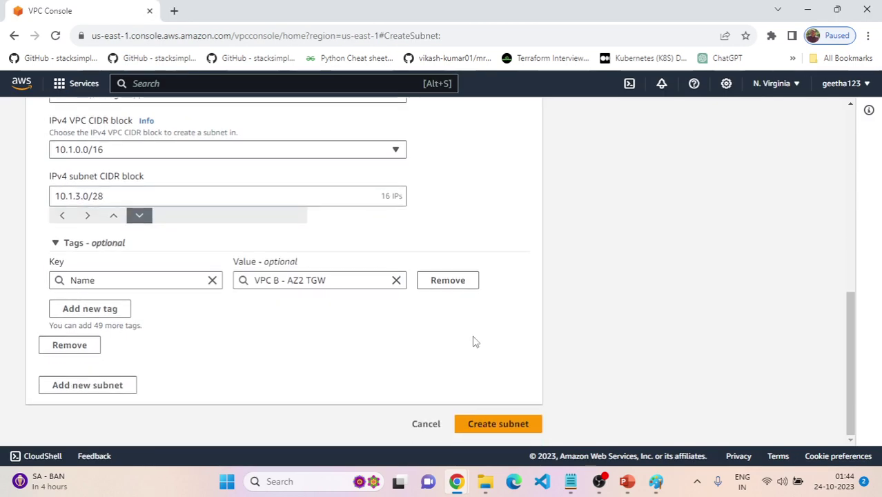
{"action": "left_click", "coordinate": [492, 429]}
Copy the first VPC C subnet name, VPC C - AZ1 TGW, from the workshop guide and return to the VPC console
{"action": "key", "text": "alt+Tab"}
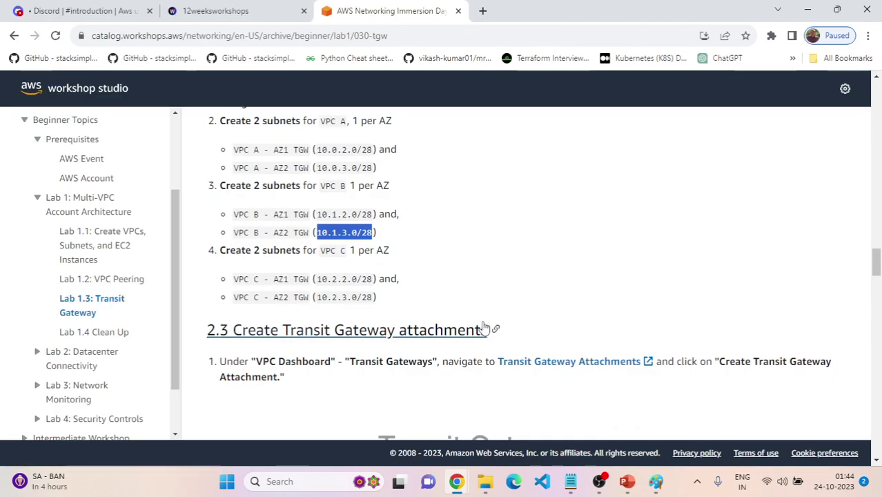
{"action": "scroll", "coordinate": [483, 328], "scroll_direction": "down", "scroll_amount": 1}
{"action": "left_click_drag", "start_coordinate": [234, 214], "coordinate": [306, 215]}
{"action": "key", "text": "ctrl+c"}
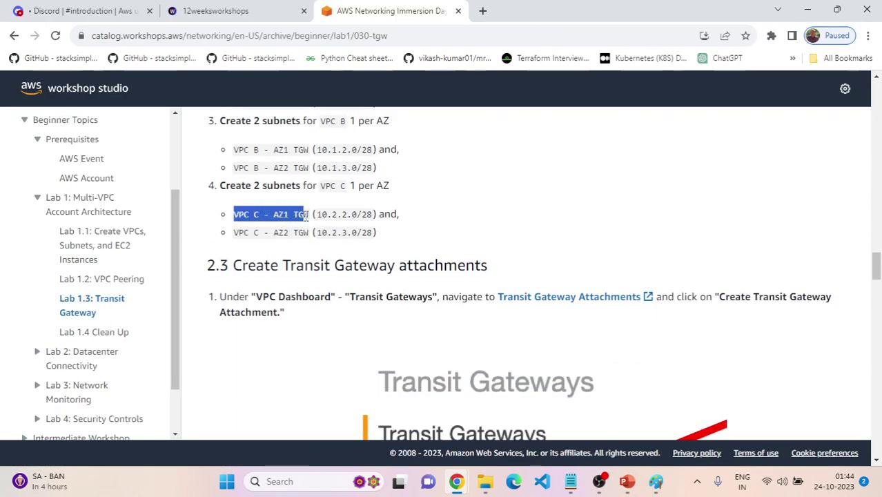
{"action": "key", "text": "alt+Tab"}
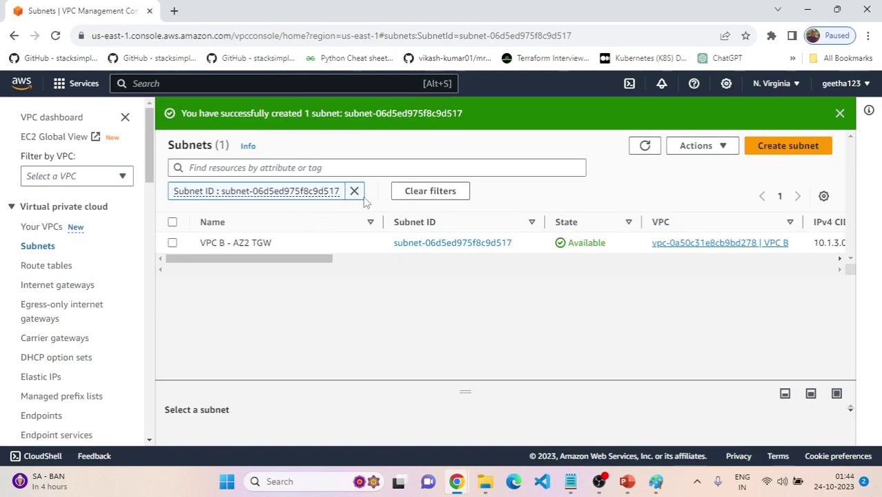
Start a new subnet in VPC C and name it VPC C - AZ1 TGW
{"action": "left_click", "coordinate": [788, 148]}
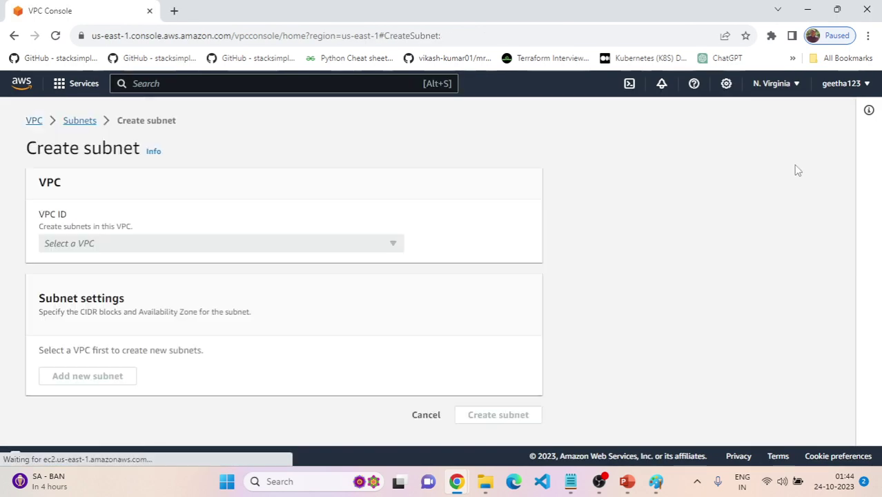
{"action": "left_click", "coordinate": [207, 244]}
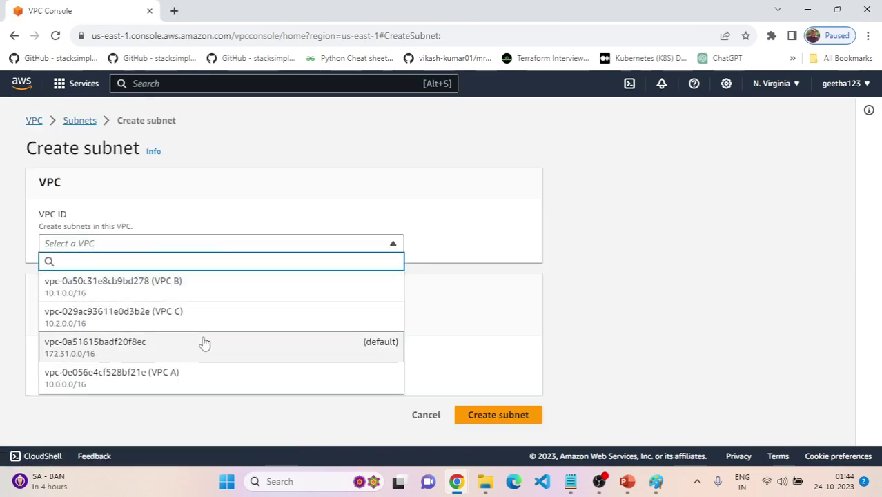
{"action": "left_click", "coordinate": [235, 310]}
{"action": "scroll", "coordinate": [343, 266], "scroll_direction": "down", "scroll_amount": 2}
{"action": "scroll", "coordinate": [344, 266], "scroll_direction": "down", "scroll_amount": 2}
{"action": "left_click", "coordinate": [222, 219]}
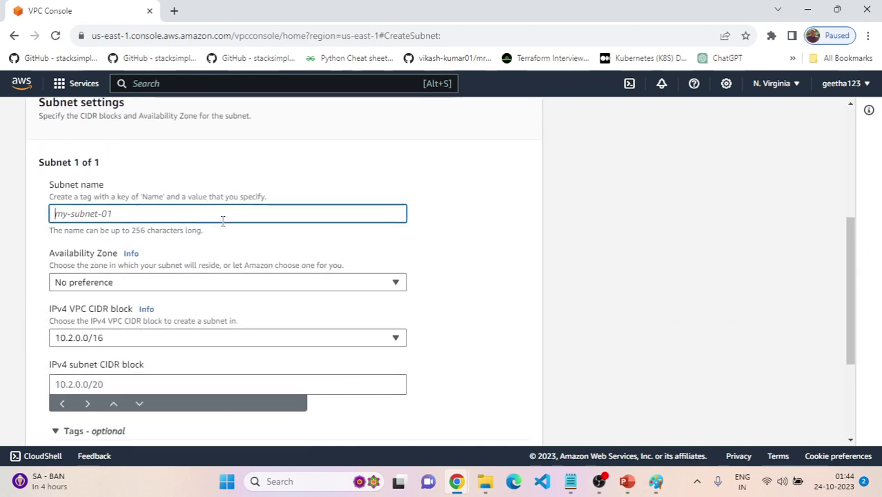
{"action": "key", "text": "ctrl+v"}
{"action": "left_click", "coordinate": [459, 254]}
Set the Availability Zone of VPC C - AZ1 TGW to US East (N. Virginia) / us-east-1a
{"action": "scroll", "coordinate": [444, 280], "scroll_direction": "down", "scroll_amount": 1}
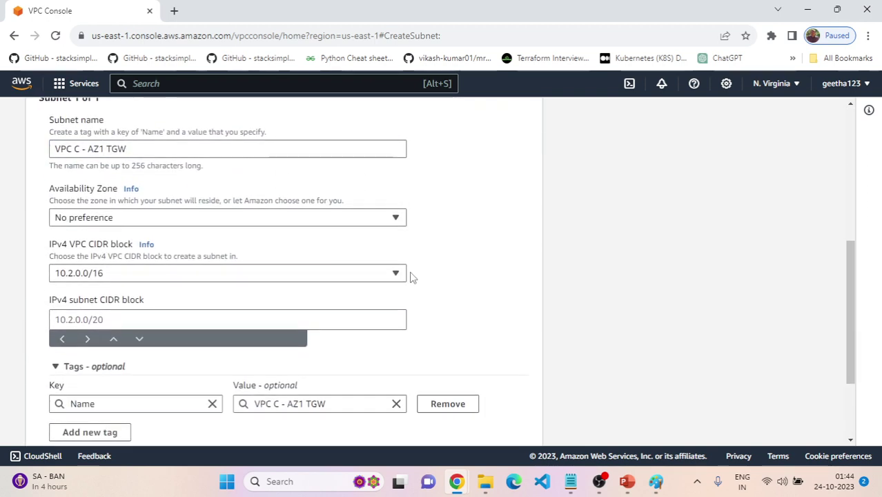
{"action": "left_click", "coordinate": [186, 222]}
{"action": "left_click", "coordinate": [211, 281]}
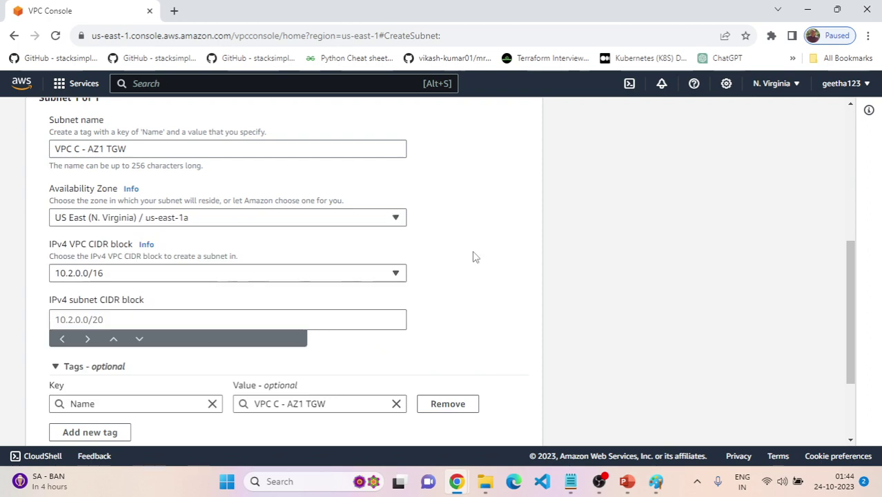
Copy 10.2.2.0/28 from the guide as the IPv4 CIDR block of VPC C - AZ1 TGW and create the subnet
{"action": "scroll", "coordinate": [329, 241], "scroll_direction": "down", "scroll_amount": 1}
{"action": "key", "text": "alt+Tab"}
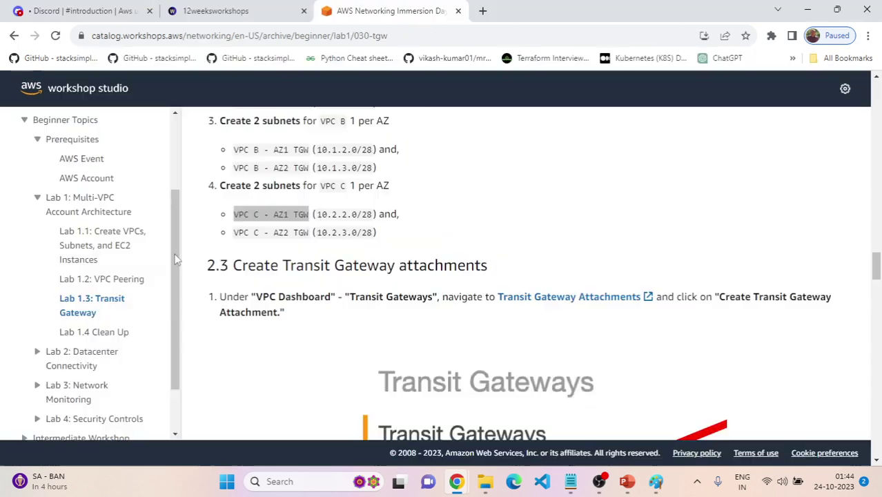
{"action": "left_click_drag", "start_coordinate": [317, 214], "coordinate": [374, 215]}
{"action": "key", "text": "ctrl+c"}
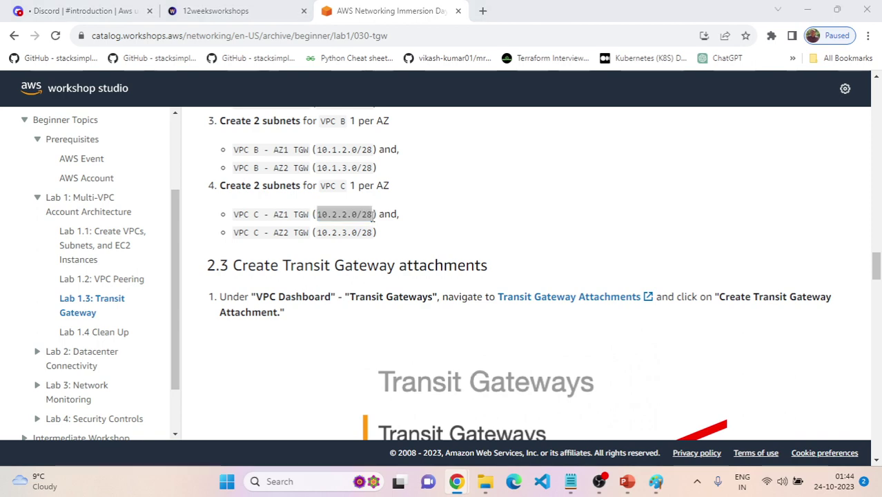
{"action": "key", "text": "alt+Tab"}
{"action": "key", "text": "ctrl+v"}
{"action": "left_click", "coordinate": [475, 279]}
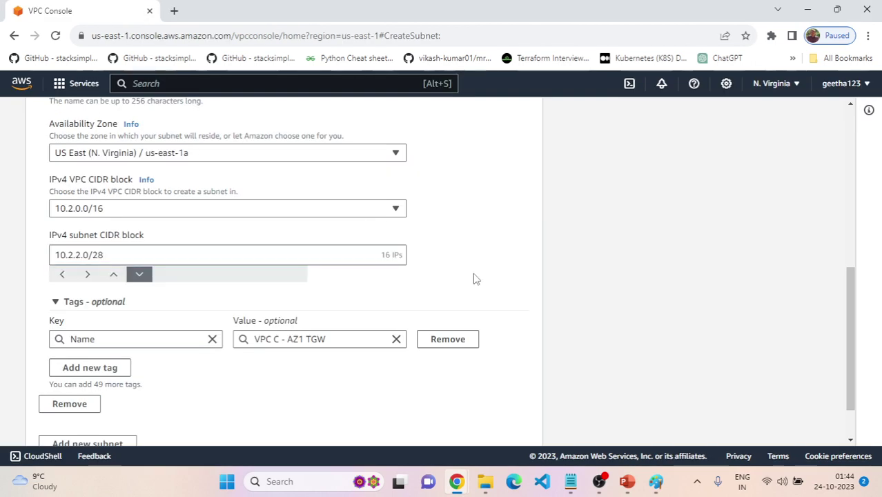
{"action": "scroll", "coordinate": [463, 279], "scroll_direction": "down", "scroll_amount": 2}
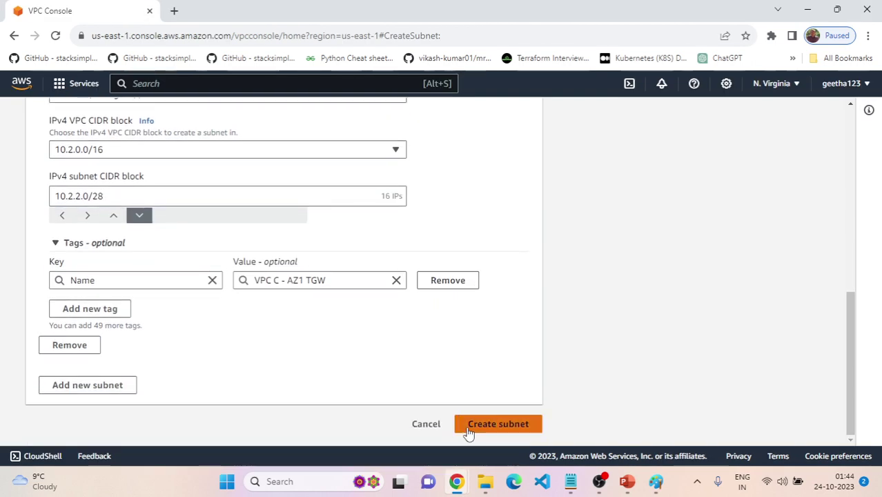
{"action": "left_click", "coordinate": [498, 424]}
Start another subnet in VPC C and name it VPC C - AZ2 TGW, copying the name from the guide
{"action": "key", "text": "alt+Tab"}
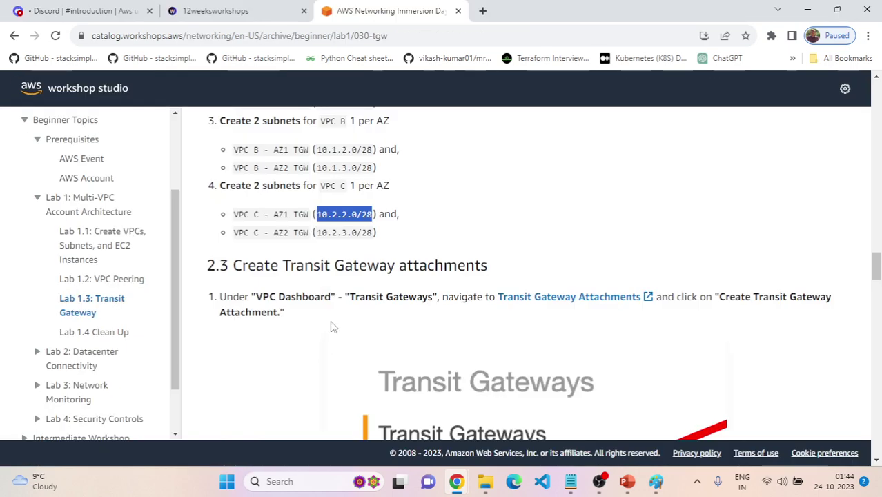
{"action": "left_click_drag", "start_coordinate": [236, 232], "coordinate": [304, 236]}
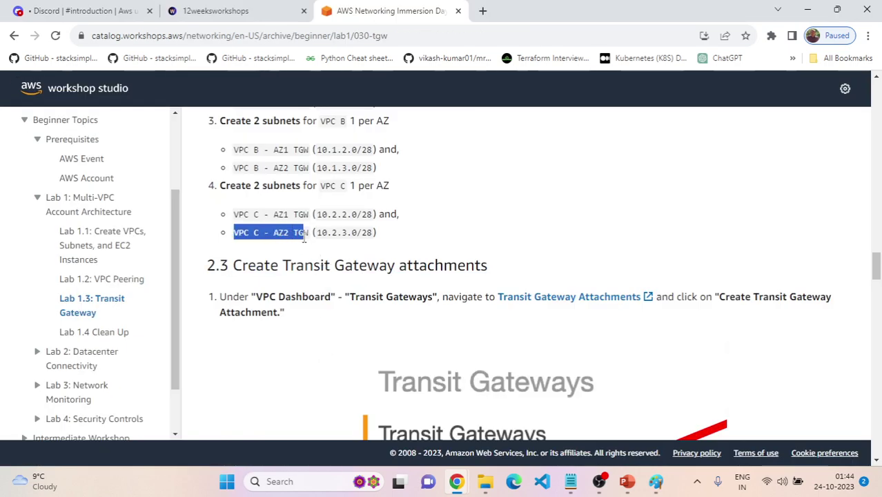
{"action": "key", "text": "alt+Tab"}
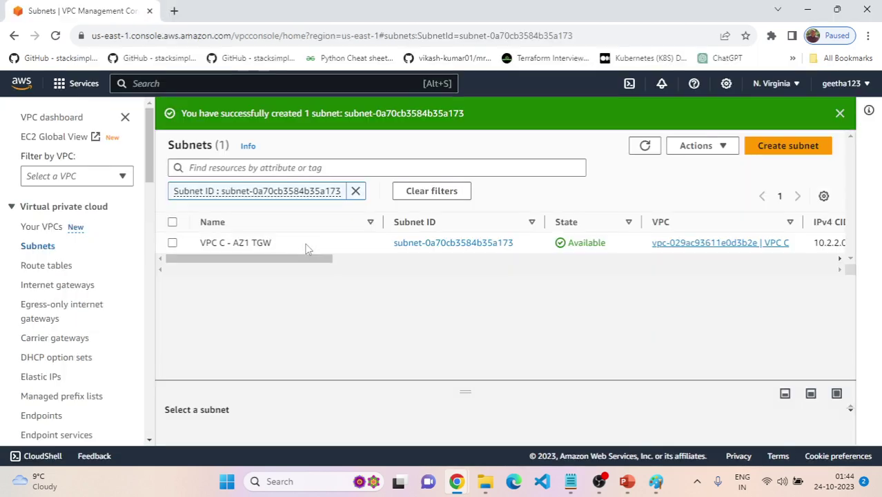
{"action": "left_click", "coordinate": [776, 152]}
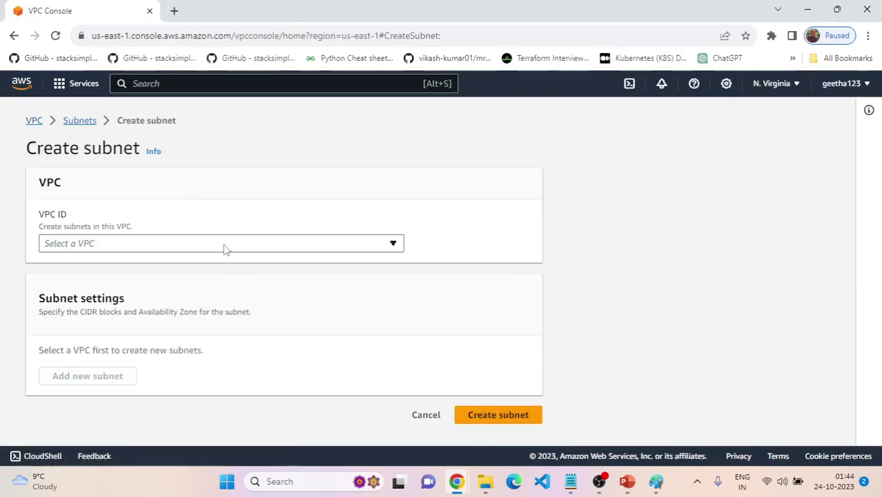
{"action": "left_click", "coordinate": [224, 248]}
{"action": "left_click", "coordinate": [197, 319]}
{"action": "scroll", "coordinate": [330, 289], "scroll_direction": "down", "scroll_amount": 2}
{"action": "scroll", "coordinate": [330, 289], "scroll_direction": "down", "scroll_amount": 1}
{"action": "left_click", "coordinate": [253, 276]}
{"action": "type", "text": "VPC C - AZ2 TGW"}
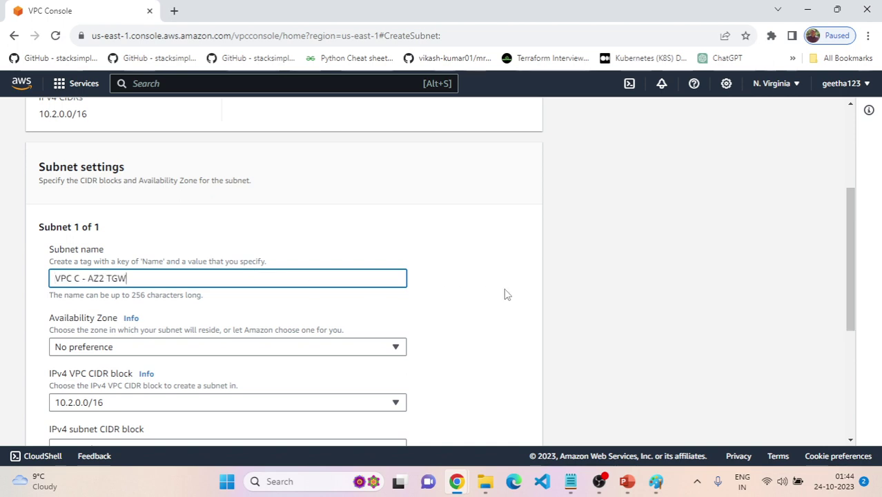
Set the Availability Zone of VPC C - AZ2 TGW to US East (N. Virginia) / us-east-1b
{"action": "scroll", "coordinate": [493, 293], "scroll_direction": "down", "scroll_amount": 3}
{"action": "left_click", "coordinate": [228, 218]}
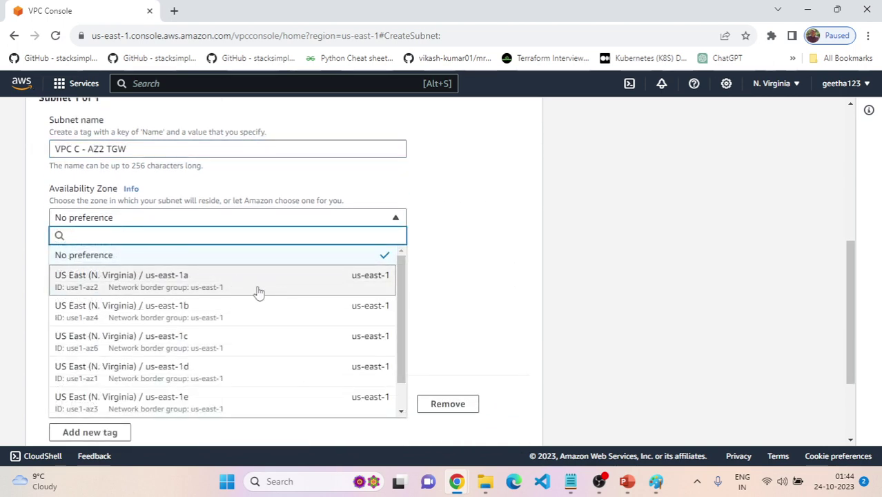
{"action": "left_click", "coordinate": [246, 310]}
Copy 10.2.3.0/28 from the guide for the IPv4 CIDR block of VPC C - AZ2 TGW
{"action": "scroll", "coordinate": [499, 254], "scroll_direction": "down", "scroll_amount": 1}
{"action": "left_click", "coordinate": [208, 257]}
{"action": "key", "text": "alt+Tab"}
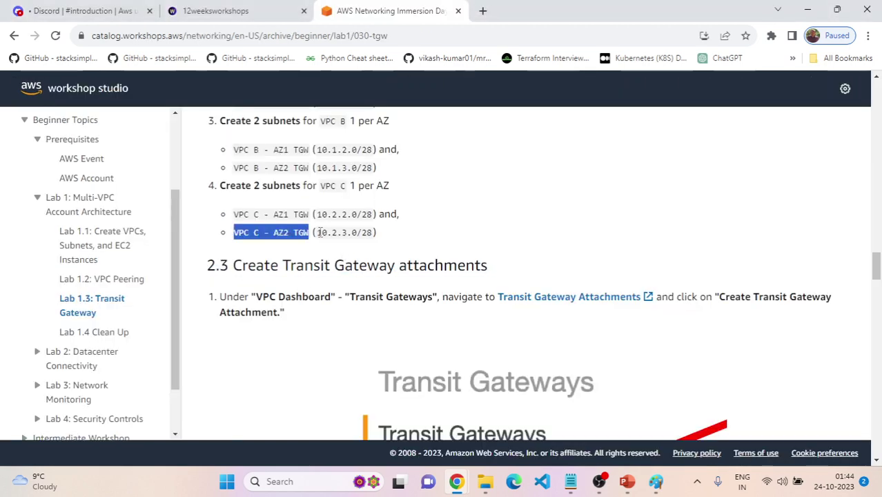
{"action": "left_click_drag", "start_coordinate": [318, 233], "coordinate": [372, 237]}
{"action": "key", "text": "ctrl+c"}
{"action": "key", "text": "alt+Tab"}
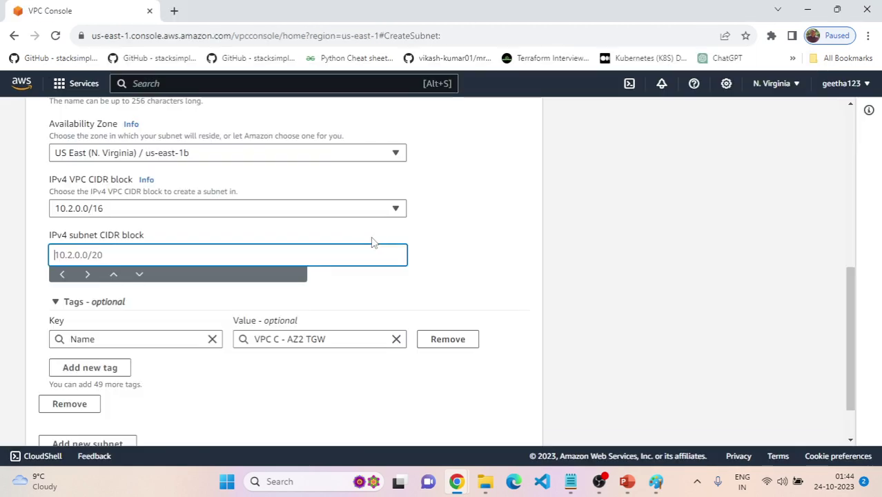
Set the IPv4 subnet CIDR block of VPC C - AZ2 TGW to 10.2.3.0/28 and create the subnet
{"action": "key", "text": "ctrl+v"}
{"action": "scroll", "coordinate": [501, 276], "scroll_direction": "down", "scroll_amount": 1}
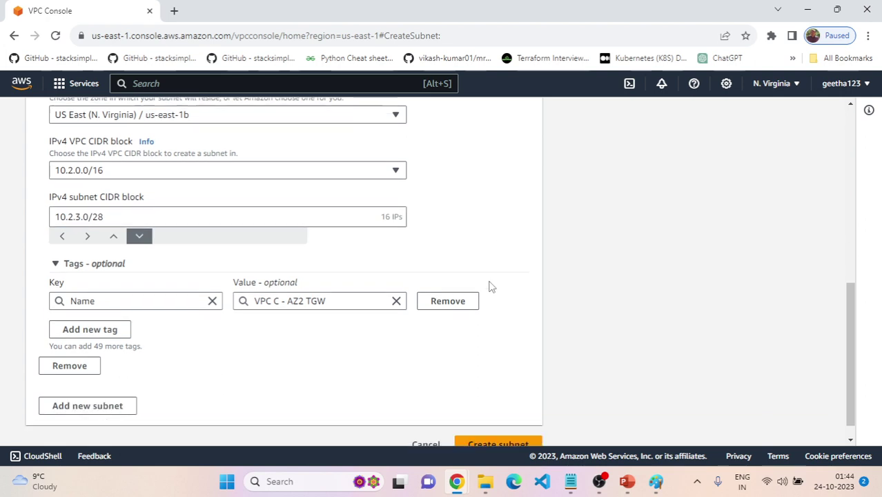
{"action": "left_click", "coordinate": [494, 428]}
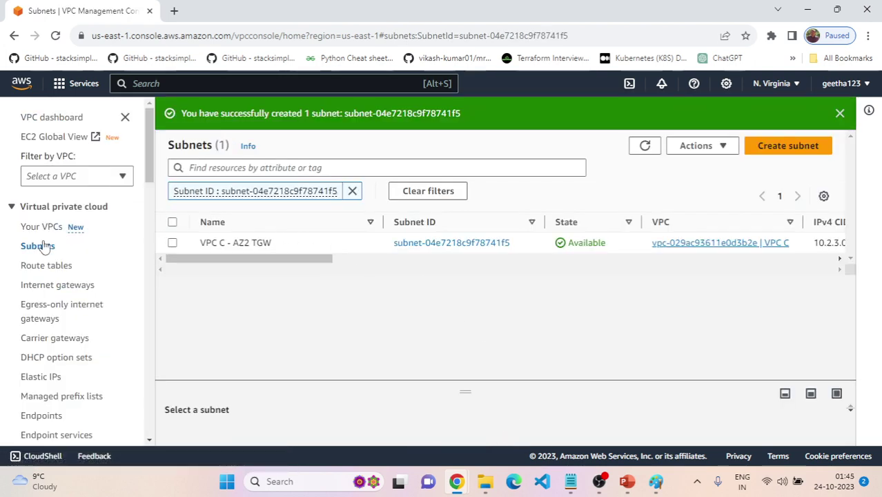
Open the unfiltered subnet list and review the AZ1 TGW and AZ2 TGW subnets of VPC A, VPC B and VPC C
{"action": "left_click", "coordinate": [38, 246]}
{"action": "left_click_drag", "start_coordinate": [473, 391], "coordinate": [462, 412]}
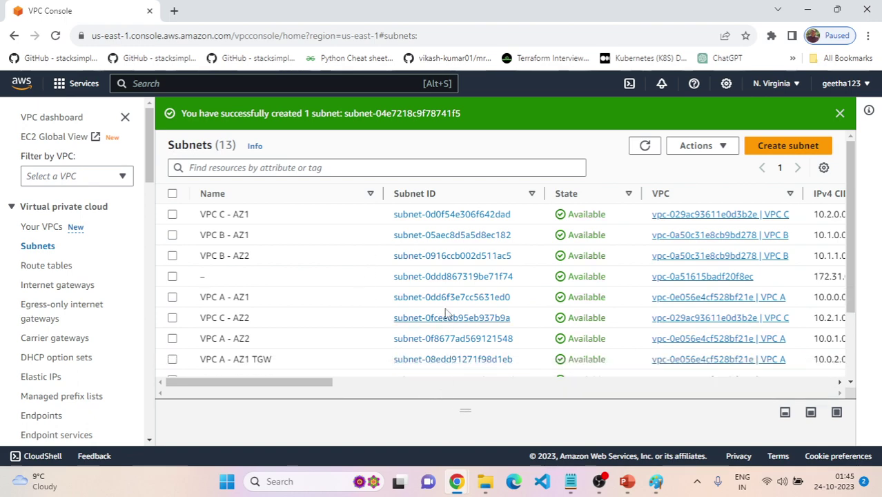
{"action": "left_click_drag", "start_coordinate": [464, 410], "coordinate": [472, 389]}
{"action": "left_click_drag", "start_coordinate": [881, 477], "coordinate": [637, 429]}
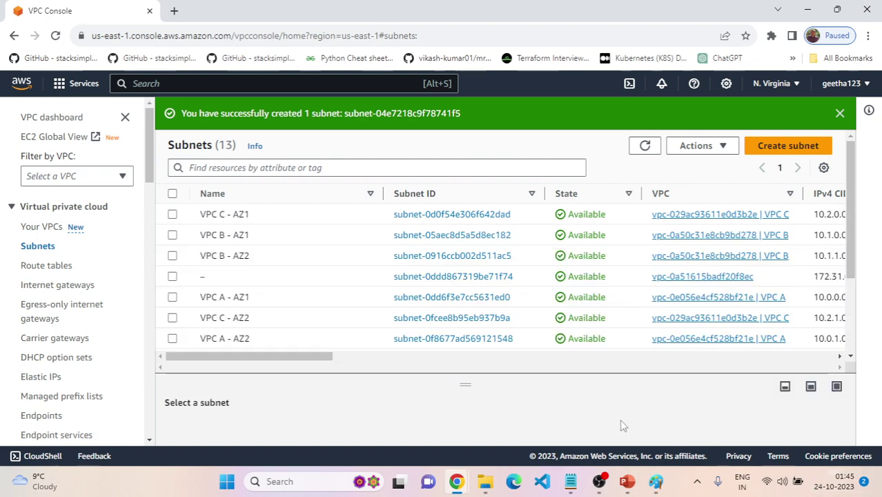
{"action": "left_click_drag", "start_coordinate": [856, 279], "coordinate": [850, 322]}
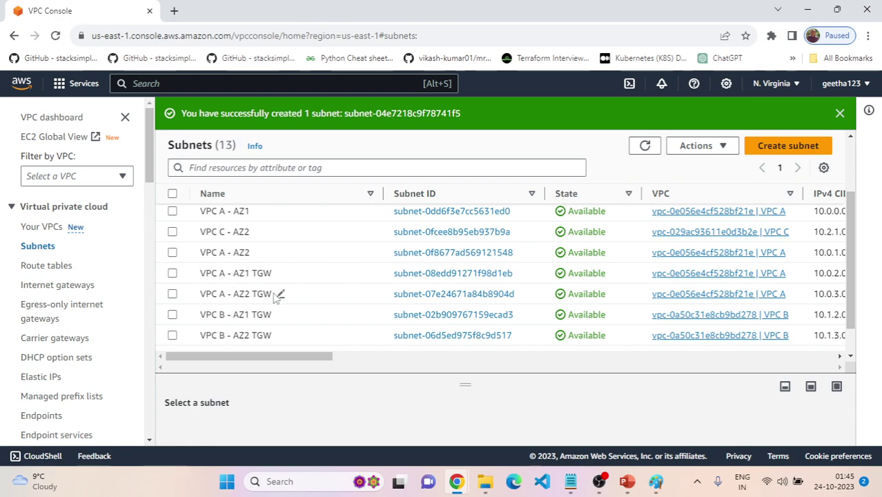
{"action": "left_click_drag", "start_coordinate": [851, 245], "coordinate": [848, 273]}
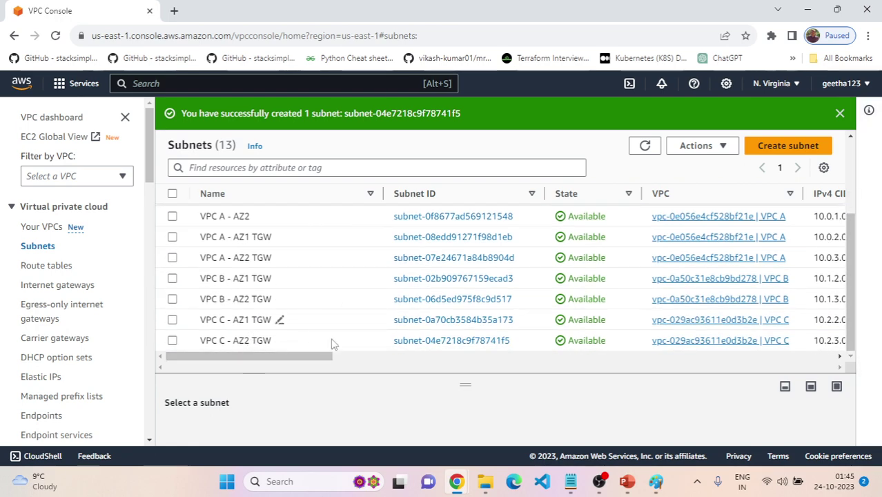
Consult section 2.3 of the workshop guide in the other browser window, then open the Transit gateway attachments page in the VPC console
{"action": "key", "text": "alt+Tab"}
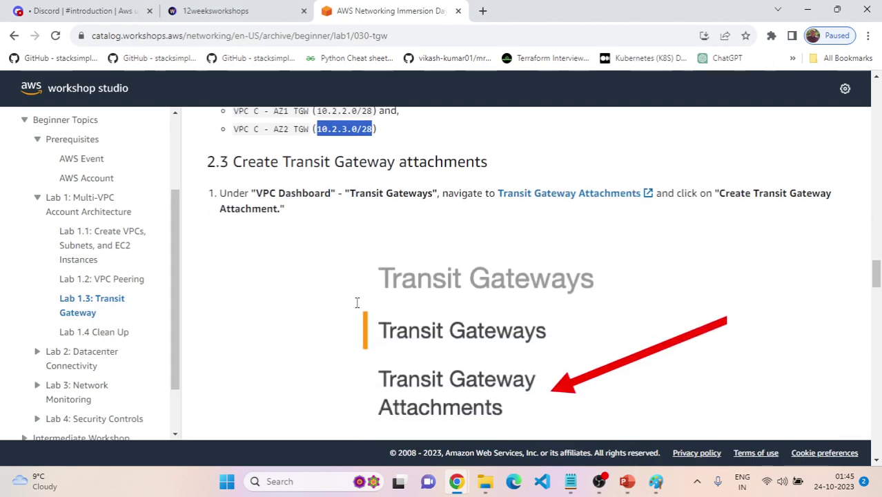
{"action": "scroll", "coordinate": [357, 303], "scroll_direction": "down", "scroll_amount": 1}
{"action": "scroll", "coordinate": [357, 303], "scroll_direction": "up", "scroll_amount": 2}
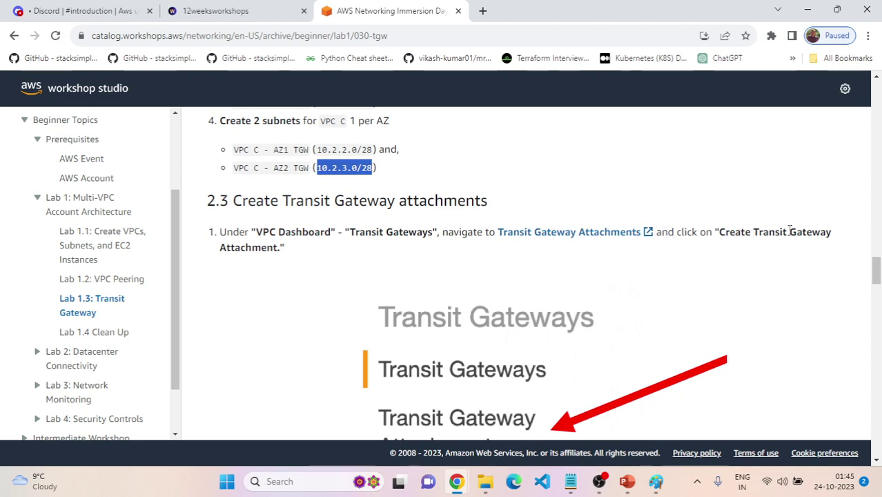
{"action": "scroll", "coordinate": [671, 298], "scroll_direction": "down", "scroll_amount": 2}
{"action": "scroll", "coordinate": [668, 307], "scroll_direction": "down", "scroll_amount": 1}
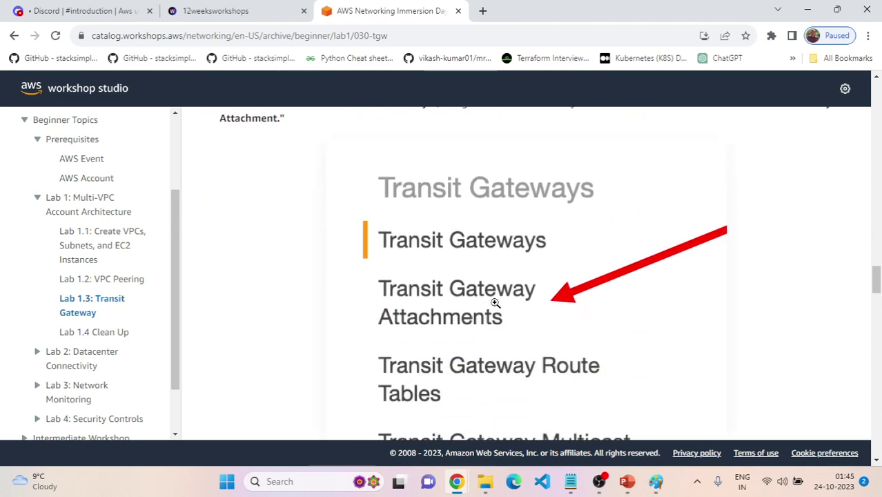
{"action": "key", "text": "alt+Tab"}
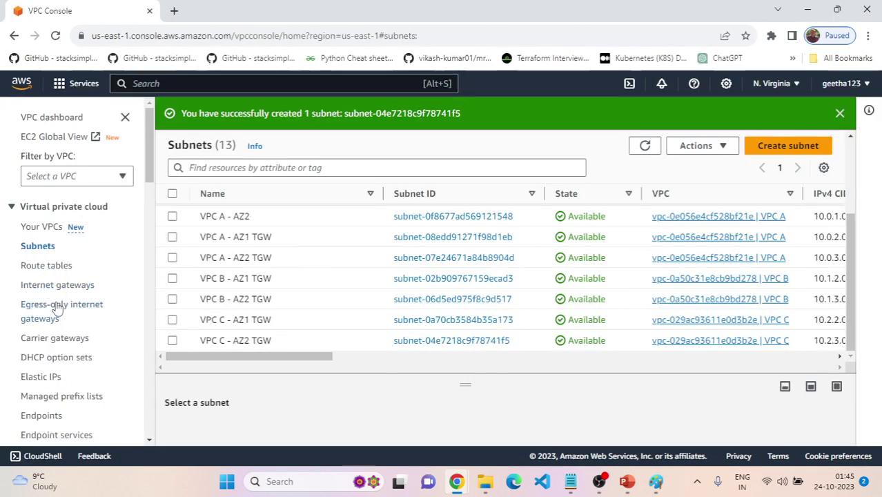
{"action": "scroll", "coordinate": [60, 239], "scroll_direction": "down", "scroll_amount": 1}
{"action": "scroll", "coordinate": [59, 239], "scroll_direction": "down", "scroll_amount": 9}
{"action": "scroll", "coordinate": [58, 251], "scroll_direction": "down", "scroll_amount": 3}
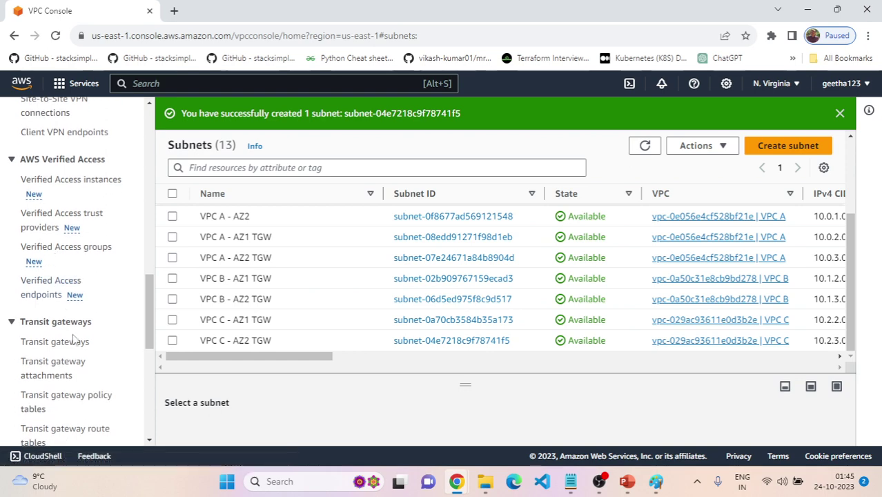
{"action": "scroll", "coordinate": [75, 337], "scroll_direction": "down", "scroll_amount": 1}
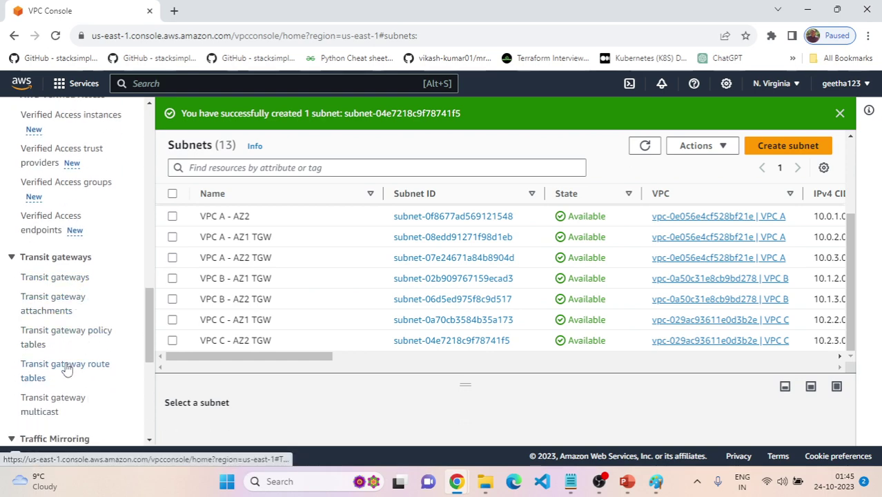
{"action": "left_click", "coordinate": [58, 310]}
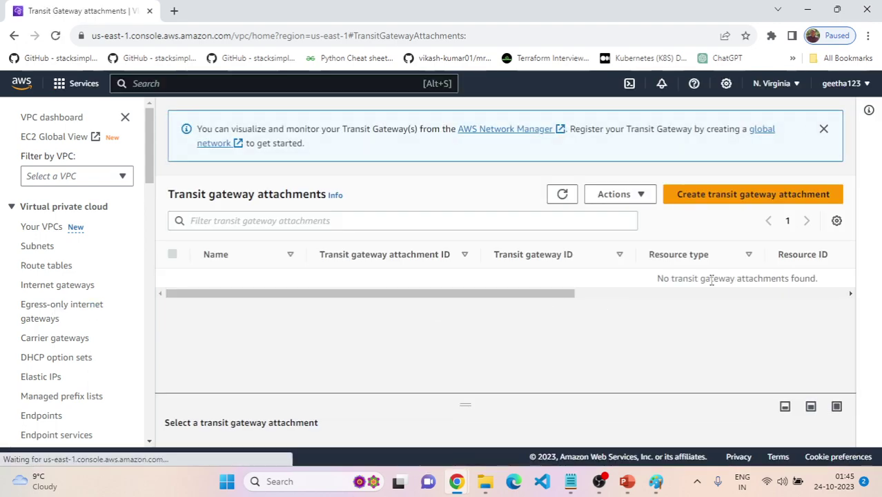
Check the guide's VPC A attachment instructions, then start creating a new transit gateway attachment in the VPC console
{"action": "key", "text": "alt+Tab"}
{"action": "scroll", "coordinate": [738, 256], "scroll_direction": "down", "scroll_amount": 4}
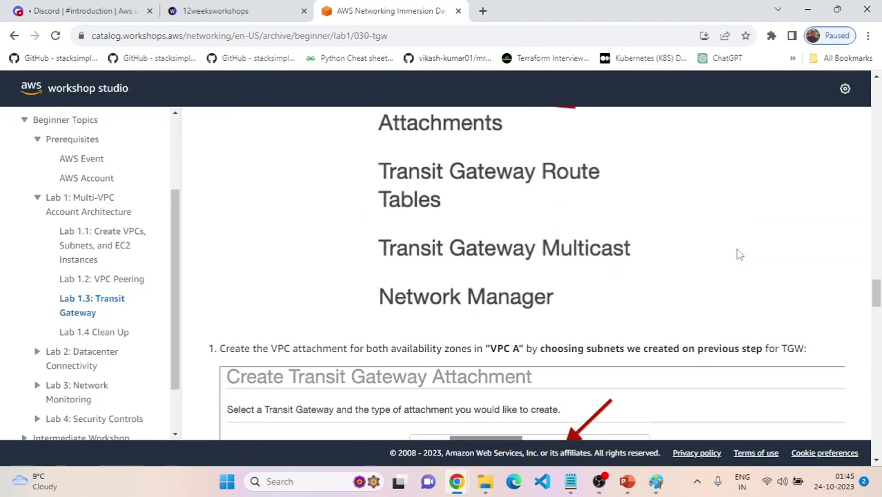
{"action": "scroll", "coordinate": [739, 256], "scroll_direction": "down", "scroll_amount": 2}
{"action": "scroll", "coordinate": [738, 263], "scroll_direction": "up", "scroll_amount": 1}
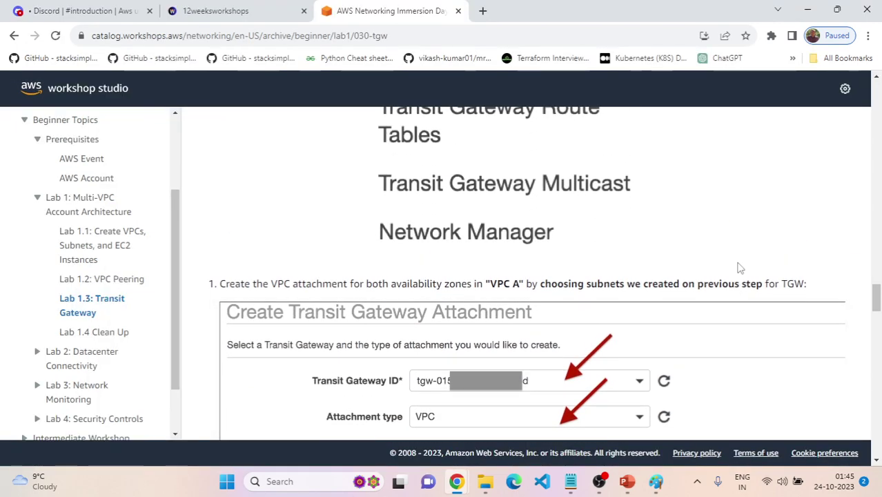
{"action": "scroll", "coordinate": [738, 266], "scroll_direction": "down", "scroll_amount": 2}
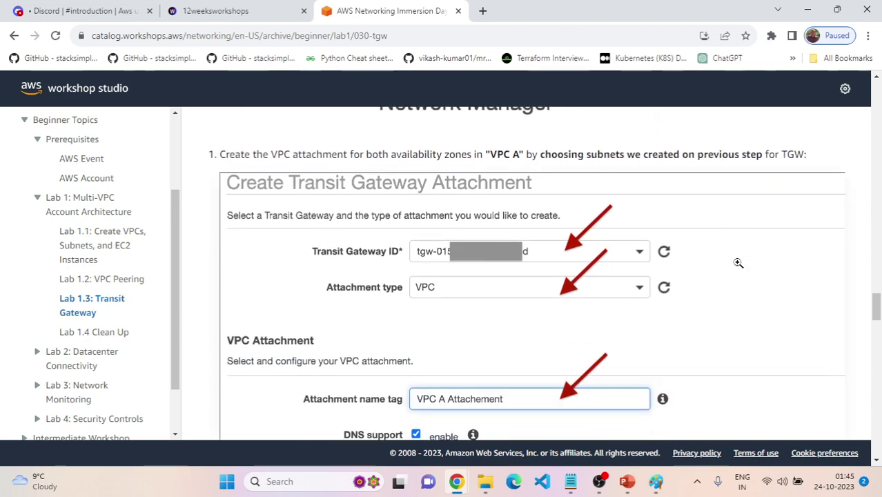
{"action": "key", "text": "alt+Tab"}
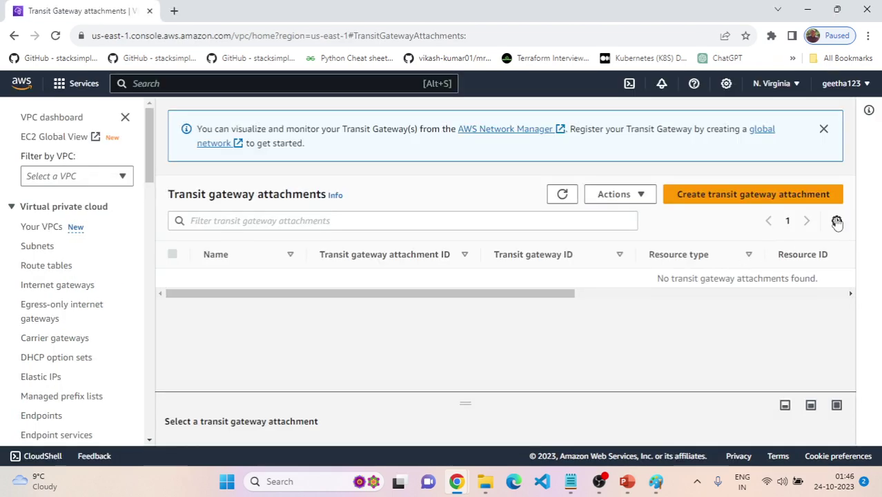
{"action": "left_click", "coordinate": [789, 201]}
{"action": "scroll", "coordinate": [385, 255], "scroll_direction": "down", "scroll_amount": 1}
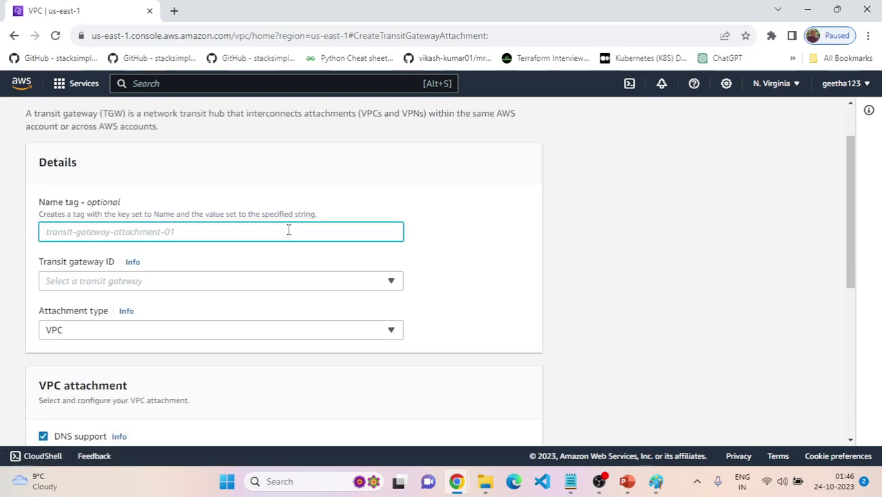
Examine the workshop guide's sample attachment form for VPC A, including its transit gateway, attachment type and name tag settings
{"action": "key", "text": "alt+Tab"}
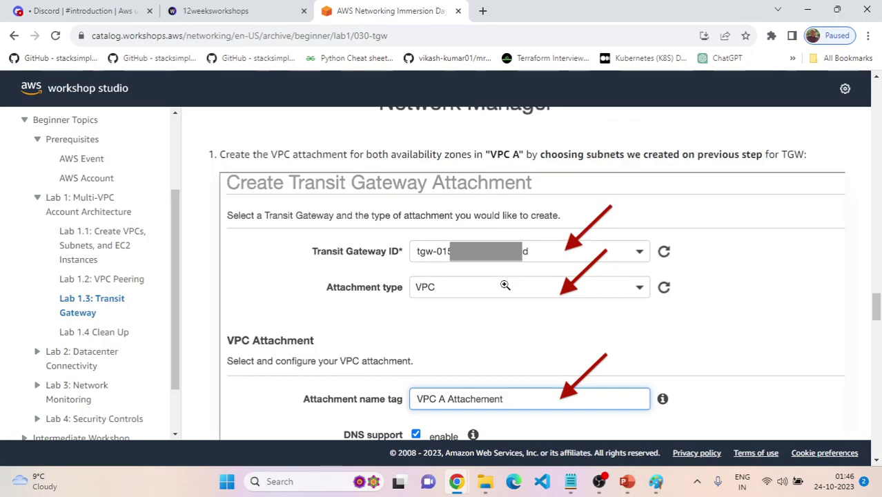
{"action": "scroll", "coordinate": [506, 285], "scroll_direction": "up", "scroll_amount": 1}
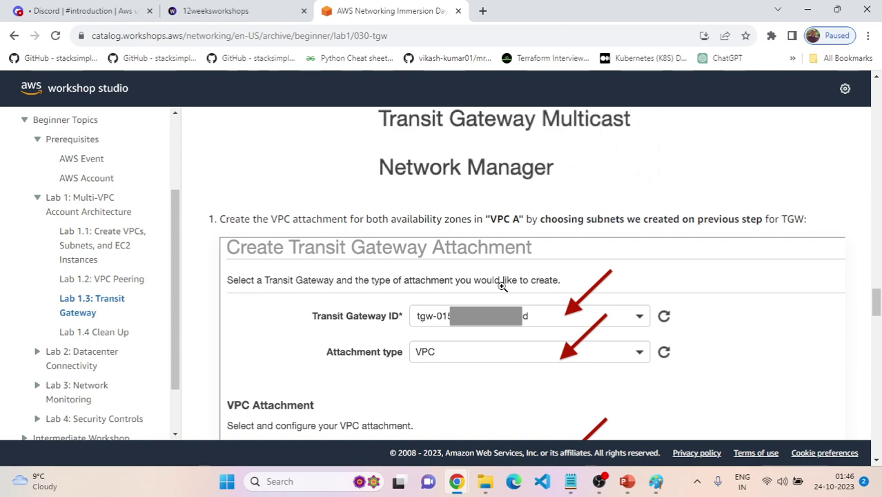
{"action": "scroll", "coordinate": [502, 287], "scroll_direction": "up", "scroll_amount": 6}
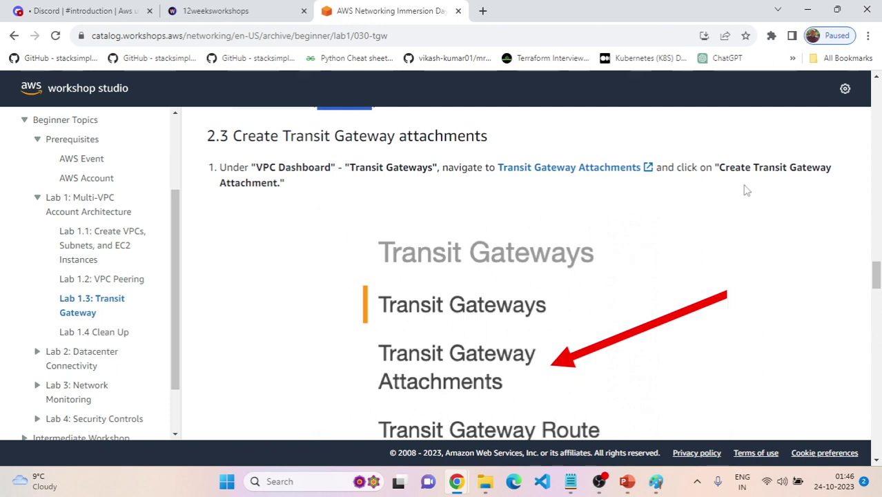
{"action": "scroll", "coordinate": [456, 293], "scroll_direction": "down", "scroll_amount": 1}
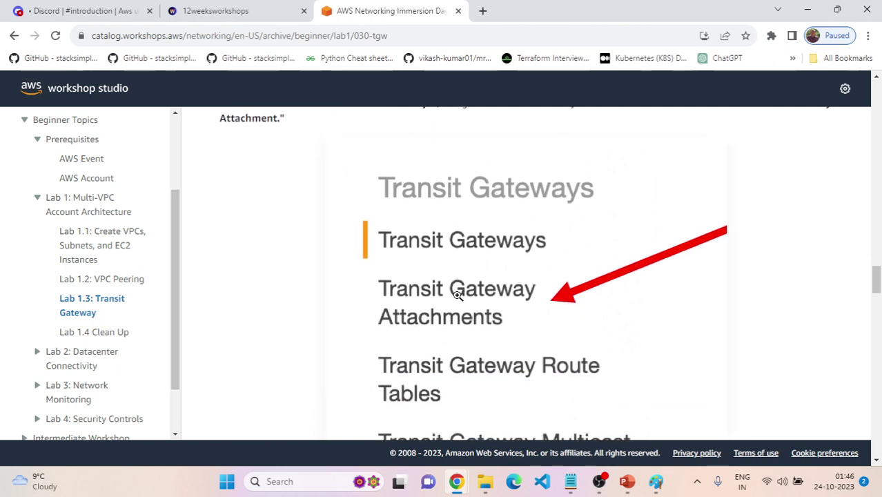
{"action": "scroll", "coordinate": [463, 324], "scroll_direction": "down", "scroll_amount": 6}
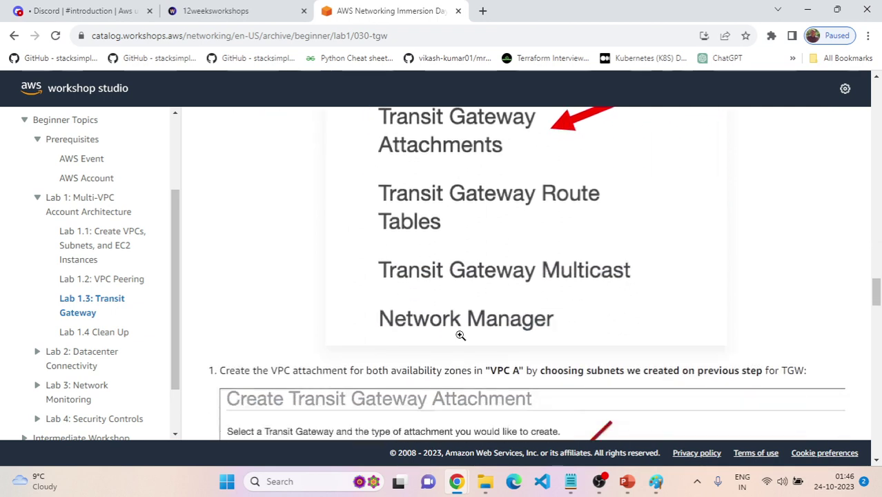
{"action": "scroll", "coordinate": [458, 340], "scroll_direction": "down", "scroll_amount": 2}
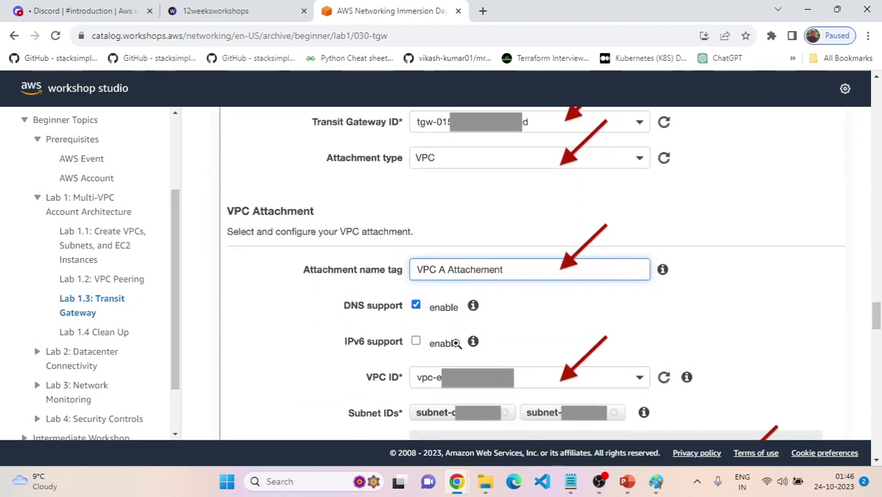
{"action": "key", "text": "alt+Tab"}
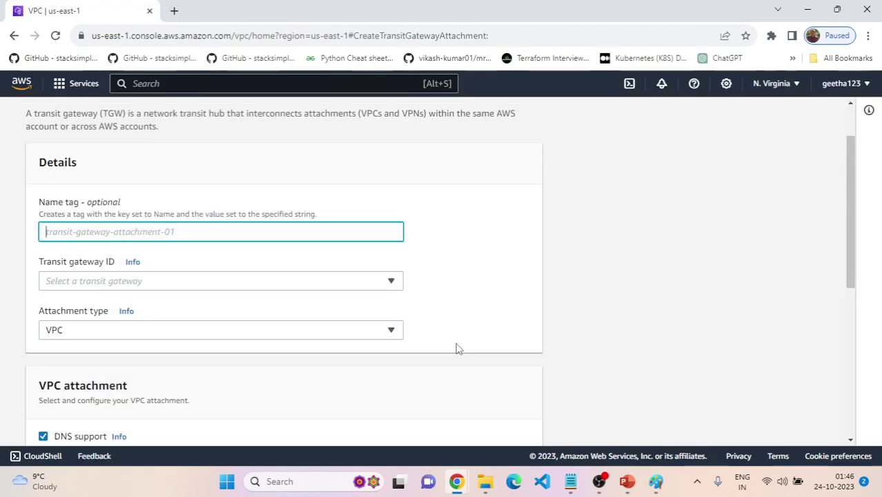
{"action": "key", "text": "alt+Tab"}
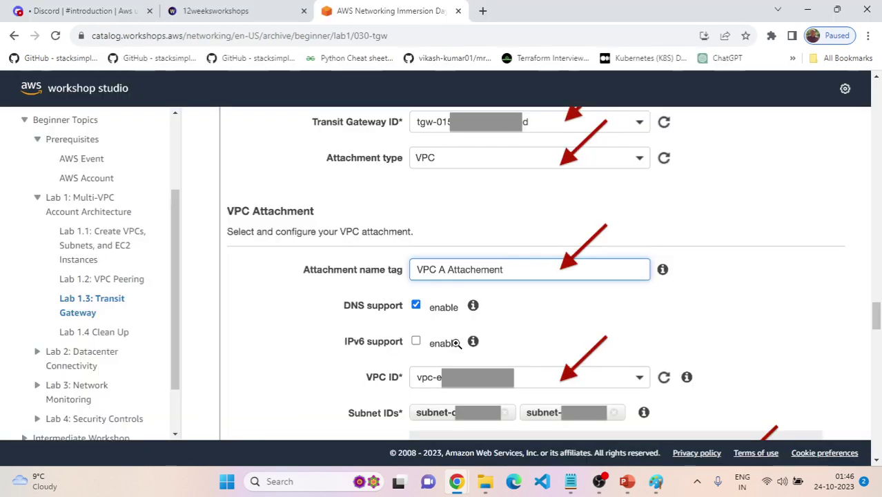
In the VPC console, name the attachment "VPC A attachement" and choose the Immersion Day transit gateway TGW
{"action": "key", "text": "alt+Tab"}
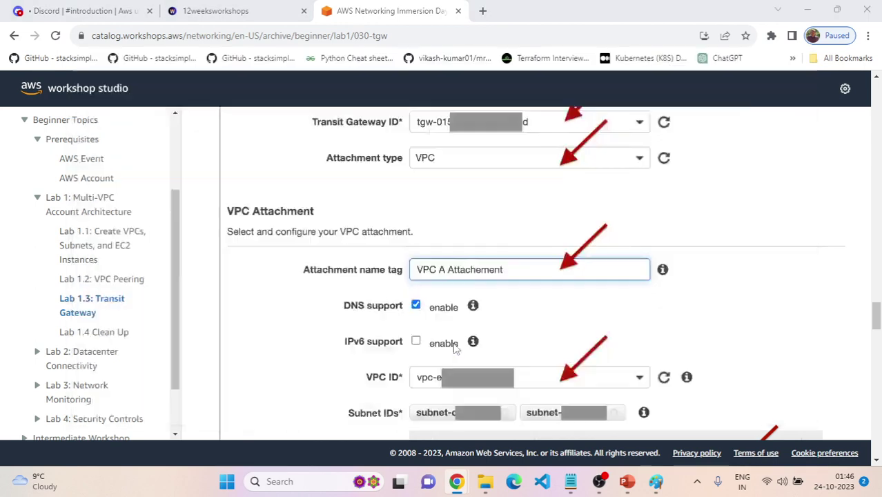
{"action": "type", "text": "VPC A "}
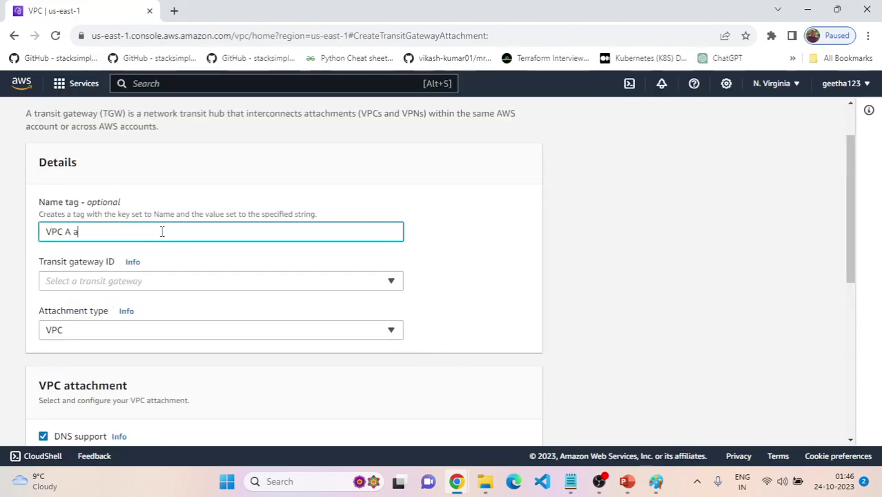
{"action": "type", "text": "attachement"}
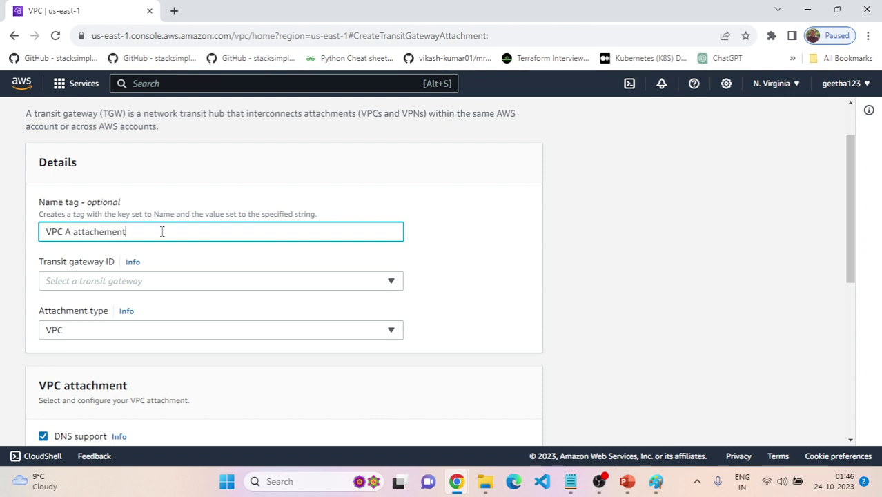
{"action": "left_click", "coordinate": [375, 283]}
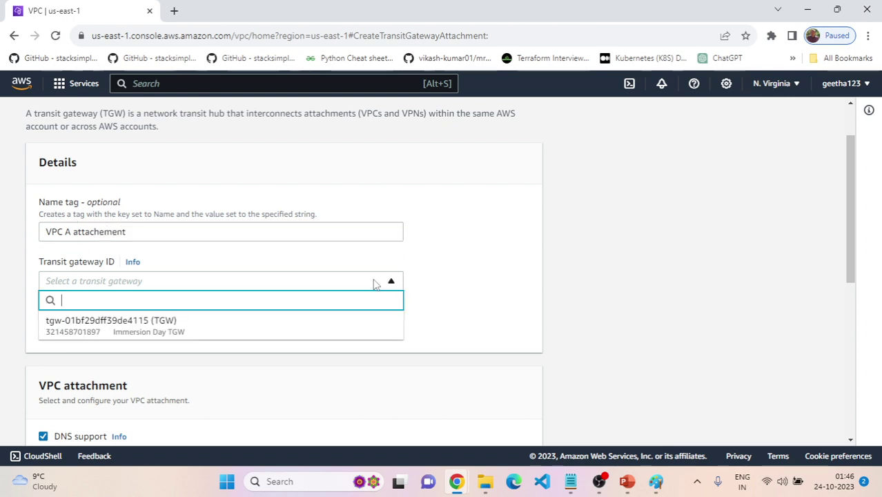
{"action": "left_click", "coordinate": [276, 322]}
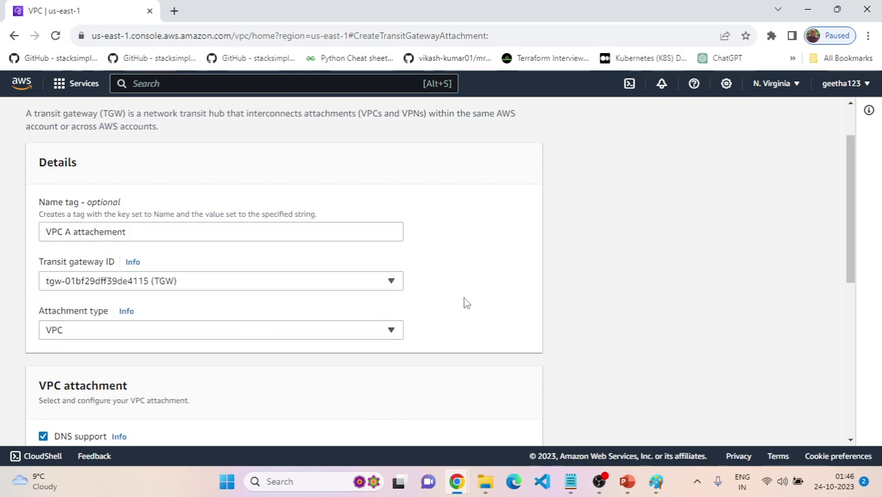
Compare the guide's sample VPC A attachment settings, including DNS support, VPC and subnets, with the fields of the console's attachment form
{"action": "key", "text": "alt+Tab"}
{"action": "scroll", "coordinate": [493, 313], "scroll_direction": "up", "scroll_amount": 2}
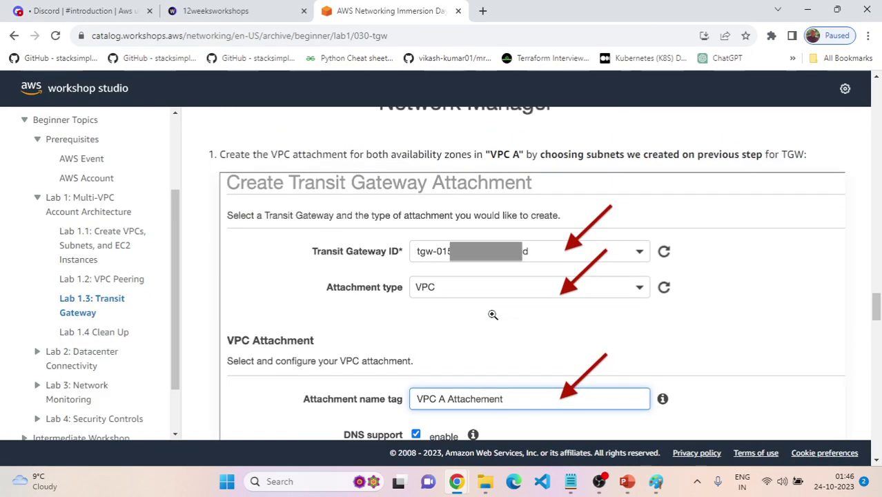
{"action": "key", "text": "alt+Tab"}
{"action": "key", "text": "alt+Tab"}
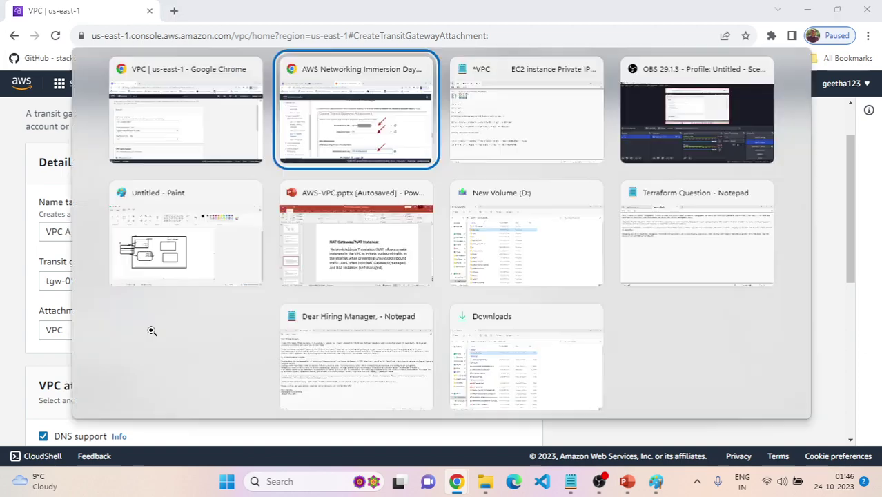
{"action": "scroll", "coordinate": [398, 313], "scroll_direction": "down", "scroll_amount": 4}
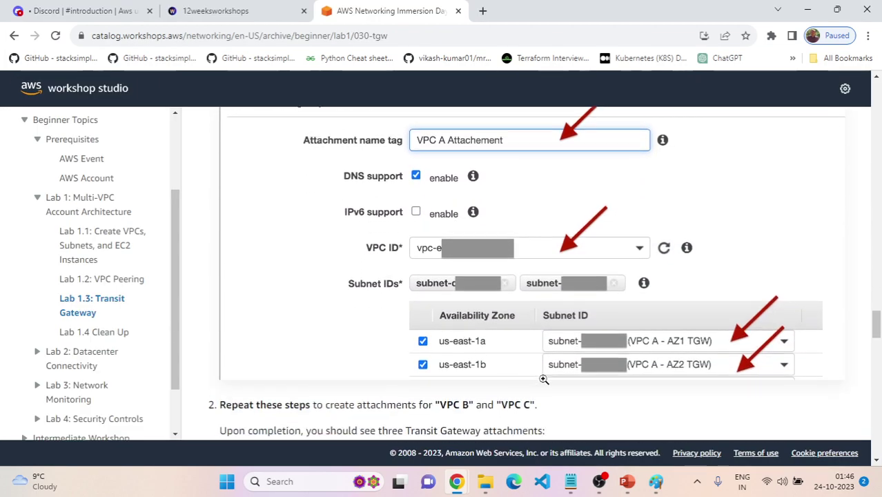
{"action": "key", "text": "alt+Tab"}
{"action": "scroll", "coordinate": [386, 360], "scroll_direction": "down", "scroll_amount": 2}
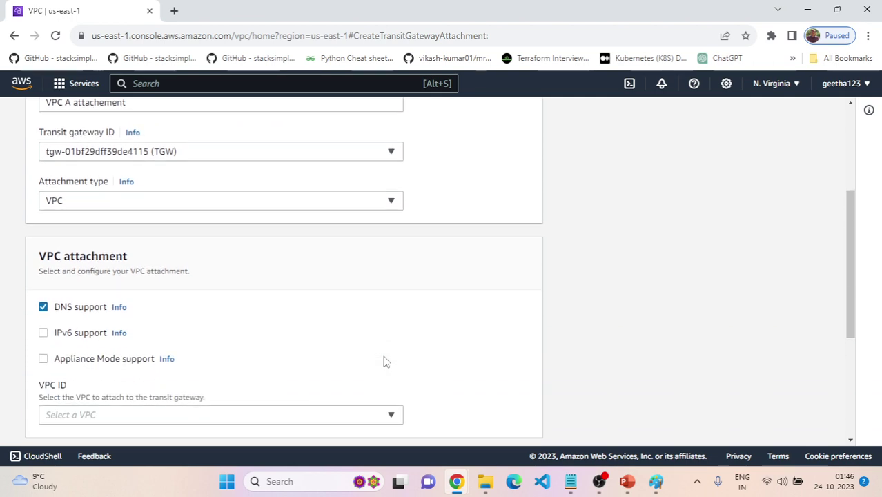
{"action": "scroll", "coordinate": [386, 360], "scroll_direction": "down", "scroll_amount": 4}
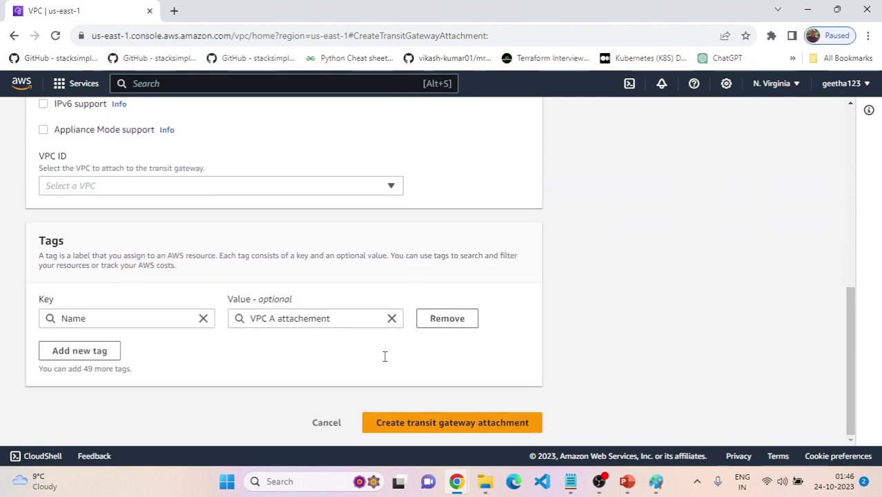
{"action": "scroll", "coordinate": [385, 359], "scroll_direction": "up", "scroll_amount": 1}
{"action": "scroll", "coordinate": [386, 360], "scroll_direction": "down", "scroll_amount": 1}
{"action": "scroll", "coordinate": [385, 360], "scroll_direction": "up", "scroll_amount": 7}
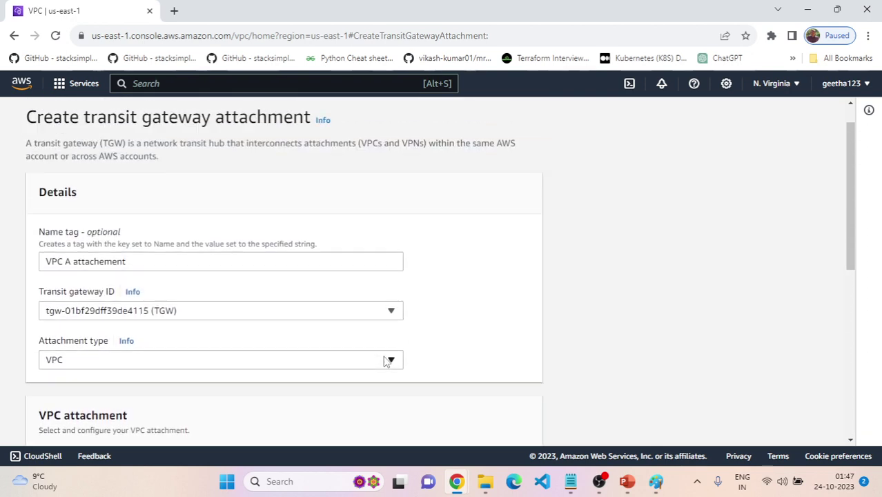
{"action": "scroll", "coordinate": [387, 363], "scroll_direction": "up", "scroll_amount": 1}
Review the guide's transit gateway subnets, section 2.3 and the sample VPC A attachment's VPC ID and subnet settings against the console form
{"action": "key", "text": "alt+Tab"}
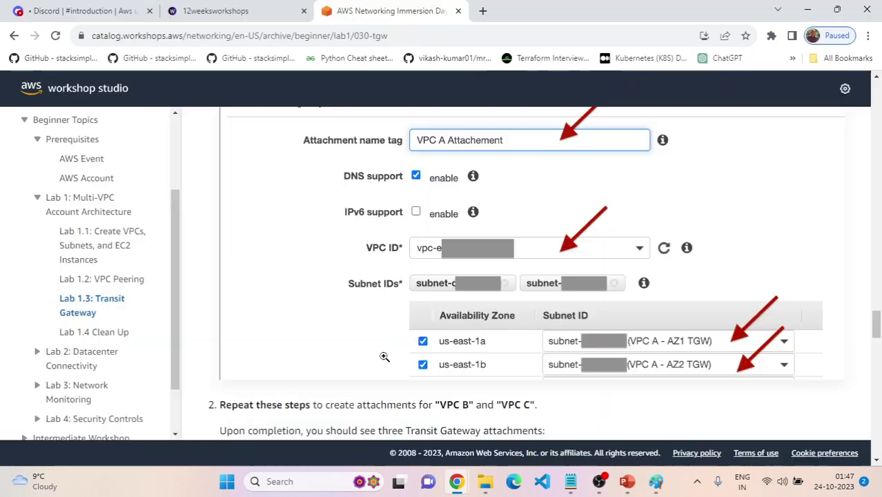
{"action": "scroll", "coordinate": [604, 366], "scroll_direction": "up", "scroll_amount": 3}
{"action": "scroll", "coordinate": [597, 367], "scroll_direction": "up", "scroll_amount": 1}
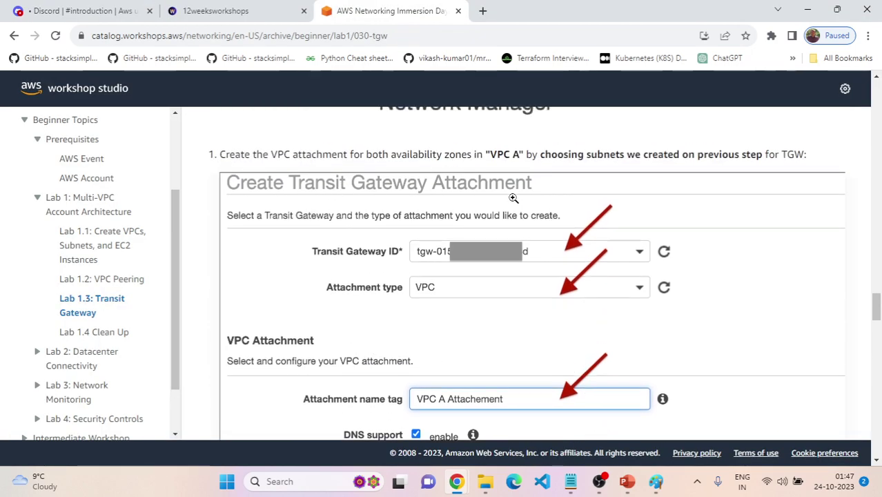
{"action": "scroll", "coordinate": [414, 253], "scroll_direction": "up", "scroll_amount": 12}
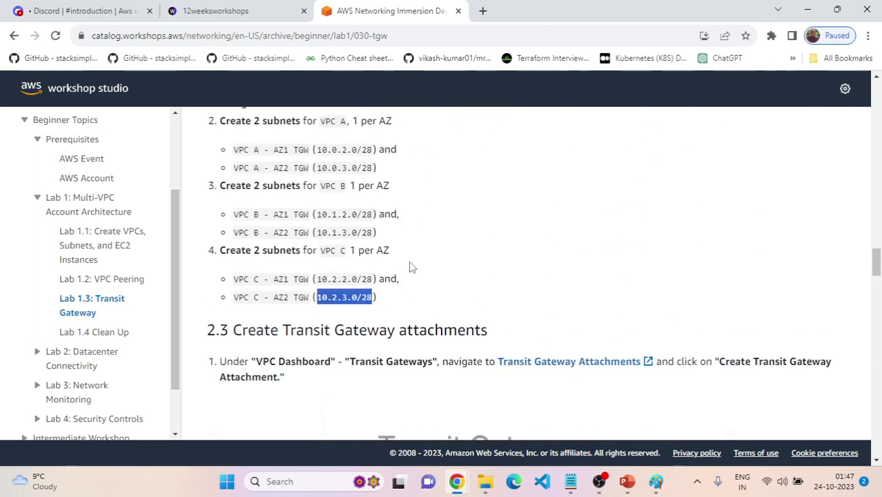
{"action": "scroll", "coordinate": [366, 275], "scroll_direction": "down", "scroll_amount": 2}
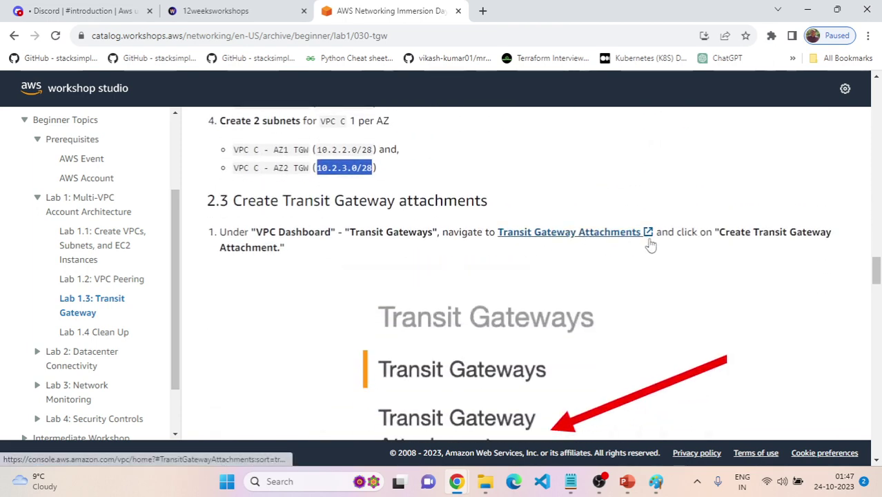
{"action": "scroll", "coordinate": [449, 304], "scroll_direction": "down", "scroll_amount": 3}
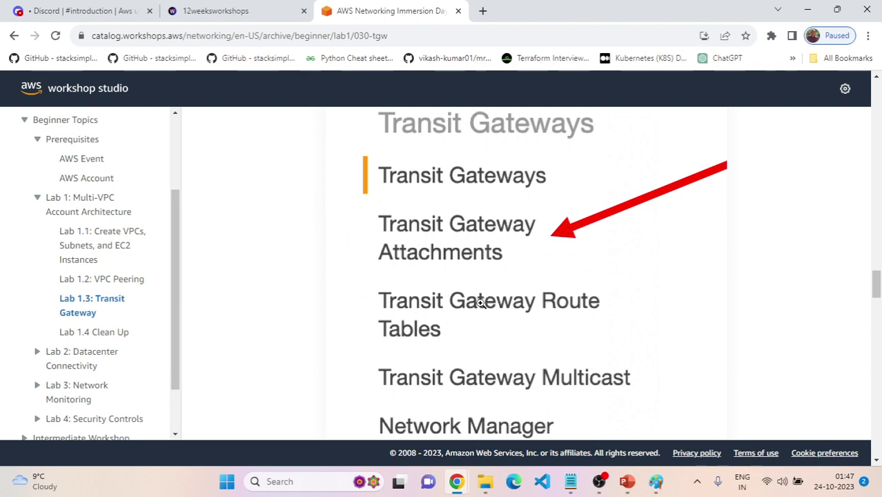
{"action": "scroll", "coordinate": [481, 302], "scroll_direction": "down", "scroll_amount": 5}
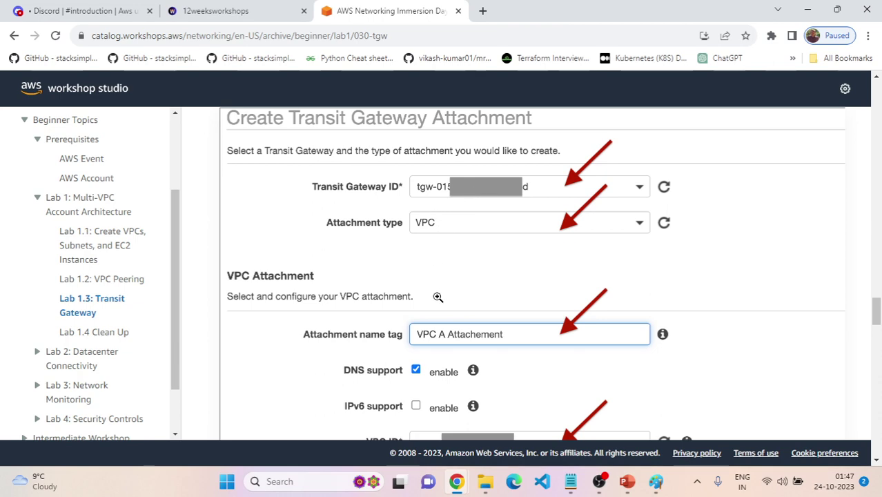
{"action": "scroll", "coordinate": [427, 286], "scroll_direction": "down", "scroll_amount": 1}
{"action": "scroll", "coordinate": [475, 286], "scroll_direction": "down", "scroll_amount": 1}
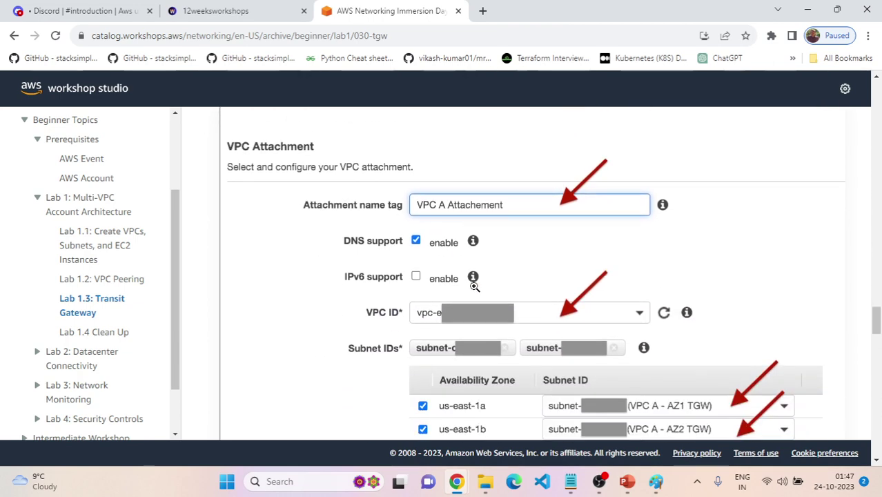
{"action": "key", "text": "alt+Tab"}
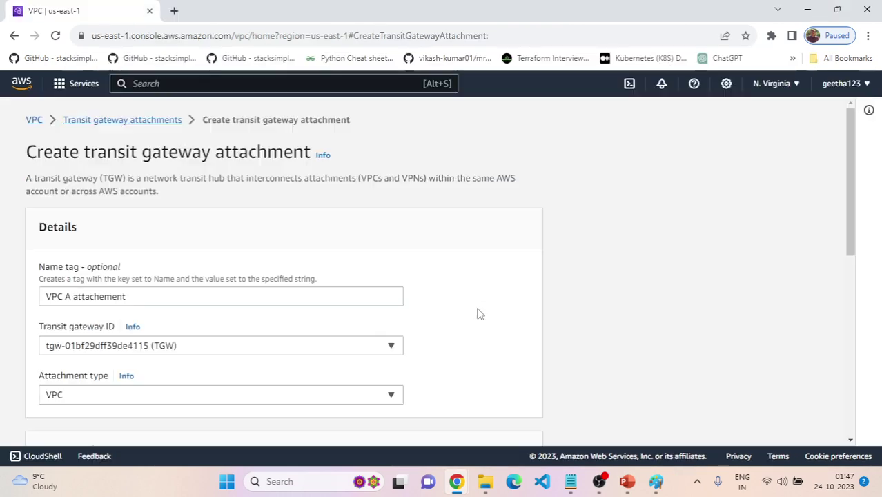
{"action": "scroll", "coordinate": [397, 304], "scroll_direction": "down", "scroll_amount": 3}
{"action": "key", "text": "alt+Tab"}
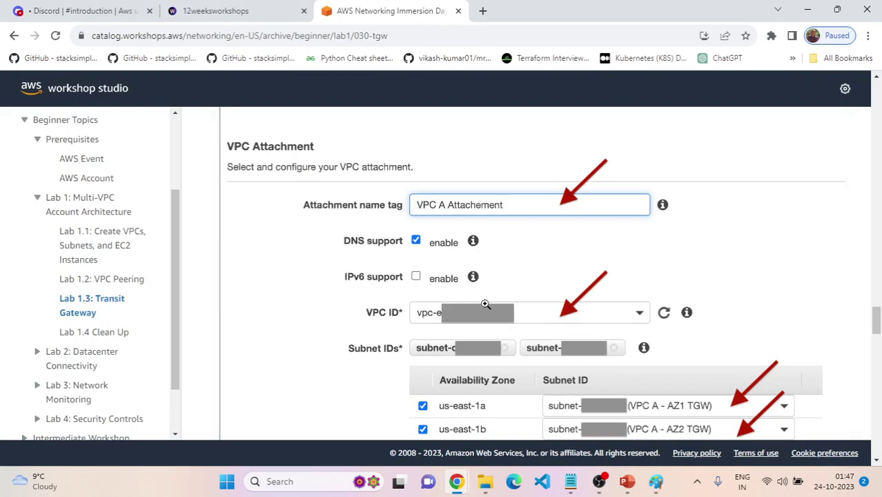
{"action": "scroll", "coordinate": [499, 298], "scroll_direction": "down", "scroll_amount": 1}
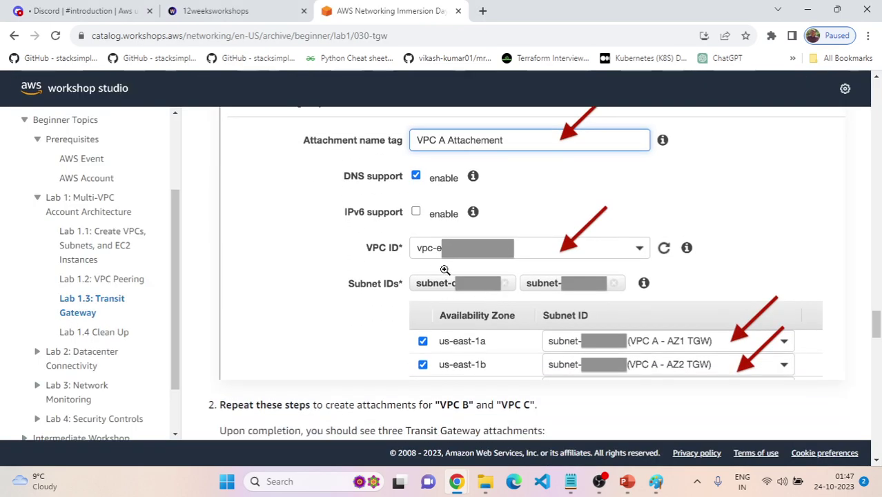
In the VPC console, select VPC A (10.0.0.0/16) as the VPC to attach and review the form down to its subnets
{"action": "key", "text": "alt+Tab"}
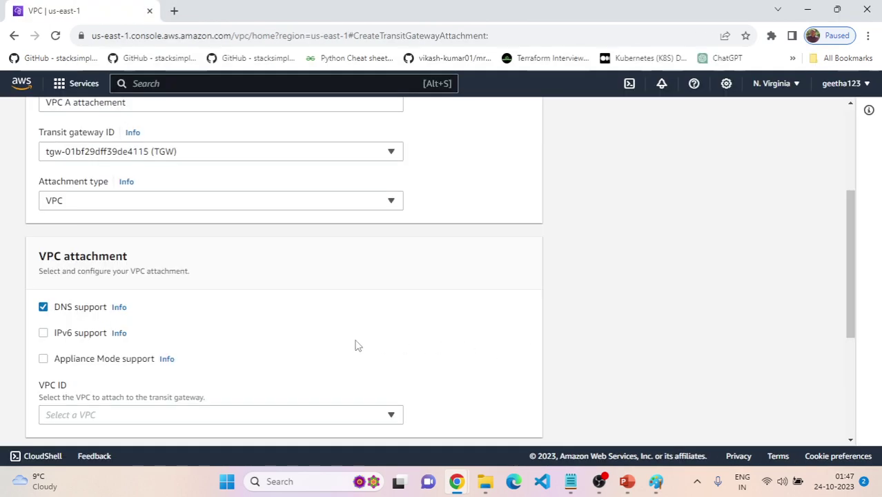
{"action": "scroll", "coordinate": [356, 345], "scroll_direction": "down", "scroll_amount": 3}
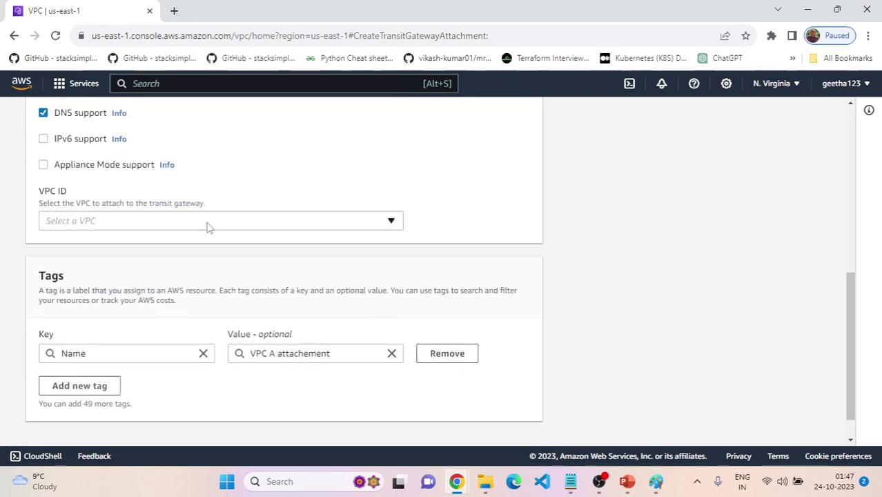
{"action": "left_click", "coordinate": [209, 222]}
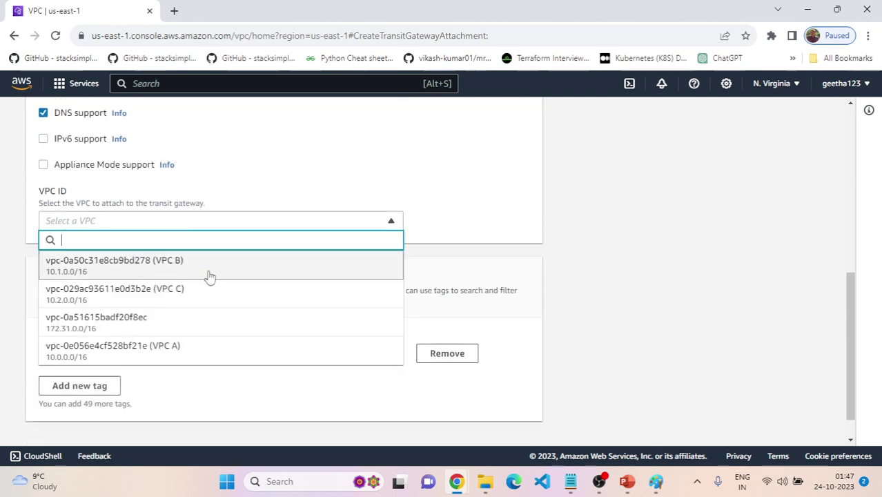
{"action": "left_click", "coordinate": [195, 352]}
{"action": "scroll", "coordinate": [312, 314], "scroll_direction": "up", "scroll_amount": 3}
{"action": "scroll", "coordinate": [311, 314], "scroll_direction": "up", "scroll_amount": 2}
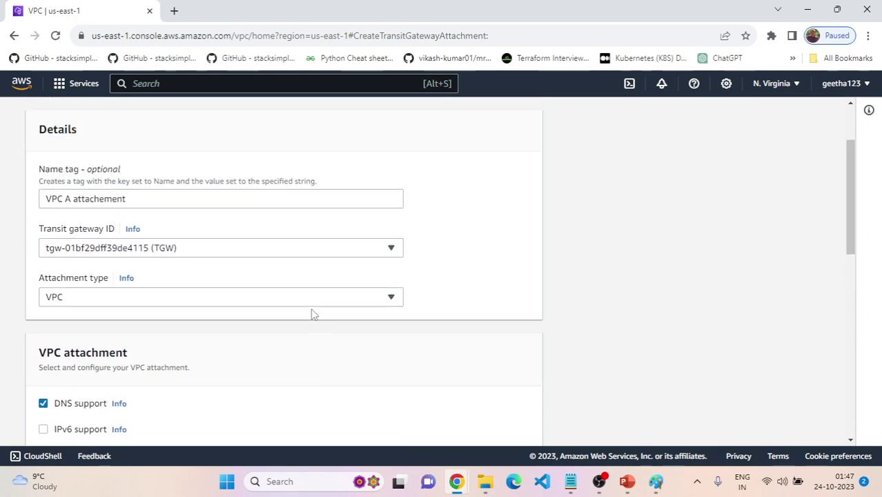
{"action": "scroll", "coordinate": [311, 314], "scroll_direction": "down", "scroll_amount": 5}
{"action": "scroll", "coordinate": [312, 315], "scroll_direction": "down", "scroll_amount": 2}
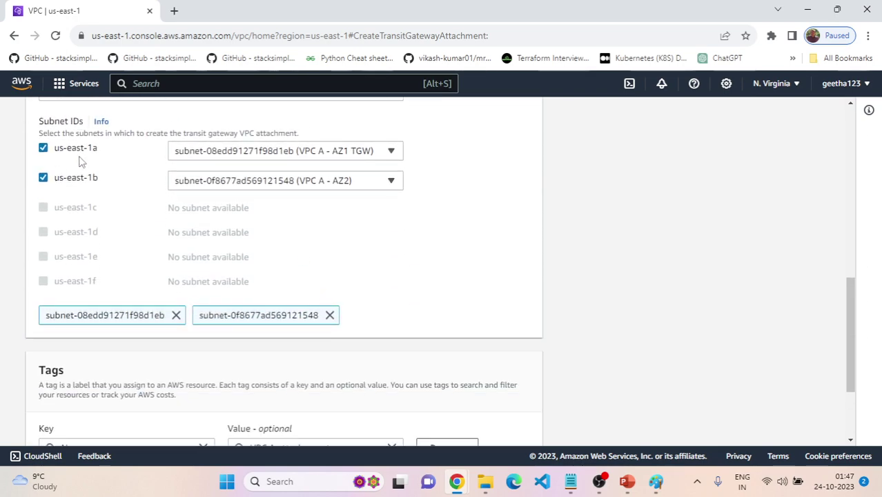
Check the guide's subnet choices and expected attachments list, then create the VPC A transit gateway attachment in the console
{"action": "key", "text": "alt+Tab"}
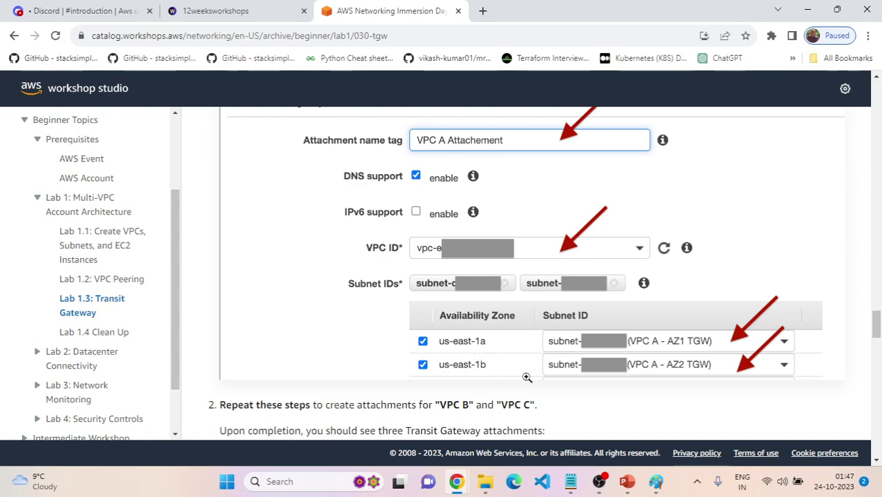
{"action": "key", "text": "alt+Tab"}
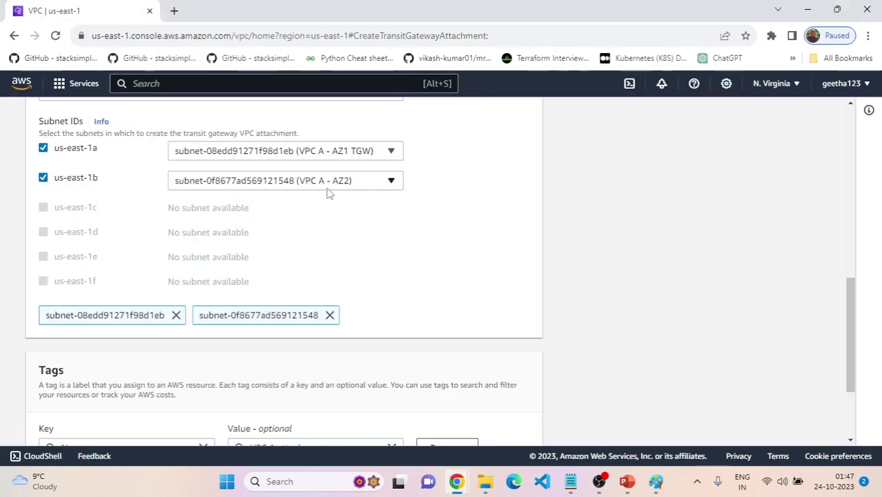
{"action": "scroll", "coordinate": [455, 290], "scroll_direction": "down", "scroll_amount": 3}
{"action": "key", "text": "alt+Tab"}
{"action": "scroll", "coordinate": [583, 315], "scroll_direction": "down", "scroll_amount": 2}
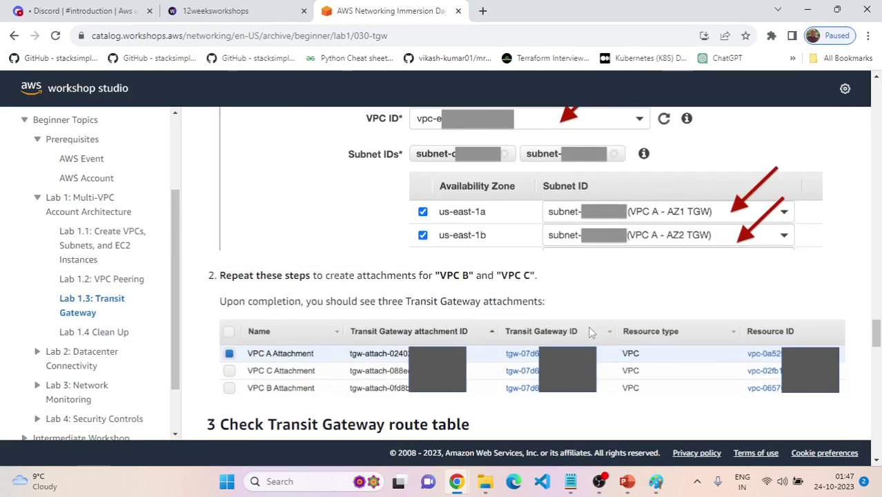
{"action": "scroll", "coordinate": [590, 333], "scroll_direction": "down", "scroll_amount": 1}
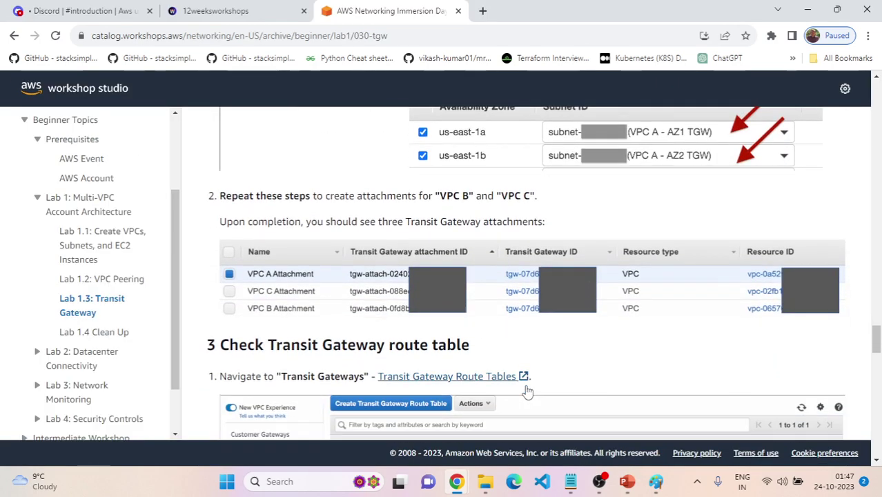
{"action": "scroll", "coordinate": [526, 388], "scroll_direction": "down", "scroll_amount": 2}
{"action": "scroll", "coordinate": [636, 314], "scroll_direction": "up", "scroll_amount": 2}
{"action": "key", "text": "alt+Tab"}
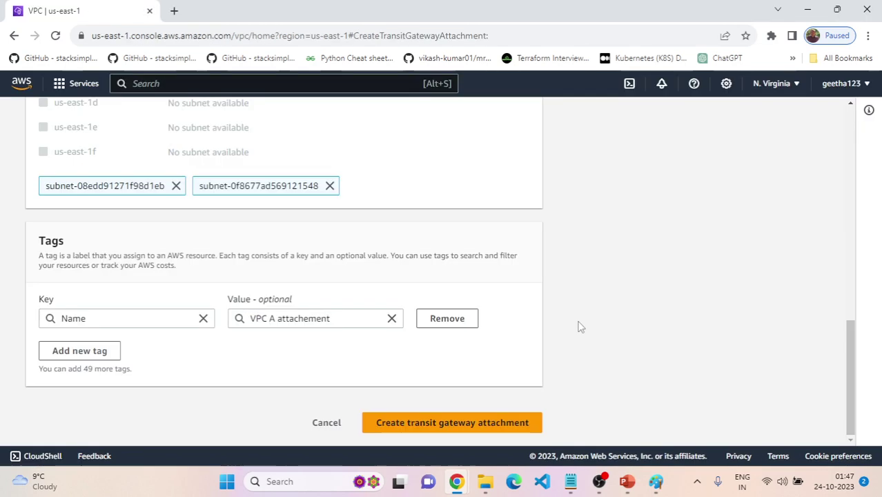
{"action": "left_click", "coordinate": [512, 431]}
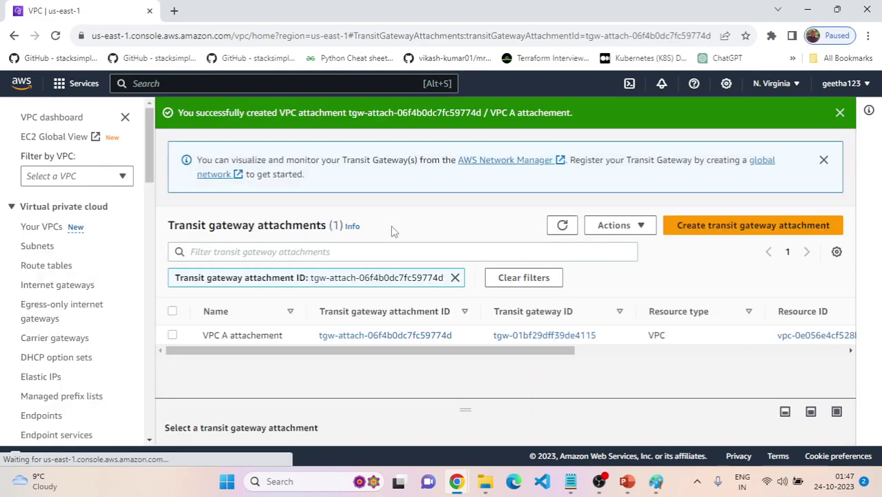
Start another transit gateway attachment, name it "VPC B Attchament" and choose the transit gateway TGW
{"action": "left_click", "coordinate": [736, 233]}
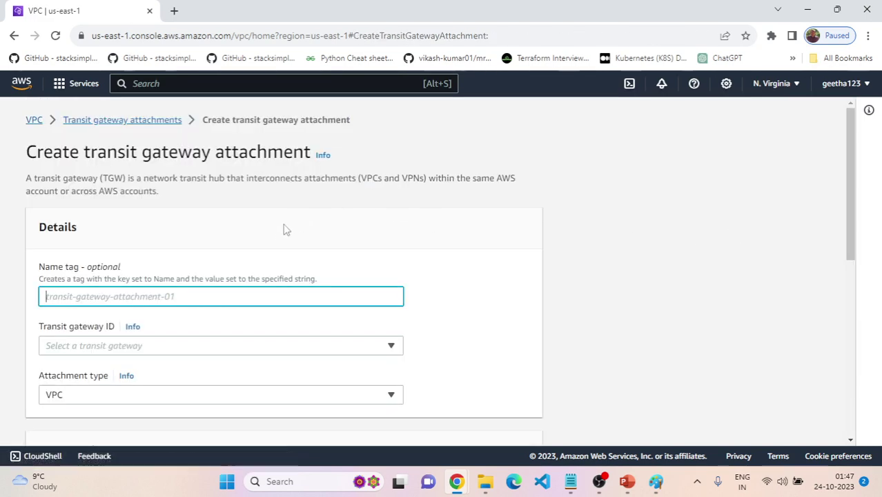
{"action": "scroll", "coordinate": [278, 233], "scroll_direction": "down", "scroll_amount": 1}
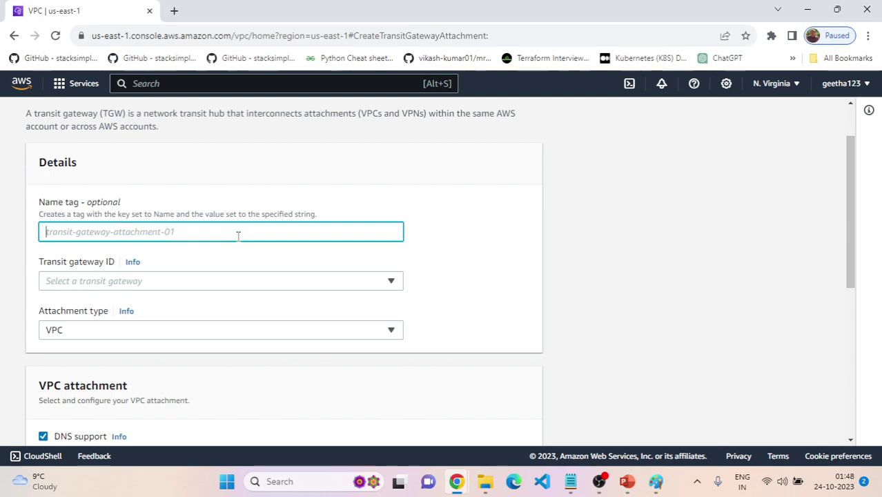
{"action": "key", "text": "alt+Tab"}
{"action": "scroll", "coordinate": [446, 247], "scroll_direction": "up", "scroll_amount": 4}
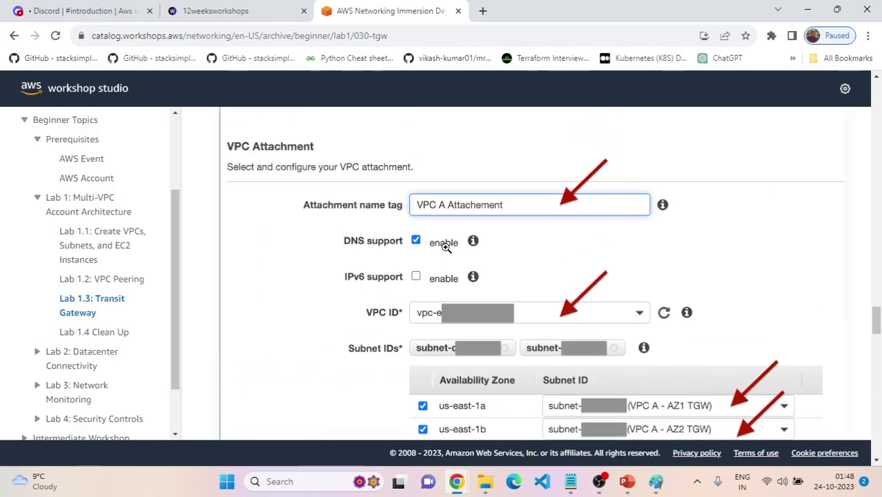
{"action": "key", "text": "alt+Tab"}
{"action": "type", "text": "V"}
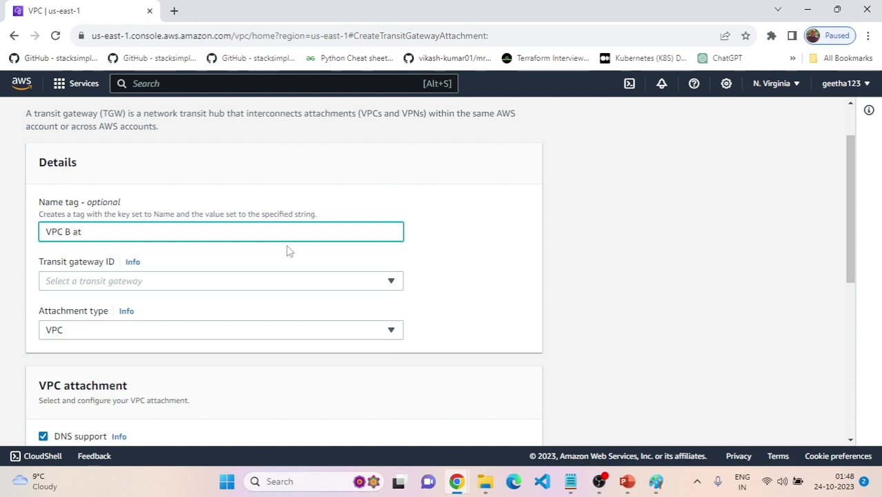
{"action": "type", "text": "PC B Attchament"}
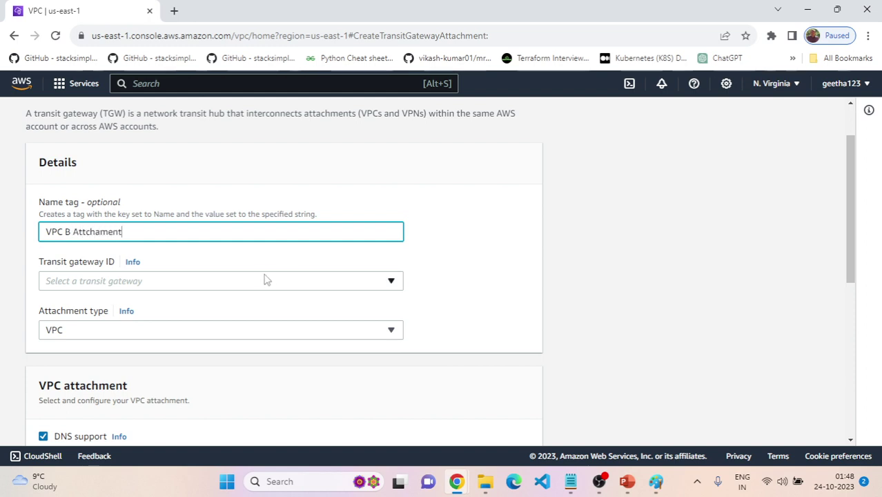
{"action": "left_click", "coordinate": [266, 281]}
{"action": "left_click", "coordinate": [249, 321]}
{"action": "scroll", "coordinate": [289, 311], "scroll_direction": "down", "scroll_amount": 2}
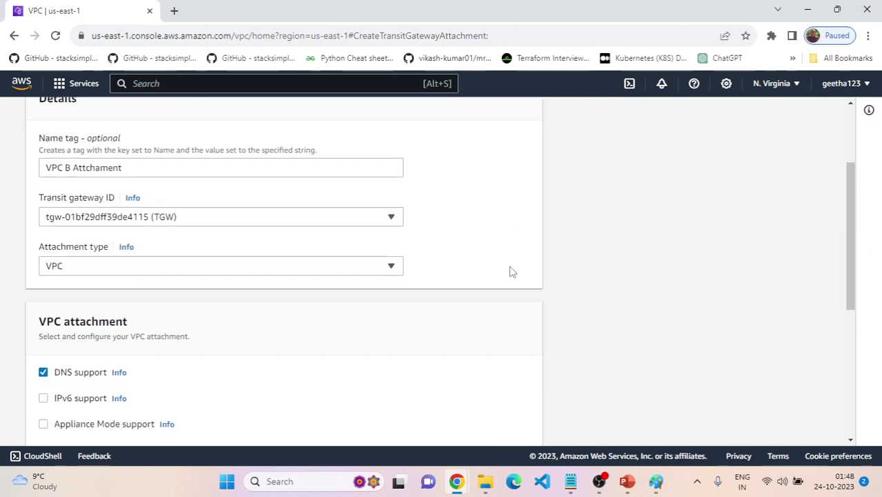
Select VPC B (10.1.0.0/16) as the VPC to attach to the transit gateway
{"action": "scroll", "coordinate": [291, 290], "scroll_direction": "down", "scroll_amount": 2}
{"action": "left_click", "coordinate": [148, 290]}
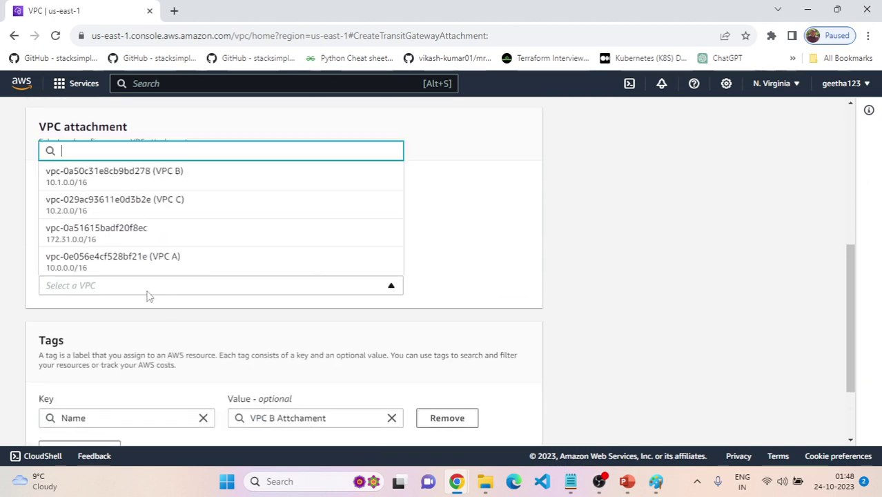
{"action": "left_click", "coordinate": [217, 178]}
{"action": "scroll", "coordinate": [473, 261], "scroll_direction": "down", "scroll_amount": 2}
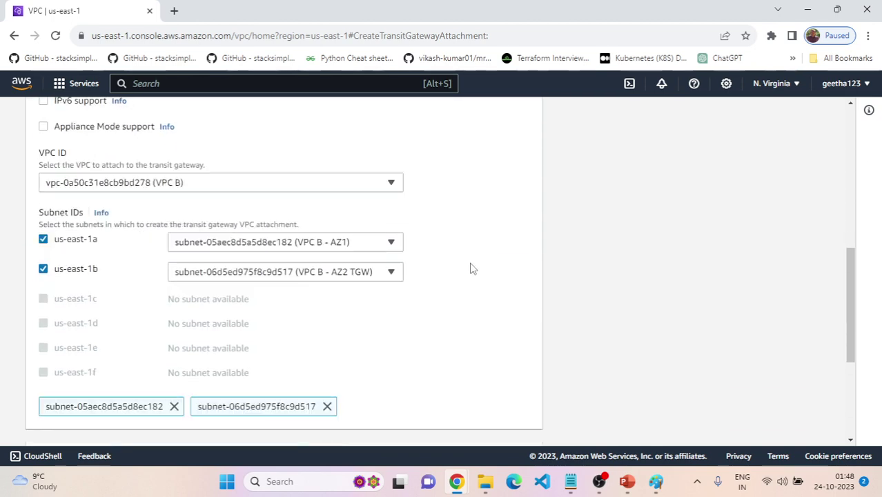
Create the VPC B transit gateway attachment with the preselected us-east-1a and us-east-1b subnets
{"action": "scroll", "coordinate": [331, 309], "scroll_direction": "down", "scroll_amount": 3}
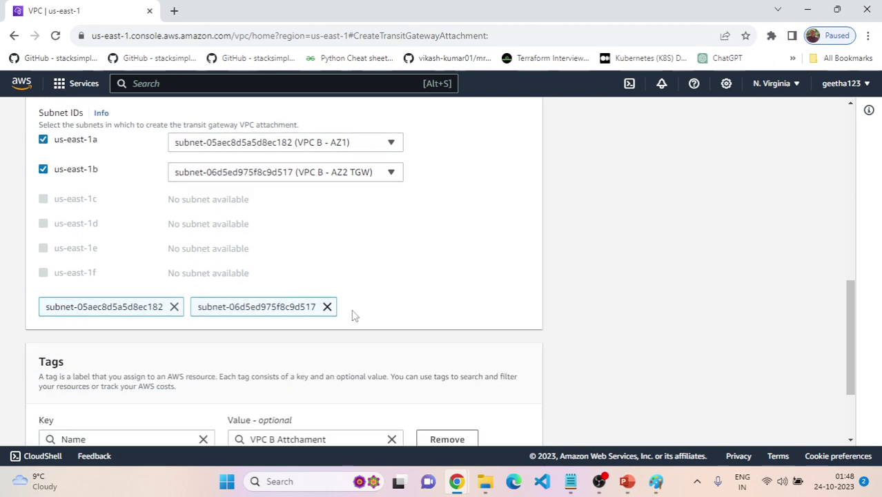
{"action": "left_click", "coordinate": [460, 421]}
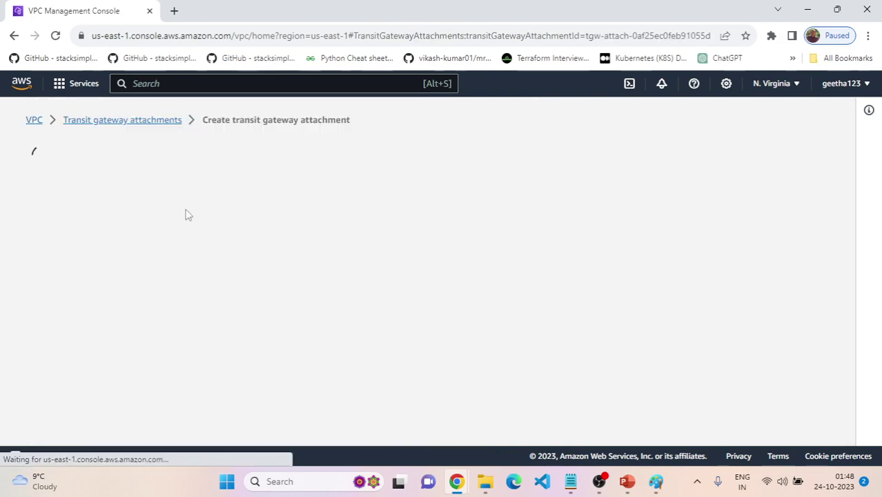
Start another transit gateway attachment, name it "VPC C attachements" and choose the existing transit gateway
{"action": "left_click", "coordinate": [754, 232]}
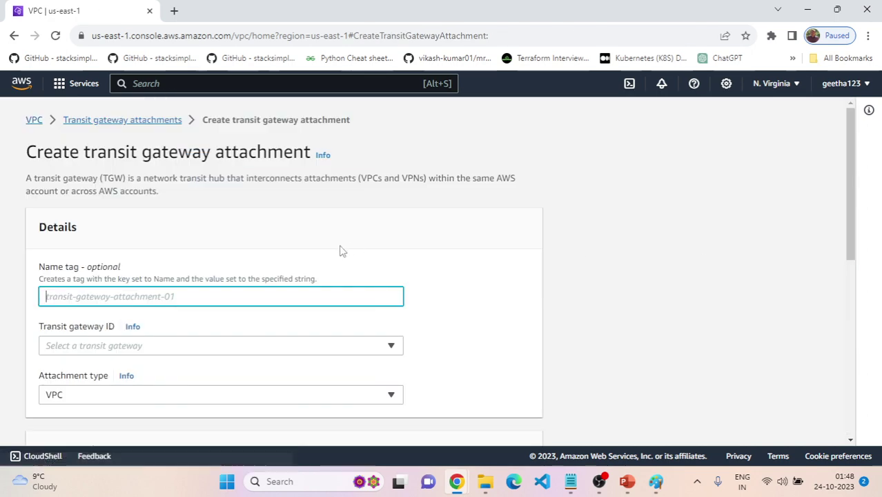
{"action": "scroll", "coordinate": [231, 270], "scroll_direction": "down", "scroll_amount": 1}
{"action": "type", "text": "VPC C"}
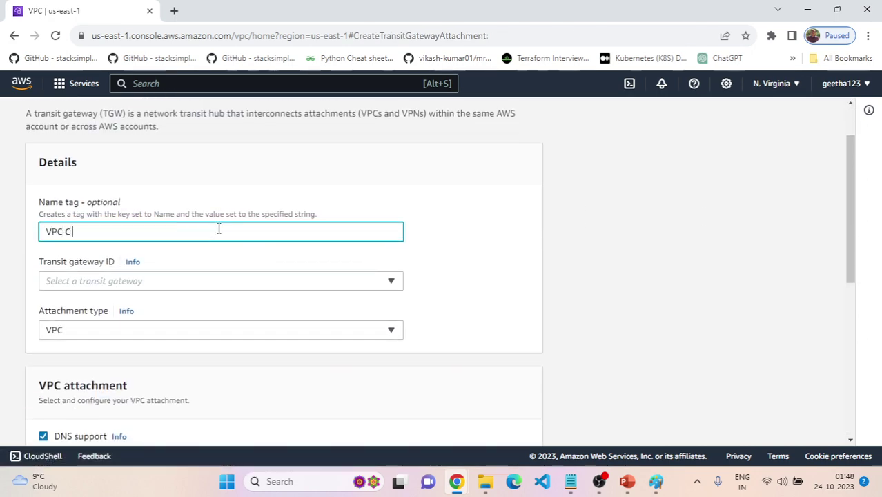
{"action": "type", "text": " attachement"}
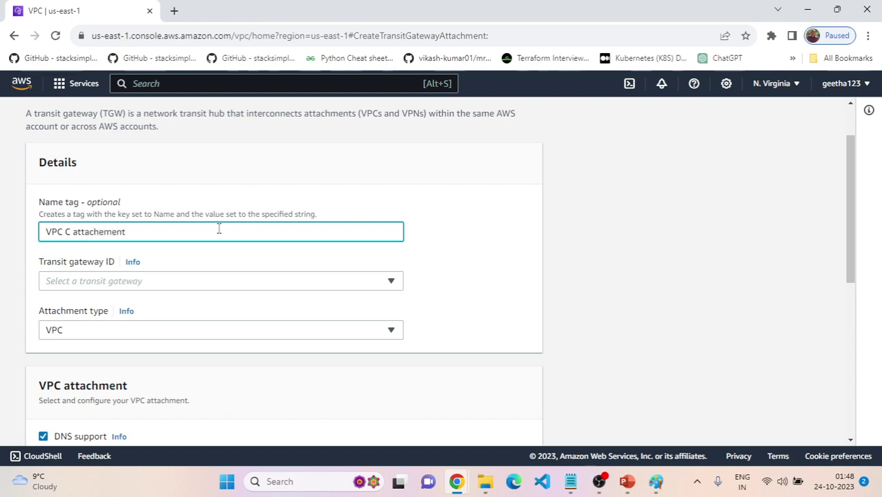
{"action": "scroll", "coordinate": [228, 238], "scroll_direction": "down", "scroll_amount": 1}
{"action": "left_click", "coordinate": [191, 220]}
{"action": "left_click", "coordinate": [185, 261]}
Dismiss the message notification and select VPC C (10.2.0.0/16) as the VPC to attach
{"action": "scroll", "coordinate": [208, 276], "scroll_direction": "down", "scroll_amount": 3}
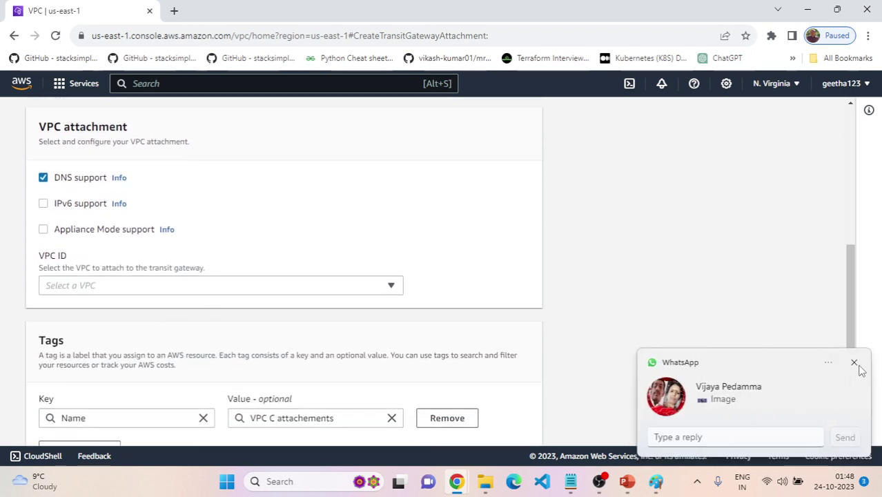
{"action": "left_click", "coordinate": [854, 362]}
{"action": "left_click", "coordinate": [206, 291]}
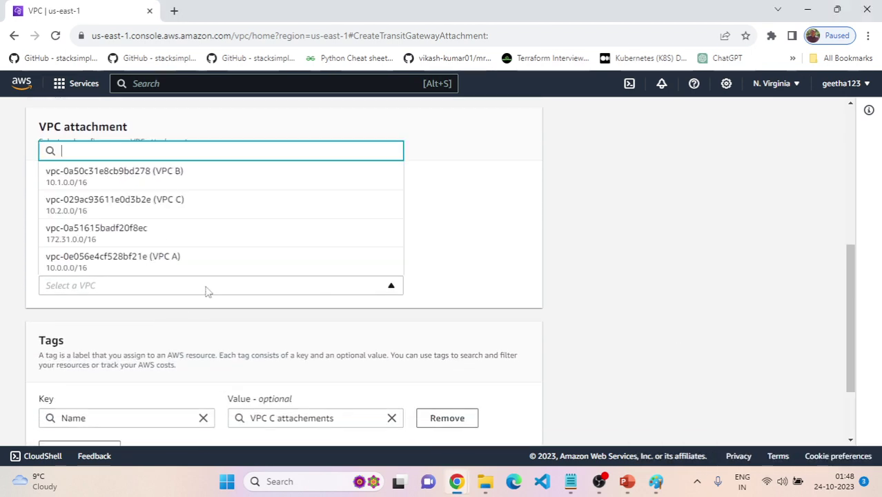
{"action": "left_click", "coordinate": [181, 203]}
Review the VPC C subnets for us-east-1a and us-east-1b, then create the transit gateway attachment
{"action": "scroll", "coordinate": [423, 314], "scroll_direction": "down", "scroll_amount": 3}
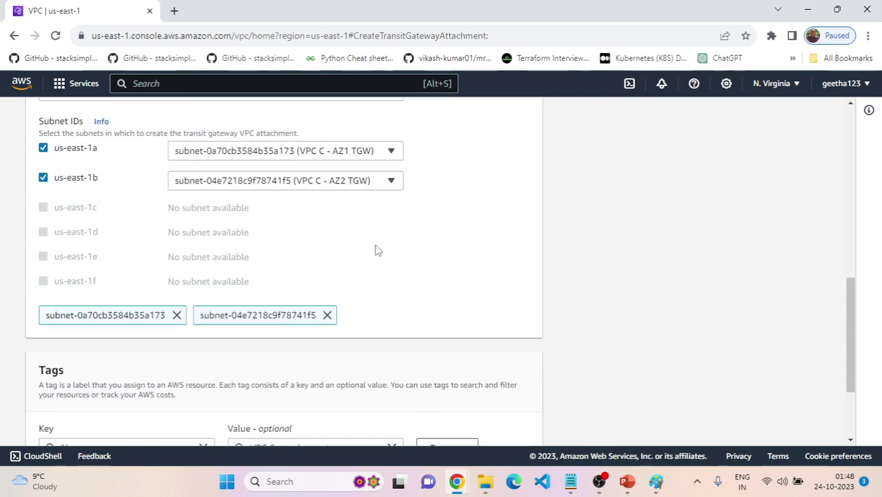
{"action": "scroll", "coordinate": [377, 250], "scroll_direction": "down", "scroll_amount": 2}
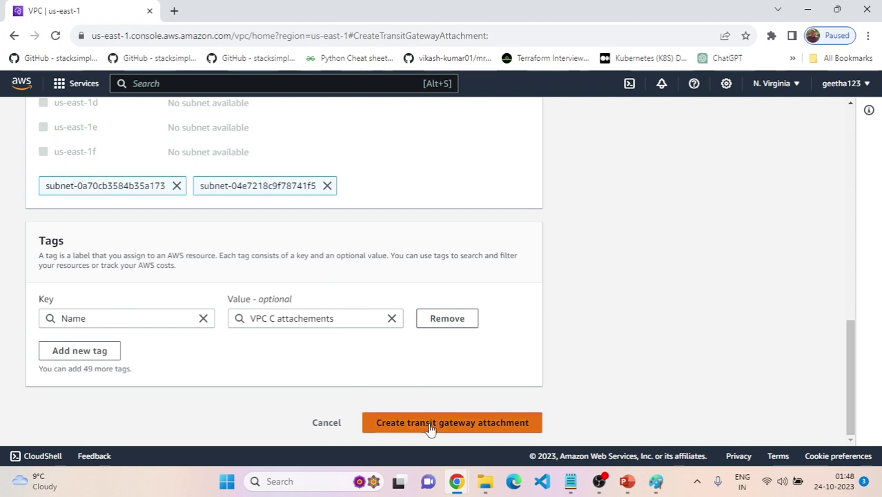
{"action": "scroll", "coordinate": [428, 428], "scroll_direction": "up", "scroll_amount": 2}
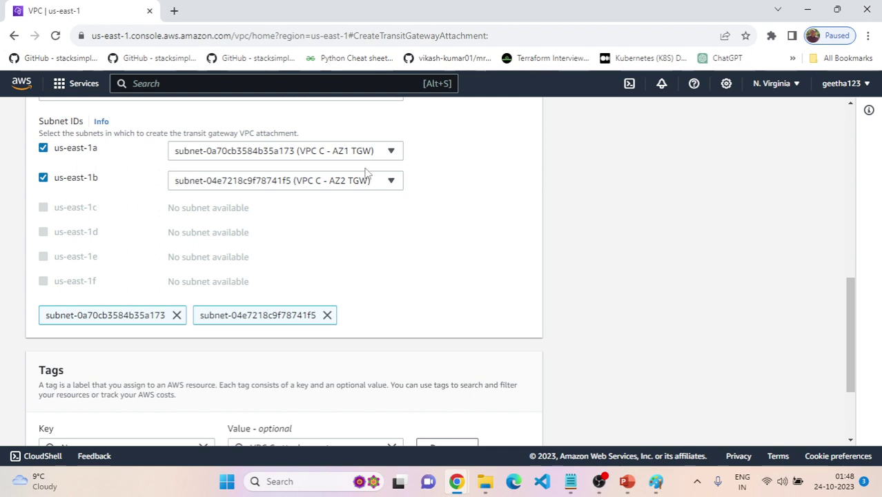
{"action": "scroll", "coordinate": [457, 357], "scroll_direction": "down", "scroll_amount": 2}
{"action": "left_click", "coordinate": [464, 420]}
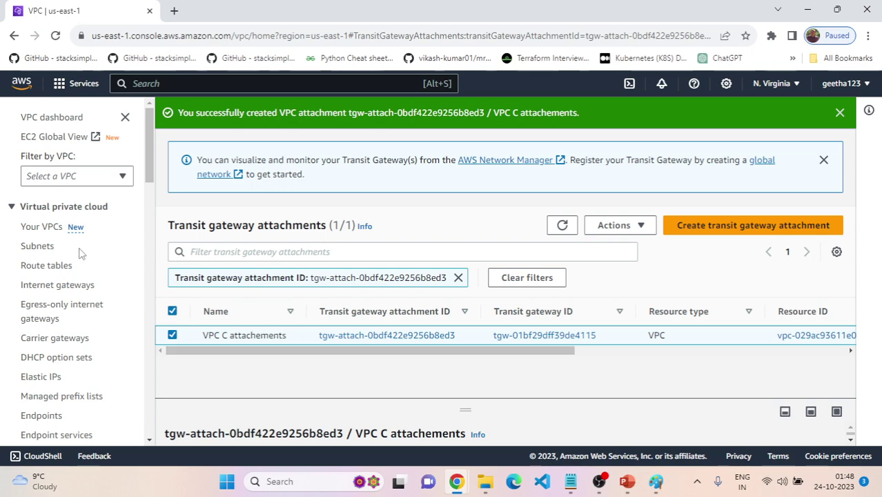
Reopen the transit gateway attachments list, enlarge its area above the details pane and refresh it
{"action": "scroll", "coordinate": [76, 307], "scroll_direction": "down", "scroll_amount": 4}
{"action": "scroll", "coordinate": [78, 309], "scroll_direction": "down", "scroll_amount": 10}
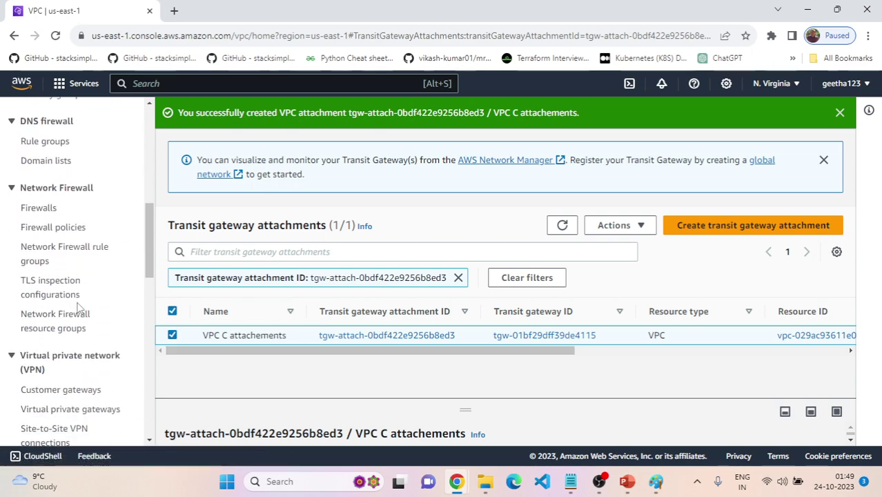
{"action": "scroll", "coordinate": [79, 309], "scroll_direction": "down", "scroll_amount": 3}
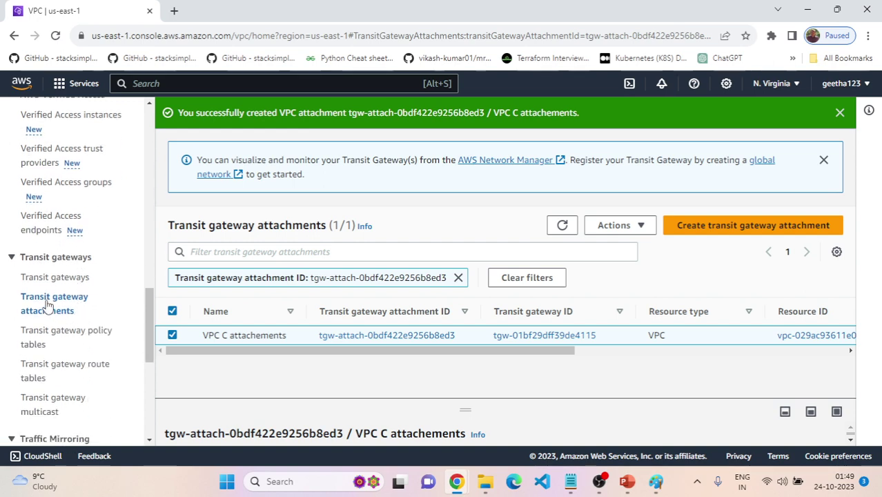
{"action": "left_click", "coordinate": [47, 304]}
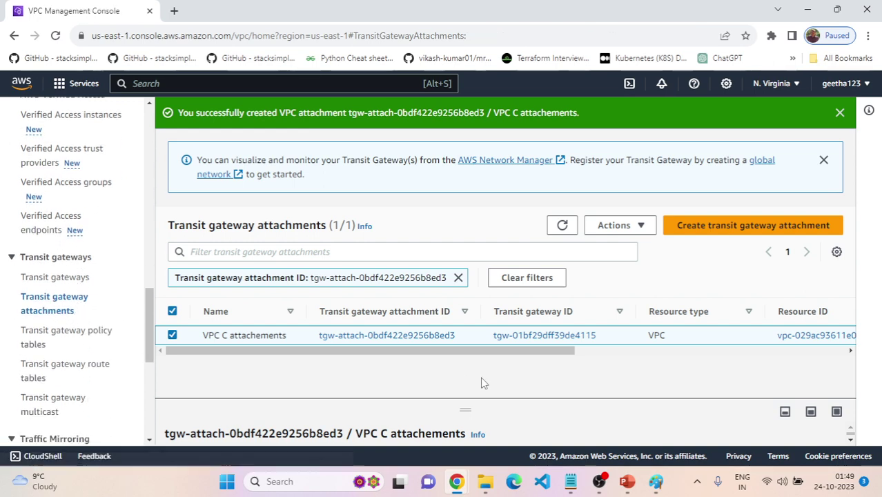
{"action": "left_click_drag", "start_coordinate": [465, 409], "coordinate": [464, 444]}
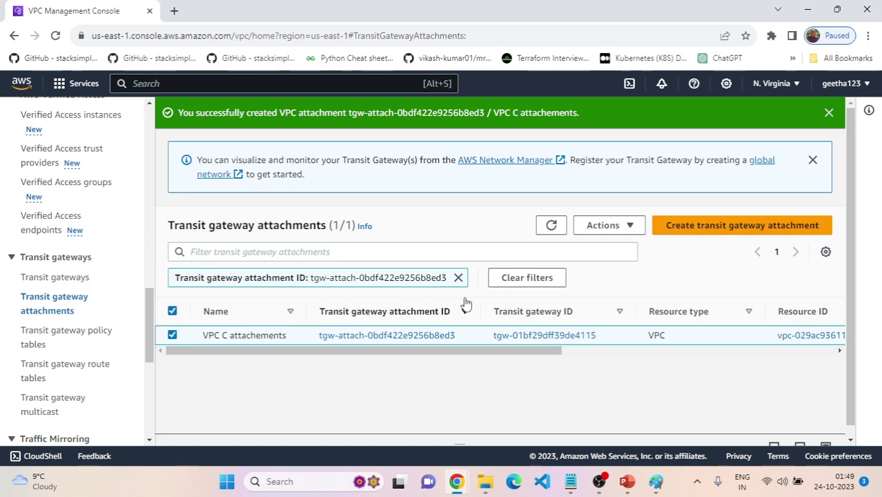
{"action": "left_click", "coordinate": [551, 225]}
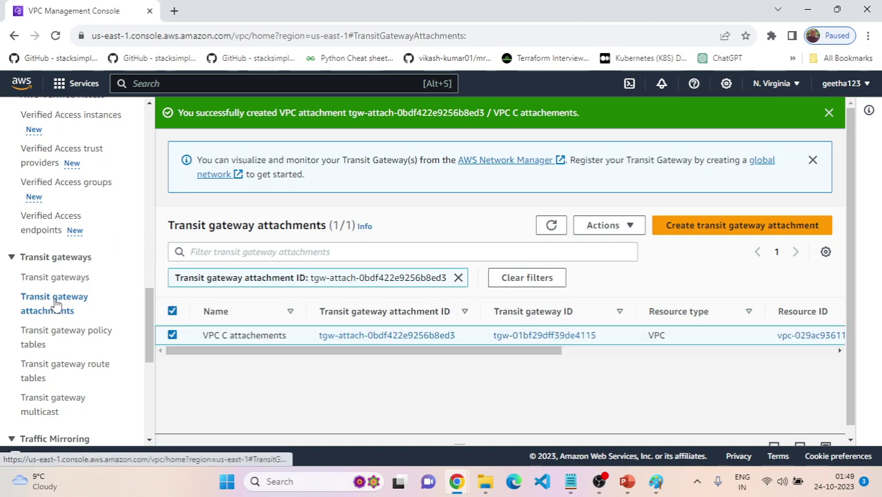
{"action": "scroll", "coordinate": [63, 318], "scroll_direction": "down", "scroll_amount": 1}
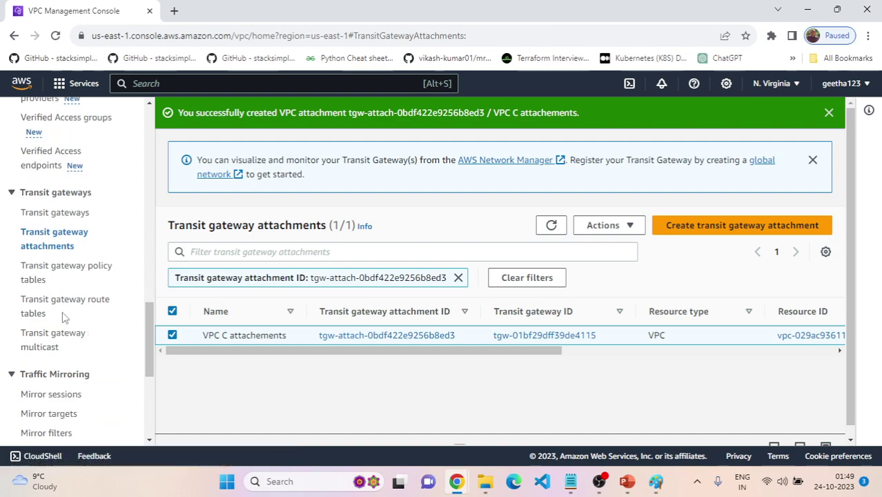
Switch to the workshop guide and check its instructions for the VPC B and VPC C attachments and the expected attachments list
{"action": "key", "text": "alt+Tab"}
{"action": "scroll", "coordinate": [402, 276], "scroll_direction": "down", "scroll_amount": 6}
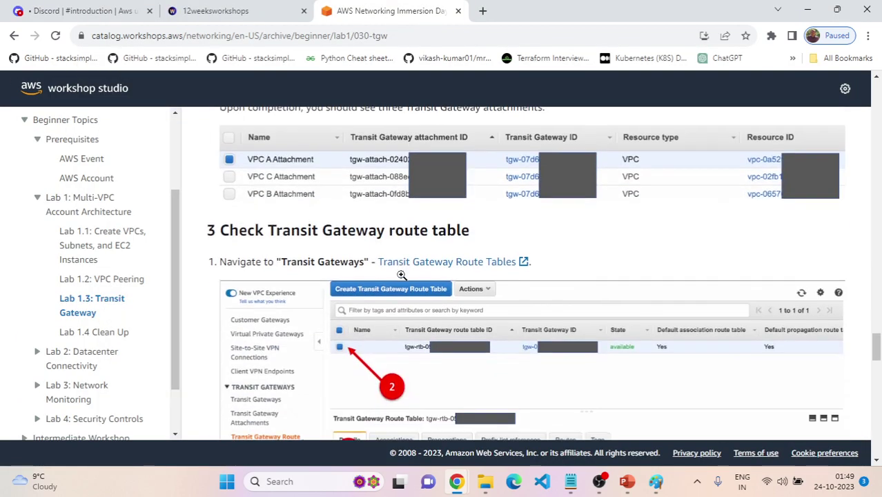
{"action": "scroll", "coordinate": [384, 278], "scroll_direction": "up", "scroll_amount": 10}
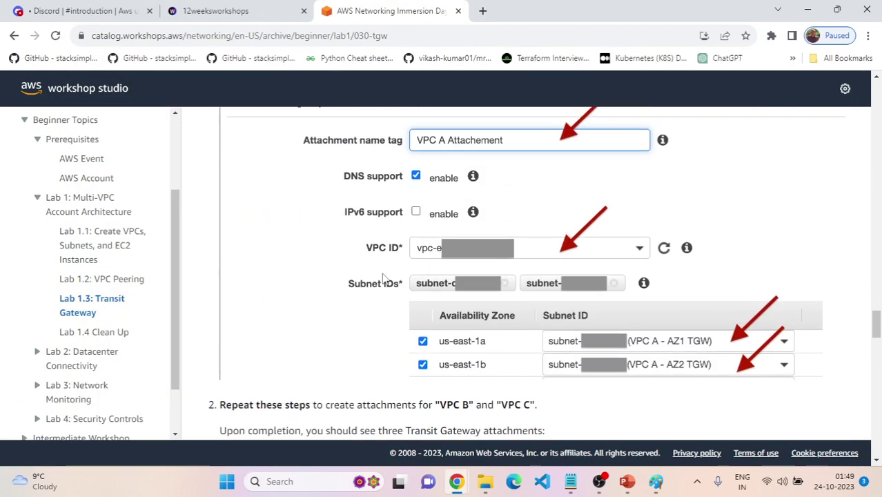
{"action": "scroll", "coordinate": [385, 279], "scroll_direction": "up", "scroll_amount": 3}
{"action": "scroll", "coordinate": [384, 278], "scroll_direction": "down", "scroll_amount": 10}
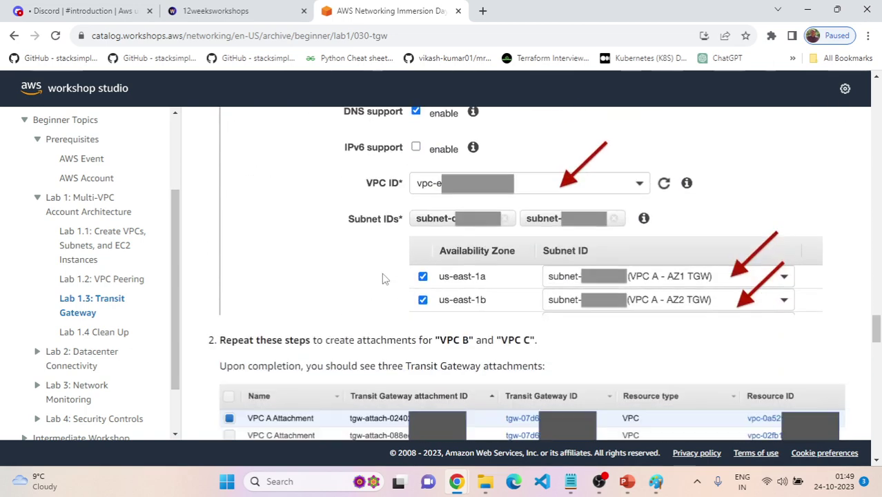
{"action": "left_click_drag", "start_coordinate": [237, 147], "coordinate": [513, 150]}
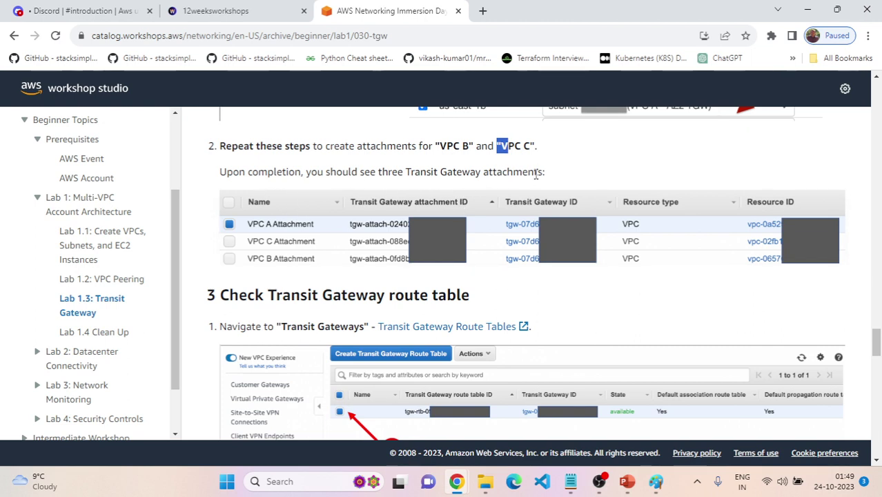
Back in the VPC console, reload the transit gateway attachments and remove the attachment ID filter to list them all
{"action": "key", "text": "alt+Tab"}
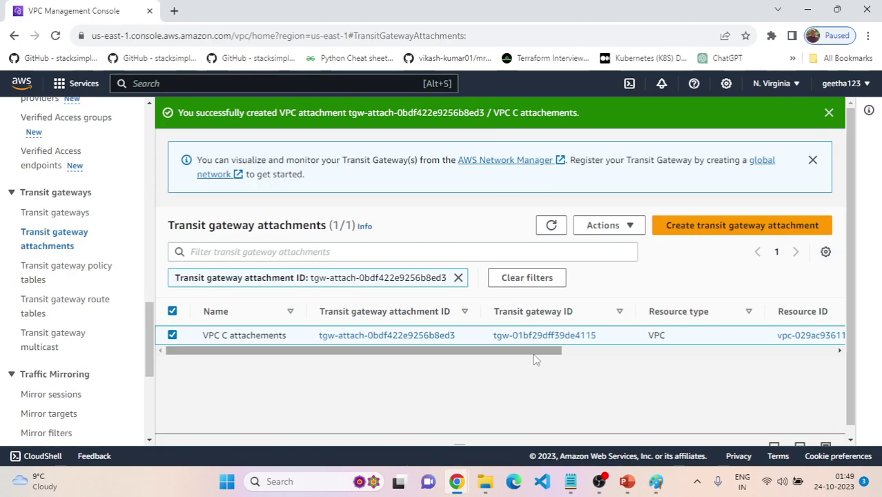
{"action": "left_click", "coordinate": [551, 226]}
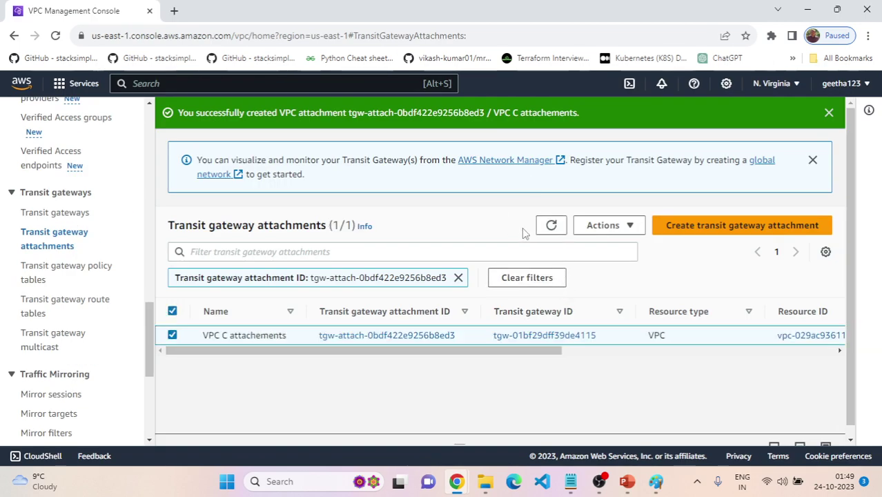
{"action": "left_click", "coordinate": [57, 278]}
{"action": "left_click", "coordinate": [61, 239]}
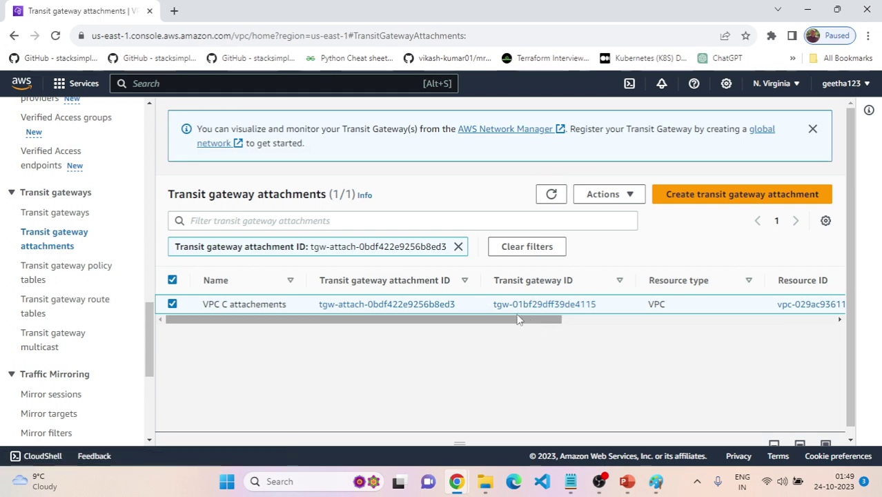
{"action": "left_click", "coordinate": [458, 248]}
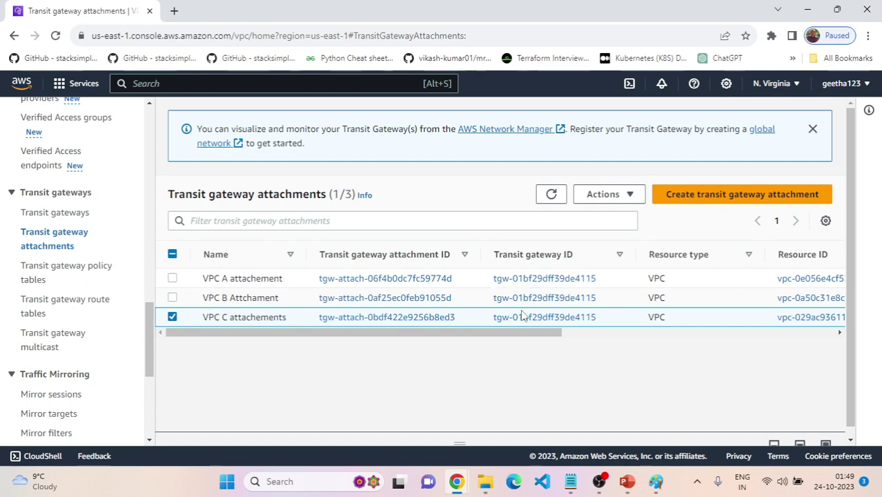
Read the guide's section on checking the transit gateway route table, then list the route tables in the console and select the only one
{"action": "key", "text": "alt+Tab"}
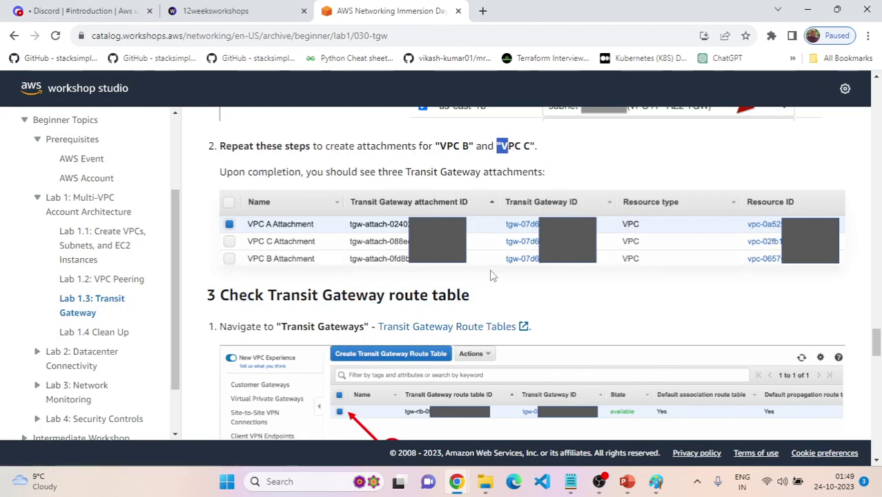
{"action": "scroll", "coordinate": [483, 265], "scroll_direction": "down", "scroll_amount": 1}
{"action": "scroll", "coordinate": [534, 266], "scroll_direction": "down", "scroll_amount": 1}
{"action": "scroll", "coordinate": [462, 298], "scroll_direction": "down", "scroll_amount": 1}
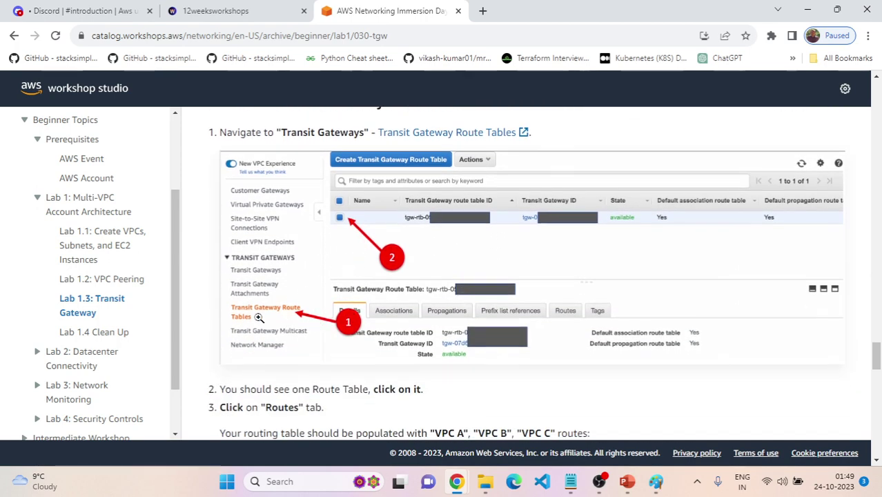
{"action": "key", "text": "alt+Tab"}
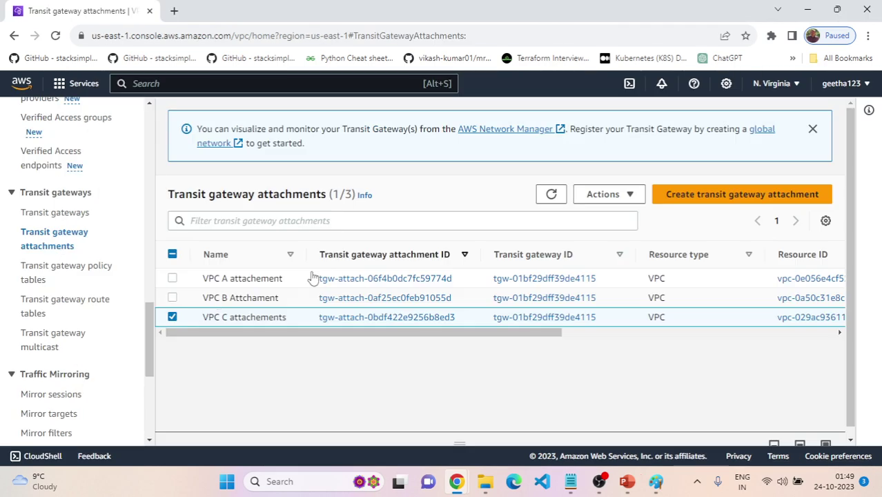
{"action": "left_click", "coordinate": [62, 311]}
{"action": "left_click", "coordinate": [173, 201]}
Check the guide's expected routes for VPC A, VPC B and VPC C, then open the transit gateway route table's details in the console
{"action": "key", "text": "alt+Tab"}
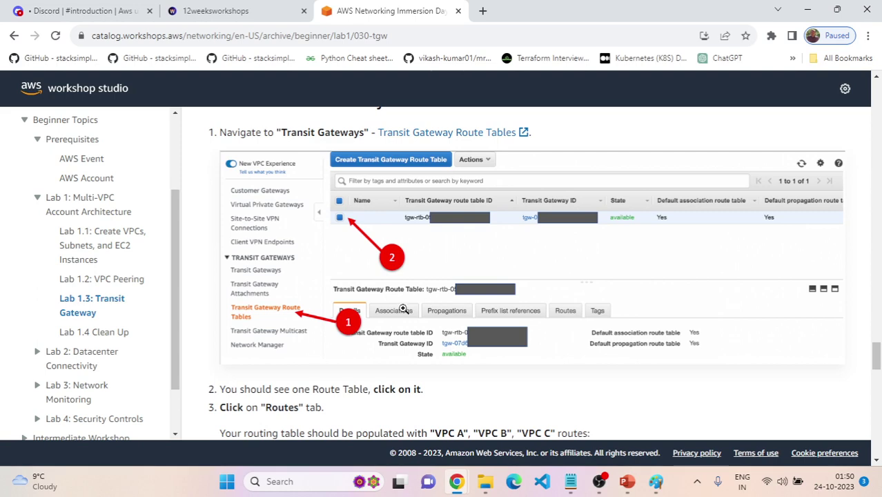
{"action": "scroll", "coordinate": [401, 304], "scroll_direction": "down", "scroll_amount": 4}
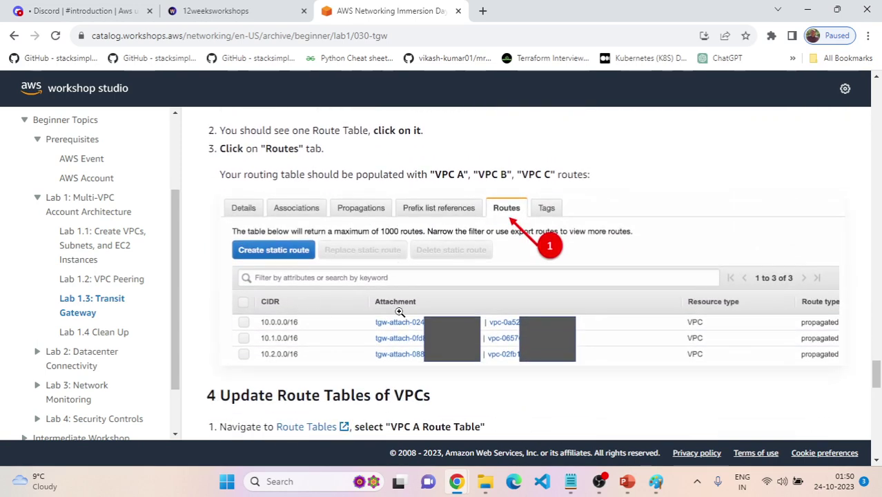
{"action": "scroll", "coordinate": [323, 203], "scroll_direction": "up", "scroll_amount": 1}
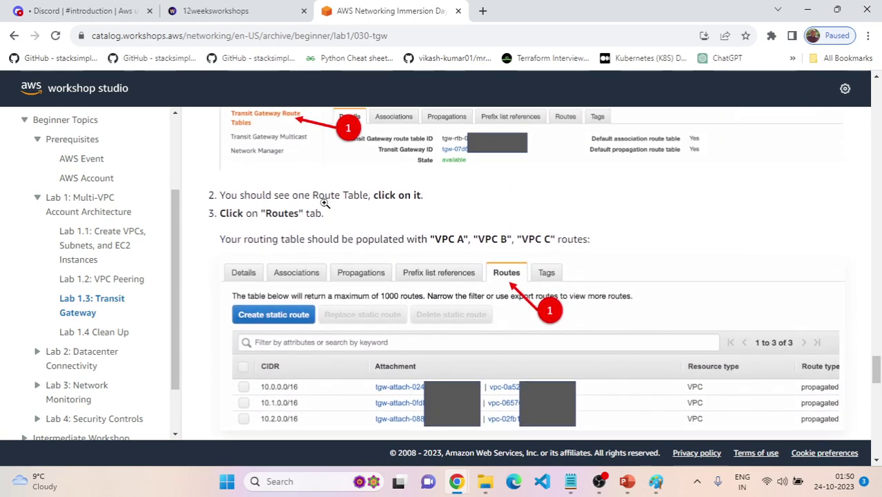
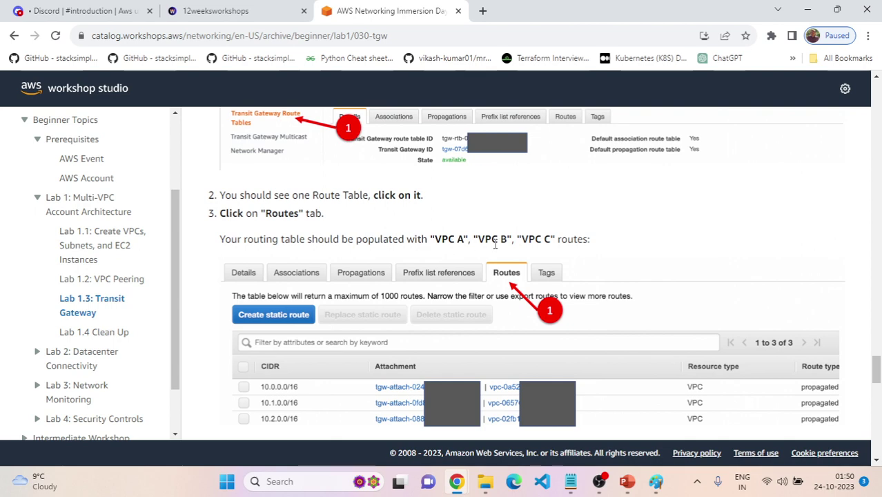
{"action": "scroll", "coordinate": [580, 254], "scroll_direction": "down", "scroll_amount": 1}
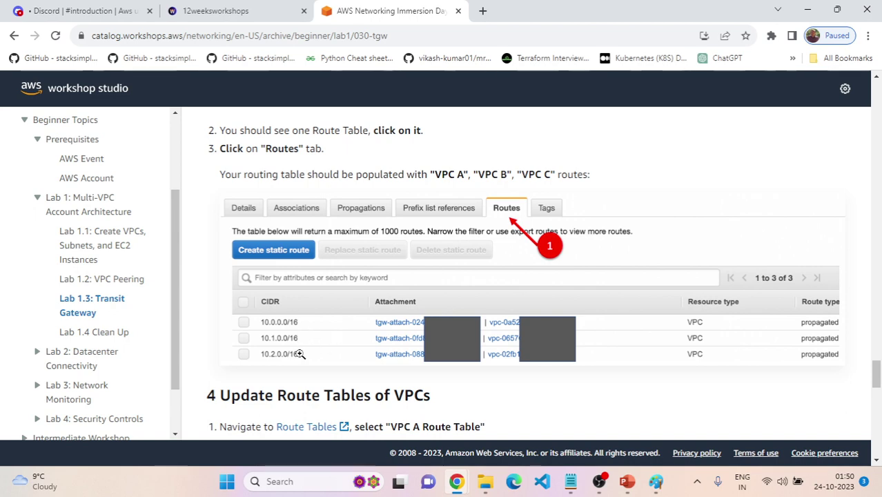
{"action": "key", "text": "alt+Tab"}
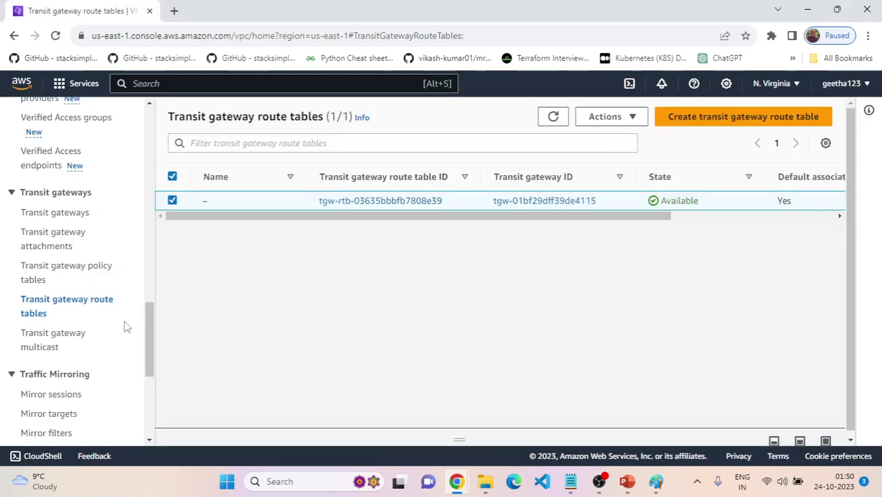
{"action": "left_click", "coordinate": [390, 201]}
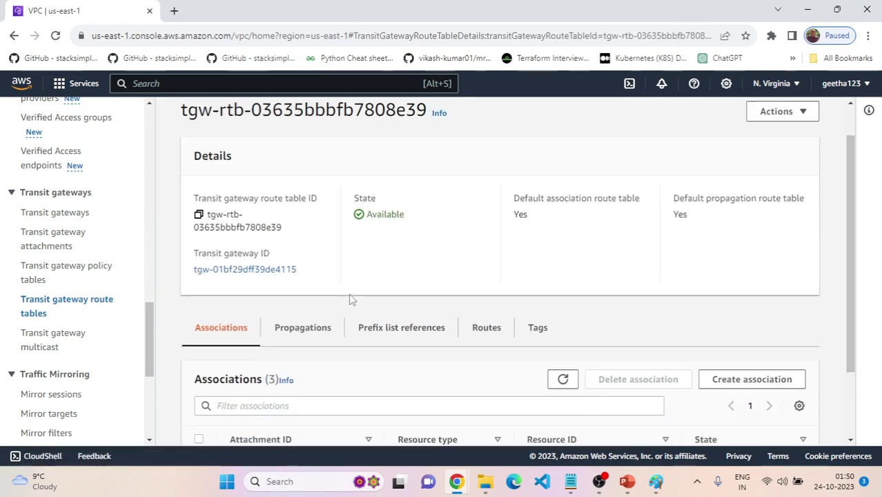
Display the transit gateway route table's routes and review the CIDR, attachment and resource of each entry
{"action": "scroll", "coordinate": [338, 279], "scroll_direction": "down", "scroll_amount": 2}
{"action": "left_click", "coordinate": [488, 237]}
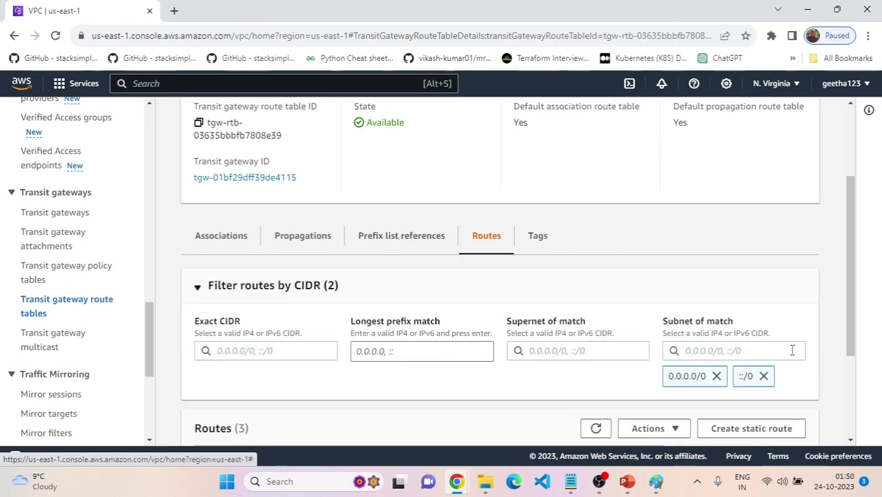
{"action": "scroll", "coordinate": [672, 330], "scroll_direction": "down", "scroll_amount": 1}
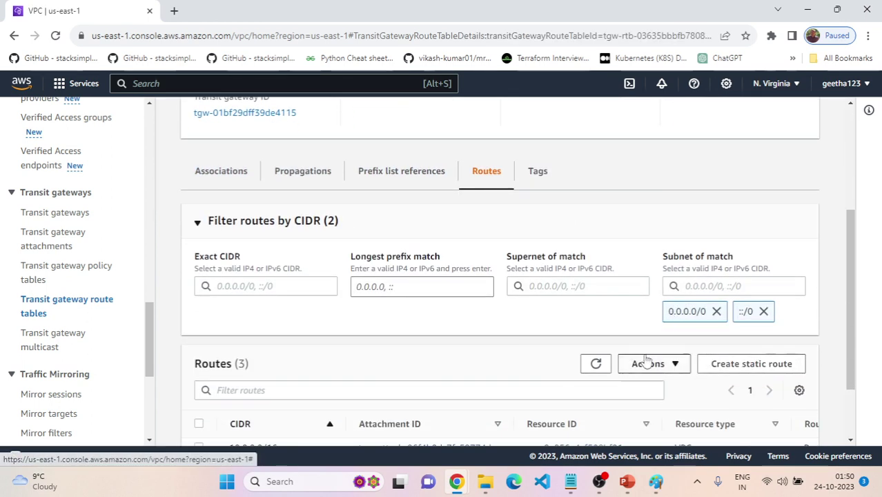
{"action": "scroll", "coordinate": [518, 329], "scroll_direction": "down", "scroll_amount": 1}
{"action": "scroll", "coordinate": [516, 330], "scroll_direction": "up", "scroll_amount": 2}
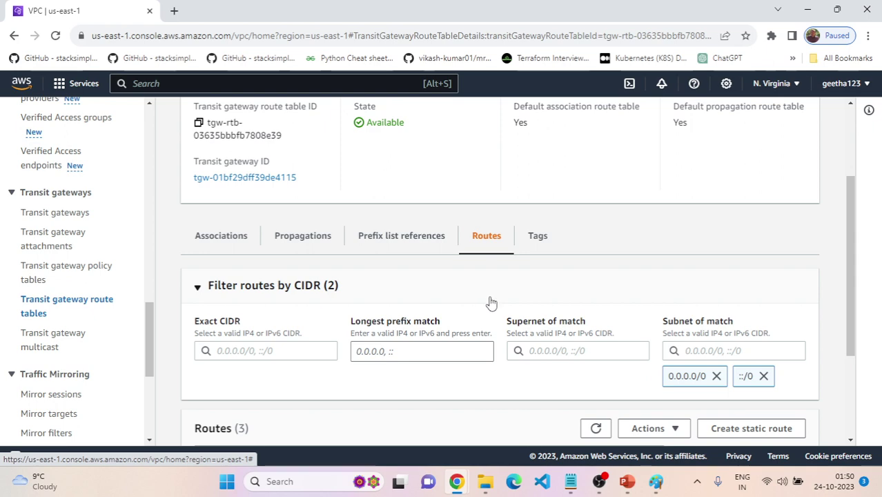
{"action": "scroll", "coordinate": [491, 301], "scroll_direction": "down", "scroll_amount": 2}
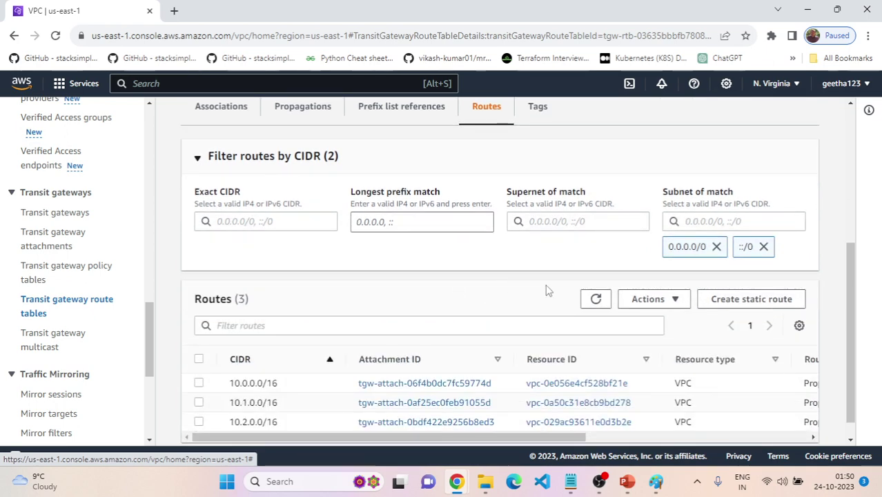
{"action": "scroll", "coordinate": [601, 297], "scroll_direction": "down", "scroll_amount": 1}
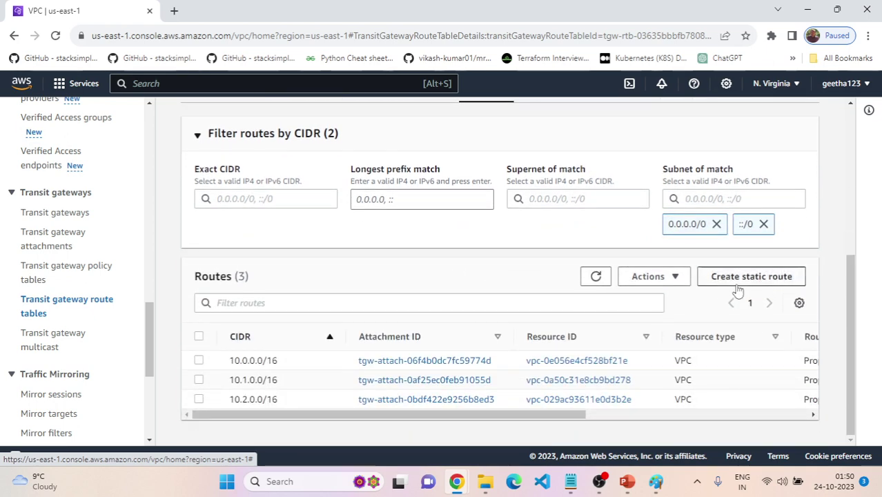
Compare the workshop guide's expected VPC A, VPC B and VPC C routes with the routes in the VPC console
{"action": "key", "text": "alt+Tab"}
{"action": "scroll", "coordinate": [553, 290], "scroll_direction": "down", "scroll_amount": 1}
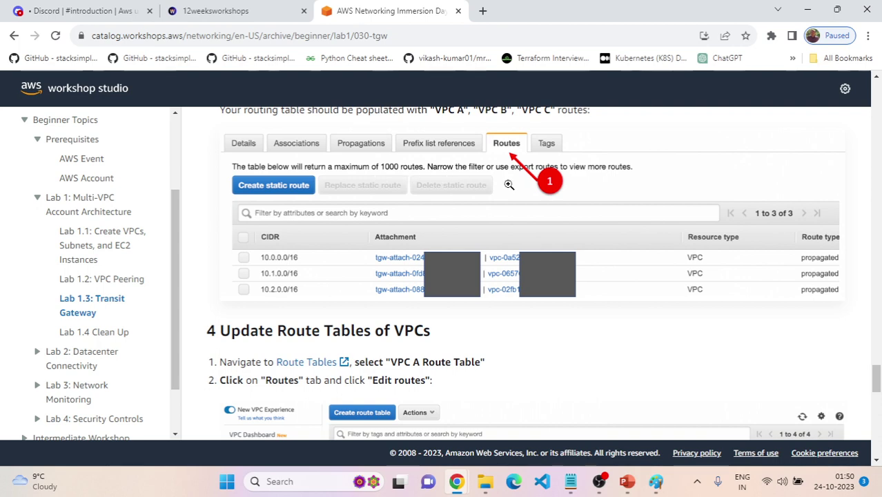
{"action": "scroll", "coordinate": [331, 233], "scroll_direction": "down", "scroll_amount": 1}
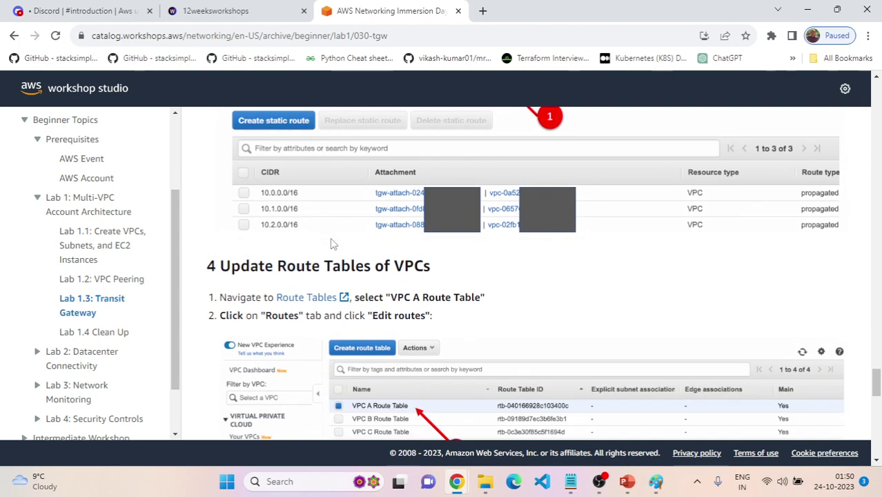
{"action": "scroll", "coordinate": [332, 238], "scroll_direction": "up", "scroll_amount": 3}
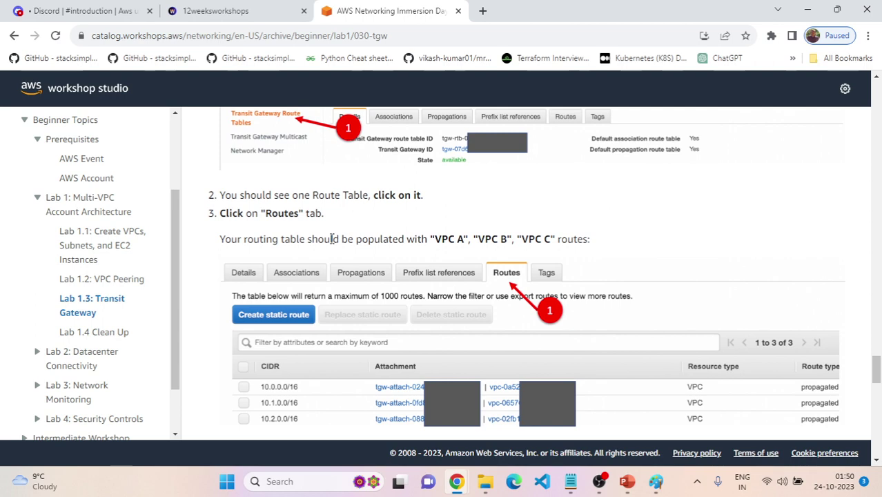
{"action": "scroll", "coordinate": [332, 239], "scroll_direction": "down", "scroll_amount": 1}
{"action": "key", "text": "alt+Tab"}
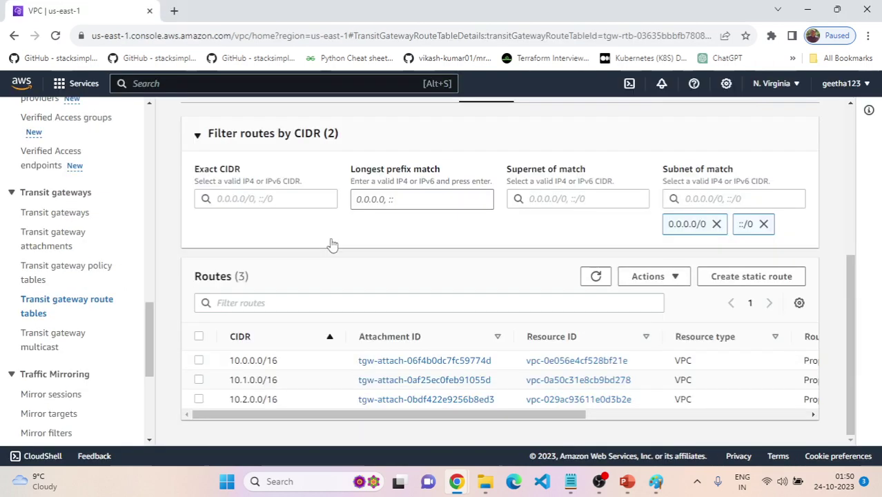
Start a static route in the transit gateway route table and set its CIDR to 10.0.0.0/16, checking the value in the guide
{"action": "left_click", "coordinate": [732, 277]}
{"action": "scroll", "coordinate": [253, 269], "scroll_direction": "down", "scroll_amount": 2}
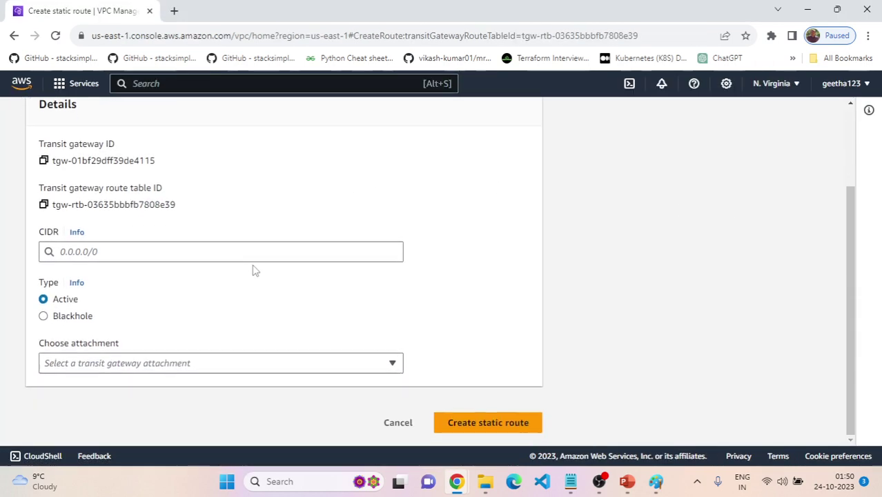
{"action": "left_click", "coordinate": [211, 250]}
{"action": "key", "text": "alt+Tab"}
{"action": "scroll", "coordinate": [283, 264], "scroll_direction": "down", "scroll_amount": 1}
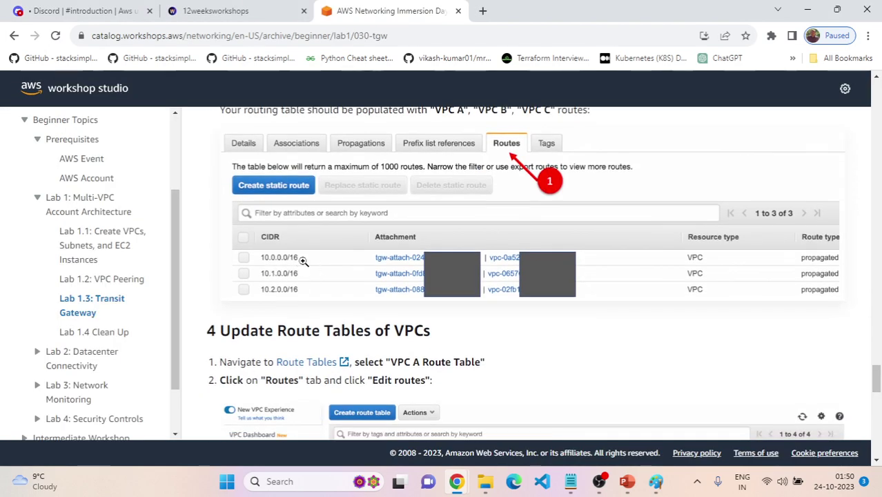
{"action": "key", "text": "alt+Tab"}
{"action": "type", "text": "10.0"}
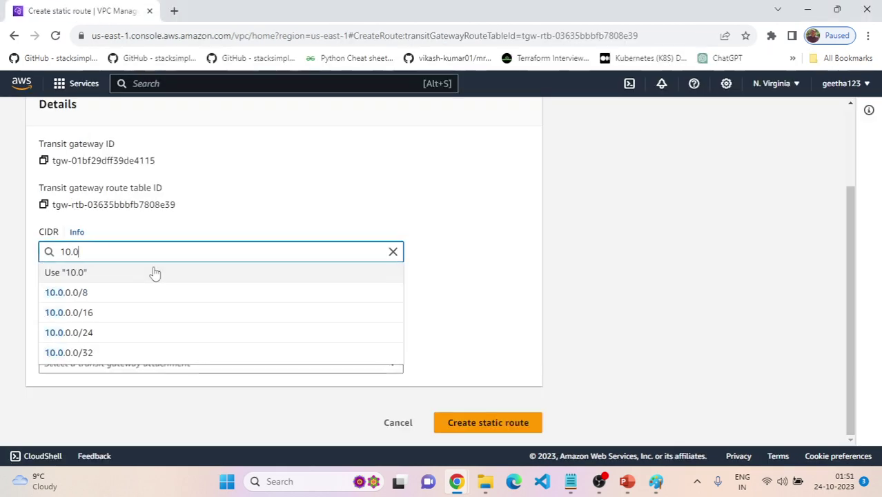
{"action": "type", "text": "."}
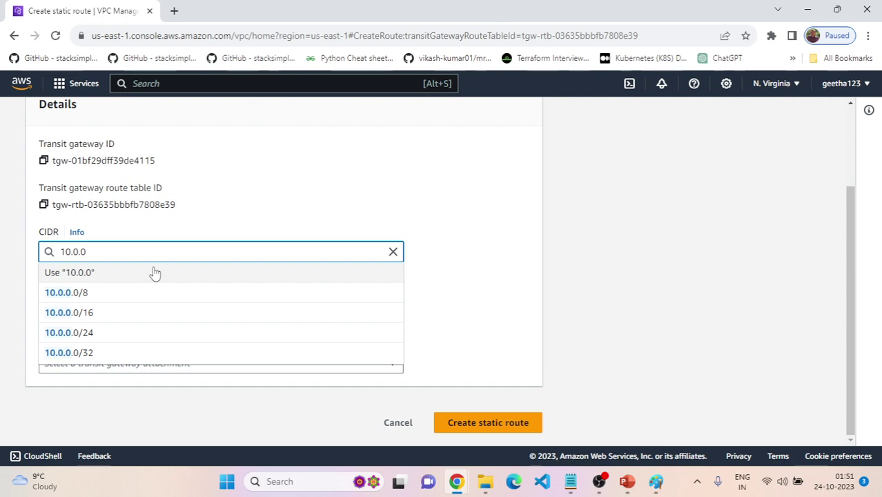
{"action": "type", "text": "0.0"}
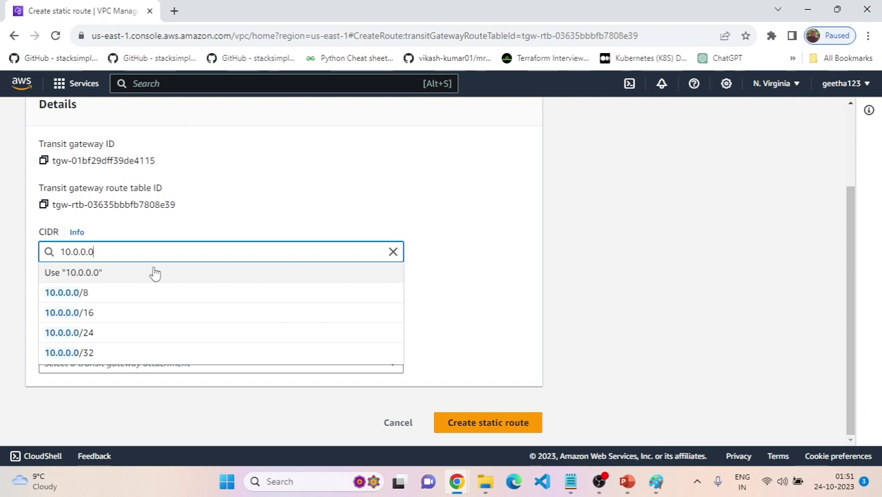
{"action": "type", "text": "/16"}
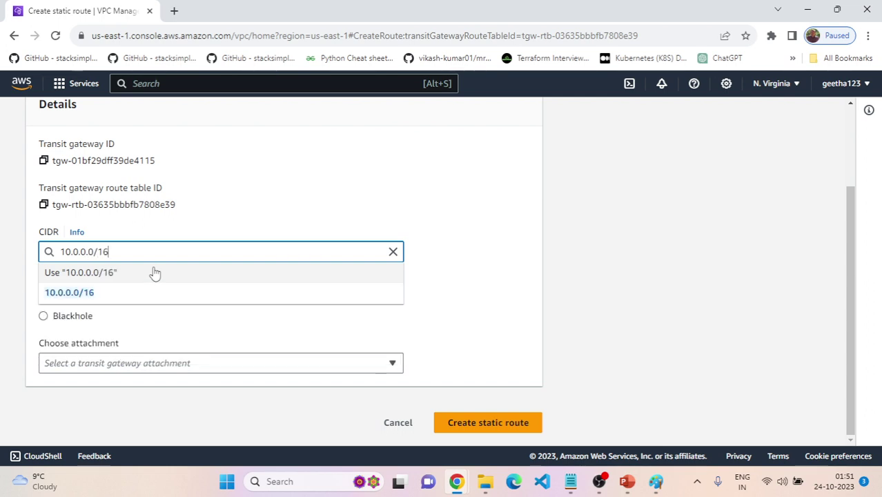
{"action": "left_click", "coordinate": [155, 273]}
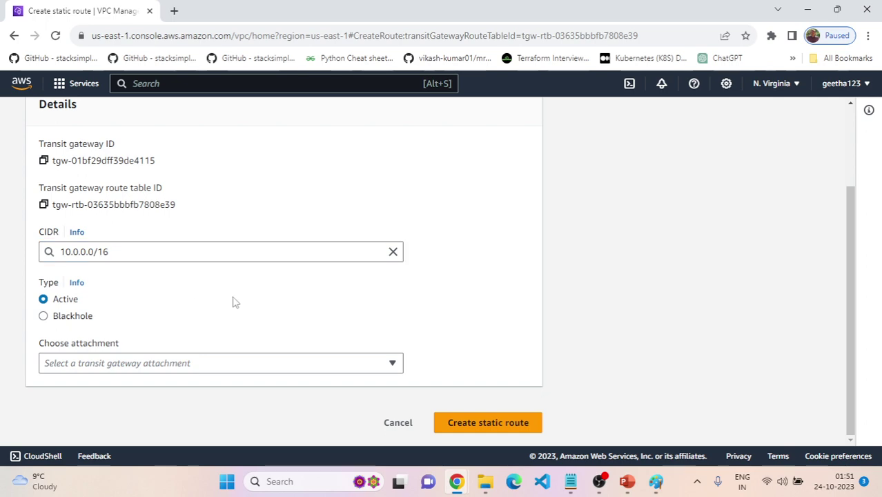
Read the workshop guide's section on updating the VPC route tables, including the VPC A route table and its route entries
{"action": "key", "text": "alt+Tab"}
{"action": "scroll", "coordinate": [320, 308], "scroll_direction": "down", "scroll_amount": 2}
{"action": "scroll", "coordinate": [322, 311], "scroll_direction": "up", "scroll_amount": 2}
{"action": "scroll", "coordinate": [325, 315], "scroll_direction": "down", "scroll_amount": 2}
{"action": "scroll", "coordinate": [324, 315], "scroll_direction": "down", "scroll_amount": 1}
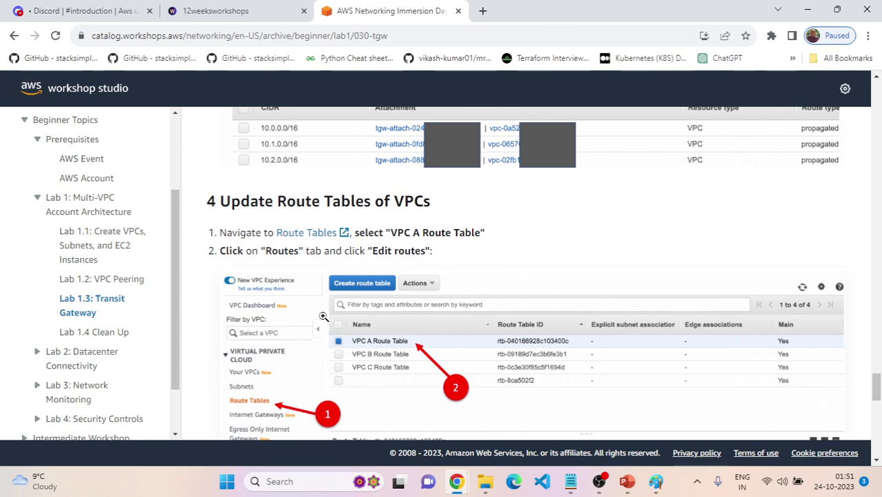
{"action": "scroll", "coordinate": [324, 316], "scroll_direction": "down", "scroll_amount": 4}
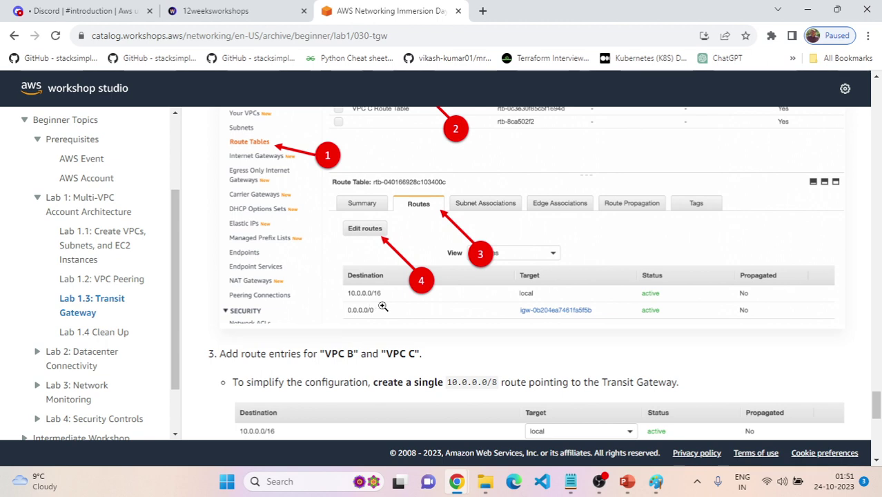
{"action": "scroll", "coordinate": [383, 306], "scroll_direction": "up", "scroll_amount": 2}
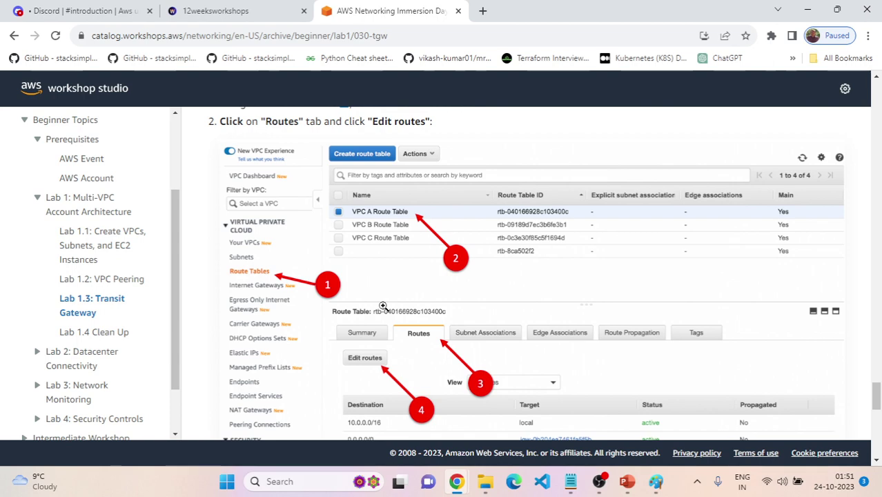
{"action": "scroll", "coordinate": [382, 306], "scroll_direction": "up", "scroll_amount": 1}
{"action": "scroll", "coordinate": [360, 295], "scroll_direction": "up", "scroll_amount": 2}
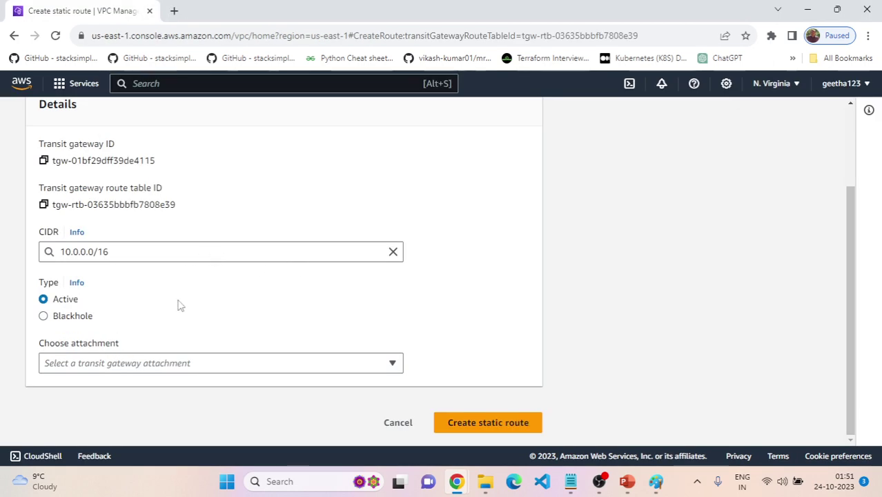
Choose the VPC A attachment for the active static route in the VPC console and create the route
{"action": "left_click", "coordinate": [170, 367]}
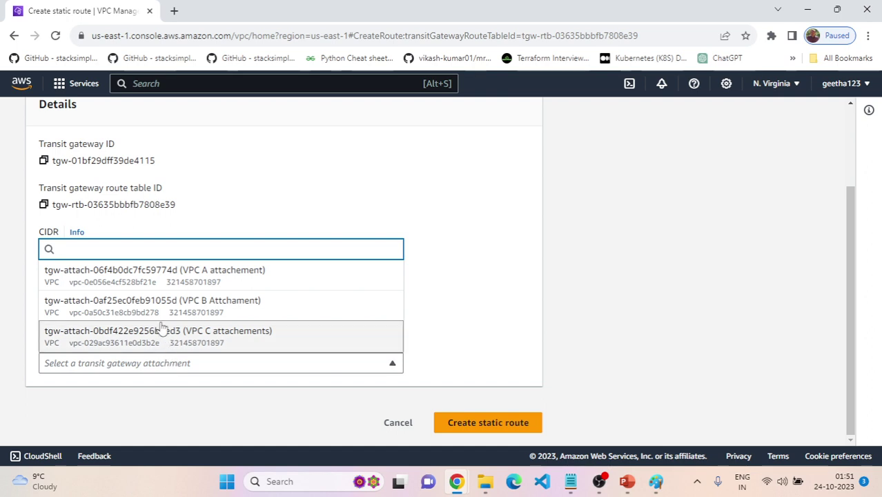
{"action": "left_click", "coordinate": [227, 280]}
{"action": "scroll", "coordinate": [291, 319], "scroll_direction": "up", "scroll_amount": 3}
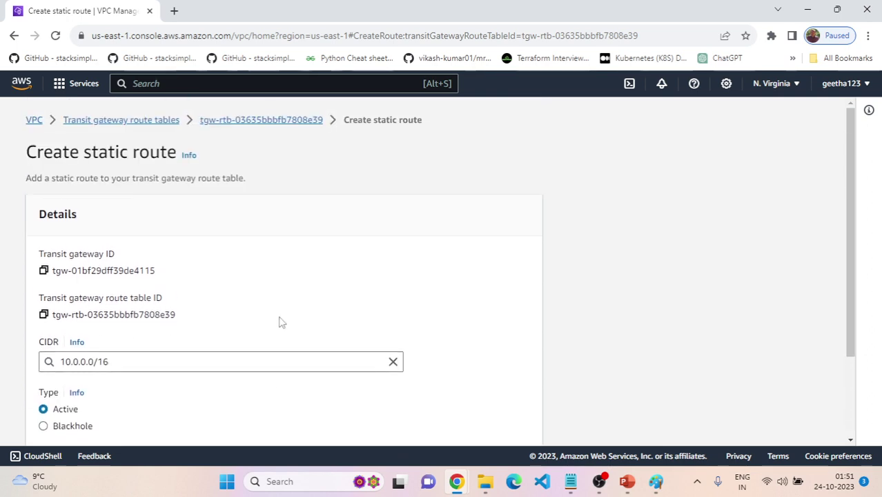
{"action": "scroll", "coordinate": [280, 321], "scroll_direction": "down", "scroll_amount": 3}
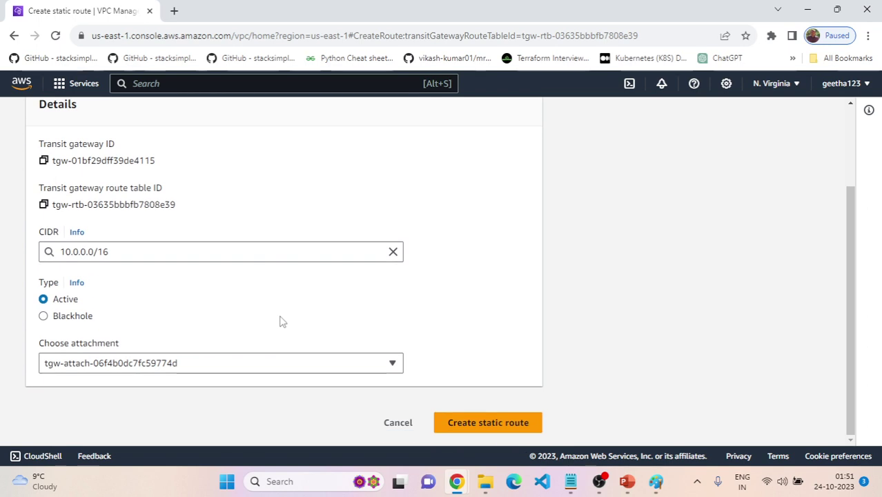
{"action": "left_click", "coordinate": [463, 422]}
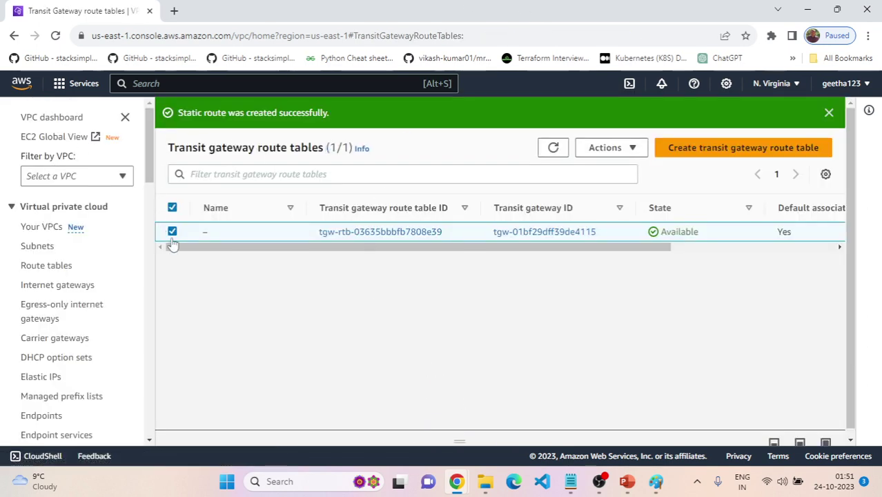
Reopen the transit gateway route table's details and check the route type of each listed route
{"action": "left_click", "coordinate": [348, 239]}
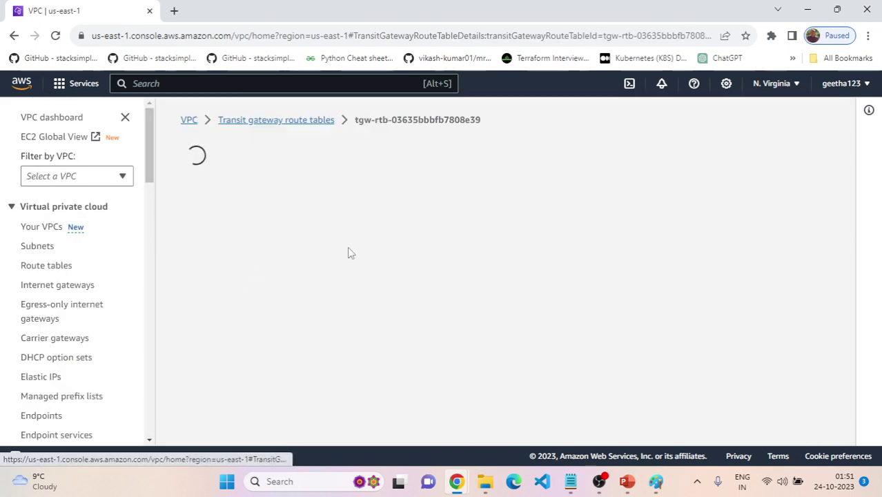
{"action": "scroll", "coordinate": [355, 299], "scroll_direction": "down", "scroll_amount": 5}
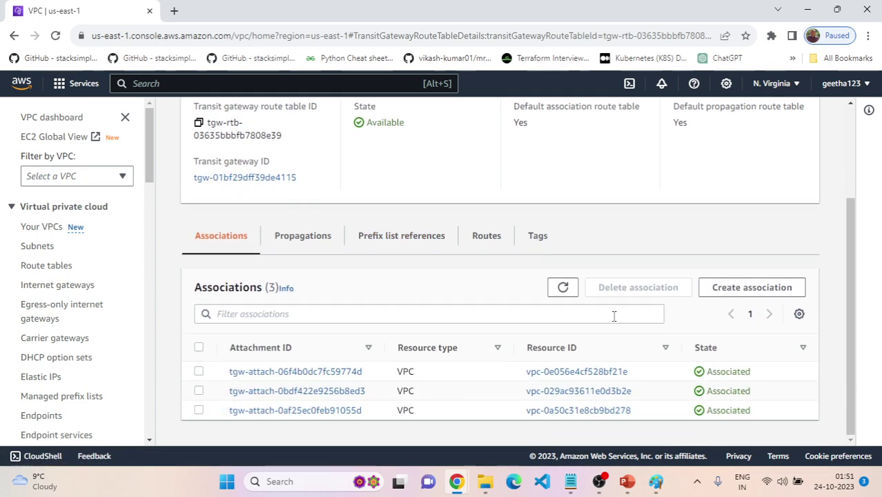
{"action": "left_click", "coordinate": [475, 243]}
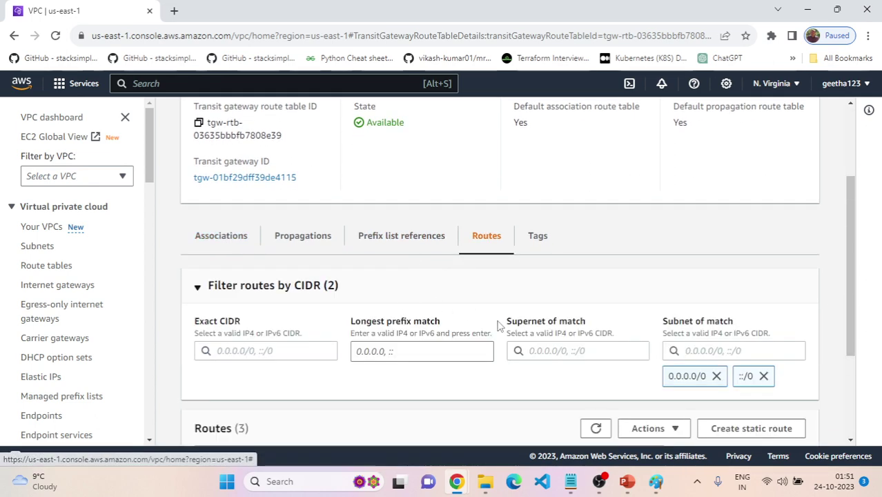
{"action": "scroll", "coordinate": [582, 354], "scroll_direction": "down", "scroll_amount": 1}
{"action": "scroll", "coordinate": [582, 355], "scroll_direction": "down", "scroll_amount": 1}
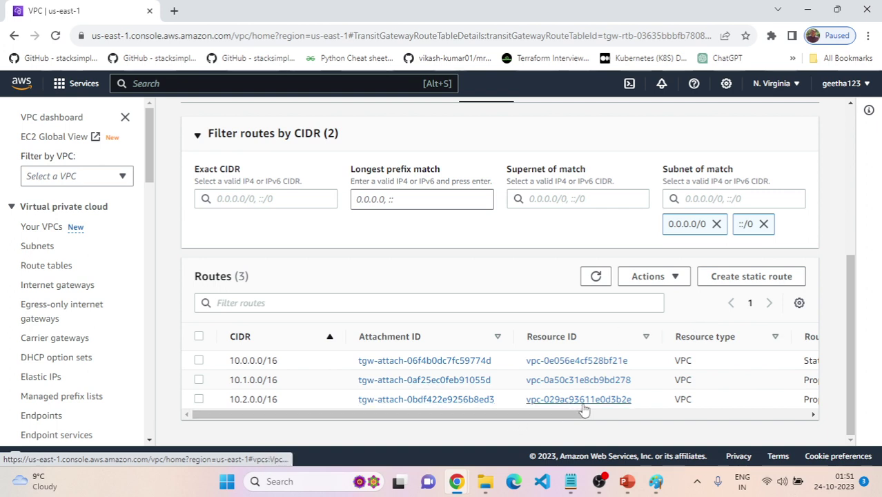
{"action": "mouse_move", "coordinate": [572, 415]}
{"action": "left_mouse_down"}
{"action": "mouse_move", "coordinate": [794, 409]}
{"action": "mouse_move", "coordinate": [708, 420]}
{"action": "mouse_move", "coordinate": [567, 418]}
{"action": "left_mouse_up"}
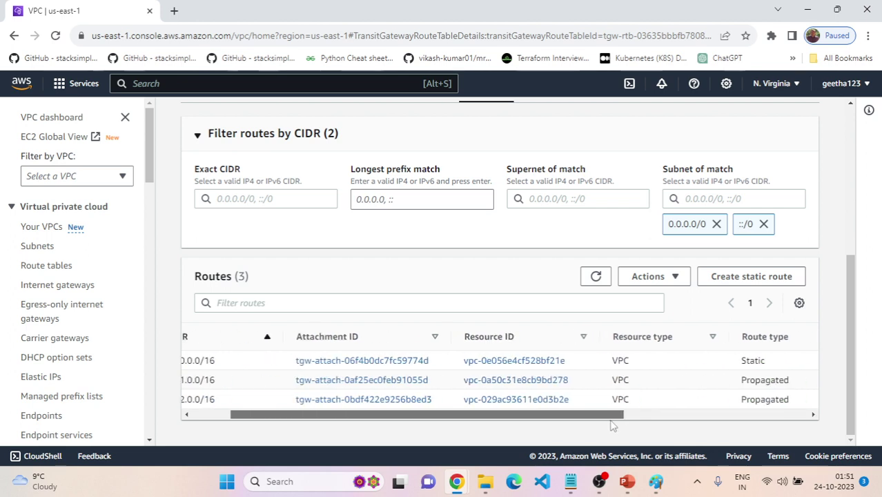
{"action": "left_click_drag", "start_coordinate": [319, 414], "coordinate": [263, 415]}
Start another static route in the transit gateway route table and set its CIDR to 10.1.0.0/16, checking the value in the workshop guide
{"action": "left_click", "coordinate": [756, 281]}
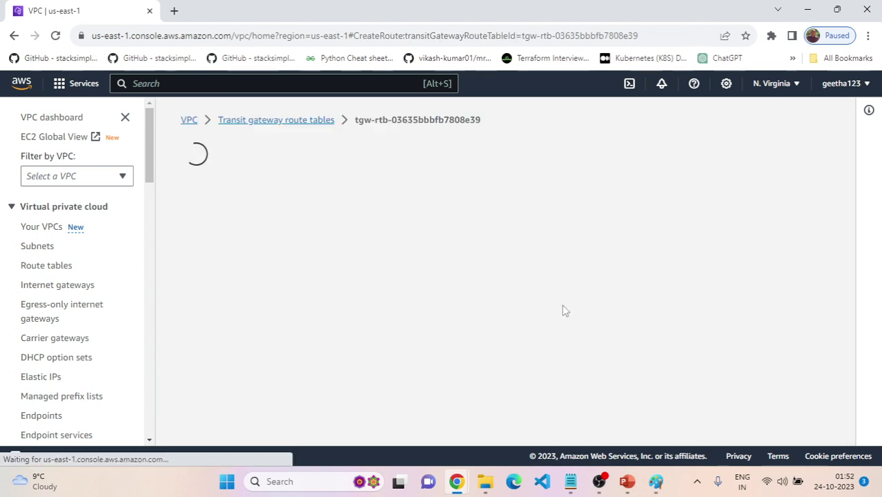
{"action": "scroll", "coordinate": [208, 262], "scroll_direction": "down", "scroll_amount": 2}
{"action": "left_click", "coordinate": [153, 255]}
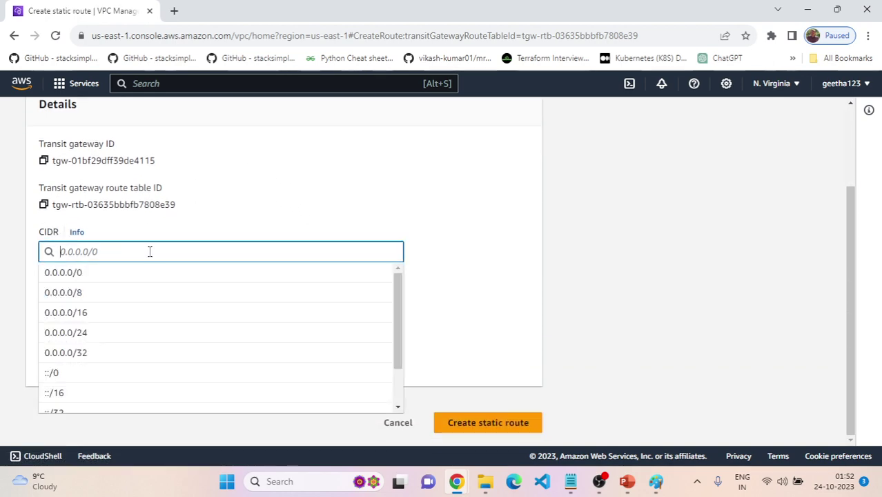
{"action": "key", "text": "alt+Tab"}
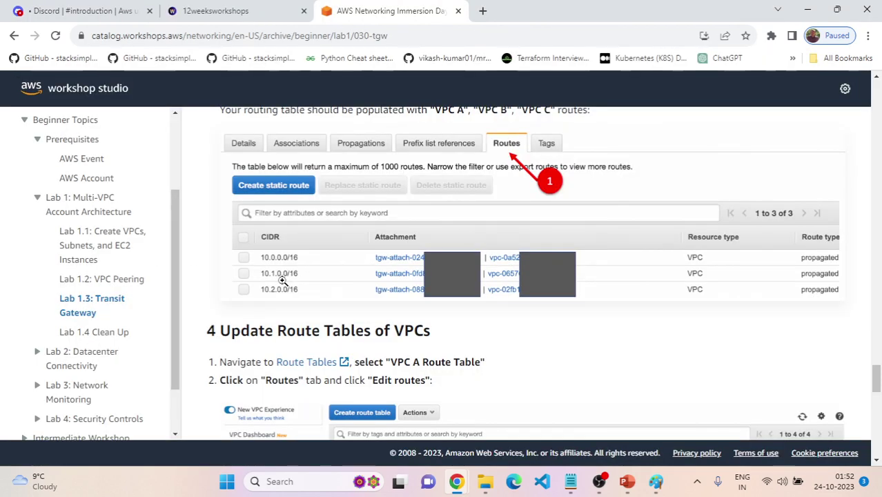
{"action": "key", "text": "alt+Tab"}
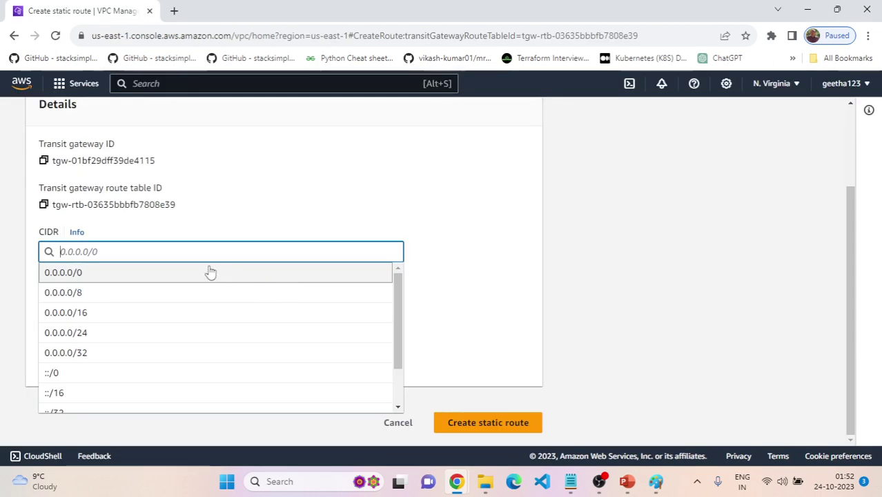
{"action": "type", "text": "10/"}
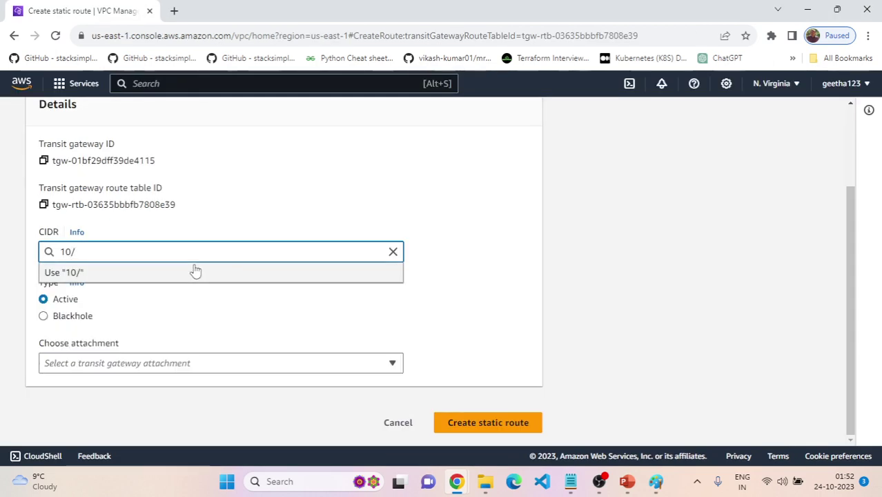
{"action": "key", "text": "BackSpace"}
{"action": "type", "text": ".1."}
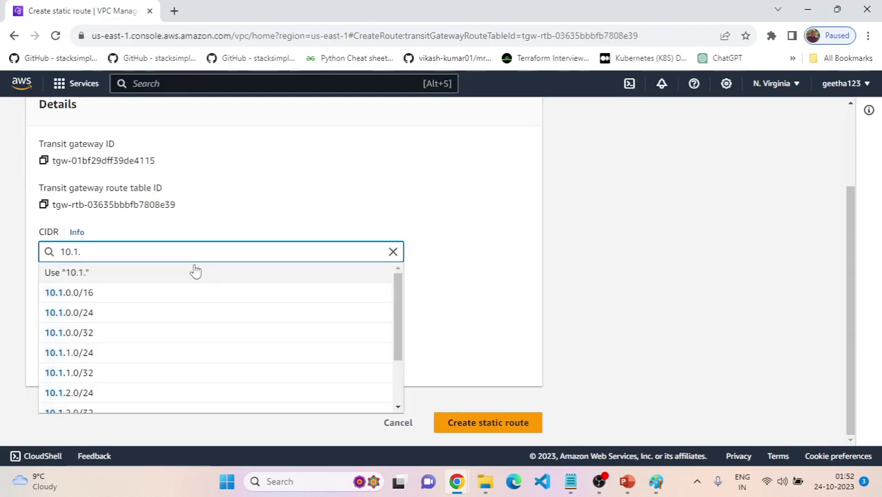
{"action": "type", "text": "0."}
{"action": "type", "text": "0/16"}
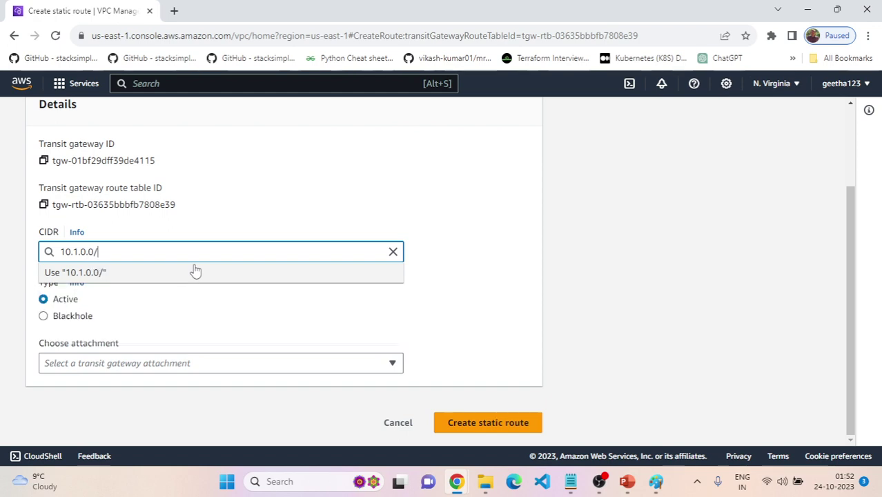
{"action": "left_click", "coordinate": [184, 277]}
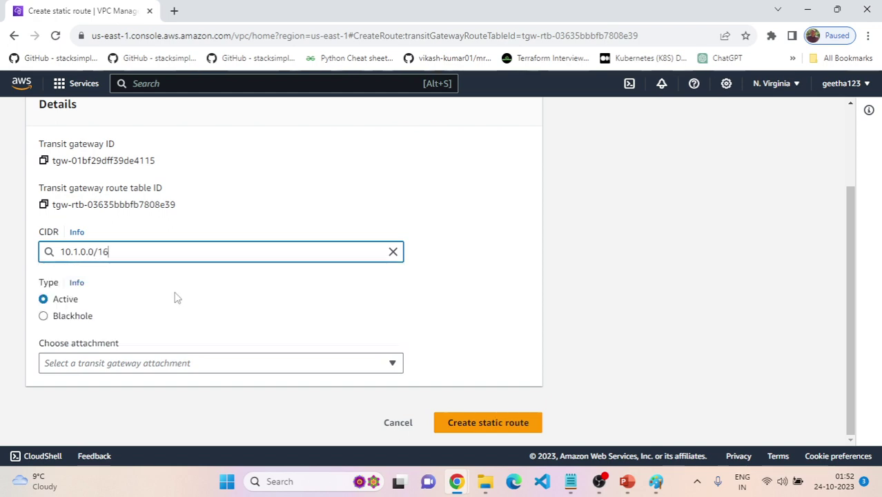
Choose the VPC B attachment for the active 10.1.0.0/16 route and create the static route
{"action": "left_click", "coordinate": [164, 369]}
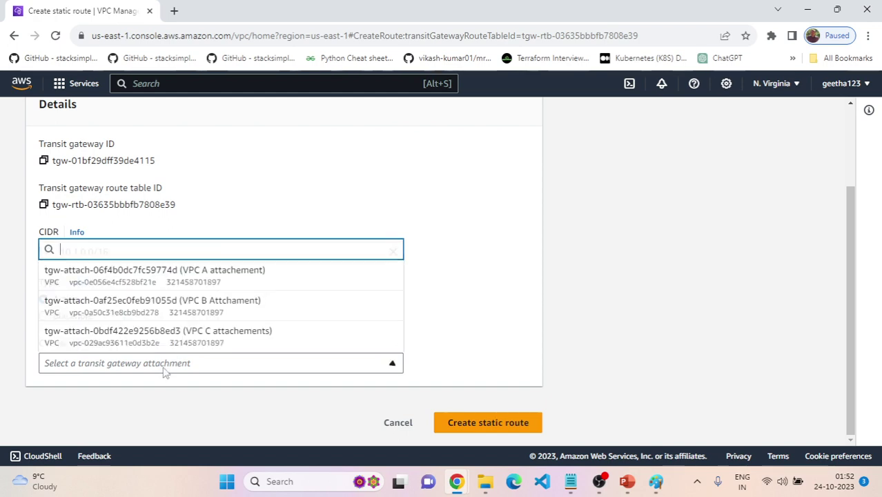
{"action": "left_click", "coordinate": [235, 304]}
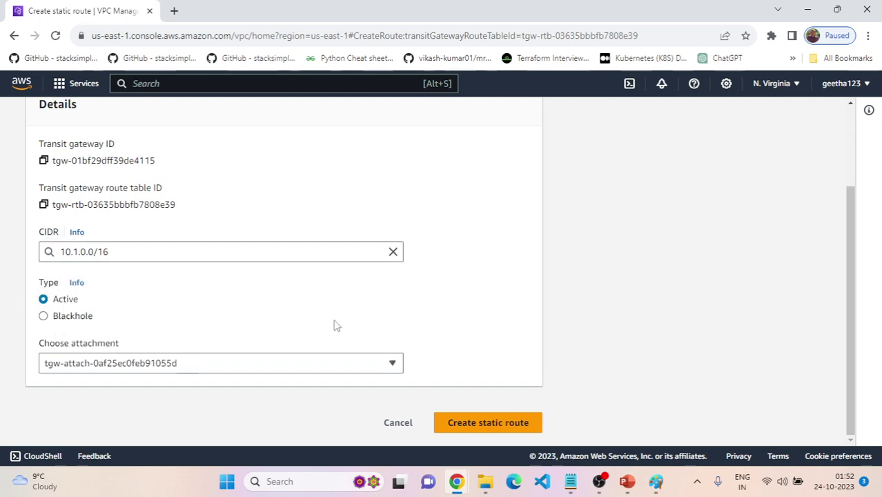
{"action": "left_click", "coordinate": [499, 424]}
{"action": "left_click", "coordinate": [709, 152]}
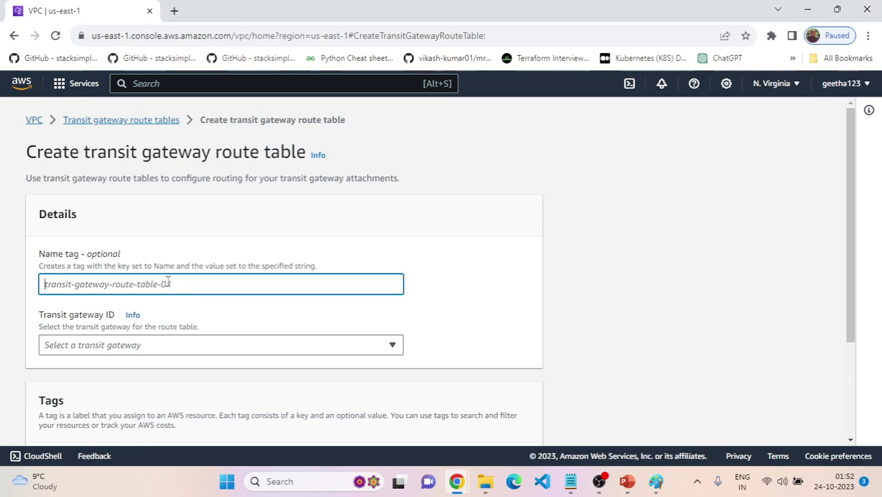
{"action": "key", "text": "alt+Tab"}
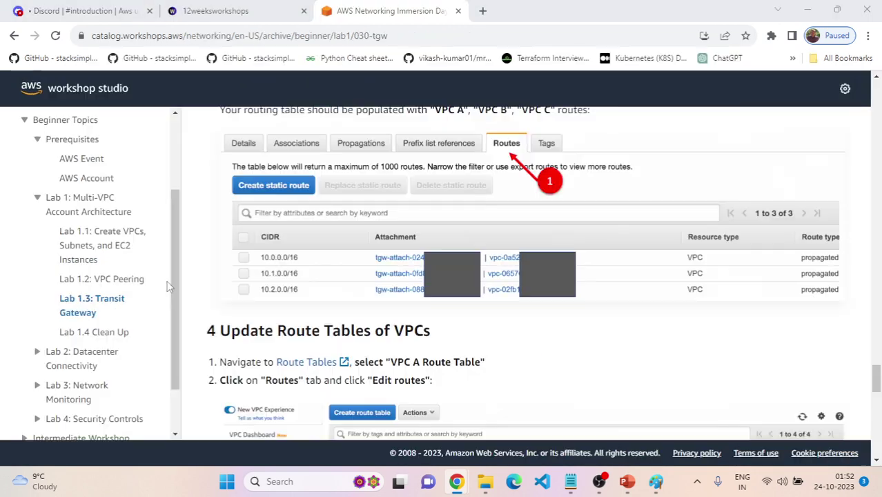
{"action": "scroll", "coordinate": [354, 312], "scroll_direction": "up", "scroll_amount": 1}
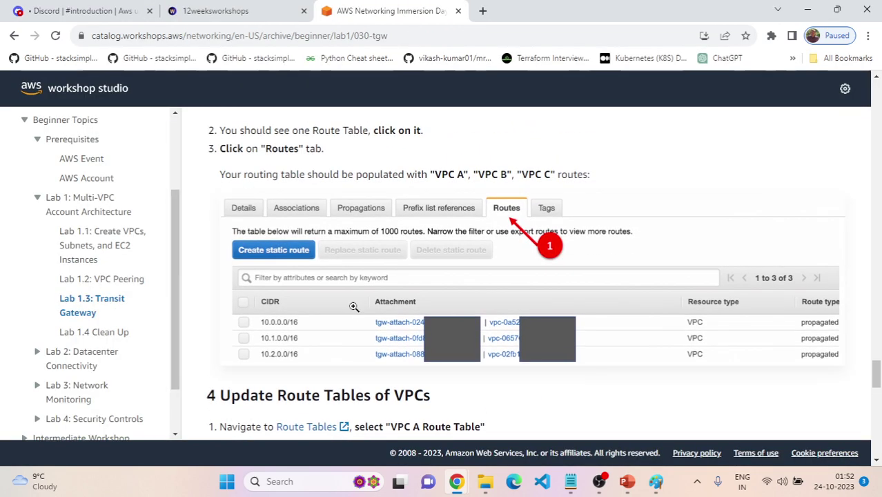
{"action": "scroll", "coordinate": [354, 305], "scroll_direction": "down", "scroll_amount": 1}
{"action": "key", "text": "alt+Tab"}
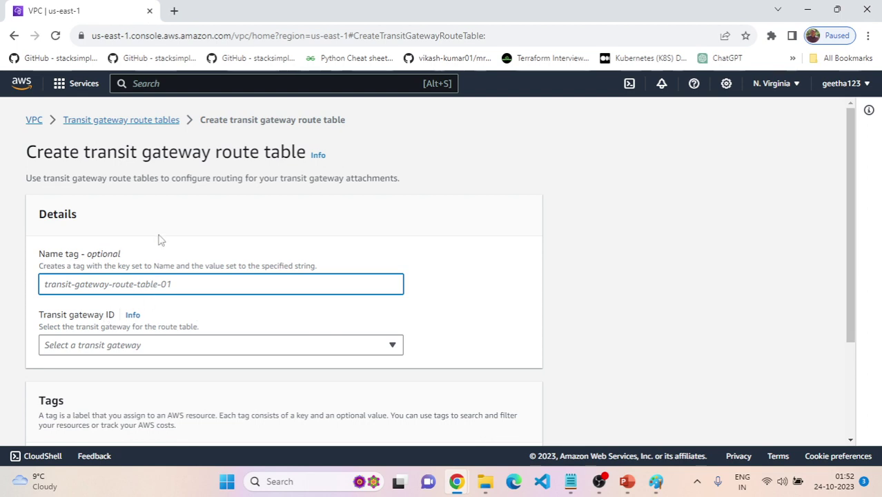
{"action": "left_click", "coordinate": [138, 121]}
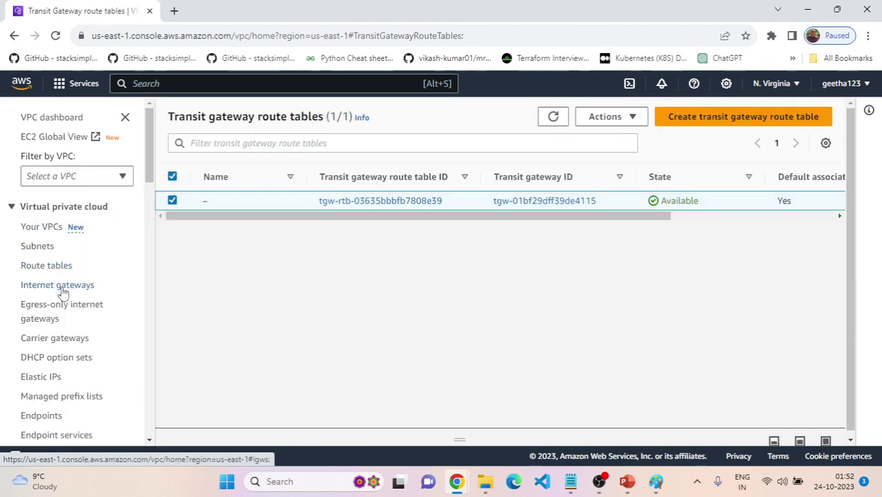
Open the existing transit gateway route table's routes and start a new static route
{"action": "left_click", "coordinate": [356, 201]}
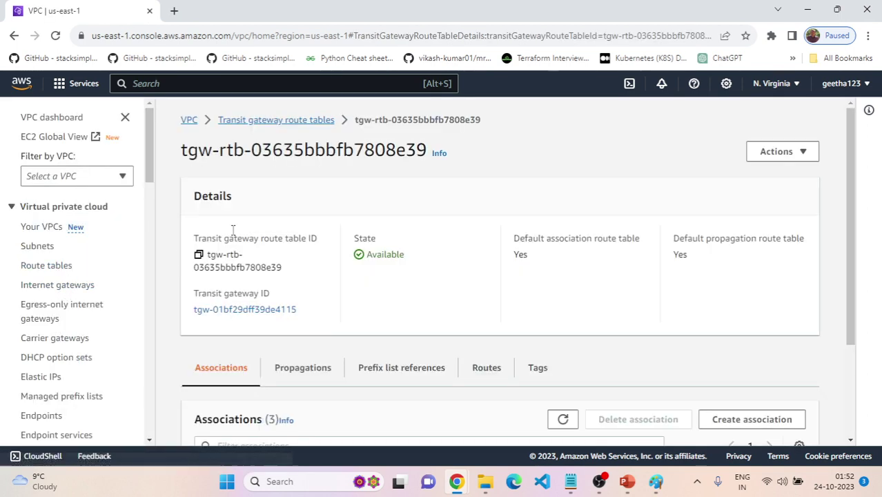
{"action": "scroll", "coordinate": [406, 333], "scroll_direction": "down", "scroll_amount": 2}
{"action": "left_click", "coordinate": [499, 240]}
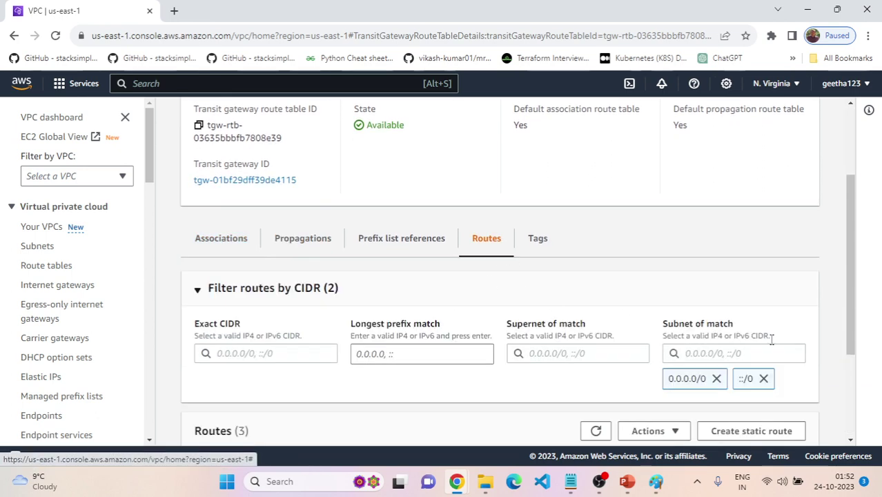
{"action": "scroll", "coordinate": [693, 361], "scroll_direction": "down", "scroll_amount": 2}
{"action": "left_click", "coordinate": [747, 280]}
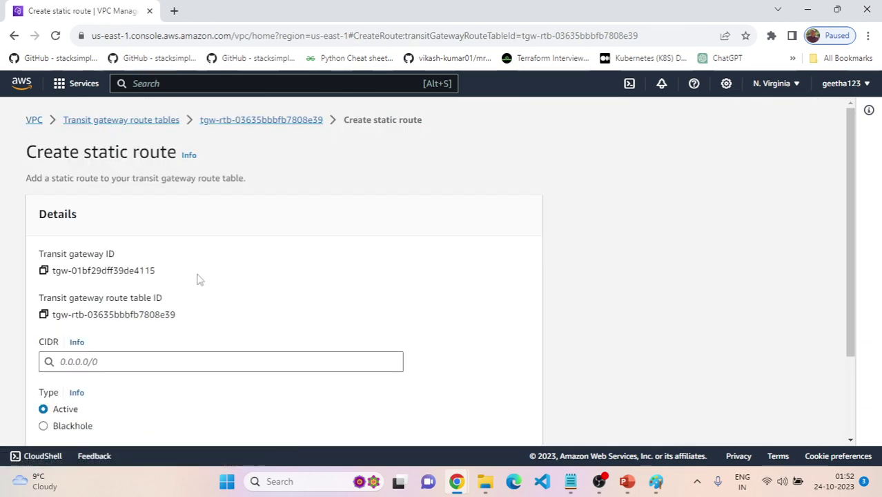
Set the new static route's CIDR to 10.2.0.0/16, checking the value in the workshop guide
{"action": "scroll", "coordinate": [218, 282], "scroll_direction": "down", "scroll_amount": 2}
{"action": "left_click", "coordinate": [115, 250]}
{"action": "key", "text": "alt+Tab"}
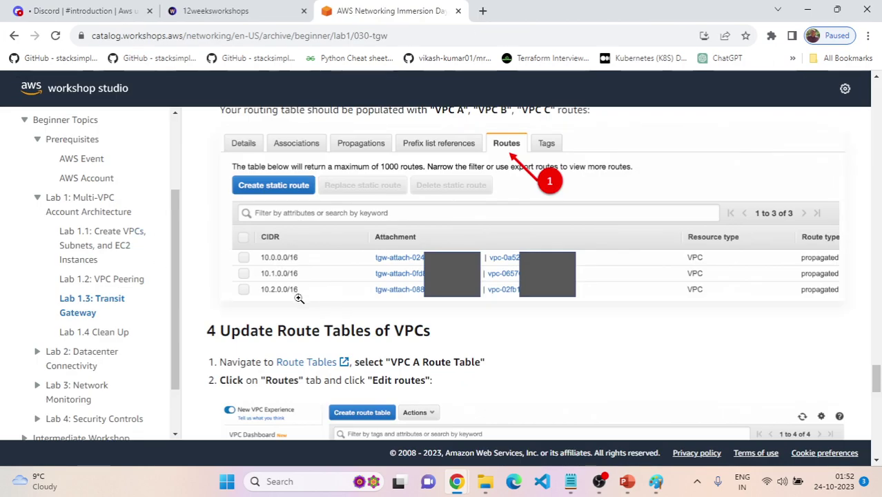
{"action": "key", "text": "alt+Tab"}
{"action": "type", "text": "10.2.0.0."}
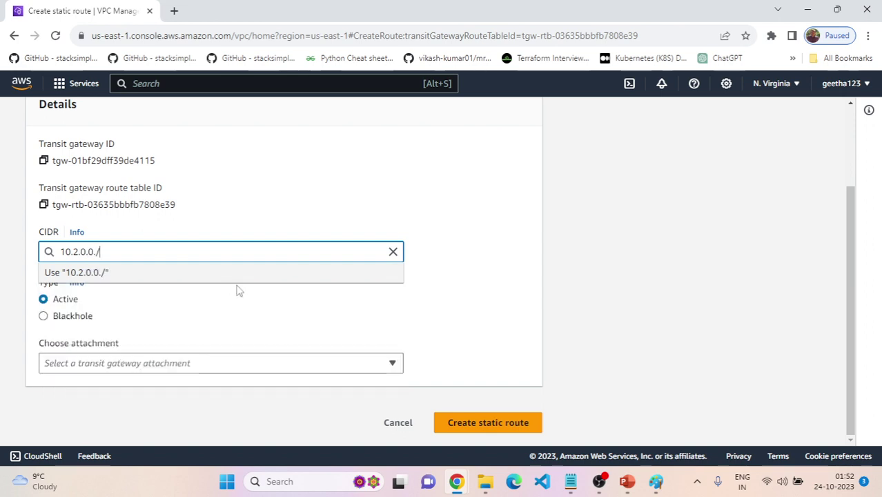
{"action": "type", "text": "/"}
{"action": "key", "text": "BackSpace"}
{"action": "key", "text": "BackSpace"}
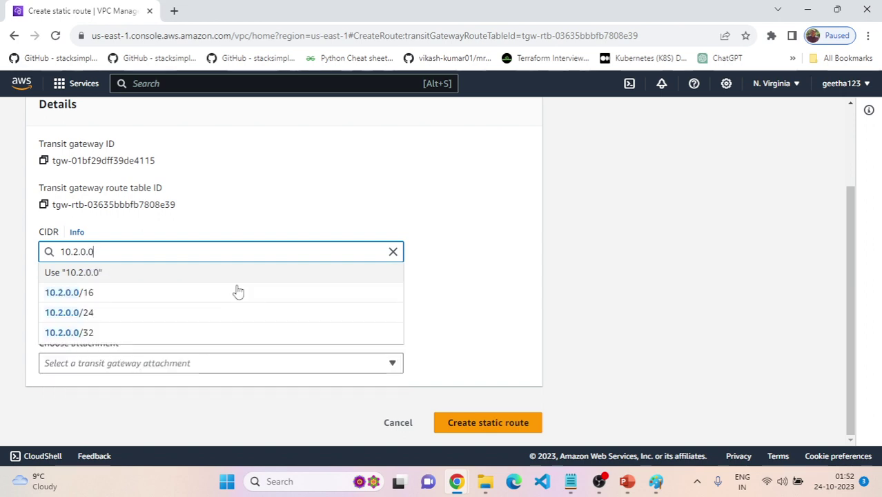
{"action": "type", "text": "/16"}
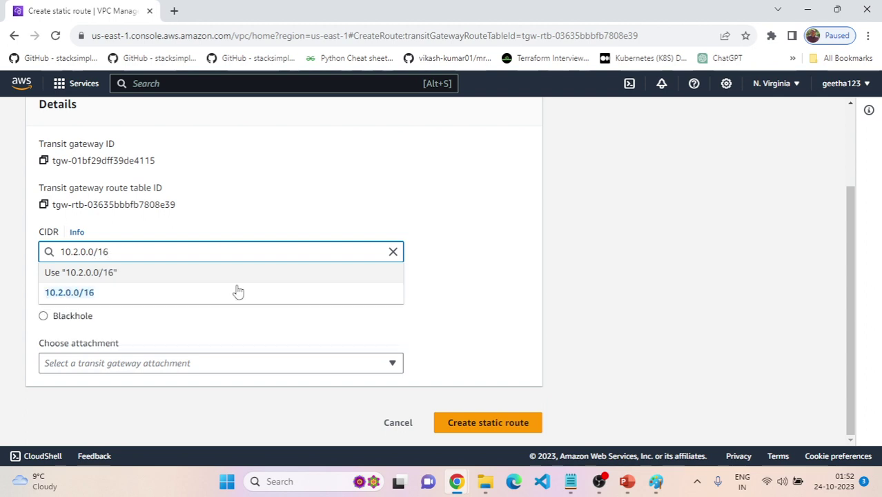
{"action": "left_click", "coordinate": [235, 293]}
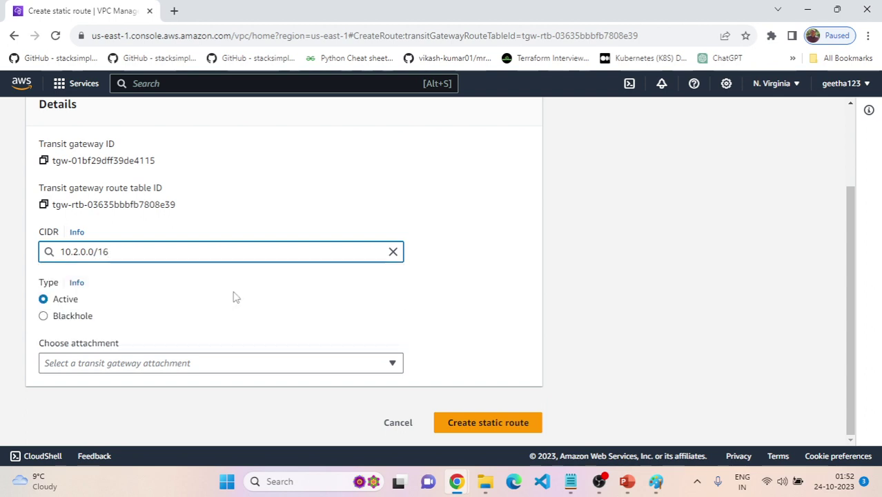
Choose the VPC C attachment for the active 10.2.0.0/16 route and create the static route
{"action": "left_click", "coordinate": [198, 363]}
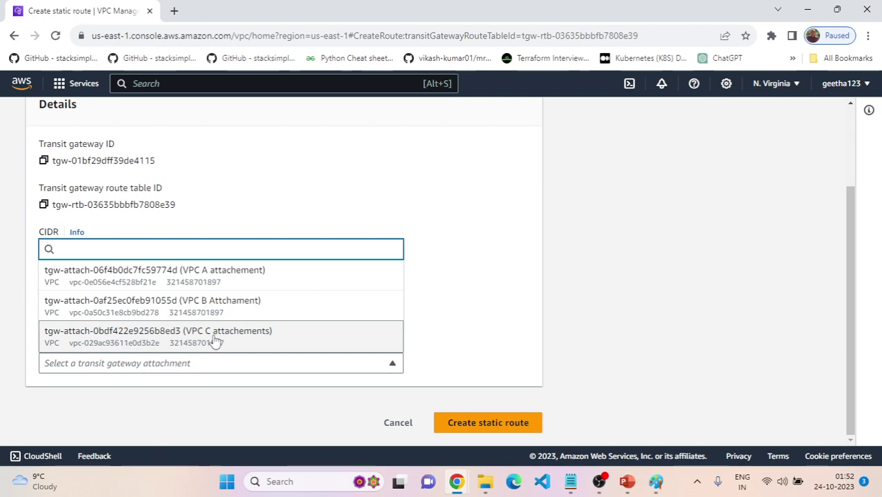
{"action": "left_click", "coordinate": [215, 337]}
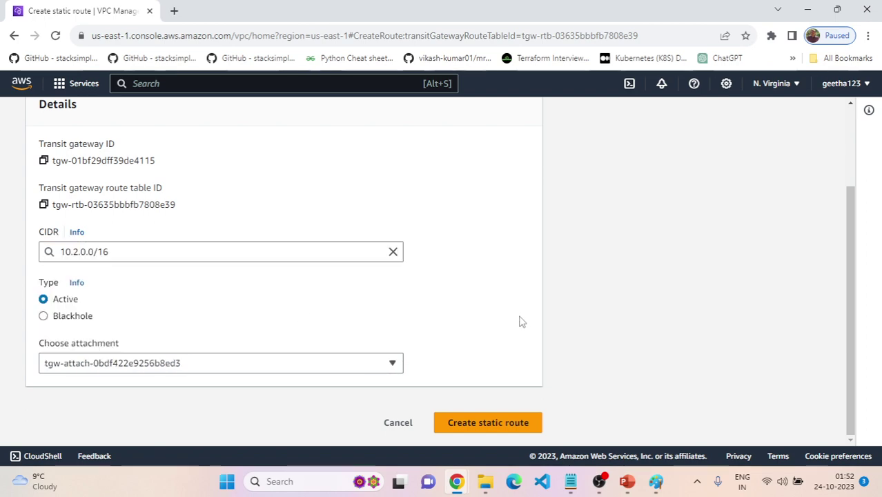
{"action": "left_click", "coordinate": [489, 424]}
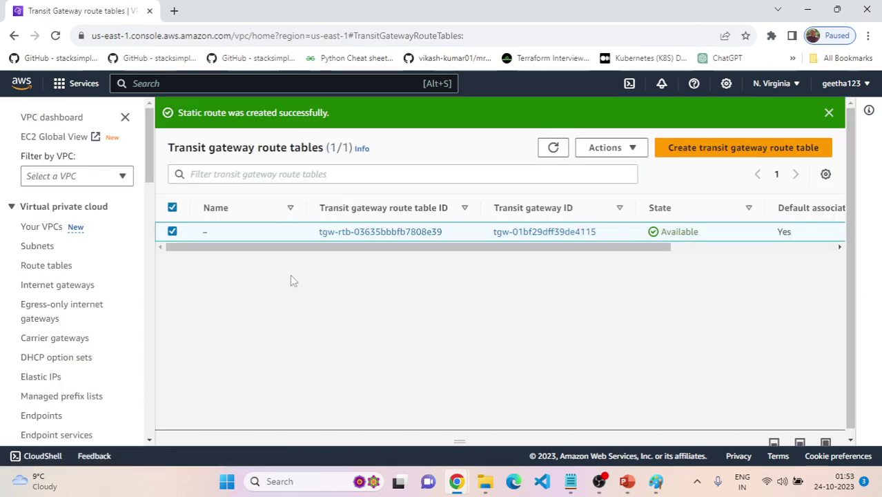
Switch to the workshop guide and read how to edit the VPC A route table and add route entries for VPC B and VPC C
{"action": "key", "text": "alt+Tab"}
{"action": "scroll", "coordinate": [466, 329], "scroll_direction": "down", "scroll_amount": 3}
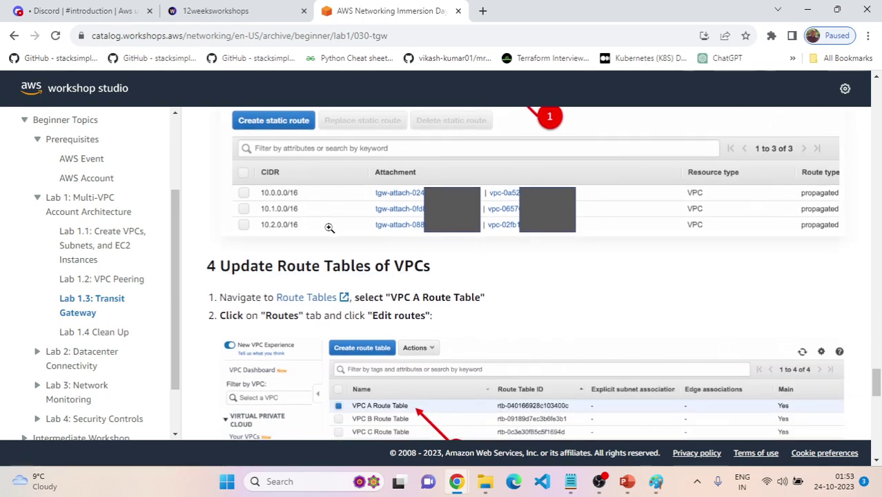
{"action": "scroll", "coordinate": [301, 264], "scroll_direction": "up", "scroll_amount": 1}
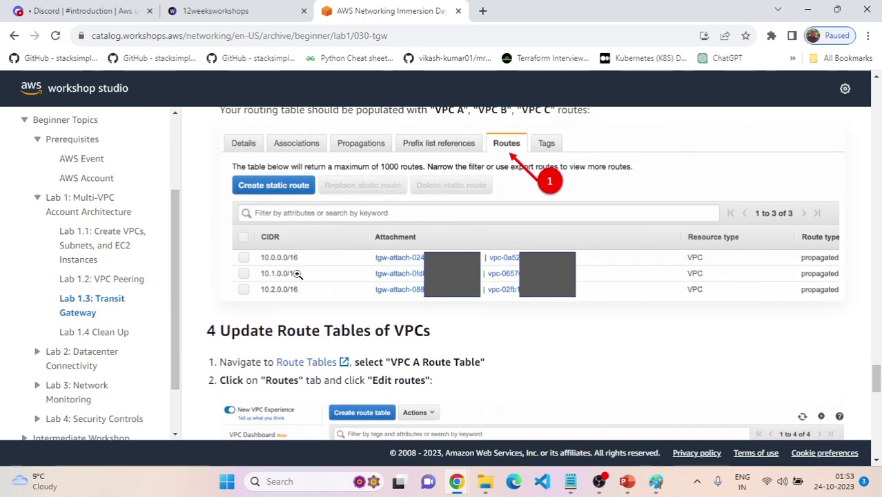
{"action": "scroll", "coordinate": [335, 272], "scroll_direction": "down", "scroll_amount": 2}
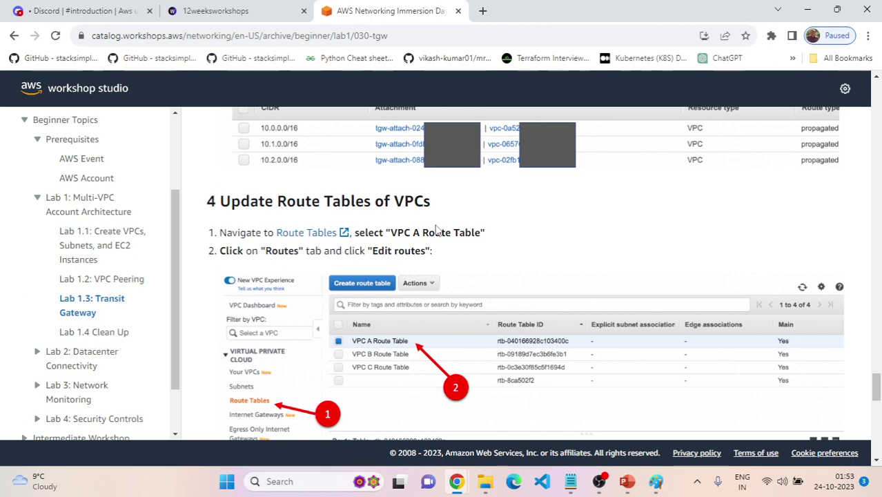
{"action": "scroll", "coordinate": [436, 232], "scroll_direction": "down", "scroll_amount": 1}
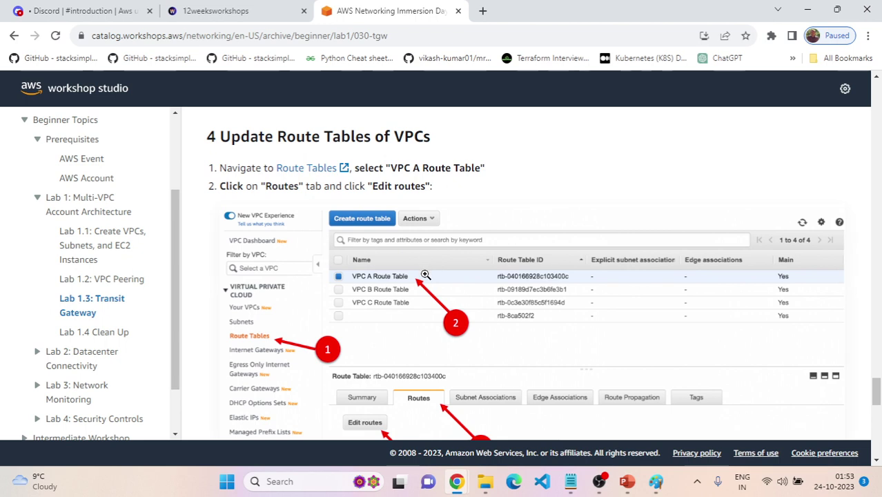
{"action": "scroll", "coordinate": [425, 275], "scroll_direction": "down", "scroll_amount": 1}
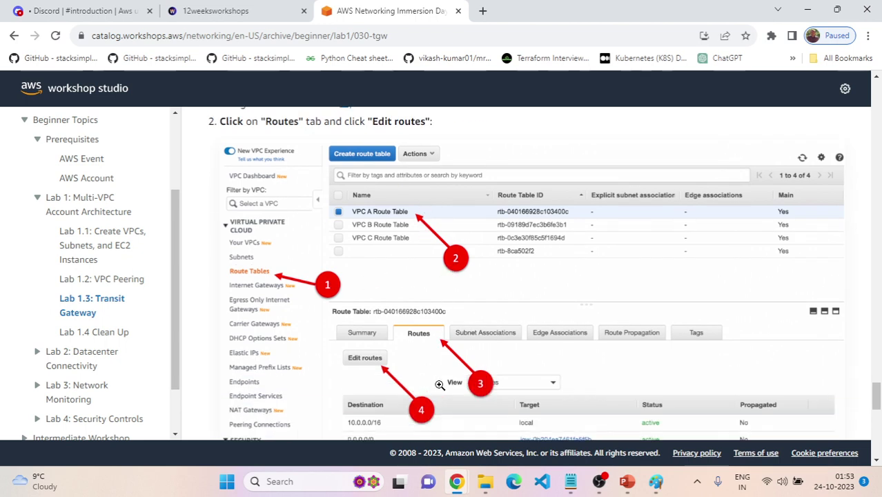
{"action": "scroll", "coordinate": [428, 384], "scroll_direction": "down", "scroll_amount": 1}
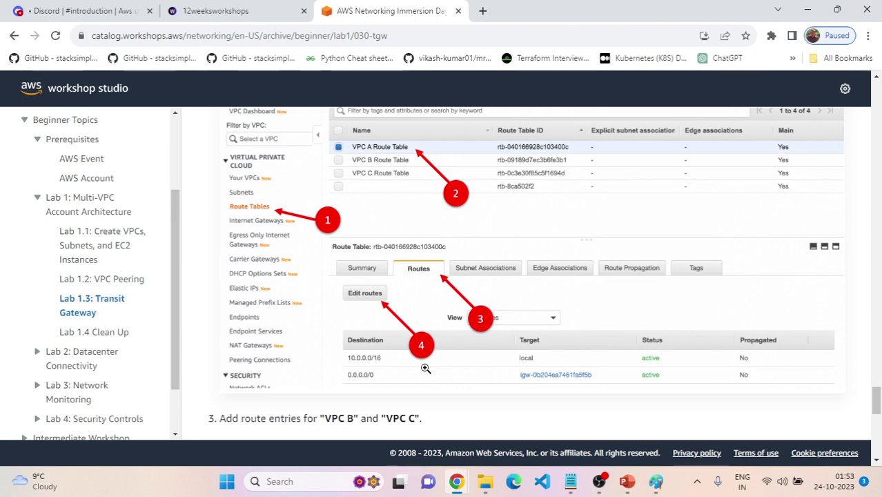
{"action": "scroll", "coordinate": [425, 369], "scroll_direction": "down", "scroll_amount": 1}
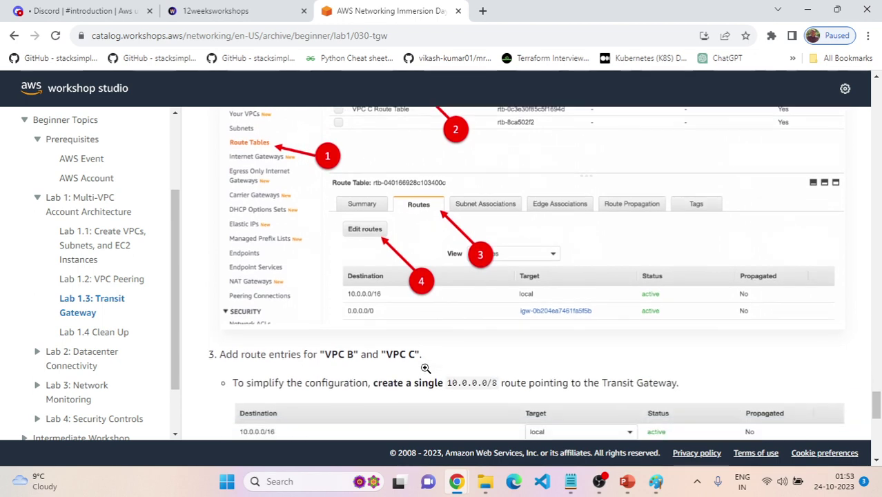
{"action": "scroll", "coordinate": [425, 373], "scroll_direction": "down", "scroll_amount": 1}
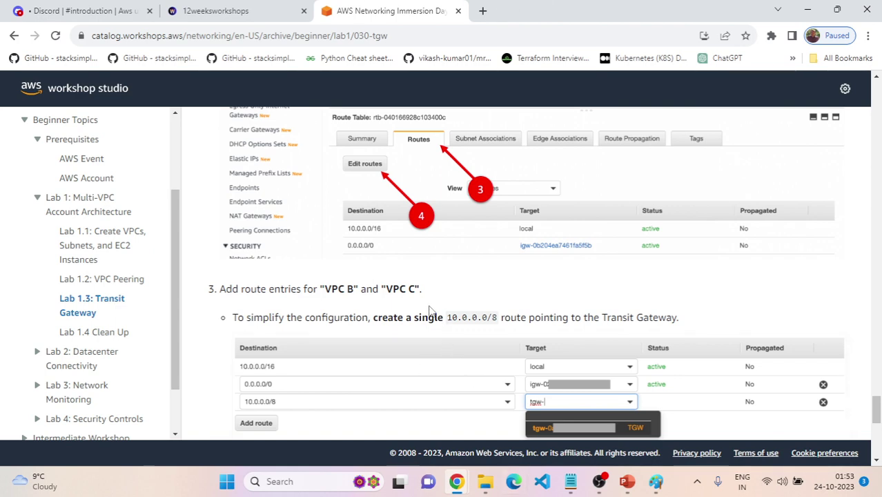
{"action": "scroll", "coordinate": [432, 309], "scroll_direction": "up", "scroll_amount": 2}
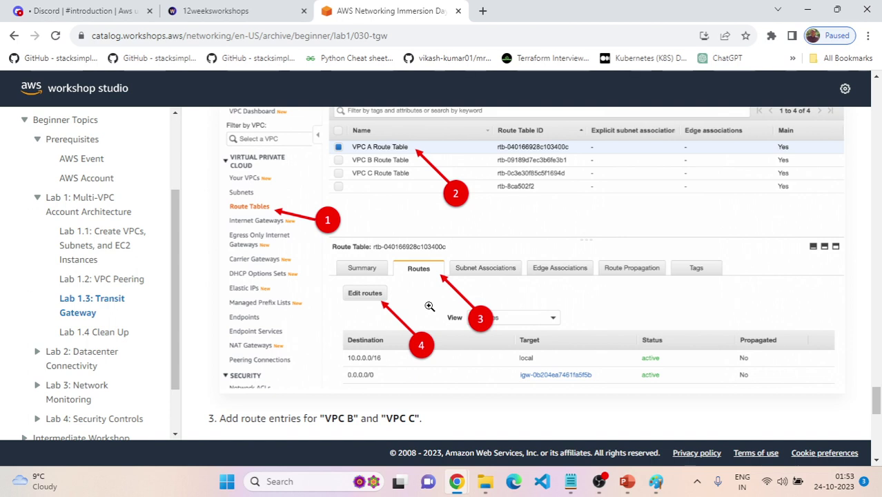
Read the workshop guide's instruction on covering VPC B and VPC C with a single route pointing to the transit gateway
{"action": "scroll", "coordinate": [430, 306], "scroll_direction": "down", "scroll_amount": 2}
{"action": "scroll", "coordinate": [427, 312], "scroll_direction": "down", "scroll_amount": 1}
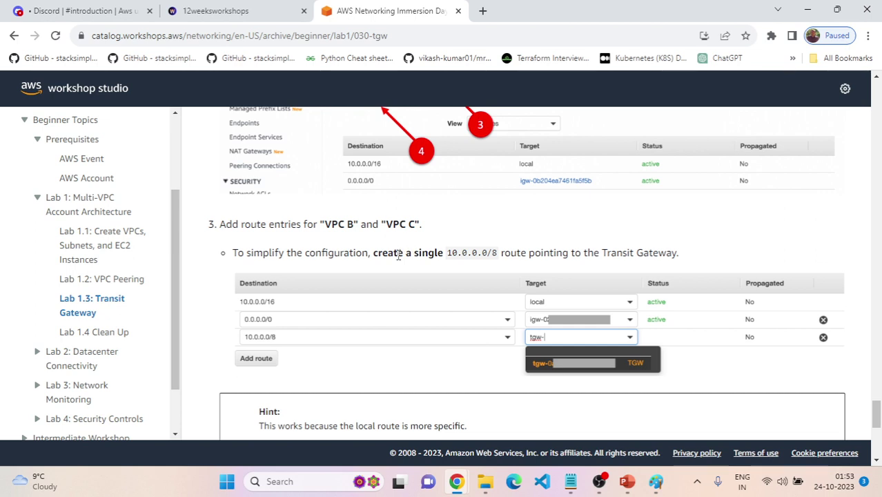
{"action": "scroll", "coordinate": [390, 270], "scroll_direction": "up", "scroll_amount": 1}
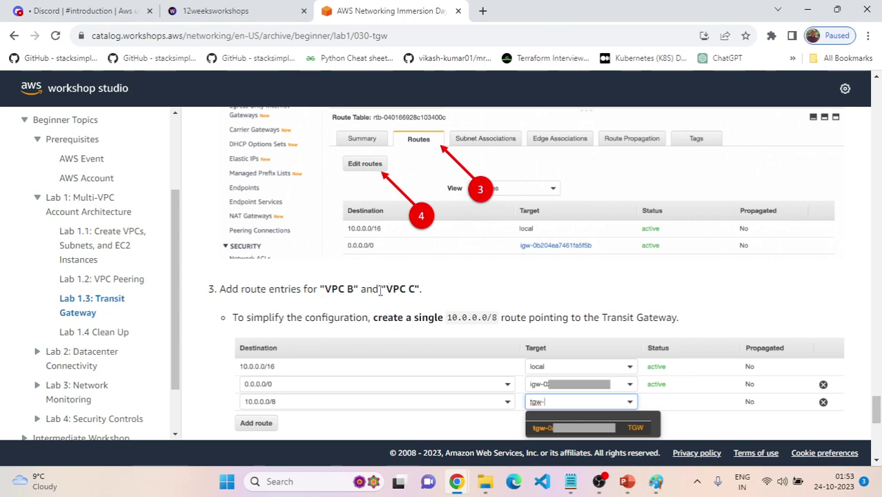
{"action": "scroll", "coordinate": [377, 304], "scroll_direction": "down", "scroll_amount": 2}
{"action": "scroll", "coordinate": [379, 306], "scroll_direction": "up", "scroll_amount": 1}
{"action": "scroll", "coordinate": [379, 306], "scroll_direction": "down", "scroll_amount": 1}
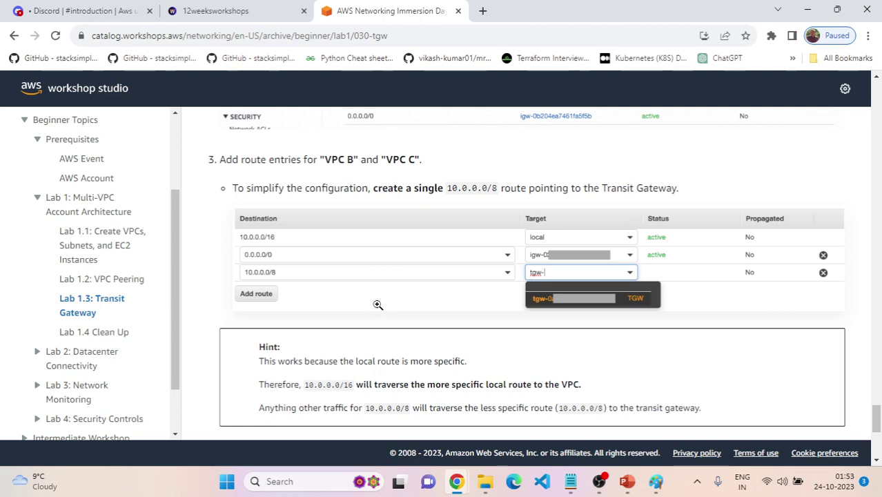
Switch to the AWS VPC console, list the route tables and select only the VPC A Route Table
{"action": "key", "text": "alt+Tab"}
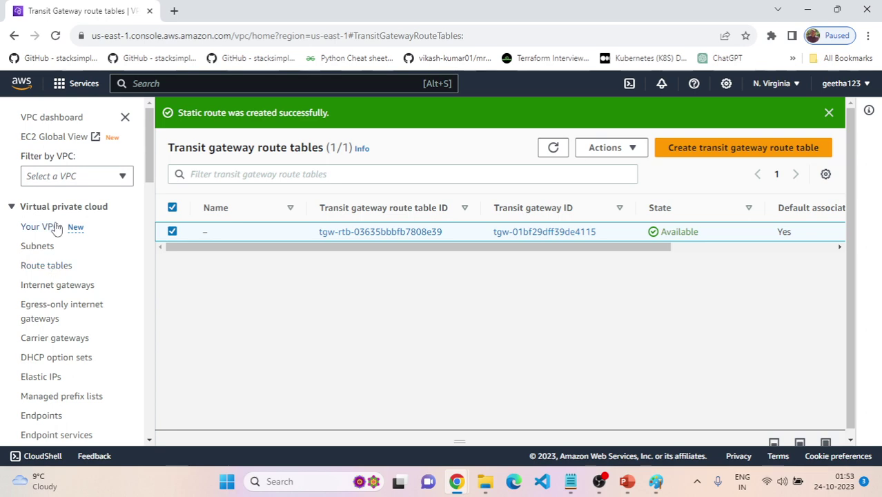
{"action": "left_click", "coordinate": [49, 265]}
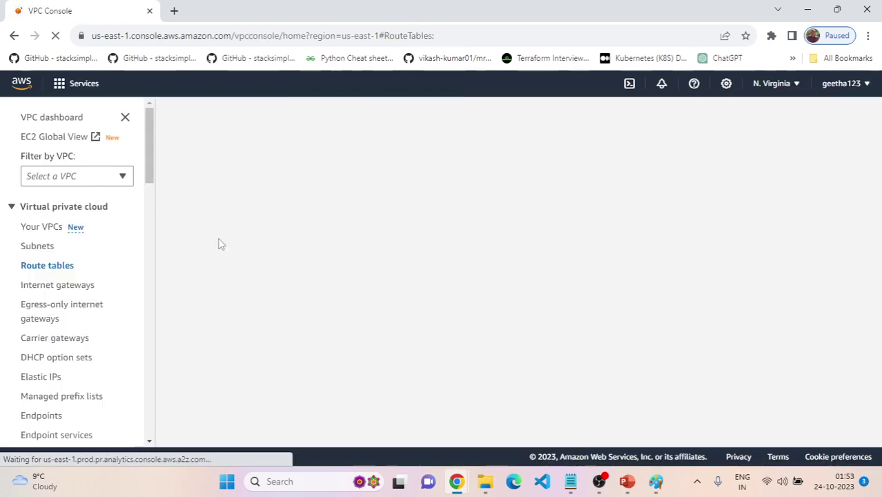
{"action": "left_click", "coordinate": [348, 241]}
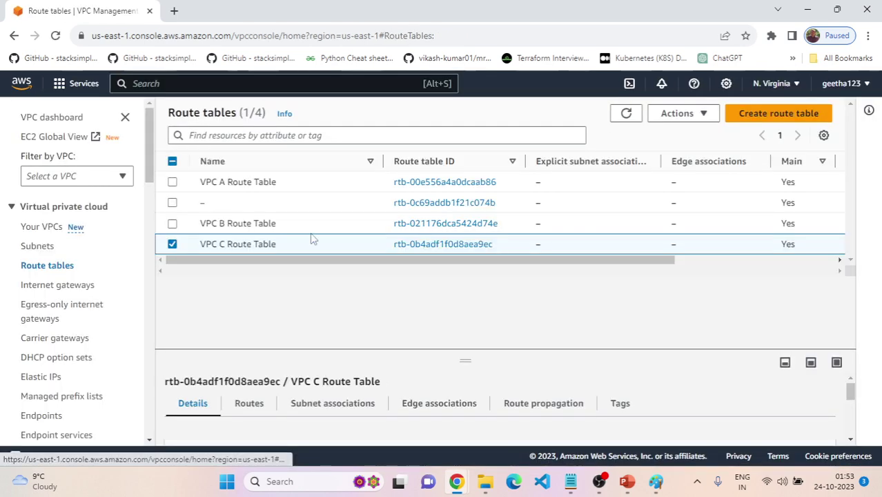
{"action": "left_click", "coordinate": [173, 183]}
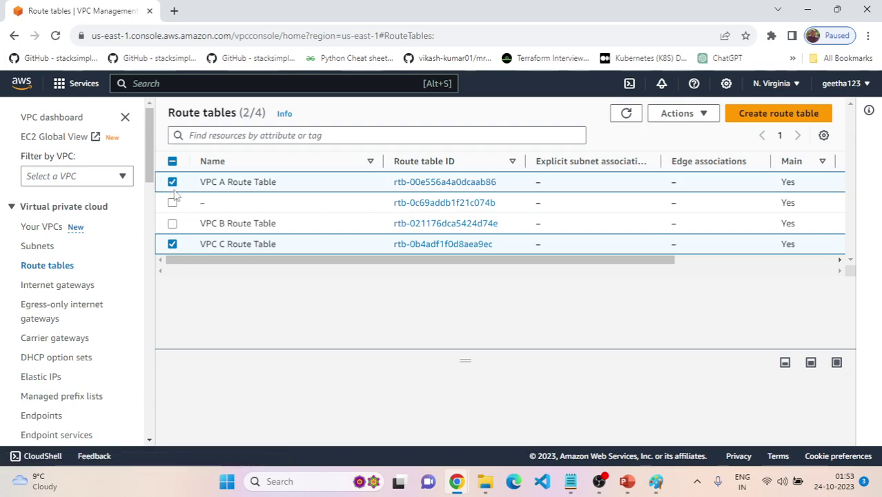
{"action": "left_click", "coordinate": [467, 182]}
{"action": "left_click", "coordinate": [252, 121]}
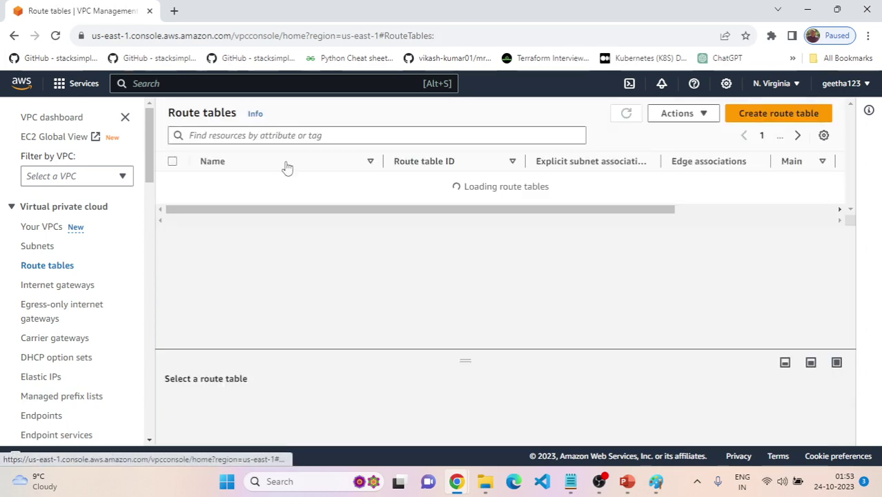
{"action": "left_click", "coordinate": [173, 182]}
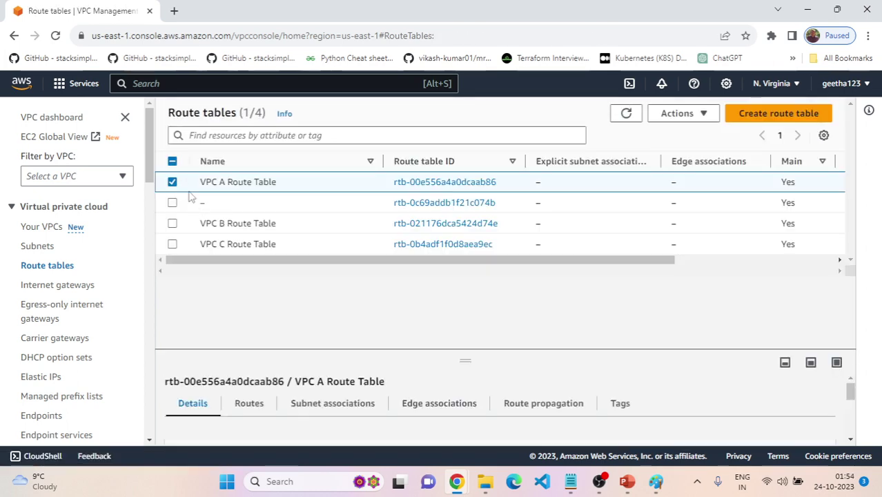
Open the VPC A route table's details and start editing its routes
{"action": "left_click", "coordinate": [421, 183]}
{"action": "scroll", "coordinate": [595, 326], "scroll_direction": "down", "scroll_amount": 1}
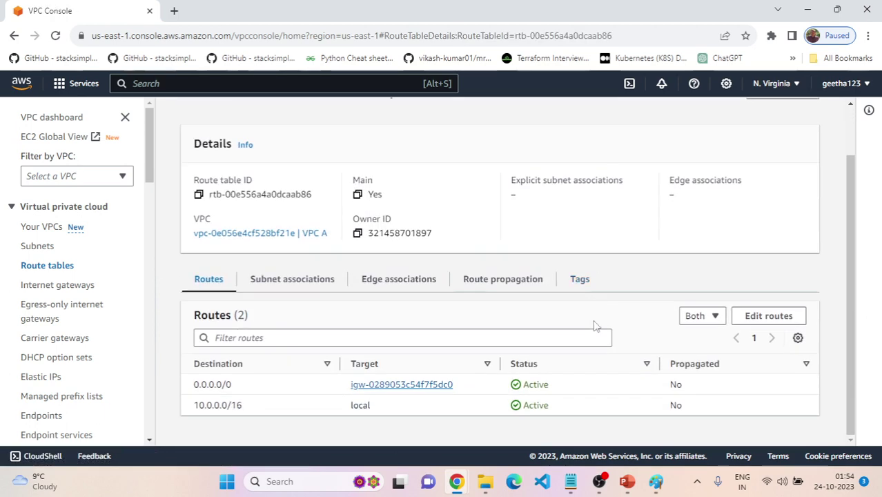
{"action": "left_click", "coordinate": [787, 316]}
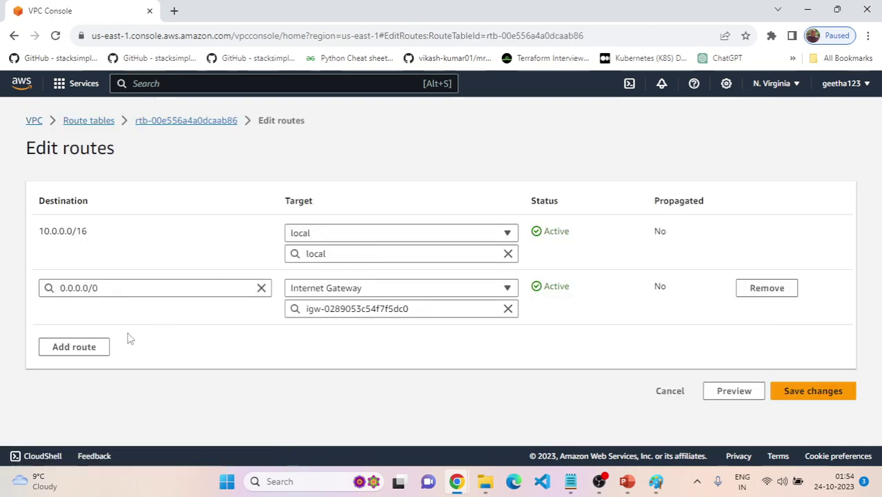
Add a route with destination 10.0.0.0/8 to the VPC A route table, checking the value in the workshop guide
{"action": "key", "text": "alt+Tab"}
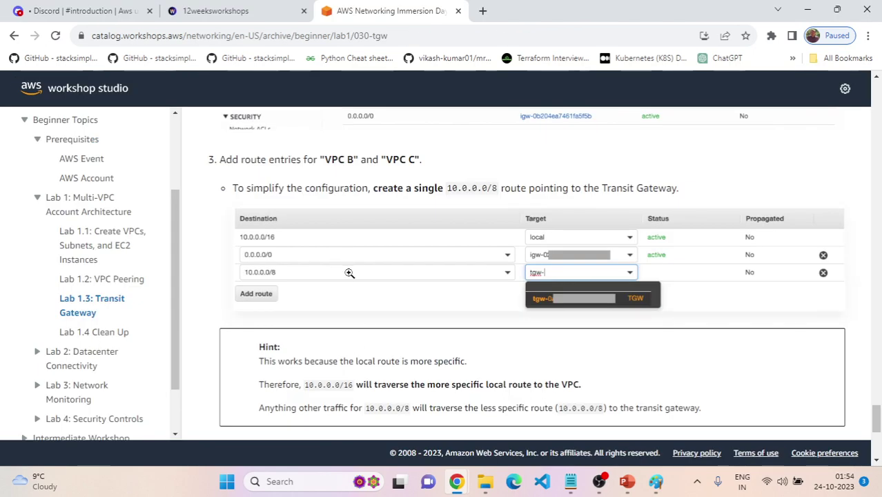
{"action": "key", "text": "alt+Tab"}
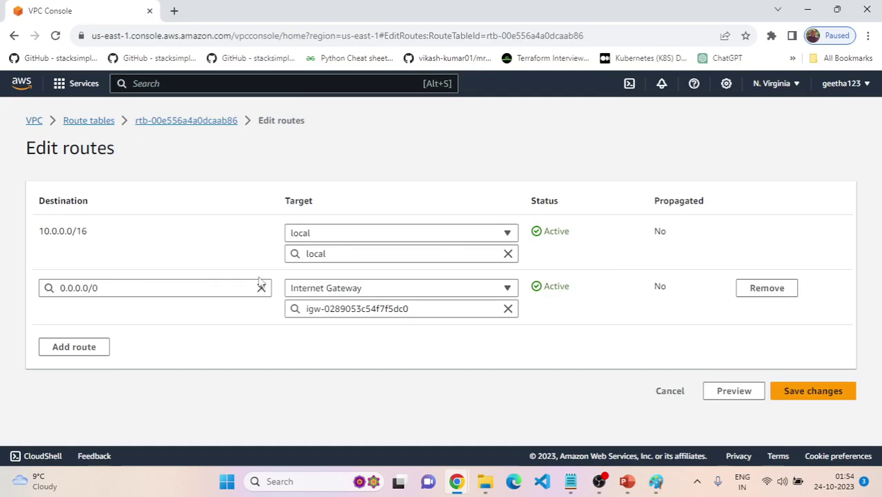
{"action": "left_click", "coordinate": [87, 347]}
{"action": "left_click", "coordinate": [149, 339]}
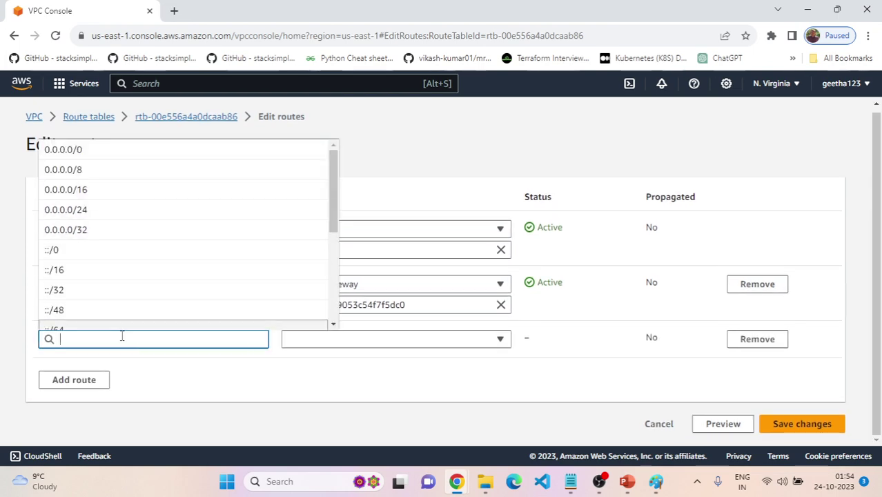
{"action": "key", "text": "alt+Tab"}
{"action": "key", "text": "alt+Tab"}
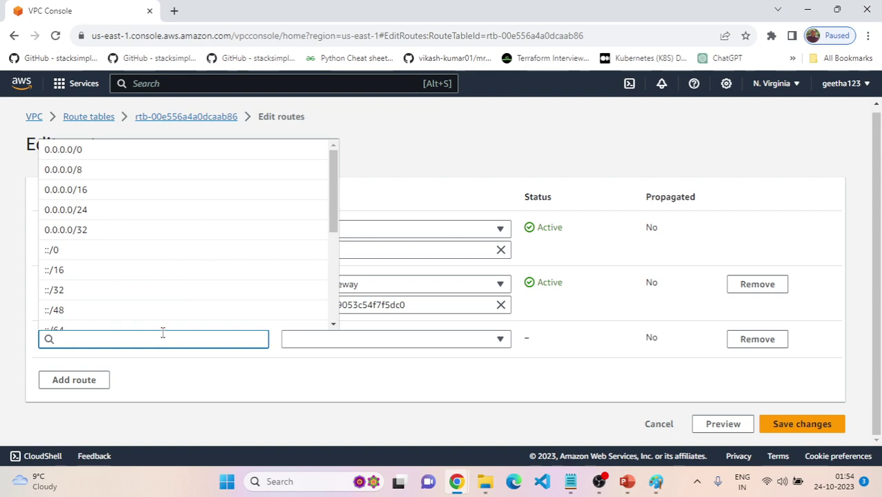
{"action": "type", "text": "10.0"}
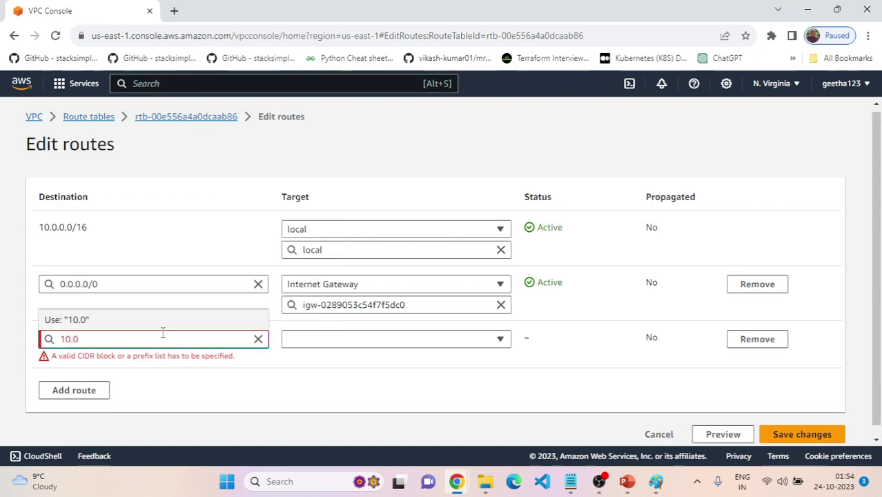
{"action": "type", "text": ".0.8"}
{"action": "key", "text": "alt+Tab"}
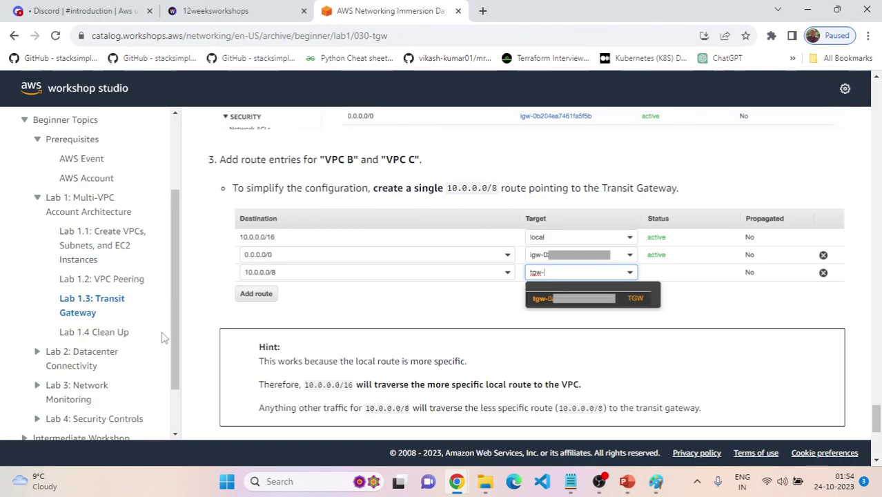
{"action": "key", "text": "alt+Tab"}
{"action": "type", "text": "0.8"}
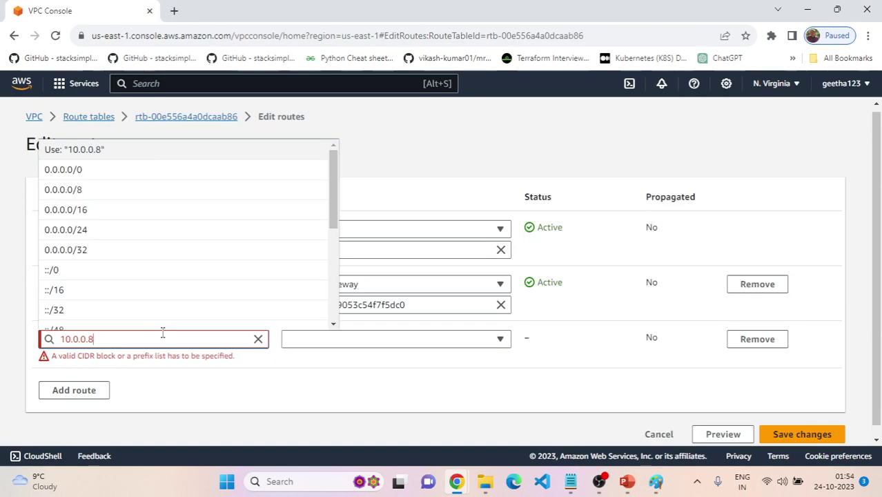
{"action": "key", "text": "BackSpace"}
{"action": "key", "text": "BackSpace"}
{"action": "key", "text": "BackSpace"}
{"action": "type", "text": "0/"}
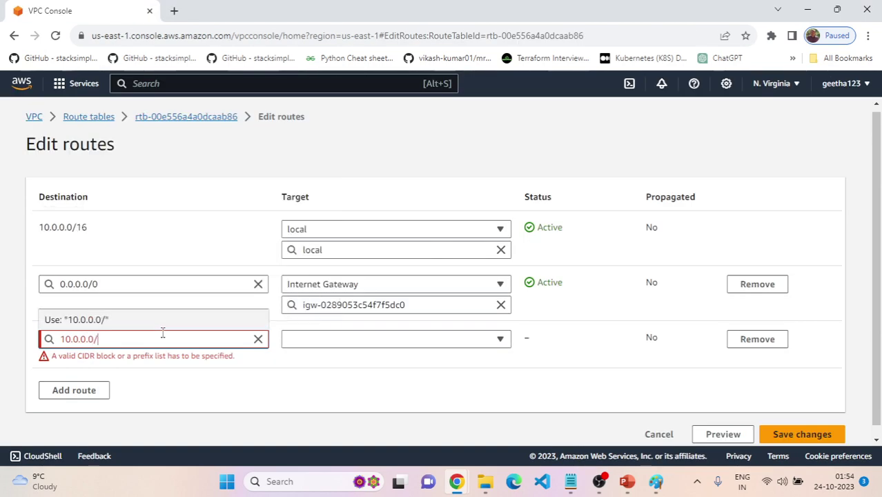
{"action": "type", "text": "8"}
{"action": "left_click", "coordinate": [333, 378]}
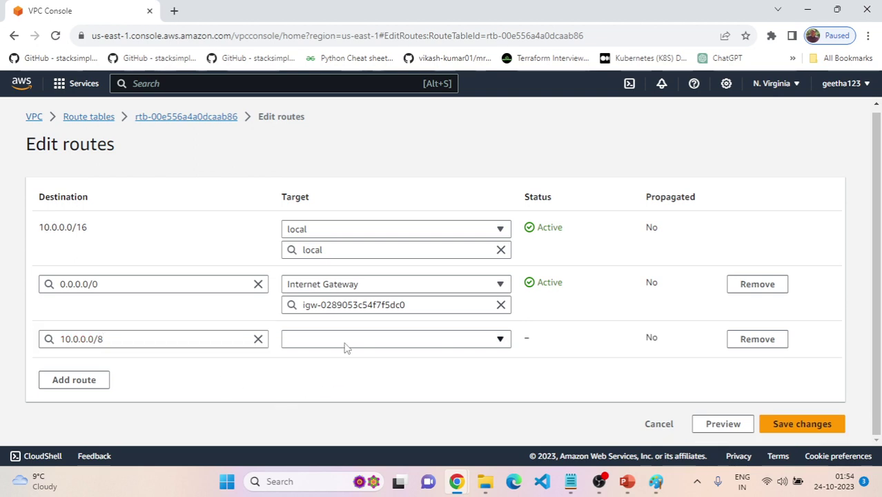
Set the 10.0.0.0/8 route's target to Transit Gateway tgw-01bf29dff39de4115 (VPC A attachement)
{"action": "left_click", "coordinate": [345, 339]}
{"action": "scroll", "coordinate": [392, 228], "scroll_direction": "down", "scroll_amount": 1}
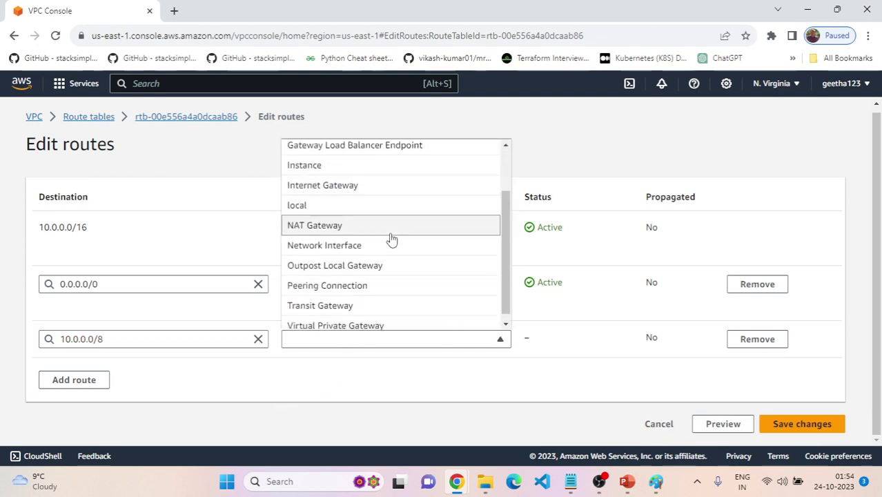
{"action": "left_click", "coordinate": [368, 306]}
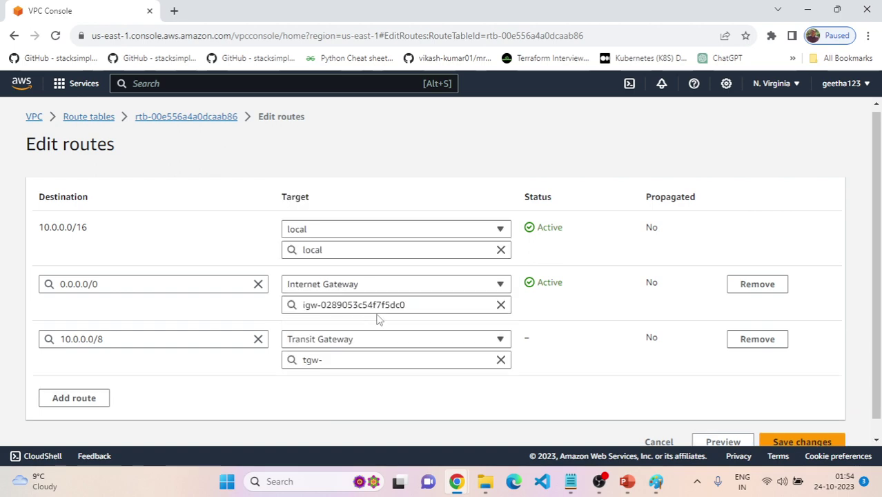
{"action": "left_click", "coordinate": [395, 359]}
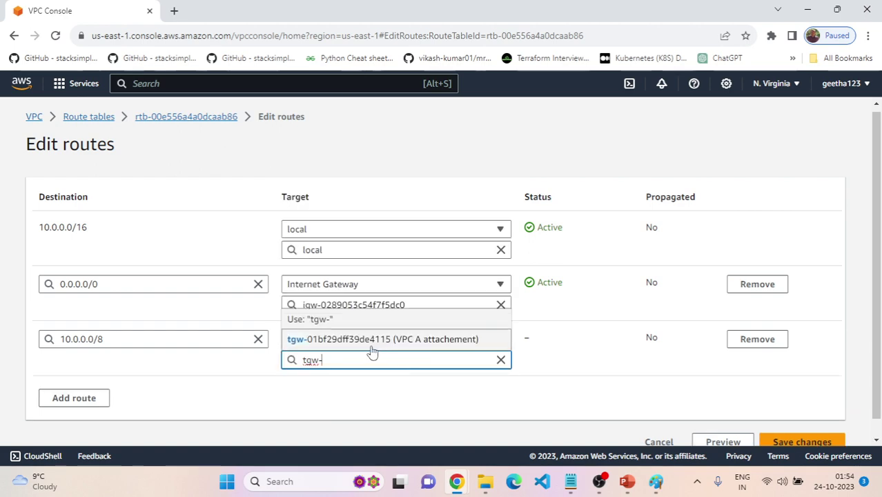
{"action": "left_click", "coordinate": [391, 339]}
Switch to the workshop guide and read the routing hint, the VPC B and VPC C instructions, and the EC2 connectivity check
{"action": "key", "text": "alt+Tab"}
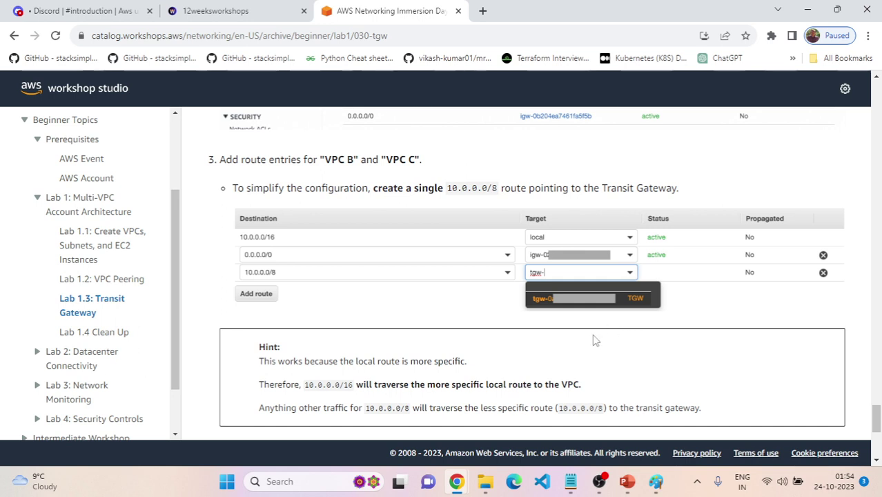
{"action": "scroll", "coordinate": [595, 338], "scroll_direction": "down", "scroll_amount": 1}
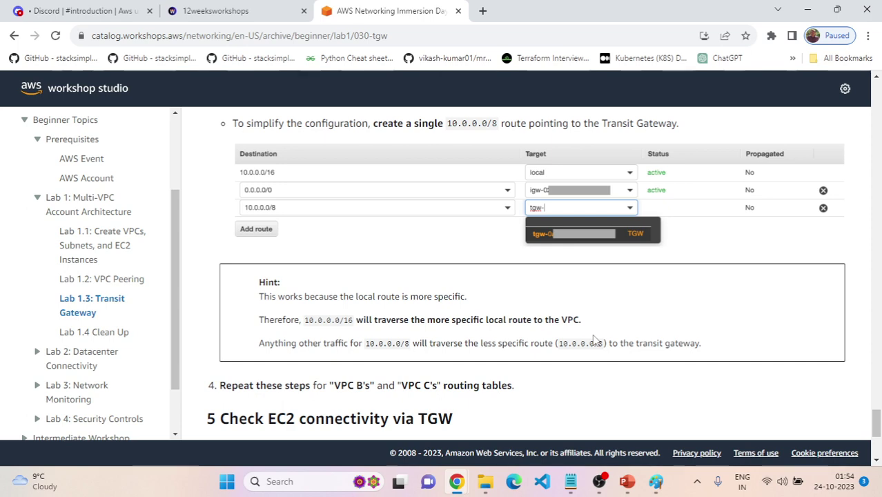
{"action": "scroll", "coordinate": [595, 339], "scroll_direction": "up", "scroll_amount": 1}
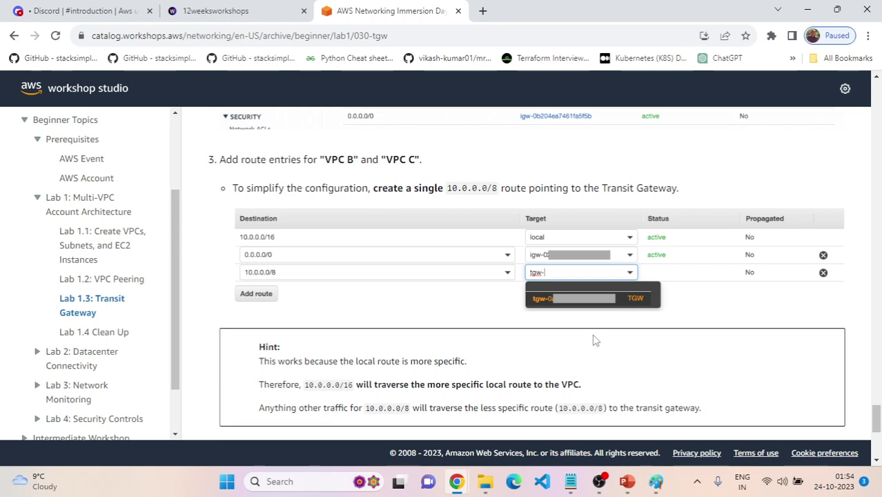
{"action": "scroll", "coordinate": [595, 340], "scroll_direction": "up", "scroll_amount": 2}
{"action": "scroll", "coordinate": [594, 335], "scroll_direction": "down", "scroll_amount": 1}
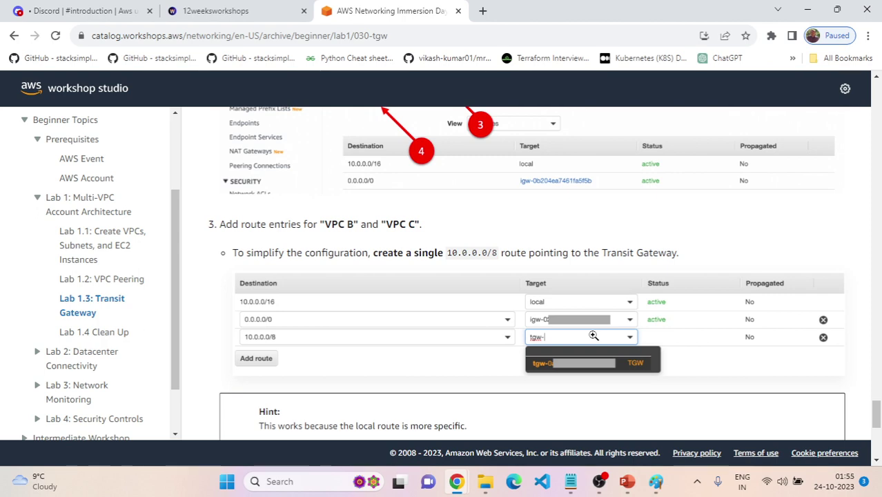
{"action": "scroll", "coordinate": [593, 335], "scroll_direction": "down", "scroll_amount": 2}
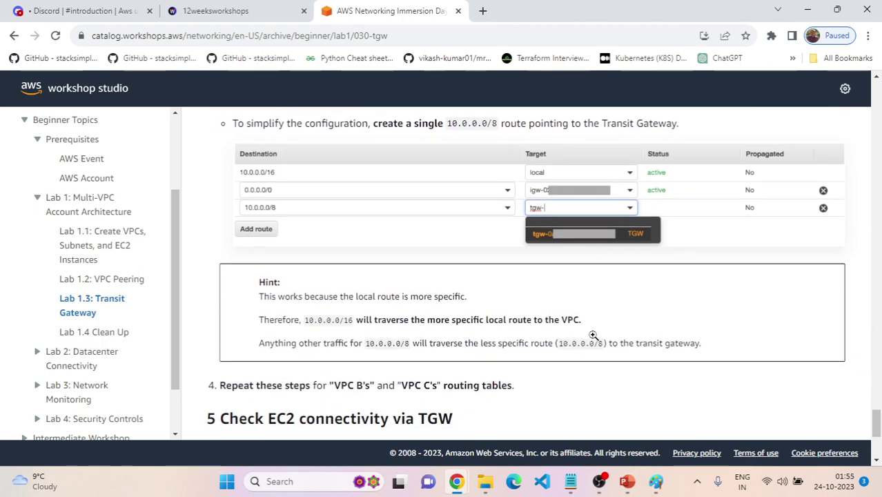
{"action": "scroll", "coordinate": [596, 340], "scroll_direction": "down", "scroll_amount": 2}
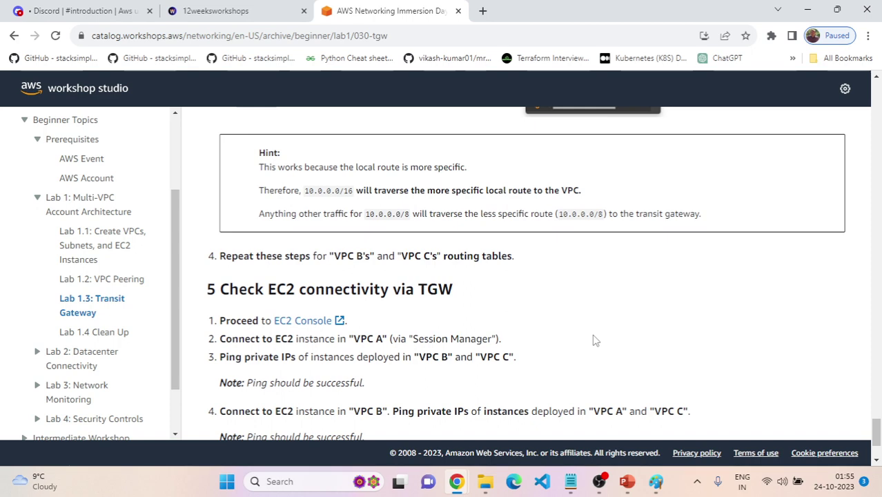
{"action": "scroll", "coordinate": [595, 340], "scroll_direction": "down", "scroll_amount": 2}
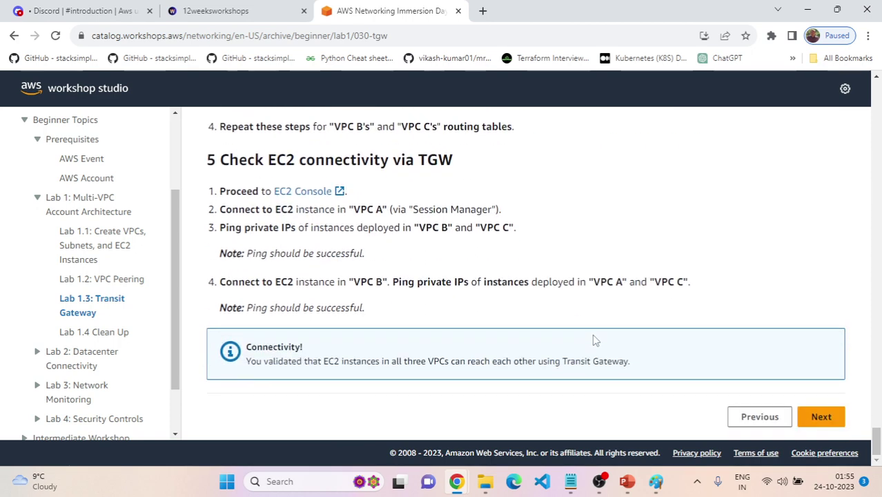
Go back over the guide's VPC A route-editing instructions and the hint comparing the 10.0.0.0/16 and 10.0.0.0/8 routes
{"action": "scroll", "coordinate": [595, 338], "scroll_direction": "up", "scroll_amount": 4}
{"action": "scroll", "coordinate": [595, 335], "scroll_direction": "up", "scroll_amount": 1}
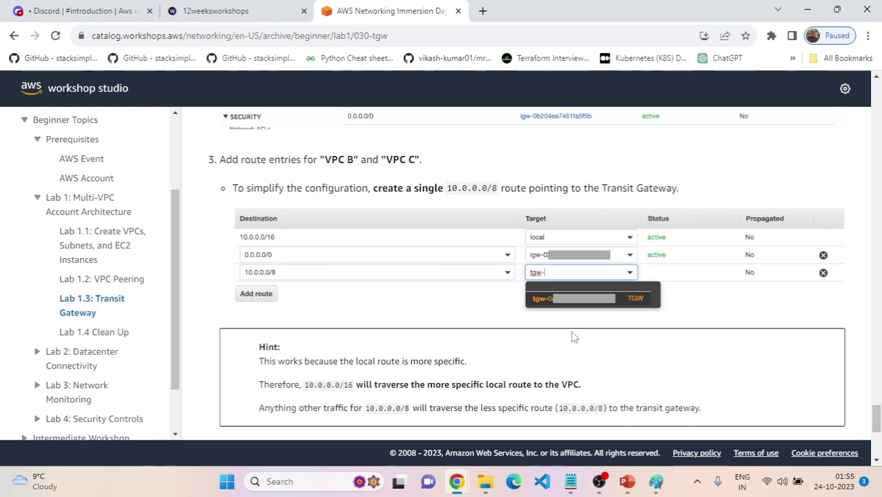
{"action": "scroll", "coordinate": [595, 334], "scroll_direction": "up", "scroll_amount": 3}
{"action": "scroll", "coordinate": [316, 231], "scroll_direction": "up", "scroll_amount": 1}
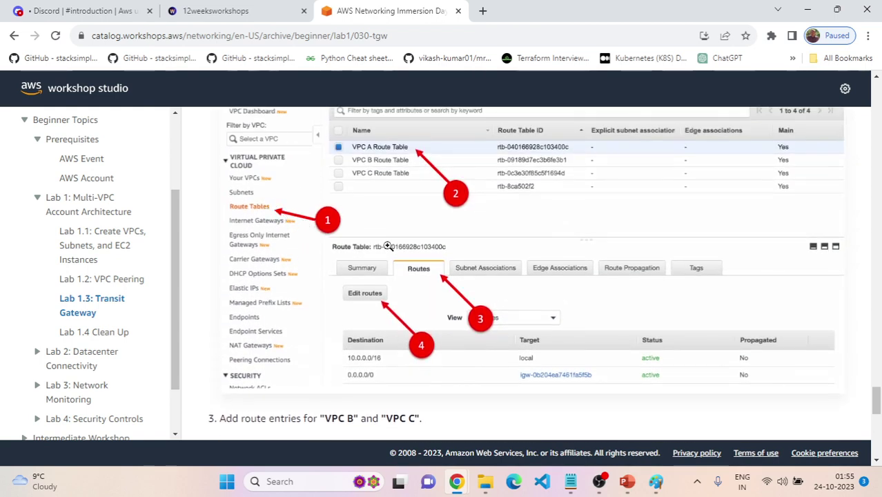
{"action": "scroll", "coordinate": [422, 315], "scroll_direction": "down", "scroll_amount": 1}
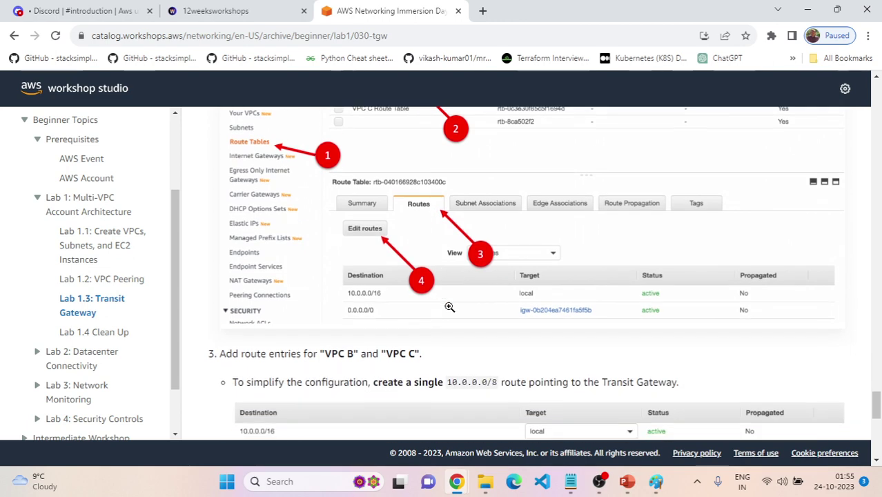
{"action": "scroll", "coordinate": [448, 302], "scroll_direction": "down", "scroll_amount": 2}
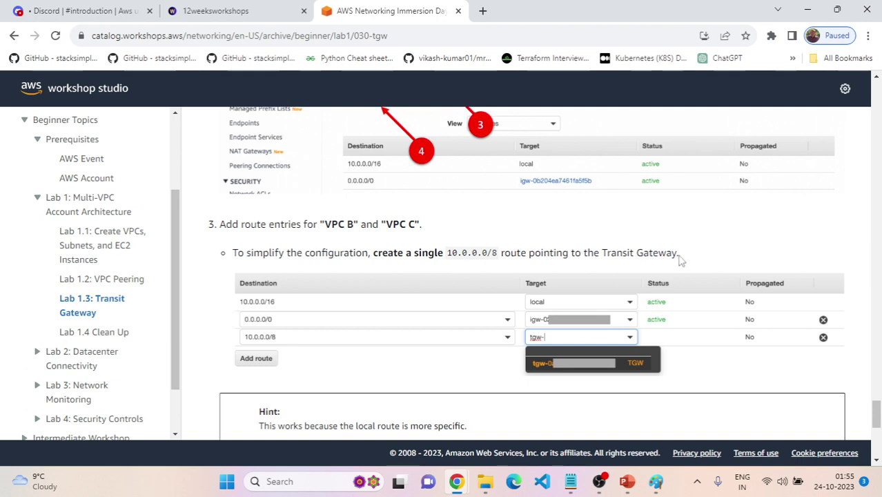
{"action": "scroll", "coordinate": [682, 260], "scroll_direction": "down", "scroll_amount": 1}
{"action": "scroll", "coordinate": [414, 310], "scroll_direction": "down", "scroll_amount": 1}
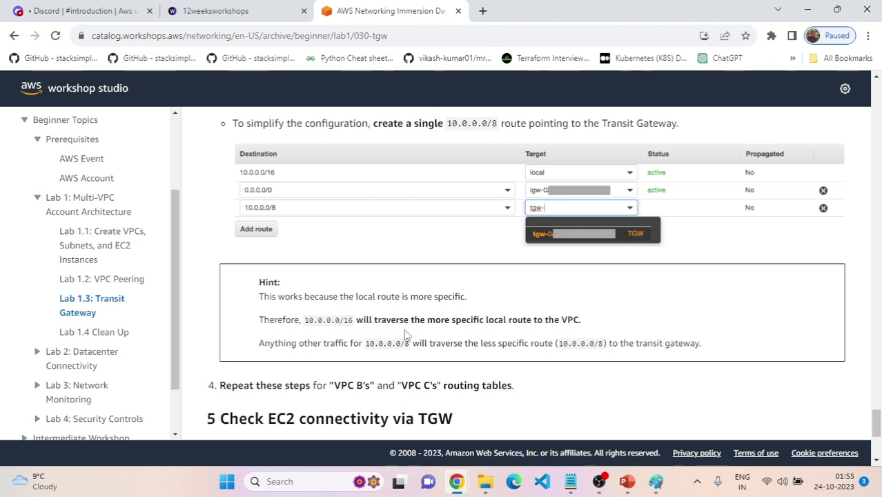
Return to the VPC console, select tgw-01bf29dff39de4115 (VPC A attachement) as the 10.0.0.0/8 target, and save the VPC A routes
{"action": "scroll", "coordinate": [406, 335], "scroll_direction": "down", "scroll_amount": 1}
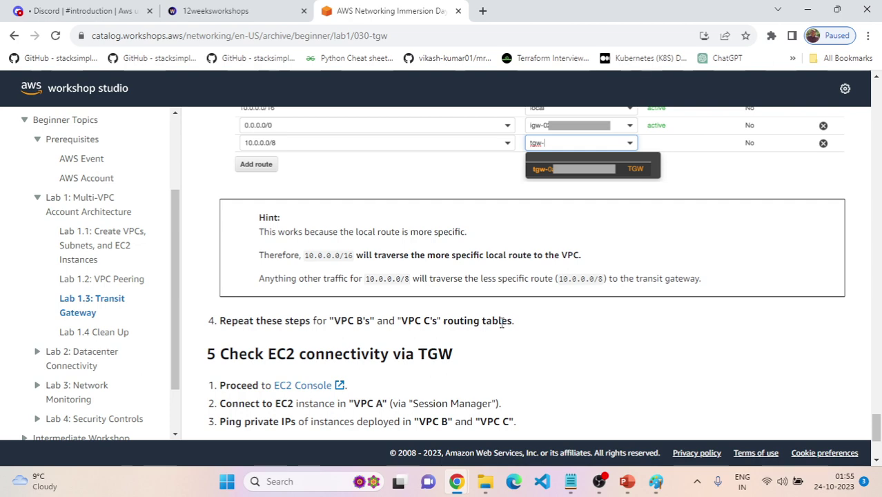
{"action": "key", "text": "alt+Tab"}
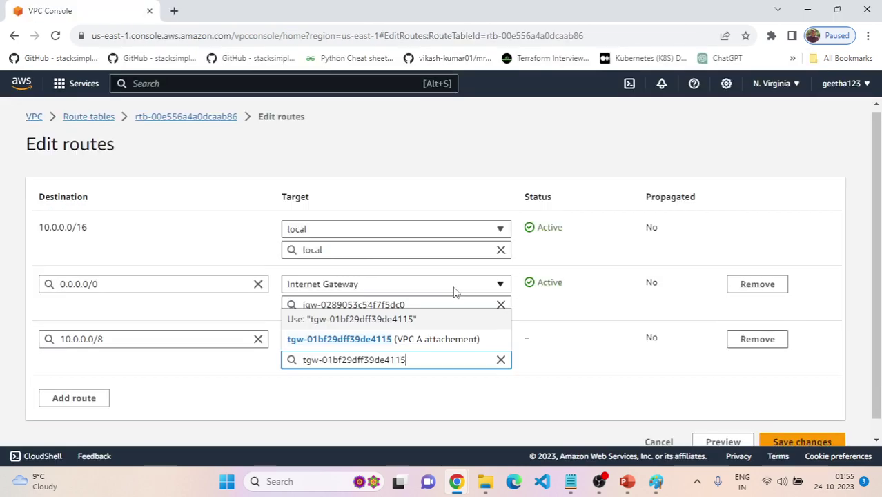
{"action": "left_click", "coordinate": [417, 348]}
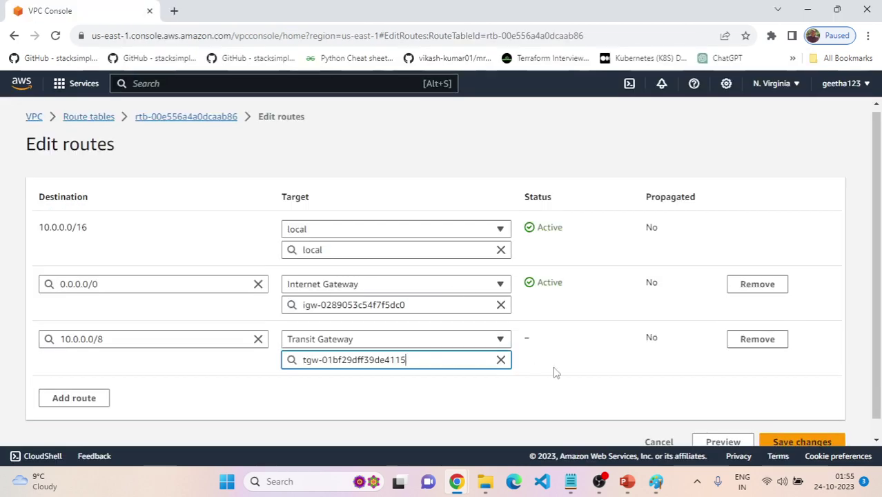
{"action": "scroll", "coordinate": [700, 390], "scroll_direction": "down", "scroll_amount": 1}
{"action": "left_click", "coordinate": [789, 423]}
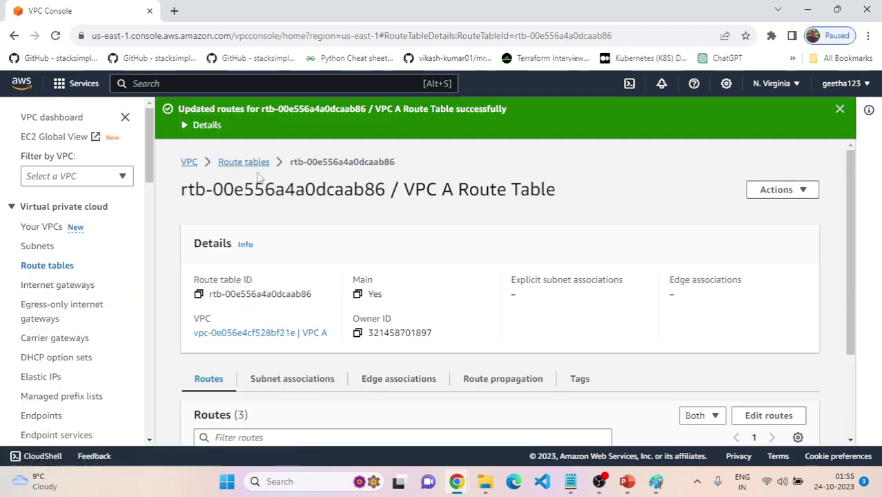
Open the VPC B Route Table for editing and add a route with destination 10.0.0.0/8
{"action": "left_click", "coordinate": [250, 164]}
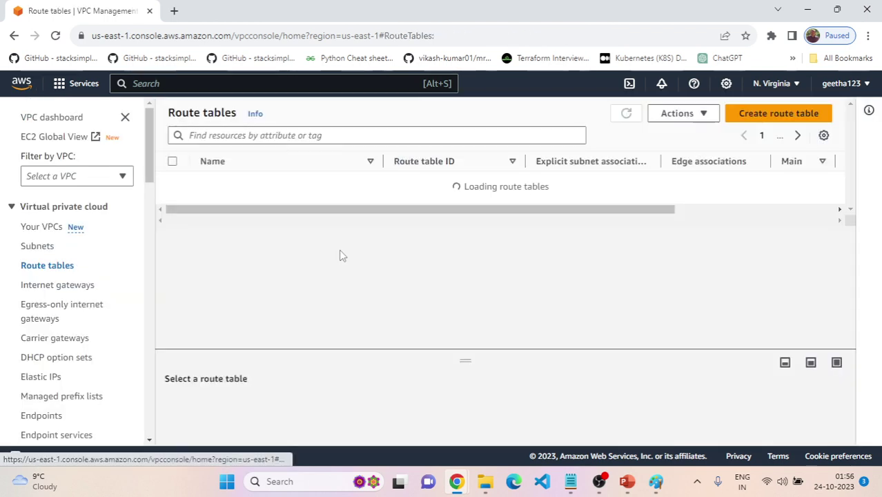
{"action": "left_click", "coordinate": [173, 224]}
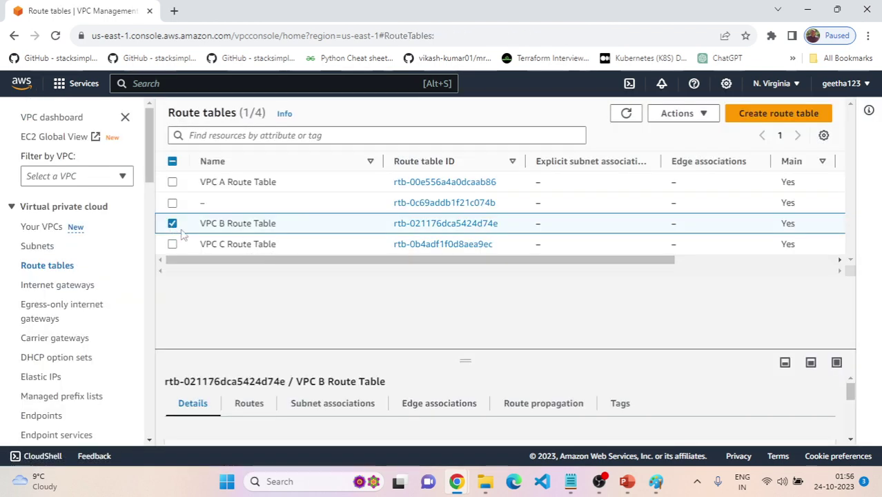
{"action": "left_click", "coordinate": [447, 227]}
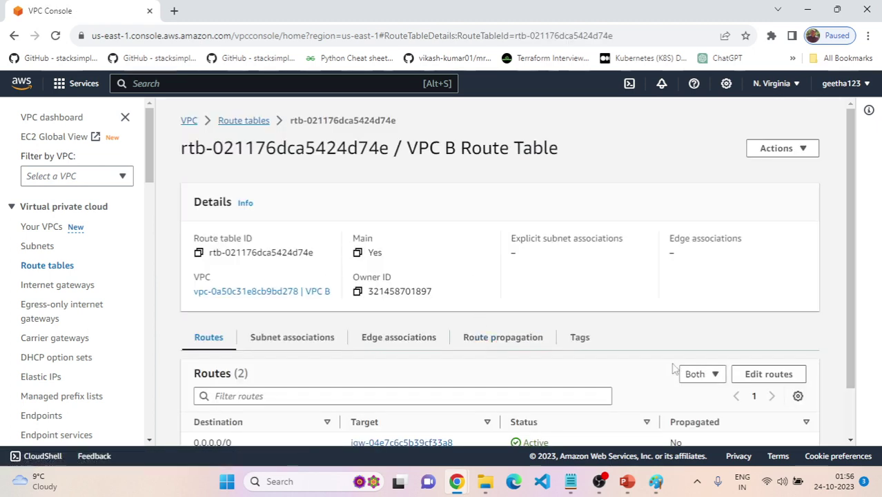
{"action": "left_click", "coordinate": [764, 377]}
{"action": "left_click", "coordinate": [72, 347]}
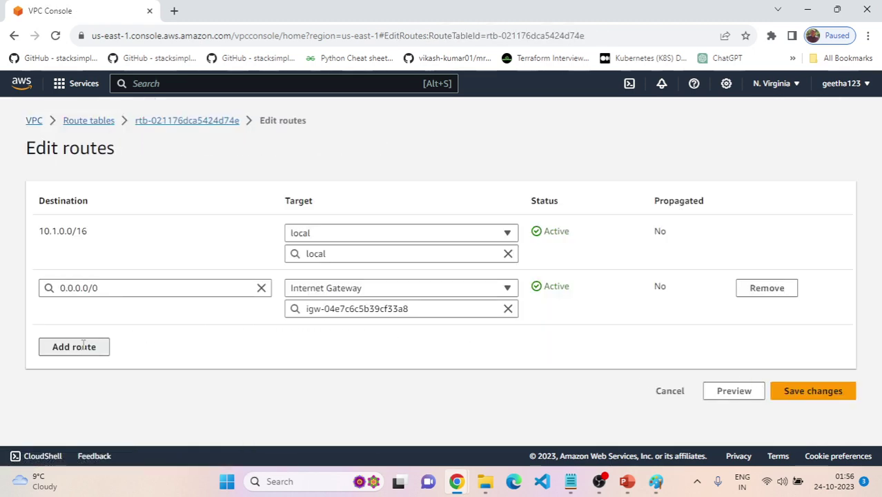
{"action": "left_click", "coordinate": [121, 341]}
{"action": "type", "text": "10"}
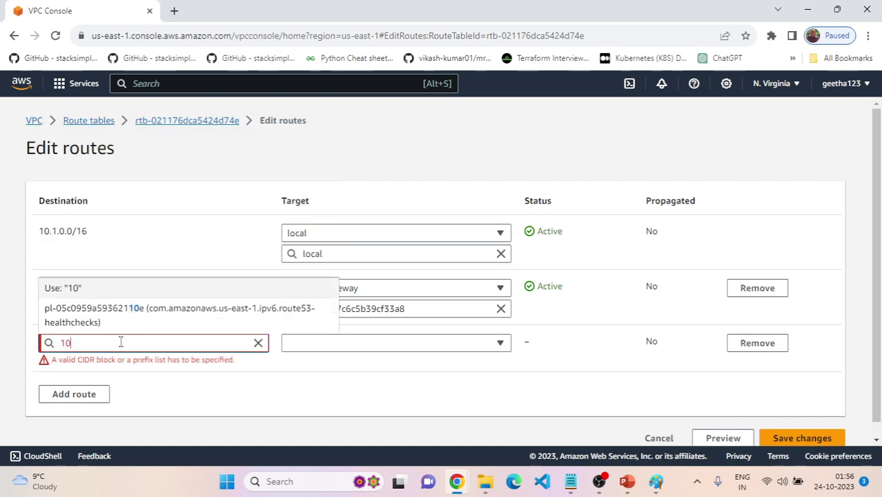
{"action": "type", "text": ".0.0.0/8"}
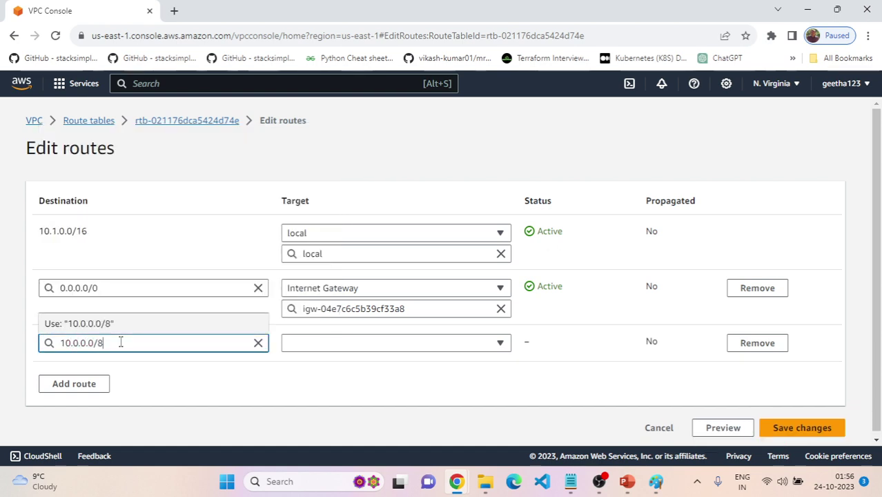
{"action": "left_click", "coordinate": [255, 374]}
Target the VPC B 10.0.0.0/8 route at Transit Gateway tgw-01bf29dff39de4115 (VPC B Attchament) and save the changes
{"action": "left_click", "coordinate": [326, 345]}
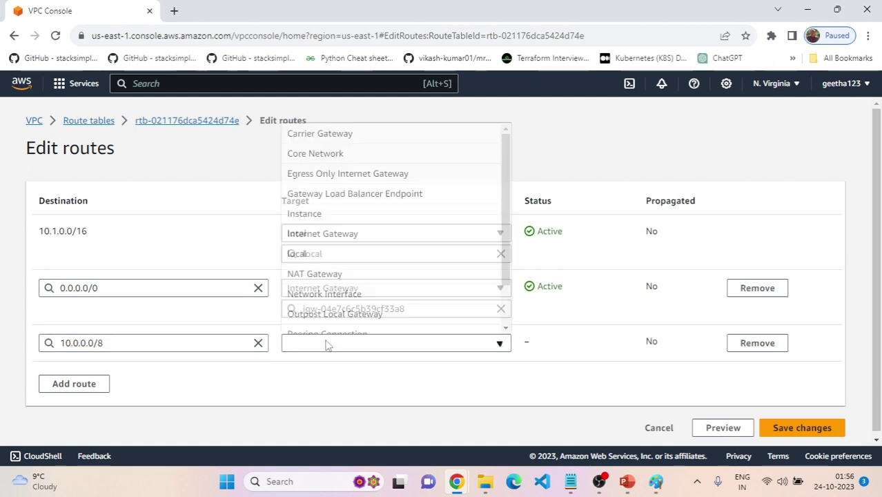
{"action": "scroll", "coordinate": [344, 287], "scroll_direction": "down", "scroll_amount": 2}
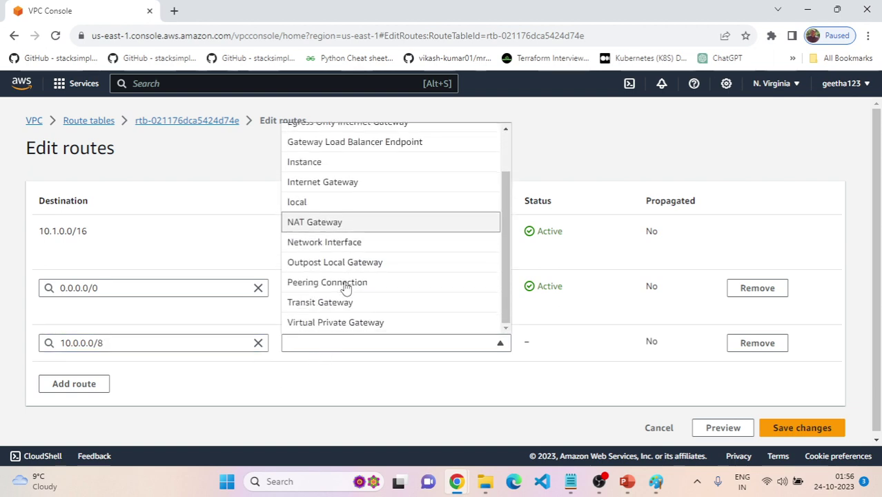
{"action": "left_click", "coordinate": [346, 305]}
{"action": "left_click", "coordinate": [391, 366]}
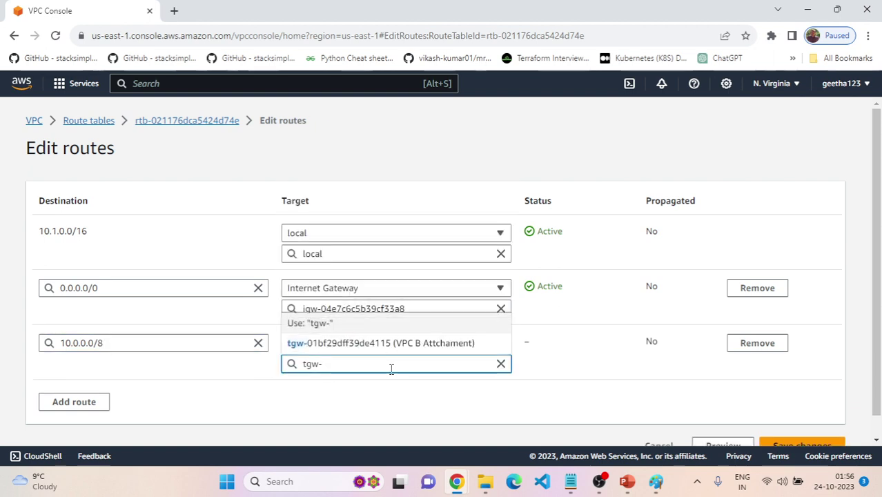
{"action": "left_click", "coordinate": [398, 345]}
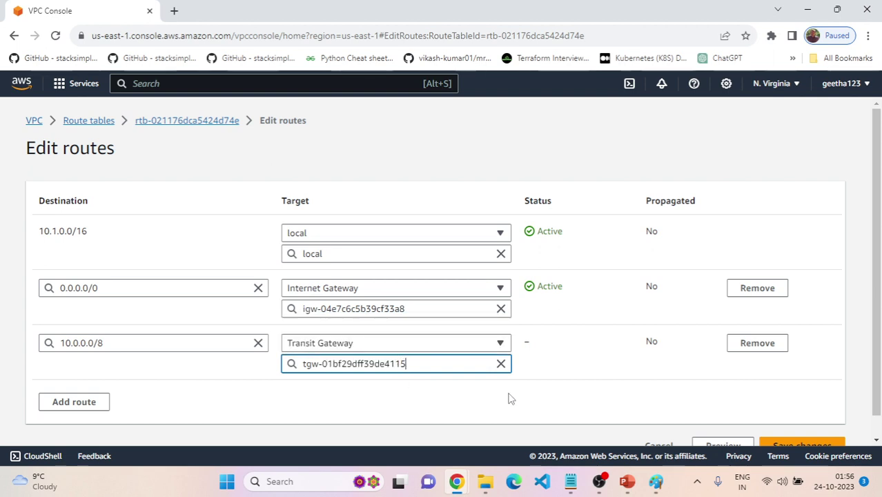
{"action": "scroll", "coordinate": [652, 392], "scroll_direction": "down", "scroll_amount": 1}
{"action": "left_click", "coordinate": [795, 422]}
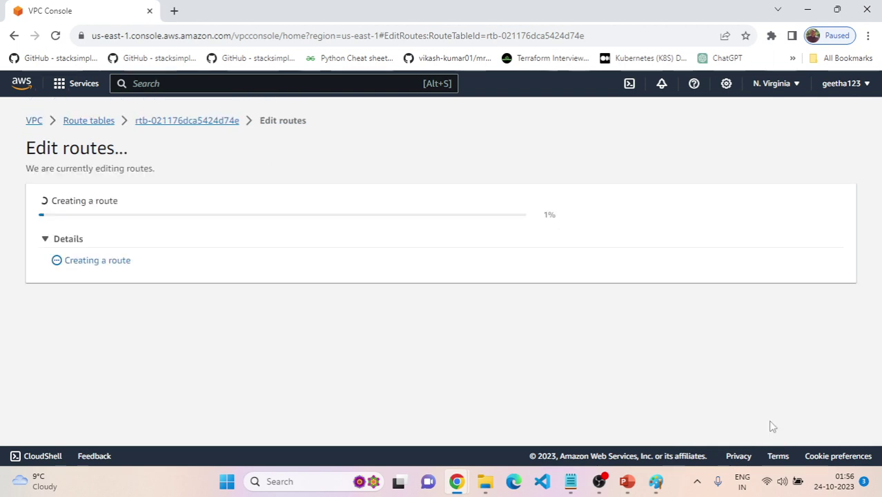
Open the VPC C Route Table for editing and add a route with destination 10.0.0.0/8
{"action": "left_click", "coordinate": [242, 161]}
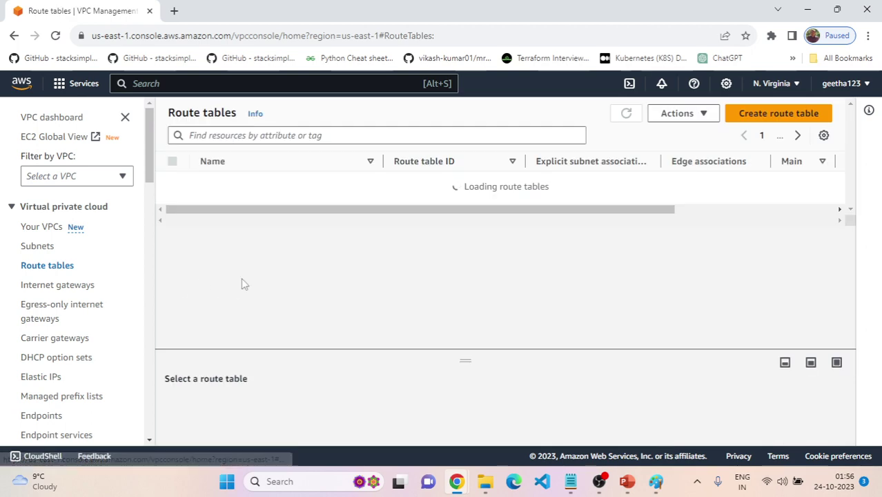
{"action": "left_click", "coordinate": [173, 246]}
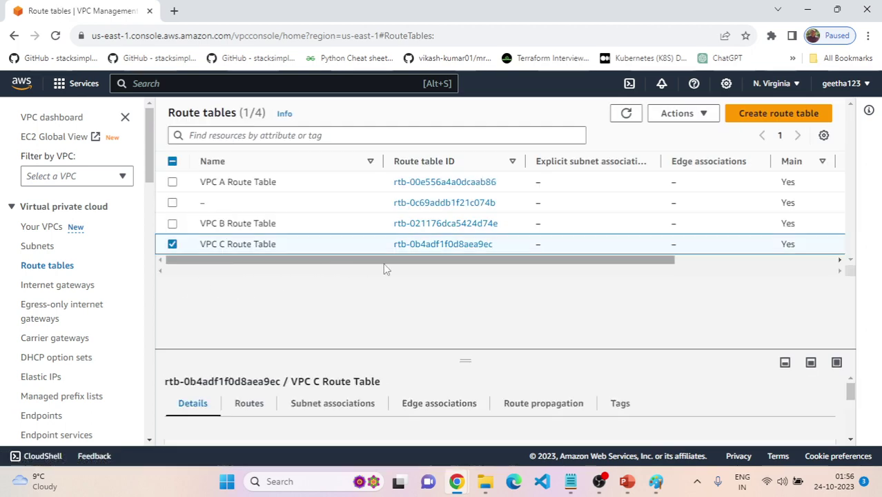
{"action": "left_click", "coordinate": [423, 245]}
{"action": "scroll", "coordinate": [600, 336], "scroll_direction": "down", "scroll_amount": 1}
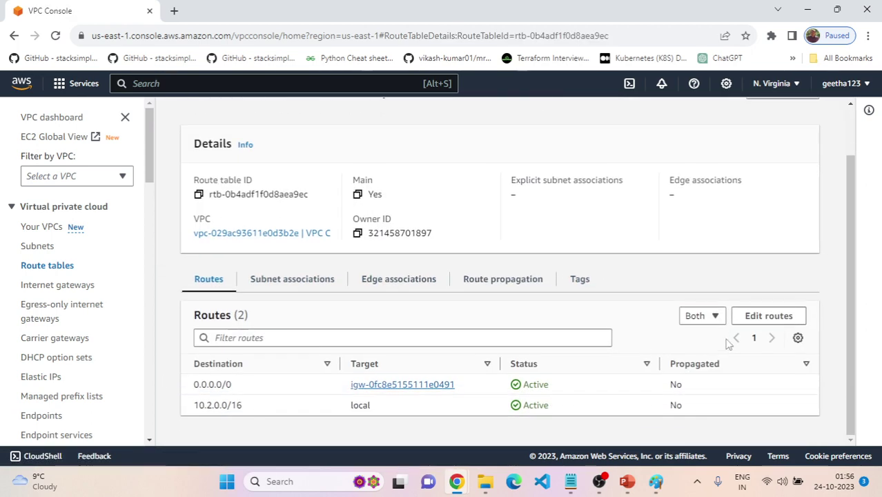
{"action": "left_click", "coordinate": [768, 316]}
{"action": "left_click", "coordinate": [97, 341]}
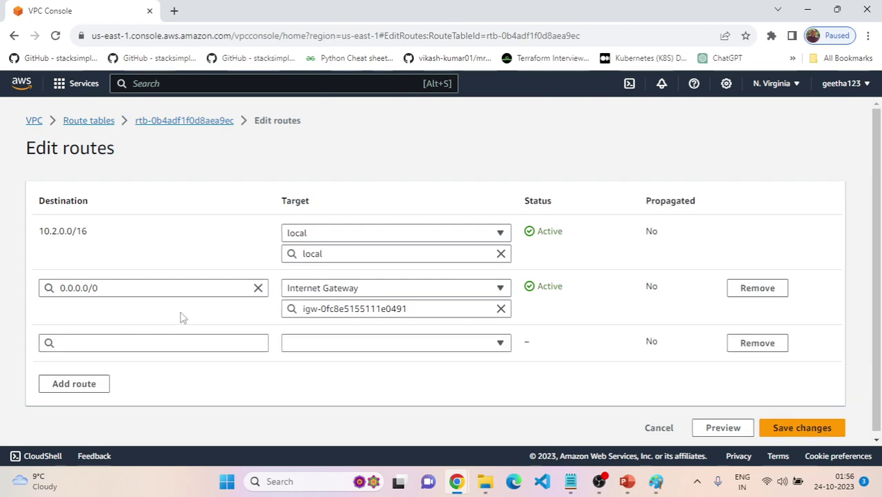
{"action": "left_click", "coordinate": [170, 341]}
{"action": "type", "text": "10"}
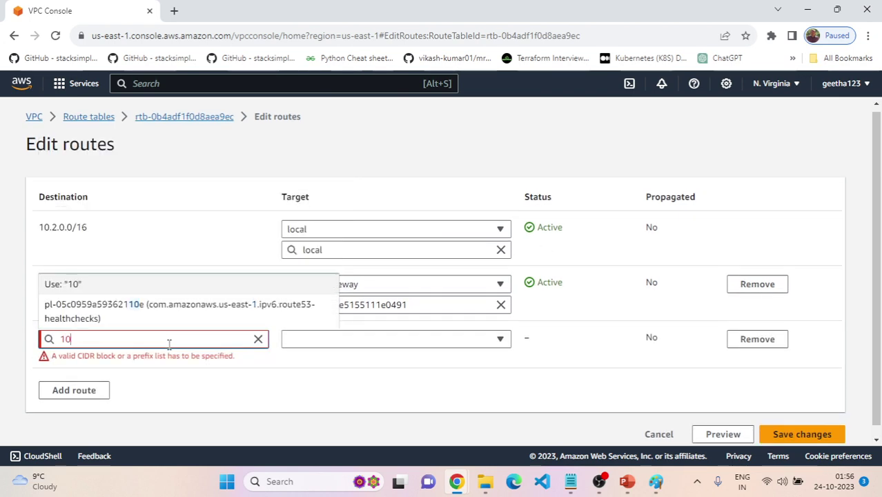
{"action": "type", "text": ".0.0."}
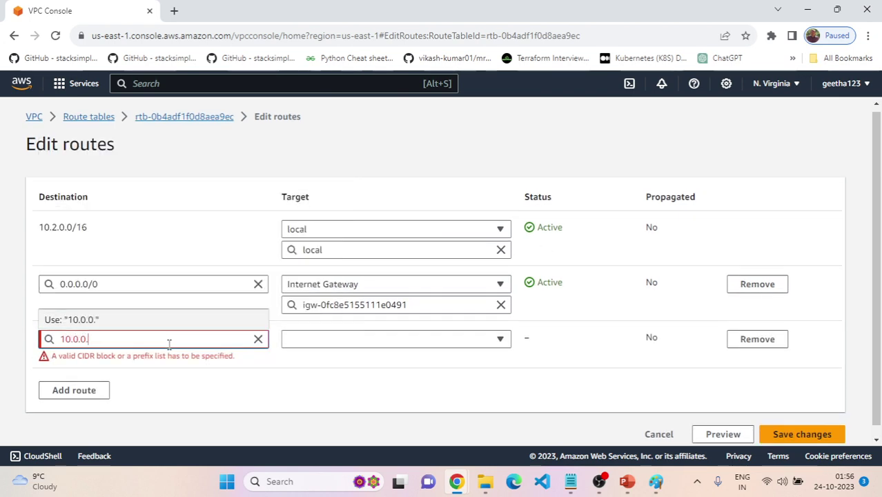
{"action": "type", "text": "0/"}
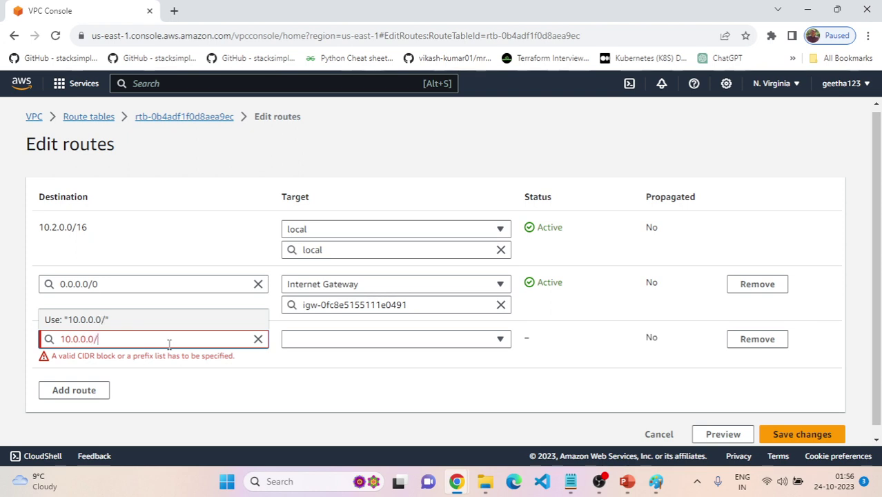
{"action": "type", "text": "8"}
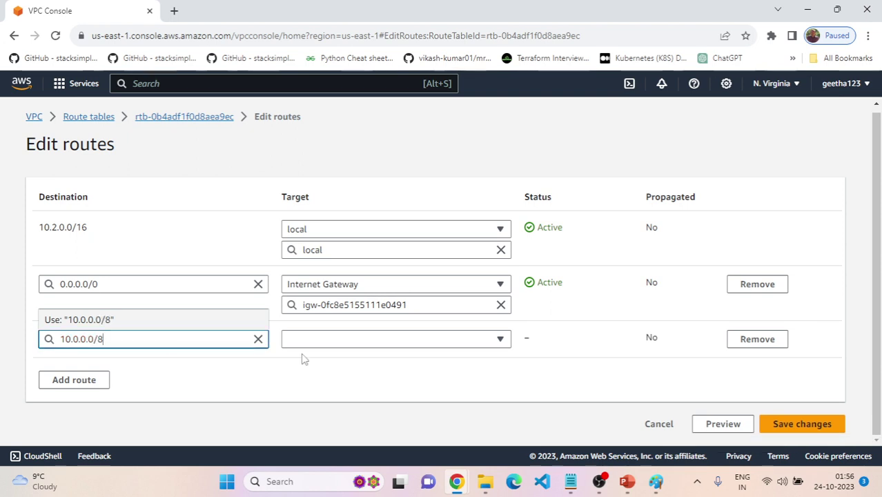
Target the VPC C 10.0.0.0/8 route at Transit Gateway tgw-01bf29dff39de4115 (VPC C attachements) and save the changes
{"action": "left_click", "coordinate": [329, 340]}
{"action": "scroll", "coordinate": [362, 221], "scroll_direction": "down", "scroll_amount": 1}
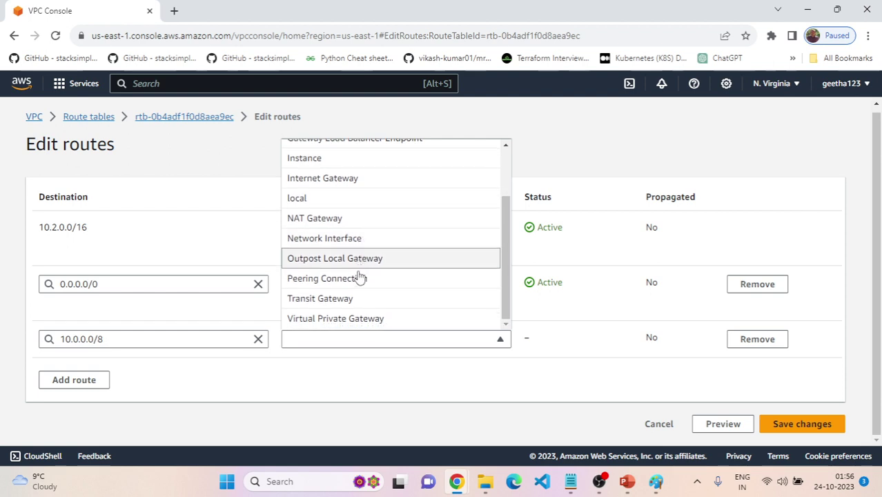
{"action": "left_click", "coordinate": [352, 297]}
{"action": "left_click", "coordinate": [442, 362]}
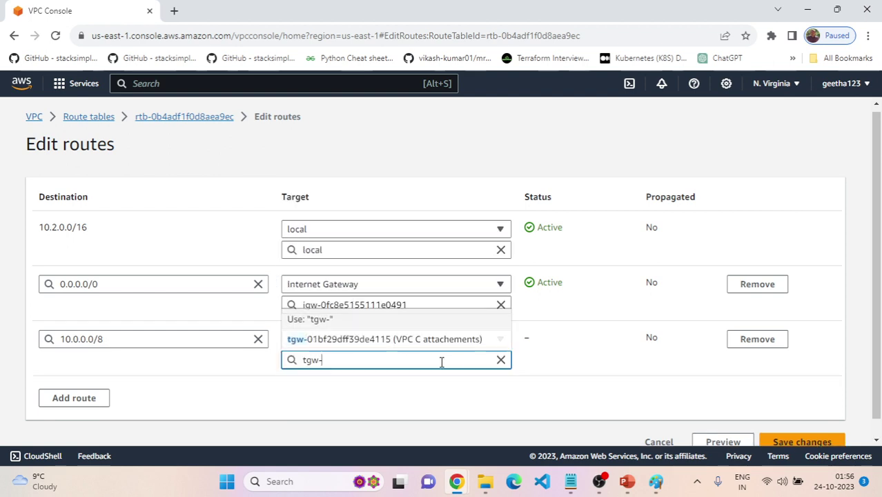
{"action": "left_click", "coordinate": [403, 341]}
{"action": "scroll", "coordinate": [659, 395], "scroll_direction": "down", "scroll_amount": 1}
{"action": "left_click", "coordinate": [794, 430]}
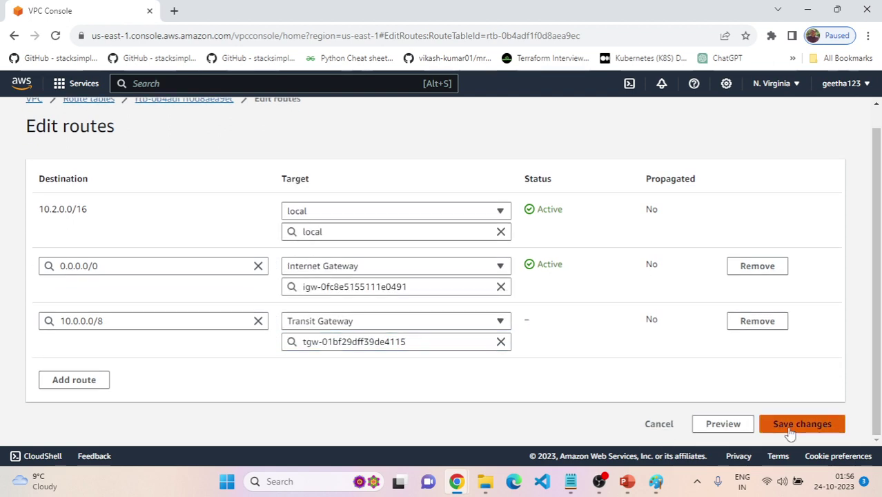
Switch to the workshop guide and read the section on checking EC2 connectivity via TGW, including which VPC instances to ping
{"action": "key", "text": "alt+Tab"}
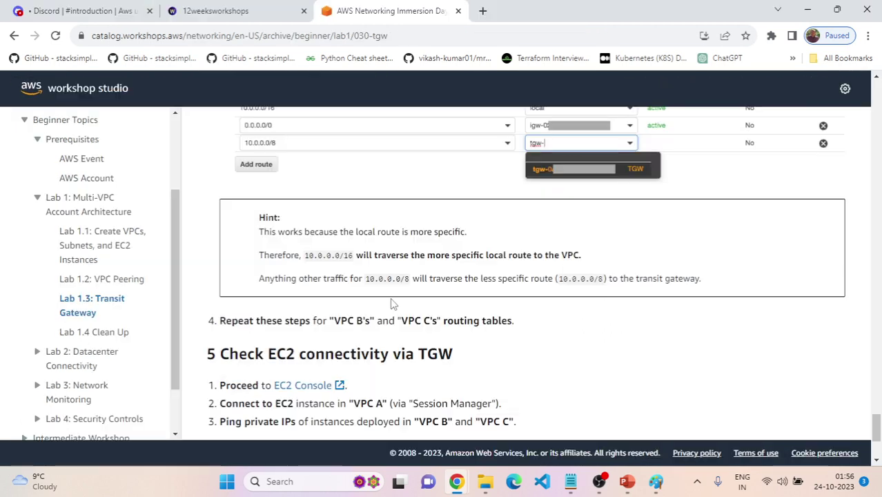
{"action": "scroll", "coordinate": [376, 304], "scroll_direction": "down", "scroll_amount": 1}
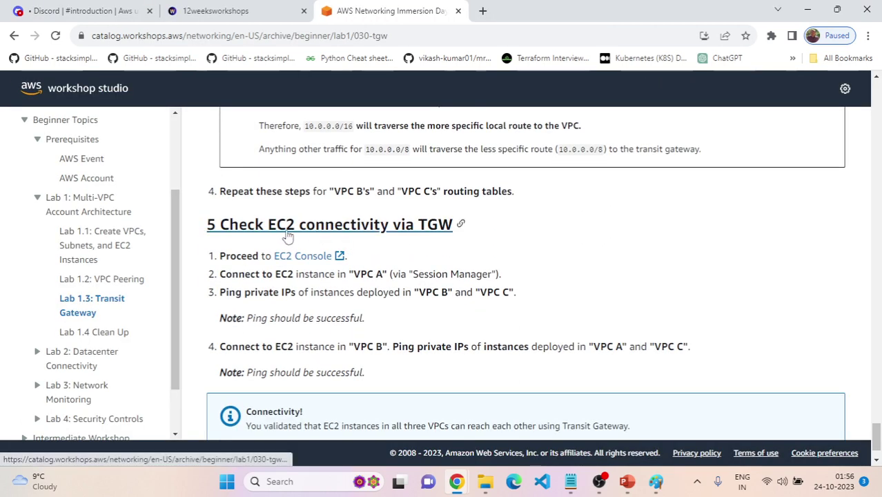
{"action": "scroll", "coordinate": [418, 241], "scroll_direction": "down", "scroll_amount": 1}
{"action": "scroll", "coordinate": [418, 242], "scroll_direction": "down", "scroll_amount": 1}
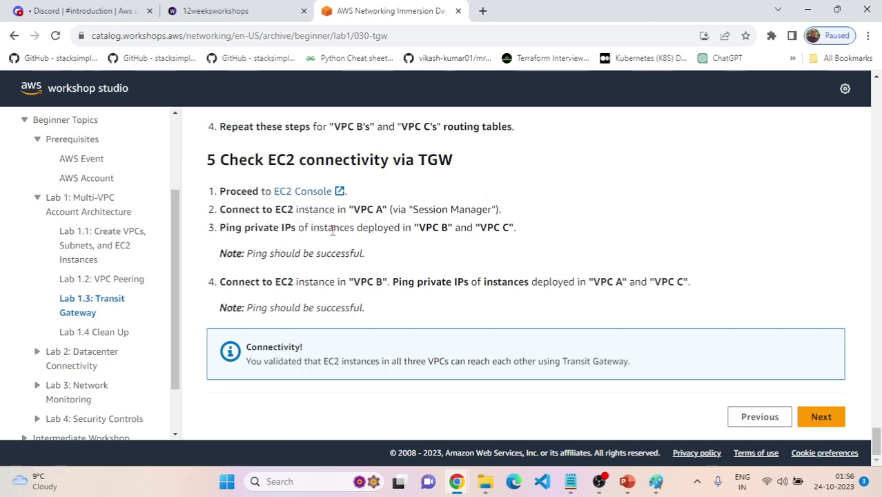
{"action": "left_click_drag", "start_coordinate": [426, 229], "coordinate": [453, 229]}
{"action": "left_click_drag", "start_coordinate": [514, 229], "coordinate": [487, 230]}
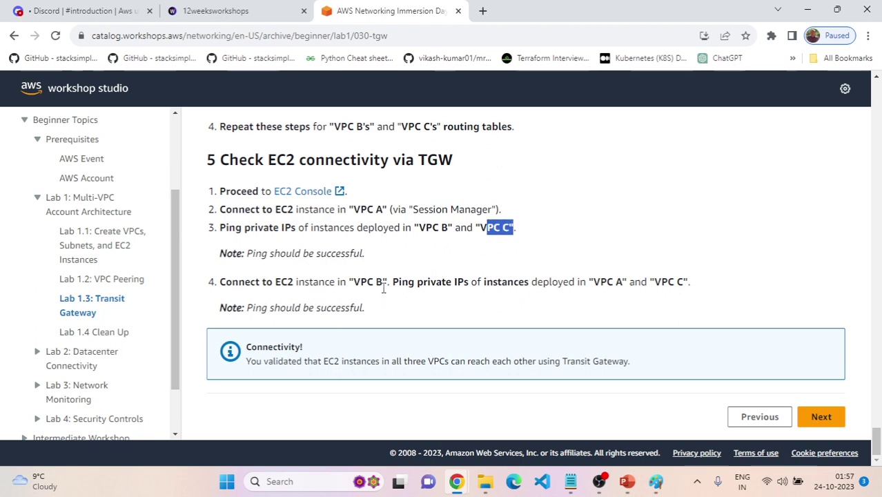
Switch to the AWS console and open the list of running EC2 instances
{"action": "key", "text": "alt+Tab"}
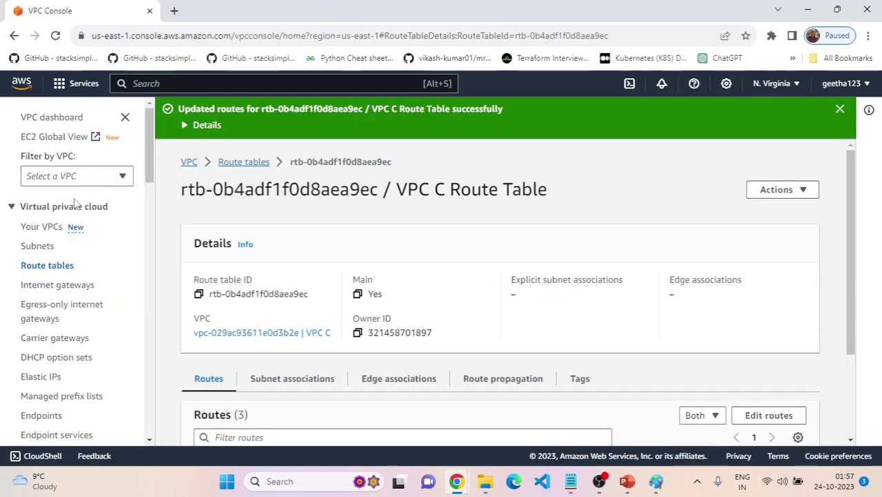
{"action": "scroll", "coordinate": [174, 243], "scroll_direction": "down", "scroll_amount": 2}
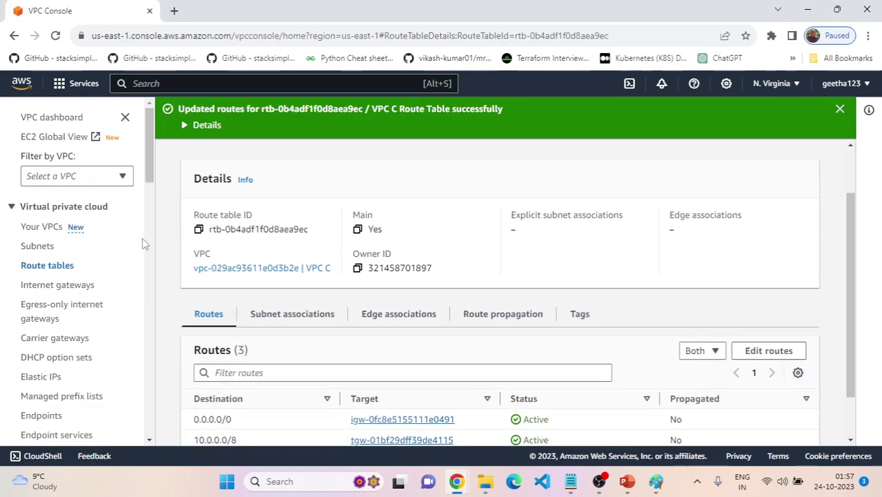
{"action": "left_click", "coordinate": [36, 141]}
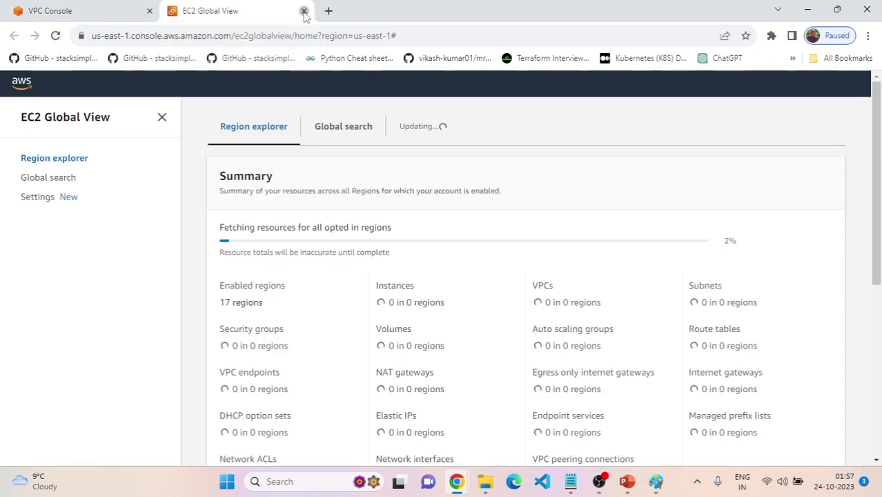
{"action": "left_click", "coordinate": [304, 12]}
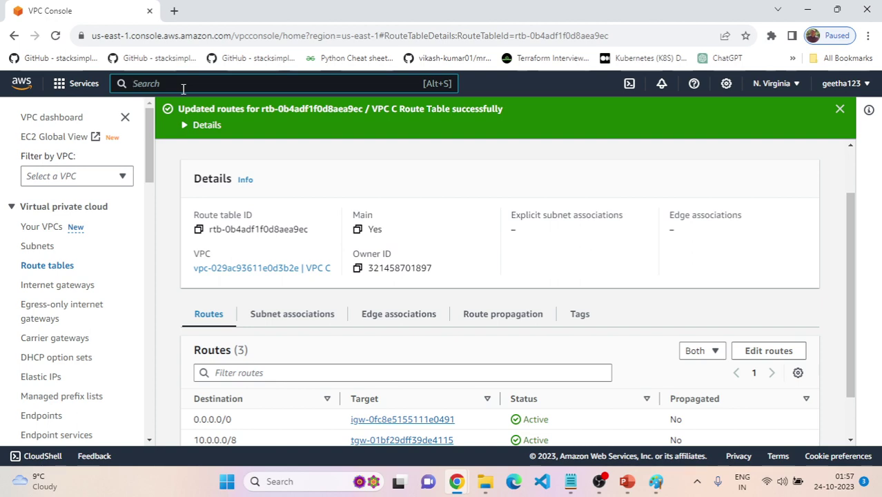
{"action": "type", "text": "uec2"}
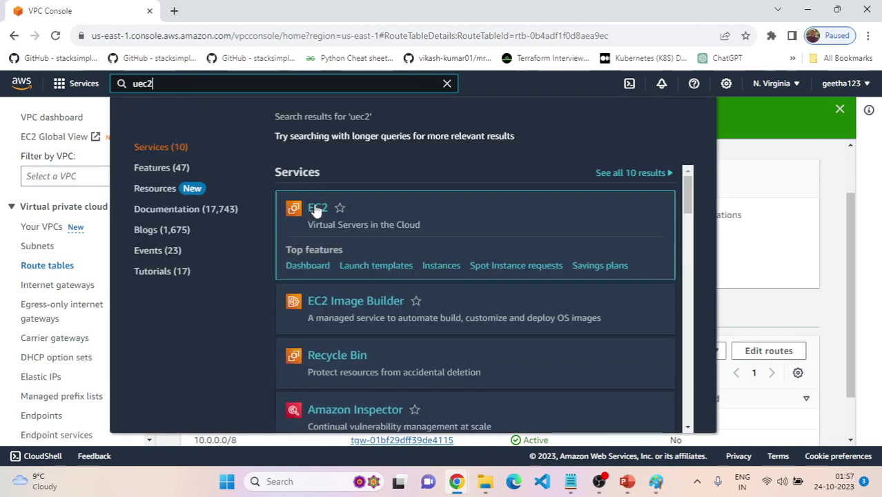
{"action": "left_click", "coordinate": [316, 207]}
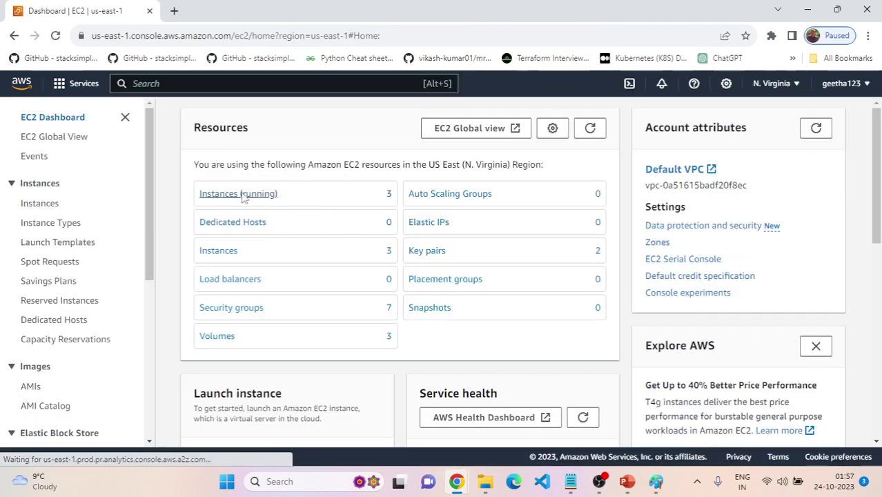
{"action": "left_click", "coordinate": [235, 194]}
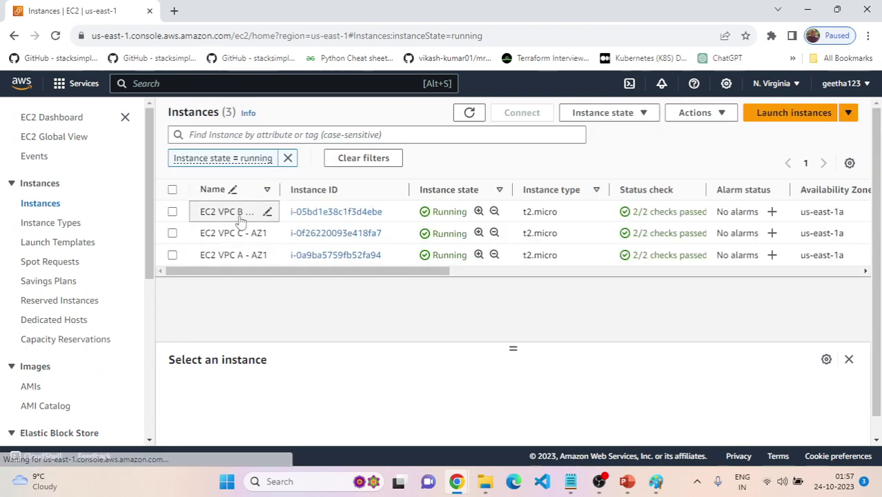
Connect to the EC2 VPC A - AZ1 instance through Session Manager
{"action": "left_click", "coordinate": [330, 256]}
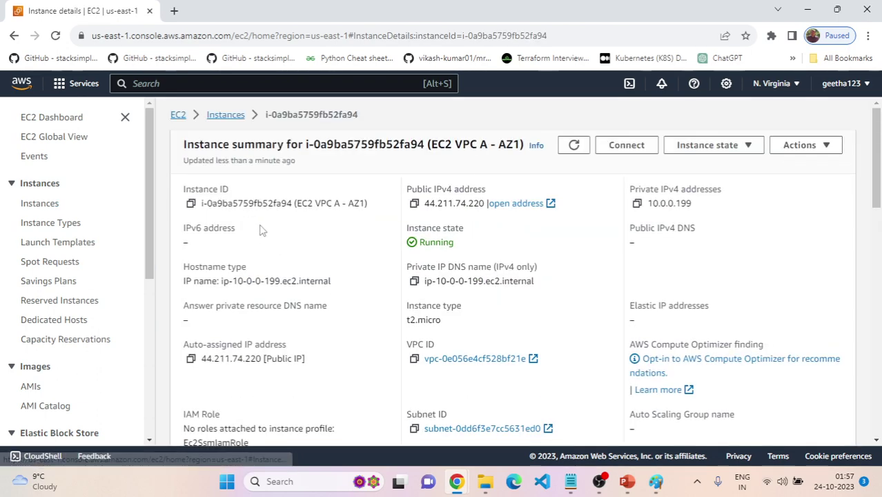
{"action": "left_click", "coordinate": [625, 144]}
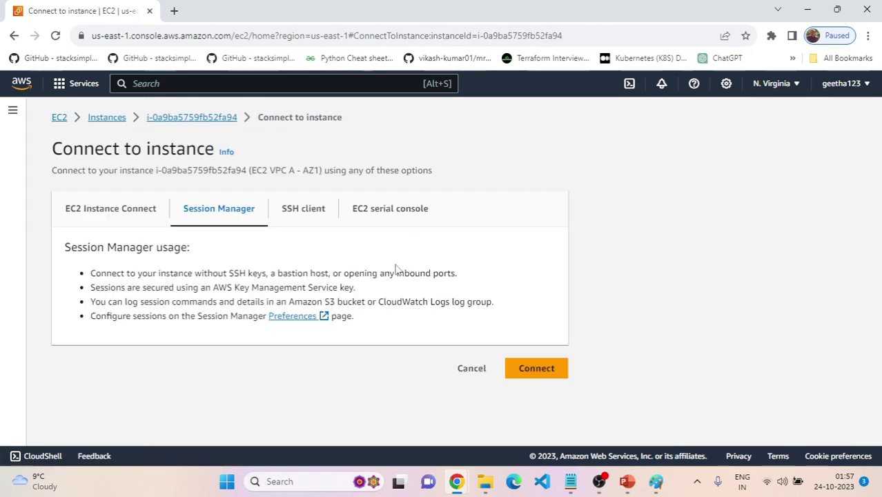
{"action": "left_click", "coordinate": [556, 368]}
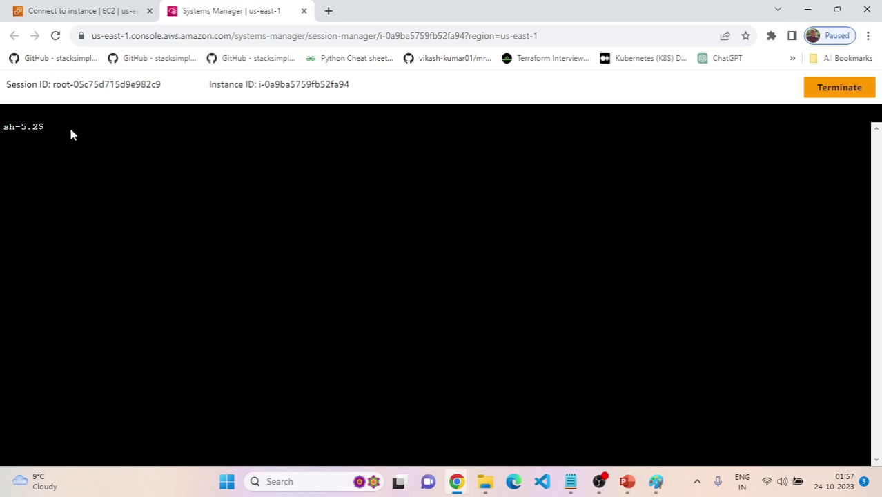
Copy the VPC B private IP 10.1.0.78 from the Notepad notes, ping it from the VPC A session, and stop the ping
{"action": "type", "text": "ping"}
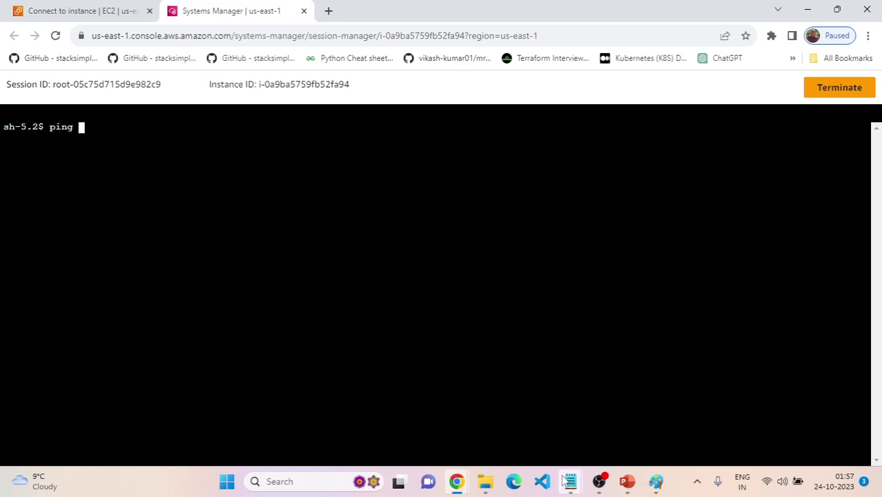
{"action": "mouse_move", "coordinate": [573, 481]}
{"action": "left_click", "coordinate": [698, 411]}
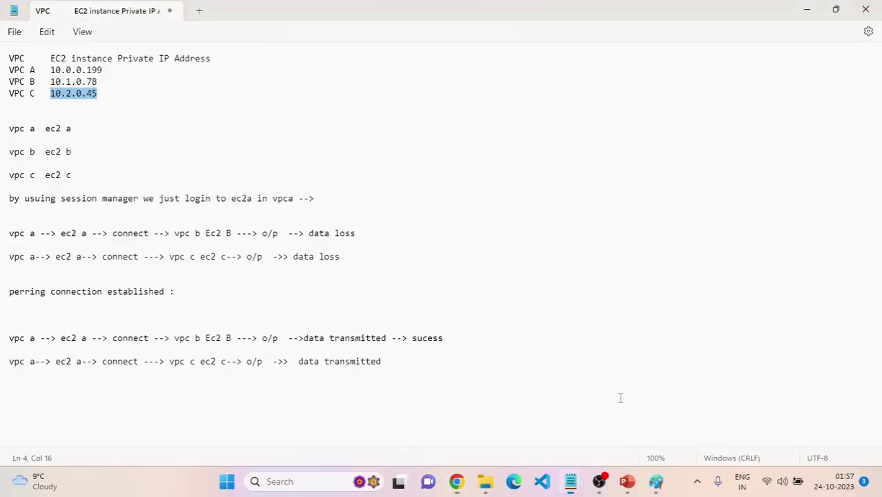
{"action": "left_click", "coordinate": [111, 70]}
{"action": "left_click", "coordinate": [5, 71]}
{"action": "left_click_drag", "start_coordinate": [56, 81], "coordinate": [98, 81]}
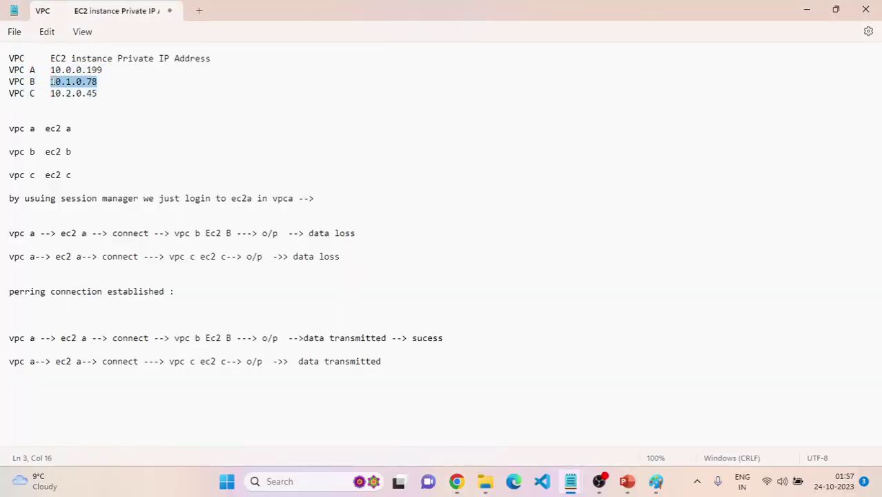
{"action": "key", "text": "alt+Tab"}
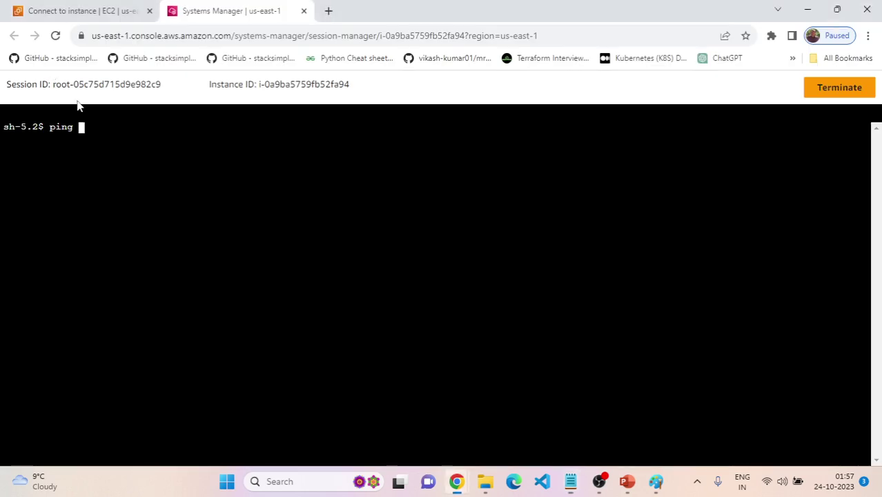
{"action": "right_click", "coordinate": [155, 131]}
{"action": "left_click", "coordinate": [174, 233]}
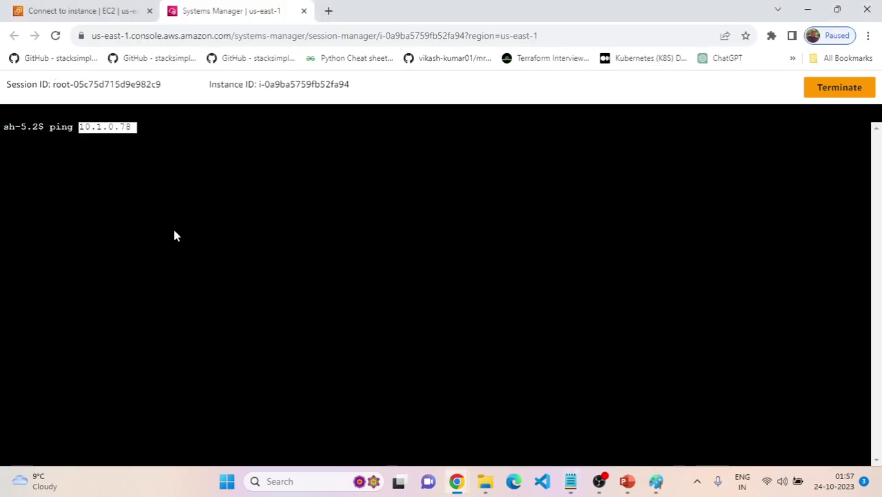
{"action": "key", "text": "Return"}
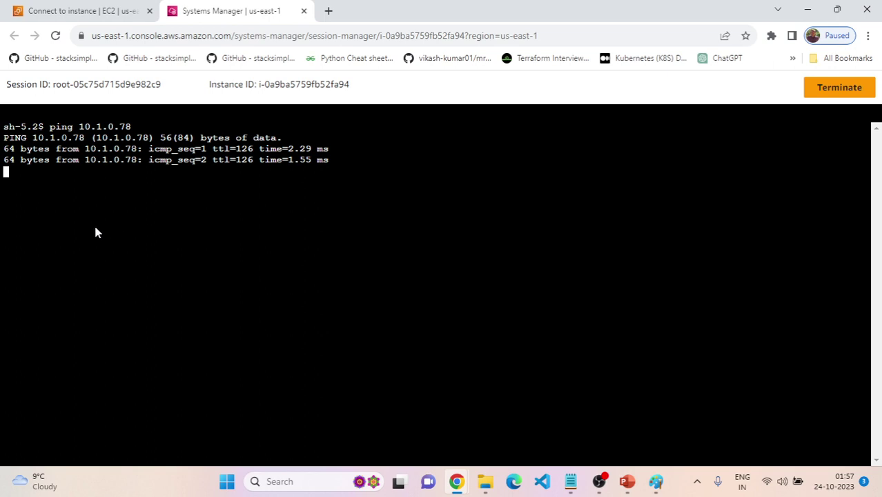
{"action": "key", "text": "ctrl+c"}
{"action": "key", "text": "Return"}
{"action": "key", "text": "Return"}
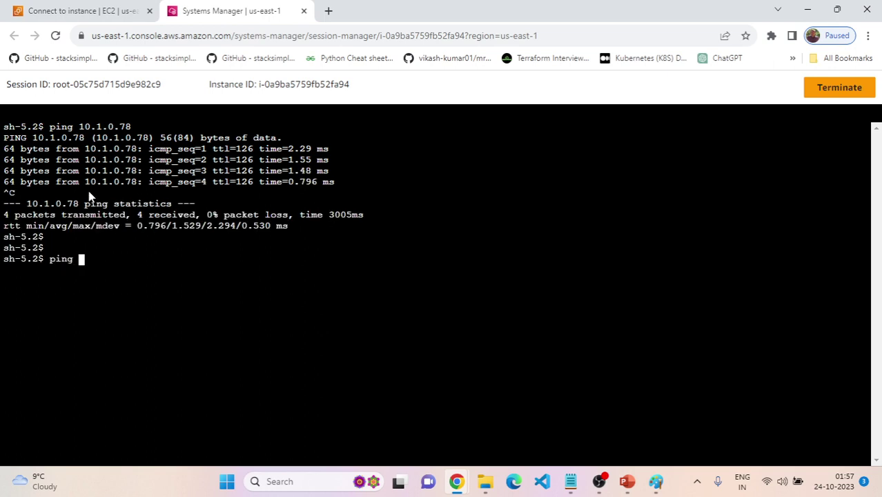
Ping the VPC C instance at 10.2.0.45 from the VPC A session, using the noted address, and stop the ping
{"action": "key", "text": "alt+Tab"}
{"action": "left_click_drag", "start_coordinate": [97, 95], "coordinate": [49, 97]}
{"action": "key", "text": "alt+Tab"}
{"action": "right_click", "coordinate": [109, 260]}
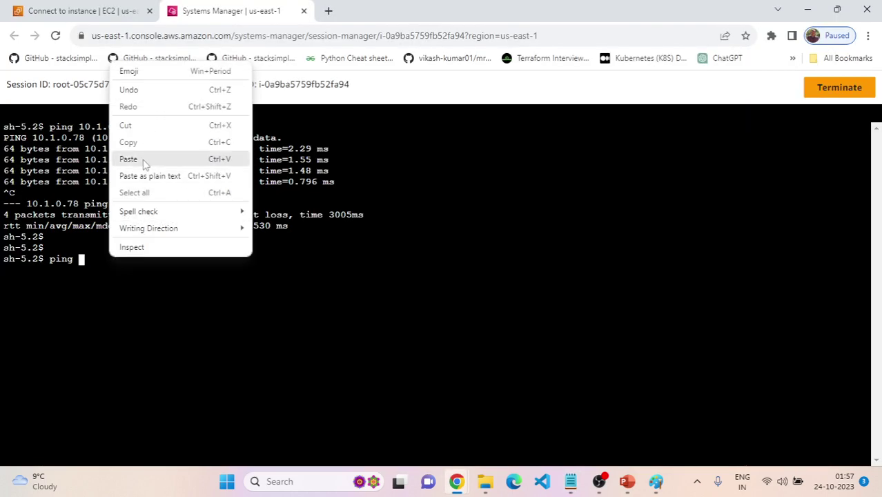
{"action": "left_click", "coordinate": [129, 159]}
{"action": "key", "text": "Return"}
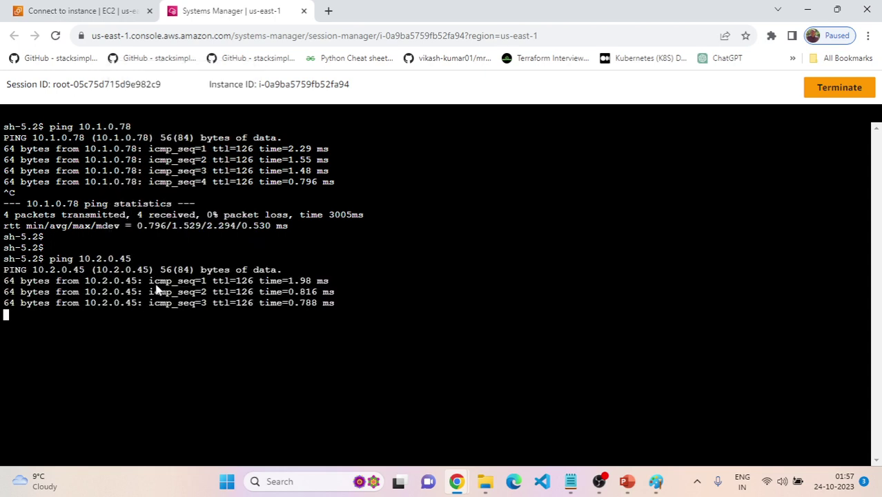
{"action": "key", "text": "ctrl+c"}
Connect to the EC2 VPC B - AZ1 instance through Session Manager and close the VPC A session
{"action": "key", "text": "alt+Tab"}
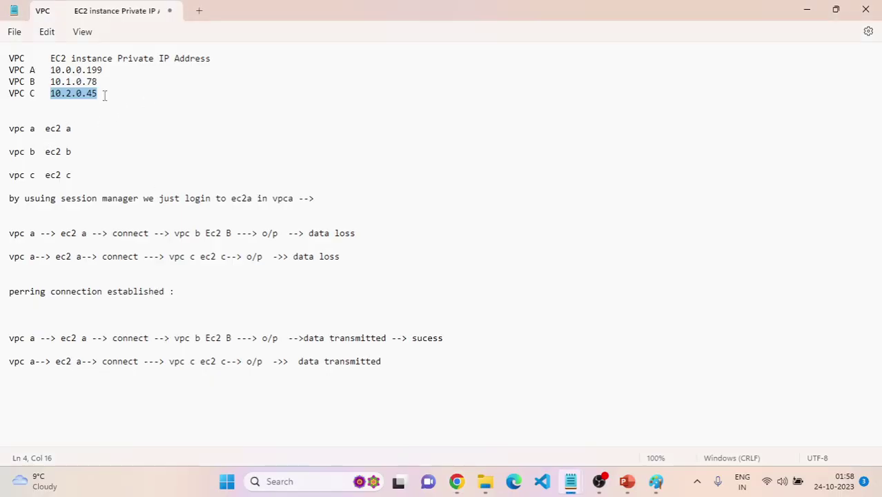
{"action": "left_click_drag", "start_coordinate": [105, 96], "coordinate": [12, 85]}
{"action": "left_click", "coordinate": [66, 81]}
{"action": "key", "text": "alt+Tab"}
{"action": "left_click", "coordinate": [82, 10]}
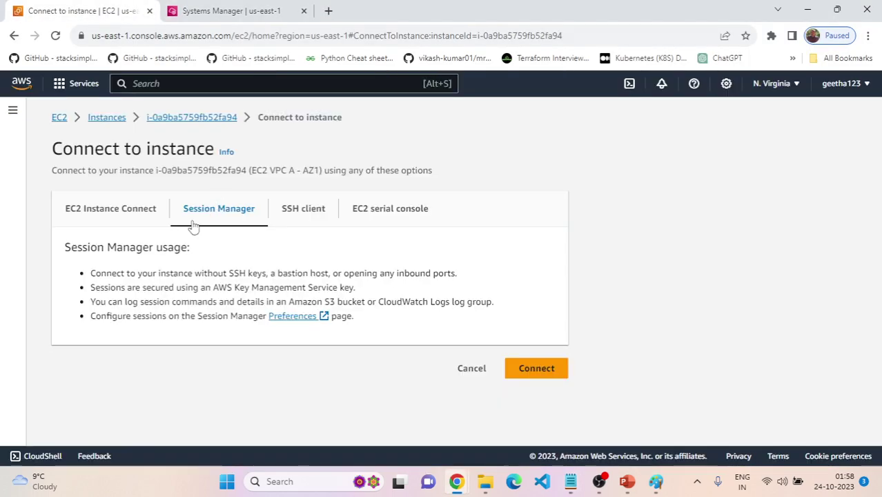
{"action": "left_click", "coordinate": [109, 118]}
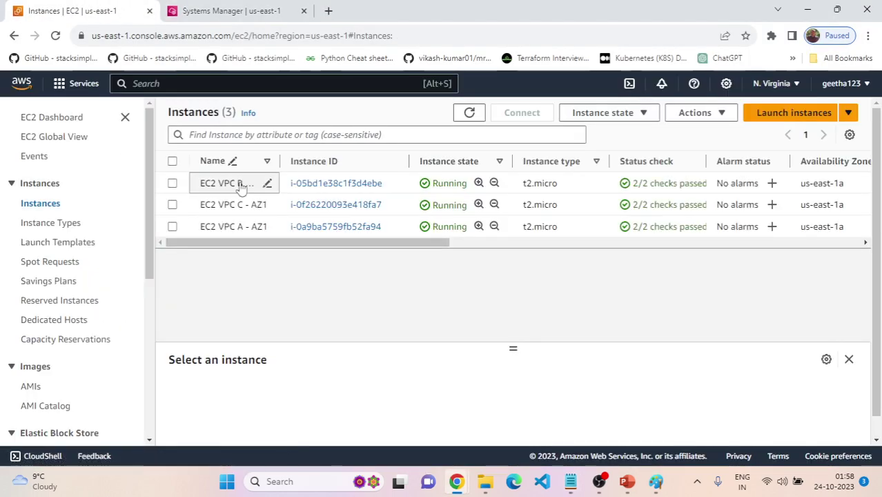
{"action": "left_click", "coordinate": [172, 183]}
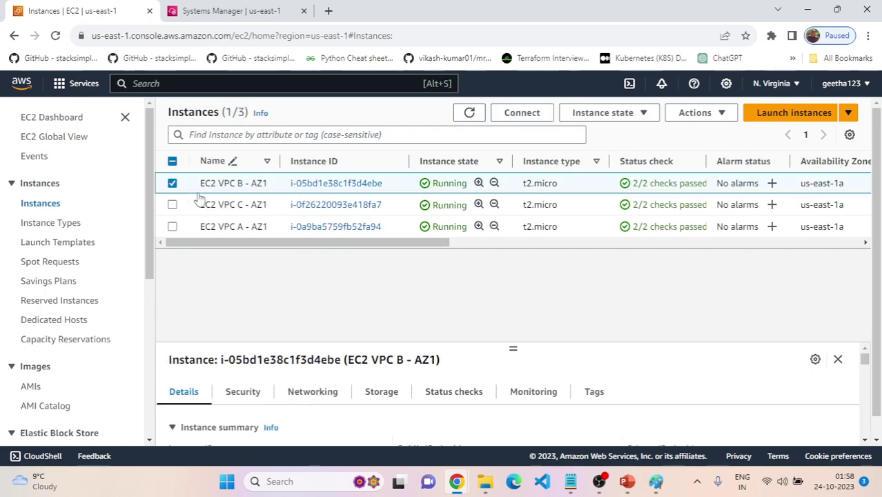
{"action": "left_click", "coordinate": [321, 184]}
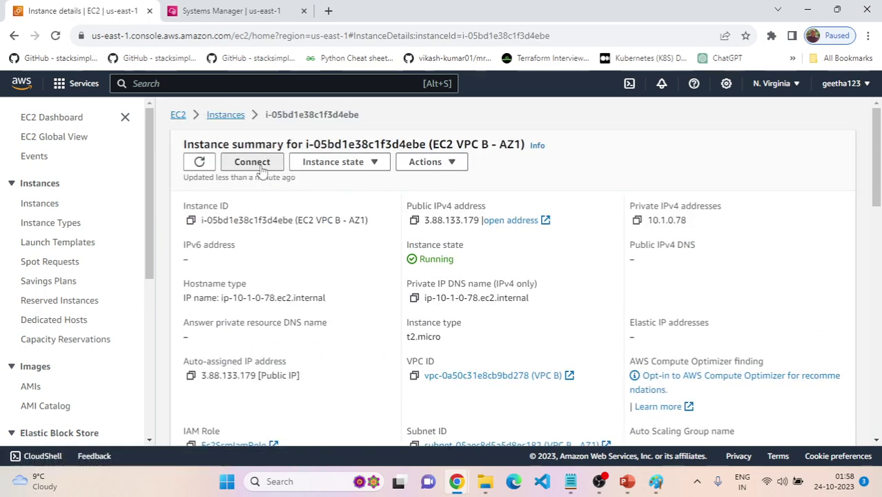
{"action": "left_click", "coordinate": [257, 164]}
{"action": "left_click", "coordinate": [522, 366]}
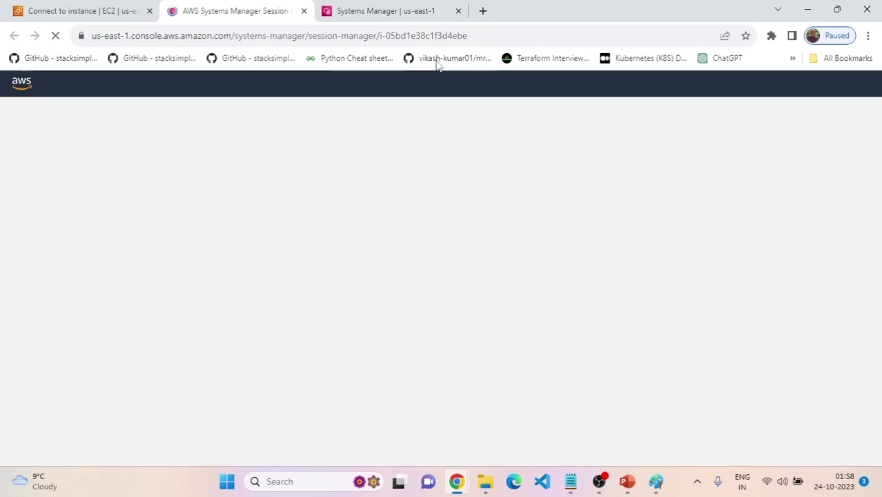
{"action": "left_click", "coordinate": [459, 12]}
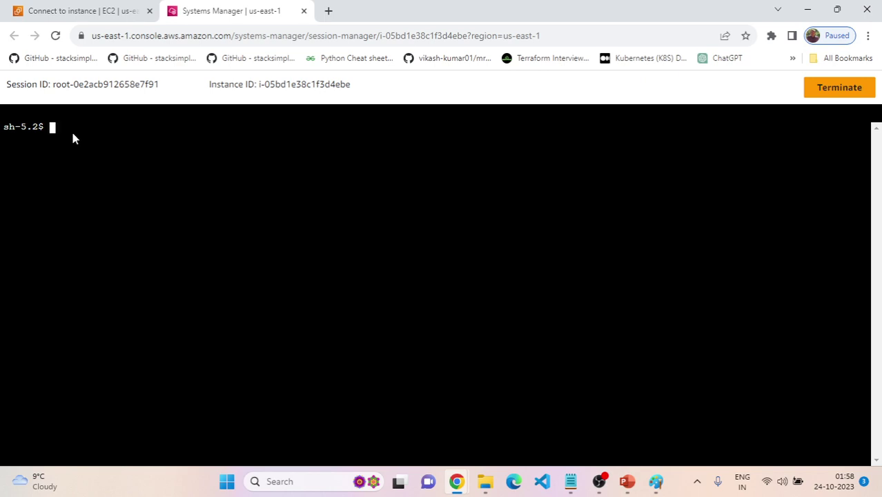
Ping the VPC A instance at 10.0.0.199 from the VPC B session, using the address in the notes, and stop the ping
{"action": "type", "text": "ping"}
{"action": "key", "text": "alt+Tab"}
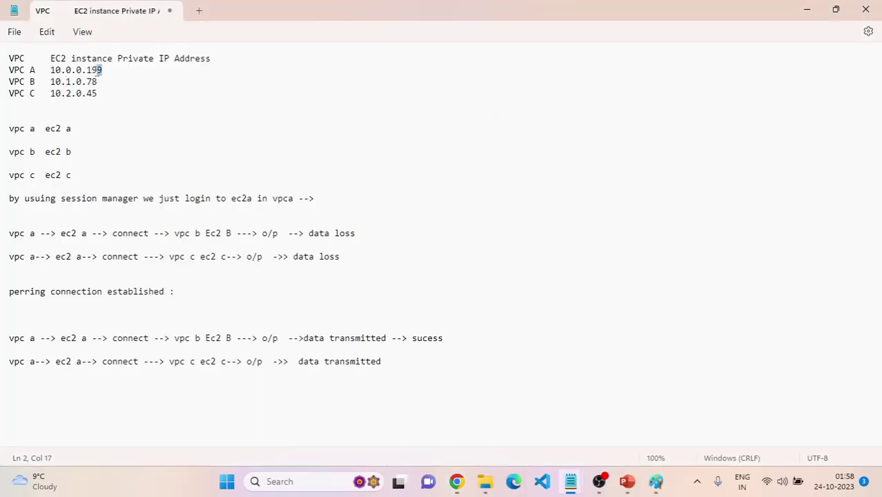
{"action": "left_click_drag", "start_coordinate": [104, 70], "coordinate": [51, 70]}
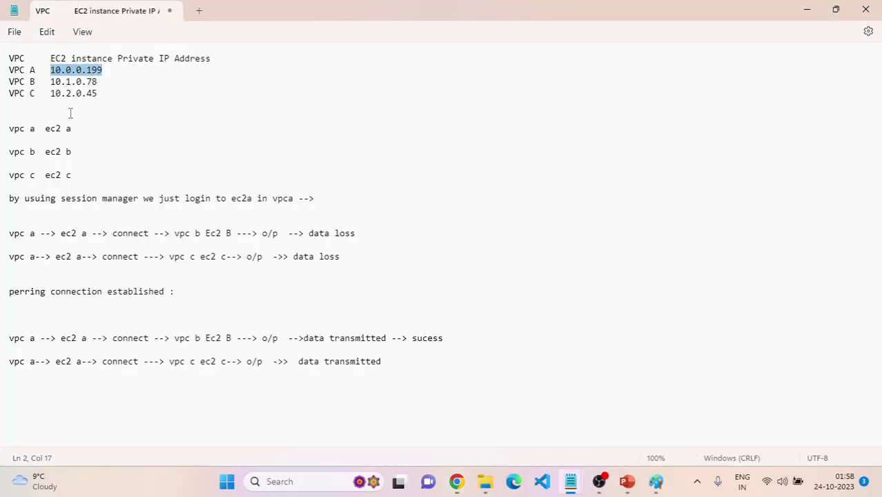
{"action": "key", "text": "alt+Tab"}
{"action": "right_click", "coordinate": [189, 141]}
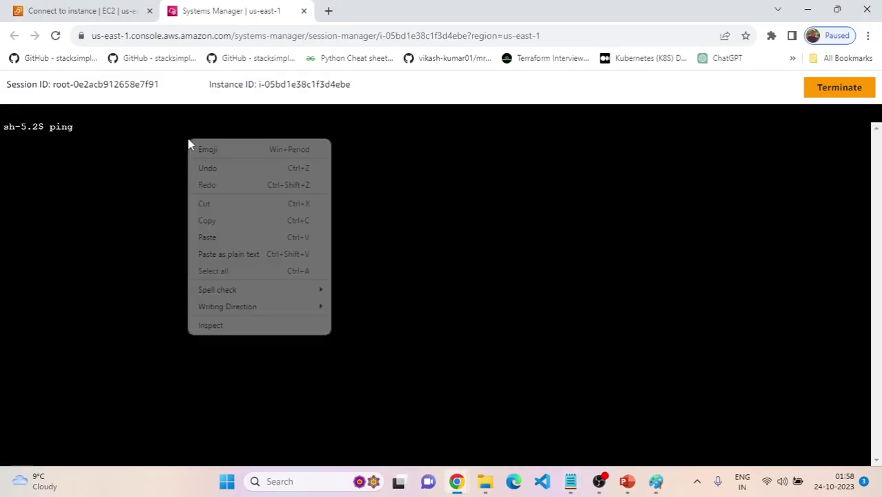
{"action": "left_click", "coordinate": [204, 242]}
{"action": "key", "text": "Return"}
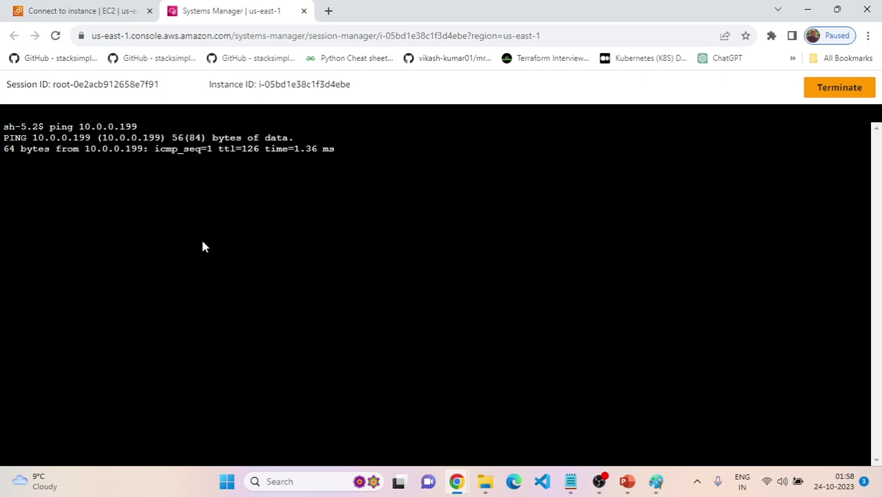
{"action": "key", "text": "ctrl+c"}
Copy the VPC C private IP 10.2.0.45 from the notes and ping it from the VPC B session
{"action": "key", "text": "alt+Tab"}
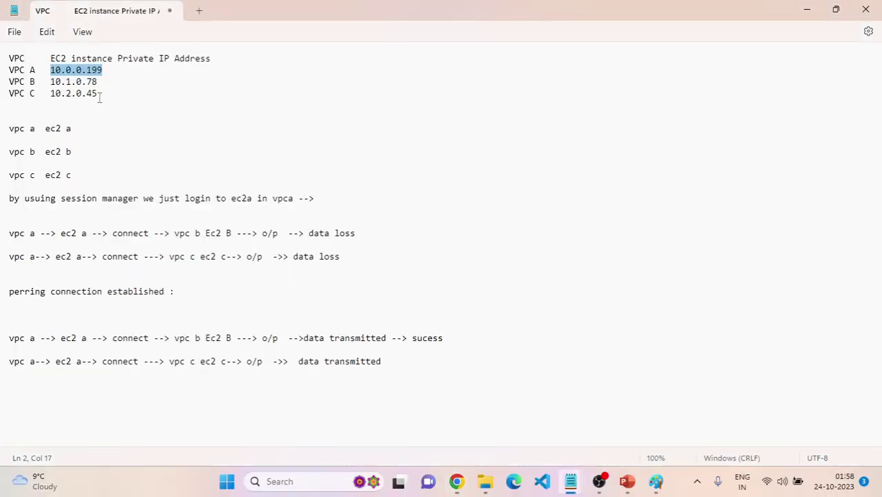
{"action": "left_click_drag", "start_coordinate": [99, 98], "coordinate": [61, 99]}
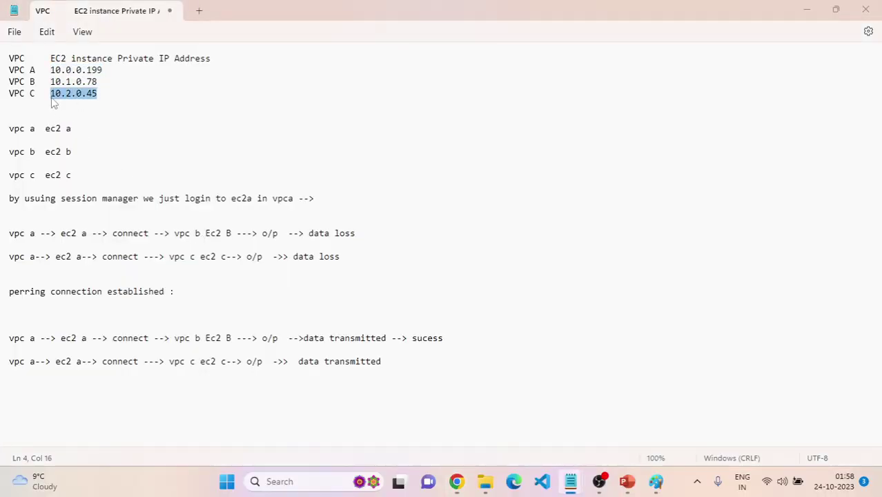
{"action": "key", "text": "alt+Tab"}
{"action": "type", "text": "ping"}
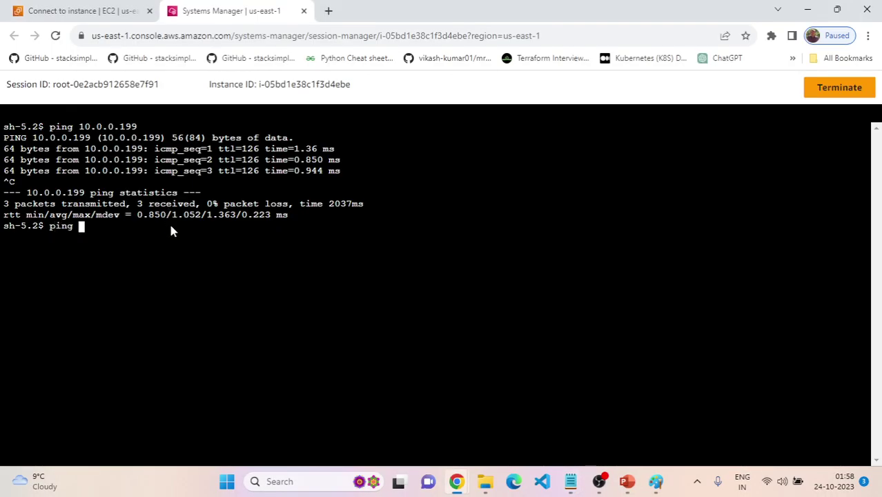
{"action": "right_click", "coordinate": [172, 227]}
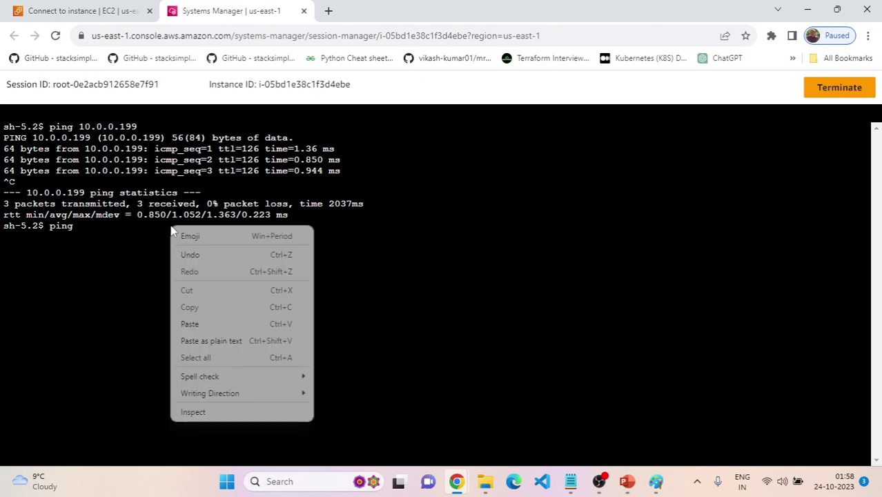
{"action": "left_click", "coordinate": [190, 324]}
{"action": "key", "text": "Return"}
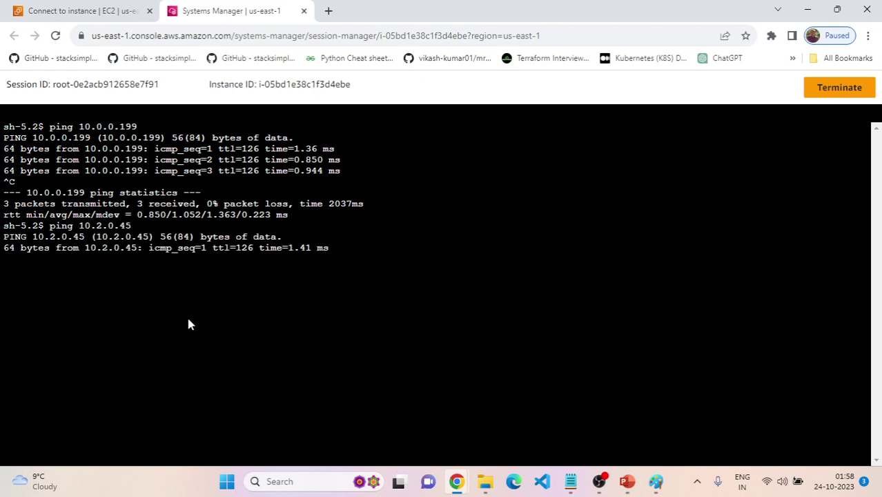
Add the tested ping directions "a --b a-->c , b-->a b-->c, c--a c--b" after the VPC A address in the Notepad notes
{"action": "left_click_drag", "start_coordinate": [357, 261], "coordinate": [3, 210]}
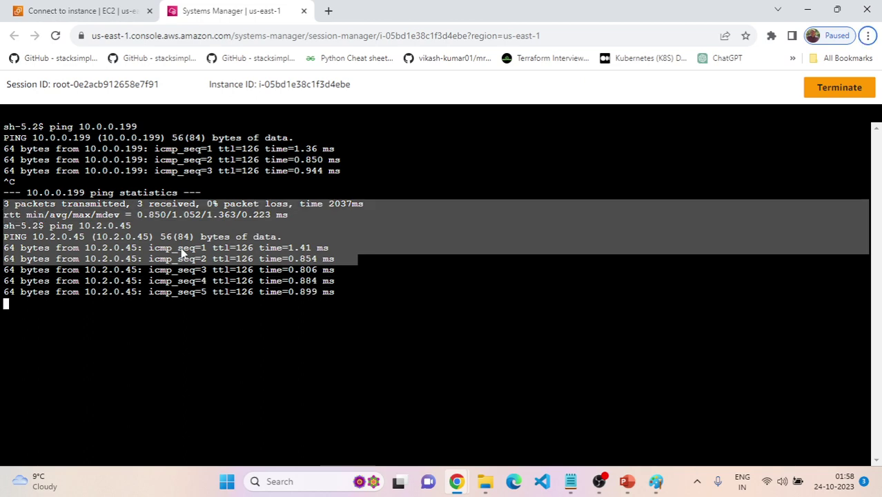
{"action": "key", "text": "alt+Tab"}
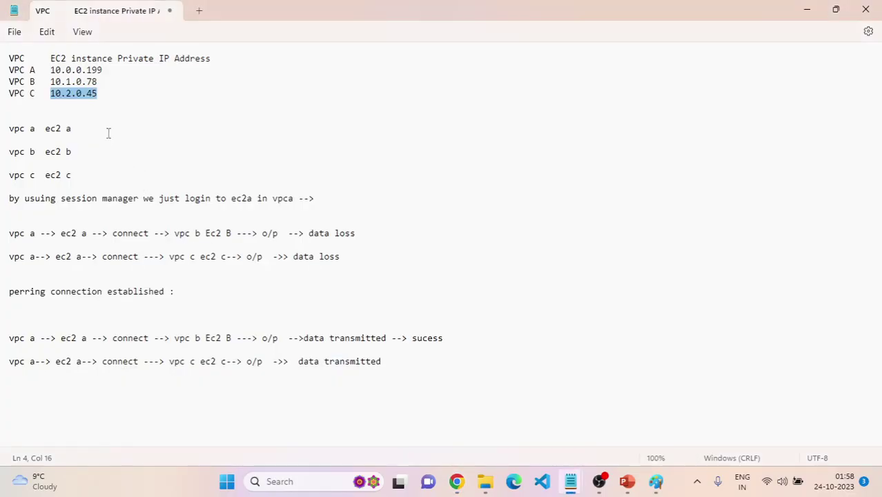
{"action": "left_click", "coordinate": [103, 69]}
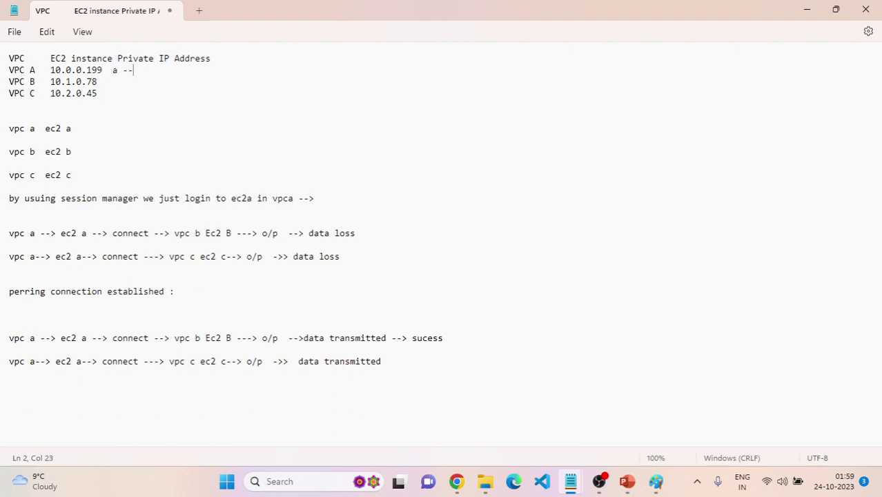
{"action": "key", "text": "Return"}
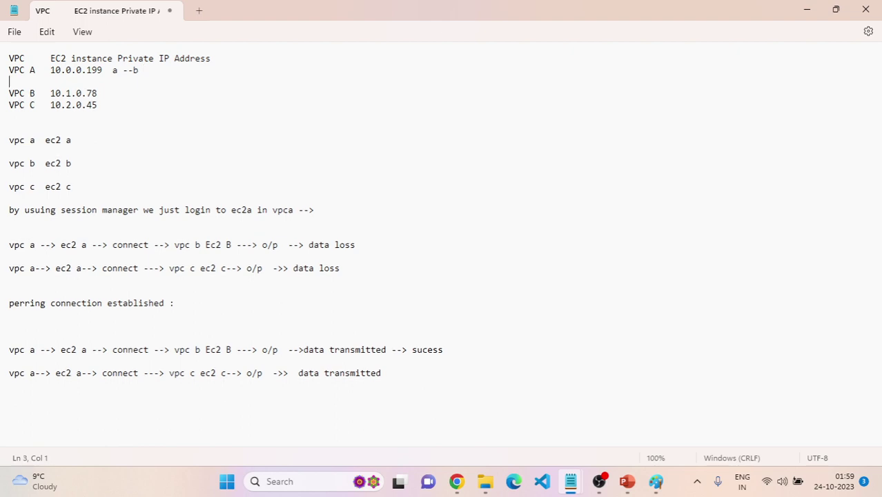
{"action": "key", "text": "BackSpace"}
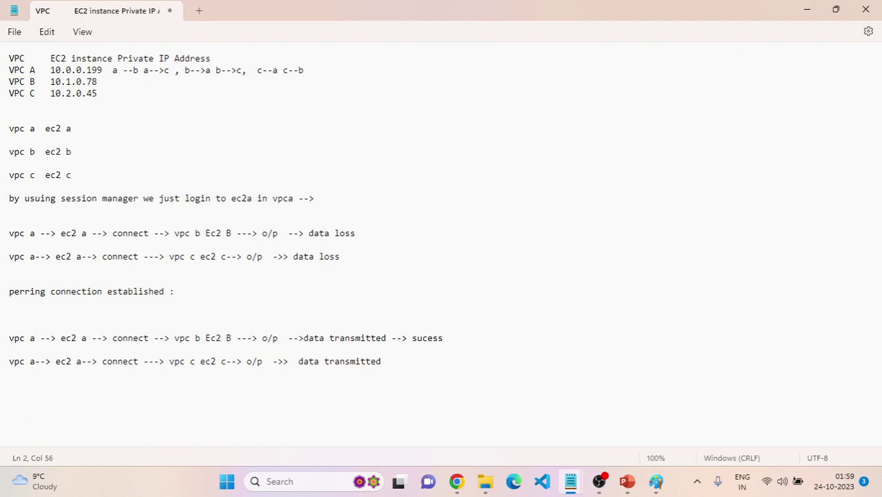
{"action": "left_click_drag", "start_coordinate": [310, 67], "coordinate": [128, 76]}
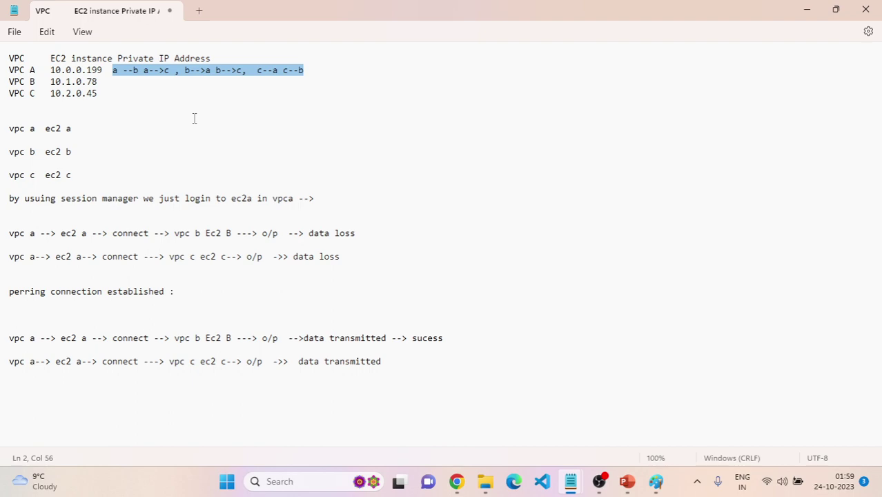
Switch to the browser, return to the EC2 Instances list and close the VPC B Session Manager session
{"action": "key", "text": "alt+Tab"}
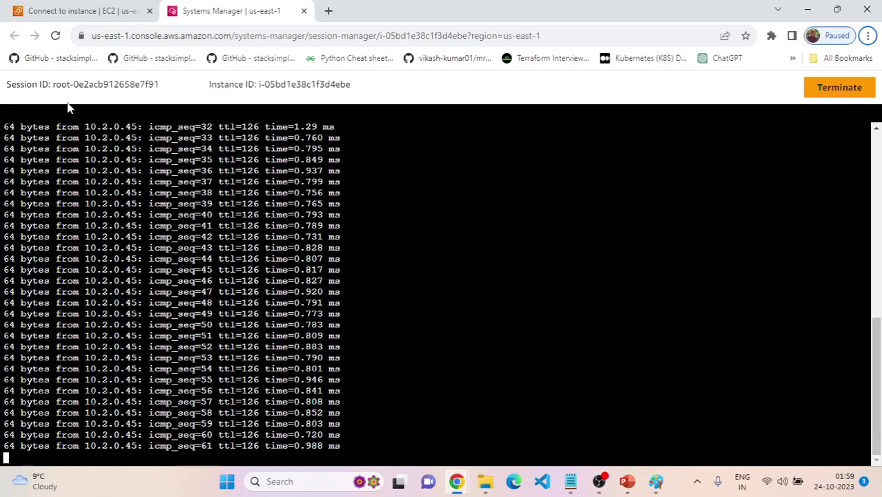
{"action": "left_click", "coordinate": [81, 10]}
{"action": "left_click", "coordinate": [105, 118]}
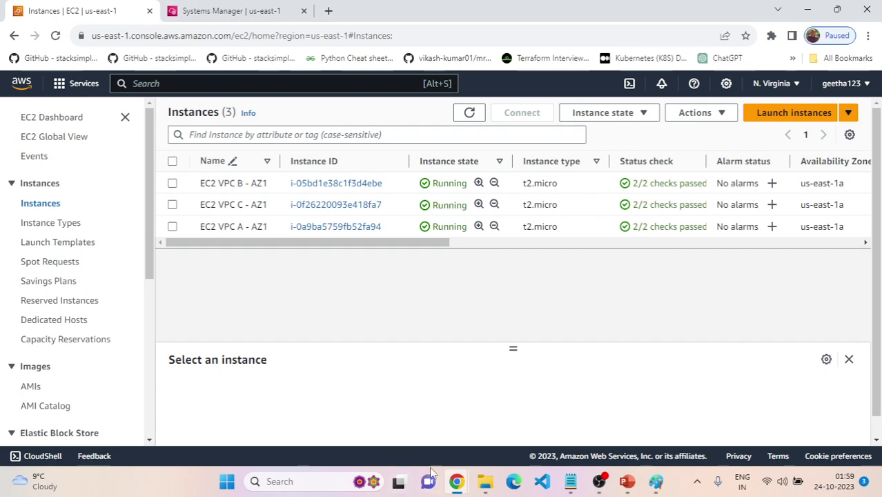
{"action": "left_click", "coordinate": [266, 11]}
{"action": "left_click", "coordinate": [304, 11]}
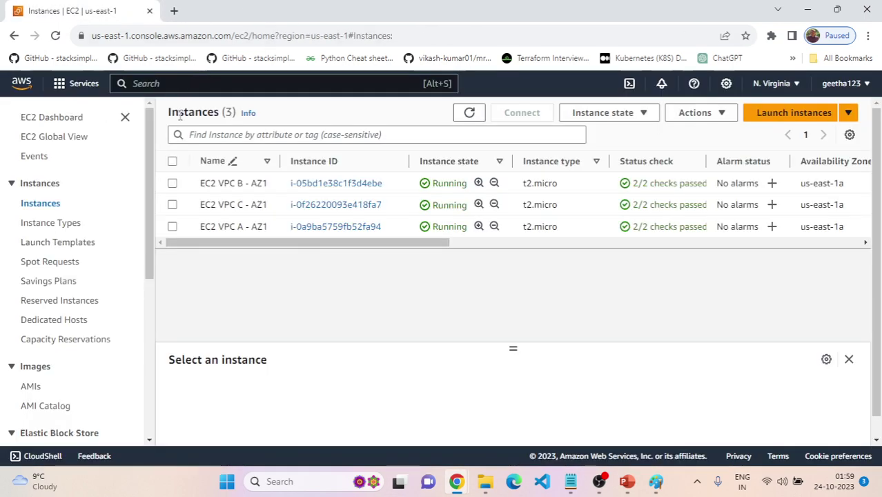
Review steps 3 and 4 of the workshop's "Check EC2 connectivity via TGW" section
{"action": "mouse_move", "coordinate": [457, 480]}
{"action": "left_click", "coordinate": [386, 411]}
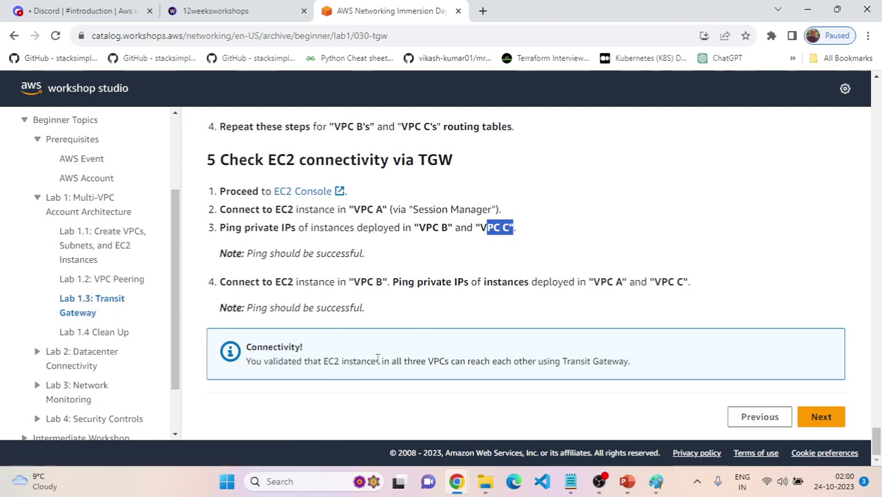
{"action": "left_click_drag", "start_coordinate": [253, 308], "coordinate": [368, 319]}
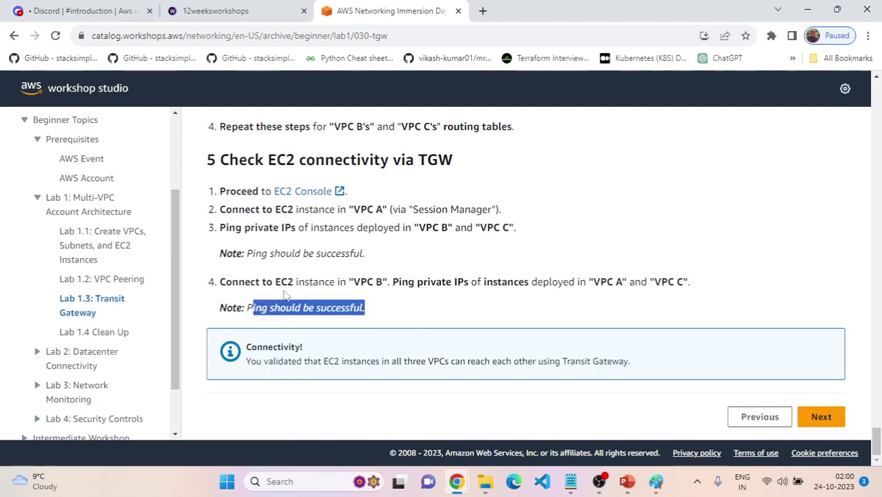
{"action": "left_click_drag", "start_coordinate": [366, 281], "coordinate": [626, 282]}
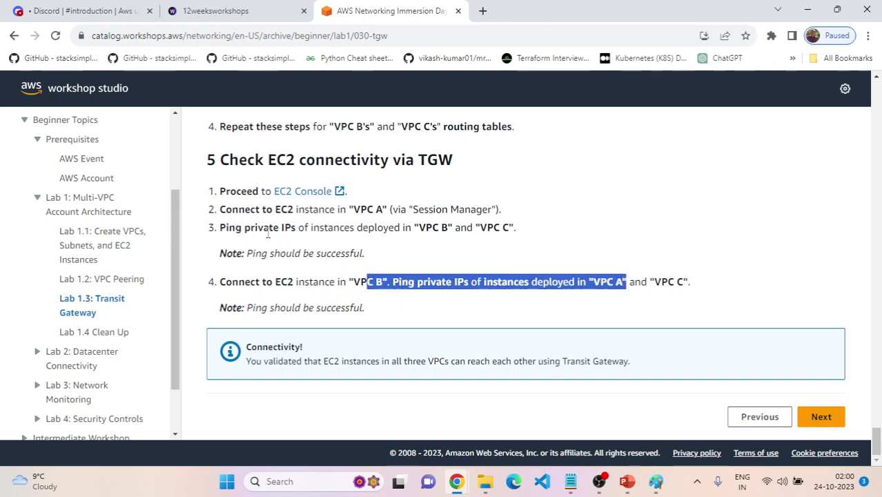
{"action": "left_click_drag", "start_coordinate": [718, 290], "coordinate": [214, 229]}
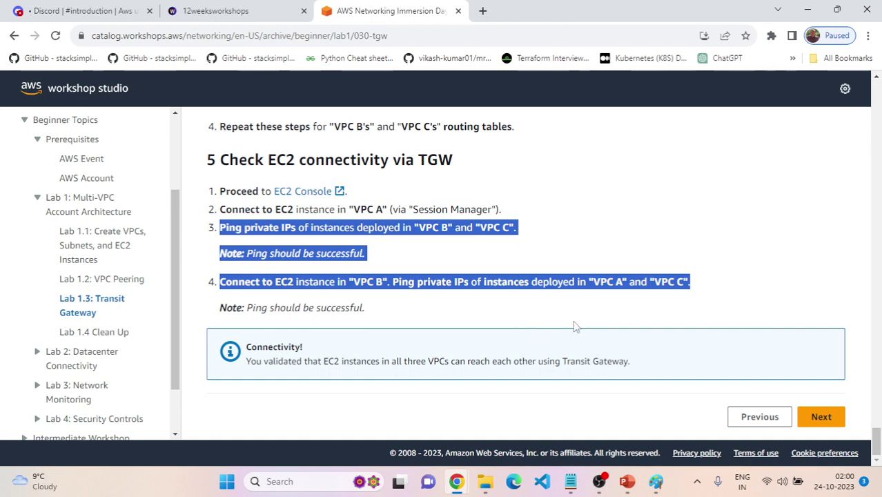
Open the Lab 1.4 Clean Up page and review which resources it lists for deletion
{"action": "left_click", "coordinate": [118, 334]}
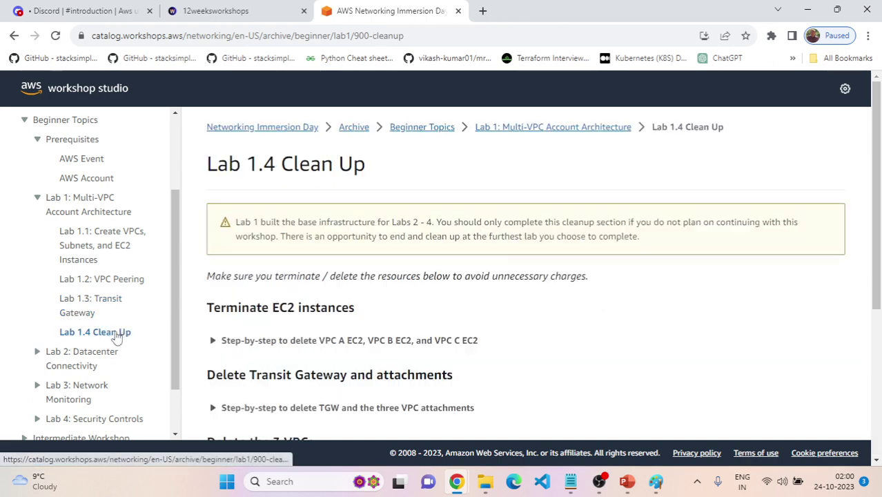
{"action": "scroll", "coordinate": [217, 288], "scroll_direction": "down", "scroll_amount": 1}
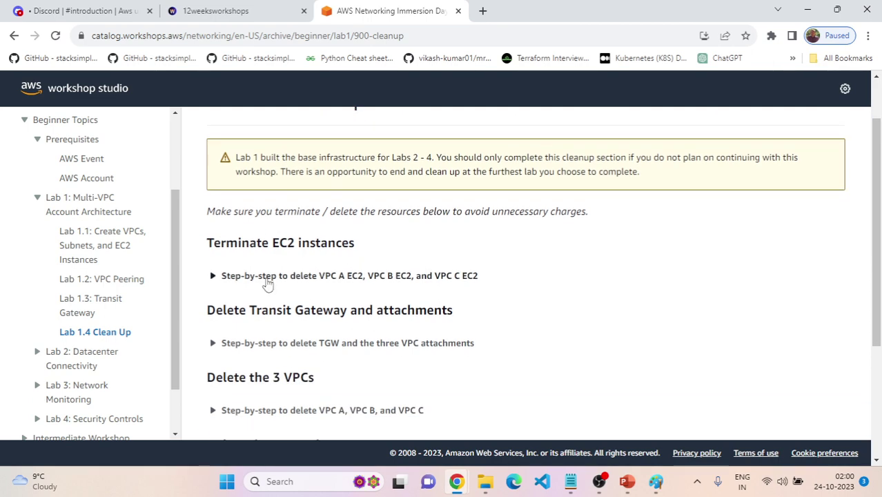
{"action": "scroll", "coordinate": [268, 285], "scroll_direction": "up", "scroll_amount": 1}
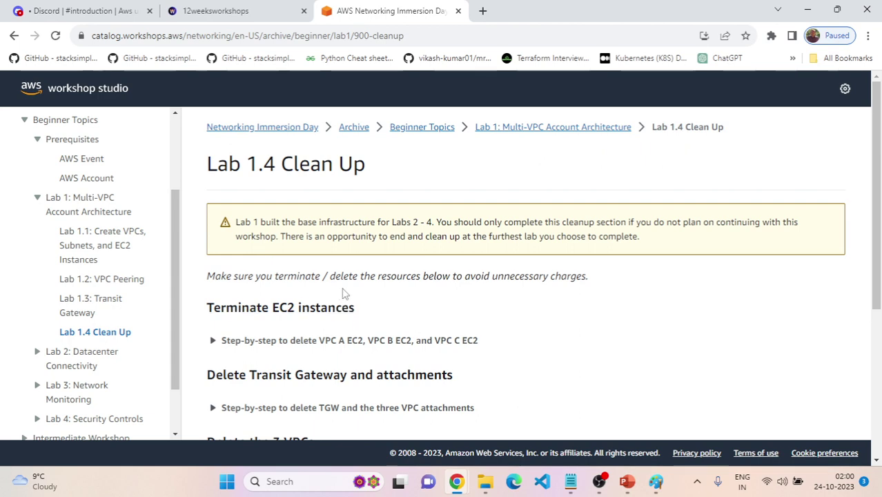
{"action": "scroll", "coordinate": [522, 294], "scroll_direction": "down", "scroll_amount": 1}
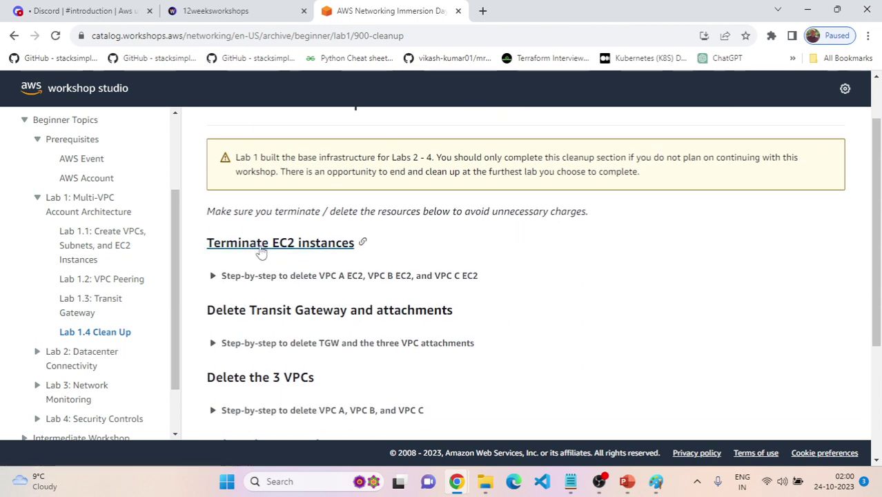
{"action": "scroll", "coordinate": [352, 255], "scroll_direction": "down", "scroll_amount": 1}
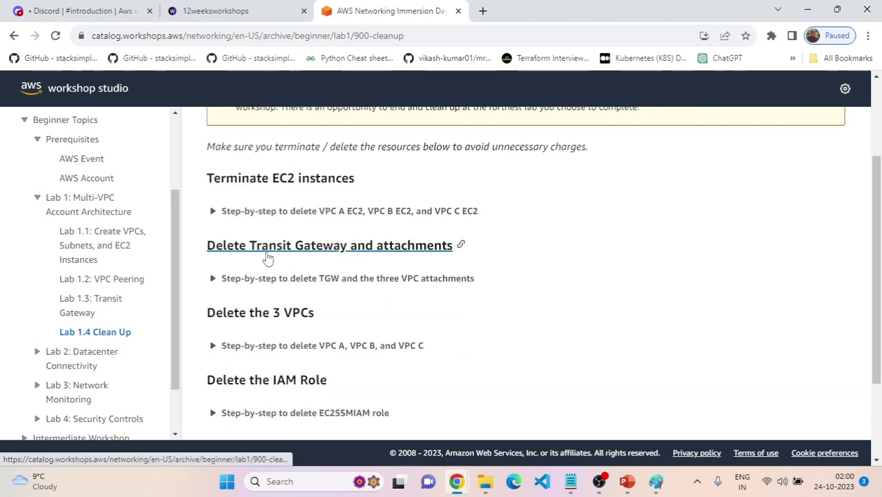
{"action": "scroll", "coordinate": [435, 299], "scroll_direction": "down", "scroll_amount": 1}
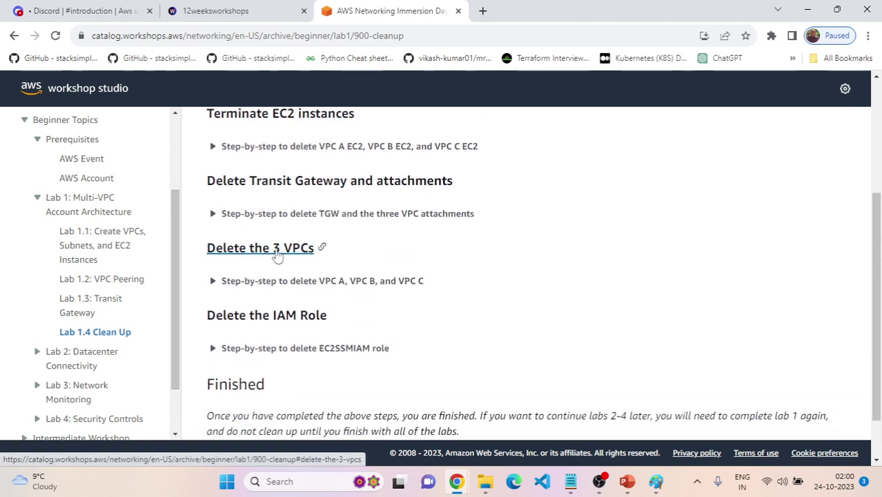
{"action": "scroll", "coordinate": [270, 265], "scroll_direction": "down", "scroll_amount": 1}
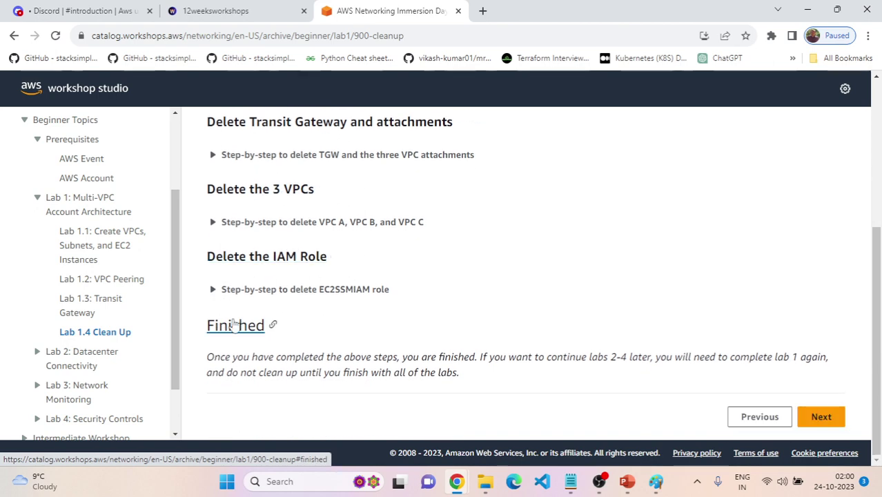
Expand the step-by-step instructions for deleting the VPC A, B and C EC2 instances and read how to select them
{"action": "scroll", "coordinate": [310, 317], "scroll_direction": "up", "scroll_amount": 3}
{"action": "left_click", "coordinate": [215, 288]}
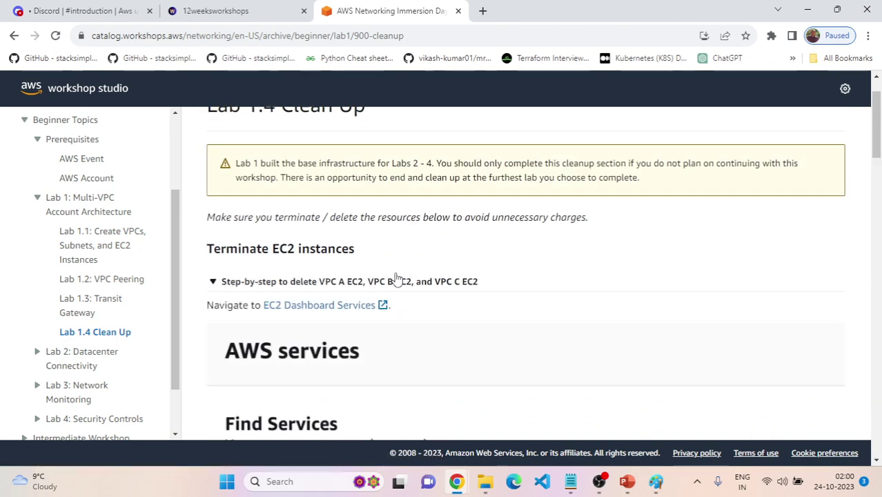
{"action": "scroll", "coordinate": [390, 282], "scroll_direction": "down", "scroll_amount": 1}
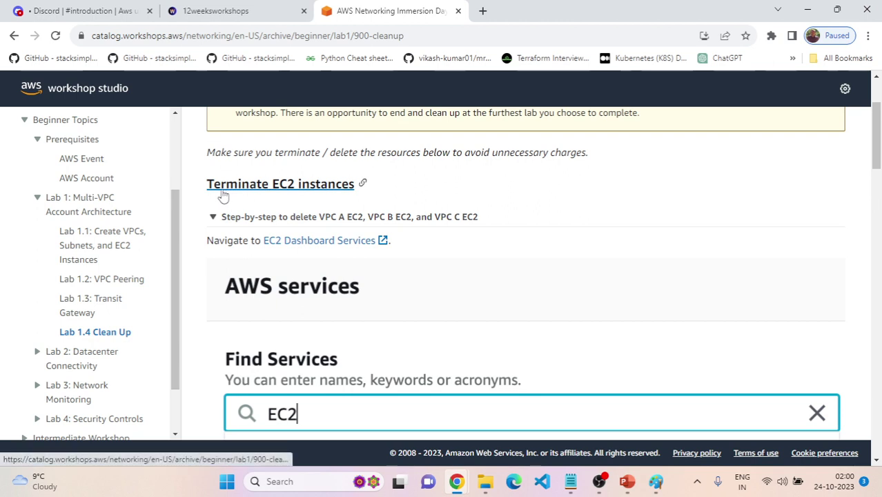
{"action": "scroll", "coordinate": [368, 279], "scroll_direction": "down", "scroll_amount": 5}
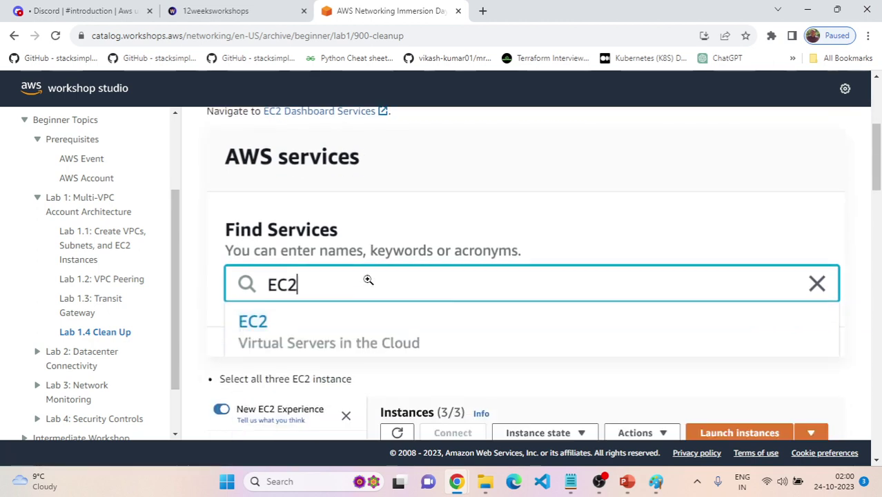
{"action": "scroll", "coordinate": [368, 280], "scroll_direction": "down", "scroll_amount": 2}
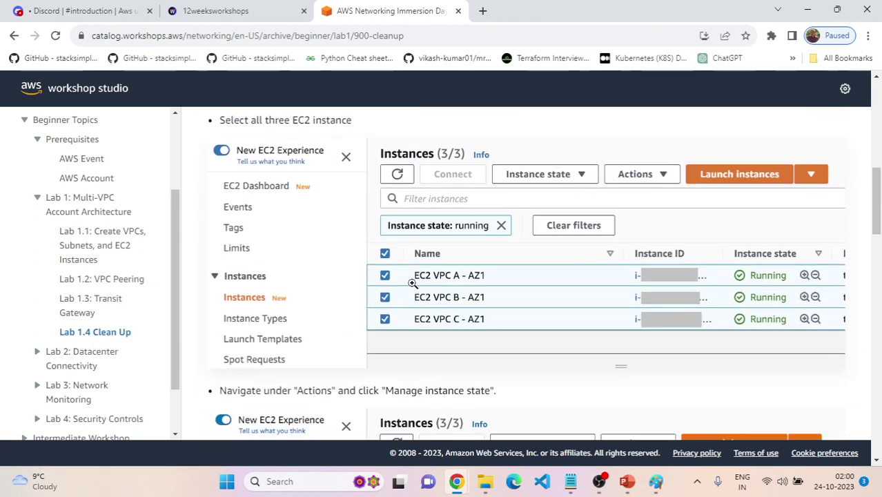
Terminate the EC2 VPC A, B and C - AZ1 instances together in the EC2 console
{"action": "mouse_move", "coordinate": [457, 482]}
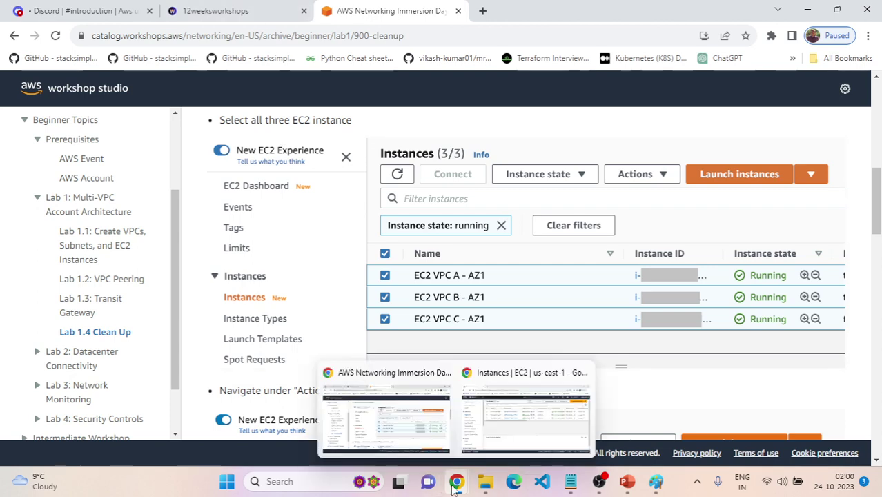
{"action": "left_click", "coordinate": [501, 426]}
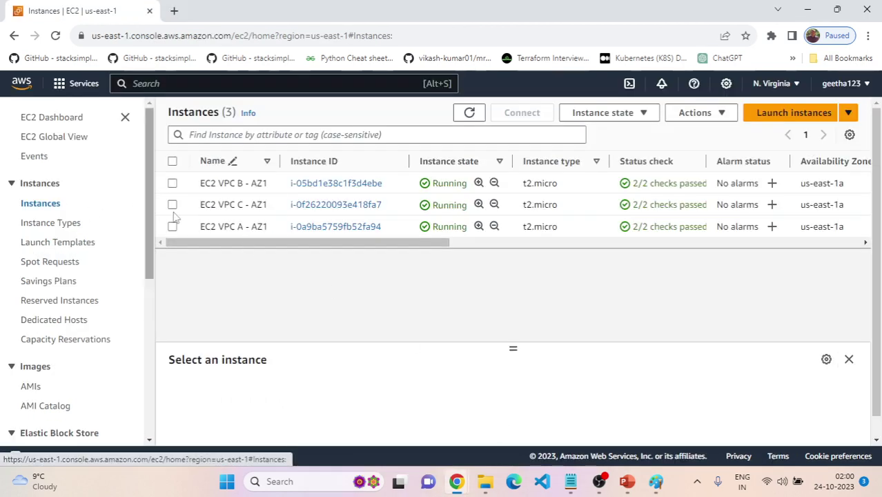
{"action": "left_click", "coordinate": [172, 161]}
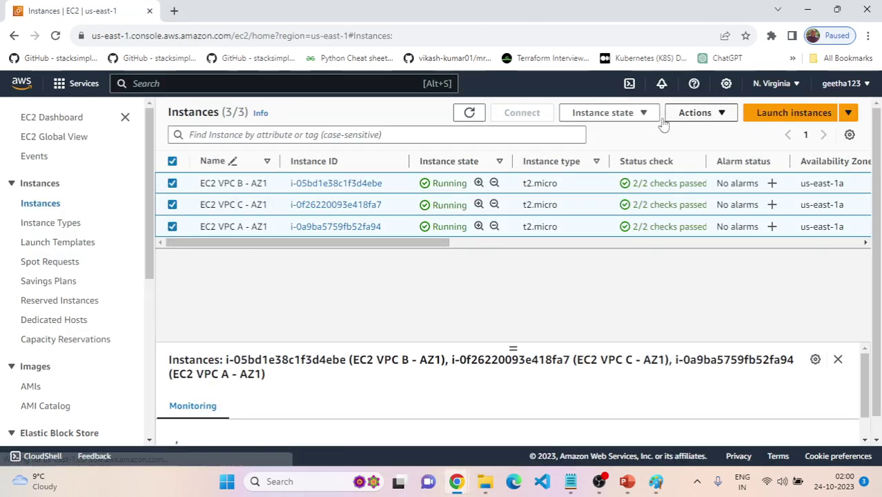
{"action": "left_click", "coordinate": [621, 114]}
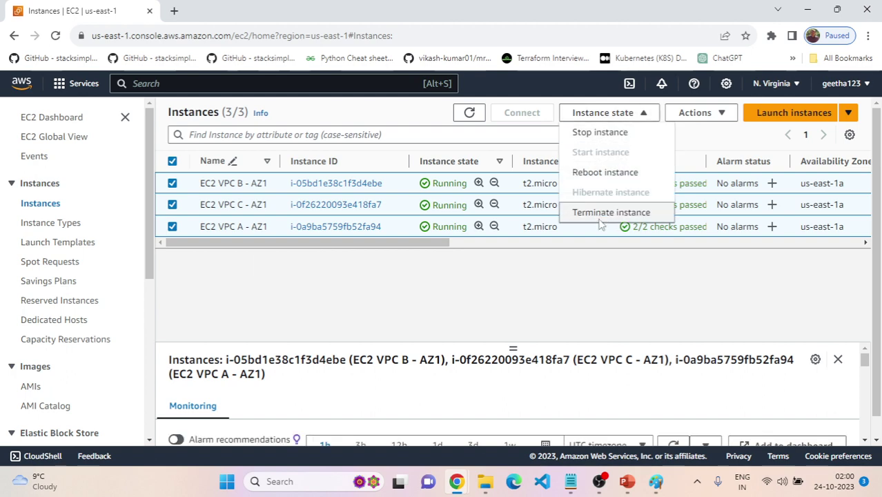
{"action": "left_click", "coordinate": [600, 214]}
{"action": "left_click", "coordinate": [732, 391]}
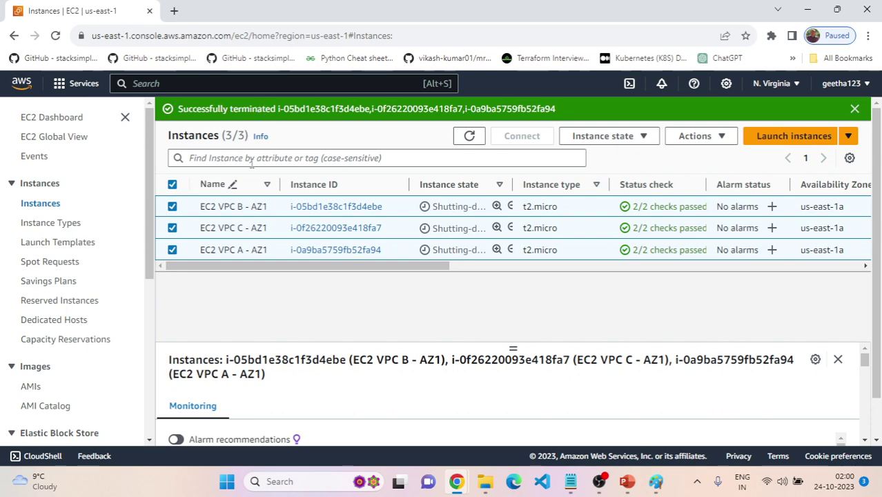
Switch to the workshop's Lab 1.4 Clean Up page, review the remaining EC2 termination instructions, and collapse that section
{"action": "key", "text": "alt+Tab"}
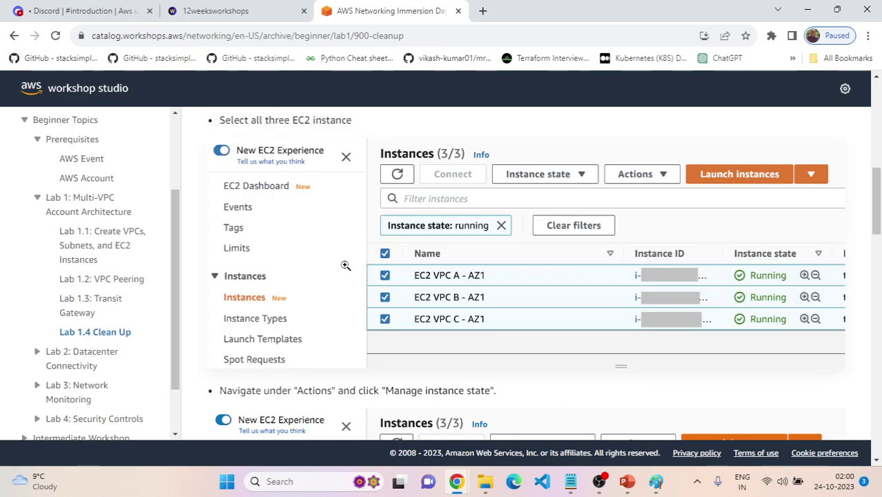
{"action": "scroll", "coordinate": [349, 305], "scroll_direction": "down", "scroll_amount": 2}
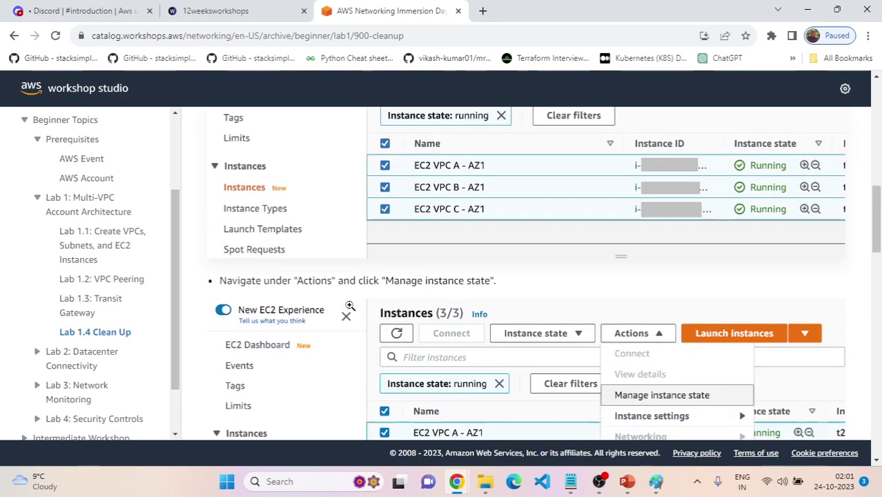
{"action": "scroll", "coordinate": [349, 305], "scroll_direction": "up", "scroll_amount": 2}
{"action": "scroll", "coordinate": [350, 305], "scroll_direction": "down", "scroll_amount": 6}
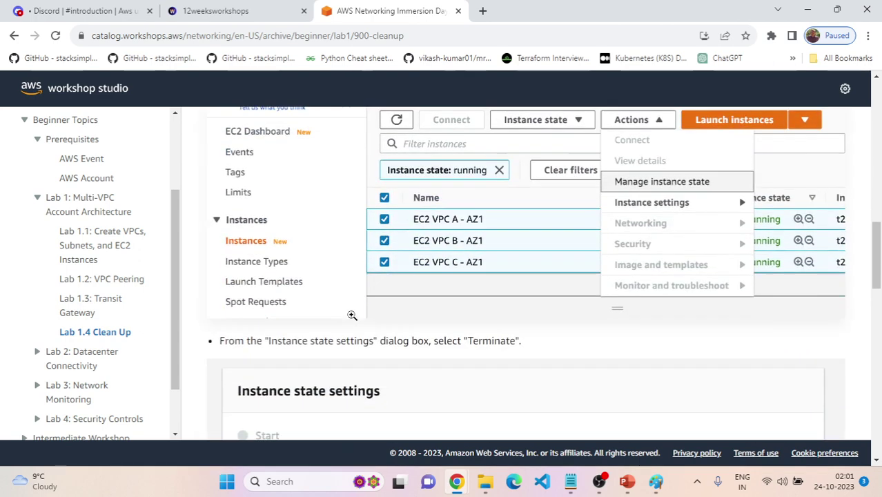
{"action": "scroll", "coordinate": [352, 323], "scroll_direction": "down", "scroll_amount": 7}
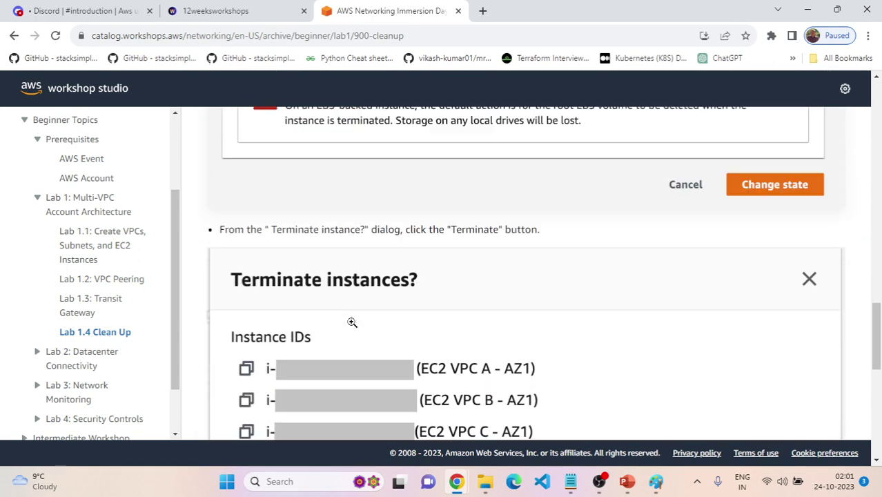
{"action": "scroll", "coordinate": [352, 323], "scroll_direction": "down", "scroll_amount": 6}
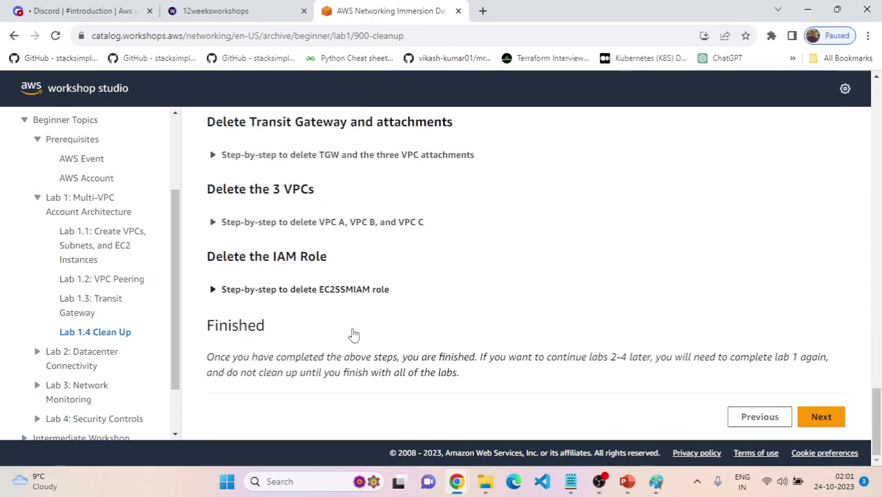
{"action": "scroll", "coordinate": [354, 336], "scroll_direction": "up", "scroll_amount": 1}
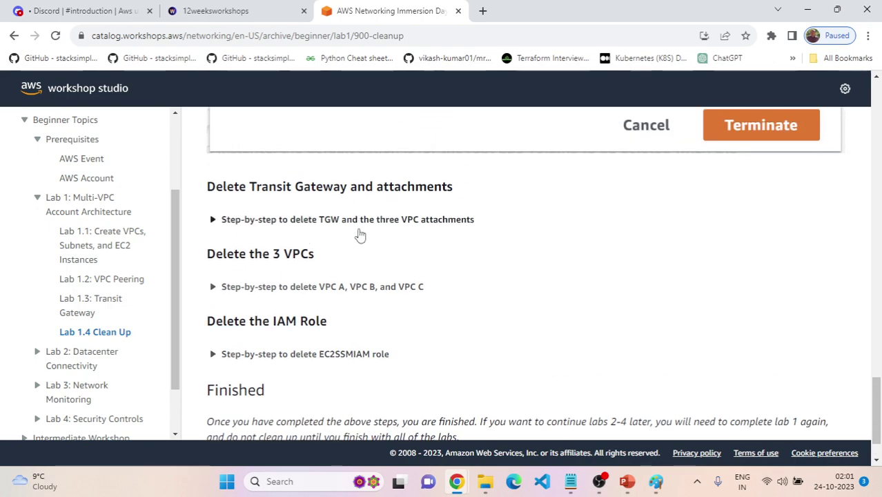
{"action": "scroll", "coordinate": [315, 246], "scroll_direction": "up", "scroll_amount": 20}
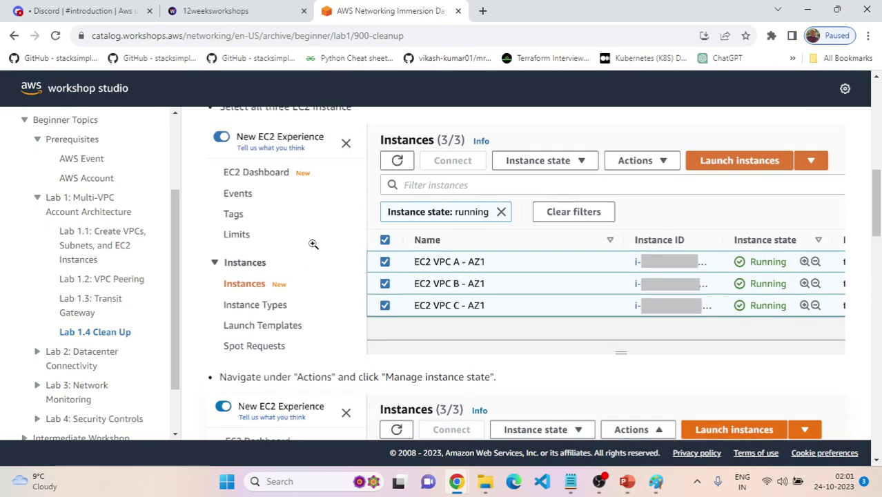
{"action": "scroll", "coordinate": [306, 259], "scroll_direction": "up", "scroll_amount": 3}
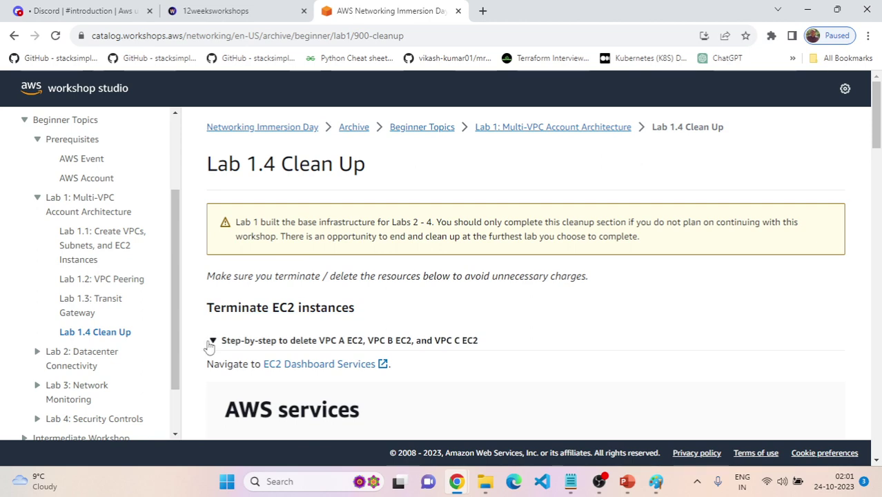
{"action": "left_click", "coordinate": [247, 340]}
{"action": "scroll", "coordinate": [404, 309], "scroll_direction": "down", "scroll_amount": 2}
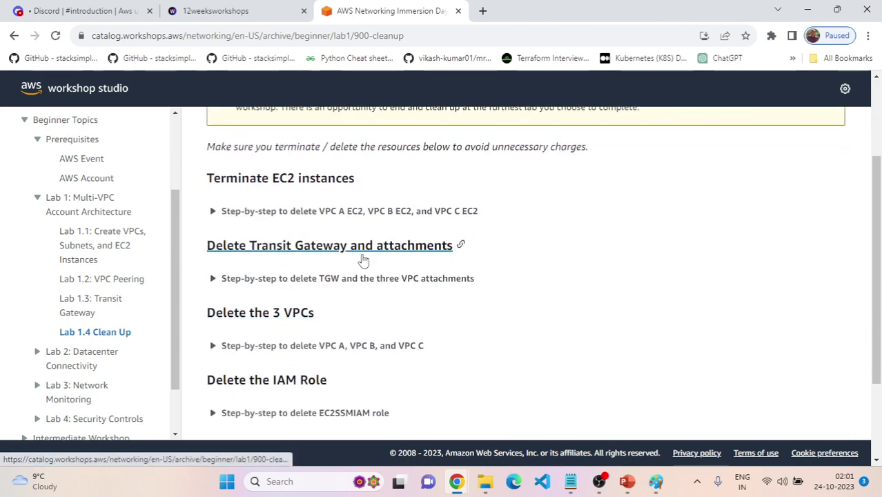
Expand the step-by-step instructions for deleting the TGW and three VPC attachments and read them through
{"action": "left_click", "coordinate": [215, 283]}
{"action": "scroll", "coordinate": [550, 320], "scroll_direction": "down", "scroll_amount": 2}
{"action": "scroll", "coordinate": [508, 345], "scroll_direction": "down", "scroll_amount": 1}
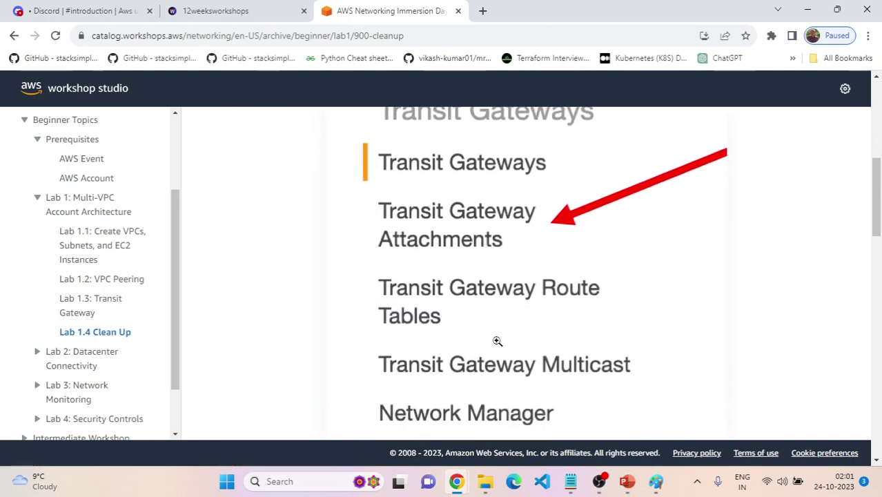
{"action": "scroll", "coordinate": [575, 259], "scroll_direction": "down", "scroll_amount": 3}
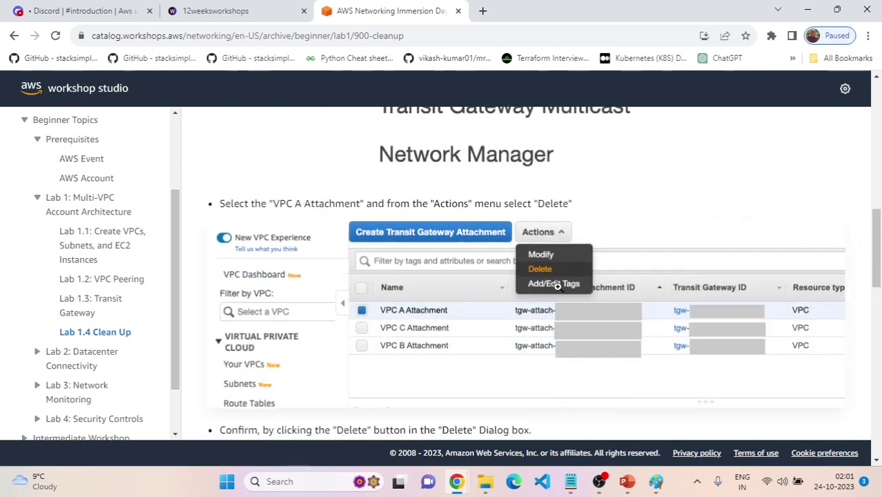
{"action": "scroll", "coordinate": [558, 290], "scroll_direction": "down", "scroll_amount": 3}
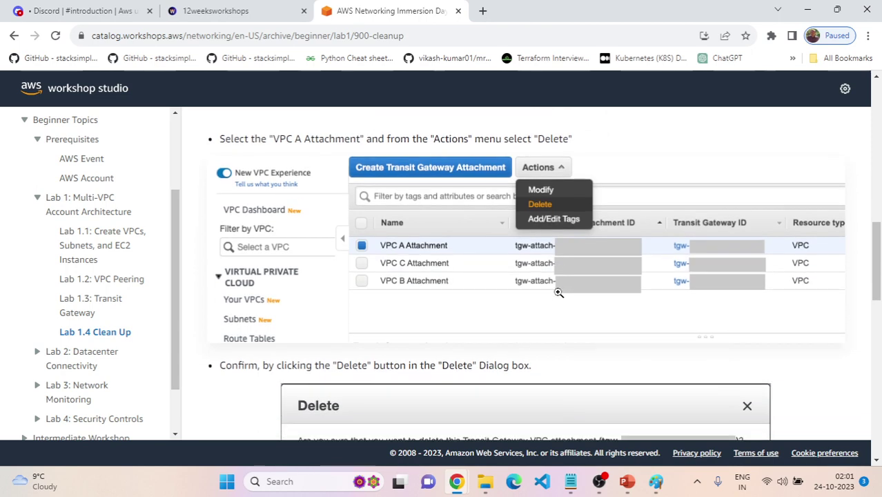
{"action": "scroll", "coordinate": [702, 359], "scroll_direction": "down", "scroll_amount": 4}
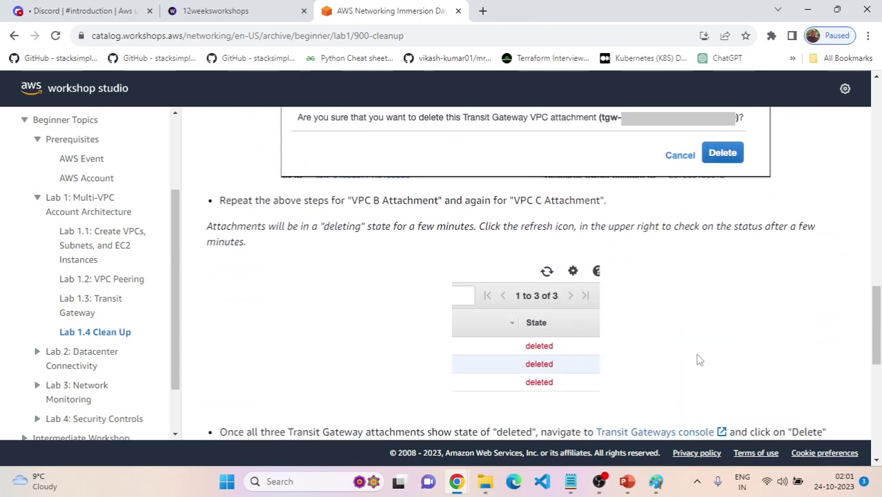
{"action": "scroll", "coordinate": [699, 359], "scroll_direction": "down", "scroll_amount": 1}
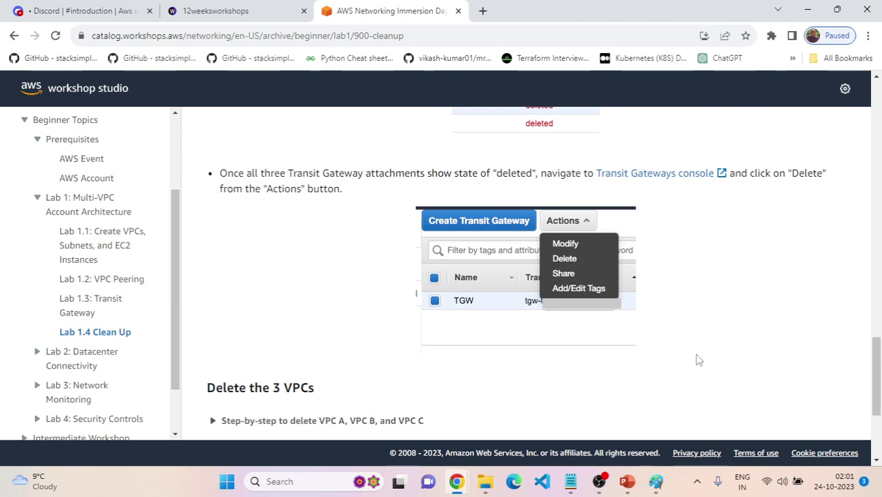
Switch back to the AWS console and open the VPC service by searching for "vpc"
{"action": "key", "text": "alt+Tab"}
{"action": "scroll", "coordinate": [62, 283], "scroll_direction": "down", "scroll_amount": 5}
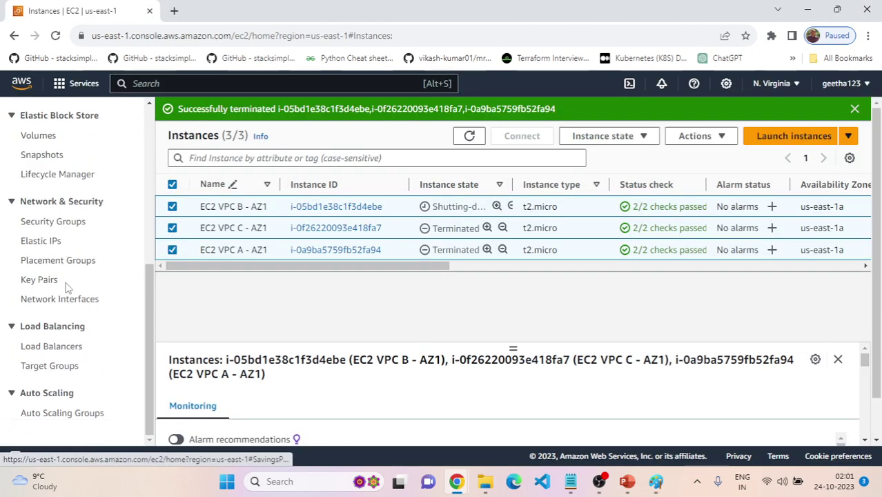
{"action": "scroll", "coordinate": [69, 364], "scroll_direction": "up", "scroll_amount": 5}
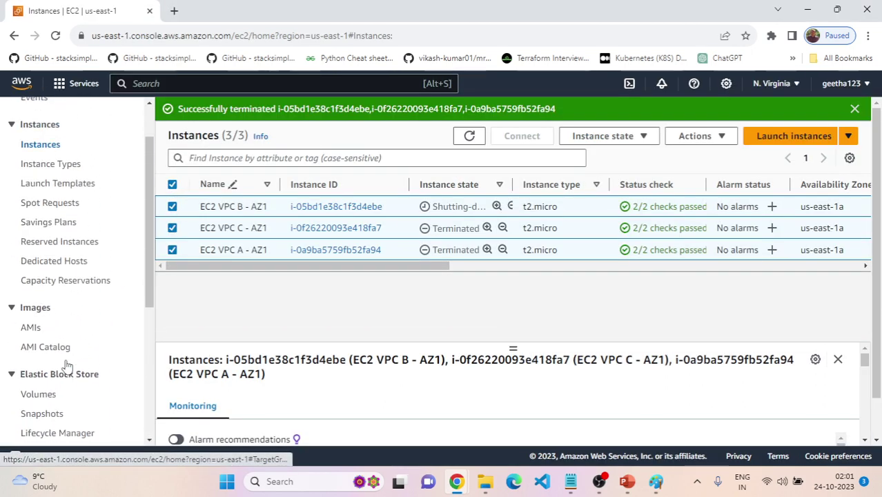
{"action": "left_click", "coordinate": [229, 84]}
{"action": "type", "text": "vpc"}
{"action": "key", "text": "Return"}
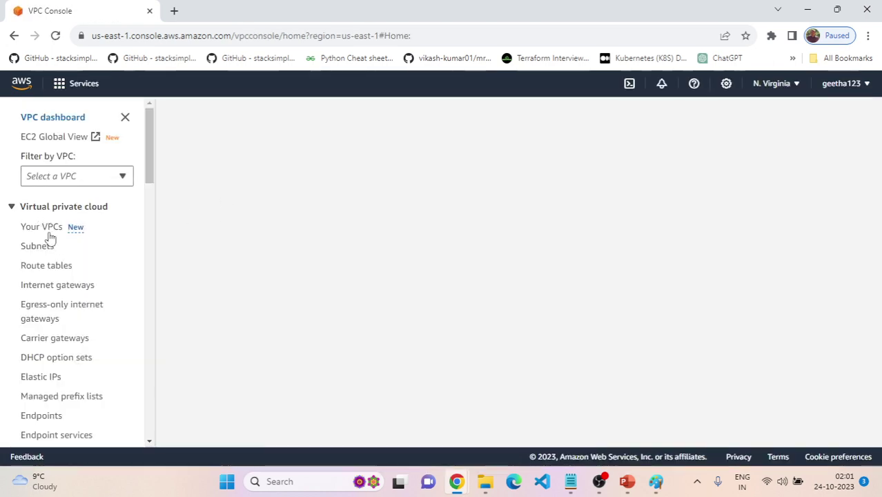
Open the list of transit gateway attachments in the VPC console
{"action": "scroll", "coordinate": [56, 310], "scroll_direction": "down", "scroll_amount": 2}
{"action": "scroll", "coordinate": [55, 311], "scroll_direction": "down", "scroll_amount": 3}
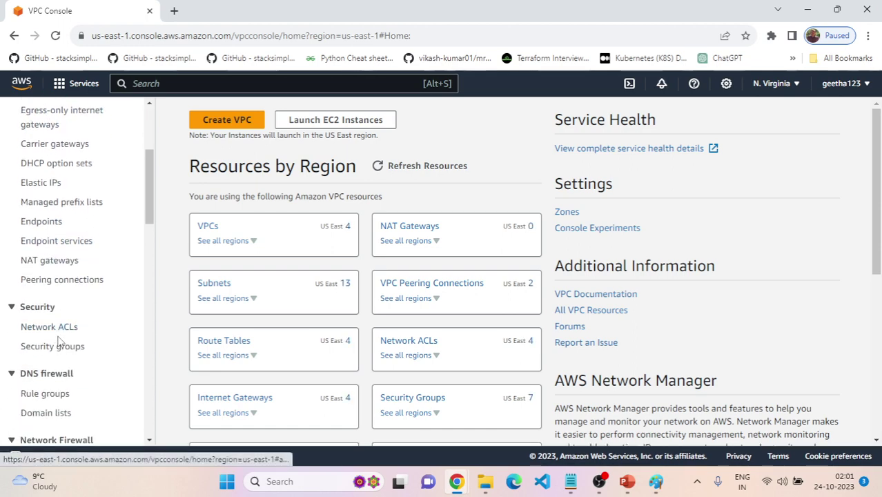
{"action": "scroll", "coordinate": [59, 356], "scroll_direction": "down", "scroll_amount": 2}
{"action": "scroll", "coordinate": [59, 357], "scroll_direction": "down", "scroll_amount": 3}
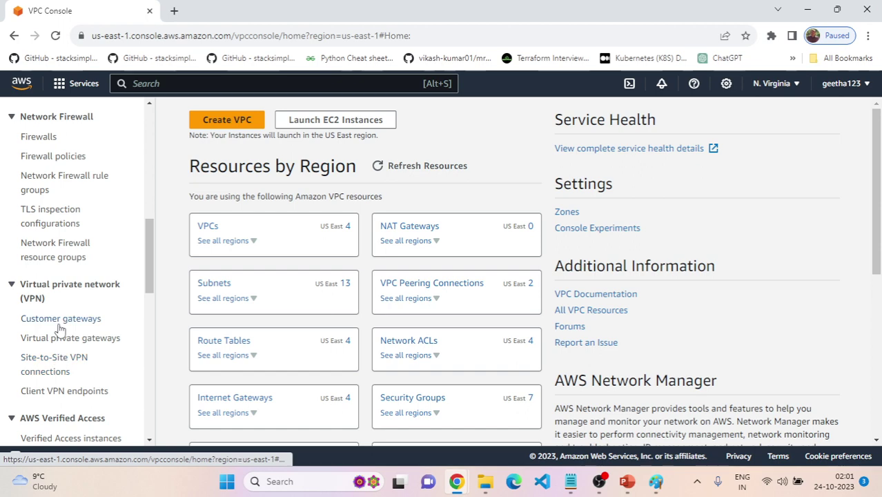
{"action": "scroll", "coordinate": [59, 328], "scroll_direction": "down", "scroll_amount": 5}
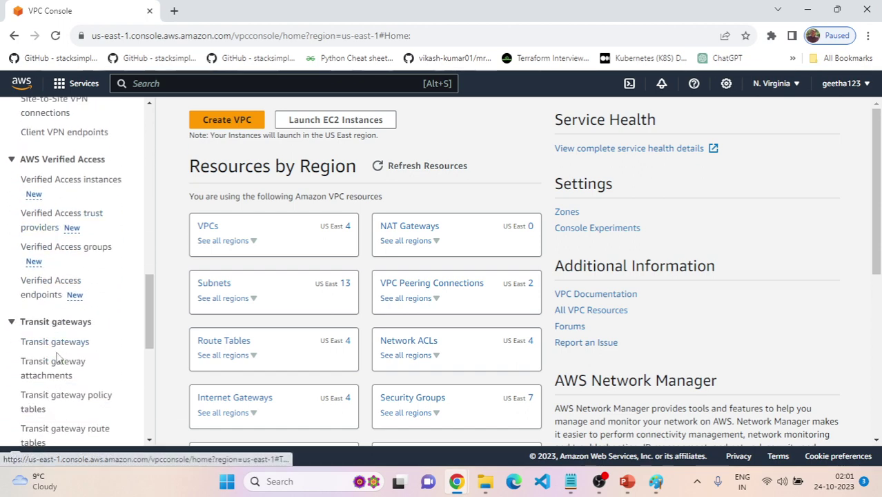
{"action": "scroll", "coordinate": [58, 359], "scroll_direction": "down", "scroll_amount": 1}
{"action": "left_click", "coordinate": [60, 312]}
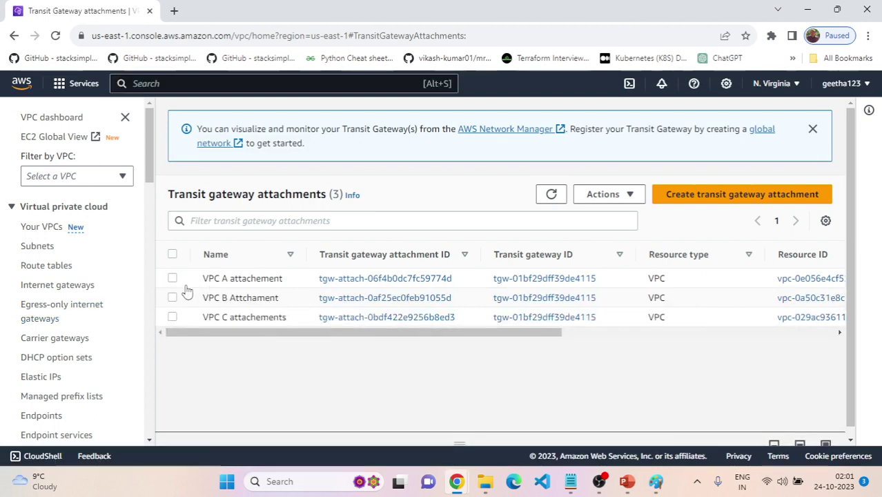
Try to delete the VPC A, B and C transit gateway attachments together
{"action": "left_click", "coordinate": [172, 278]}
{"action": "left_click", "coordinate": [172, 298]}
{"action": "left_click", "coordinate": [172, 317]}
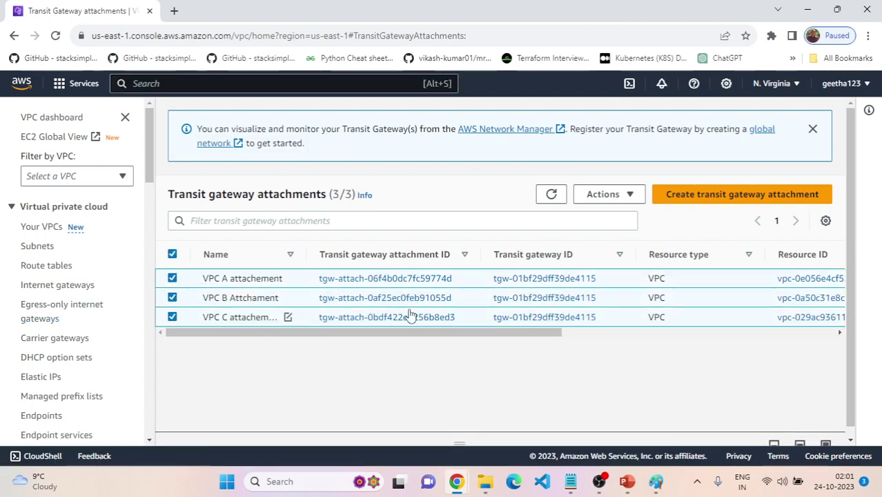
{"action": "left_click", "coordinate": [622, 196]}
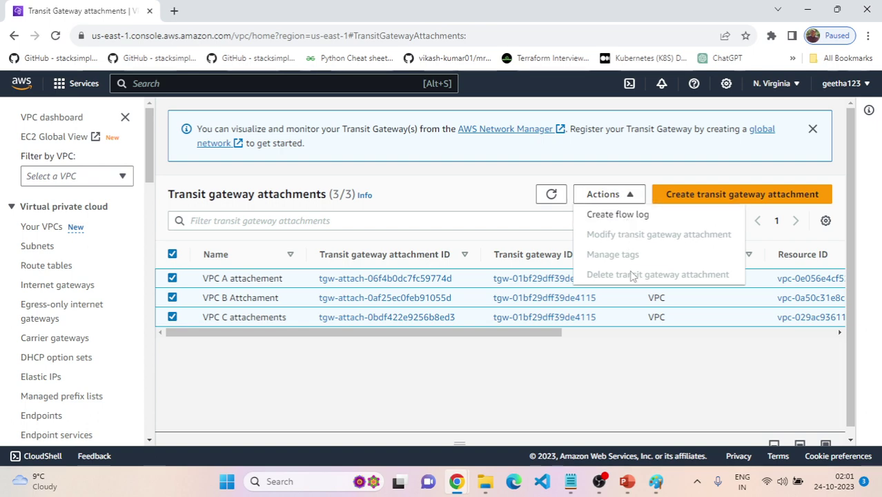
Keep only the VPC A transit gateway attachment selected and delete it, confirming with "delete"
{"action": "left_click", "coordinate": [172, 317]}
{"action": "left_click", "coordinate": [172, 298]}
{"action": "left_click", "coordinate": [606, 197]}
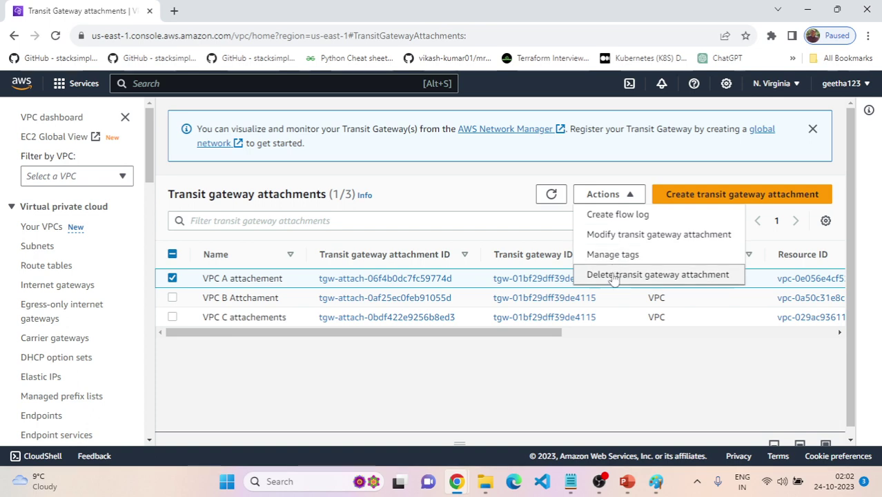
{"action": "left_click", "coordinate": [611, 277]}
{"action": "type", "text": "delete"}
{"action": "left_click", "coordinate": [794, 369]}
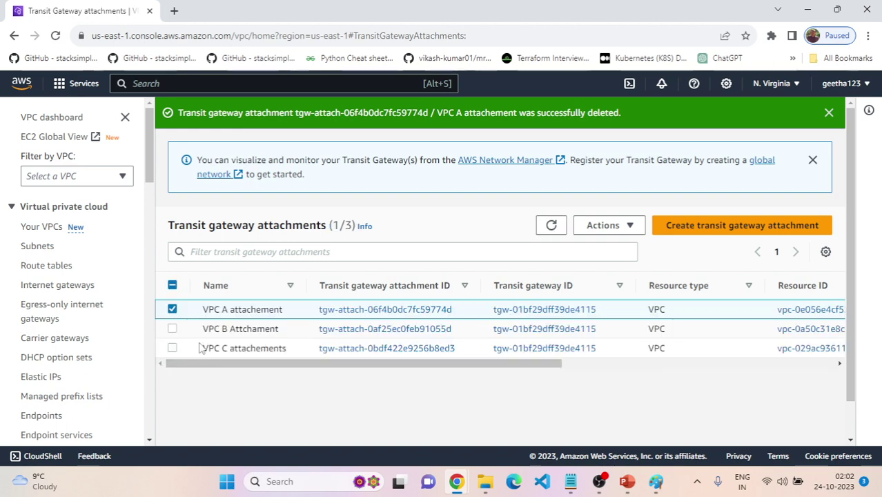
Select only the VPC B transit gateway attachment and delete it, confirming with "delete"
{"action": "left_click", "coordinate": [173, 328]}
{"action": "left_click", "coordinate": [173, 309]}
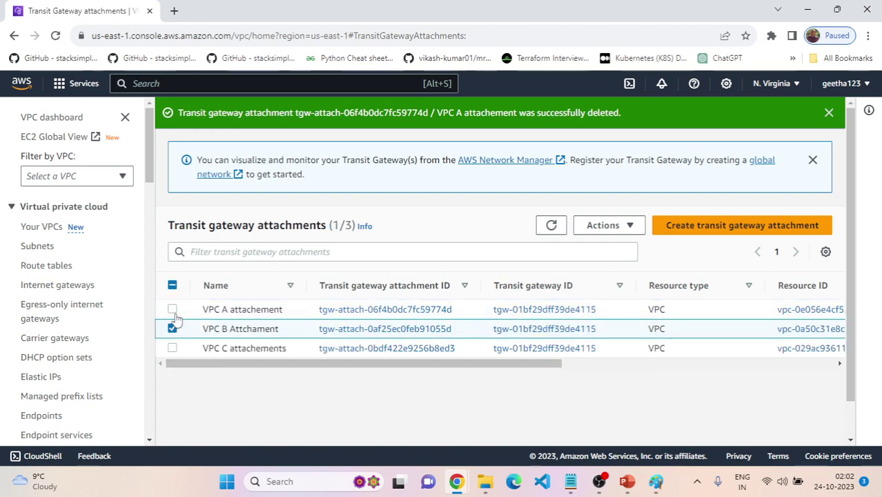
{"action": "left_click", "coordinate": [577, 227]}
{"action": "left_click", "coordinate": [619, 306]}
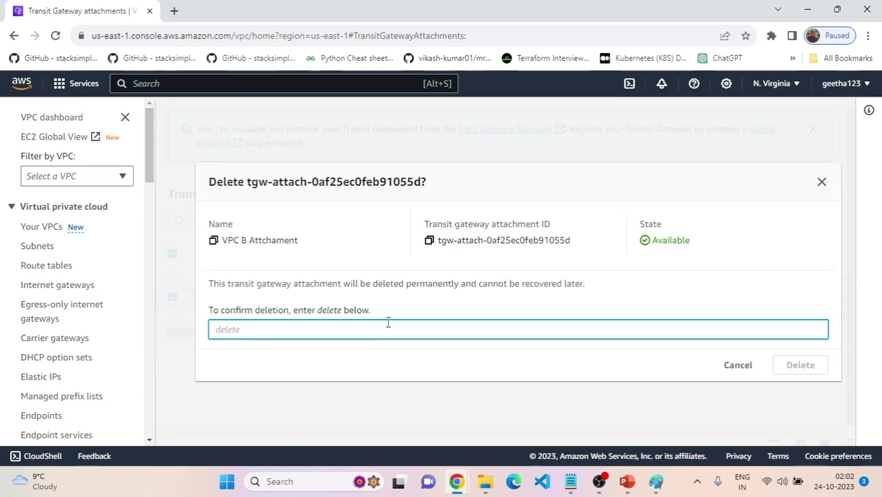
{"action": "type", "text": "delete"}
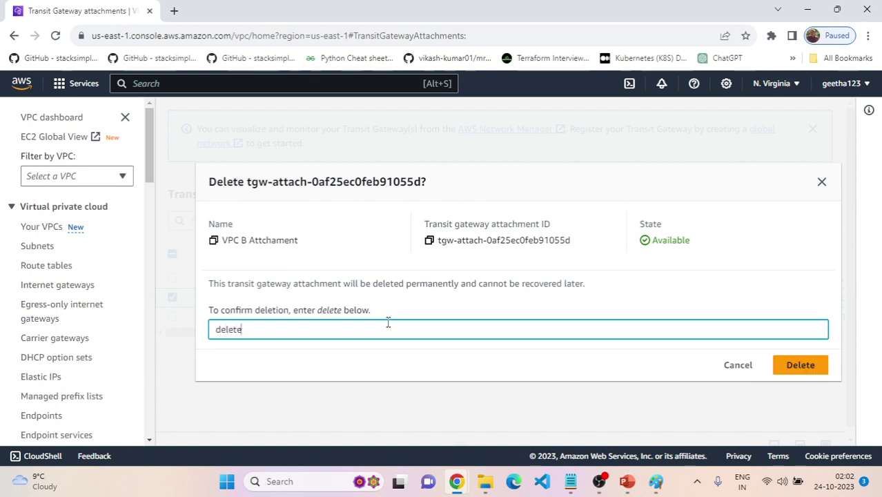
{"action": "left_click", "coordinate": [803, 366]}
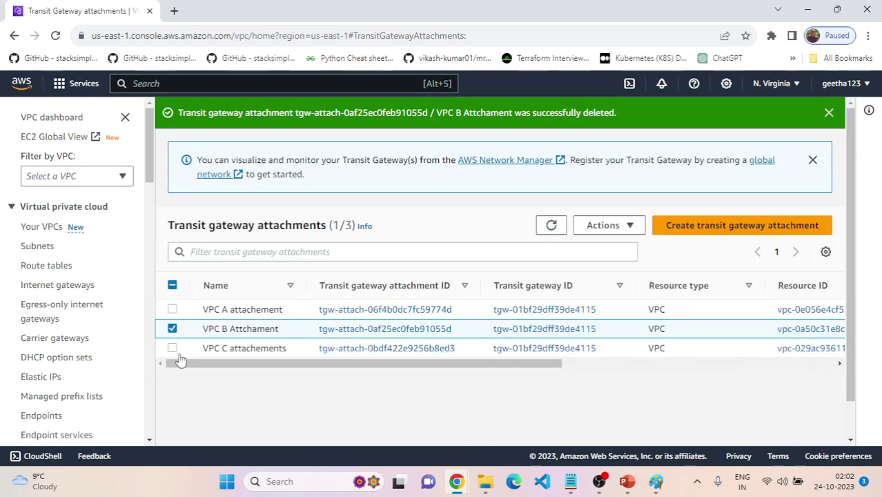
Select only the VPC C transit gateway attachment and delete it, confirming with "delete"
{"action": "left_click", "coordinate": [171, 330]}
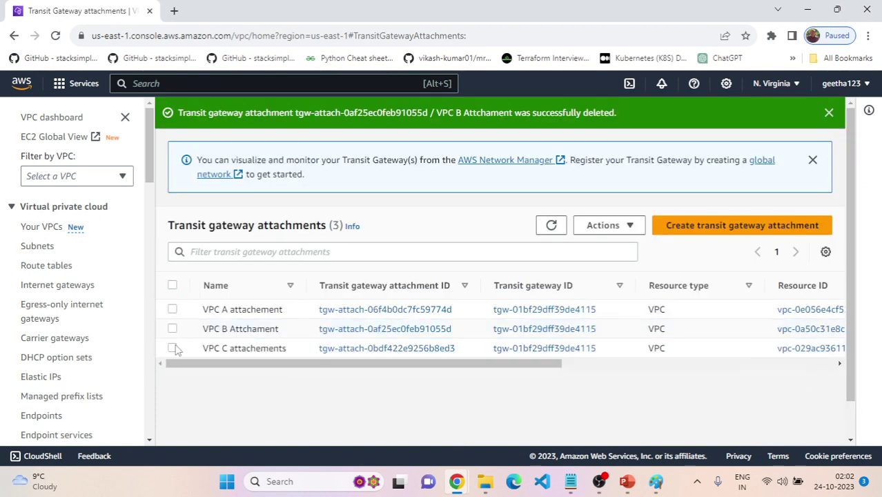
{"action": "left_click", "coordinate": [617, 231]}
{"action": "left_click", "coordinate": [626, 304]}
{"action": "type", "text": "delete"}
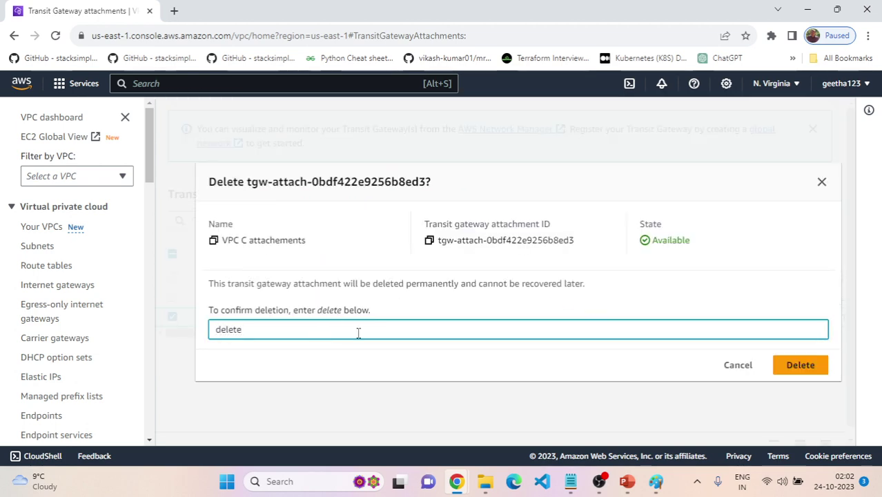
{"action": "left_click", "coordinate": [777, 367]}
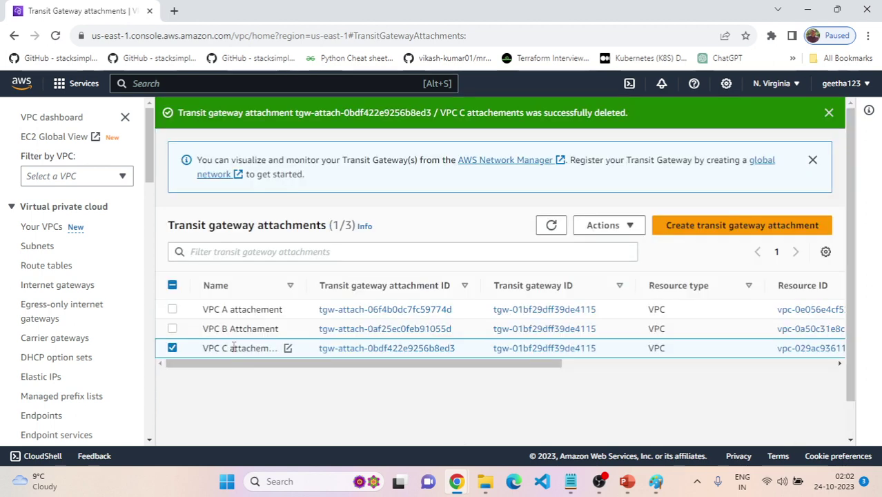
Check the state of the three transit gateway attachments and return to the workshop's clean-up instructions
{"action": "left_click_drag", "start_coordinate": [203, 310], "coordinate": [222, 330]}
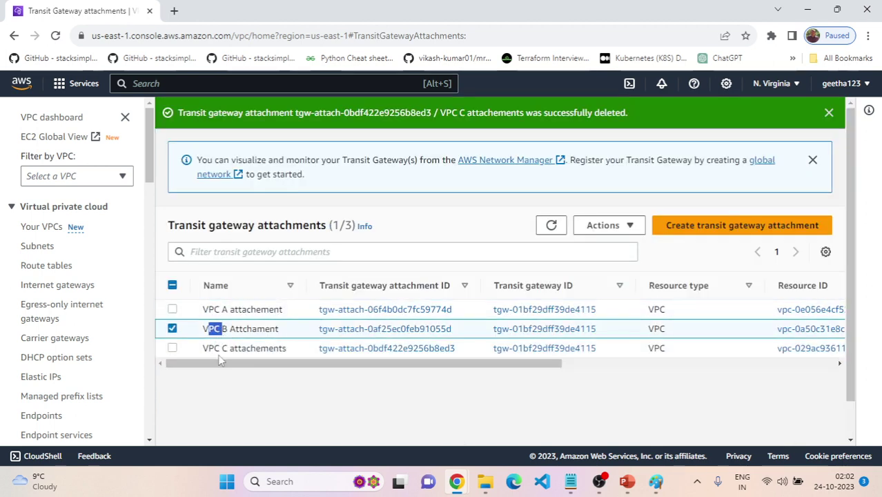
{"action": "left_click_drag", "start_coordinate": [544, 365], "coordinate": [749, 364]}
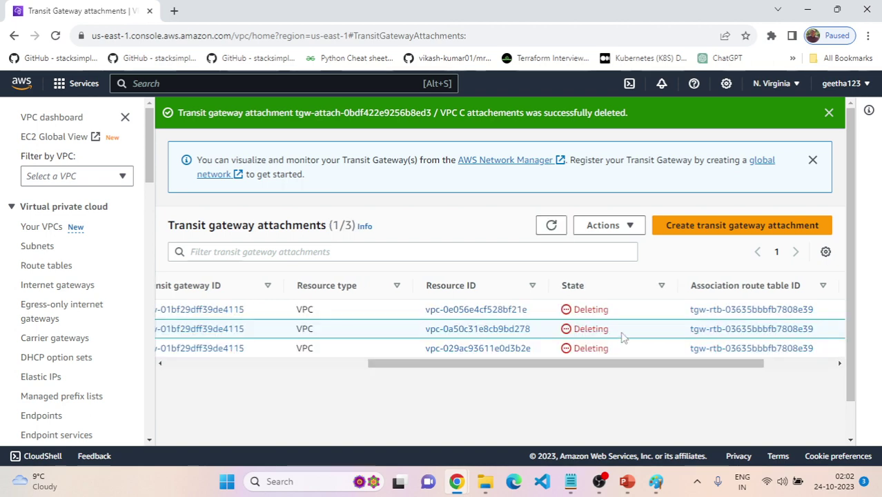
{"action": "key", "text": "alt+Tab"}
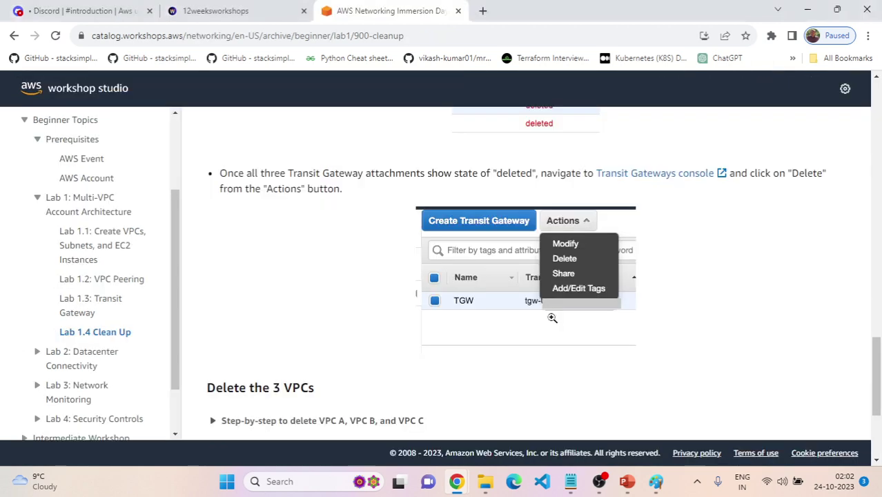
Review the workshop's instructions for deleting the transit gateway, then return to the AWS console and refresh the transit gateway attachments list
{"action": "scroll", "coordinate": [360, 306], "scroll_direction": "up", "scroll_amount": 1}
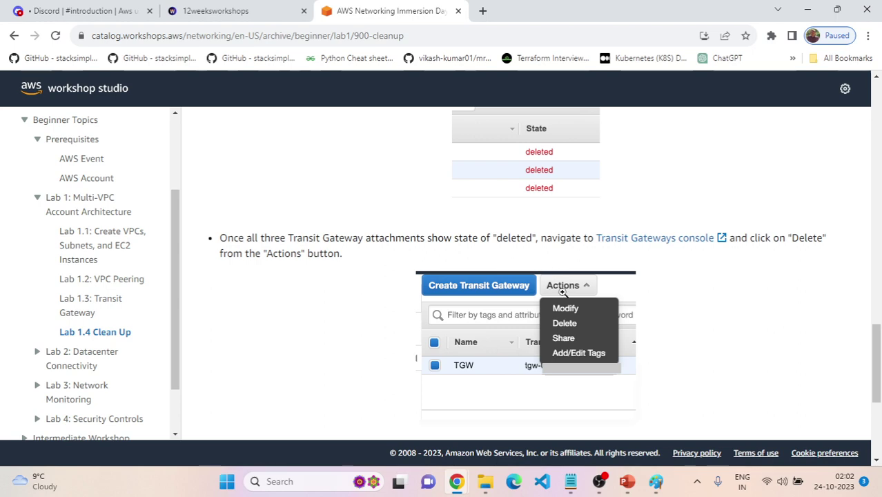
{"action": "scroll", "coordinate": [665, 324], "scroll_direction": "up", "scroll_amount": 2}
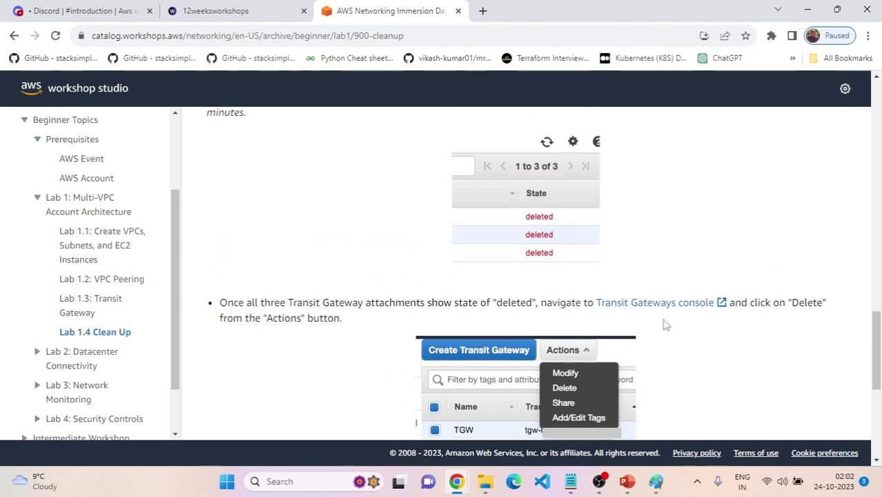
{"action": "scroll", "coordinate": [664, 323], "scroll_direction": "down", "scroll_amount": 1}
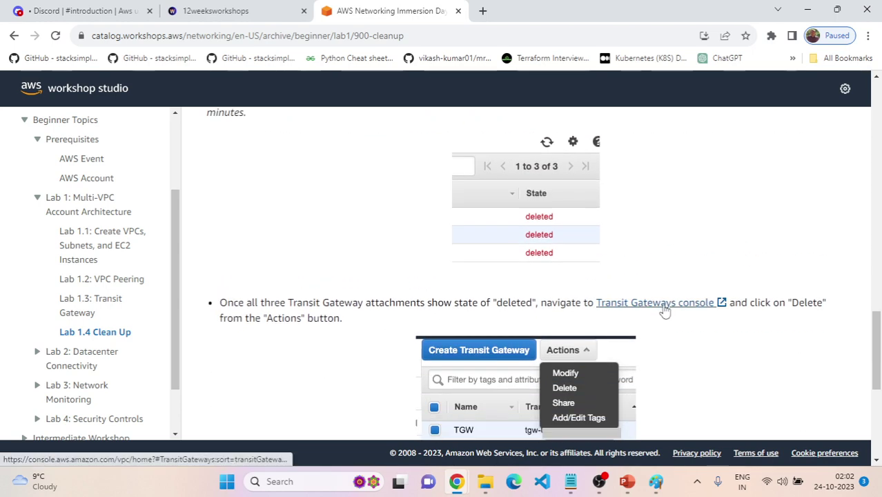
{"action": "key", "text": "alt+Tab"}
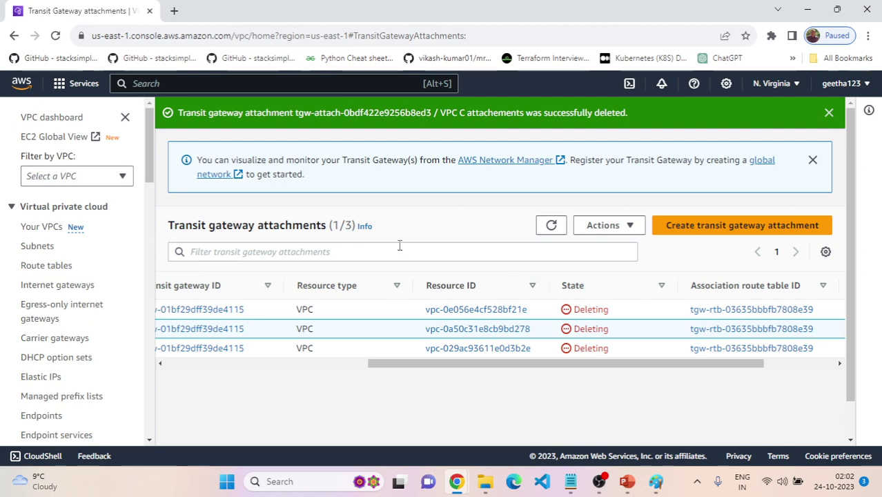
{"action": "left_click", "coordinate": [551, 225]}
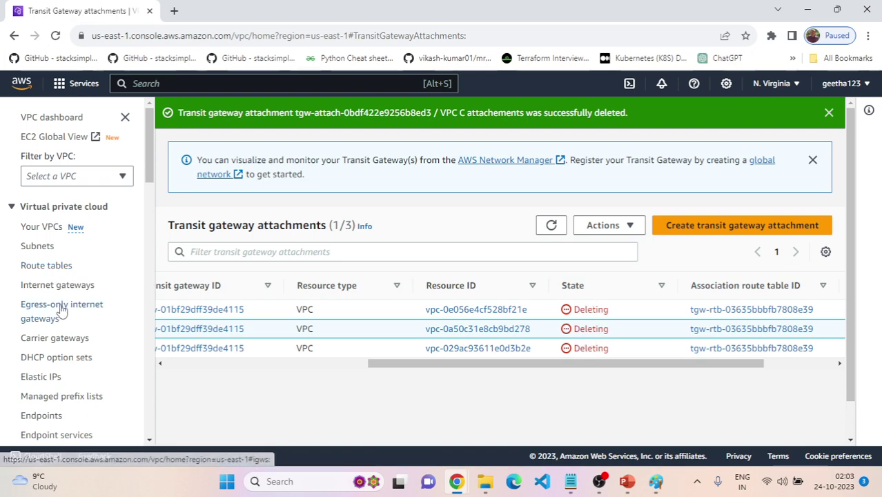
Open the list of transit gateways in a new browser tab and switch to it
{"action": "scroll", "coordinate": [62, 310], "scroll_direction": "down", "scroll_amount": 7}
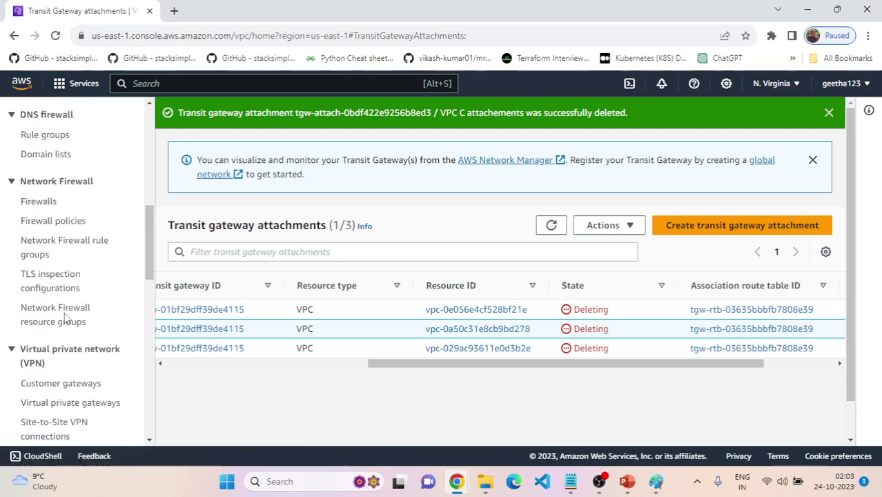
{"action": "scroll", "coordinate": [66, 314], "scroll_direction": "down", "scroll_amount": 6}
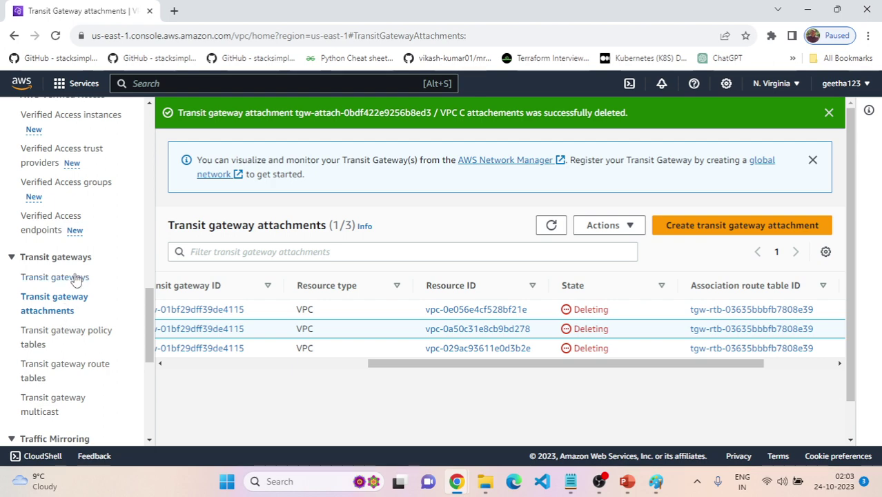
{"action": "right_click", "coordinate": [76, 280]}
{"action": "left_click", "coordinate": [100, 283]}
{"action": "key", "text": "ctrl+Tab"}
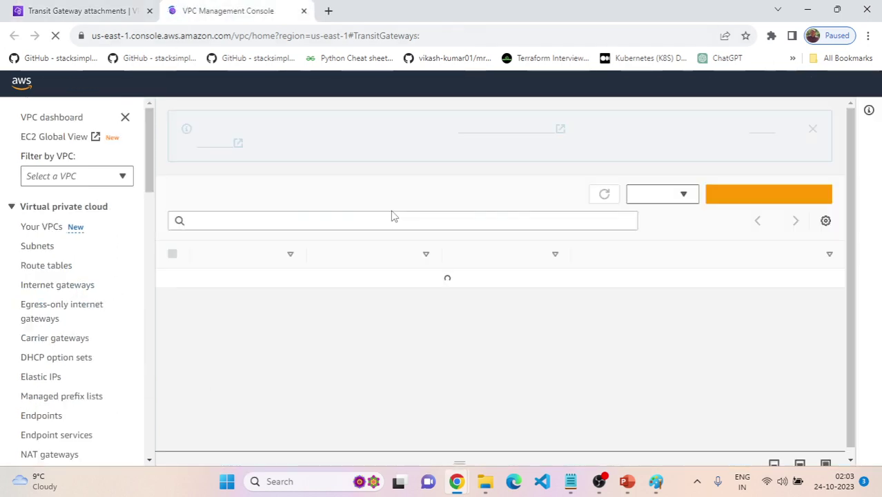
Delete the transit gateway TGW, confirming with "delete"
{"action": "left_click", "coordinate": [173, 279]}
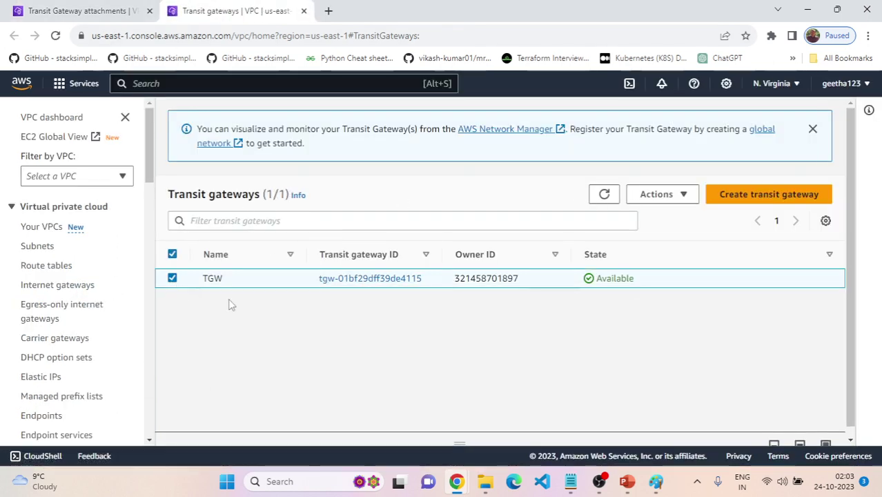
{"action": "left_click", "coordinate": [678, 195]}
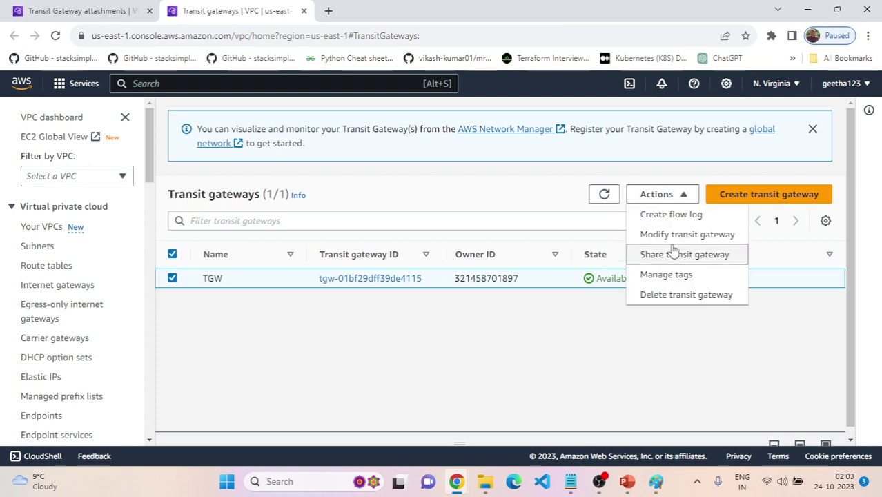
{"action": "left_click", "coordinate": [664, 295]}
{"action": "type", "text": "delete"}
{"action": "left_click", "coordinate": [799, 364]}
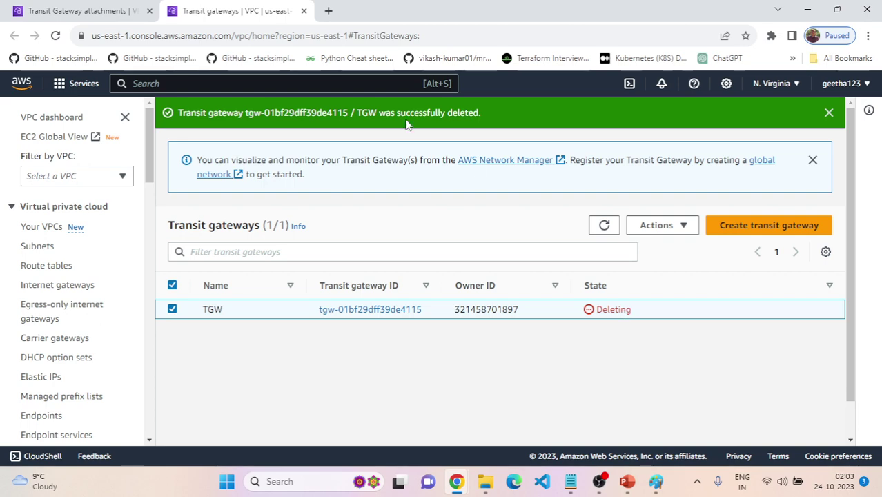
Return to the workshop's clean-up page, expand the instructions for deleting VPC A, VPC B and VPC C, and read them through
{"action": "left_click", "coordinate": [86, 9]}
{"action": "key", "text": "alt+Tab"}
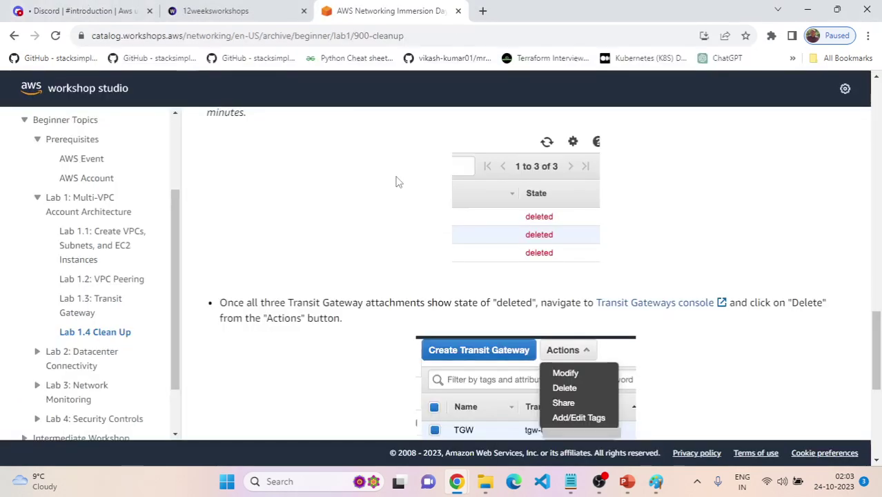
{"action": "scroll", "coordinate": [387, 177], "scroll_direction": "down", "scroll_amount": 5}
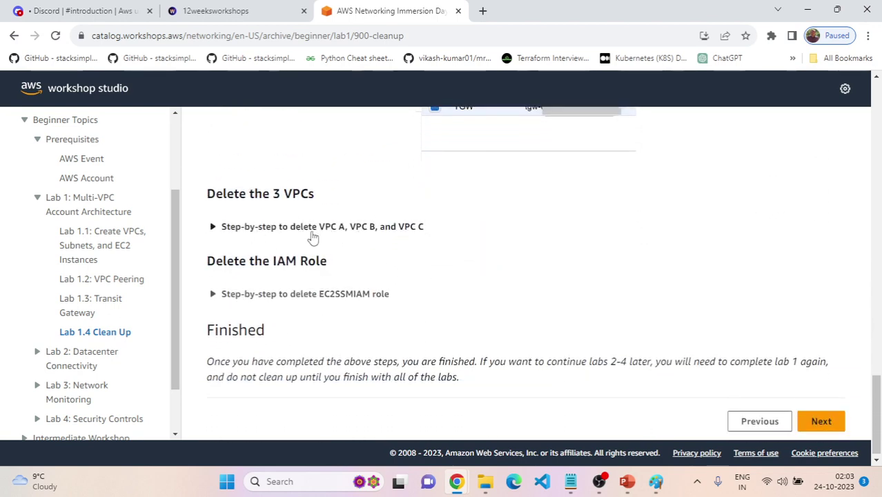
{"action": "left_click", "coordinate": [218, 233]}
{"action": "scroll", "coordinate": [487, 259], "scroll_direction": "down", "scroll_amount": 2}
{"action": "scroll", "coordinate": [429, 220], "scroll_direction": "down", "scroll_amount": 2}
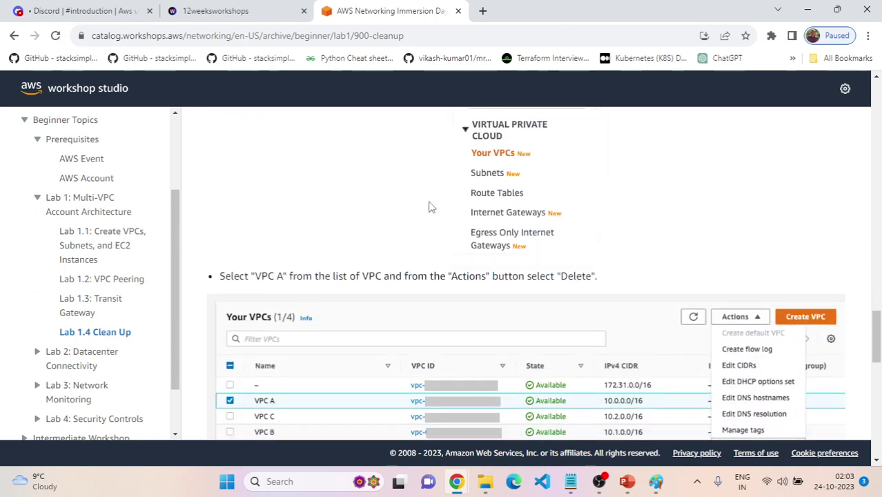
{"action": "scroll", "coordinate": [593, 248], "scroll_direction": "down", "scroll_amount": 3}
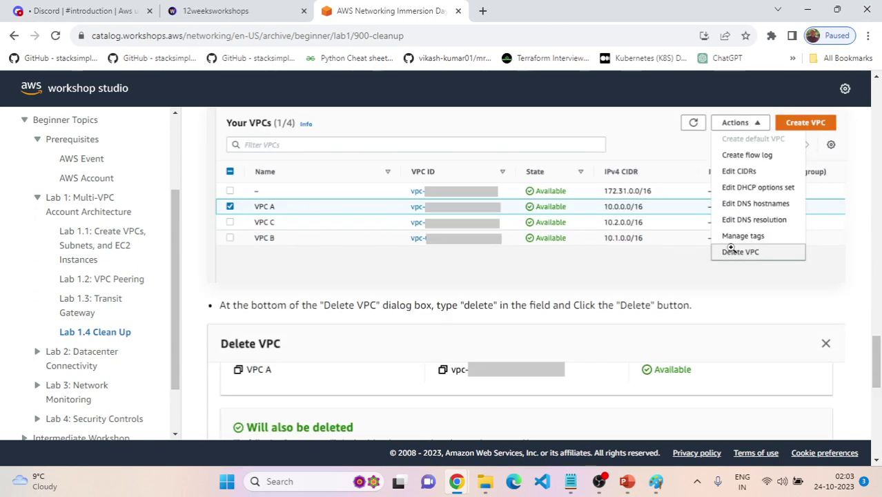
{"action": "scroll", "coordinate": [742, 292], "scroll_direction": "down", "scroll_amount": 5}
{"action": "scroll", "coordinate": [454, 275], "scroll_direction": "down", "scroll_amount": 3}
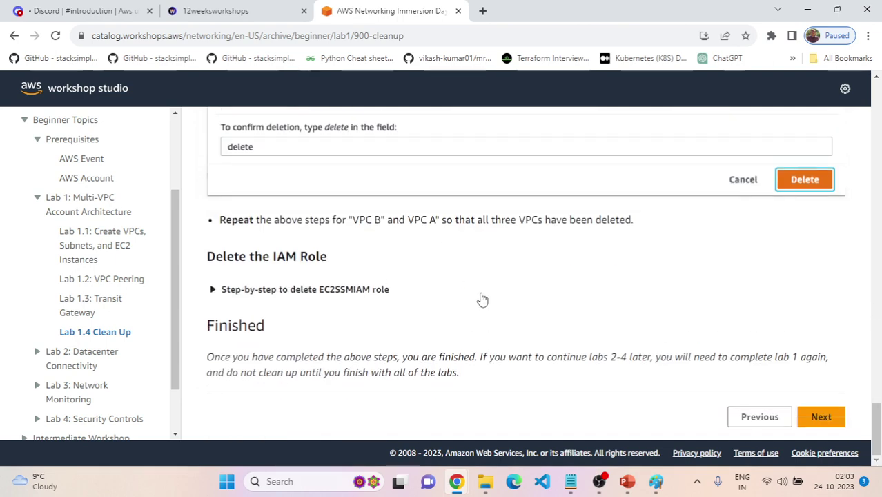
Switch back to the AWS console and open the list of VPCs in place of the transit gateway attachments
{"action": "key", "text": "alt+Tab"}
{"action": "scroll", "coordinate": [111, 250], "scroll_direction": "up", "scroll_amount": 4}
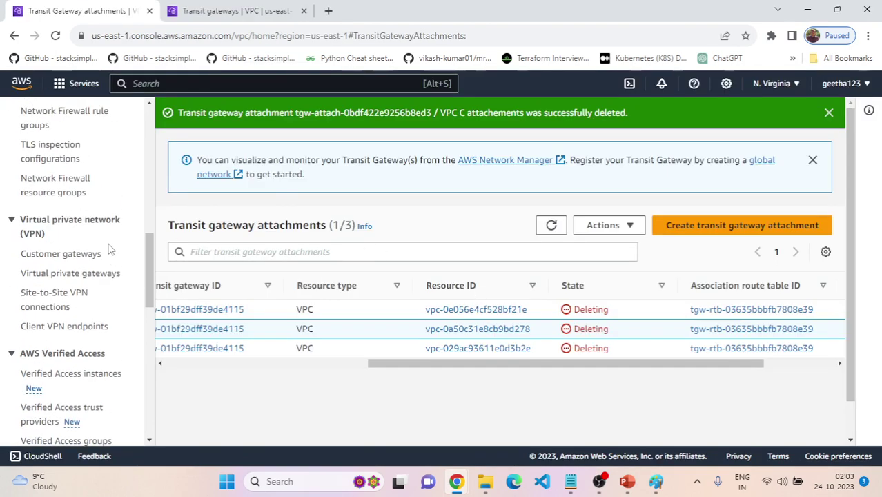
{"action": "scroll", "coordinate": [109, 249], "scroll_direction": "up", "scroll_amount": 8}
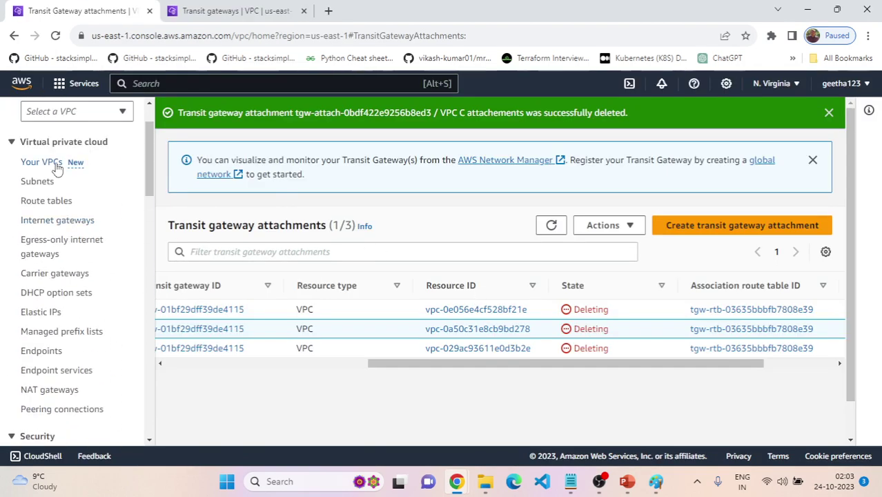
{"action": "left_click", "coordinate": [42, 162]}
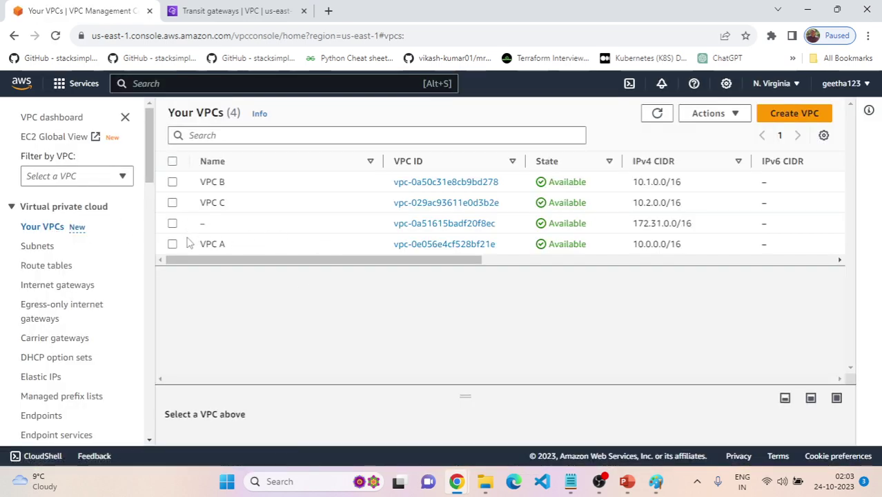
Delete VPC A together with its associated resources, confirming with "delete"
{"action": "left_click", "coordinate": [181, 244]}
{"action": "left_click", "coordinate": [711, 114]}
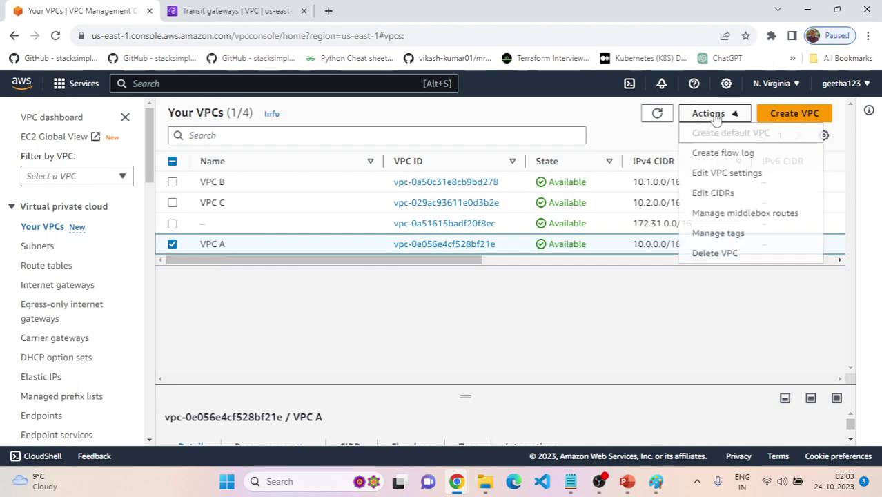
{"action": "left_click", "coordinate": [715, 253]}
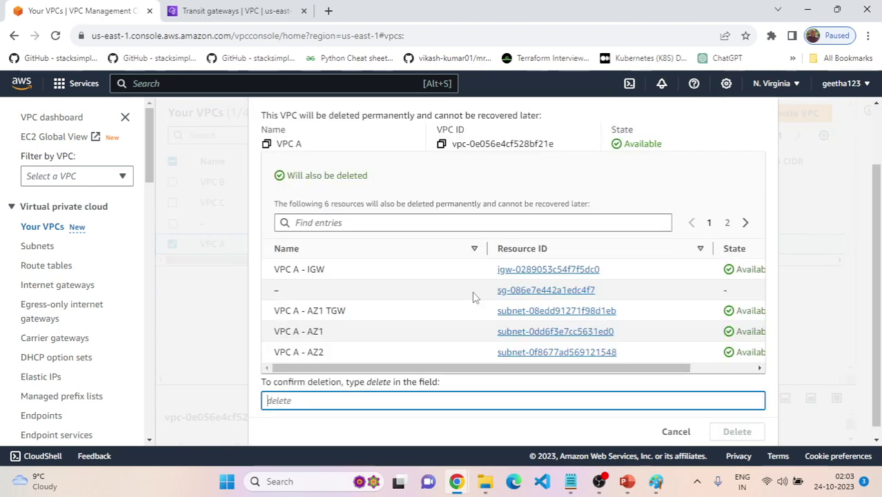
{"action": "scroll", "coordinate": [428, 295], "scroll_direction": "down", "scroll_amount": 1}
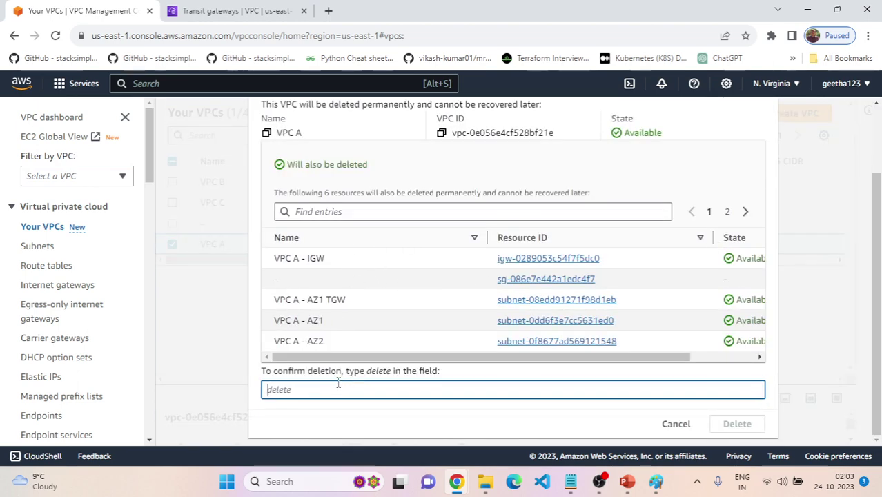
{"action": "type", "text": "delete"}
{"action": "left_click", "coordinate": [731, 422]}
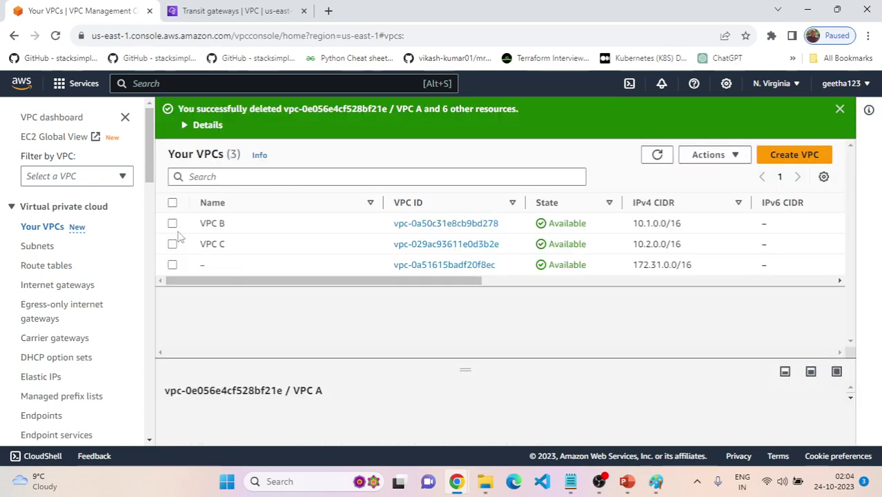
Delete VPC B together with its associated resources, confirming with "delete"
{"action": "left_click", "coordinate": [173, 223]}
{"action": "left_click", "coordinate": [711, 155]}
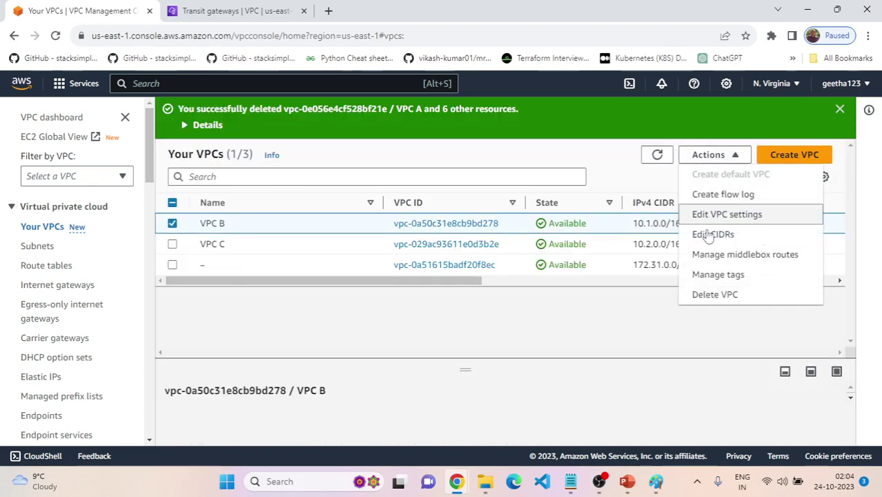
{"action": "left_click", "coordinate": [715, 295]}
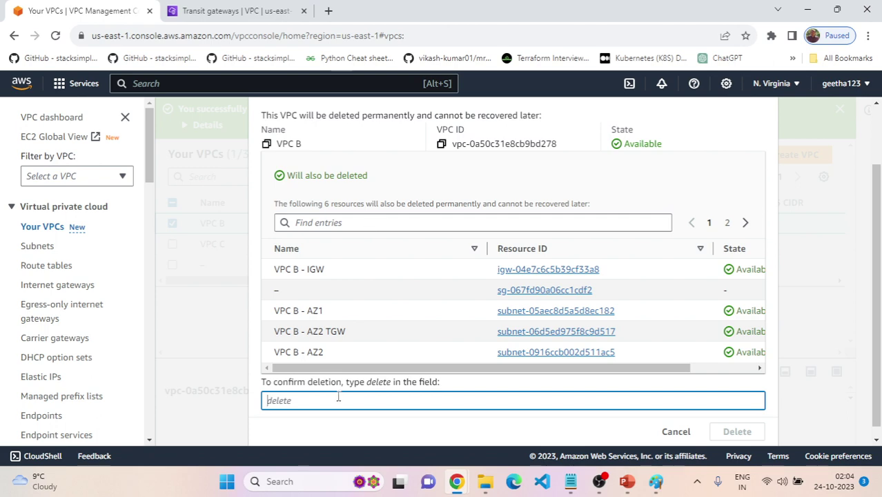
{"action": "type", "text": "delete"}
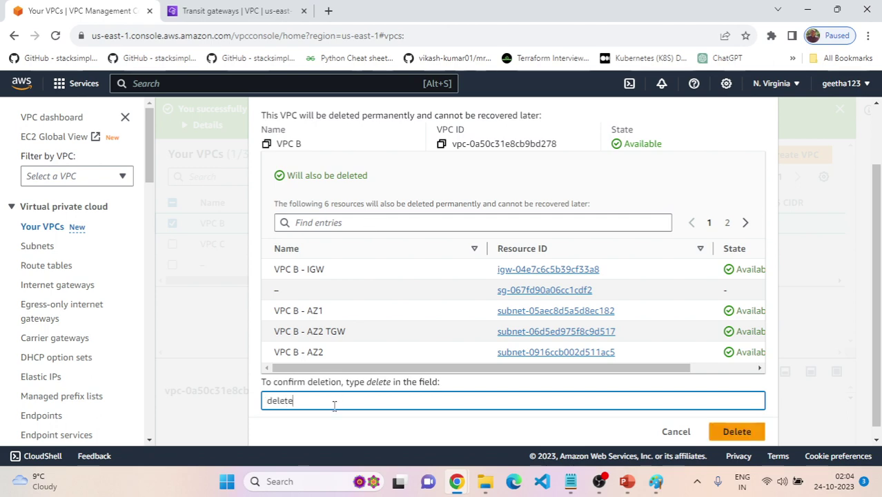
{"action": "left_click", "coordinate": [734, 431]}
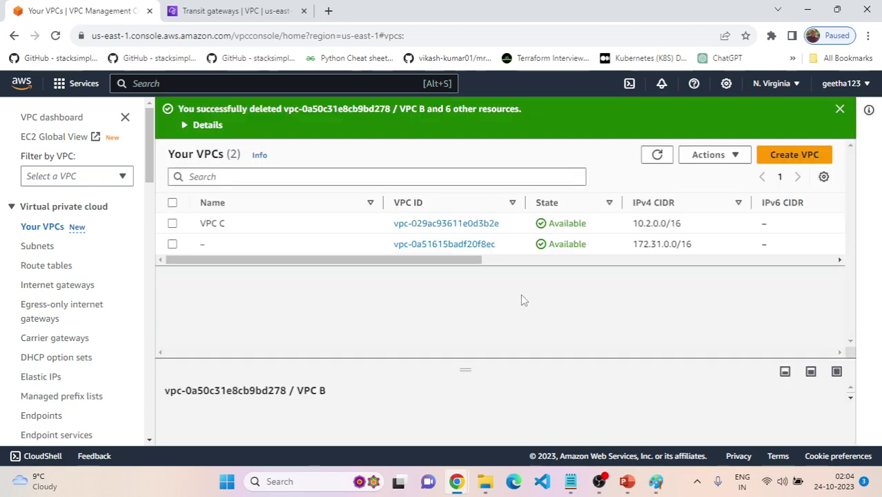
Delete VPC C together with its associated resources, confirming with "delete"
{"action": "left_click", "coordinate": [173, 223]}
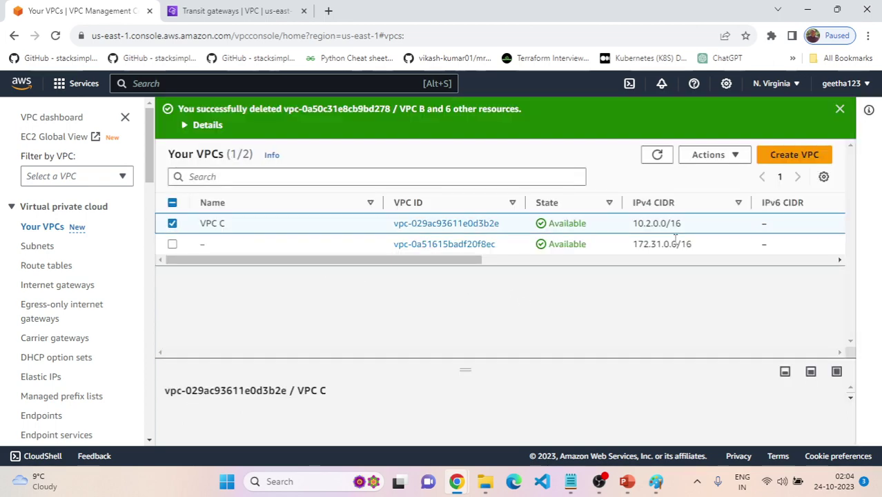
{"action": "left_click", "coordinate": [713, 154]}
{"action": "left_click", "coordinate": [715, 295]}
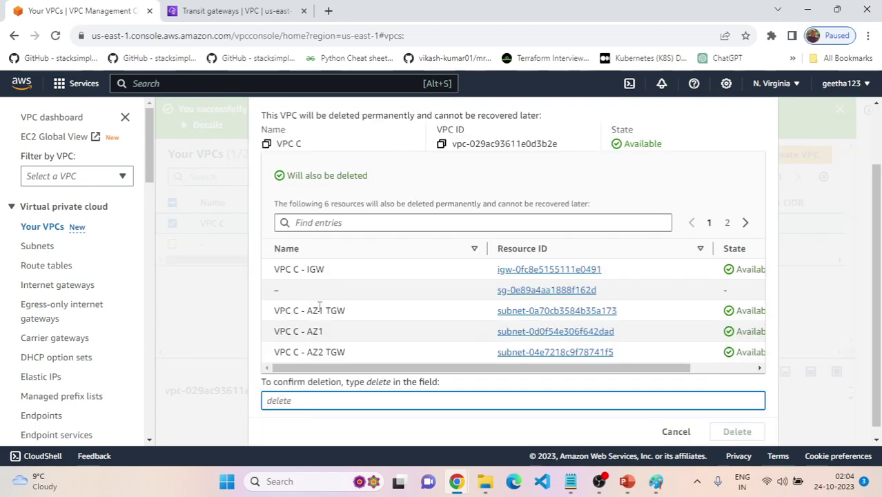
{"action": "type", "text": "delete"}
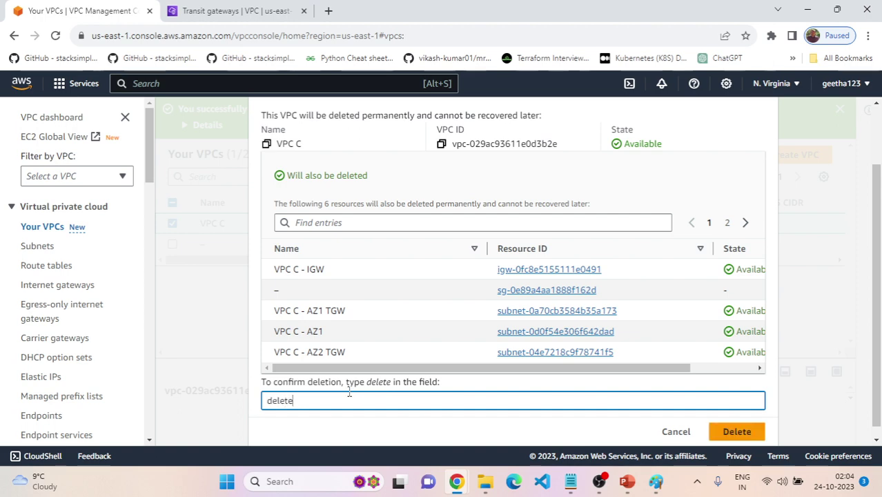
{"action": "left_click", "coordinate": [737, 432]}
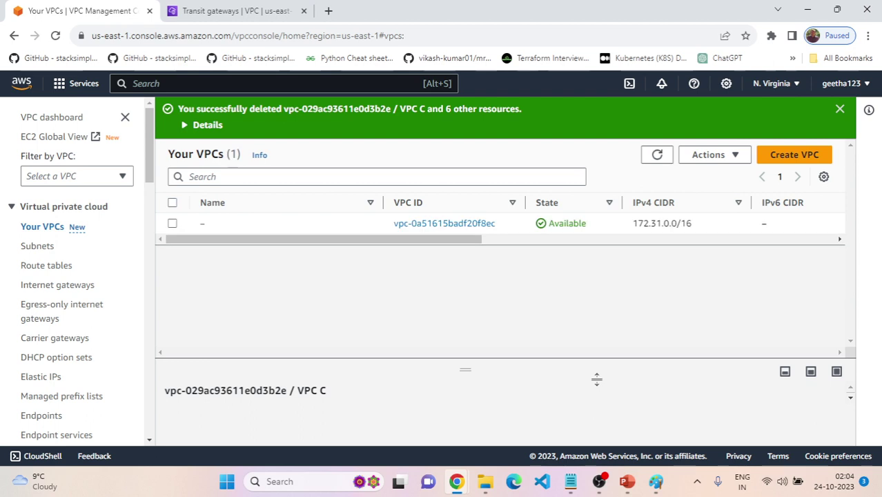
Expand and read the workshop's instructions for deleting the EC2SSMIAM role, and return to the AWS console
{"action": "key", "text": "alt+Tab"}
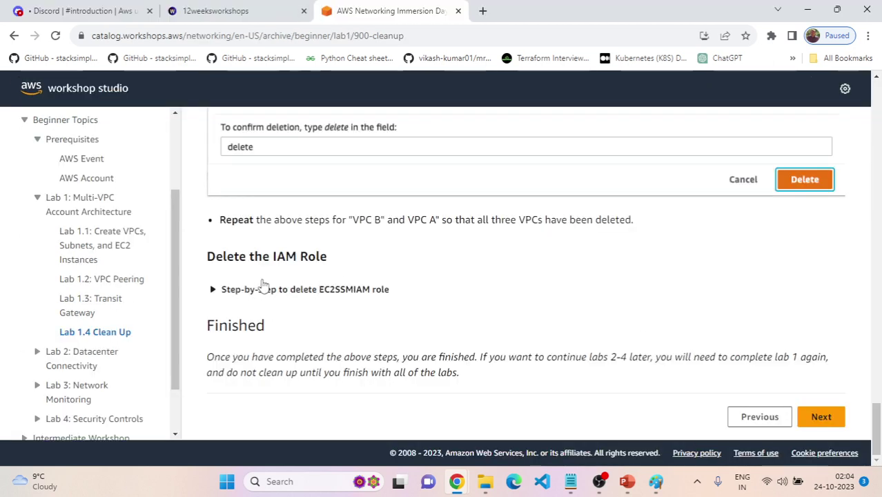
{"action": "left_click", "coordinate": [211, 292]}
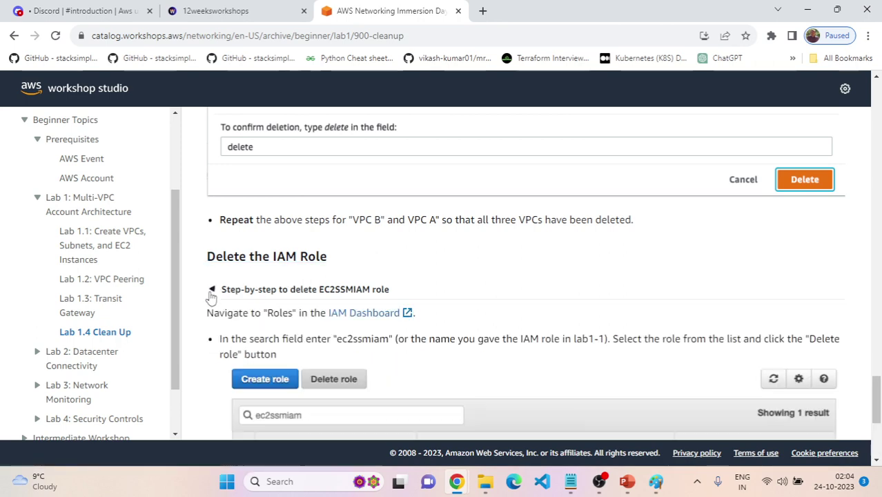
{"action": "scroll", "coordinate": [335, 292], "scroll_direction": "down", "scroll_amount": 3}
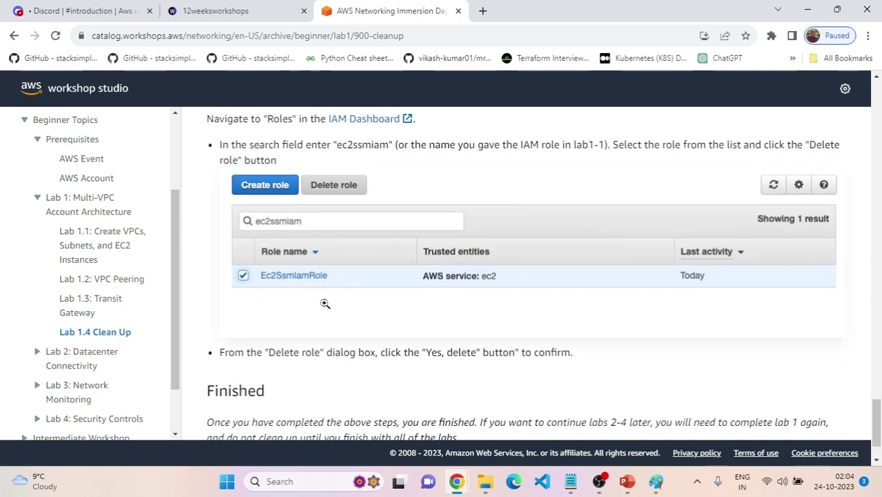
{"action": "key", "text": "alt+Tab"}
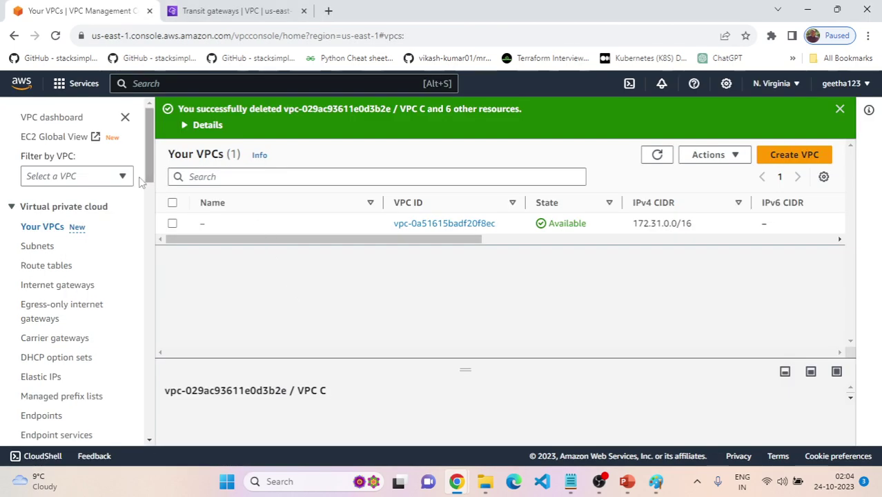
Find the IAM service in the AWS console and open its list of roles
{"action": "left_click", "coordinate": [199, 78]}
{"action": "type", "text": "IAM"}
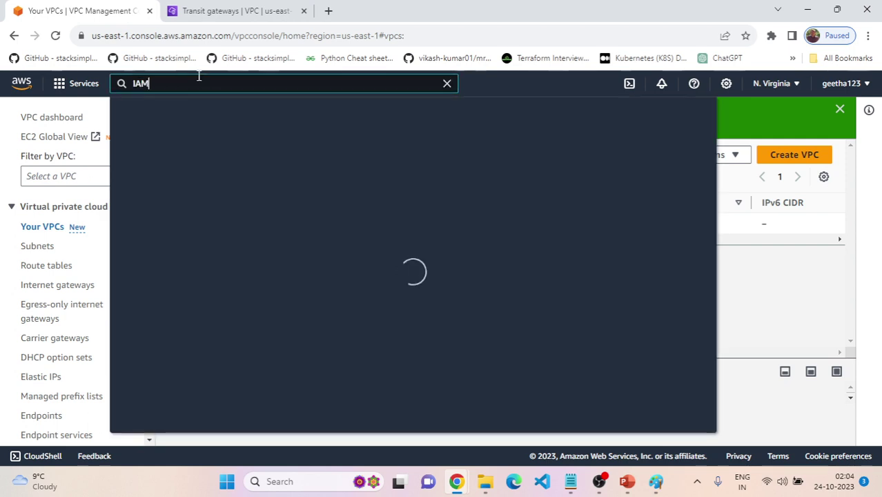
{"action": "left_click", "coordinate": [321, 211]}
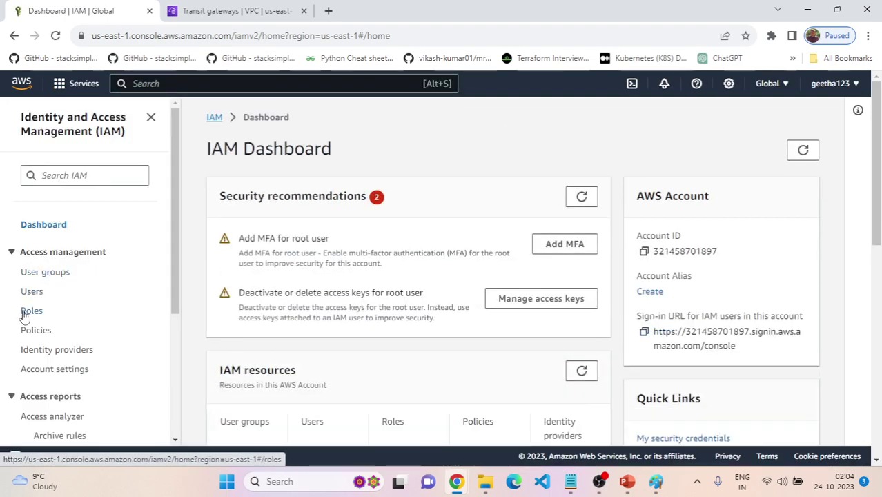
{"action": "left_click", "coordinate": [31, 311]}
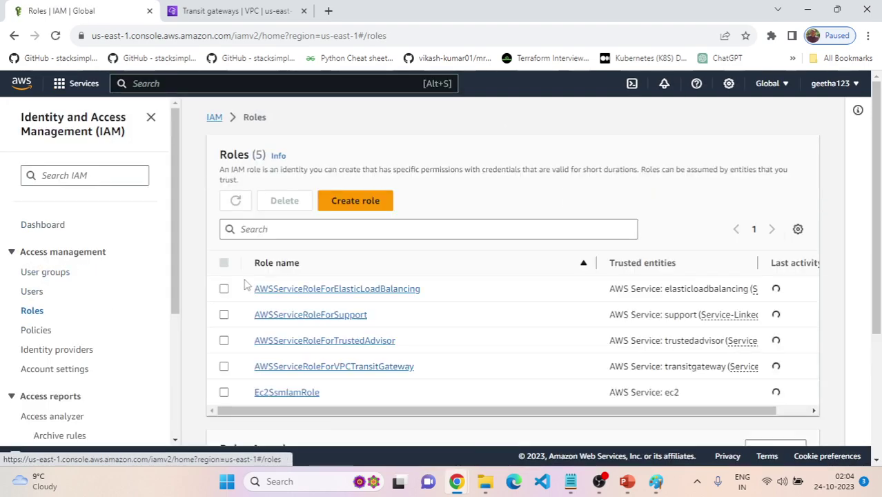
Delete the Ec2SsmIamRole role, confirming with its role name
{"action": "scroll", "coordinate": [297, 244], "scroll_direction": "down", "scroll_amount": 1}
{"action": "left_click", "coordinate": [224, 328]}
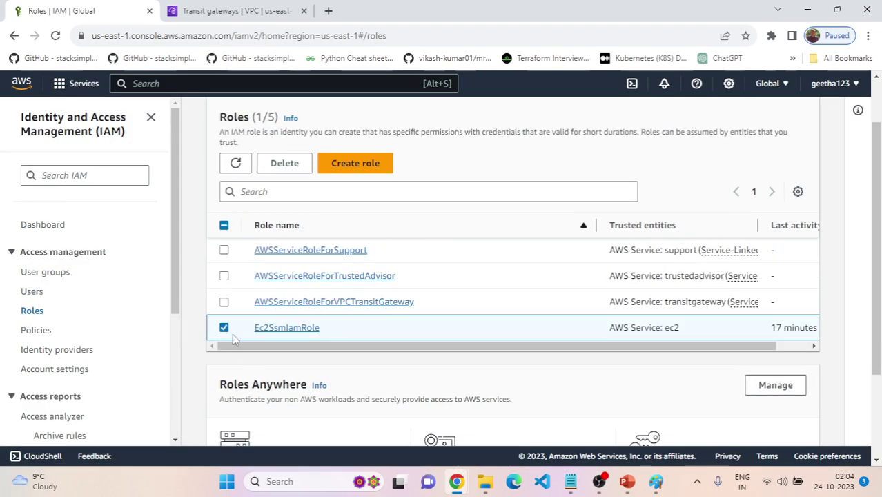
{"action": "left_click", "coordinate": [286, 166]}
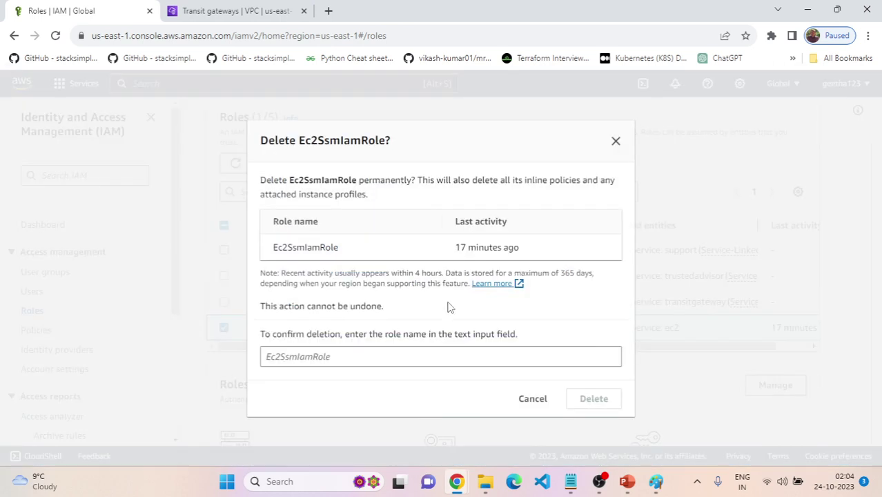
{"action": "left_click", "coordinate": [366, 358]}
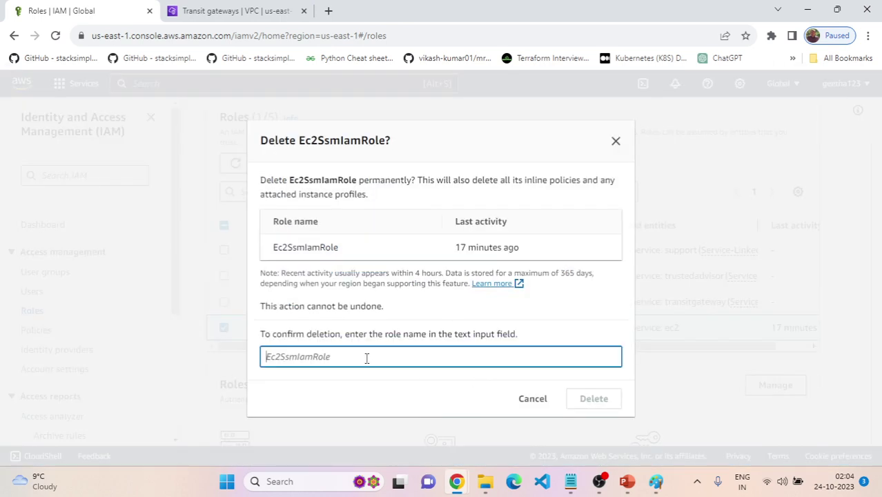
{"action": "mouse_move", "coordinate": [343, 253]}
{"action": "left_mouse_down"}
{"action": "mouse_move", "coordinate": [232, 253]}
{"action": "mouse_move", "coordinate": [338, 251]}
{"action": "left_mouse_up"}
{"action": "left_click", "coordinate": [307, 252]}
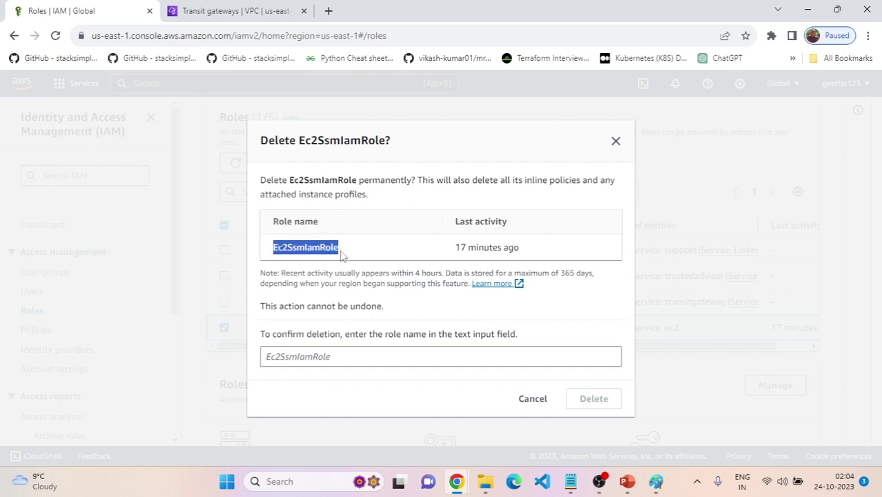
{"action": "left_click", "coordinate": [334, 356]}
{"action": "type", "text": "Ec2SsmIamRole"}
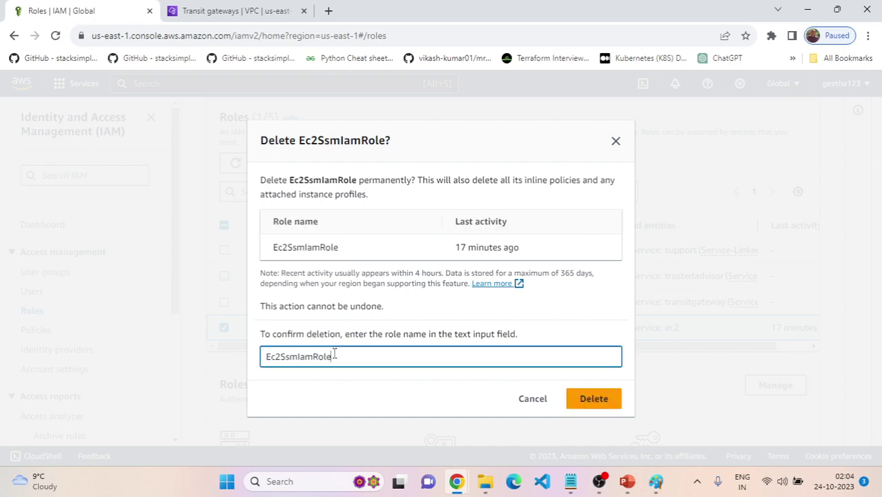
{"action": "left_click", "coordinate": [584, 399]}
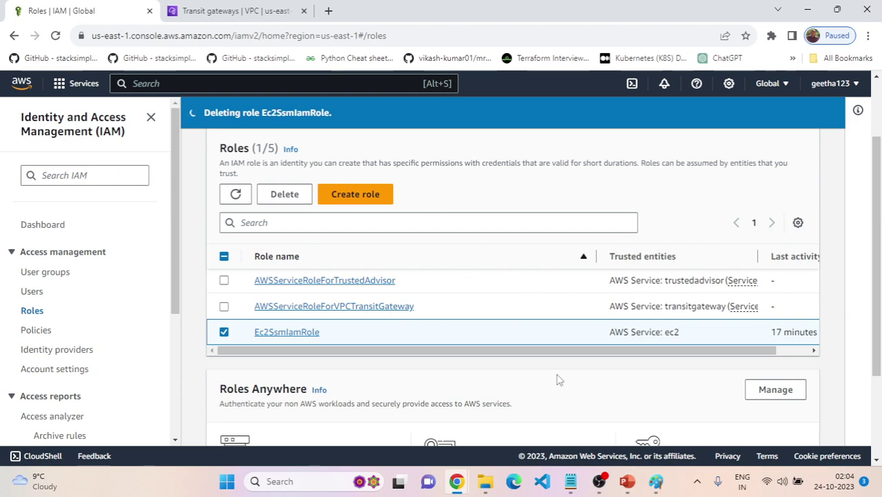
{"action": "scroll", "coordinate": [353, 314], "scroll_direction": "down", "scroll_amount": 1}
{"action": "scroll", "coordinate": [357, 324], "scroll_direction": "up", "scroll_amount": 2}
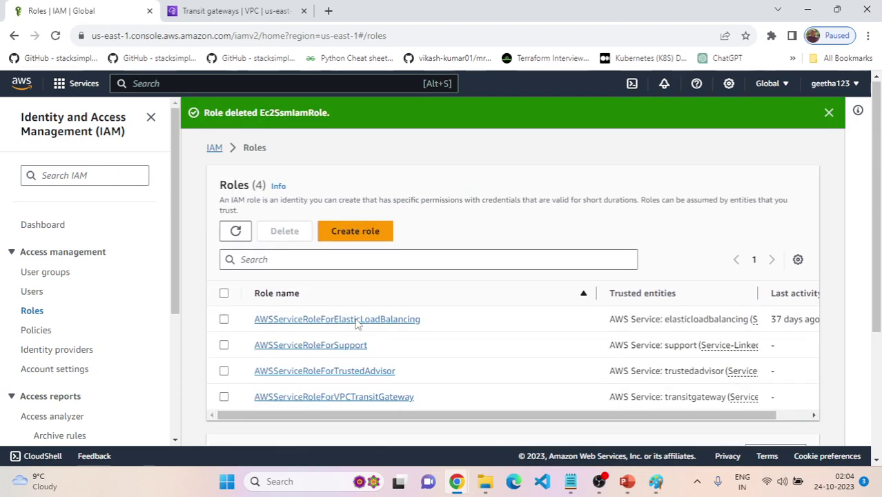
Return to the workshop's clean-up page and review the outlines of Lab 1 and Lab 2 under Beginner Topics
{"action": "key", "text": "alt+Tab"}
{"action": "scroll", "coordinate": [417, 308], "scroll_direction": "down", "scroll_amount": 1}
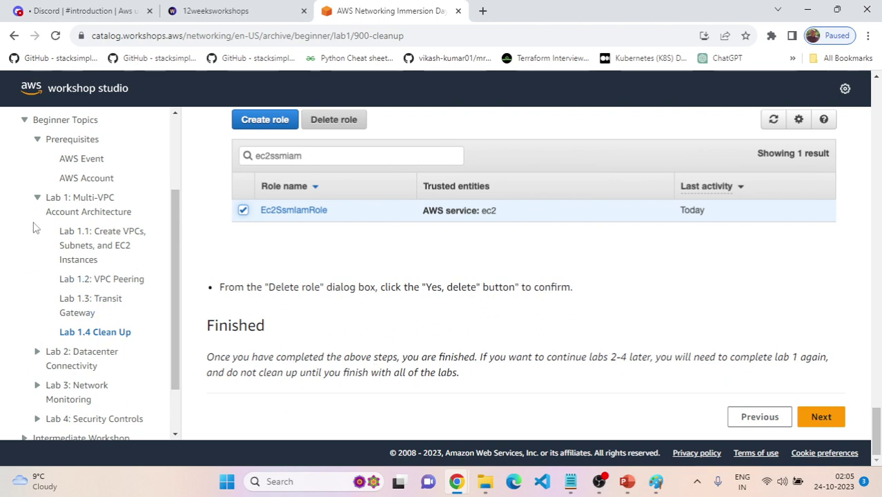
{"action": "left_click", "coordinate": [39, 198]}
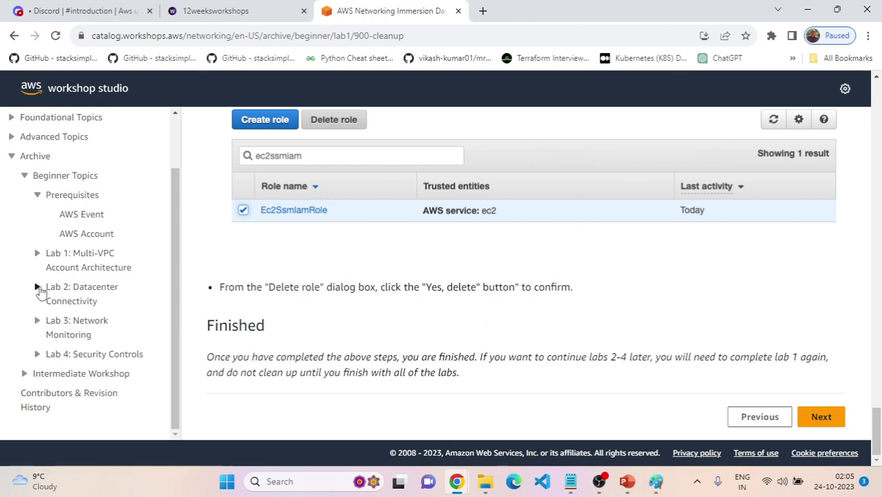
{"action": "left_click", "coordinate": [38, 289]}
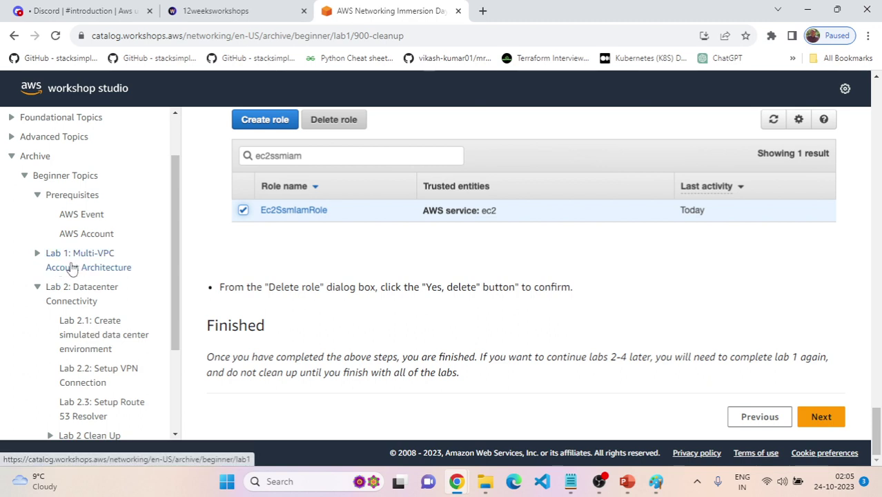
{"action": "left_click", "coordinate": [38, 287]}
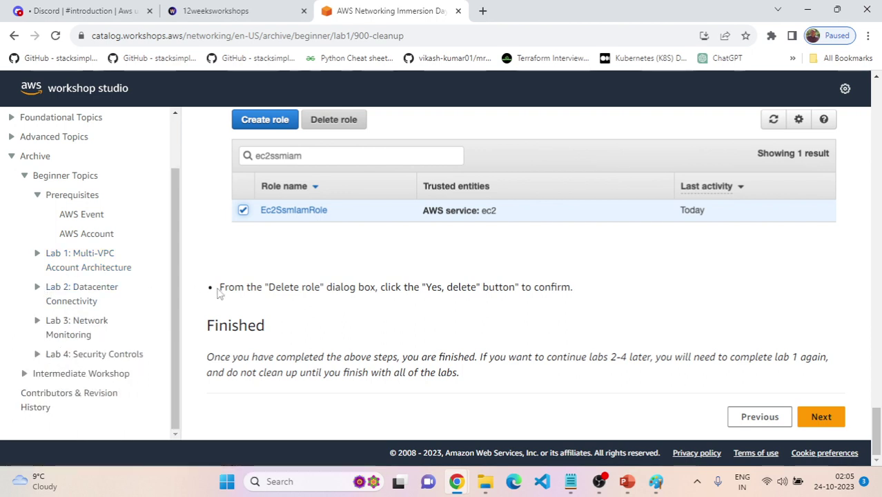
{"action": "left_click", "coordinate": [40, 258]}
{"action": "scroll", "coordinate": [85, 264], "scroll_direction": "down", "scroll_amount": 1}
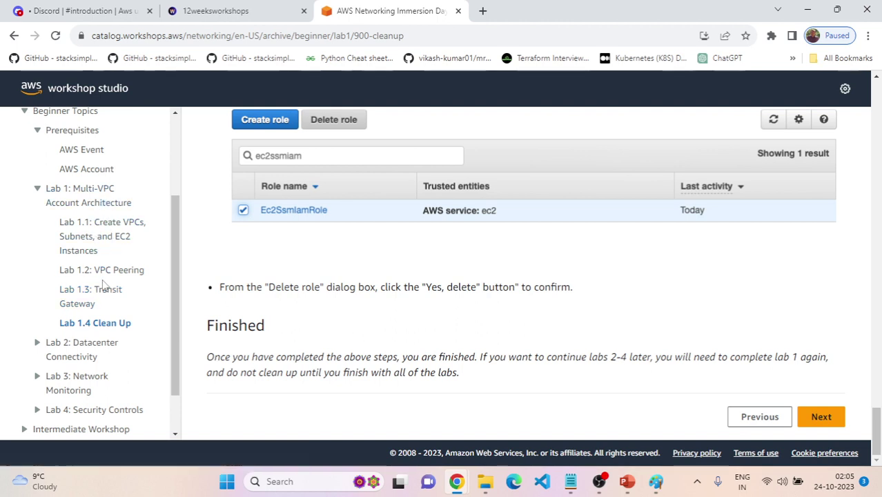
{"action": "left_click", "coordinate": [38, 190]}
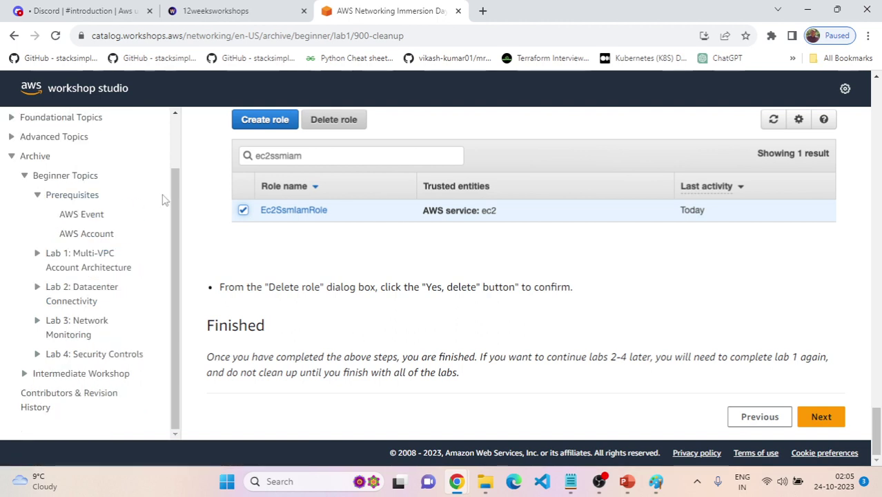
Look over the AWS user group's Discord server and the Week 3 networking overview on the 12weeksworkshops site
{"action": "left_click", "coordinate": [86, 10]}
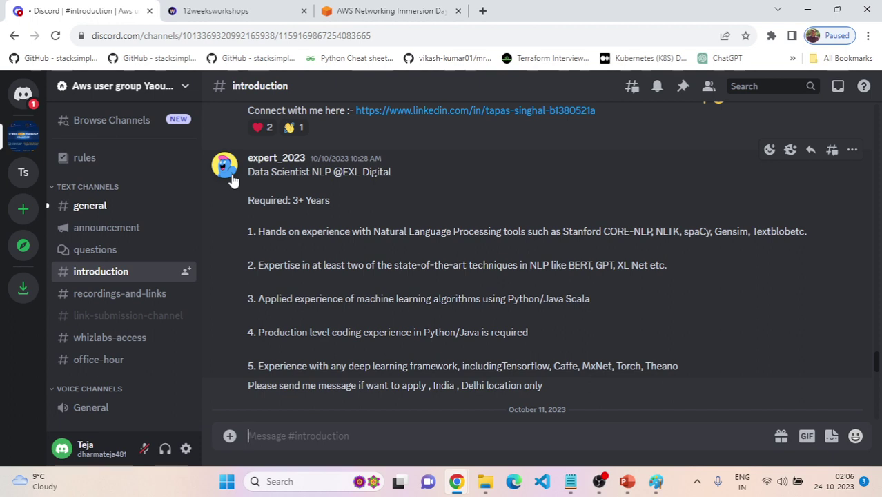
{"action": "left_click", "coordinate": [27, 144]}
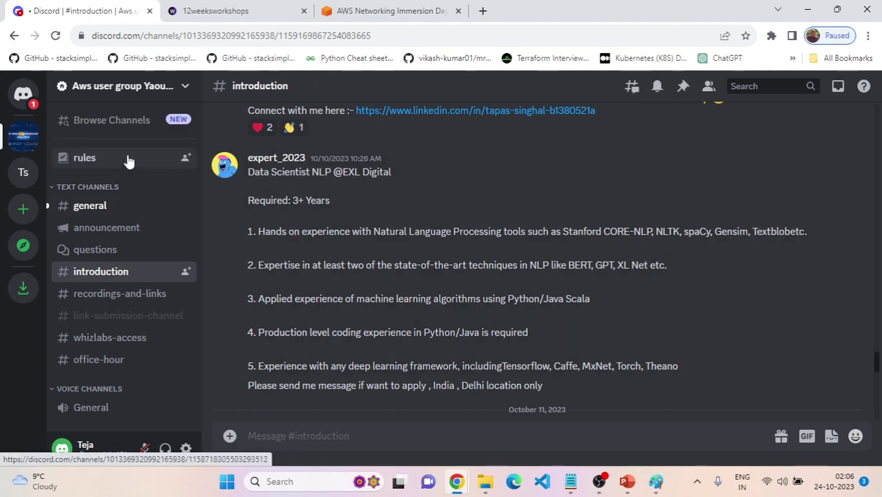
{"action": "left_click", "coordinate": [214, 11]}
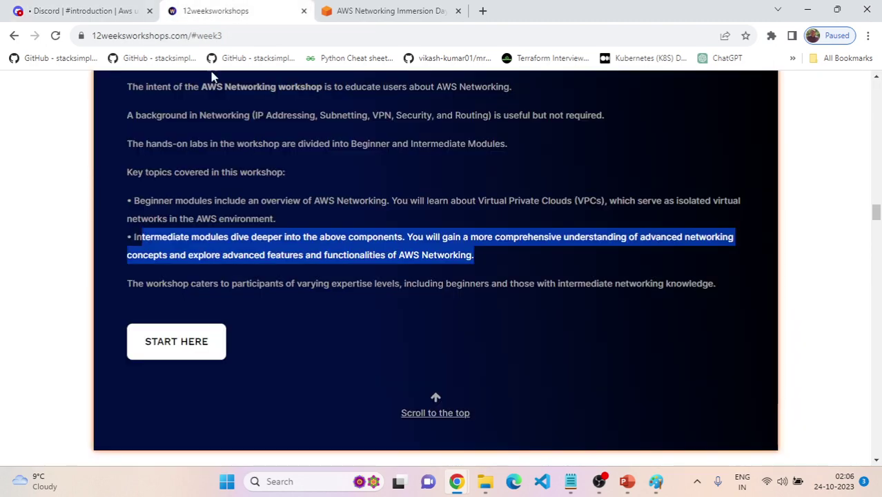
{"action": "scroll", "coordinate": [298, 252], "scroll_direction": "down", "scroll_amount": 3}
{"action": "scroll", "coordinate": [299, 272], "scroll_direction": "up", "scroll_amount": 3}
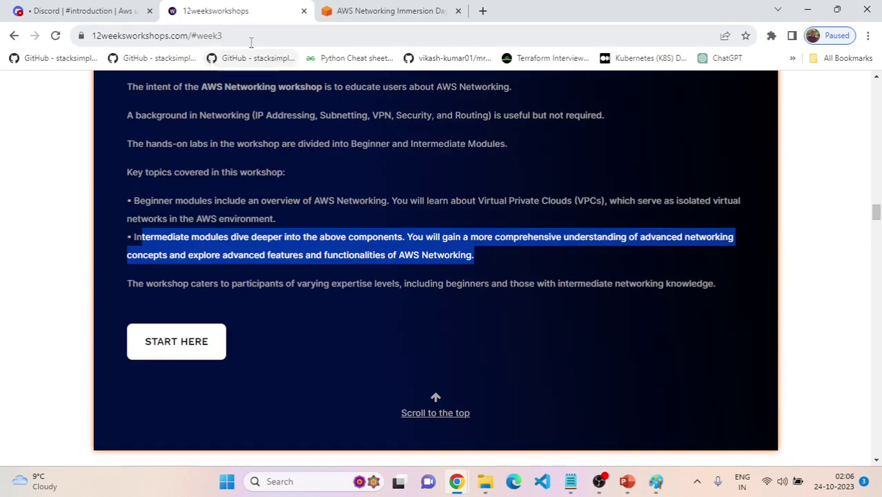
{"action": "left_click", "coordinate": [102, 11]}
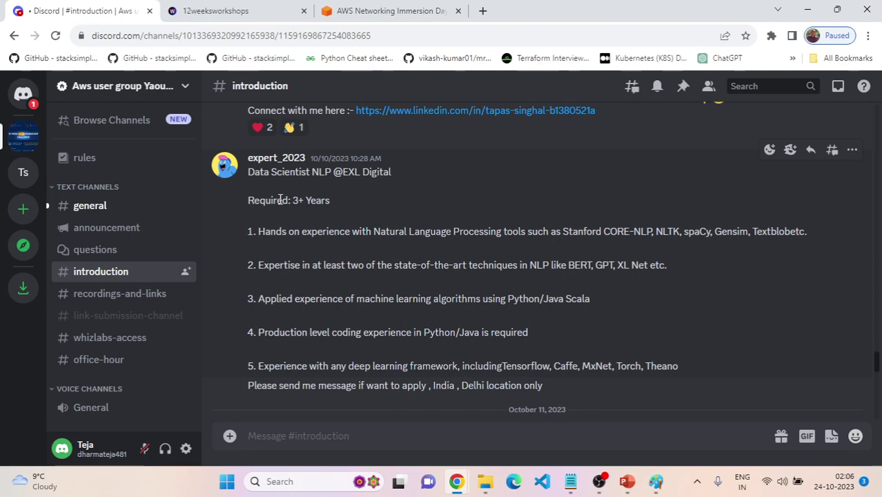
Open LinkedIn in a new browser tab and view the account owner's profile page
{"action": "left_click", "coordinate": [483, 12]}
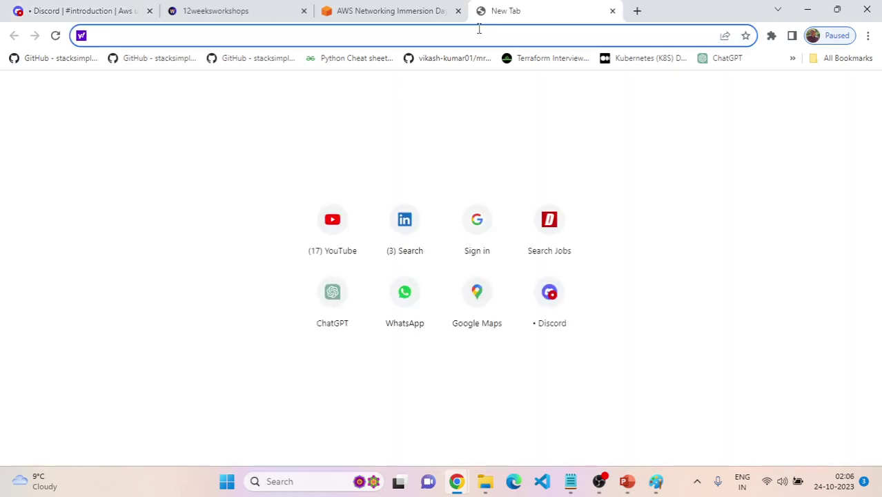
{"action": "type", "text": "linked"}
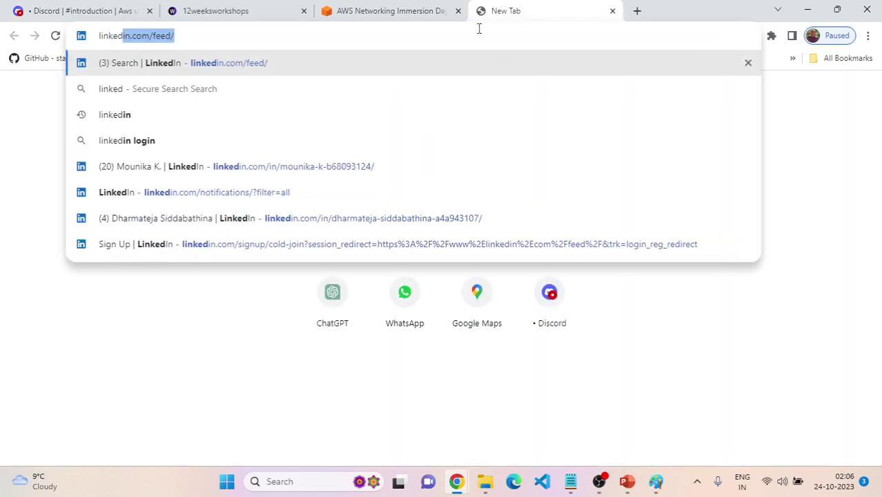
{"action": "key", "text": "Return"}
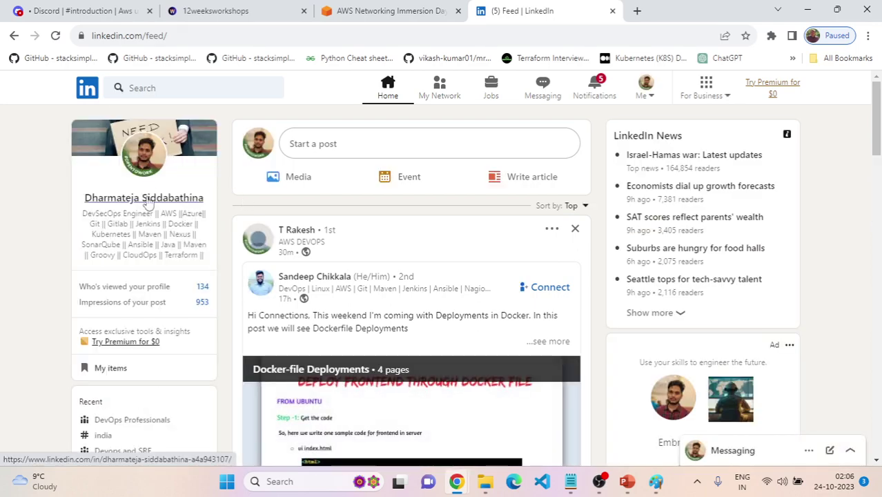
{"action": "left_click", "coordinate": [148, 200]}
{"action": "scroll", "coordinate": [286, 256], "scroll_direction": "down", "scroll_amount": 3}
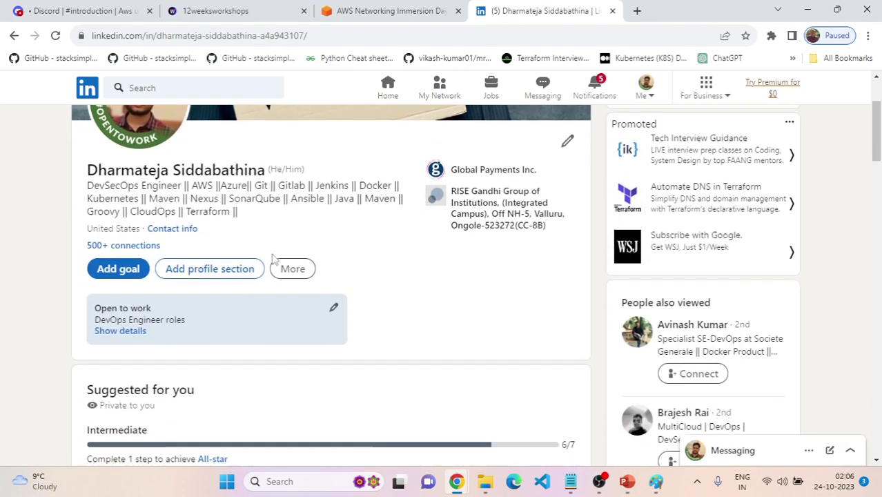
{"action": "scroll", "coordinate": [97, 197], "scroll_direction": "down", "scroll_amount": 1}
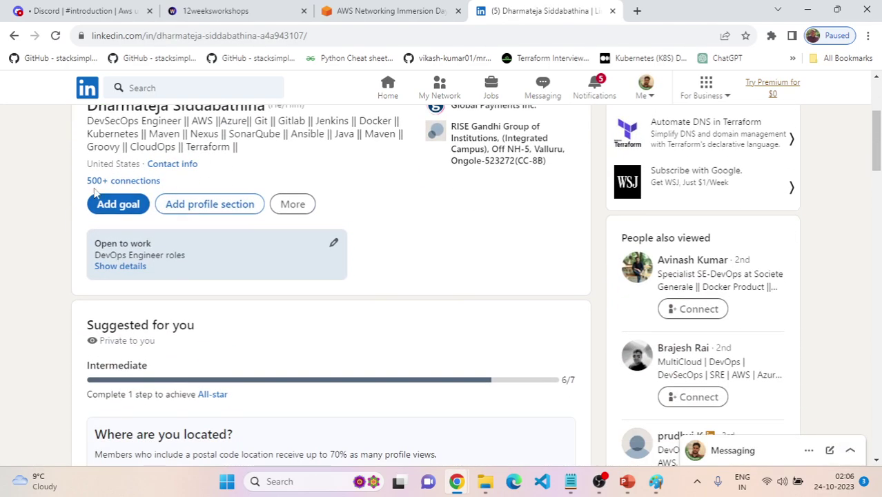
{"action": "scroll", "coordinate": [101, 192], "scroll_direction": "up", "scroll_amount": 1}
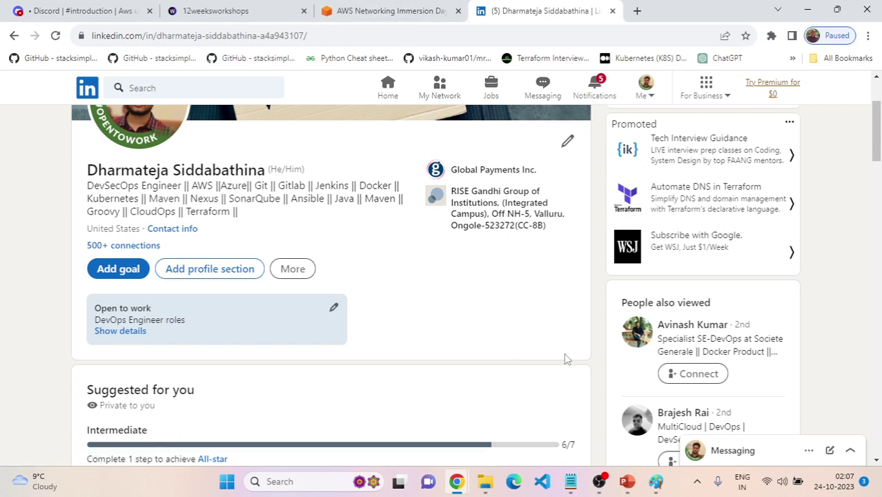
{"action": "left_click", "coordinate": [599, 482]}
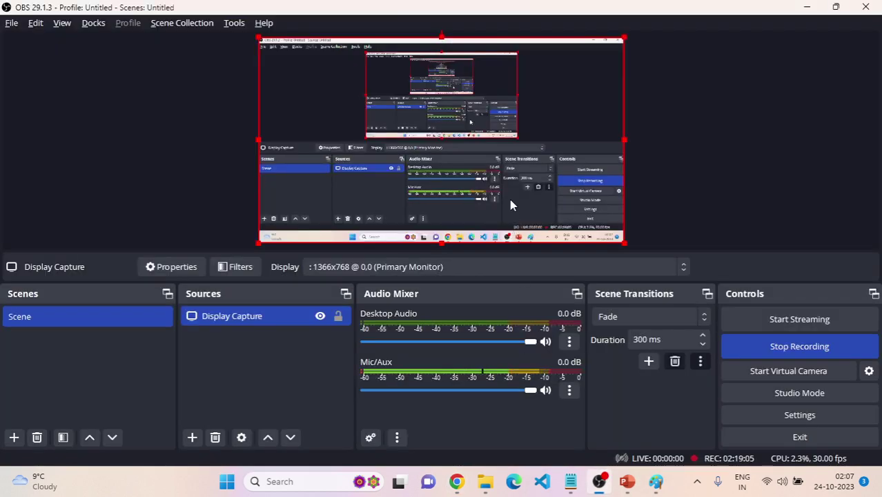